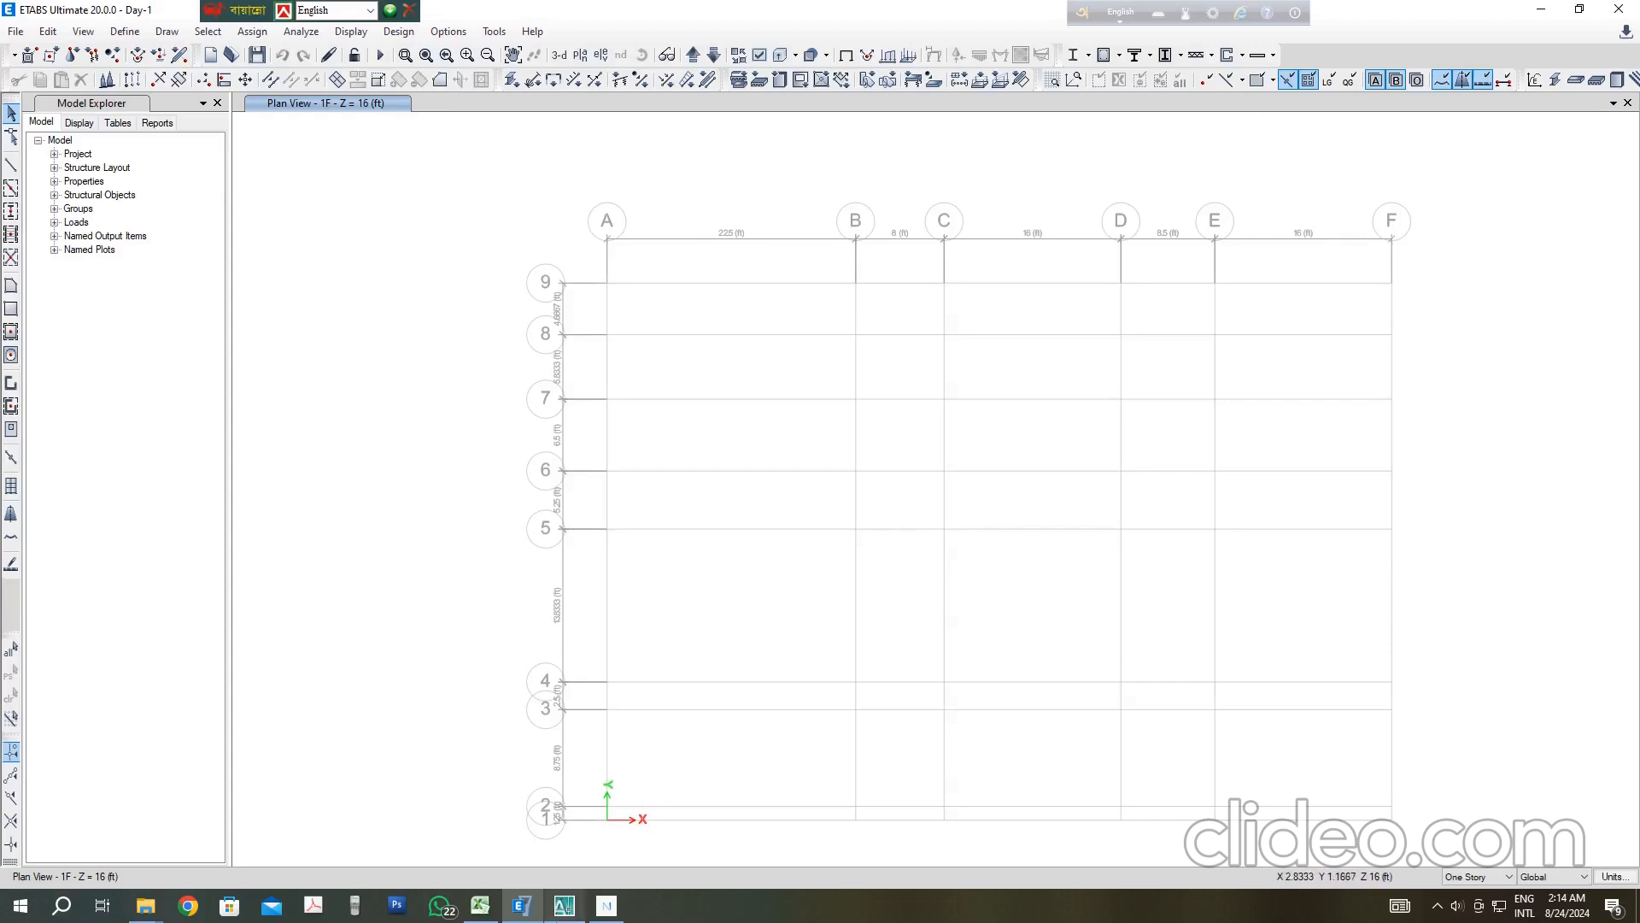
Step: Review the design steps checklist in Excel, then examine the column grid layout and typical floor plan in the AutoCAD drawing
click(487, 916)
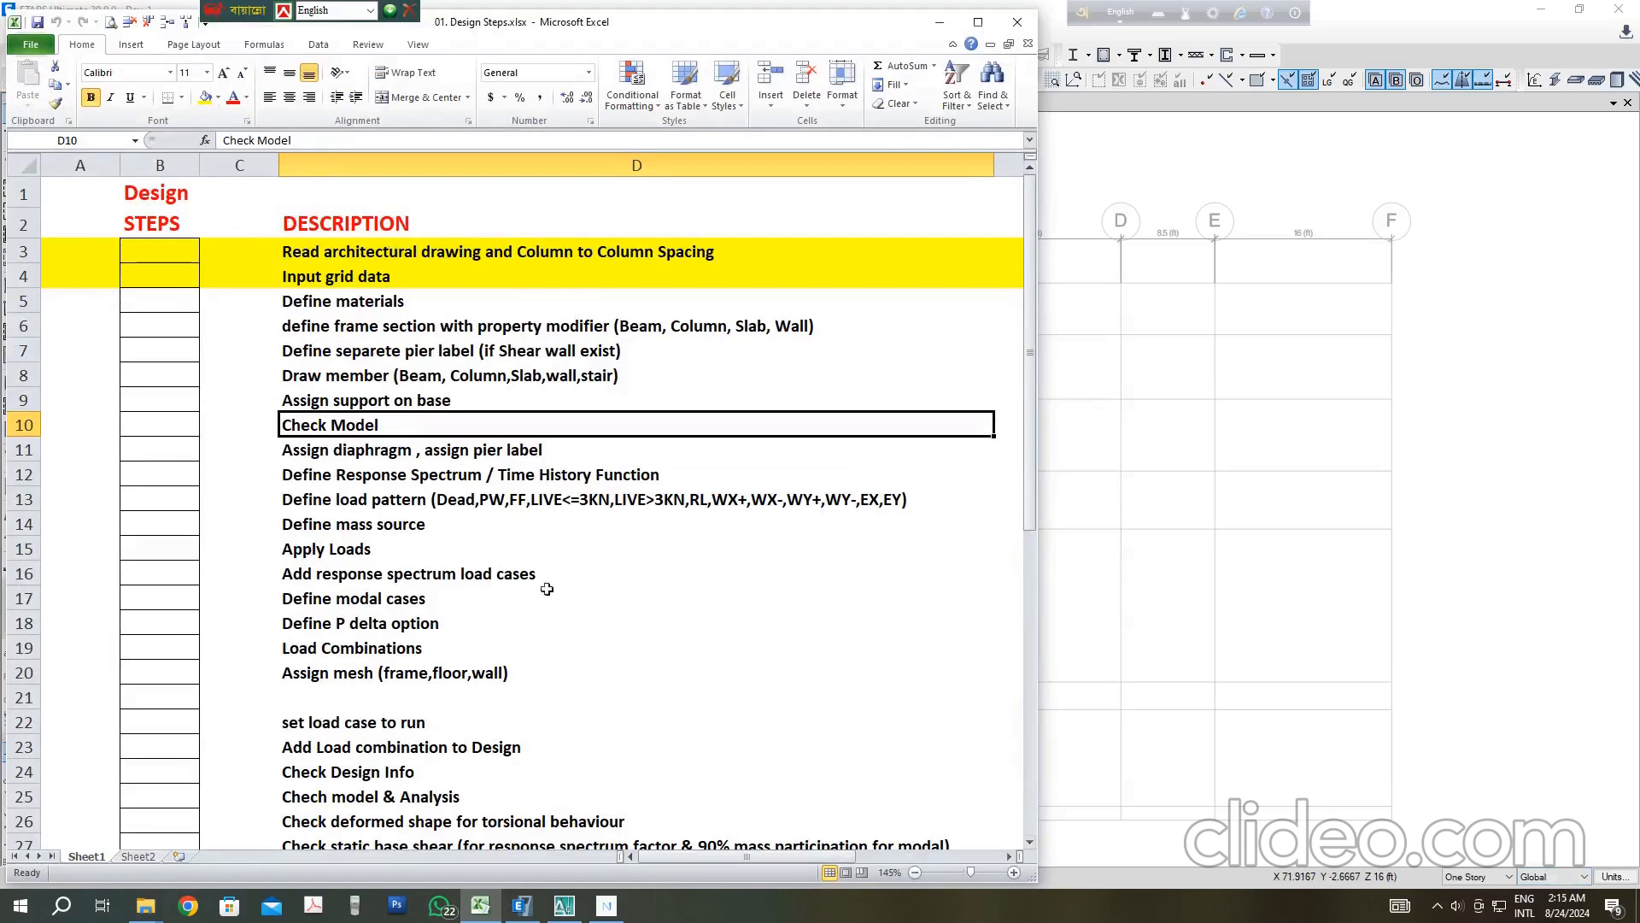
click(607, 853)
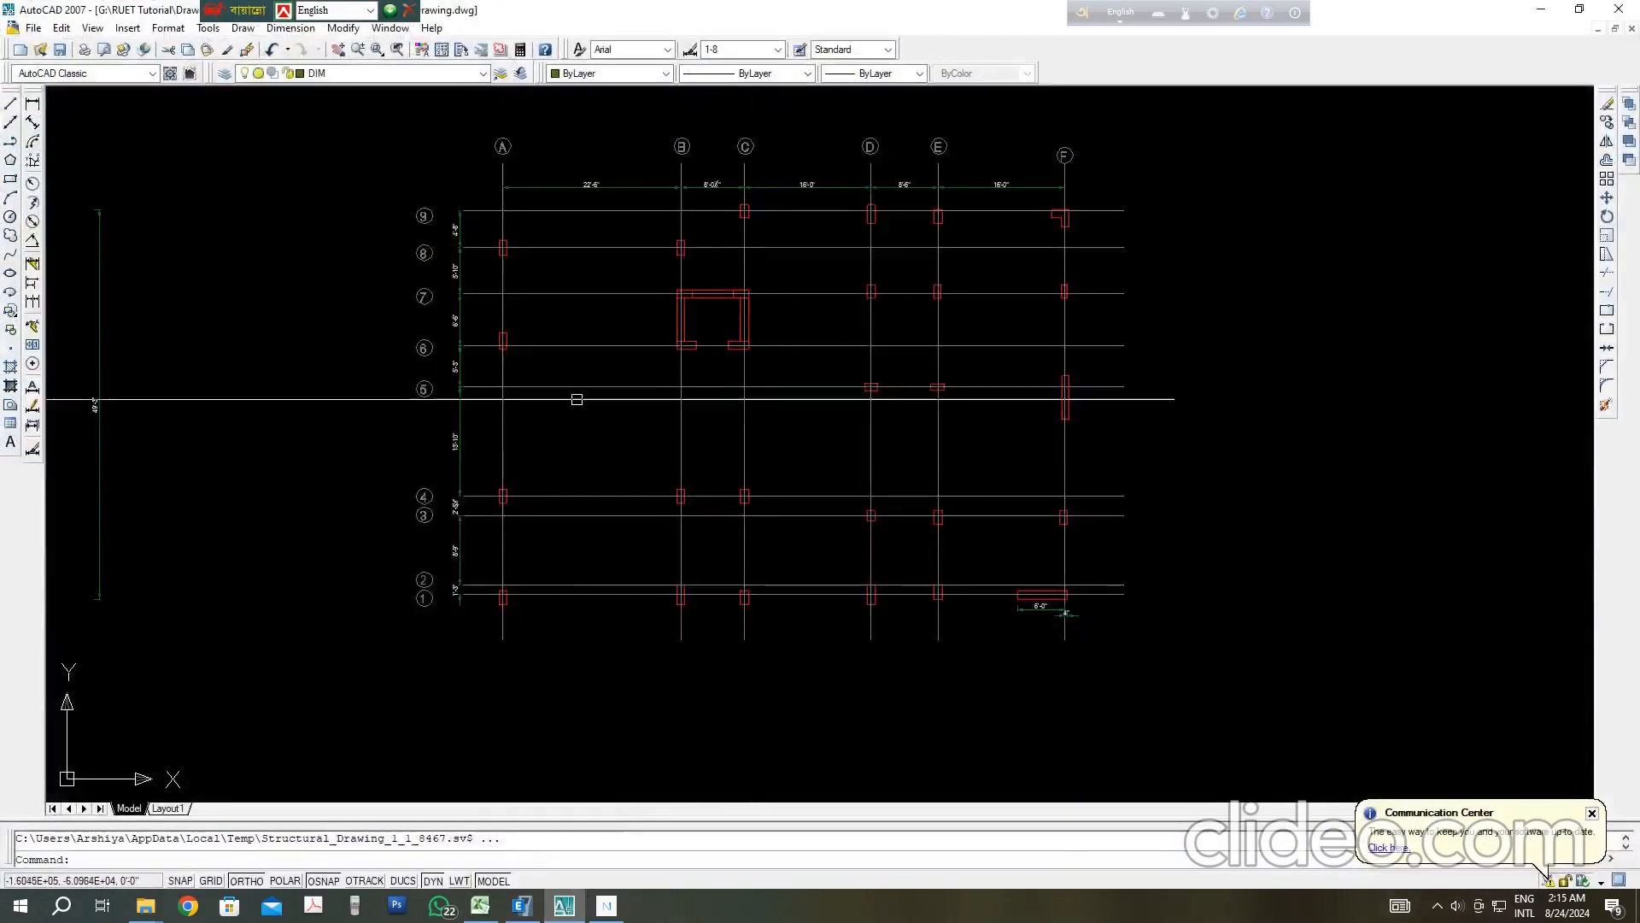
mouse_move(575, 399)
middle_down()
mouse_move(686, 450)
mouse_move(743, 427)
middle_up()
scroll(745, 425, down, 4)
scroll(507, 410, up, 3)
middle_drag(927, 440, 427, 423)
scroll(855, 410, up, 3)
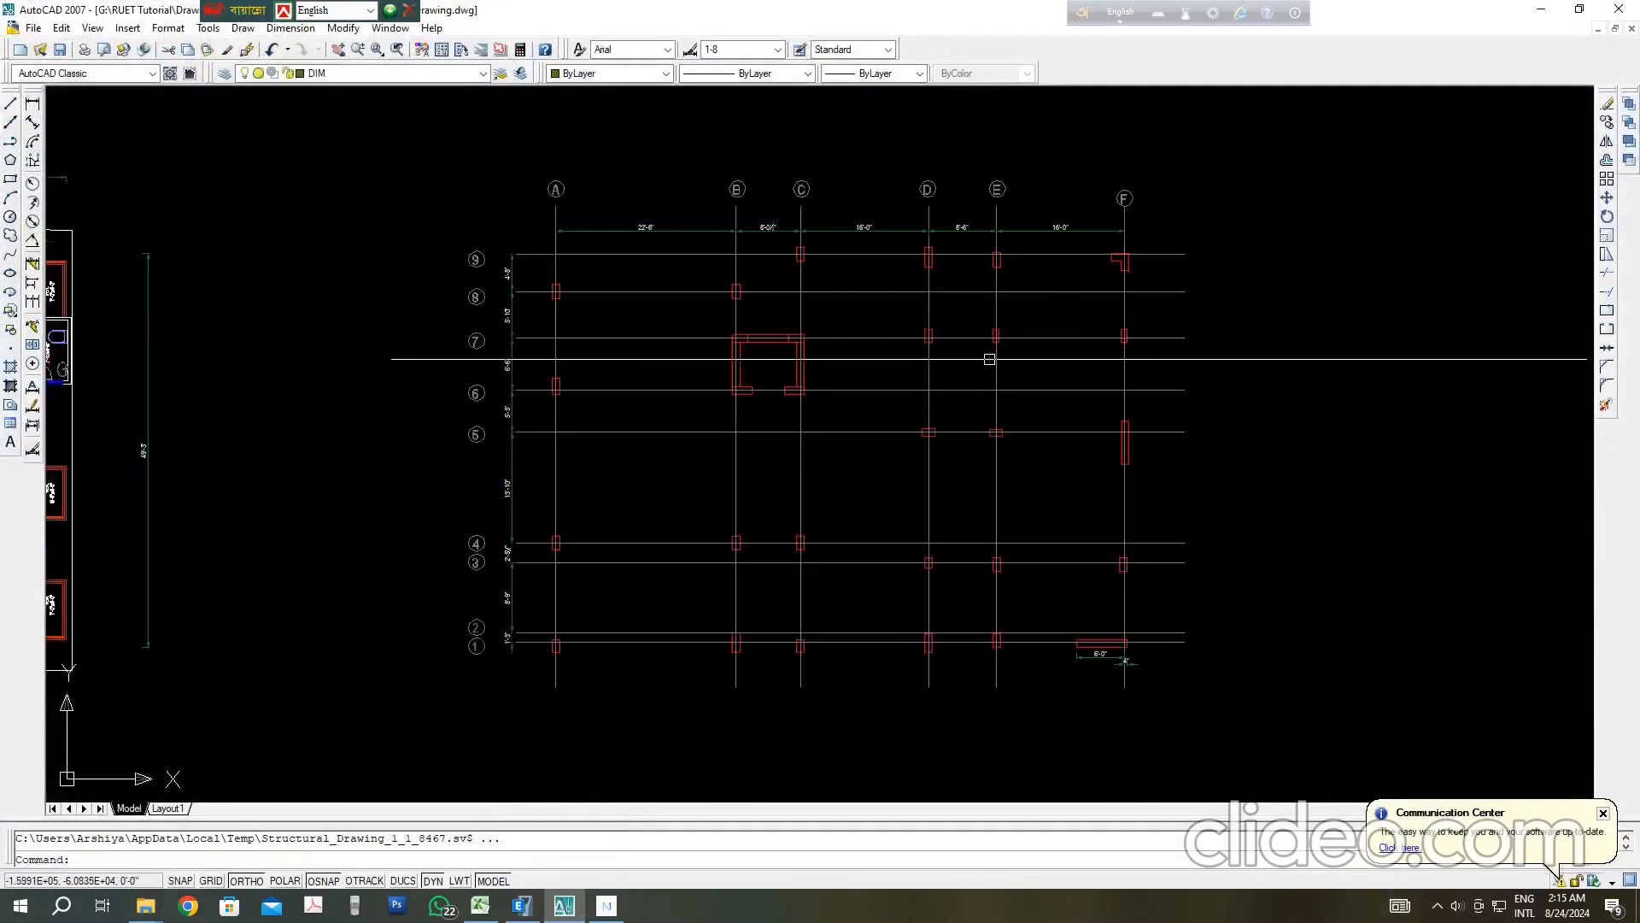
scroll(988, 360, down, 4)
middle_drag(254, 356, 360, 356)
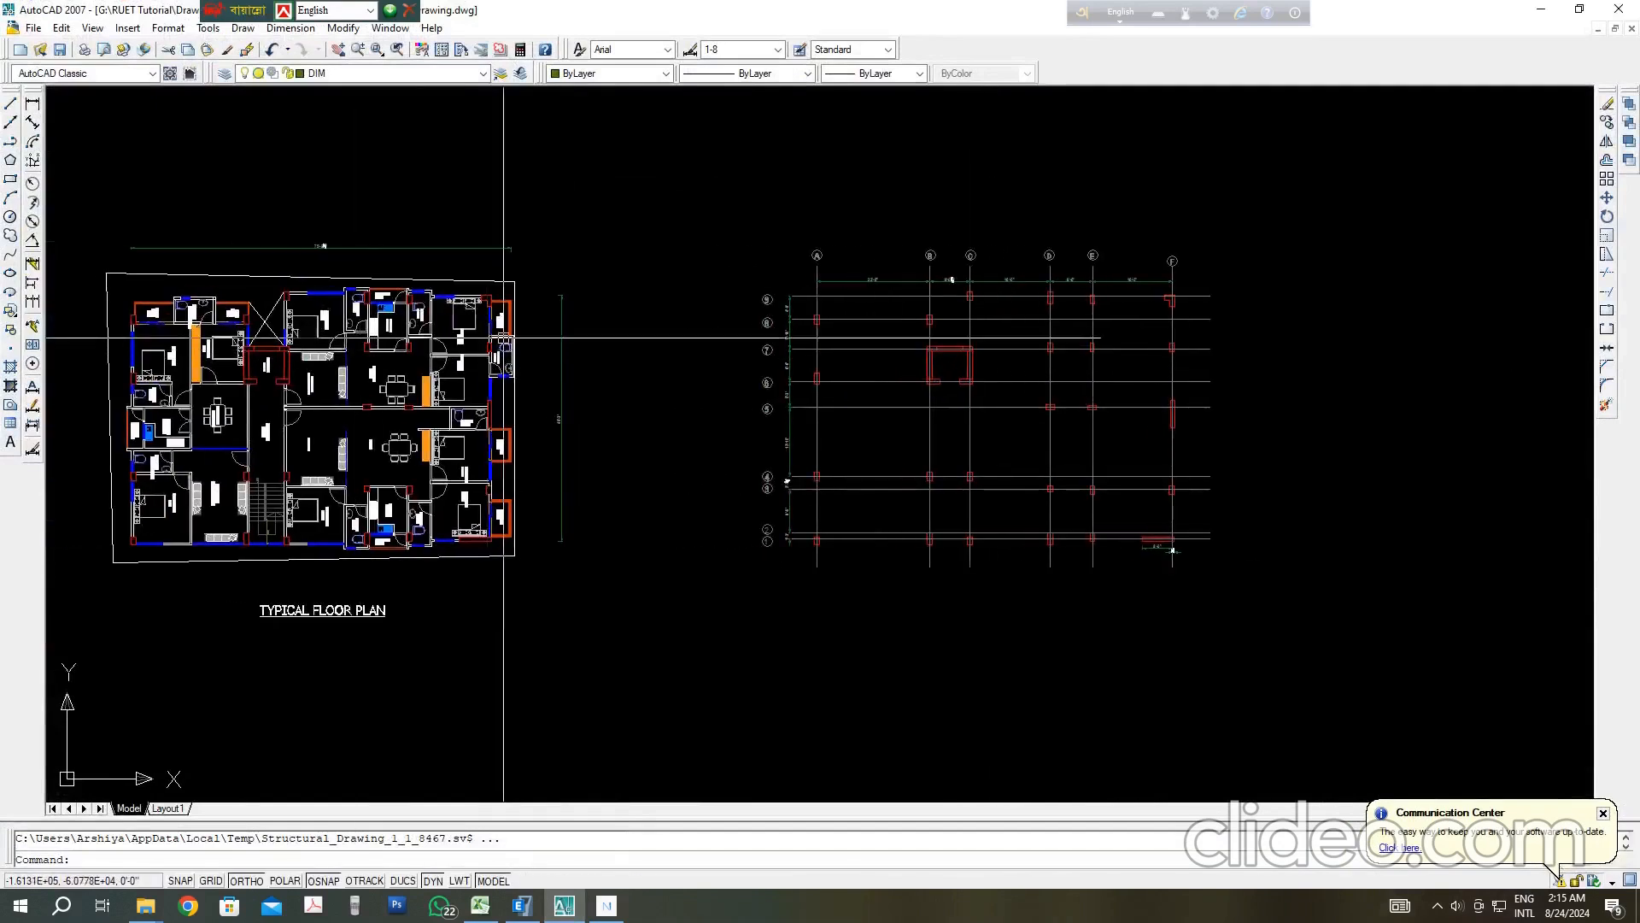
scroll(955, 339, up, 3)
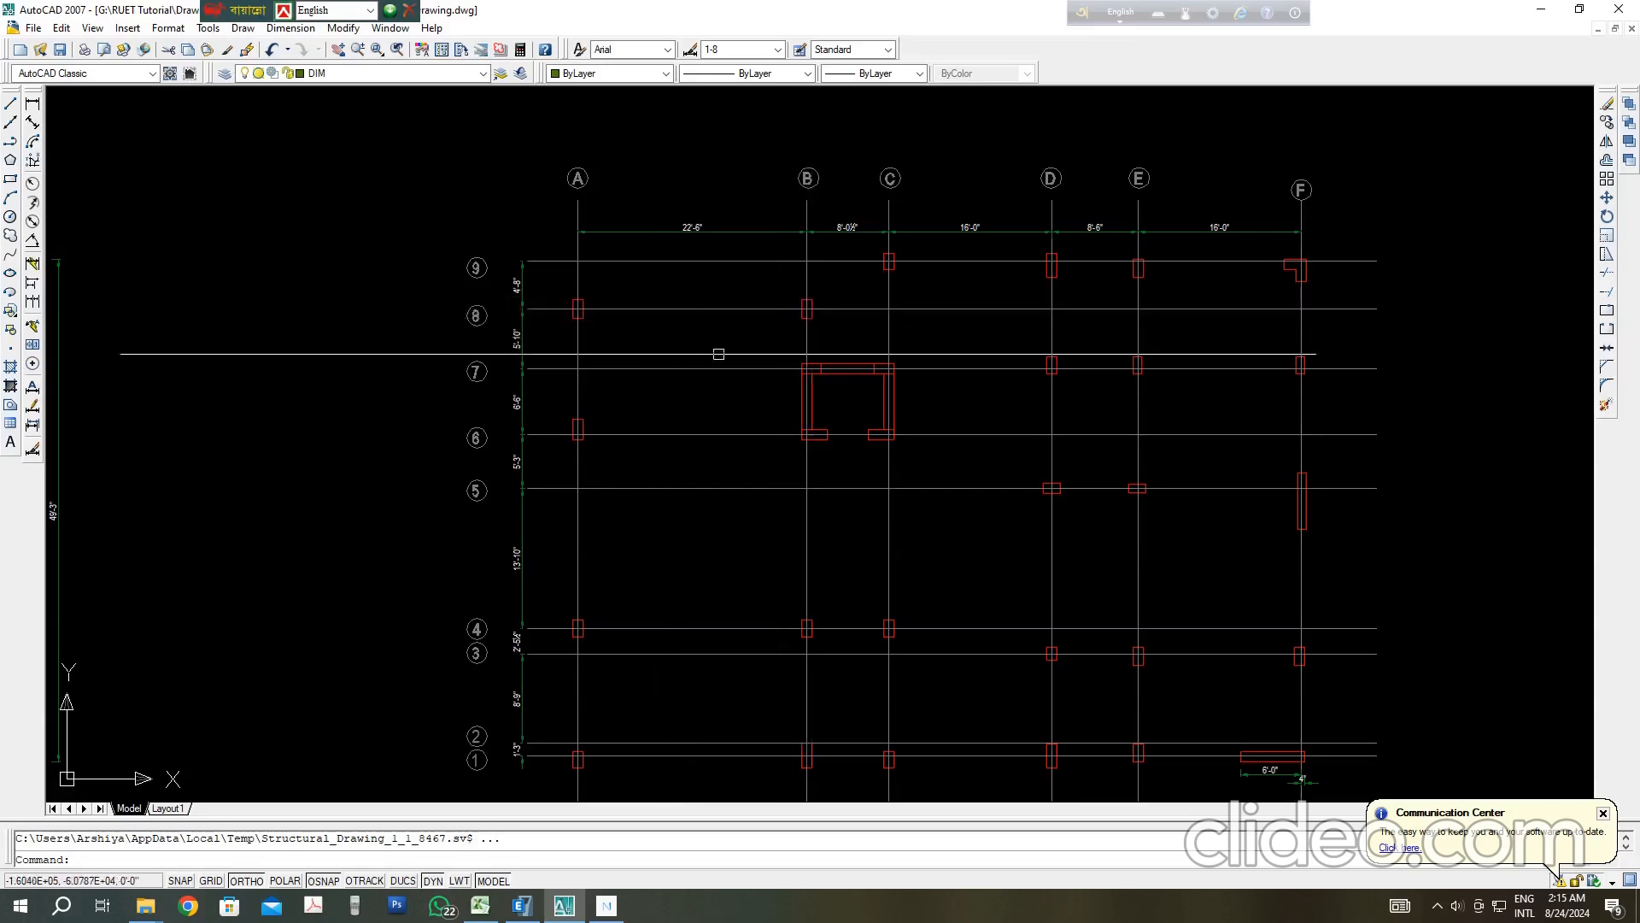
middle_drag(834, 341, 698, 336)
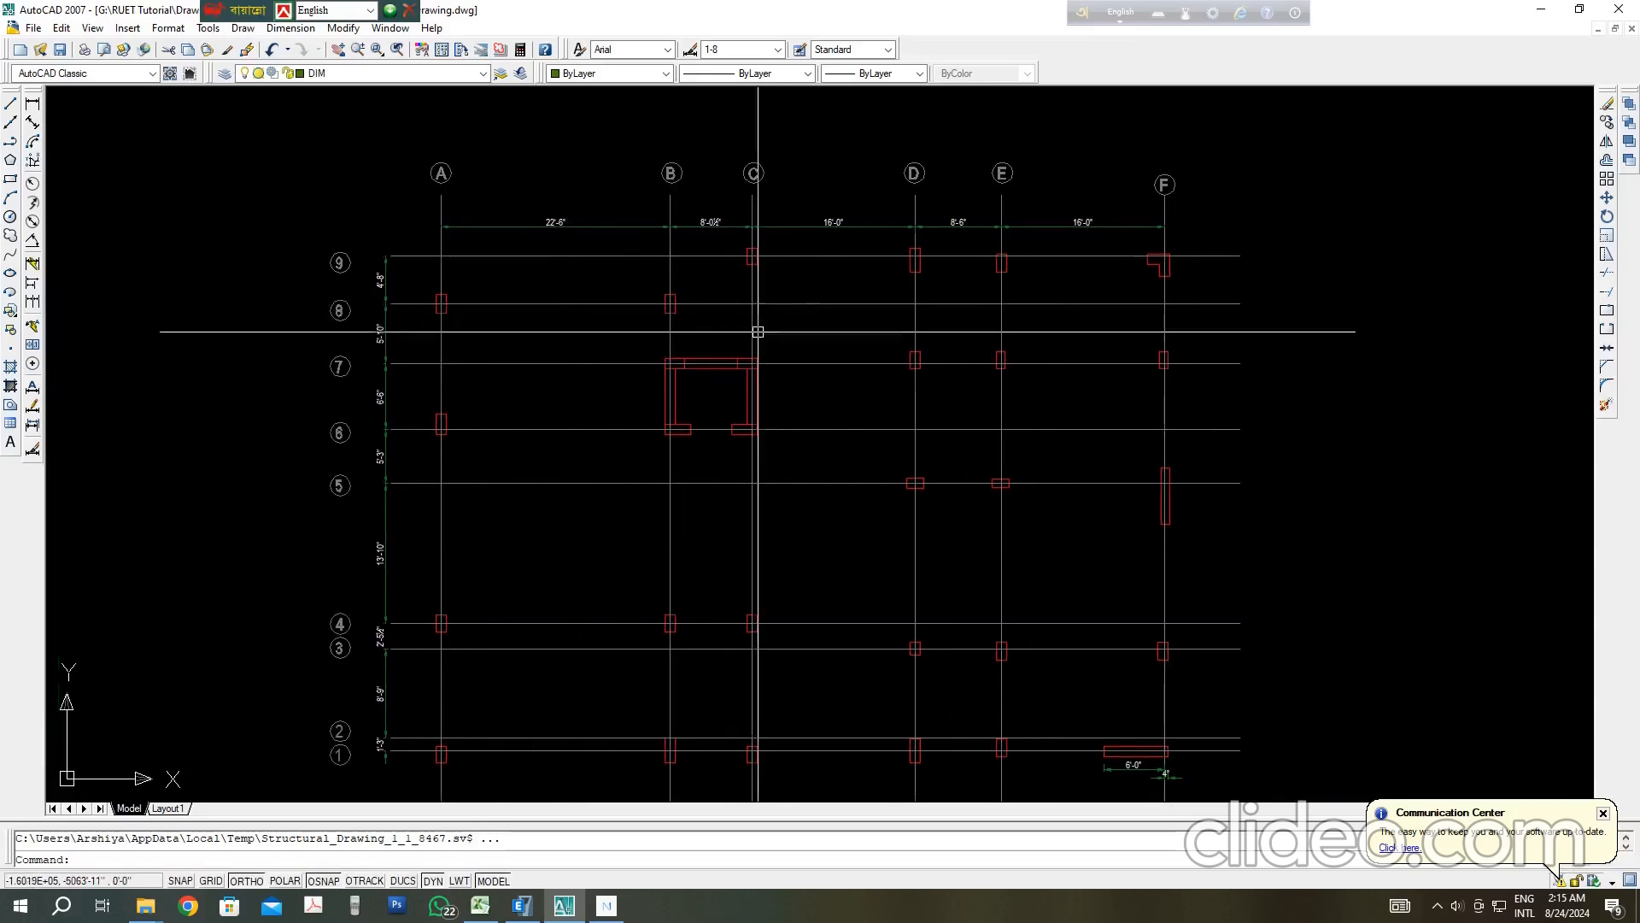
scroll(735, 274, down, 2)
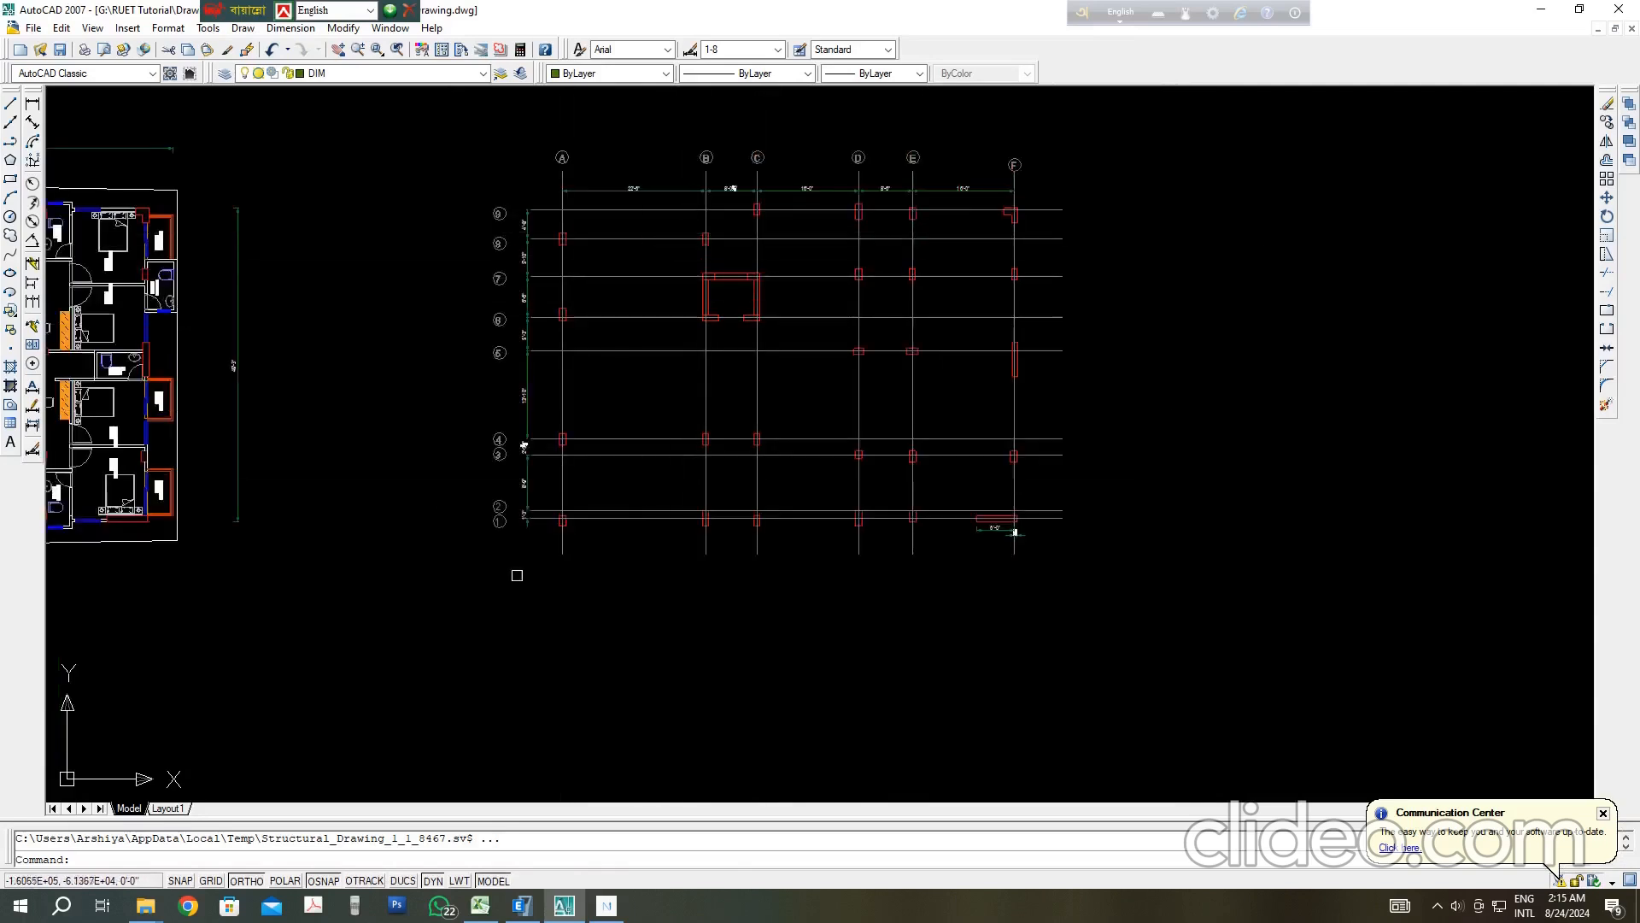
Step: Switch to ETABS and review the list of defined materials, including Gr60 and G72.5
click(534, 915)
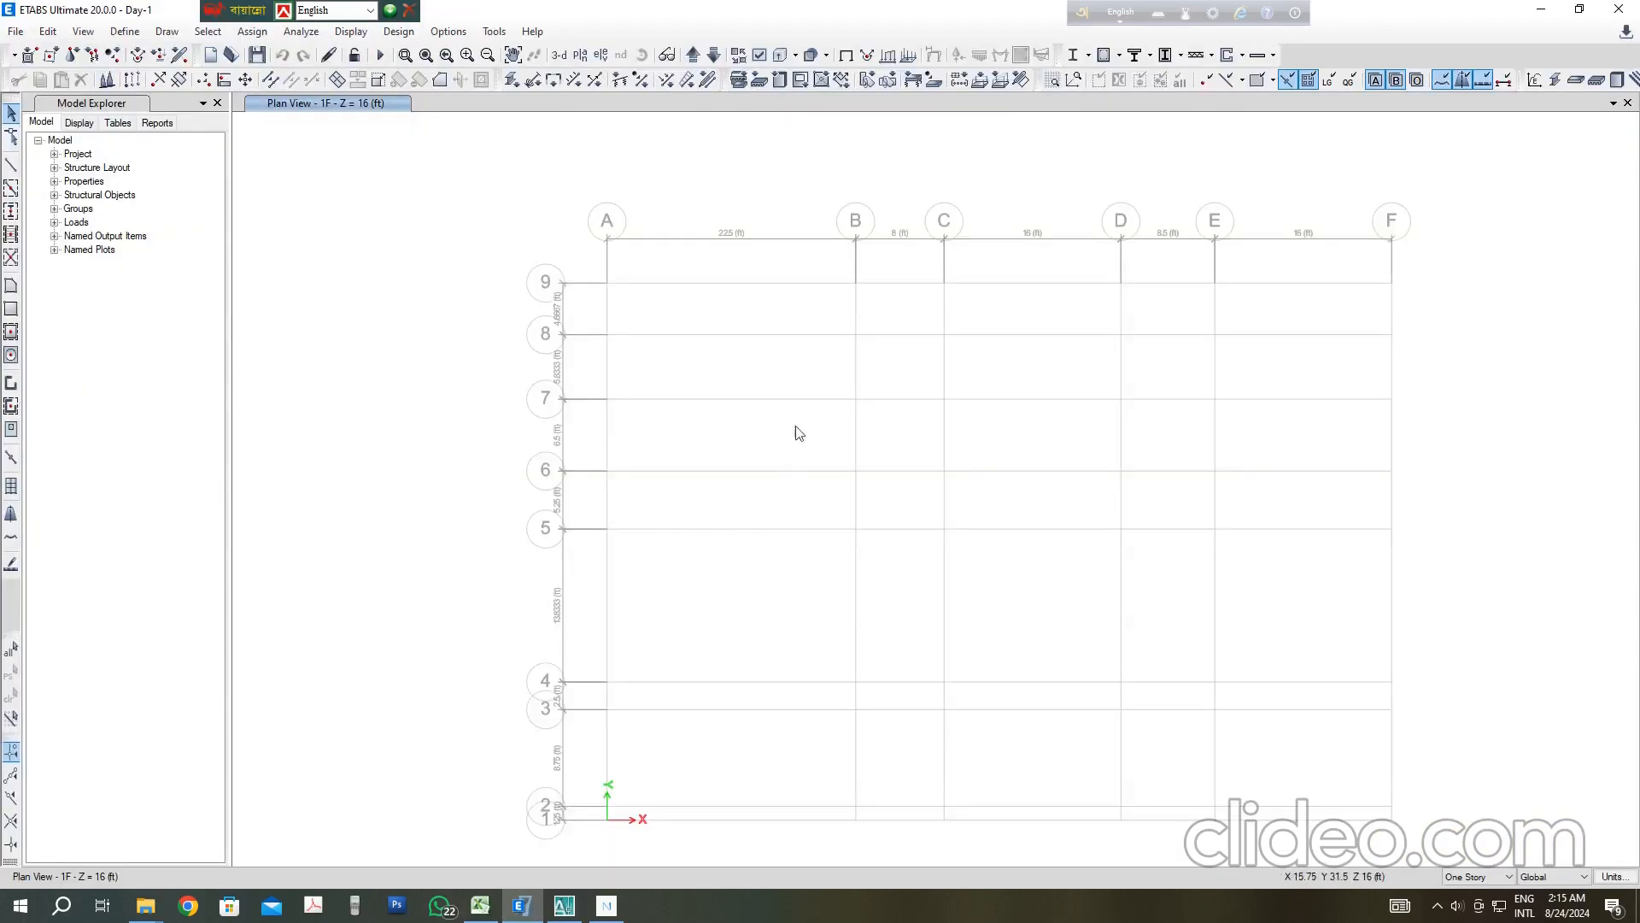
middle_drag(886, 486, 846, 479)
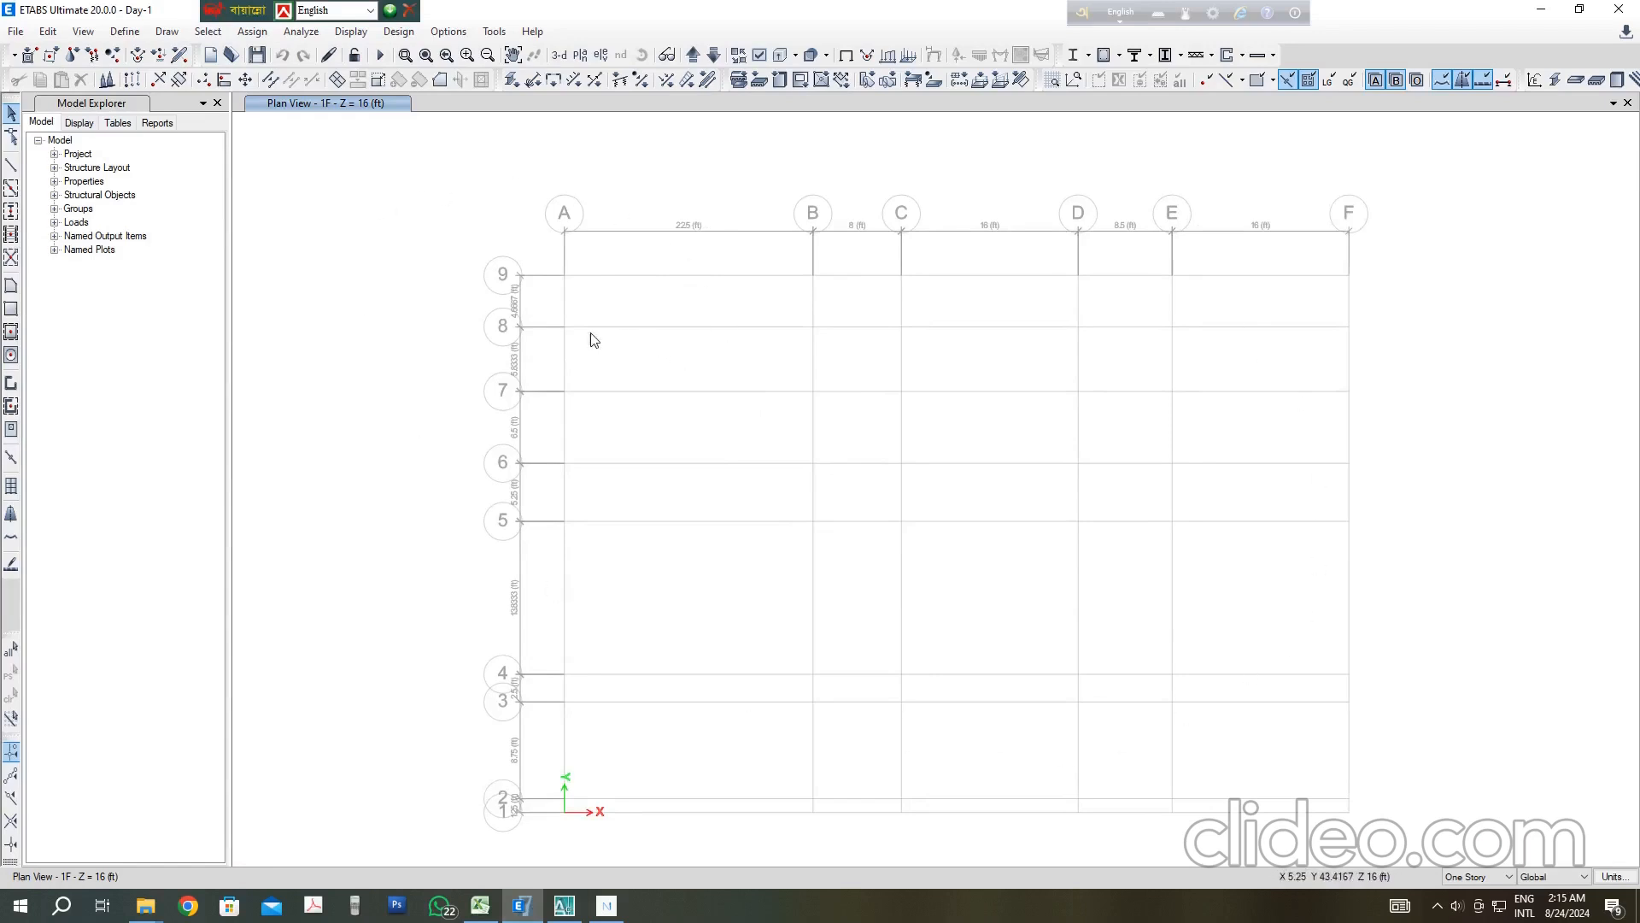
middle_drag(757, 428, 720, 408)
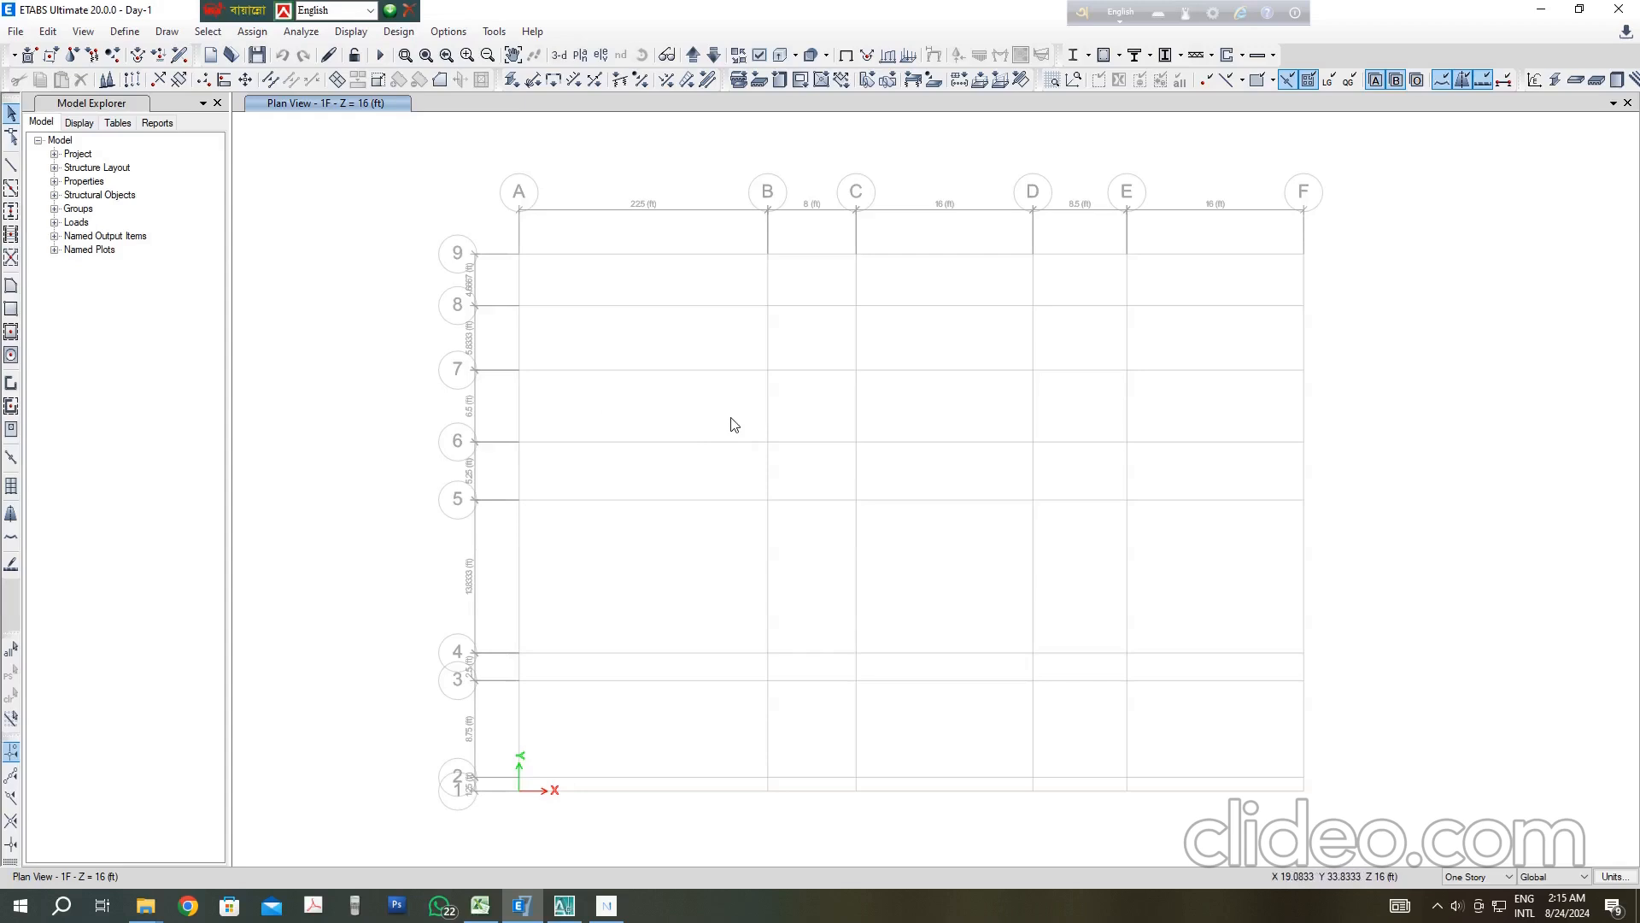
click(122, 31)
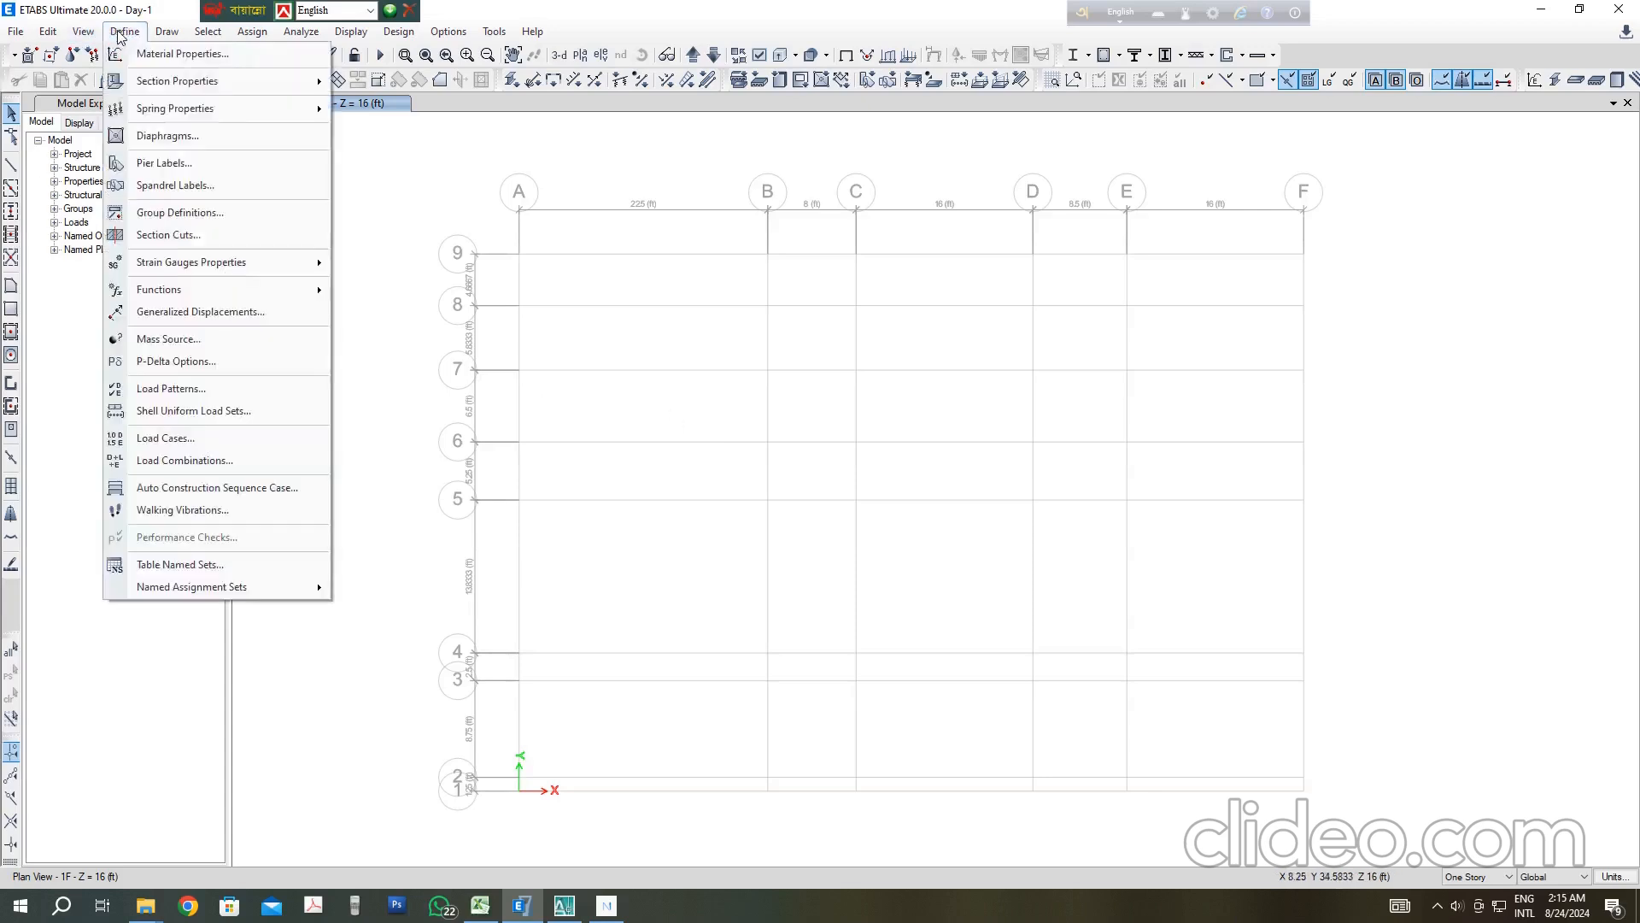
click(175, 53)
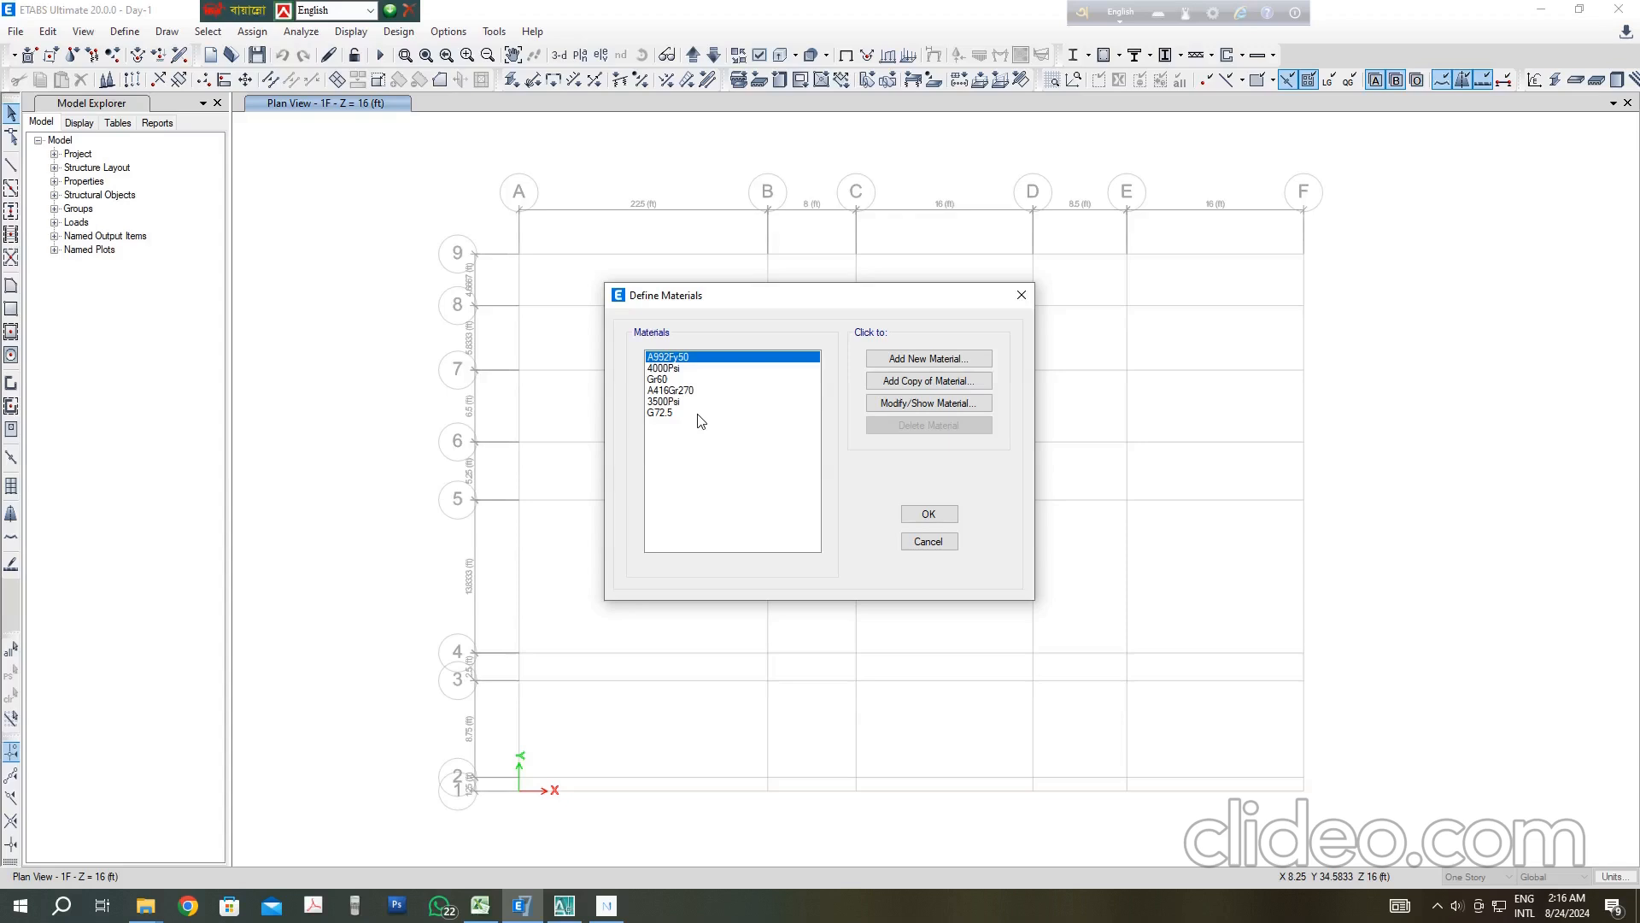
click(665, 380)
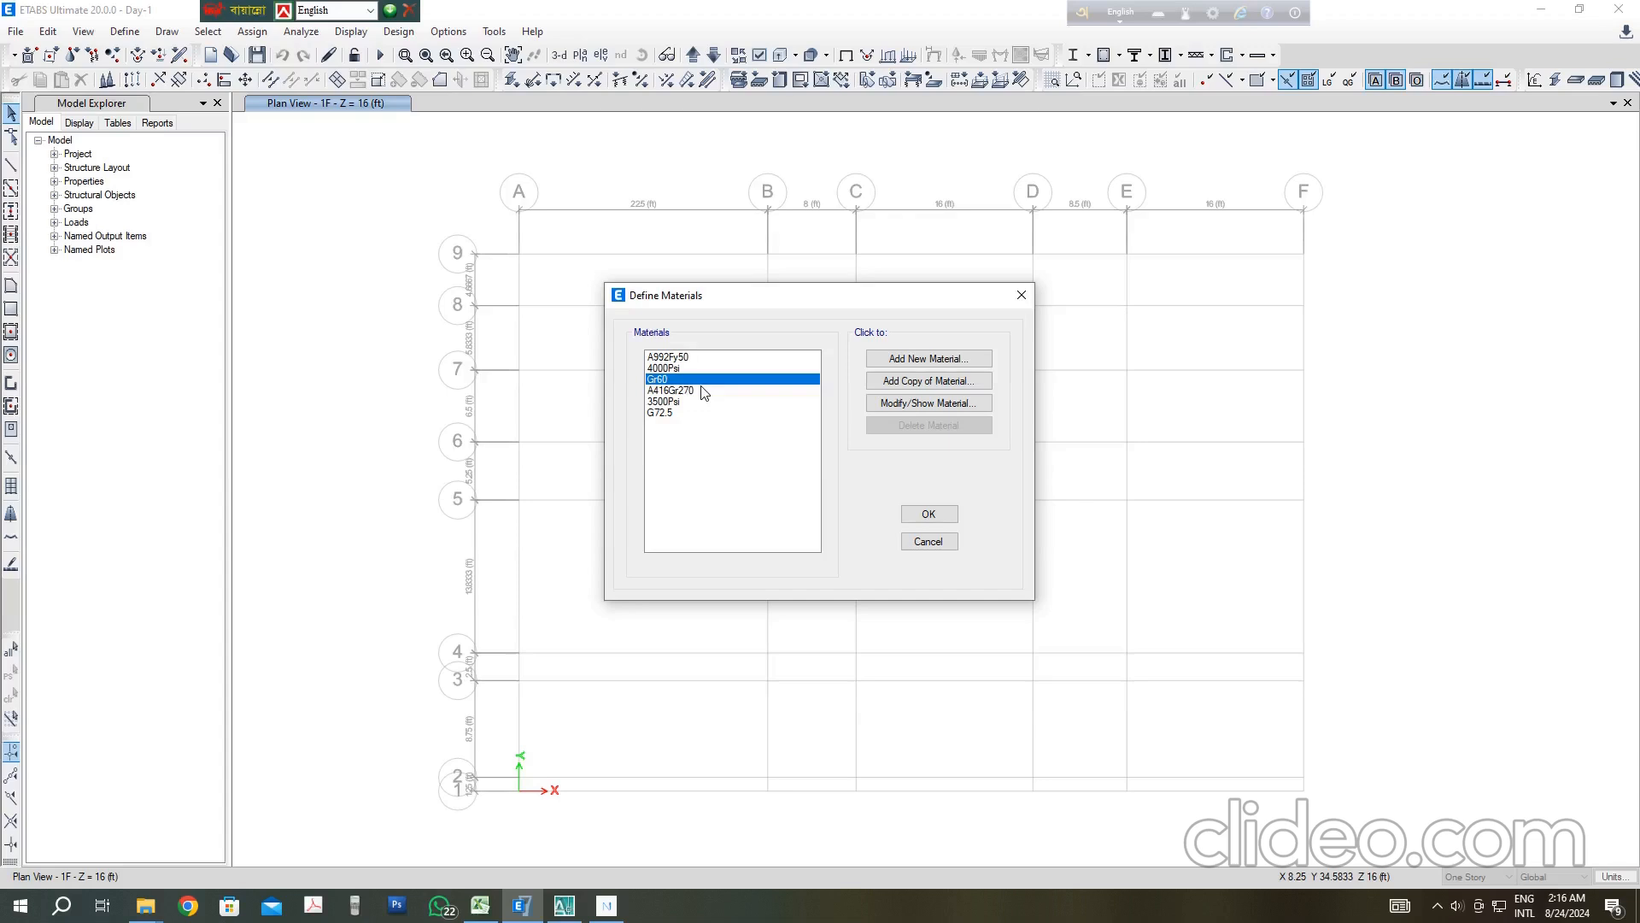
click(697, 413)
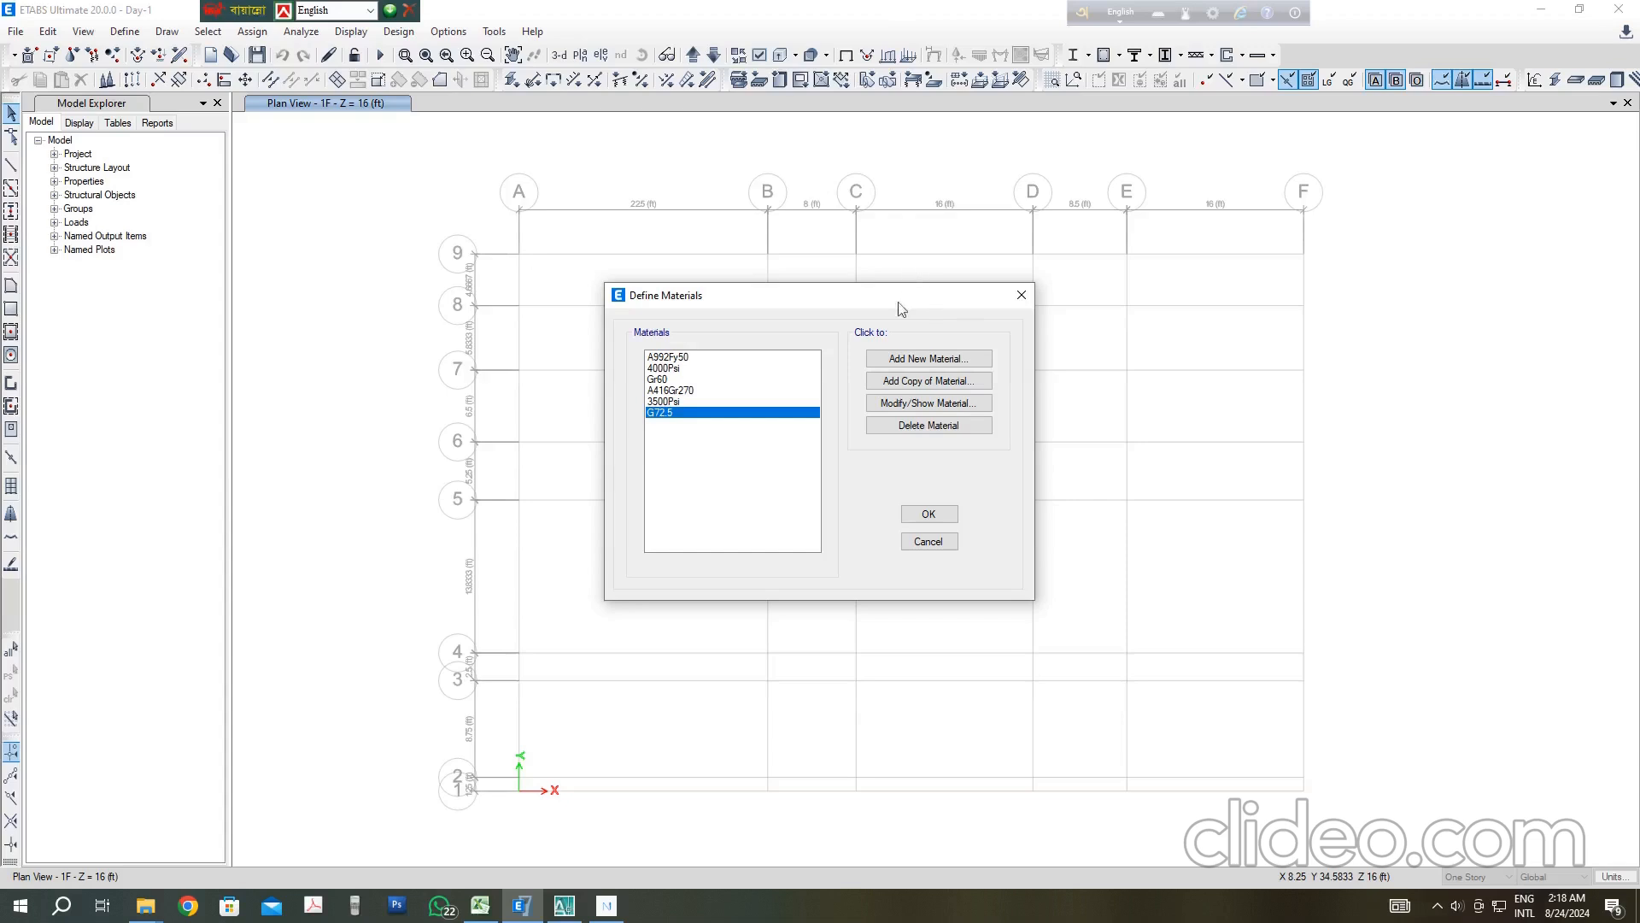
click(926, 513)
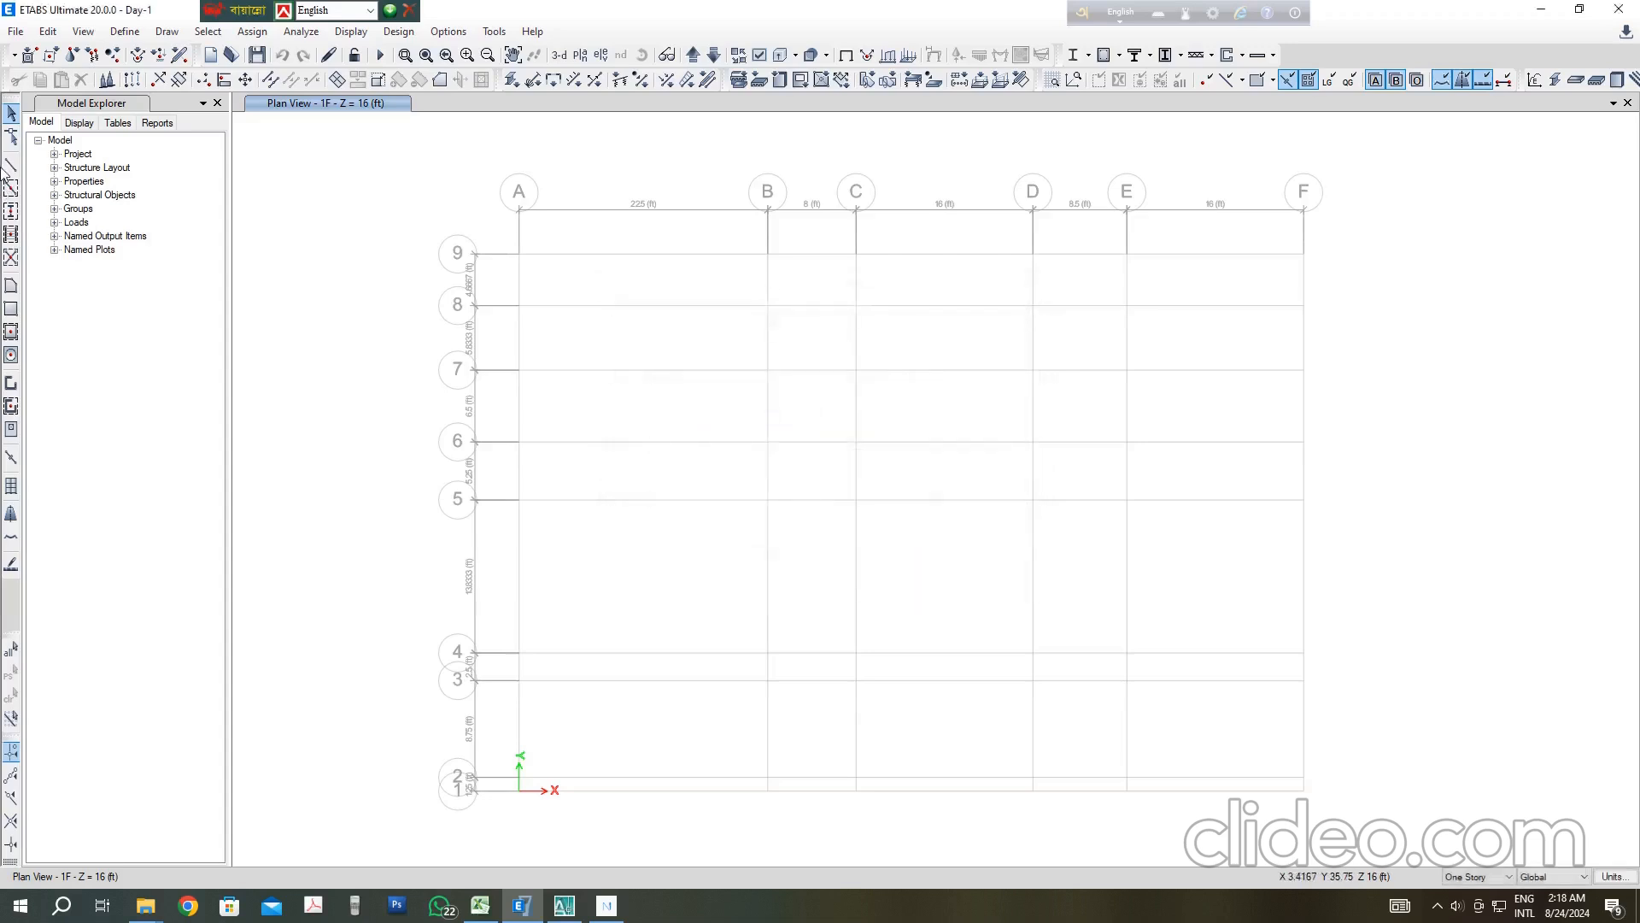
Step: In the Excel design steps checklist, highlight the "Define materials" row in yellow
click(137, 33)
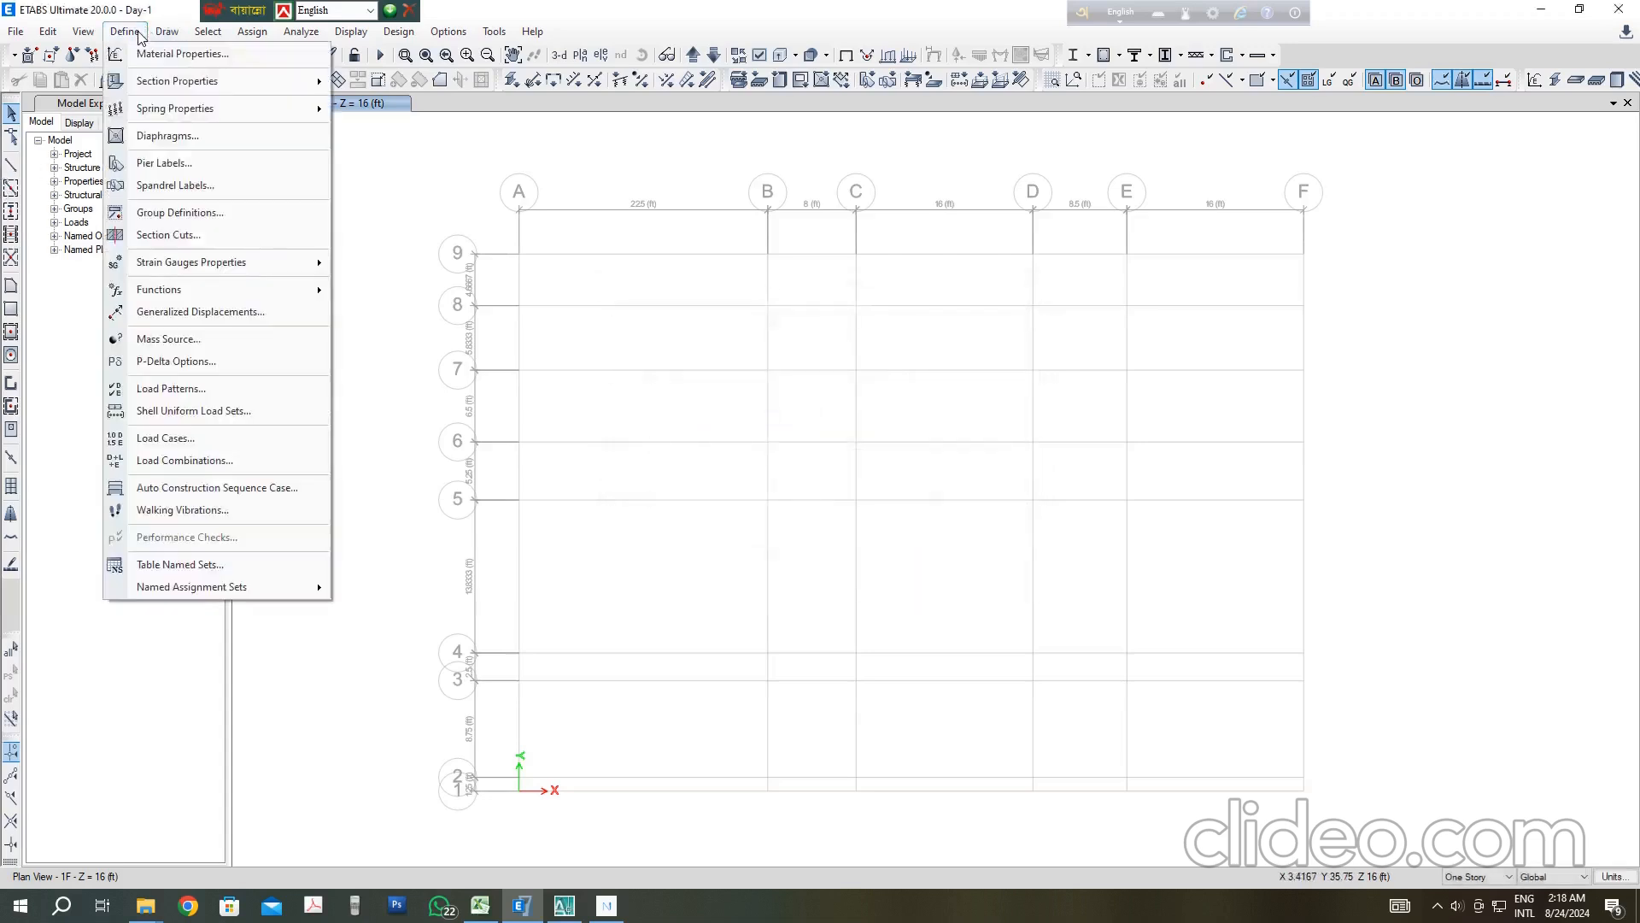
click(603, 590)
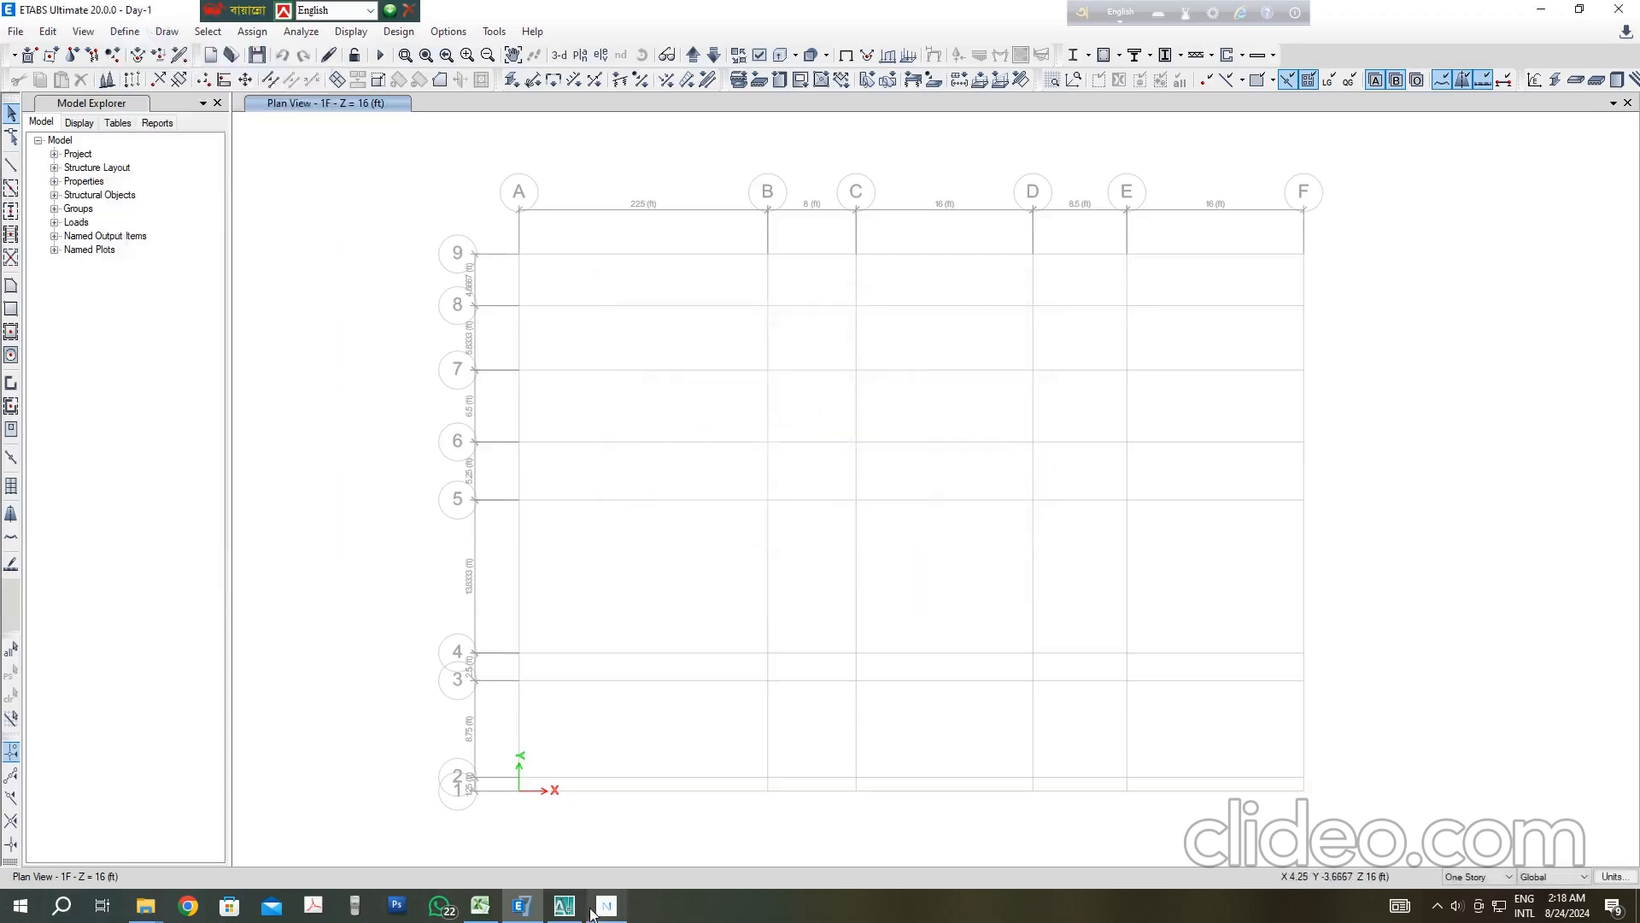
click(481, 905)
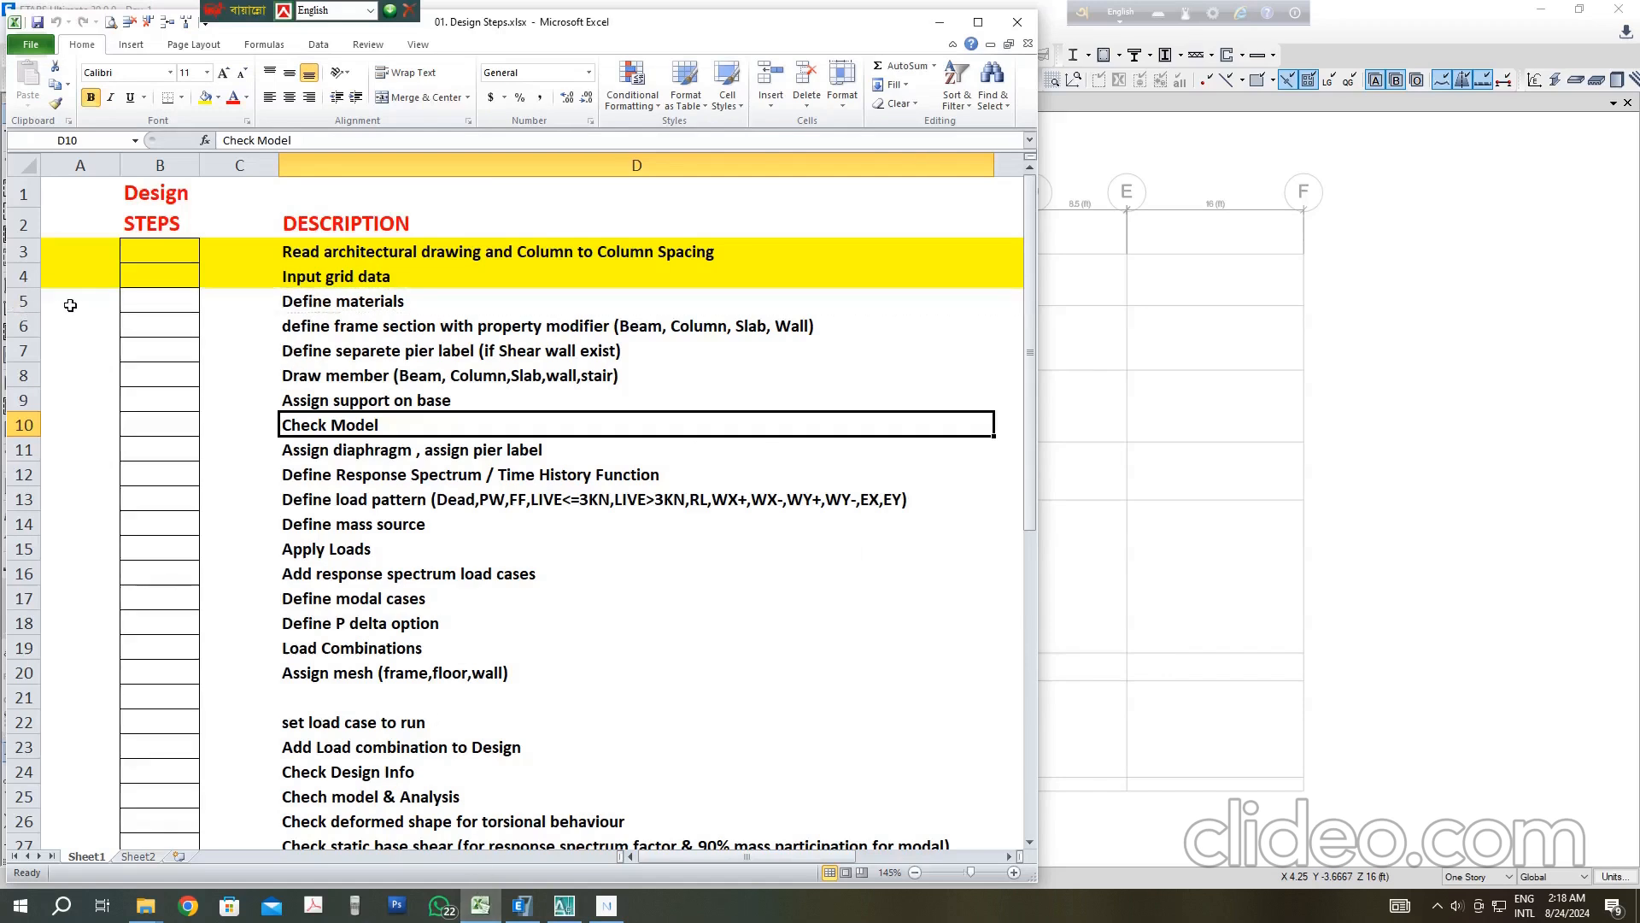
click(23, 300)
click(212, 99)
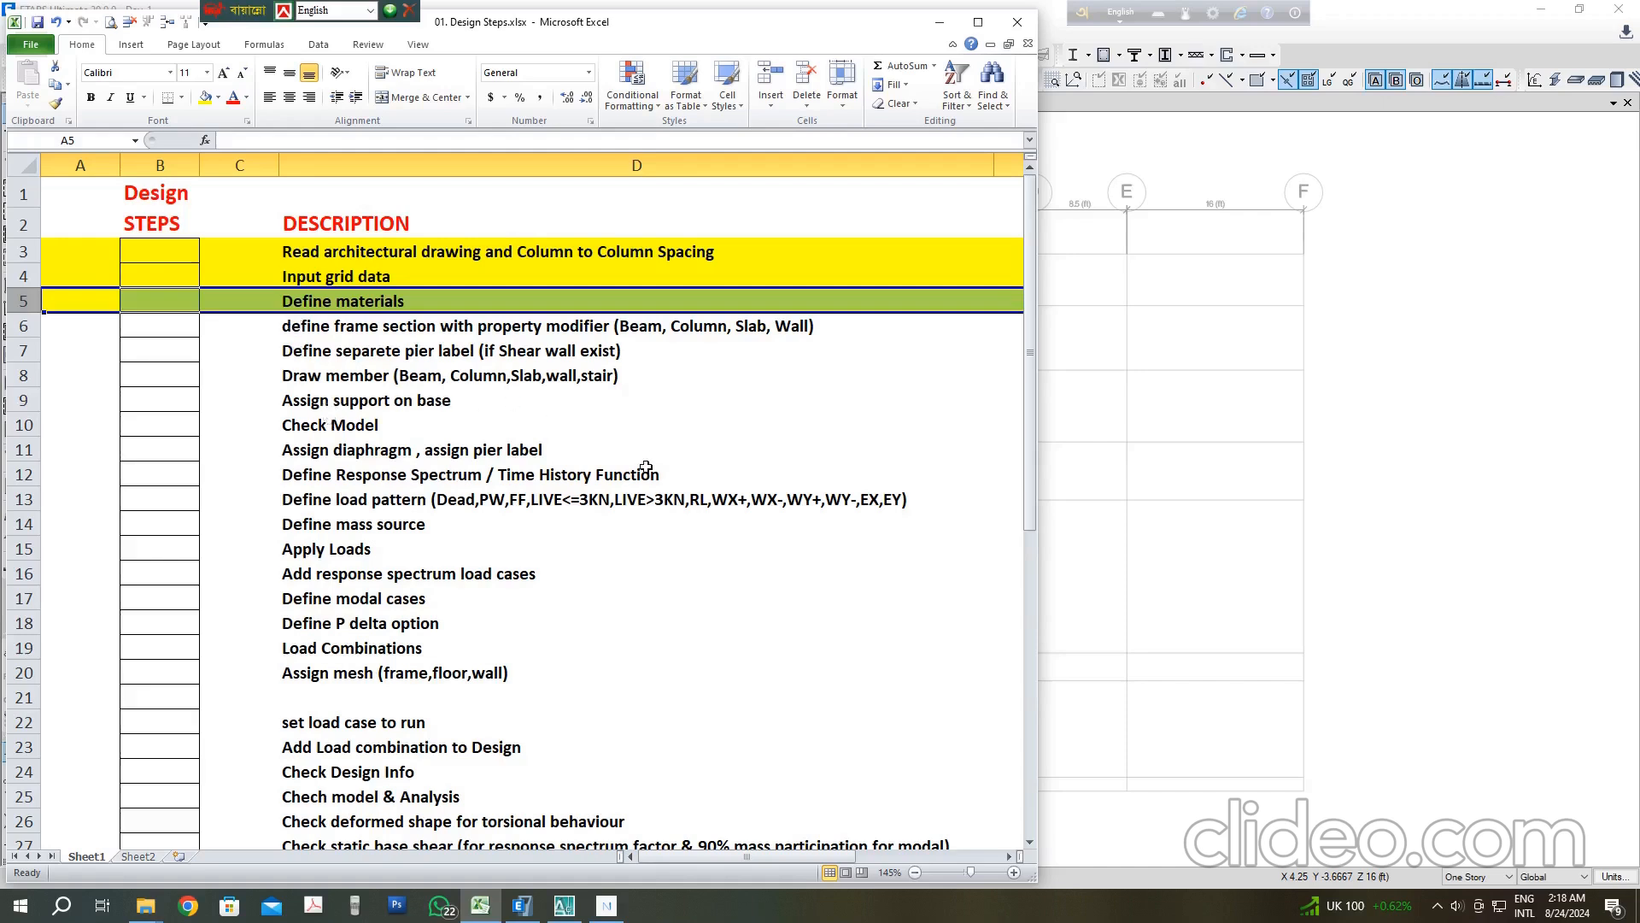
click(295, 331)
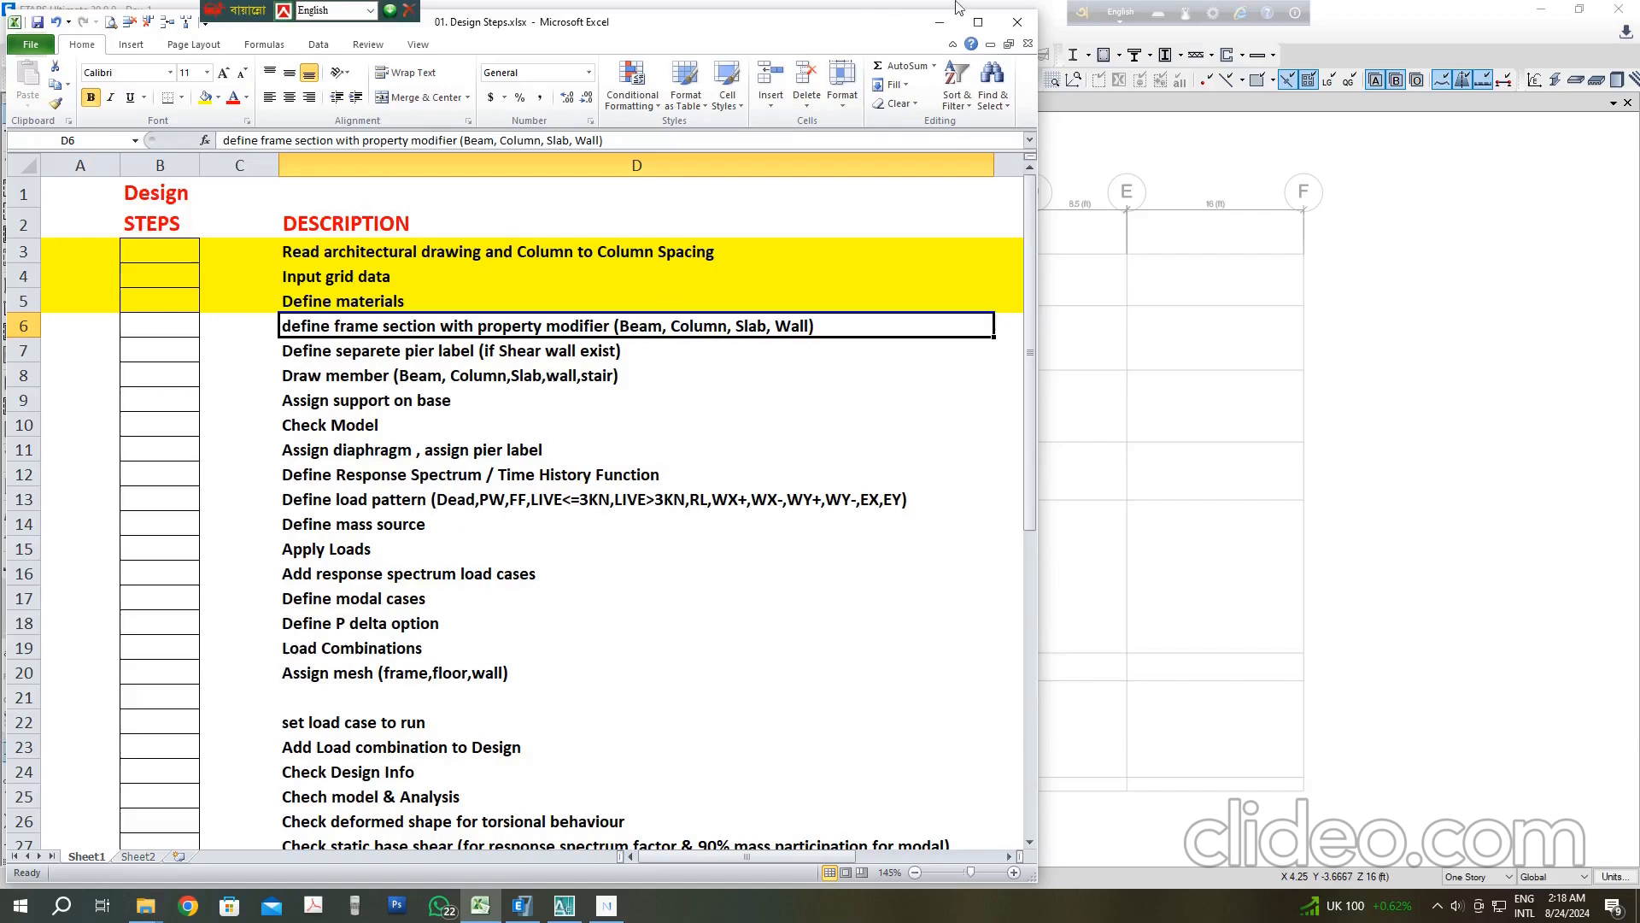
click(940, 21)
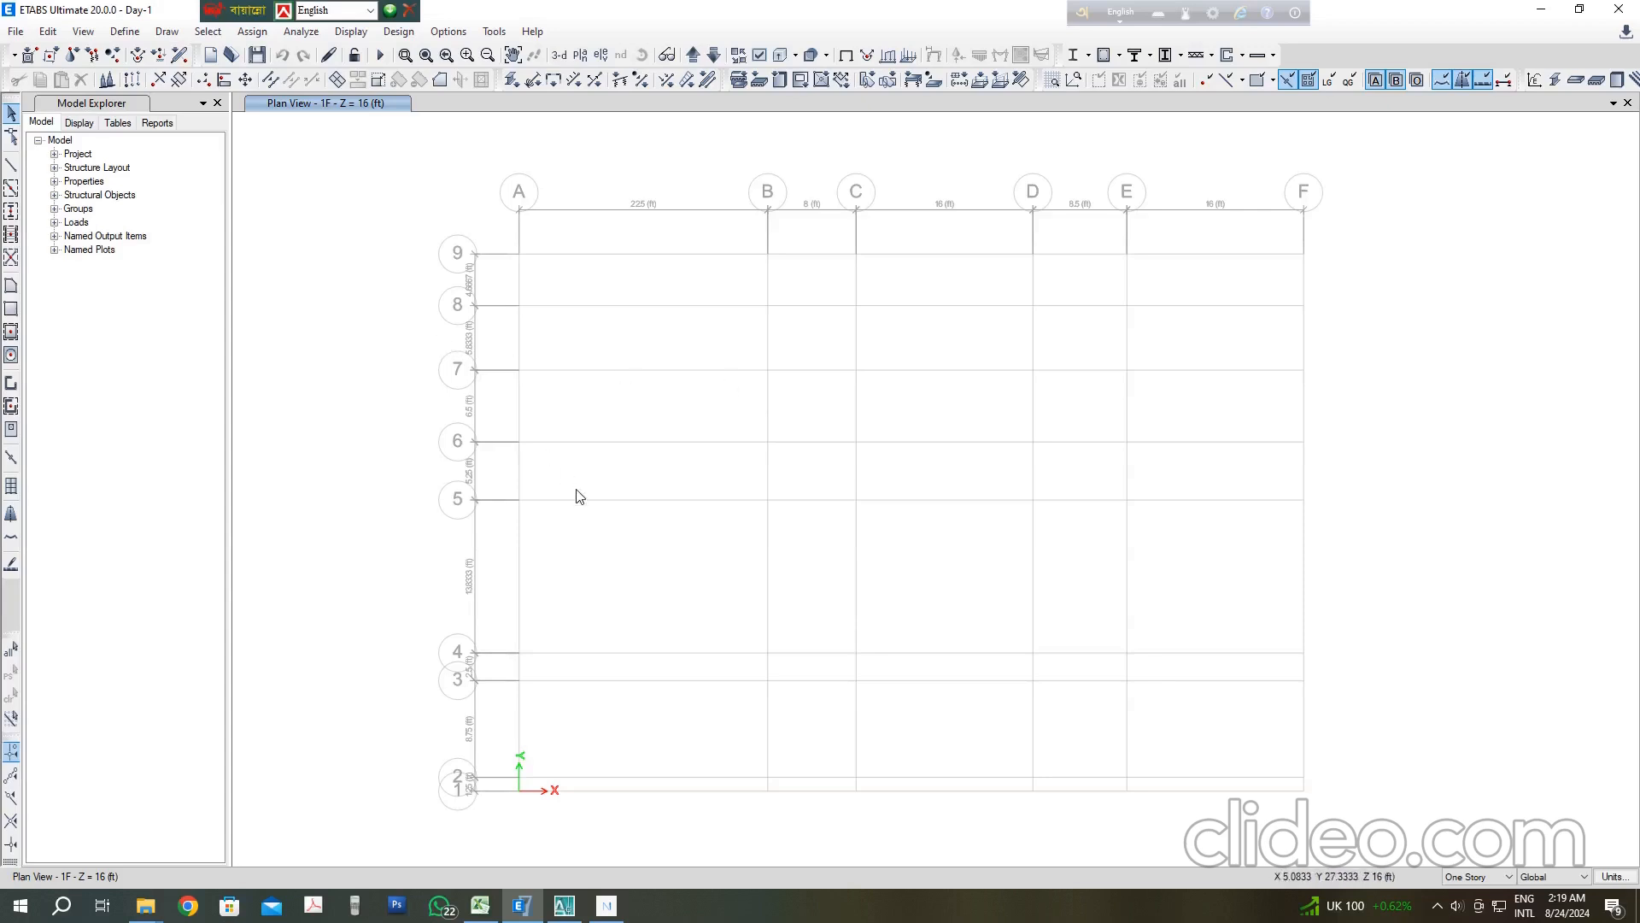
Step: Check the column layout in AutoCAD, and in ETABS delete the default frame sections from A-CompBm to SteelCol
click(564, 906)
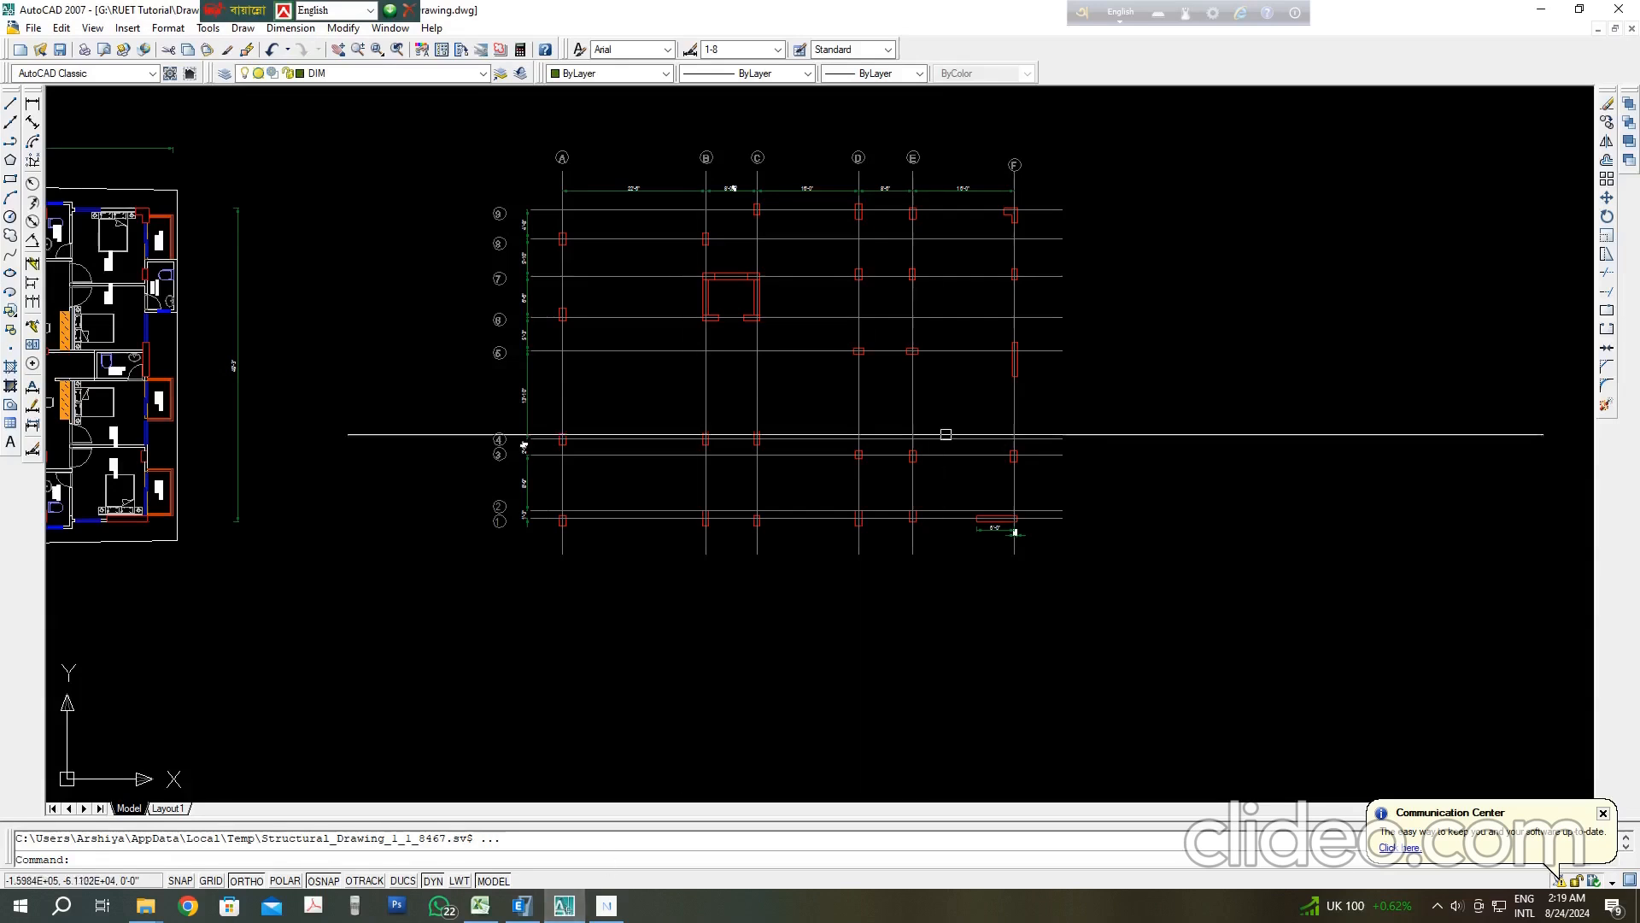
click(556, 905)
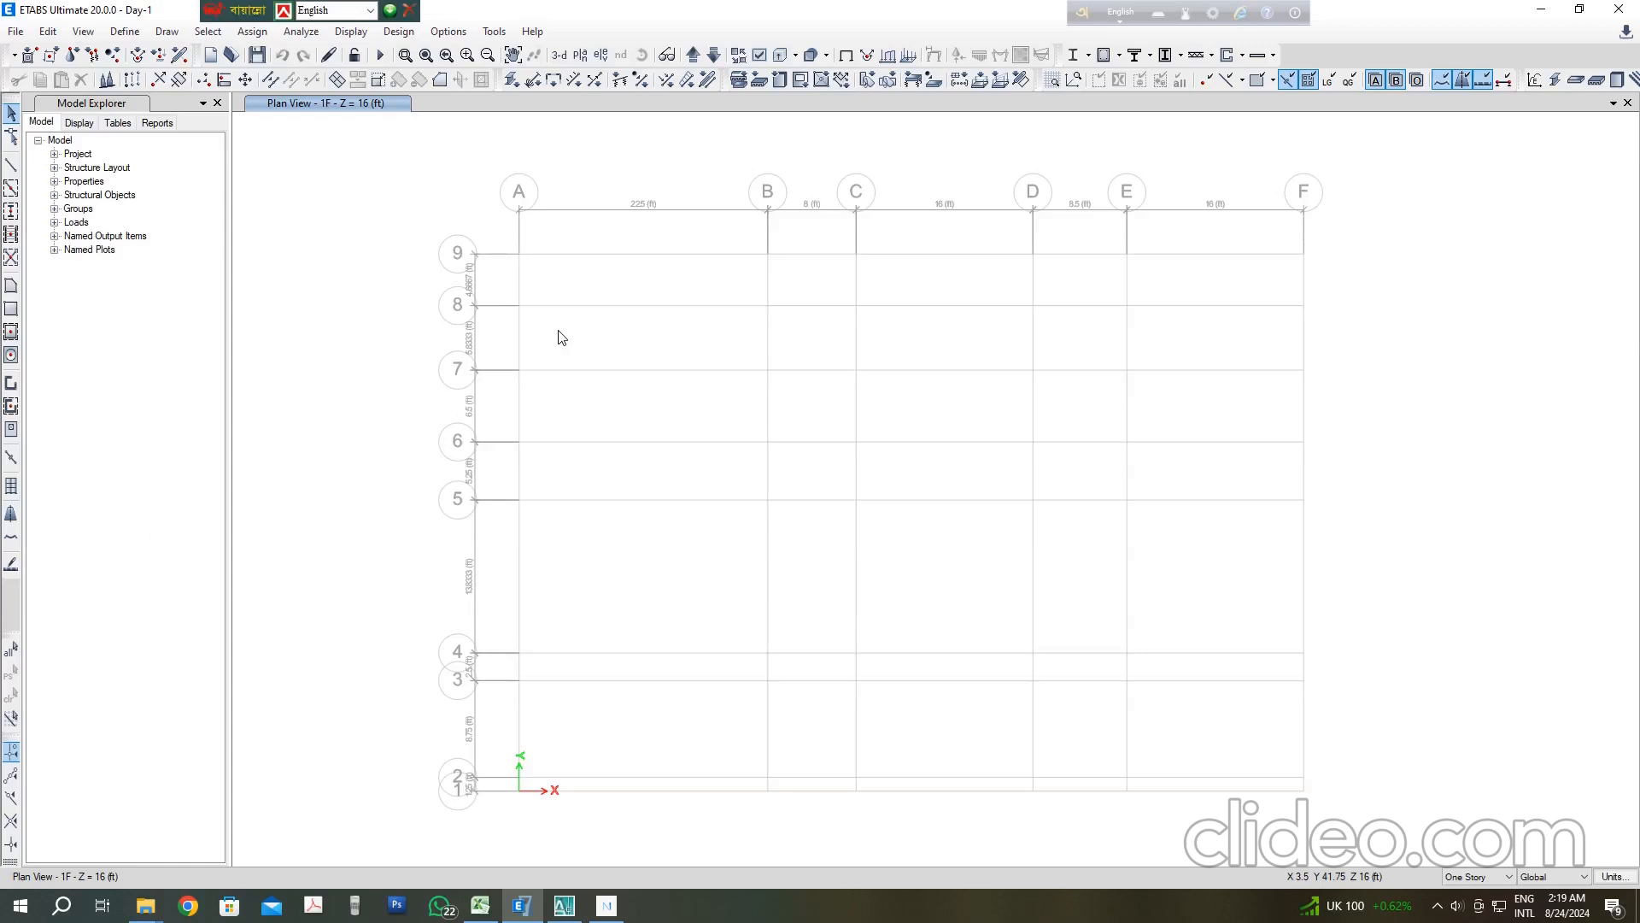
click(124, 34)
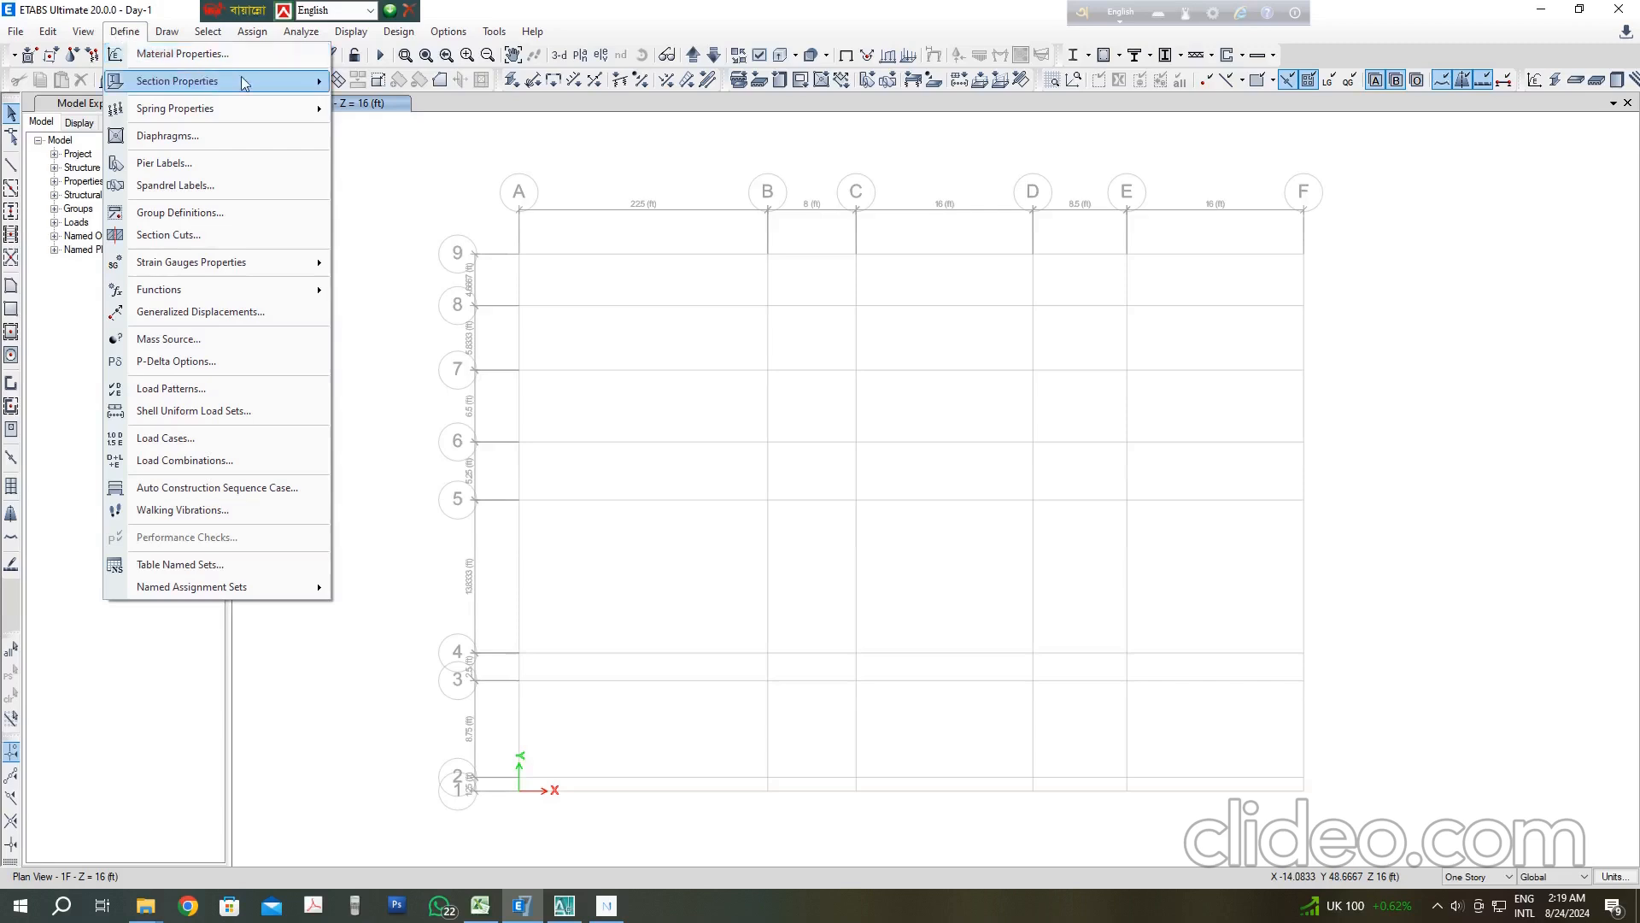
mouse_move(252, 83)
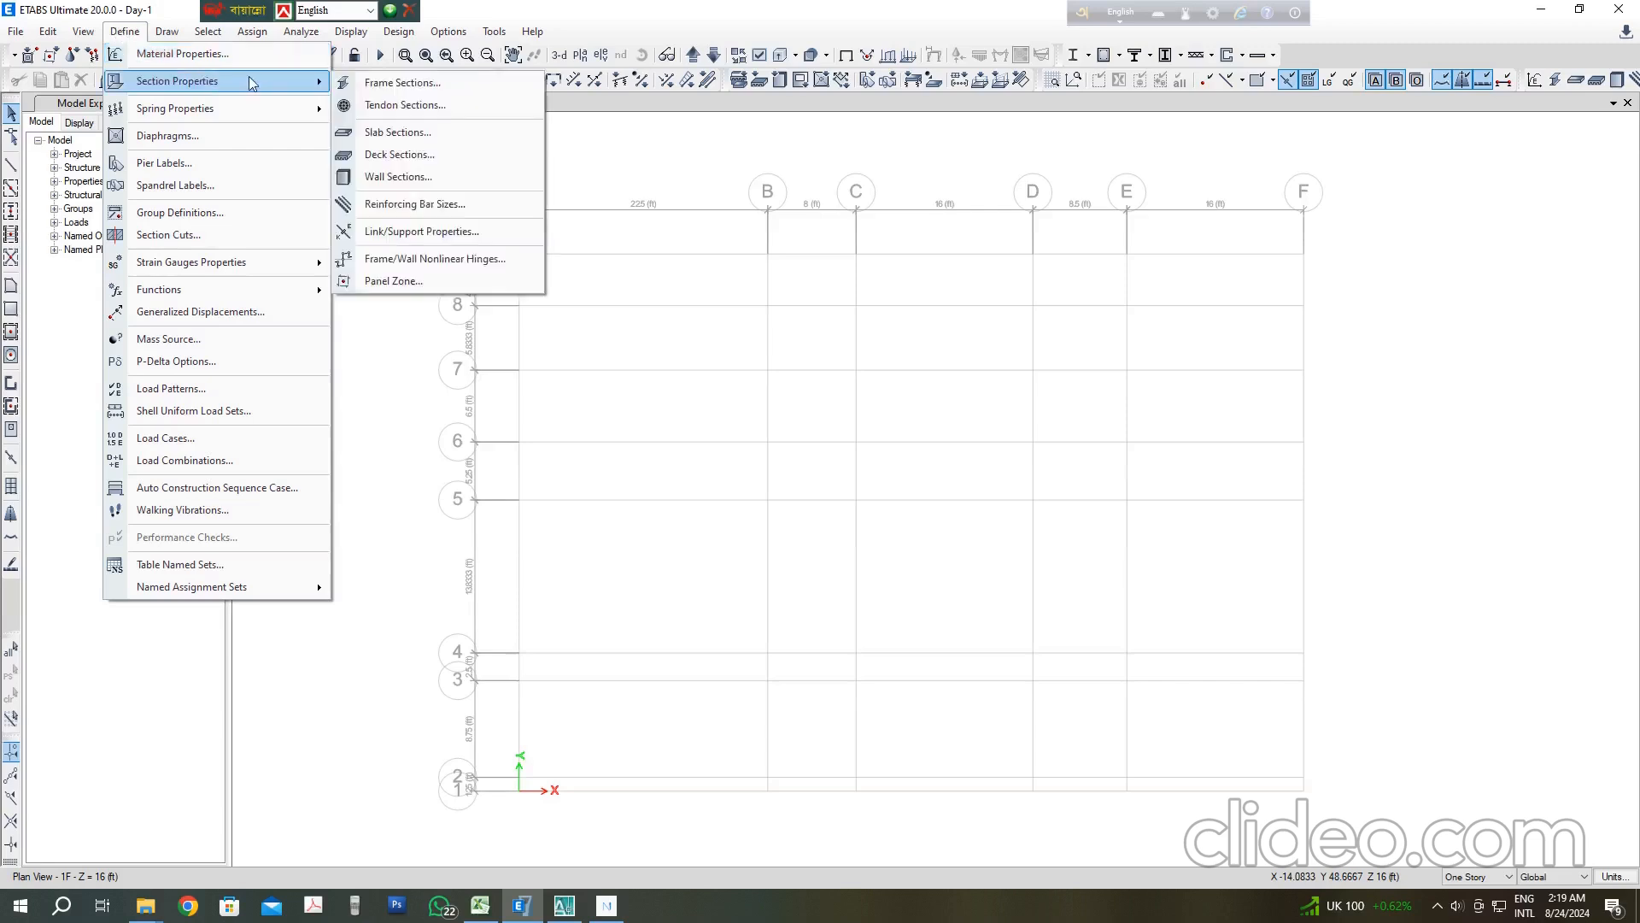
click(402, 82)
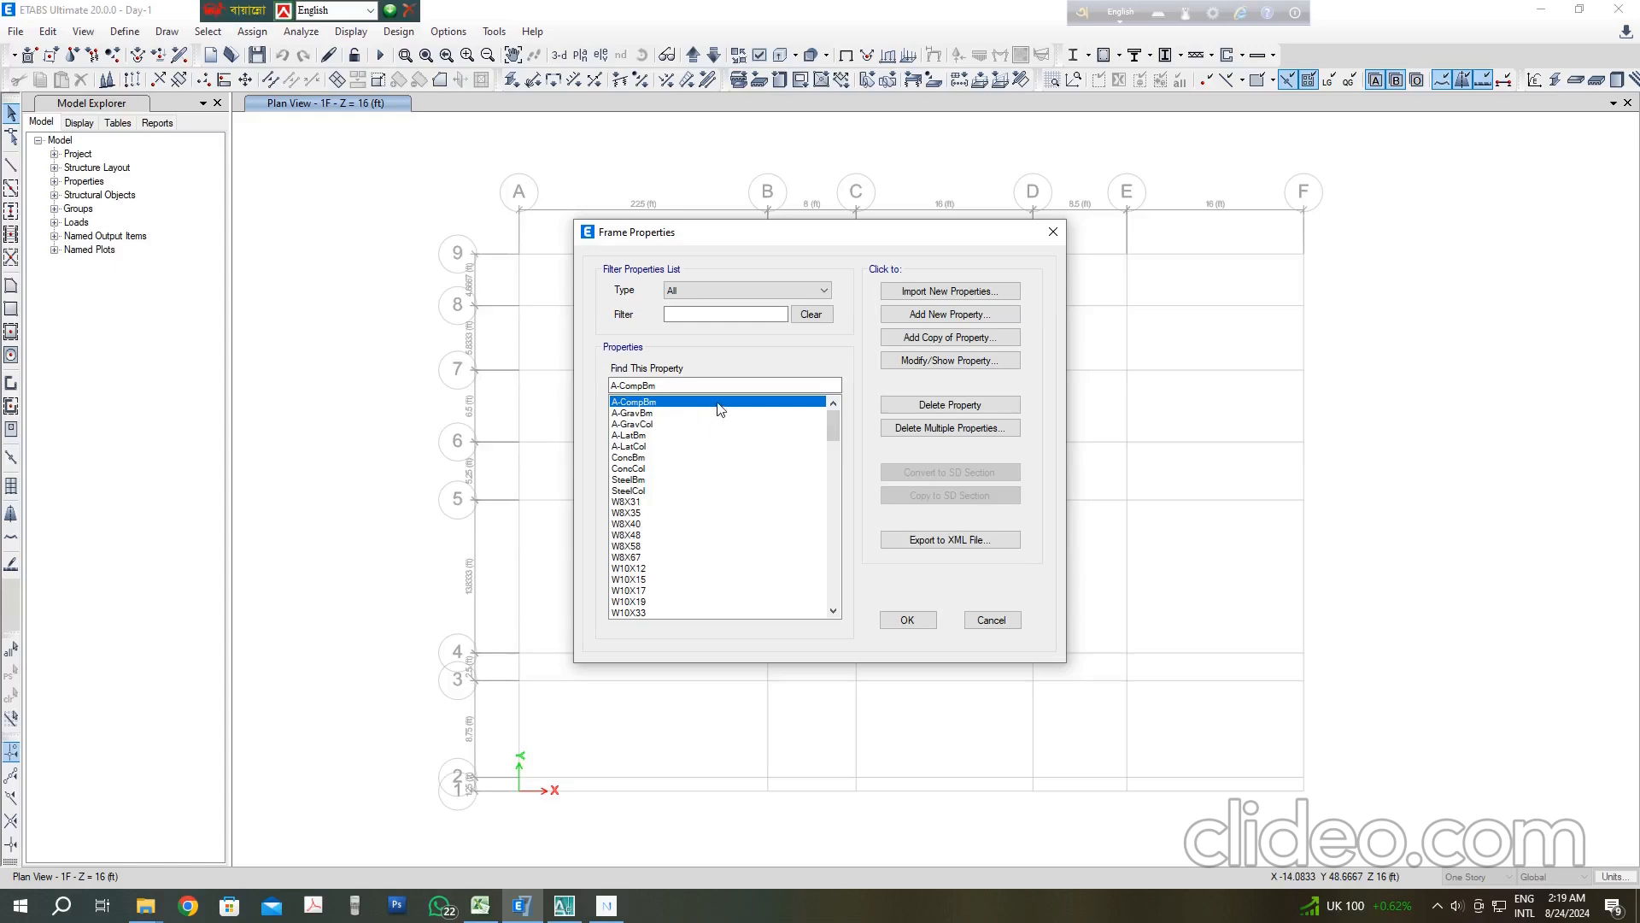
mouse_move(726, 434)
mouse_down()
mouse_move(721, 560)
mouse_move(726, 424)
mouse_up()
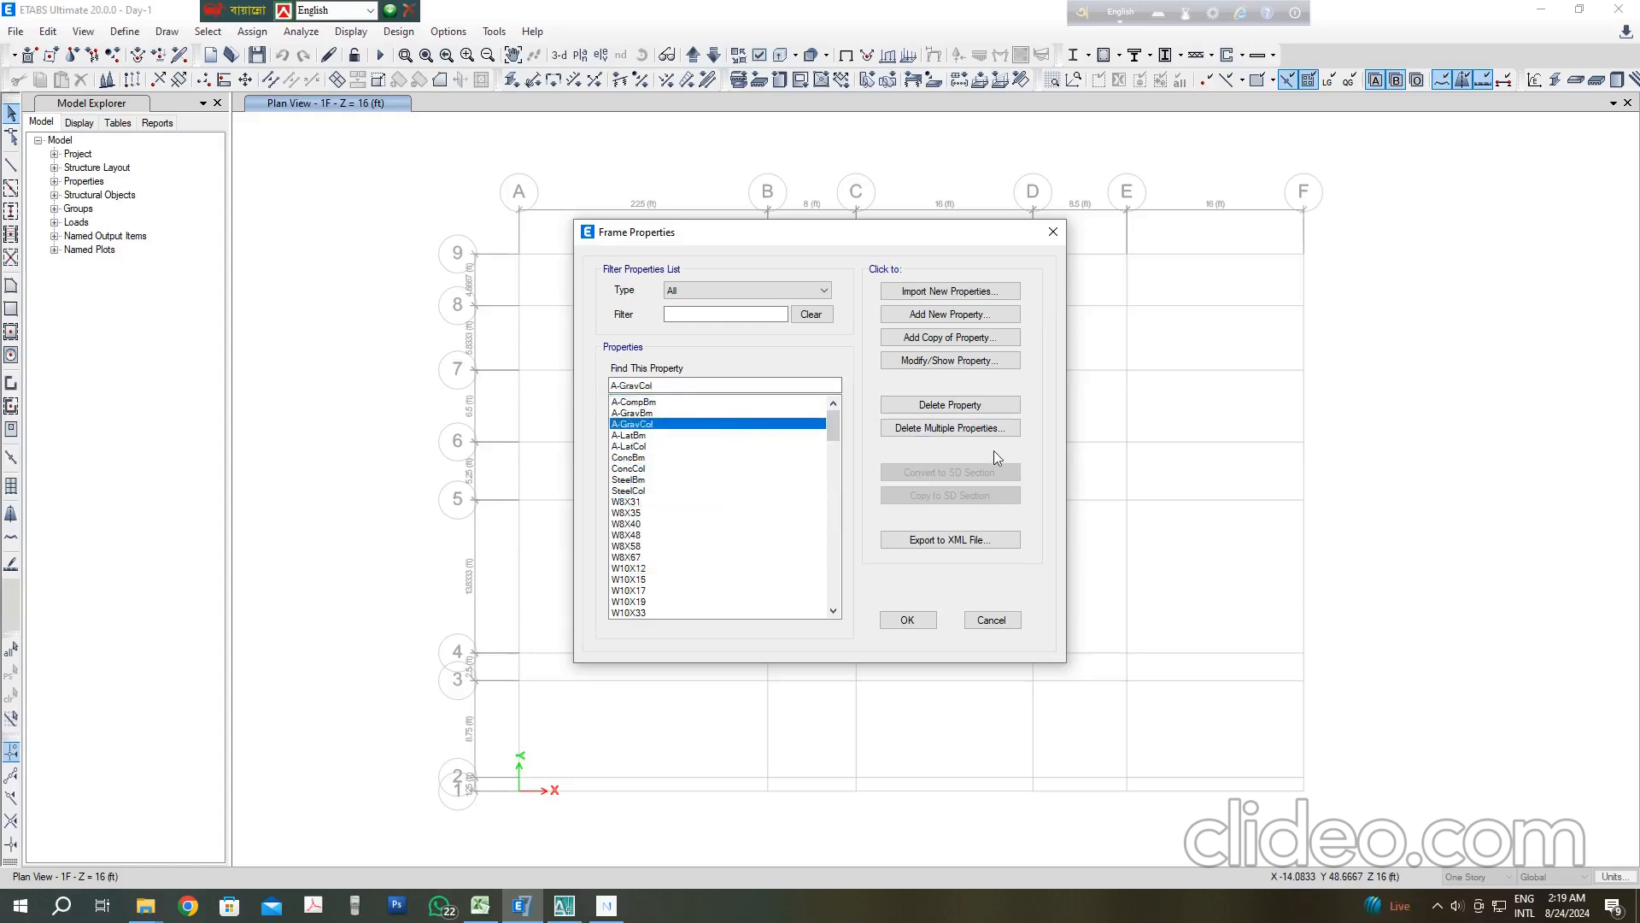
click(916, 429)
drag(773, 375, 766, 509)
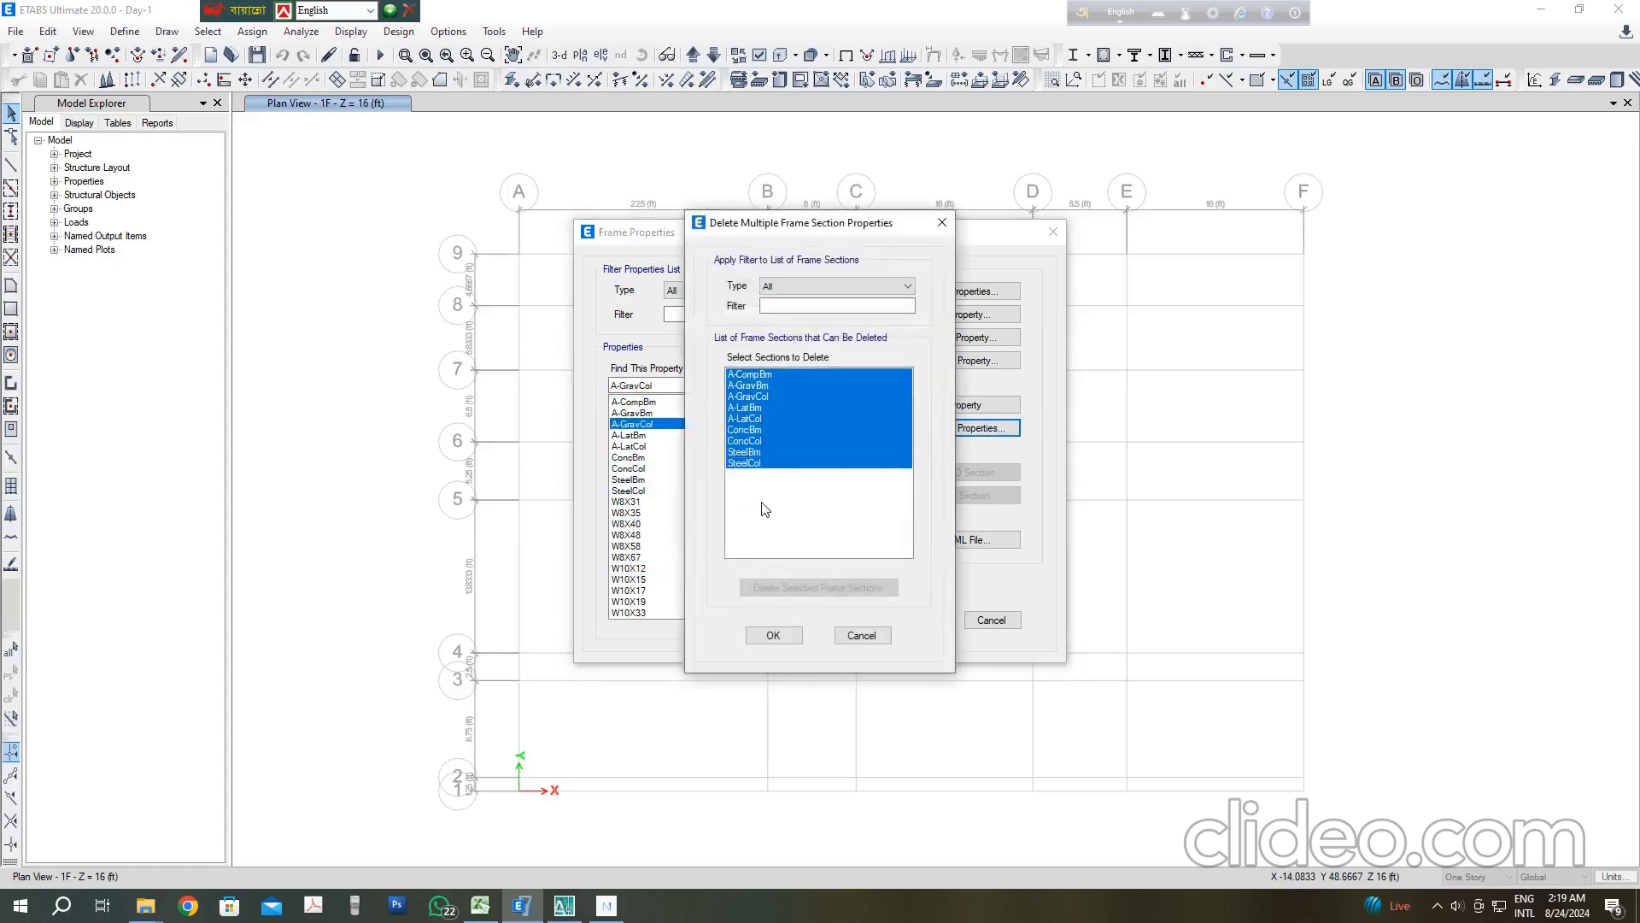
click(816, 588)
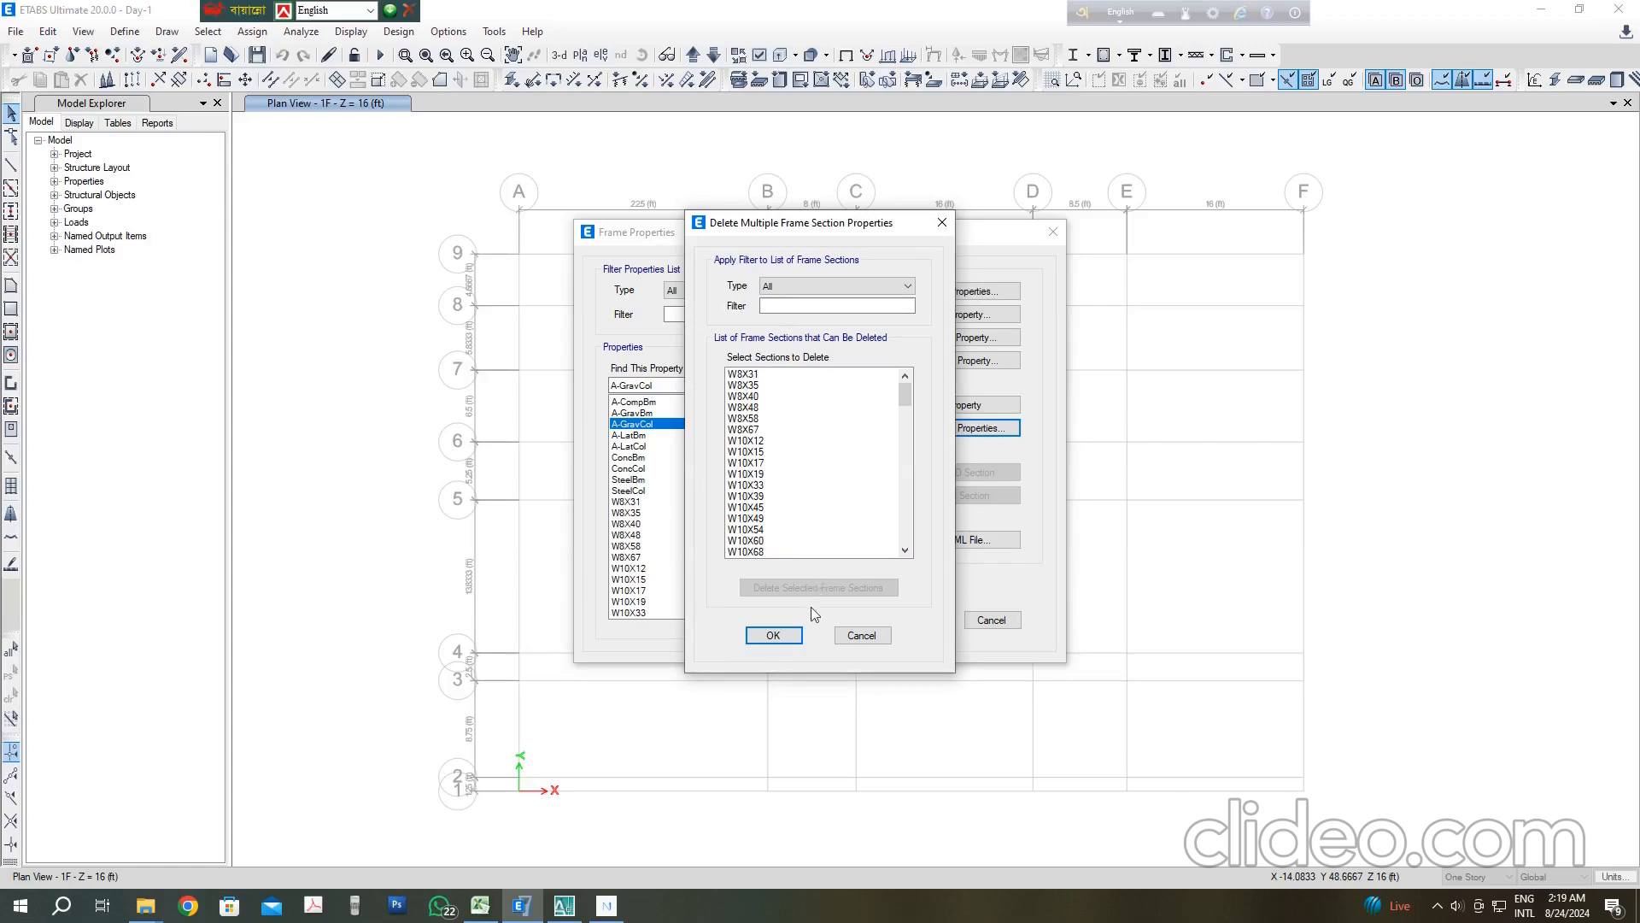
Step: Delete all the W-shape frame sections in bulk, keeping only W27X94
drag(767, 374, 769, 664)
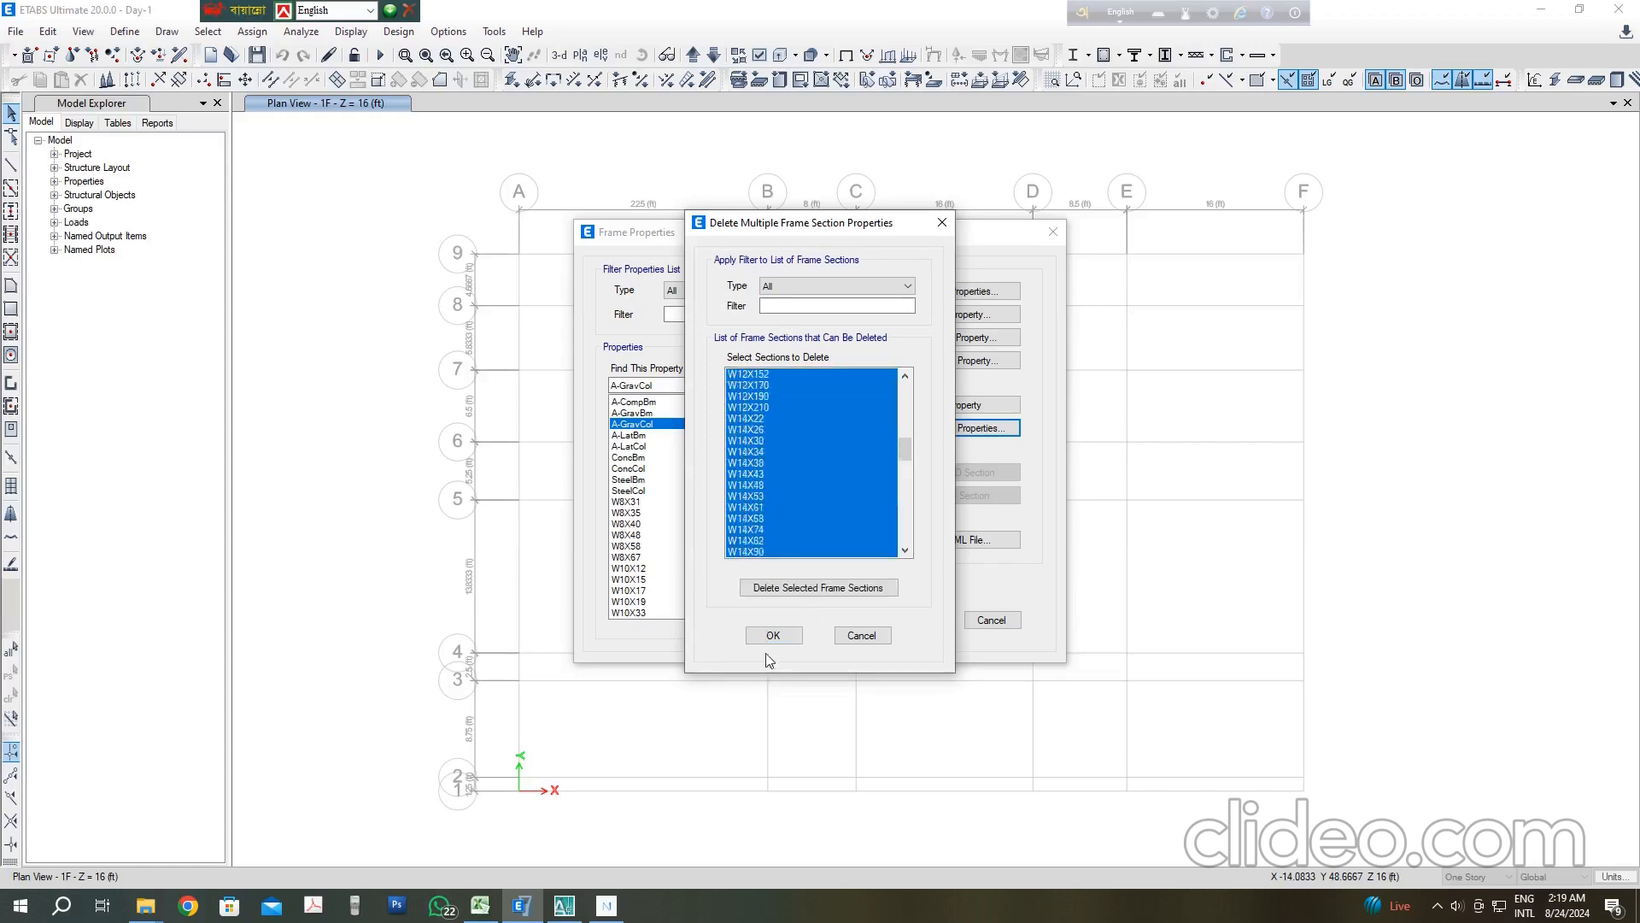
click(787, 588)
drag(766, 374, 773, 568)
click(788, 588)
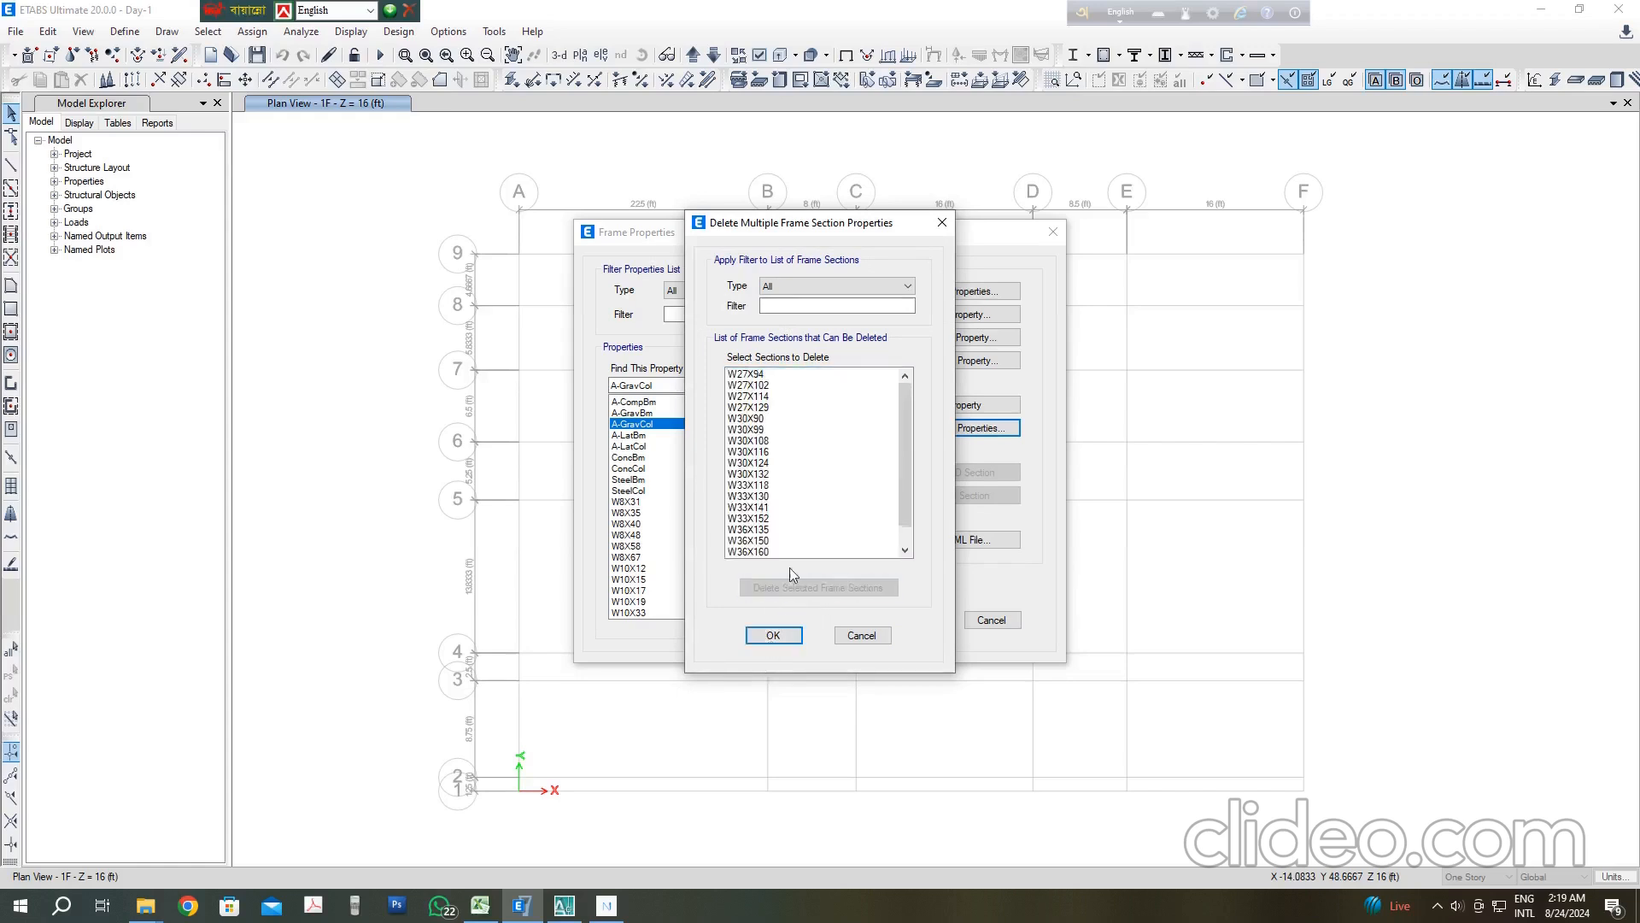
drag(776, 376, 763, 607)
click(816, 588)
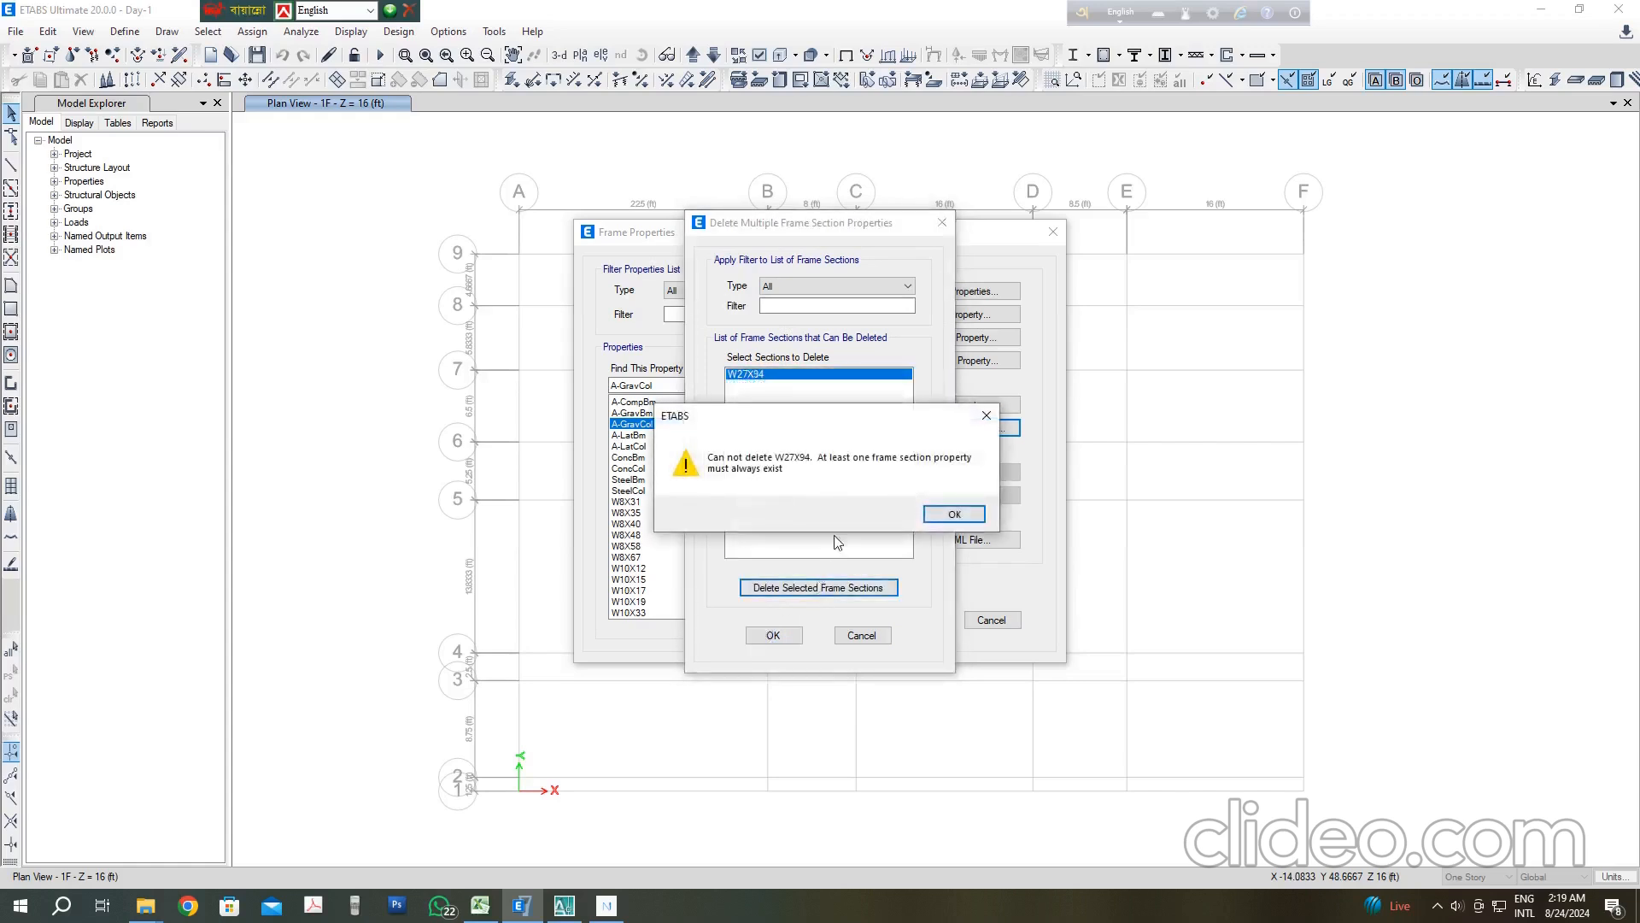
click(951, 515)
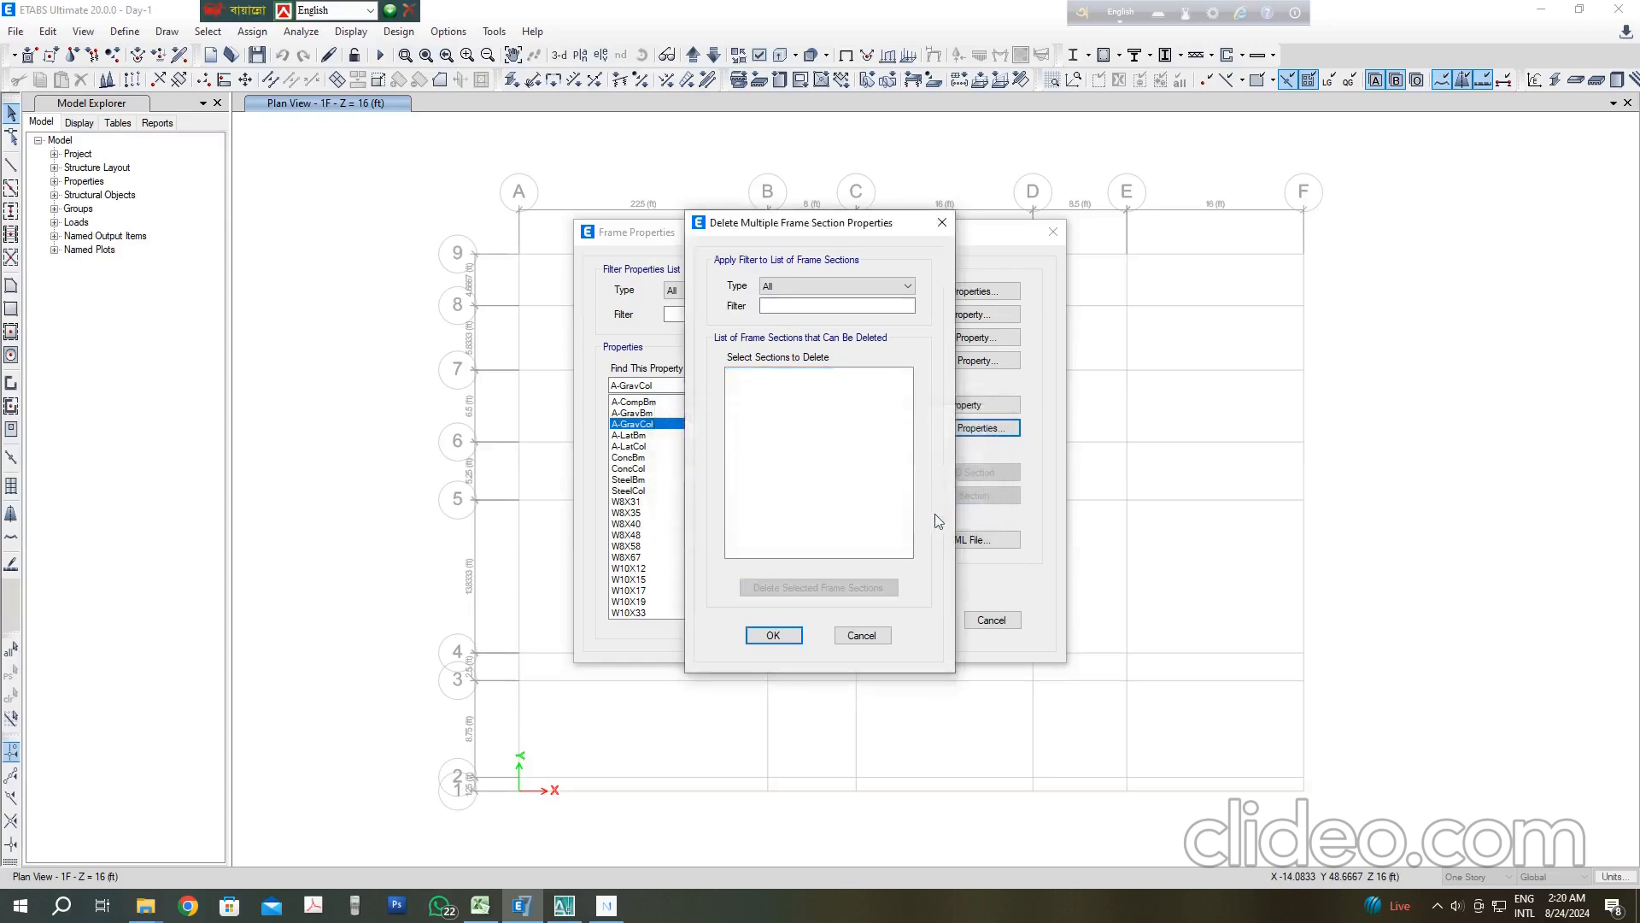
click(781, 637)
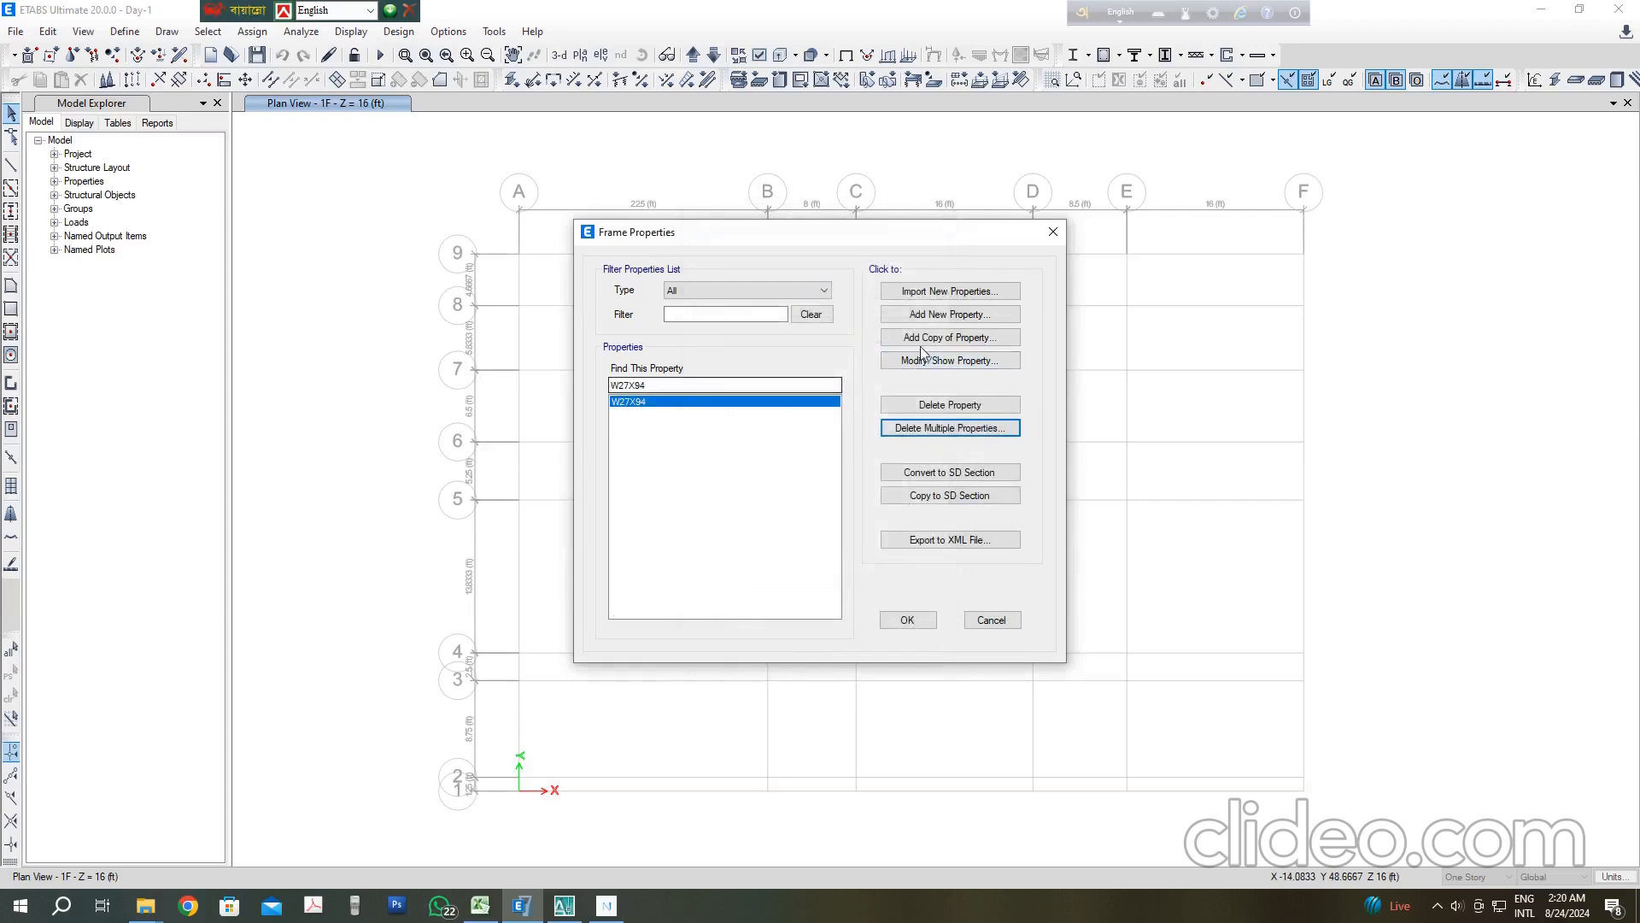
Step: Add a new concrete rectangular frame section named C12x24, keeping the 4000Psi material and the green display colour
click(945, 316)
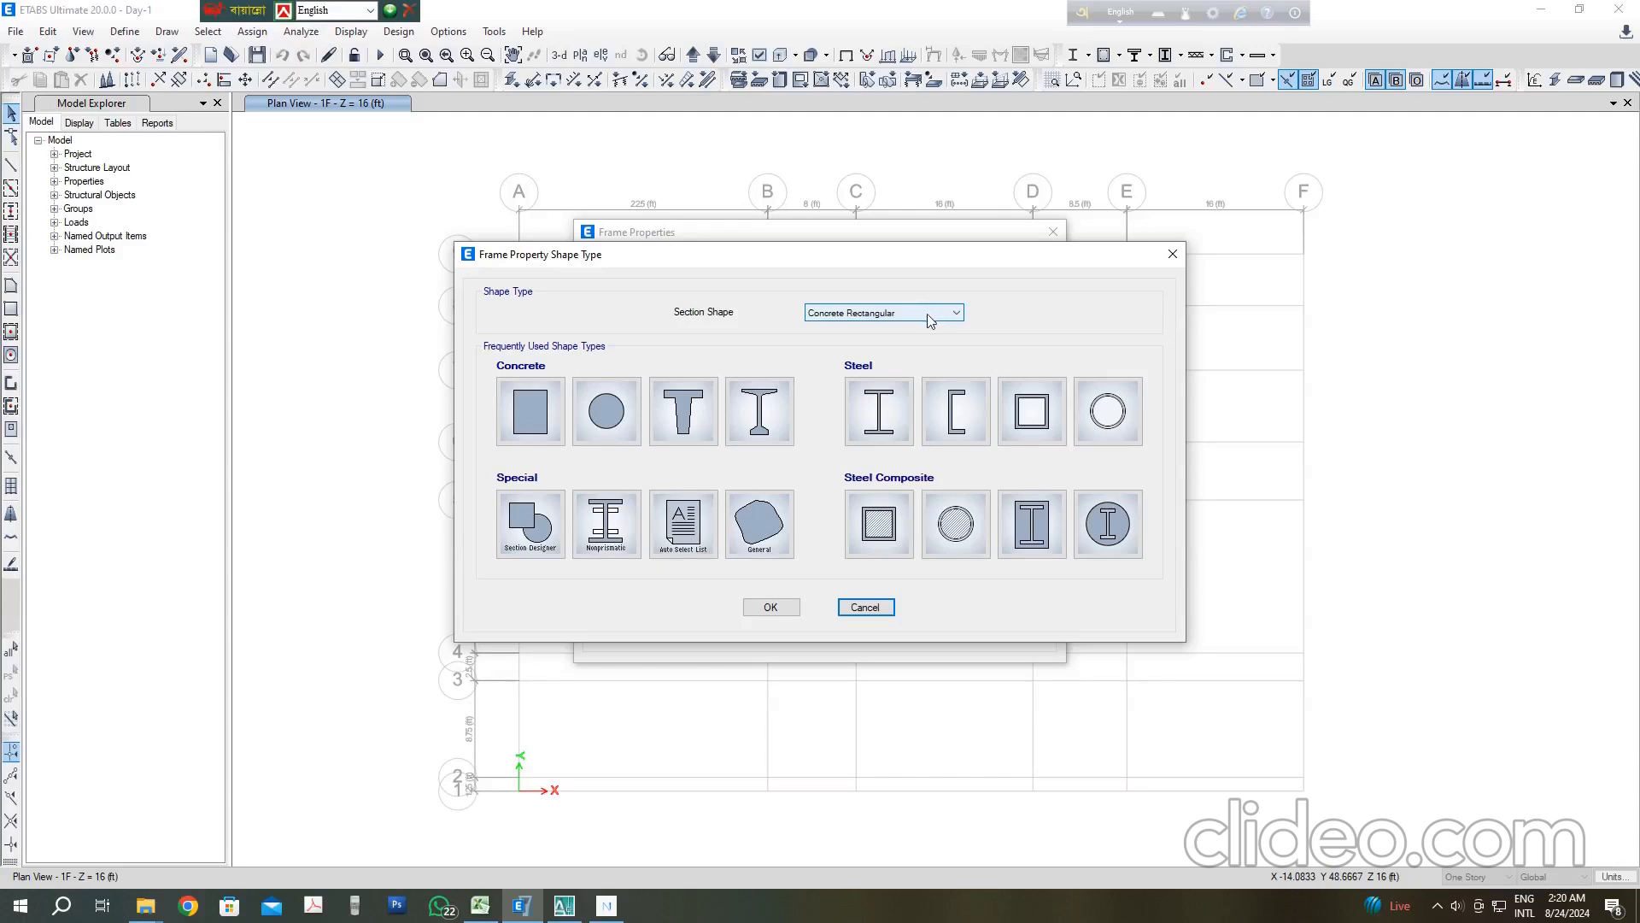
click(954, 315)
click(953, 316)
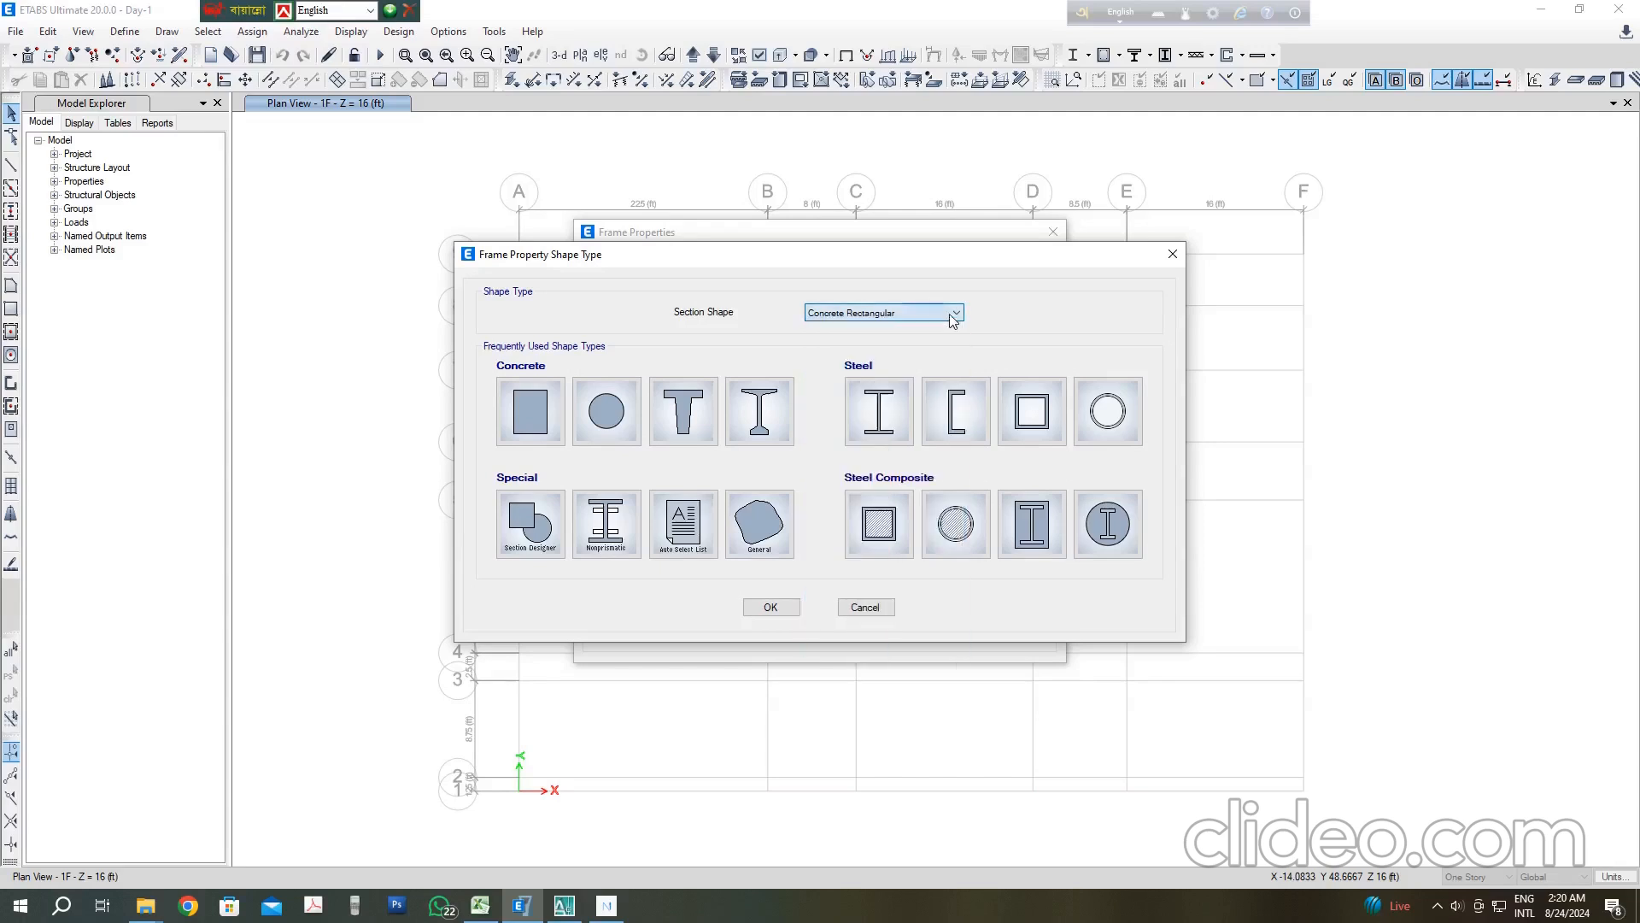
click(530, 411)
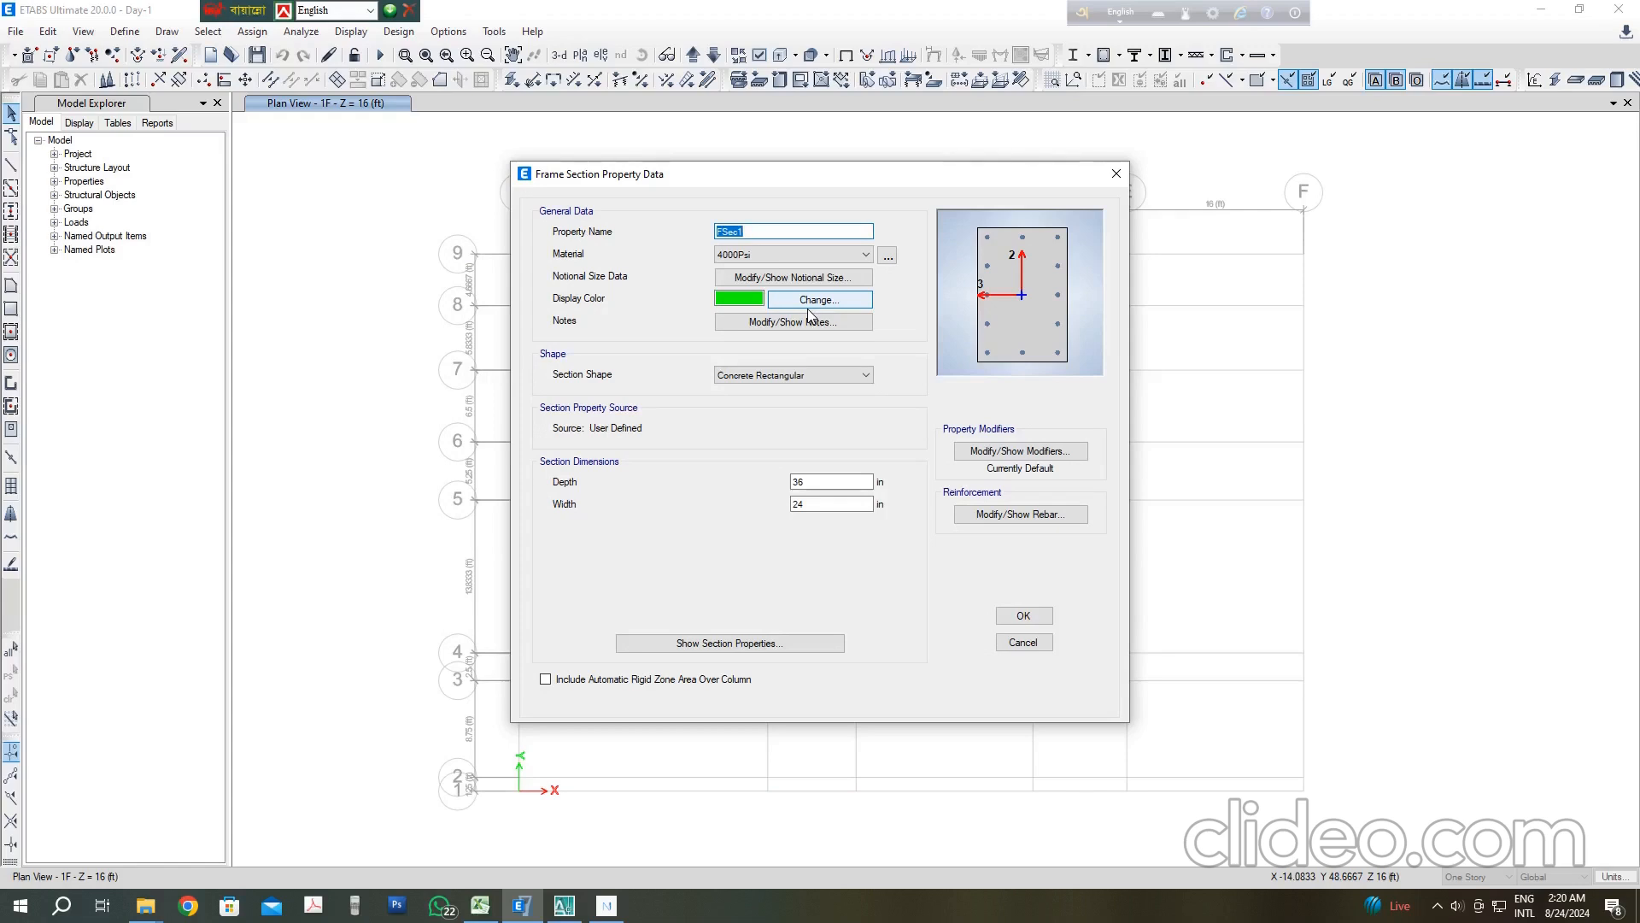
text(C12x)
text(24)
click(865, 255)
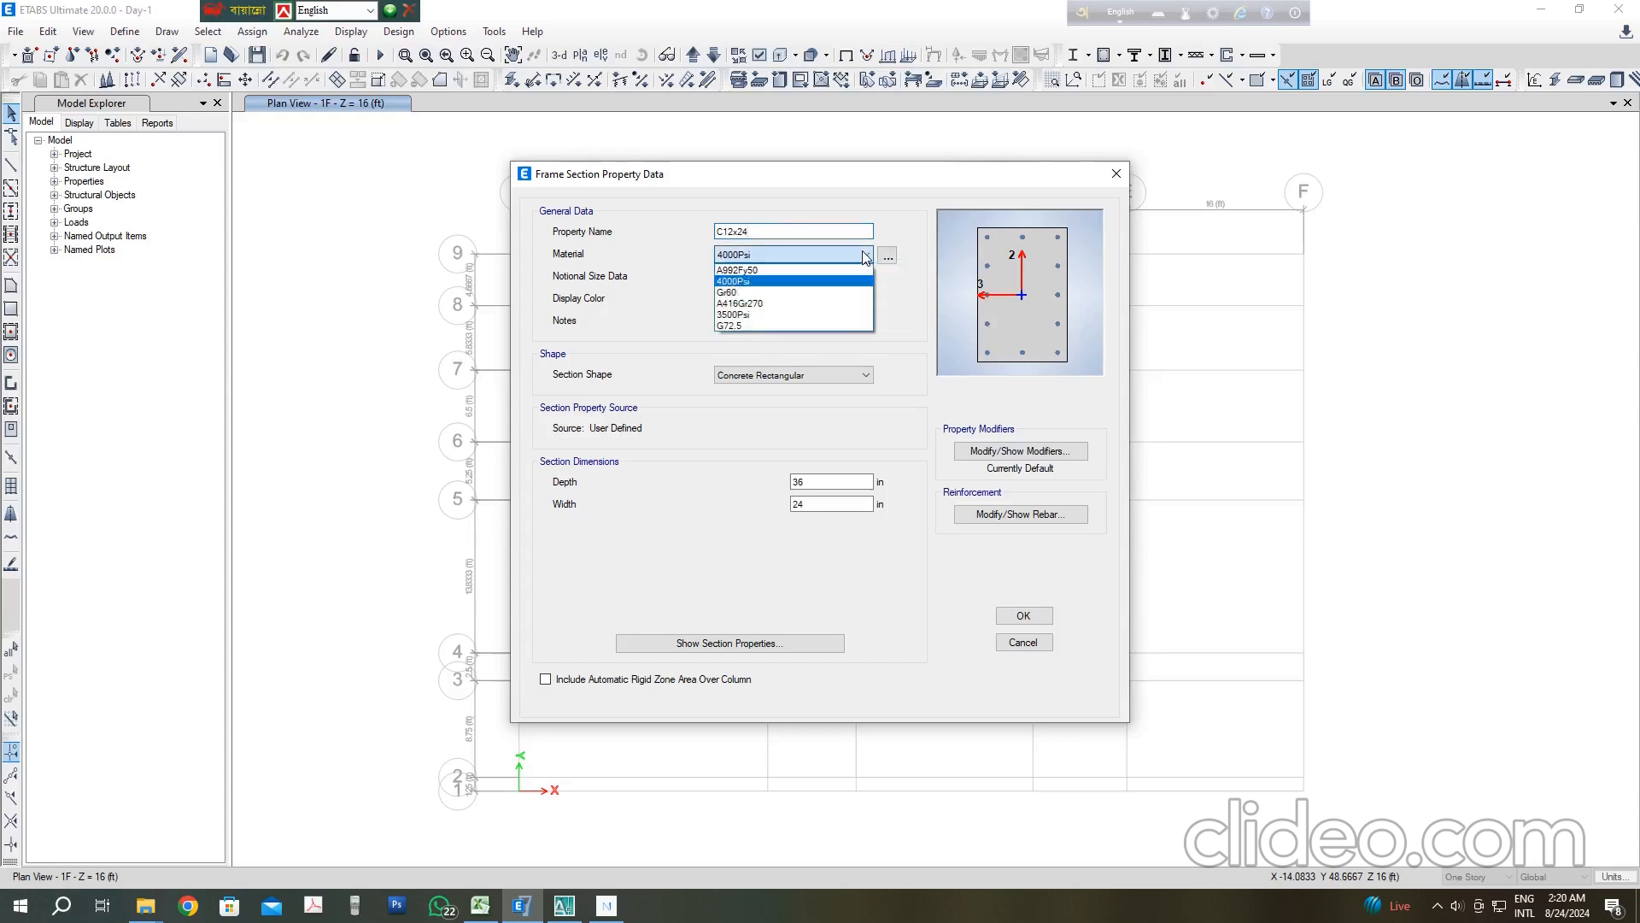
click(866, 256)
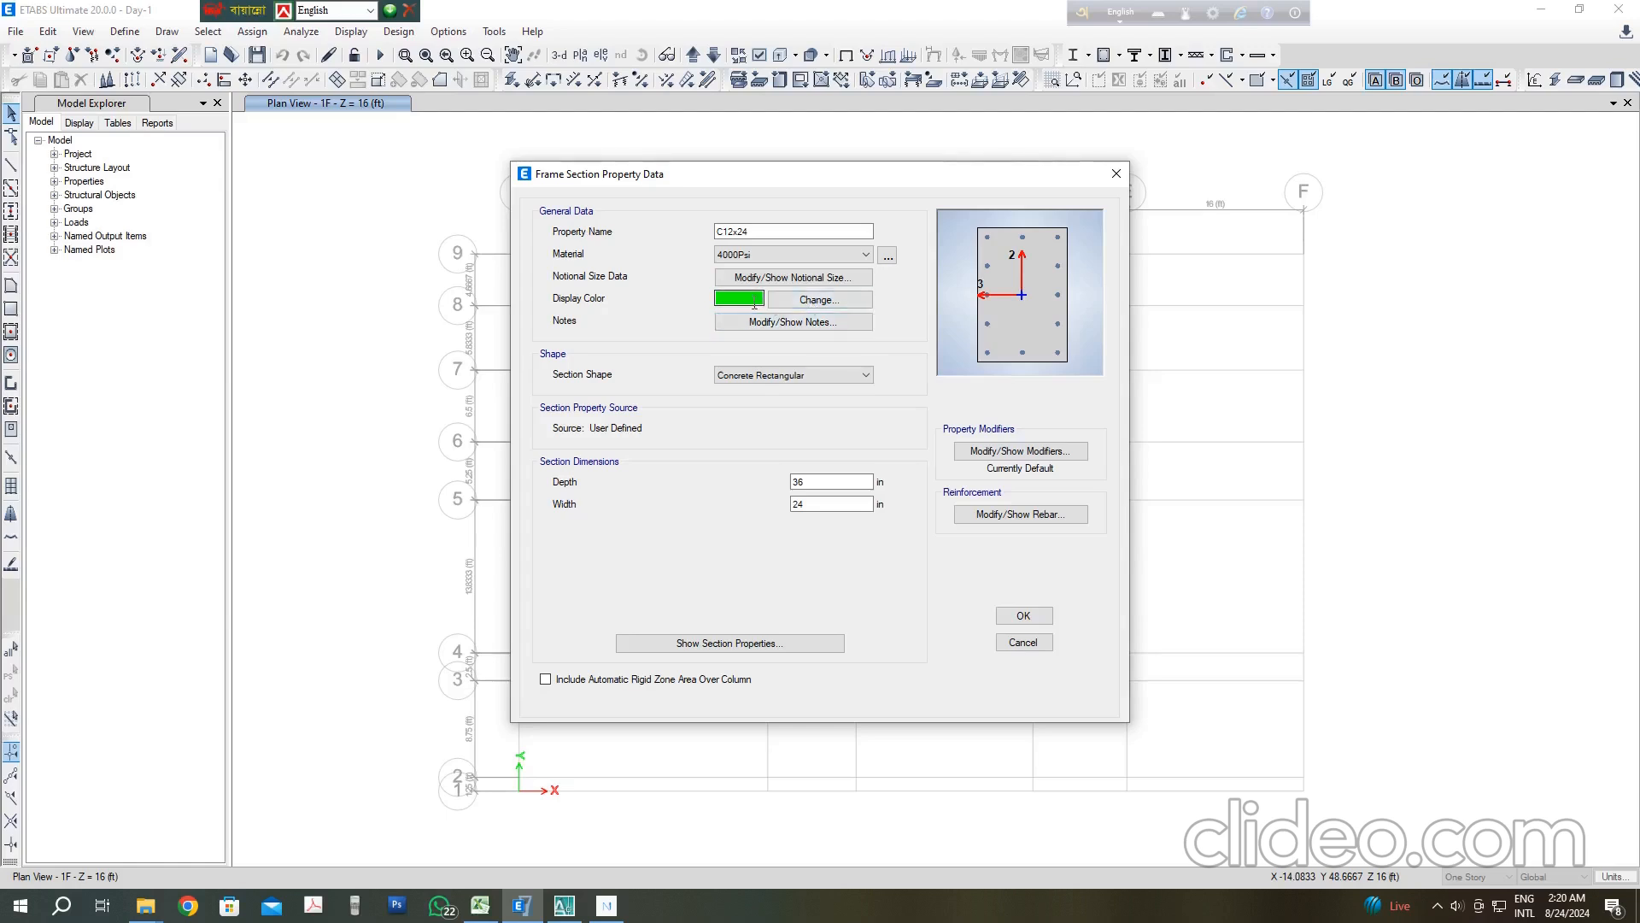
click(796, 300)
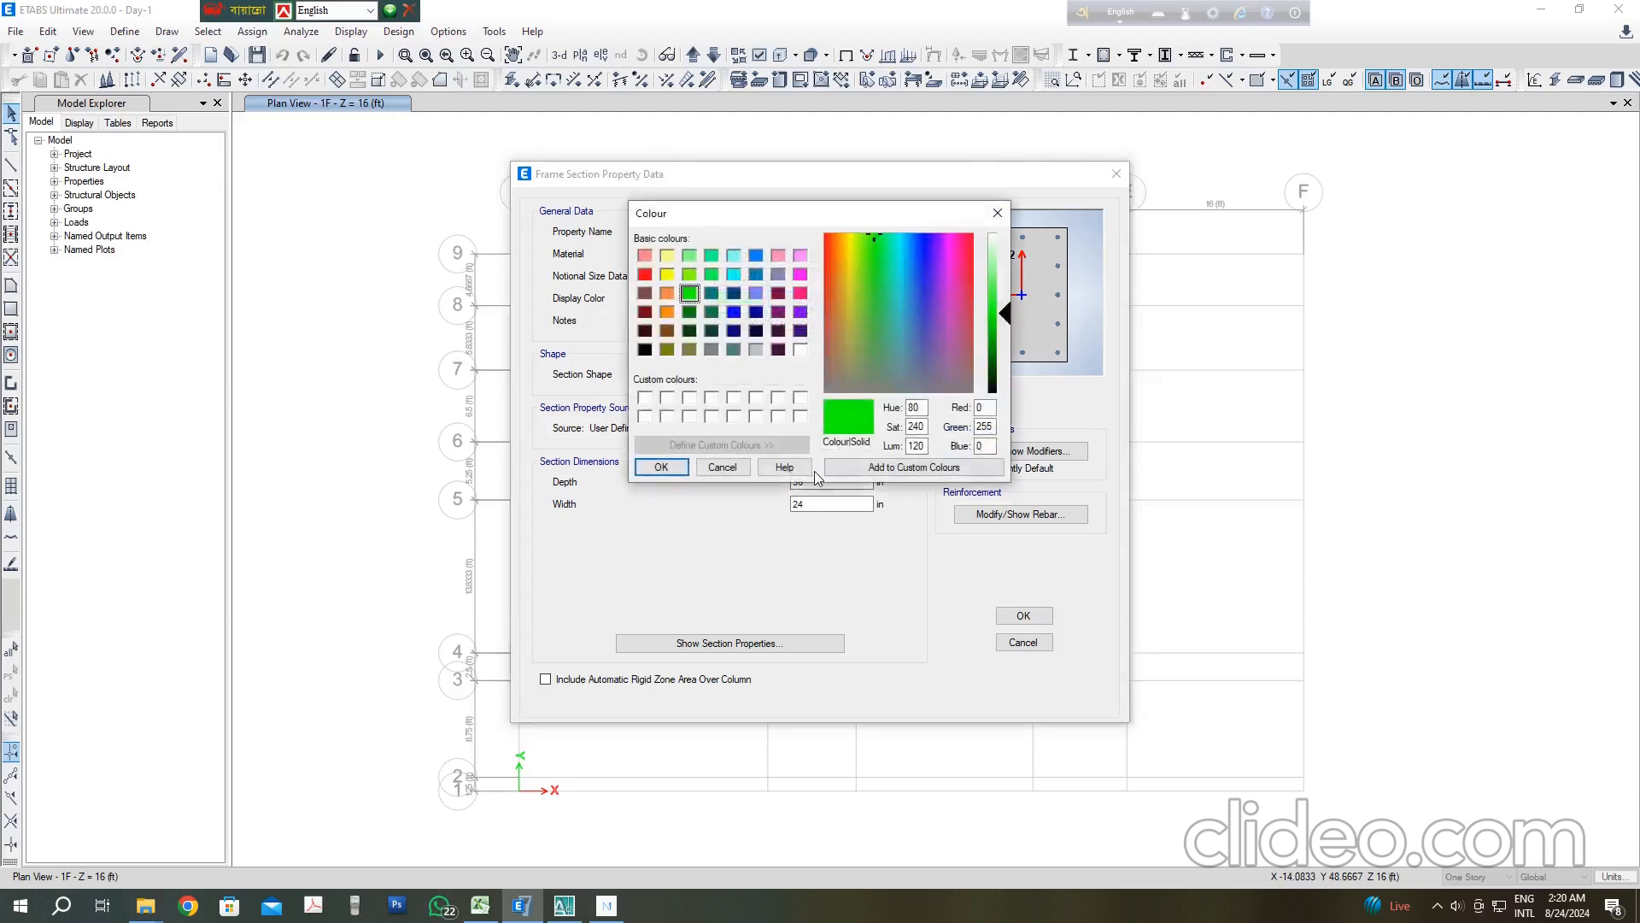
click(661, 466)
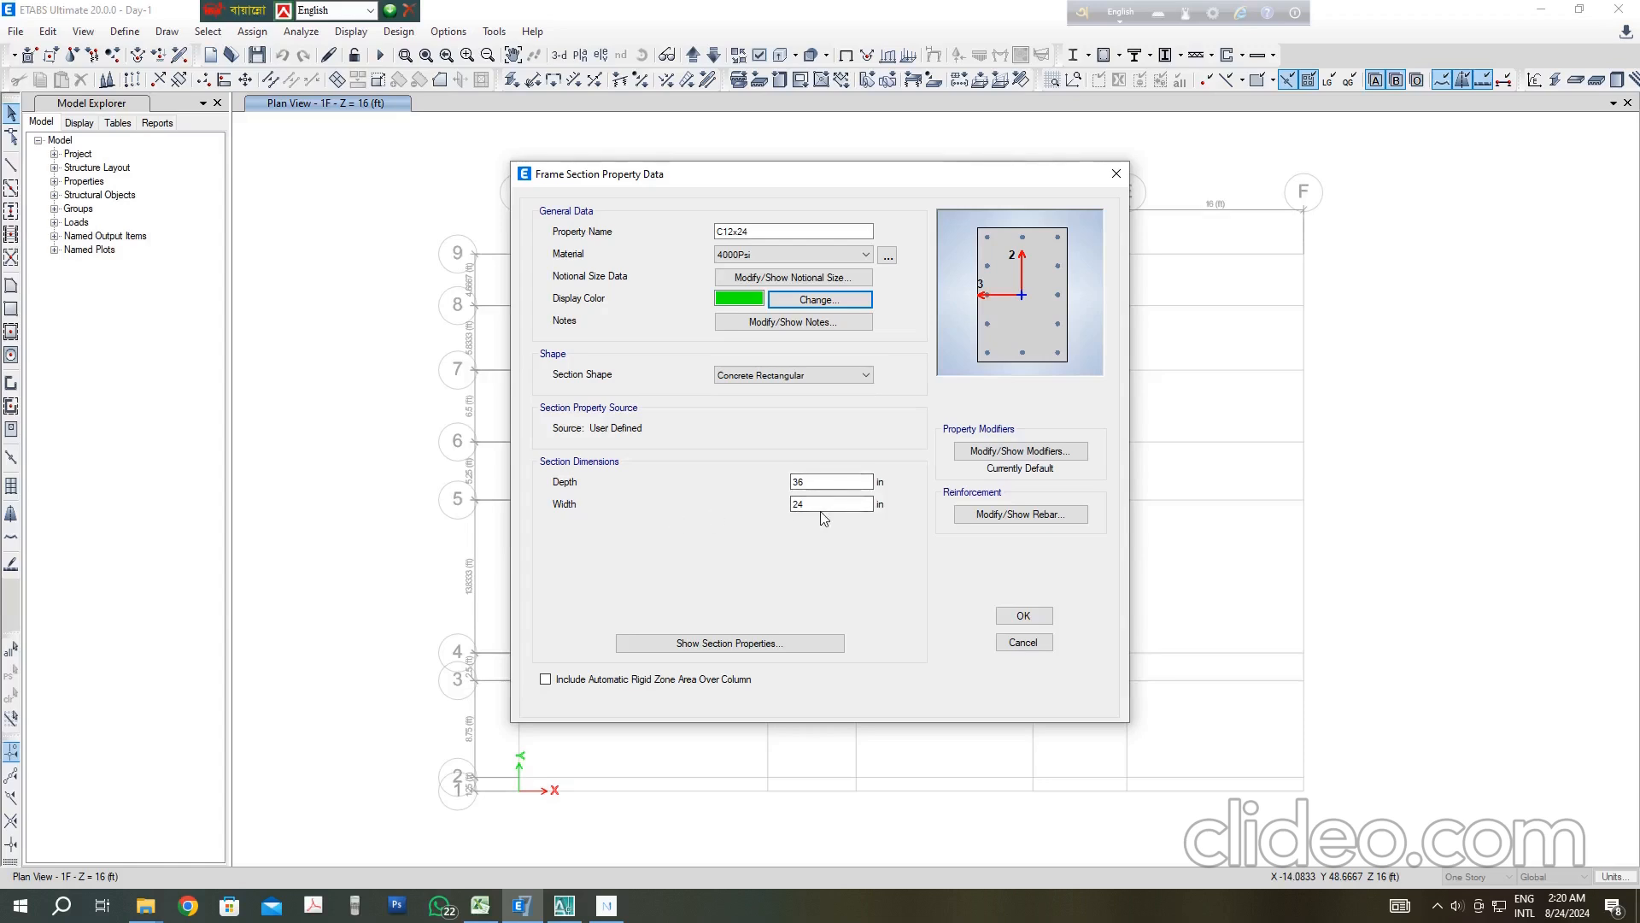
Step: Set the C12x24 section dimensions to a width of 12 in and a depth of 24 in
drag(812, 504, 776, 507)
text(12)
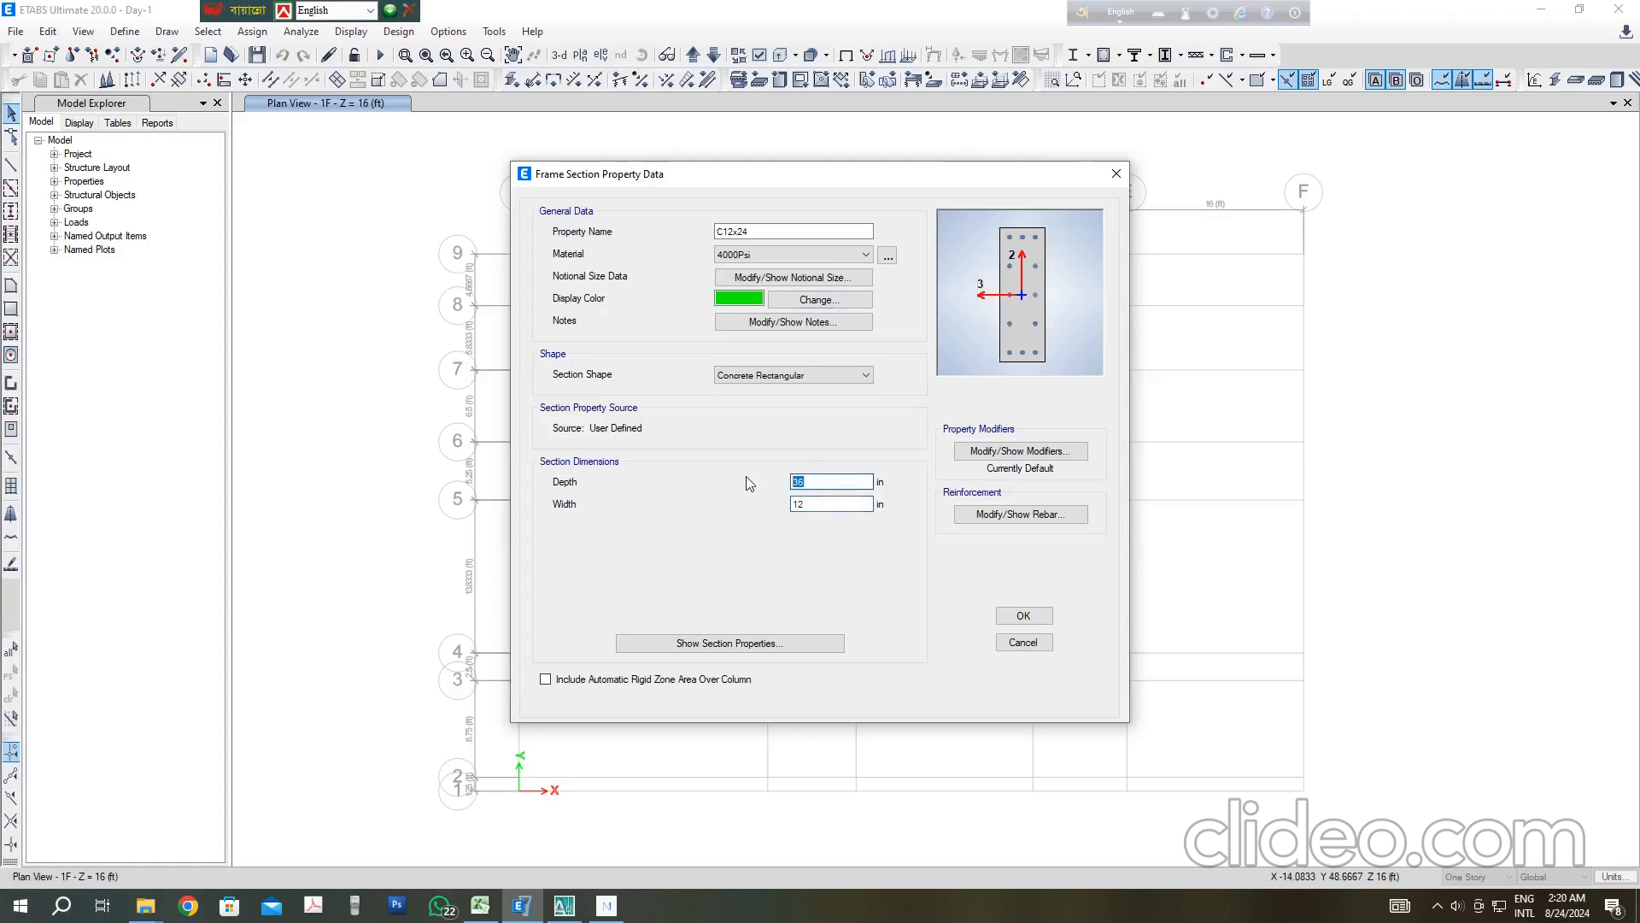
double_click(799, 482)
text(24)
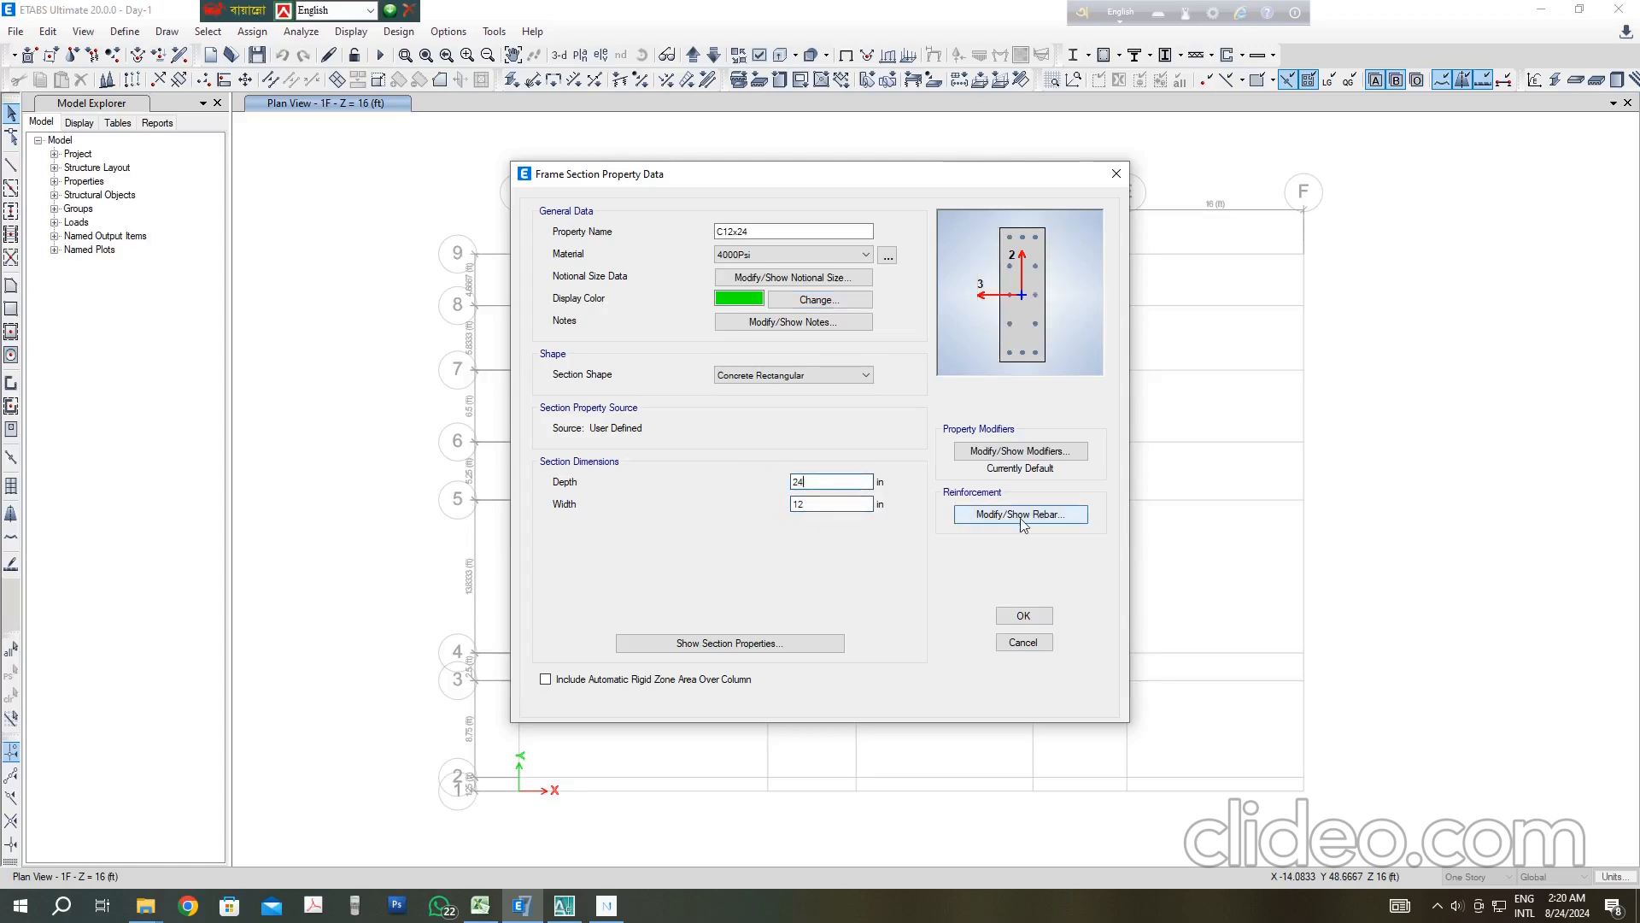
Step: Review the C12x24 section's stiffness modifiers, calculated section properties and notes without changing them
click(992, 453)
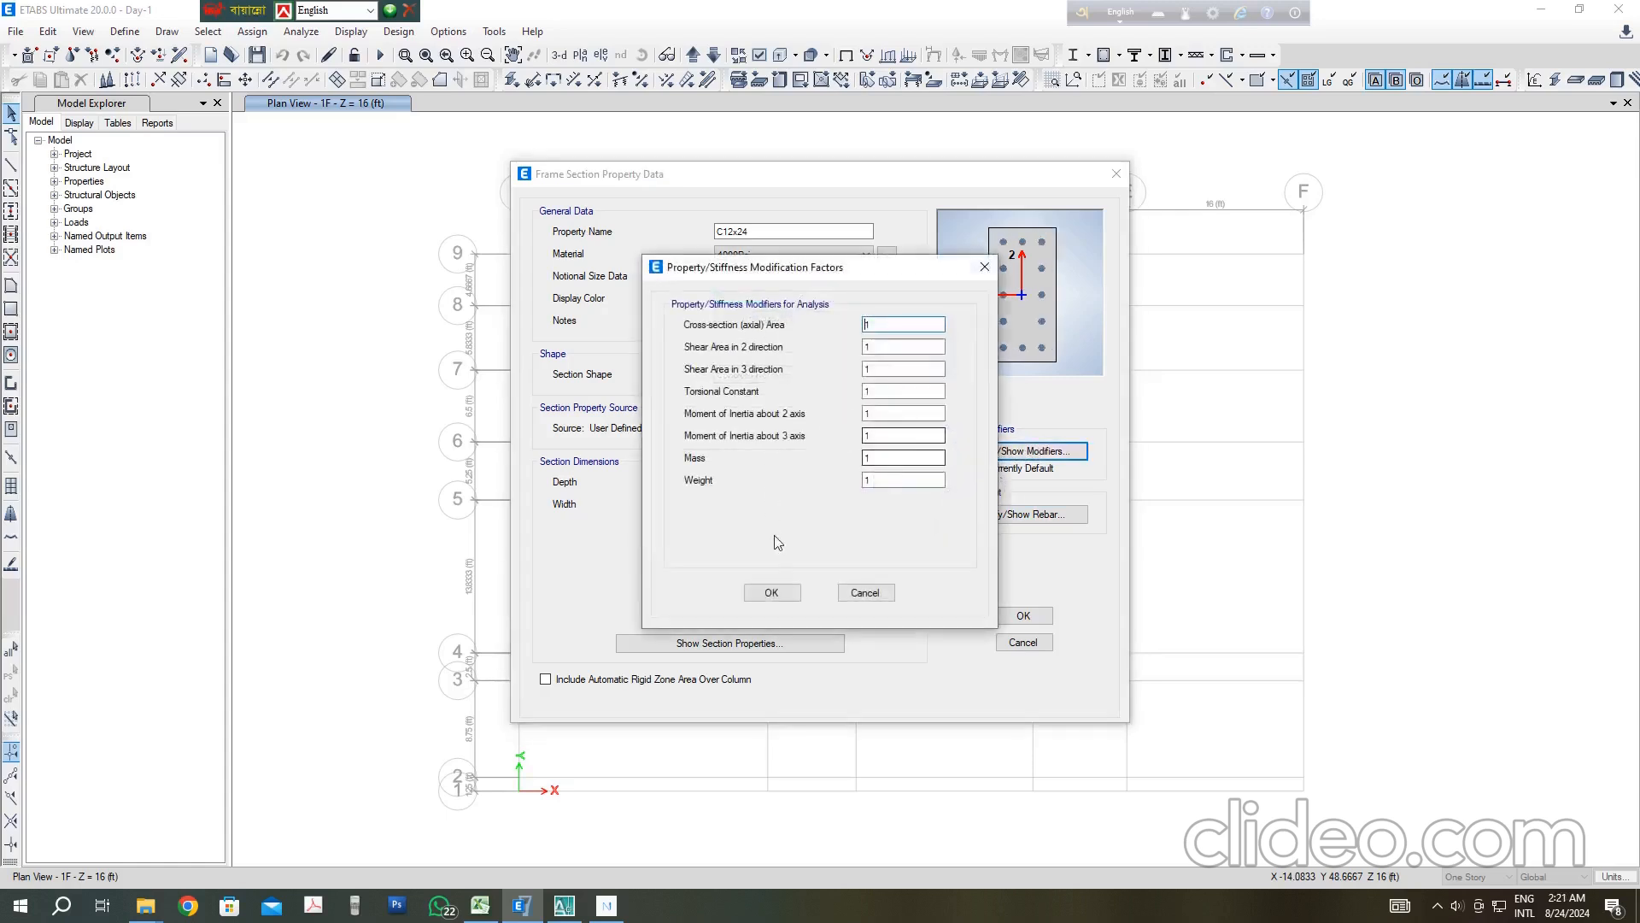
click(770, 595)
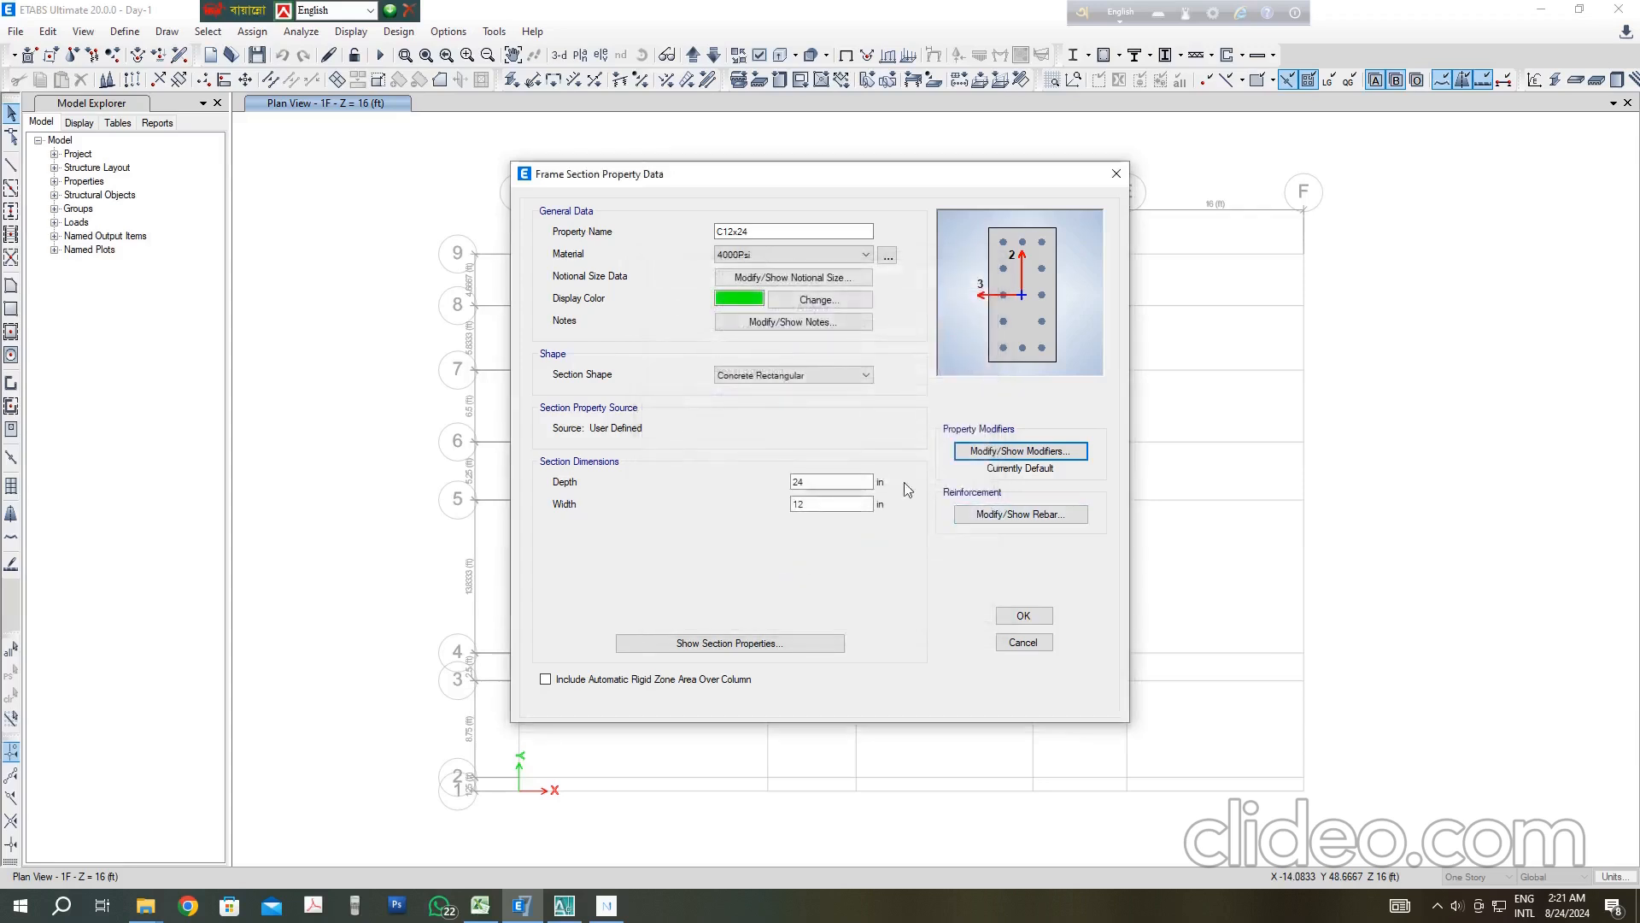
click(701, 643)
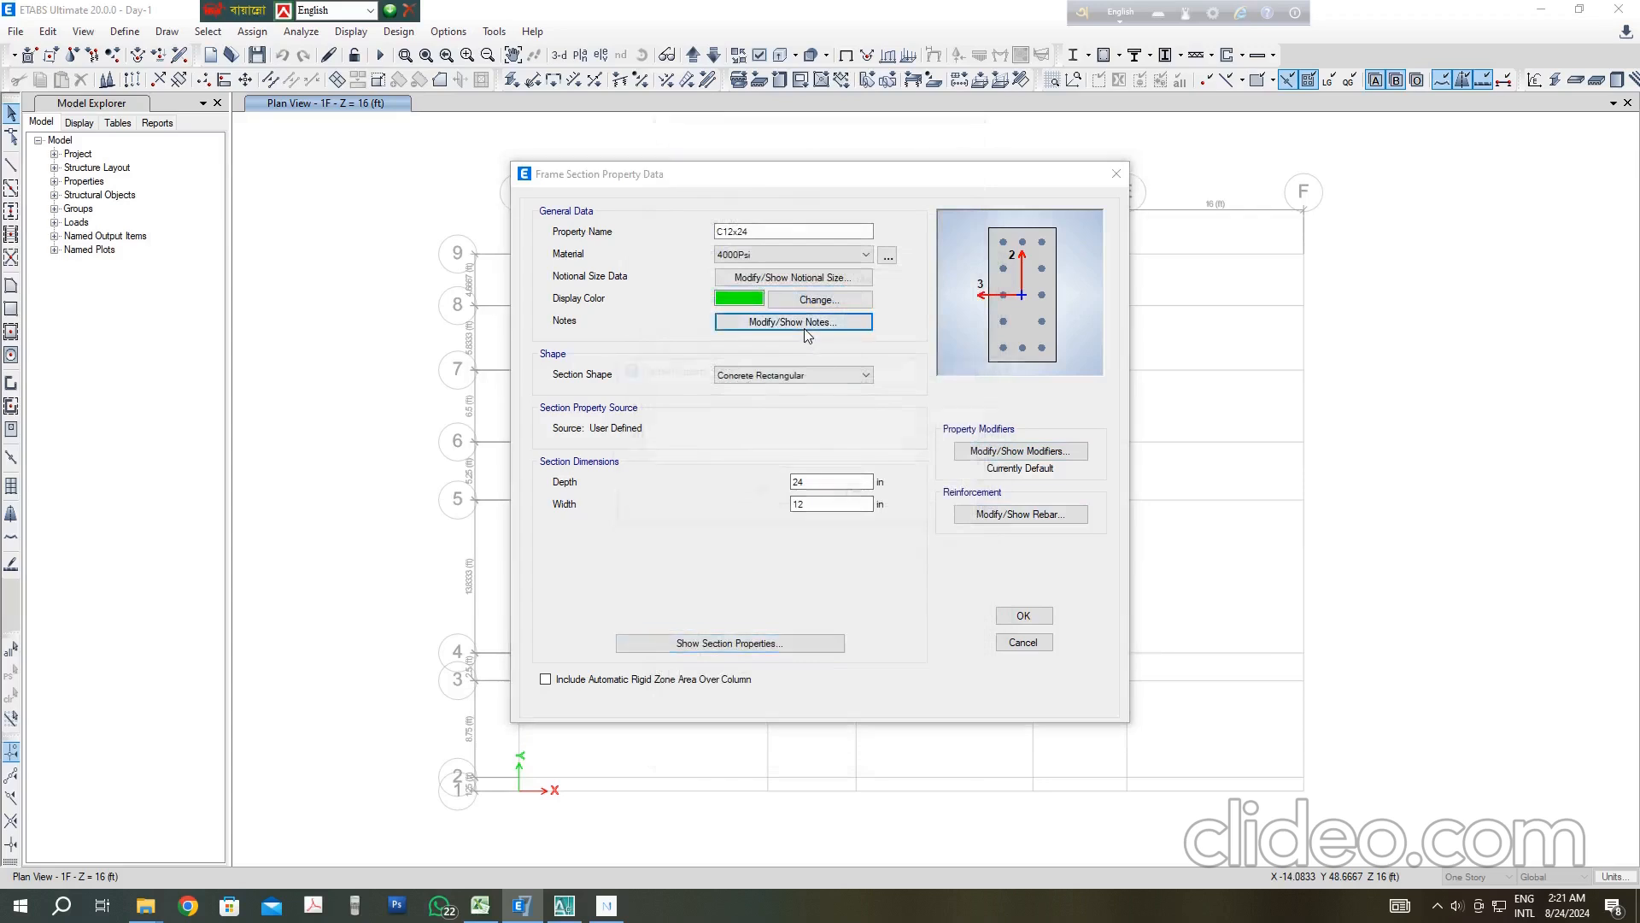
click(803, 324)
click(760, 494)
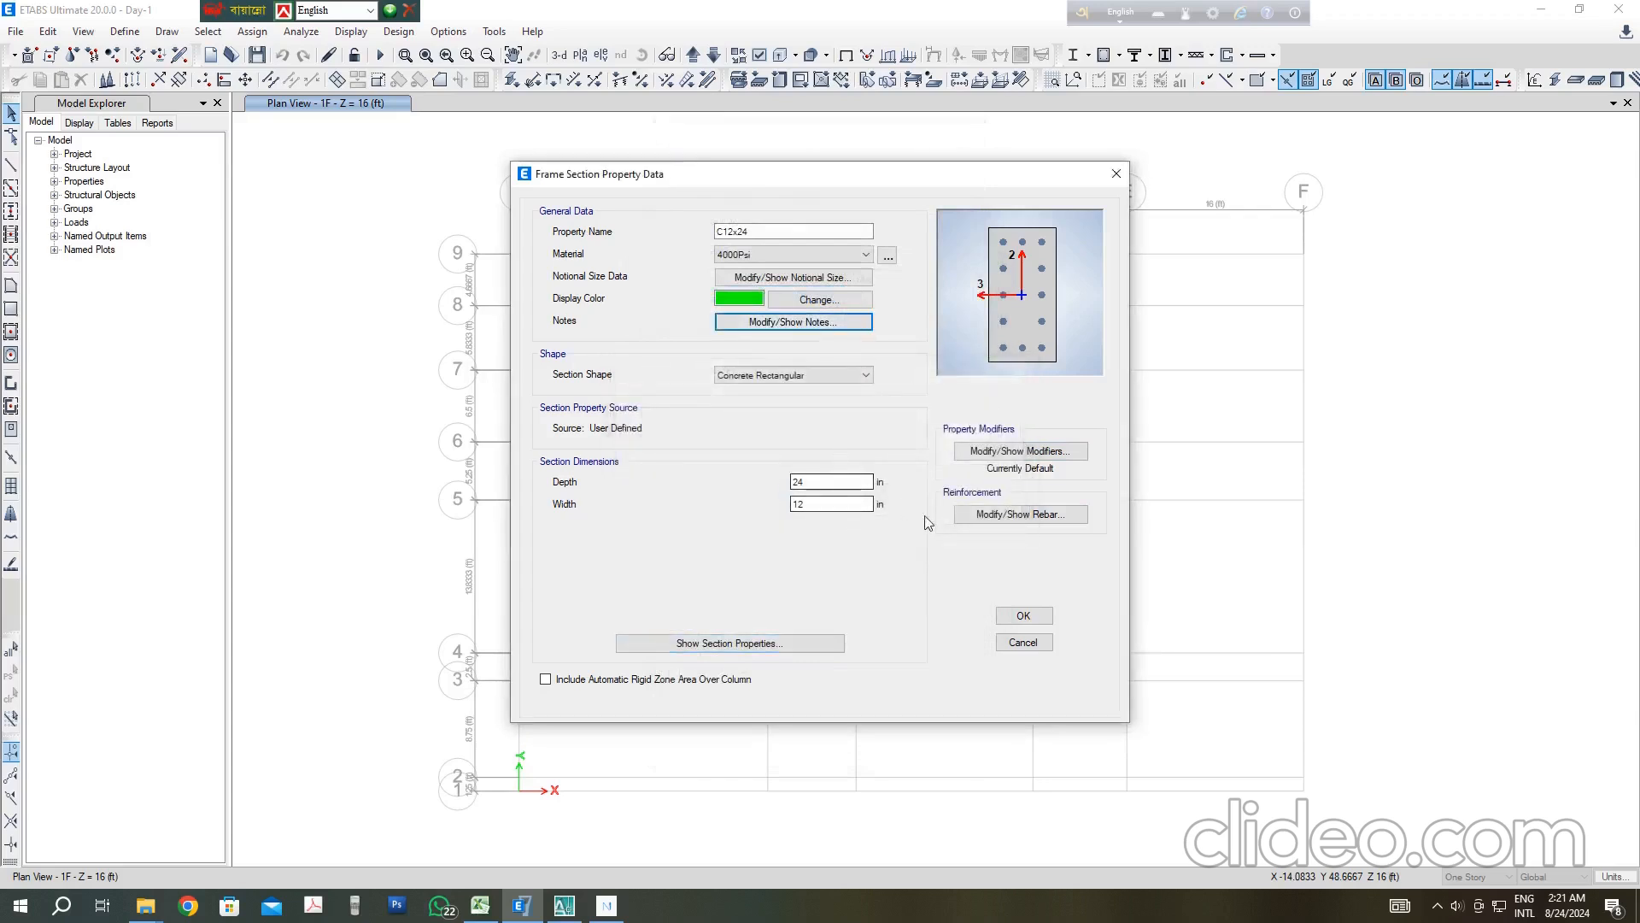
click(778, 642)
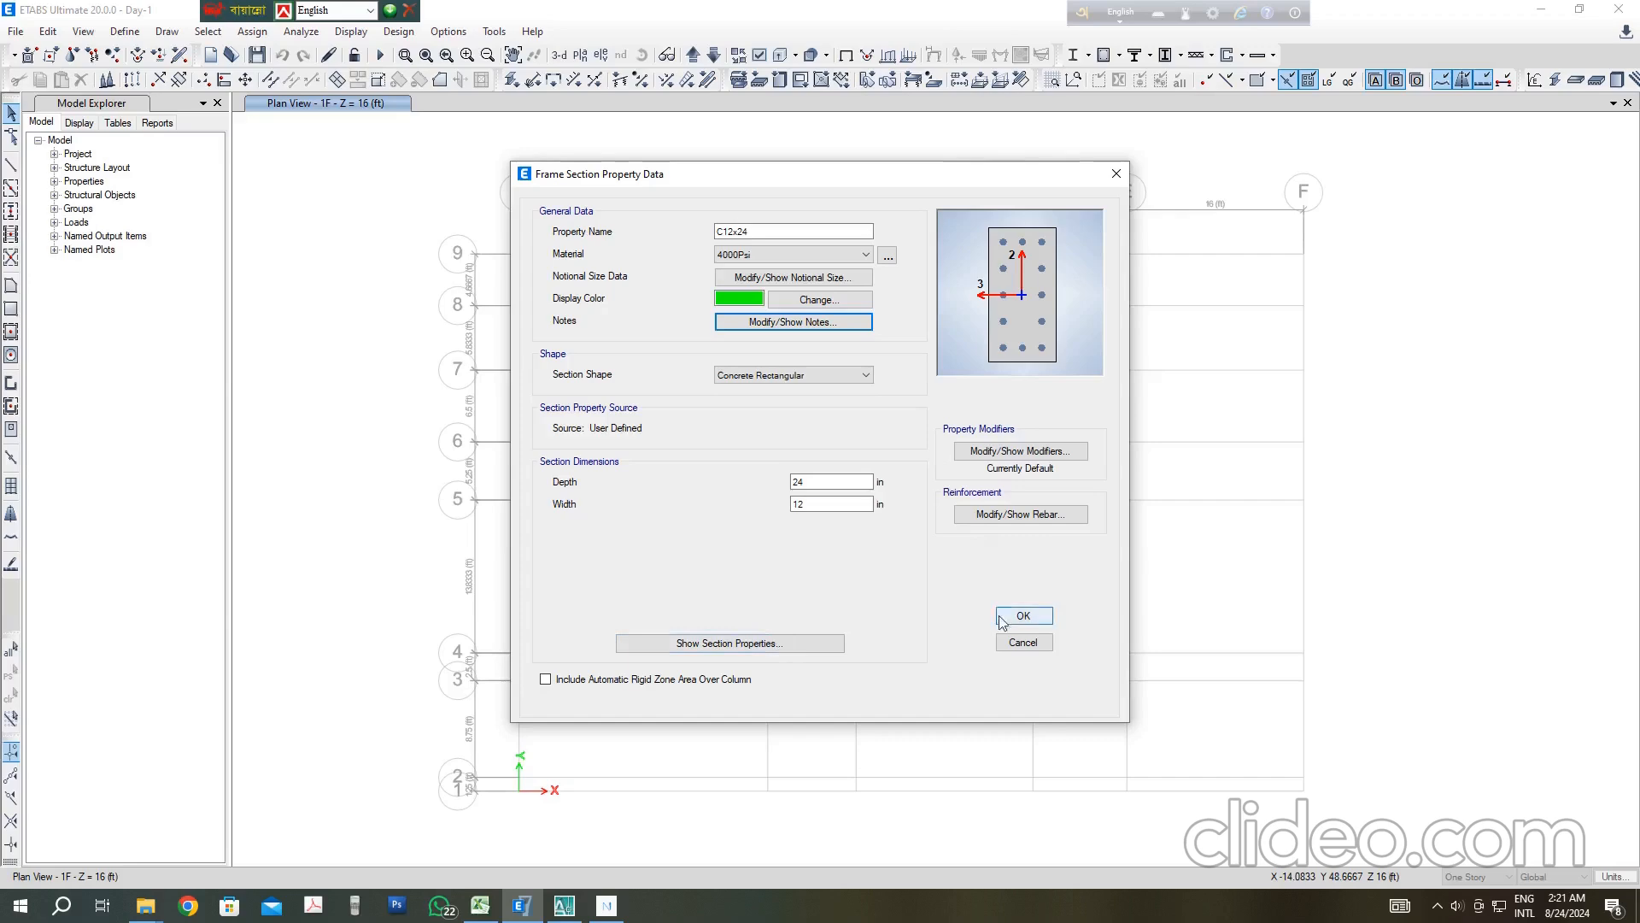
Step: Open the column's reinforcement data and assign G72.5 rebar material to both the longitudinal bars and the ties
click(1017, 518)
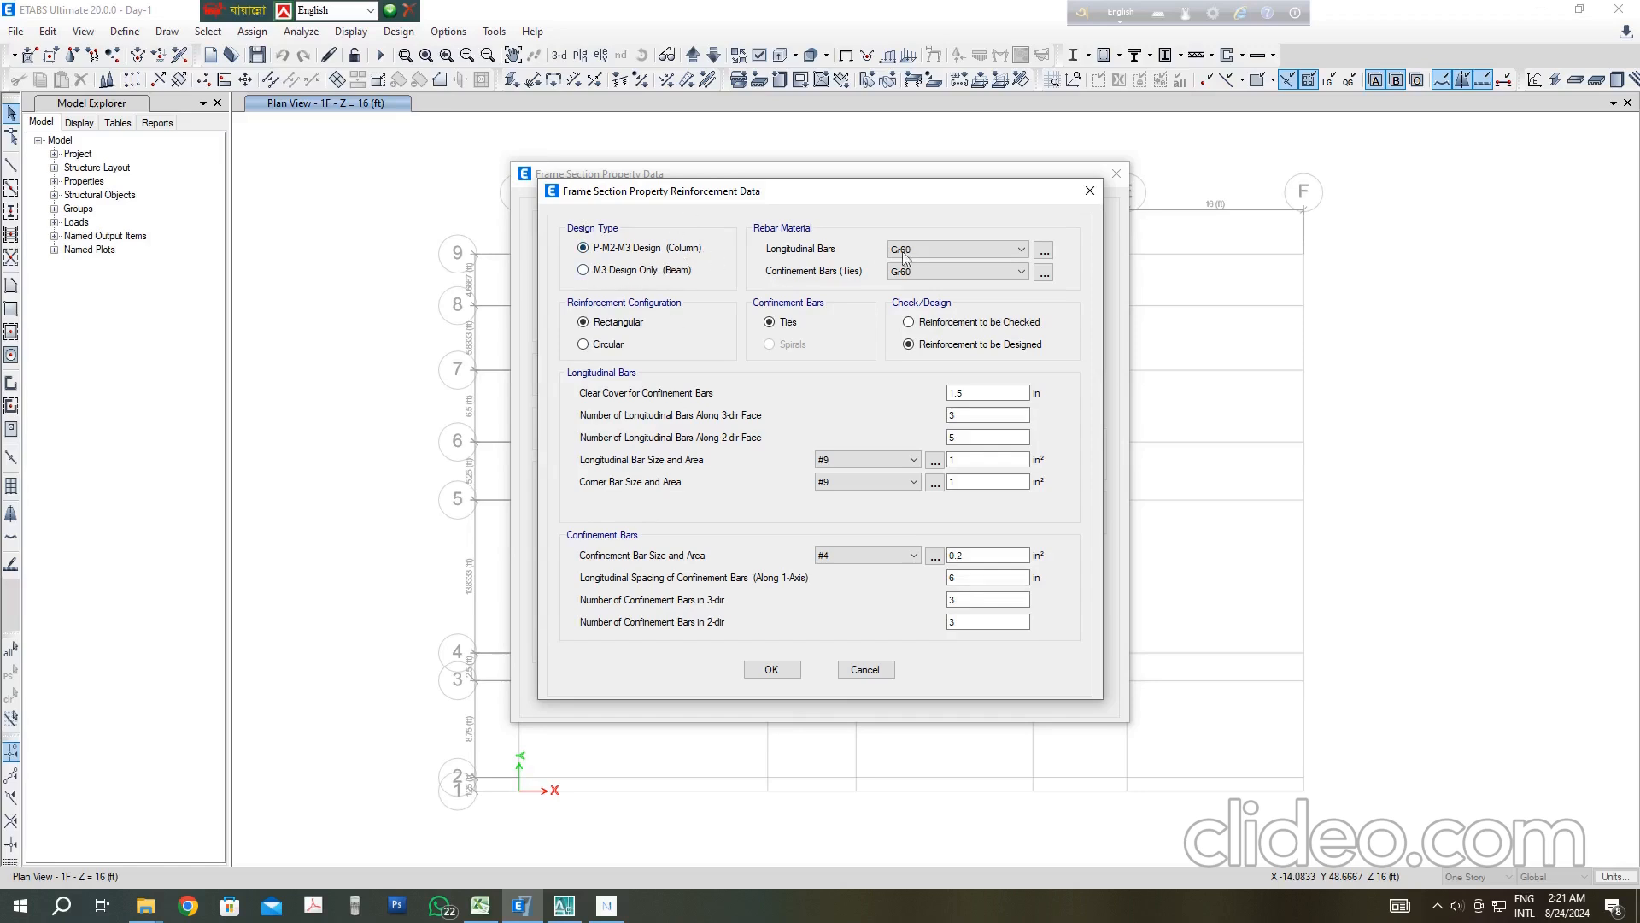
click(968, 249)
click(947, 276)
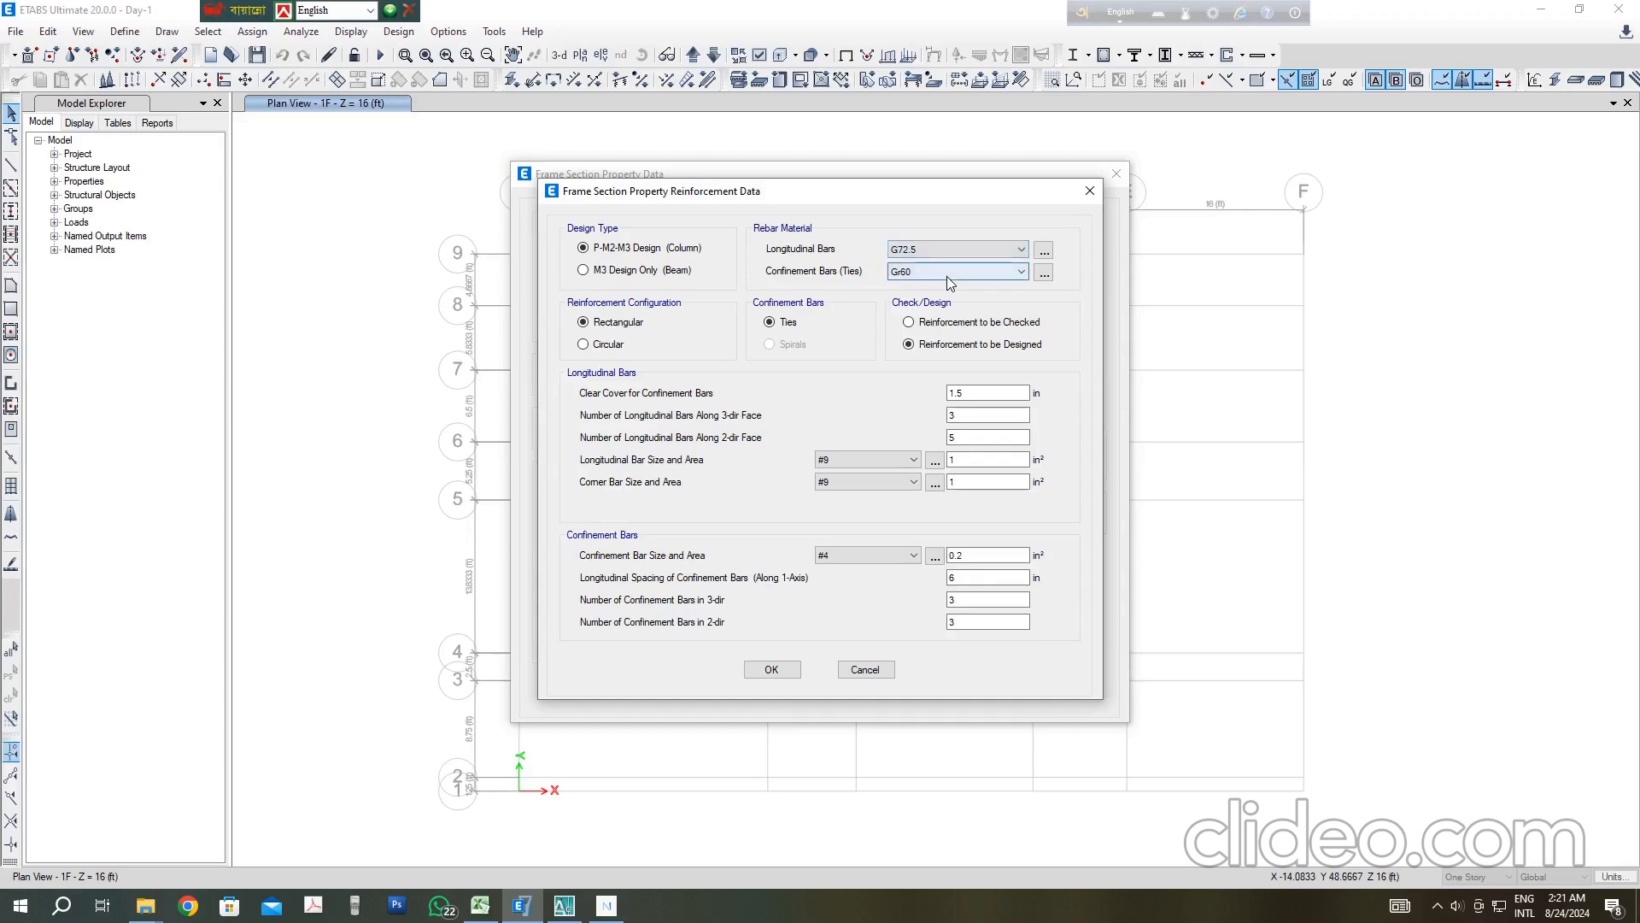
click(944, 274)
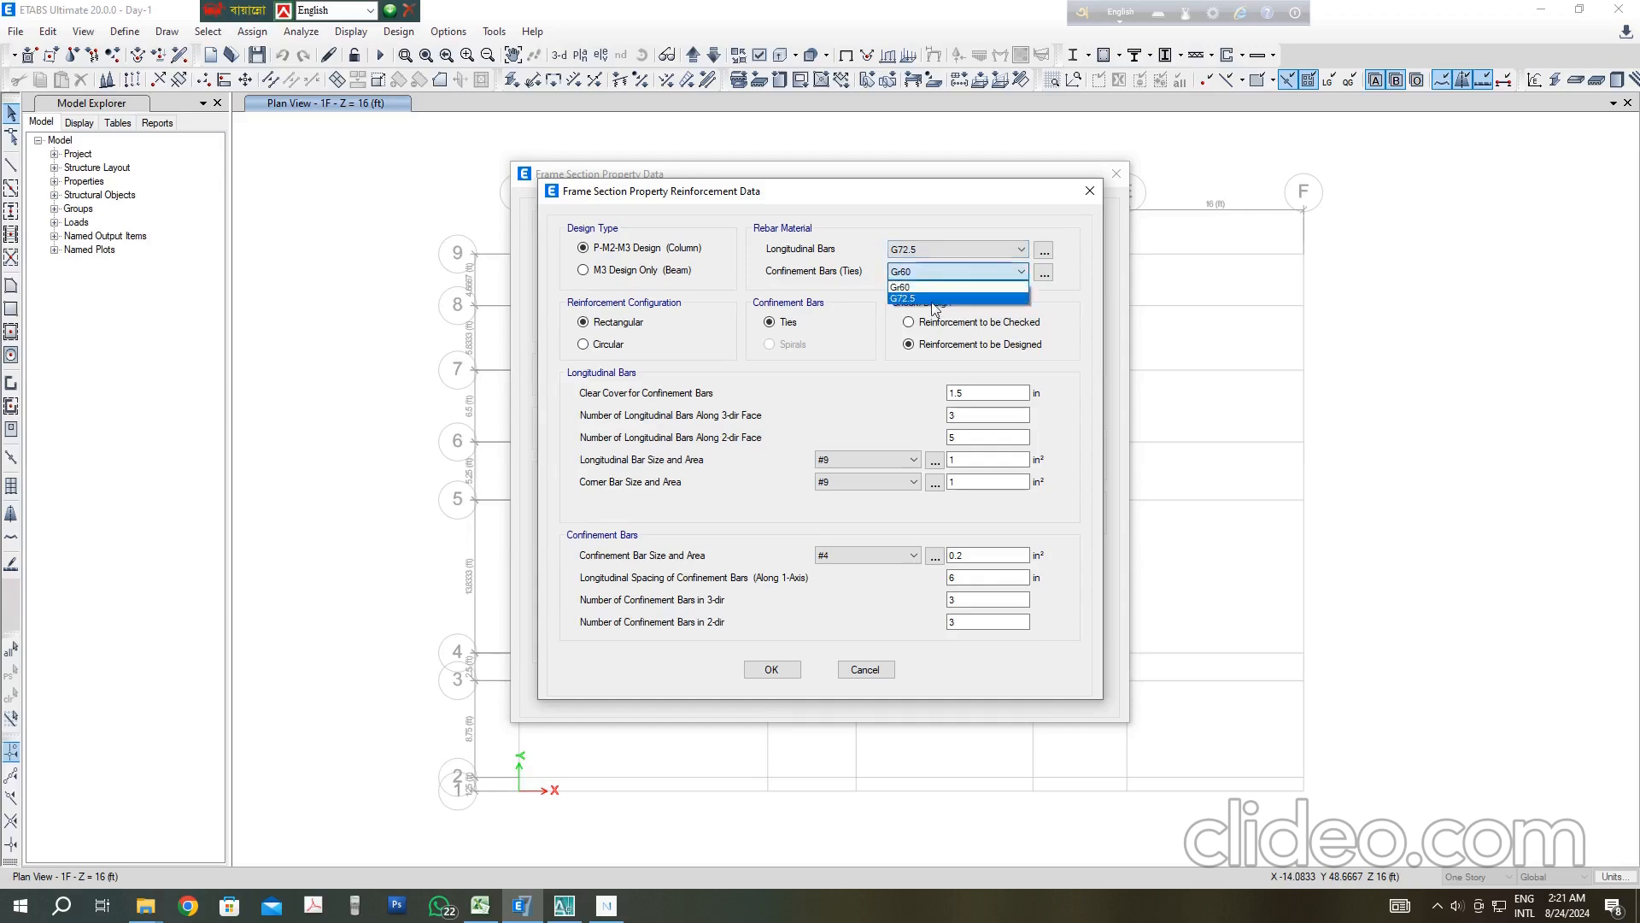
click(932, 298)
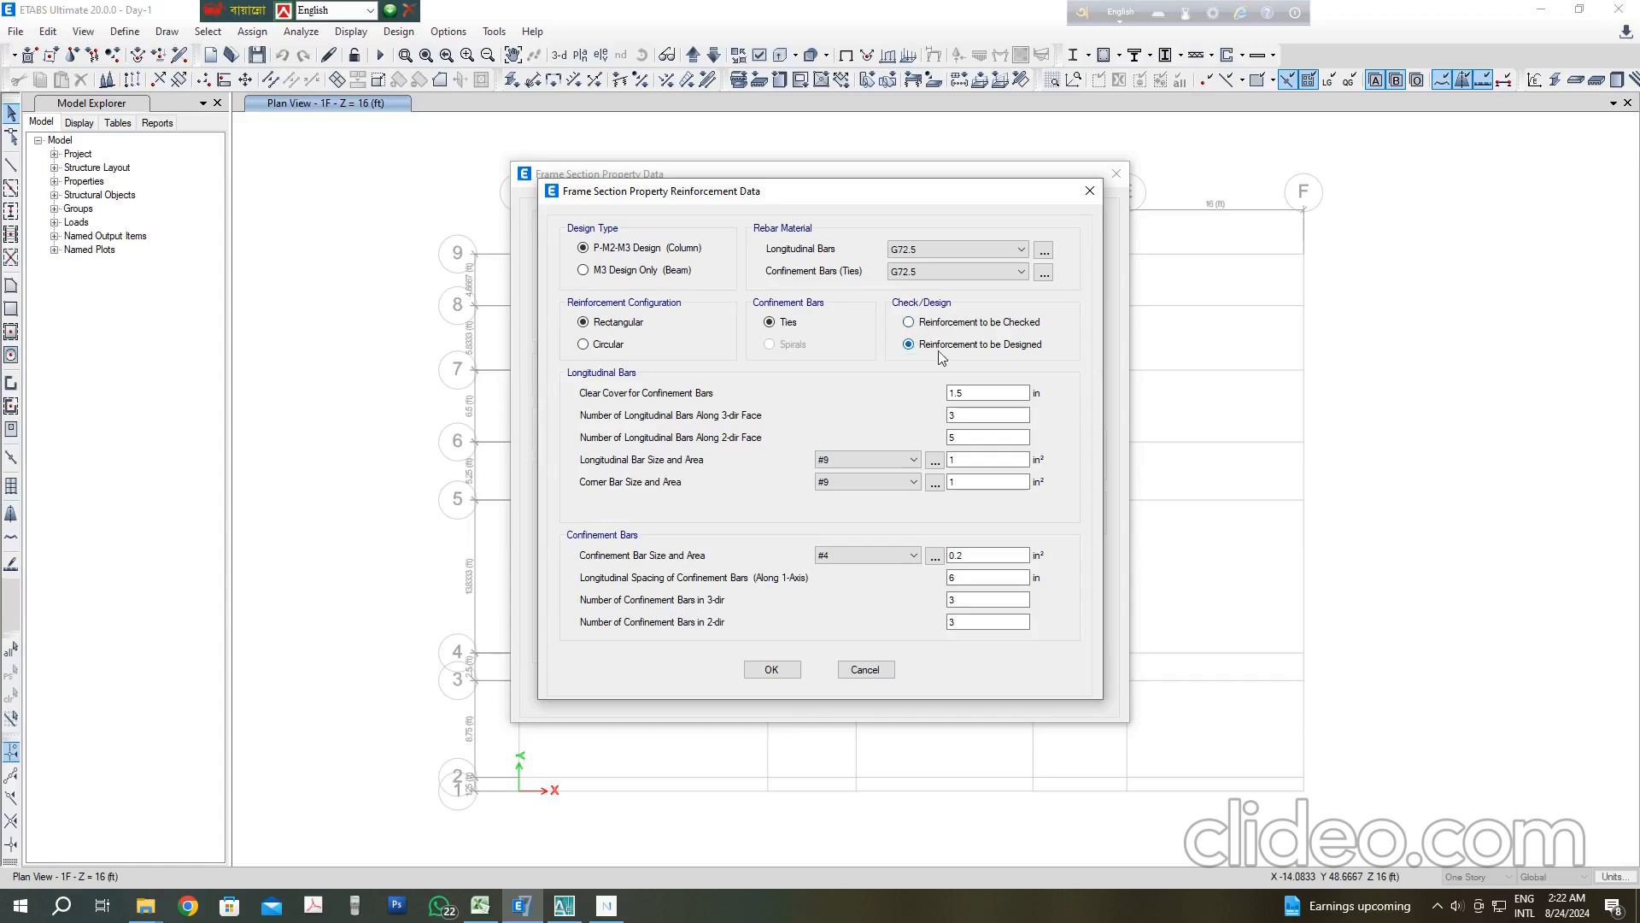
Step: Review the check/design options, clear cover and longitudinal bar counts, keeping the reinforcement set to be designed
click(926, 324)
click(950, 348)
click(982, 394)
click(966, 415)
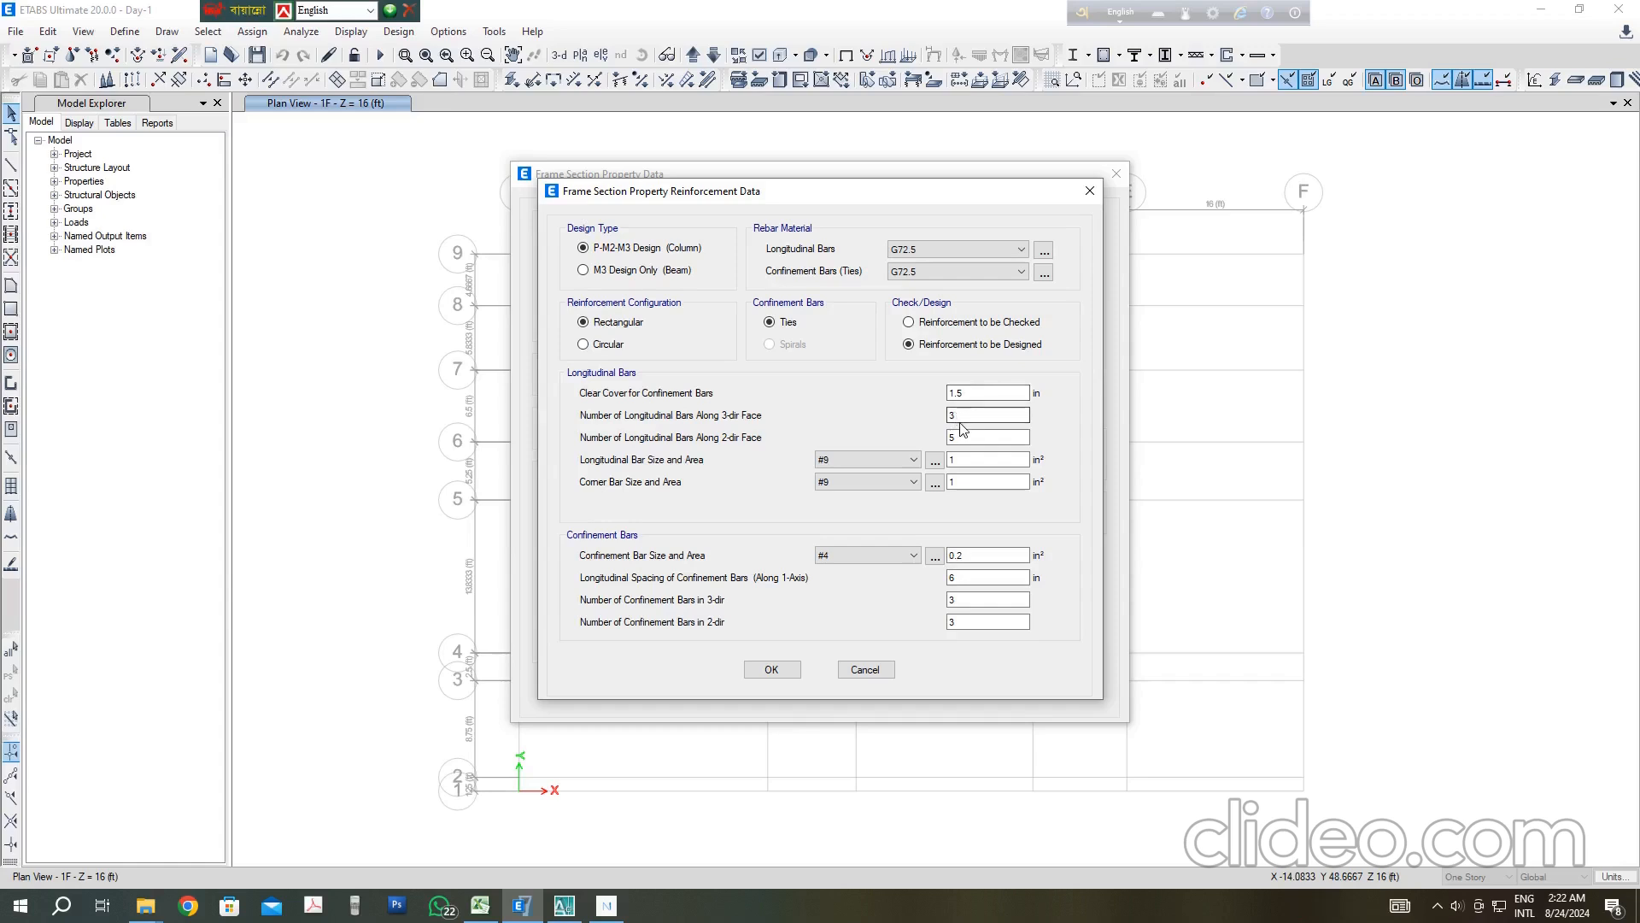
click(962, 436)
click(970, 416)
Step: Add the SI common bar set to the available reinforcing bar sizes
click(915, 462)
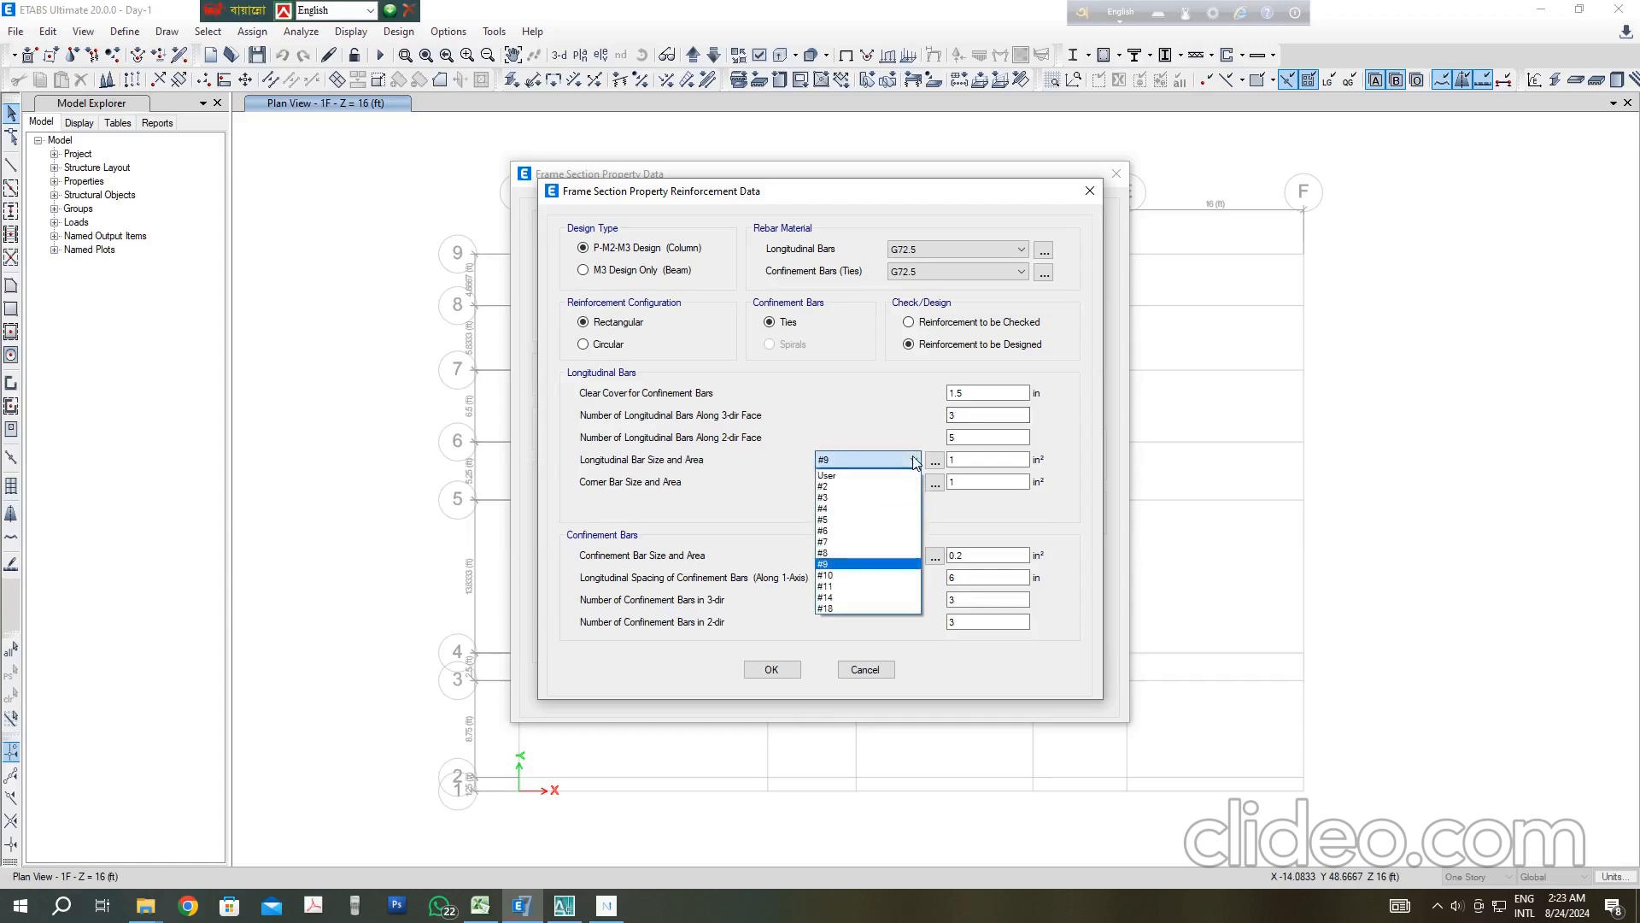
click(936, 465)
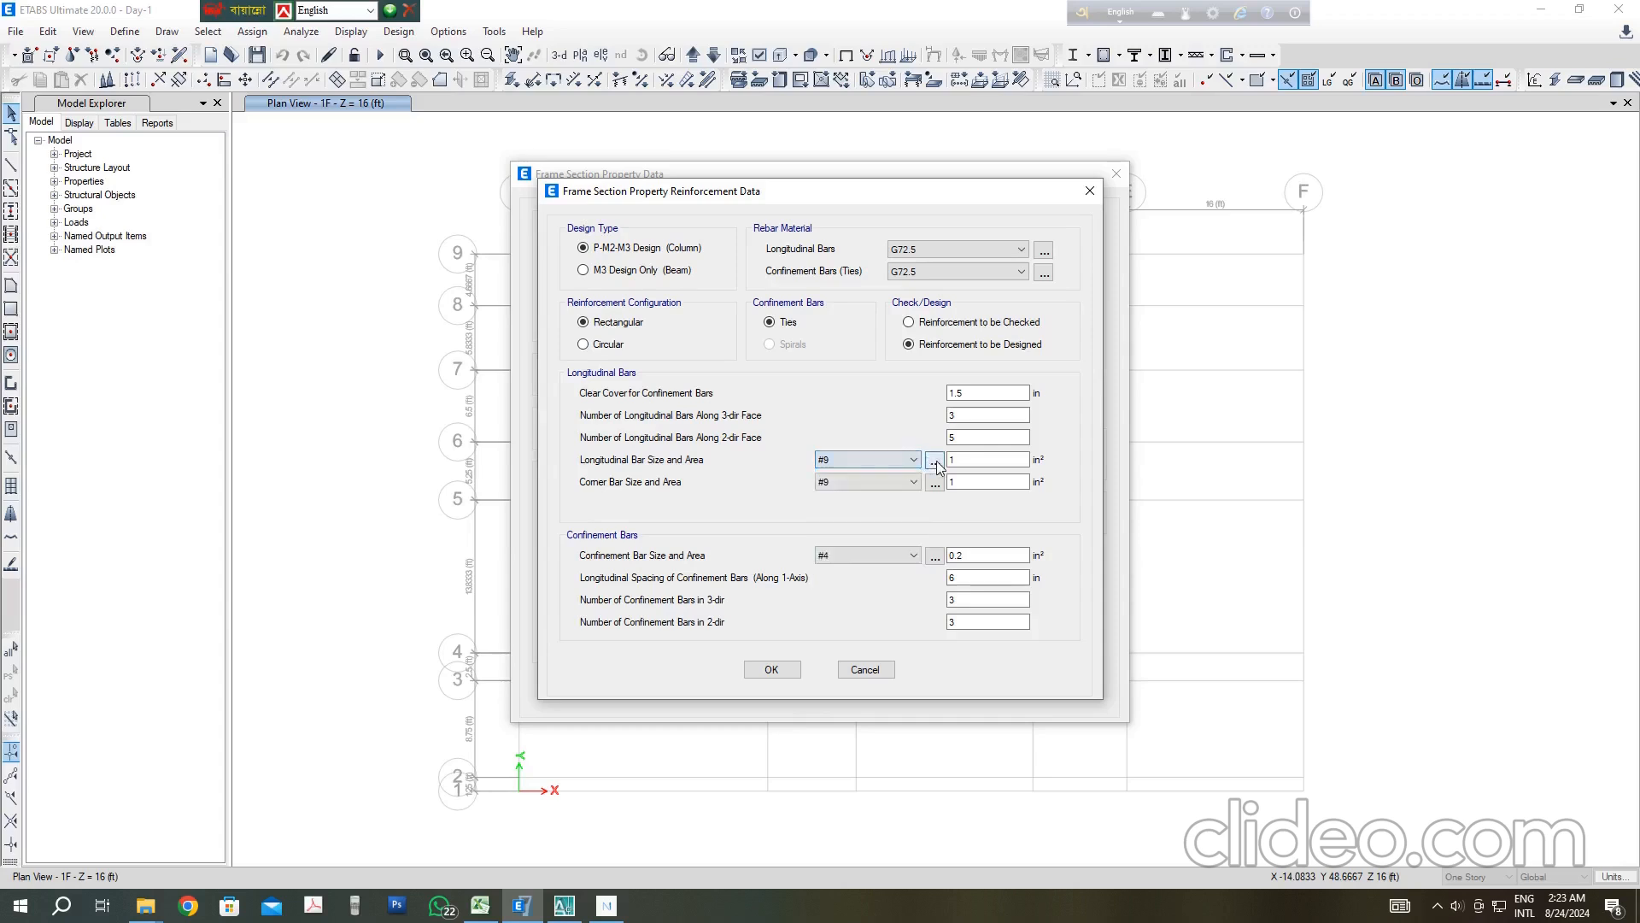
click(934, 462)
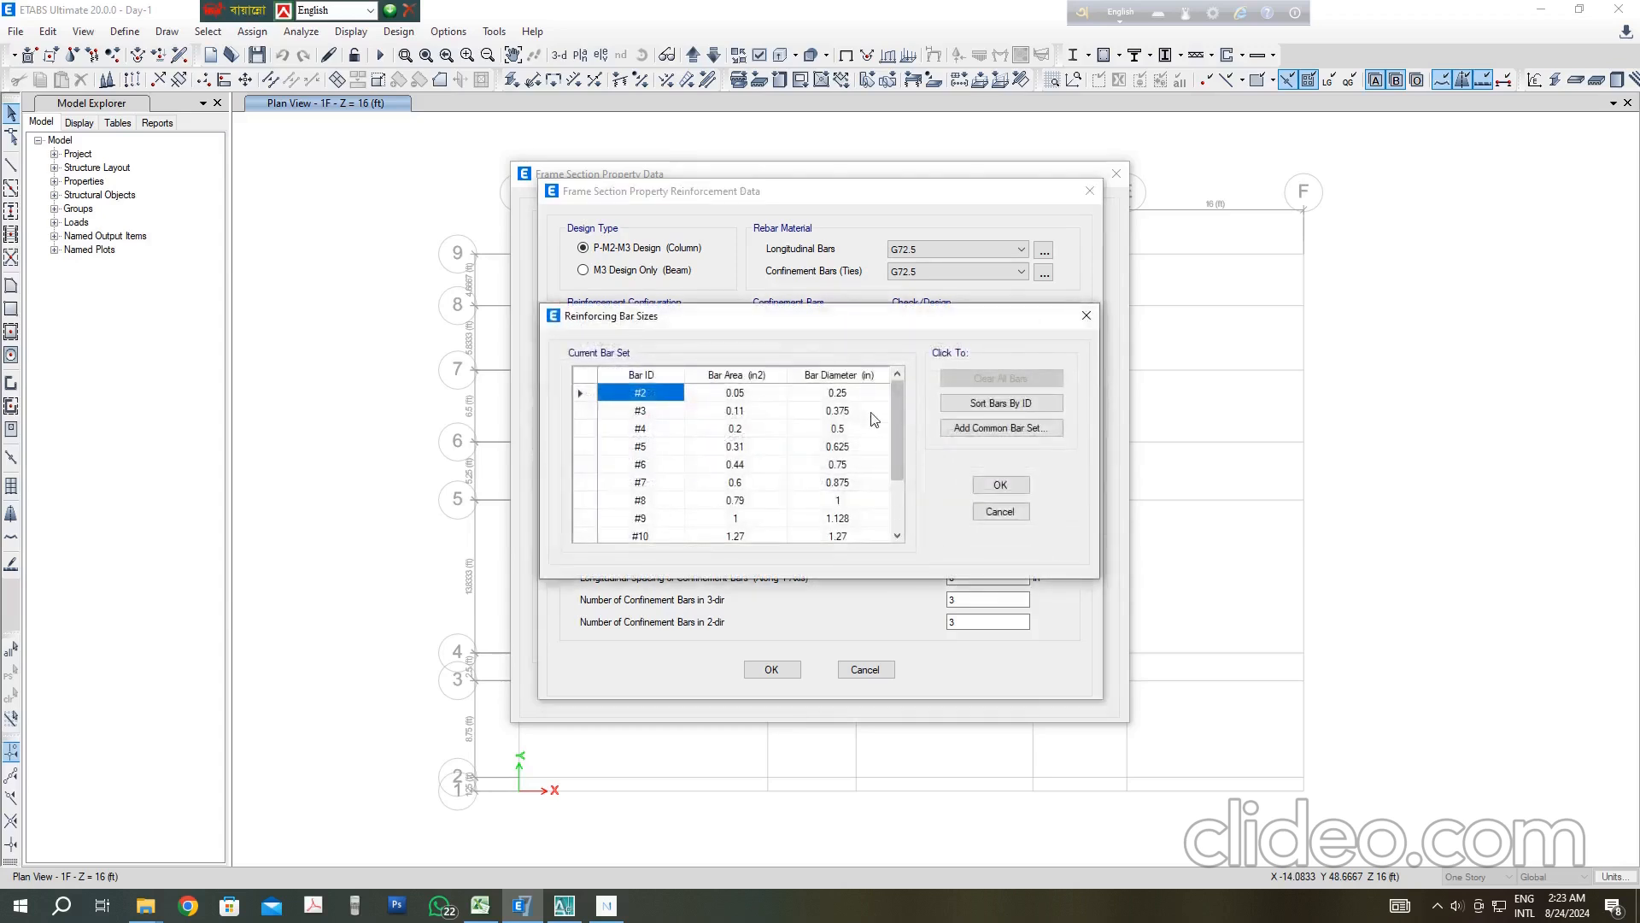
click(999, 427)
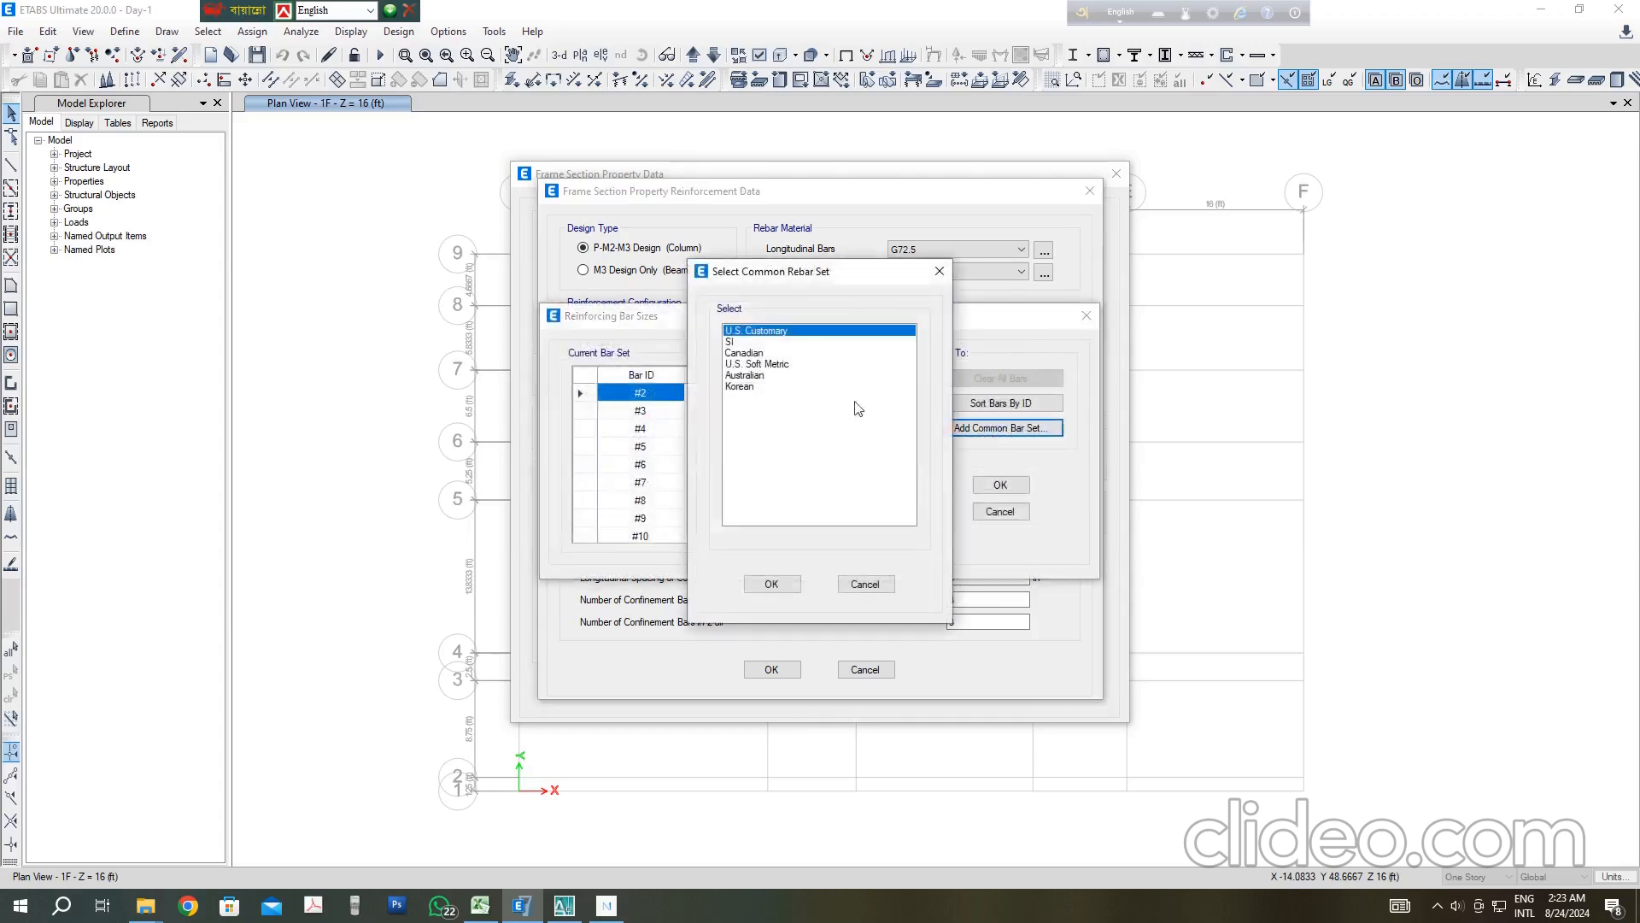
click(730, 341)
click(771, 584)
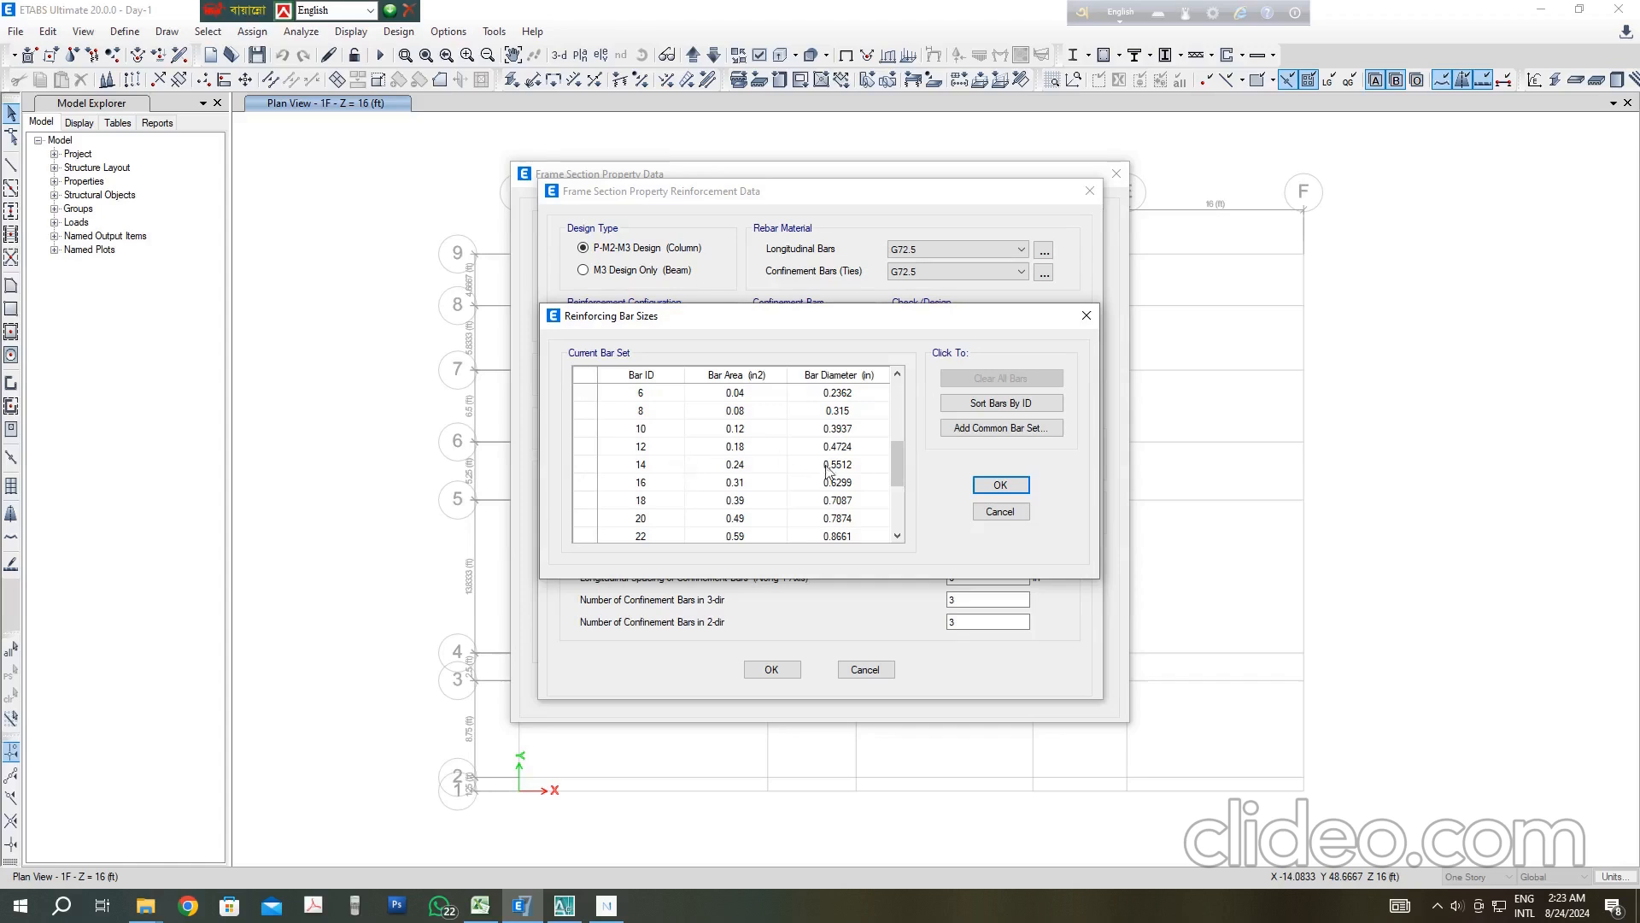
click(653, 486)
click(656, 520)
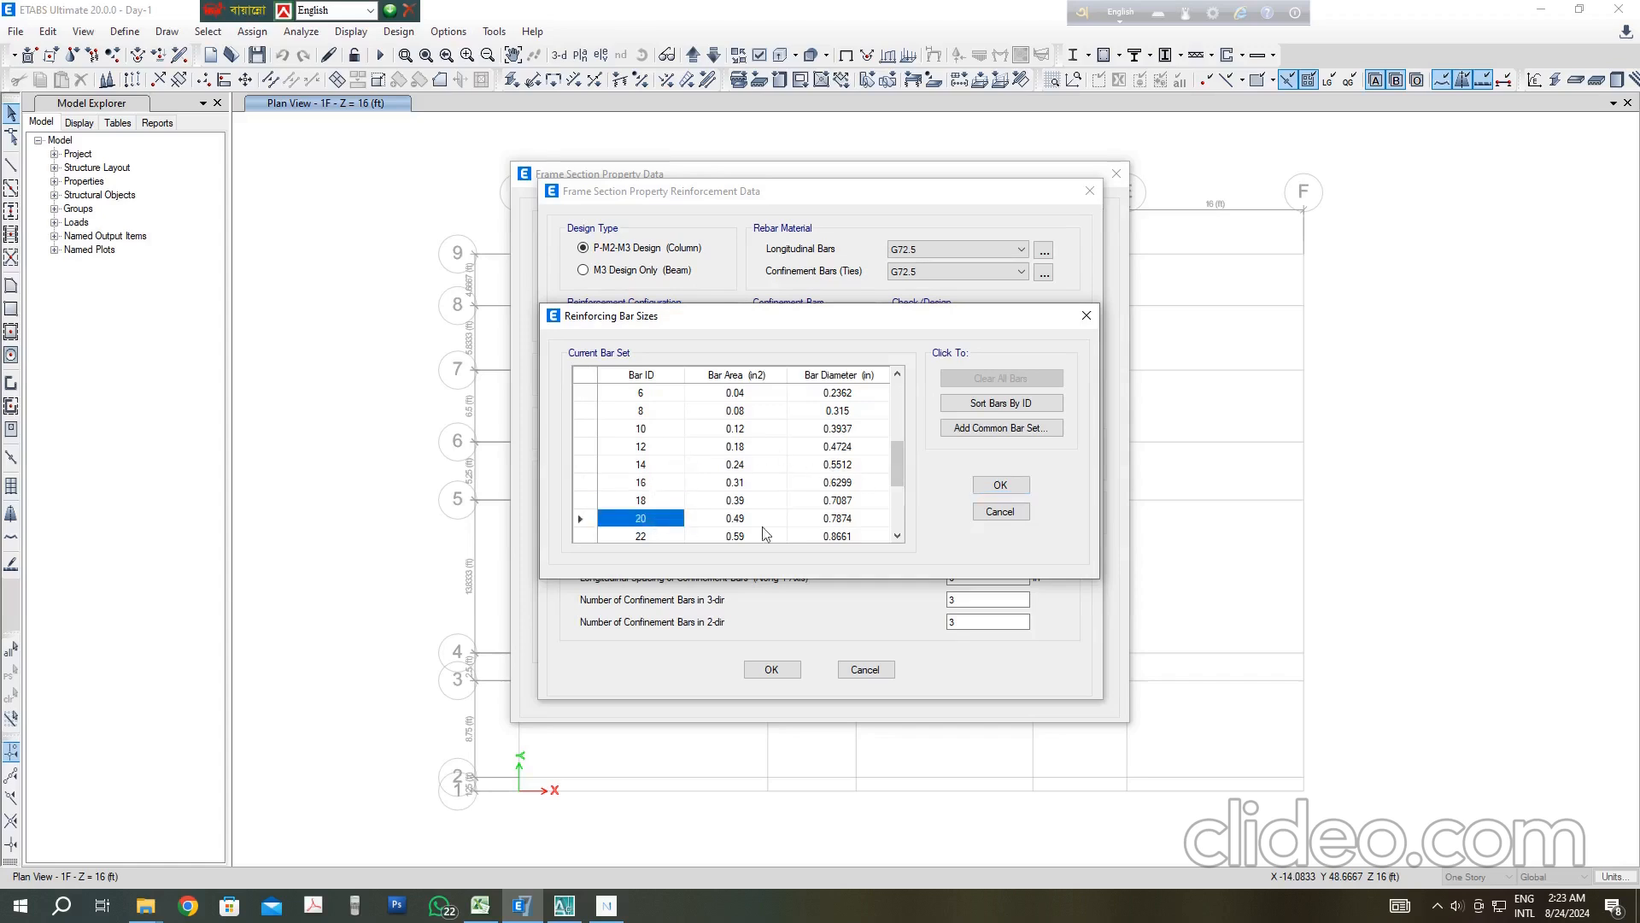
click(1001, 485)
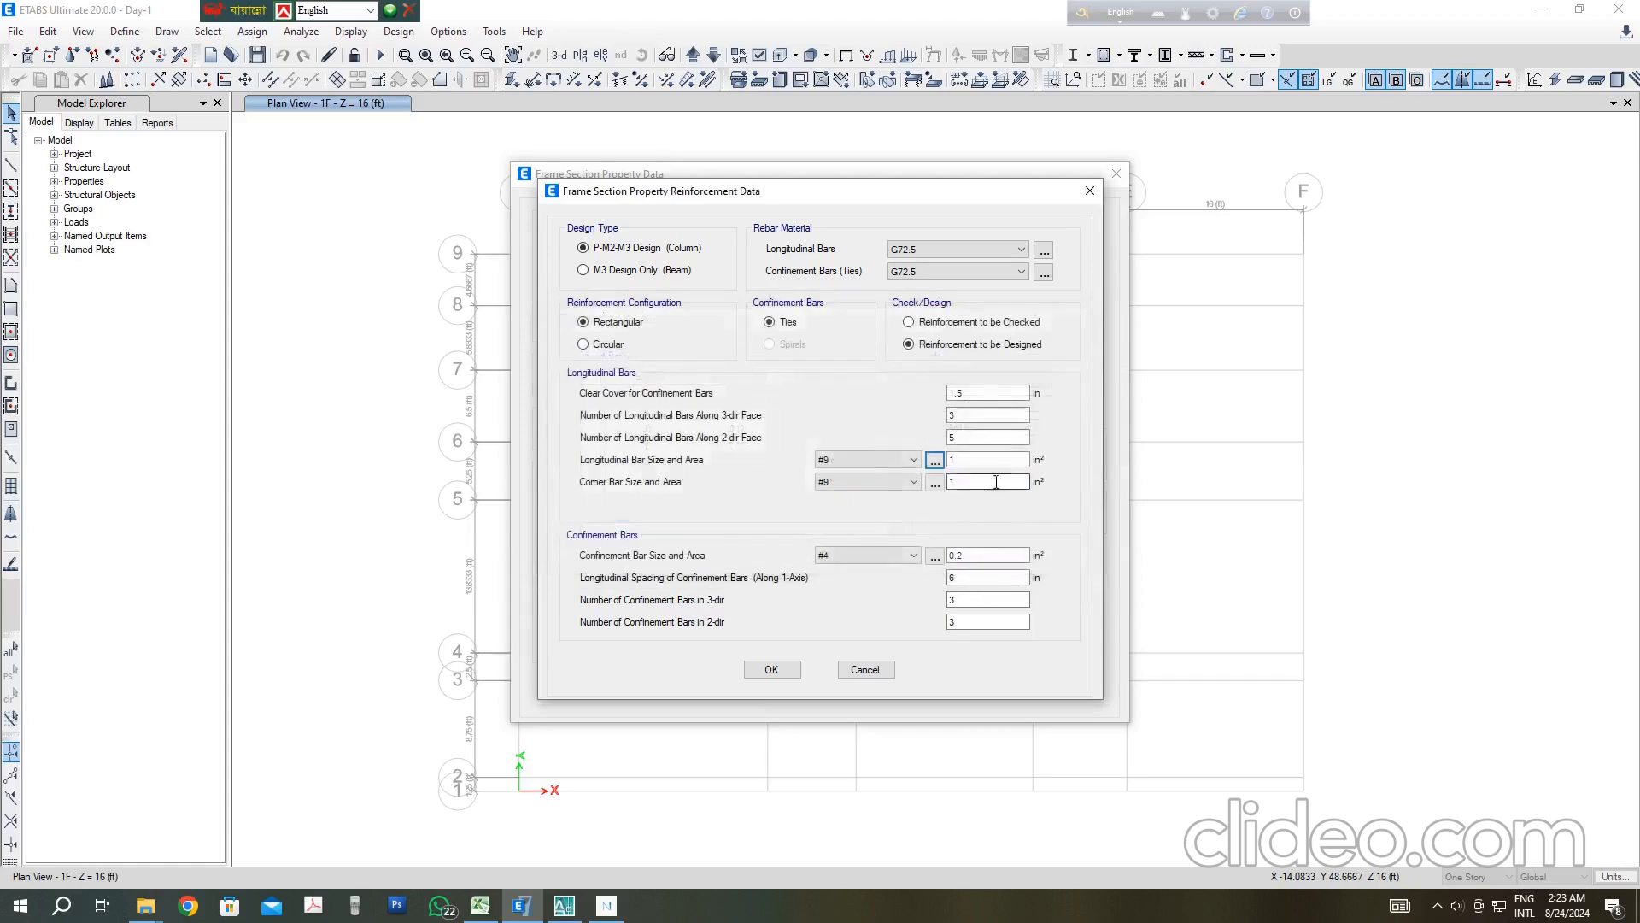
Step: Set both the longitudinal bar size and the corner bar size to 20
click(911, 461)
click(841, 697)
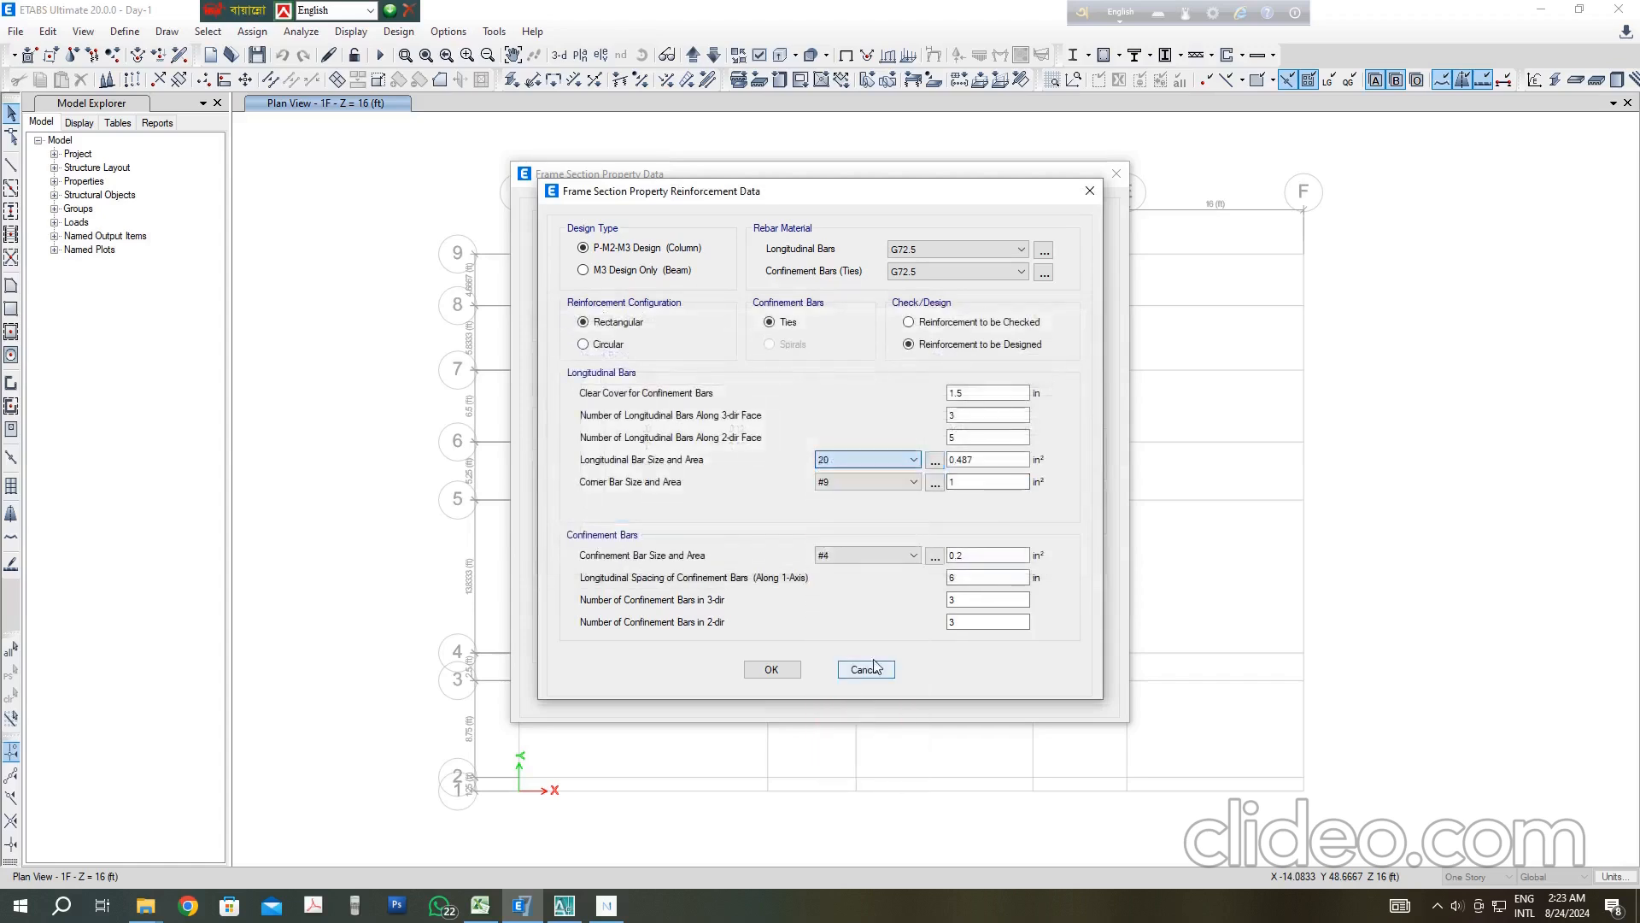
click(913, 482)
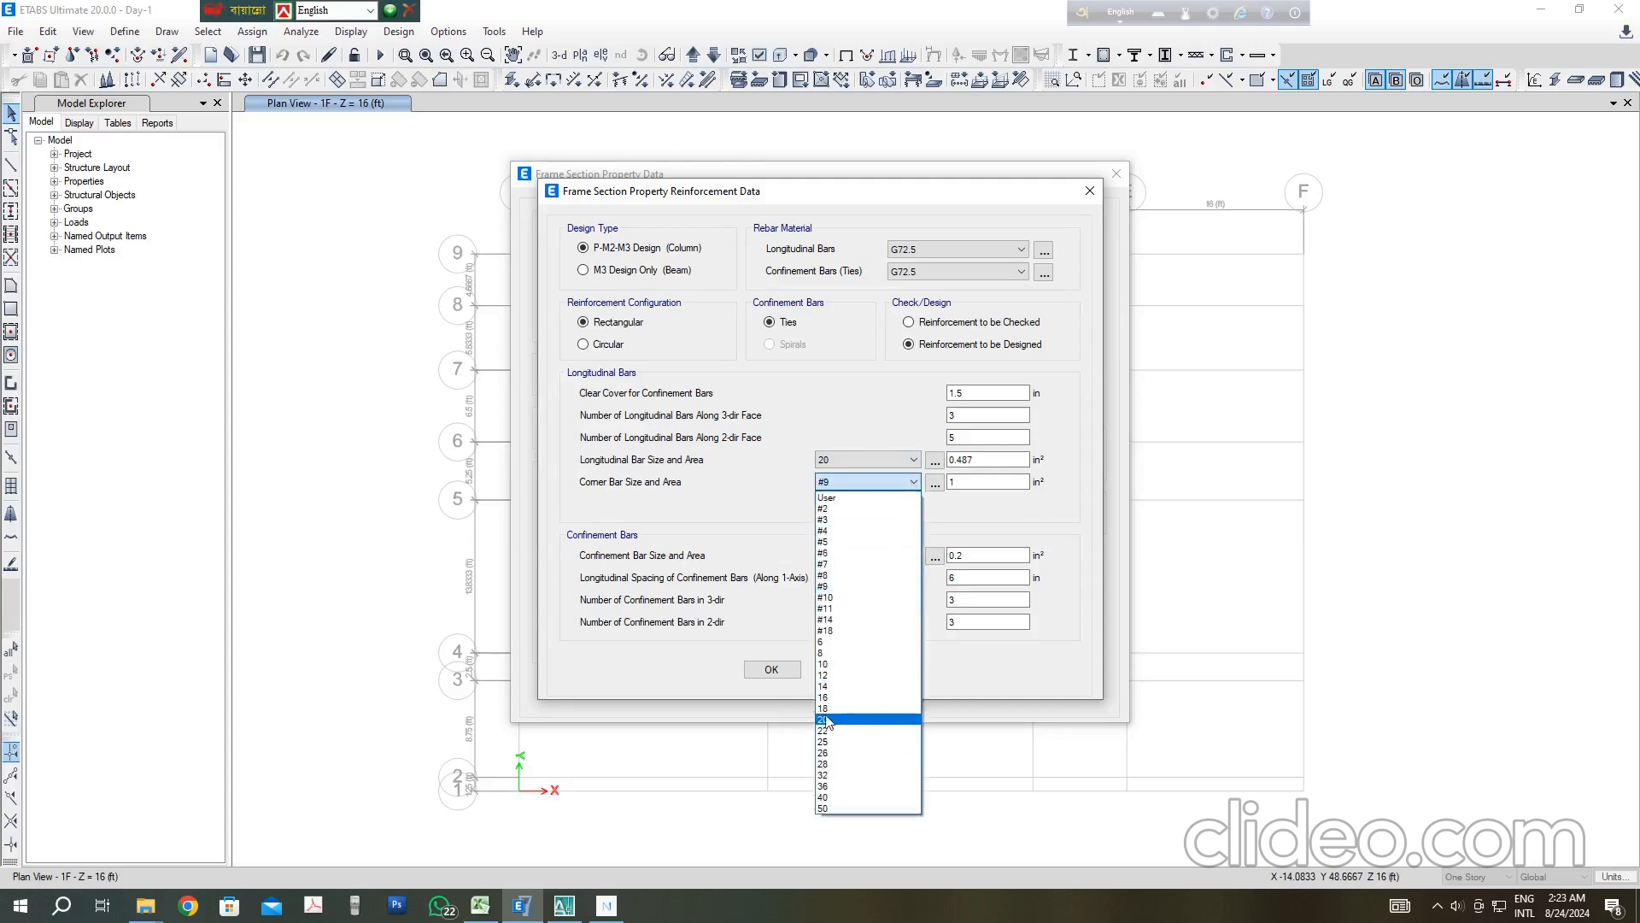
click(863, 719)
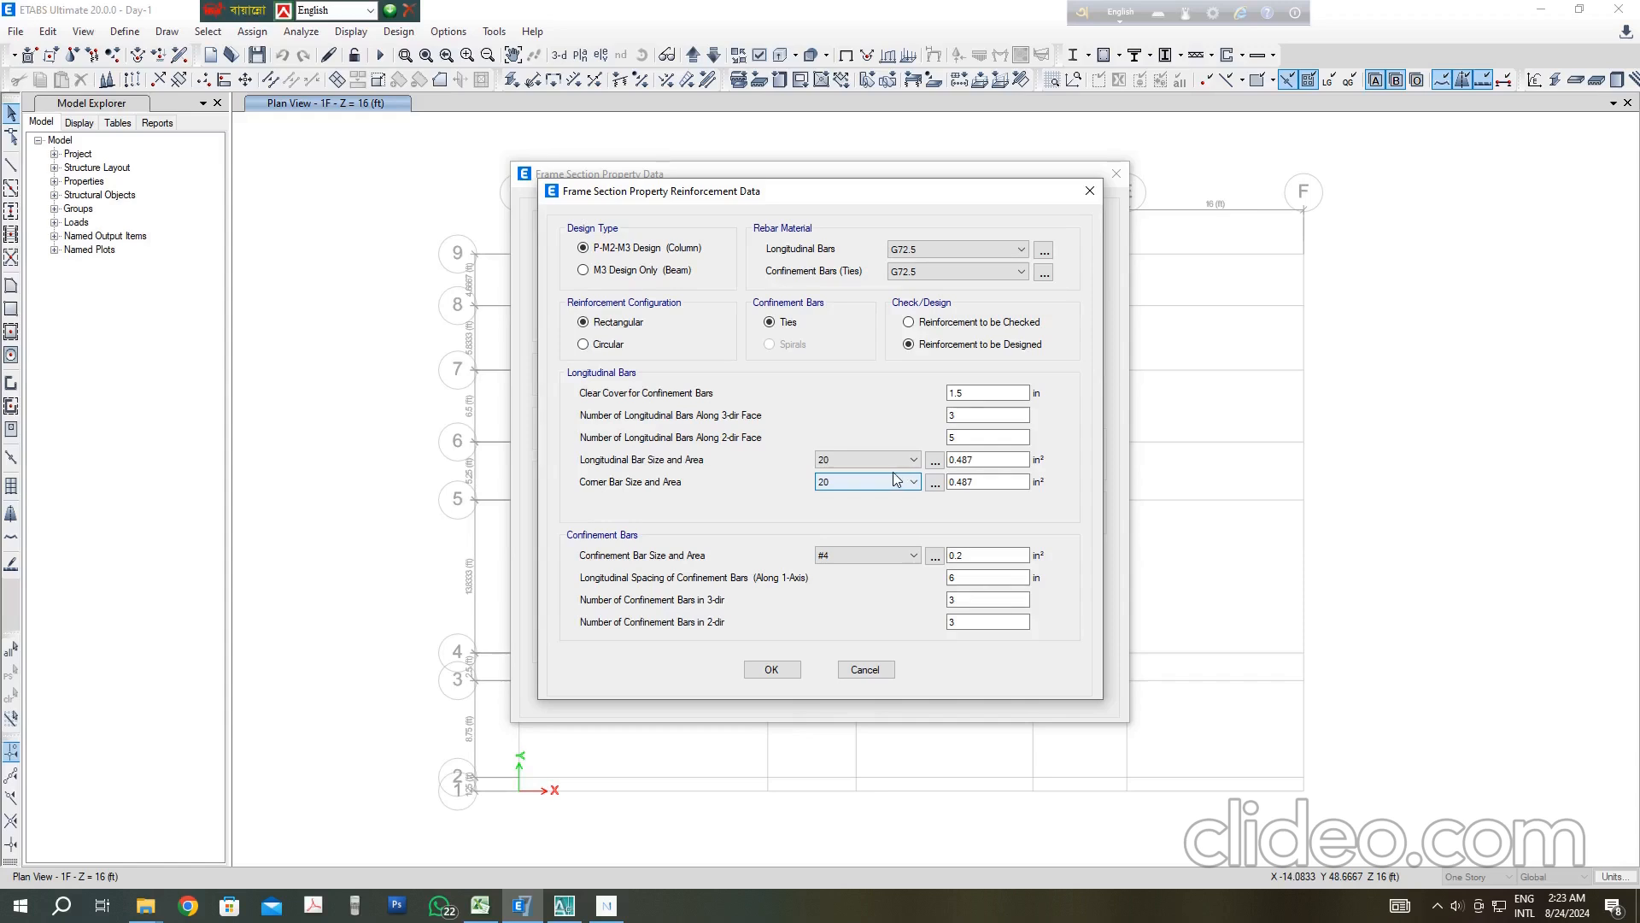
Step: Set the confinement bar size to 10 and accept the column's reinforcement data
click(914, 556)
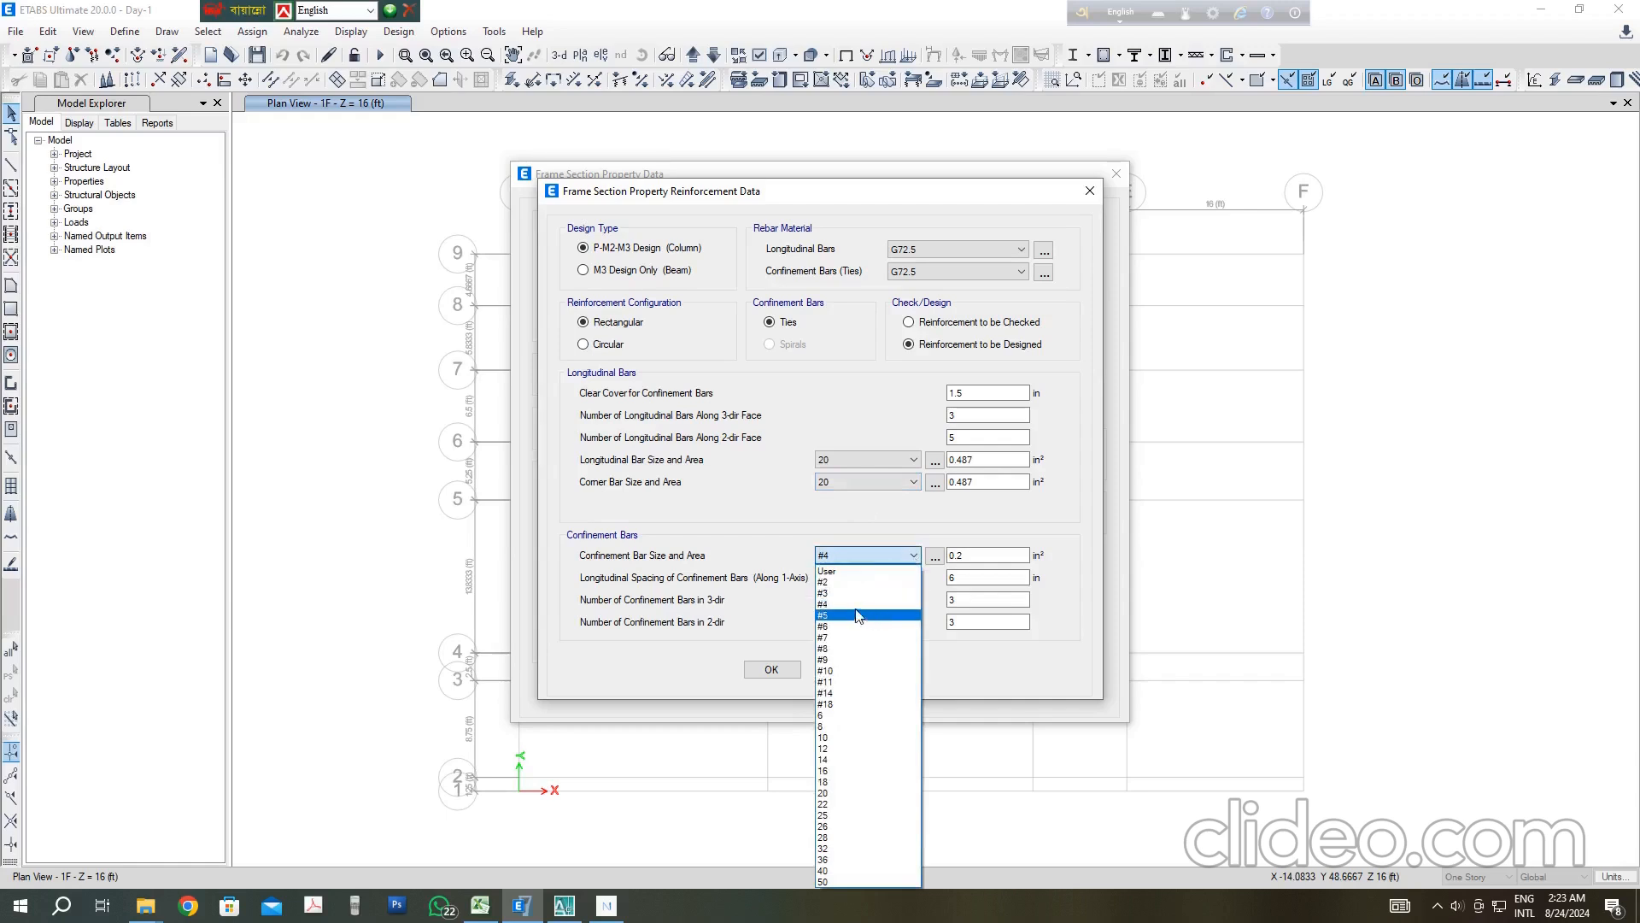
click(851, 593)
click(913, 556)
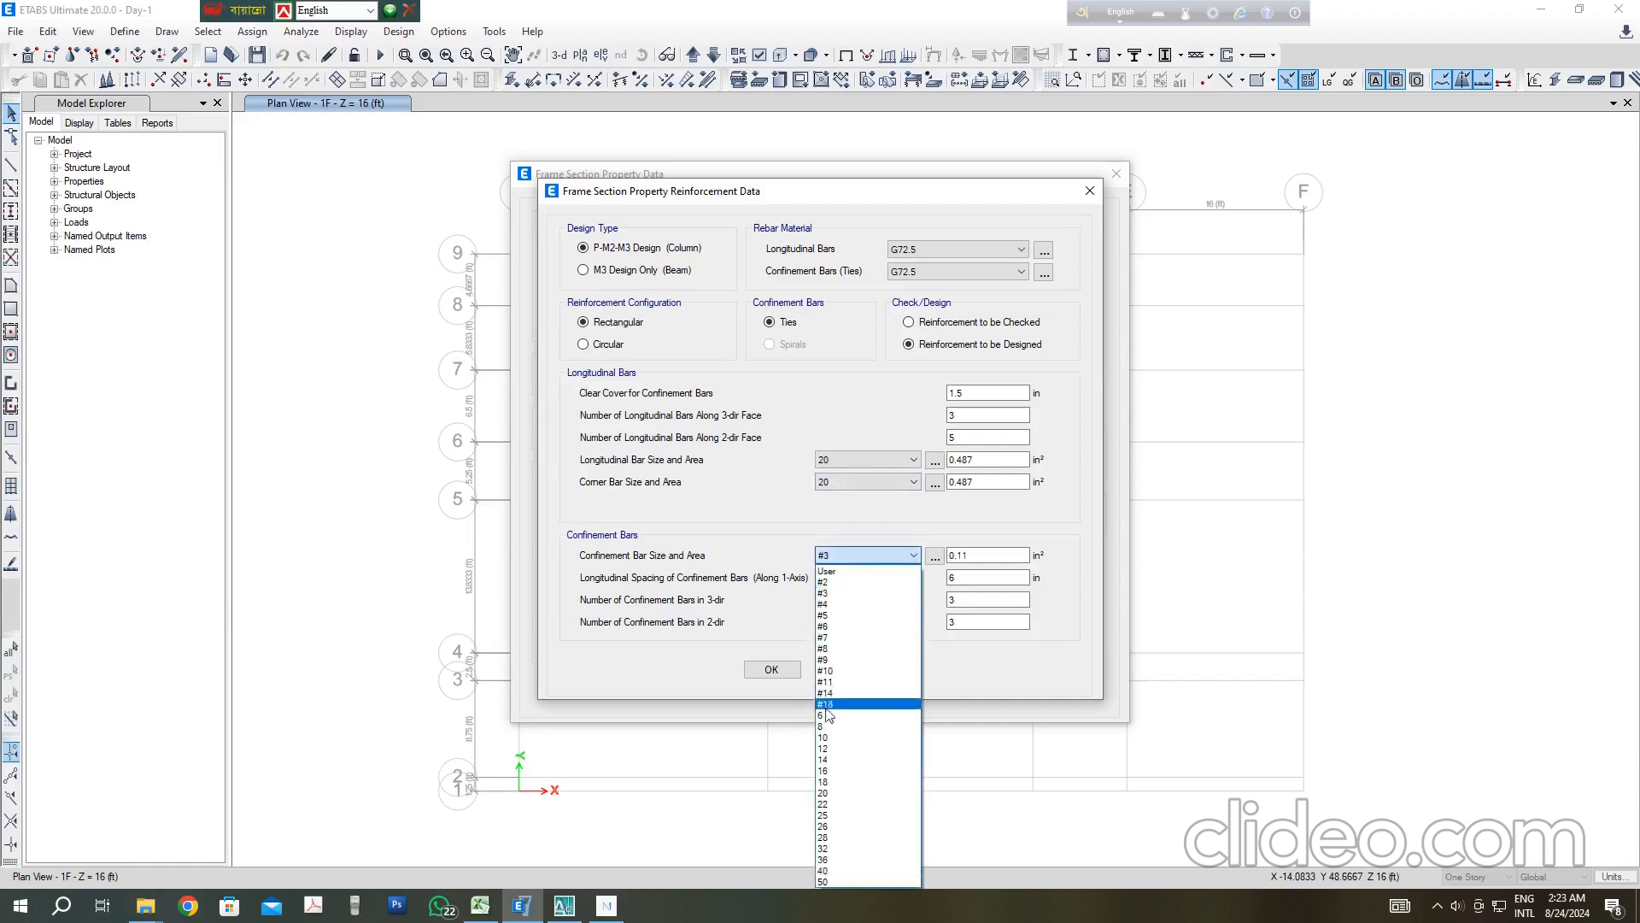
click(857, 745)
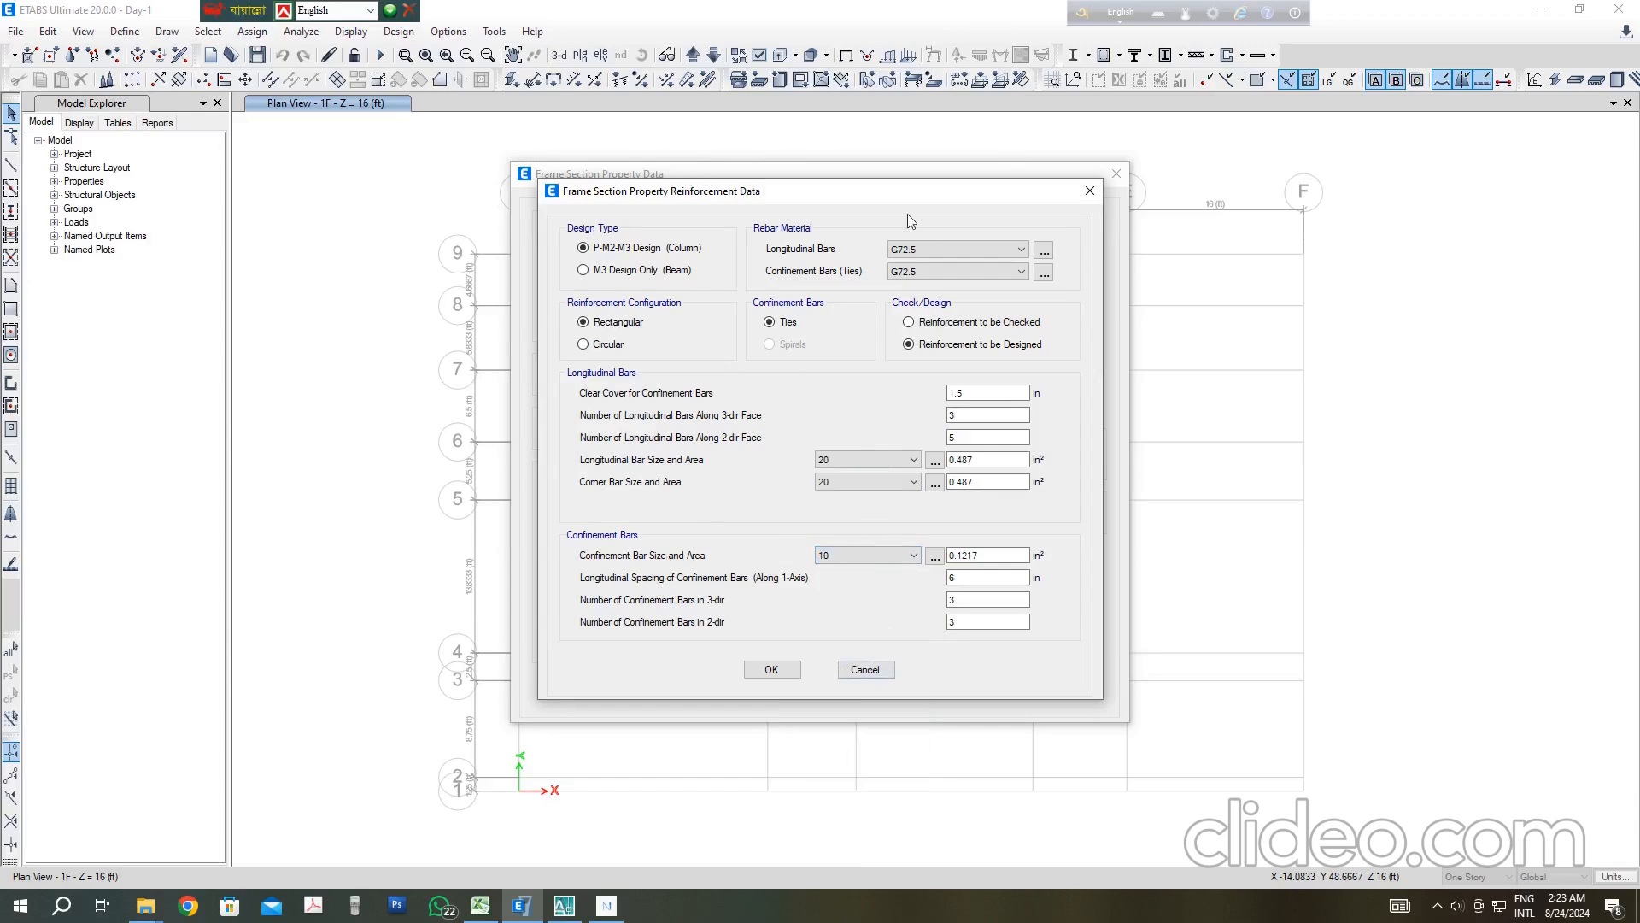
click(772, 669)
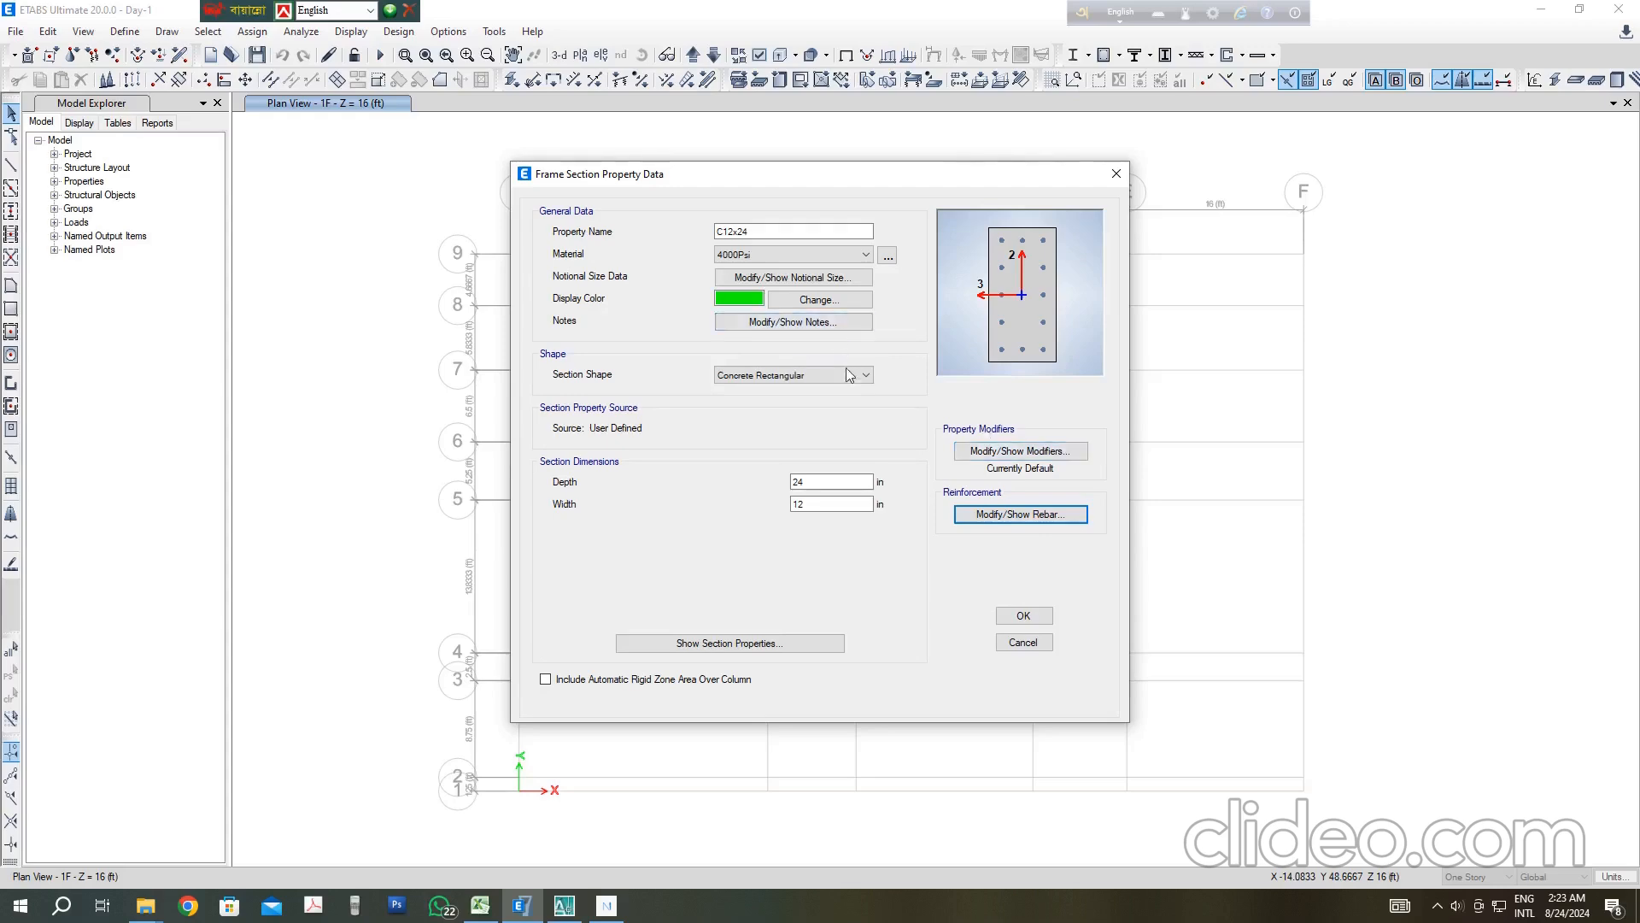
Step: Check the frame section and property modifier row in the Excel design steps checklist, and return to ETABS
click(479, 905)
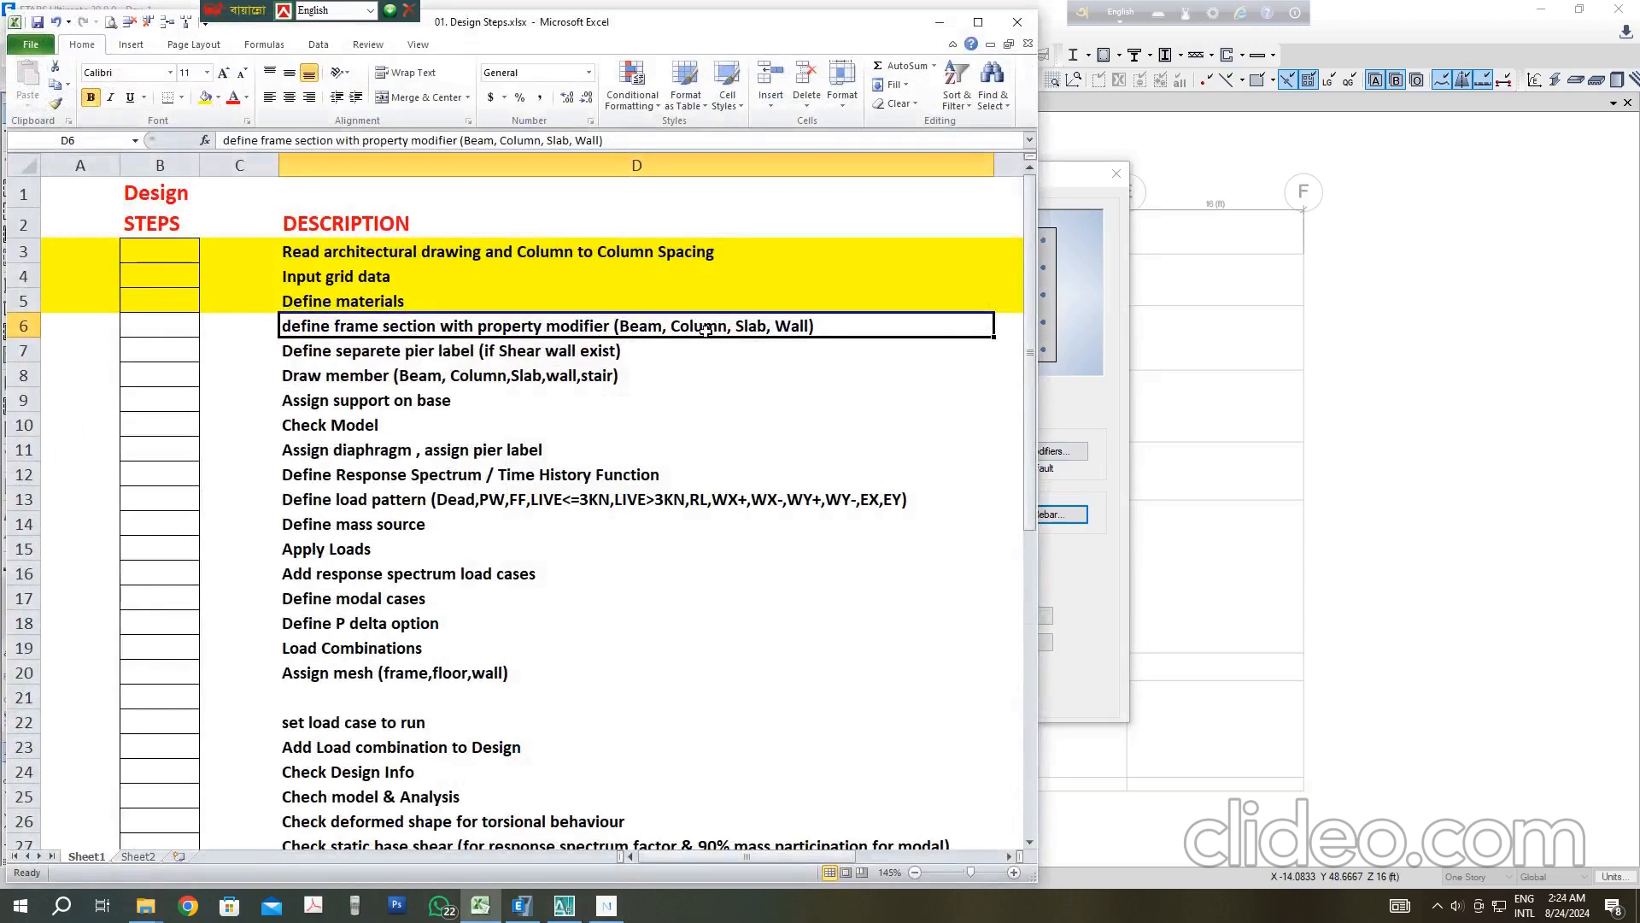
click(939, 21)
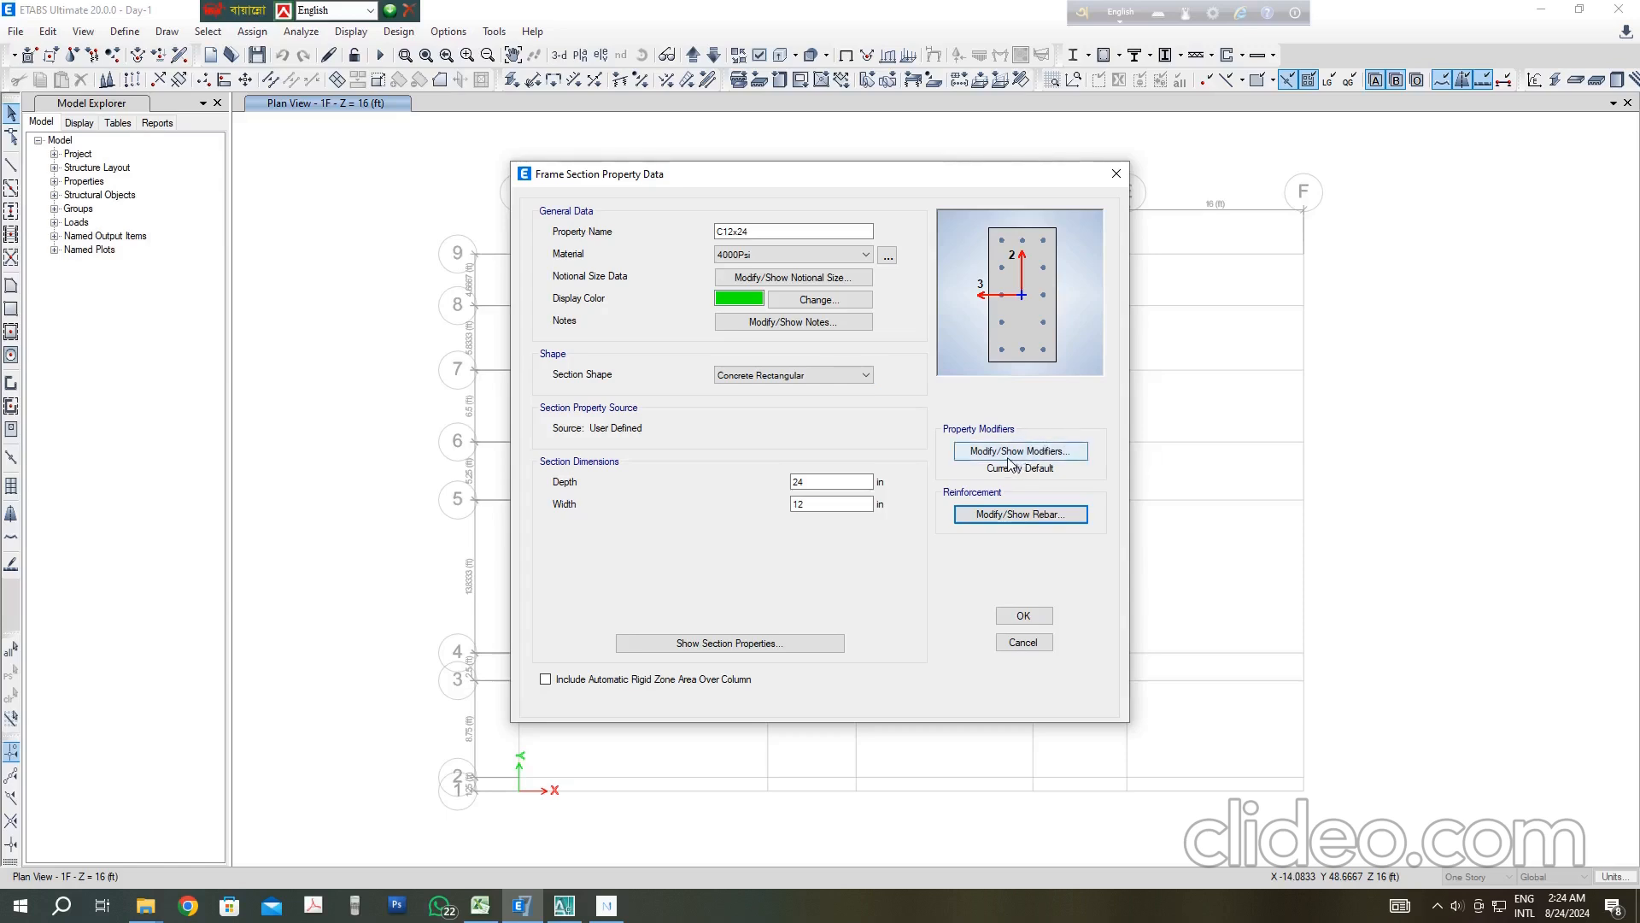
Step: Switch to MetaMoJi Note and sketch a long horizontal beam with an arrow at its left end labelled 100K
click(604, 909)
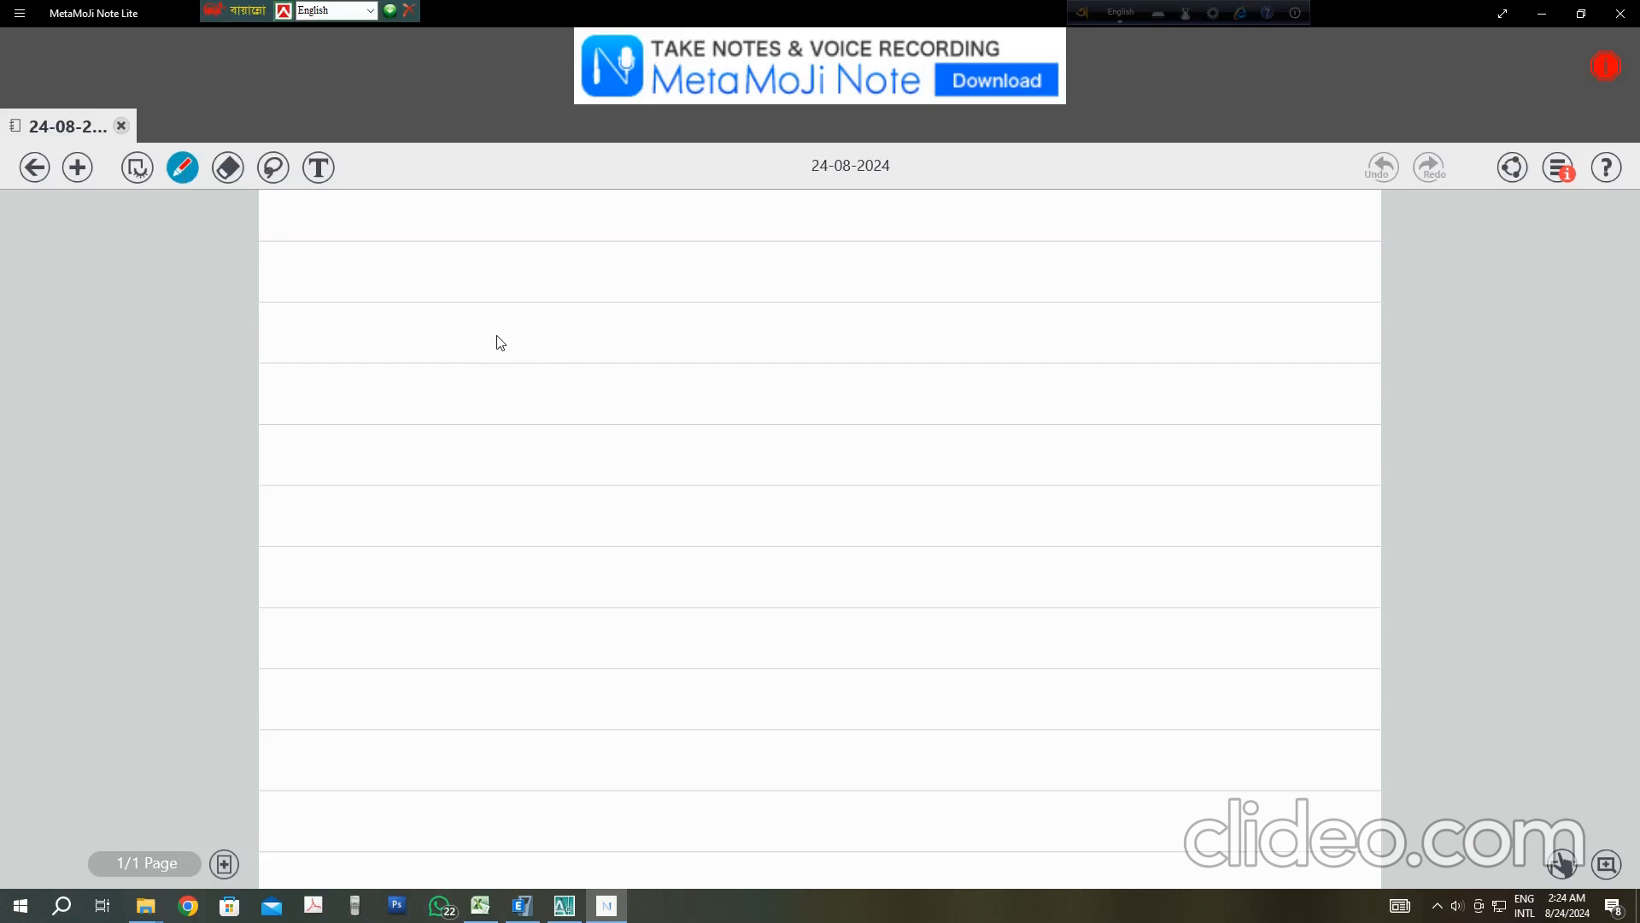
drag(477, 310, 1041, 303)
mouse_move(473, 314)
mouse_down()
mouse_move(479, 370)
mouse_move(1047, 370)
mouse_move(1050, 310)
mouse_up()
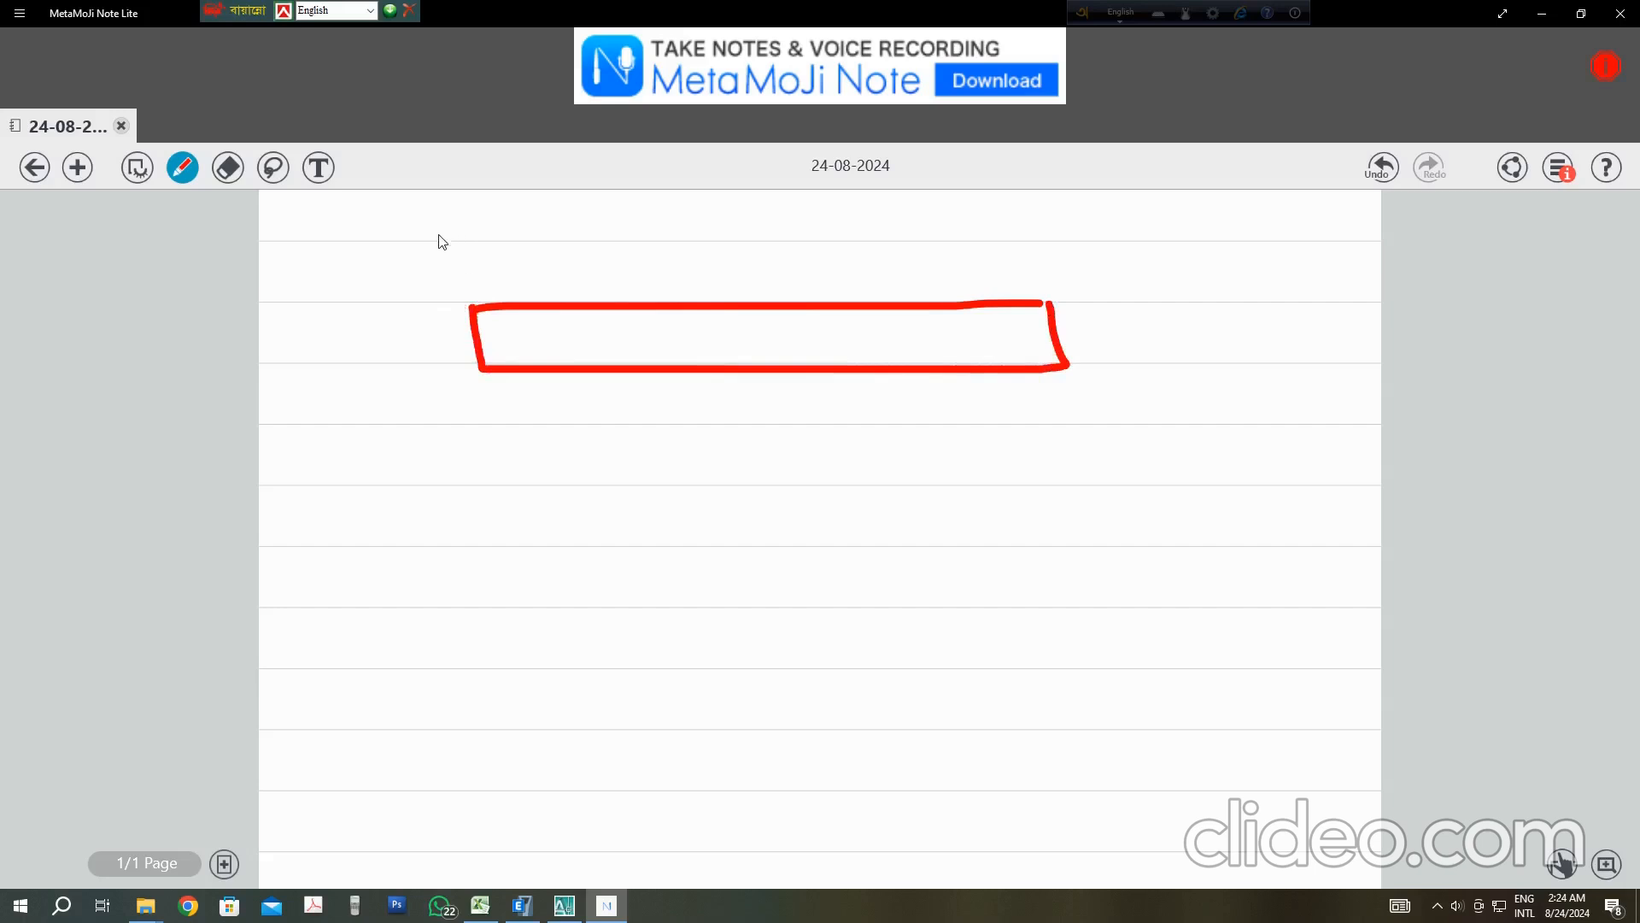
mouse_move(438, 227)
mouse_down()
mouse_move(469, 287)
mouse_move(475, 273)
mouse_up()
mouse_move(306, 229)
mouse_down()
mouse_move(341, 246)
mouse_move(334, 261)
mouse_up()
mouse_move(376, 233)
mouse_down()
mouse_move(418, 194)
mouse_move(432, 214)
mouse_up()
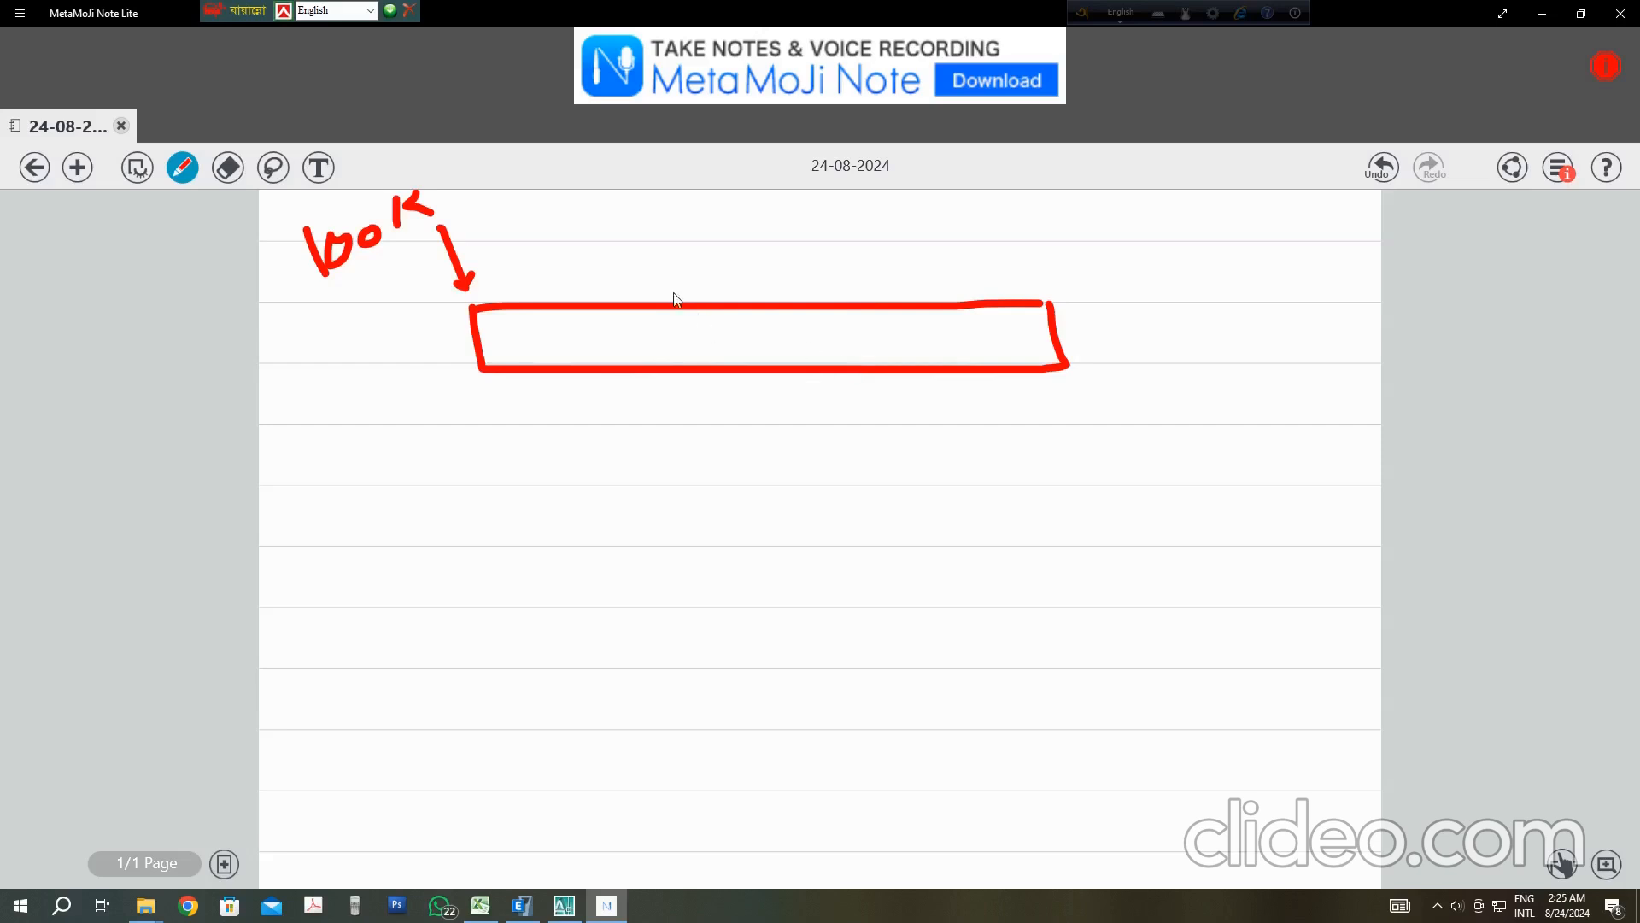
Step: Draw a row of downward load arrows above the beam and label them with increasing loads, starting with 10 and 20
mouse_move(581, 247)
mouse_down()
mouse_move(586, 294)
mouse_move(659, 277)
mouse_up()
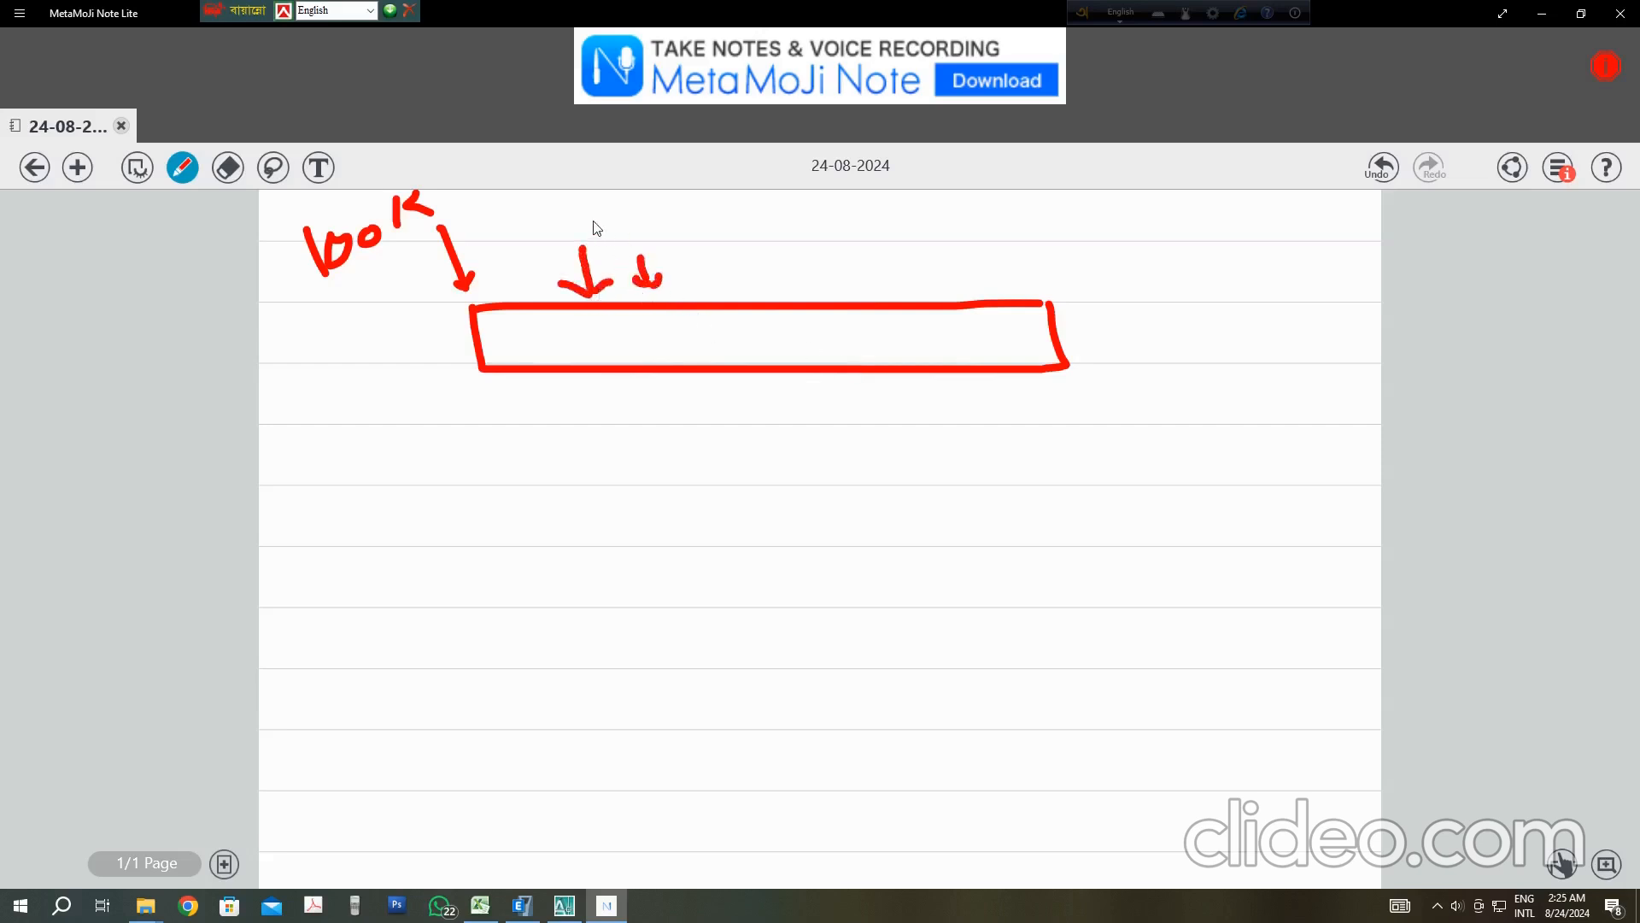
mouse_move(592, 217)
mouse_down()
mouse_move(590, 245)
mouse_move(608, 227)
mouse_up()
drag(715, 255, 722, 293)
drag(722, 293, 733, 280)
mouse_move(694, 219)
mouse_down()
mouse_move(713, 237)
mouse_move(738, 219)
mouse_move(803, 293)
mouse_up()
drag(873, 232, 885, 280)
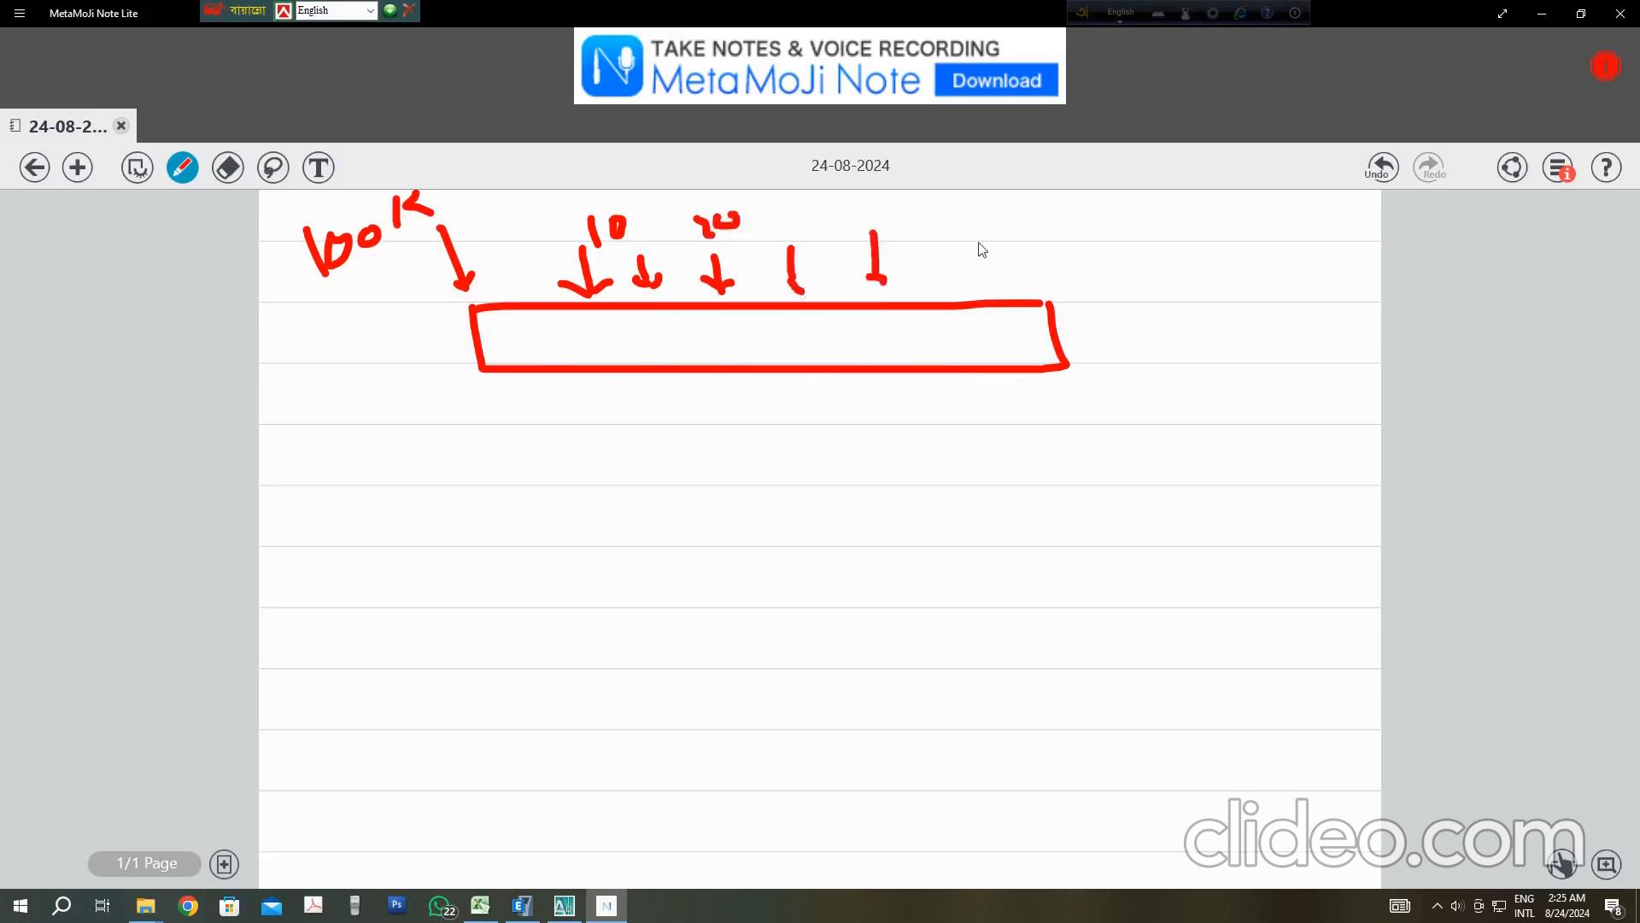
drag(973, 235, 951, 294)
mouse_move(872, 211)
mouse_down()
mouse_move(878, 230)
mouse_move(1042, 219)
mouse_up()
click(954, 211)
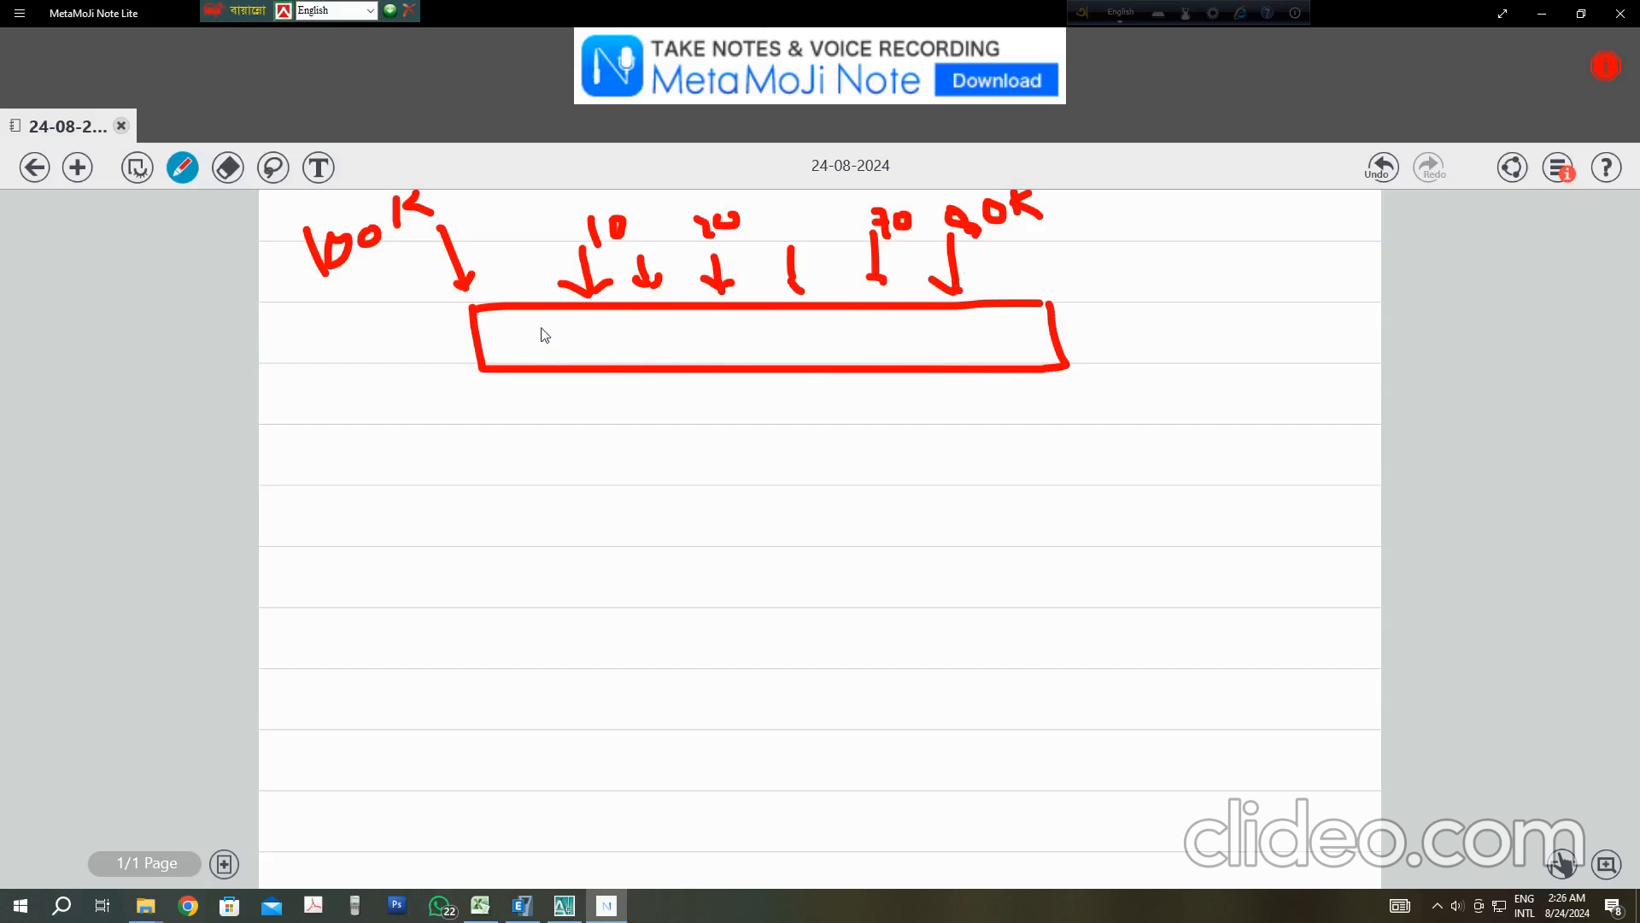
Step: Add a row of short crack marks along the inside of the sketched beam
mouse_move(536, 323)
mouse_down()
mouse_move(547, 347)
mouse_move(874, 346)
mouse_up()
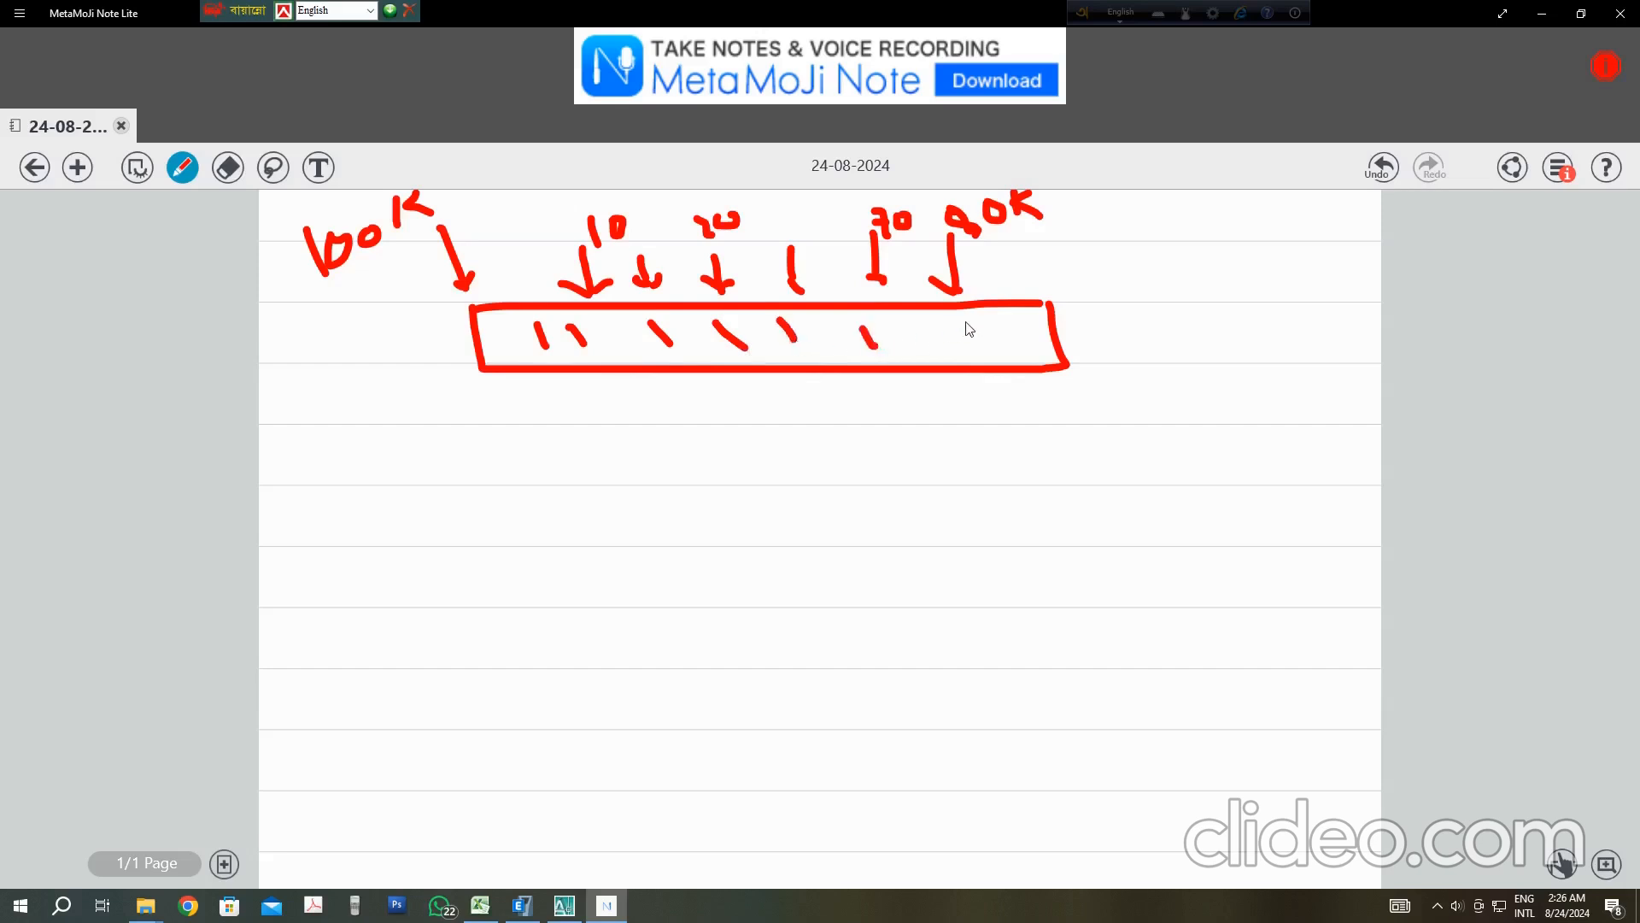
drag(963, 321, 975, 346)
drag(863, 330, 928, 348)
Step: Handwrite the column modifier "Colmn = 0.70" below the beam sketch in MetaMoJi Note
mouse_move(526, 918)
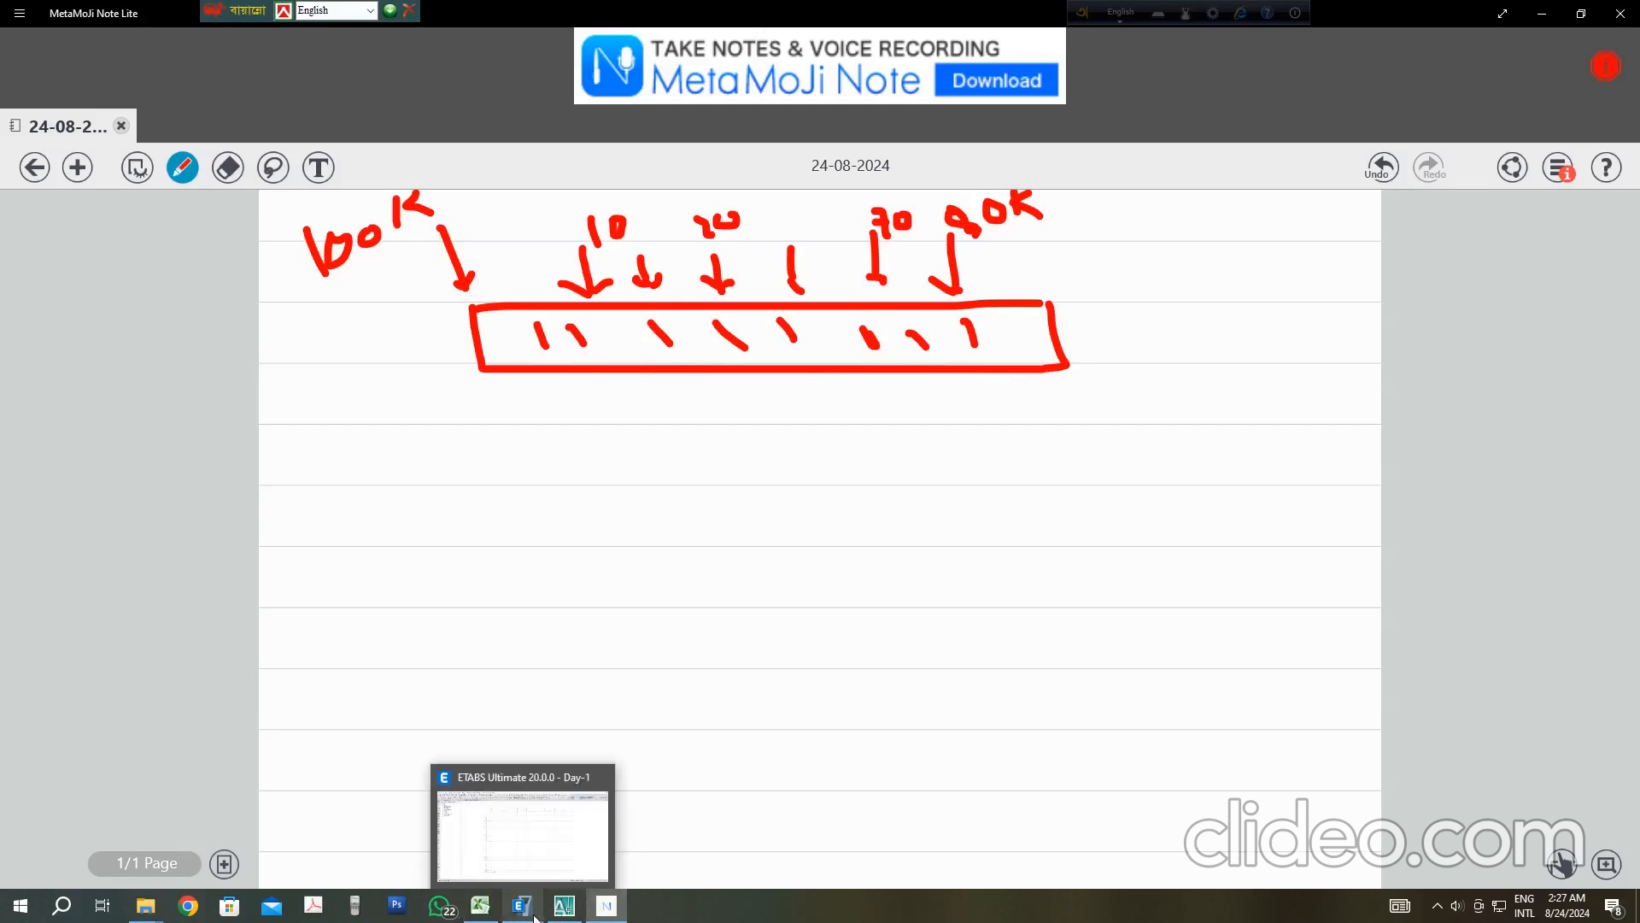
click(530, 917)
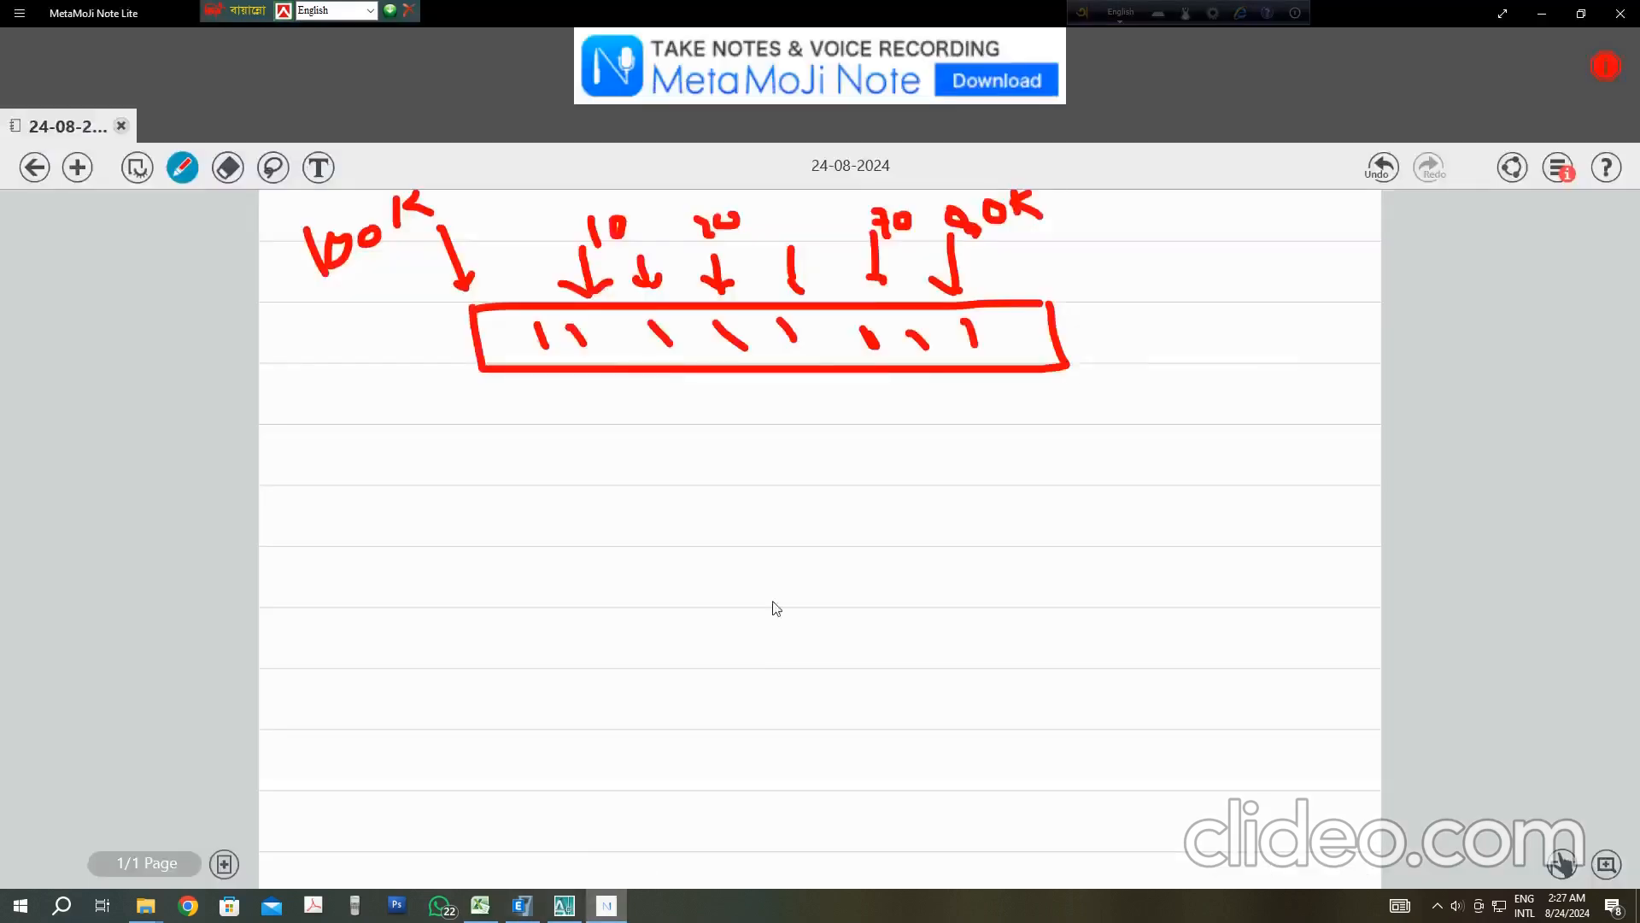
click(607, 912)
mouse_move(446, 485)
mouse_down()
mouse_move(459, 538)
mouse_move(502, 497)
mouse_move(520, 544)
mouse_up()
mouse_move(538, 538)
mouse_down()
mouse_move(537, 515)
mouse_move(568, 530)
mouse_move(587, 469)
mouse_move(641, 479)
mouse_up()
drag(649, 488, 742, 485)
drag(680, 511, 724, 512)
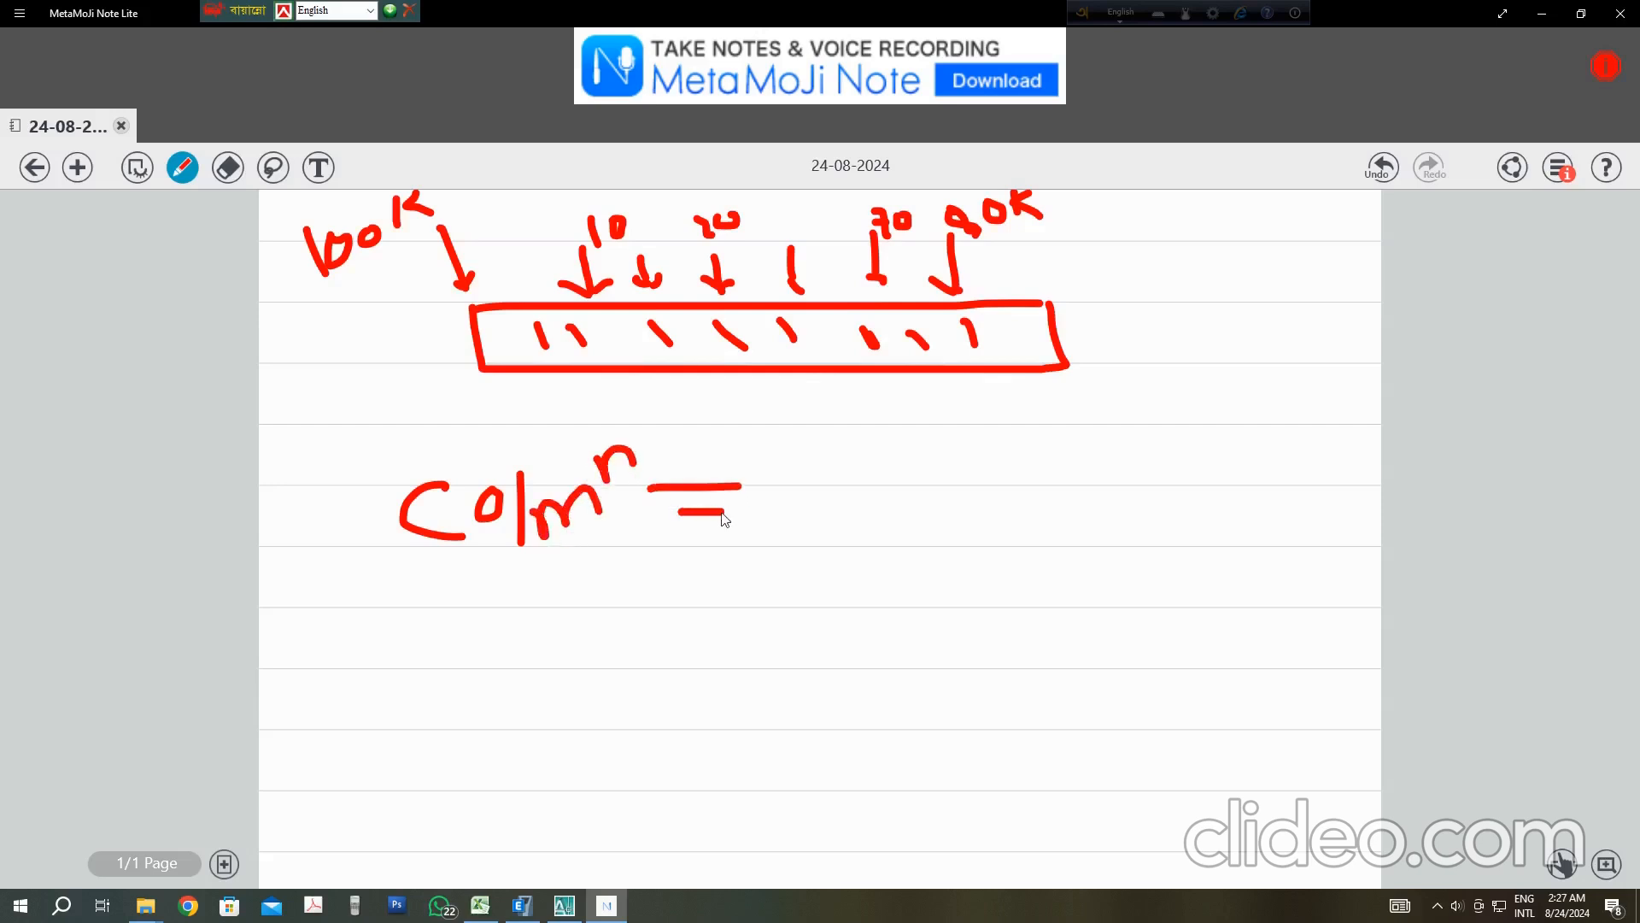
mouse_move(871, 449)
mouse_down()
mouse_move(849, 476)
mouse_move(912, 499)
mouse_up()
click(936, 475)
mouse_move(970, 447)
mouse_down()
mouse_move(1011, 523)
mouse_move(1024, 493)
mouse_move(1055, 501)
mouse_move(1059, 466)
mouse_up()
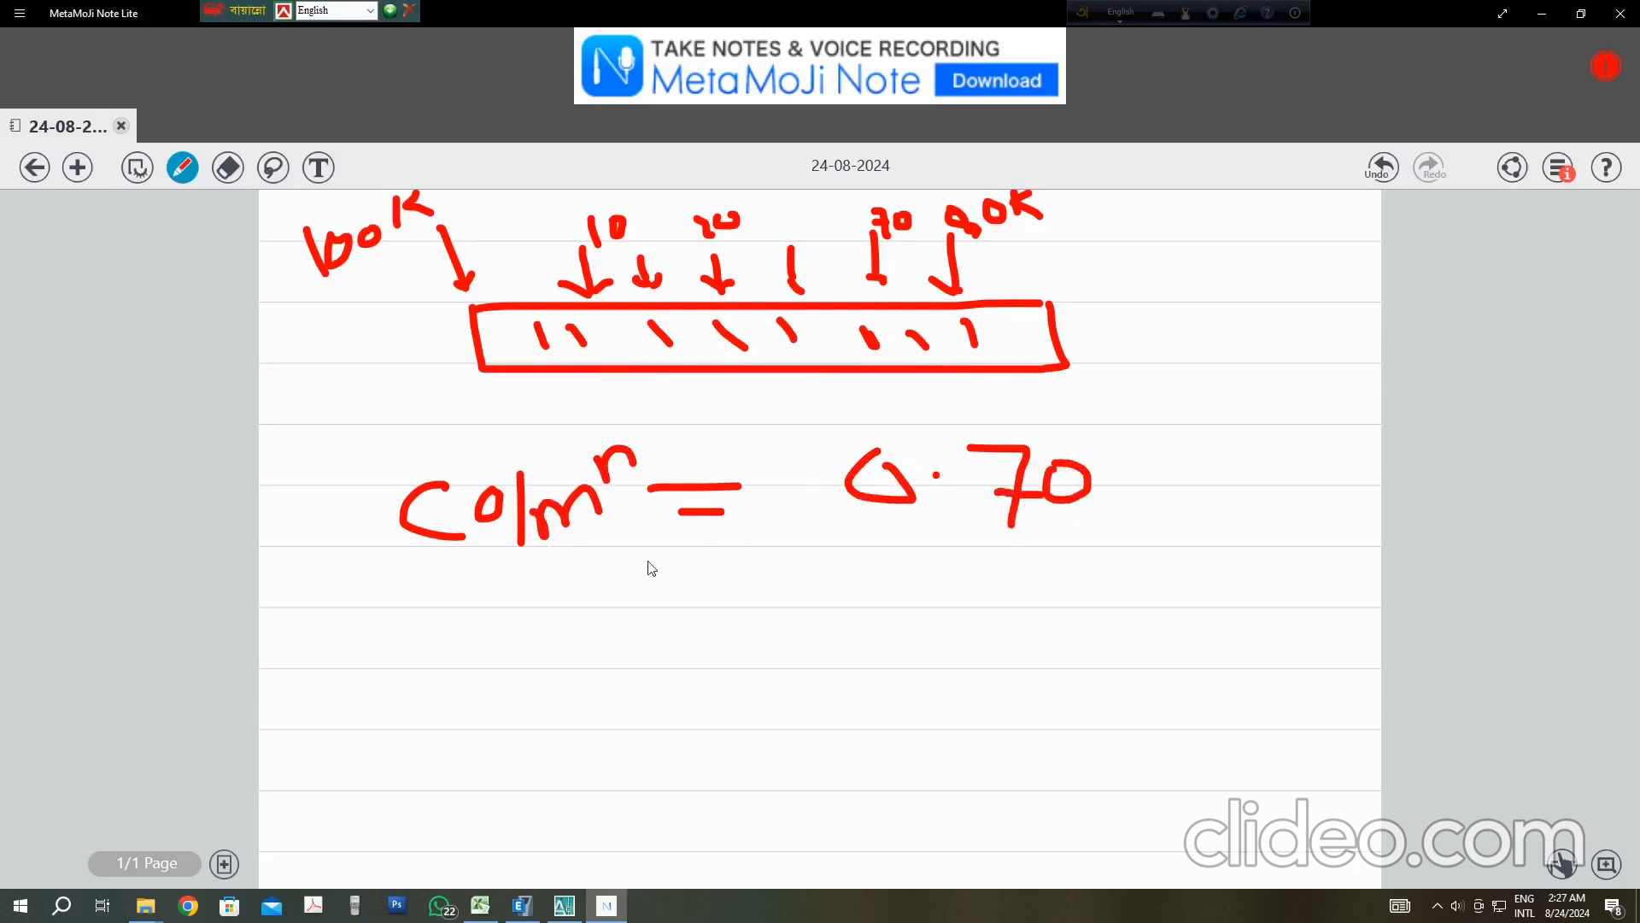
Step: Handwrite the beam modifier "B = 0.35" under the column line
mouse_move(444, 608)
mouse_down()
mouse_move(440, 650)
mouse_move(479, 623)
mouse_move(412, 661)
mouse_up()
drag(561, 598, 609, 612)
mouse_move(766, 570)
mouse_down()
mouse_move(763, 602)
mouse_move(767, 568)
mouse_up()
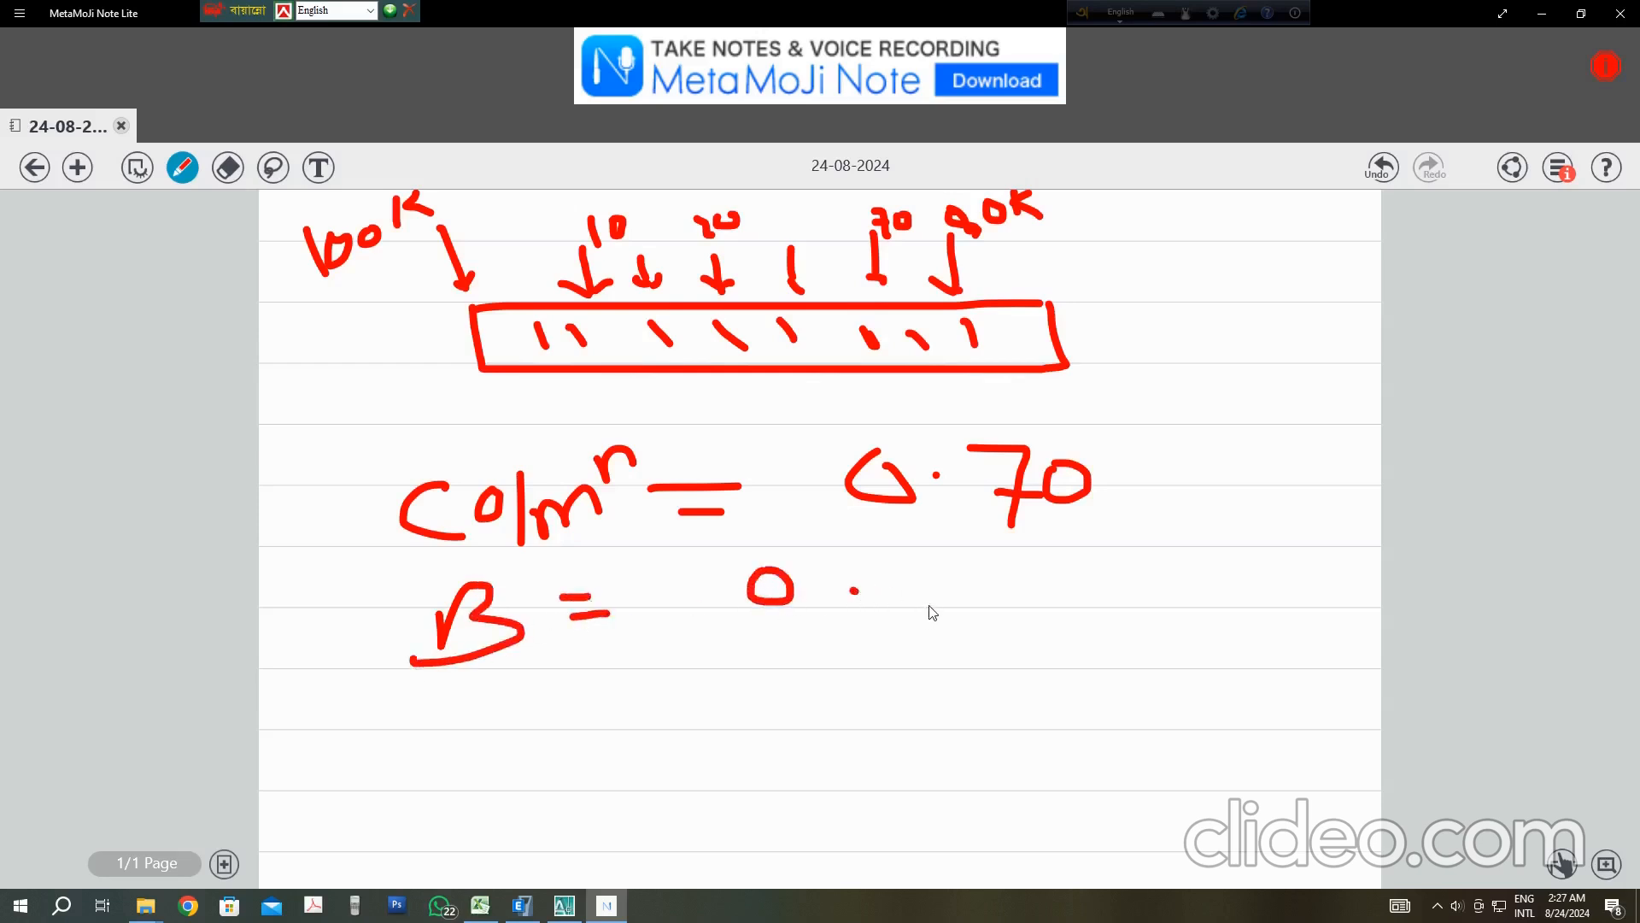
mouse_move(897, 570)
mouse_down()
mouse_move(941, 579)
mouse_move(919, 612)
mouse_up()
drag(976, 563, 967, 598)
drag(972, 574, 1053, 568)
Step: Handwrite the slab and shear wall modifiers "S = 0.25" and "SW = 0.70" under the beam line
drag(495, 692, 478, 725)
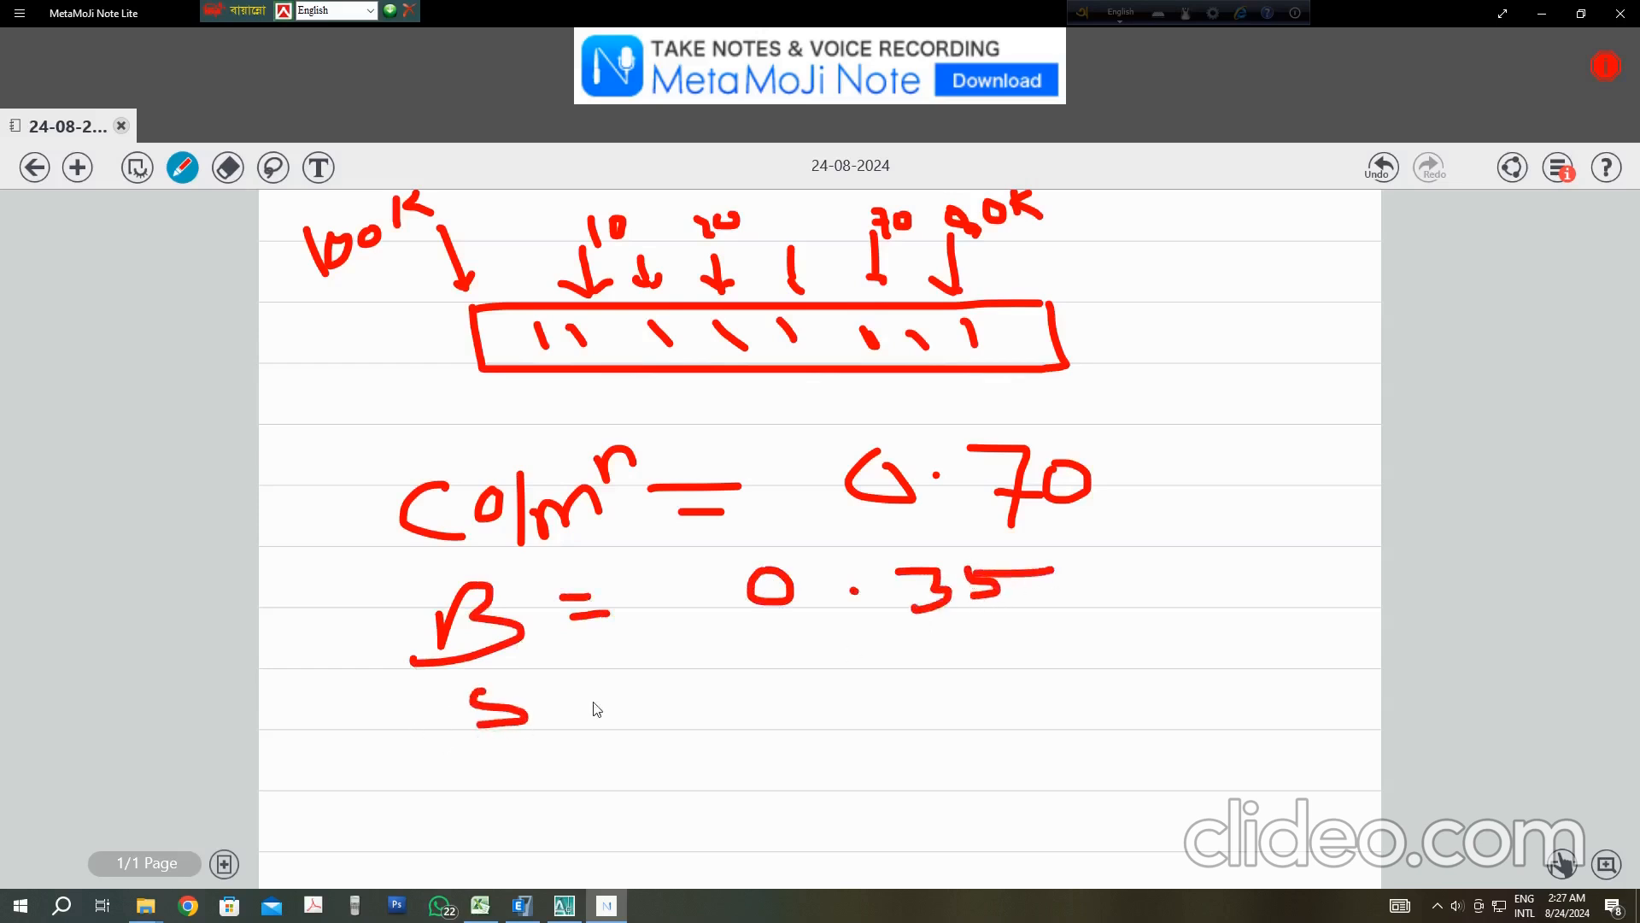
mouse_move(583, 694)
mouse_down()
mouse_move(645, 692)
mouse_move(645, 711)
mouse_up()
mouse_move(758, 679)
mouse_down()
mouse_move(735, 698)
mouse_move(758, 679)
mouse_move(880, 699)
mouse_up()
click(801, 690)
mouse_move(511, 763)
mouse_down()
mouse_move(522, 788)
mouse_move(489, 803)
mouse_up()
mouse_move(547, 773)
mouse_down()
mouse_move(559, 801)
mouse_move(609, 759)
mouse_move(680, 778)
mouse_up()
click(654, 763)
click(642, 782)
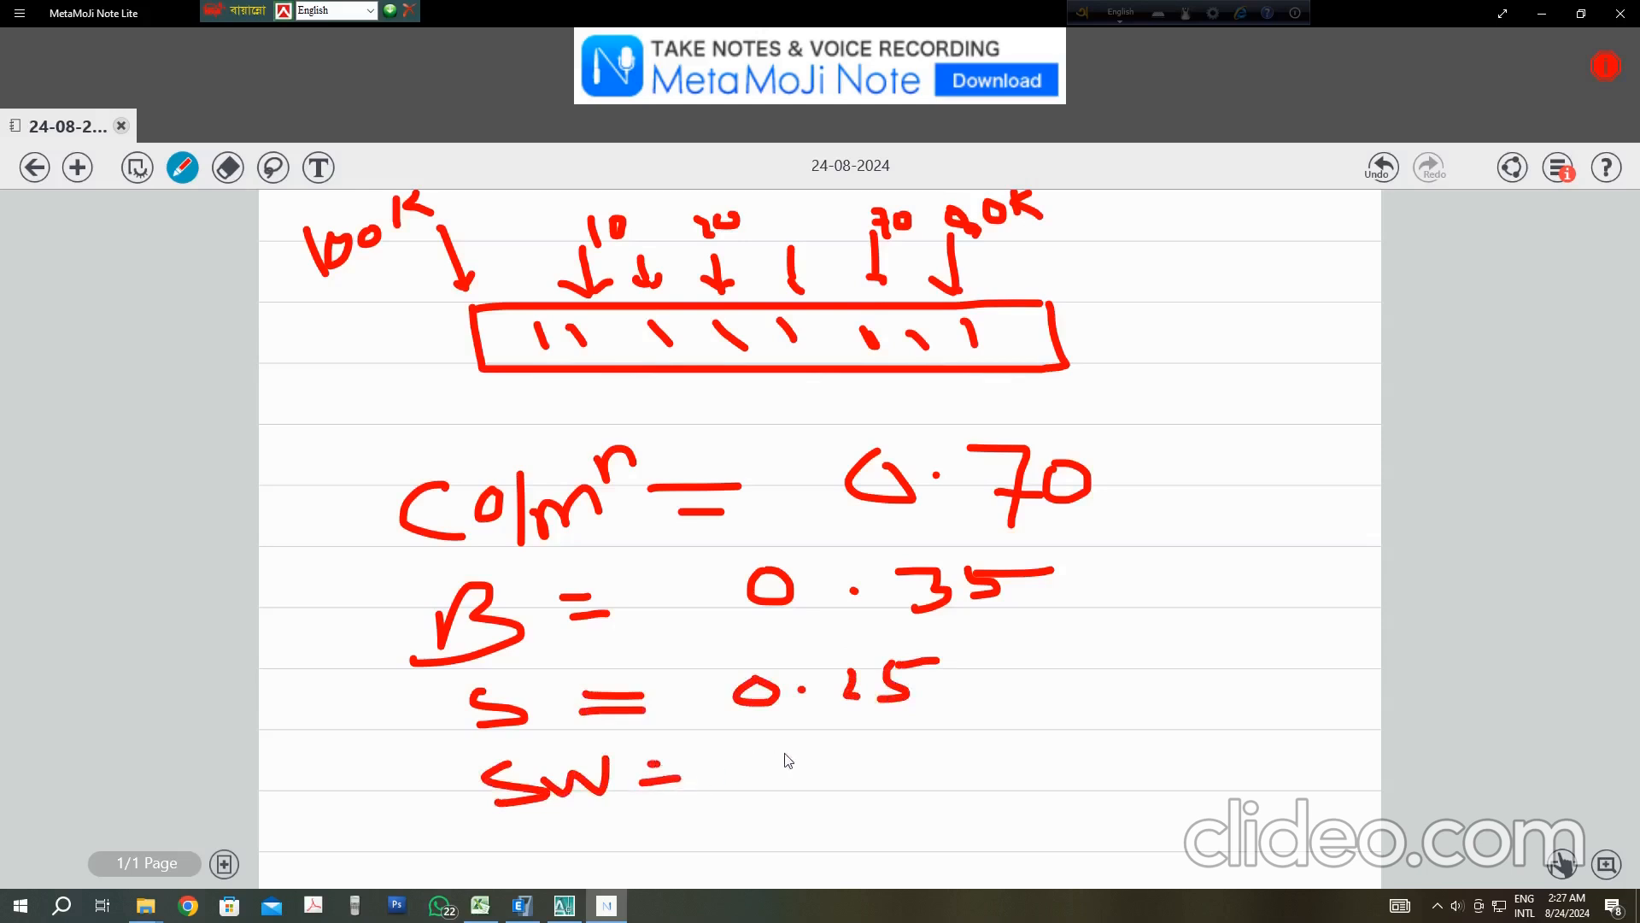
mouse_move(782, 754)
mouse_down()
mouse_move(767, 771)
mouse_move(794, 740)
mouse_up()
mouse_move(837, 747)
mouse_down()
mouse_move(882, 786)
mouse_move(929, 745)
mouse_up()
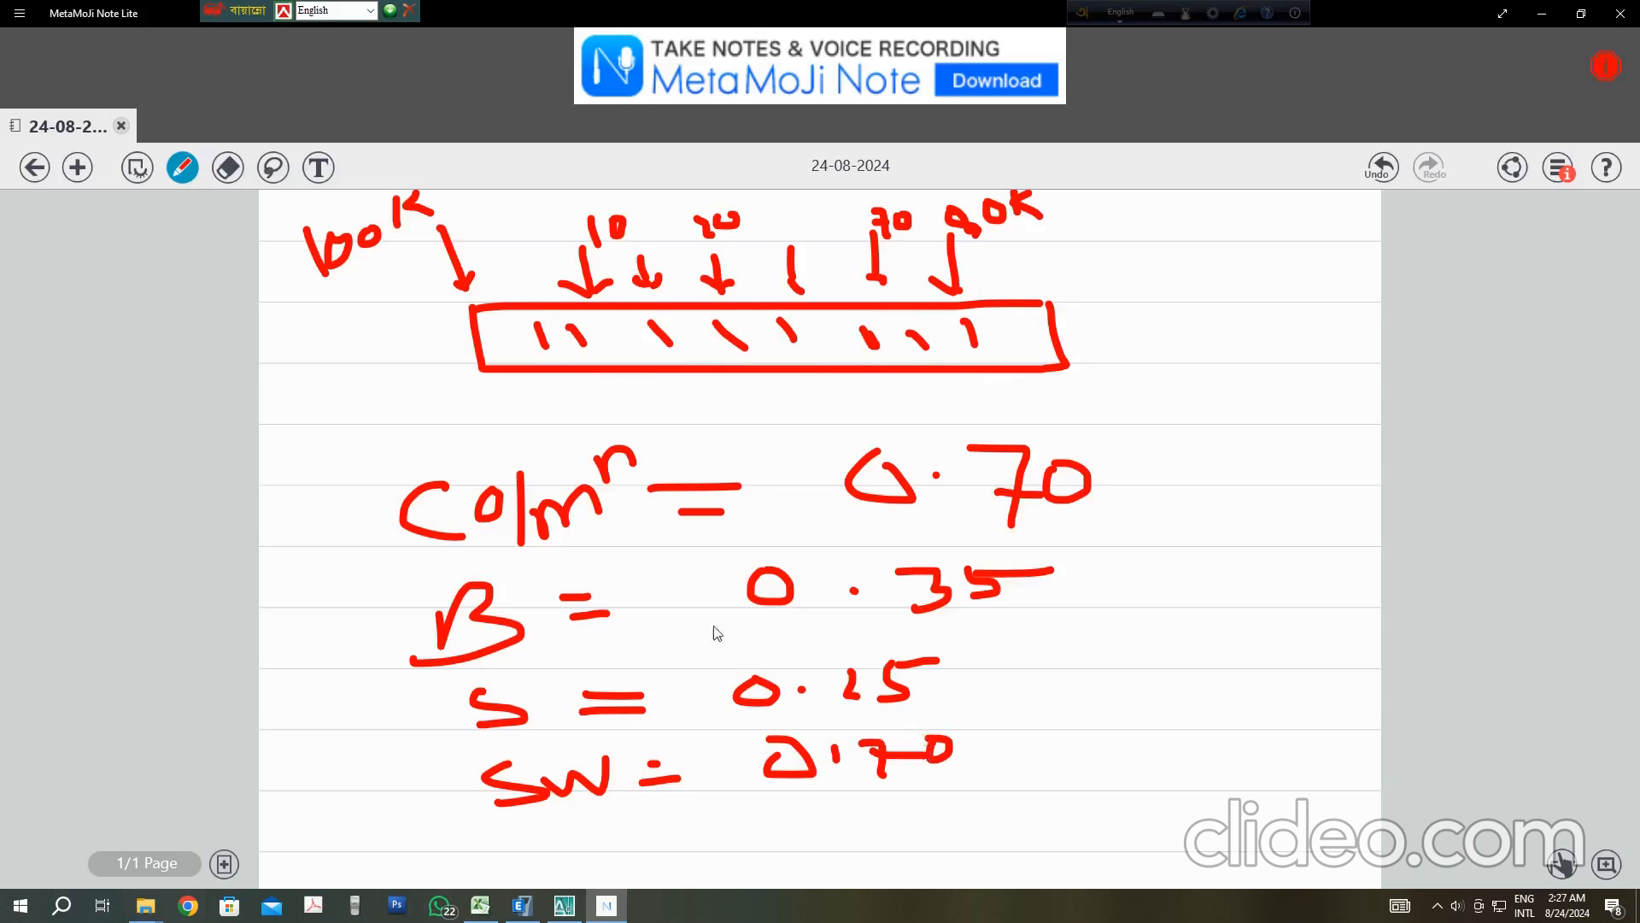
Step: Sketch a tall column rectangle with a beam block on top in the empty area below the modifier list
scroll(850, 584, down, 3)
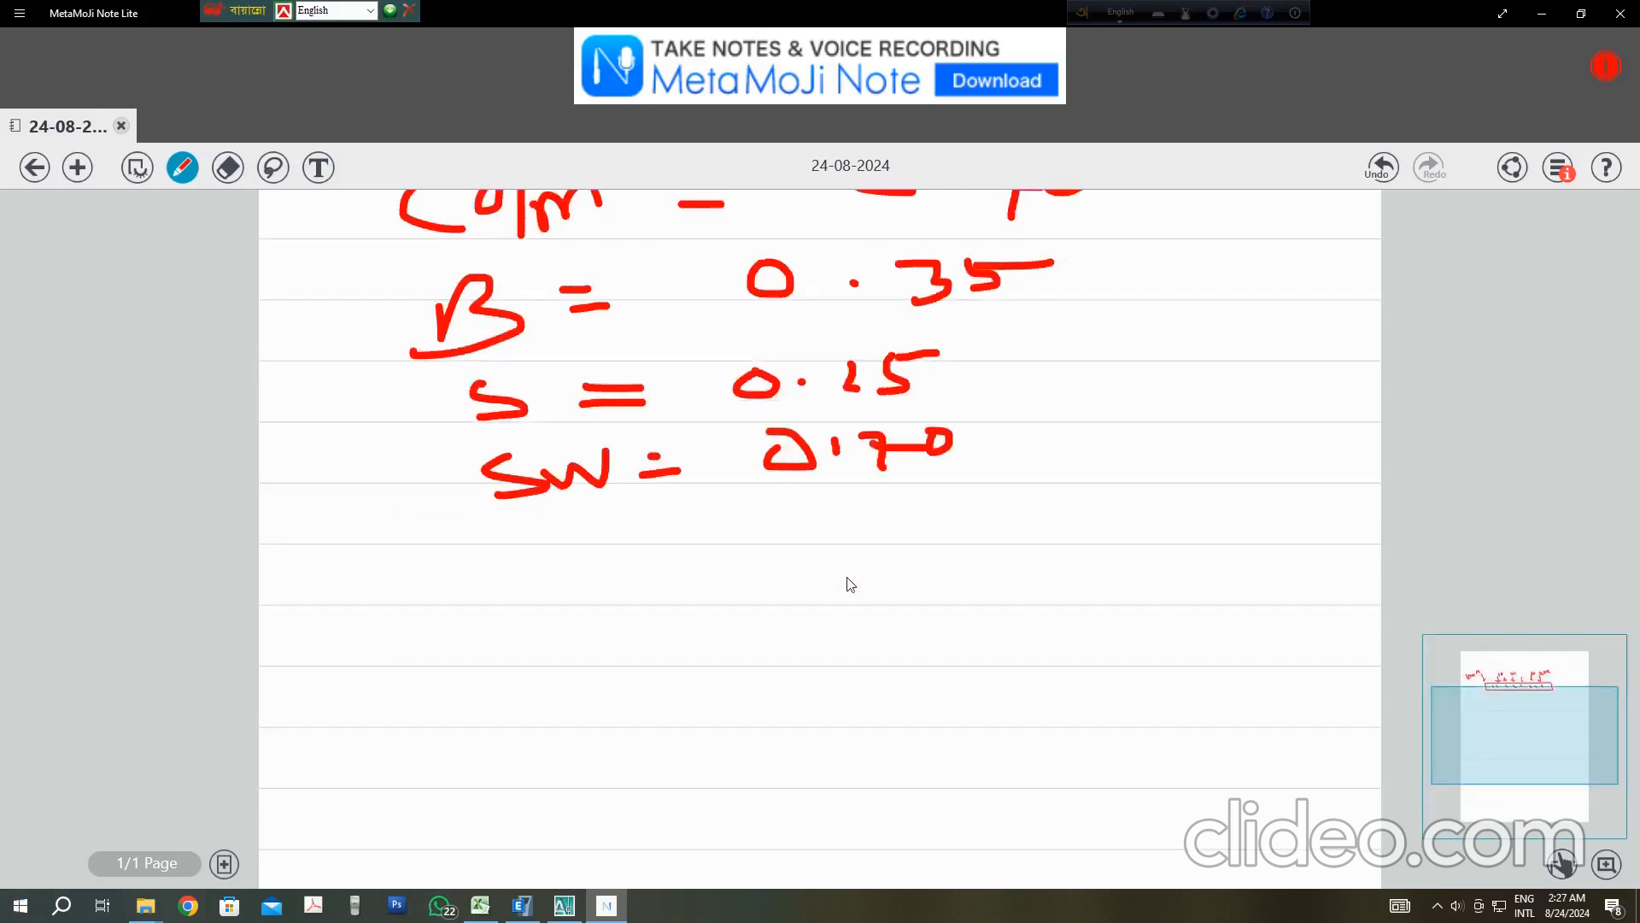
scroll(850, 584, down, 1)
mouse_move(462, 554)
mouse_down()
mouse_move(455, 811)
mouse_move(539, 560)
mouse_move(556, 798)
mouse_move(459, 807)
mouse_up()
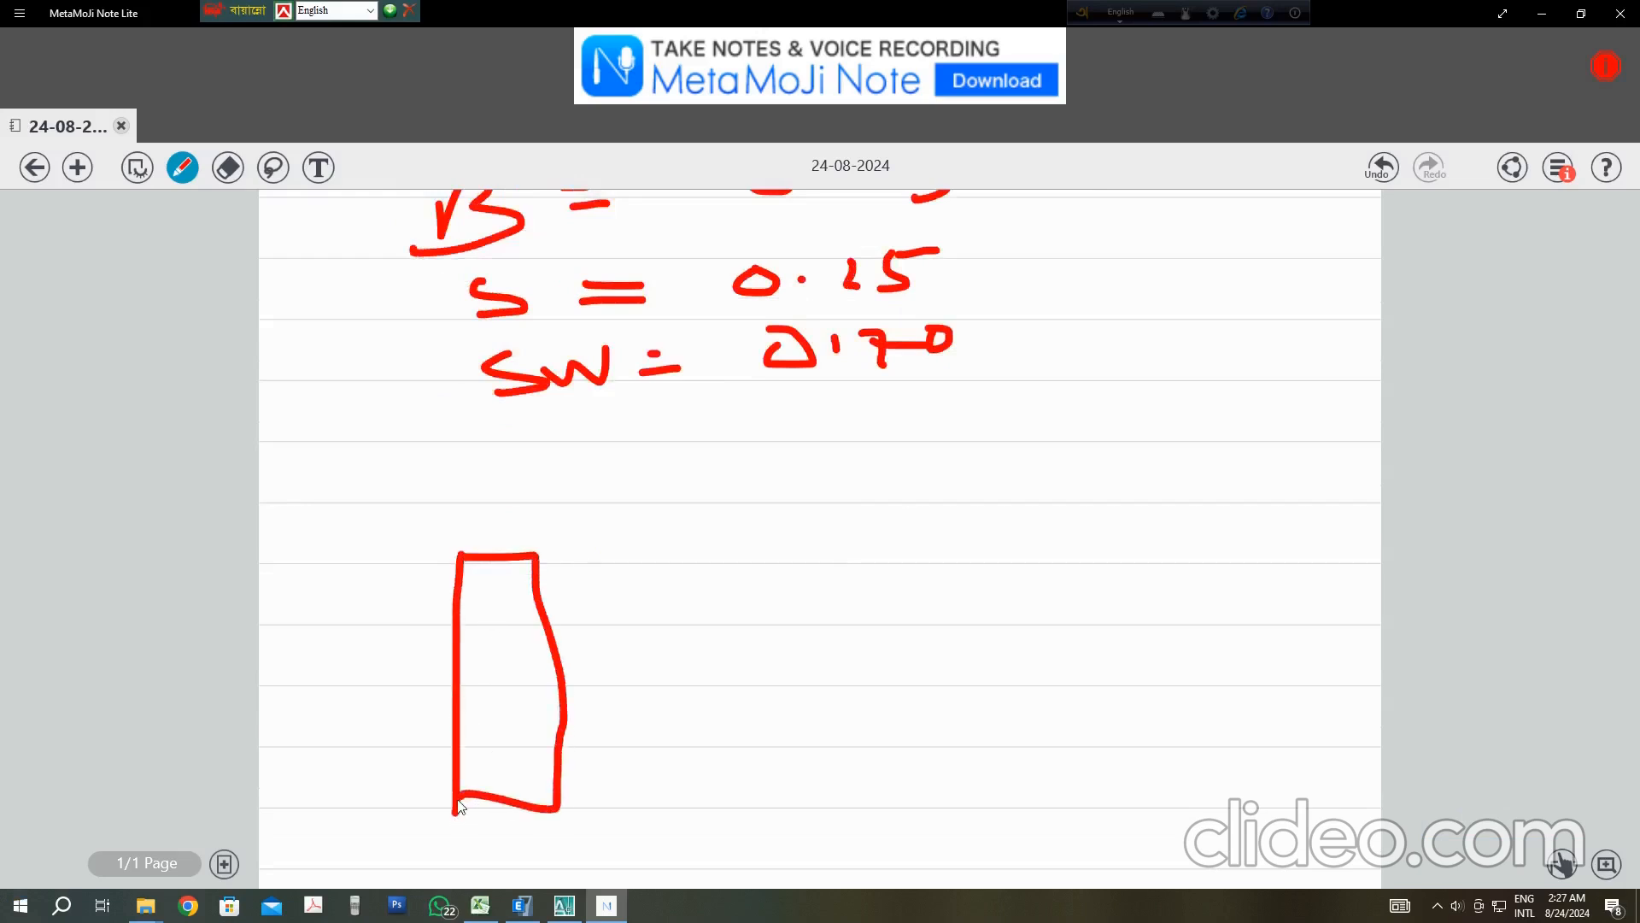
mouse_move(448, 461)
mouse_down()
mouse_move(456, 559)
mouse_move(540, 555)
mouse_move(541, 513)
mouse_move(547, 557)
mouse_up()
Step: Draw a long slab strip extending right from the beam block and hatch it with diagonal strokes
drag(543, 467, 1080, 437)
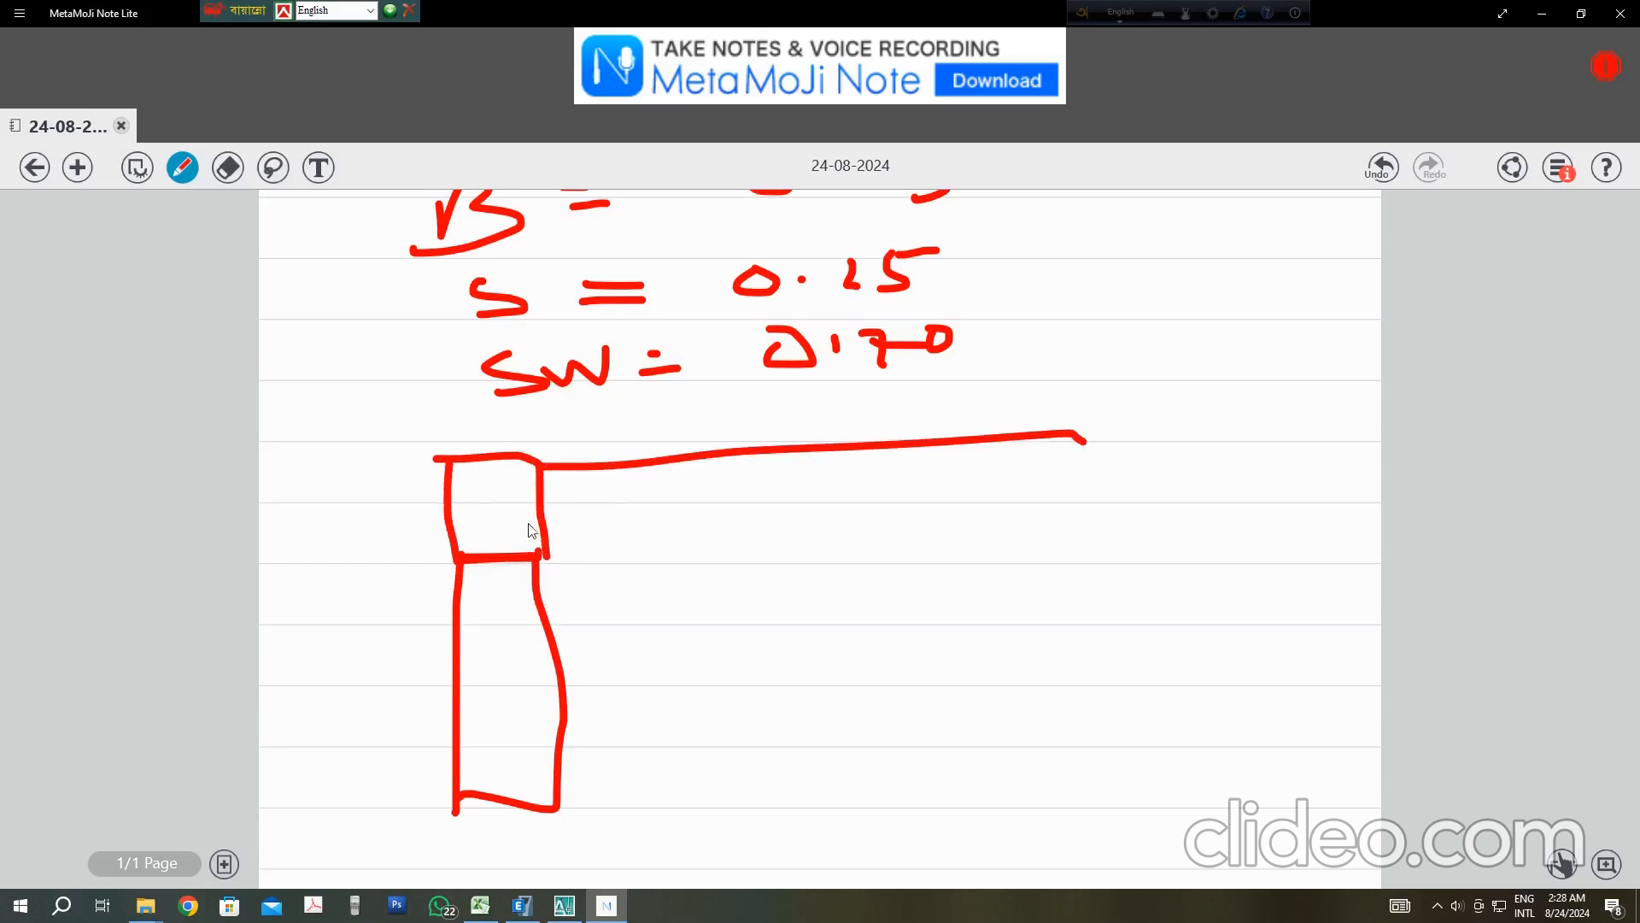
drag(542, 495, 1177, 502)
mouse_move(1124, 437)
mouse_down()
mouse_move(1153, 447)
mouse_move(1165, 487)
mouse_up()
drag(797, 475, 634, 502)
drag(884, 466, 822, 493)
drag(994, 442, 922, 481)
drag(1073, 436, 1019, 476)
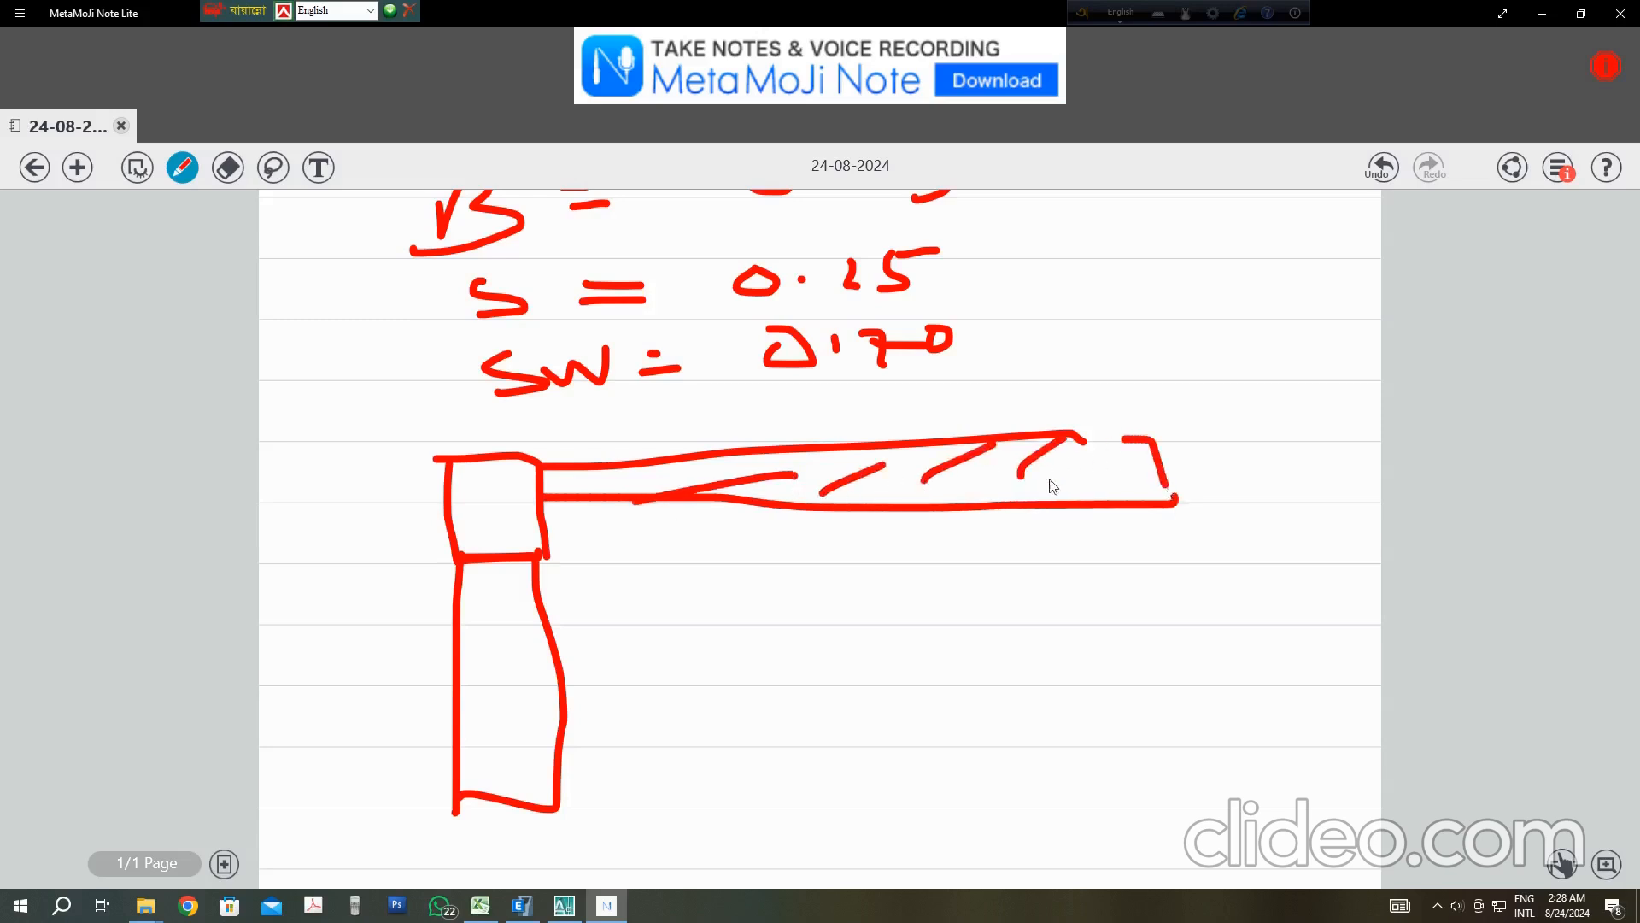
drag(1127, 443, 1088, 484)
Step: Draw load arrows above the slab and trace the load path from the slab through the beam into the column
mouse_move(764, 372)
mouse_down()
mouse_move(767, 423)
mouse_move(784, 409)
mouse_up()
mouse_move(884, 362)
mouse_down()
mouse_move(885, 400)
mouse_move(918, 408)
mouse_move(945, 389)
mouse_up()
click(942, 391)
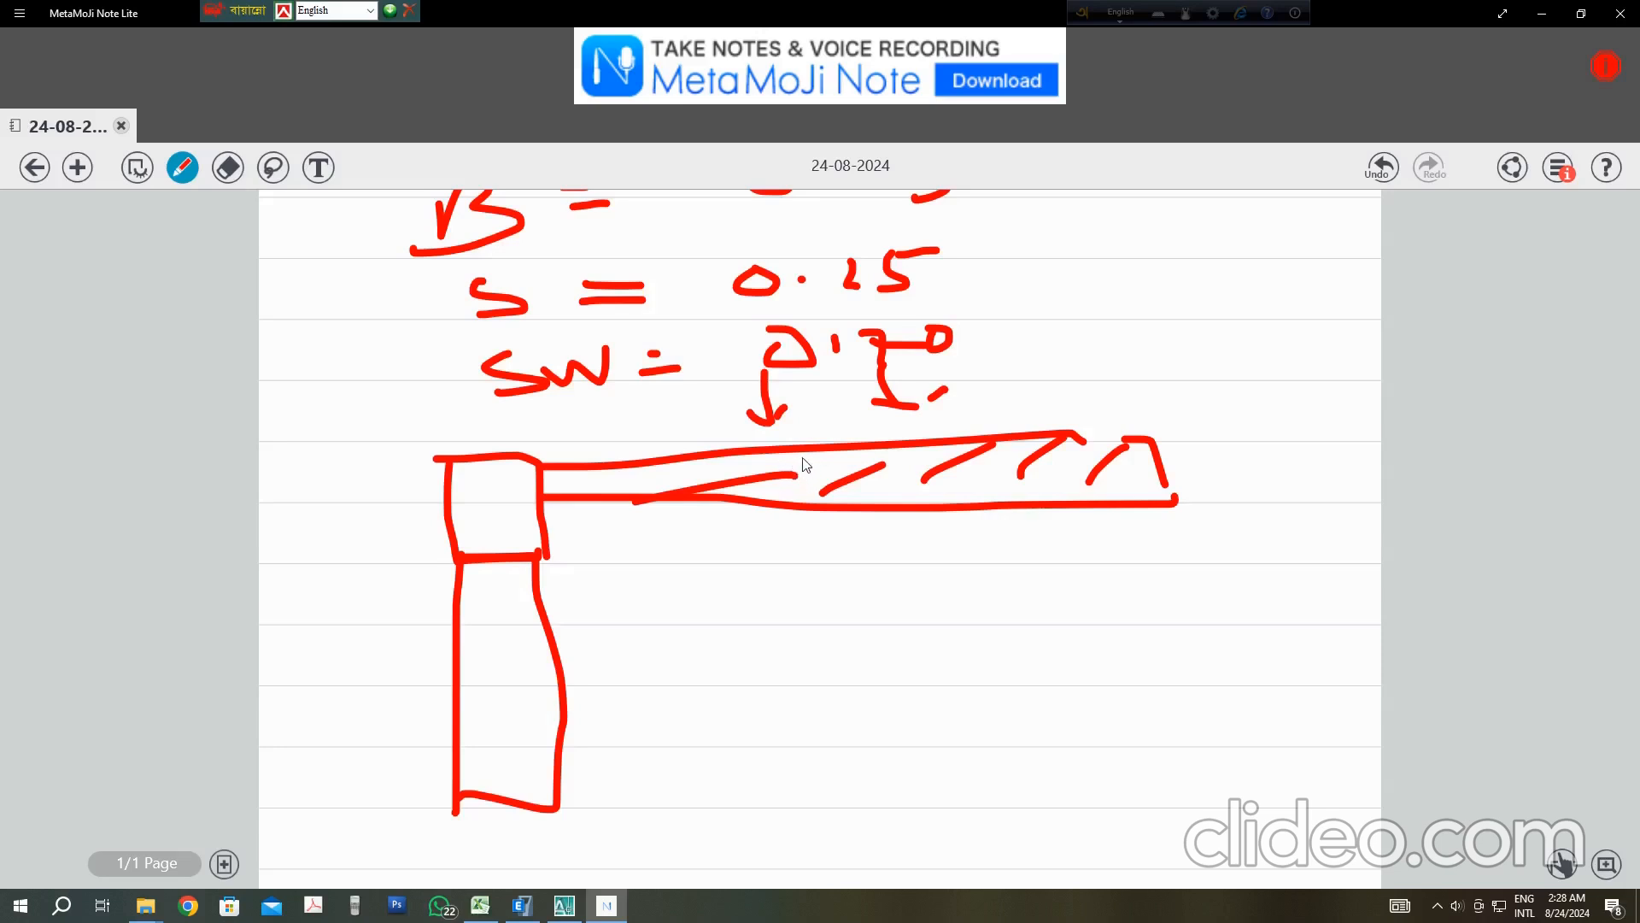
drag(743, 466, 488, 514)
drag(492, 523, 512, 622)
drag(480, 602, 531, 594)
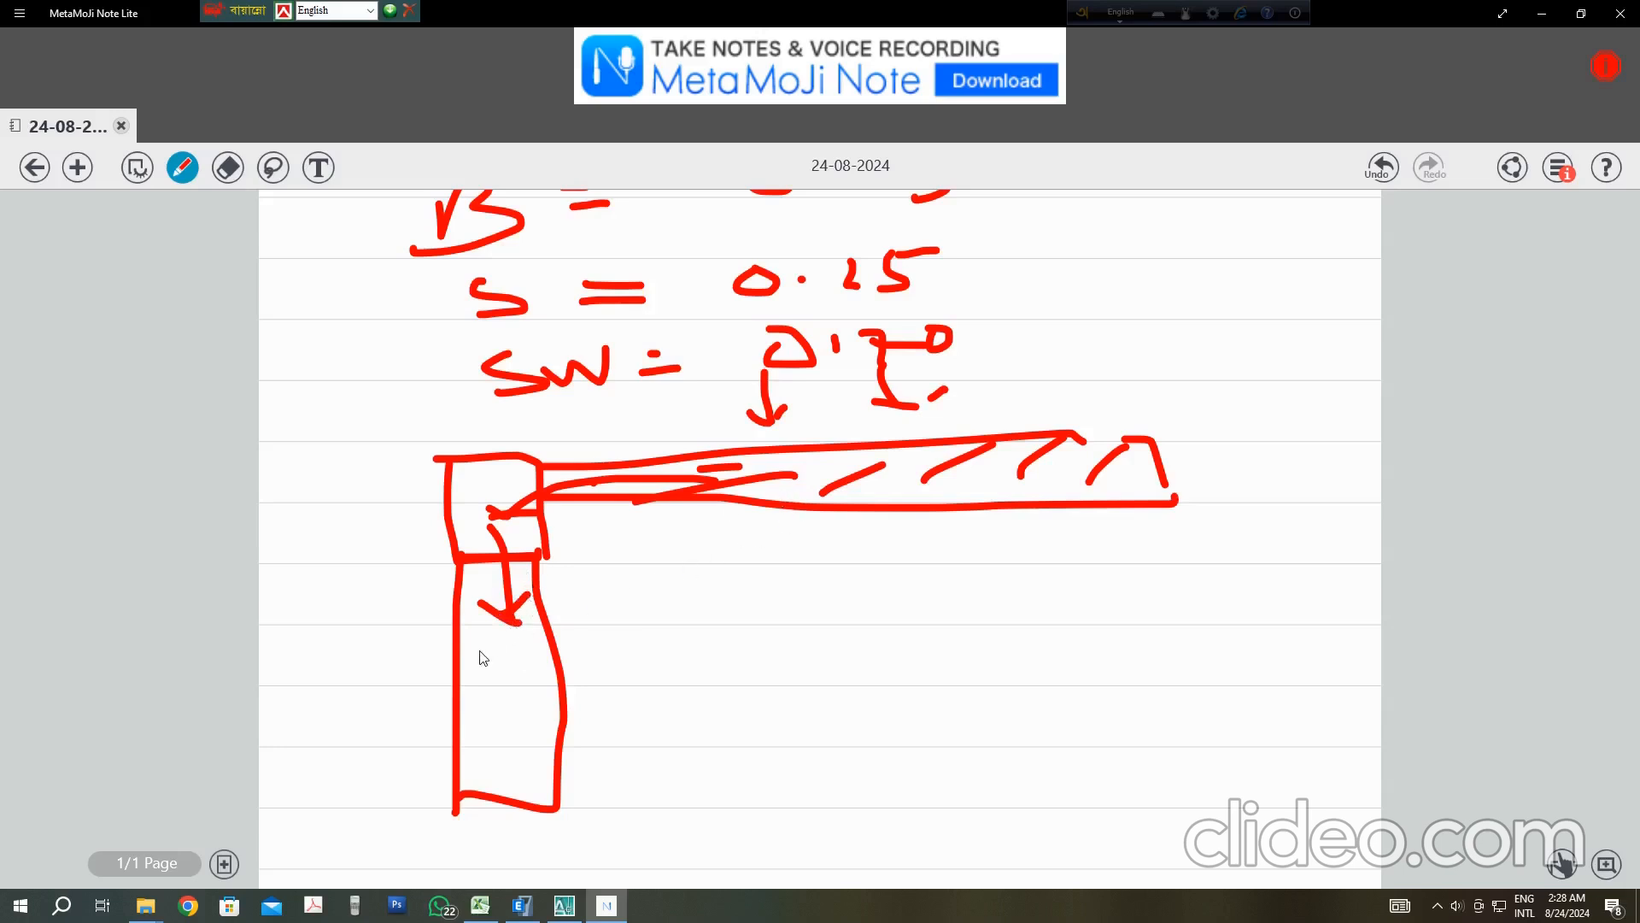
Step: Label the sketched column with an arrow and 0.70, and the beam block with 0.35
mouse_move(504, 668)
mouse_down()
mouse_move(628, 645)
mouse_move(578, 680)
mouse_move(597, 681)
mouse_up()
mouse_move(684, 639)
mouse_down()
mouse_move(674, 674)
mouse_move(683, 640)
mouse_move(735, 645)
mouse_move(791, 686)
mouse_up()
drag(777, 653, 815, 651)
mouse_move(837, 631)
mouse_down()
mouse_move(829, 653)
mouse_move(845, 634)
mouse_up()
mouse_move(487, 515)
mouse_down()
mouse_move(366, 504)
mouse_move(294, 471)
mouse_move(376, 497)
mouse_up()
drag(383, 445, 416, 475)
drag(365, 403, 437, 387)
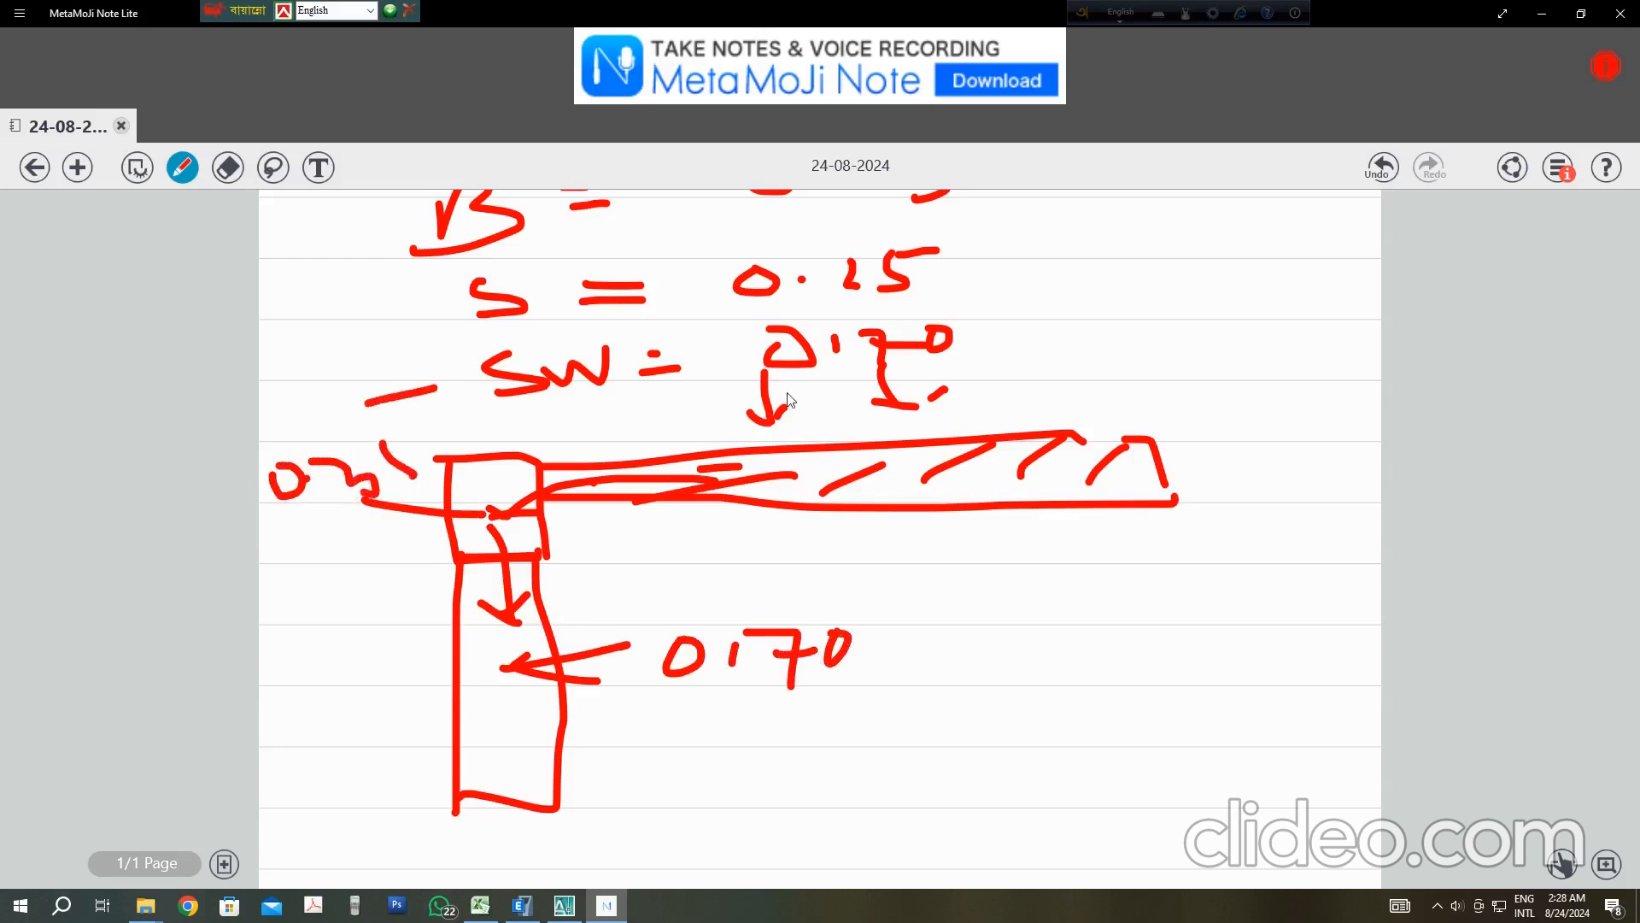
Step: Label the sketched slab with an arrow and 0.25
drag(970, 465, 1024, 369)
drag(959, 424, 980, 442)
drag(1085, 340, 1078, 343)
click(1151, 362)
drag(1177, 308, 1230, 352)
drag(1215, 298, 1236, 357)
drag(1209, 275, 1236, 275)
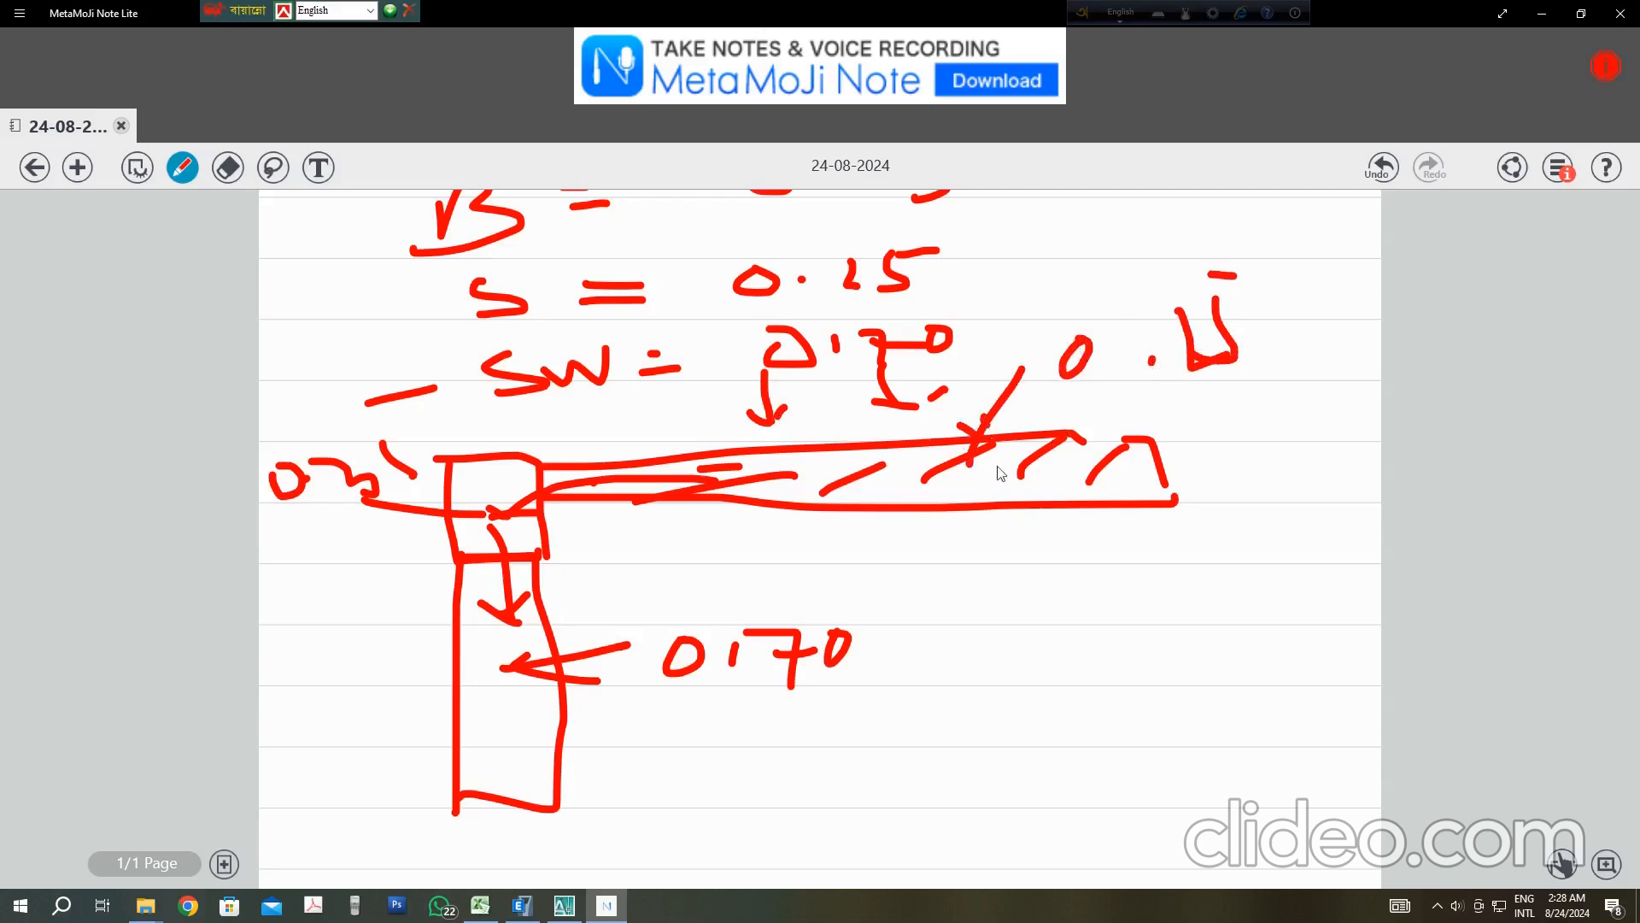
Step: Link the Colmn and SW lines of the modifier list with a curved double-headed arrow and add a stroke beside SW
scroll(731, 534, up, 3)
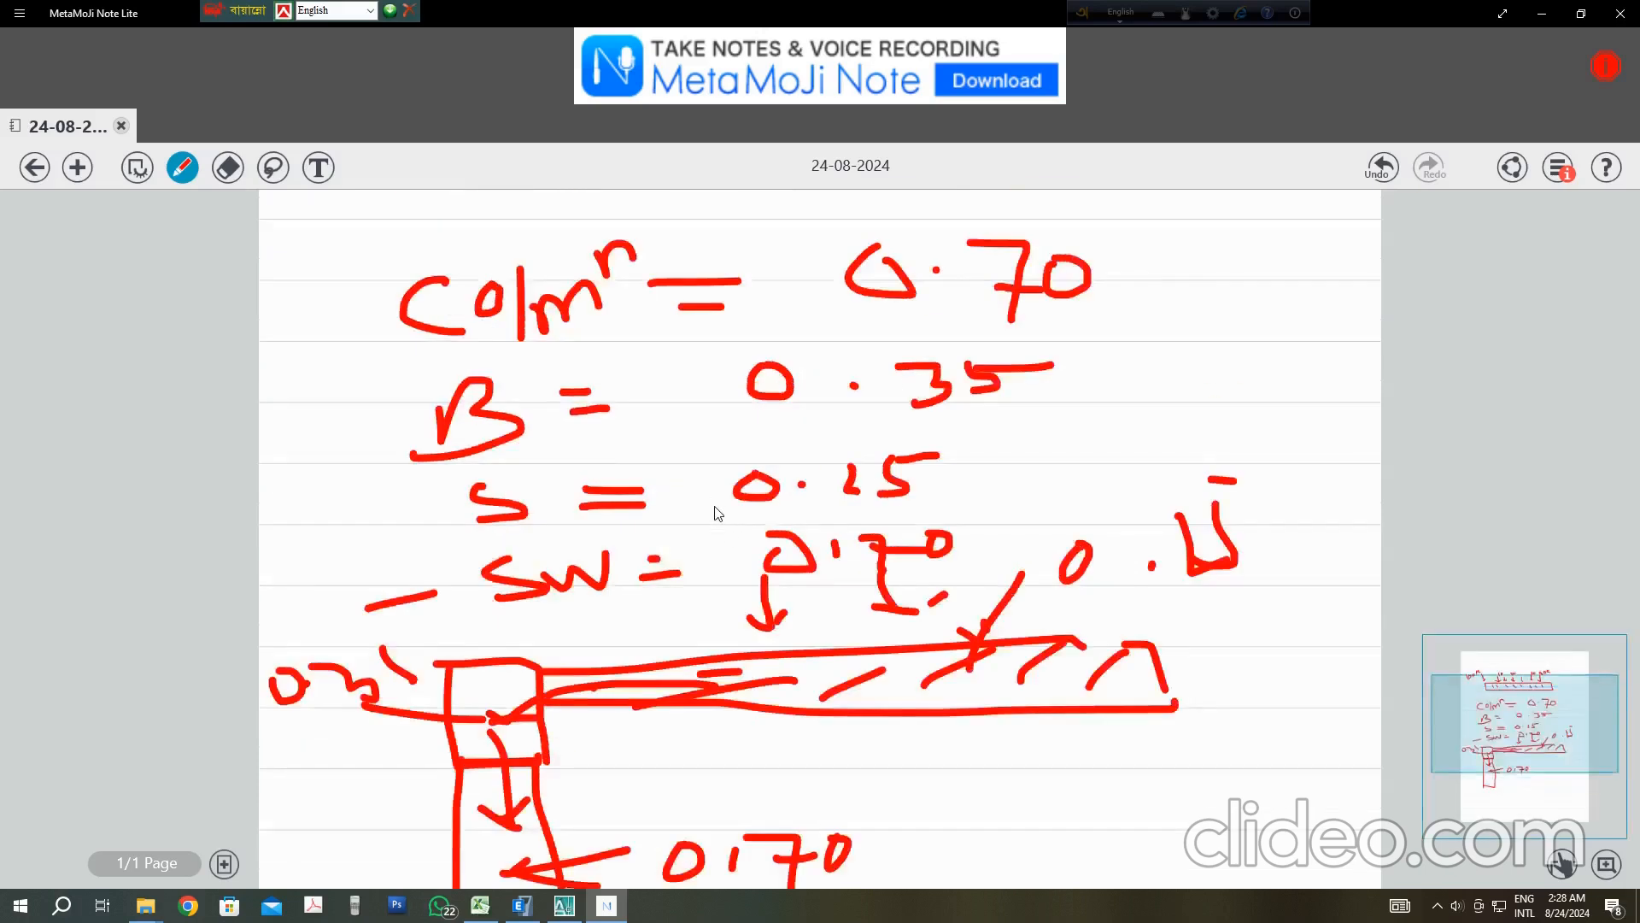
drag(880, 248, 897, 275)
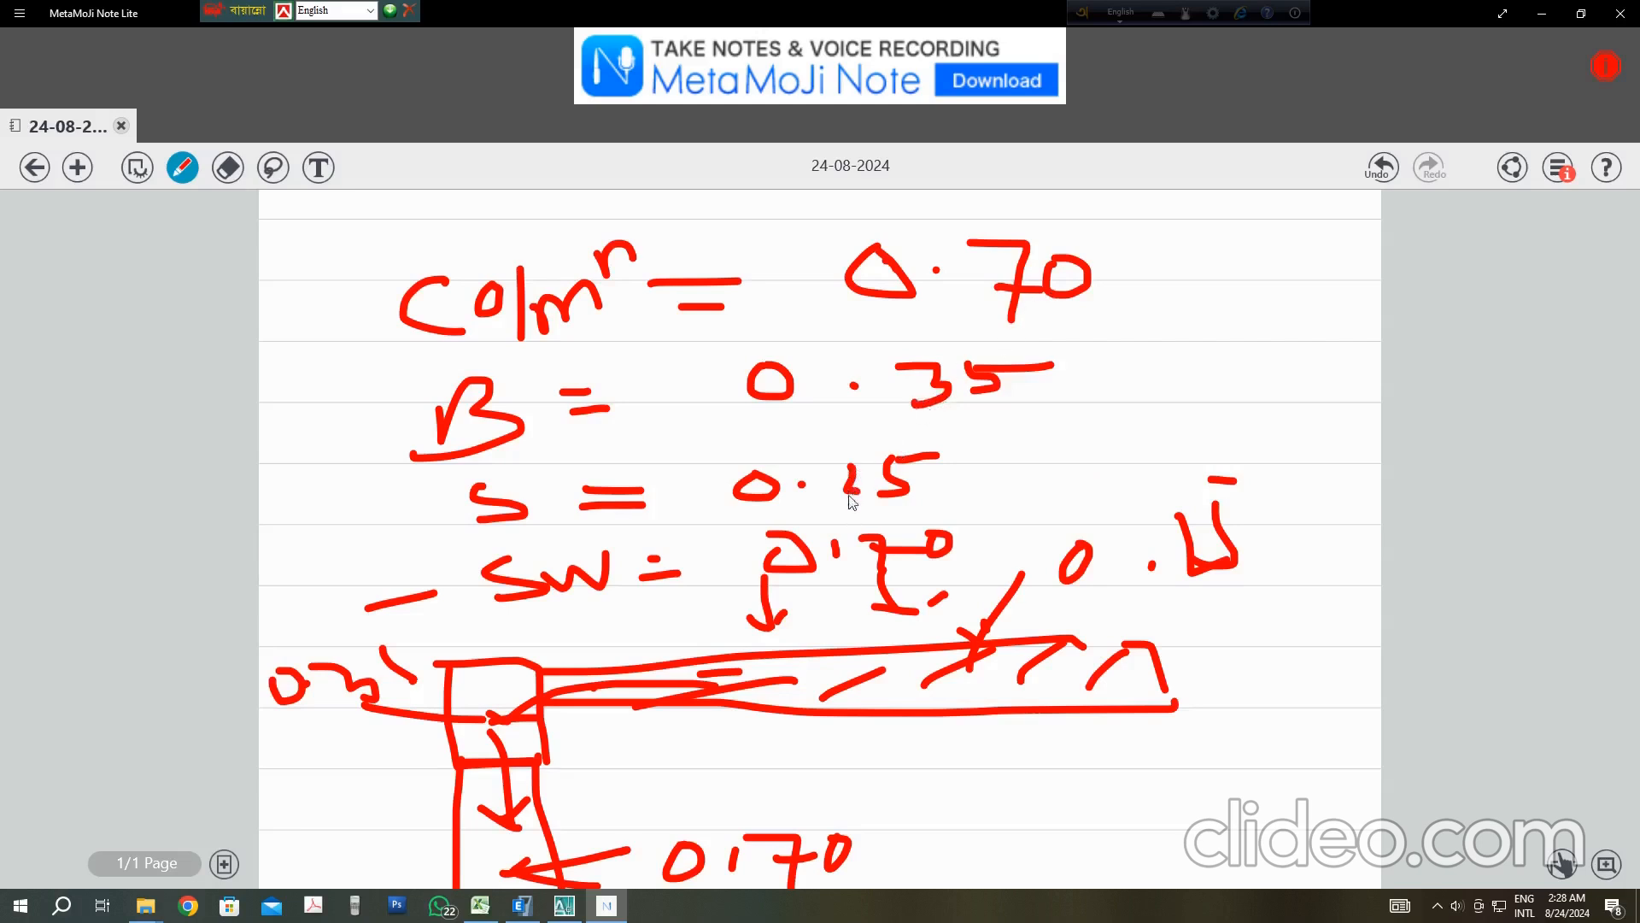
scroll(850, 512, down, 1)
scroll(608, 340, up, 1)
mouse_move(368, 295)
mouse_down()
mouse_move(279, 374)
mouse_move(423, 559)
mouse_up()
mouse_move(339, 248)
mouse_down()
mouse_move(369, 286)
mouse_move(352, 321)
mouse_up()
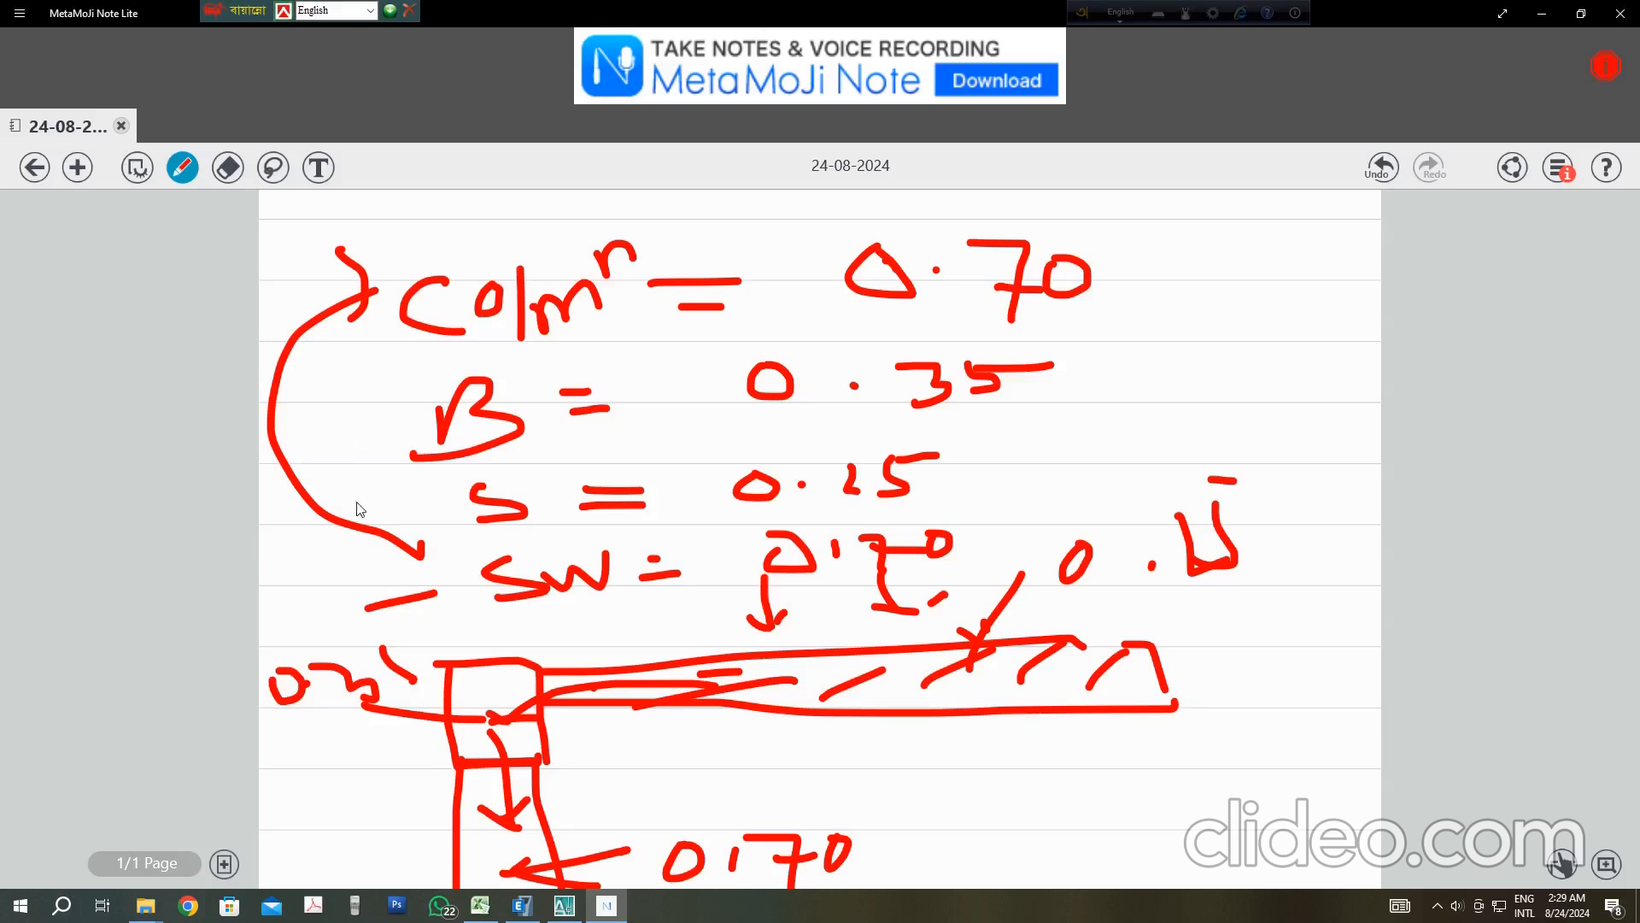
drag(367, 596, 419, 583)
scroll(644, 497, down, 3)
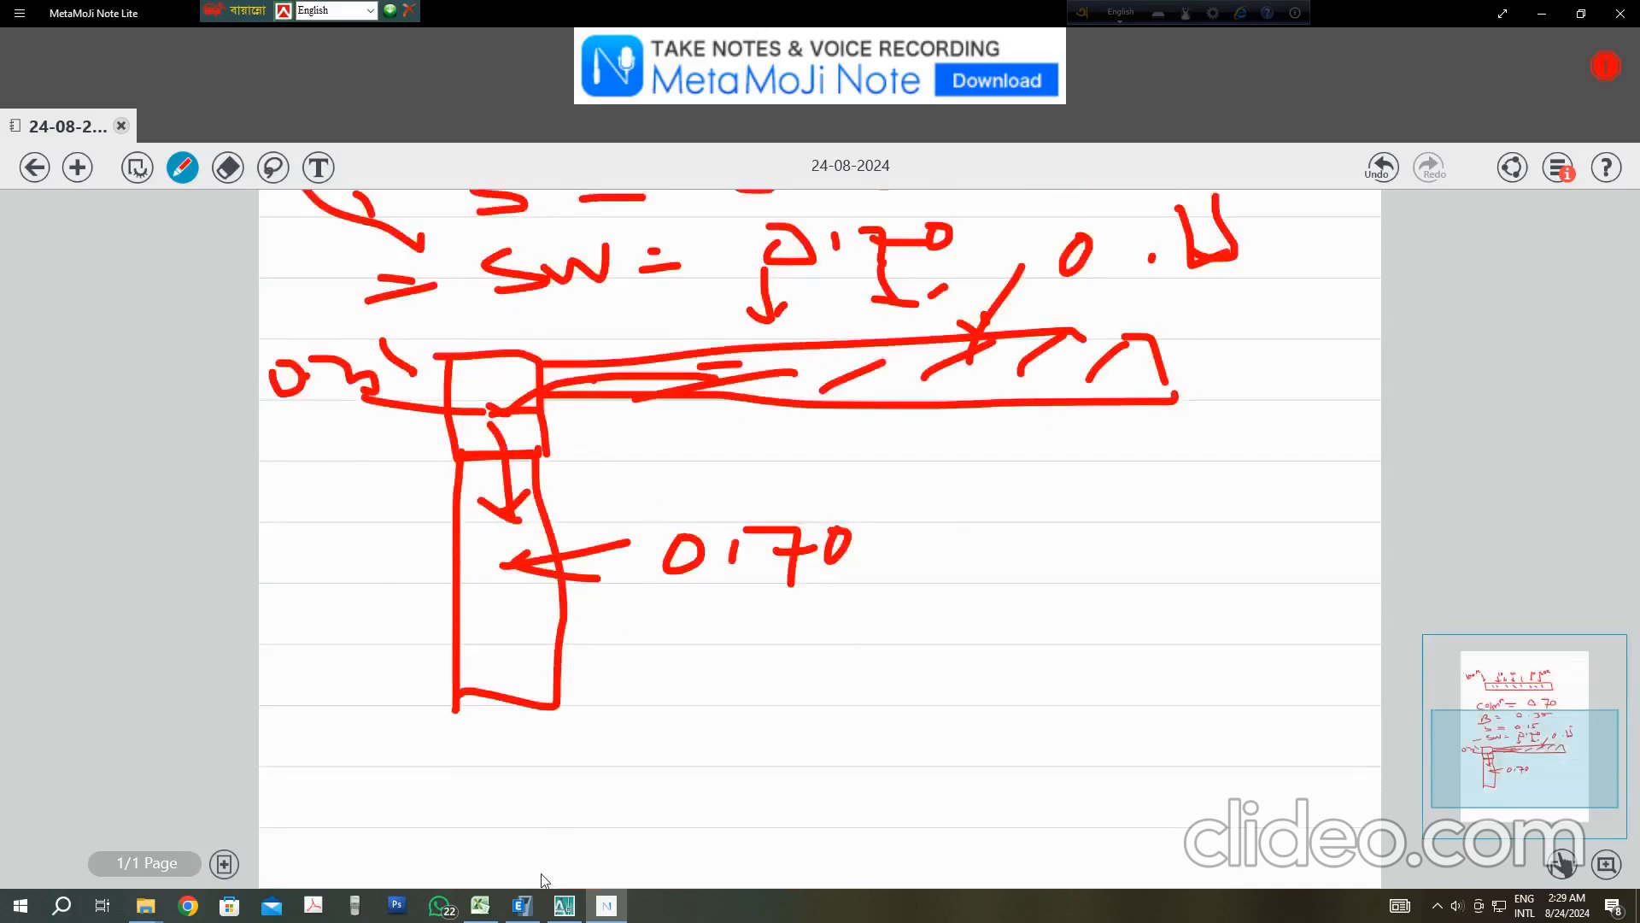
Step: Return to ETABS and set the C12x24 column's moment of inertia modifiers about the 2 and 3 axes to 0.7
click(528, 907)
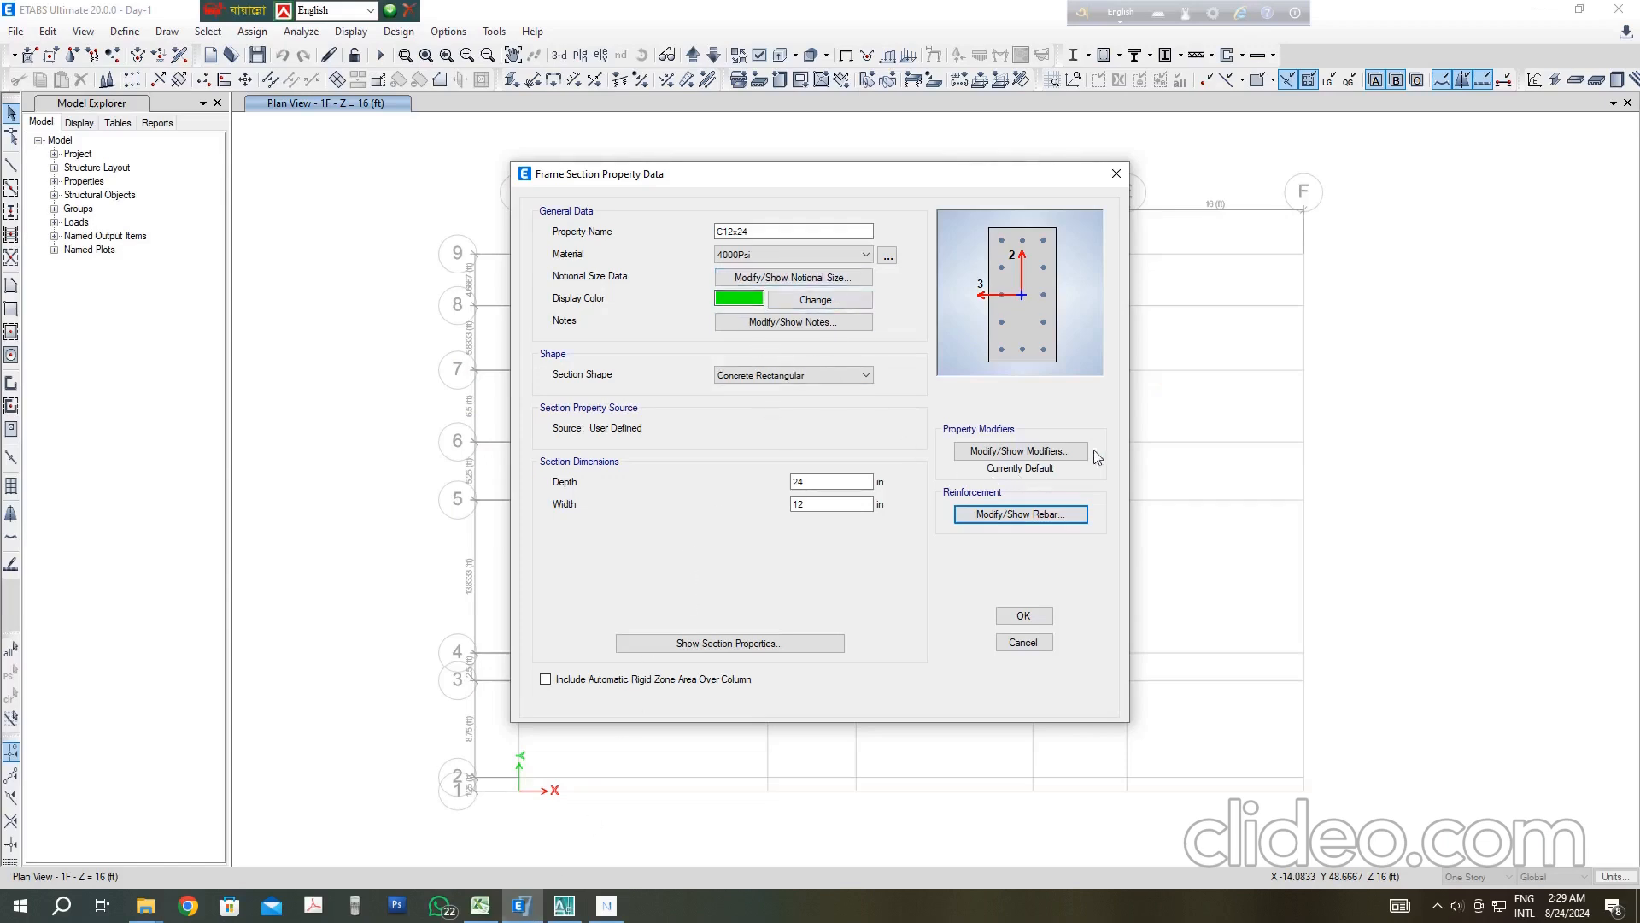
click(1004, 453)
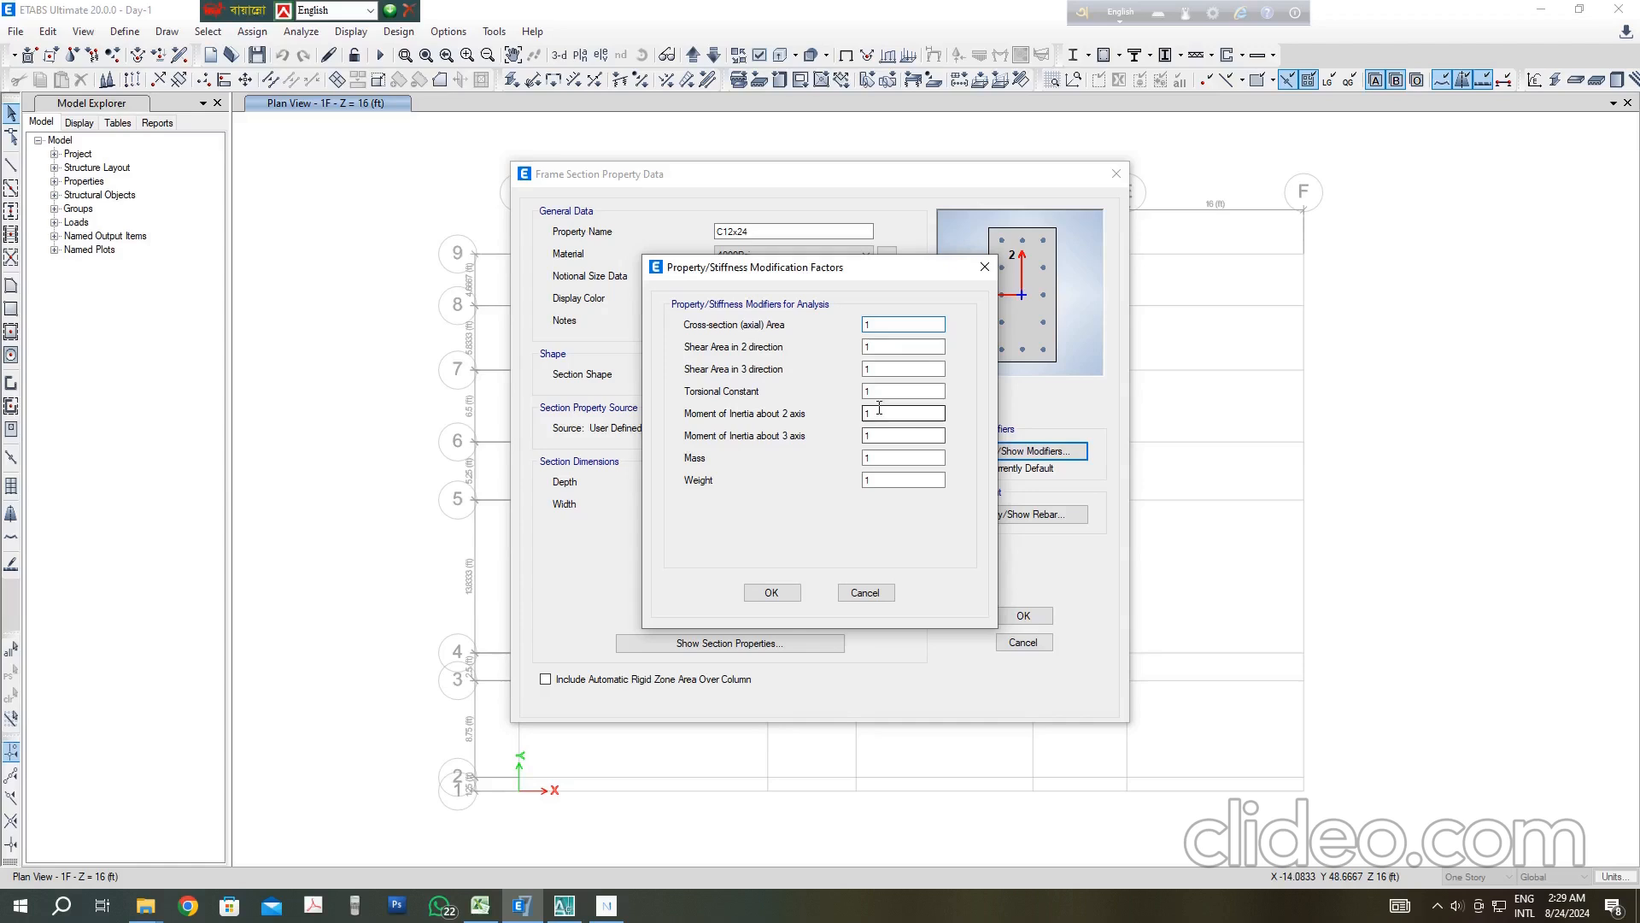
drag(881, 414, 865, 406)
drag(909, 434, 846, 440)
click(772, 592)
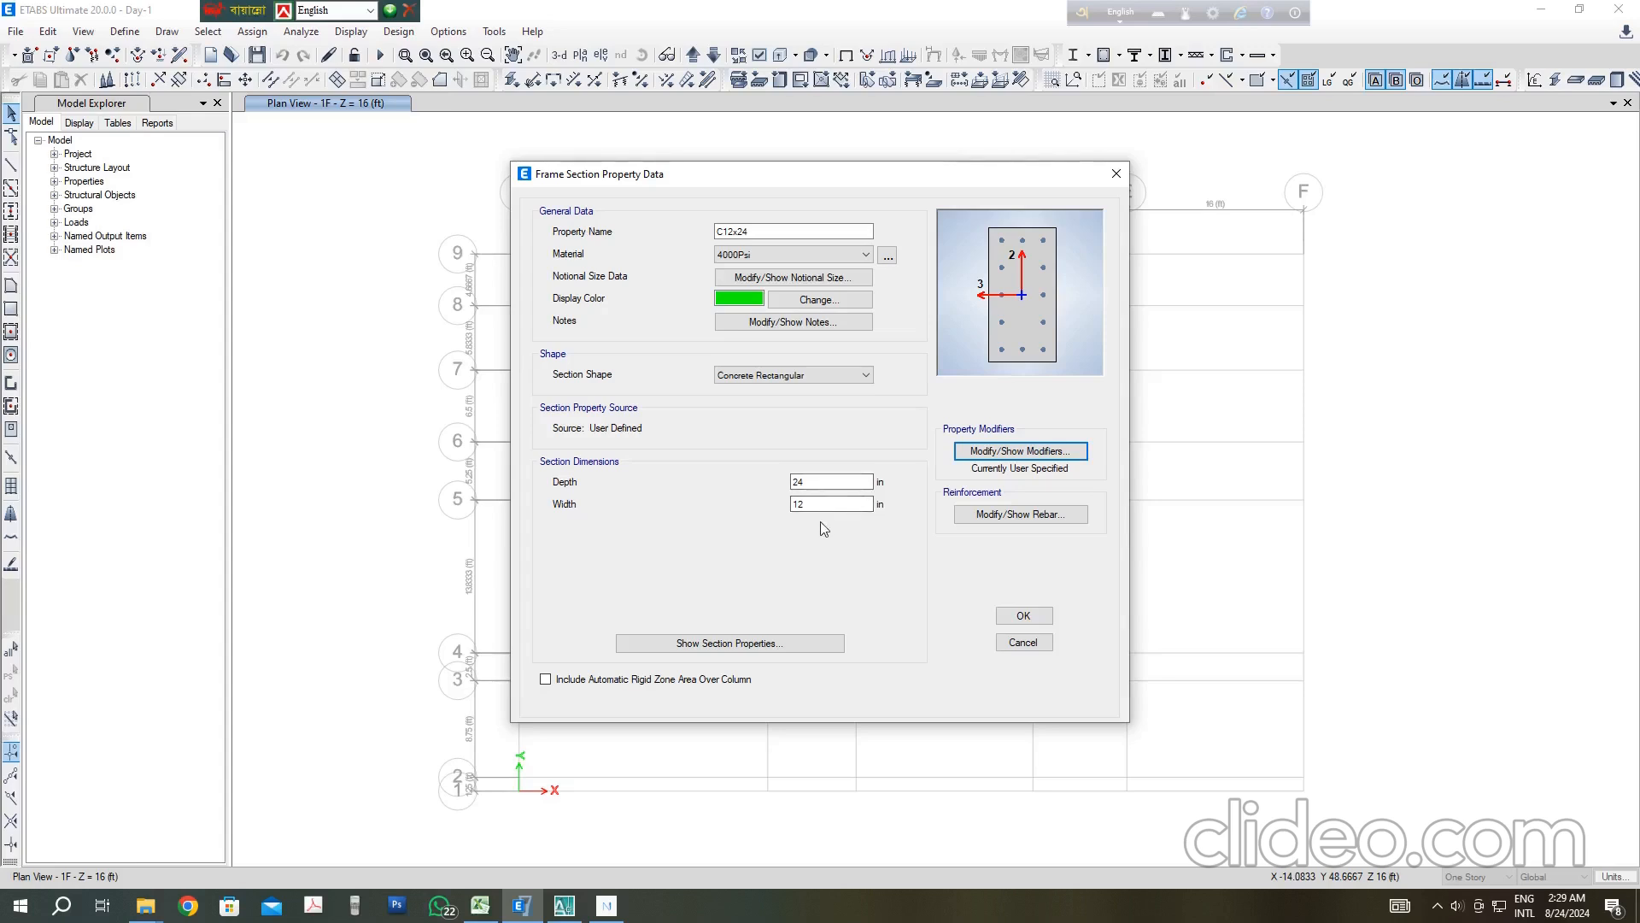
Step: Review the C12x24 column's reinforcement data and its property modifiers, accepting both dialogs
click(1008, 514)
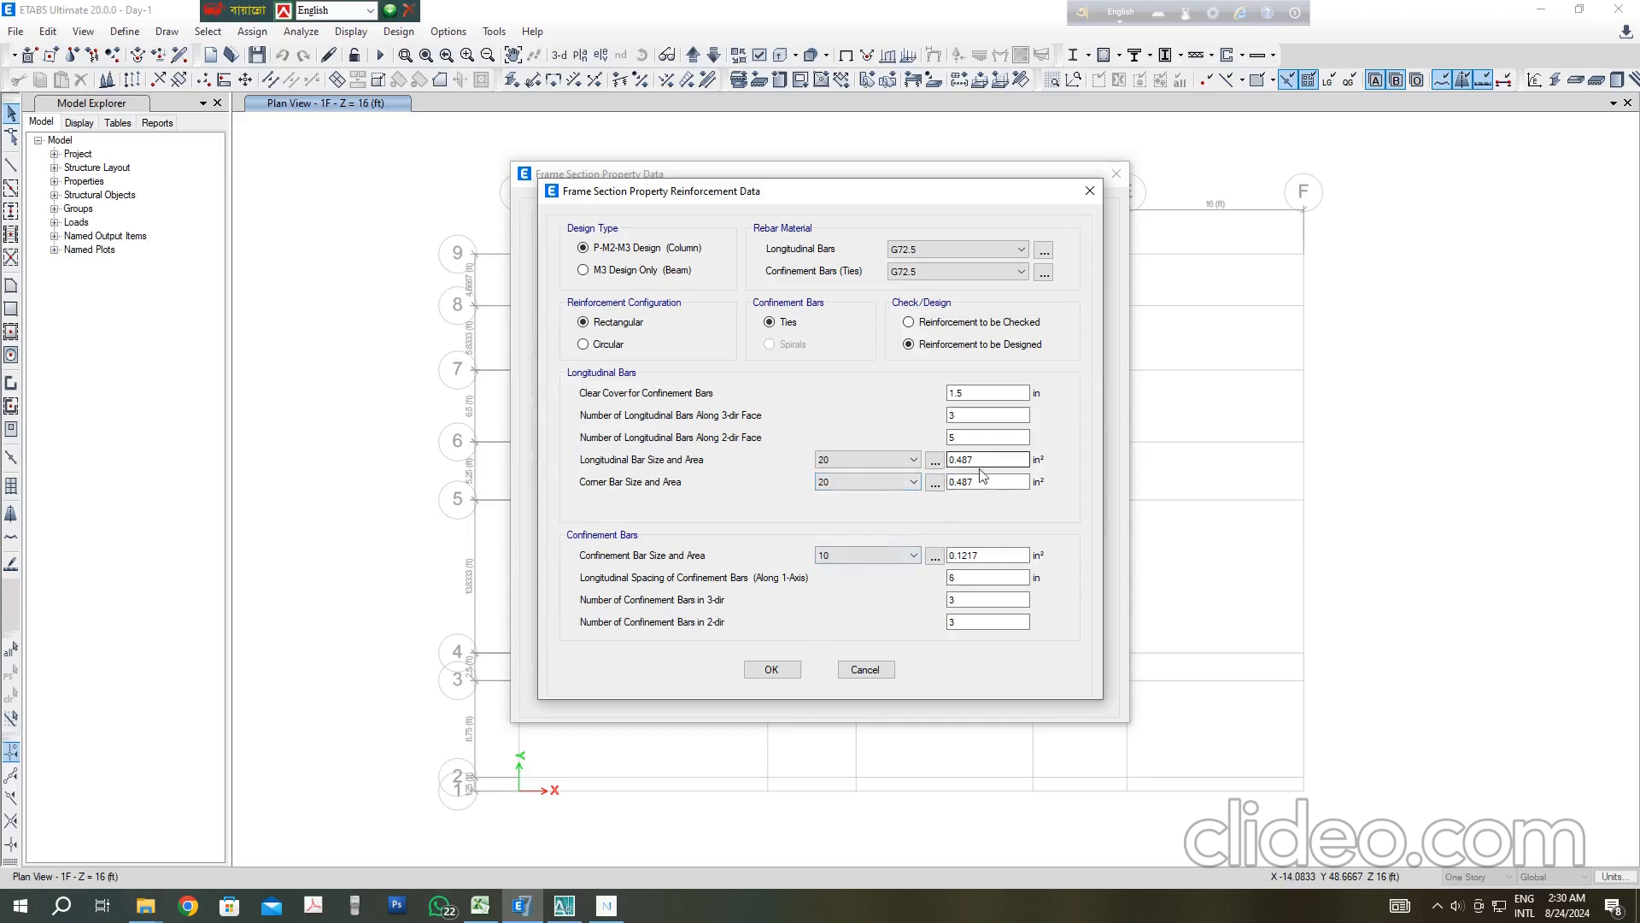
click(769, 668)
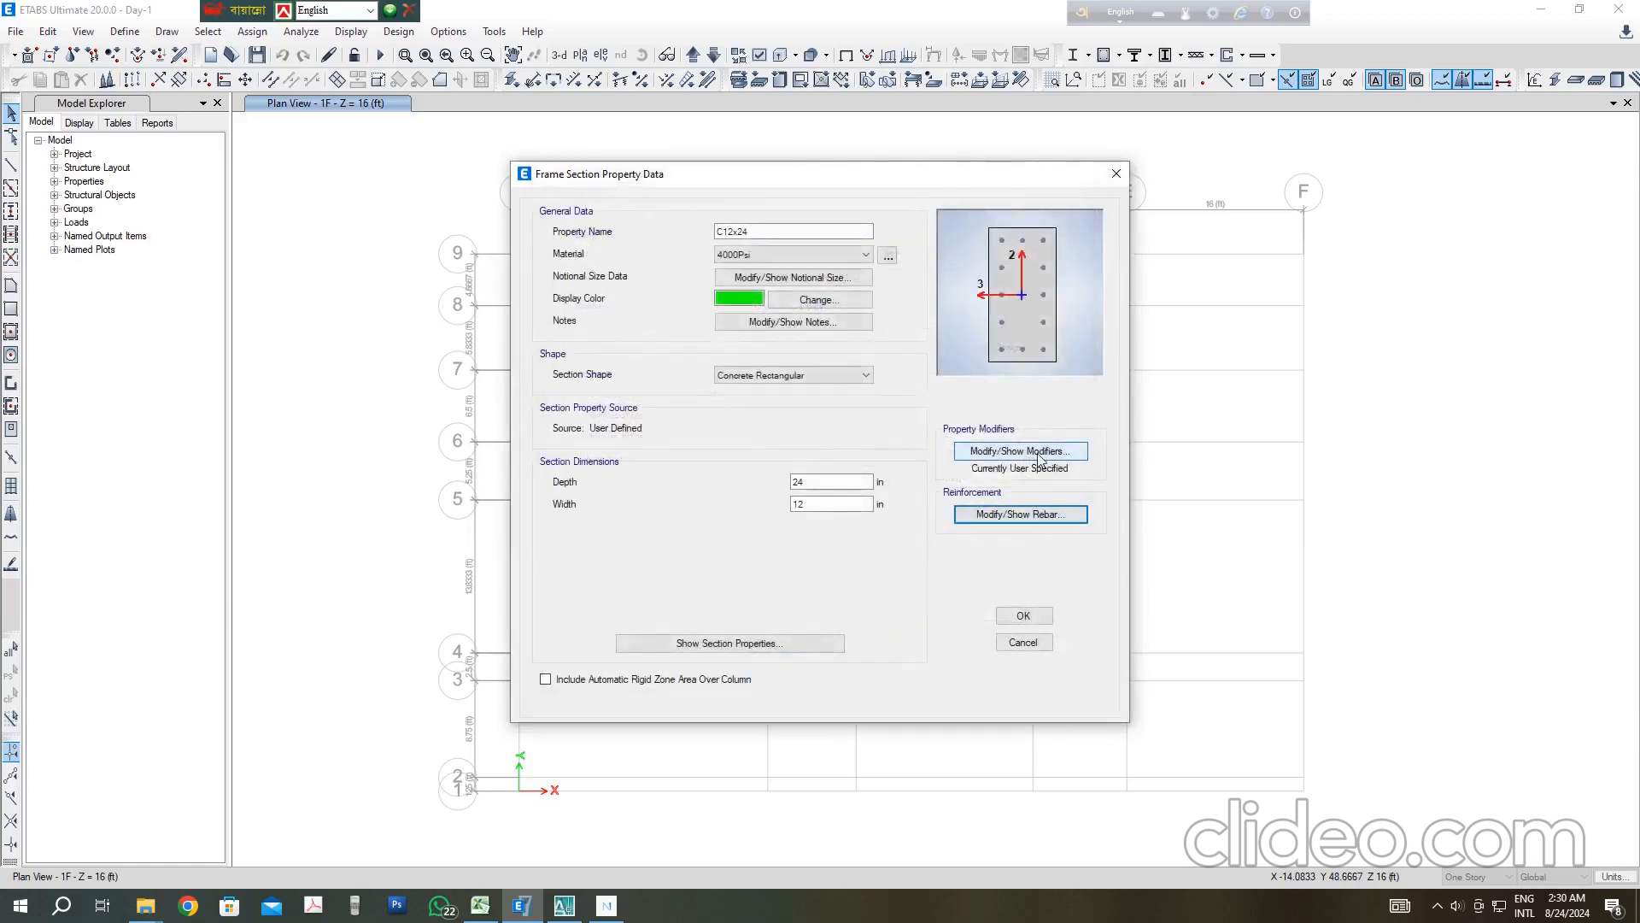
click(1038, 451)
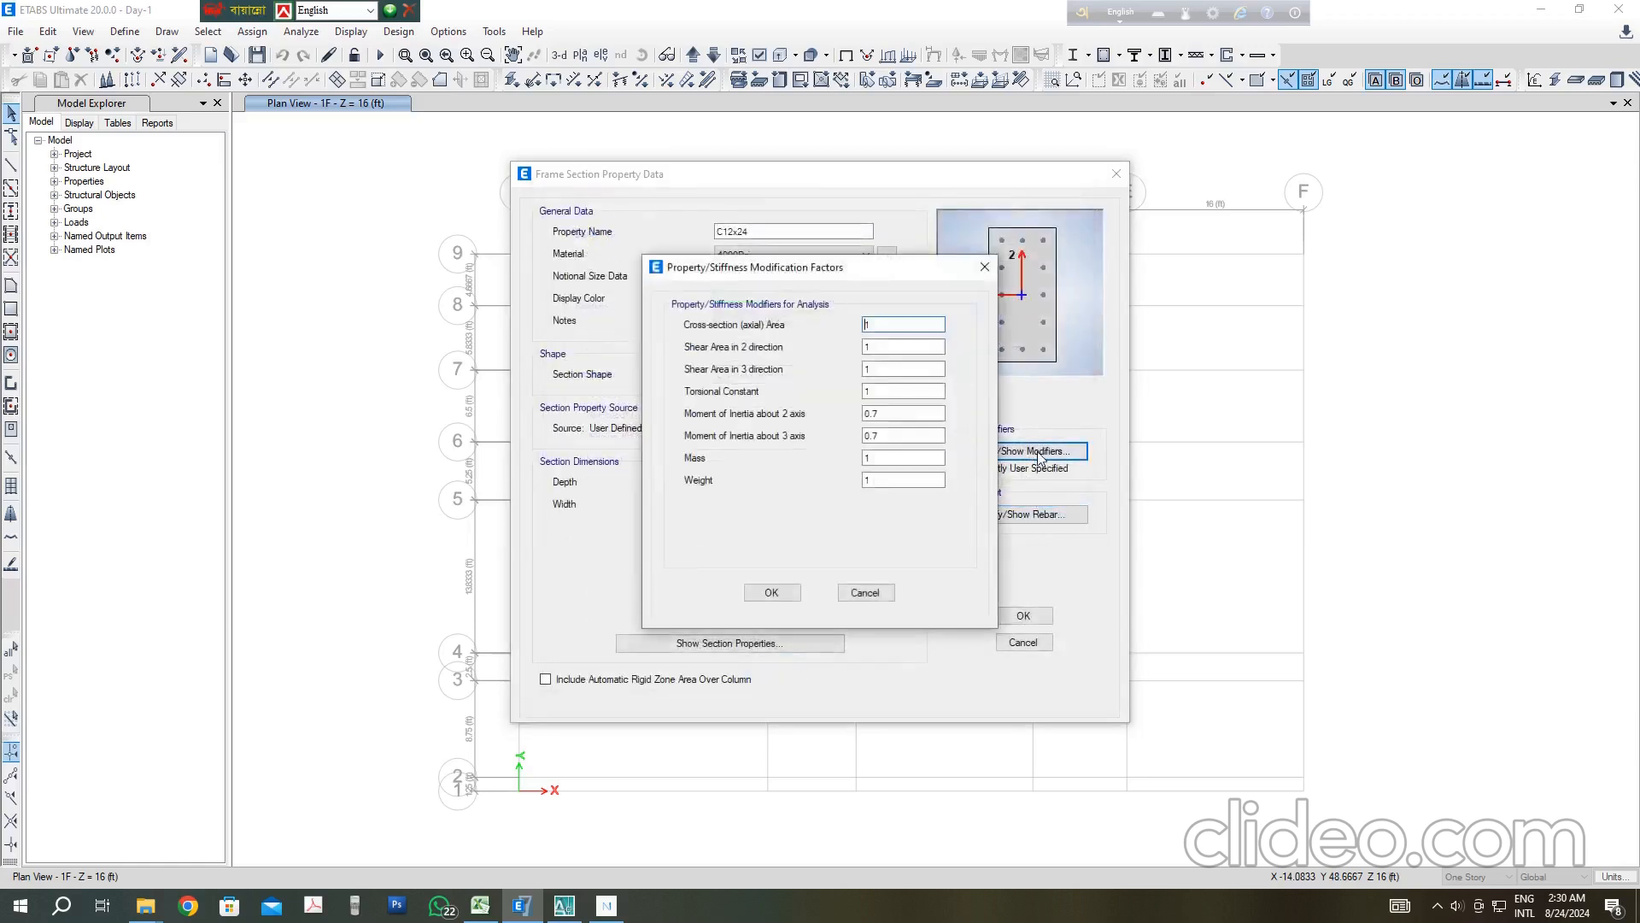
click(893, 436)
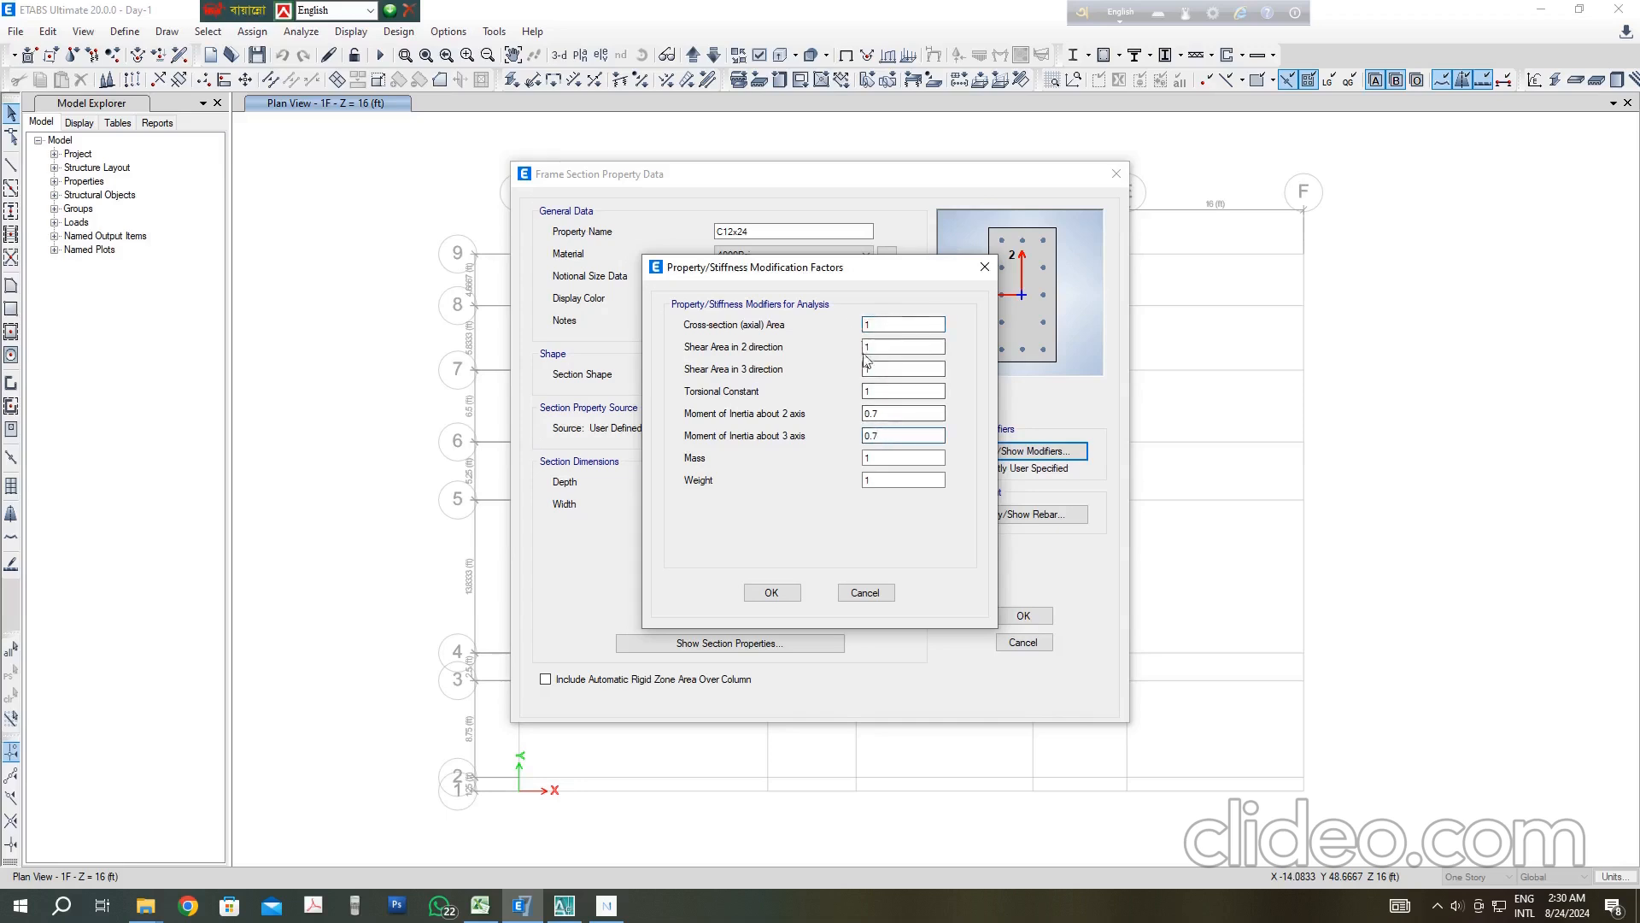
click(771, 592)
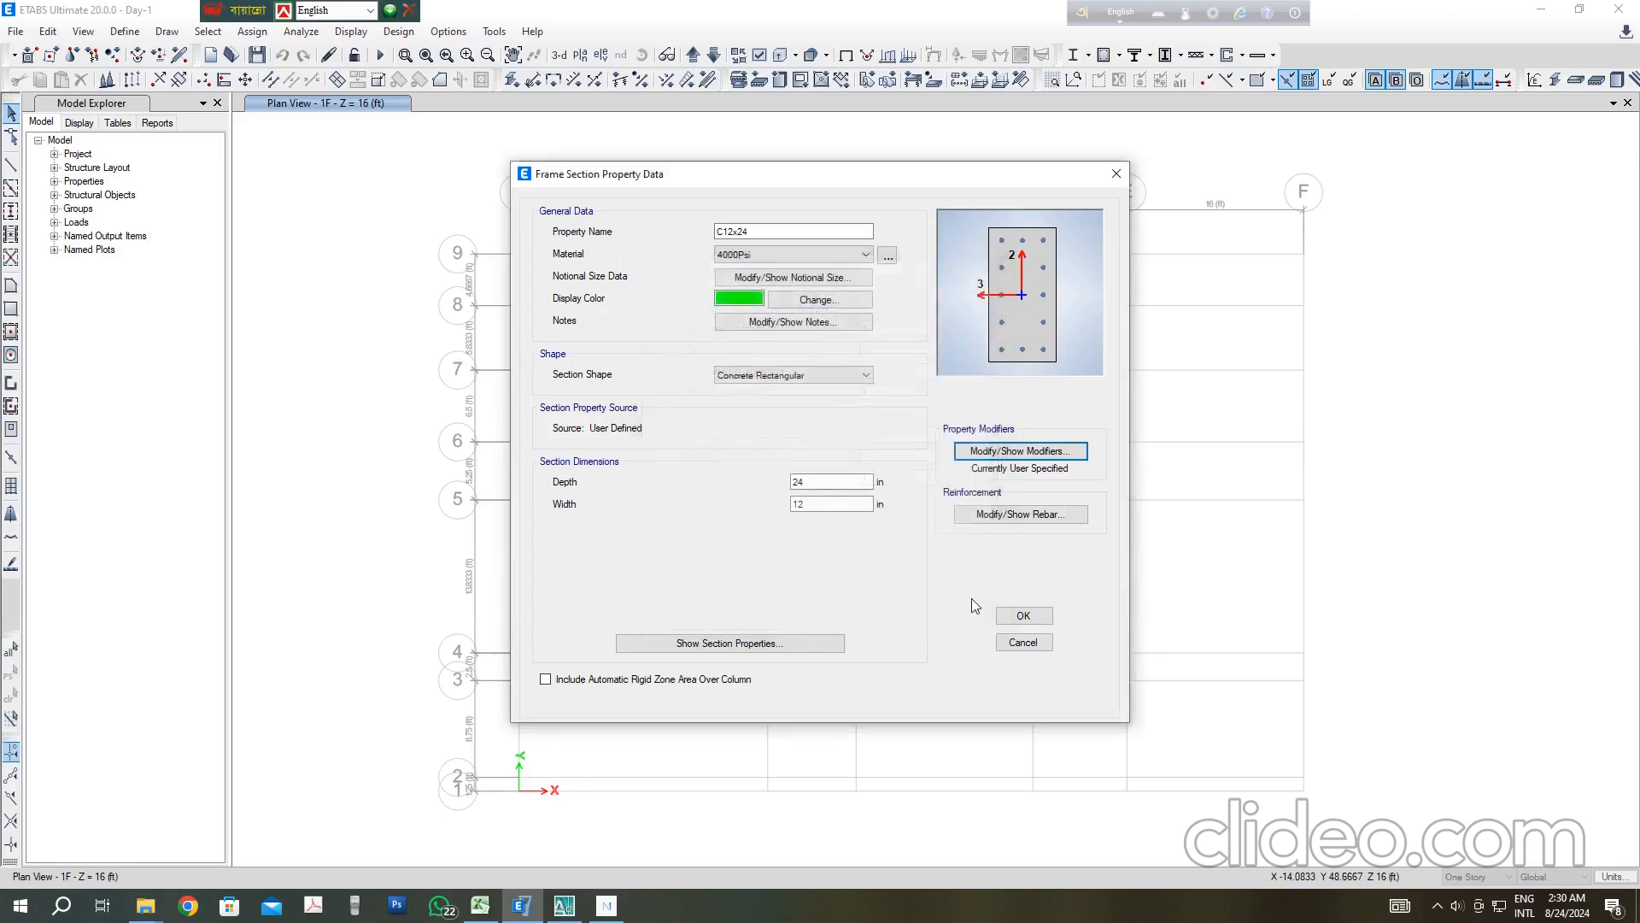
Step: Accept the C12x24 column section and add a copy of it named GB12x24 with 3500Psi material
click(1018, 619)
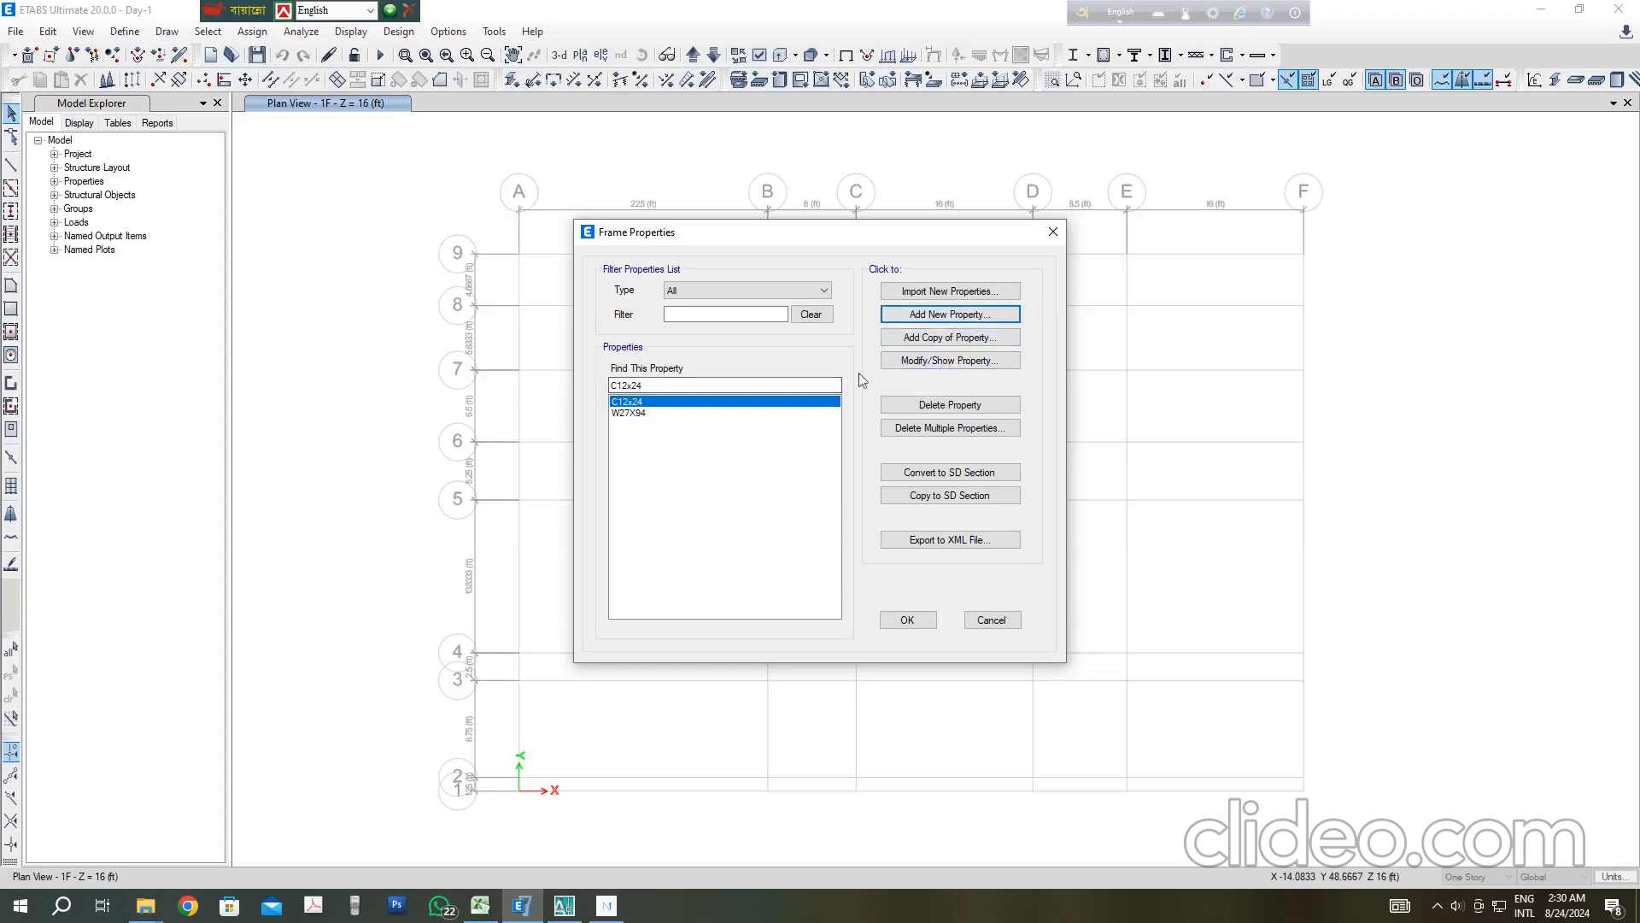
click(954, 323)
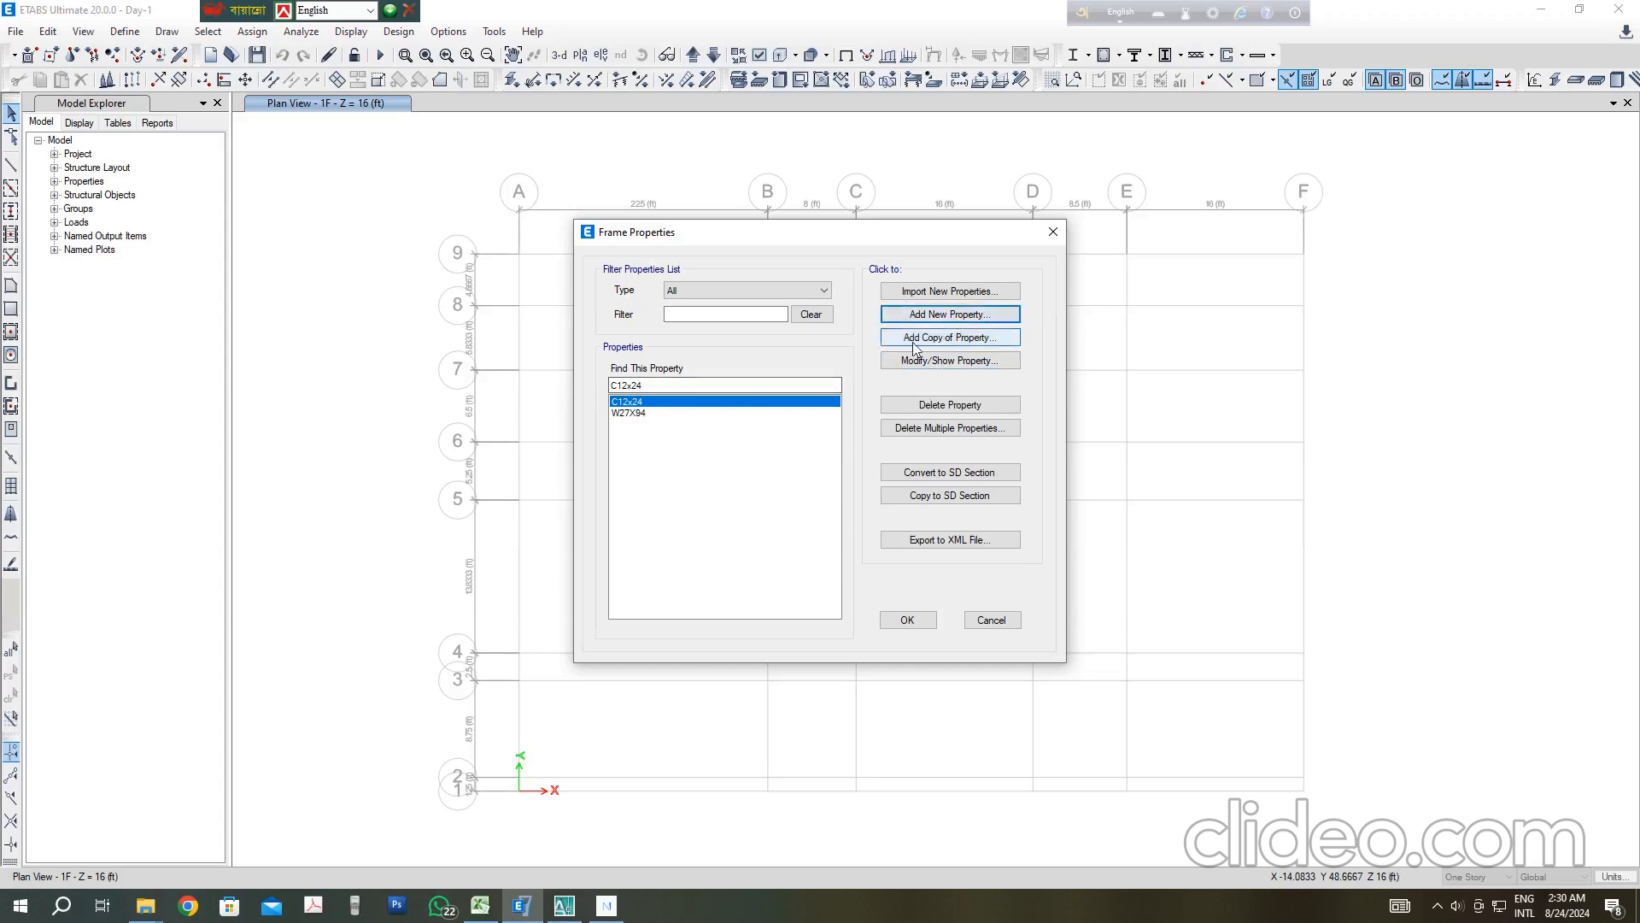
click(931, 342)
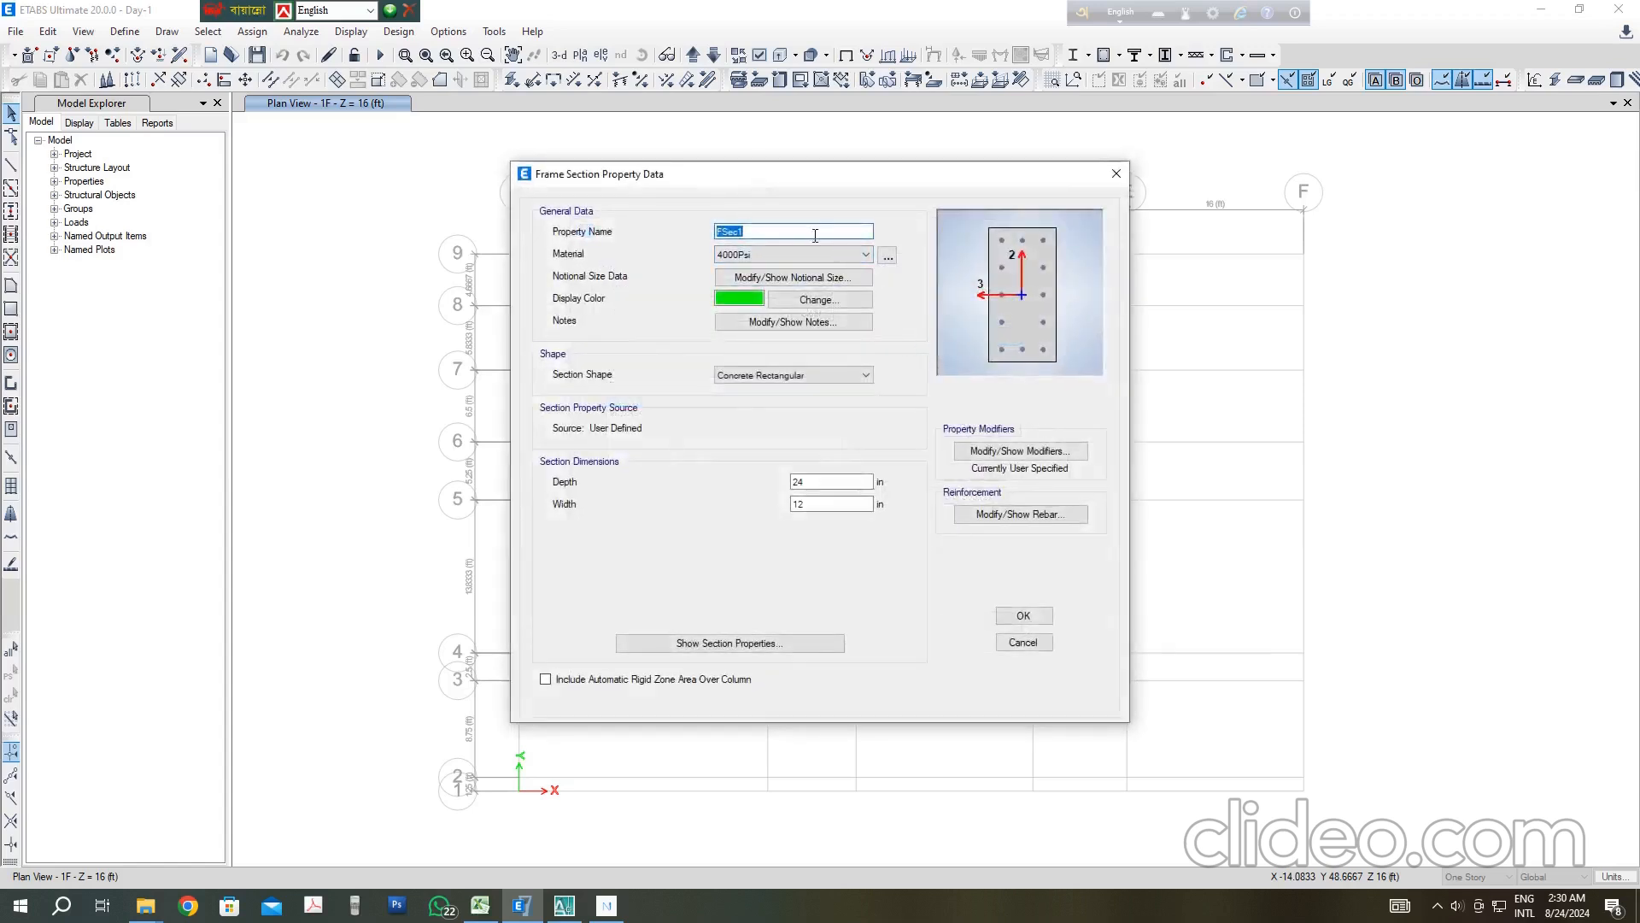
text(GB12x24)
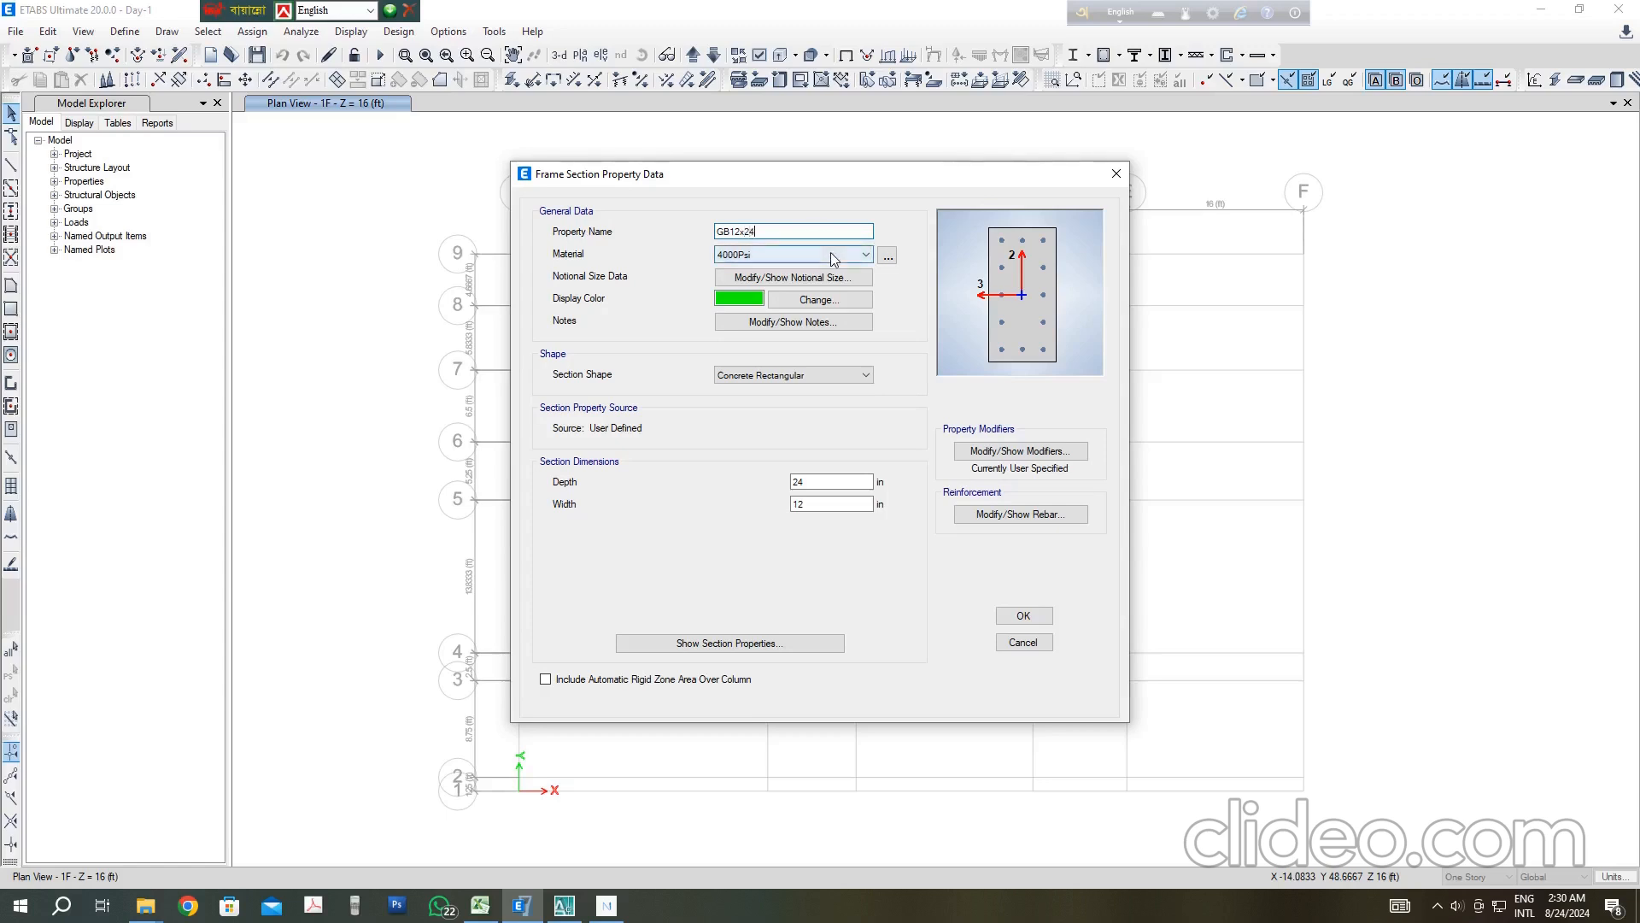
click(830, 253)
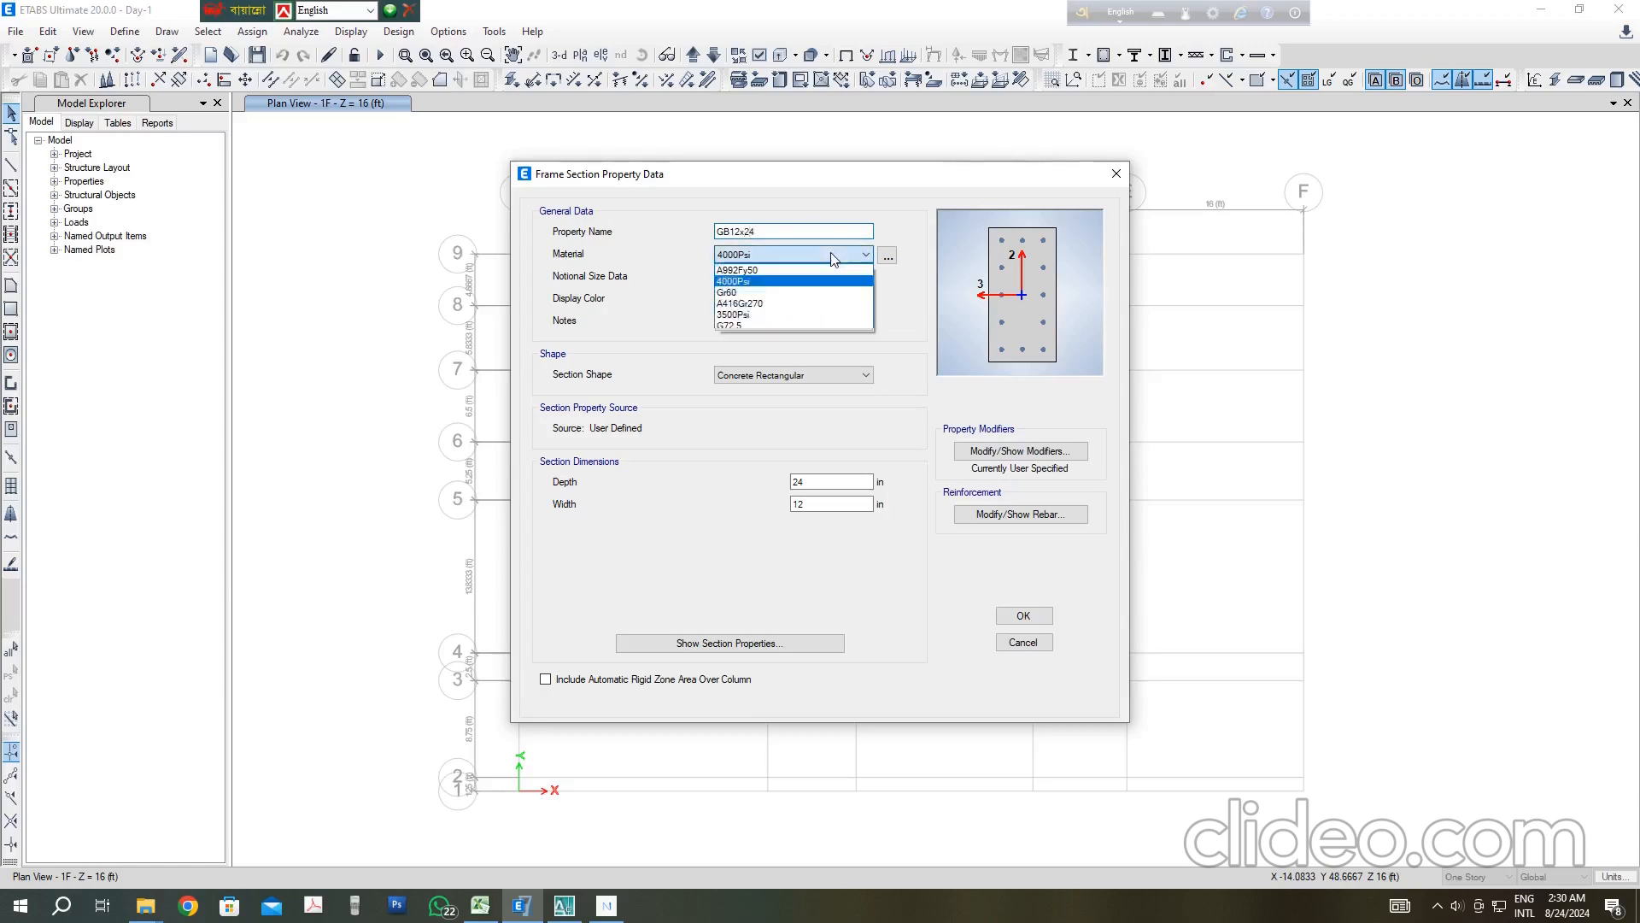
click(758, 314)
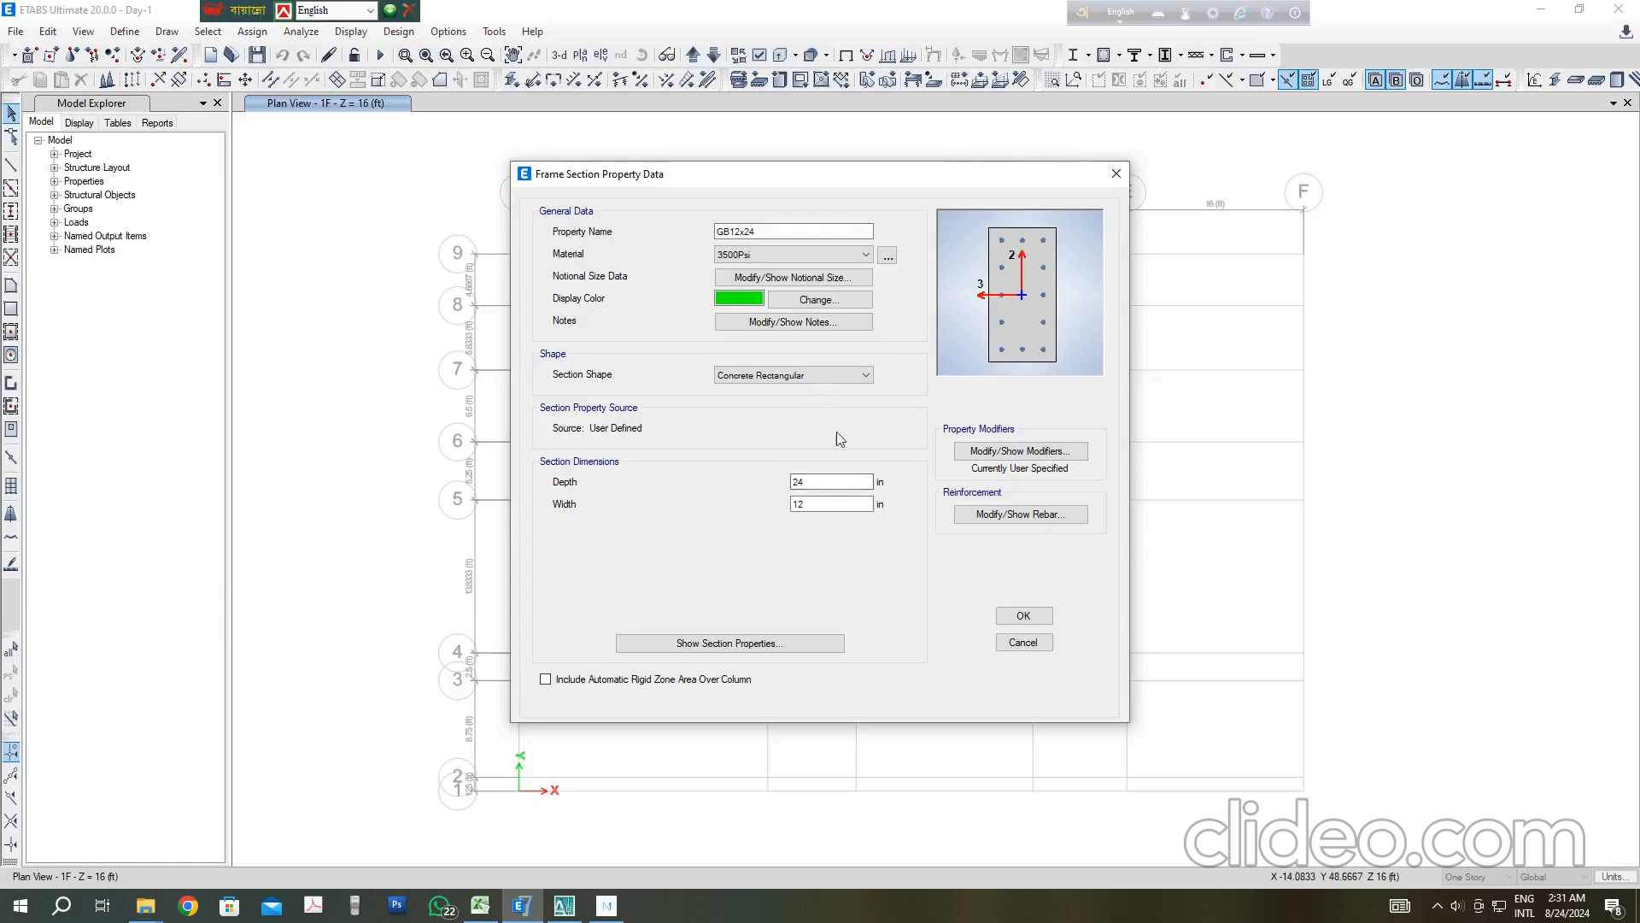
click(832, 480)
Step: Set GB12x24's reinforcement design type to M3 Design Only (Beam) and accept the section
click(1007, 516)
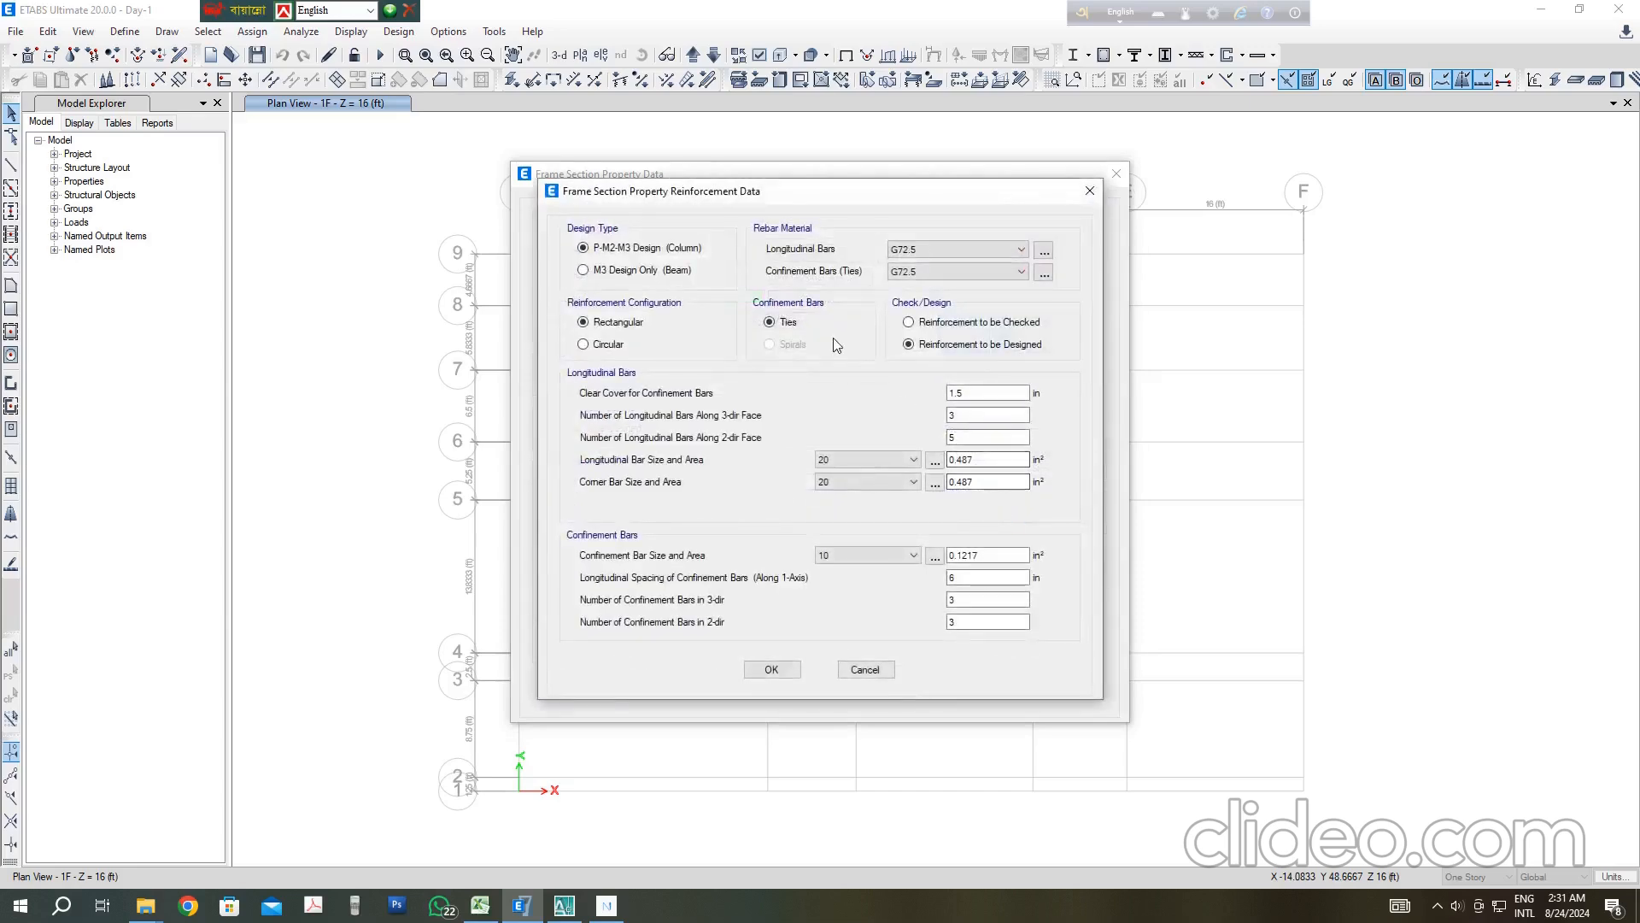
click(589, 272)
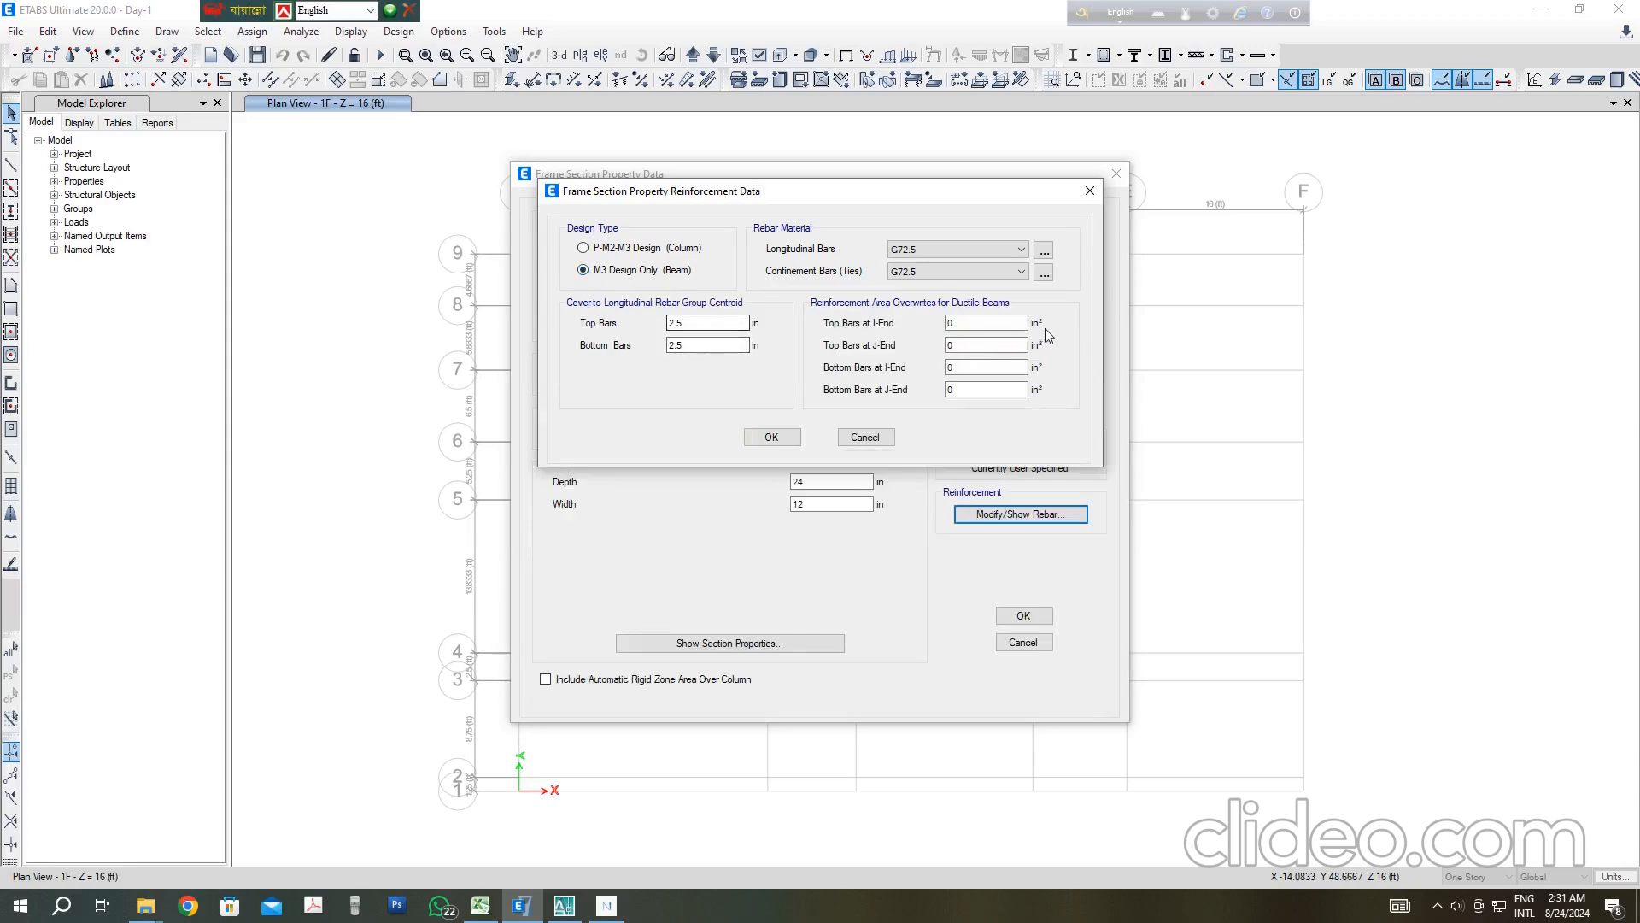
click(771, 436)
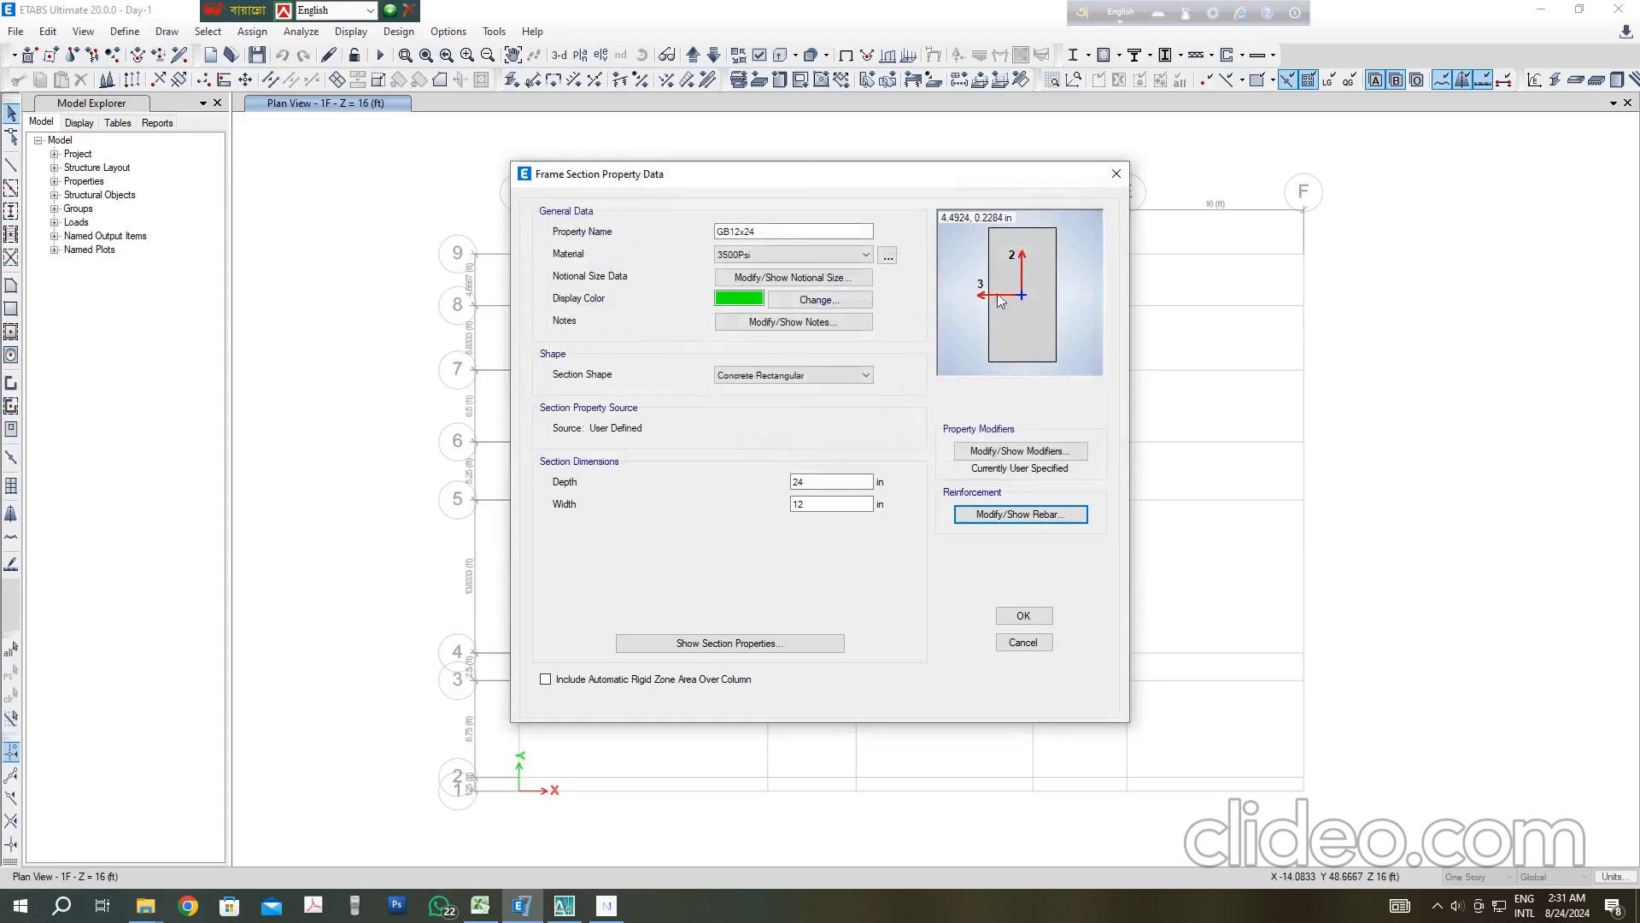
click(1000, 519)
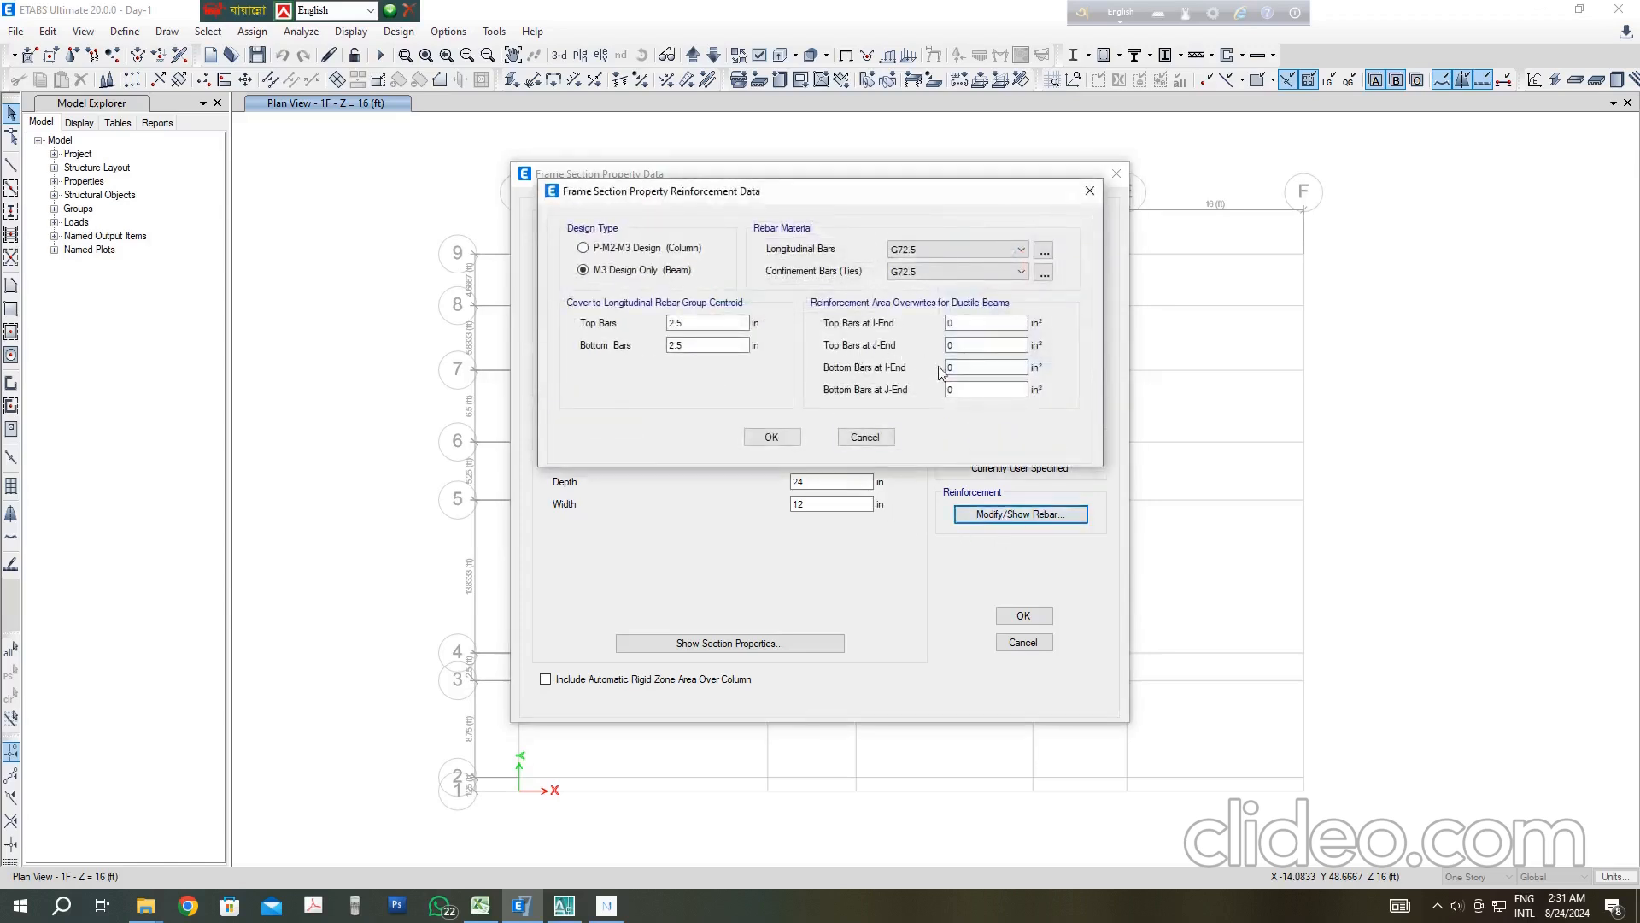
click(772, 438)
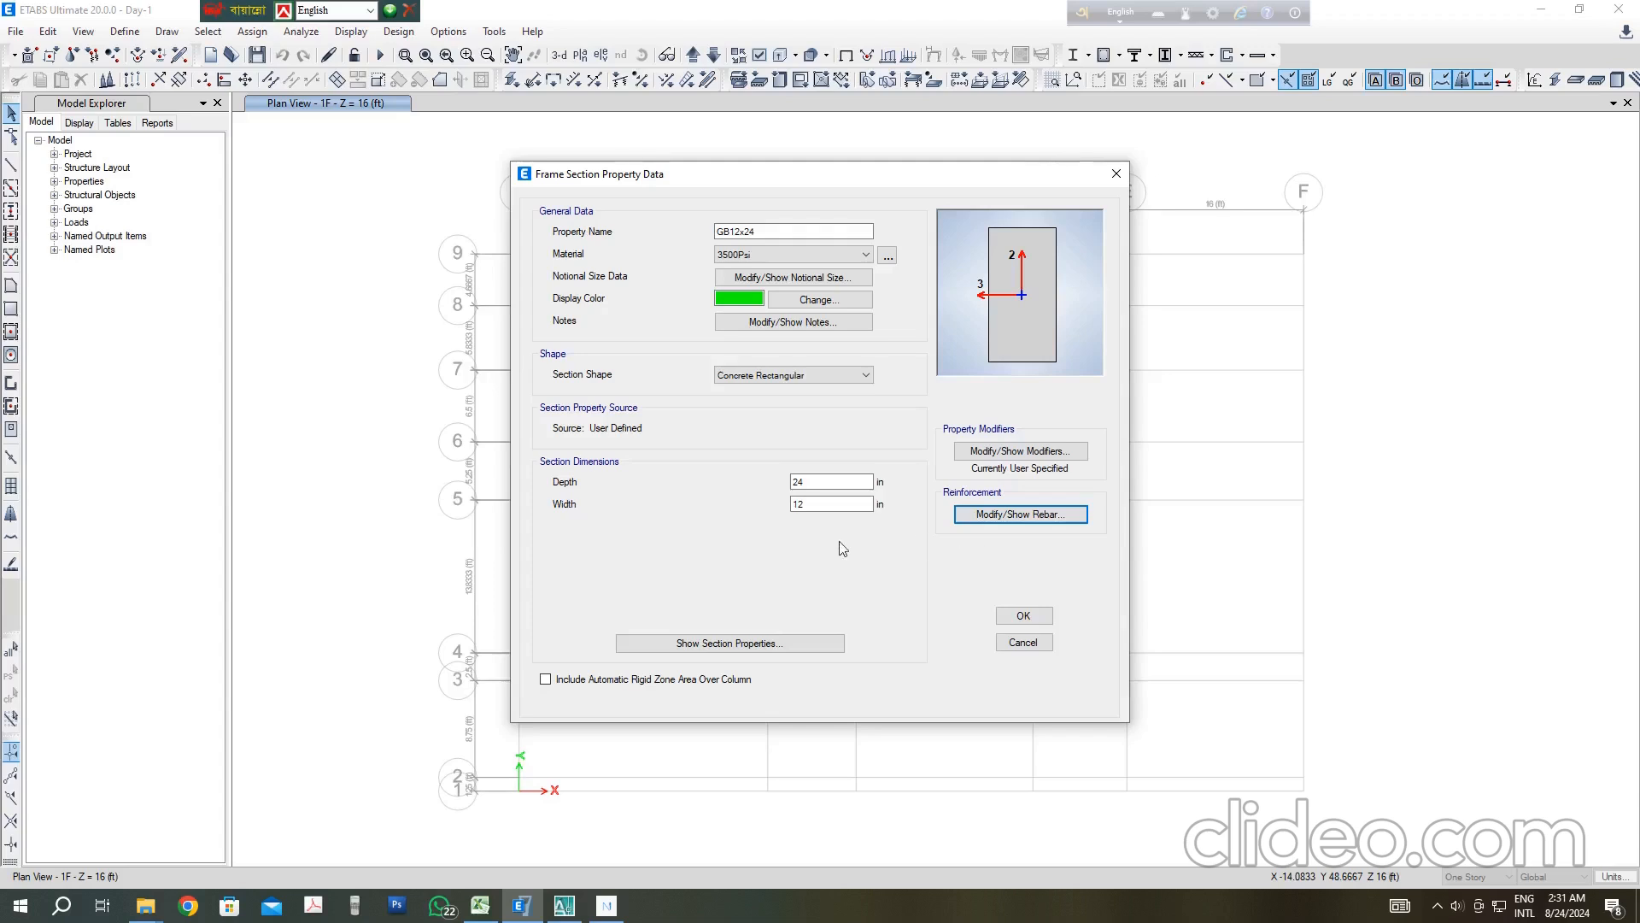
click(1023, 616)
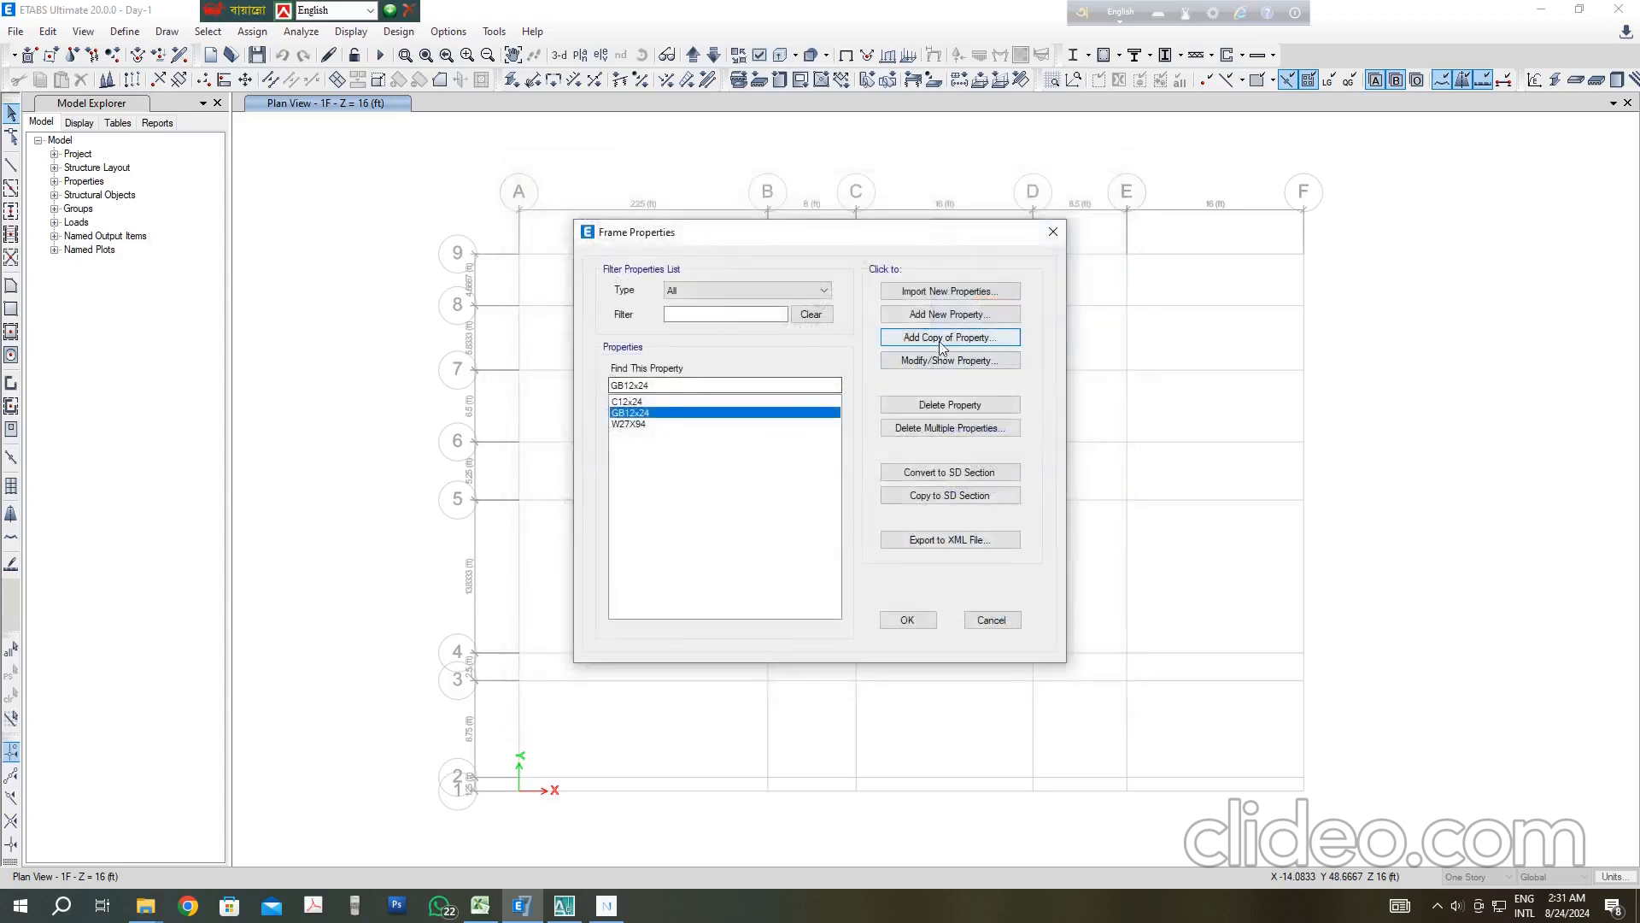
Step: Add a copy of the GB12x24 beam section named FB12x24 and accept its property modifiers
click(907, 338)
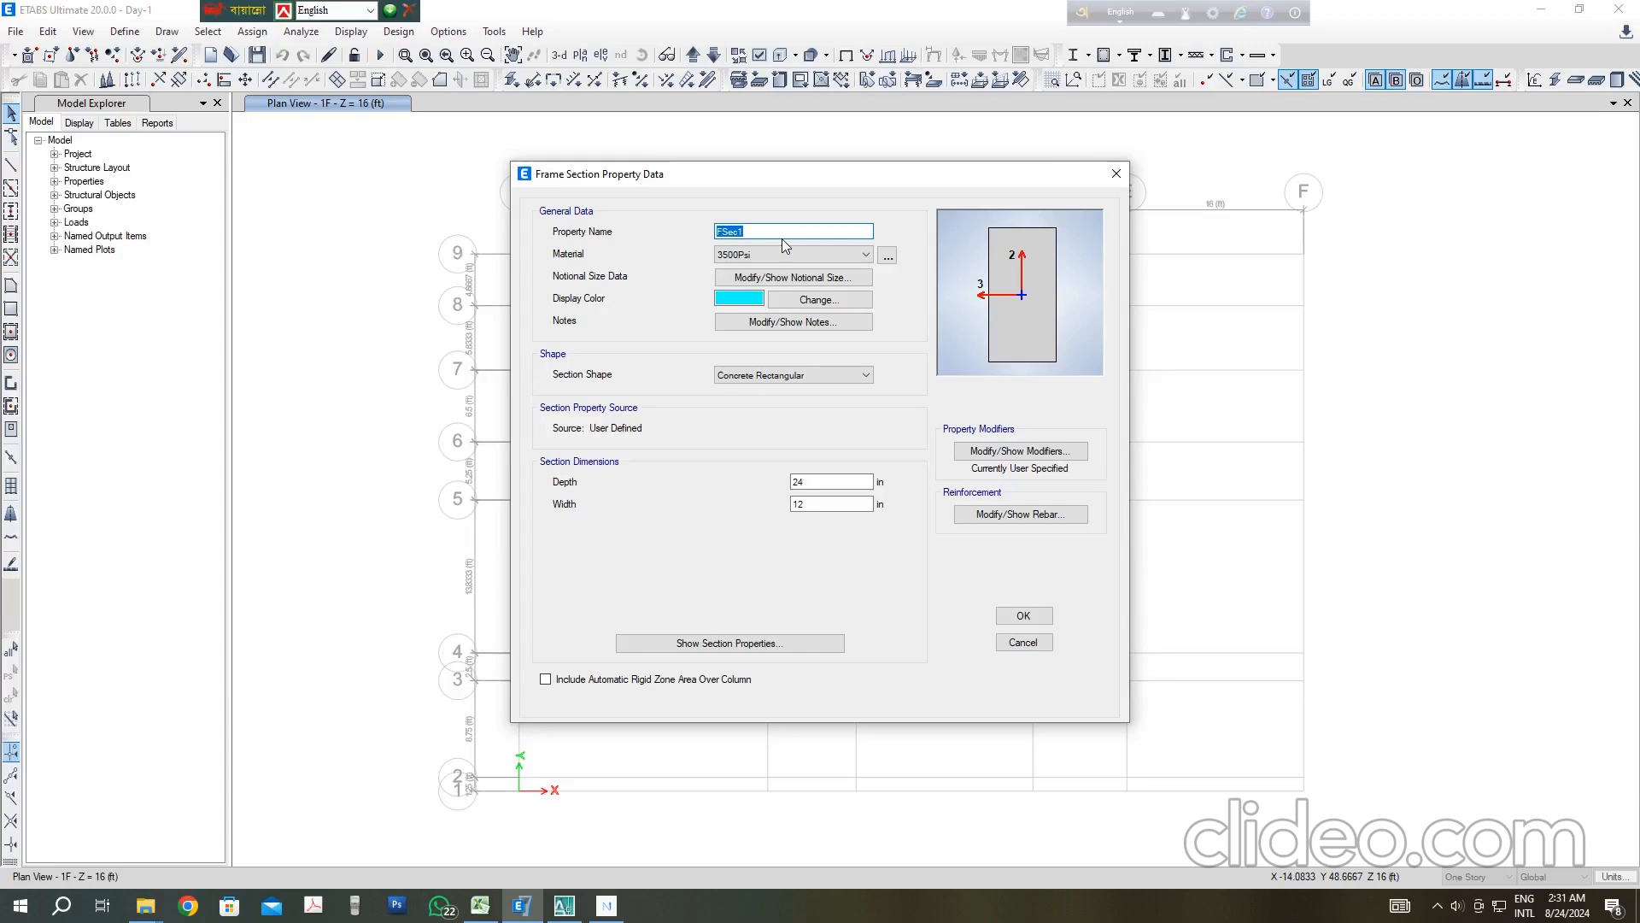
text(FB12x24)
click(1020, 451)
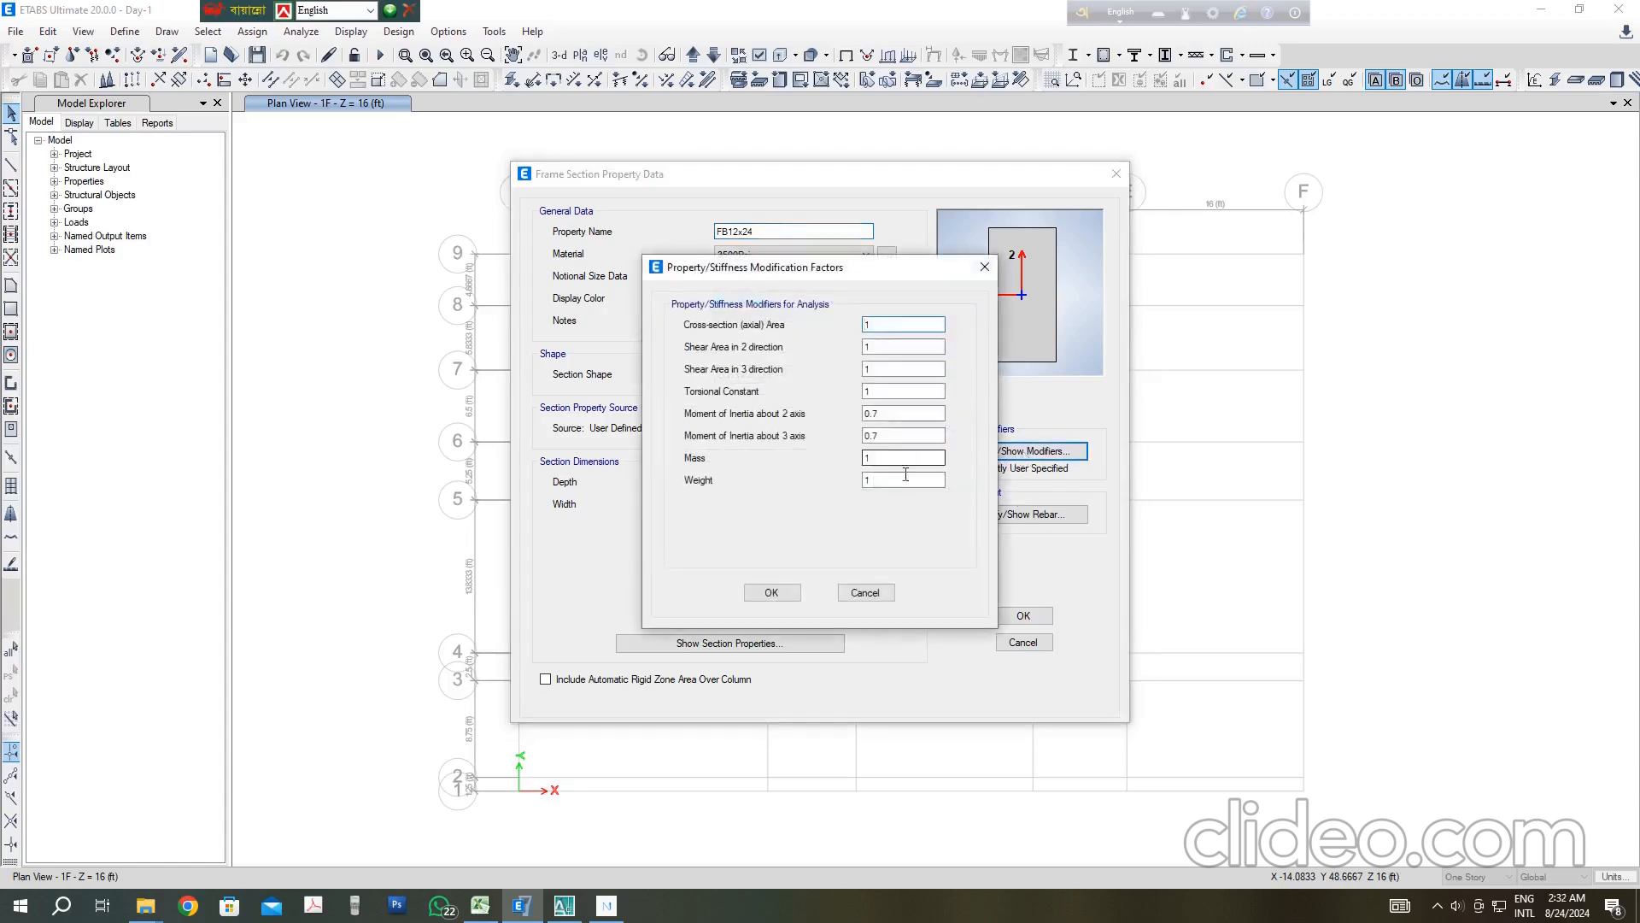
click(772, 593)
Step: Set FB12x24's cover for top and bottom bars to 1.5 in and accept the section
click(1020, 514)
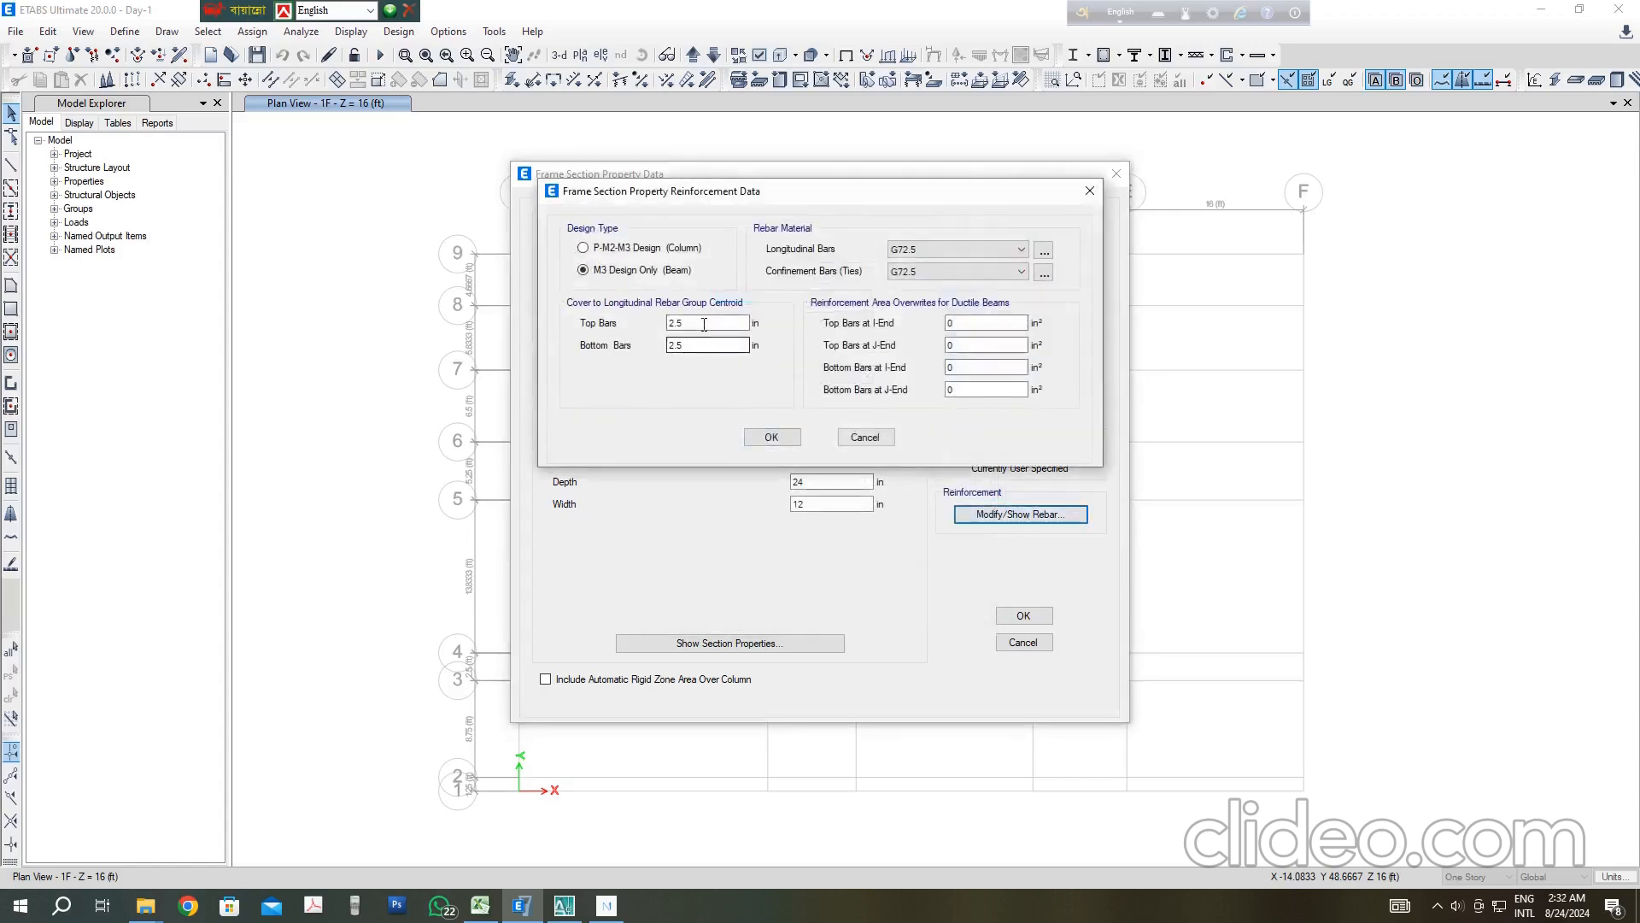
text(1.5)
key(Tab)
text(1.5)
click(768, 437)
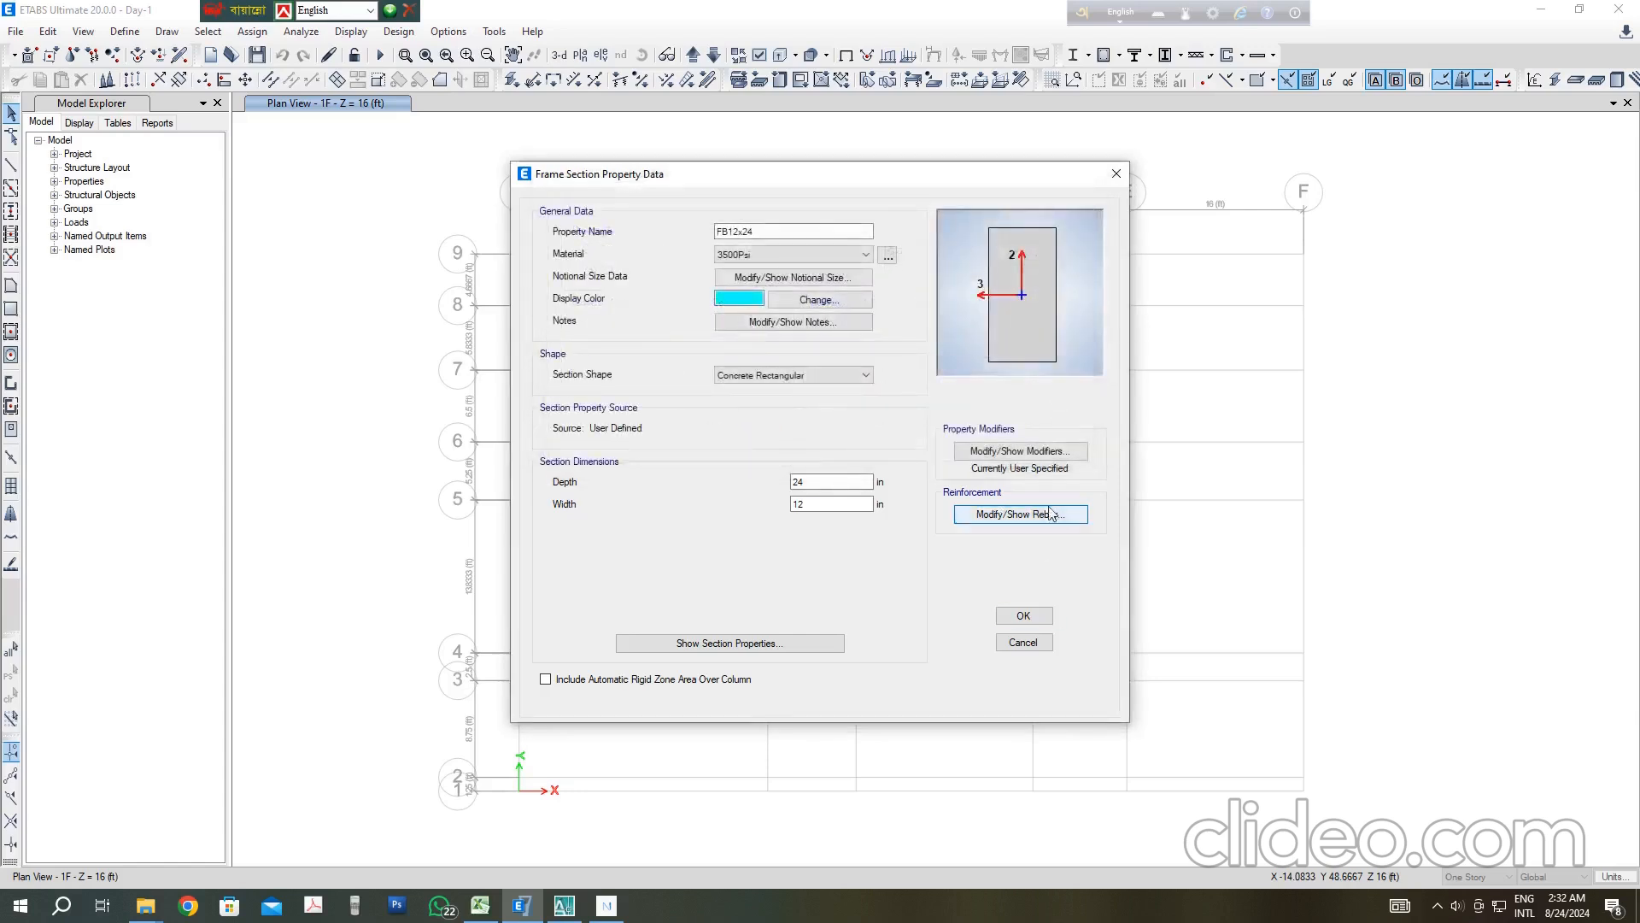
click(1031, 618)
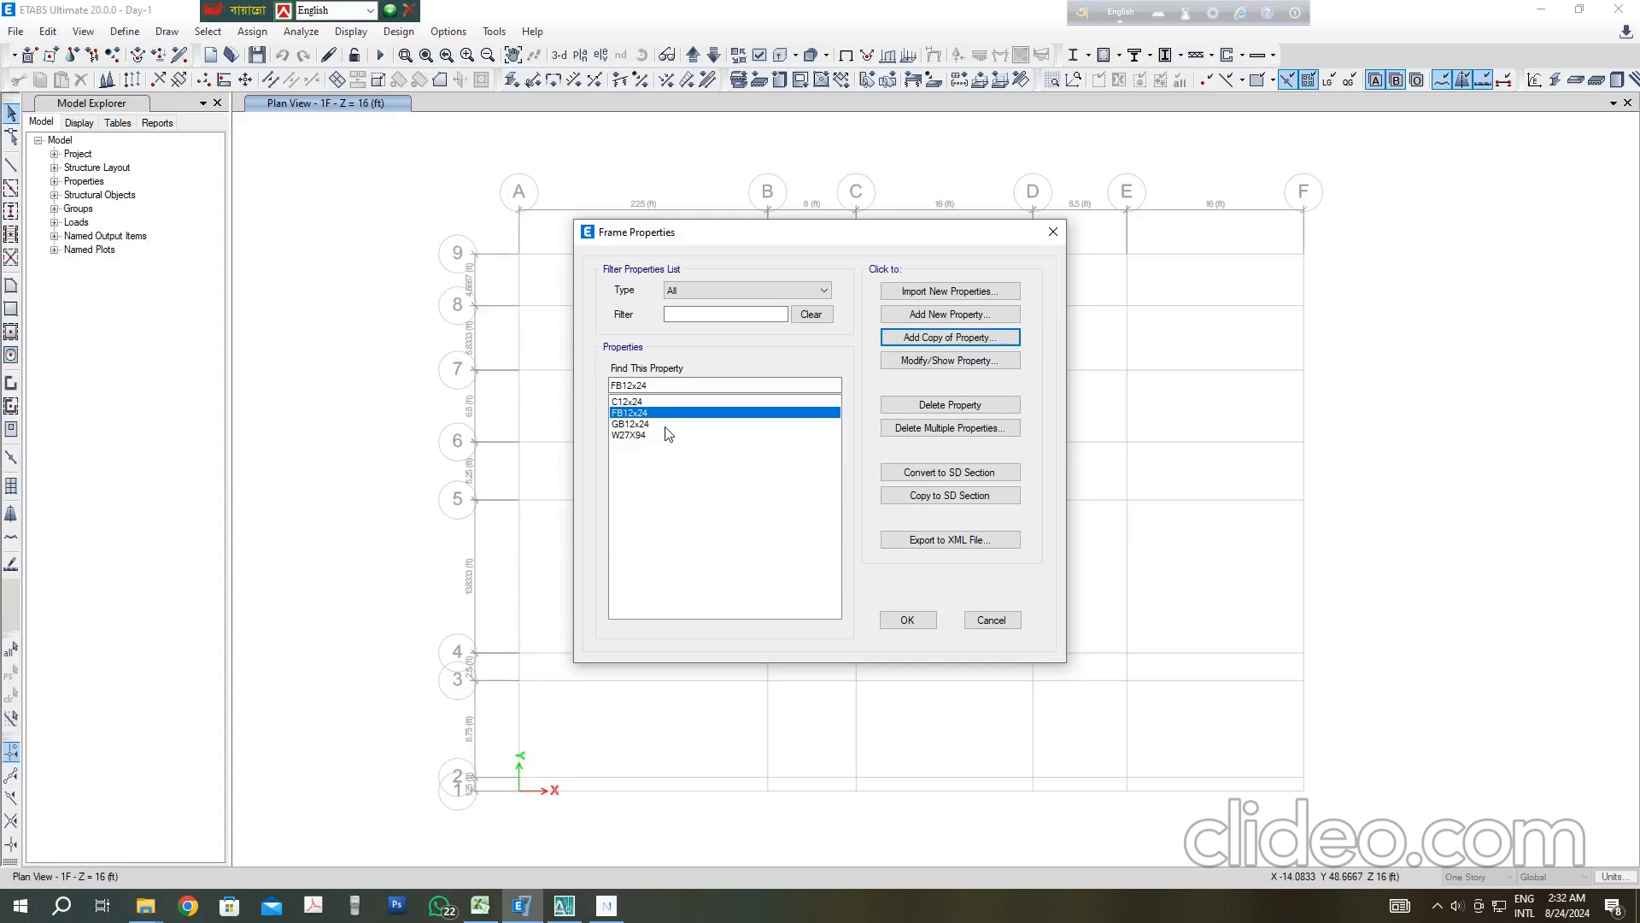
Step: Add a copy of the FB12x24 section named LB12X24 and accept its copied modifiers
click(918, 337)
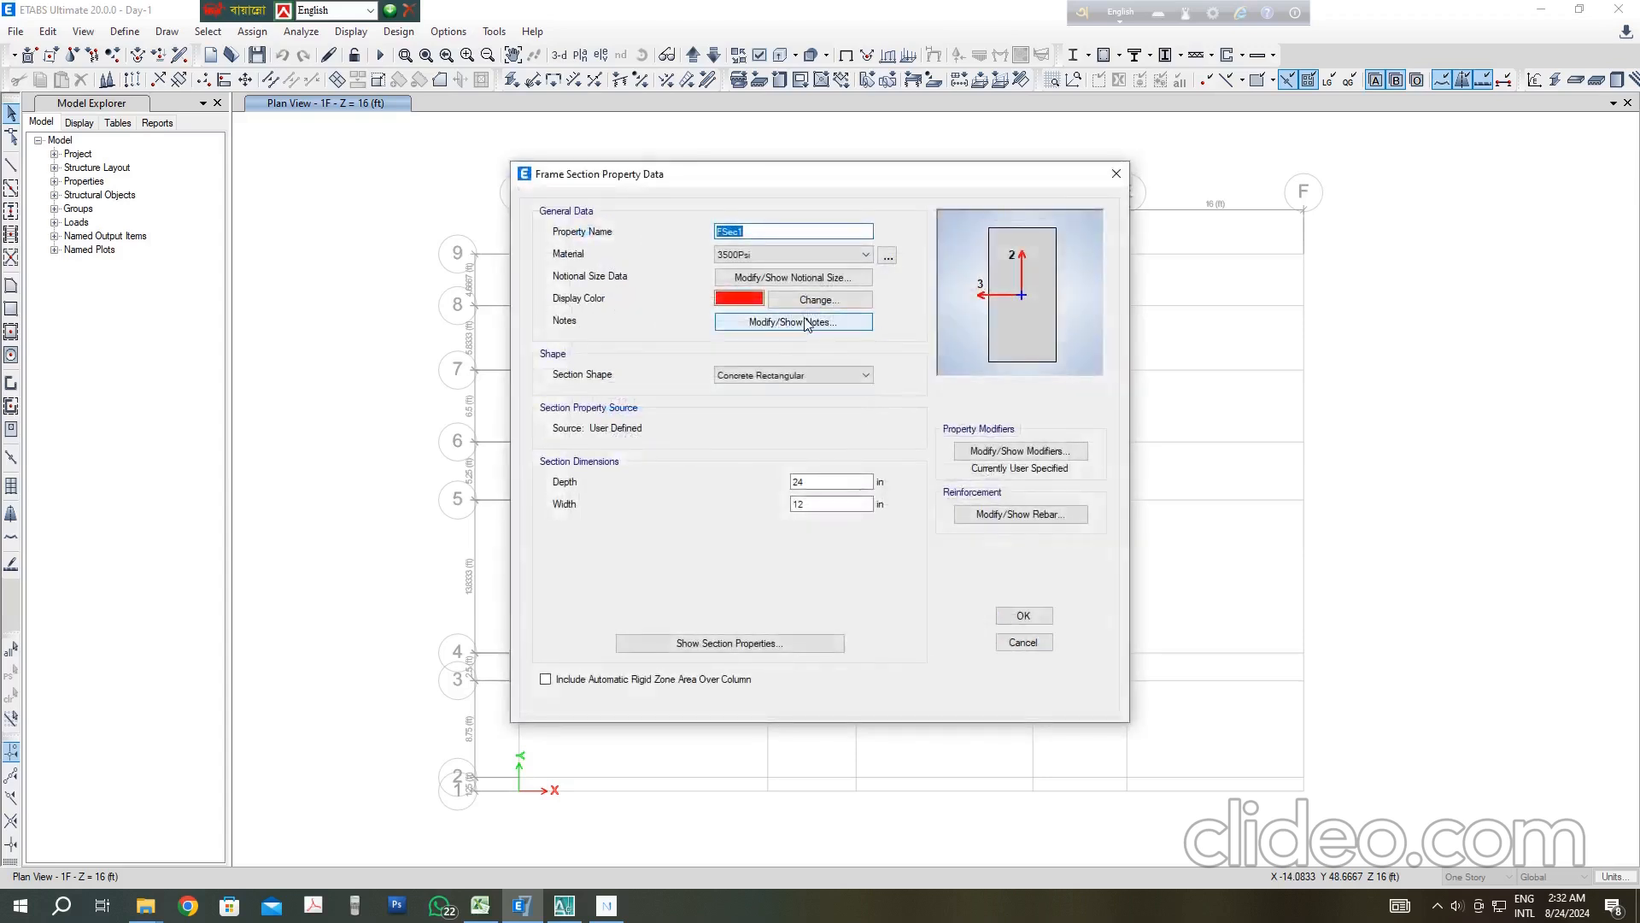
key(BackSpace)
click(1005, 453)
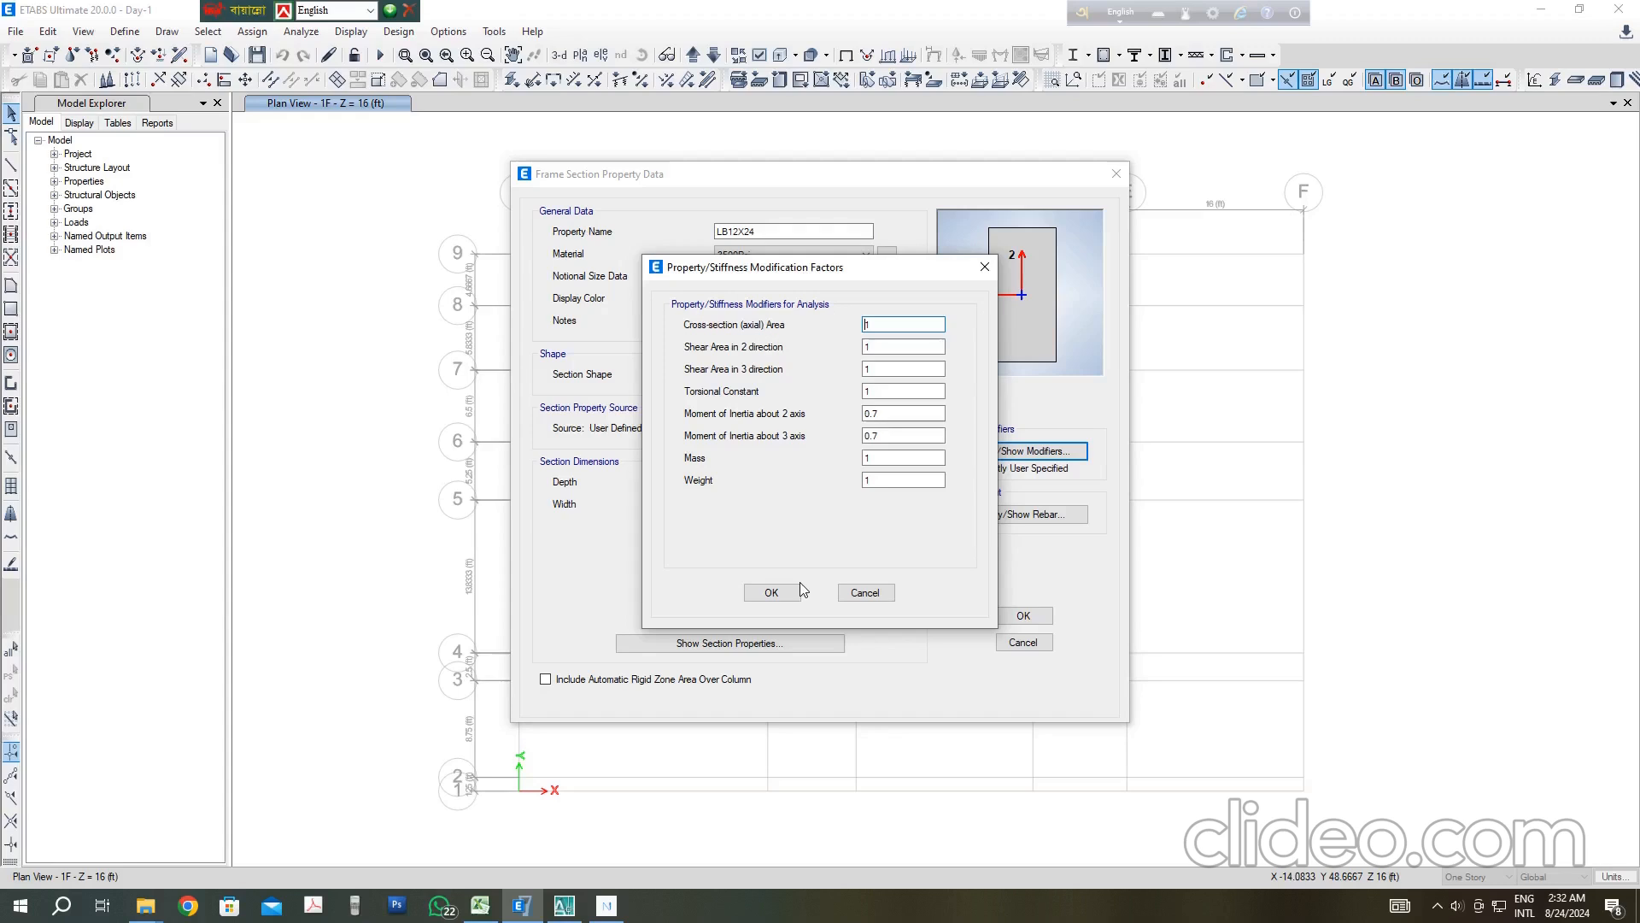
click(771, 592)
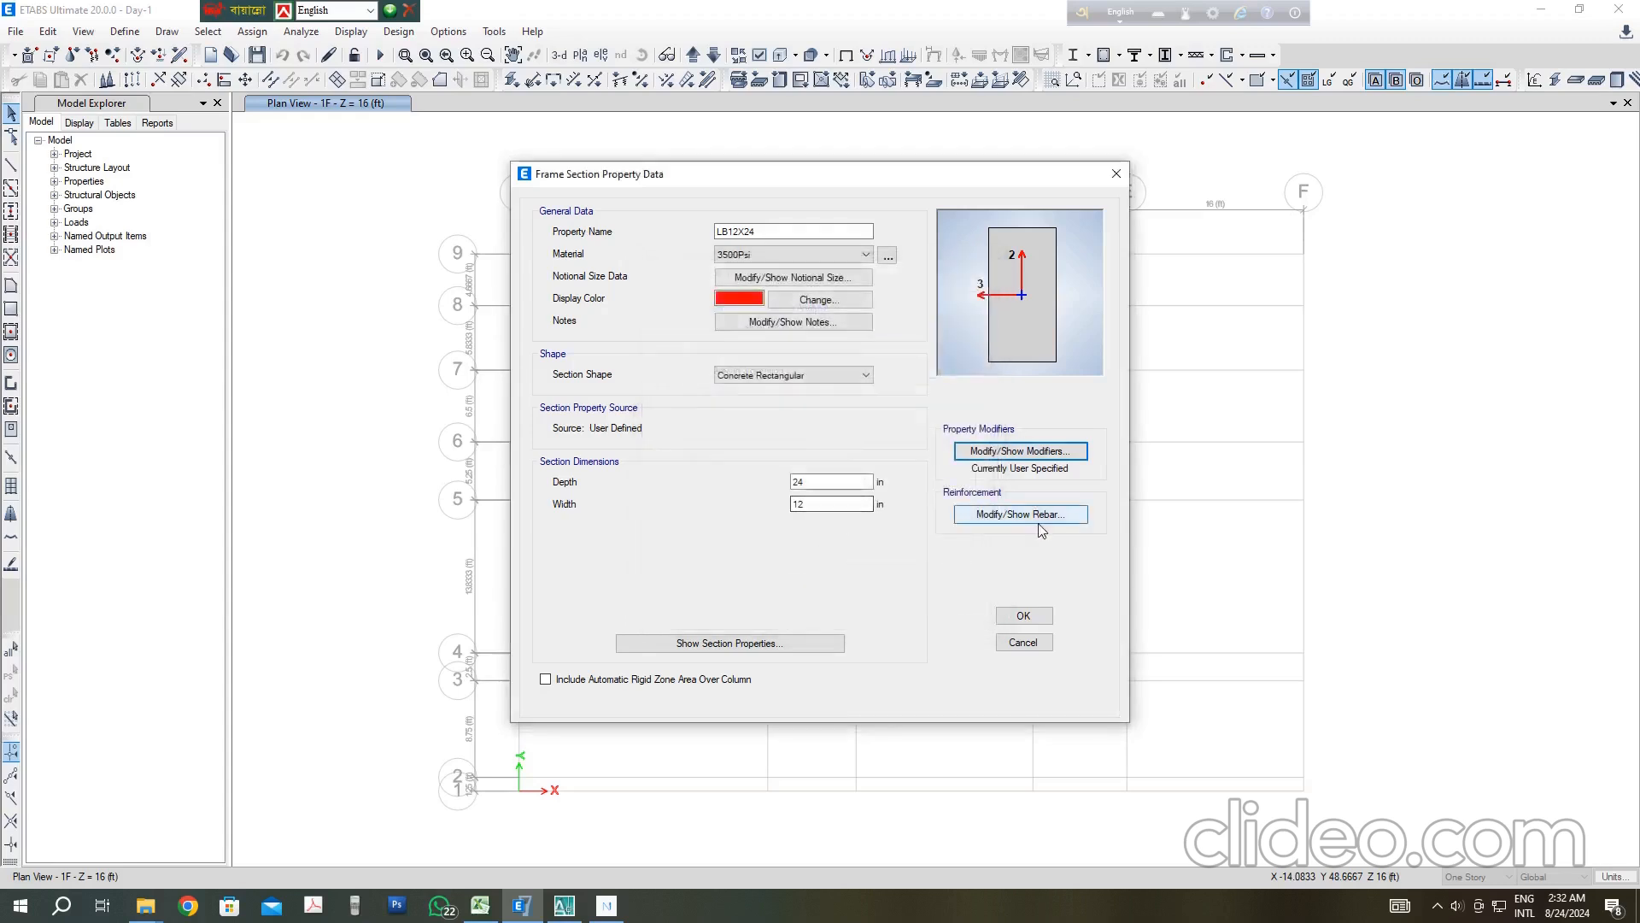
Step: Set LB12X24's moment of inertia modifiers about the 2 and 3 axes to 0.35 and accept the section
click(1007, 453)
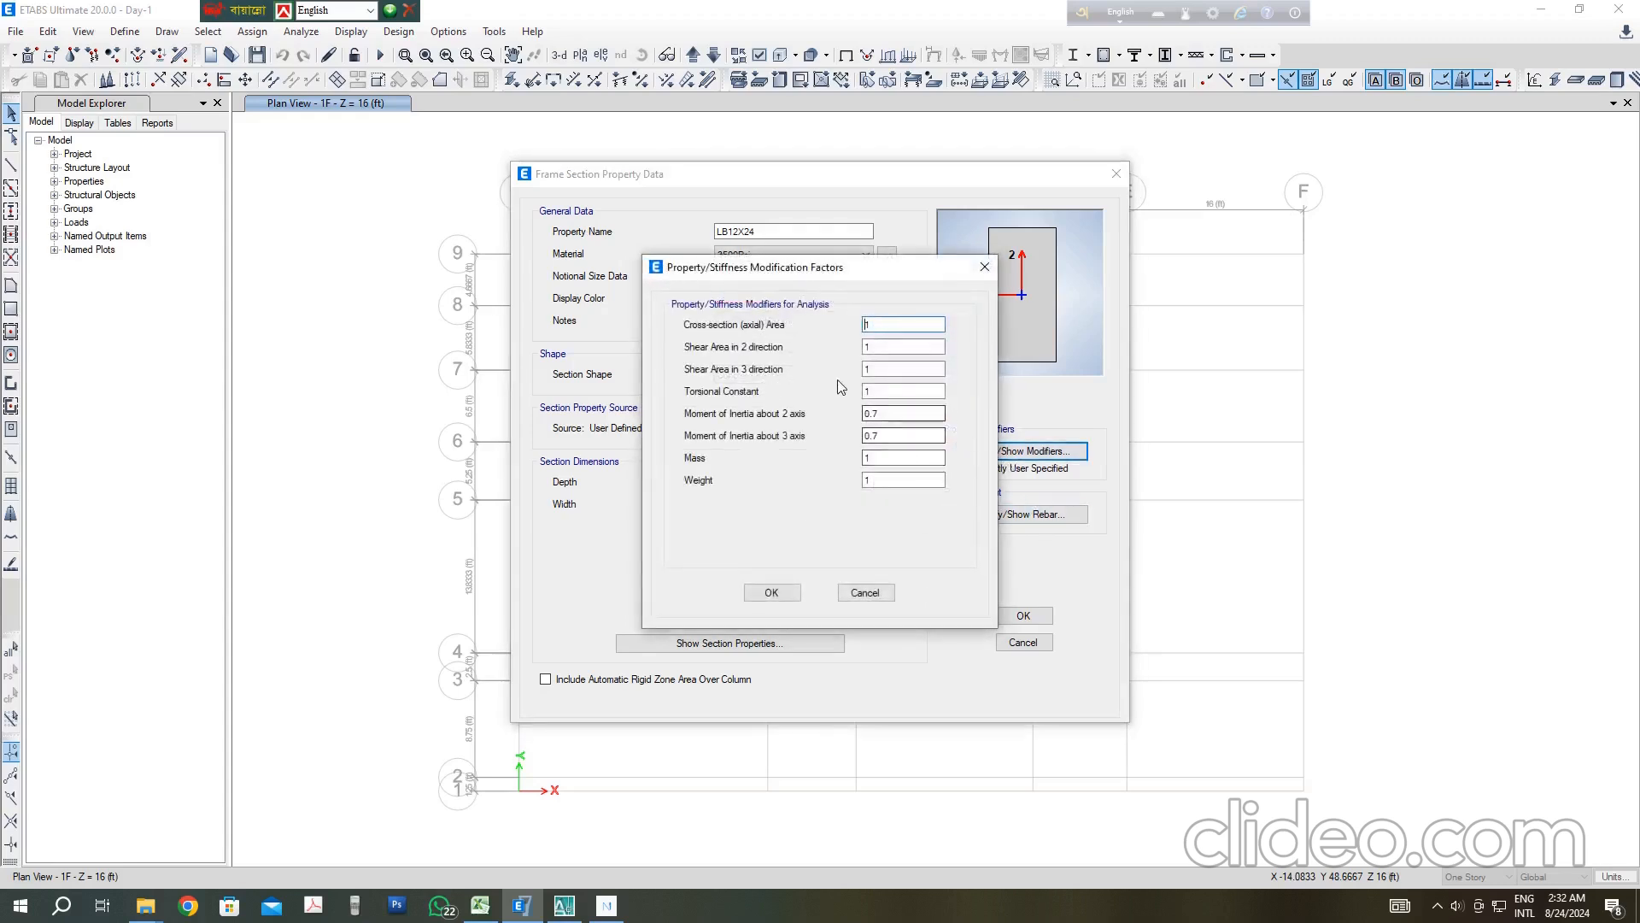
key(Tab)
key(Tab)
key(Tab)
key(Tab)
text(0)
double_click(905, 436)
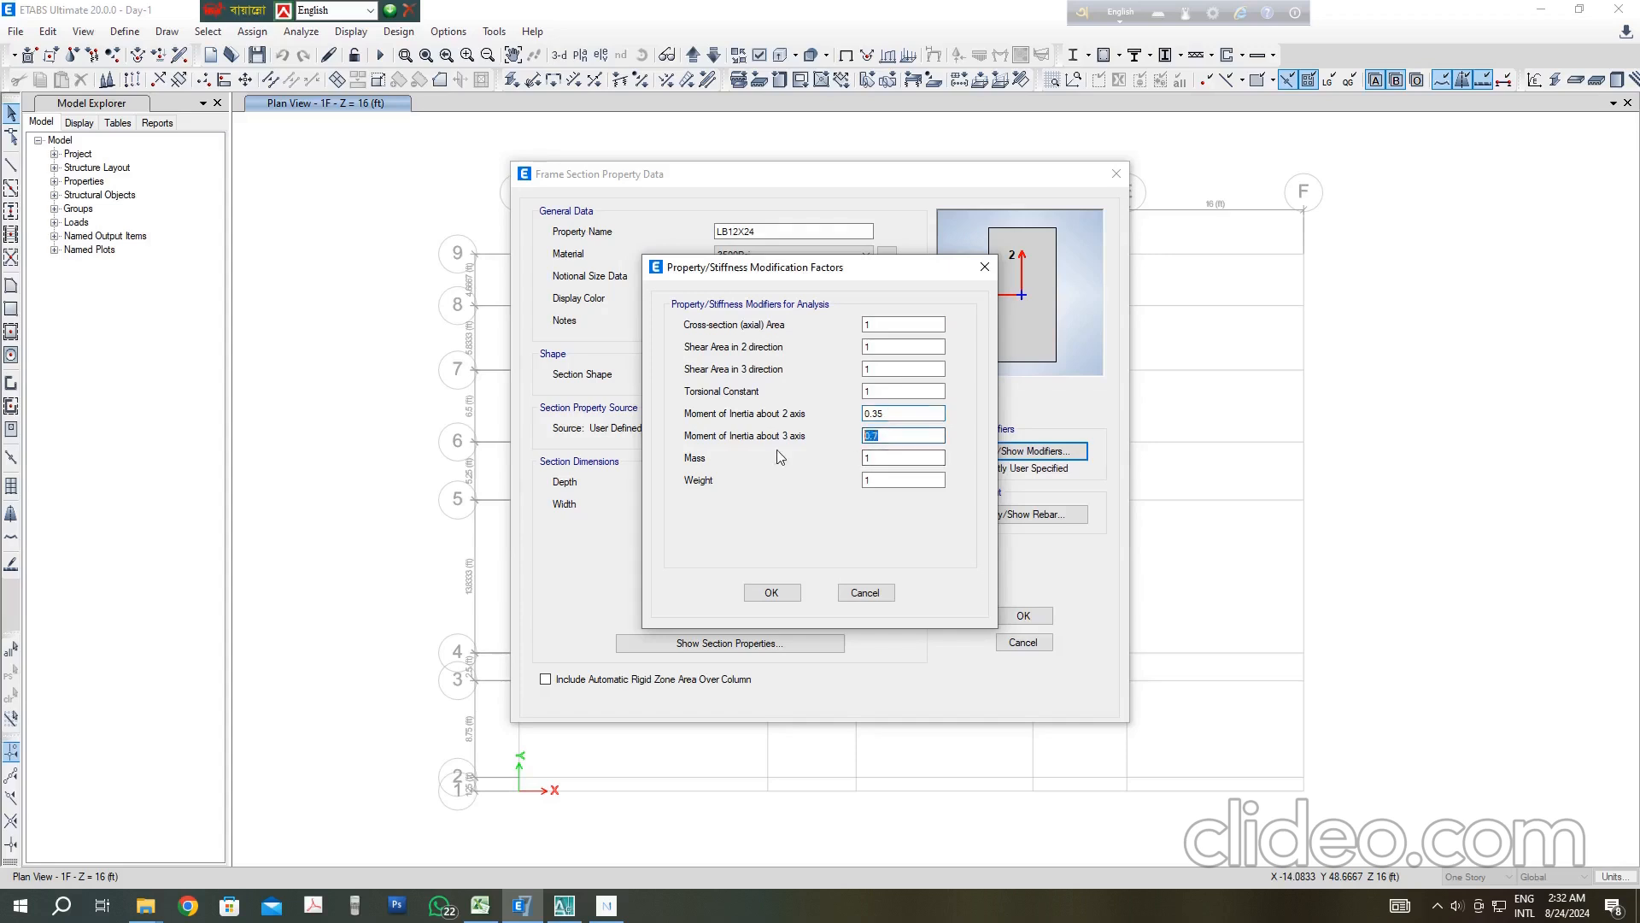
text(0)
click(771, 592)
click(1022, 615)
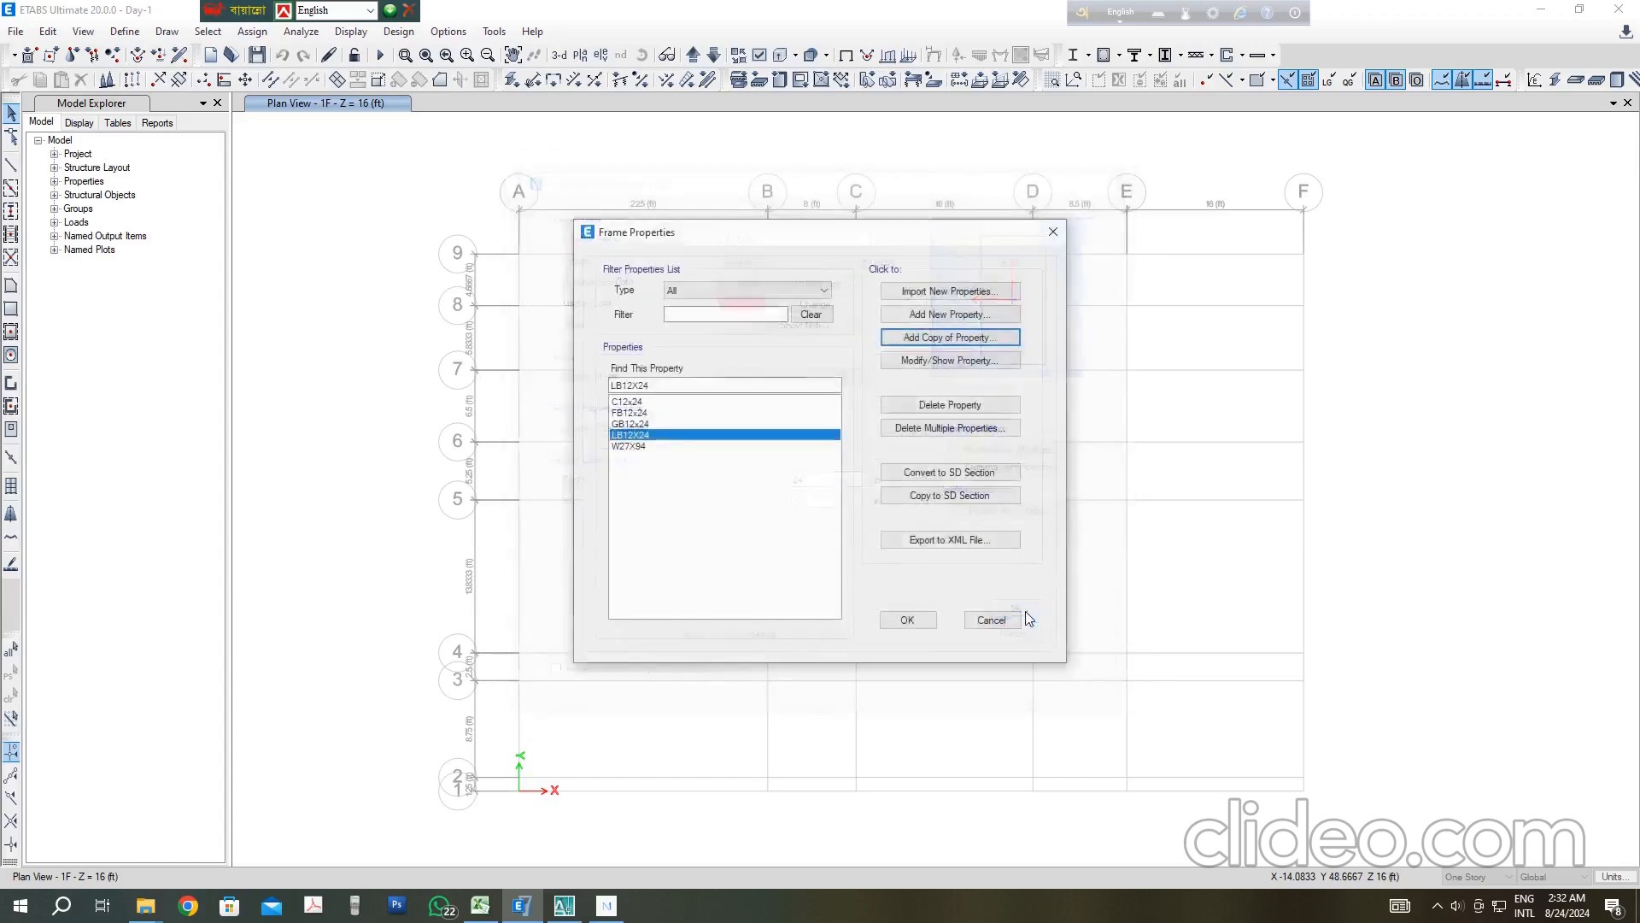
Step: Modify the GB12x24 section, setting its moment of inertia modifiers about the 2 and 3 axes to 0.35
click(643, 423)
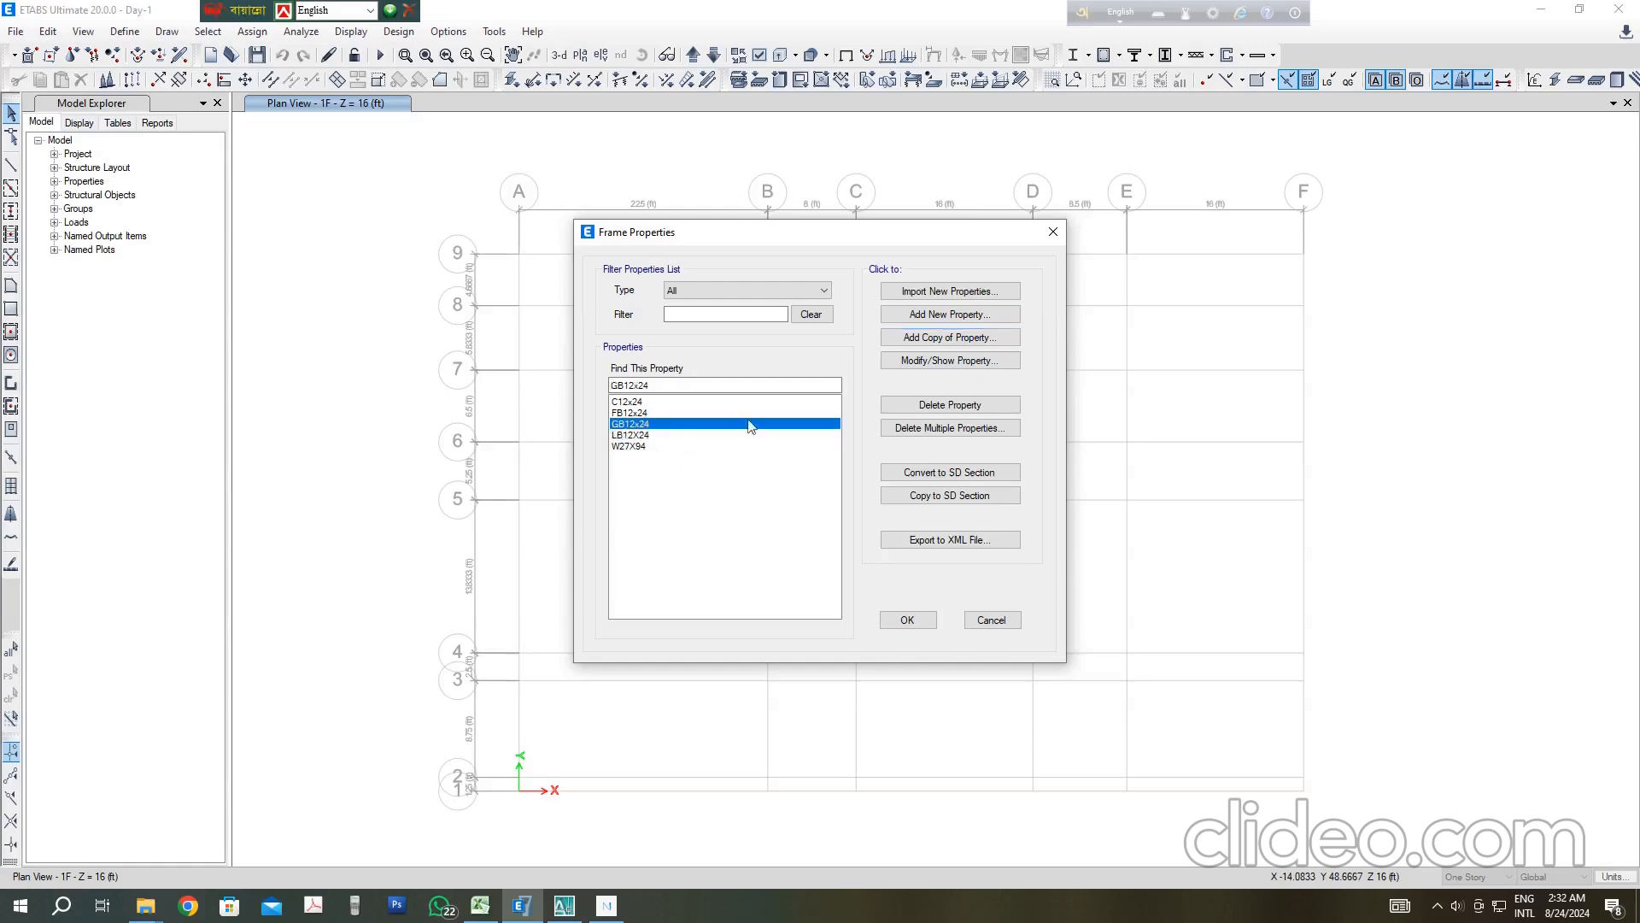
click(941, 362)
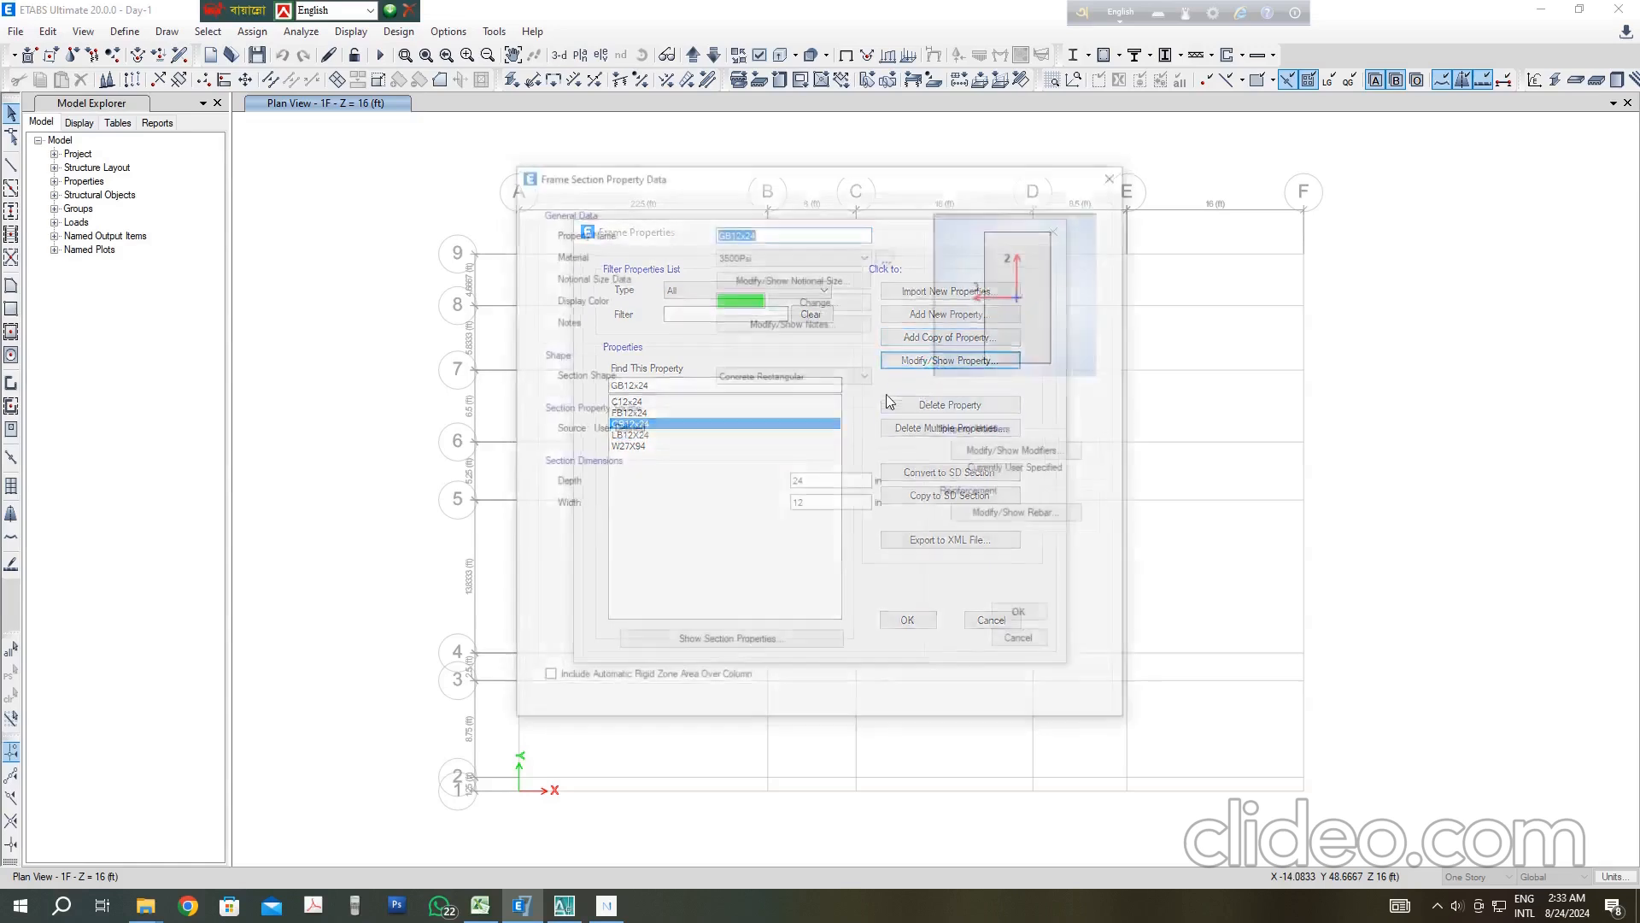
click(999, 453)
drag(887, 413, 845, 415)
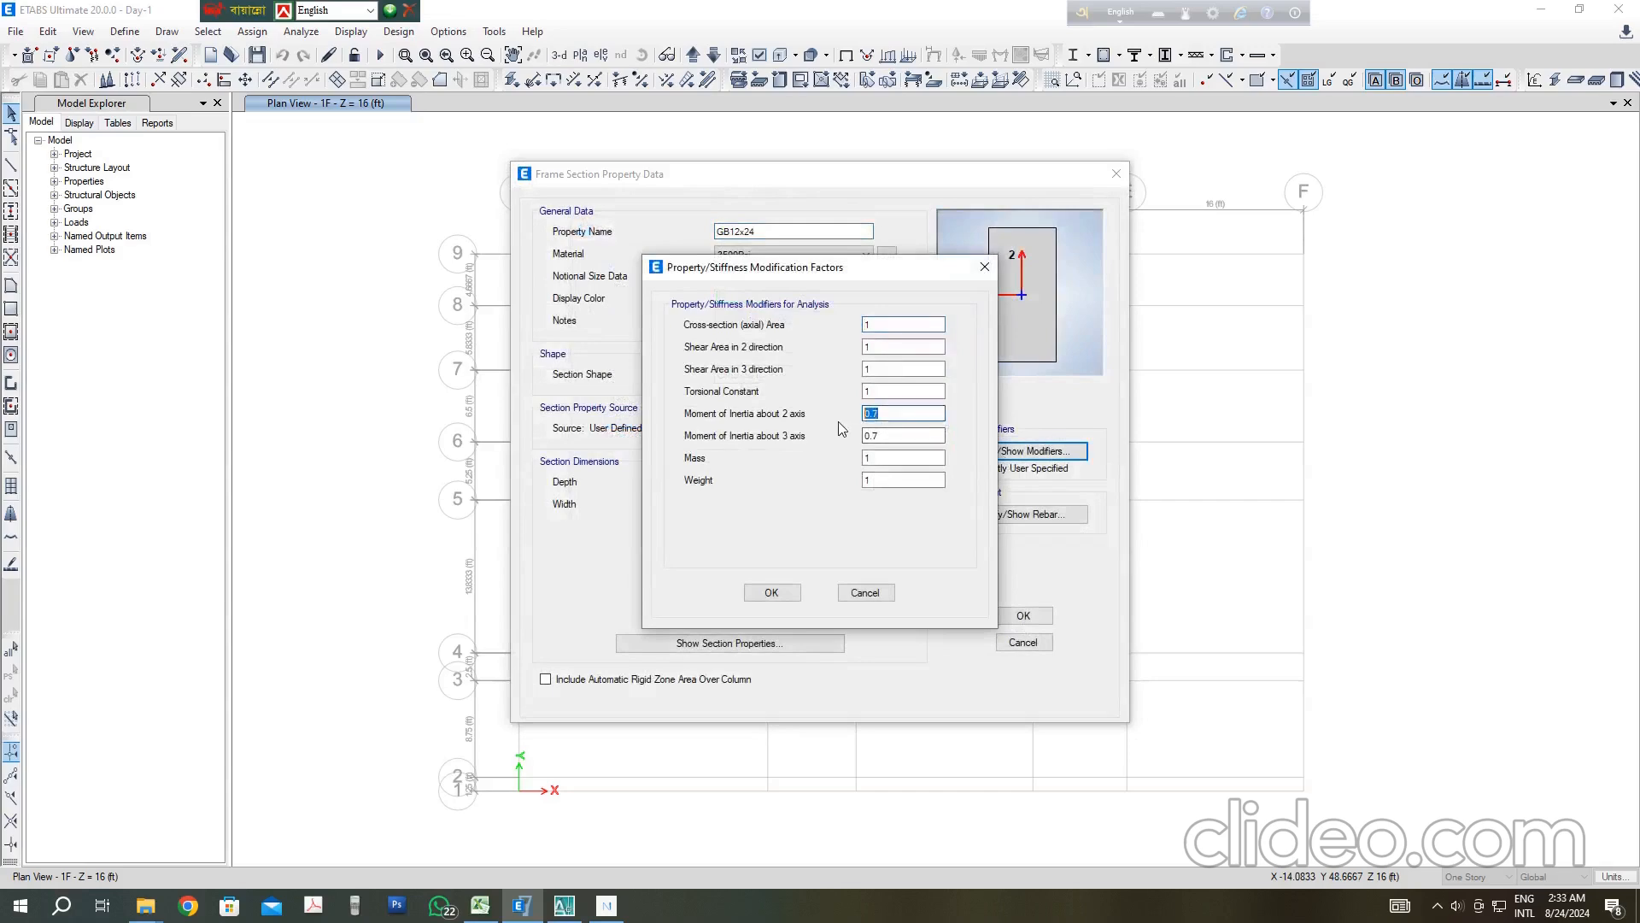
text(0.35)
drag(905, 436, 774, 444)
text(0)
click(771, 592)
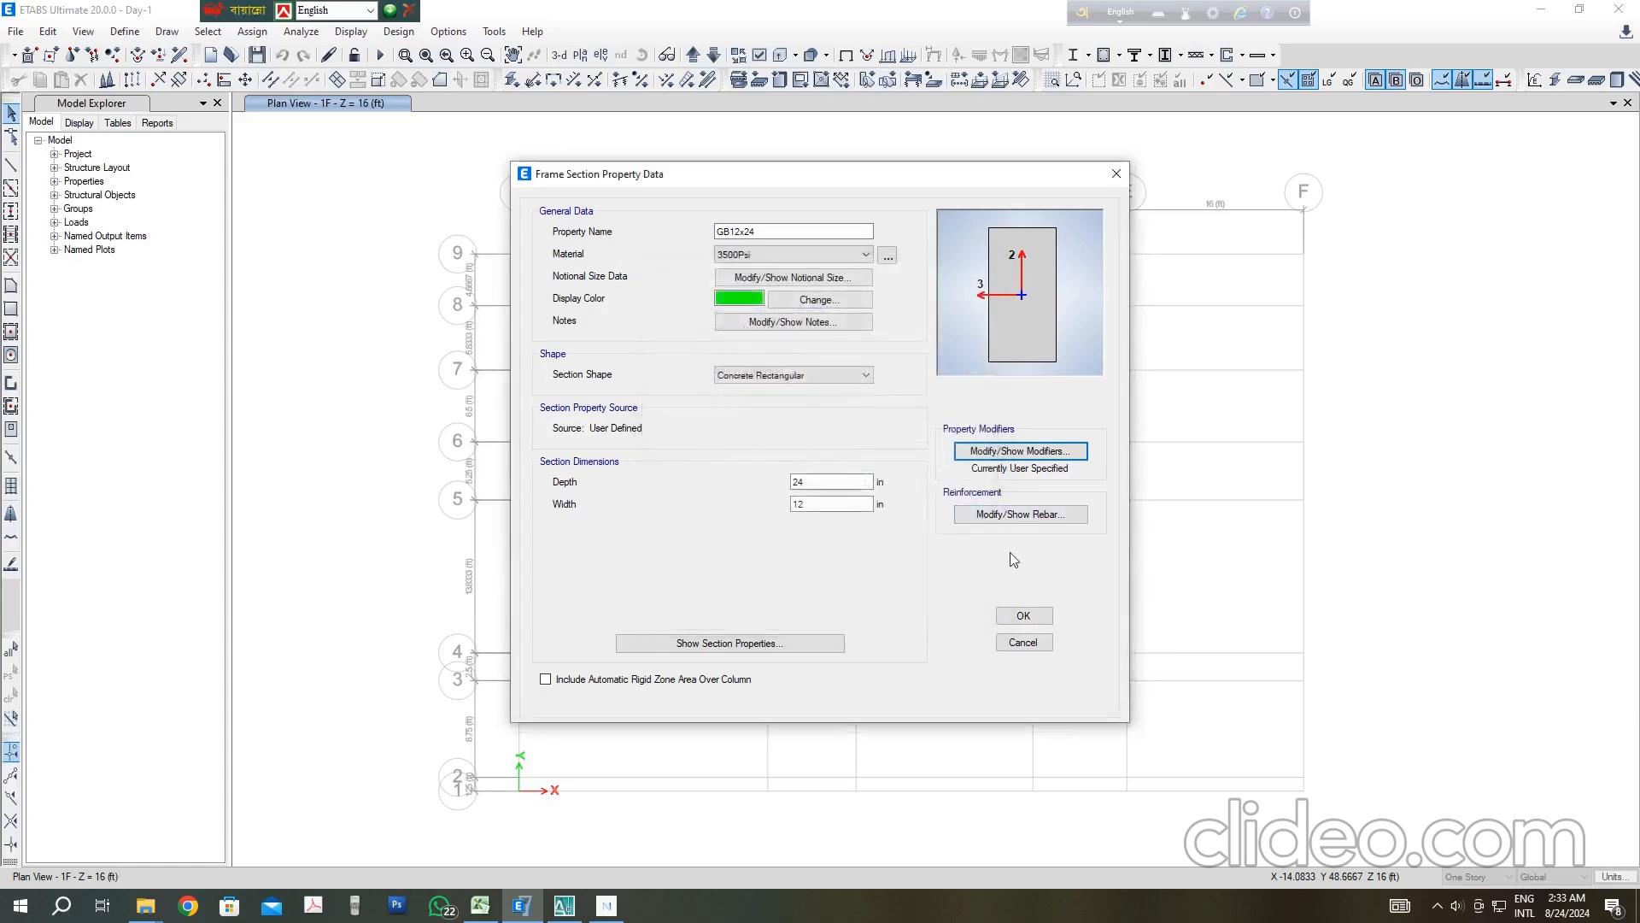
click(1022, 615)
Step: Change FB12x24's moment of inertia modifiers about the 2 and 3 axes to 0.35 and accept all frame properties
click(723, 413)
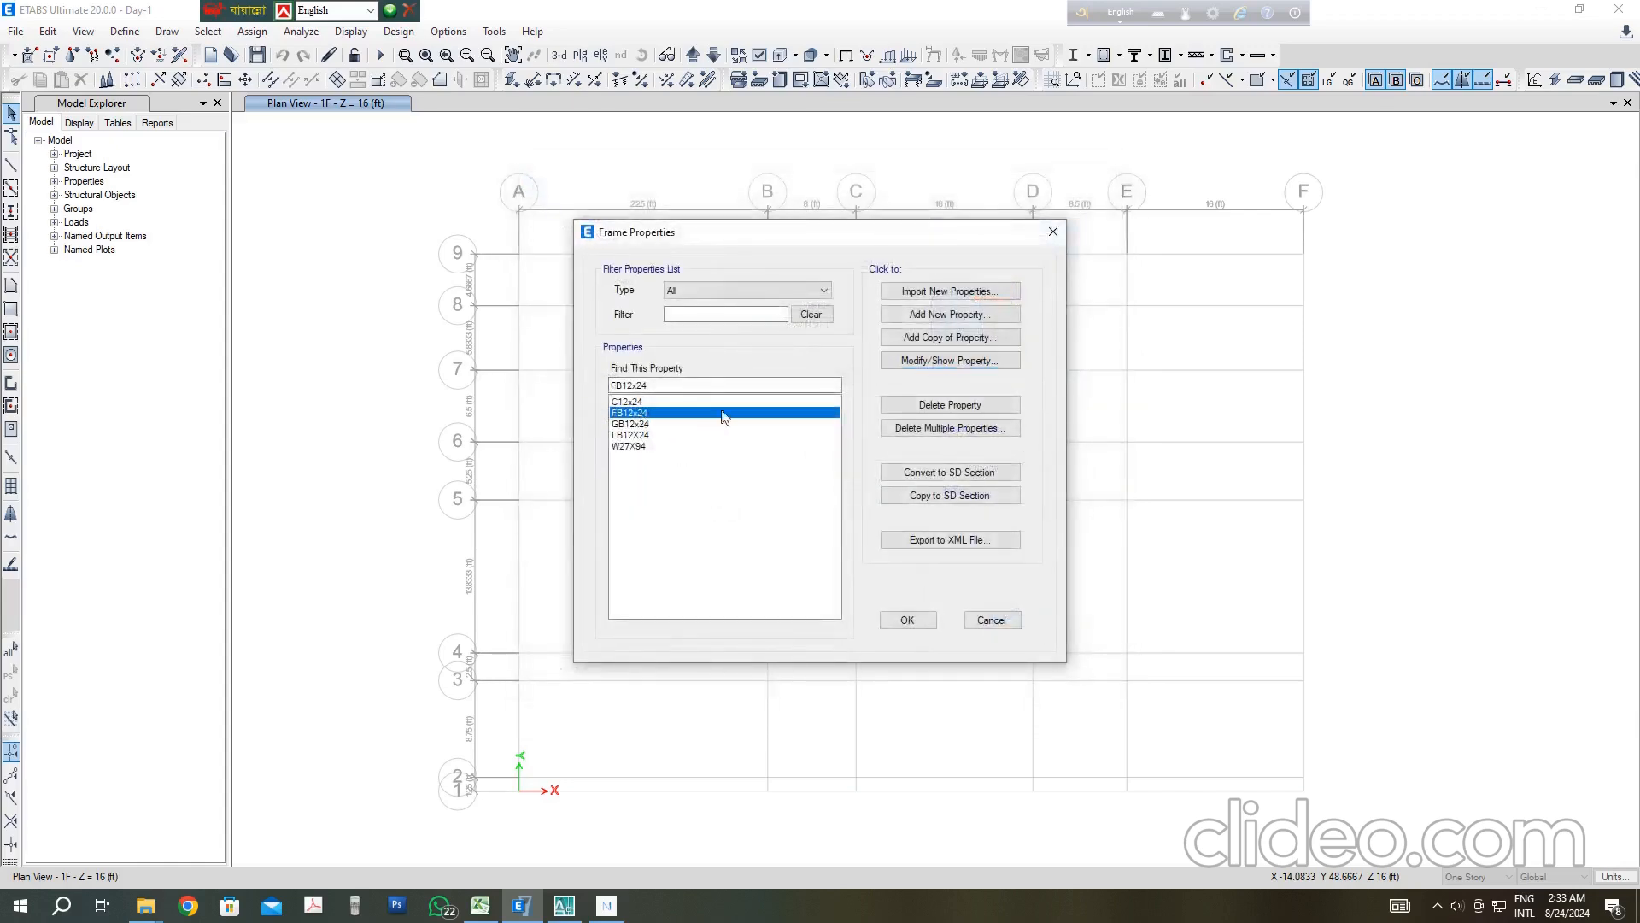
click(949, 359)
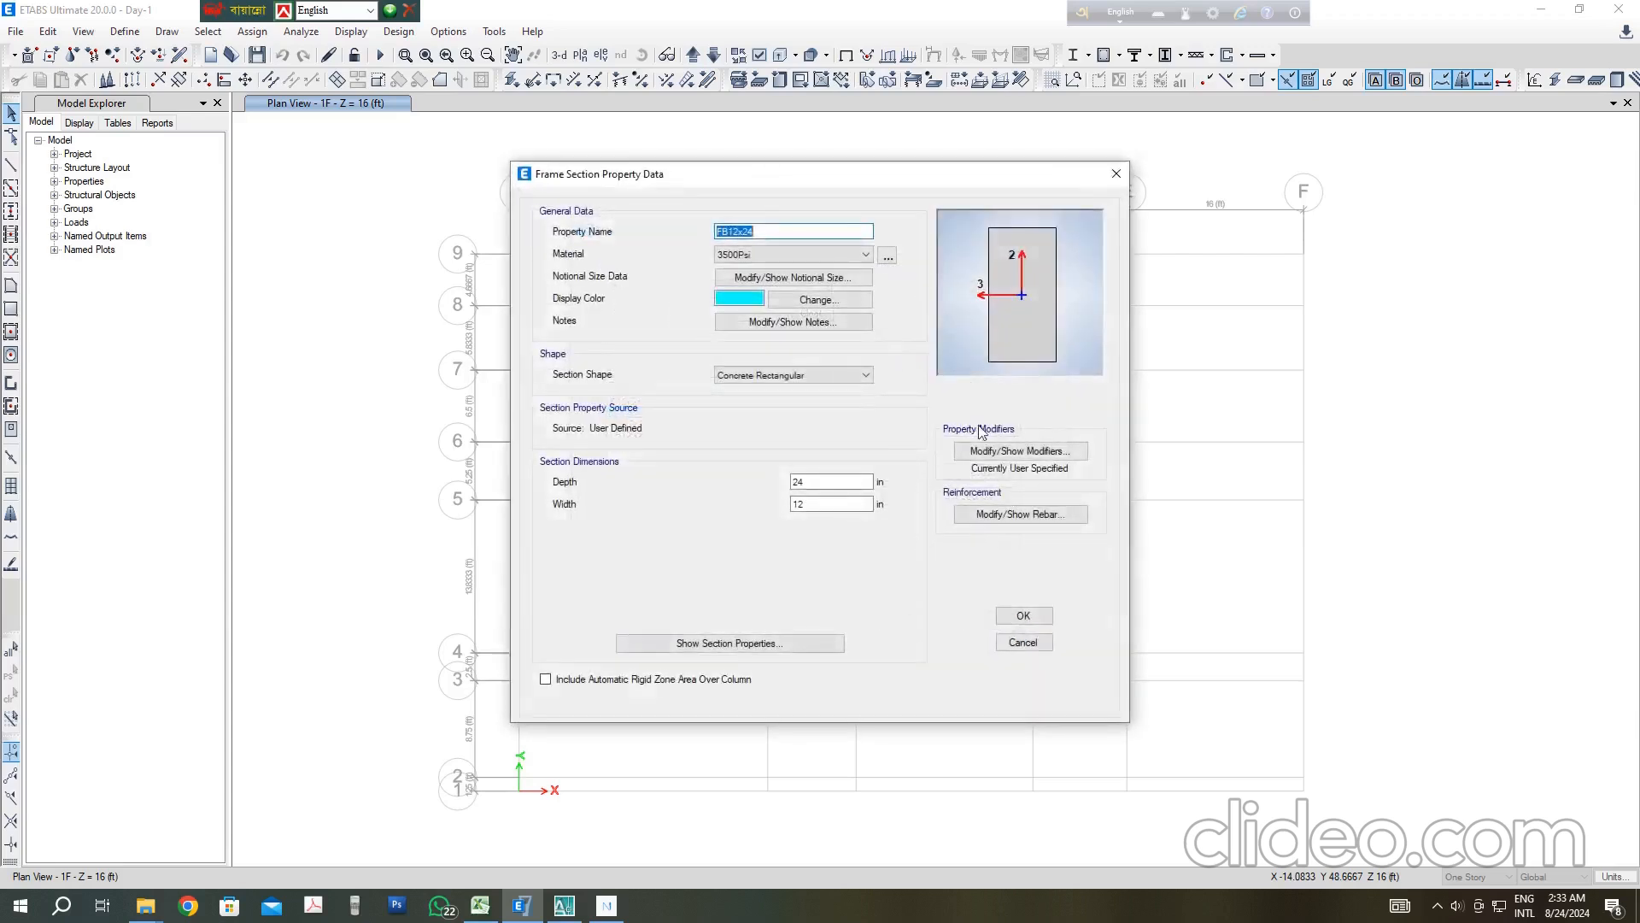
click(982, 449)
double_click(888, 414)
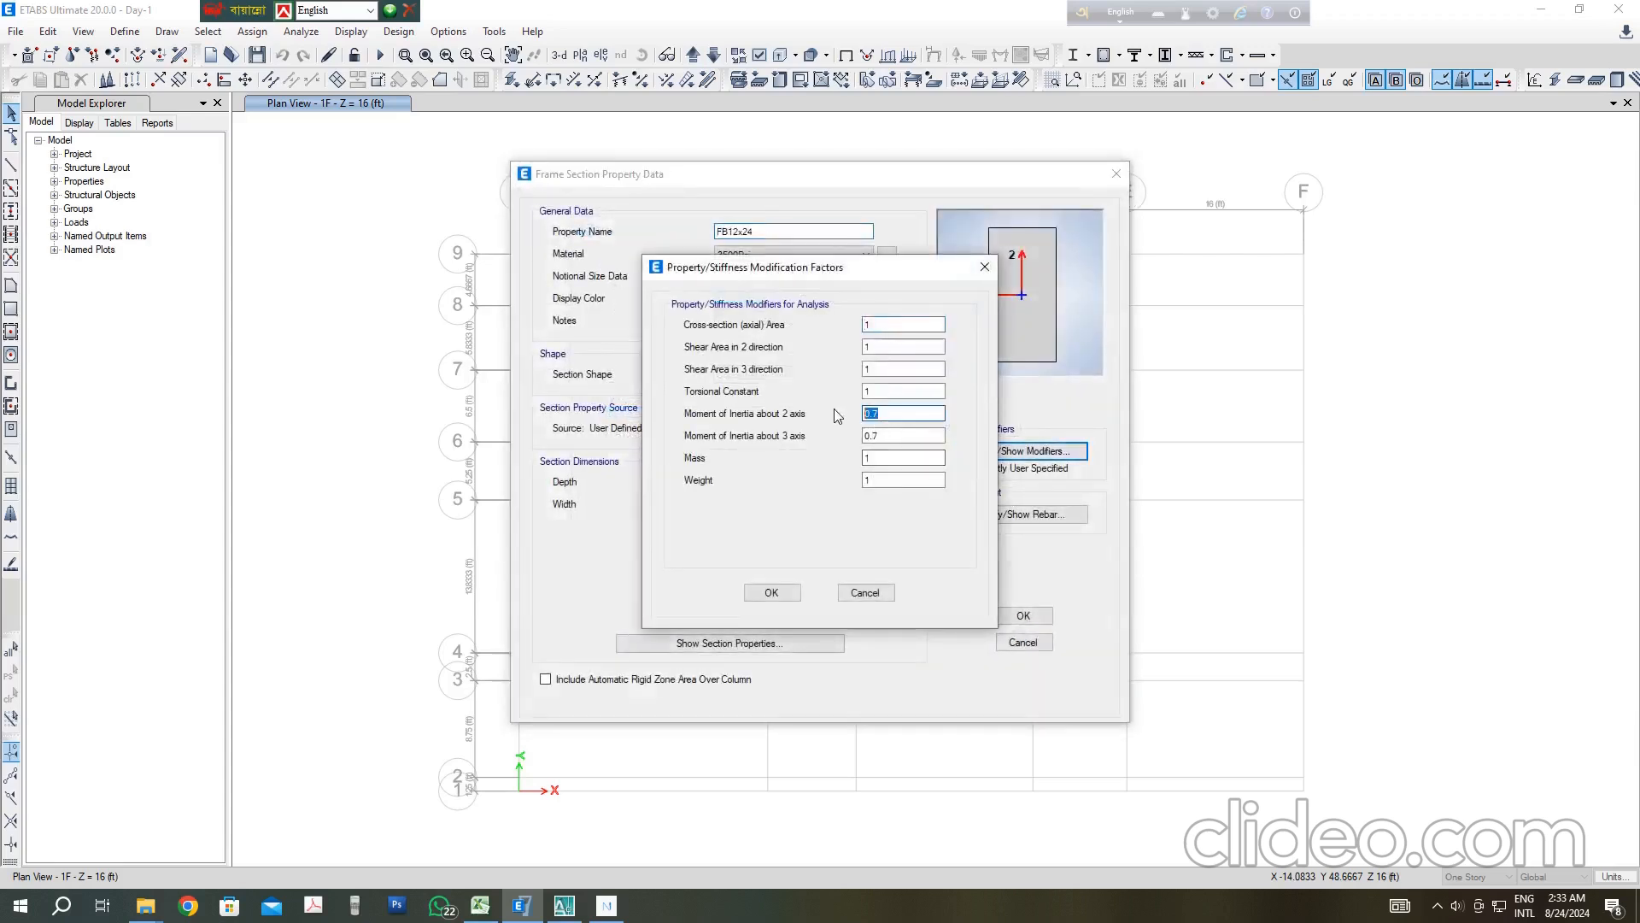
text(0335)
key(Tab)
text(0.35)
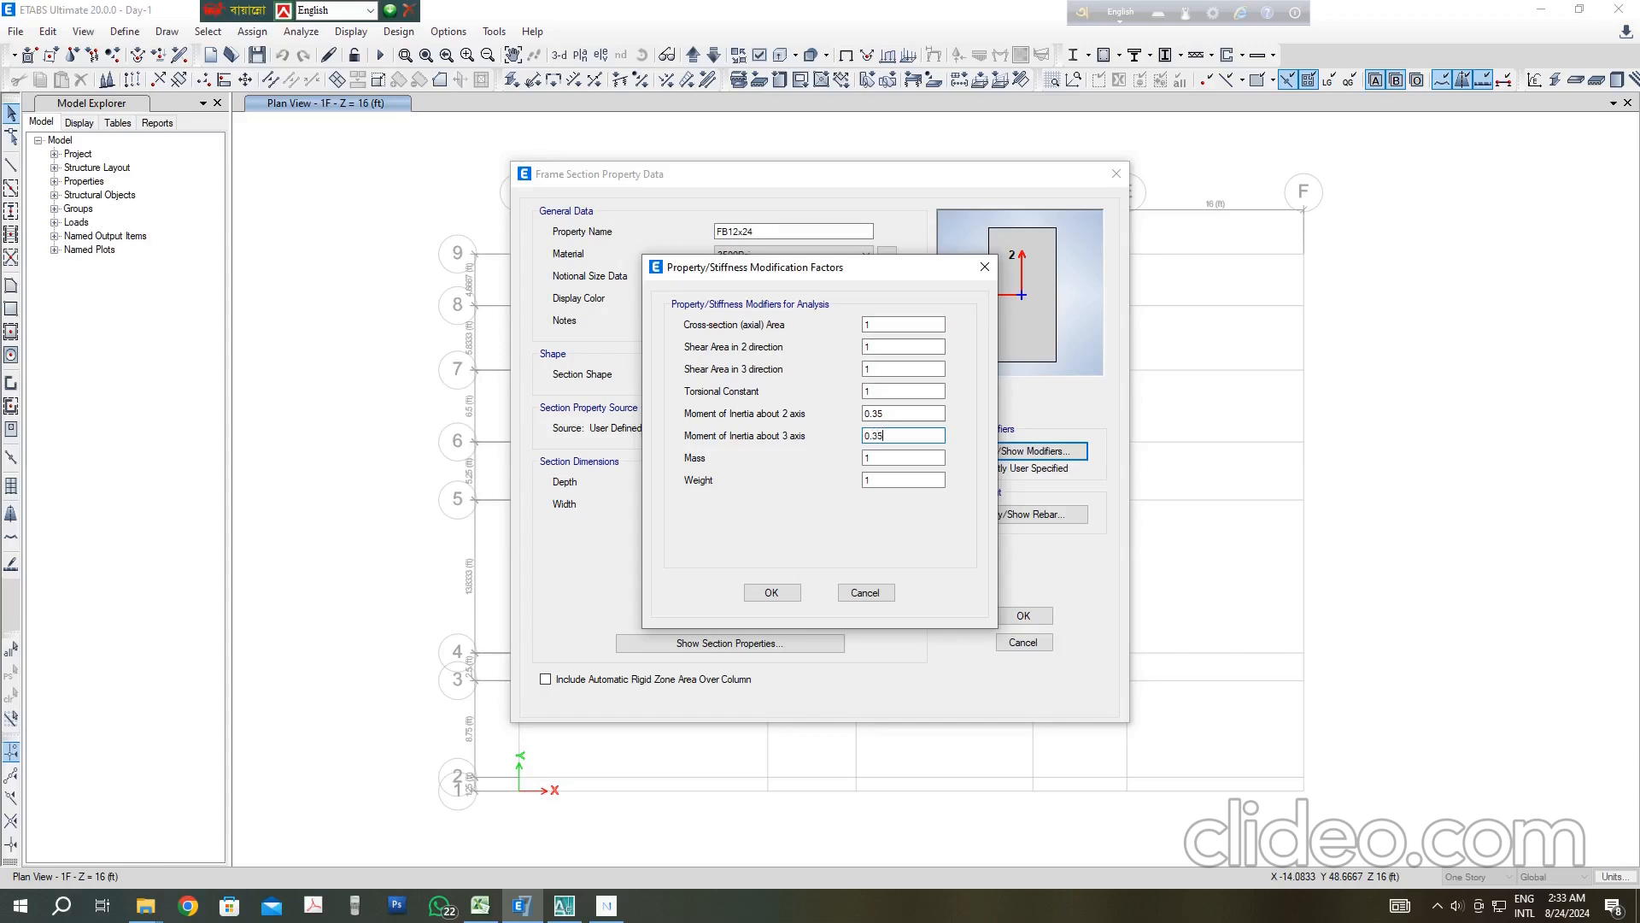
click(771, 592)
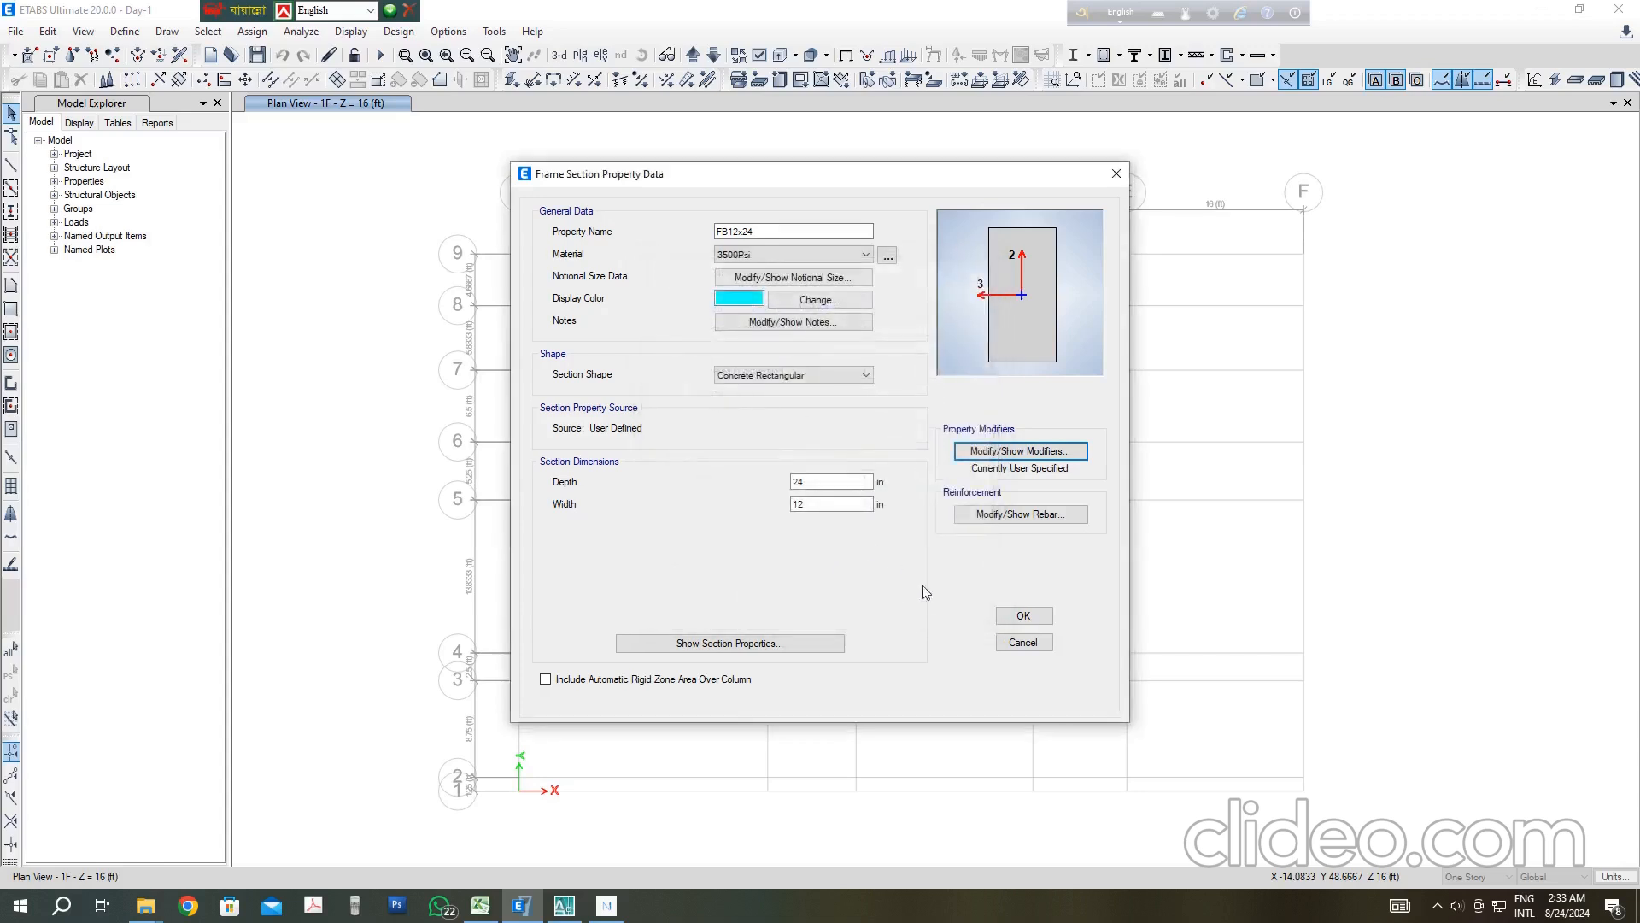
click(1024, 617)
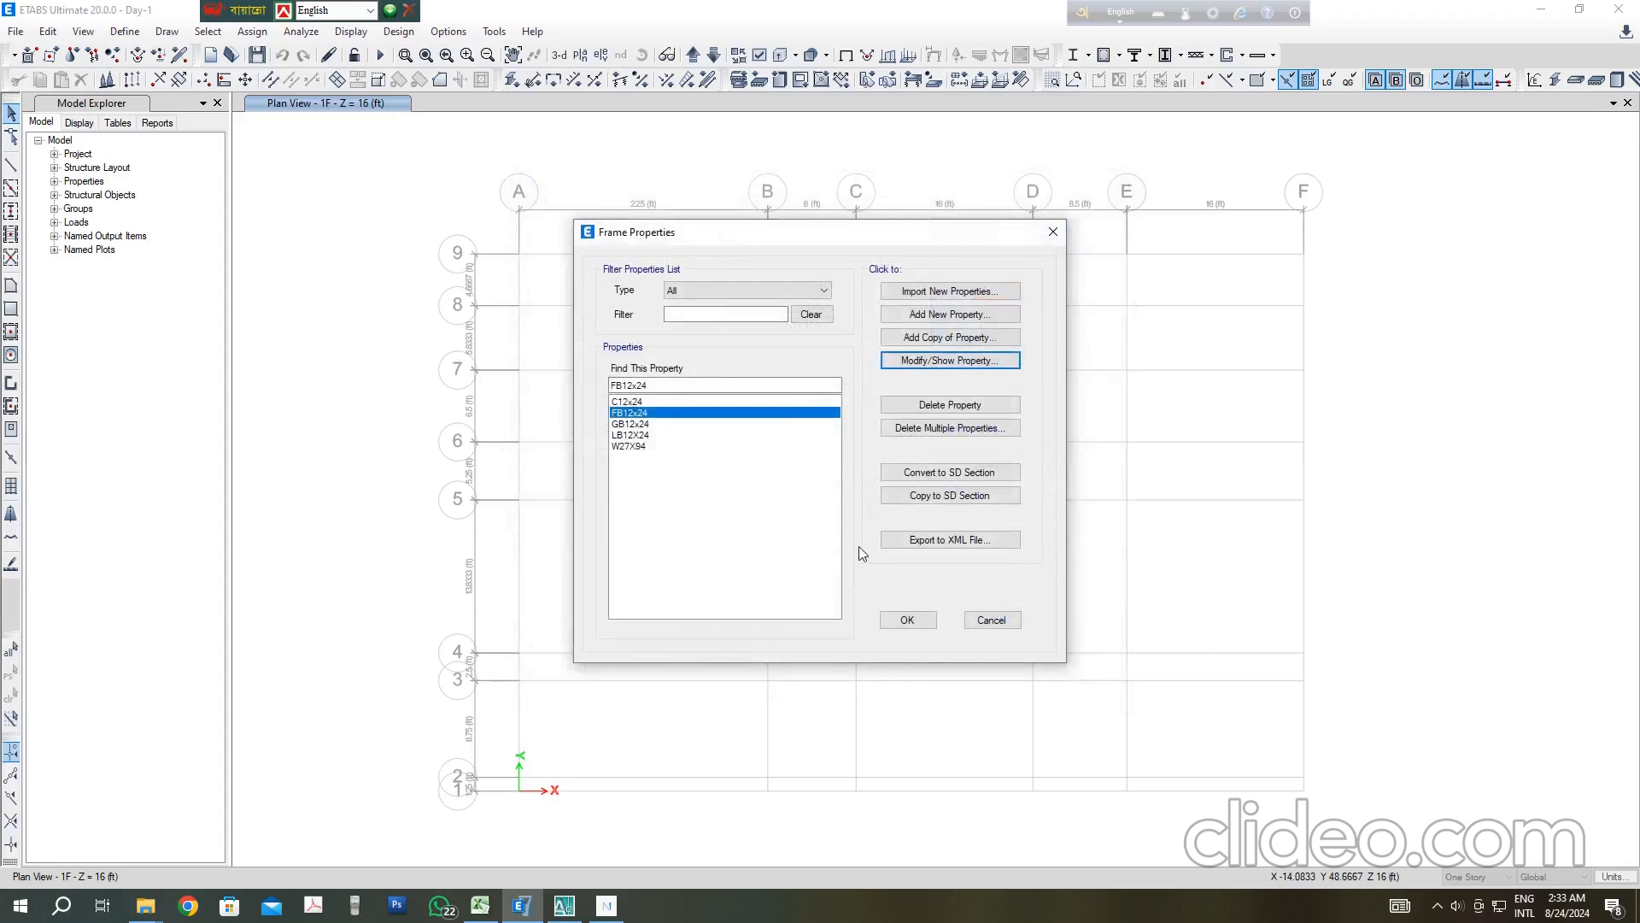
click(908, 621)
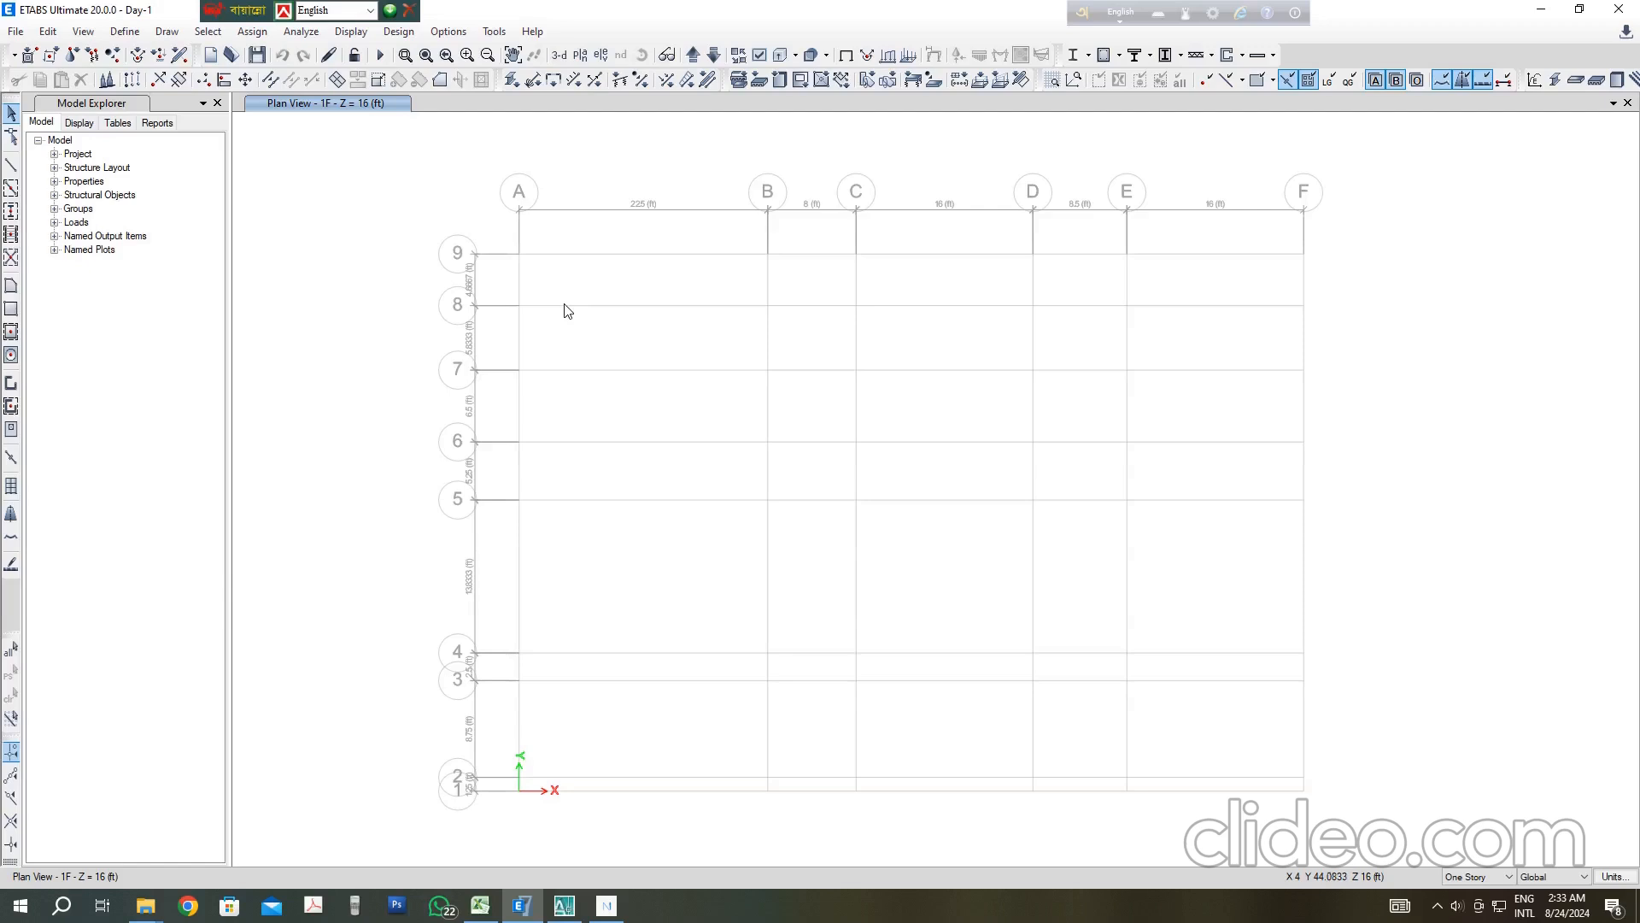
Step: Modify the Slab1 property, renaming it Slab 5.5 and assigning 3500Psi as the slab material
click(126, 32)
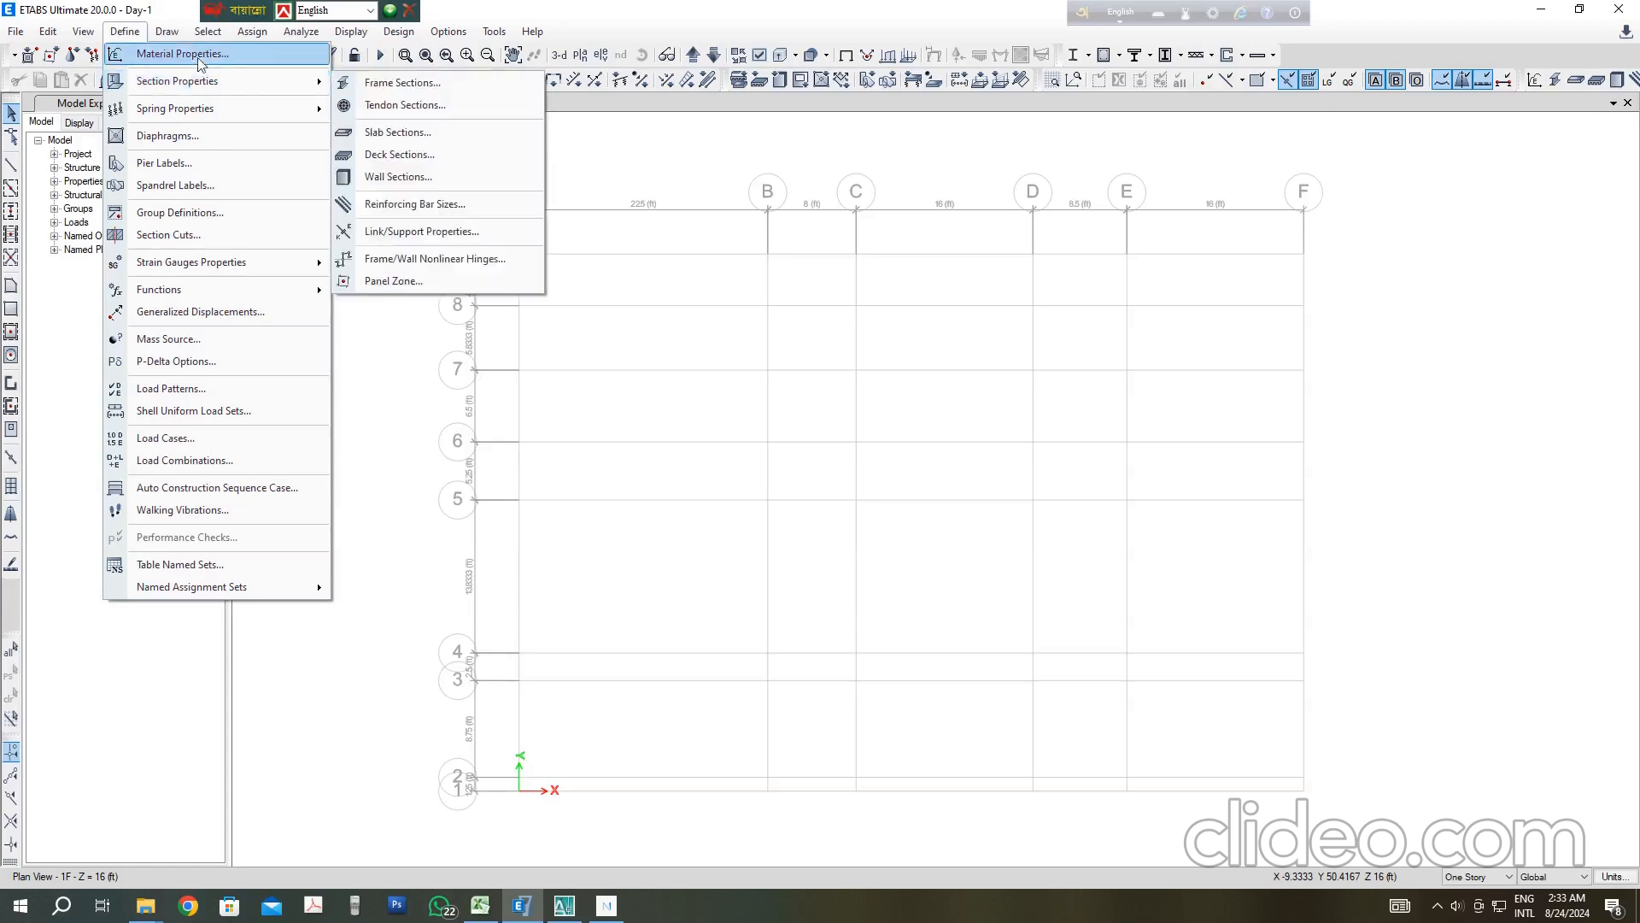
click(176, 35)
click(133, 35)
mouse_move(156, 90)
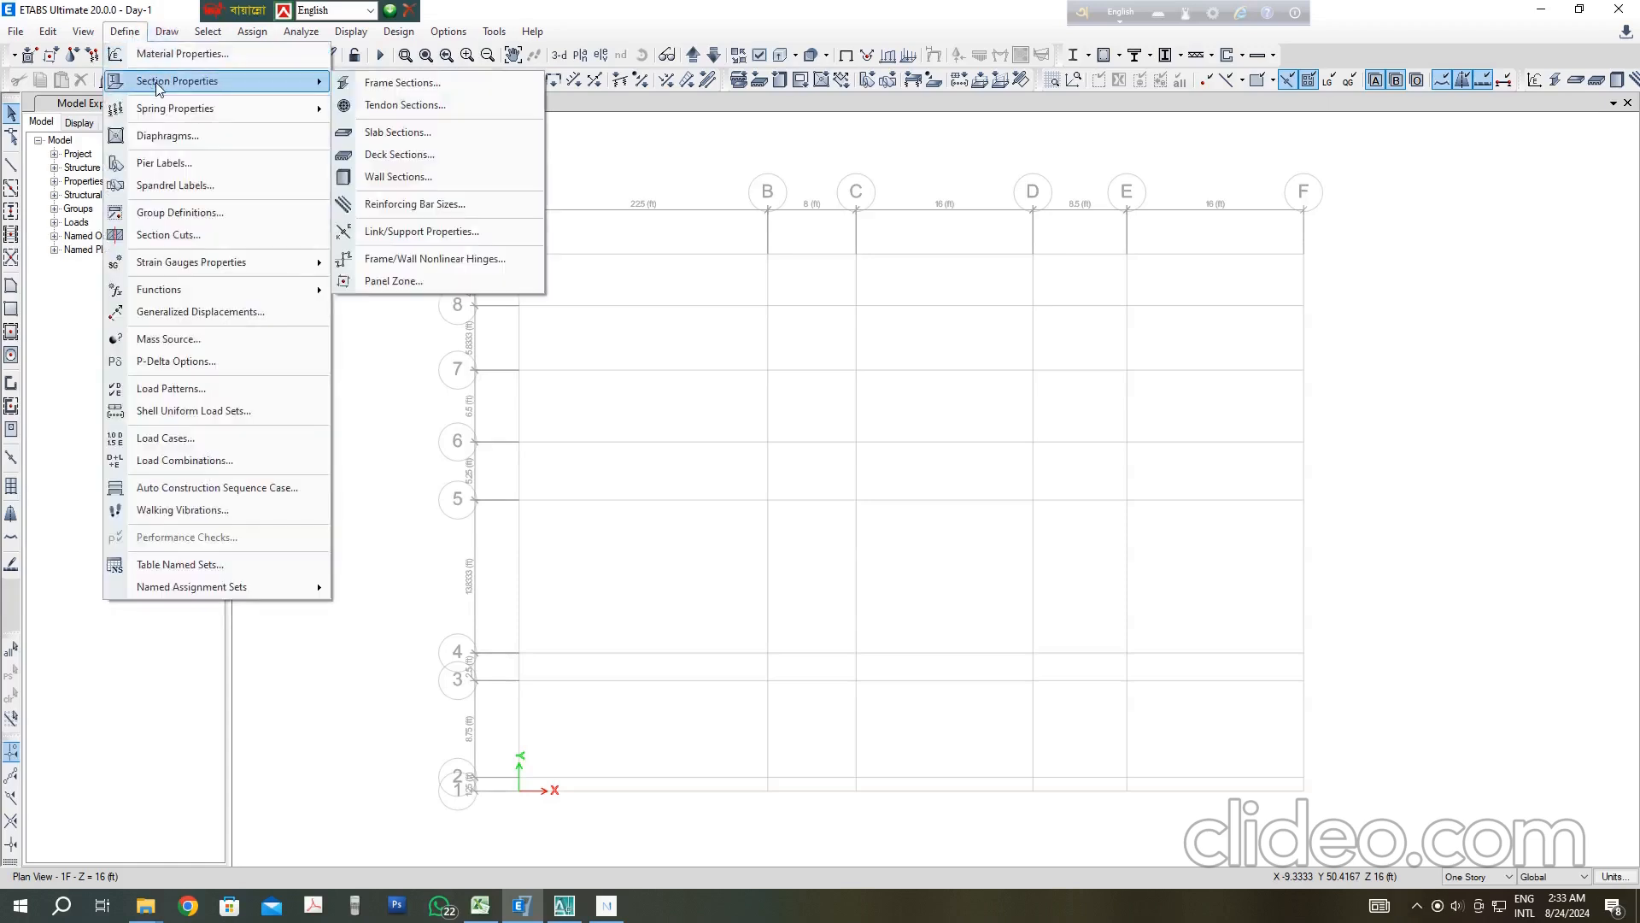
click(386, 135)
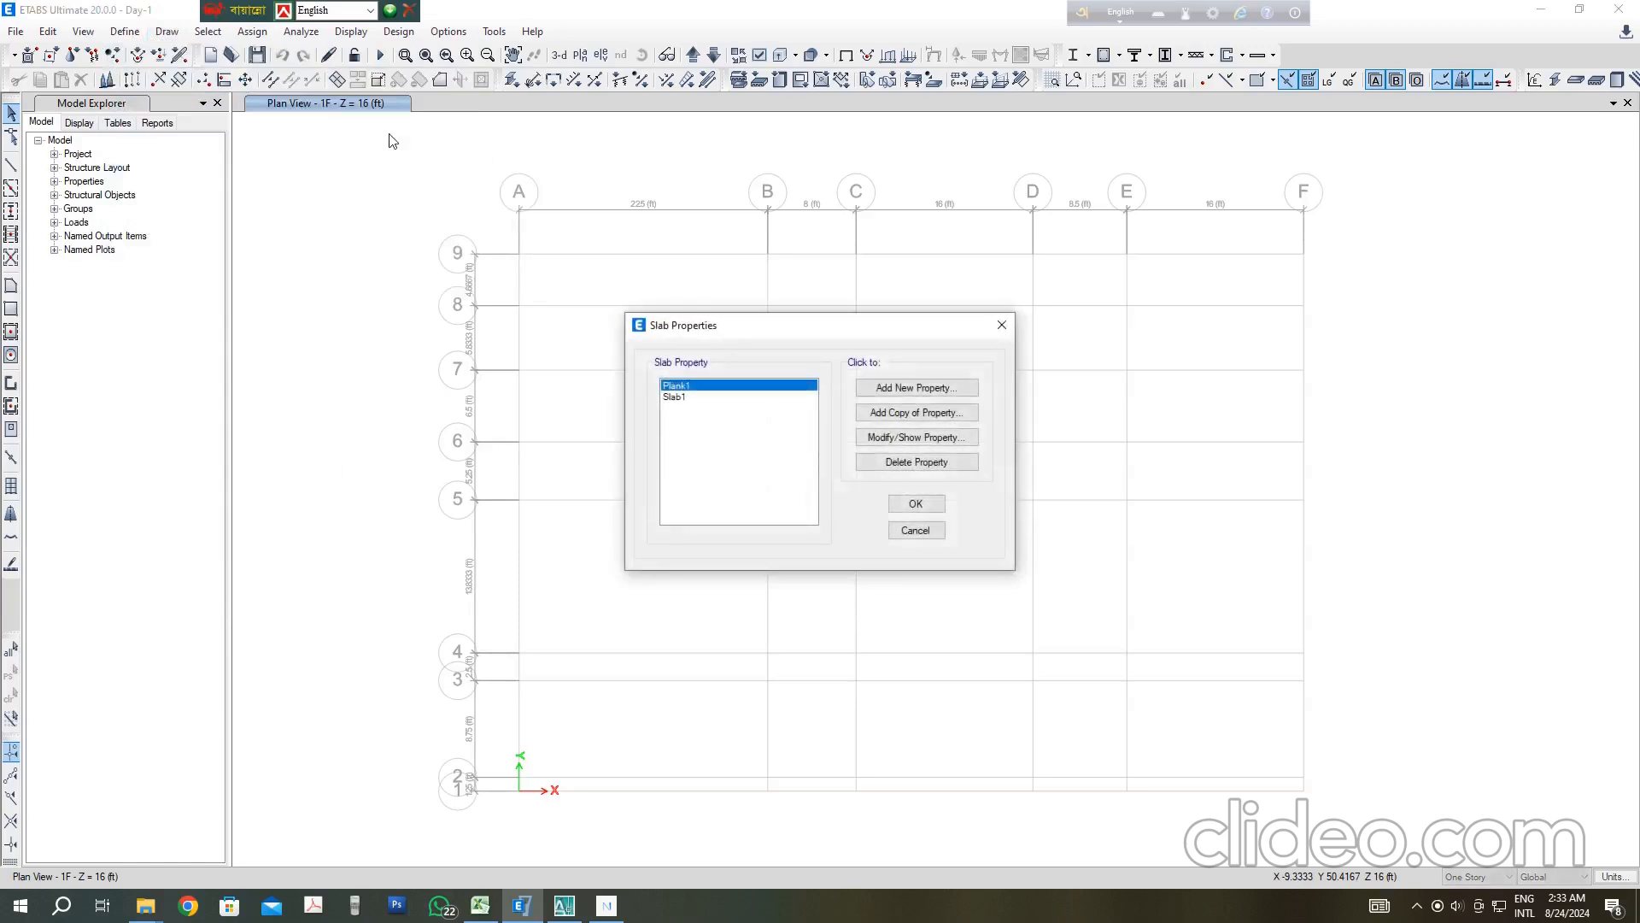
click(690, 398)
click(903, 439)
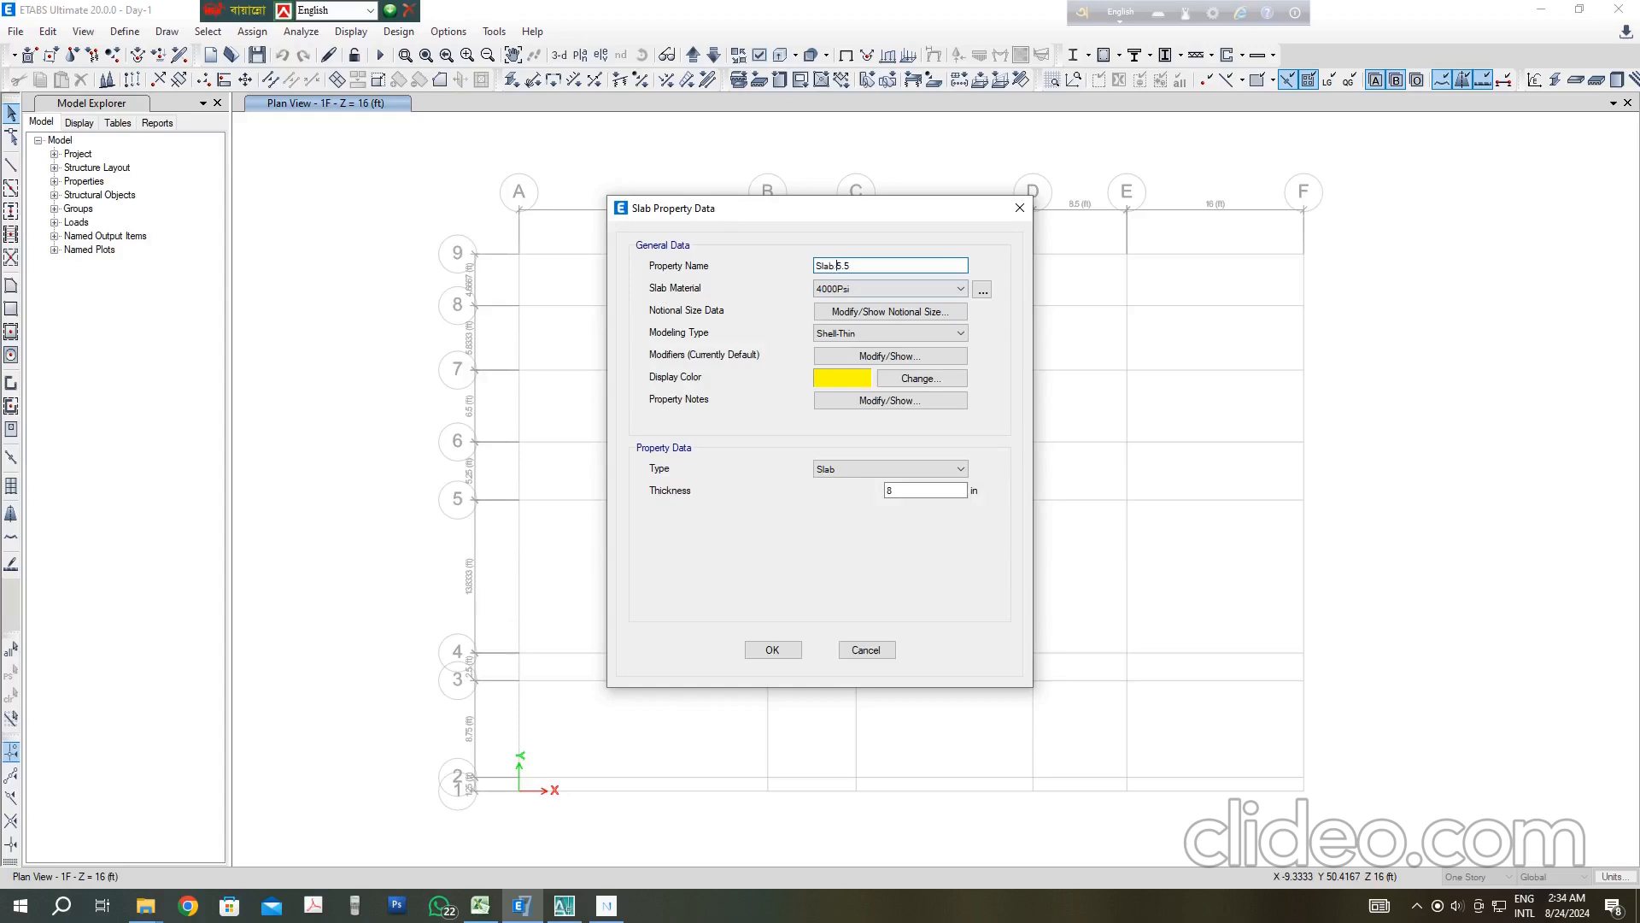
click(862, 290)
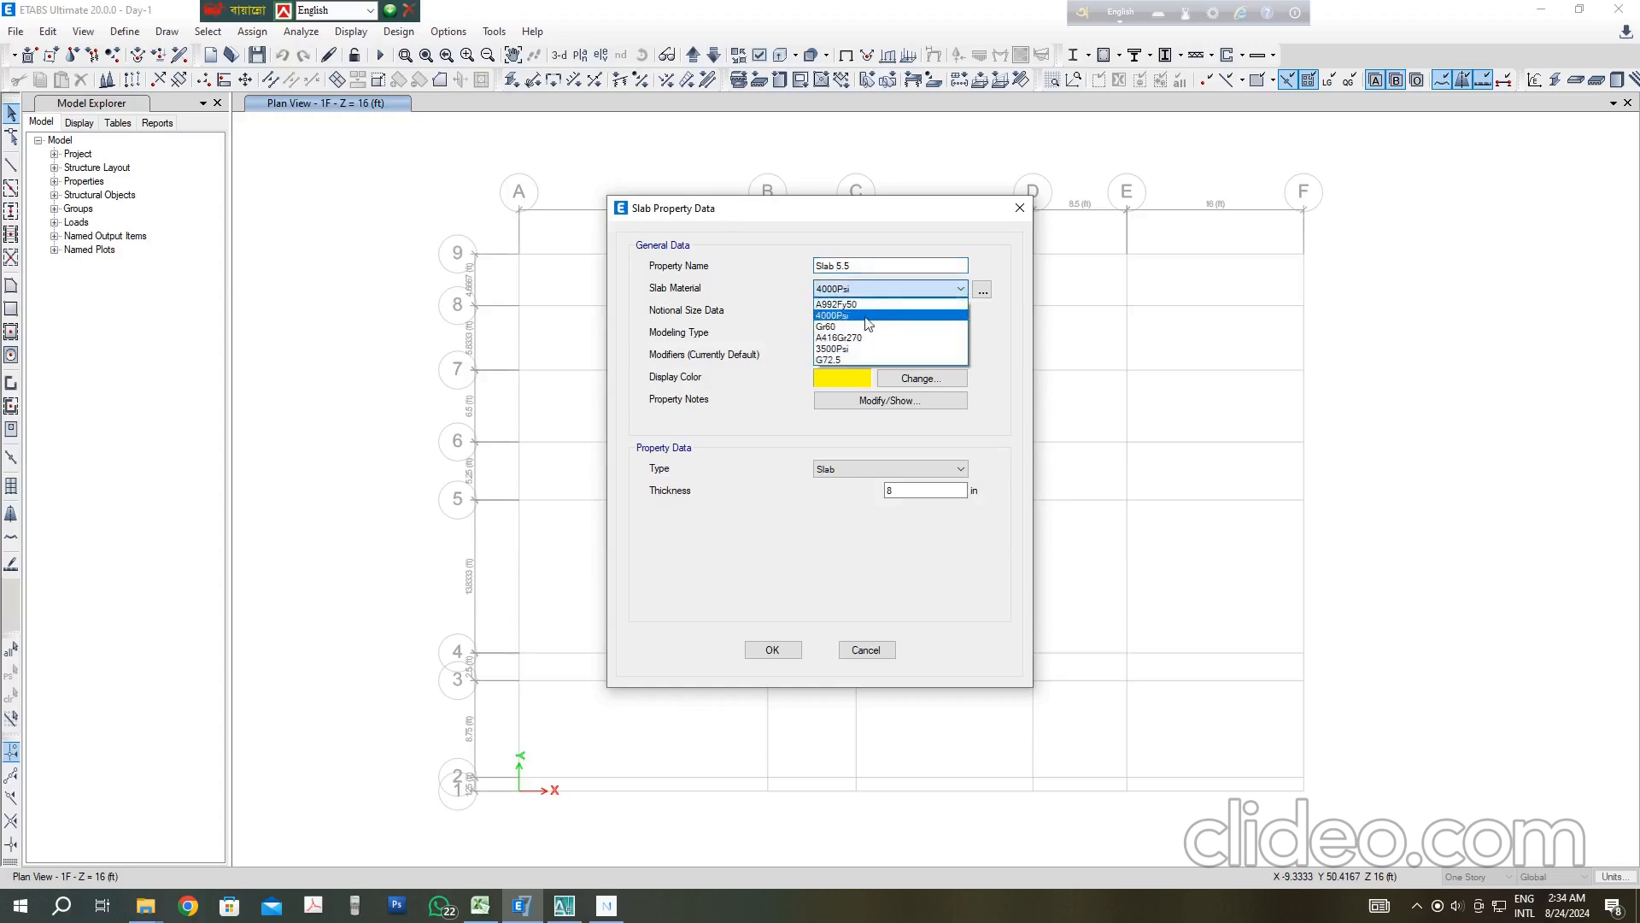
click(856, 352)
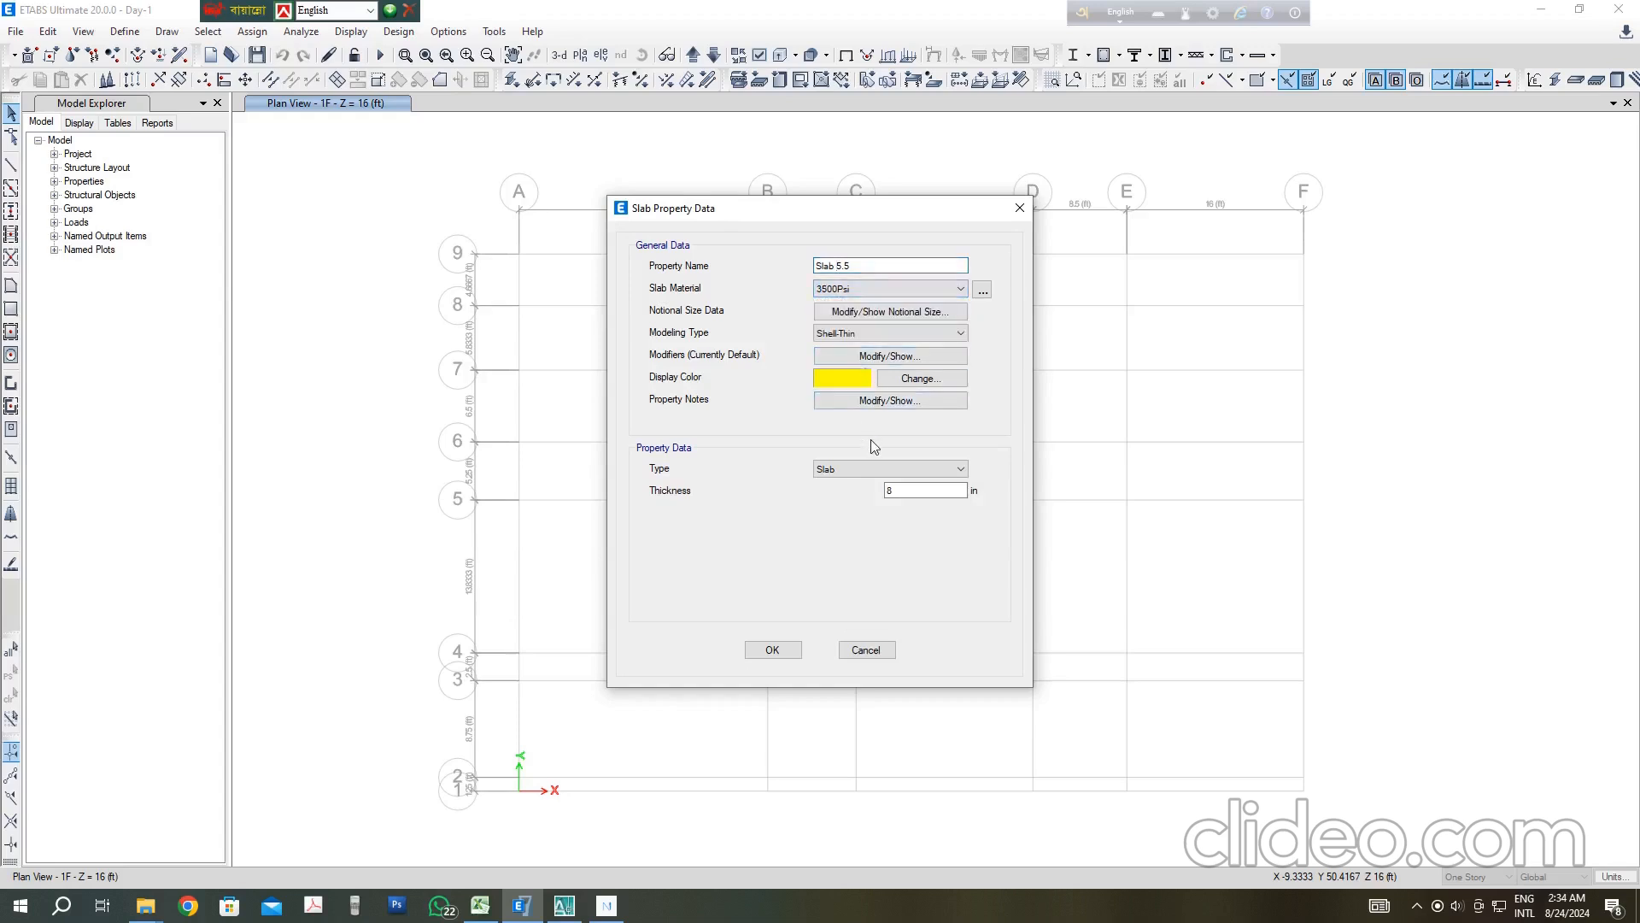
Step: Set the thickness of Slab 5.5 to 5.5 in and keep its modeling type as Shell-Thin
click(891, 491)
key(BackSpace)
text(5.5)
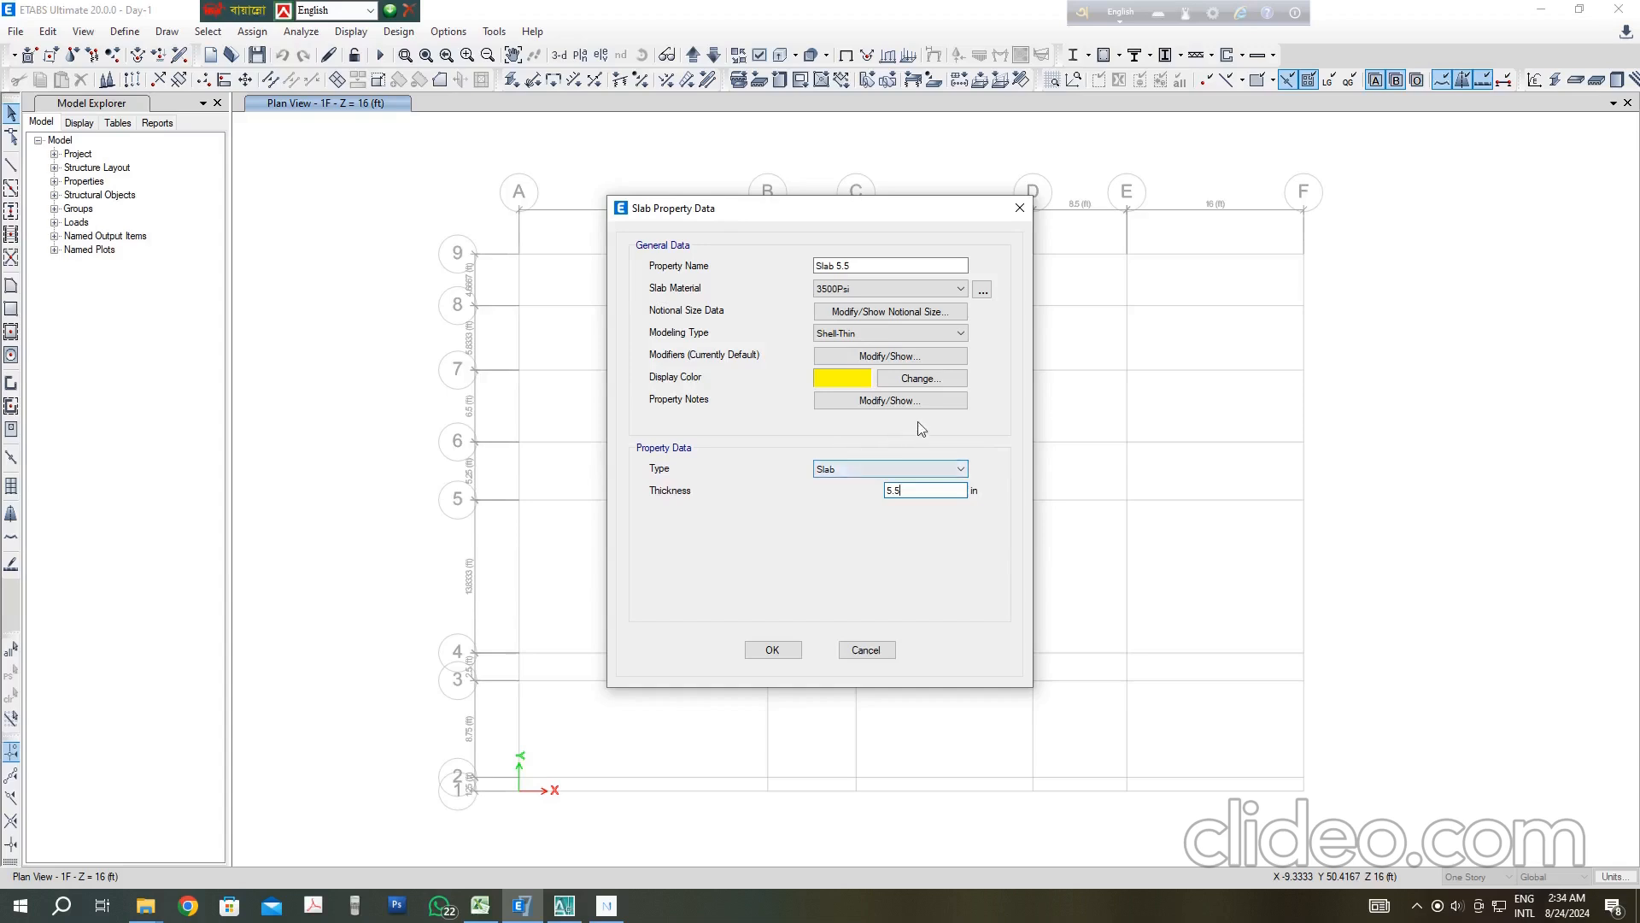
click(921, 335)
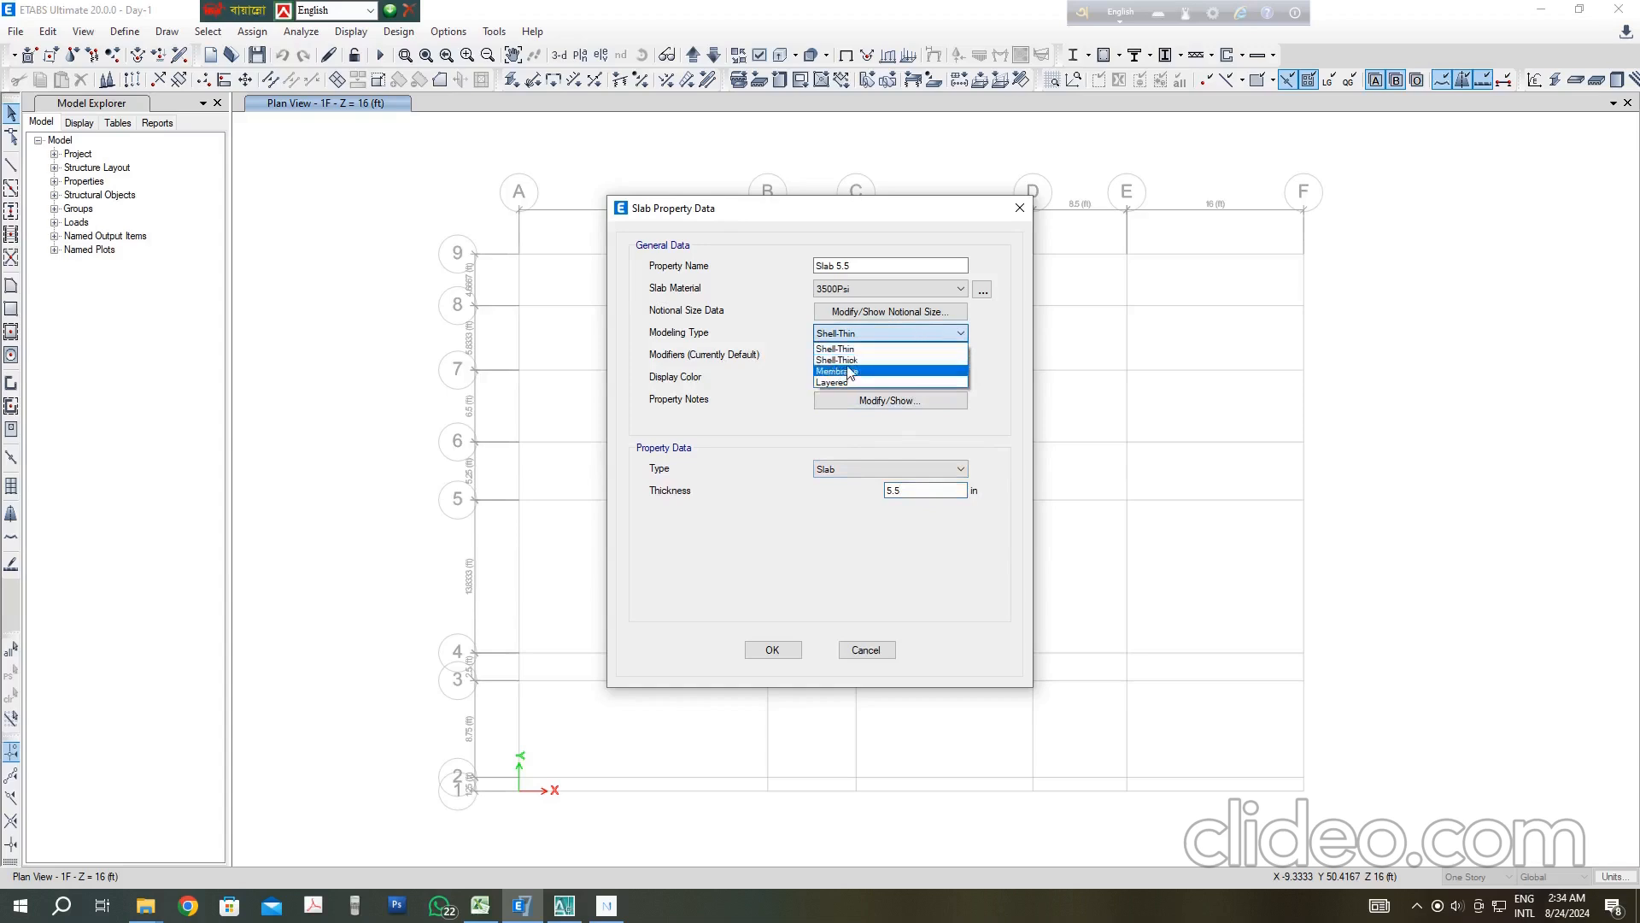
click(886, 342)
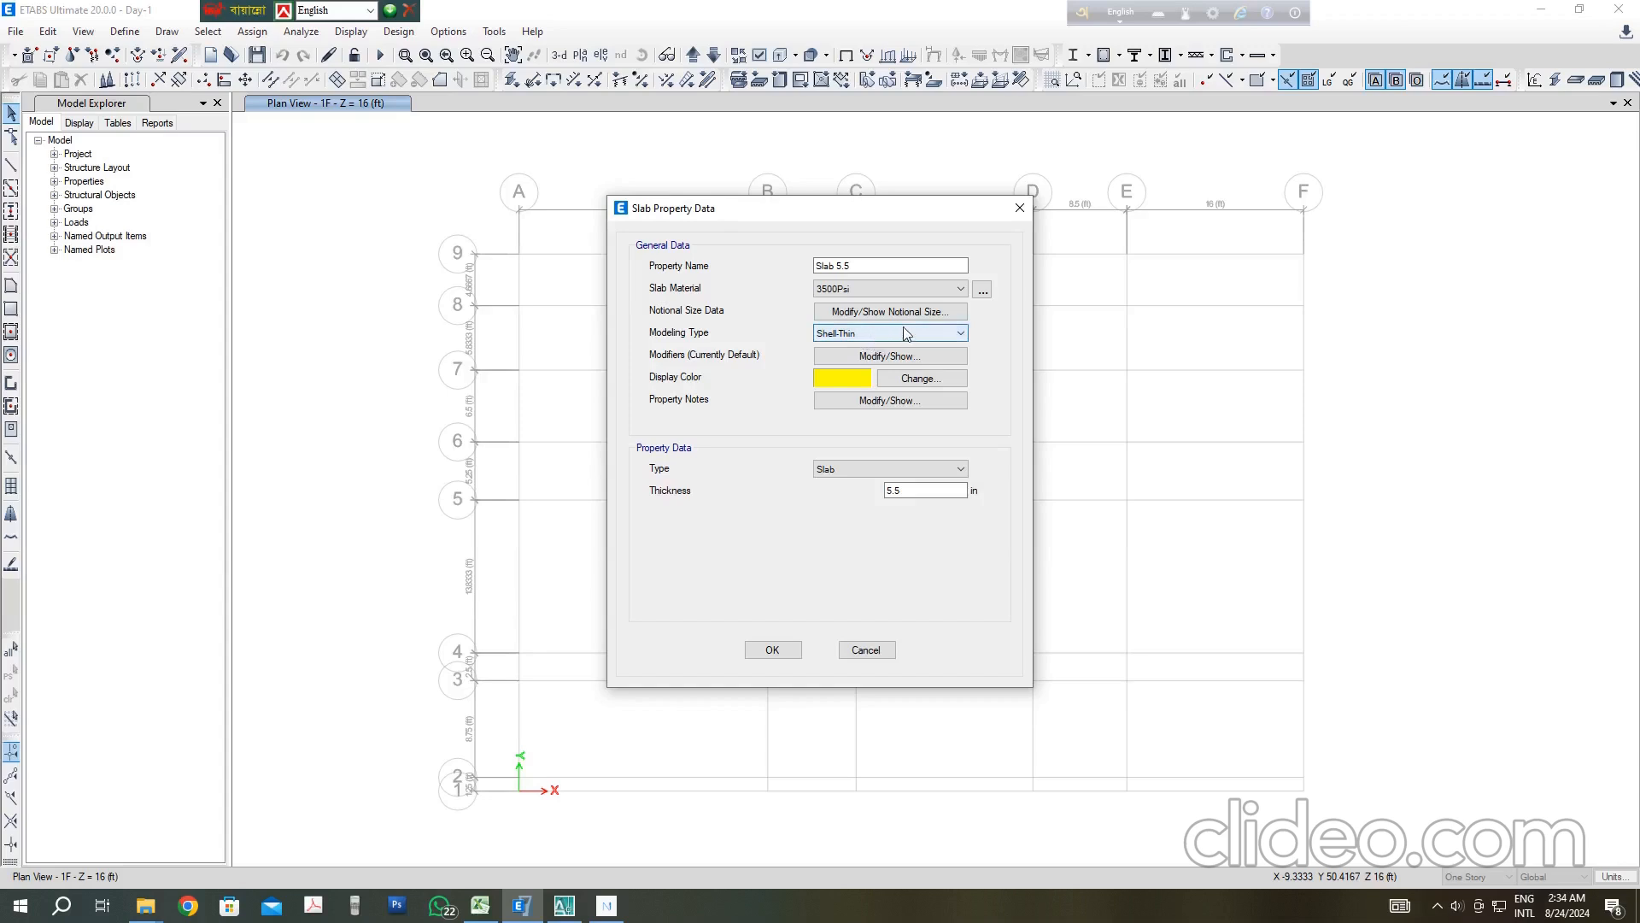
Step: Set Slab 5.5's bending m11 and m22 modifiers to 0.25, change m12 as well, and accept the slab property
click(880, 402)
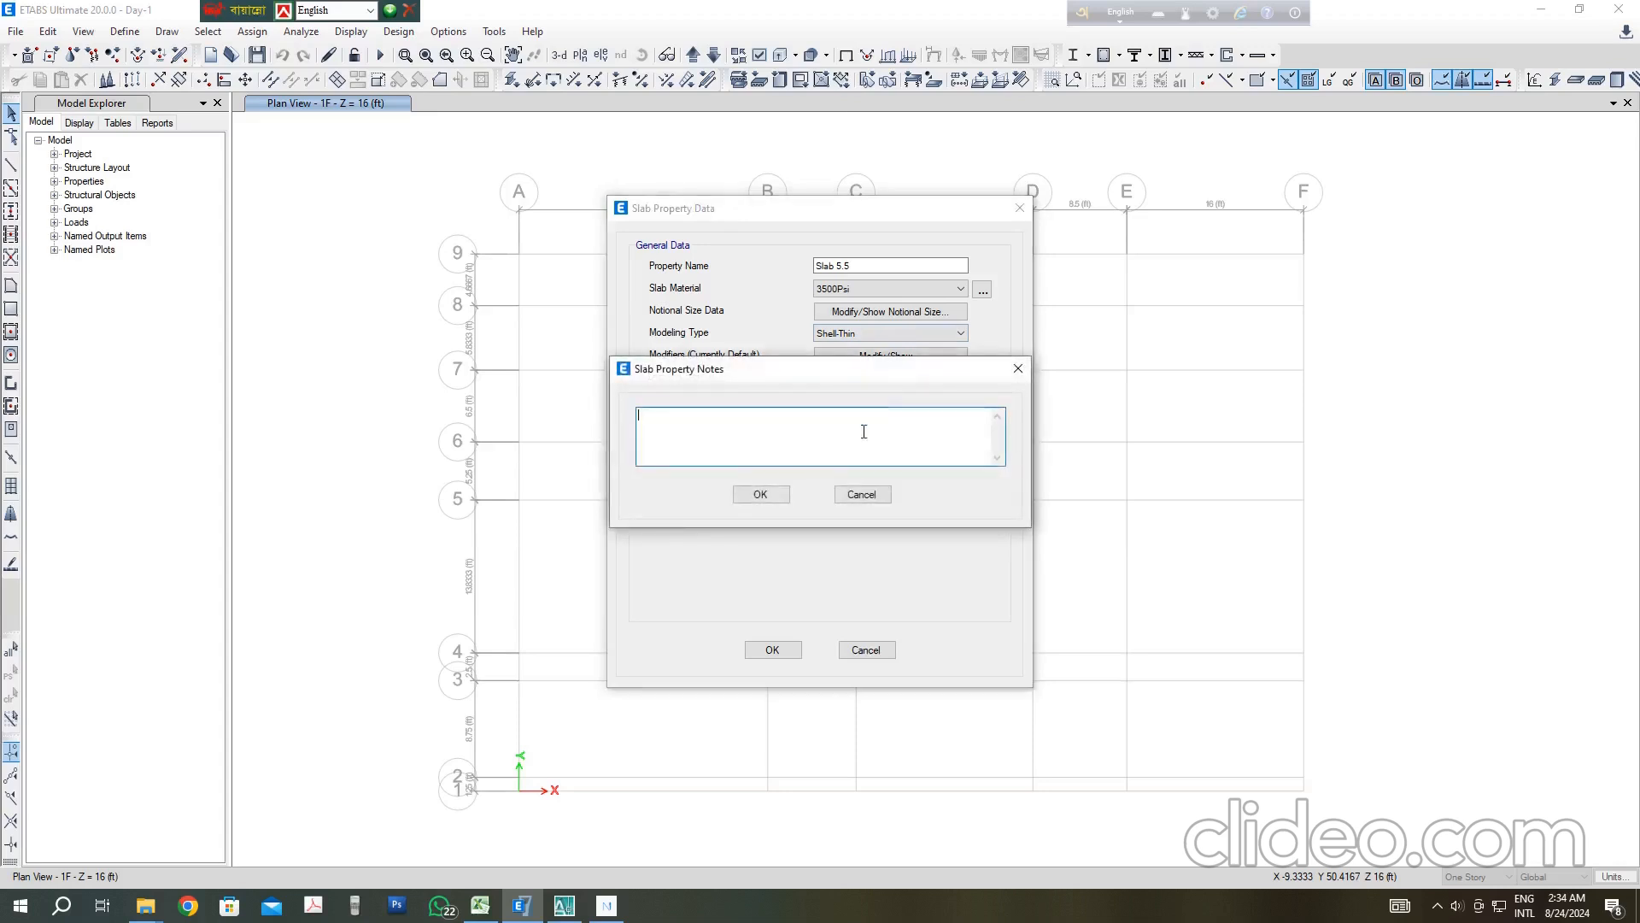
click(762, 494)
click(871, 364)
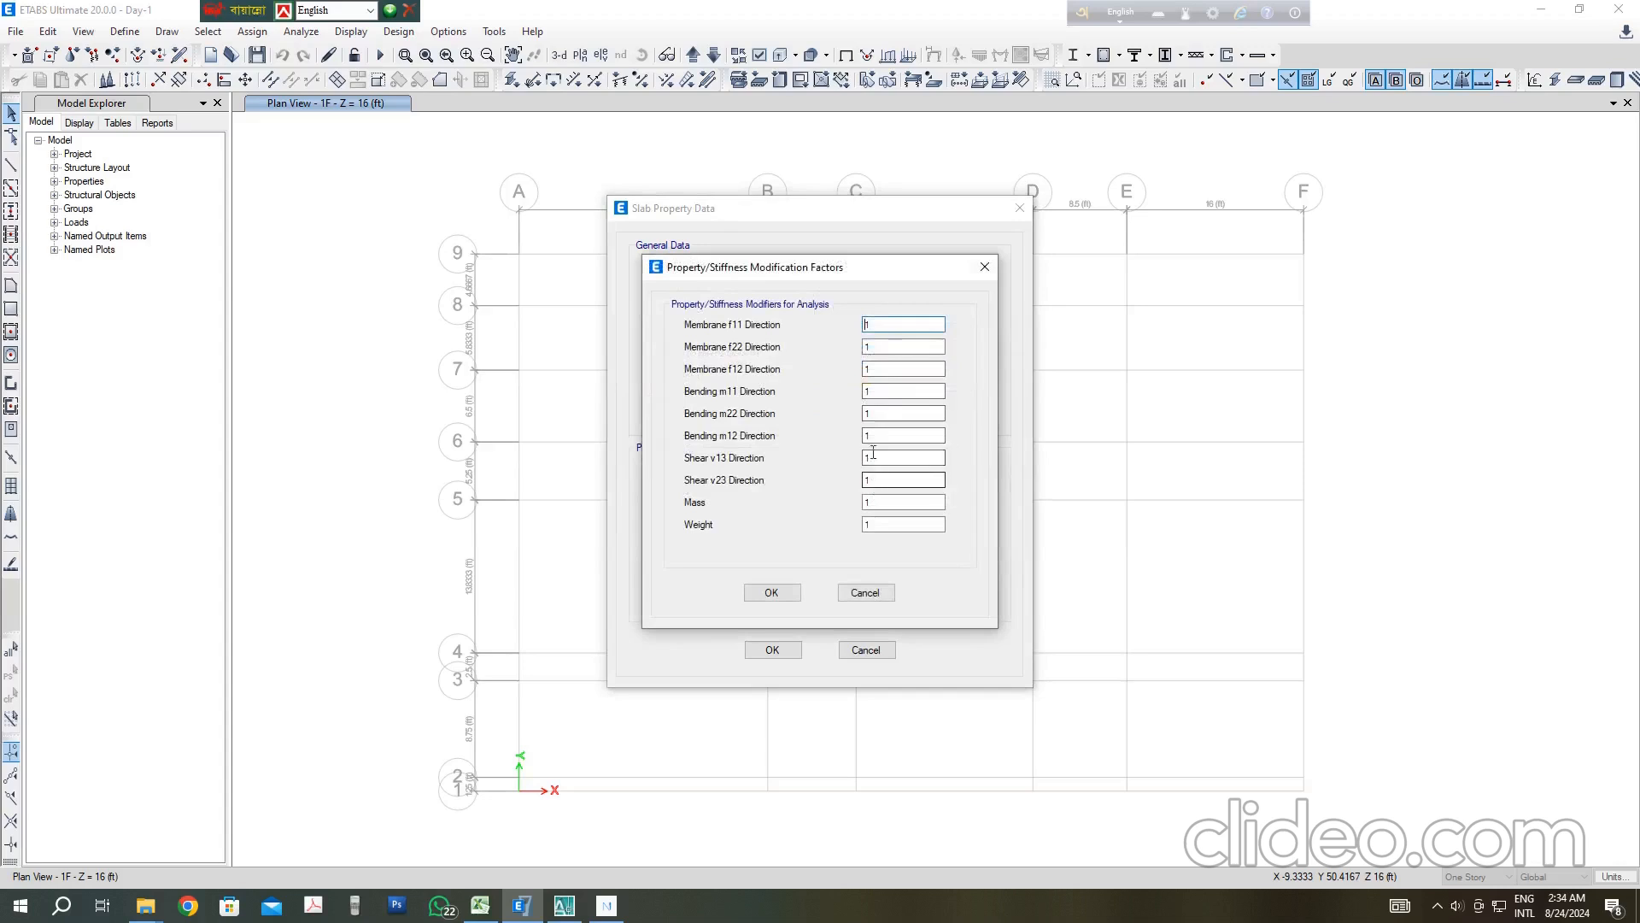
double_click(878, 392)
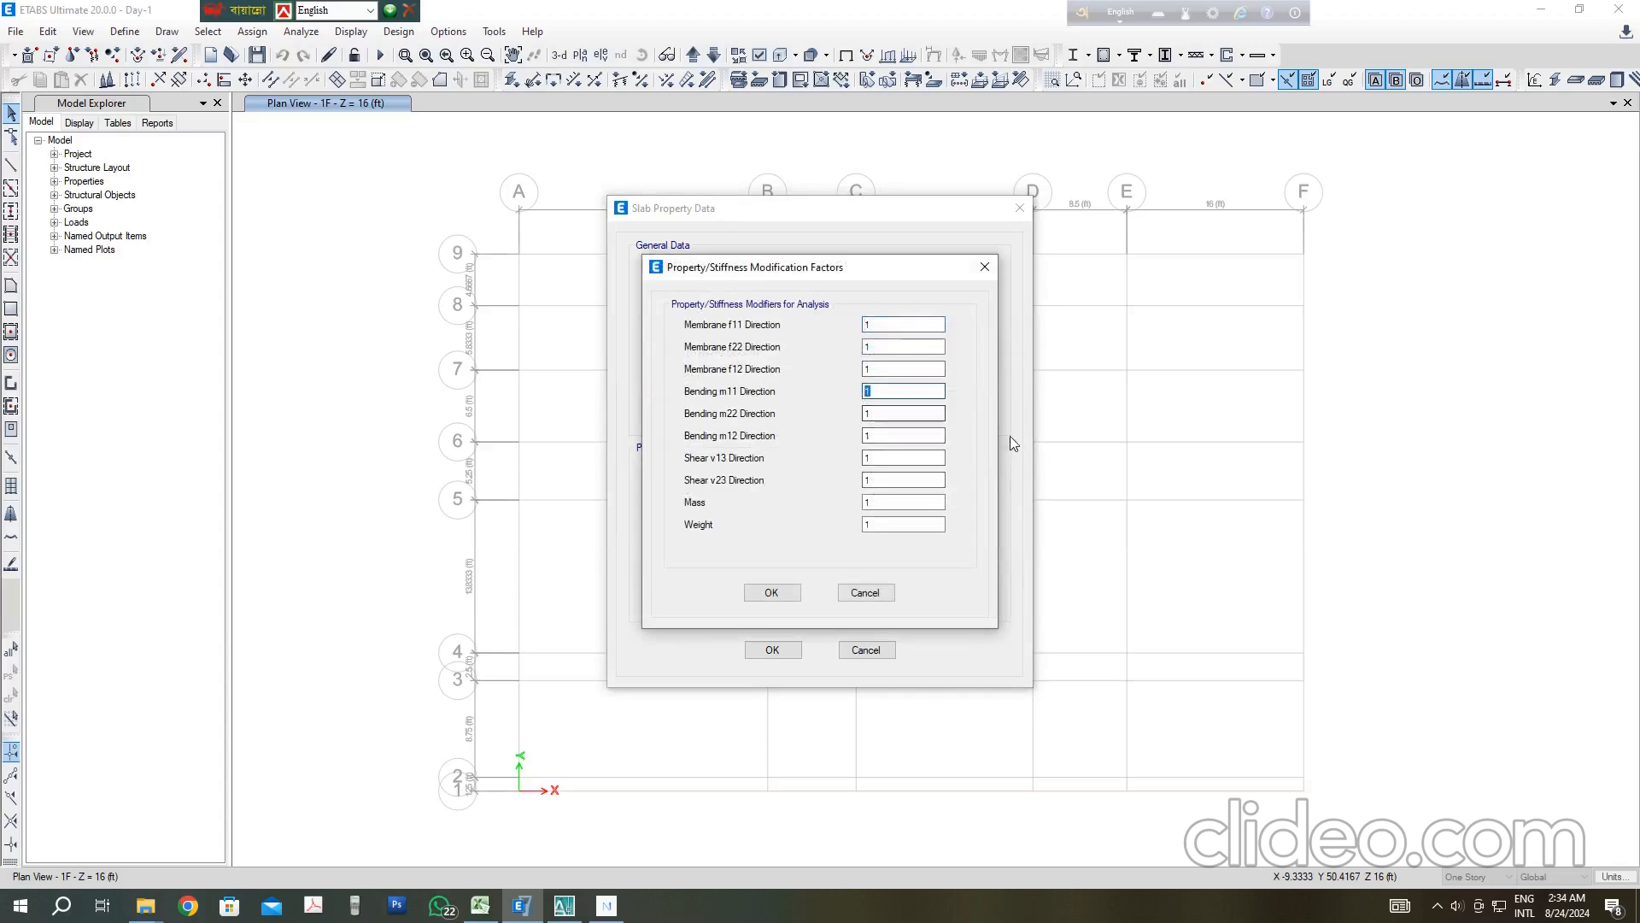
text(0.25)
double_click(880, 414)
text(0)
drag(894, 438, 812, 441)
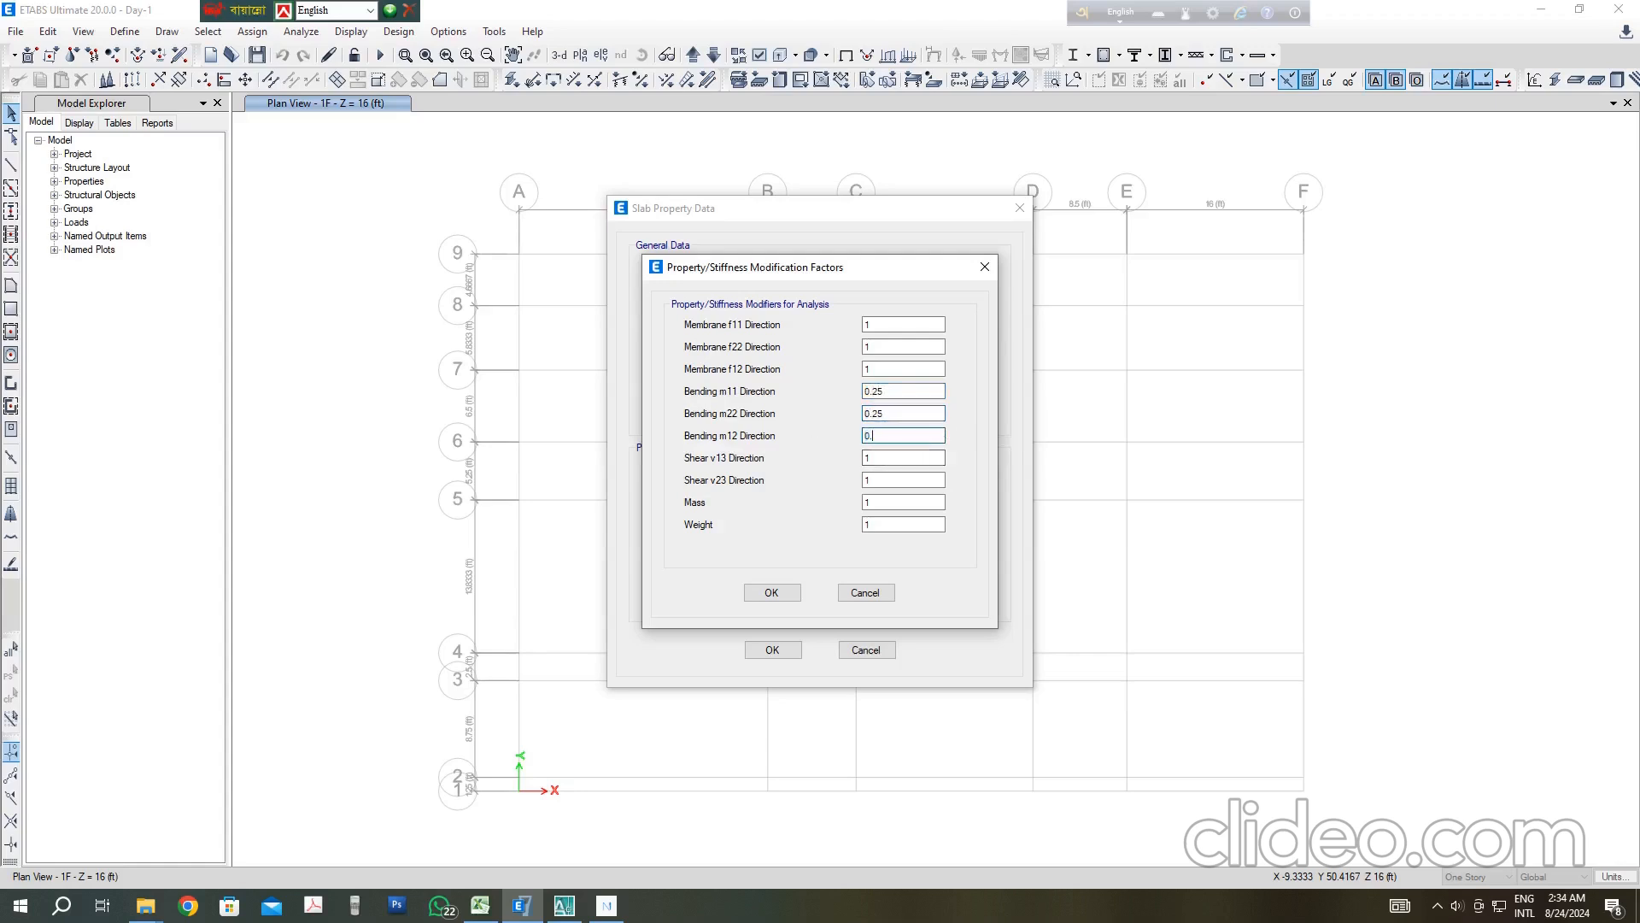
click(770, 591)
click(772, 650)
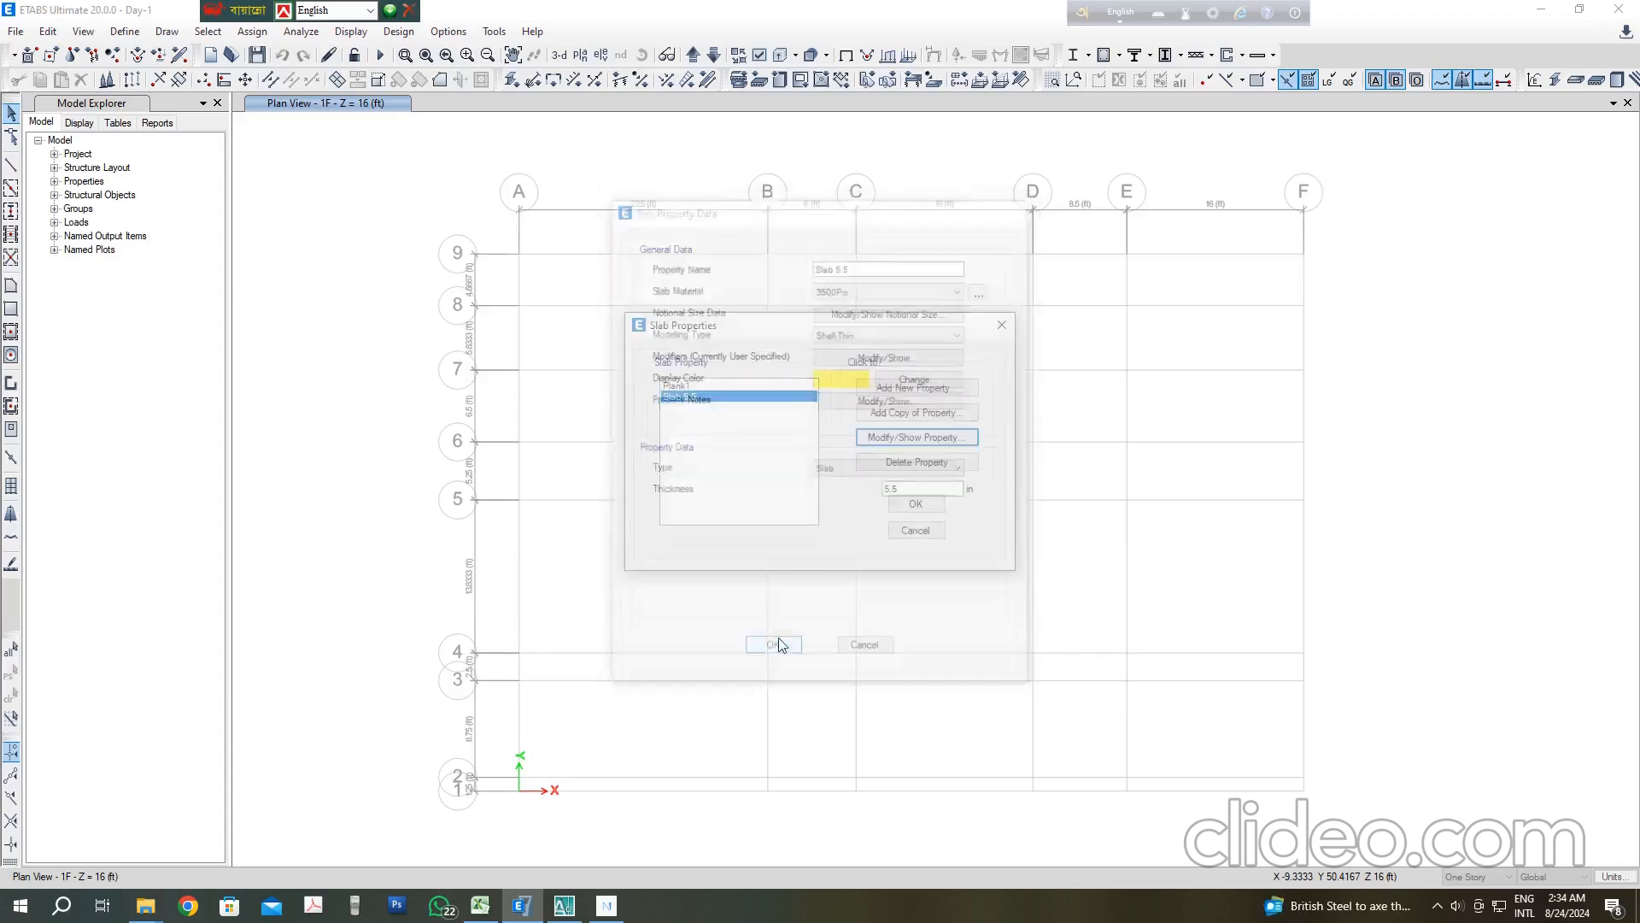
Step: Add a copy of Slab 5.5 named Stair 7 with a thickness of 7 in, keeping the type as Slab
click(908, 413)
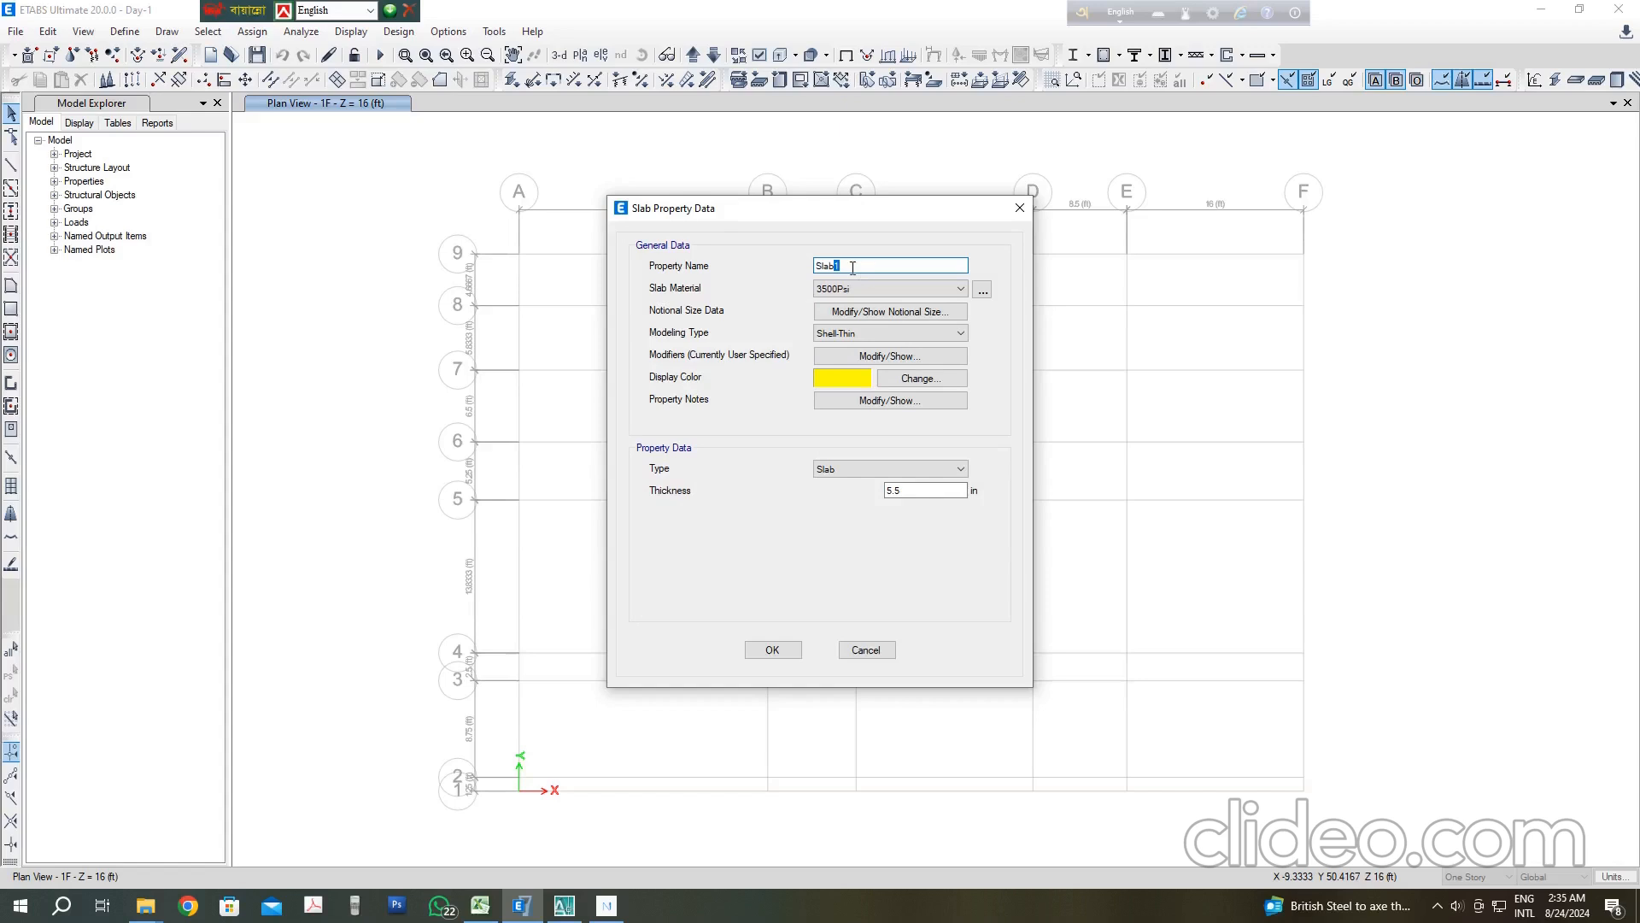
drag(853, 266, 764, 291)
text(s)
key(BackSpace)
double_click(893, 490)
text(7)
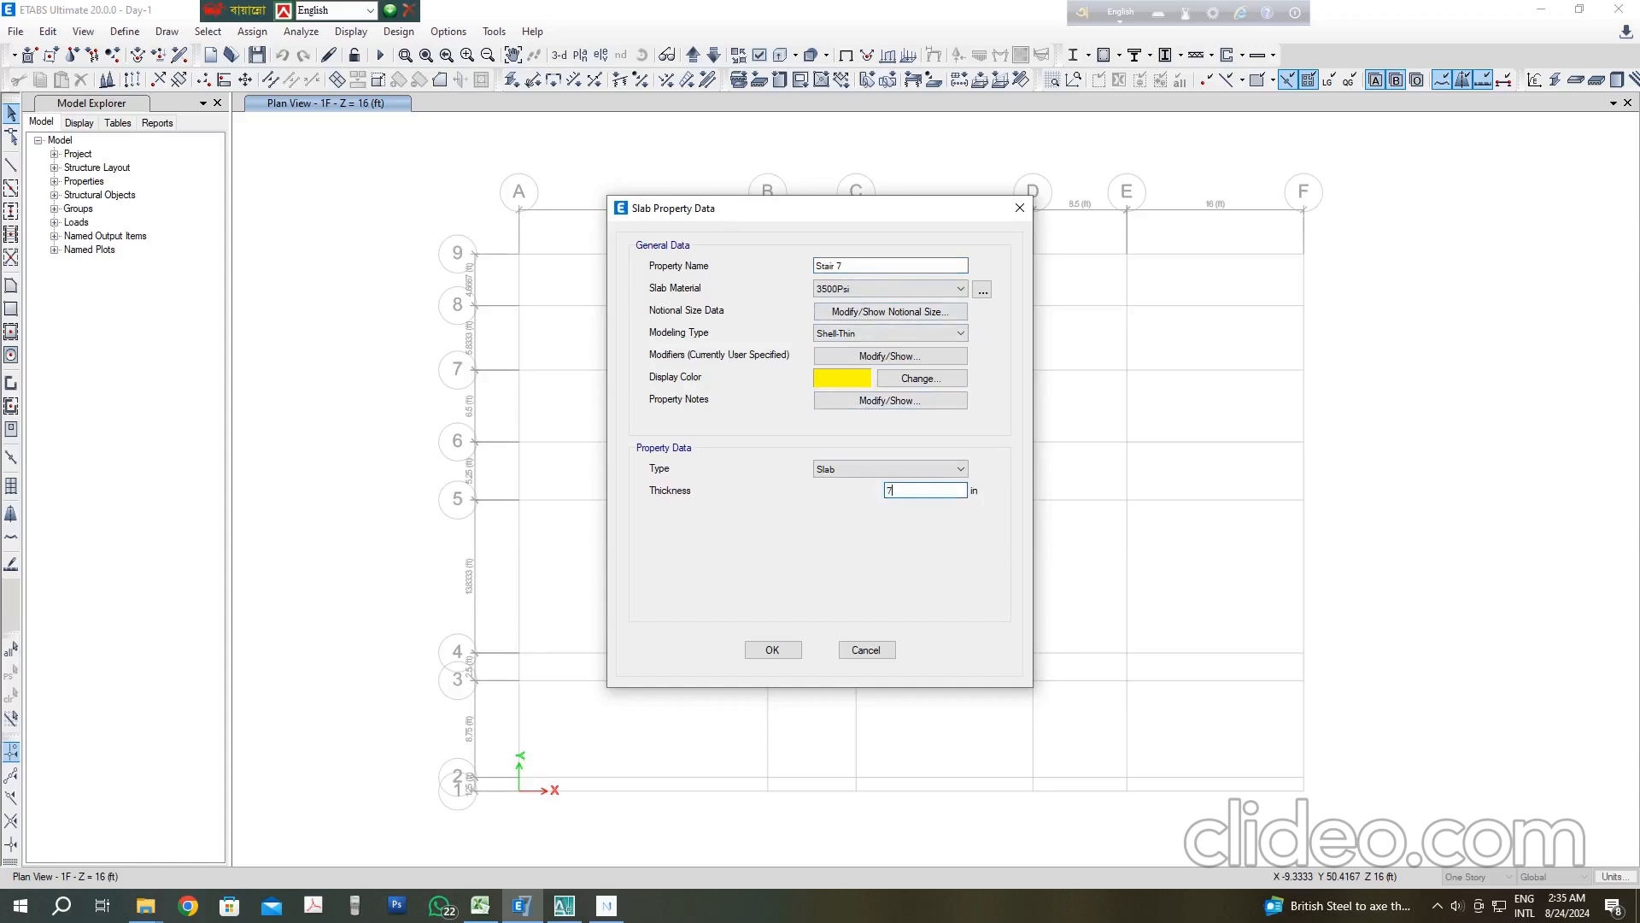
click(877, 469)
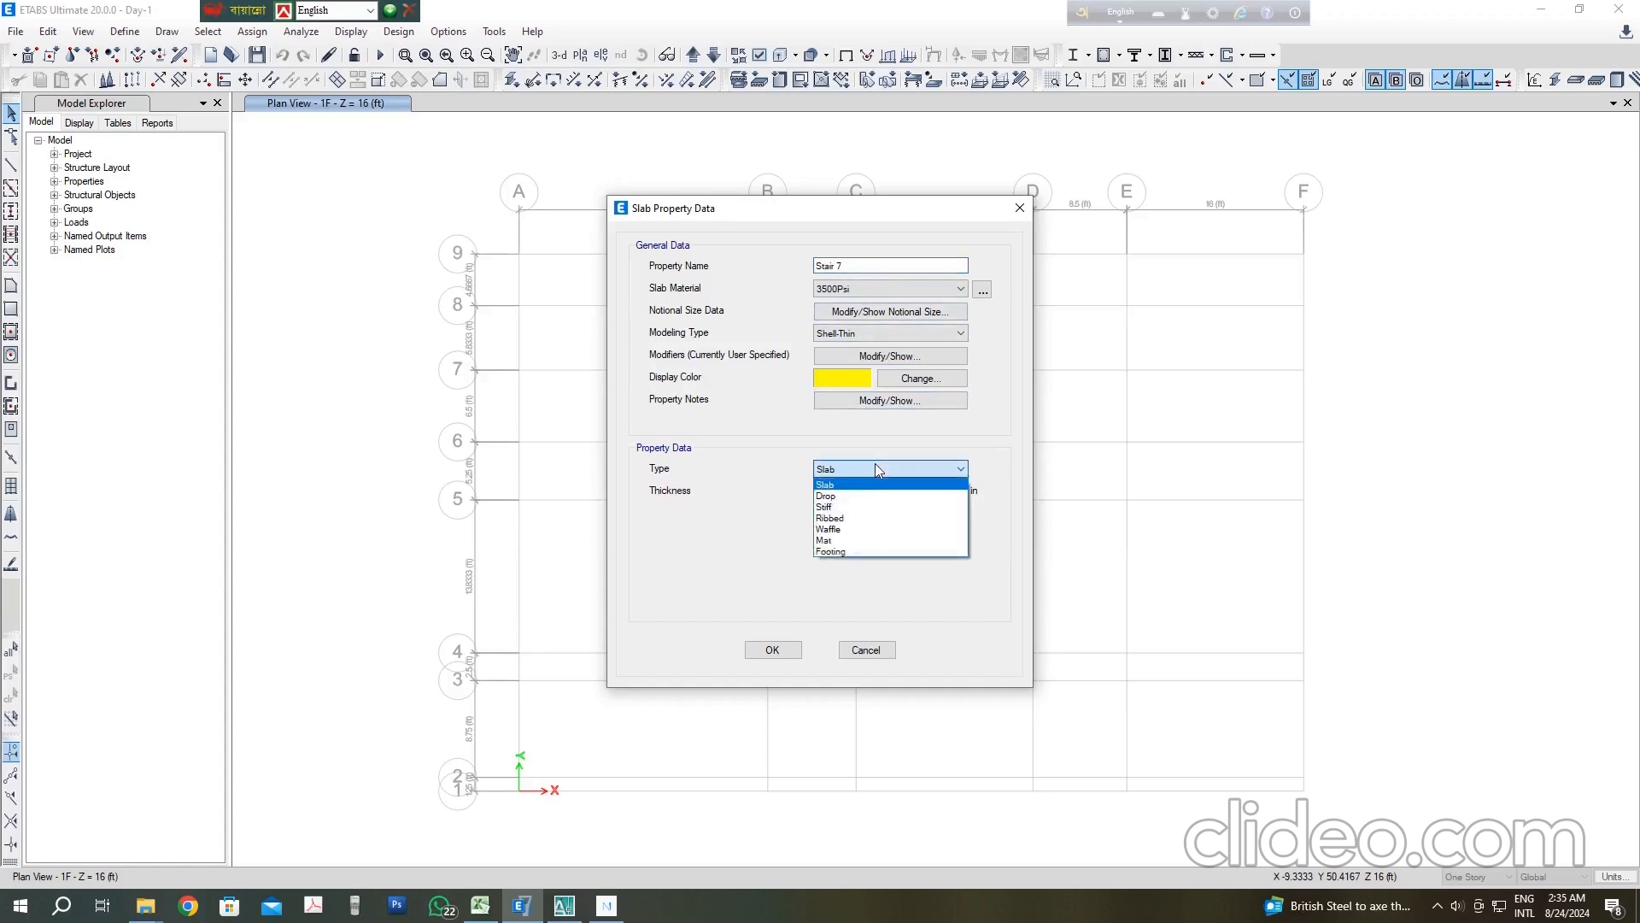
click(875, 467)
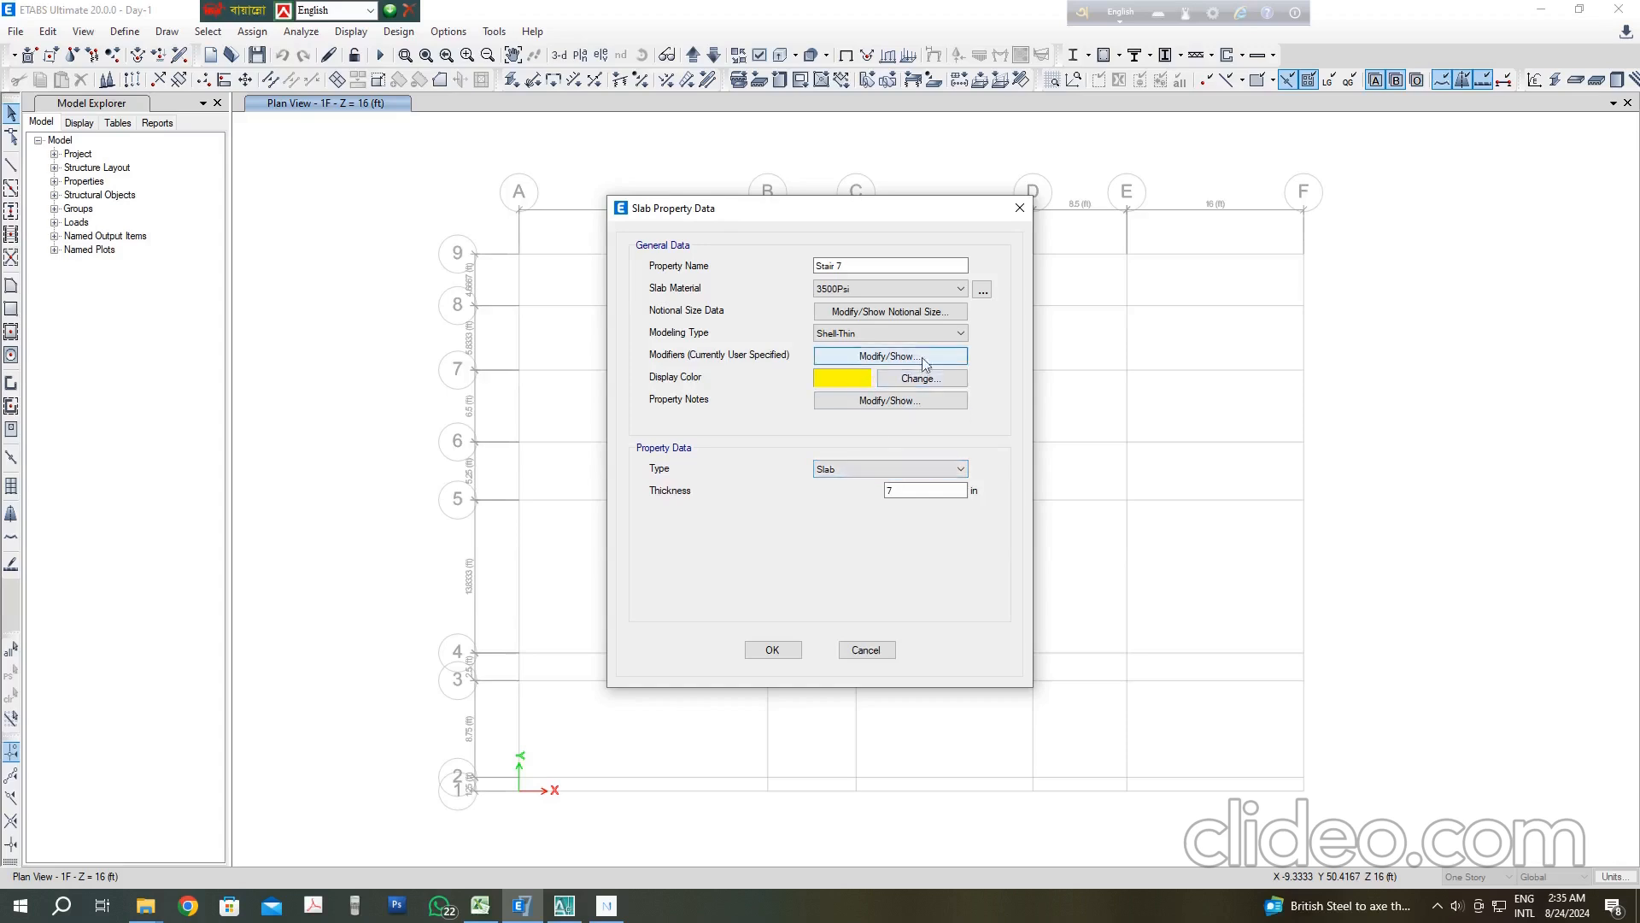
Step: Accept Stair 7's copied stiffness modifiers and confirm all slab properties
click(901, 401)
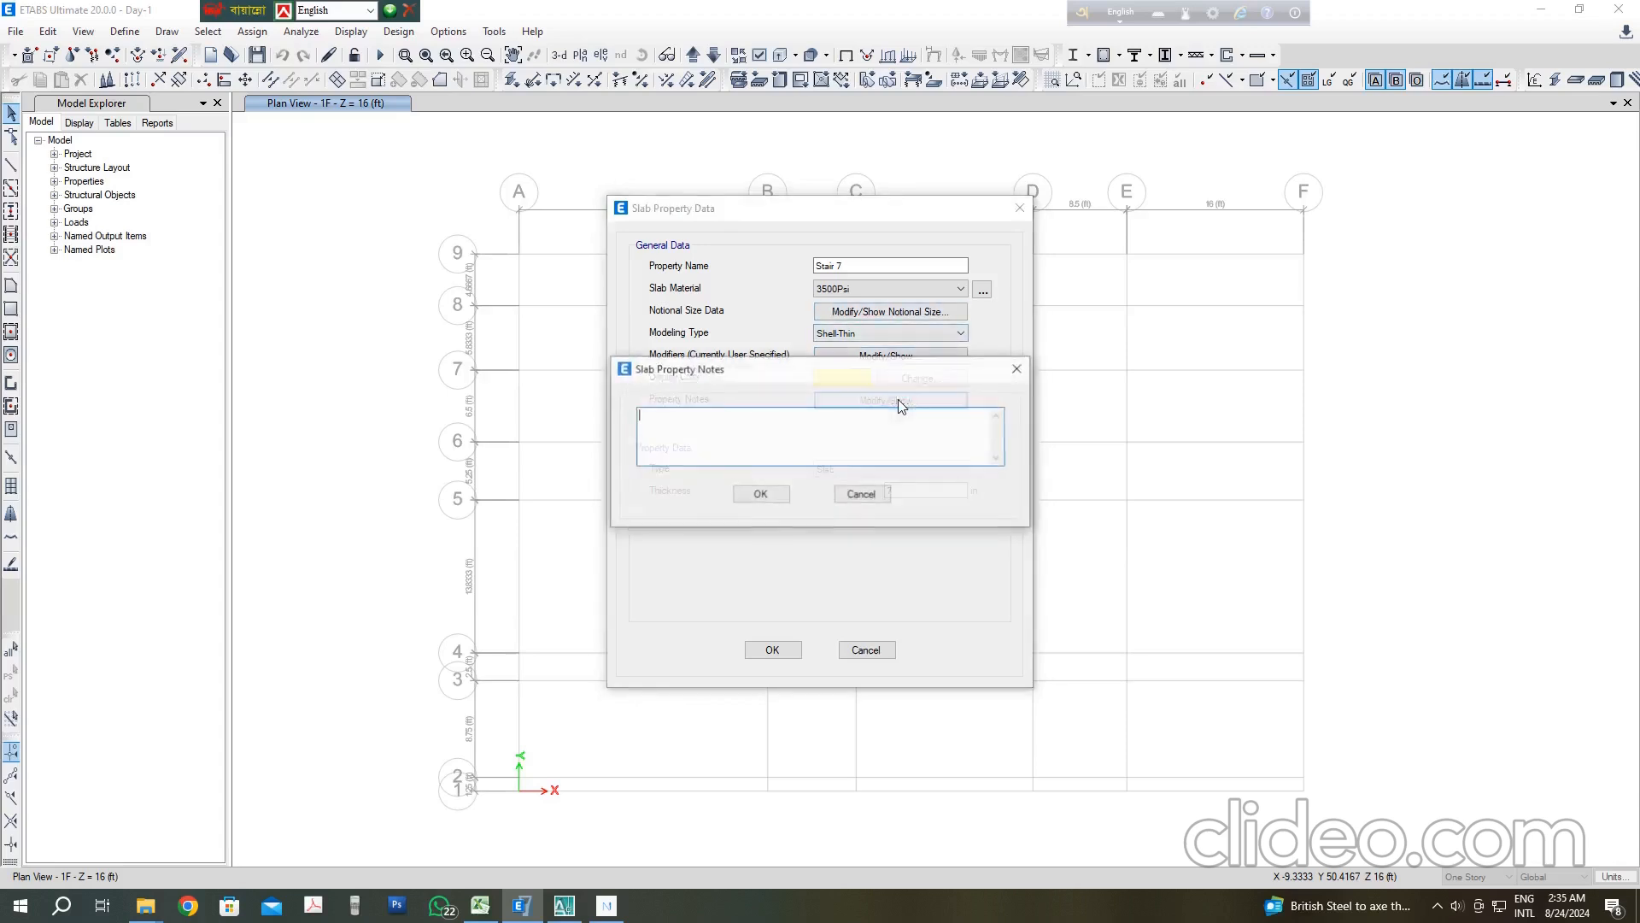
click(763, 491)
click(888, 355)
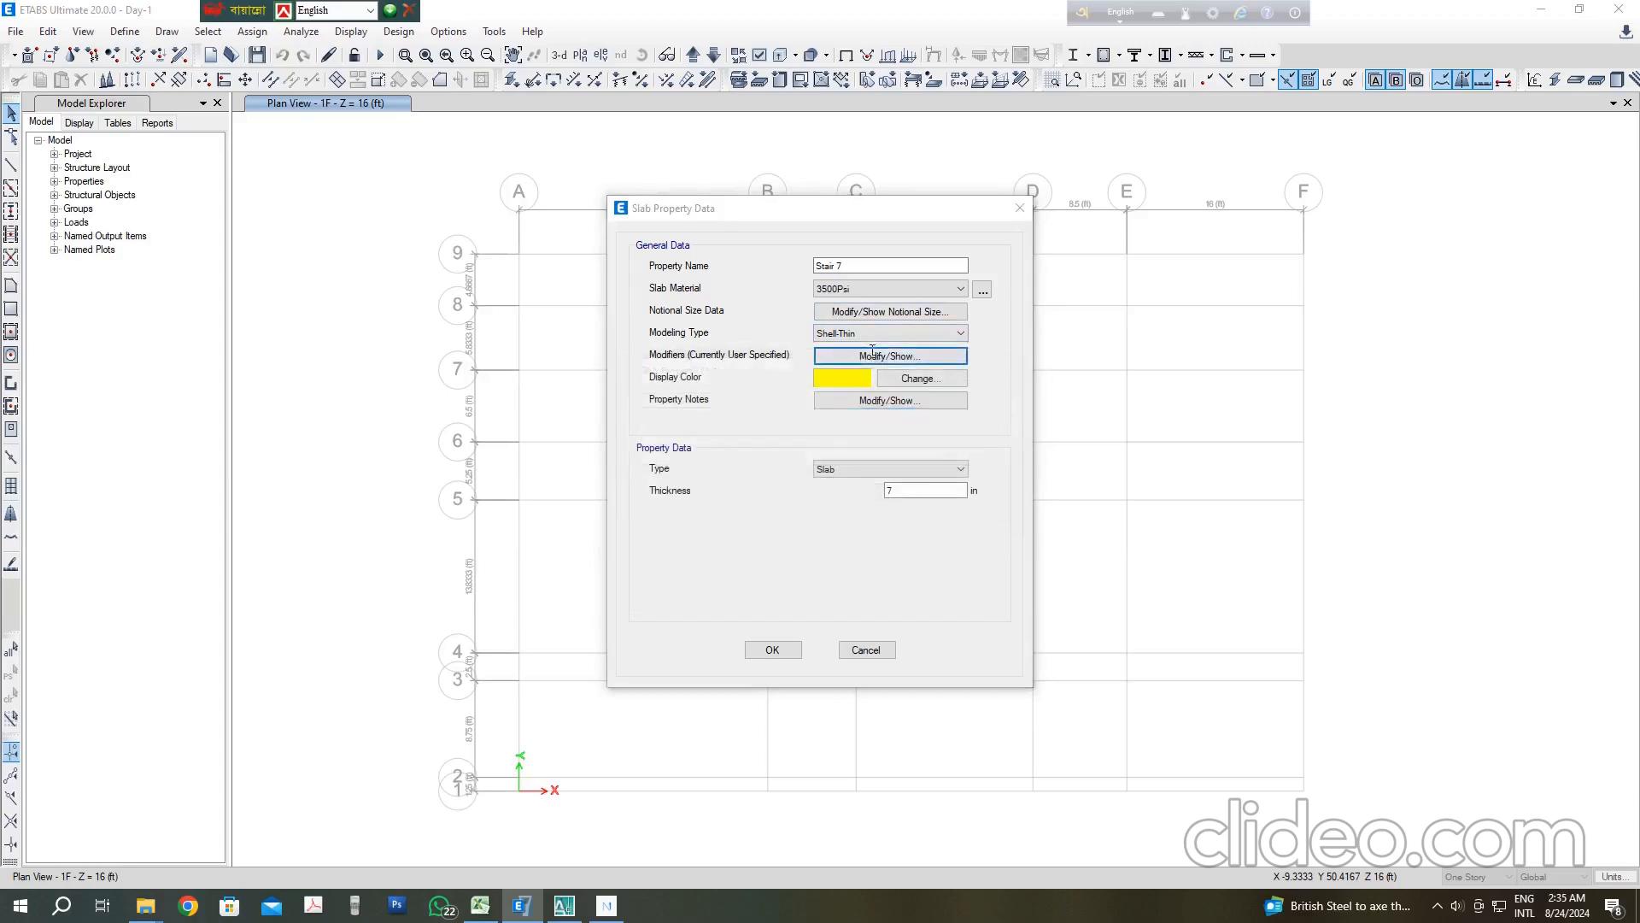
click(758, 591)
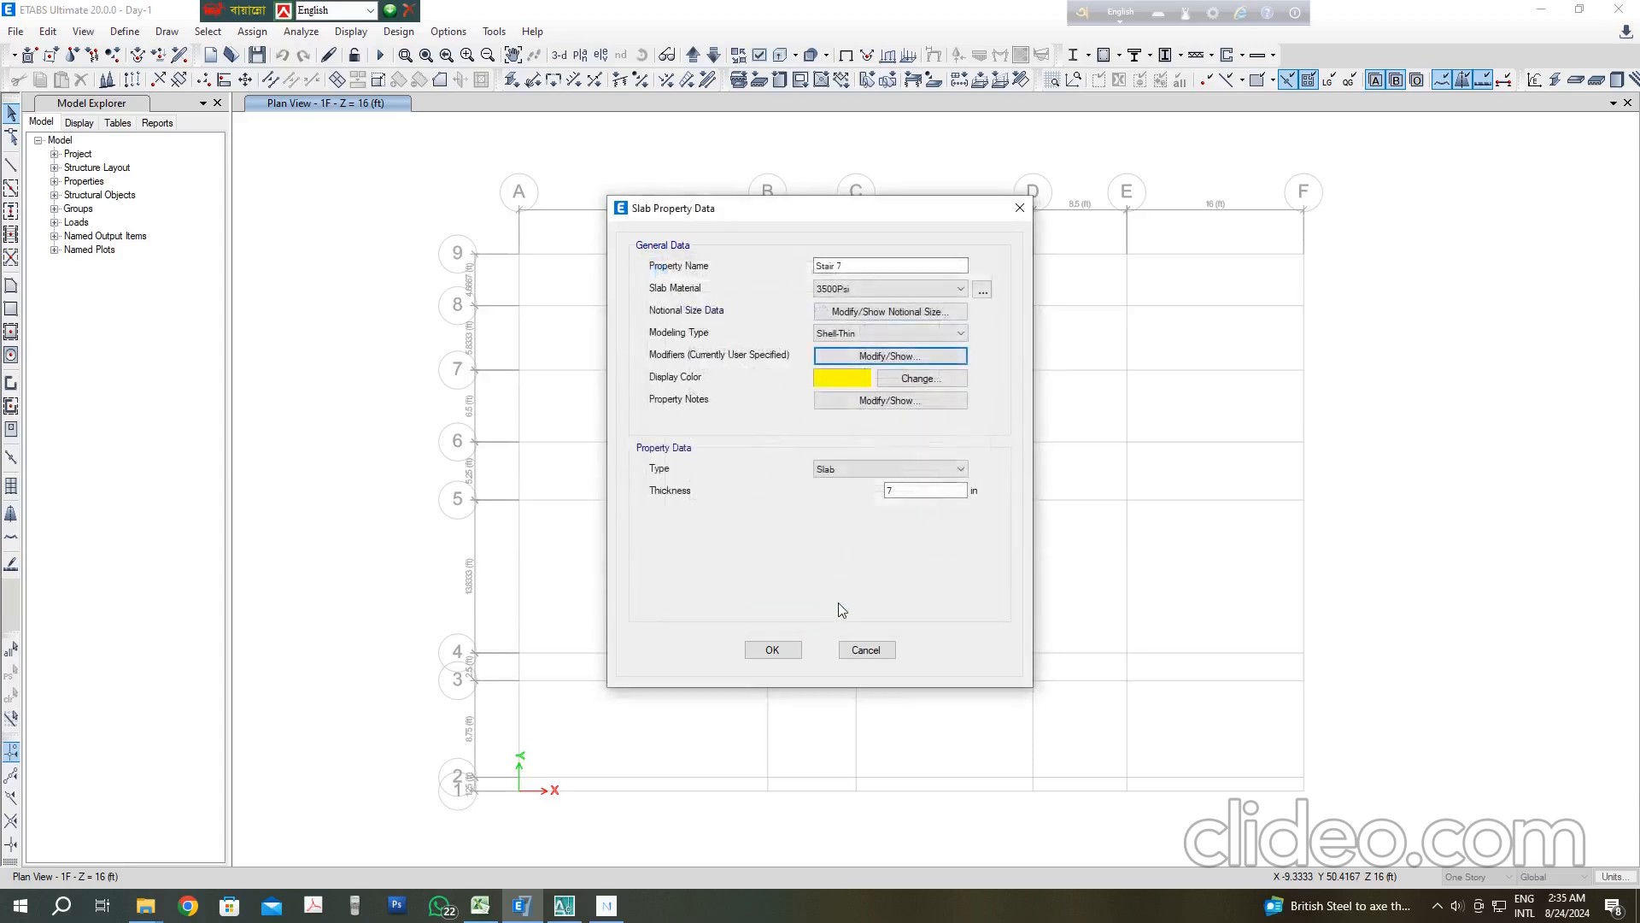
click(772, 649)
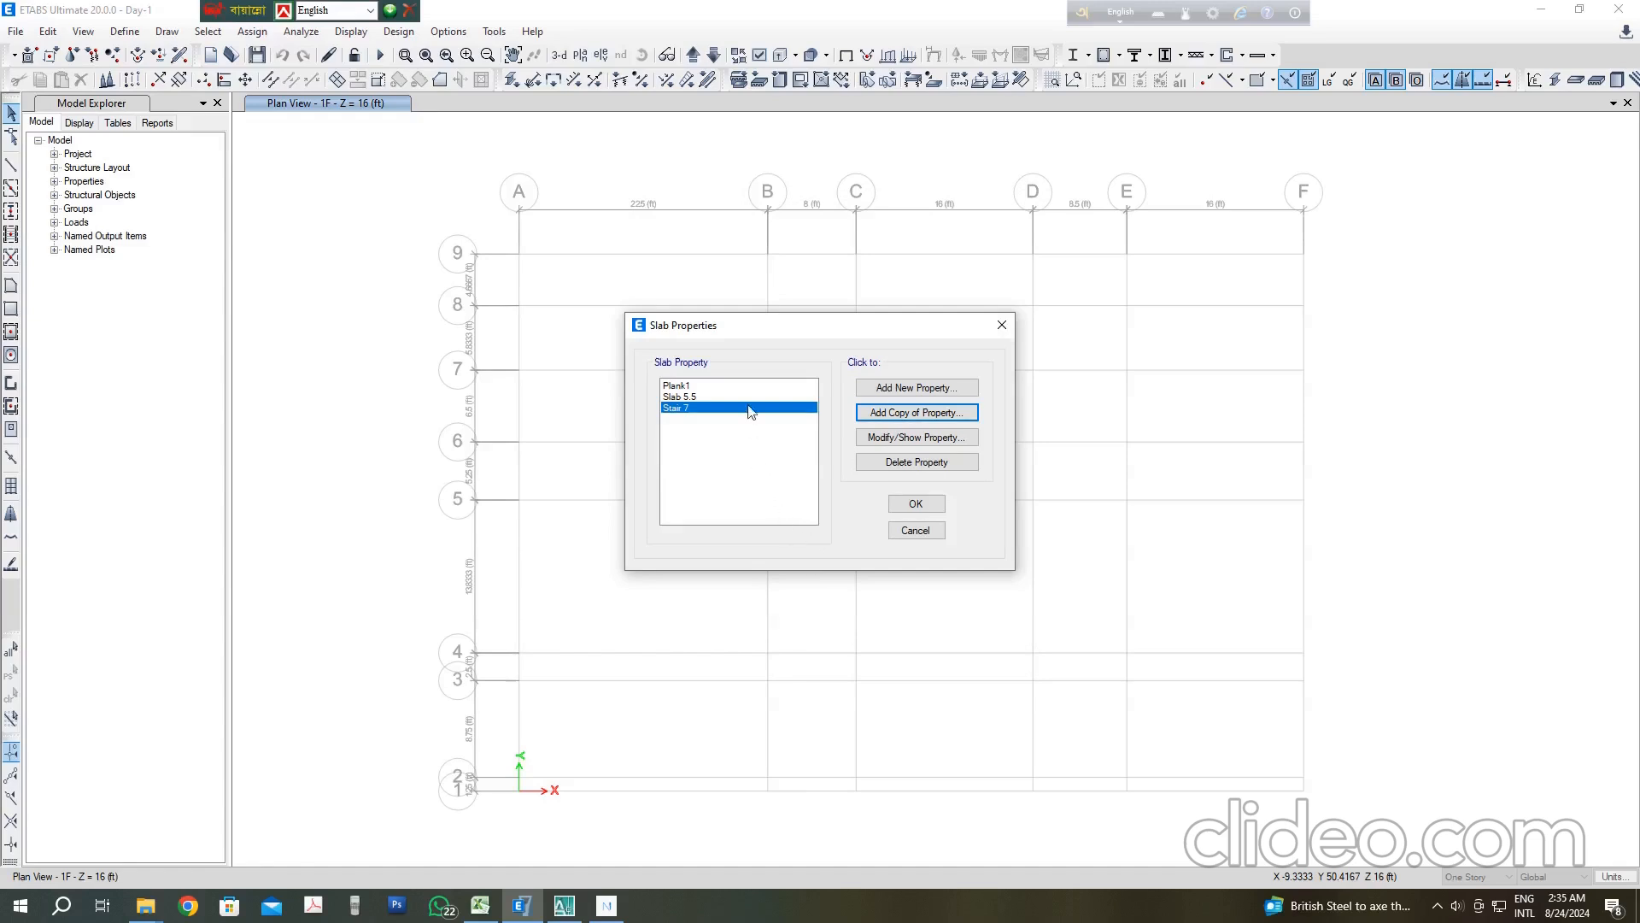
click(911, 504)
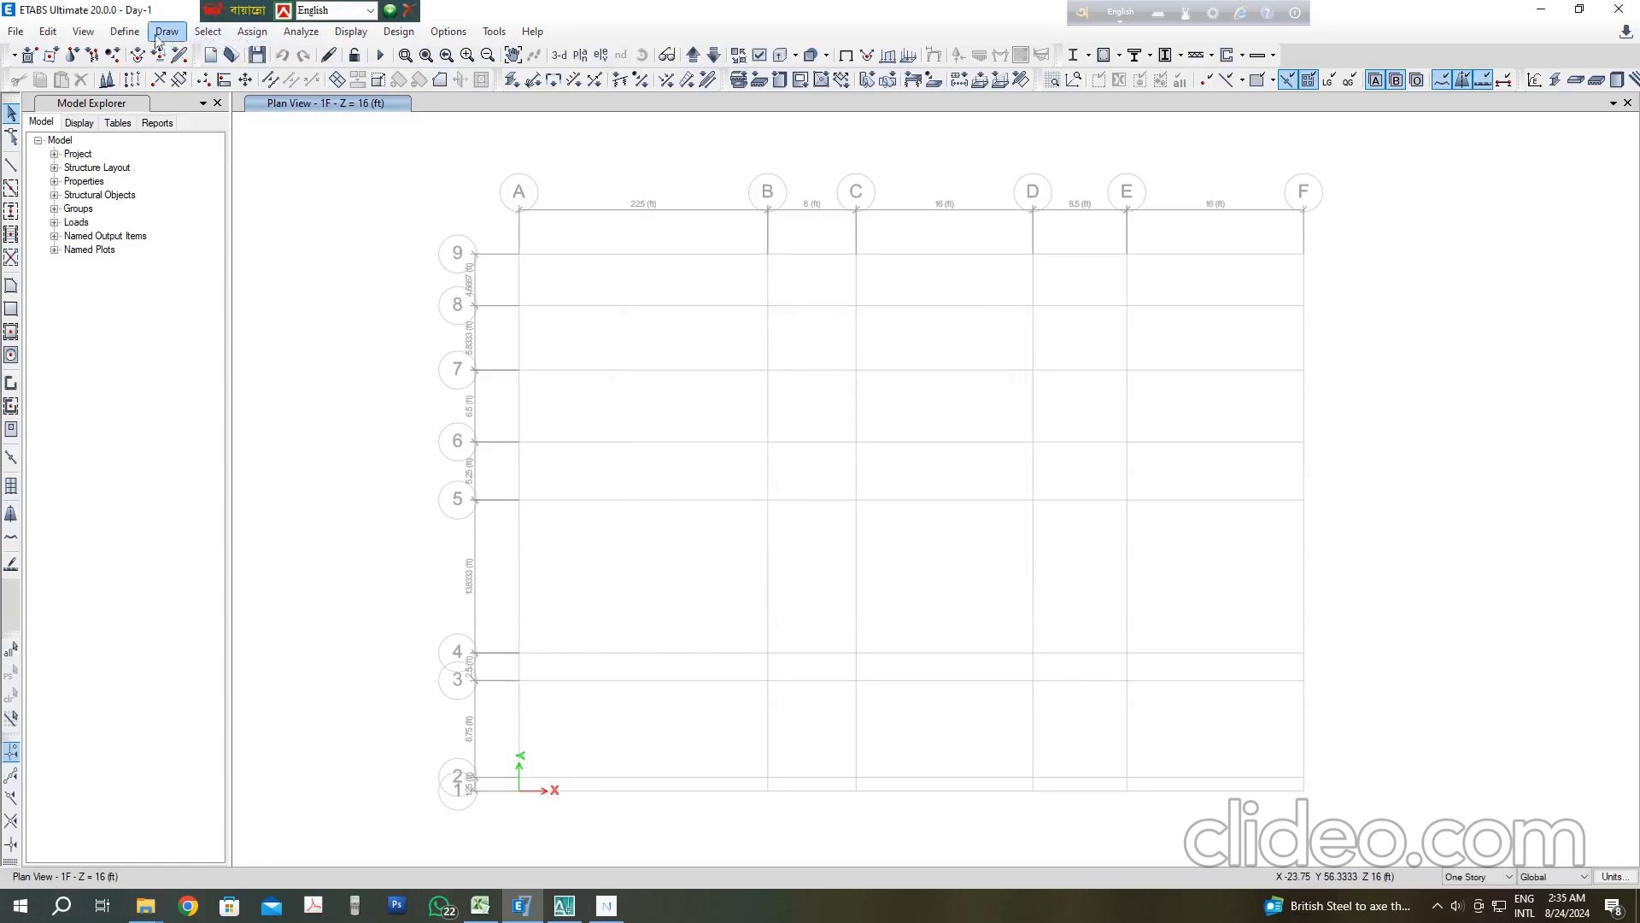
Step: Modify the Wall1 property, renaming it Wall12 and keeping the Specified type, 4000Psi material and Shell-Thin modeling type
click(125, 32)
mouse_move(205, 83)
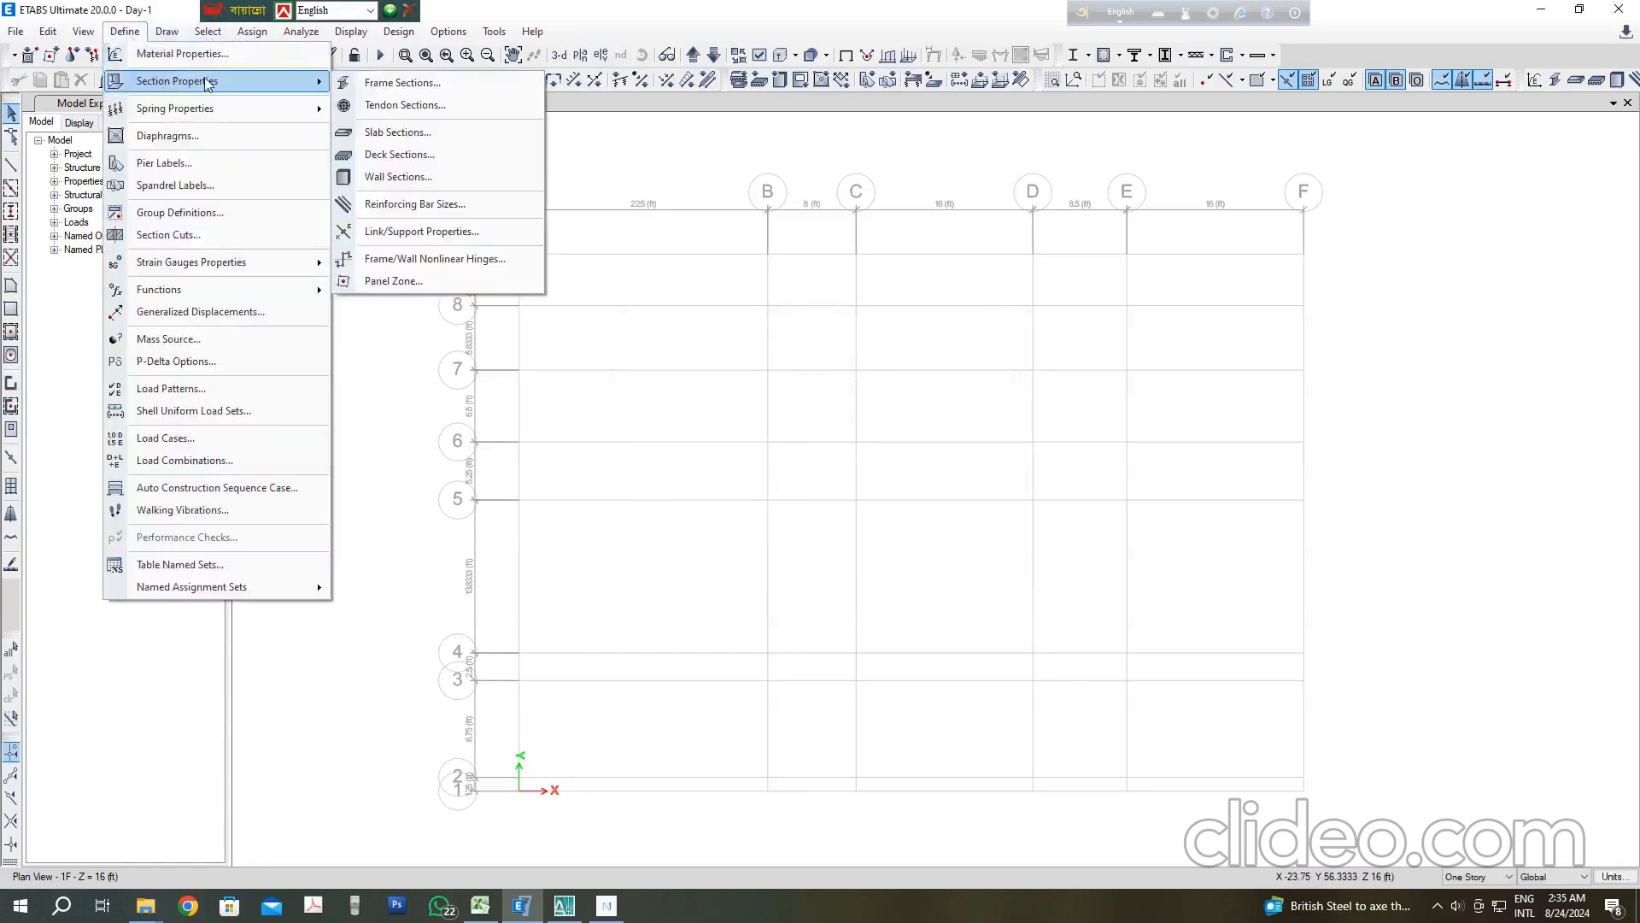
click(401, 186)
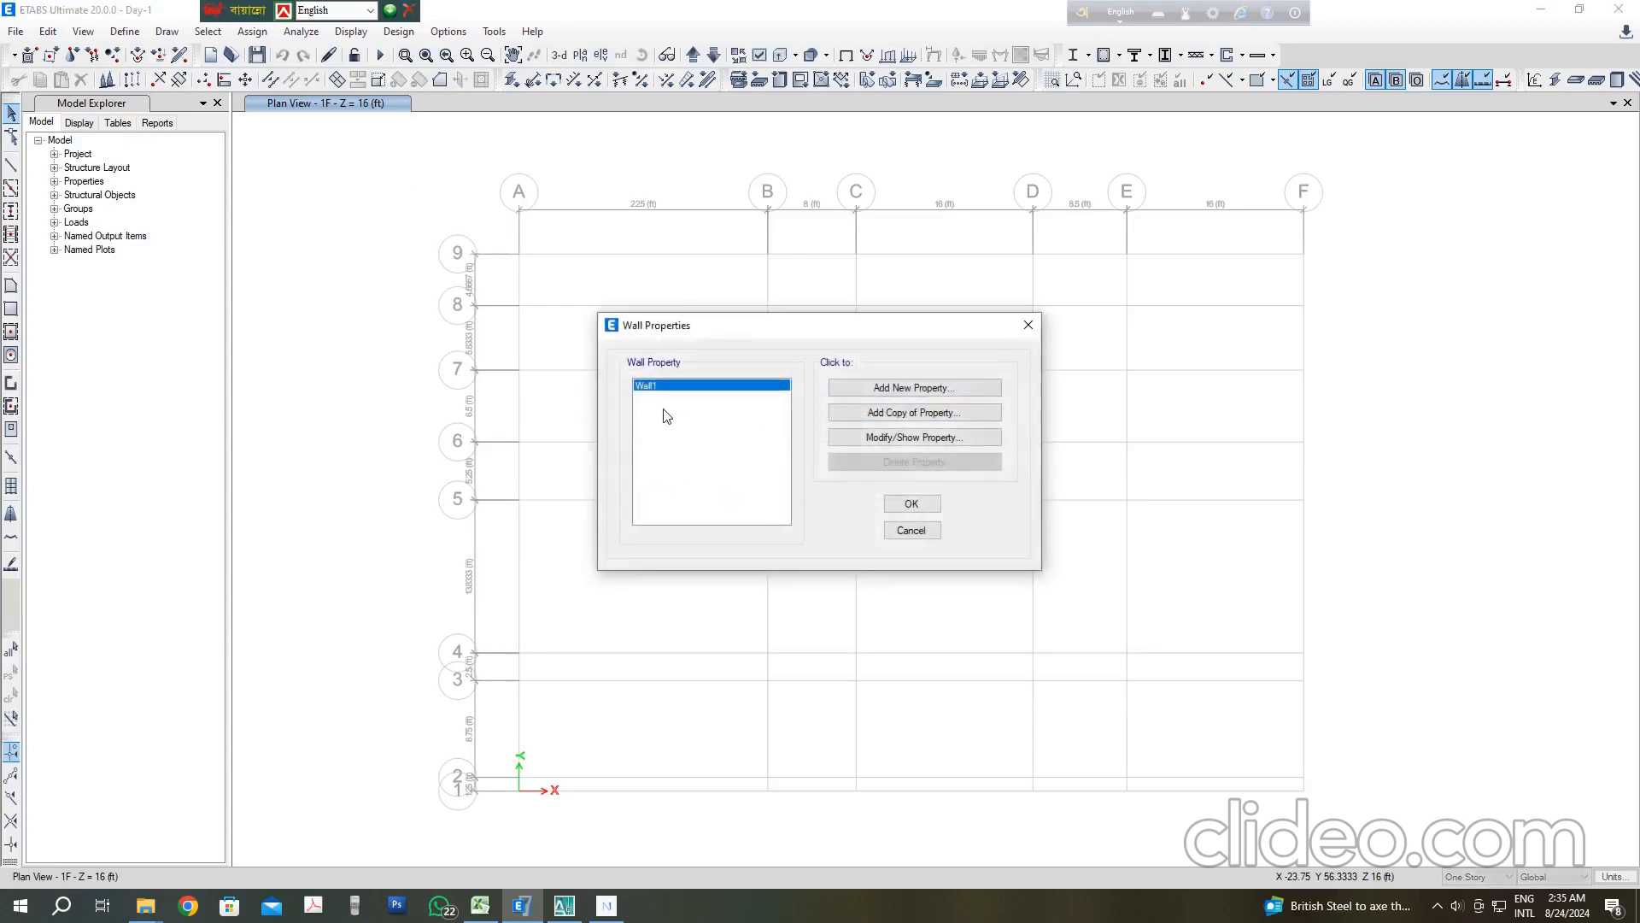
click(892, 440)
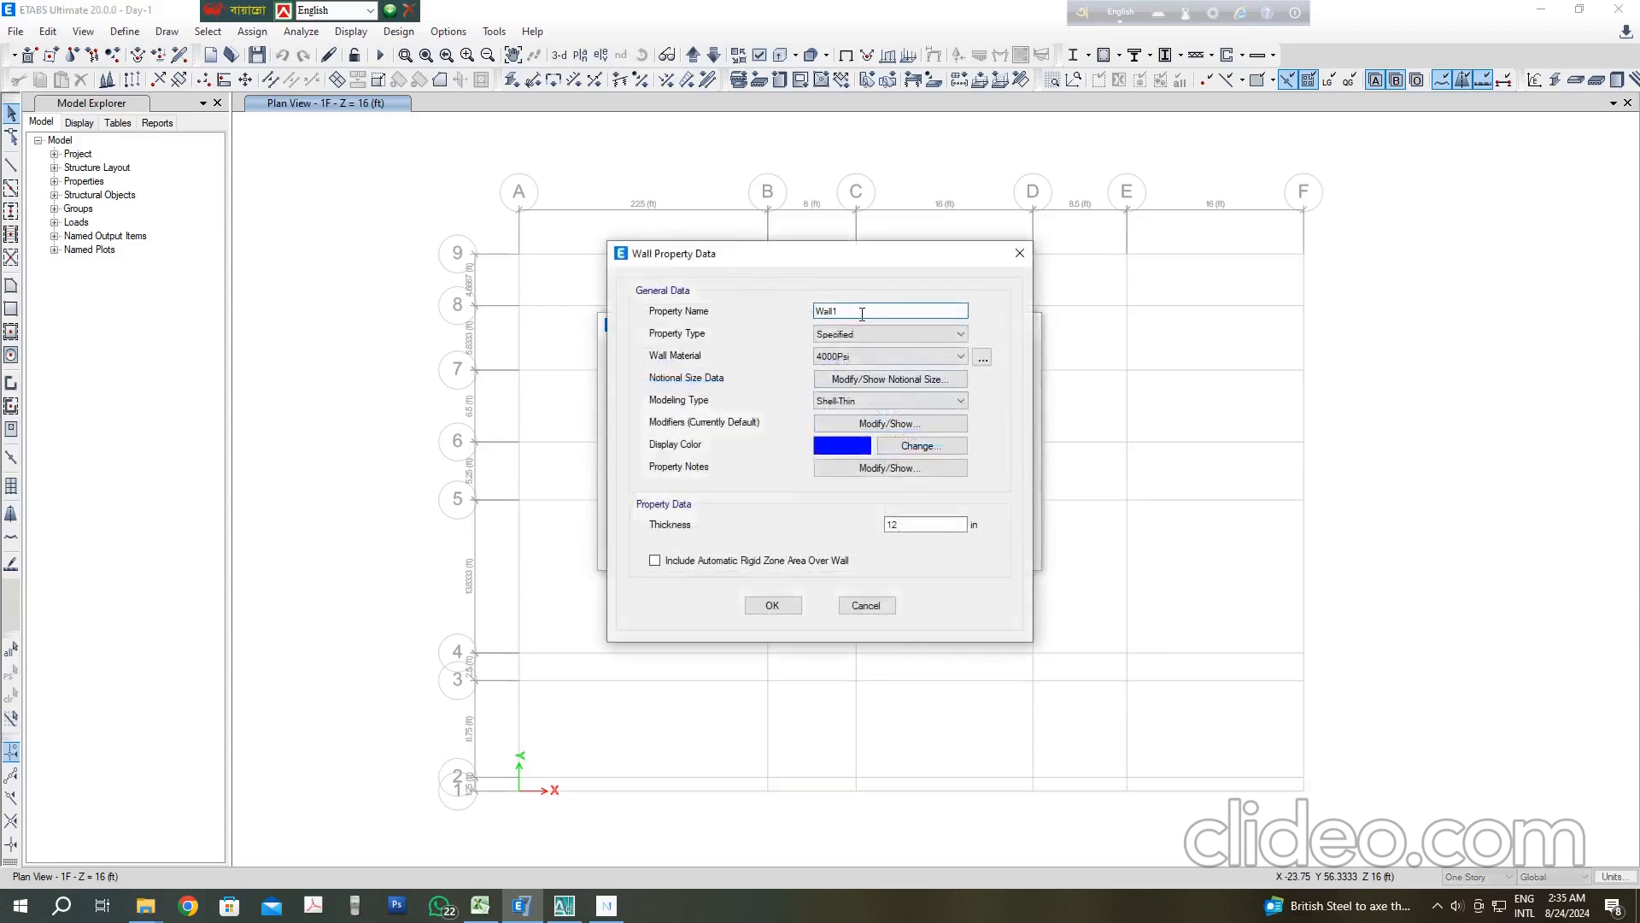
click(909, 335)
click(911, 348)
click(915, 356)
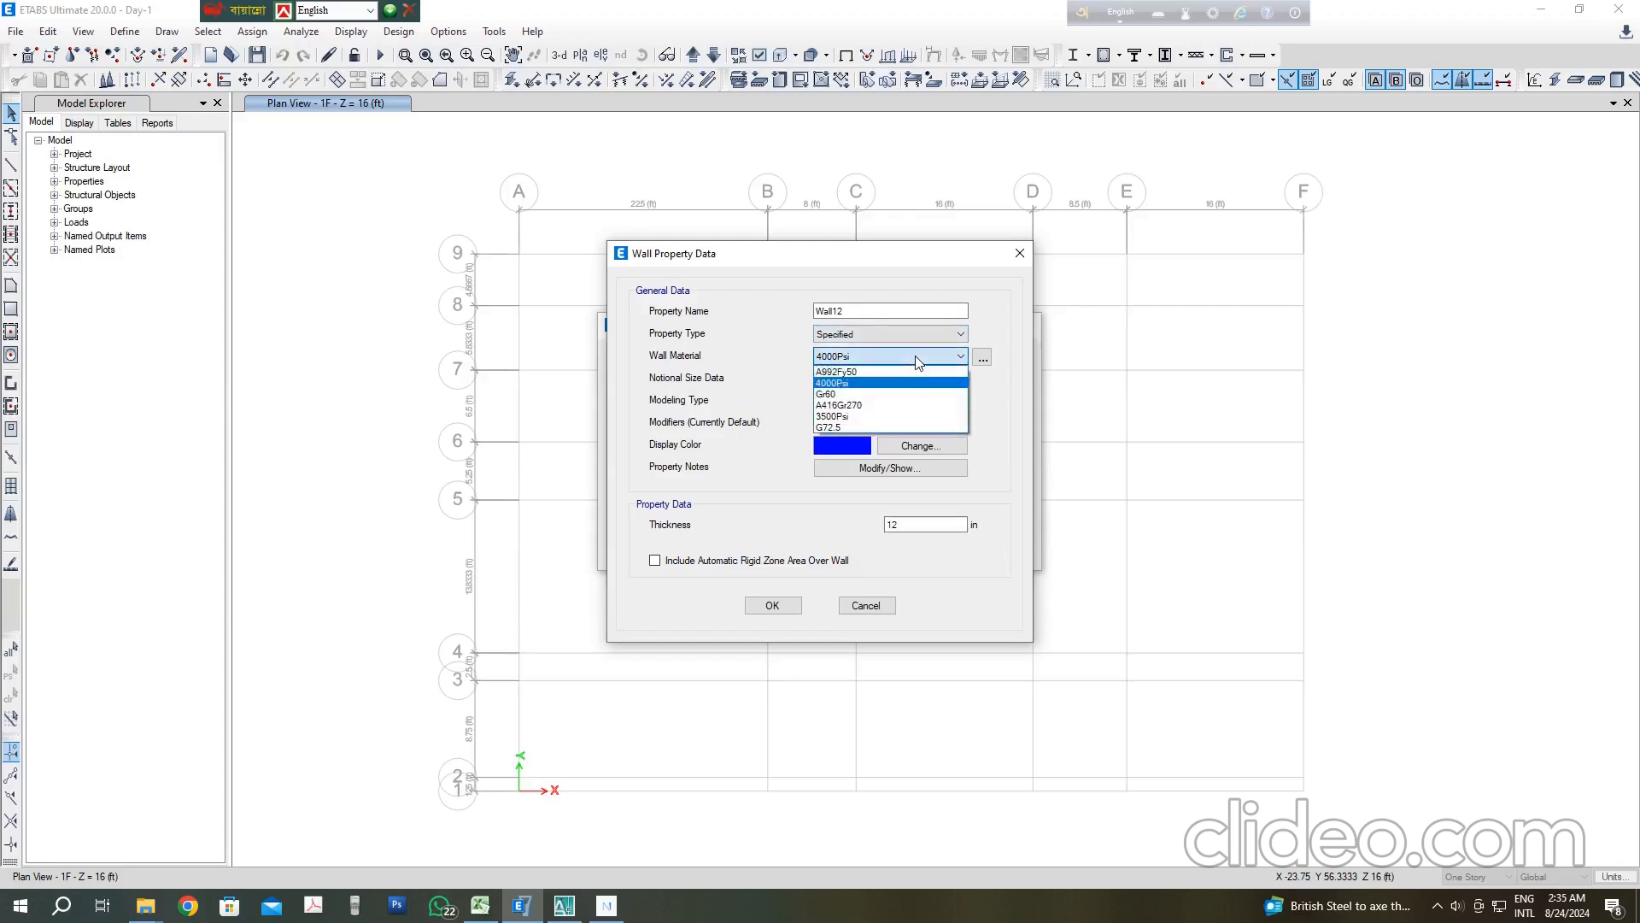
click(912, 363)
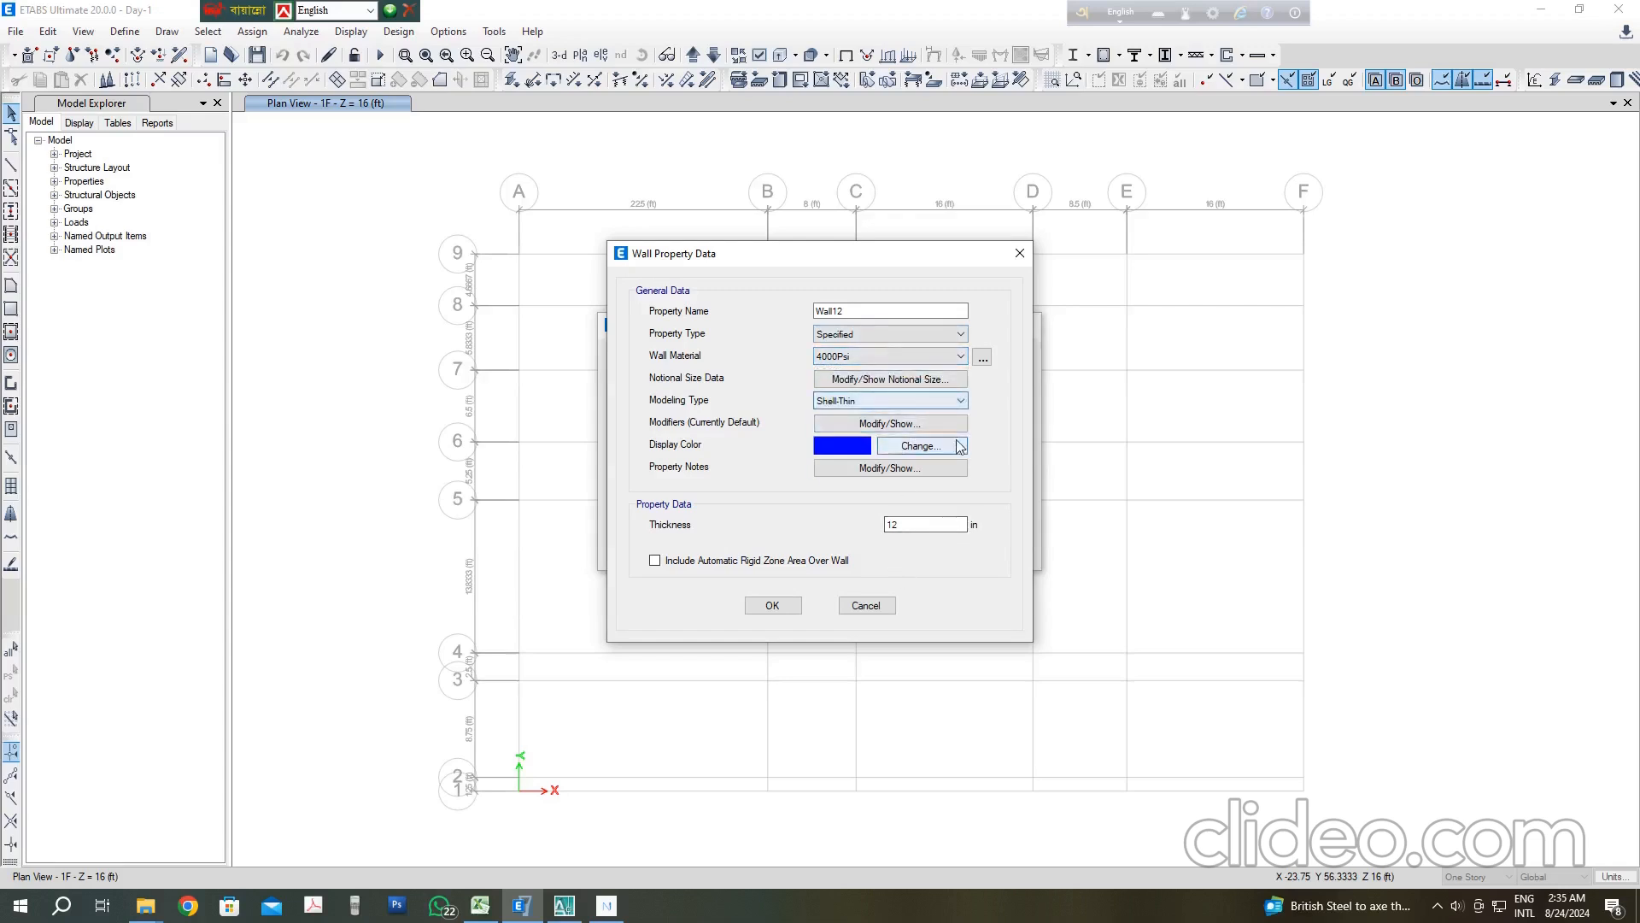
click(935, 401)
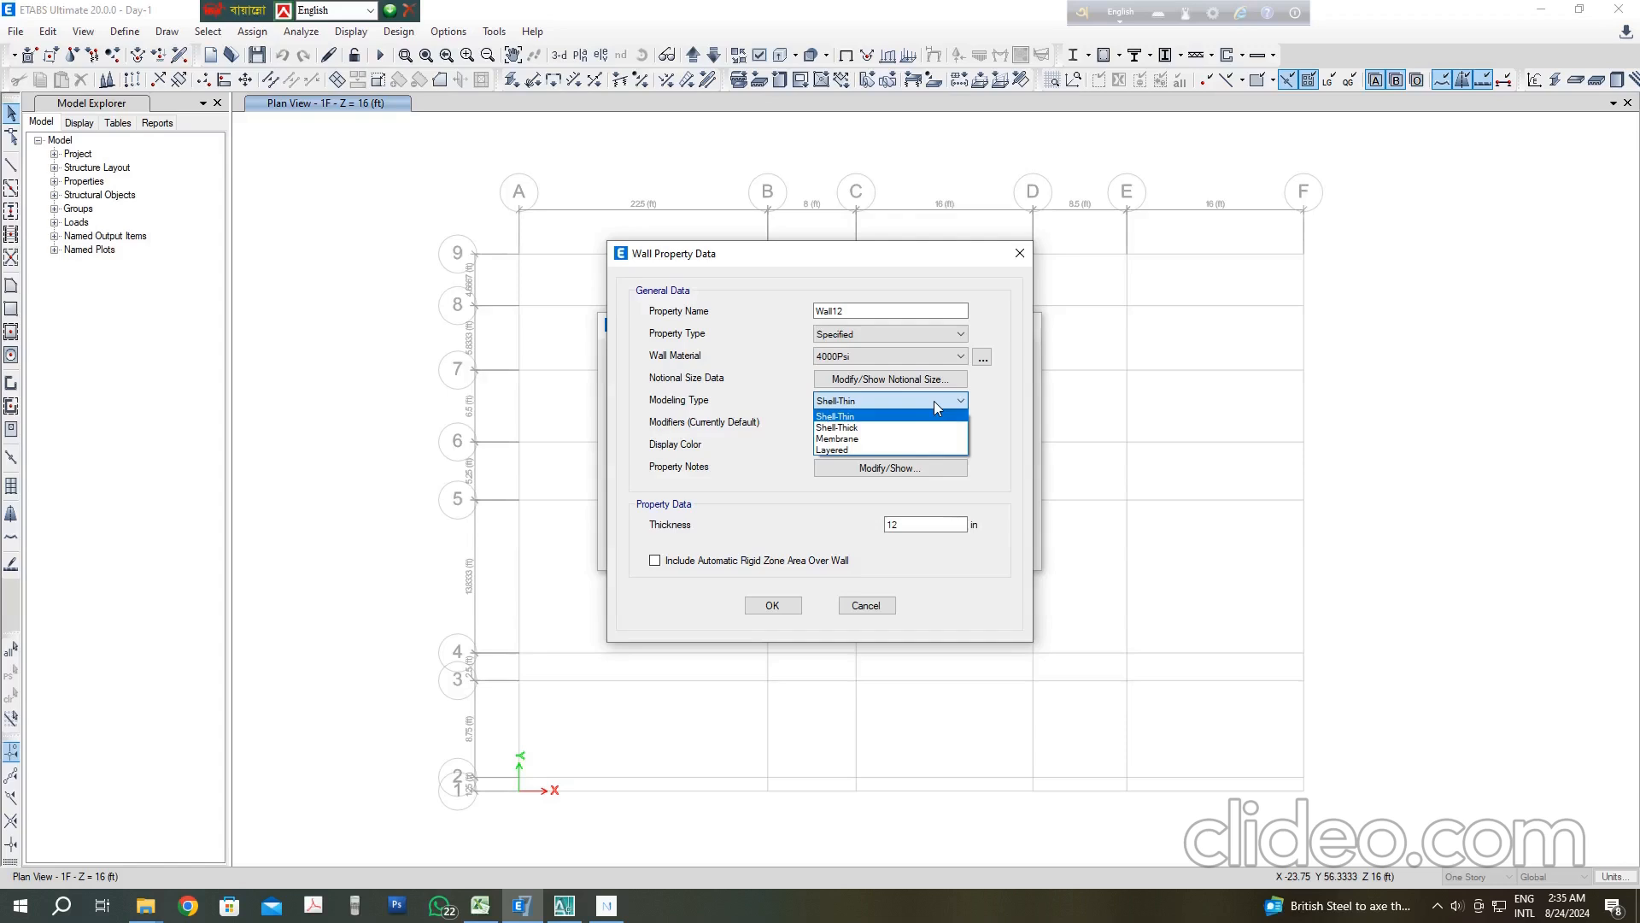
click(935, 401)
click(934, 402)
click(934, 401)
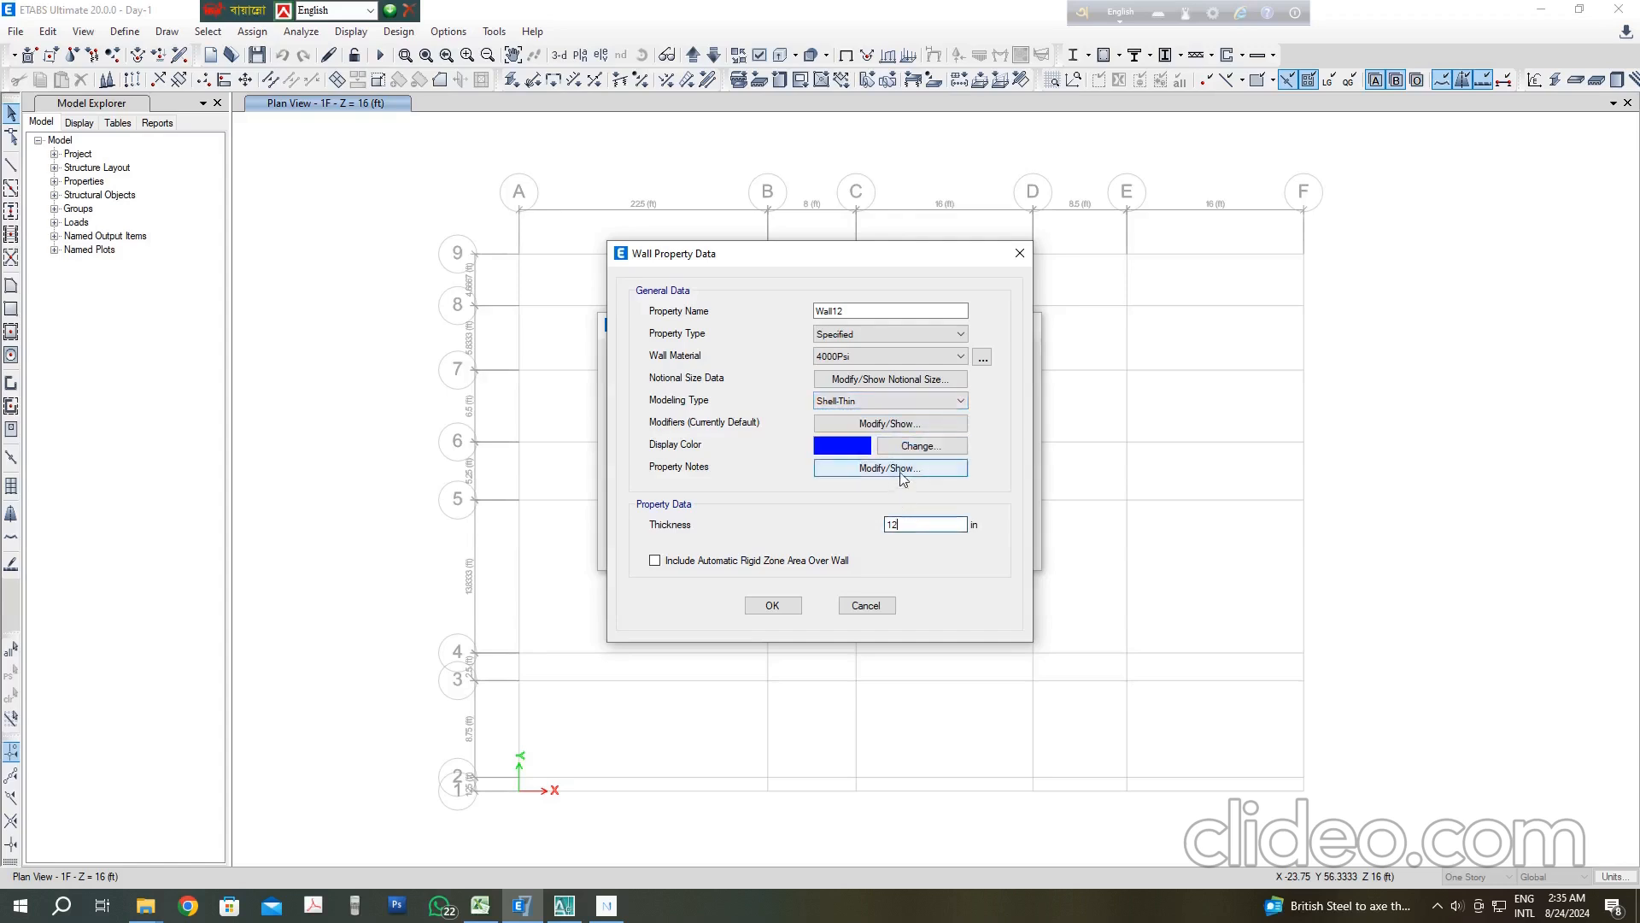
Step: Set Wall12's bending m11, m22 and m12 modifiers to 0.70 and accept the modification factors
click(903, 469)
click(760, 494)
click(902, 424)
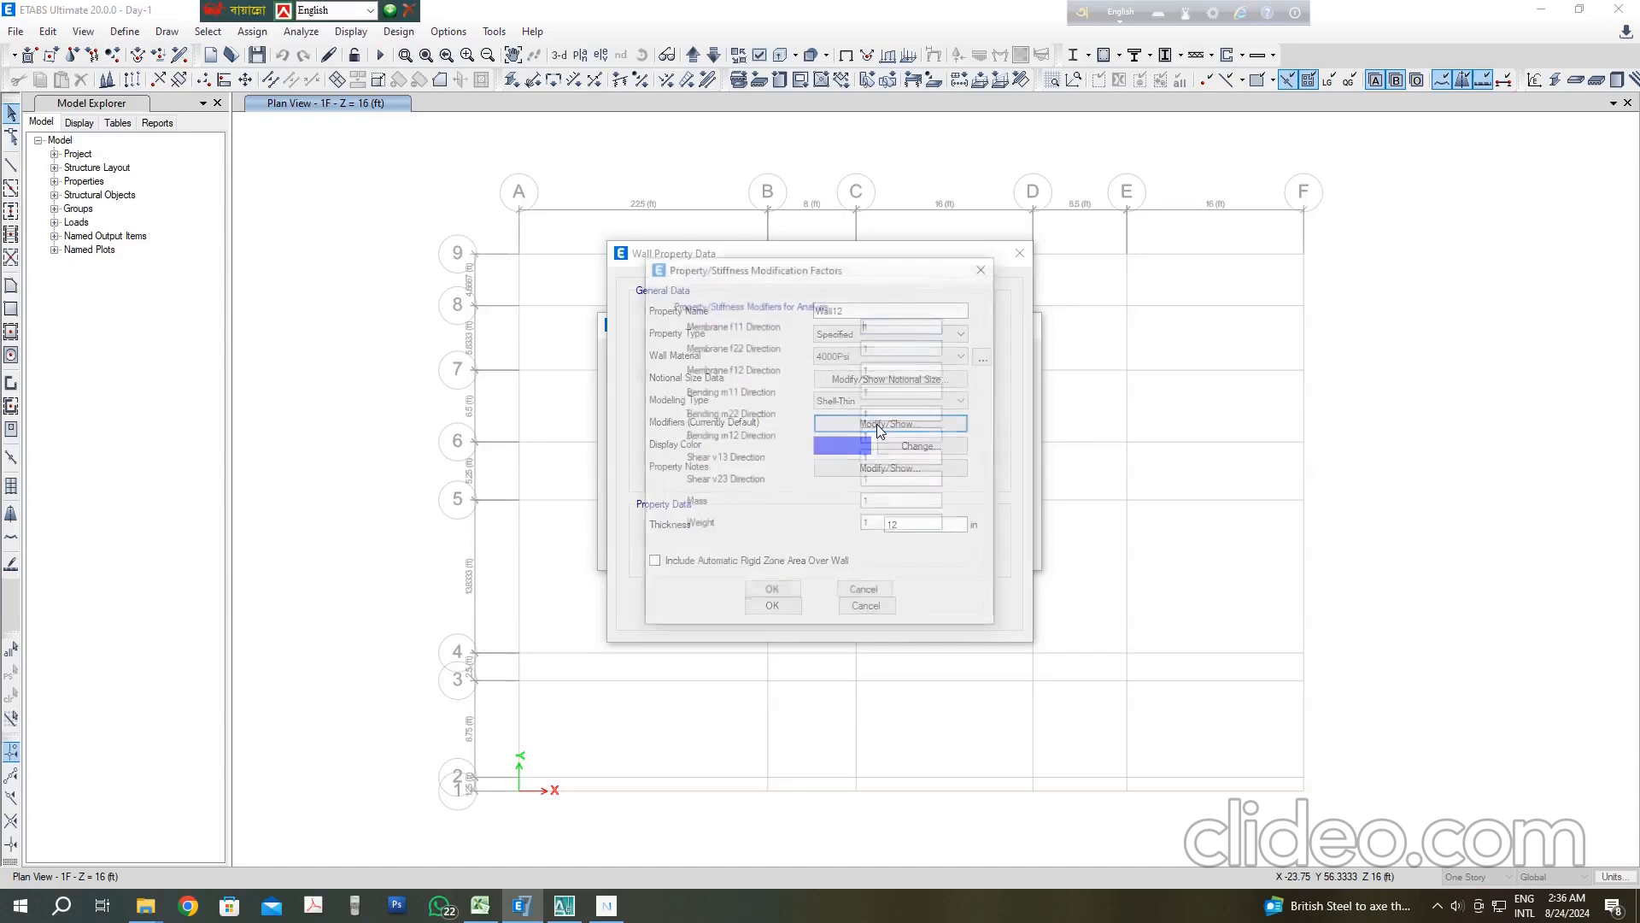
key(Tab)
key(Tab)
key(Tab)
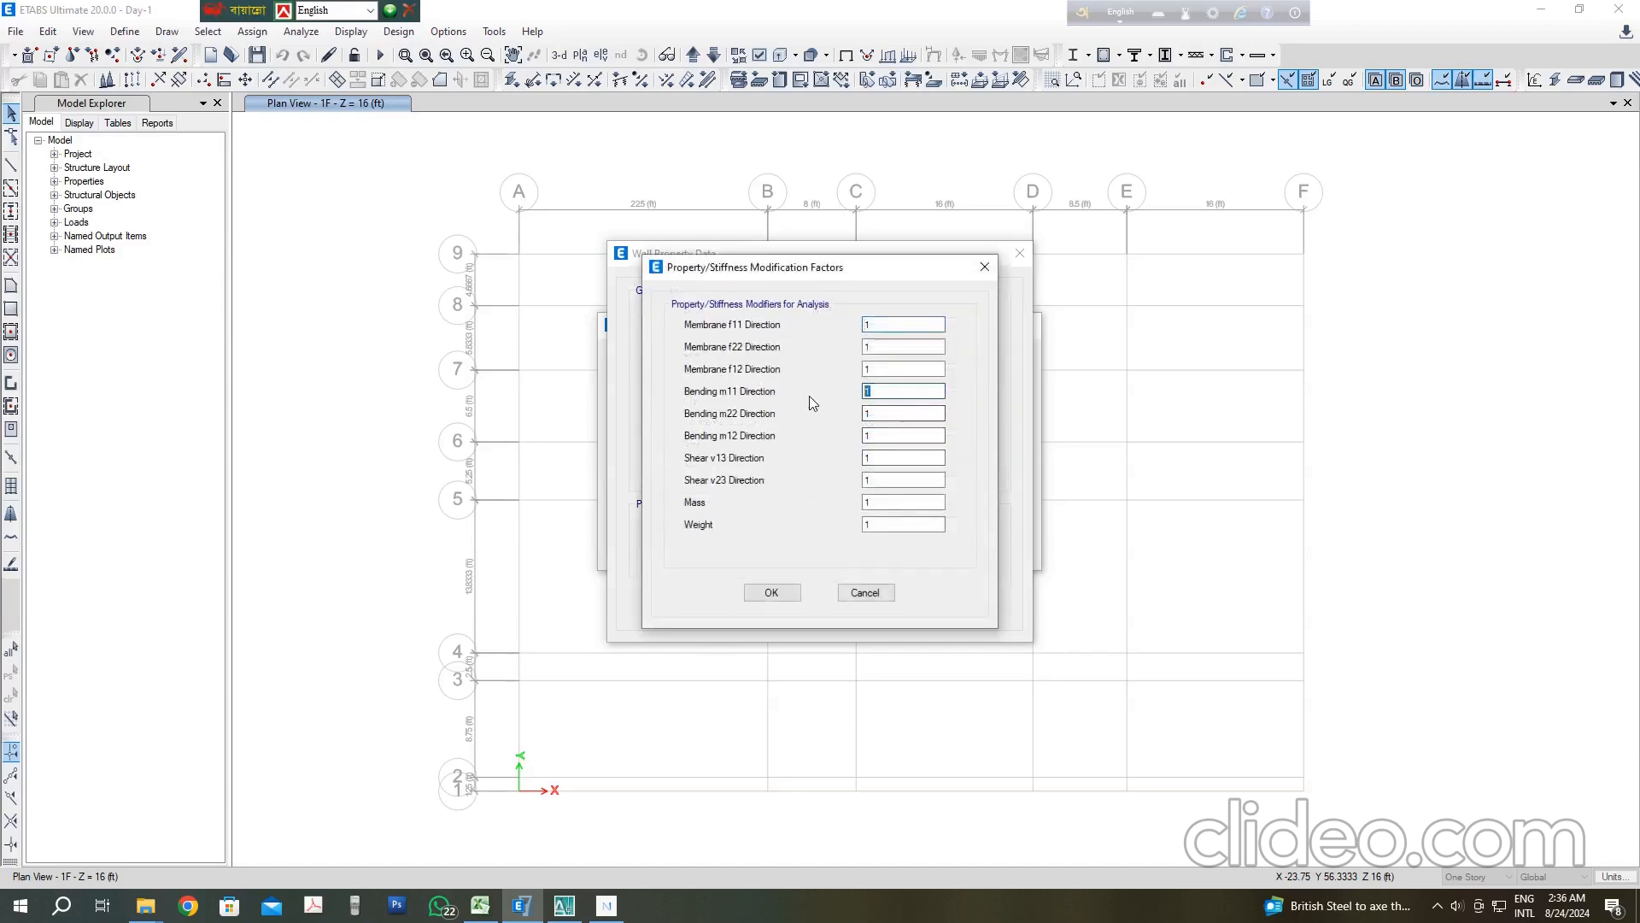
text(0.70)
drag(891, 415, 842, 414)
text(0.70)
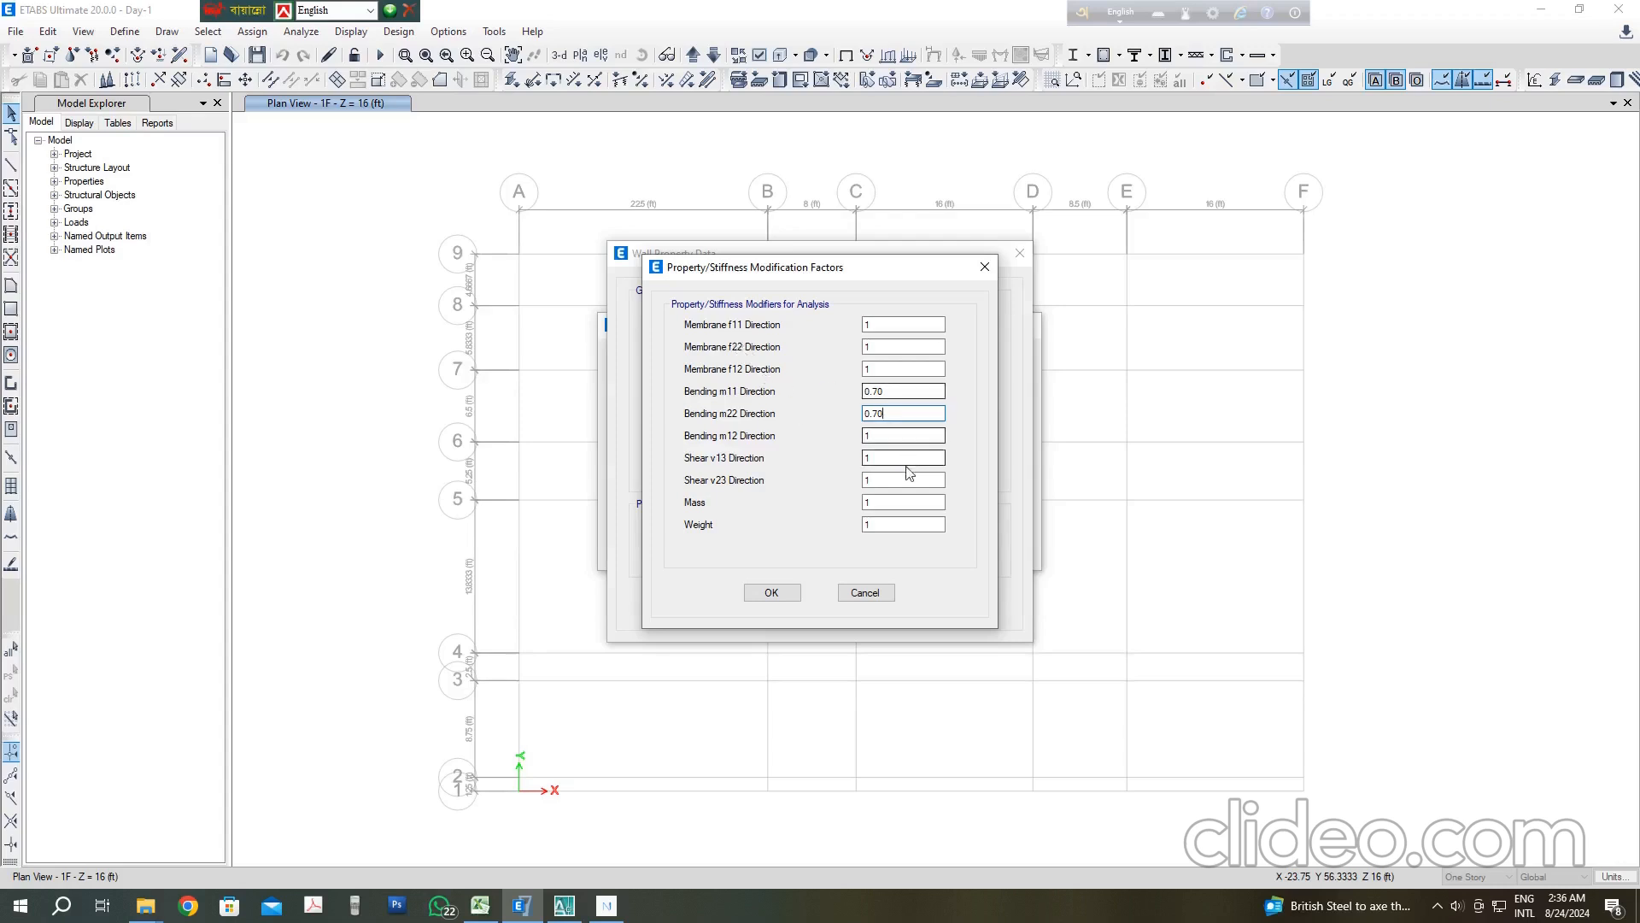
click(883, 437)
key(BackSpace)
text(0.70)
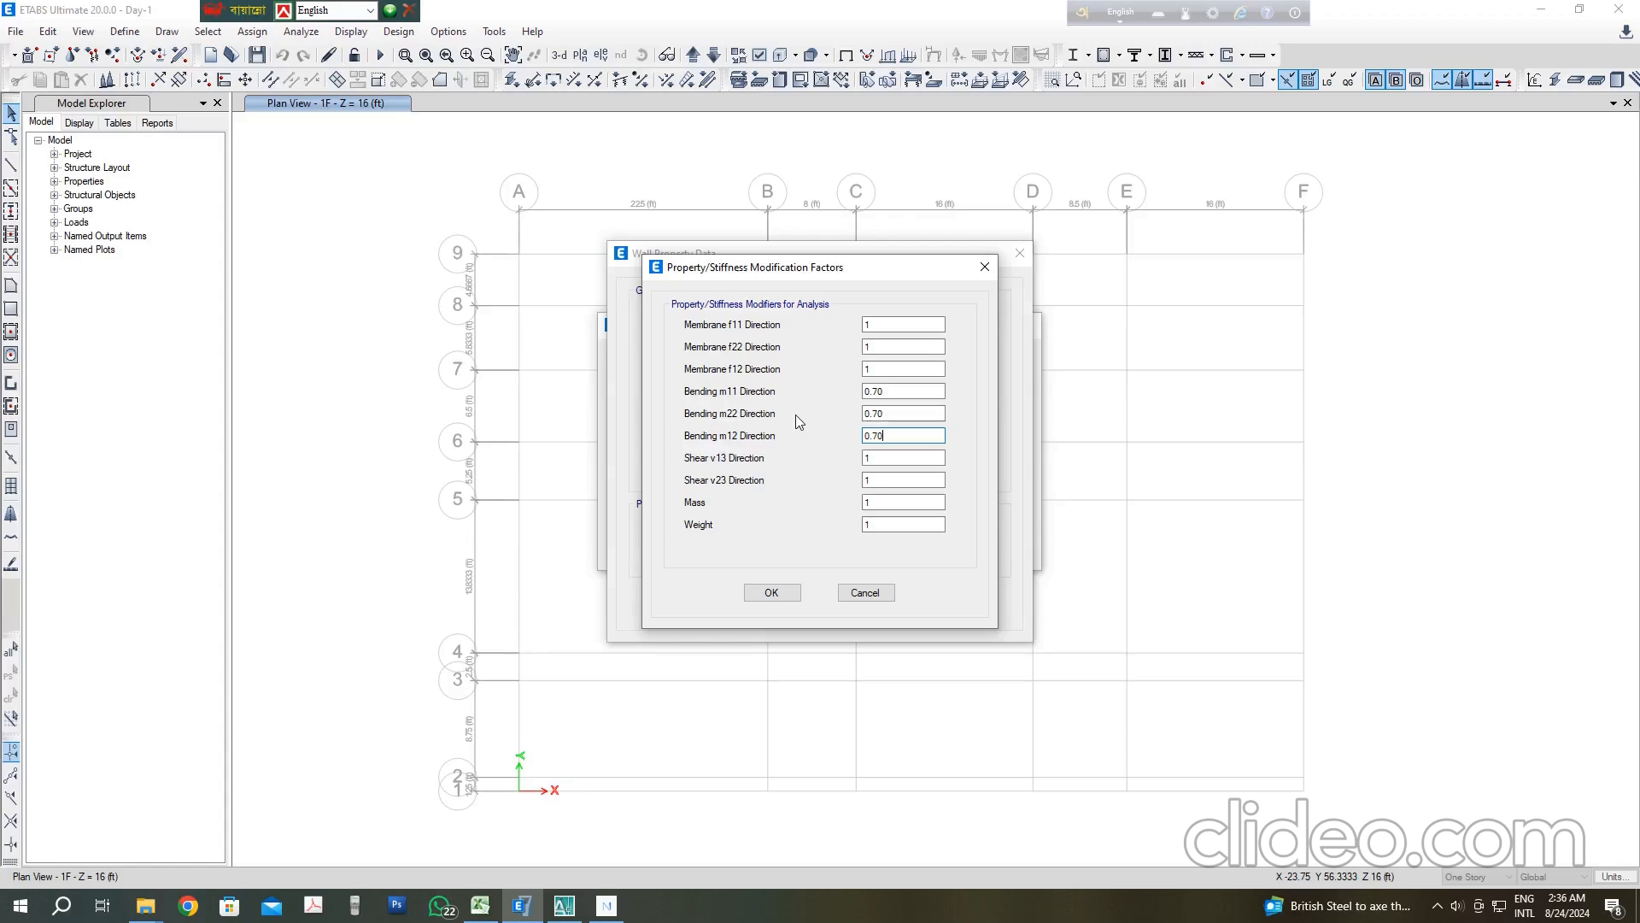
click(771, 591)
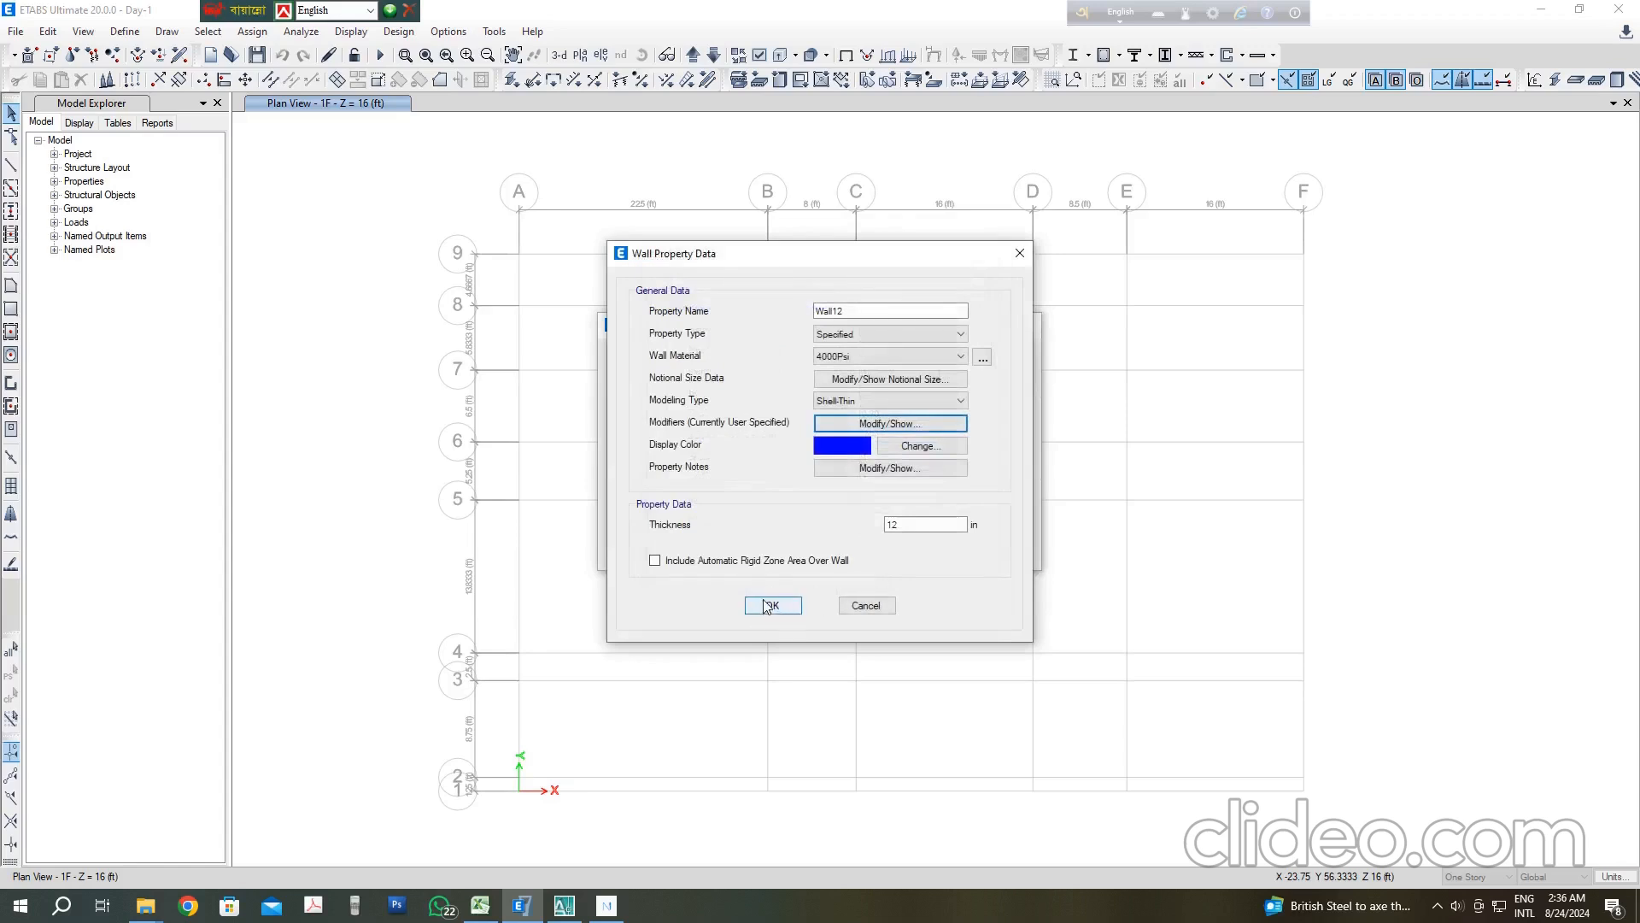
Step: Confirm the Wall12 property data and accept the wall properties
click(765, 604)
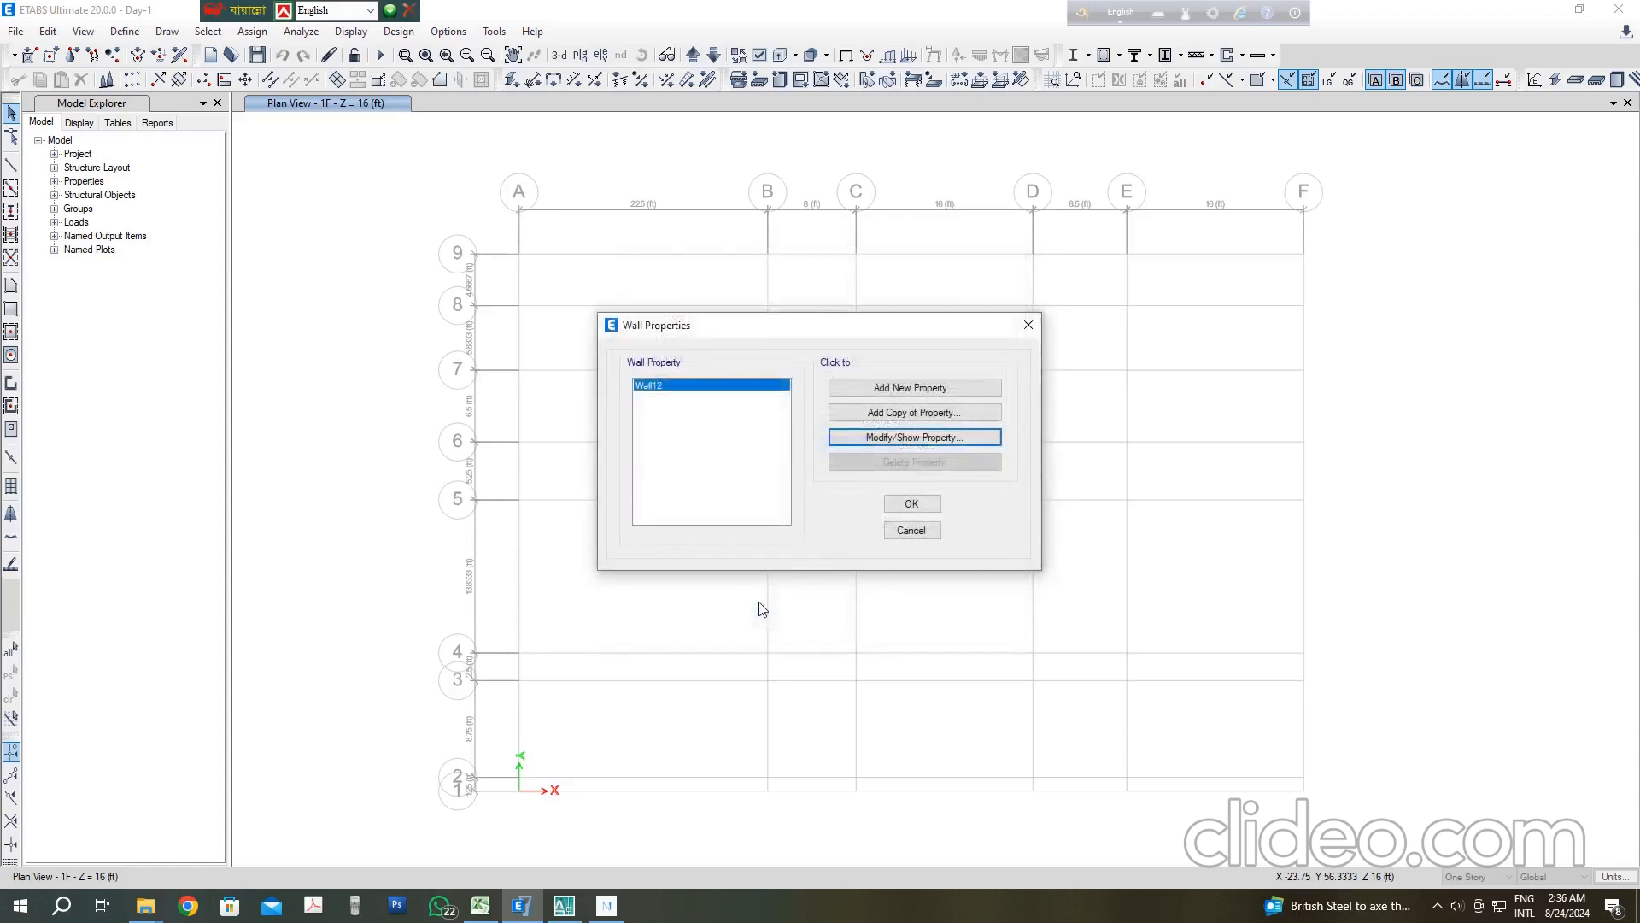
click(915, 509)
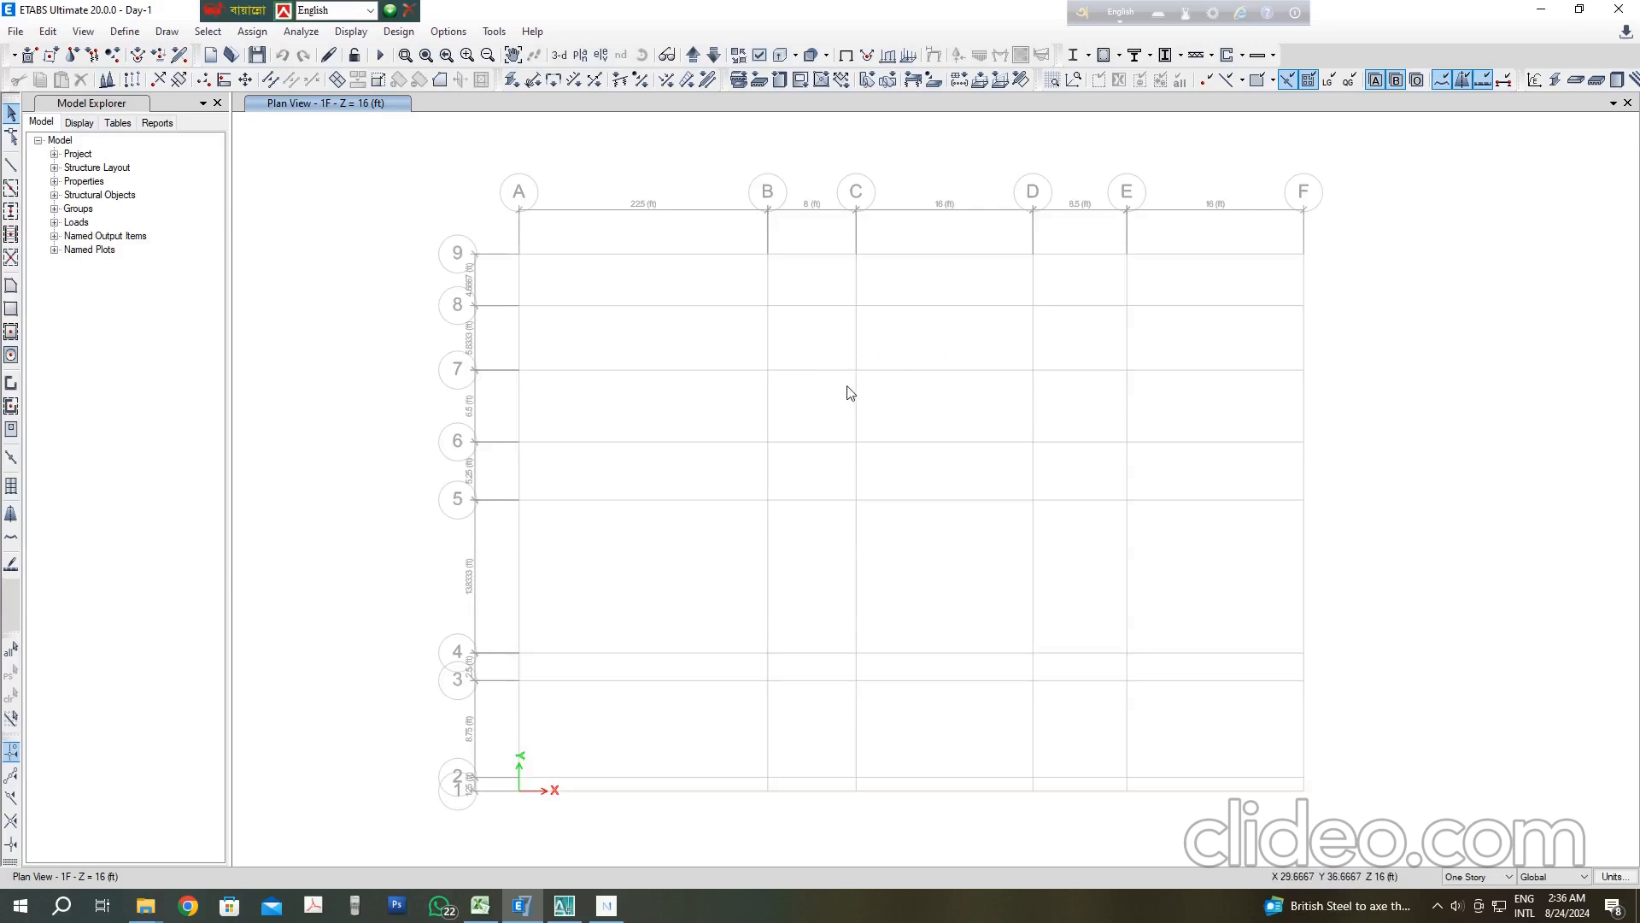
middle_drag(850, 393, 811, 399)
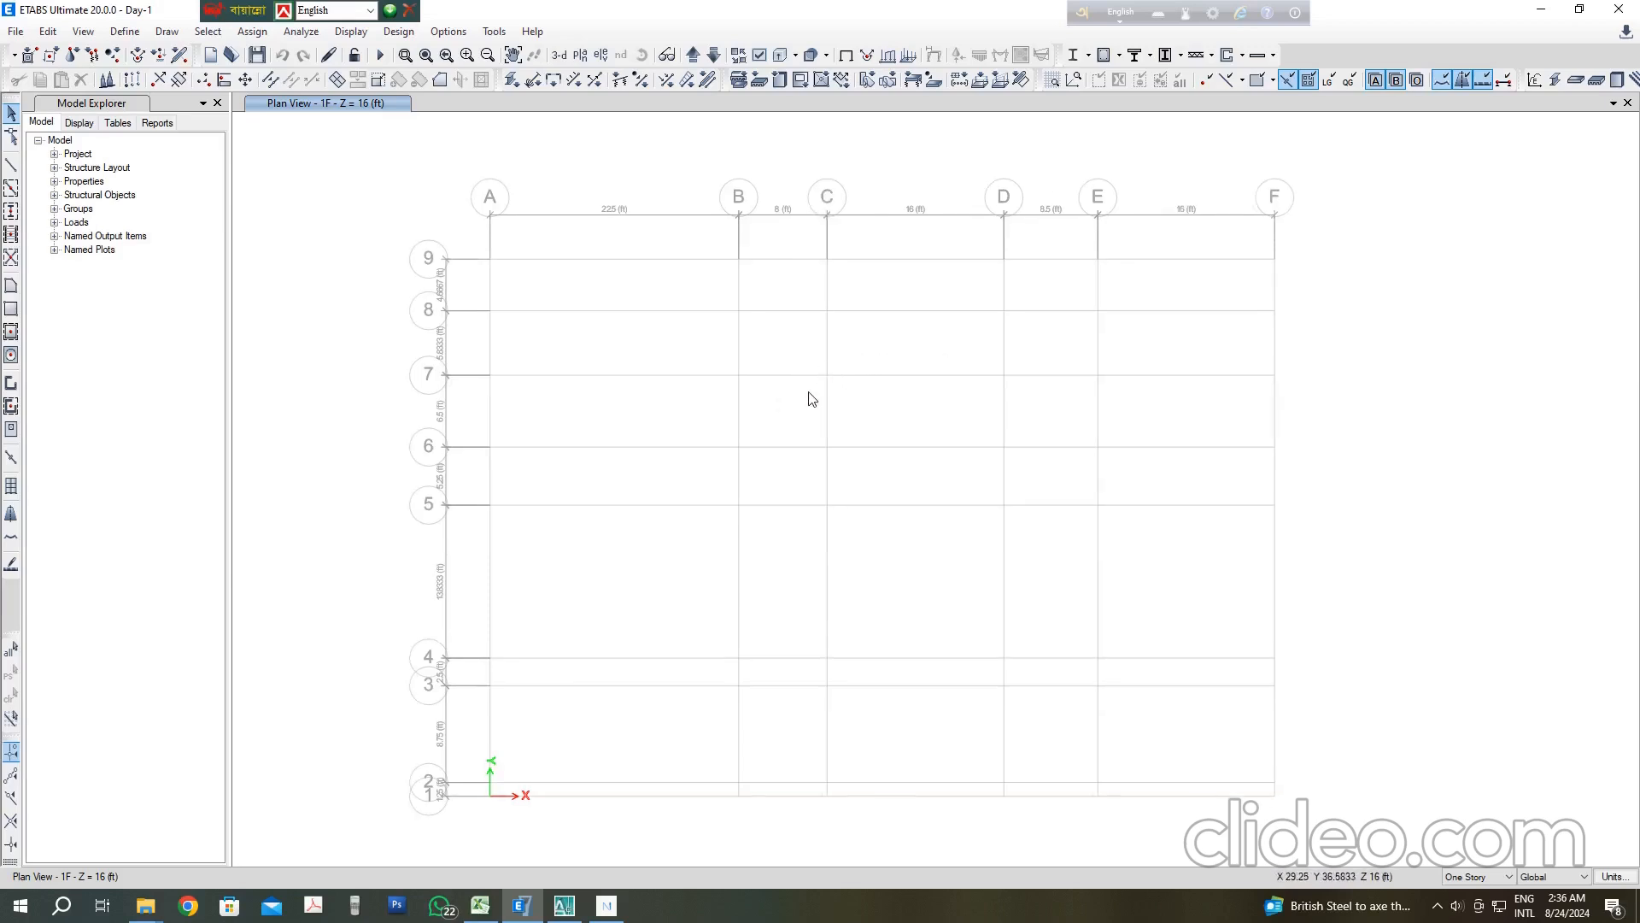
Step: Switch to the Excel design checklist, fill row 6 for frame section definition with yellow, and select the Draw member row
click(480, 907)
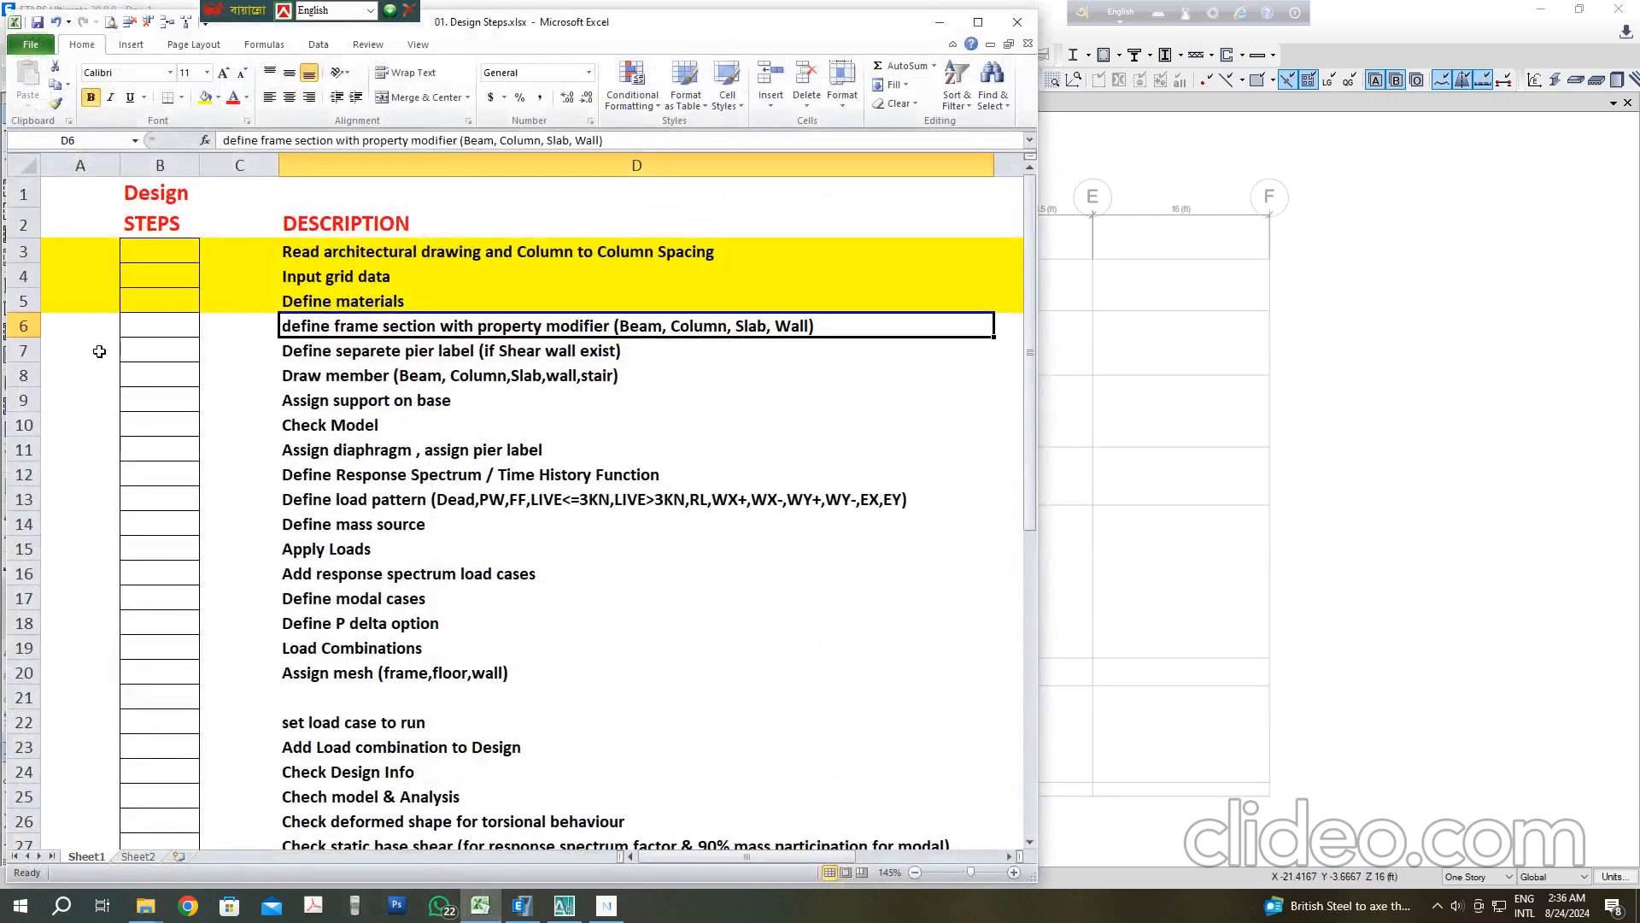
click(24, 325)
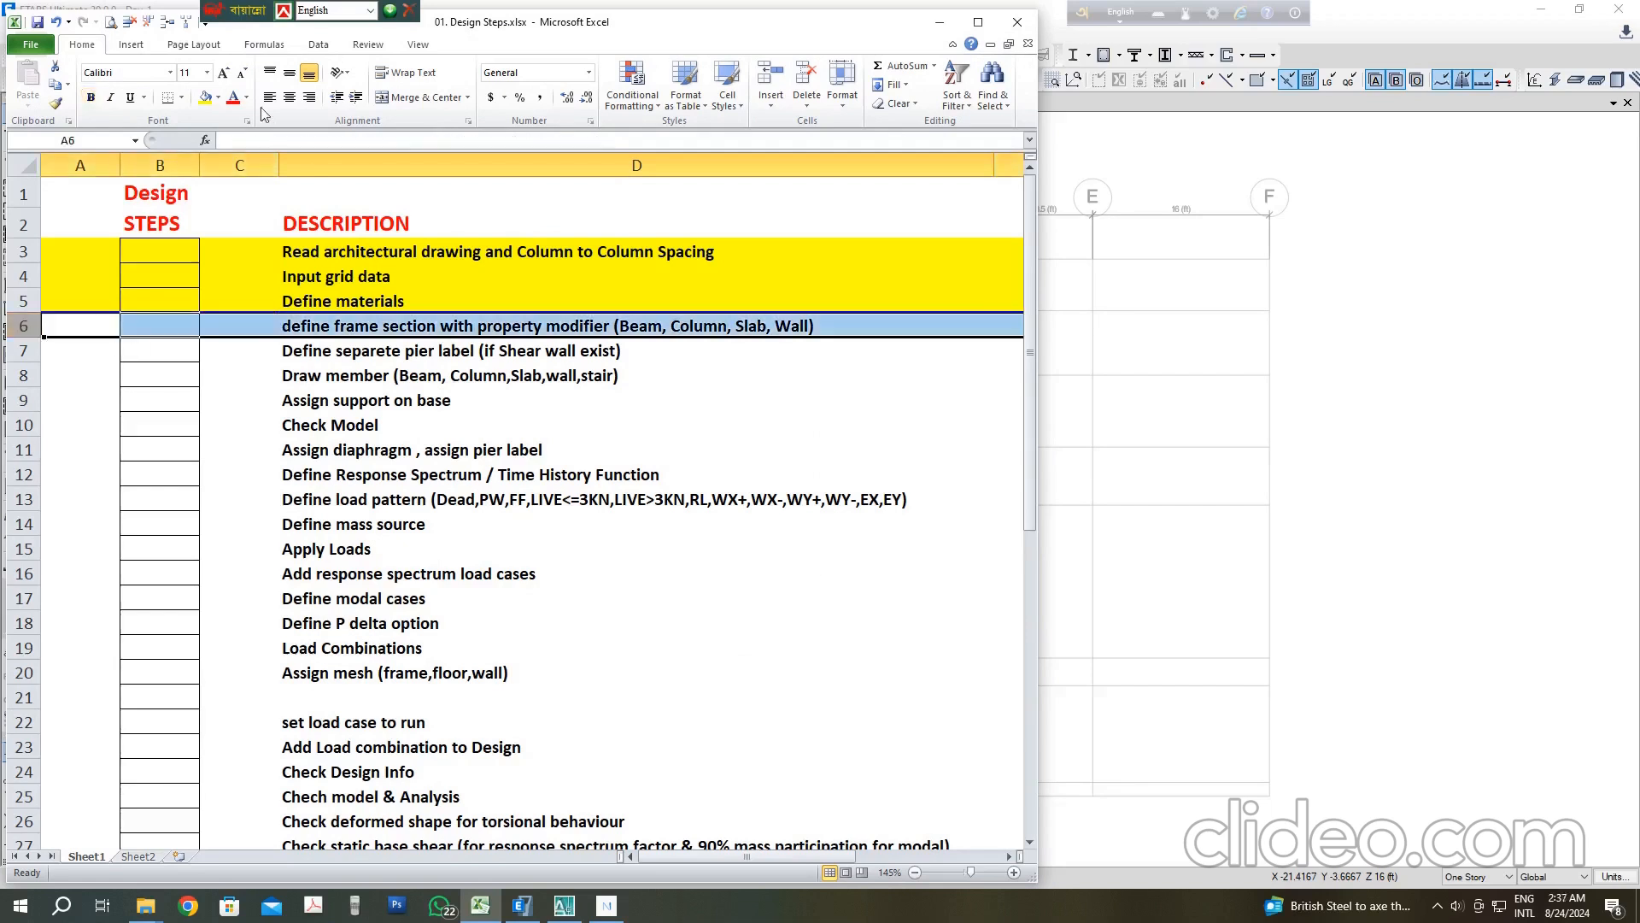
click(205, 97)
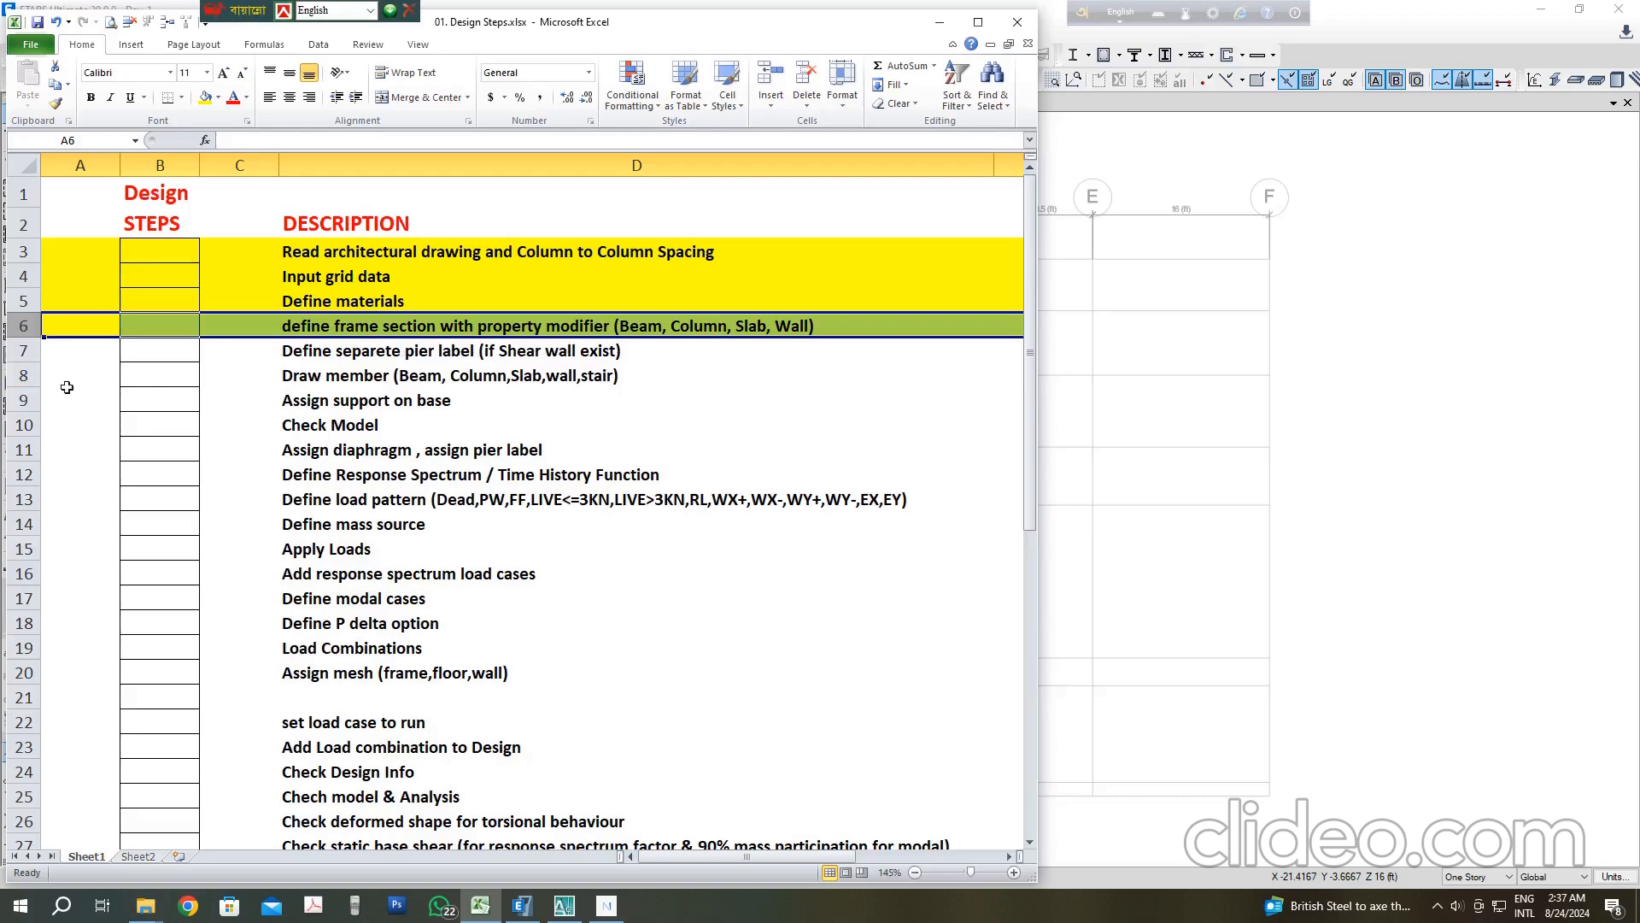
click(263, 379)
click(19, 378)
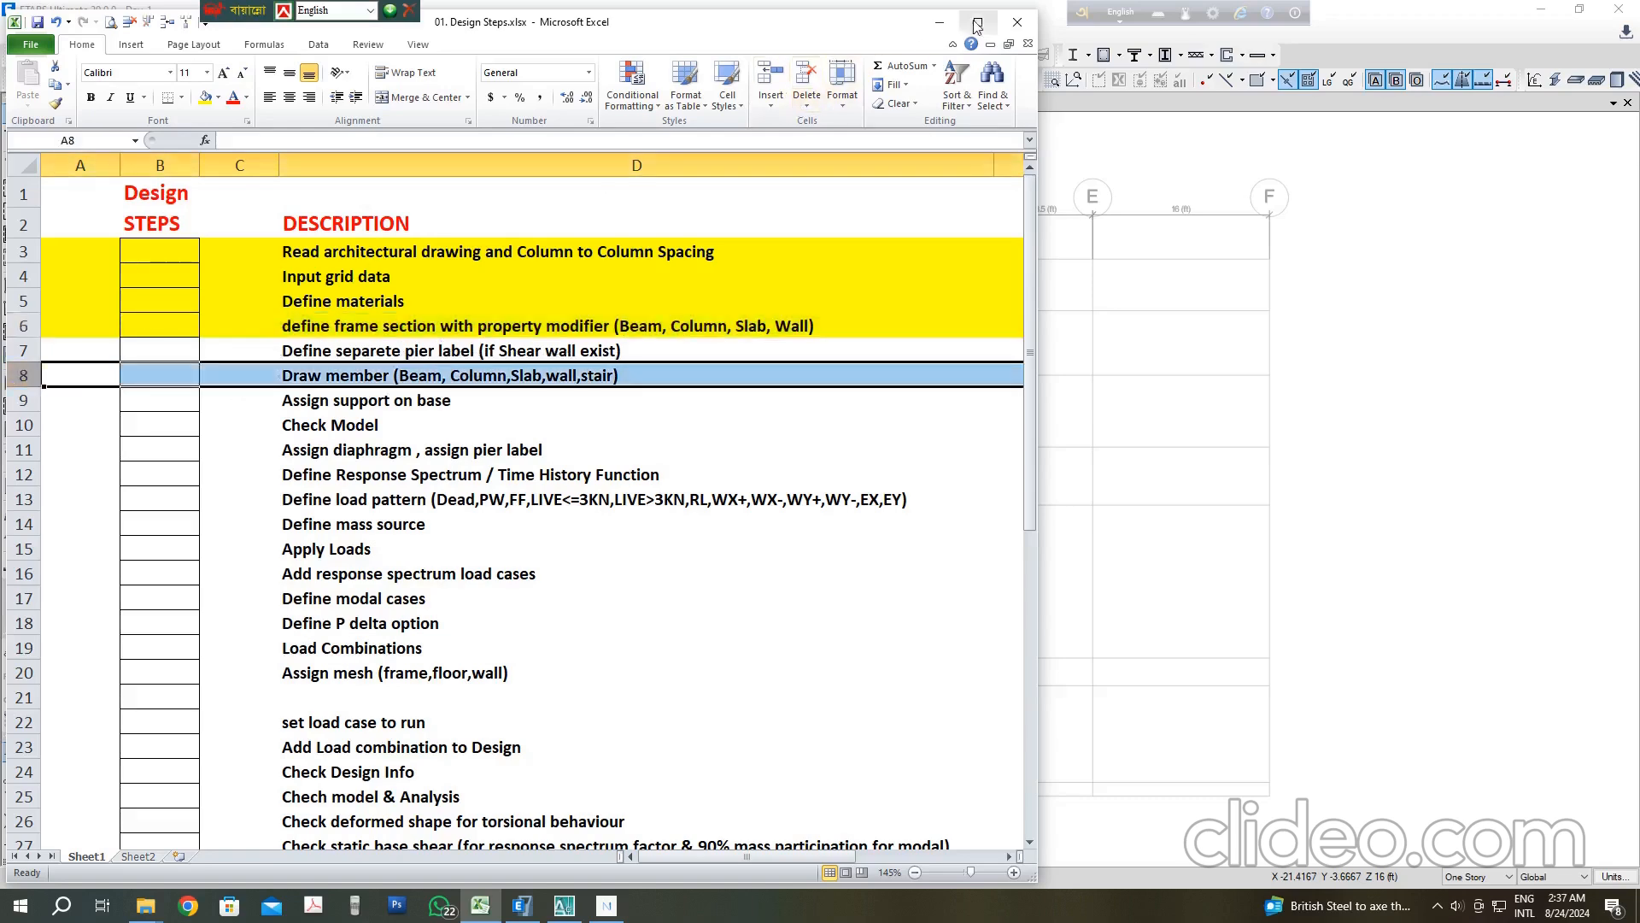
click(940, 21)
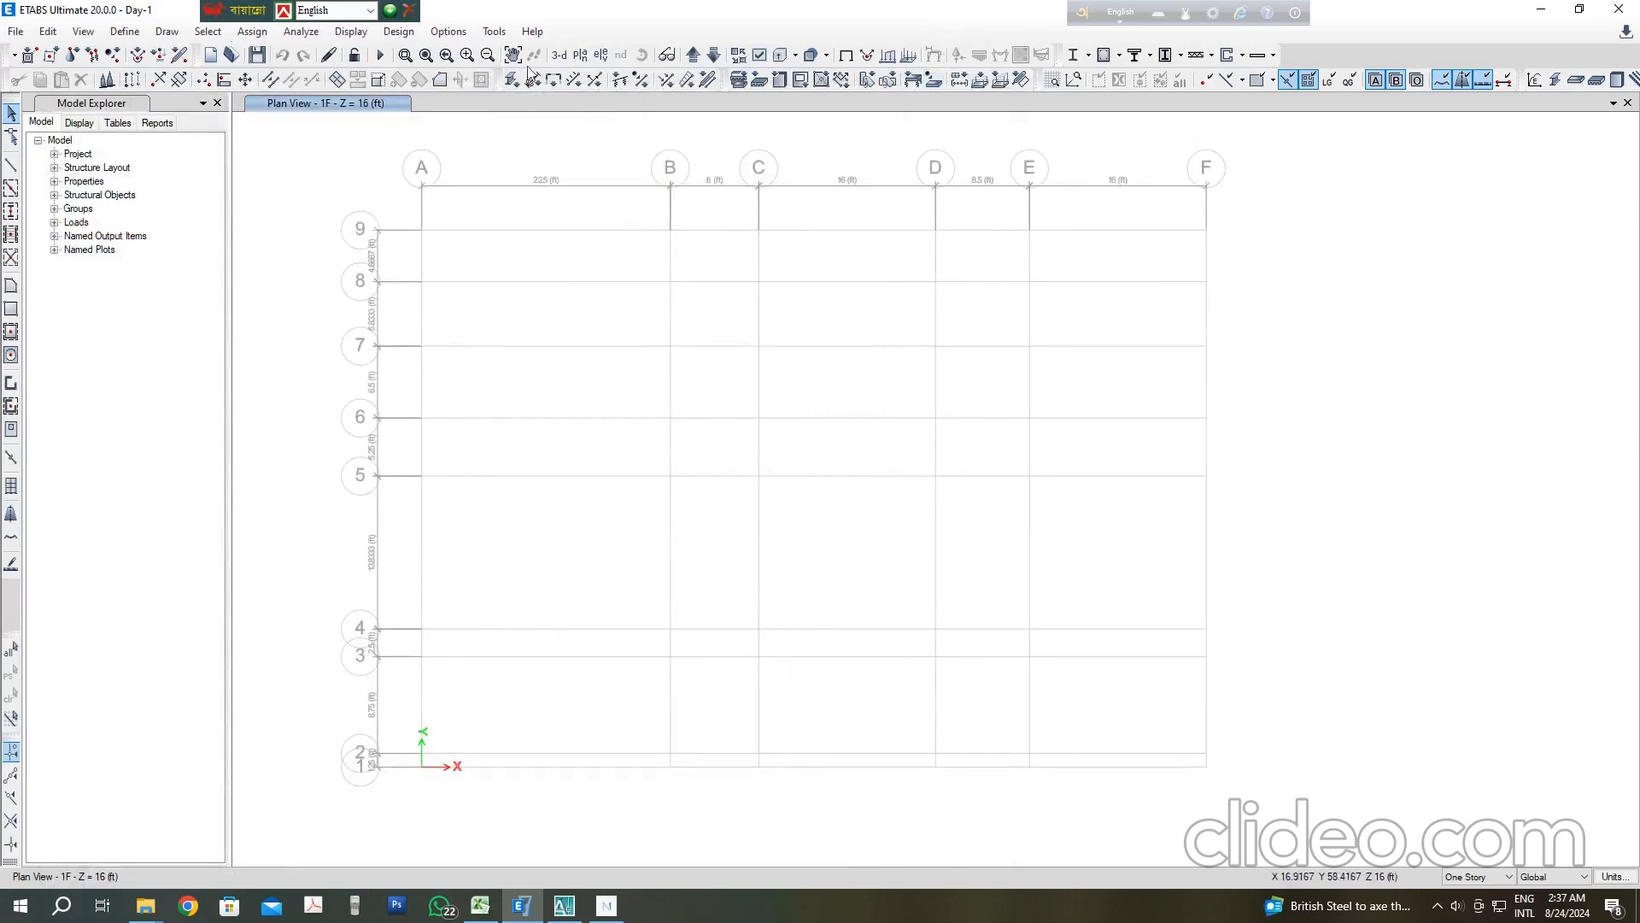
Step: Switch back to ETABS and show the plan view of story GB, keeping the drawing scope at One Story
click(580, 55)
click(722, 542)
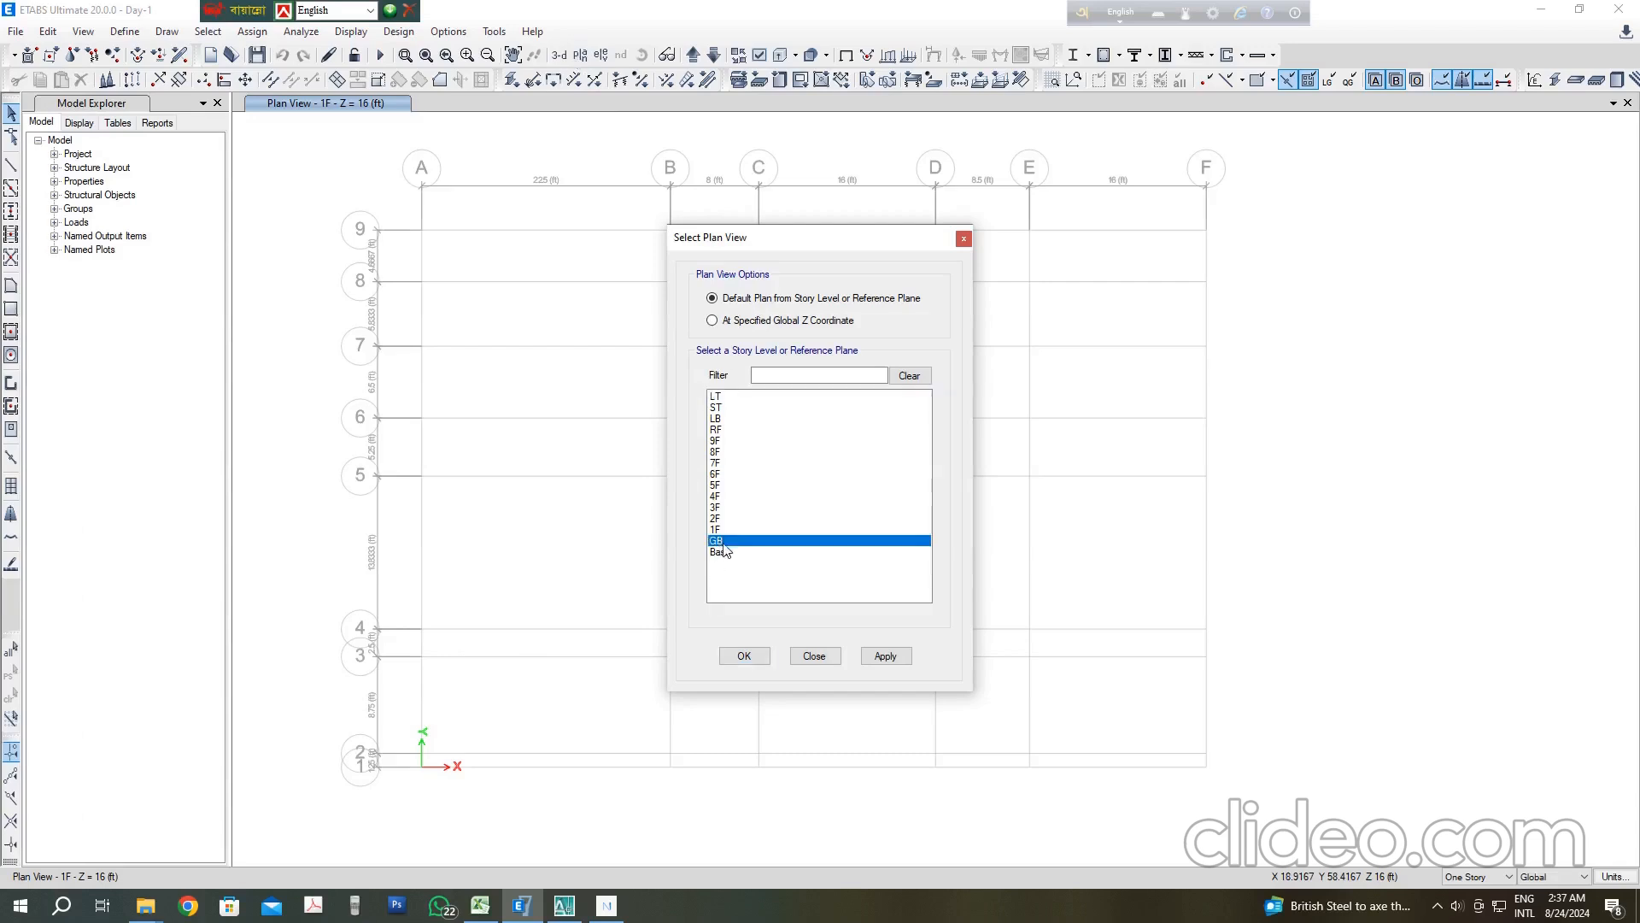
click(883, 662)
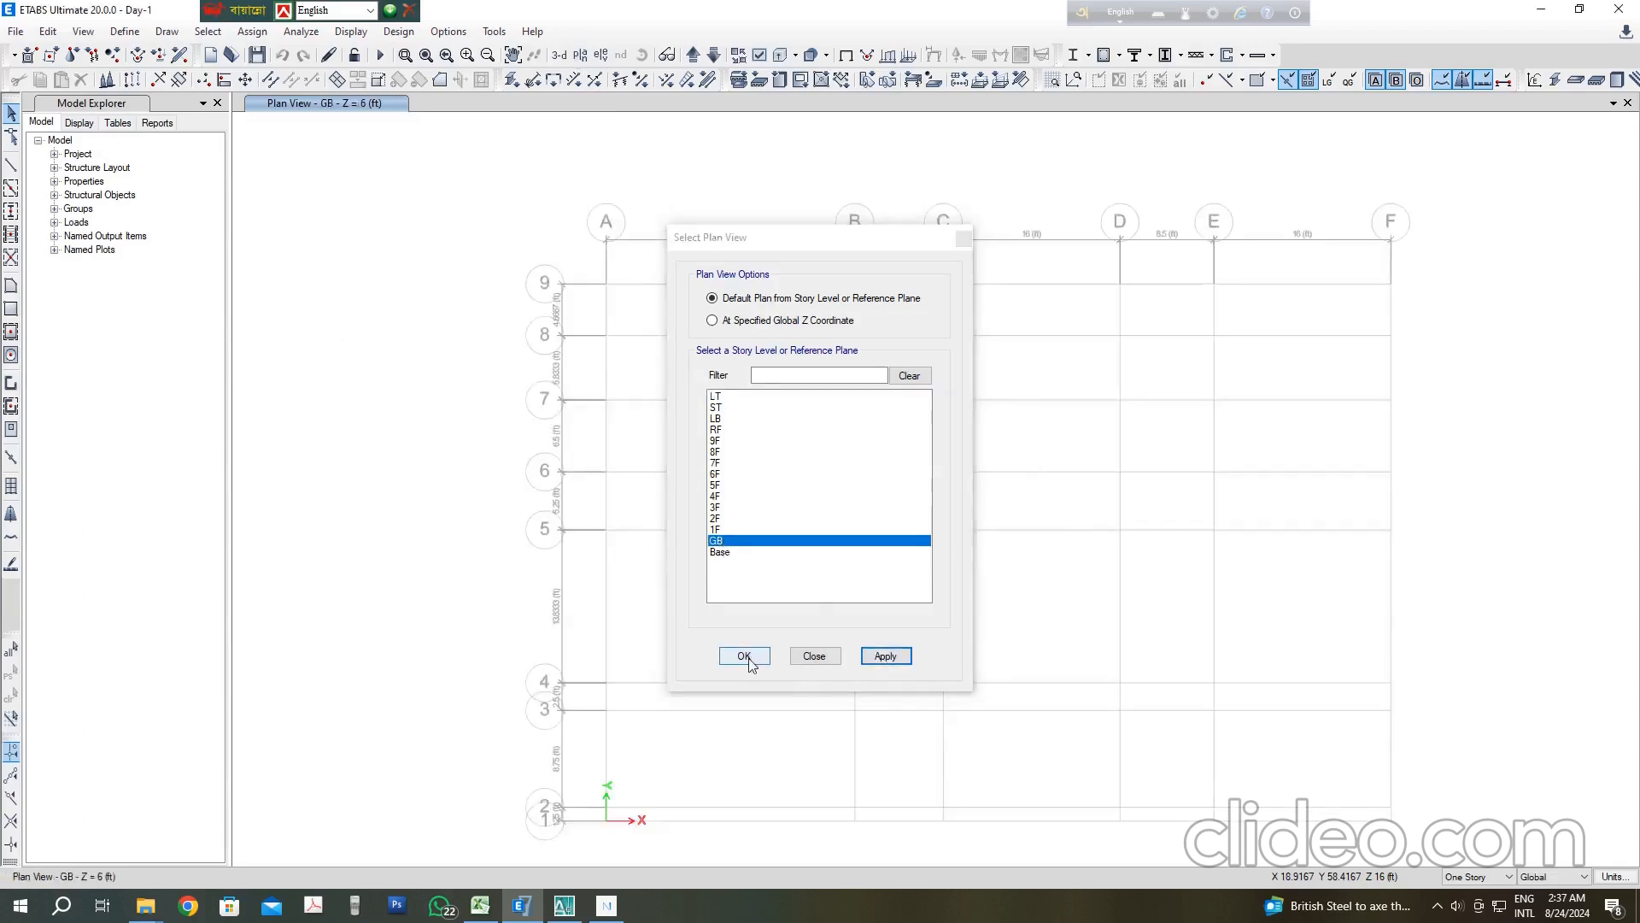
click(748, 660)
middle_drag(843, 652, 611, 599)
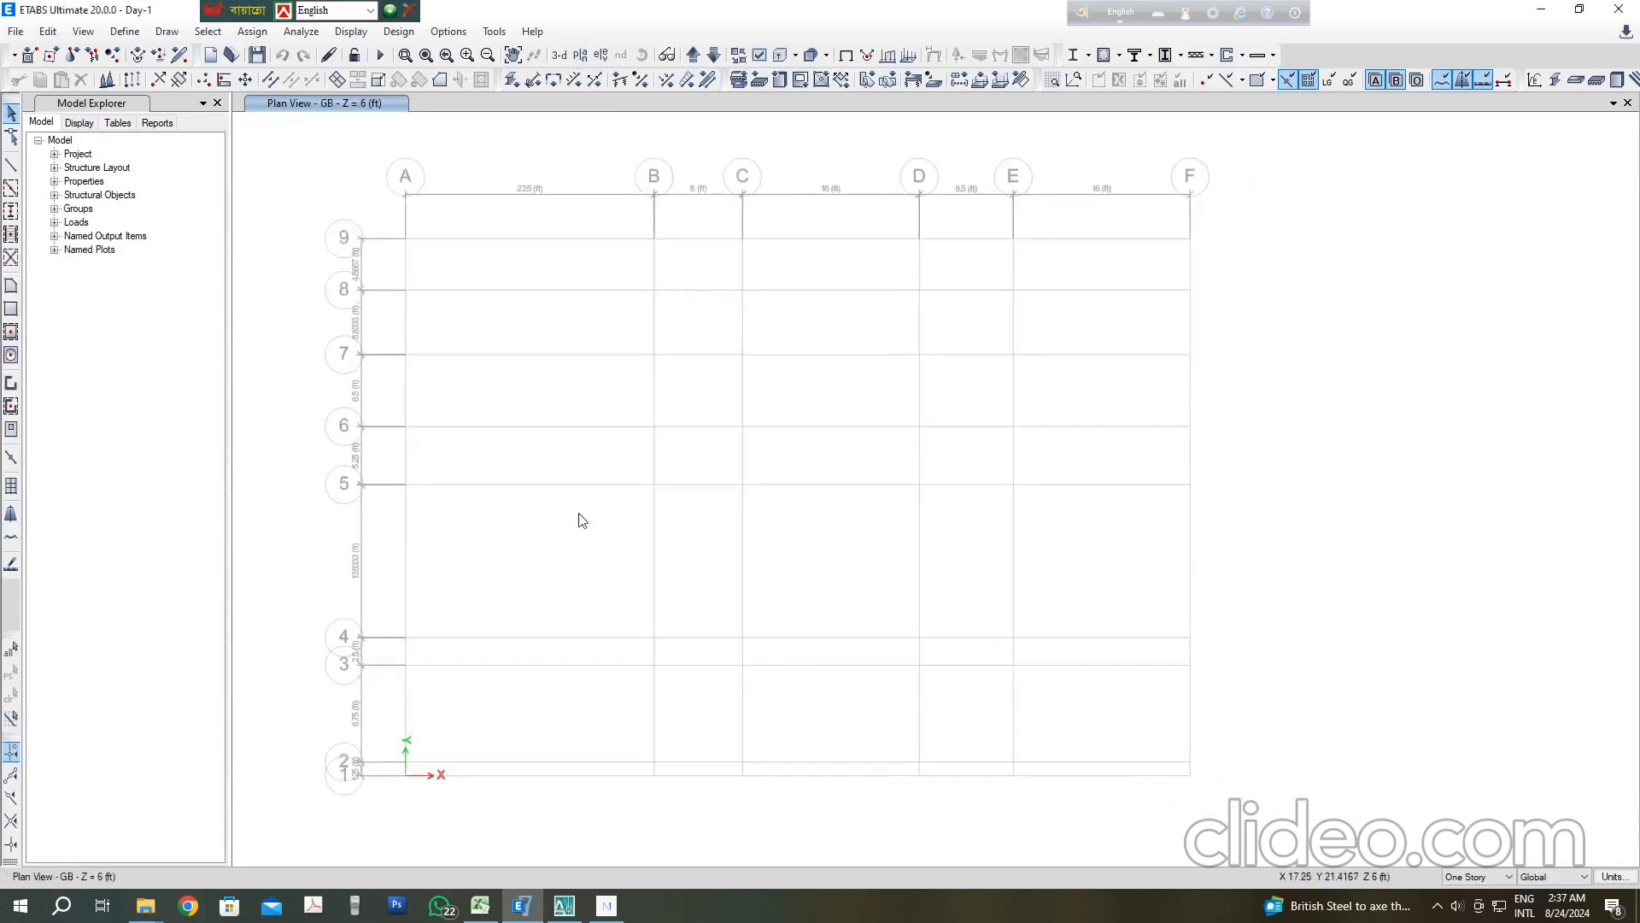
click(1508, 879)
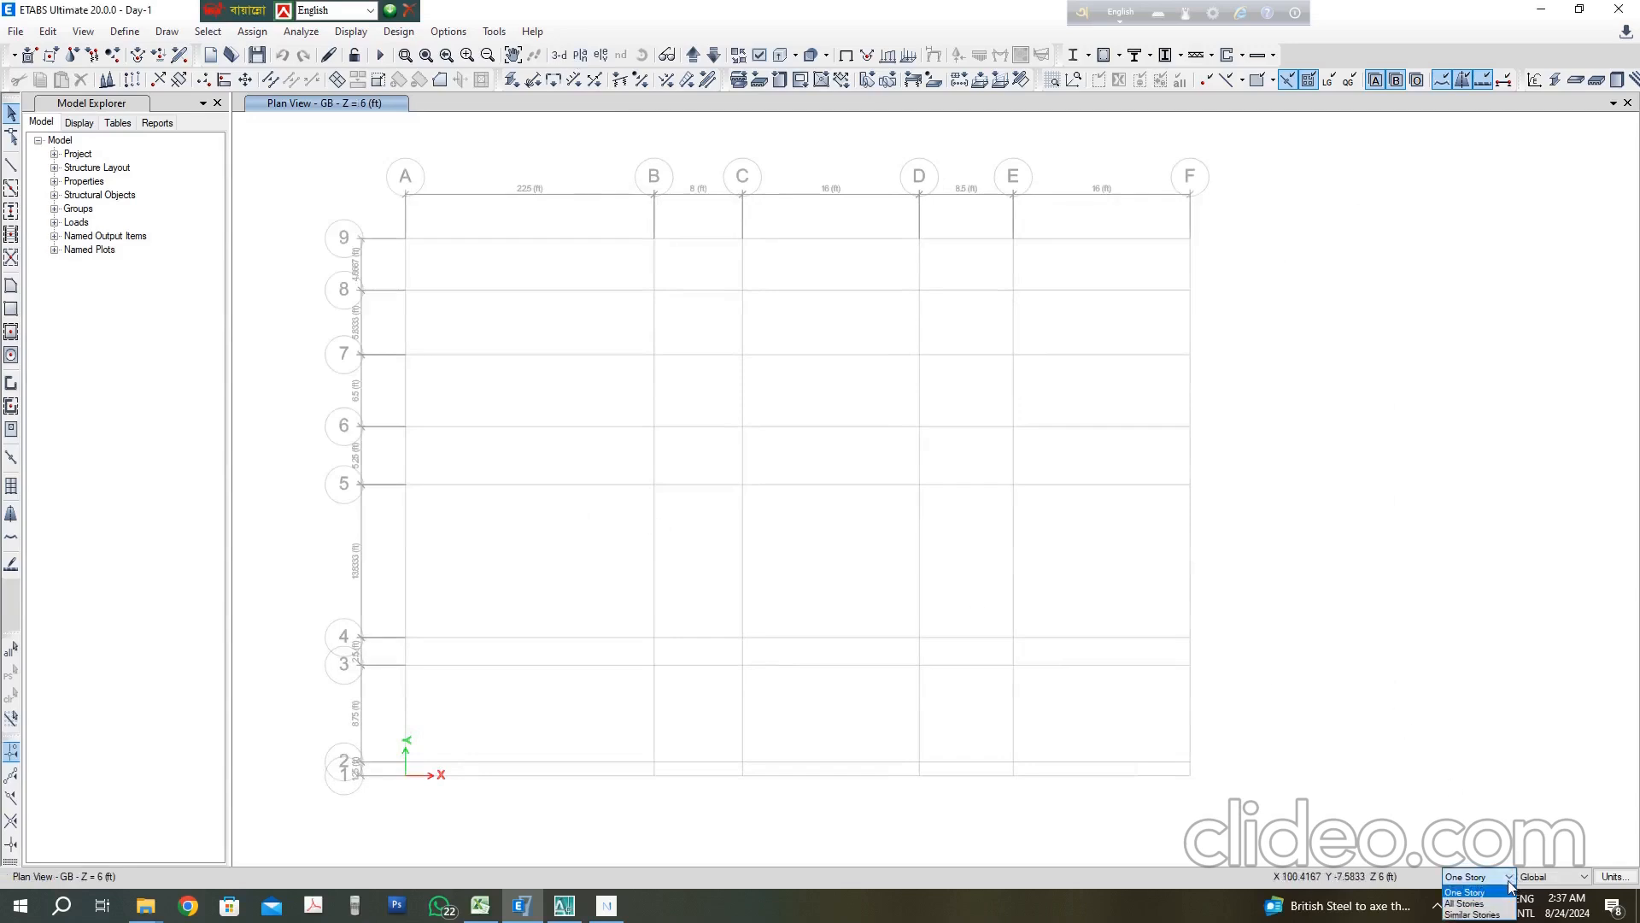
click(1508, 880)
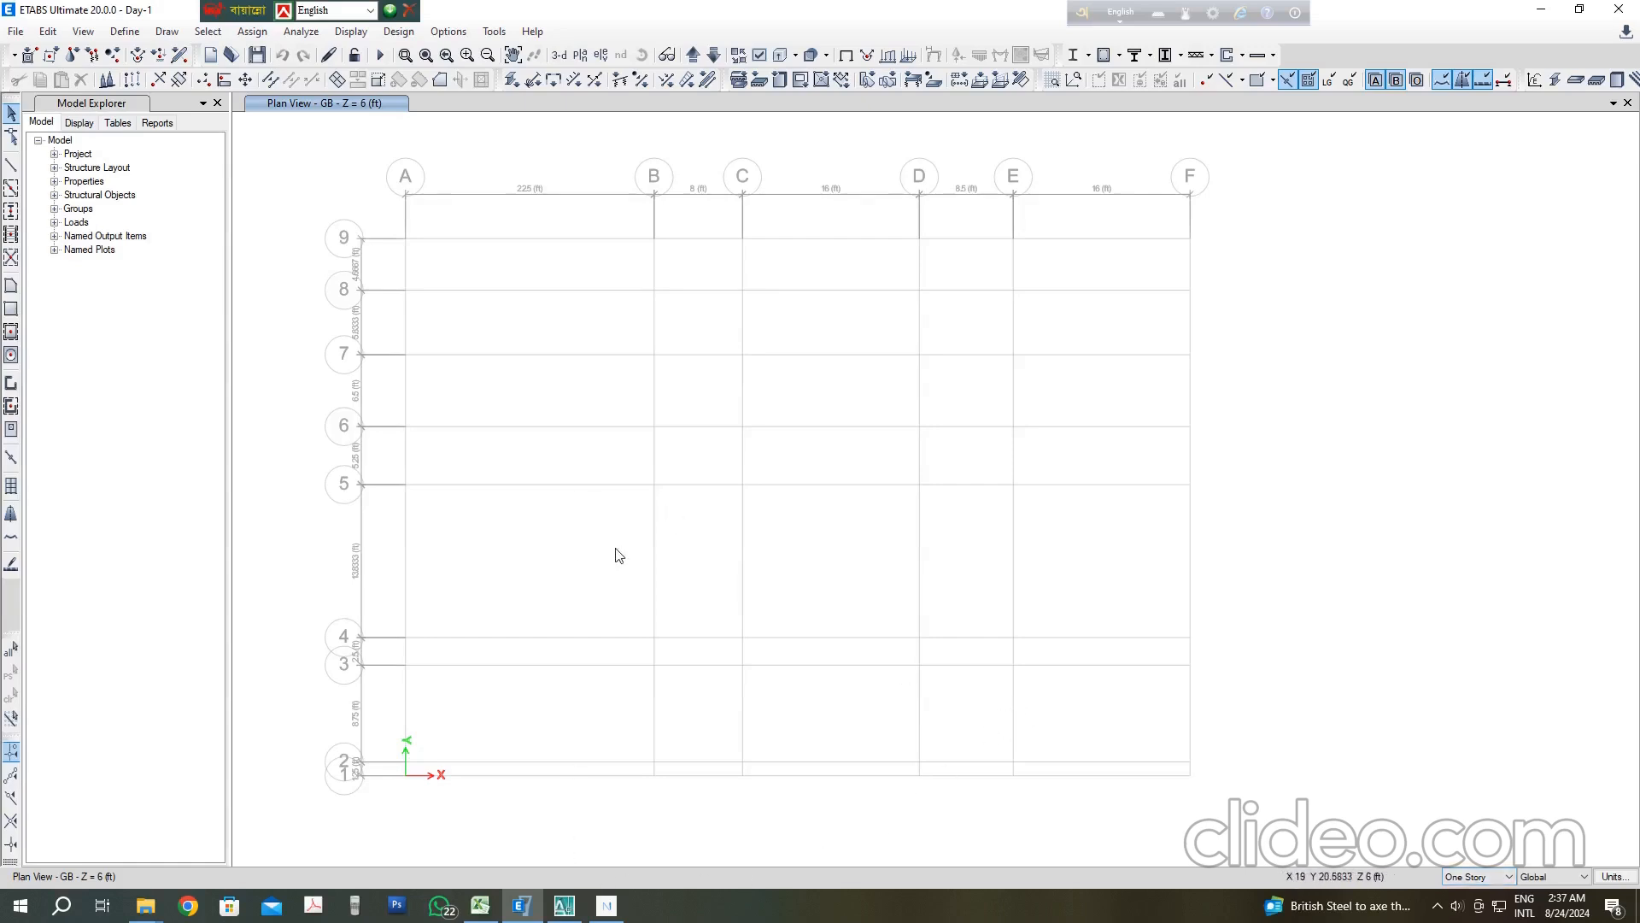
middle_drag(620, 555, 647, 556)
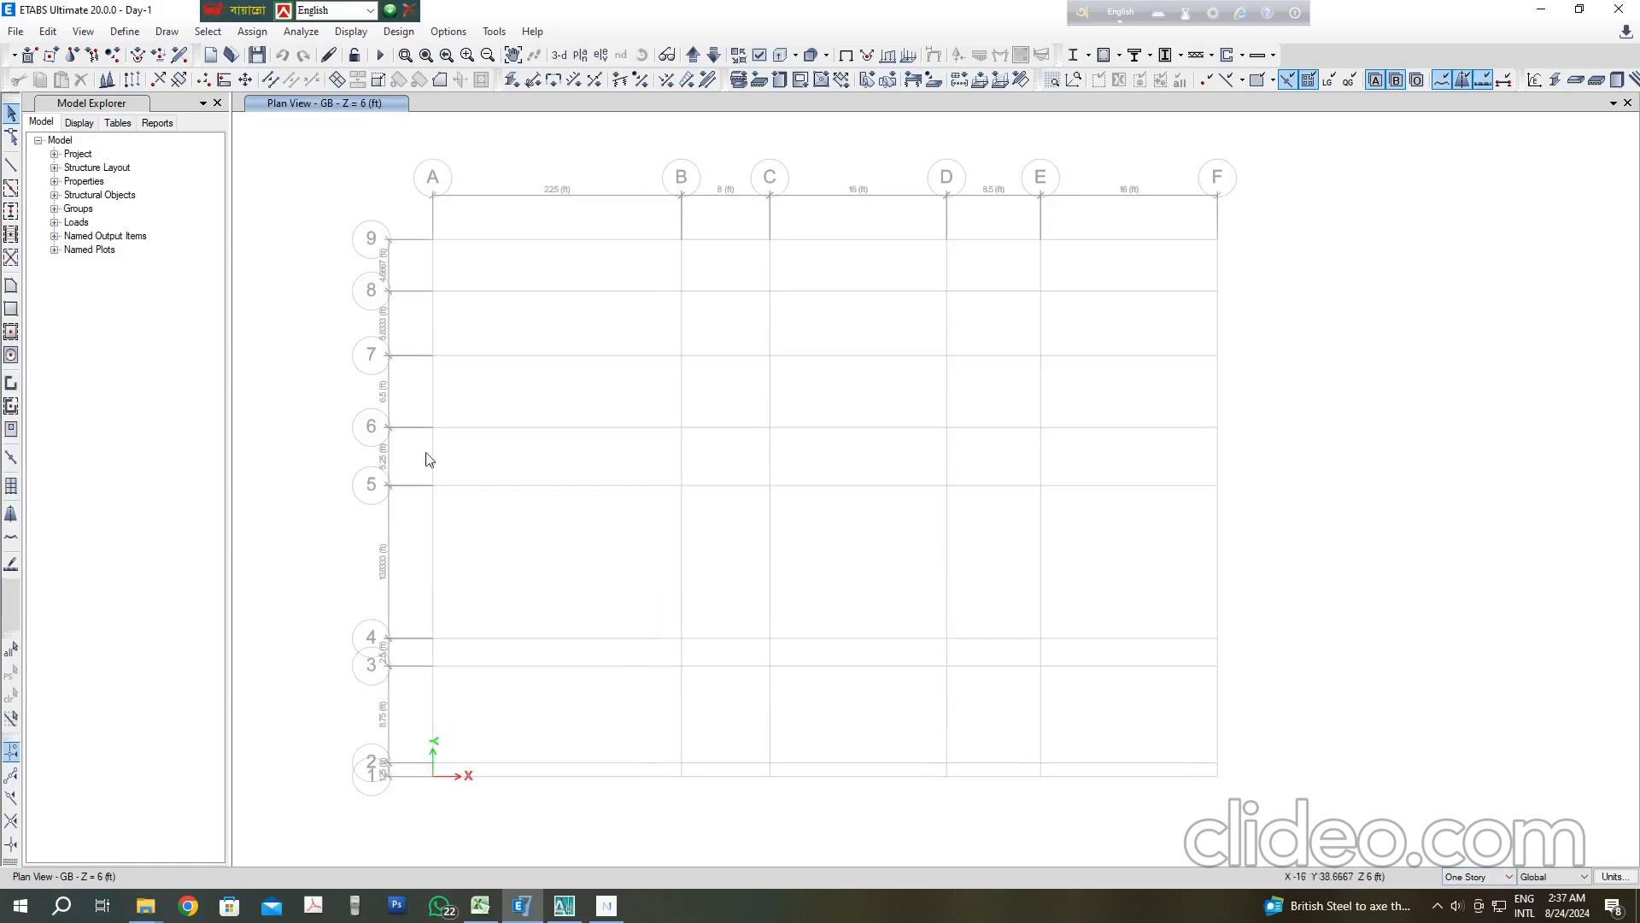
Step: Start the column drawing tool and set the section property to C12x24
click(15, 214)
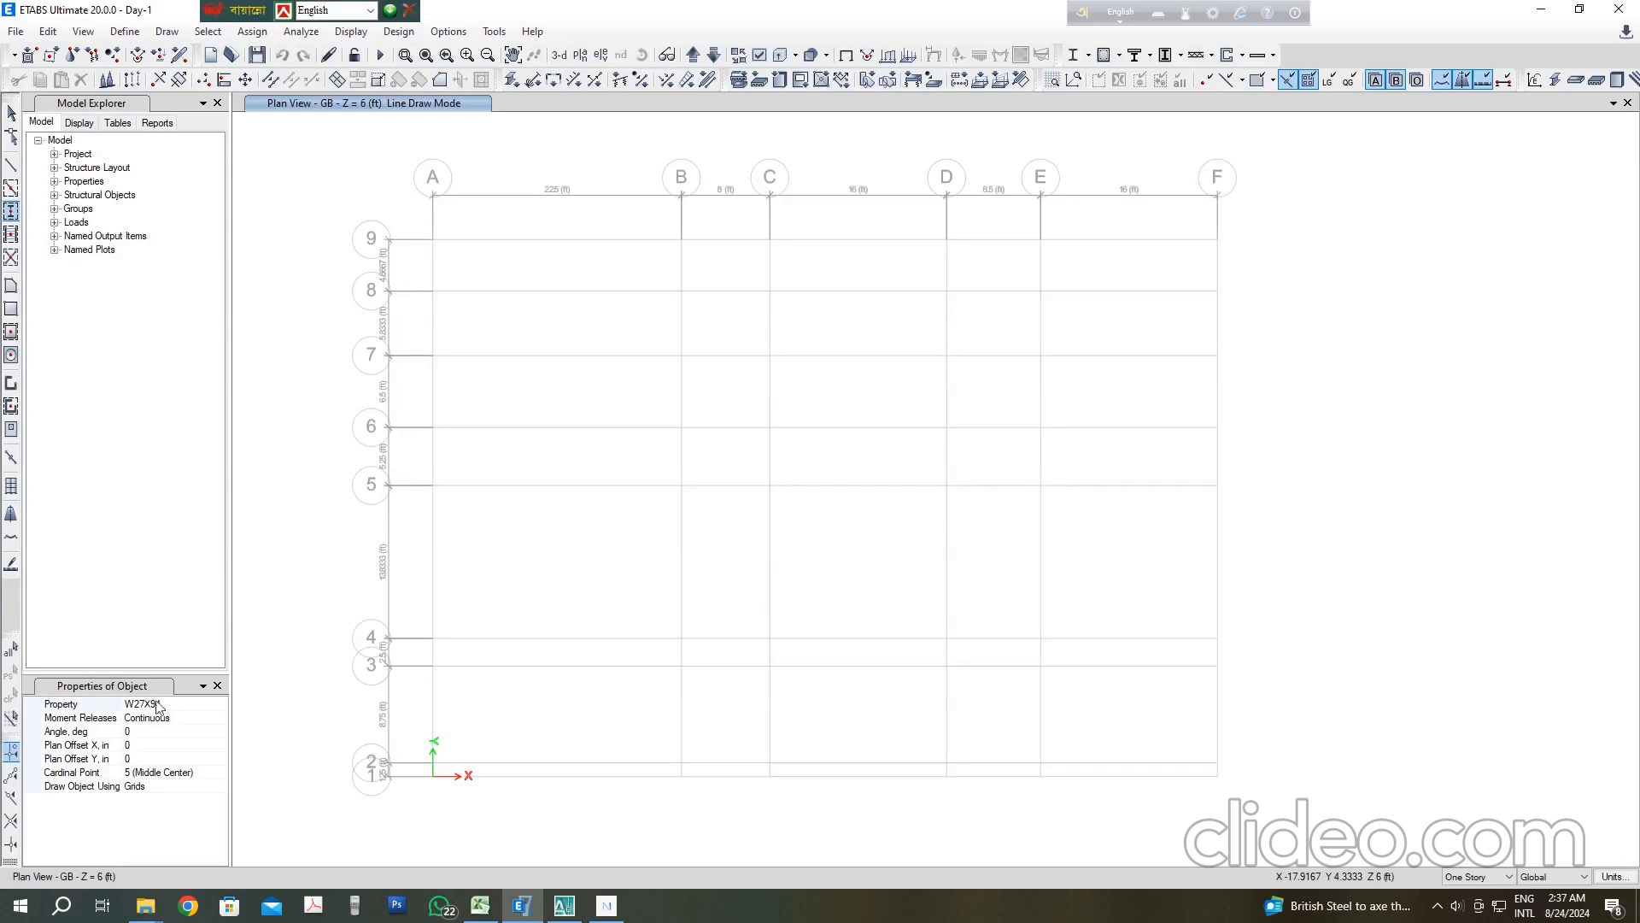
click(215, 708)
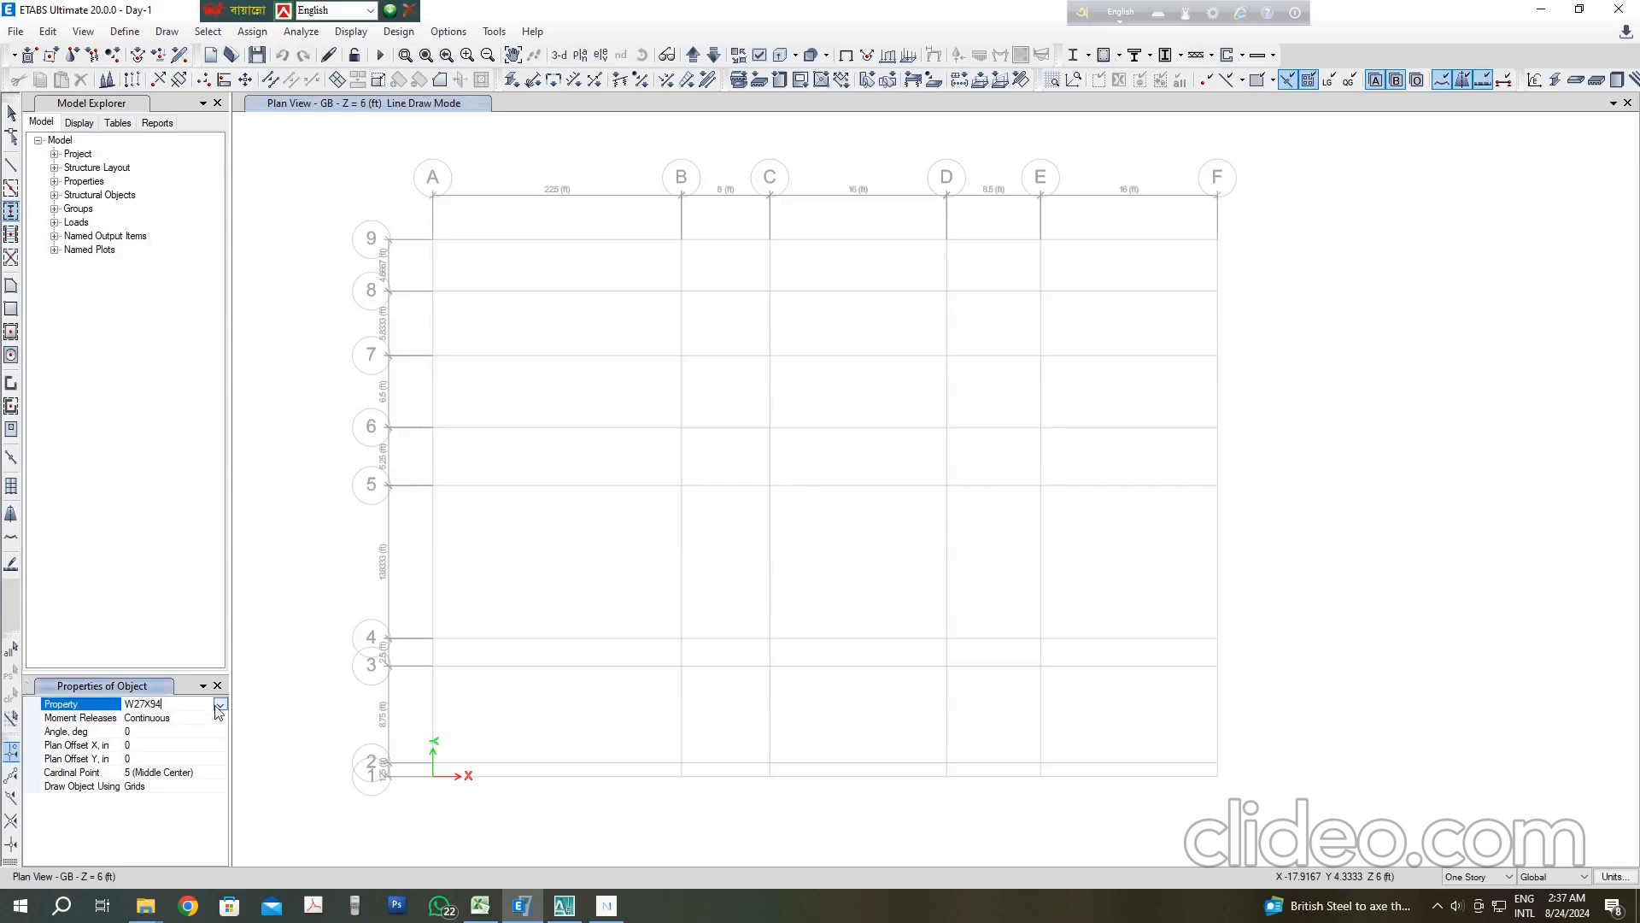
click(220, 705)
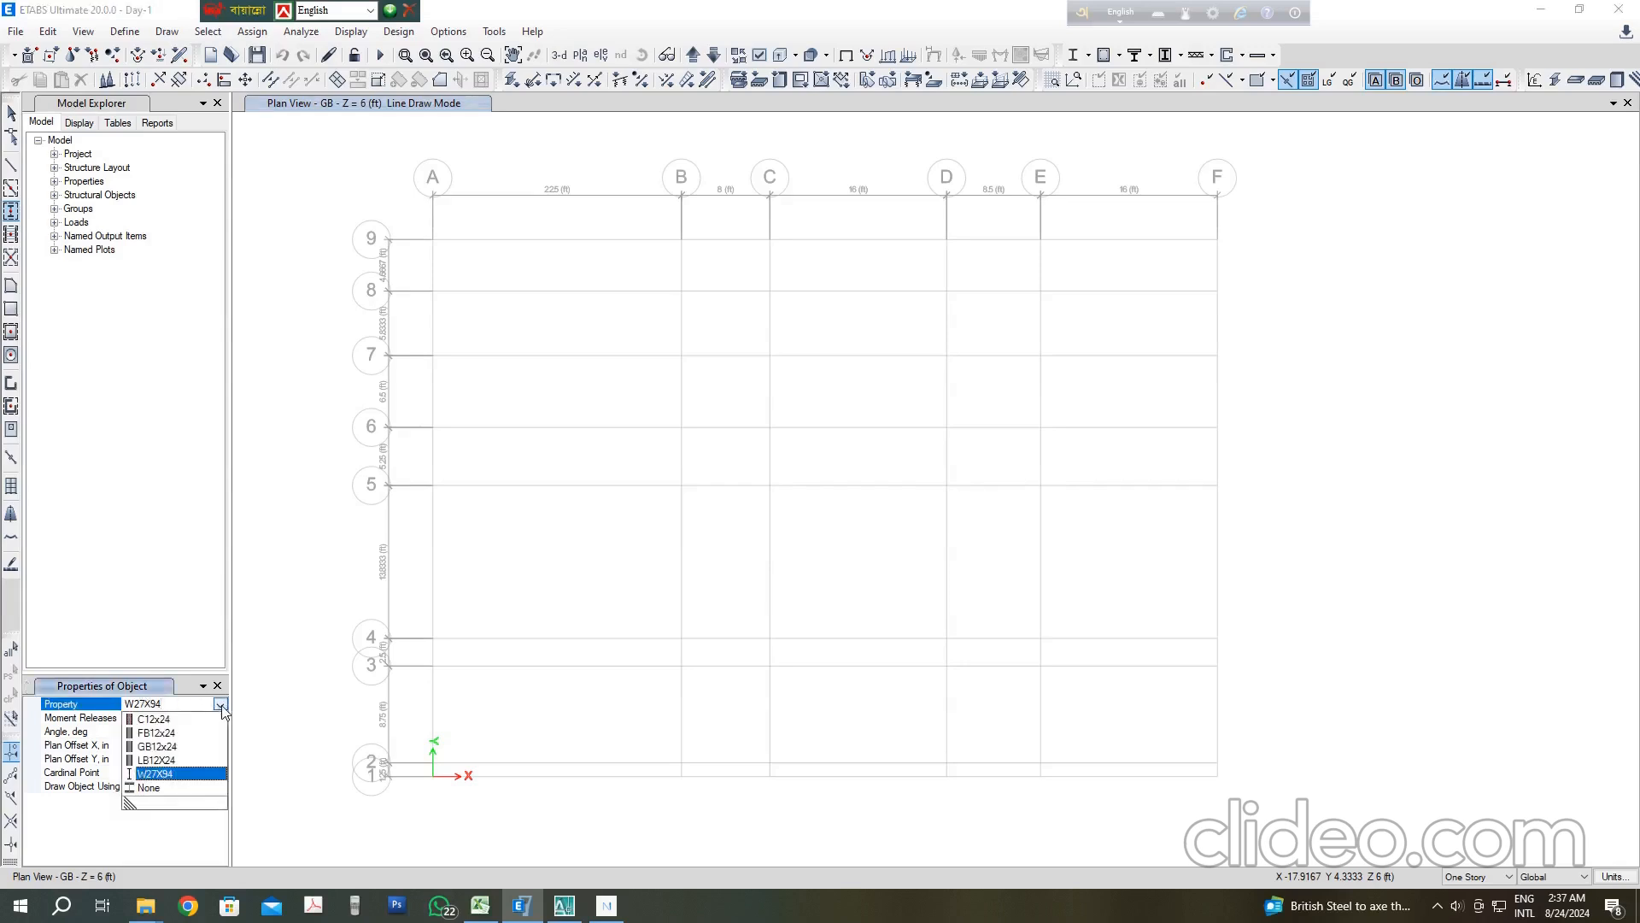
click(164, 722)
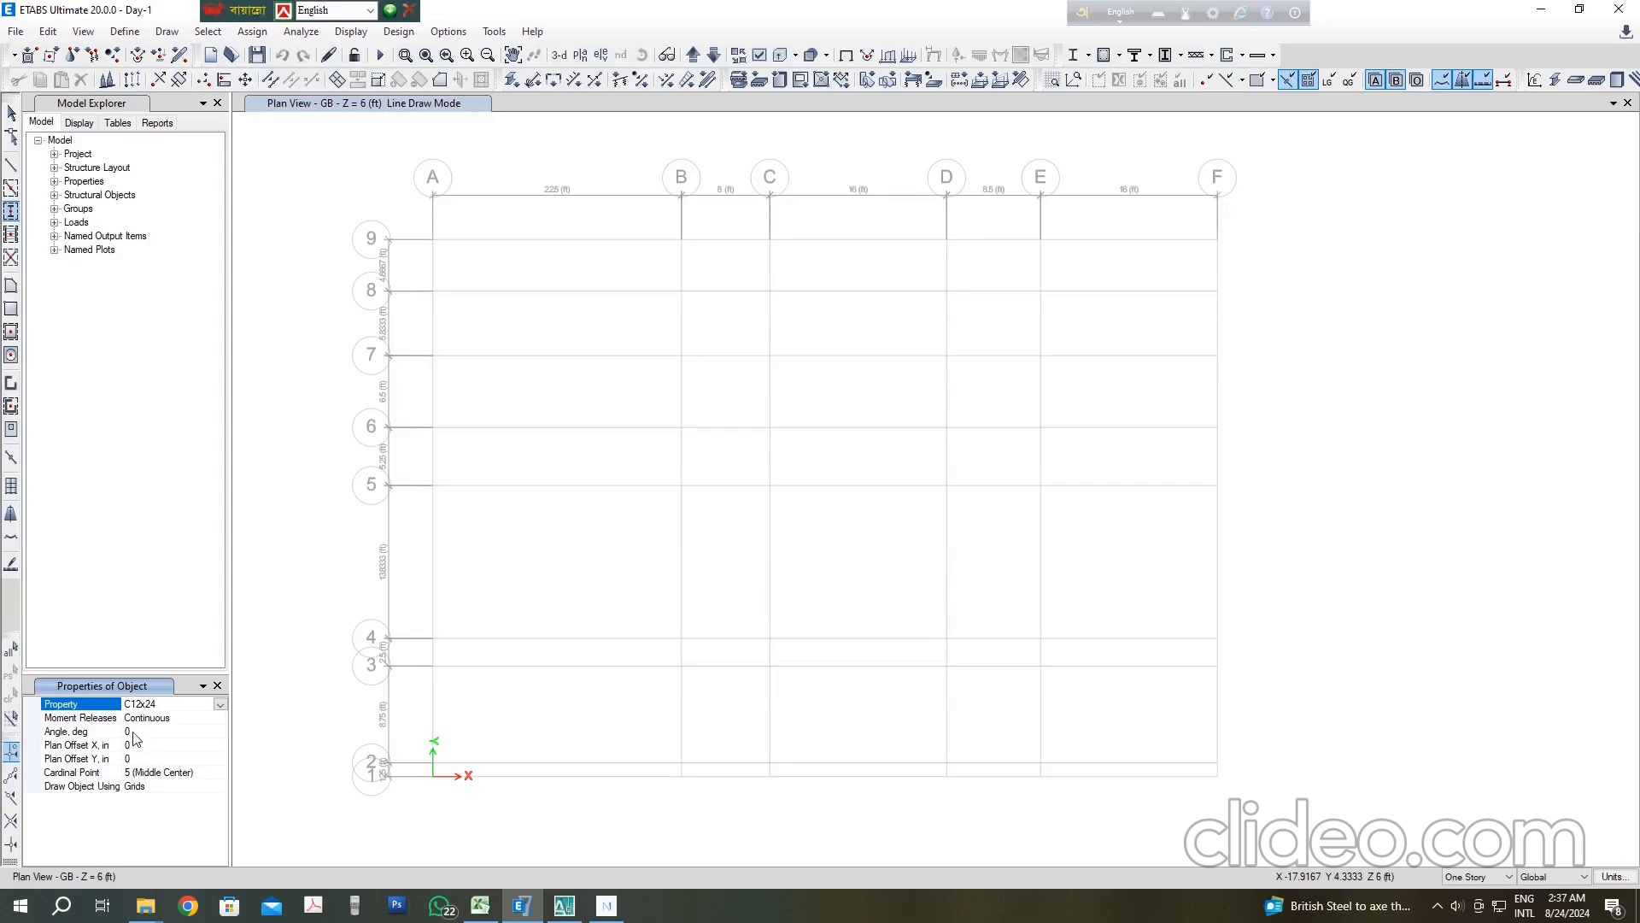
Step: Switch to the AutoCAD structural drawing and examine the column and wall positions across grids A to F and 1 to 9
click(564, 905)
scroll(559, 403, up, 5)
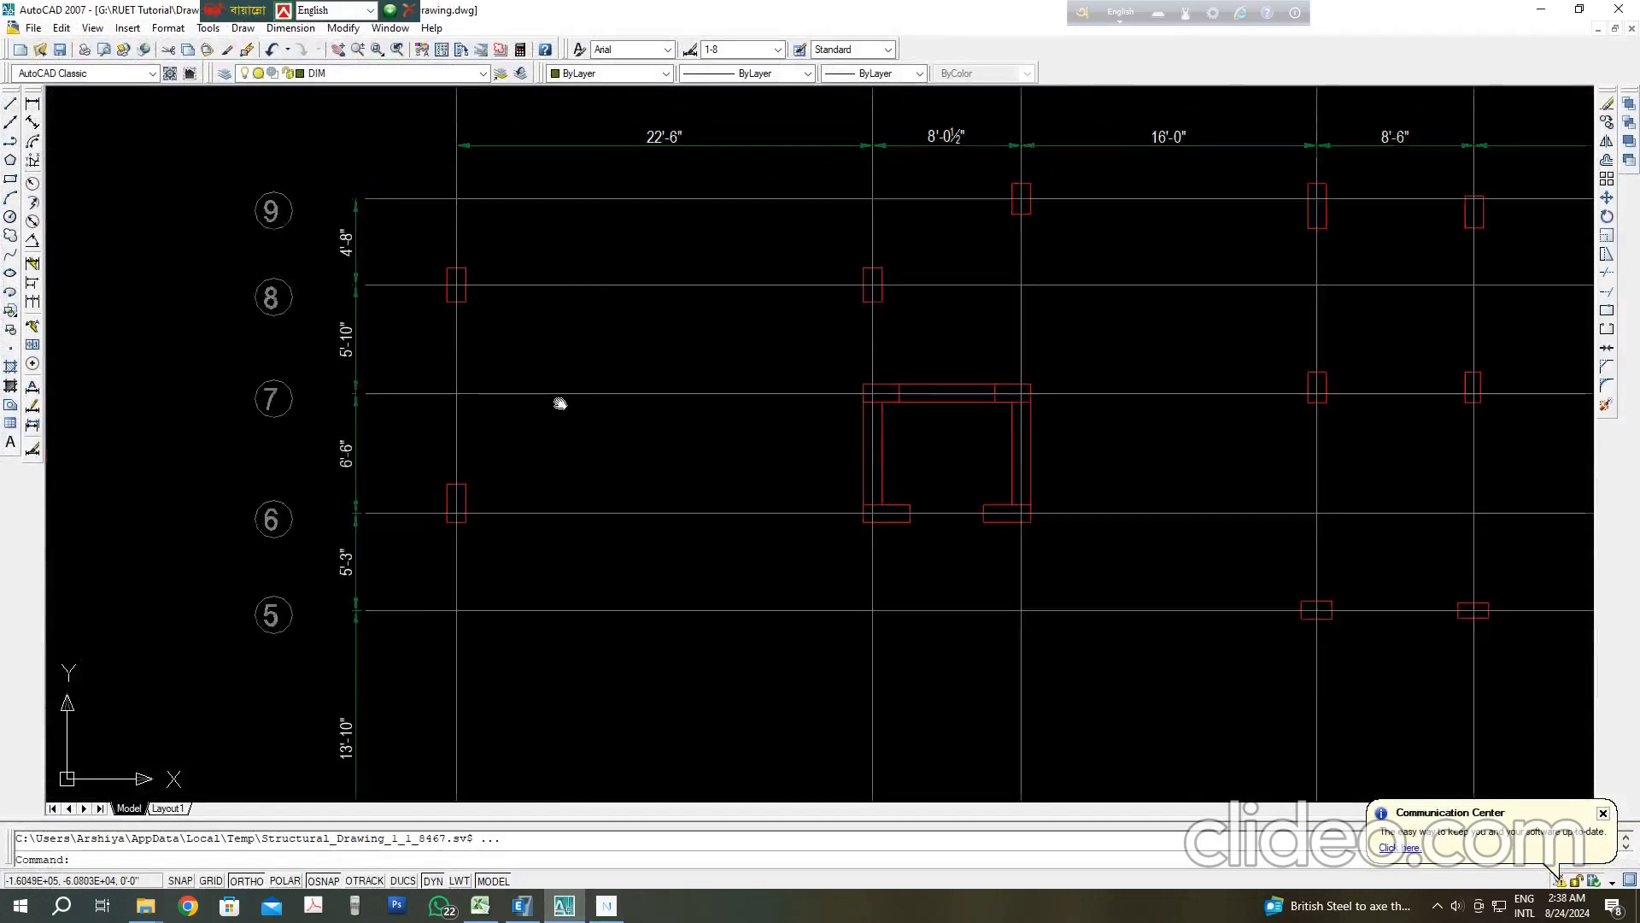
middle_drag(559, 403, 422, 479)
scroll(470, 463, down, 2)
middle_drag(556, 502, 580, 470)
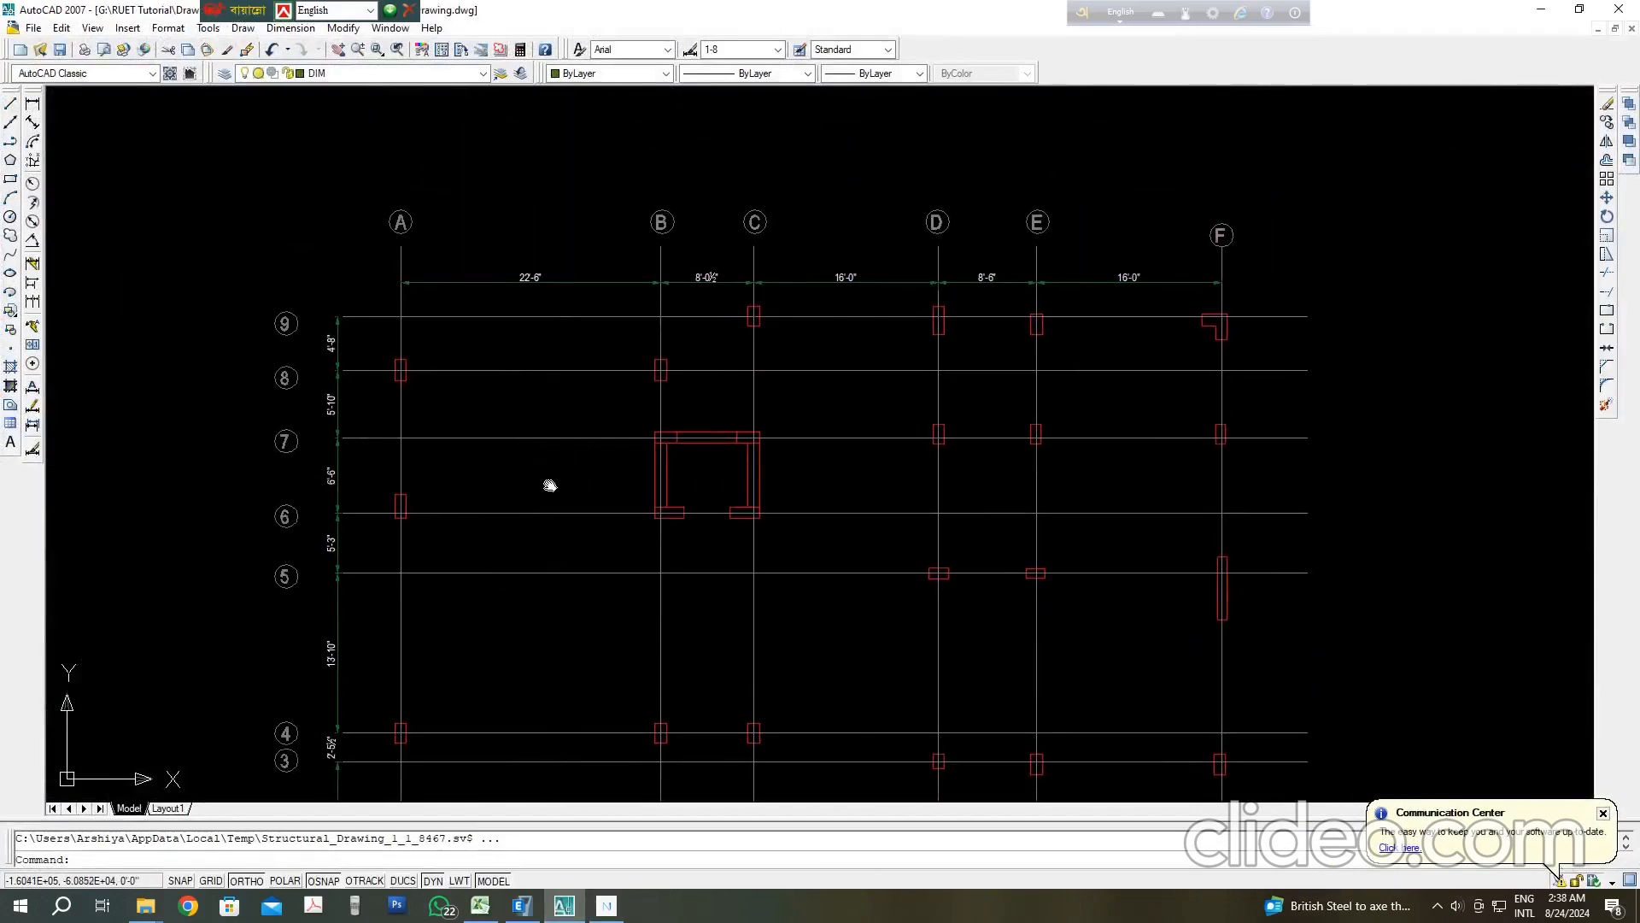
middle_drag(533, 522, 535, 476)
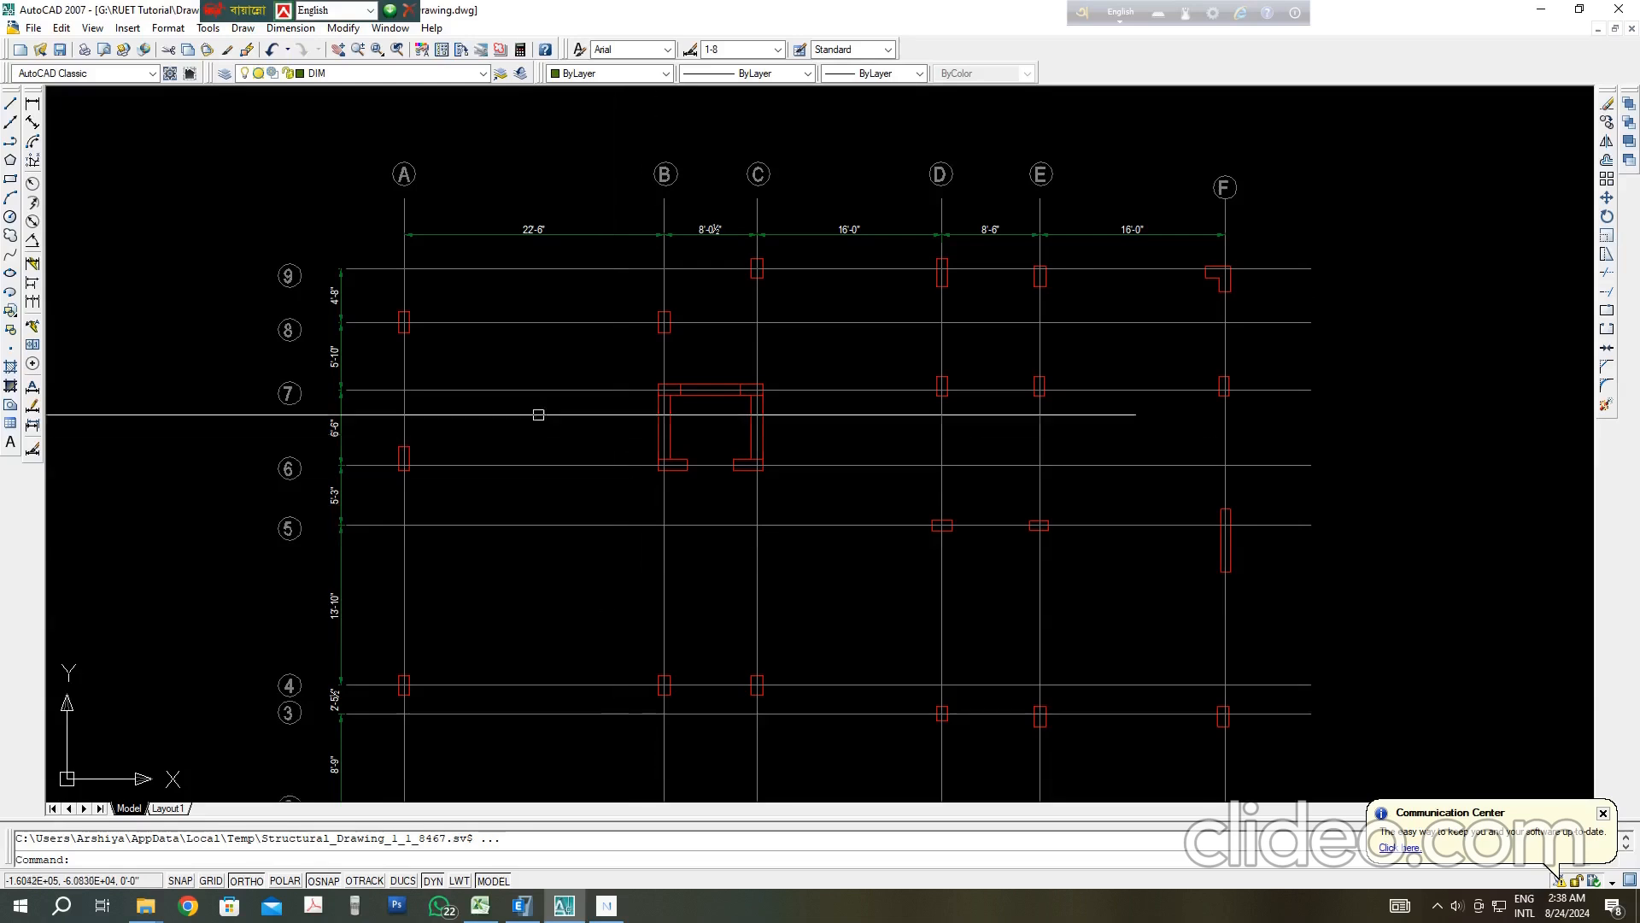
scroll(670, 436, down, 2)
middle_drag(670, 436, 675, 400)
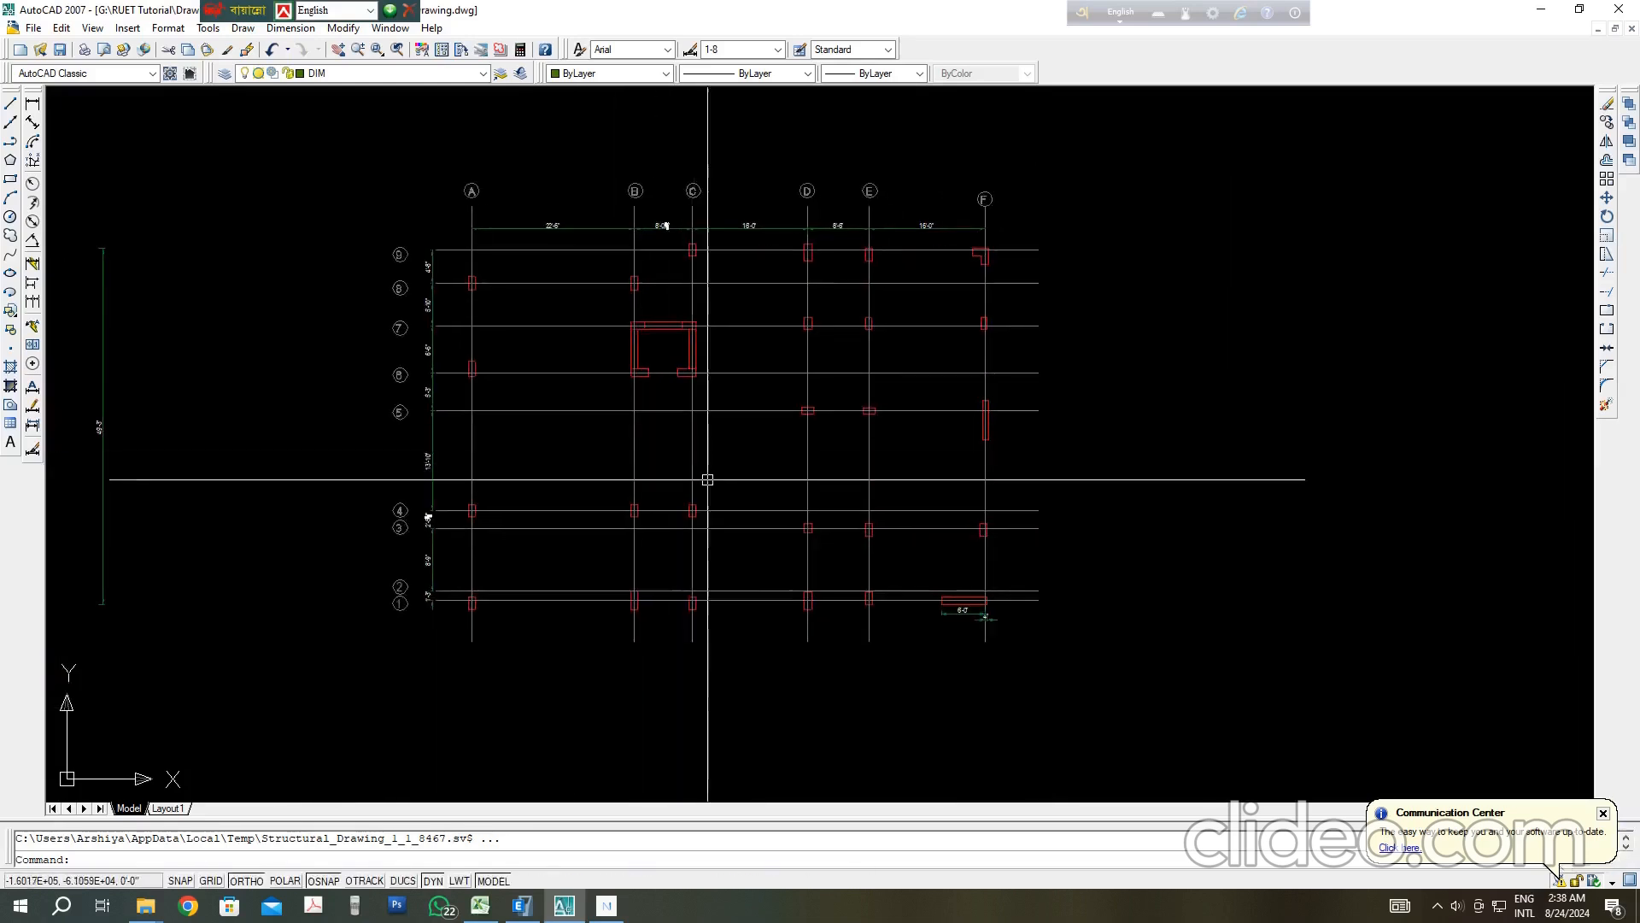
scroll(542, 567, up, 2)
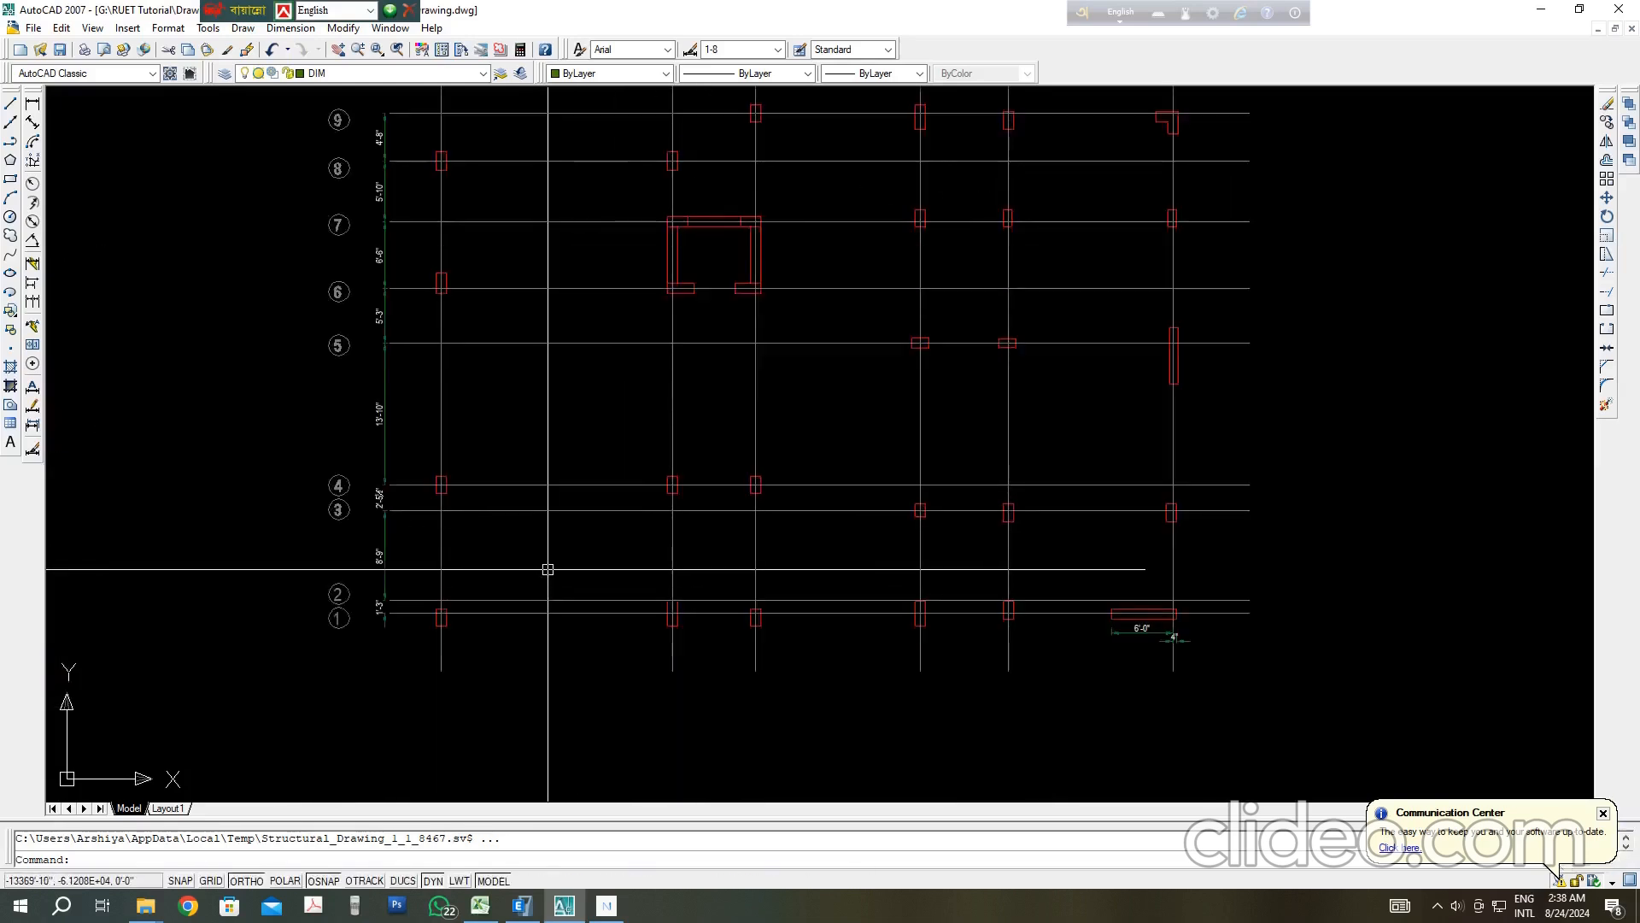
mouse_move(547, 569)
middle_down()
mouse_move(473, 589)
mouse_move(513, 586)
mouse_move(510, 630)
mouse_move(552, 626)
middle_up()
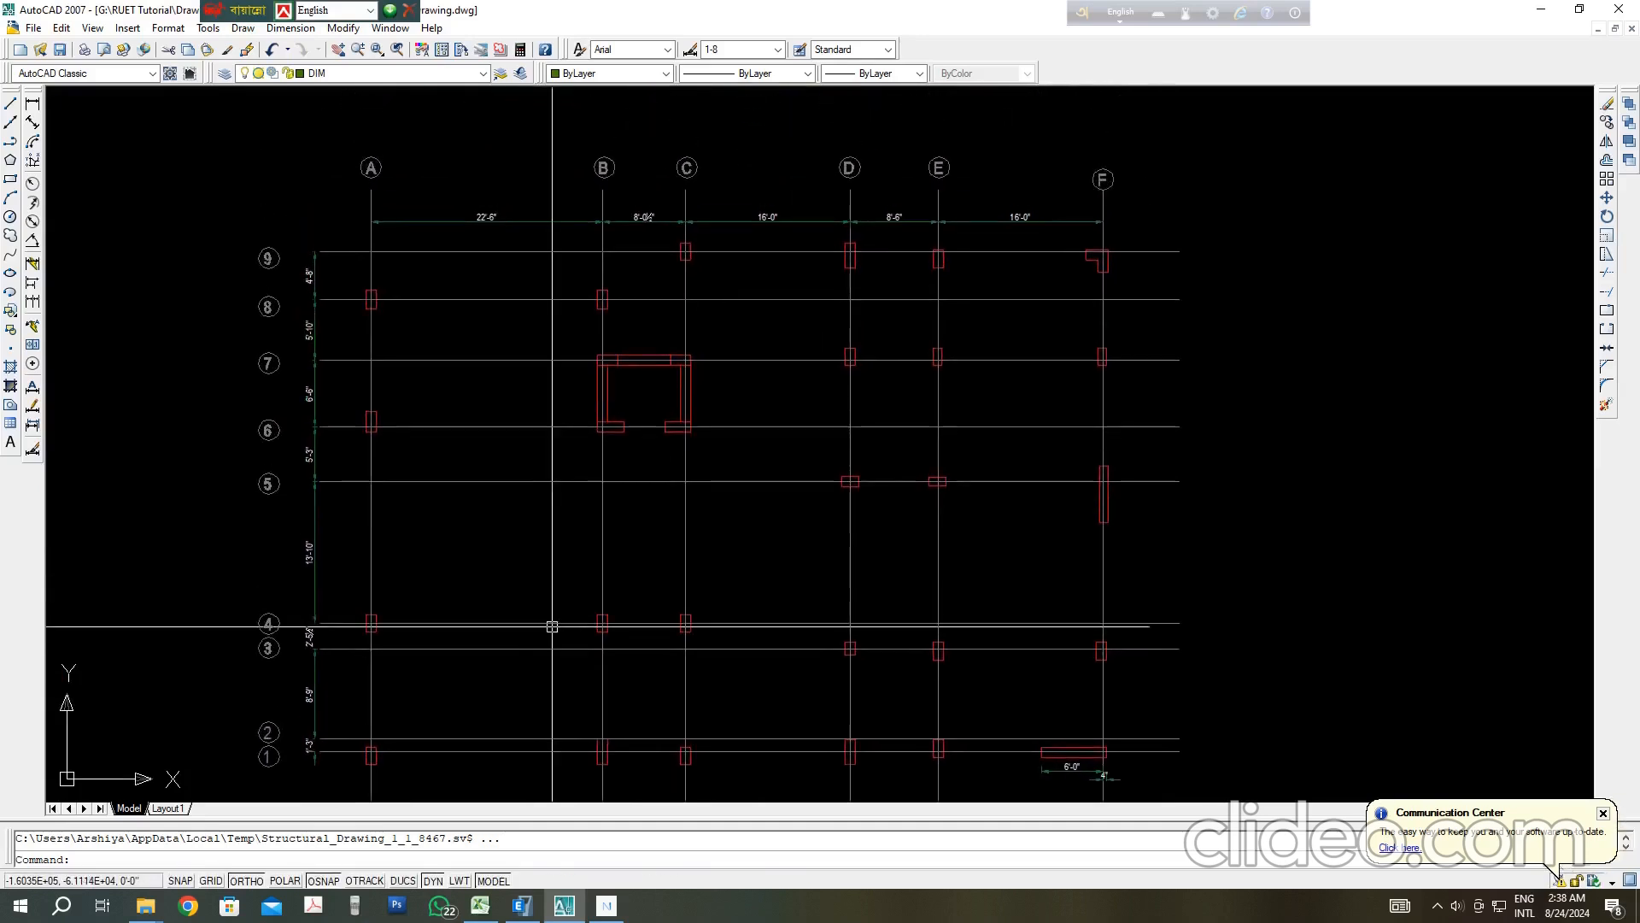
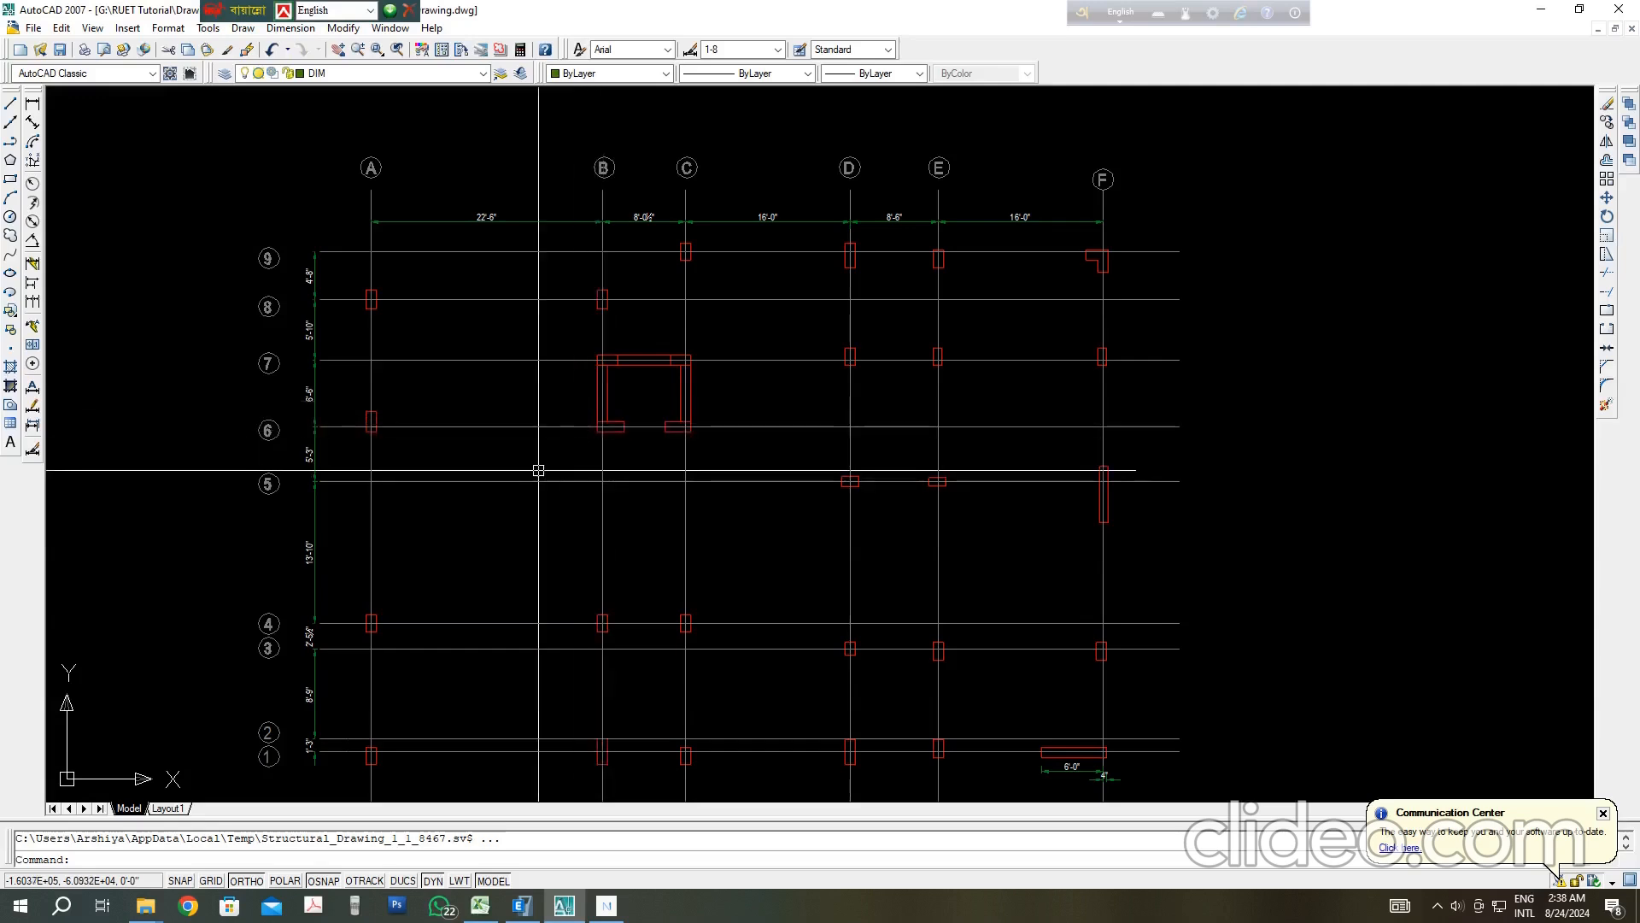
Step: Draw a short vertical line downward beside grid line A, between grid lines 9 and 8, as the shaft of an arrow
scroll(542, 421, up, 1)
scroll(435, 254, up, 3)
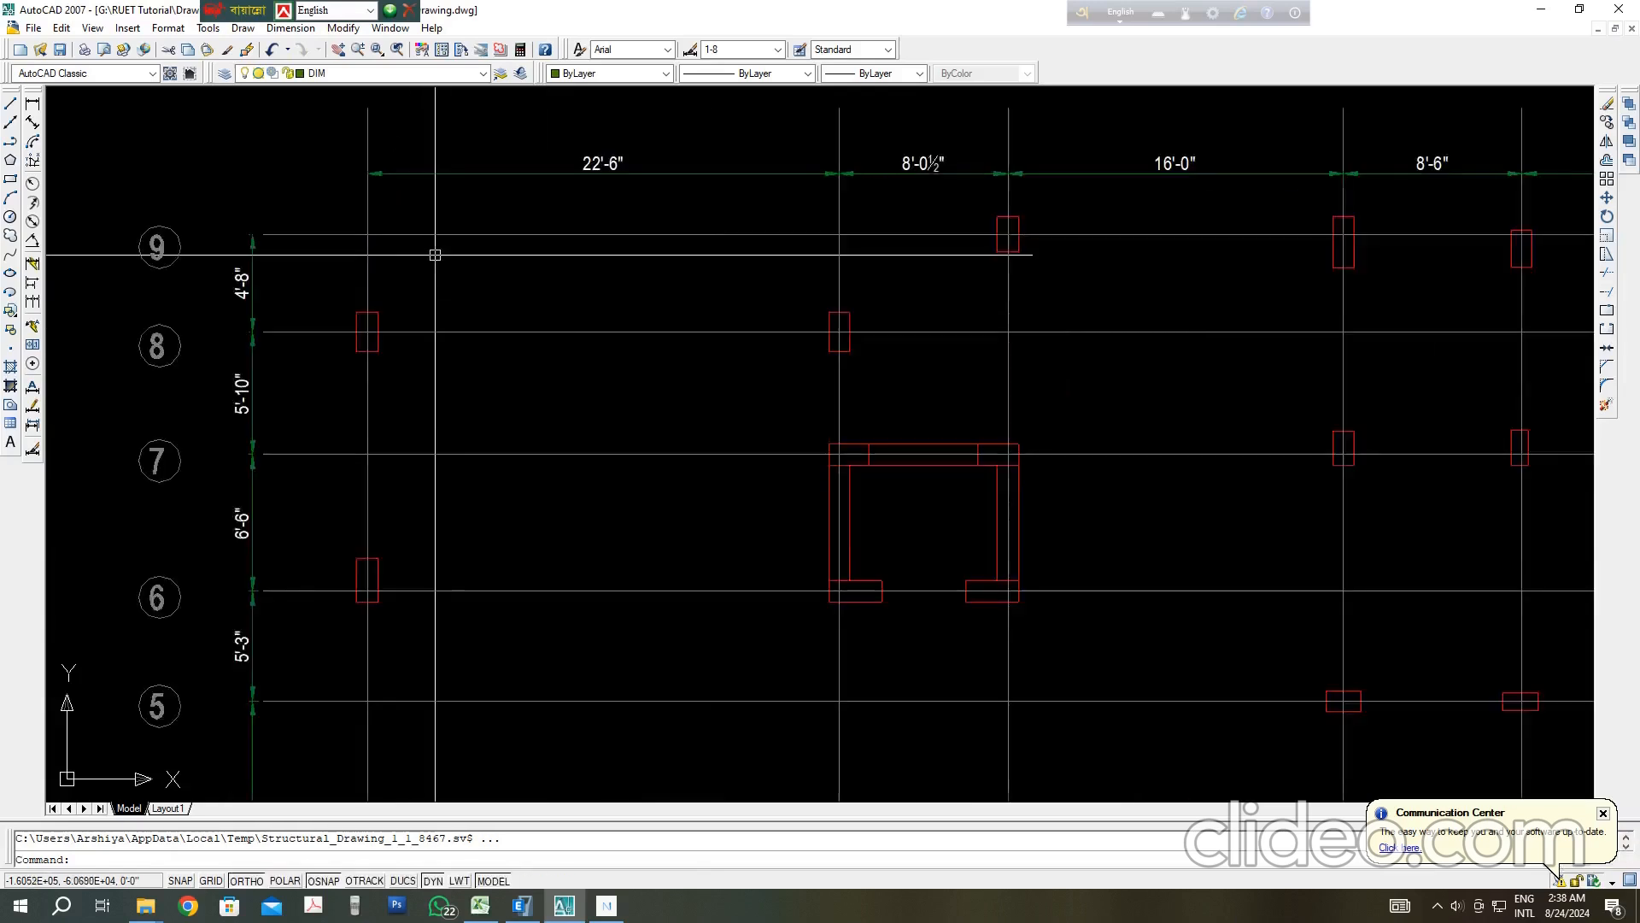
scroll(435, 255, down, 4)
scroll(530, 350, up, 2)
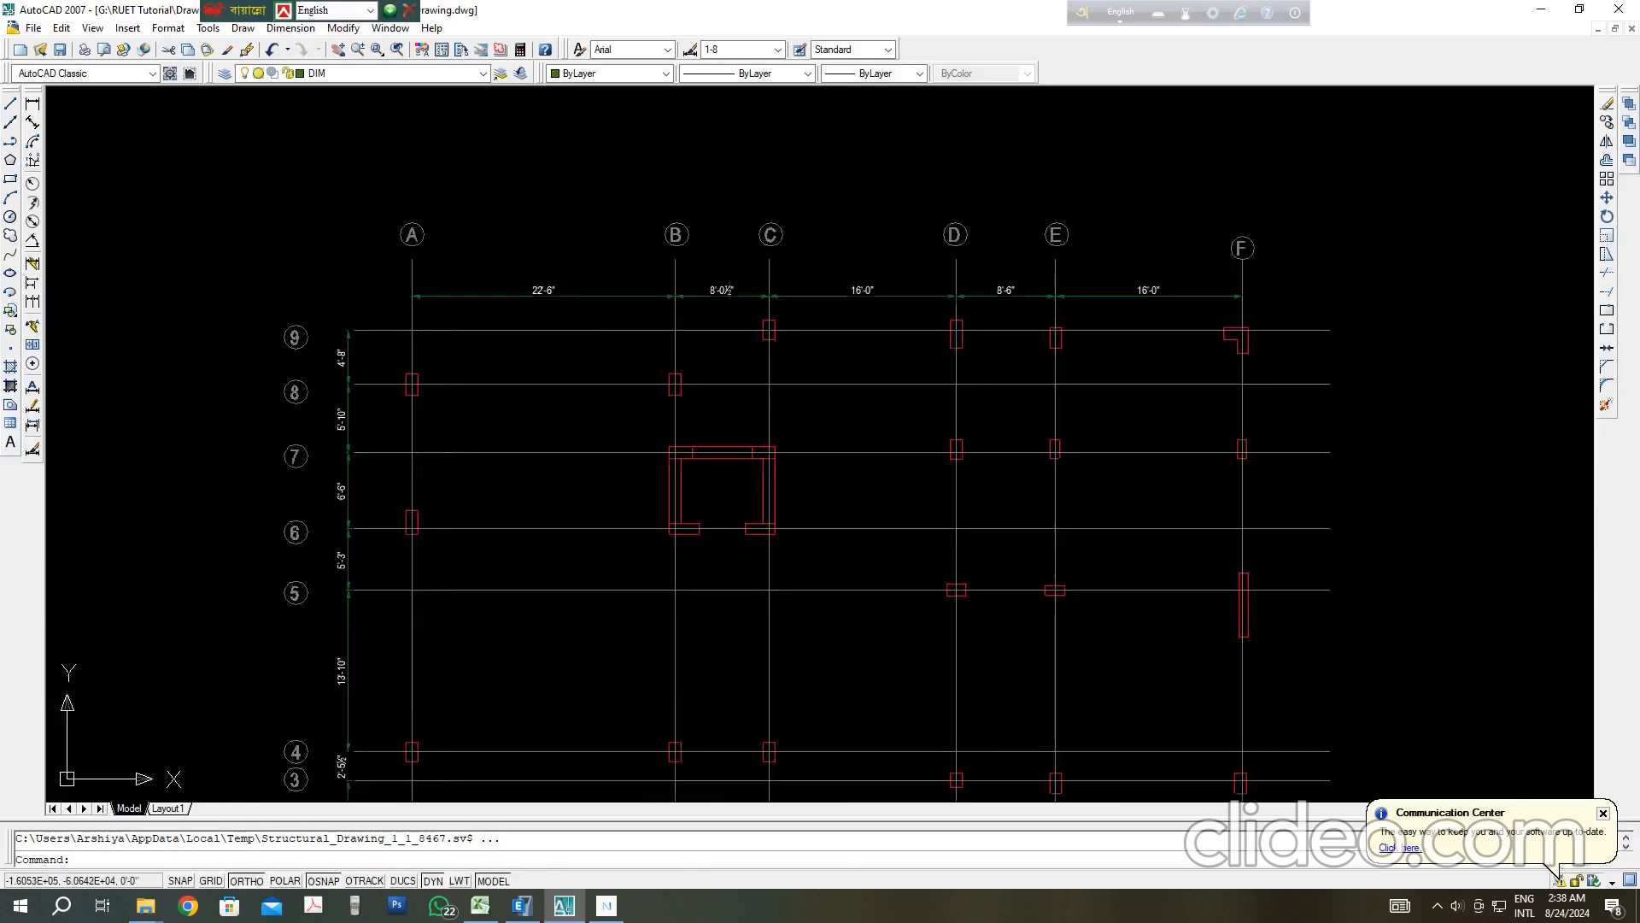
click(13, 107)
scroll(462, 338, up, 3)
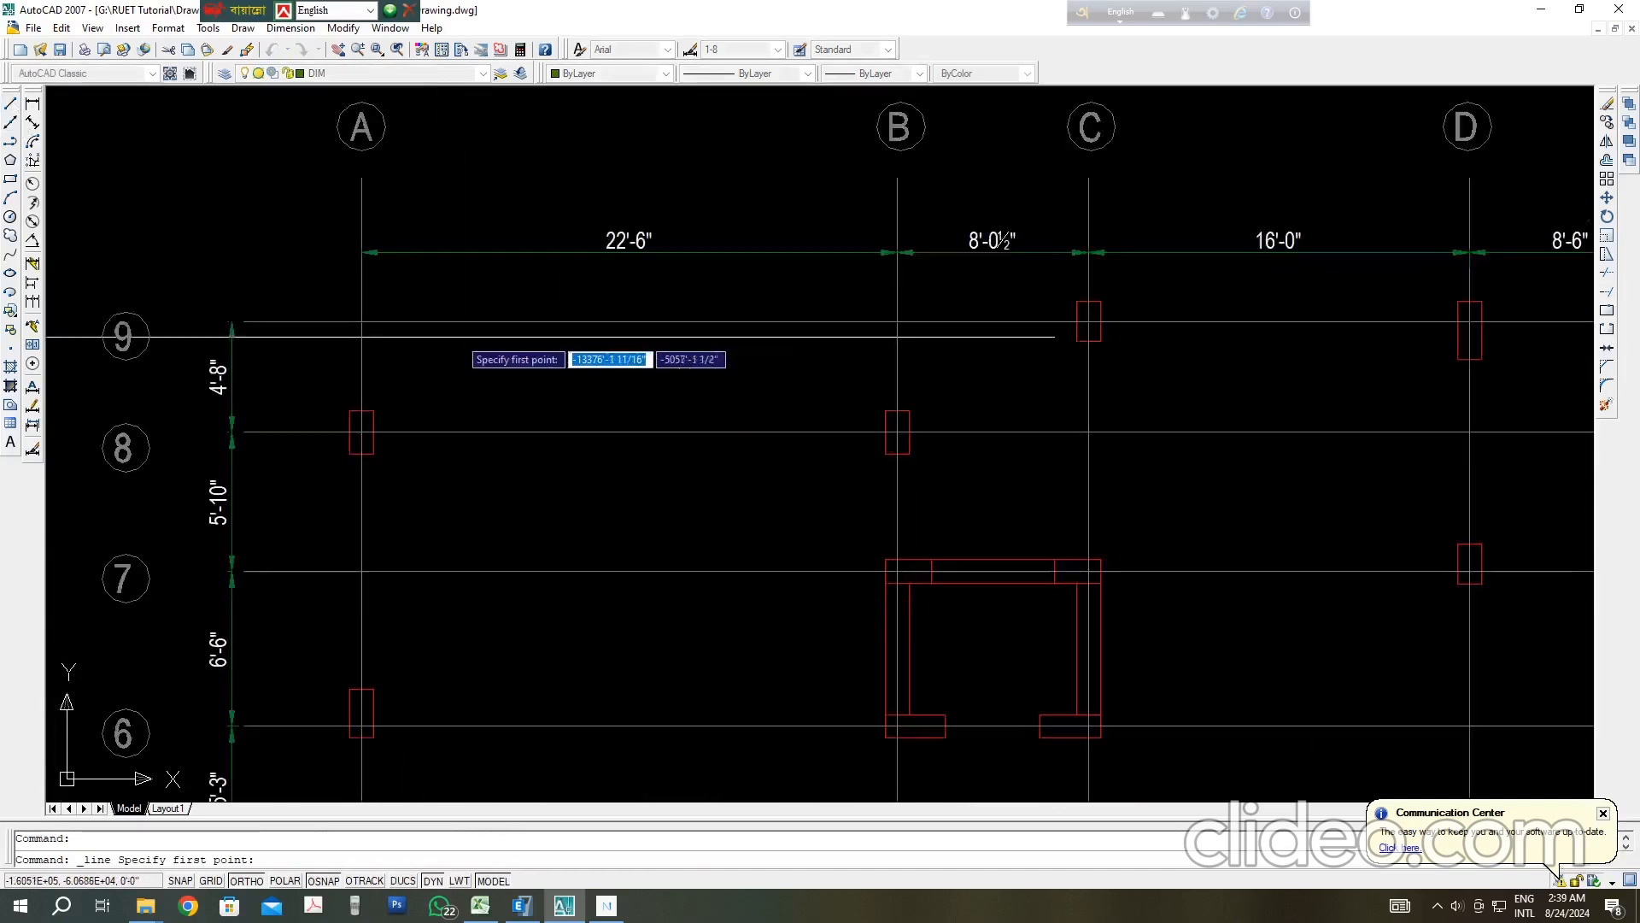
click(345, 458)
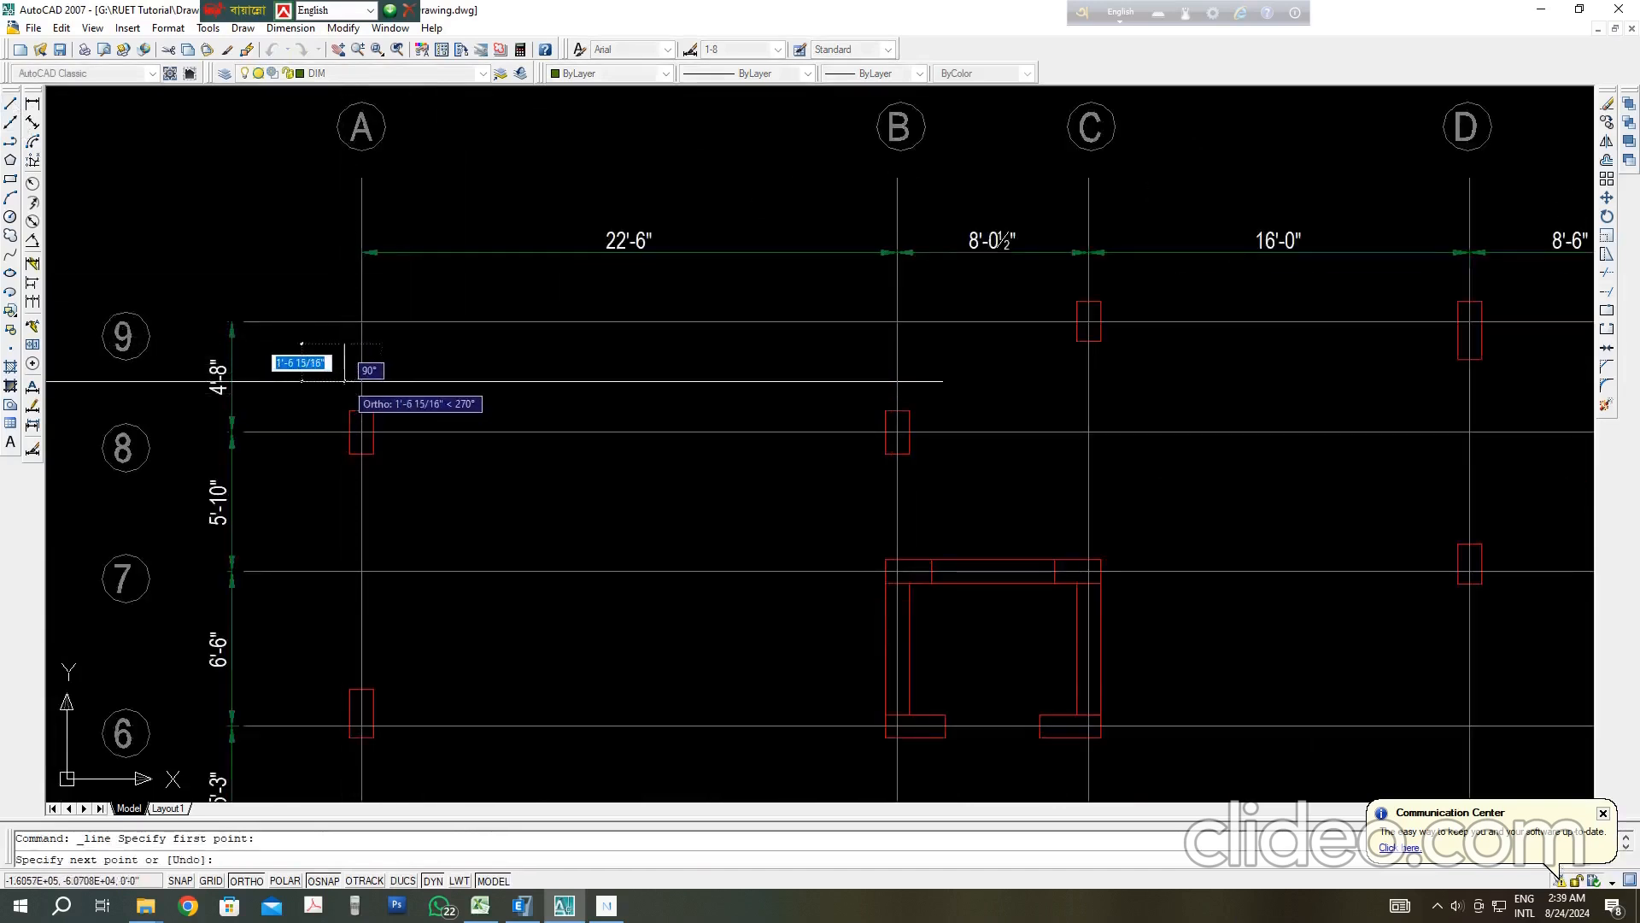
click(345, 393)
Step: Turn Ortho off and add the slanted arrowhead at the line's lower end, above the column at grid A-8, then finish the line
scroll(346, 393, up, 5)
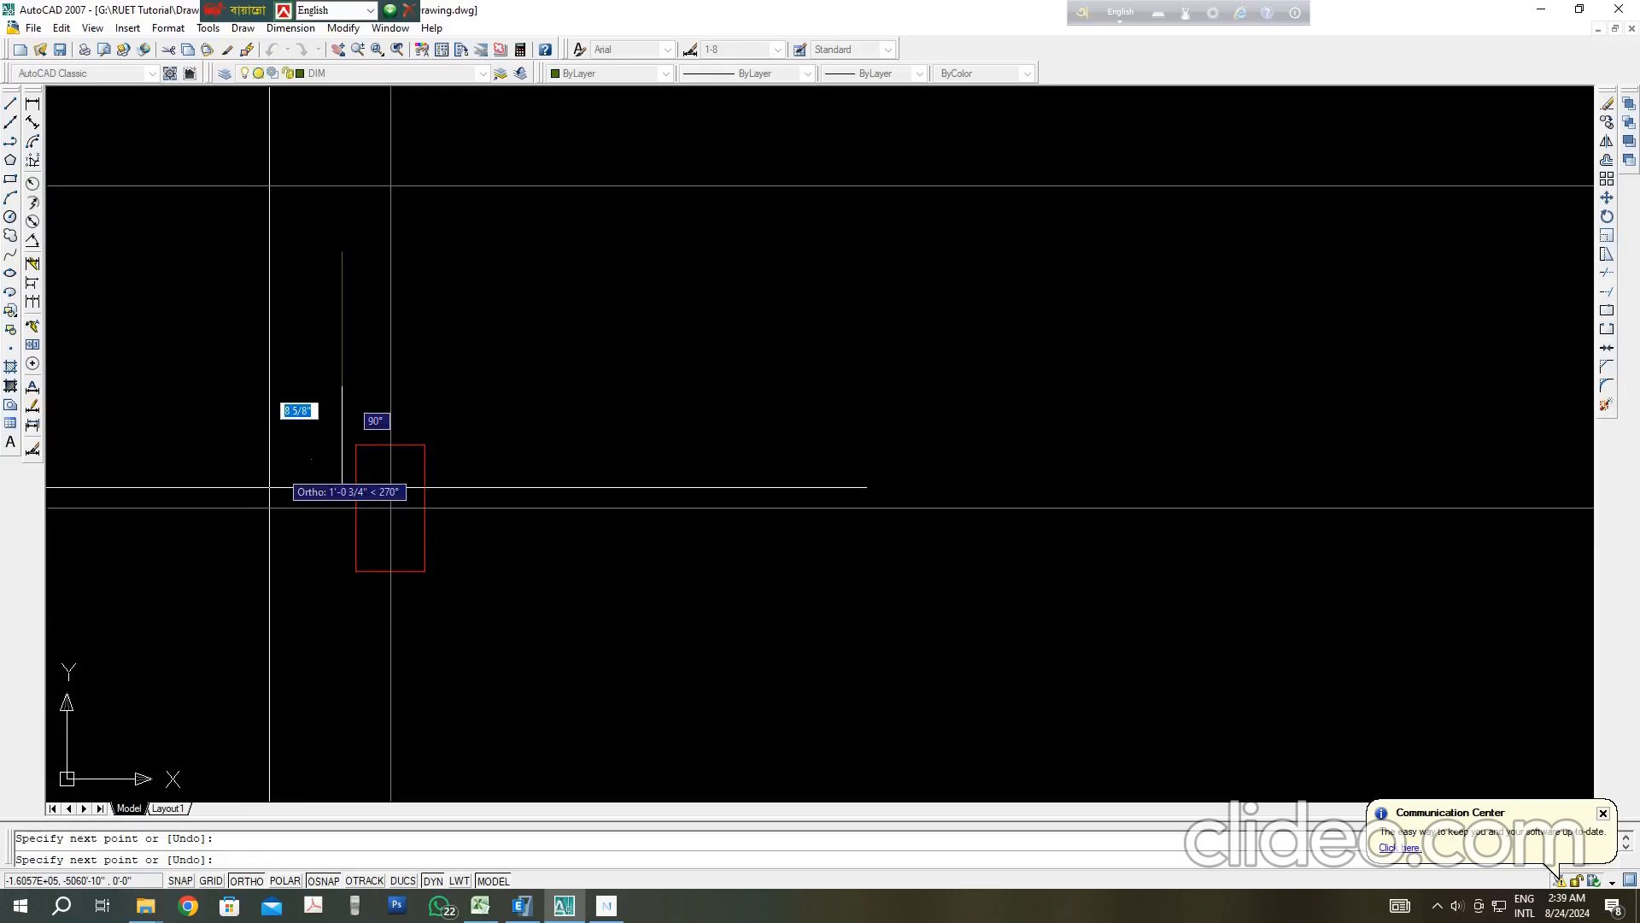
click(240, 881)
click(342, 384)
scroll(377, 365, up, 3)
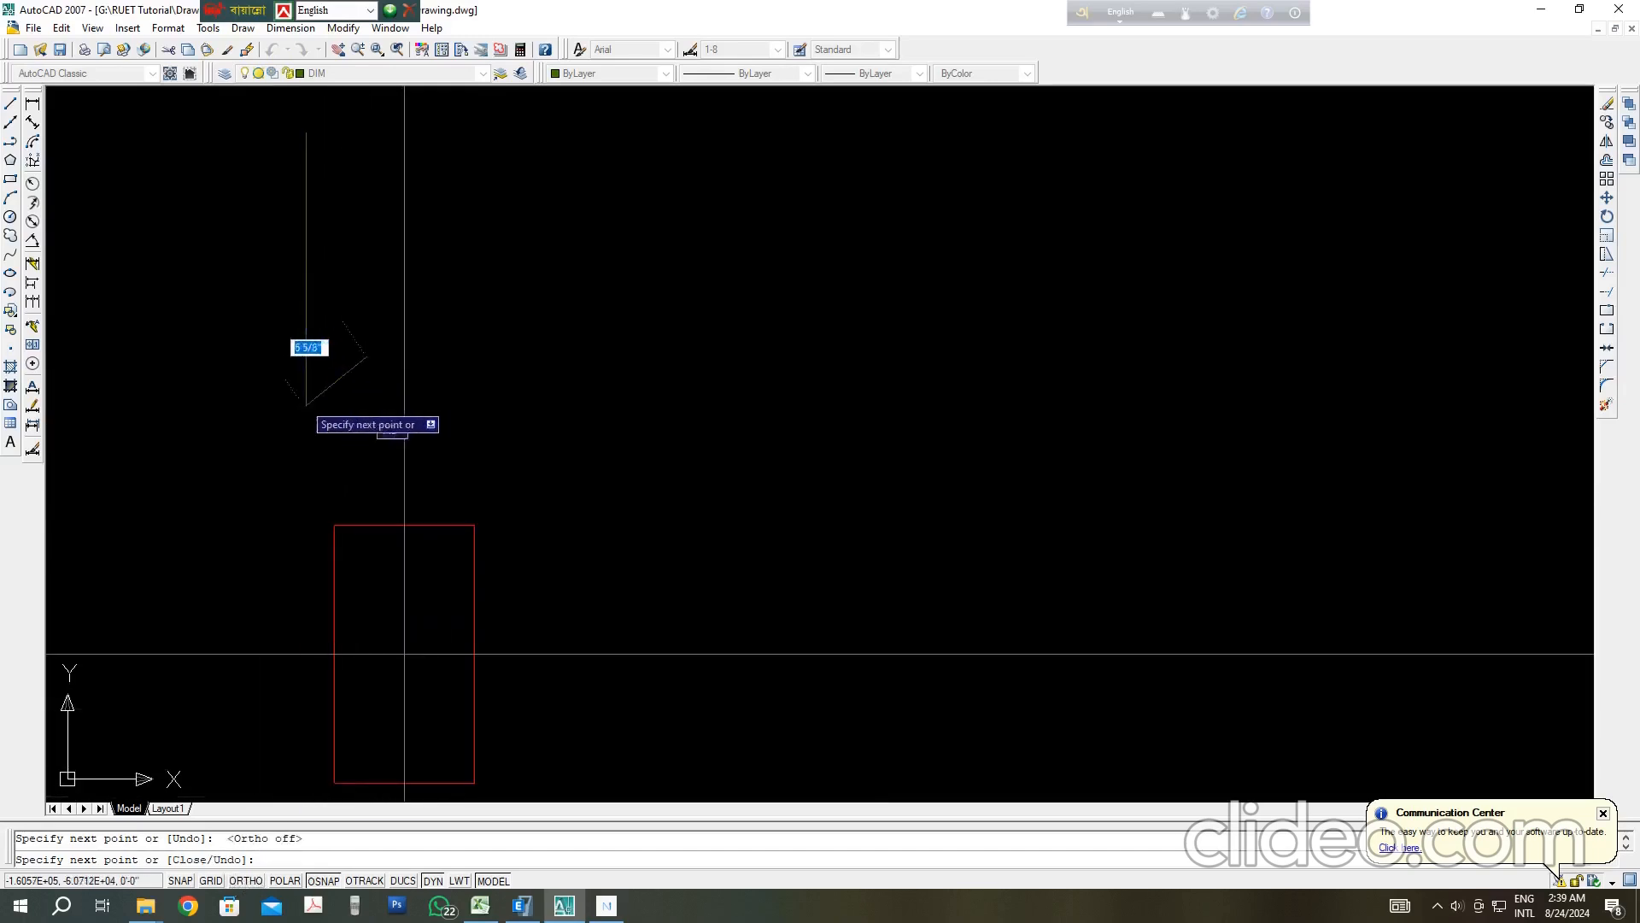
right_click(301, 364)
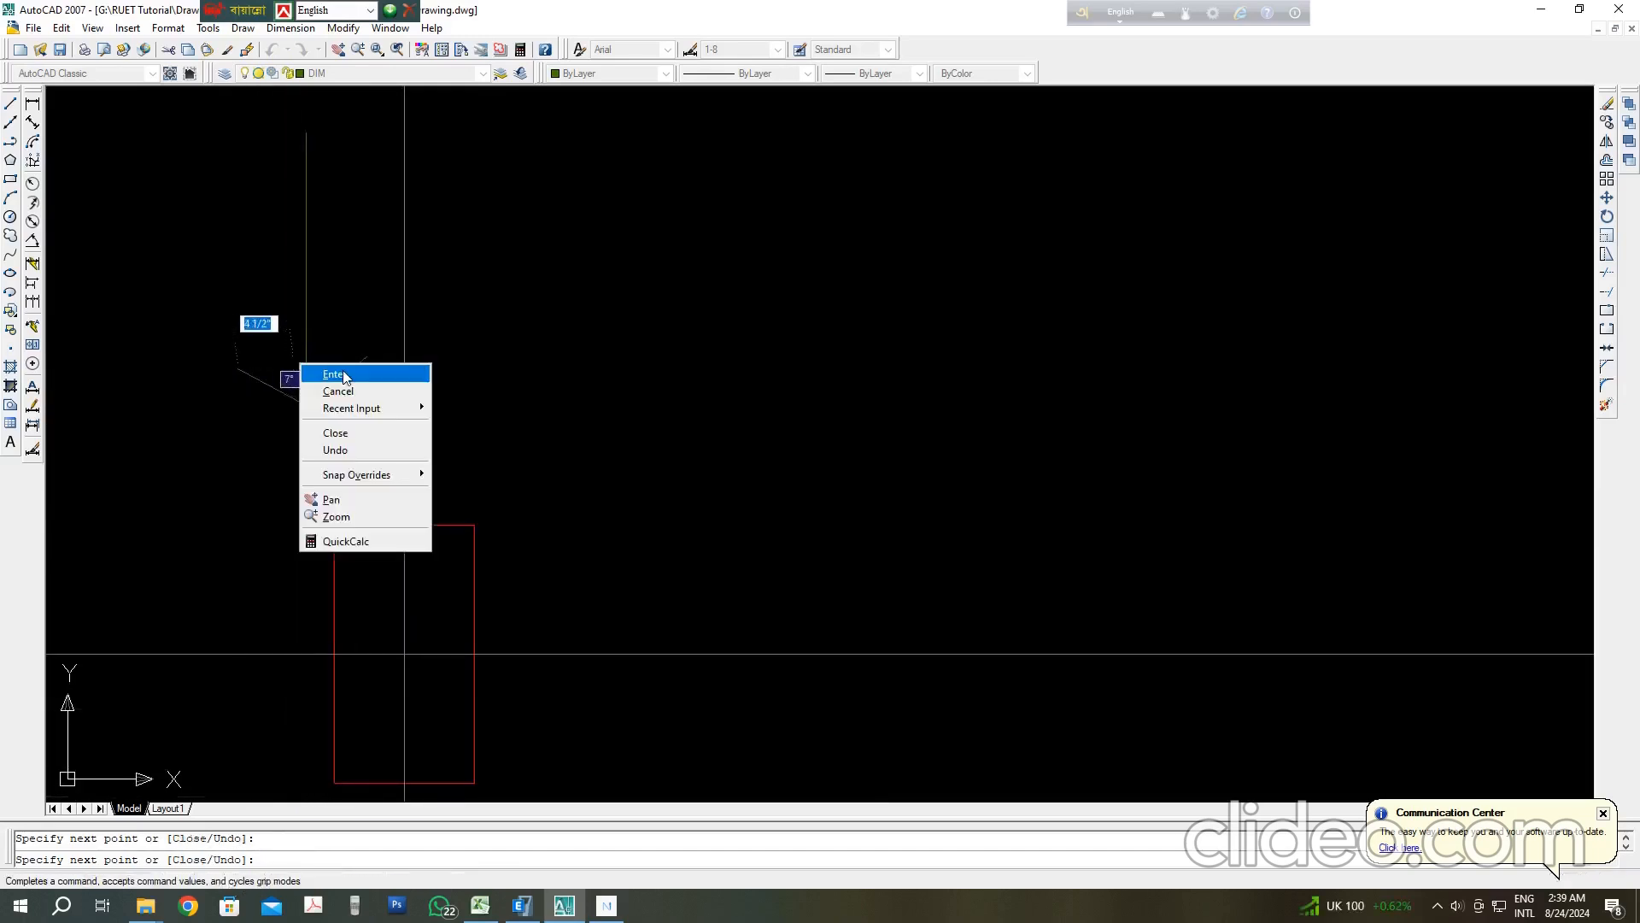
click(333, 374)
scroll(345, 377, down, 5)
scroll(410, 147, up, 4)
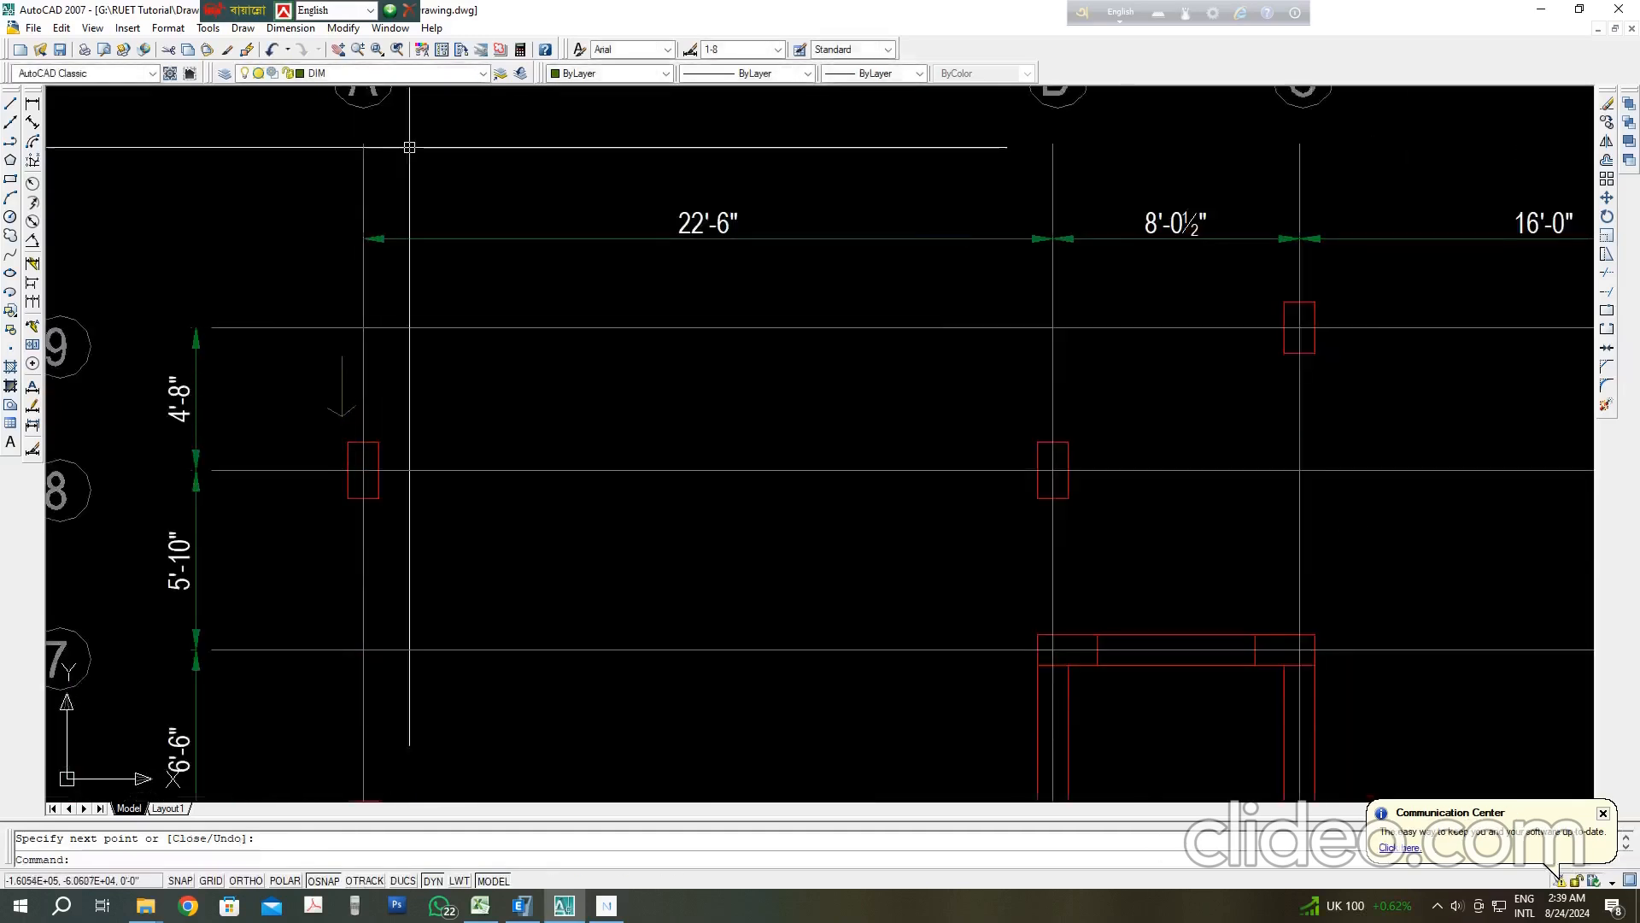
scroll(410, 380, down, 3)
middle_drag(414, 315, 386, 358)
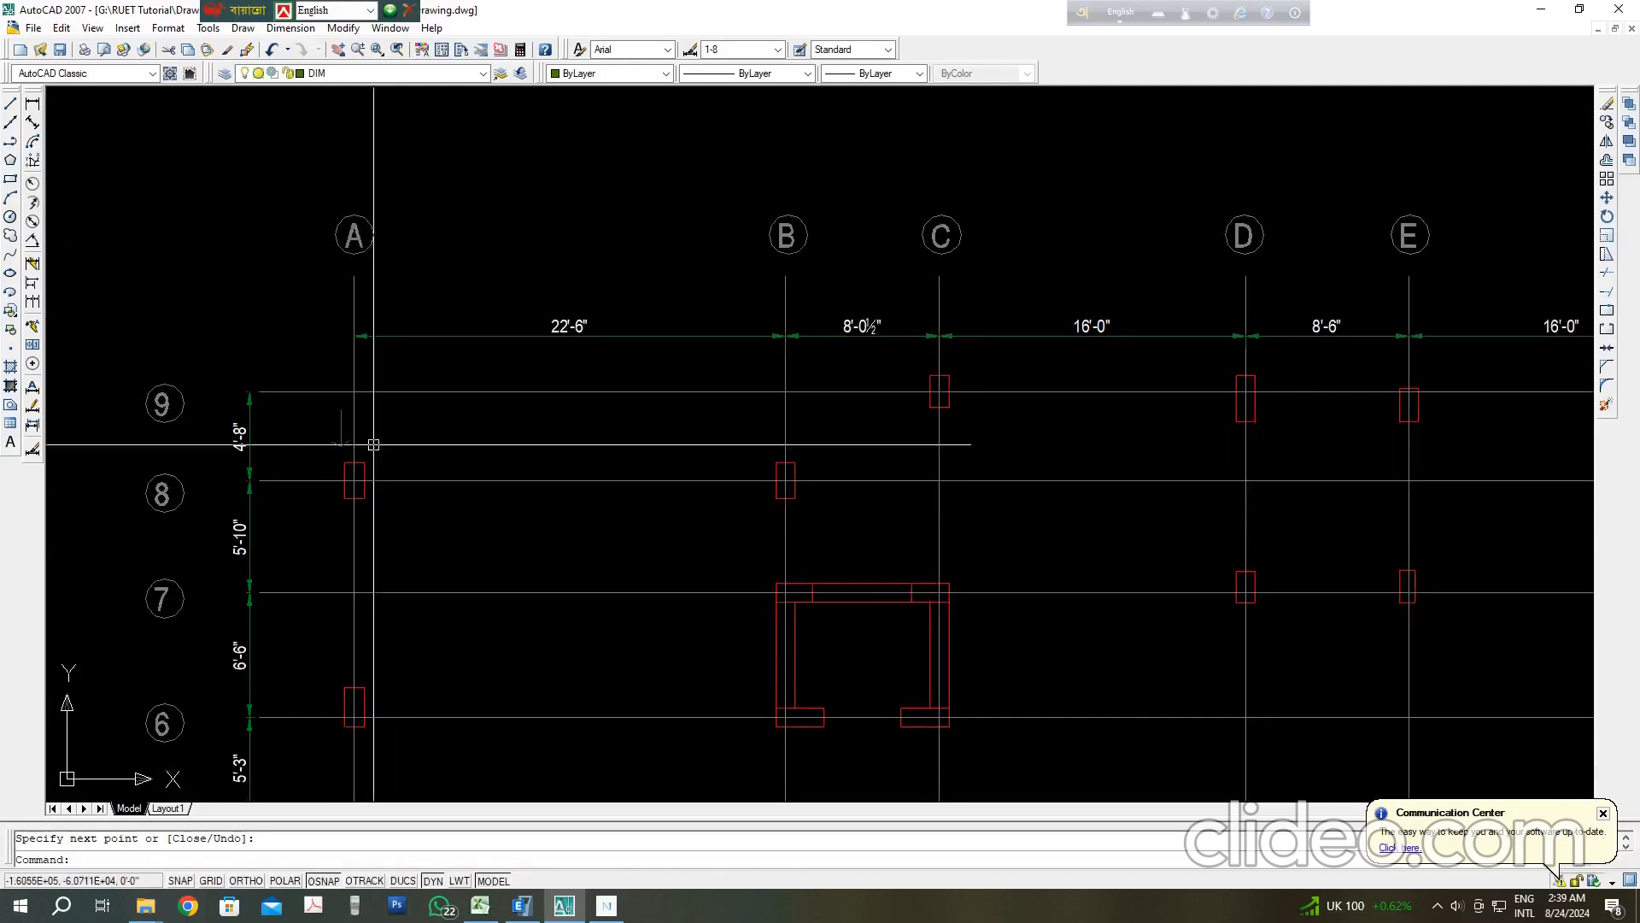
scroll(373, 446, up, 2)
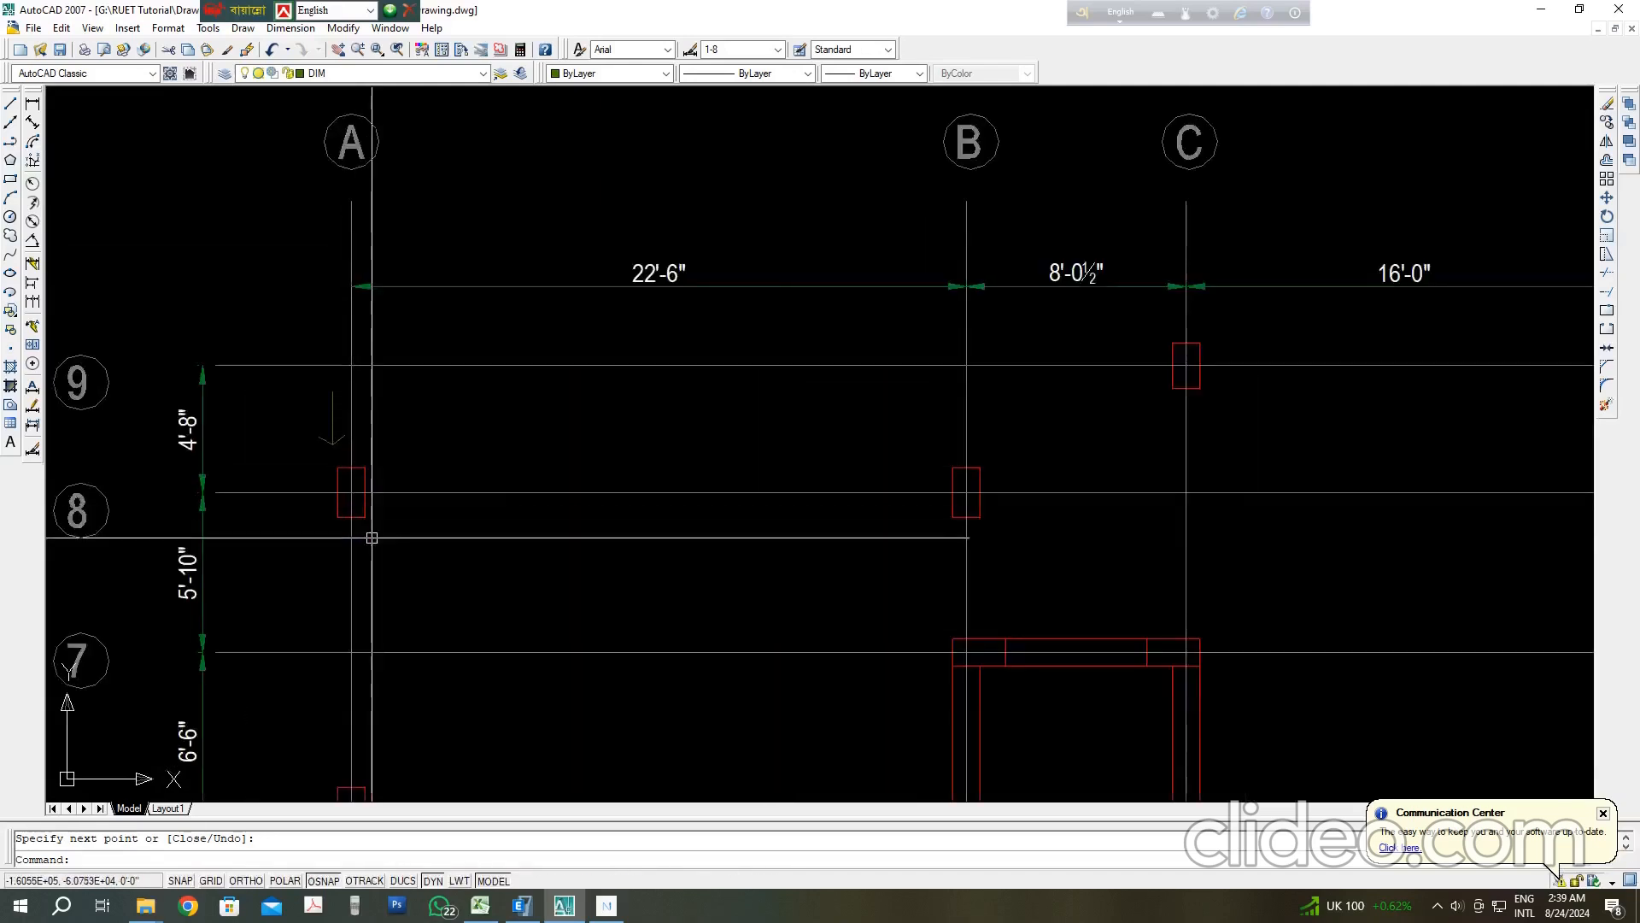
Step: Examine how the columns at grids A-8 and A-6 sit on their grid lines and how they relate to the overall layout
scroll(304, 414, up, 6)
scroll(300, 414, down, 3)
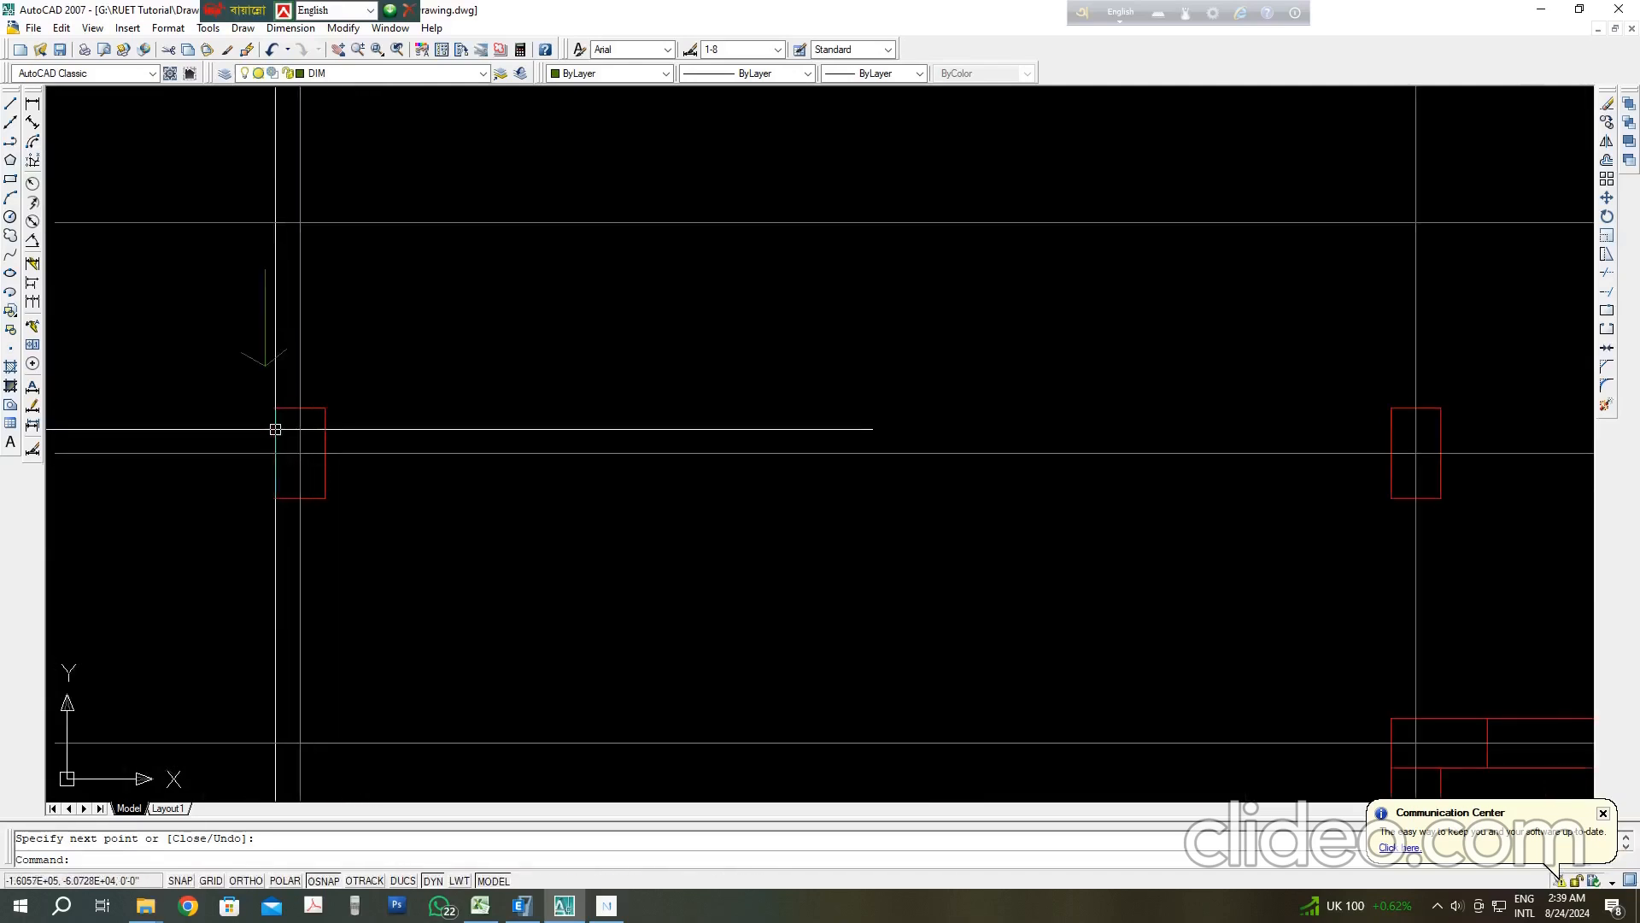
click(275, 429)
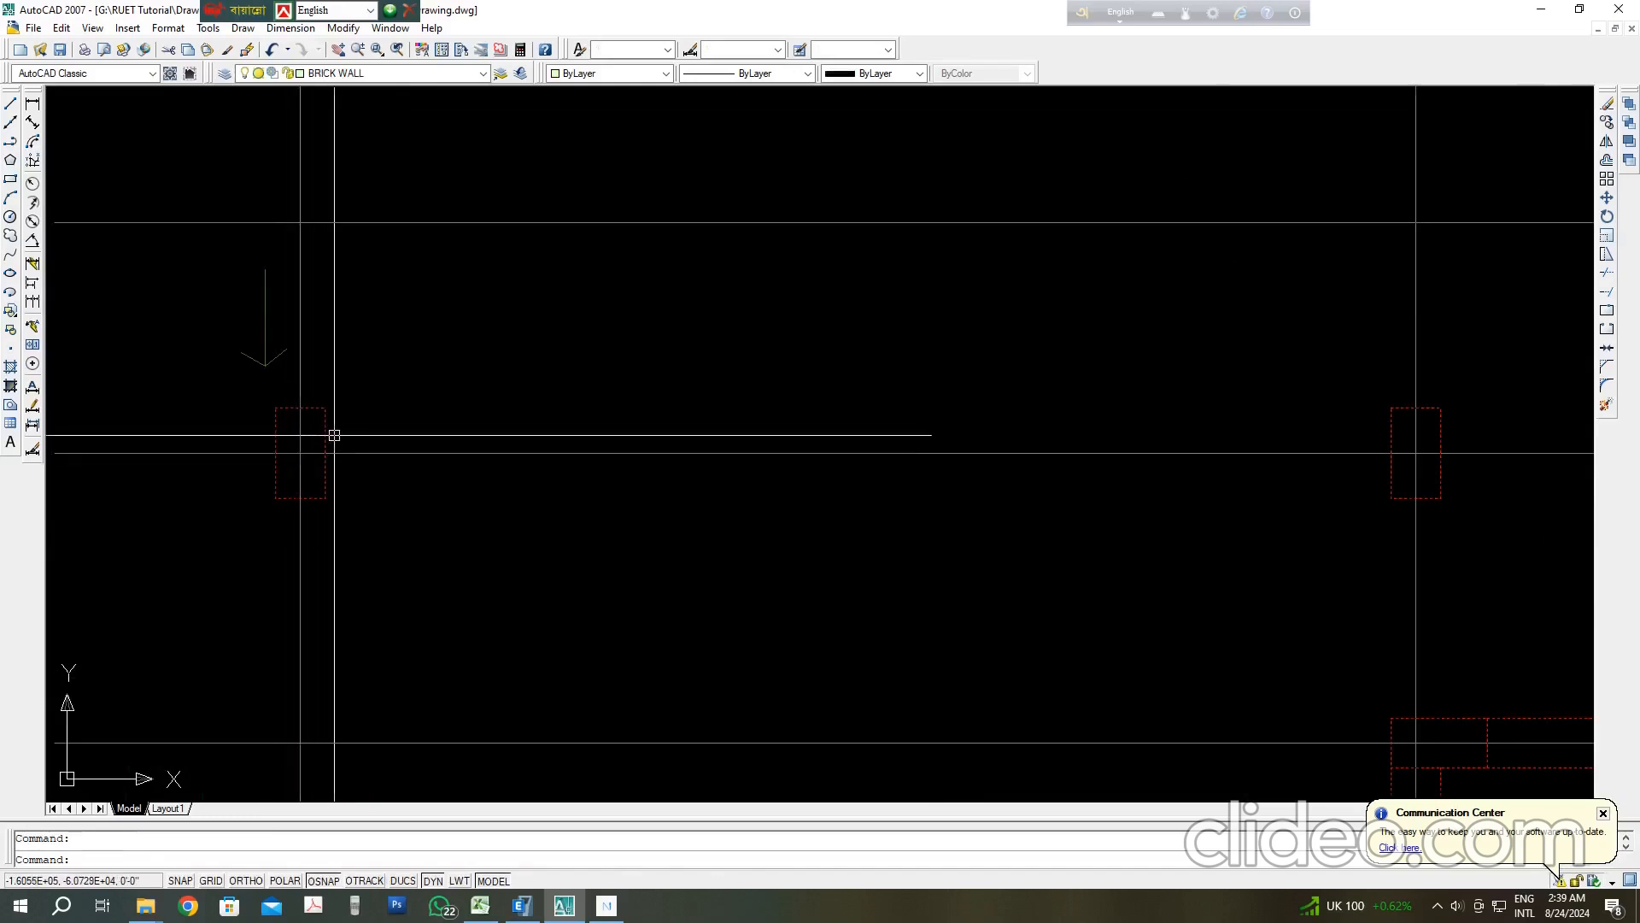
middle_drag(348, 480, 333, 451)
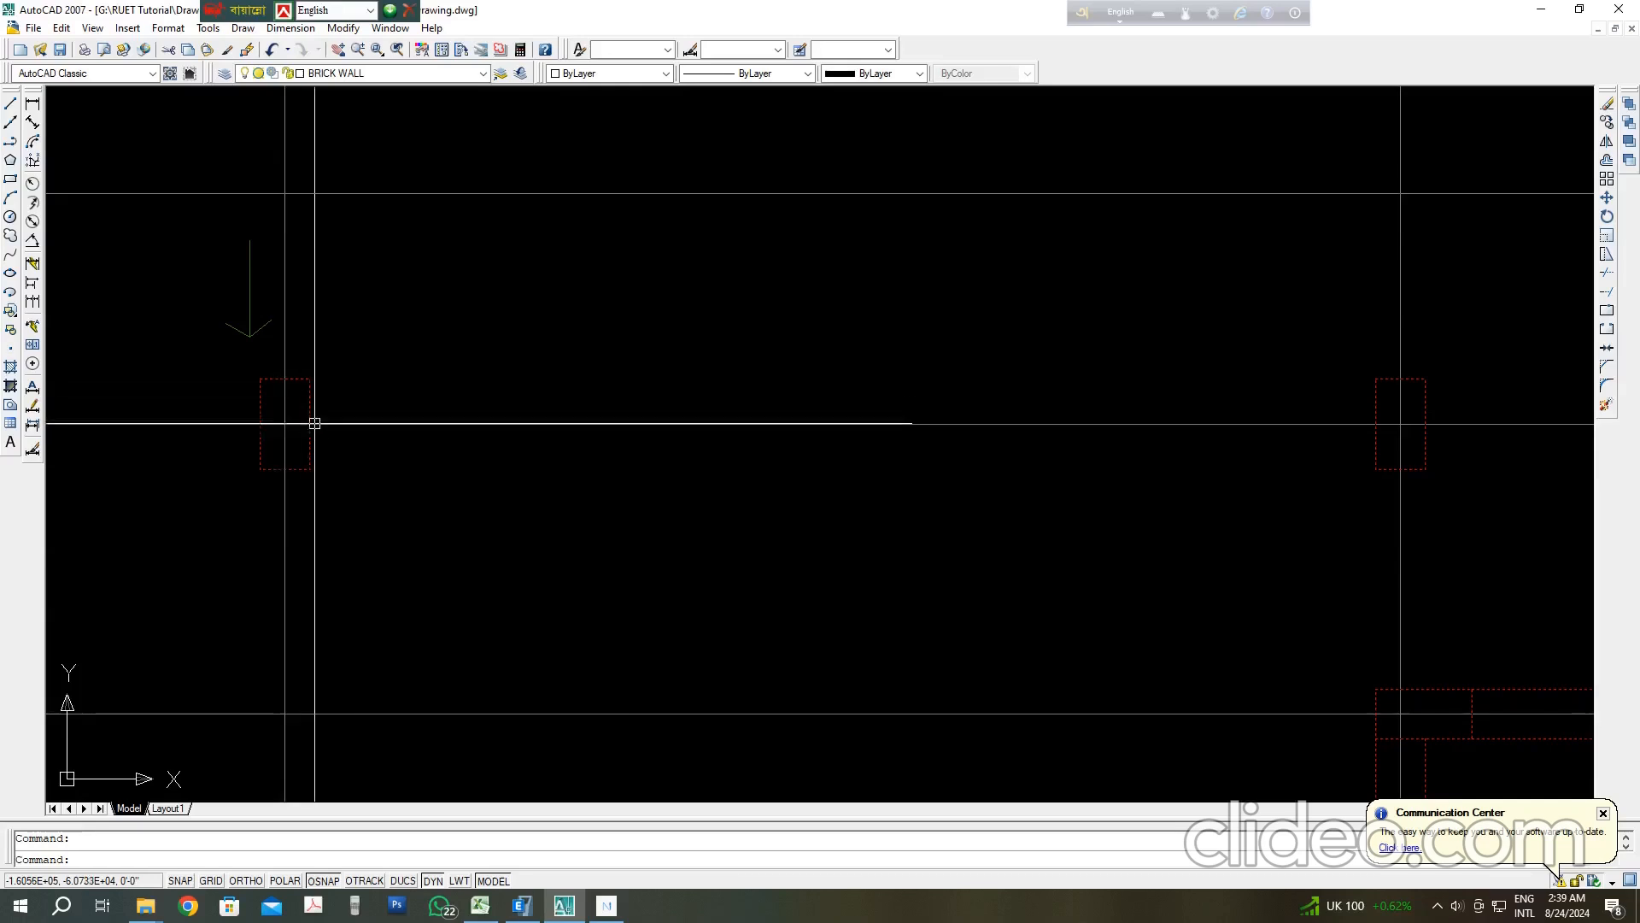
scroll(314, 422, down, 4)
scroll(311, 432, up, 3)
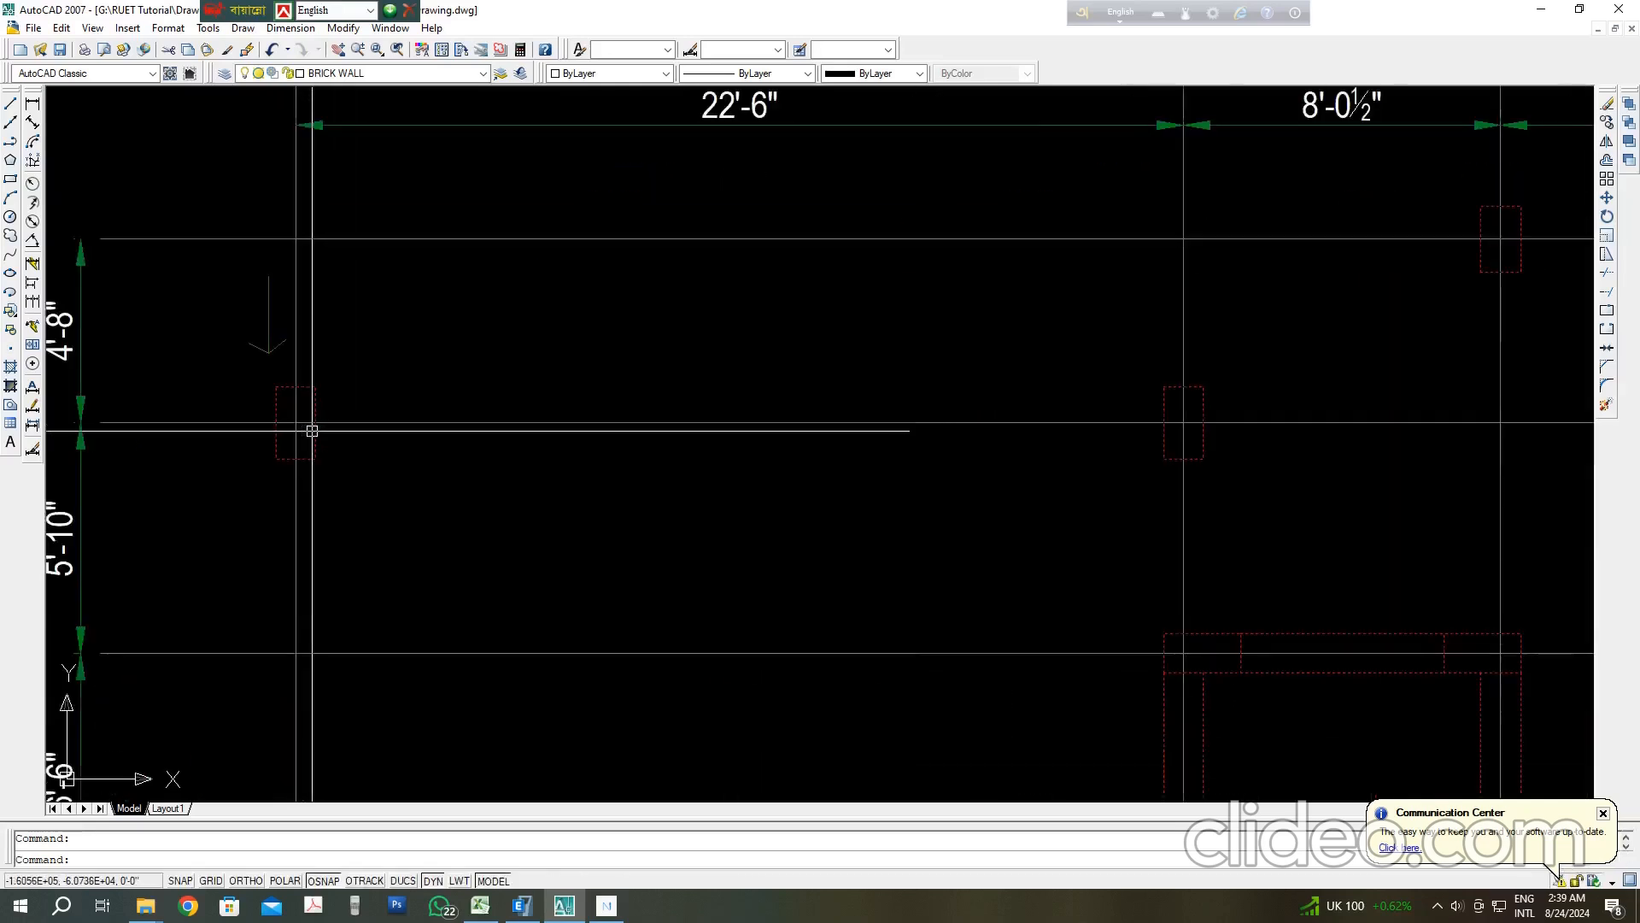
scroll(312, 432, down, 4)
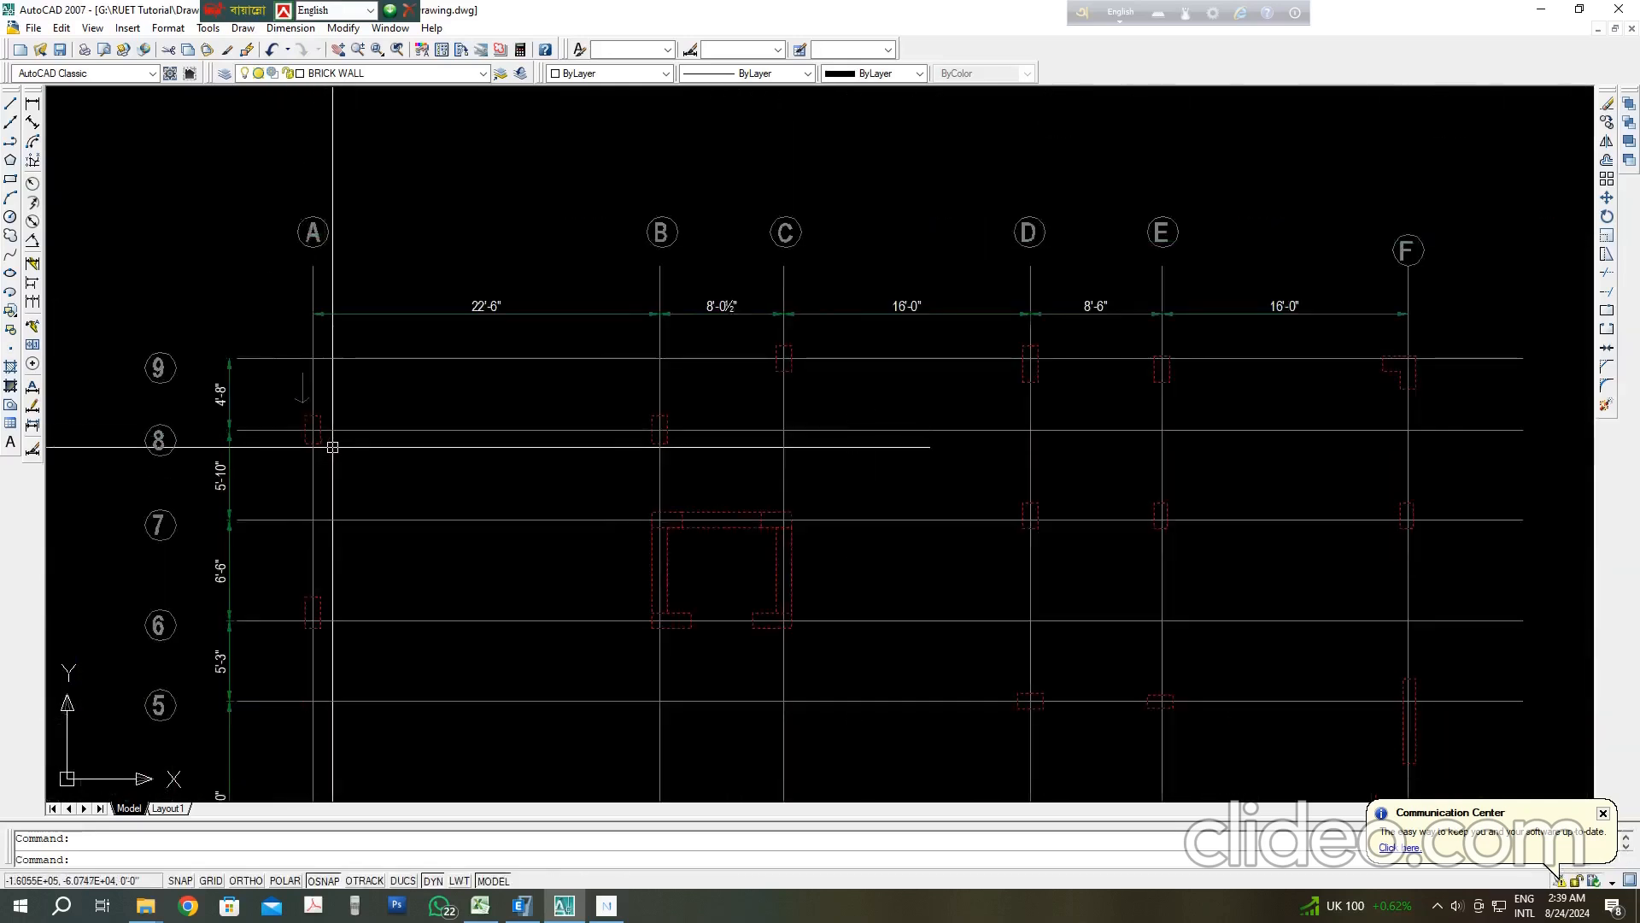
scroll(327, 445, up, 8)
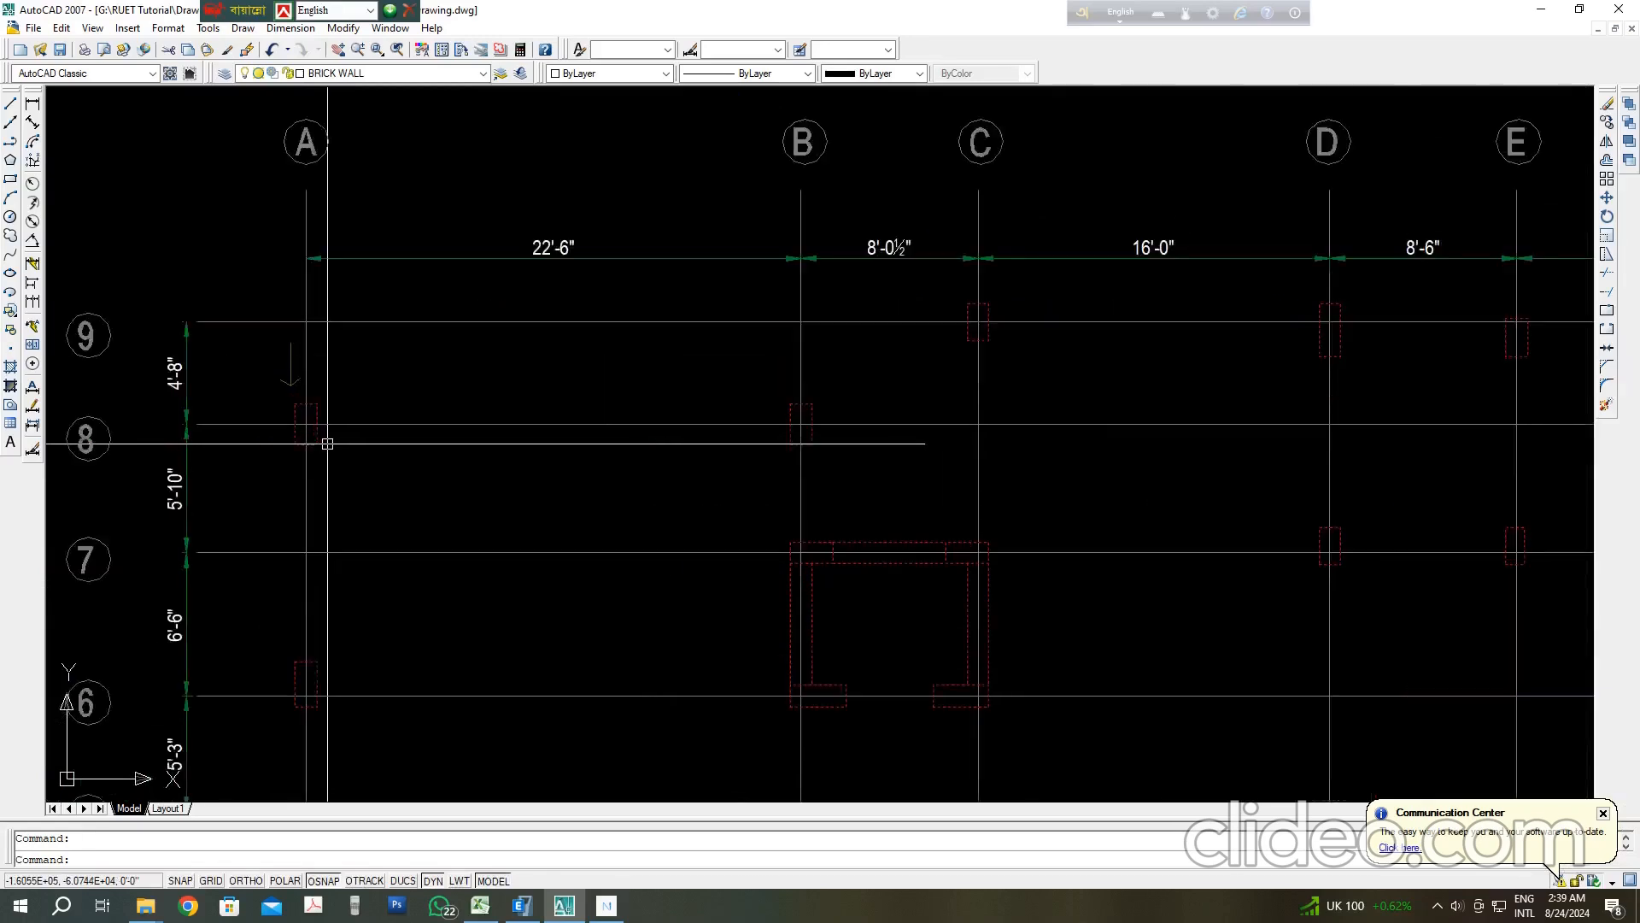
scroll(324, 444, down, 7)
middle_drag(484, 450, 390, 429)
scroll(330, 501, down, 4)
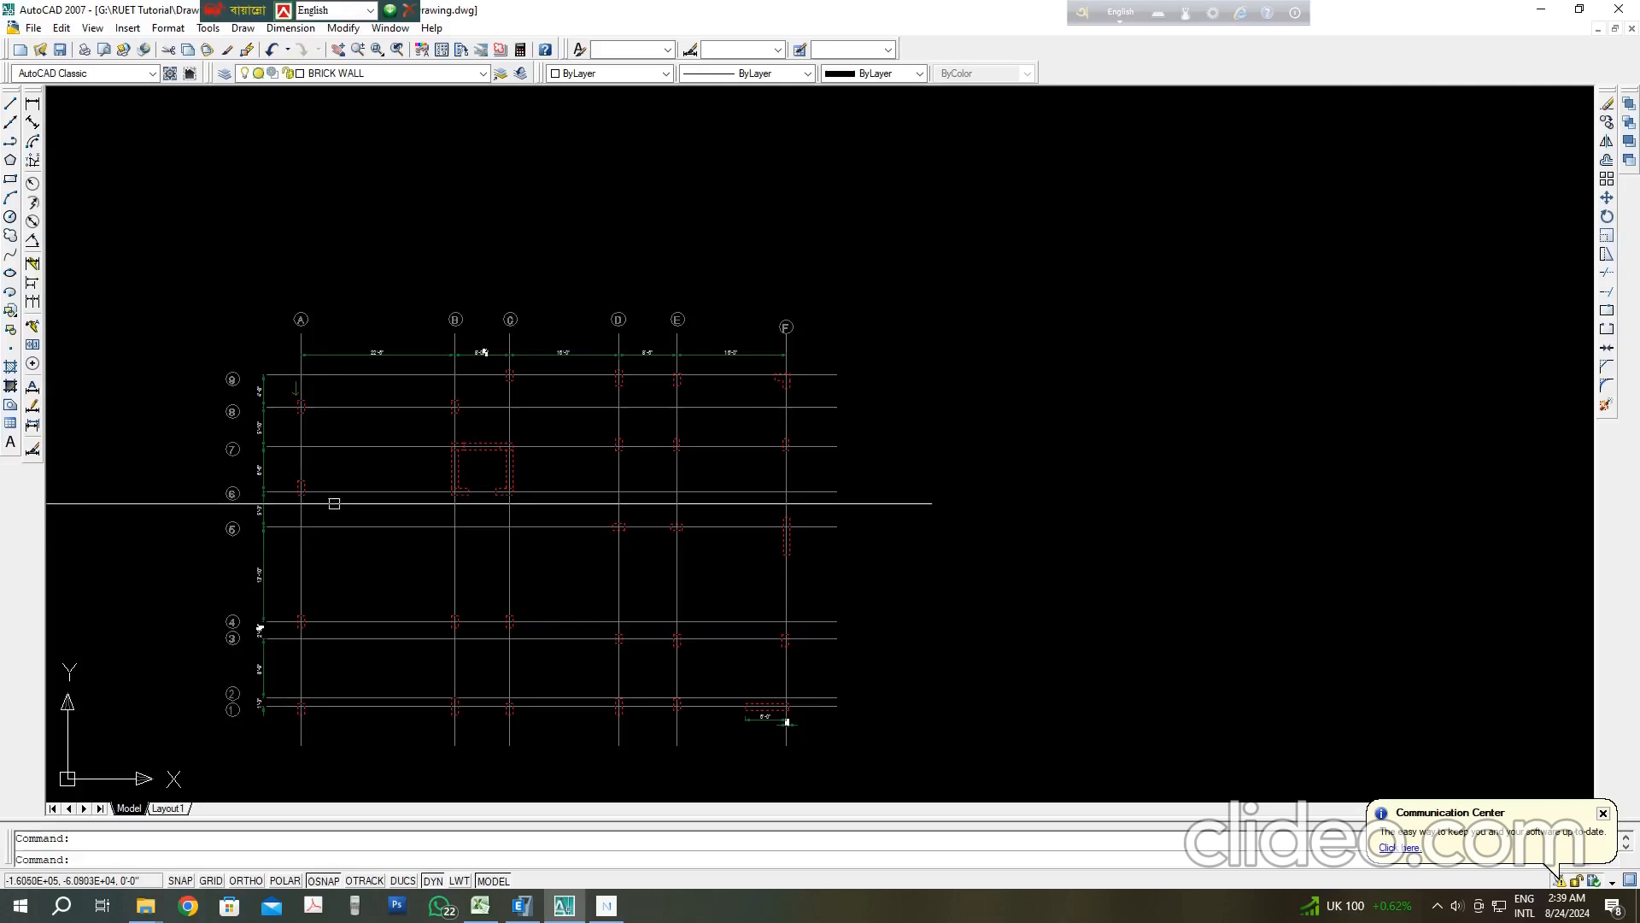
scroll(469, 487, up, 4)
scroll(300, 450, up, 2)
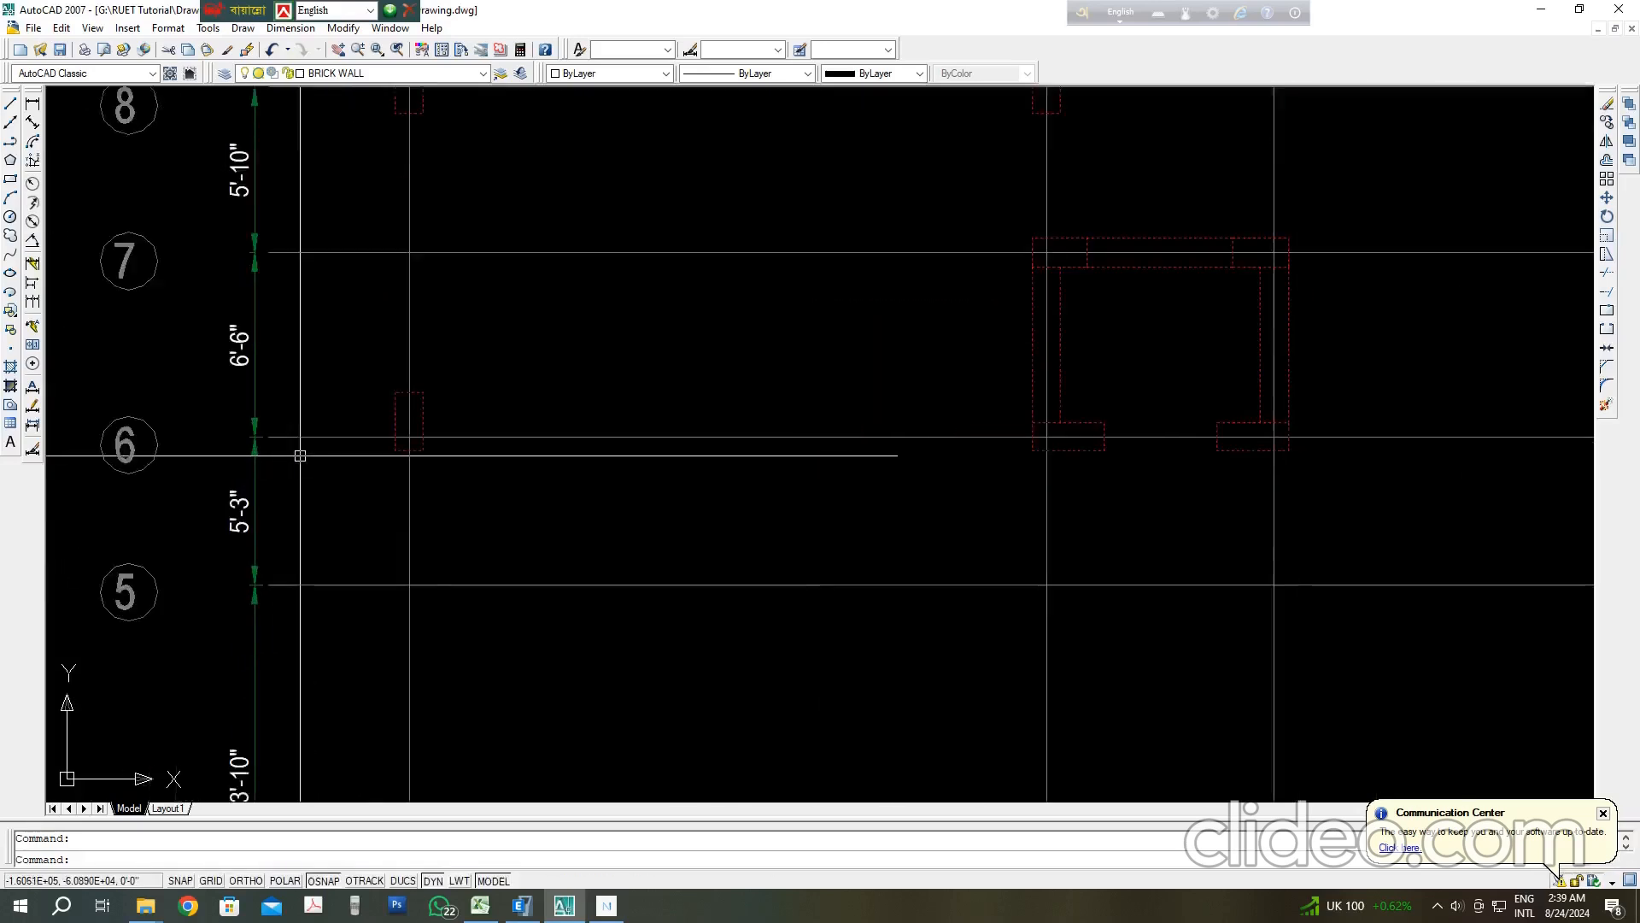
Step: Draw a horizontal arrow, shaft and slanted head, pointing from the dimension line toward the column at grid A-6
click(10, 103)
scroll(300, 446, up, 3)
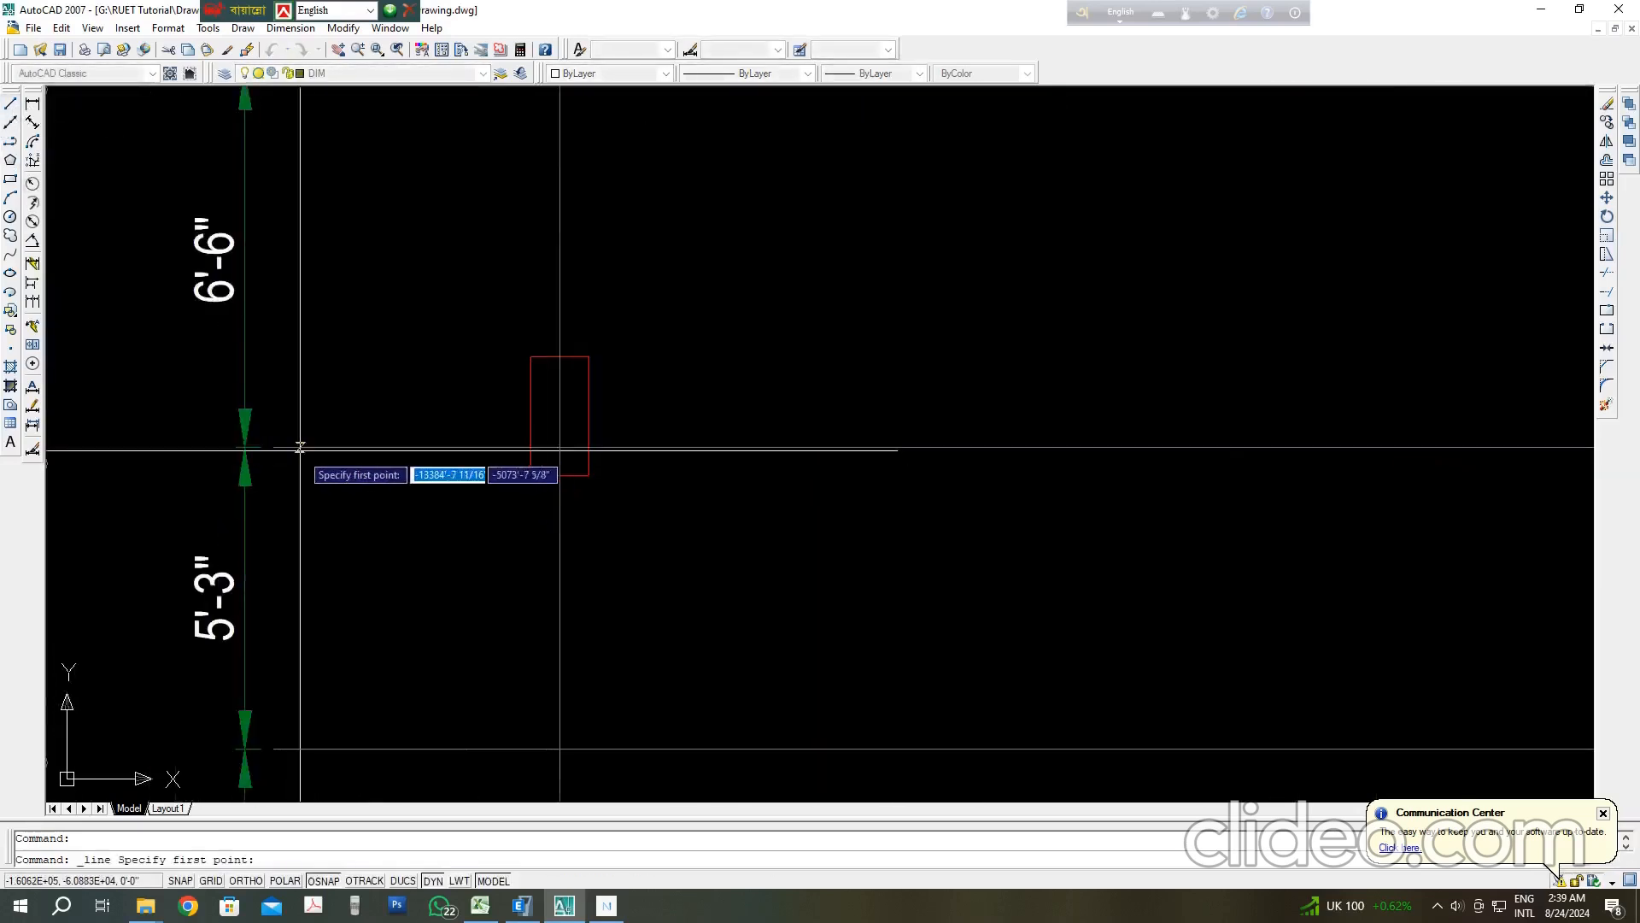
click(286, 409)
click(455, 408)
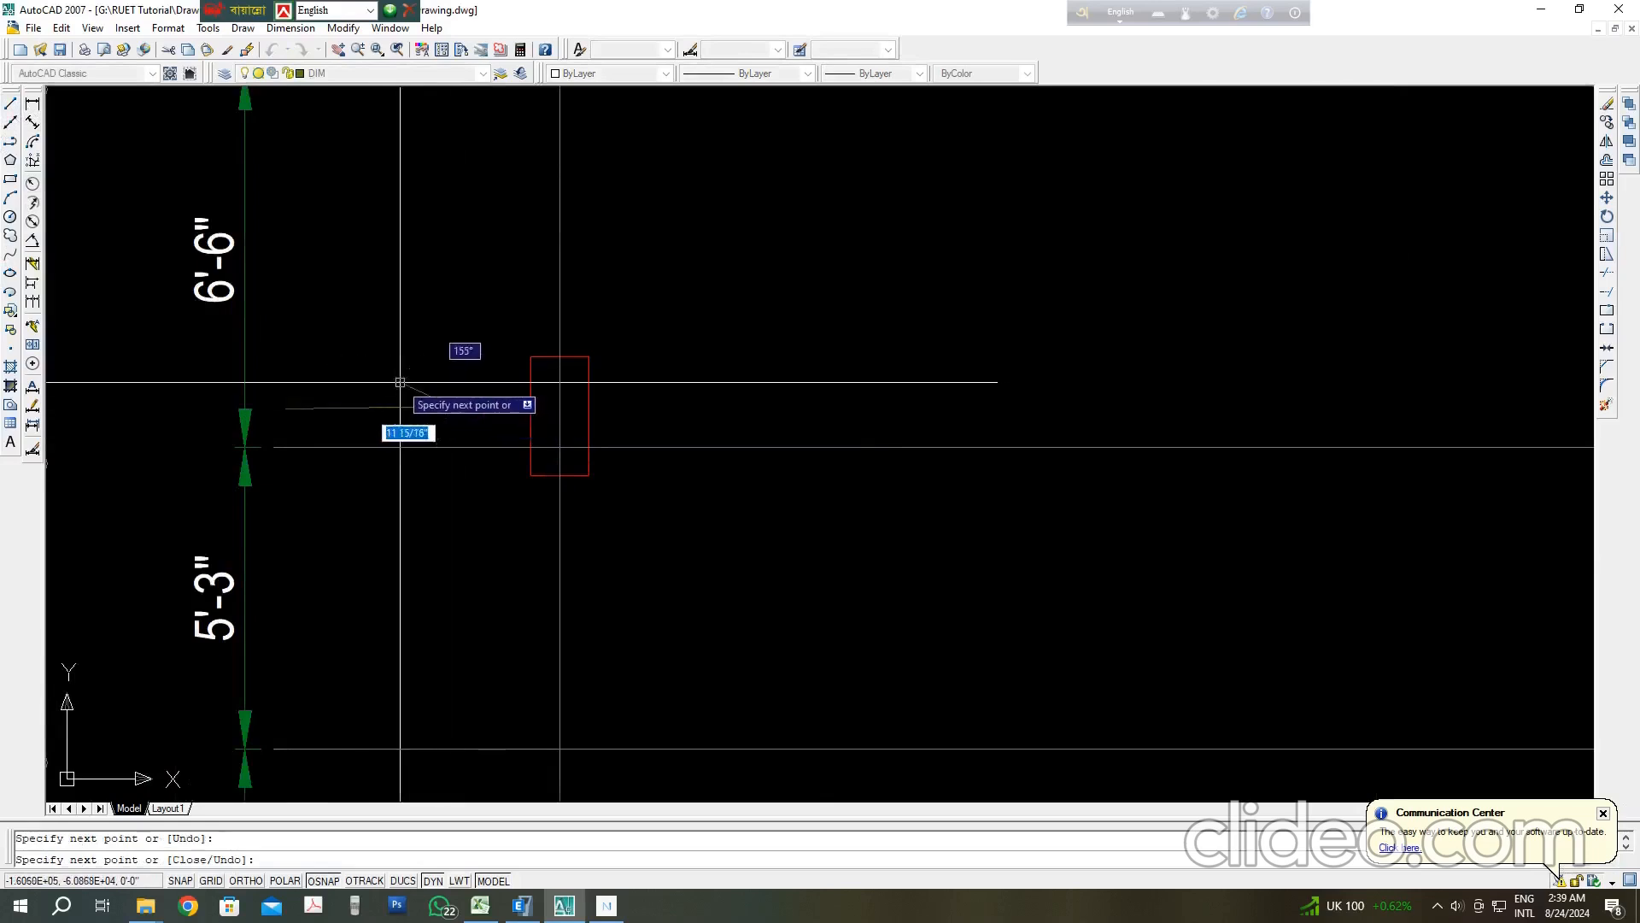
key(Return)
key(Return)
click(451, 407)
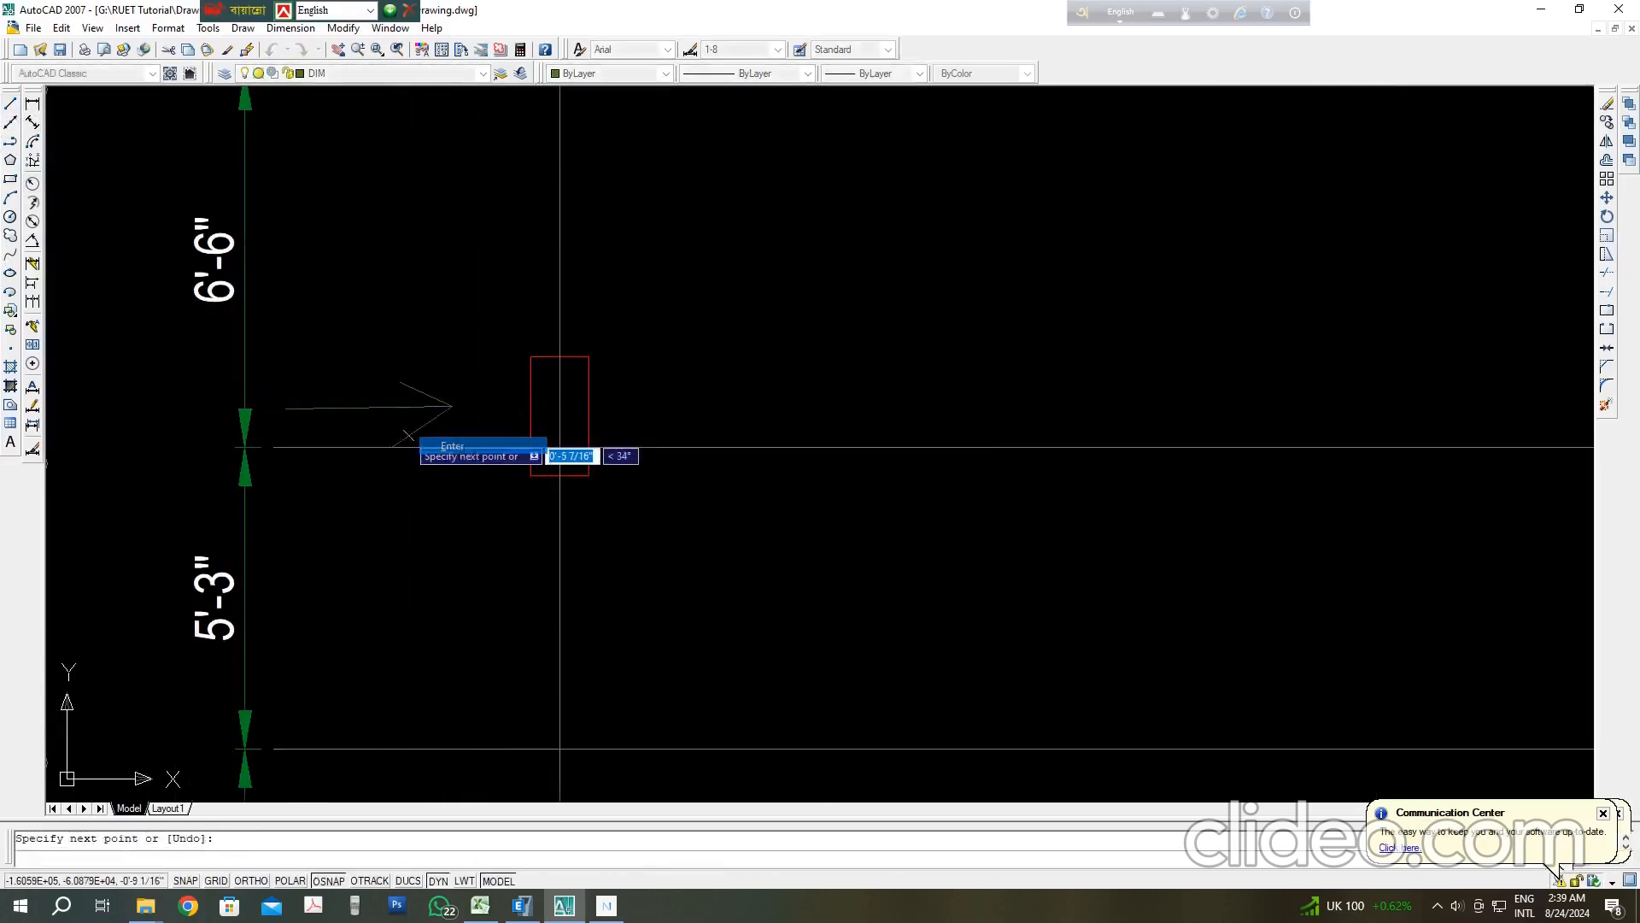
click(393, 445)
key(Return)
scroll(402, 370, down, 4)
scroll(495, 413, up, 4)
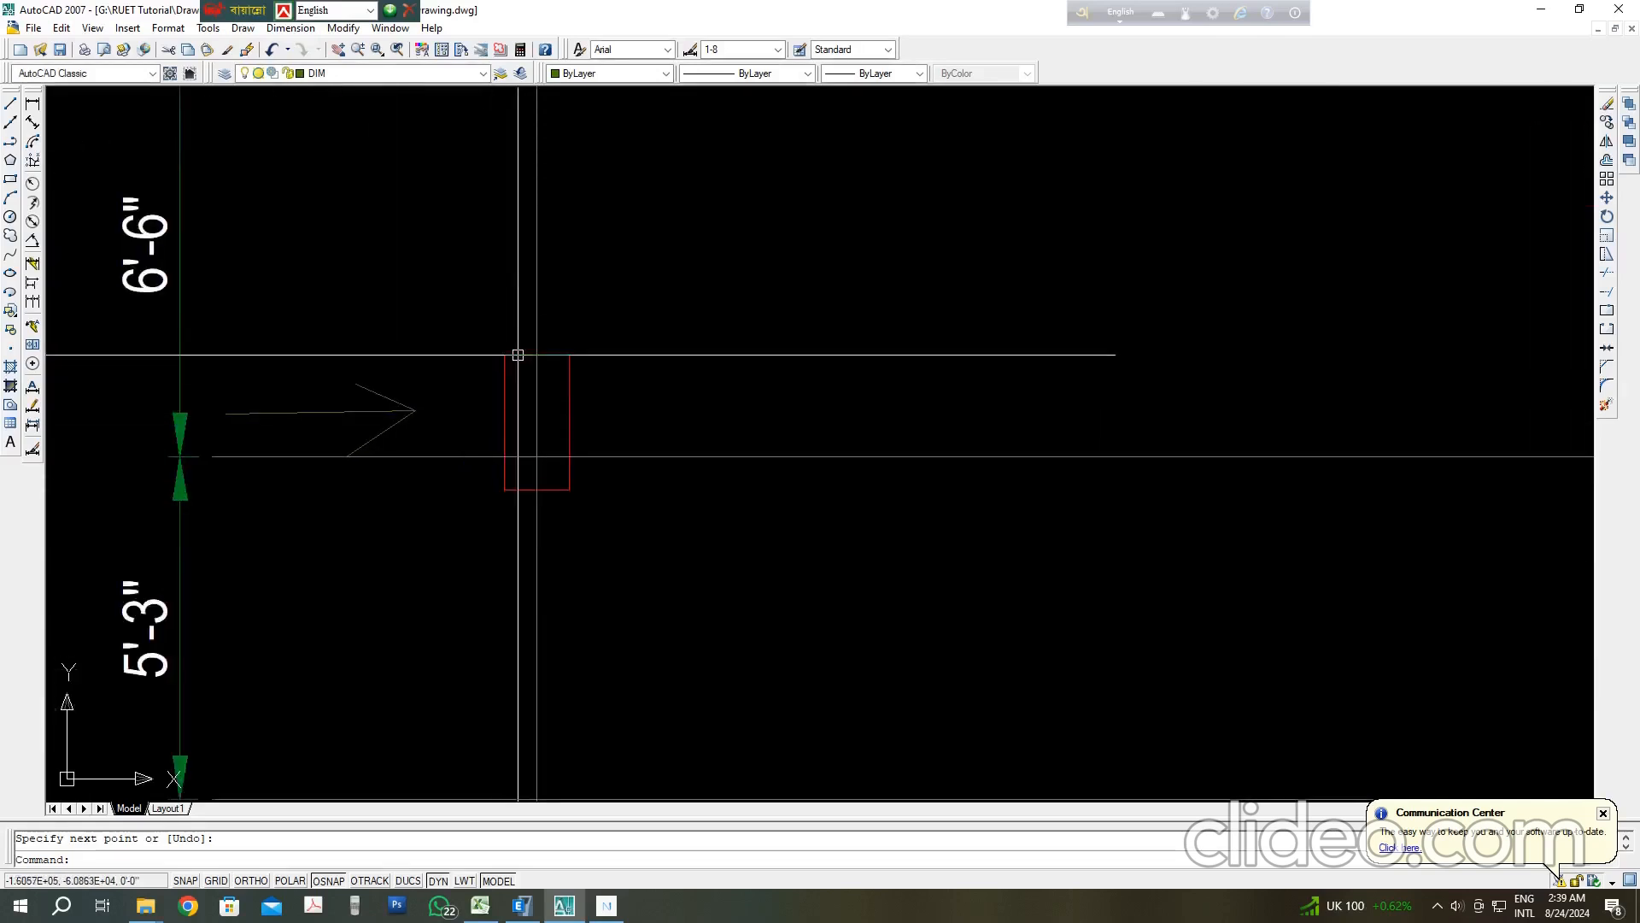
scroll(518, 406, down, 4)
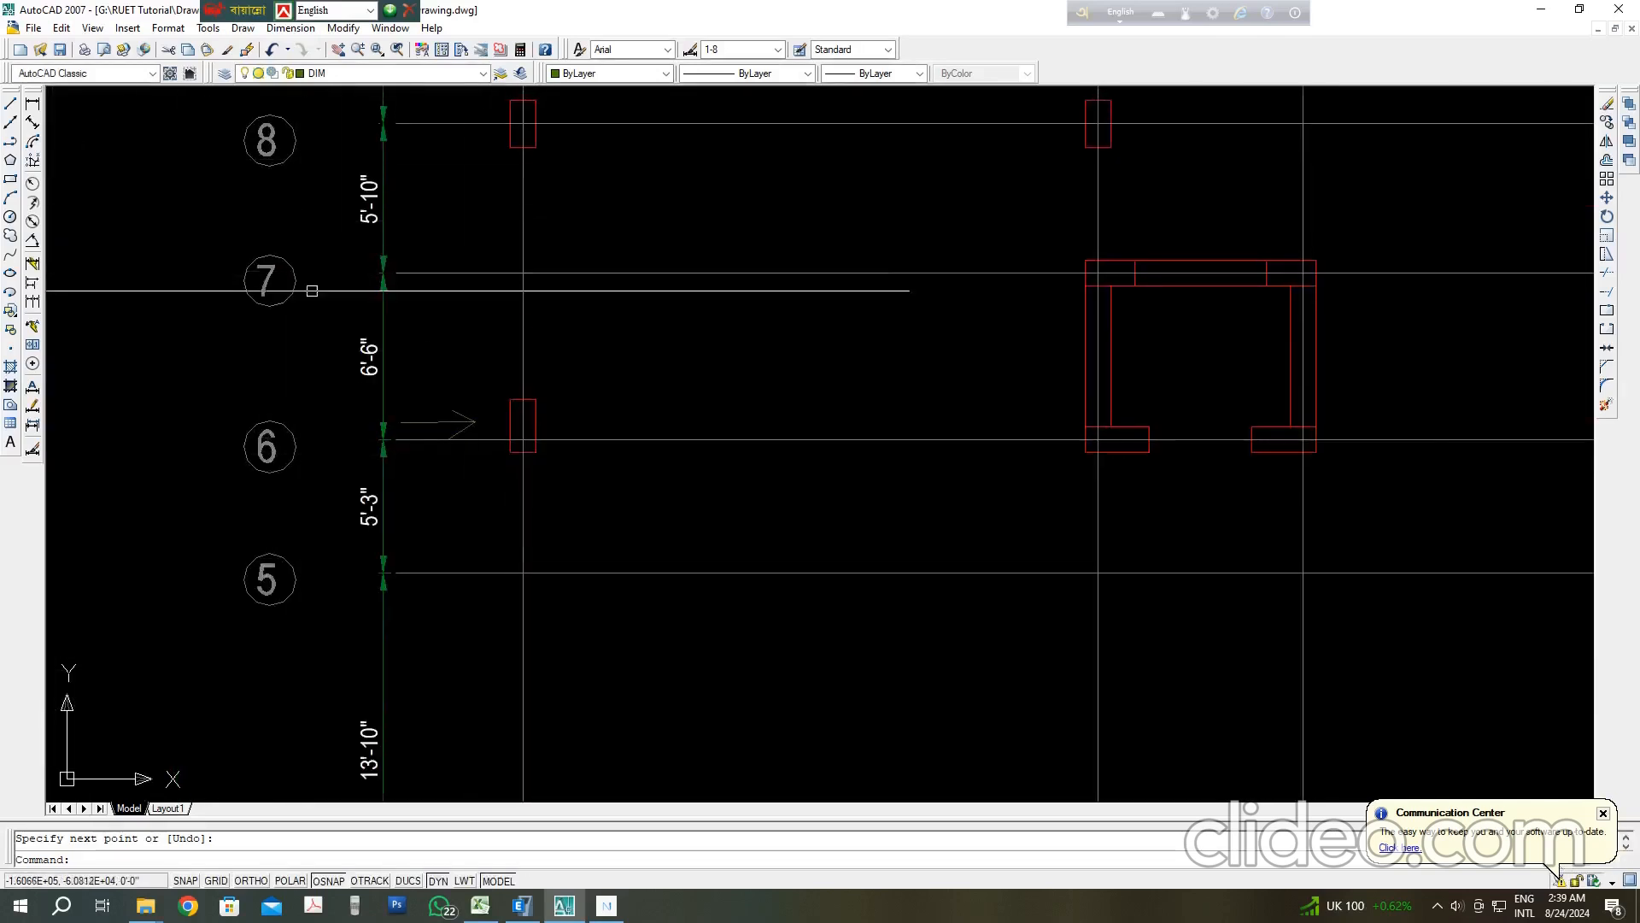
Step: Draw a wide rectangle across the column at grid A-6 and erase it again
click(11, 179)
scroll(501, 467, up, 3)
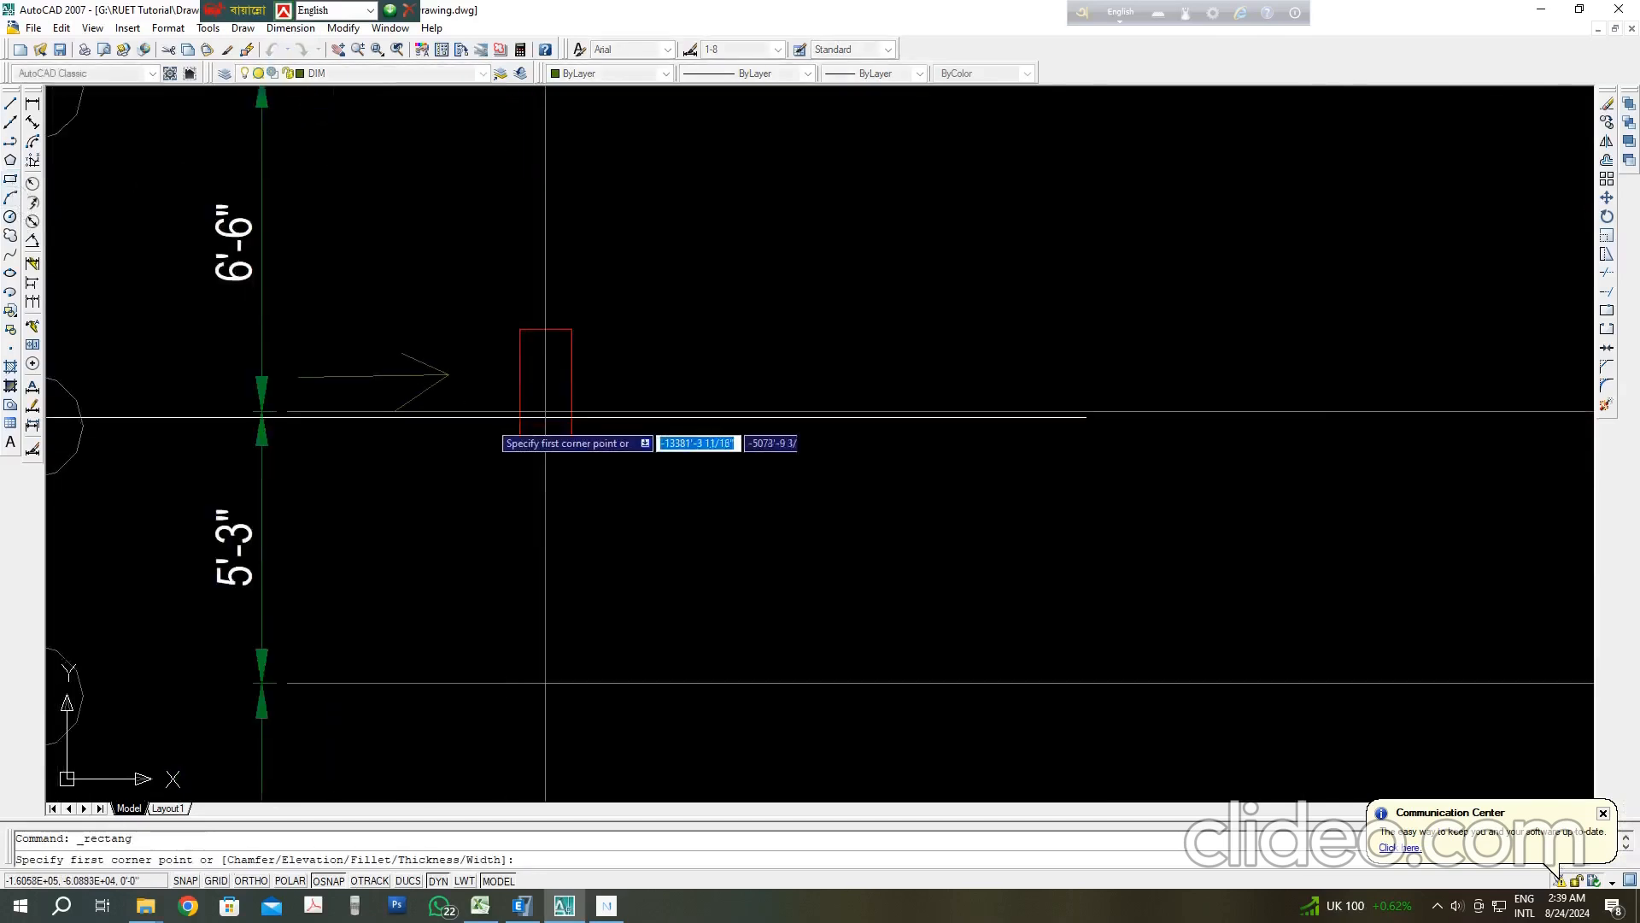
click(473, 351)
click(678, 412)
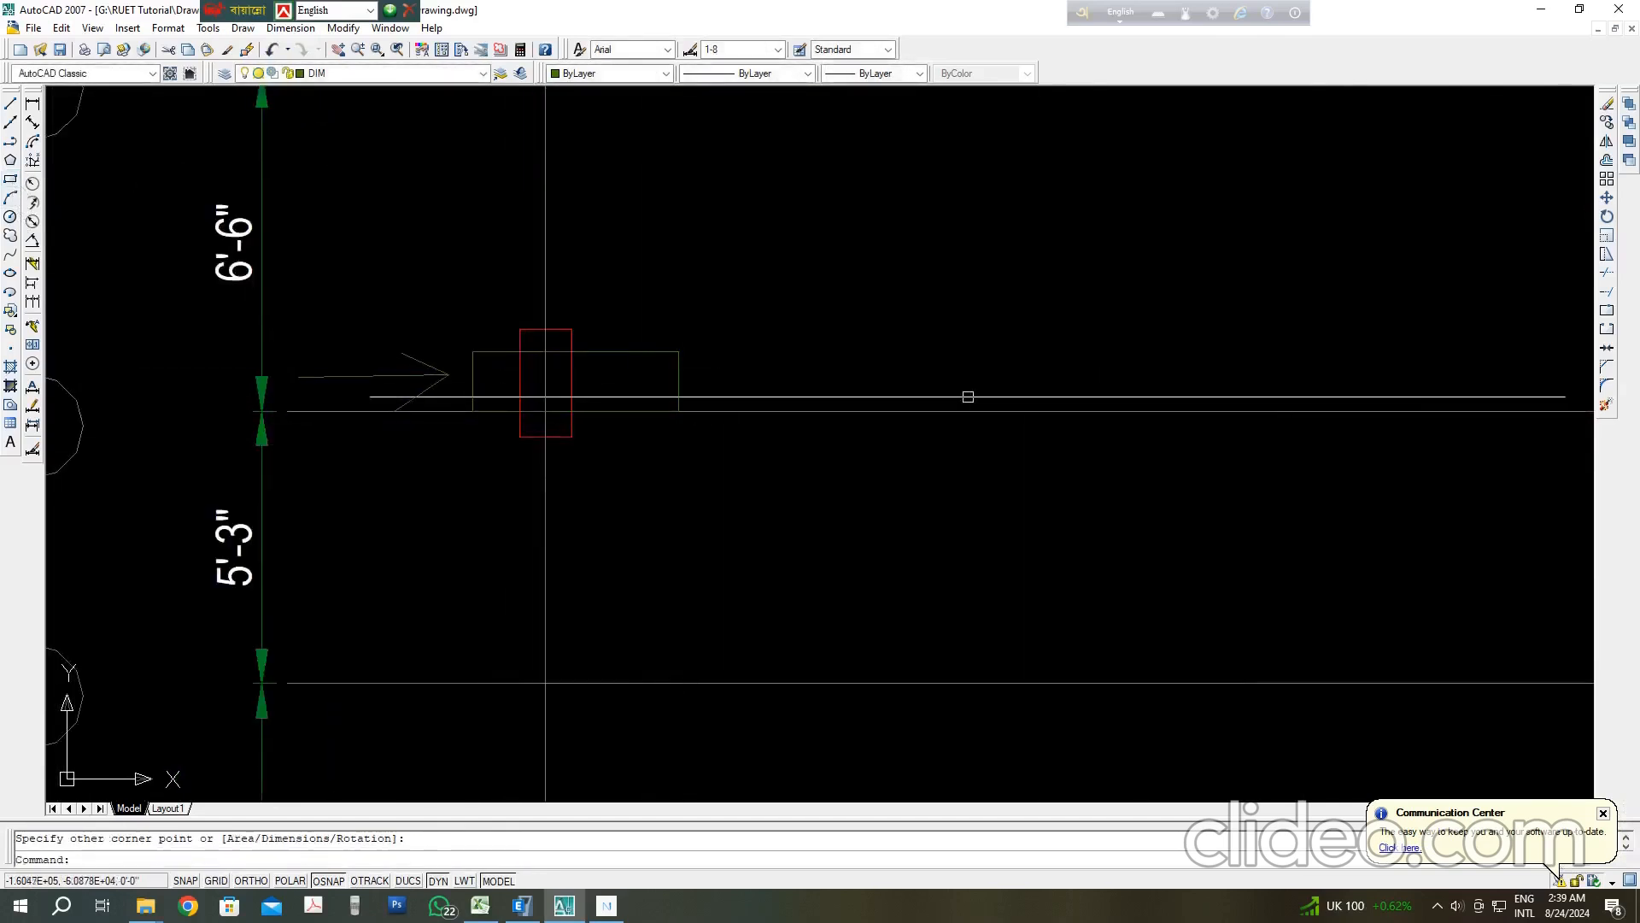
click(696, 389)
click(662, 359)
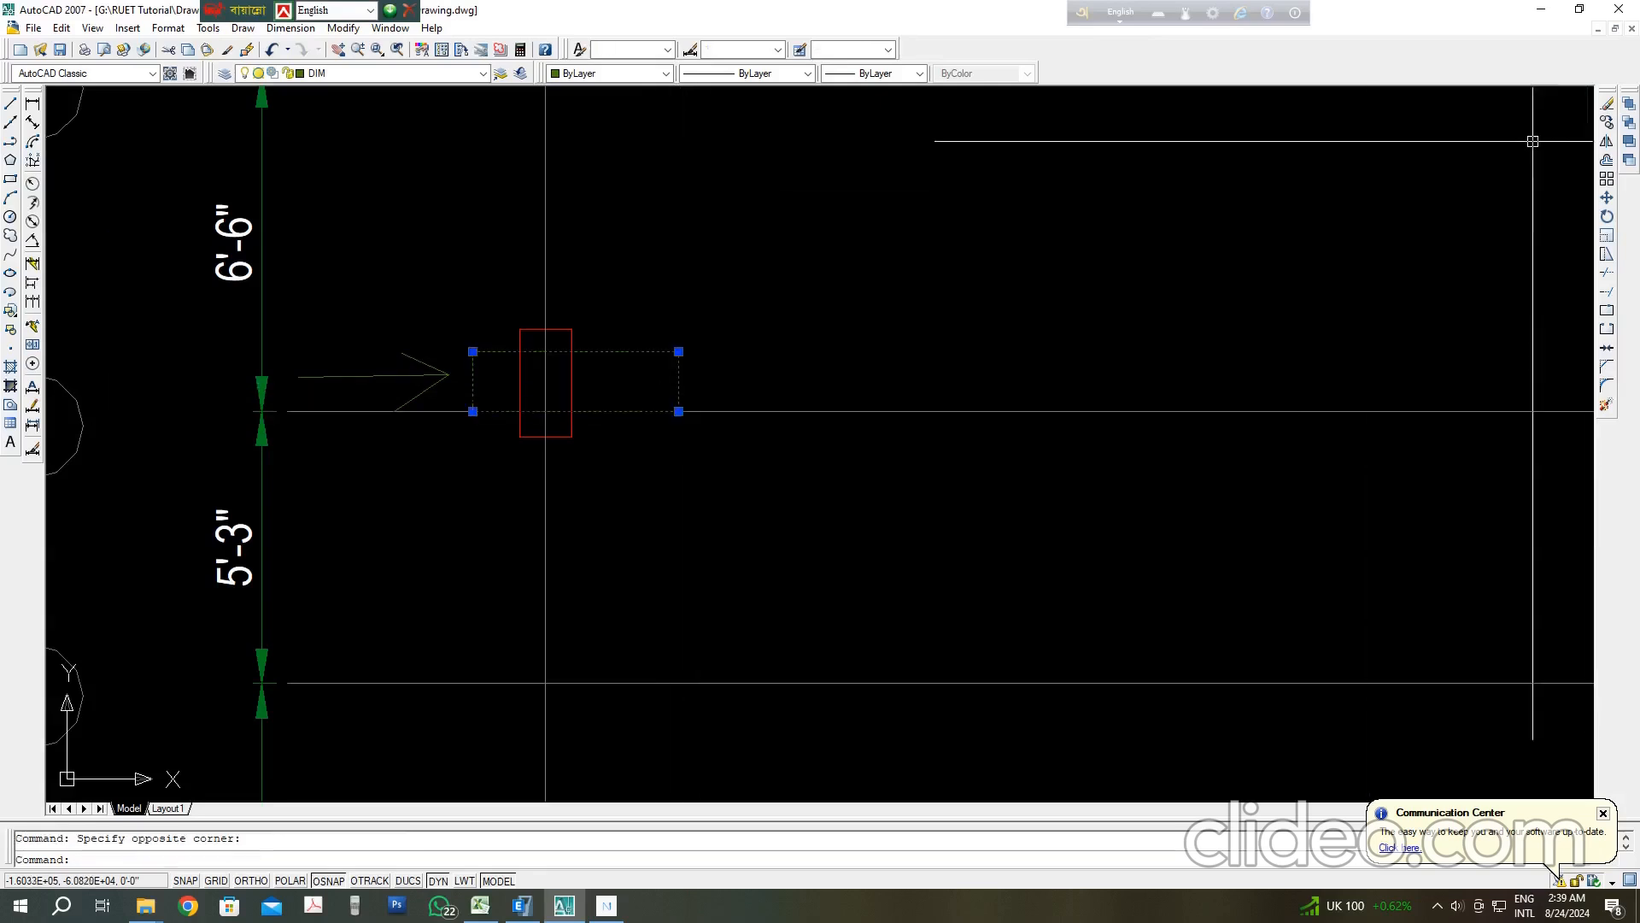
click(1607, 103)
scroll(897, 329, down, 5)
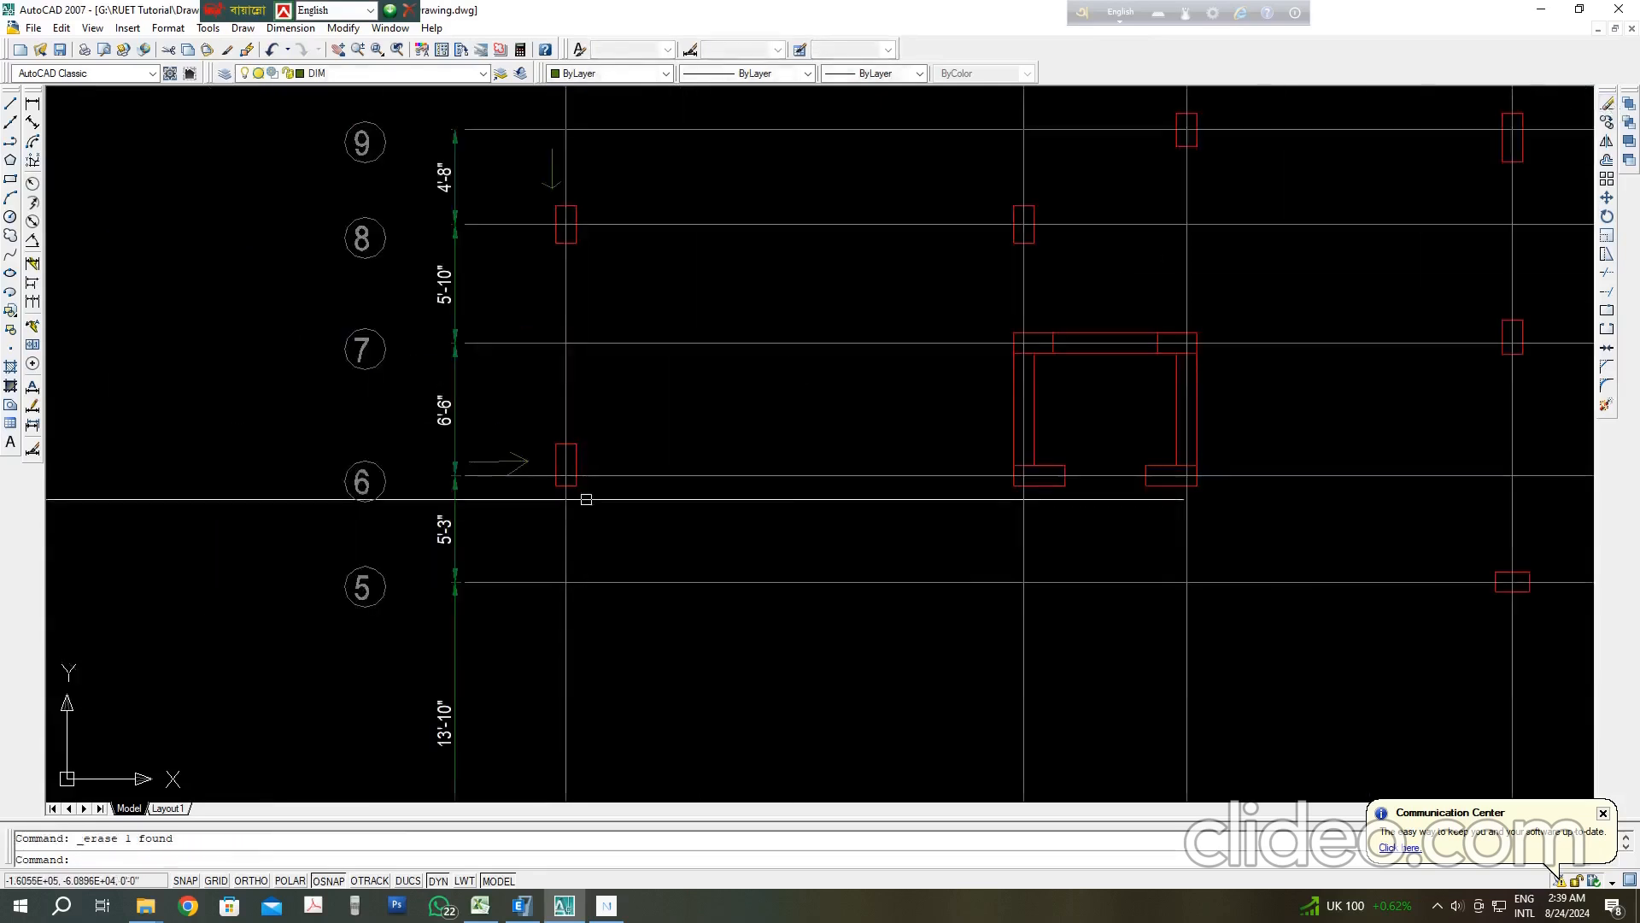
Step: Erase the three lines of the horizontal arrow beside the column at grid A-6
scroll(530, 450, up, 3)
click(488, 483)
scroll(491, 485, up, 2)
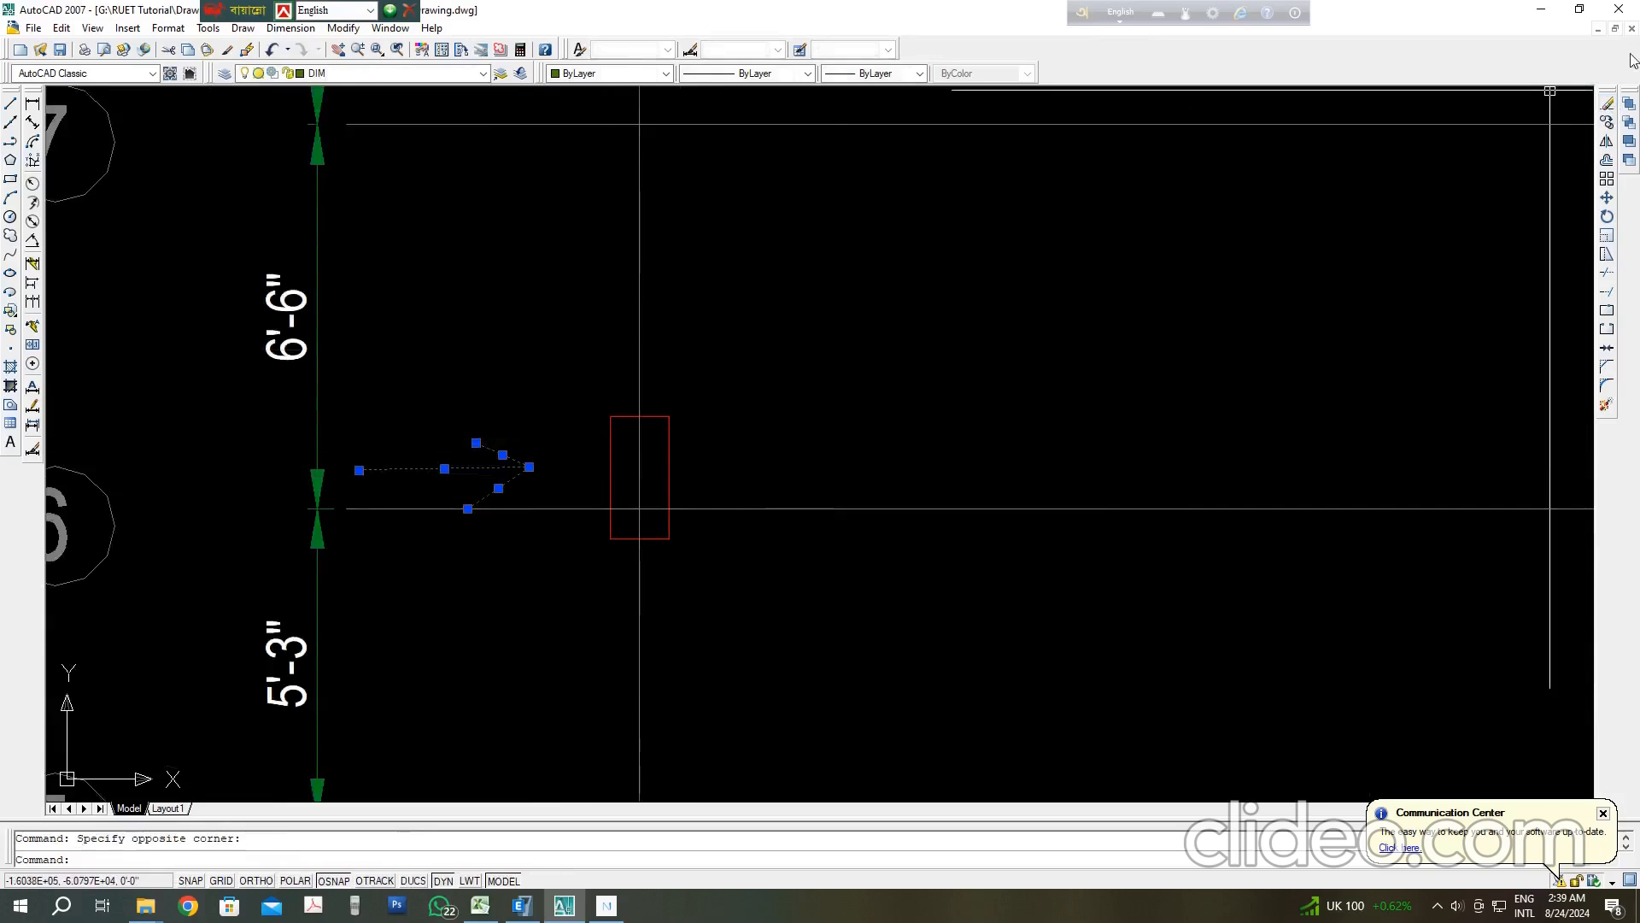
click(1608, 103)
scroll(712, 446, down, 6)
middle_drag(698, 461, 623, 492)
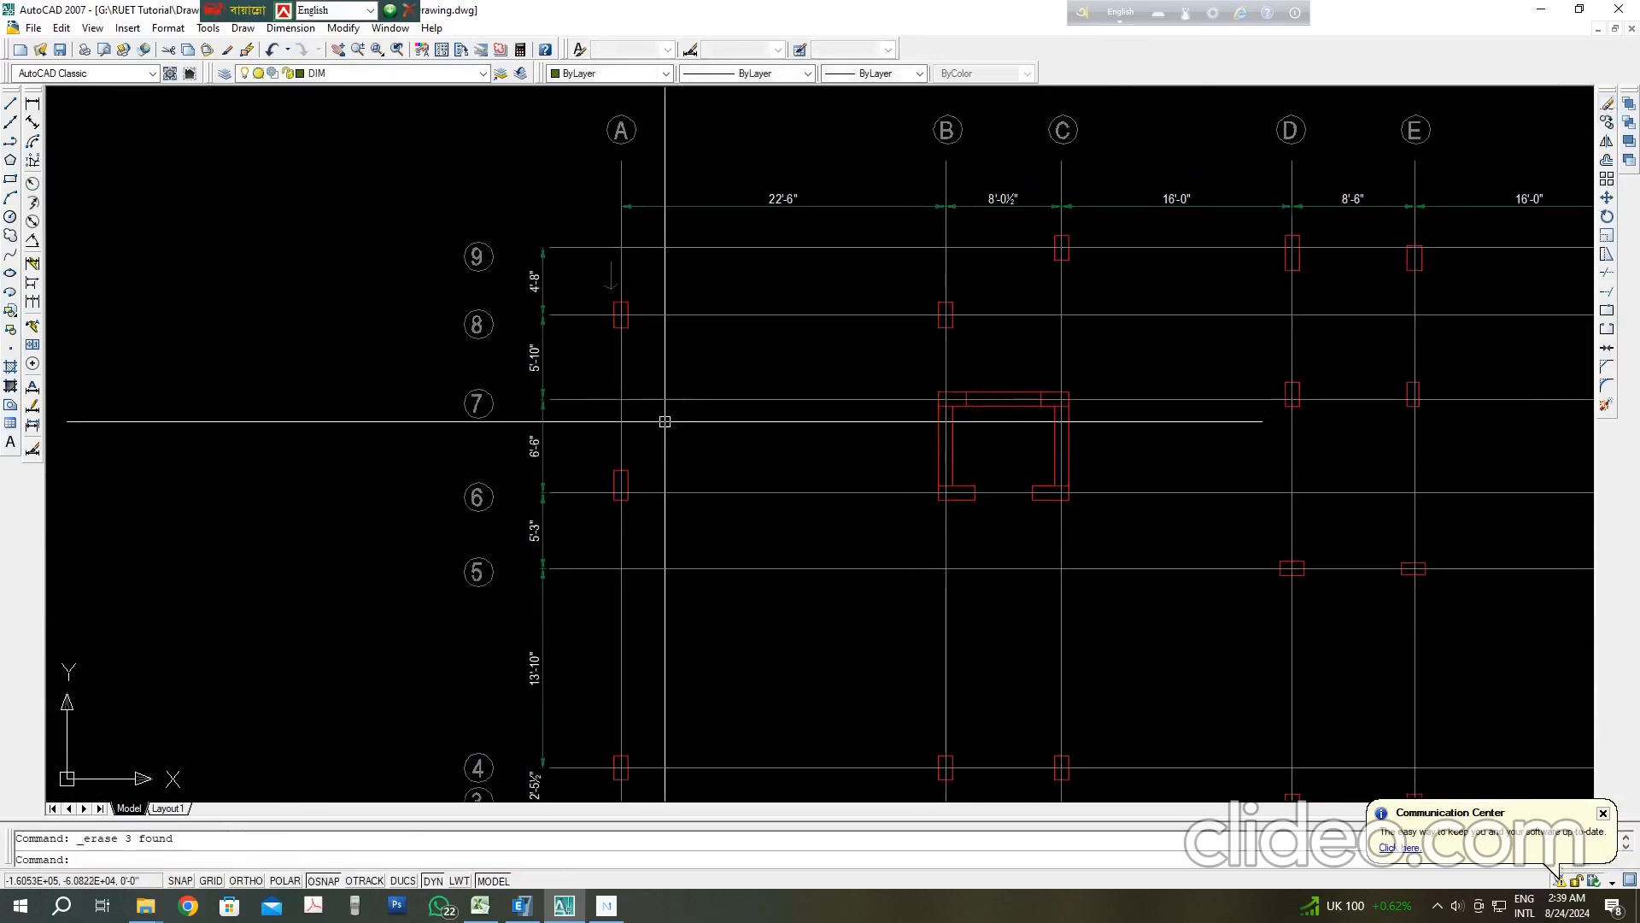
Step: Erase the vertical arrow above the column at grid A-8
middle_drag(663, 421, 492, 436)
scroll(434, 303, up, 6)
click(467, 246)
click(378, 288)
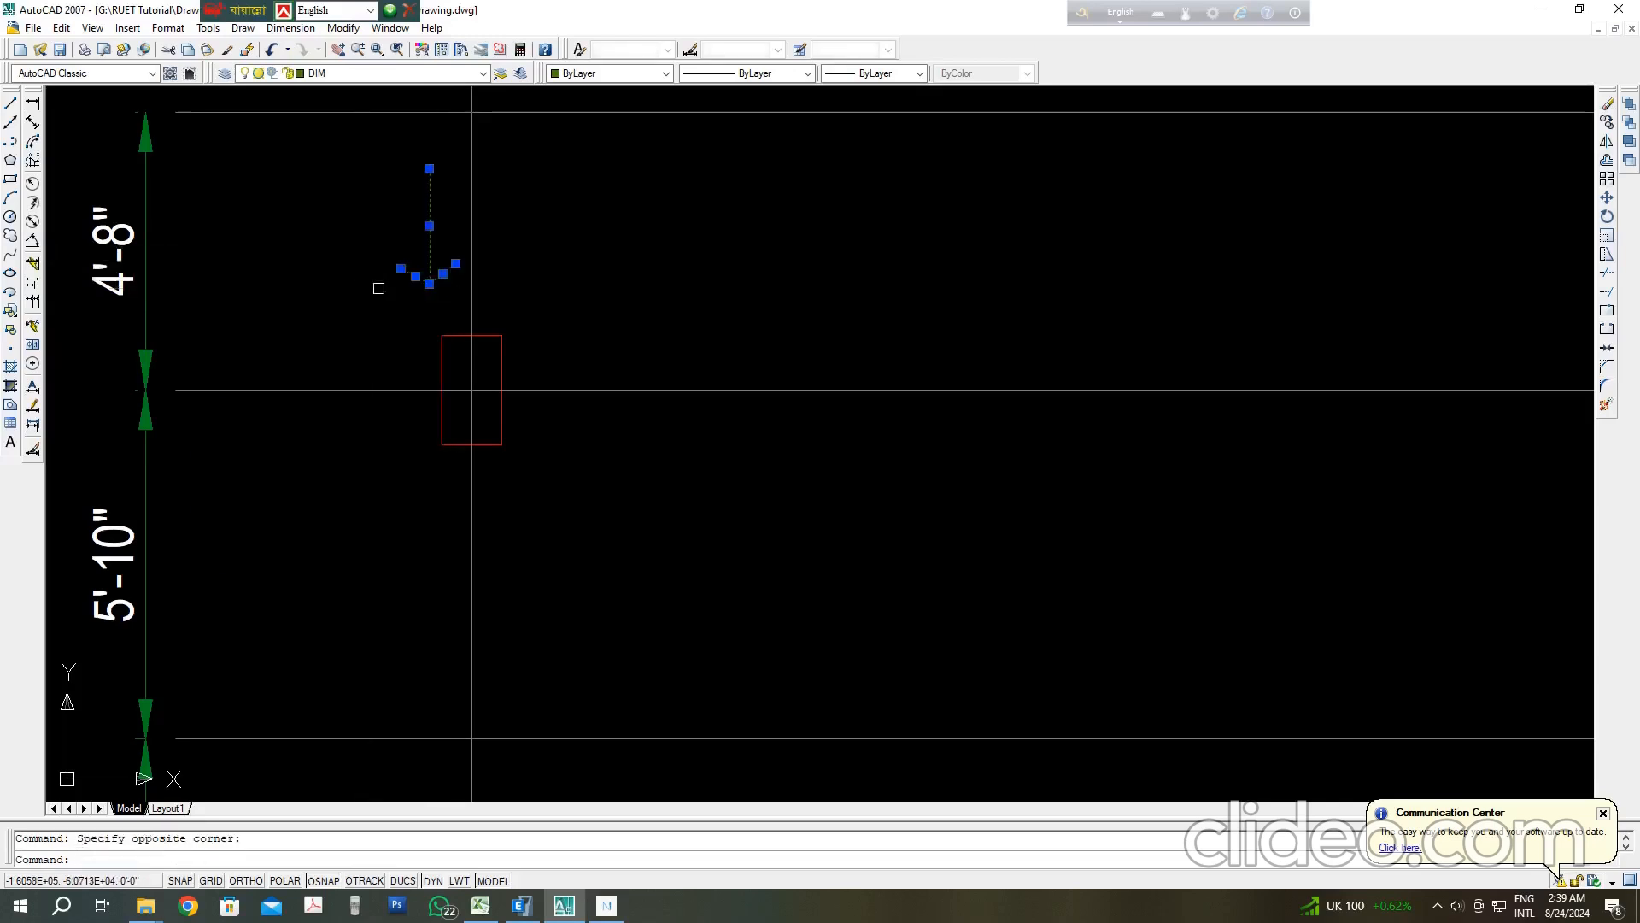
click(1608, 104)
scroll(623, 384, down, 8)
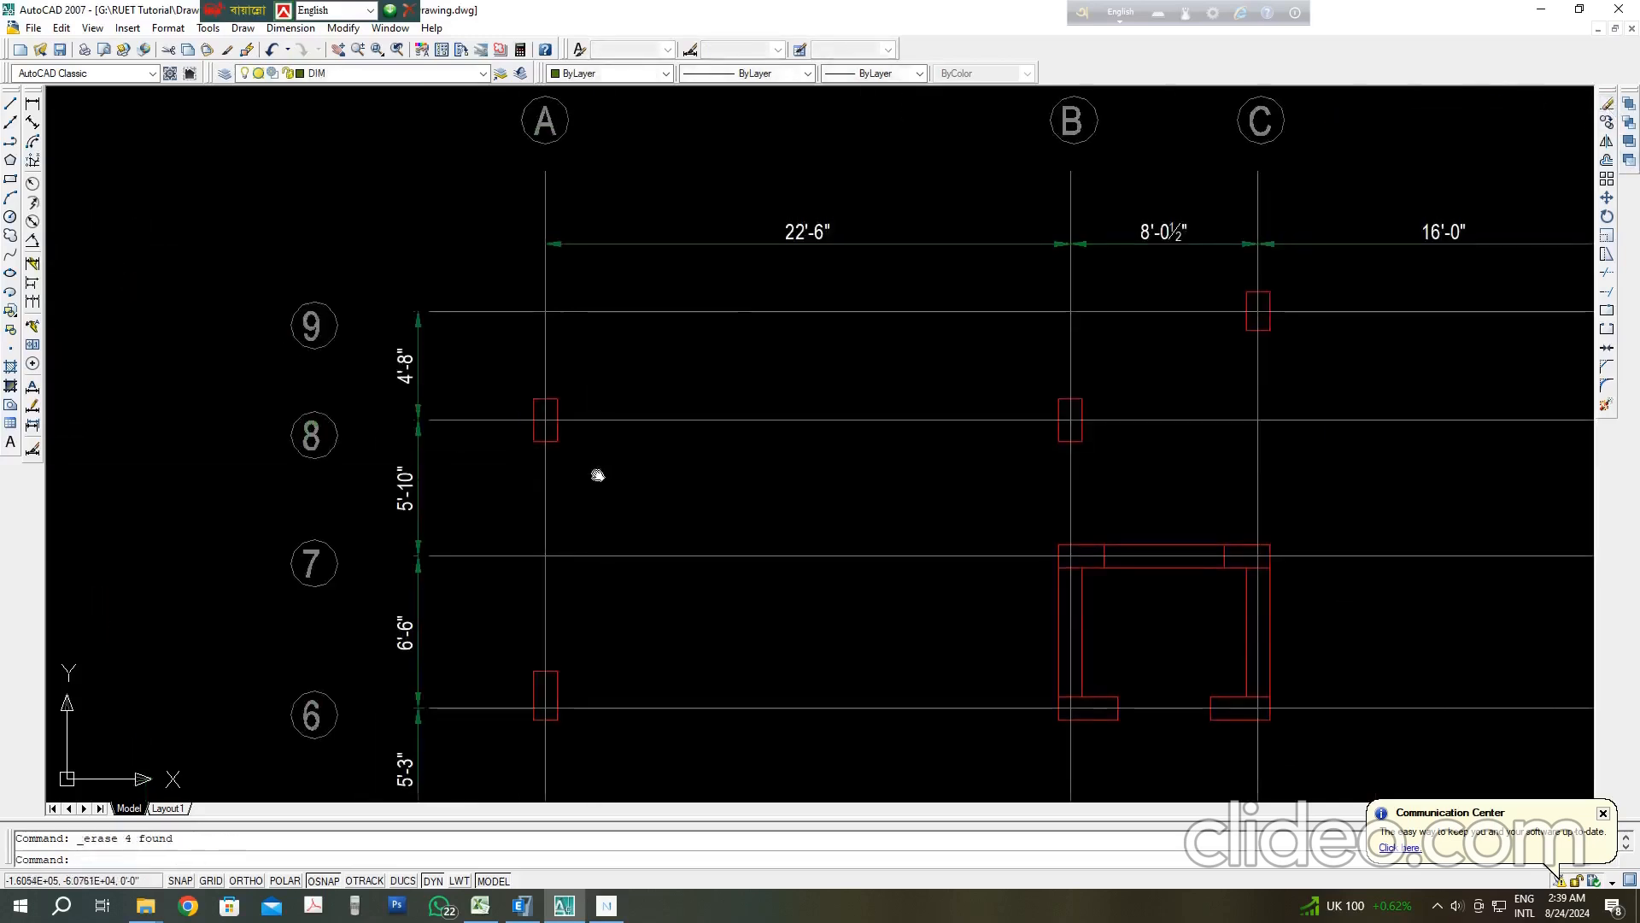
Step: Examine the columns and core walls on grid lines 6 to 9, starting from grid A
middle_drag(670, 498, 537, 465)
scroll(410, 432, up, 5)
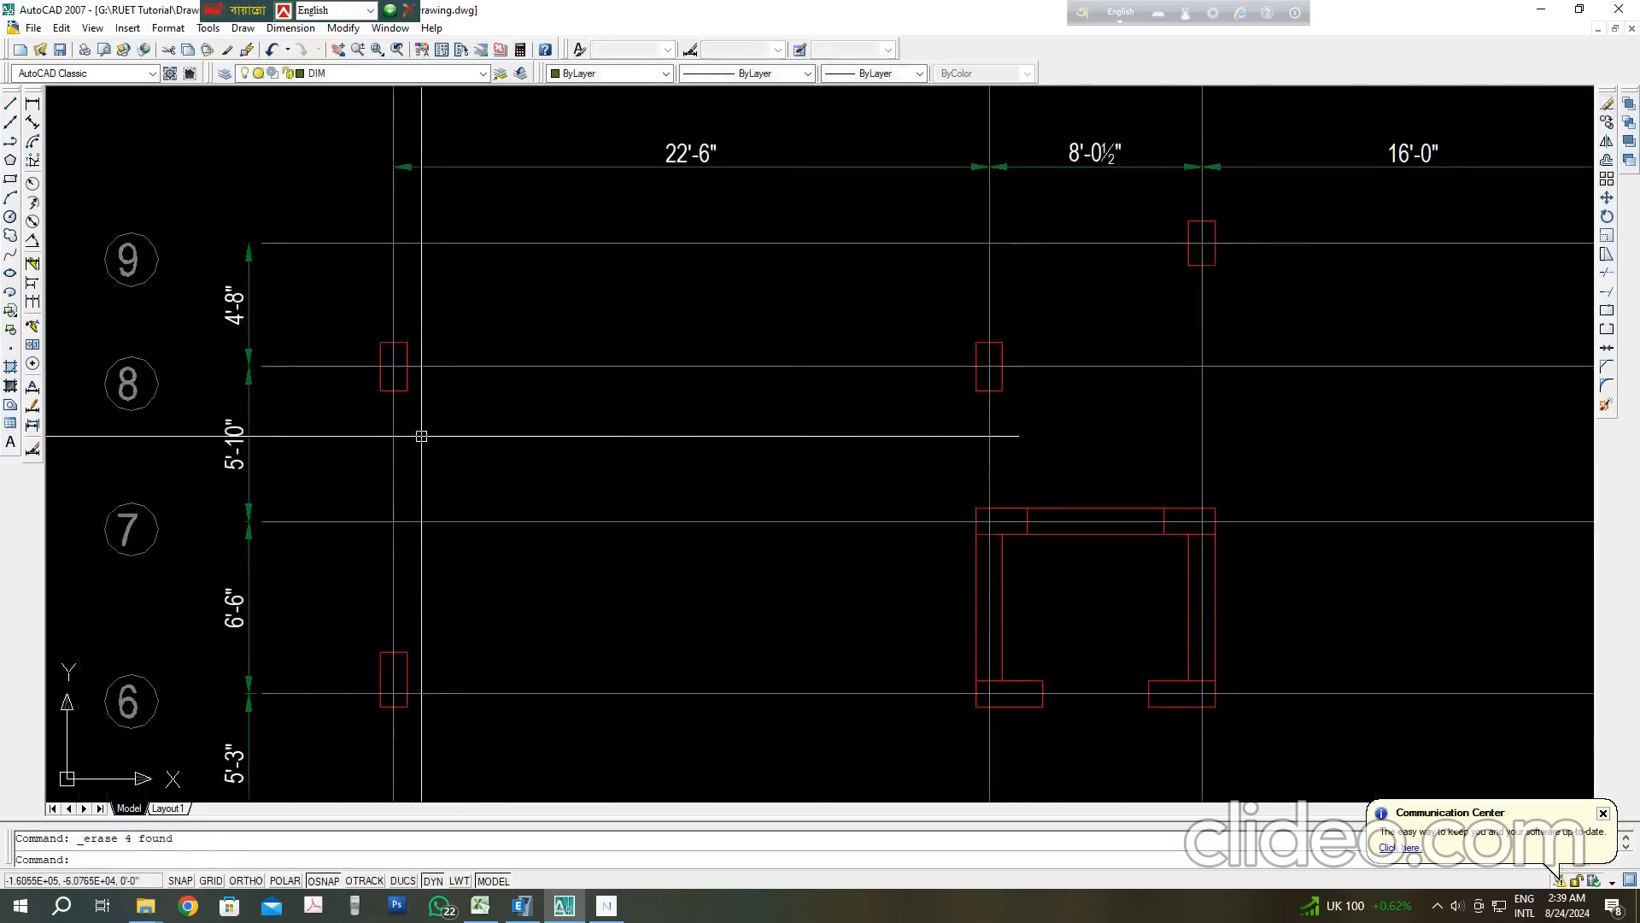
scroll(421, 432, down, 4)
scroll(445, 440, up, 5)
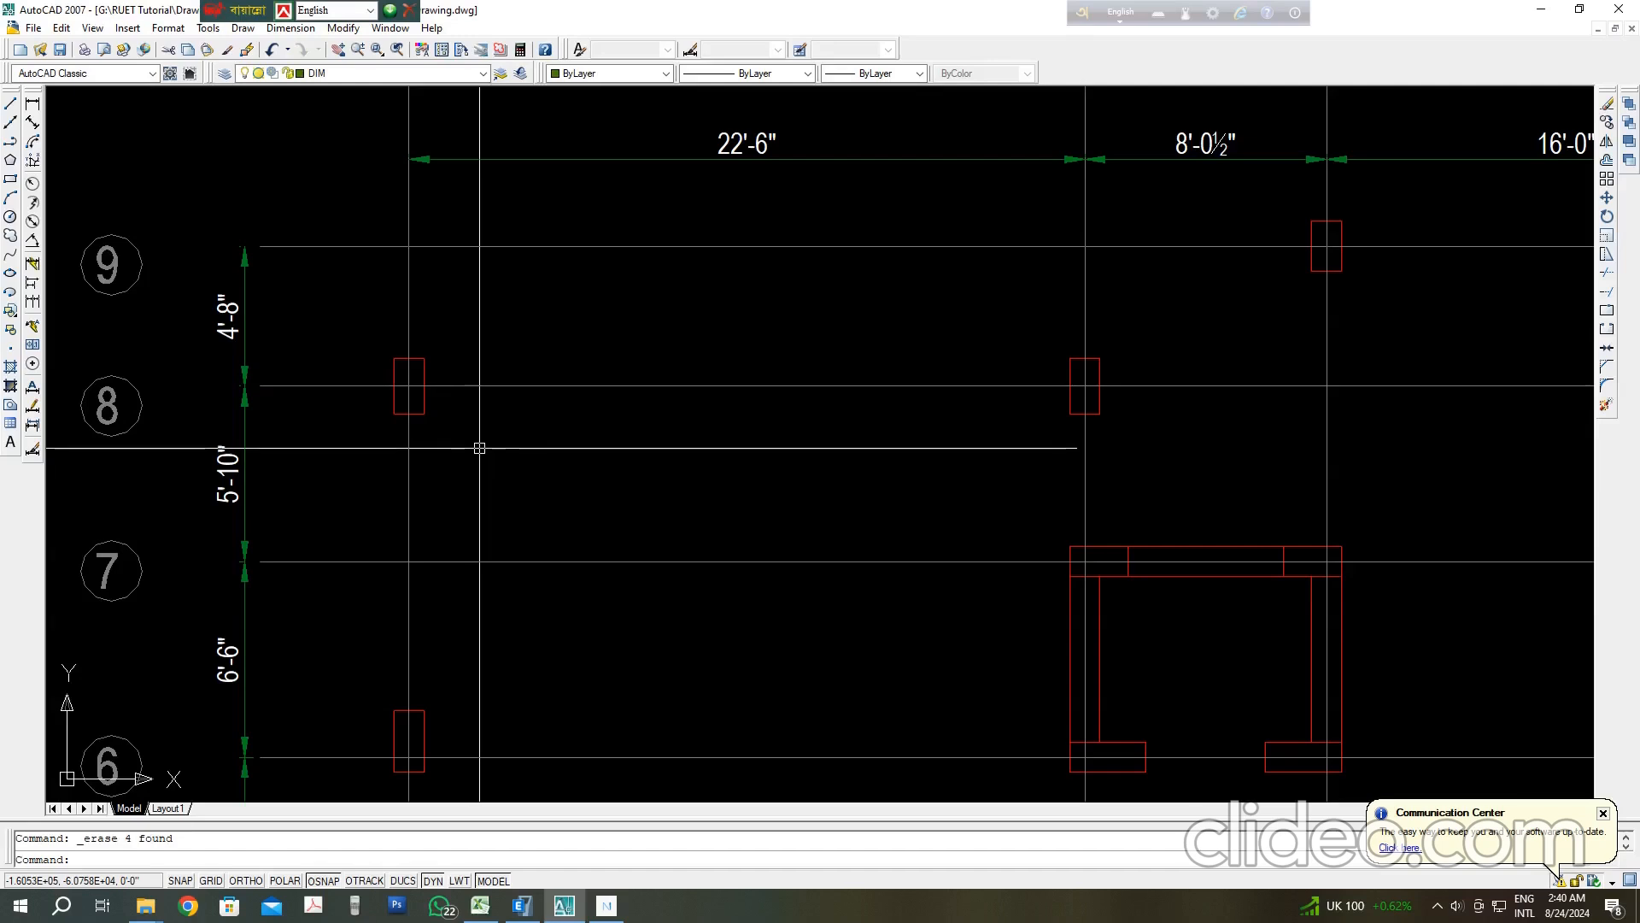
scroll(483, 461, down, 6)
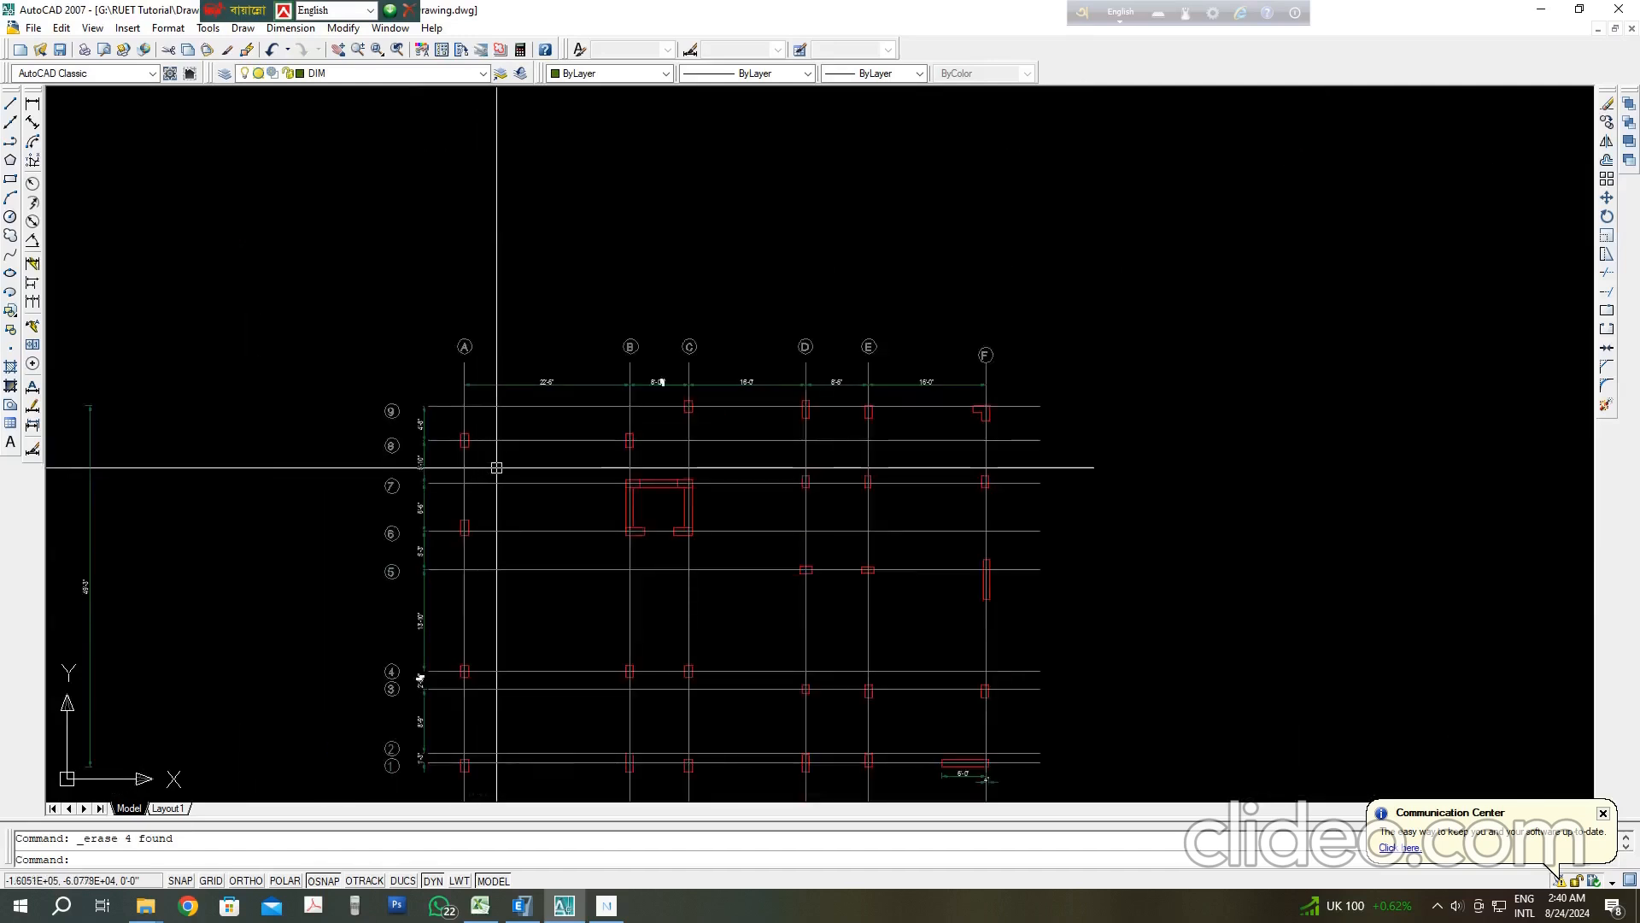
scroll(499, 466, up, 6)
middle_drag(978, 564, 844, 511)
scroll(918, 558, down, 3)
scroll(872, 586, down, 3)
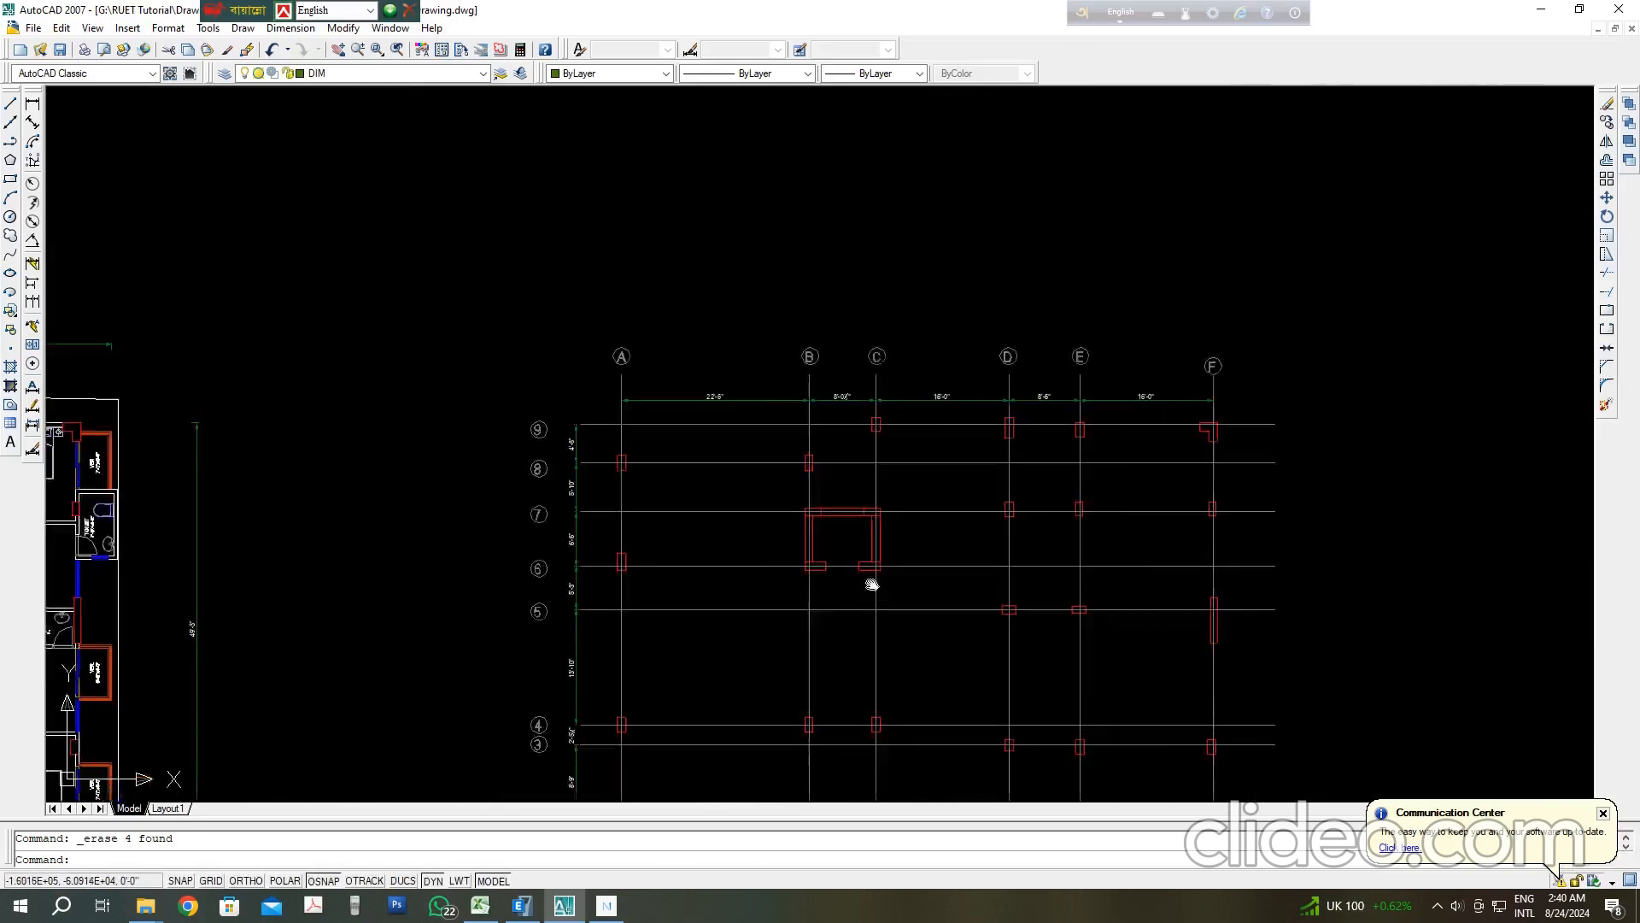
scroll(512, 483, up, 2)
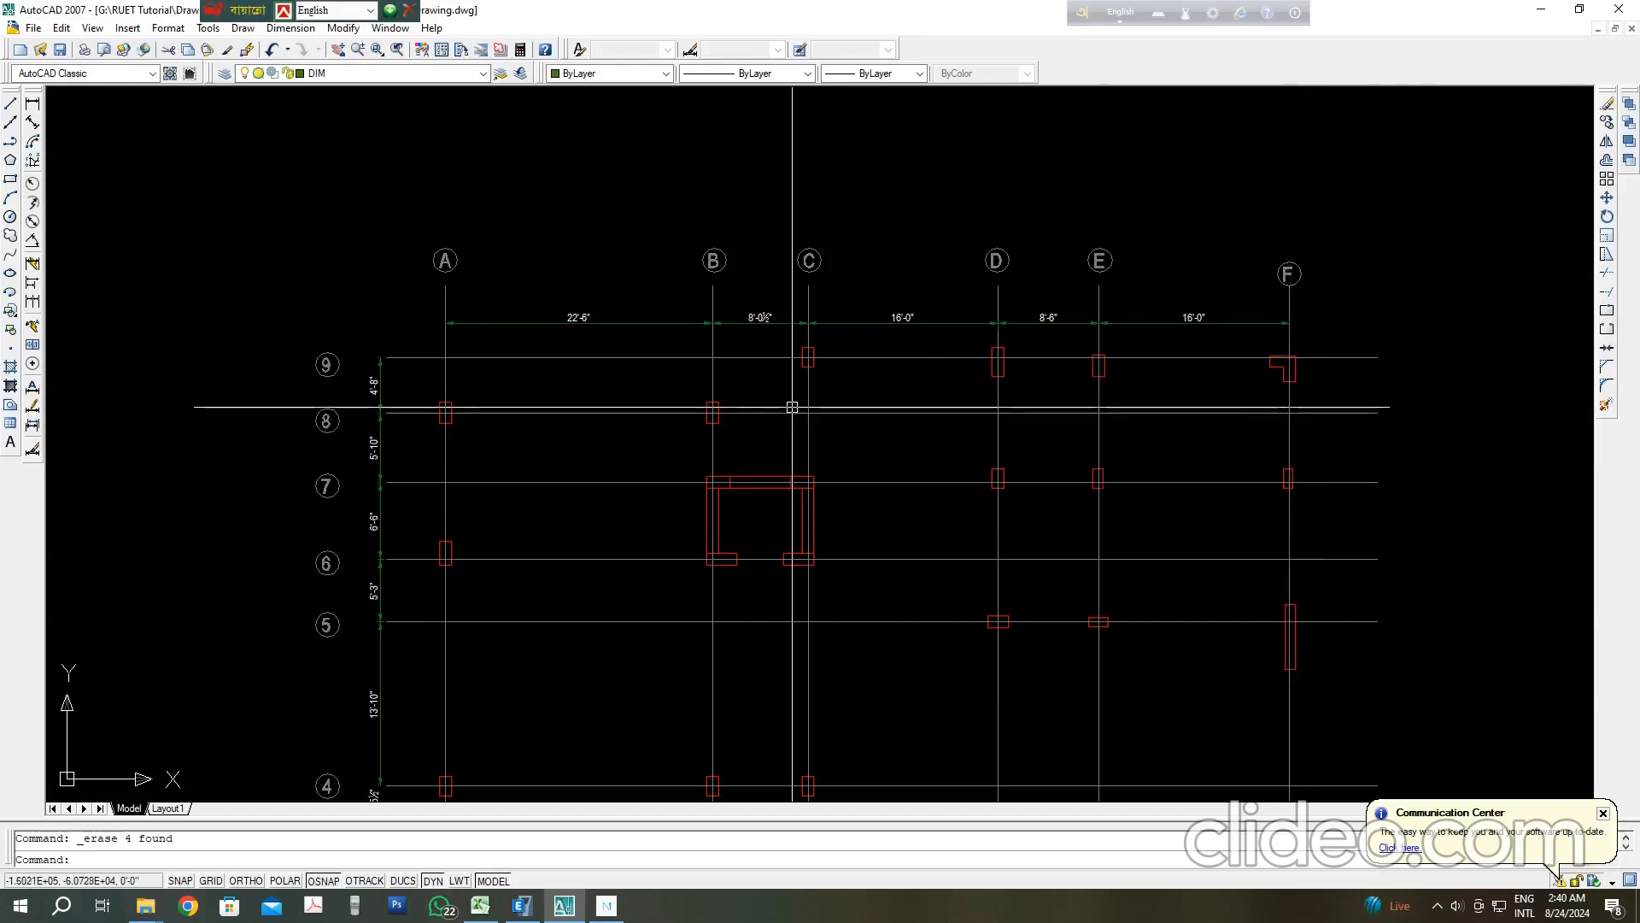
scroll(427, 401, up, 5)
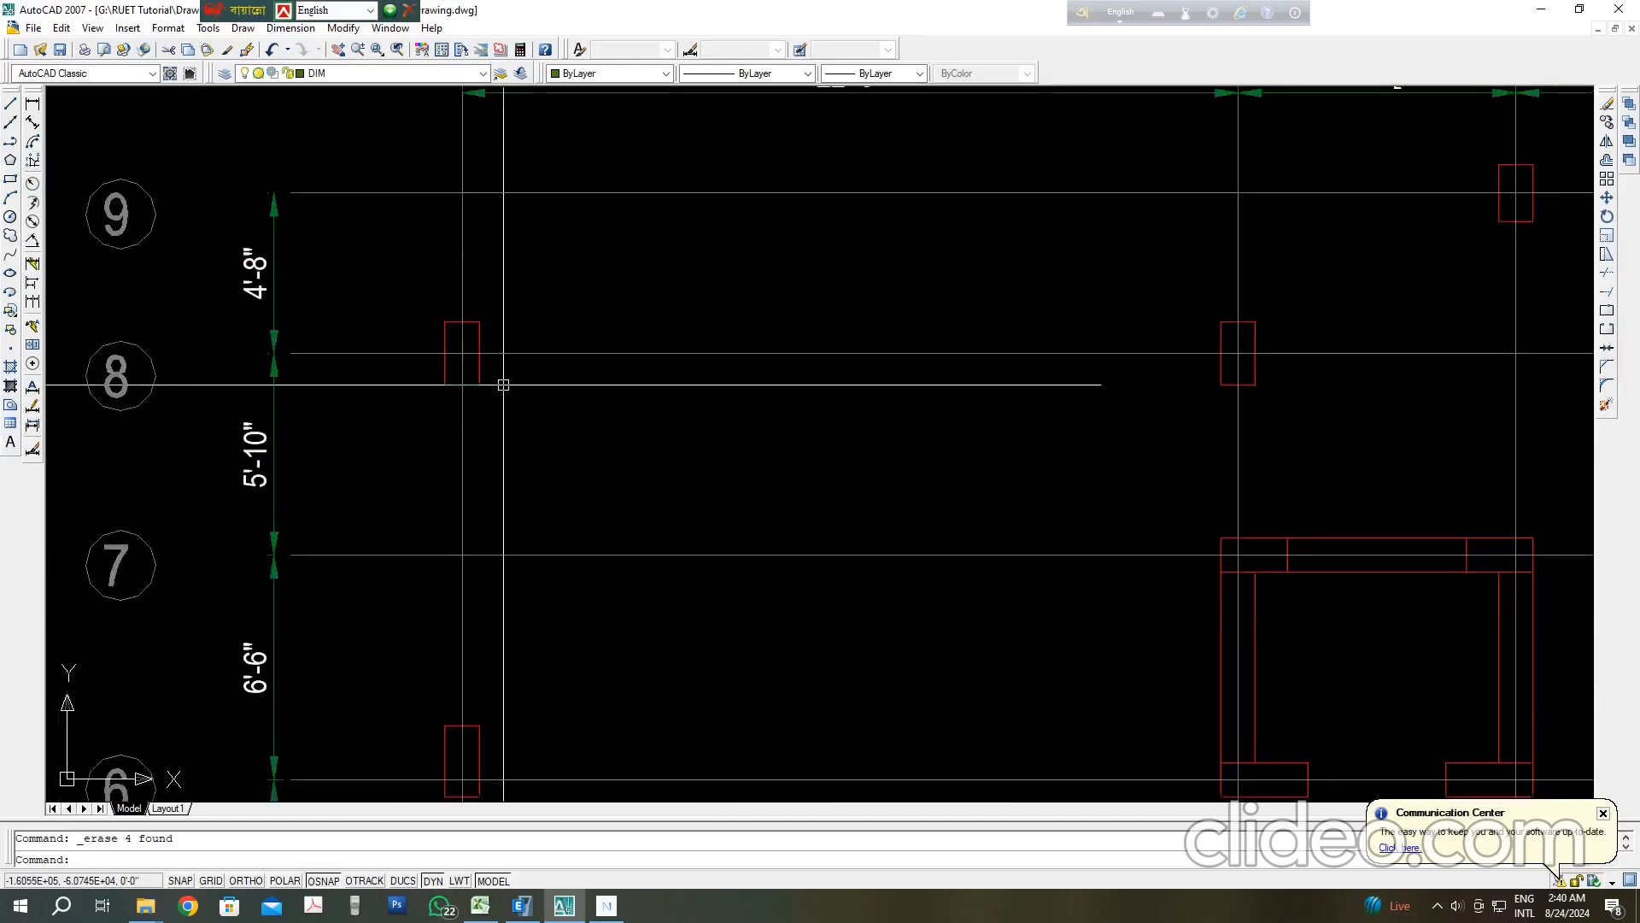
scroll(579, 385, down, 6)
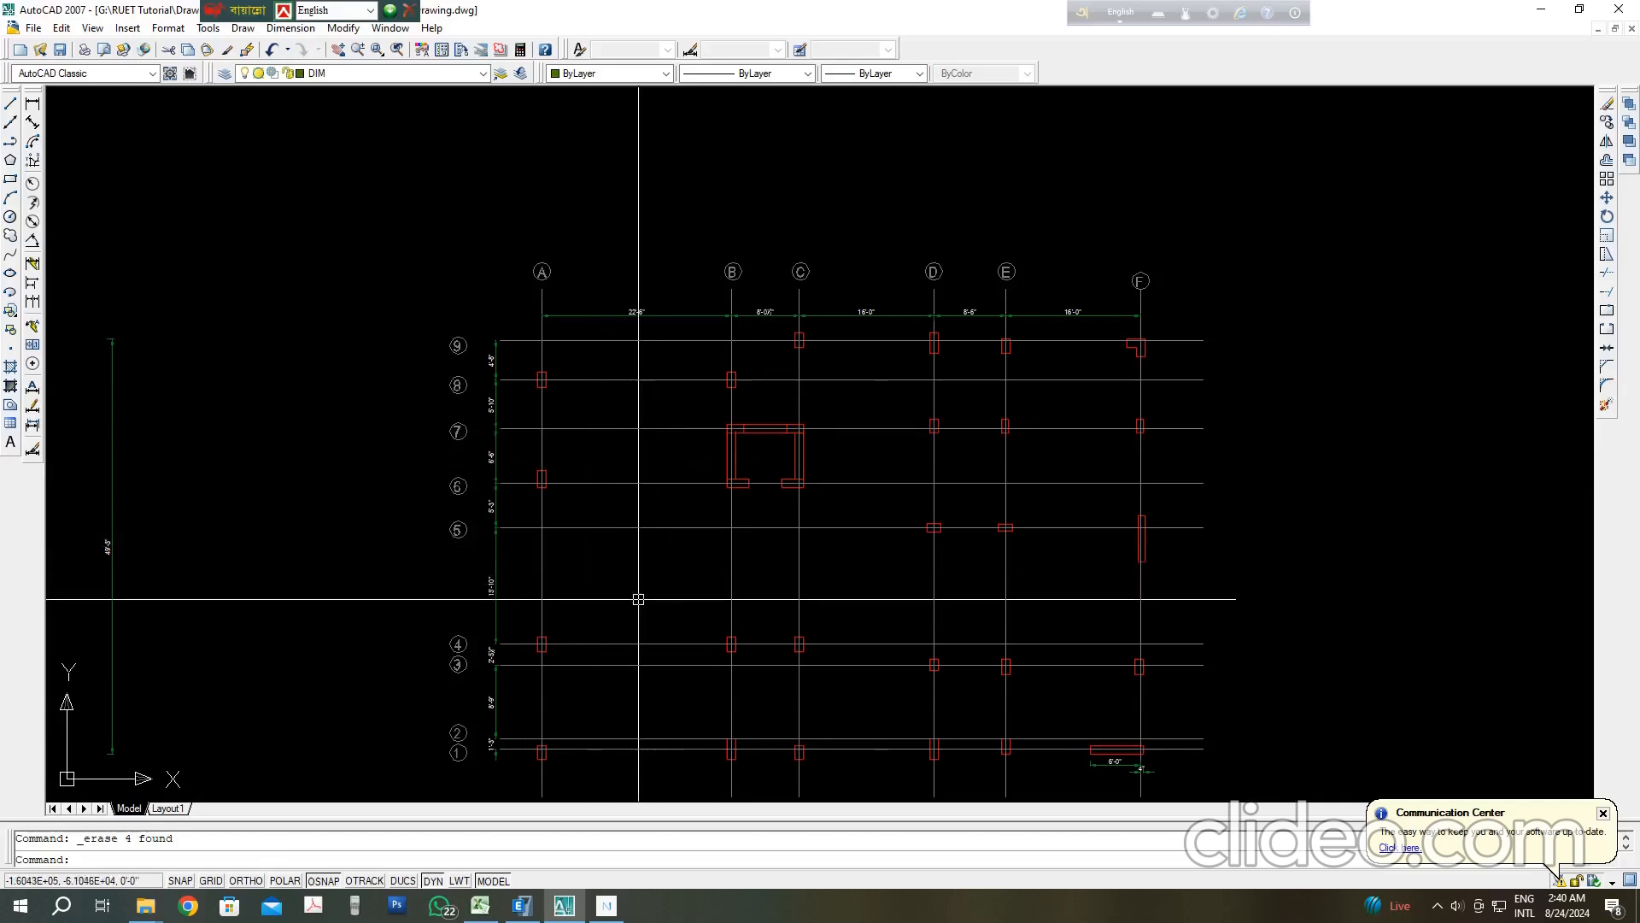
Step: Review the whole column layout across grids A to F, down to the columns on grid lines 1 to 4
middle_drag(644, 592, 626, 572)
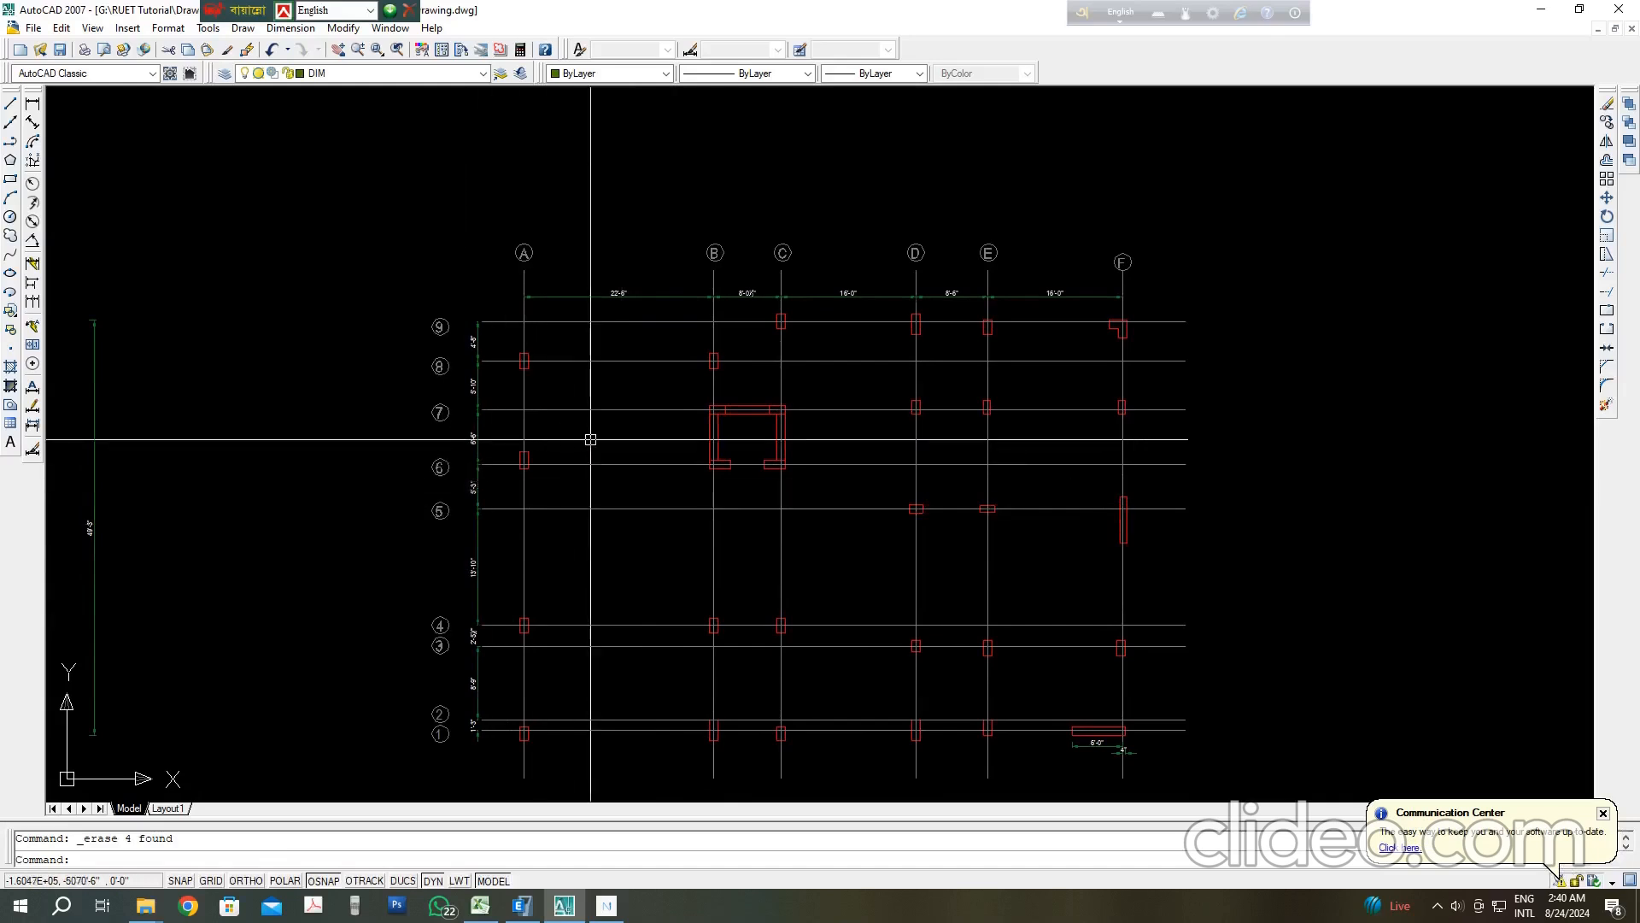
mouse_move(586, 447)
middle_down()
mouse_move(560, 461)
mouse_move(370, 381)
mouse_move(542, 484)
middle_up()
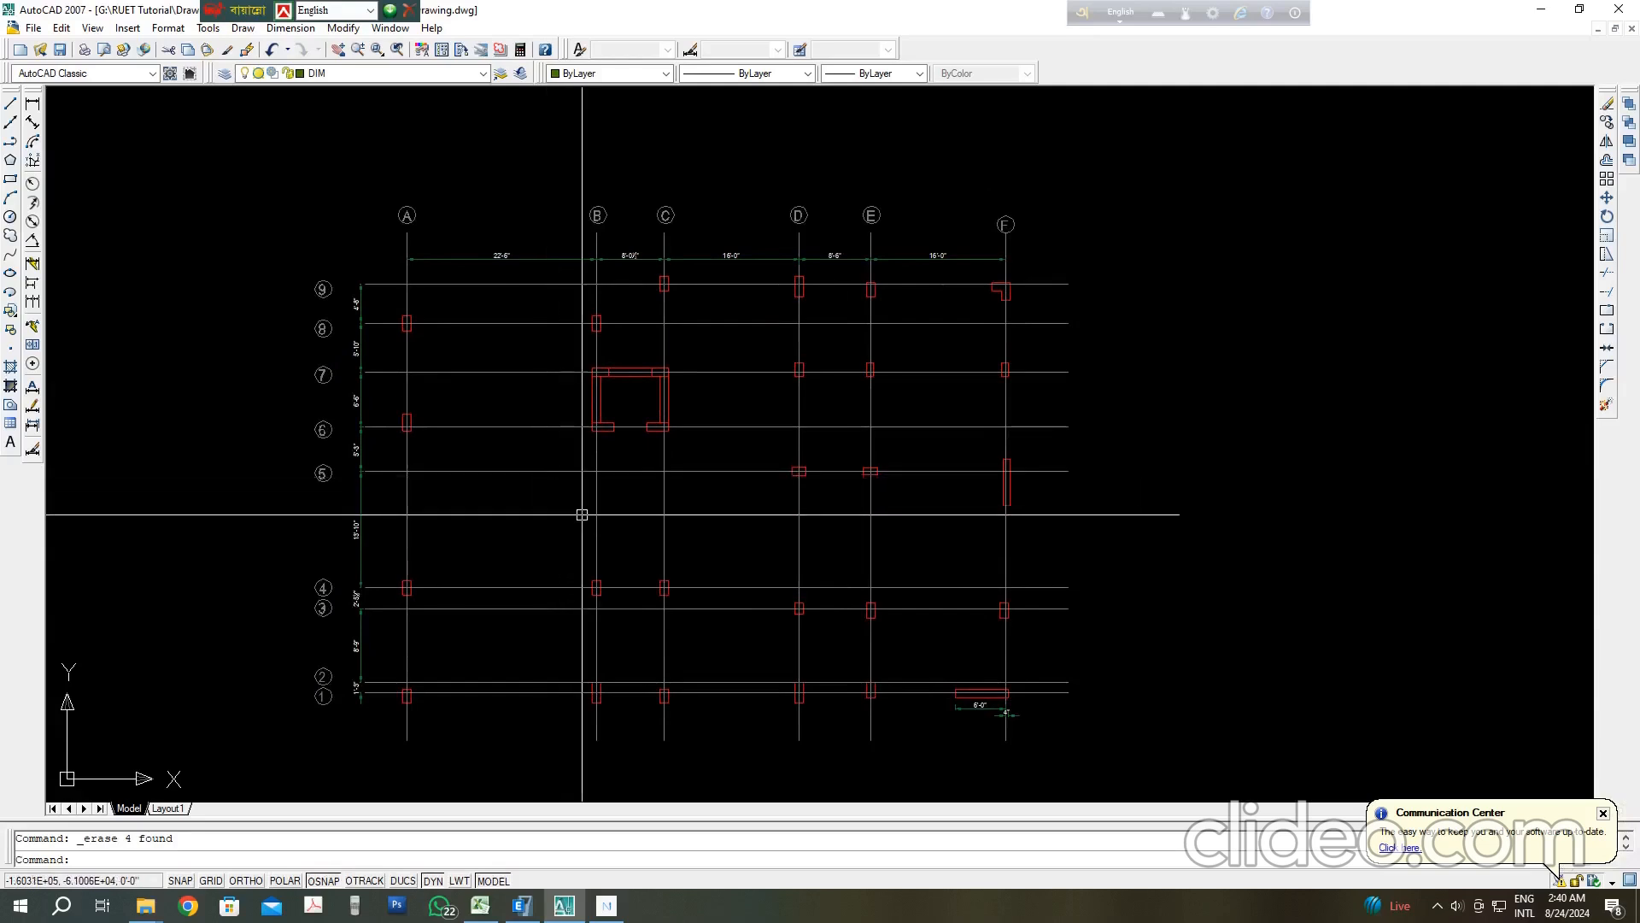
scroll(491, 377, up, 1)
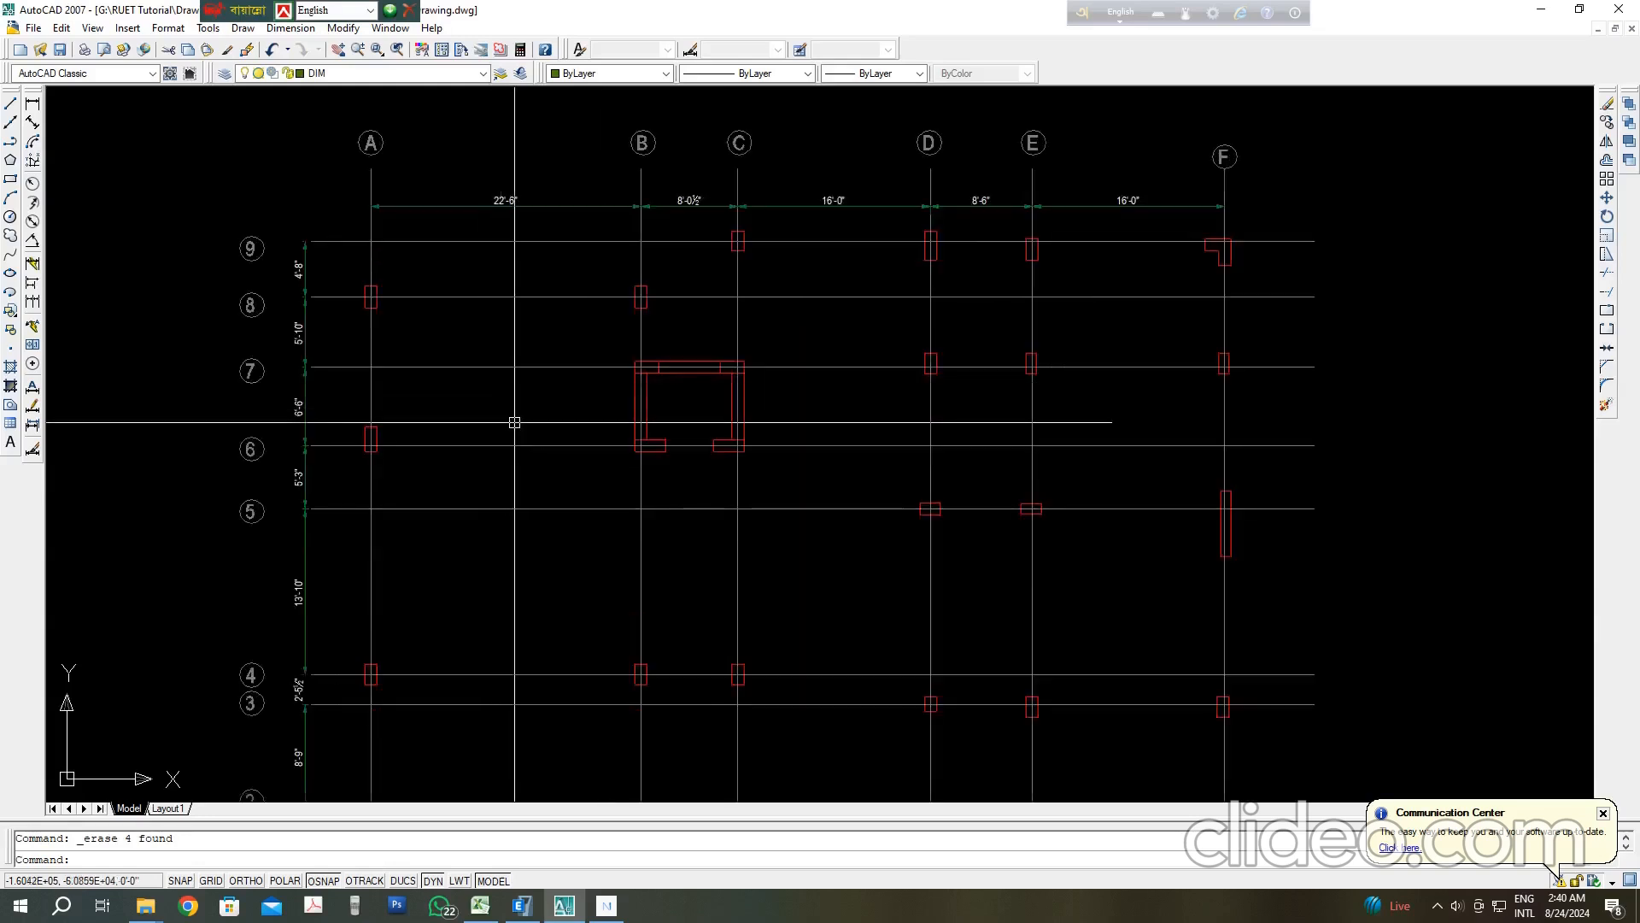
middle_drag(575, 442, 571, 366)
scroll(570, 366, down, 4)
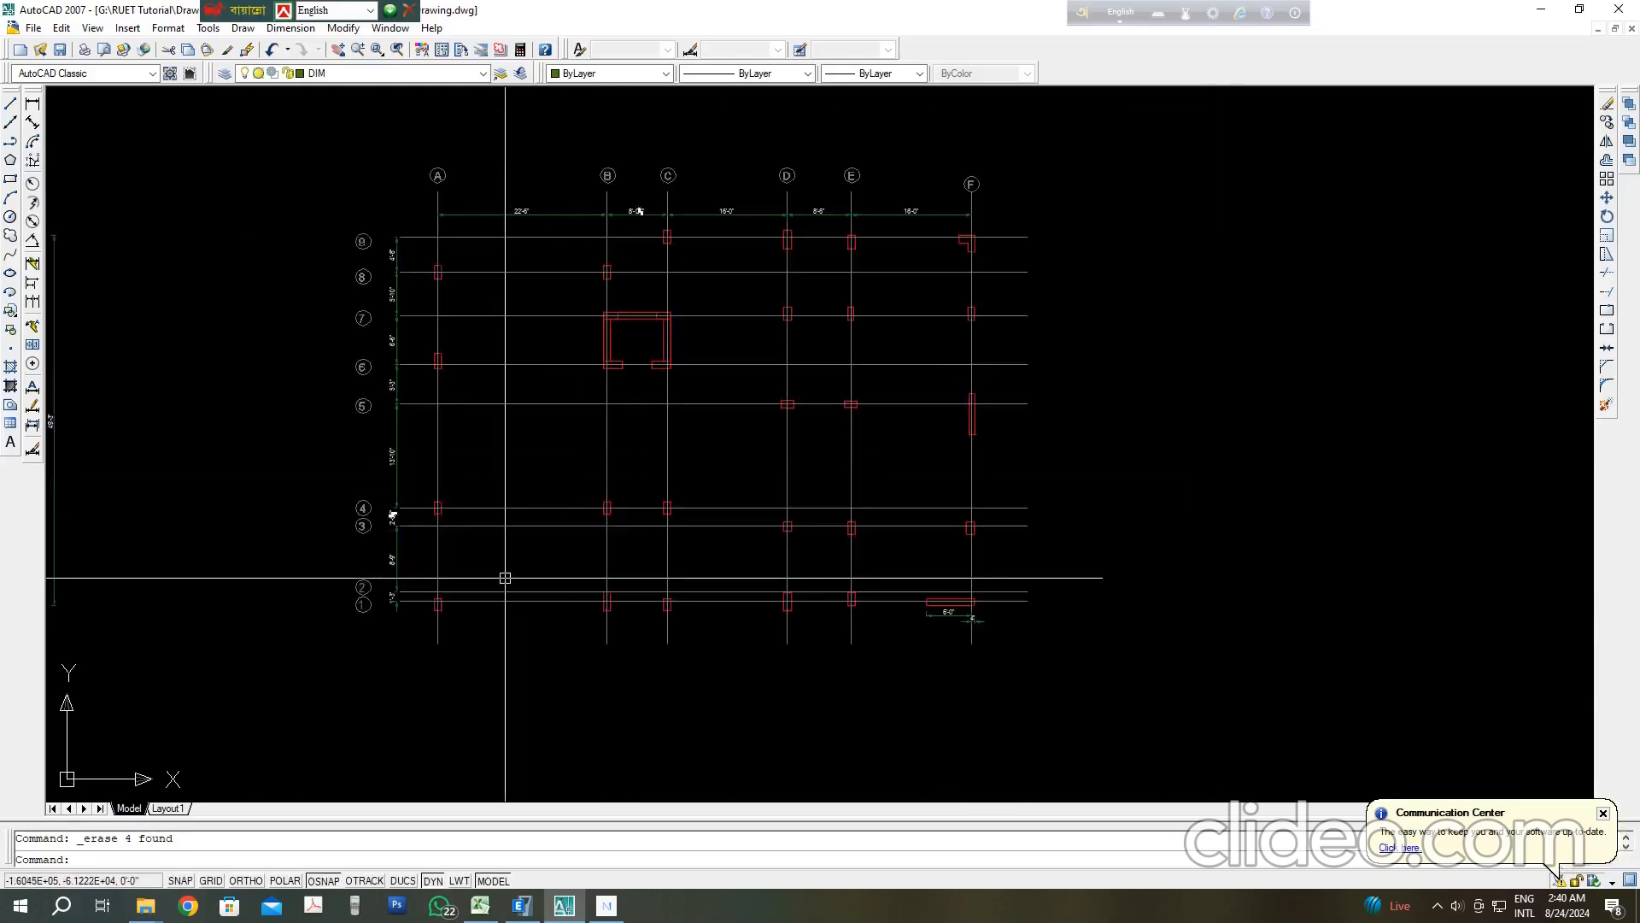
scroll(504, 575, up, 3)
middle_drag(501, 586, 498, 550)
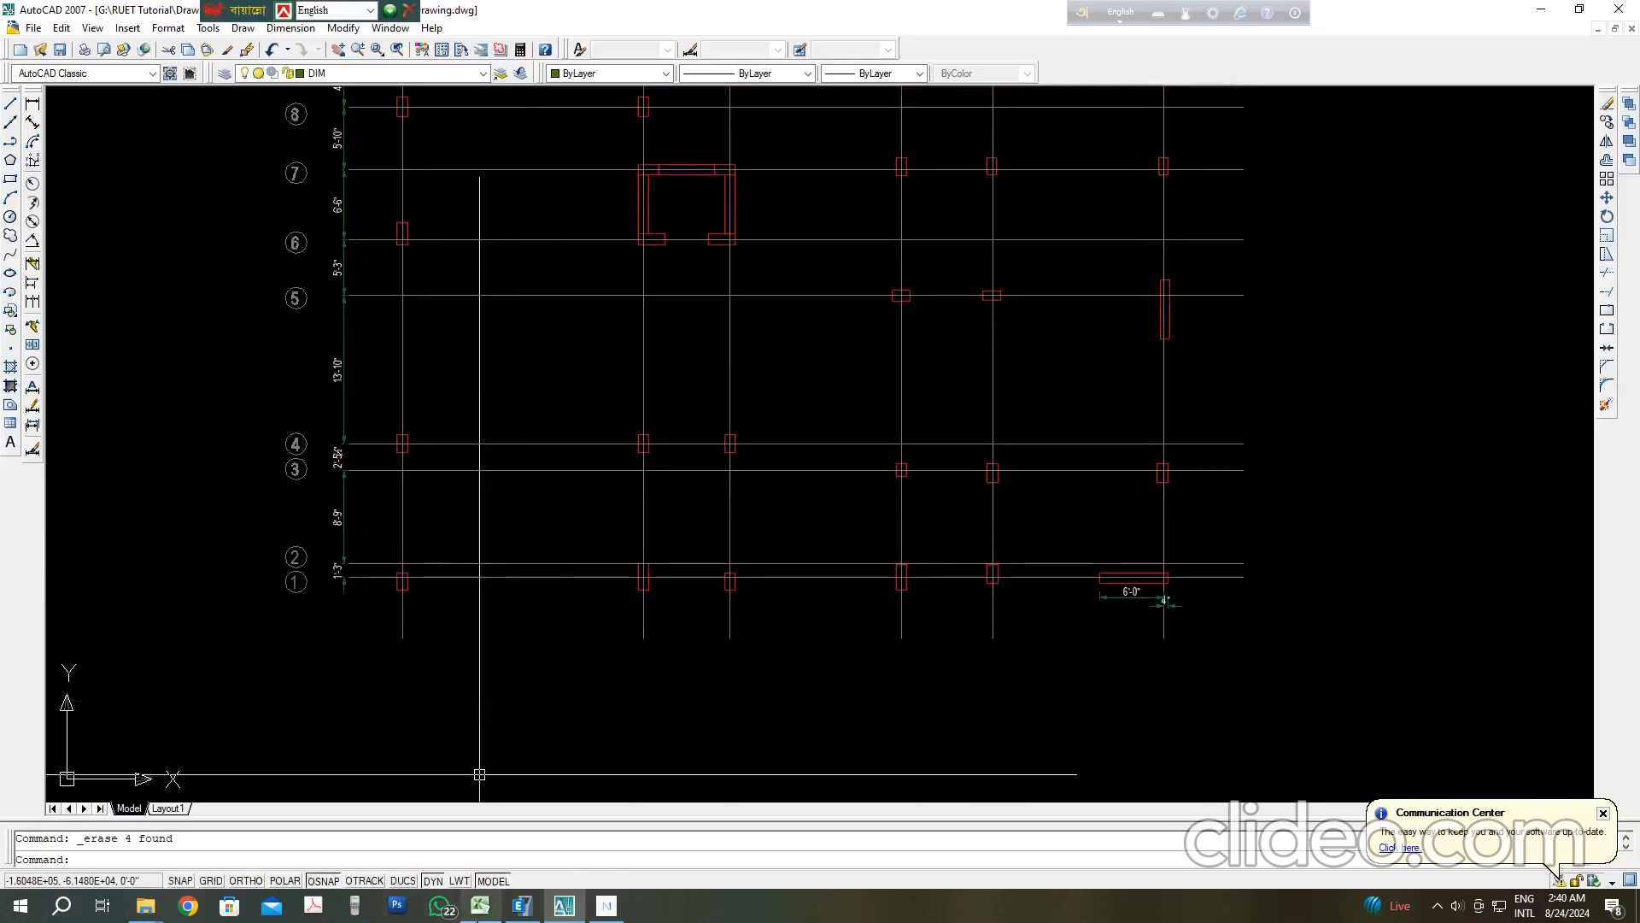
Step: Compare the ETABS plan of story GB with the AutoCAD columns on grid lines 1 to 4
click(523, 907)
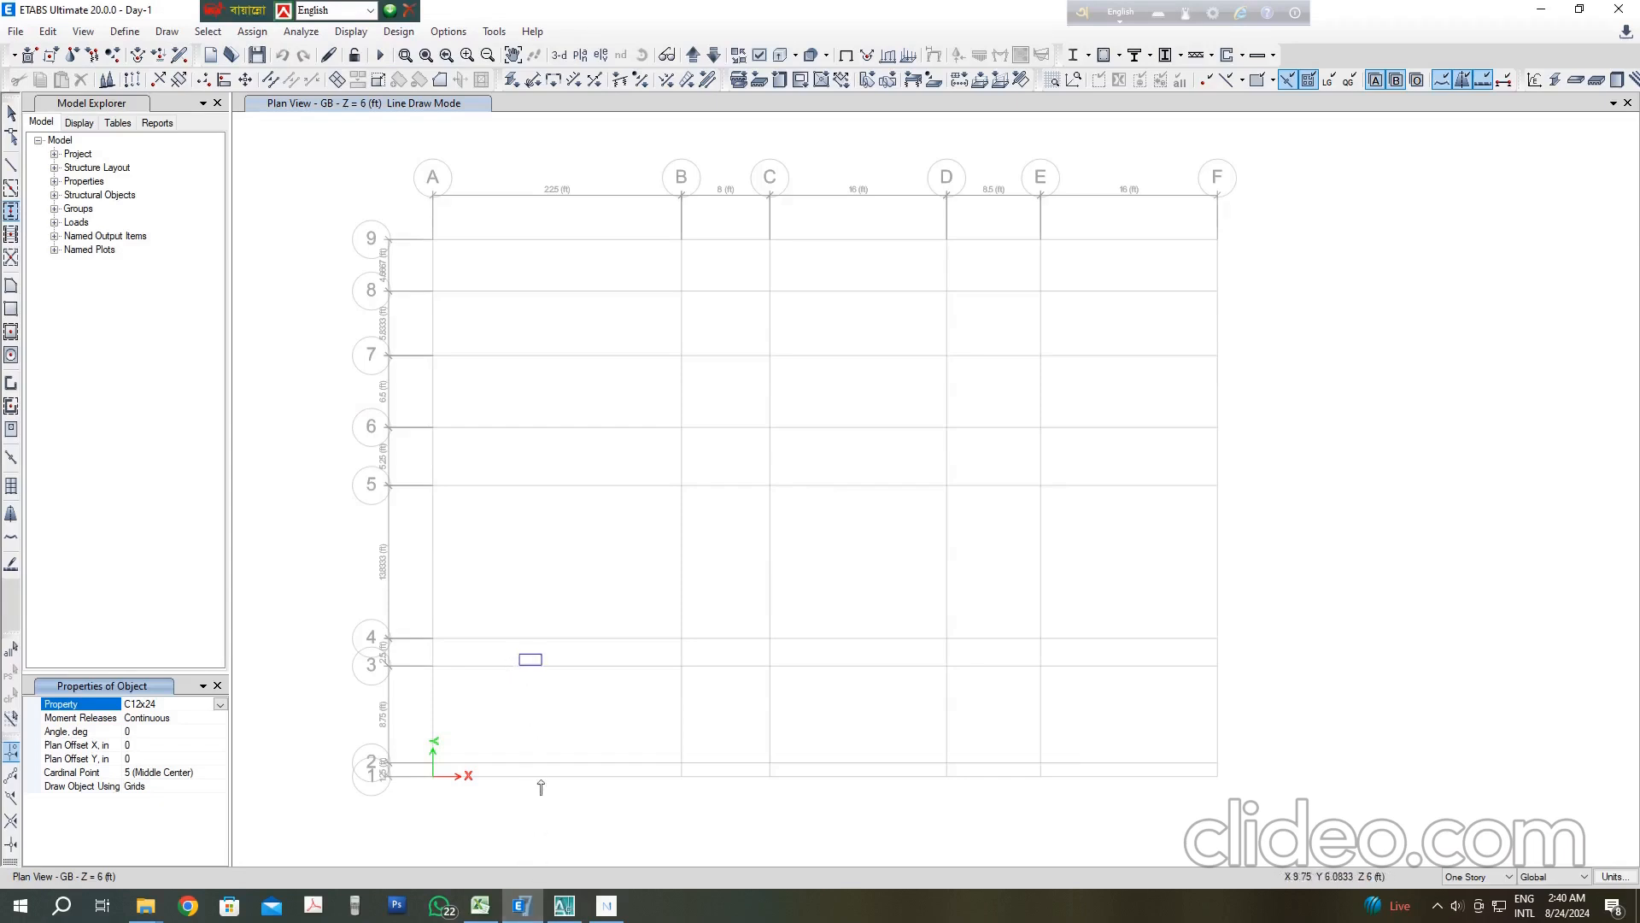
click(565, 907)
scroll(355, 589, up, 3)
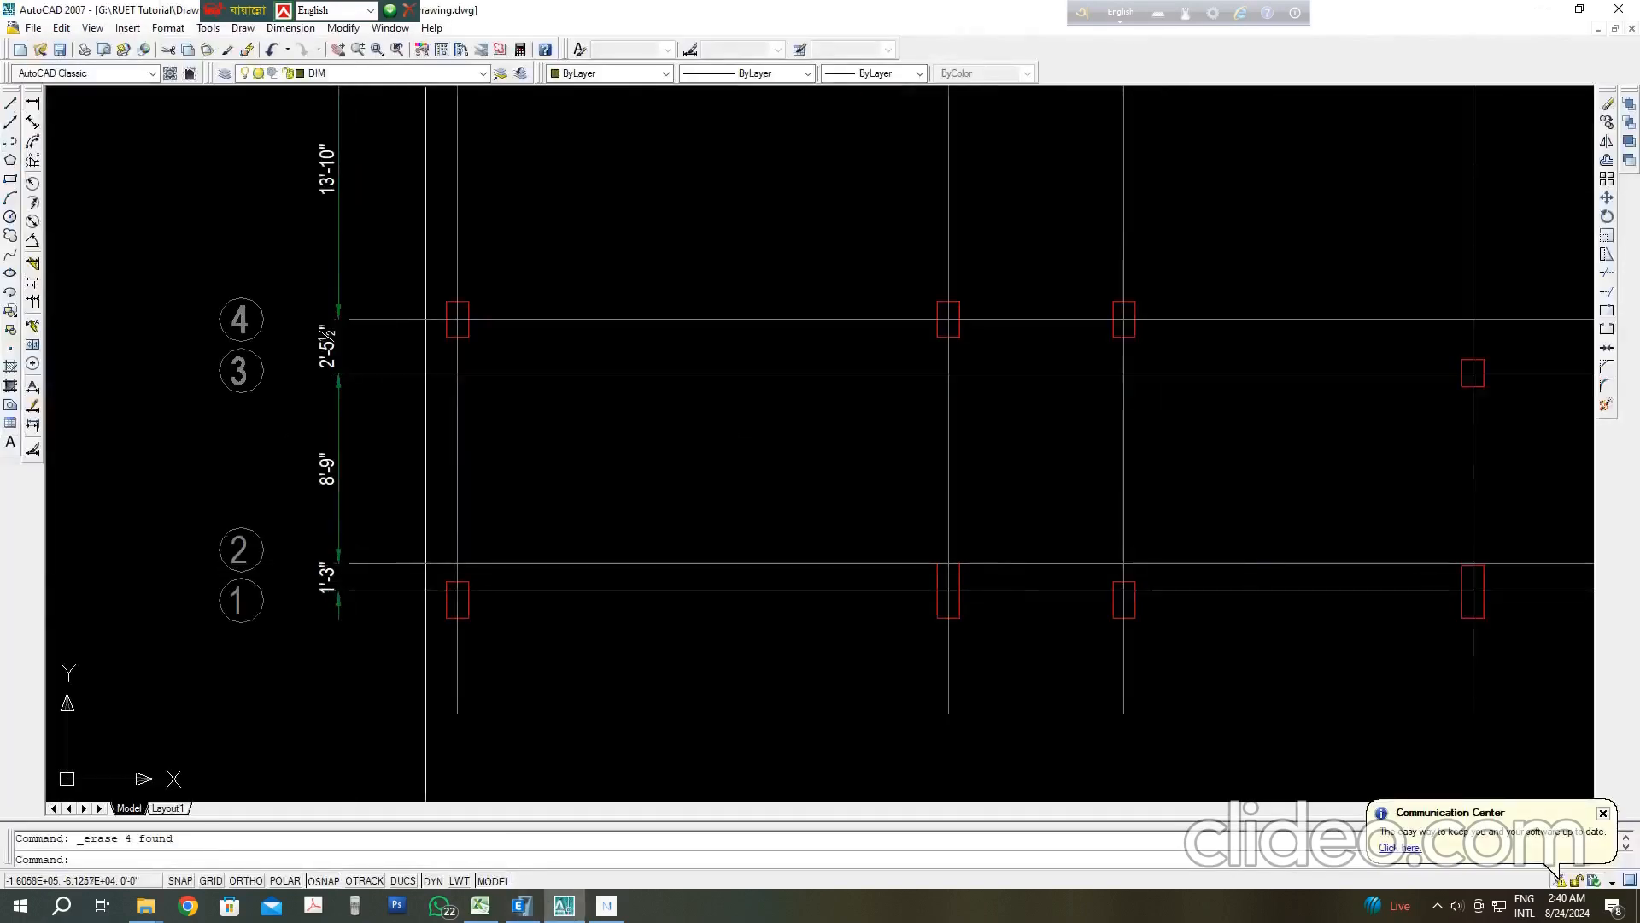
Step: Set the C12x24 column angle to 90 degrees and place a column at grid point A-1, matching the AutoCAD orientation
click(572, 907)
scroll(442, 772, up, 3)
scroll(451, 584, down, 3)
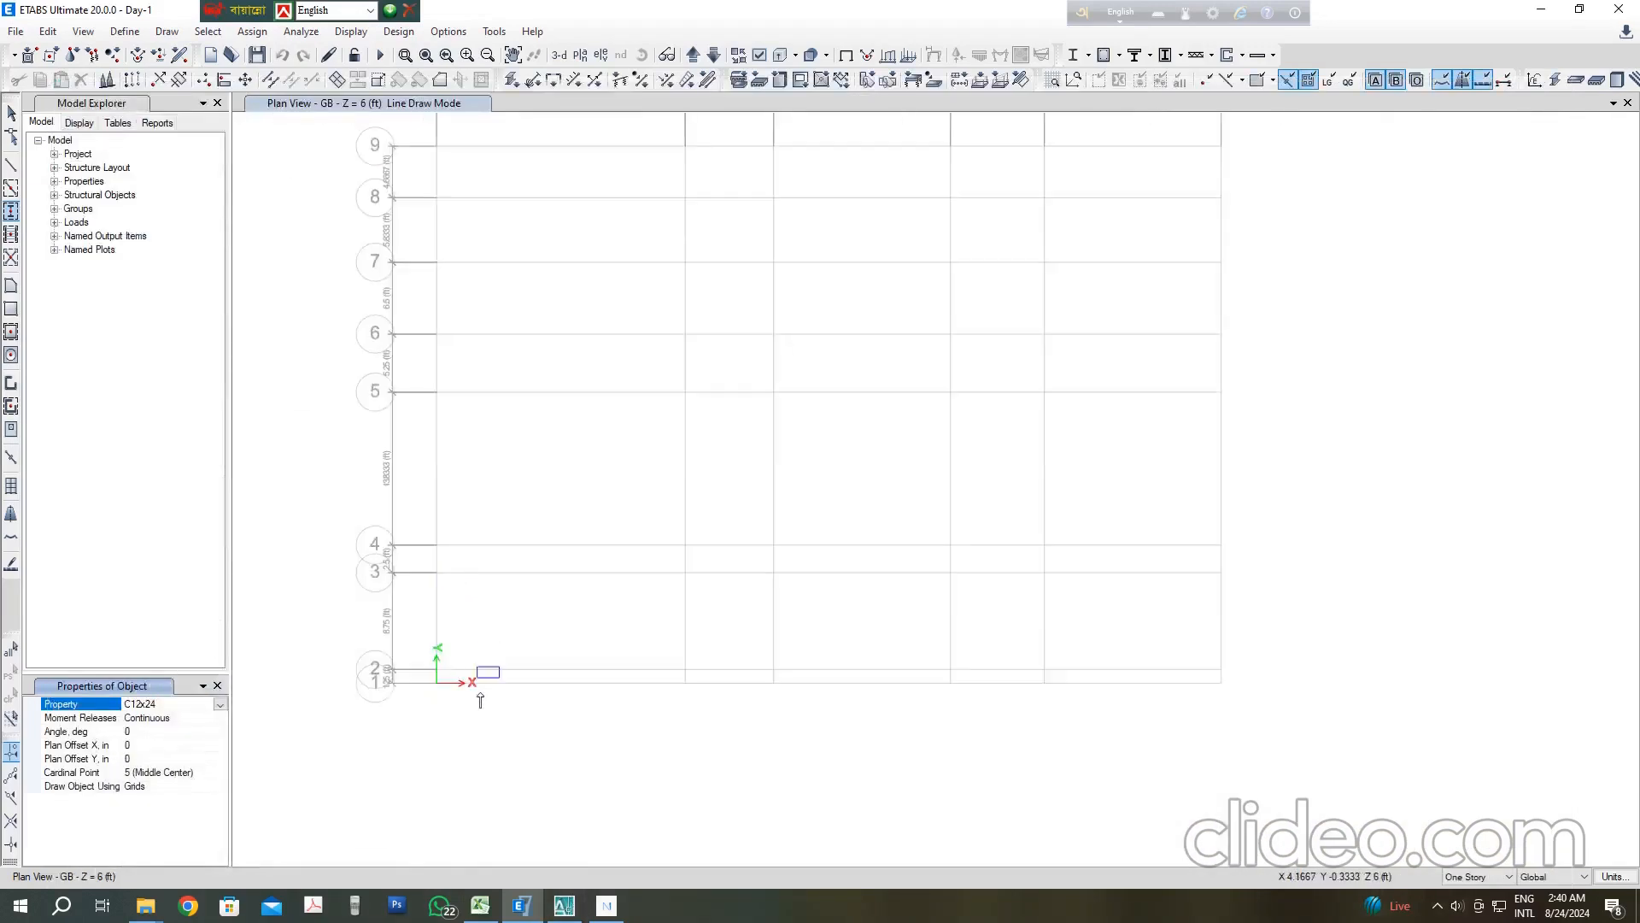
scroll(446, 711, up, 3)
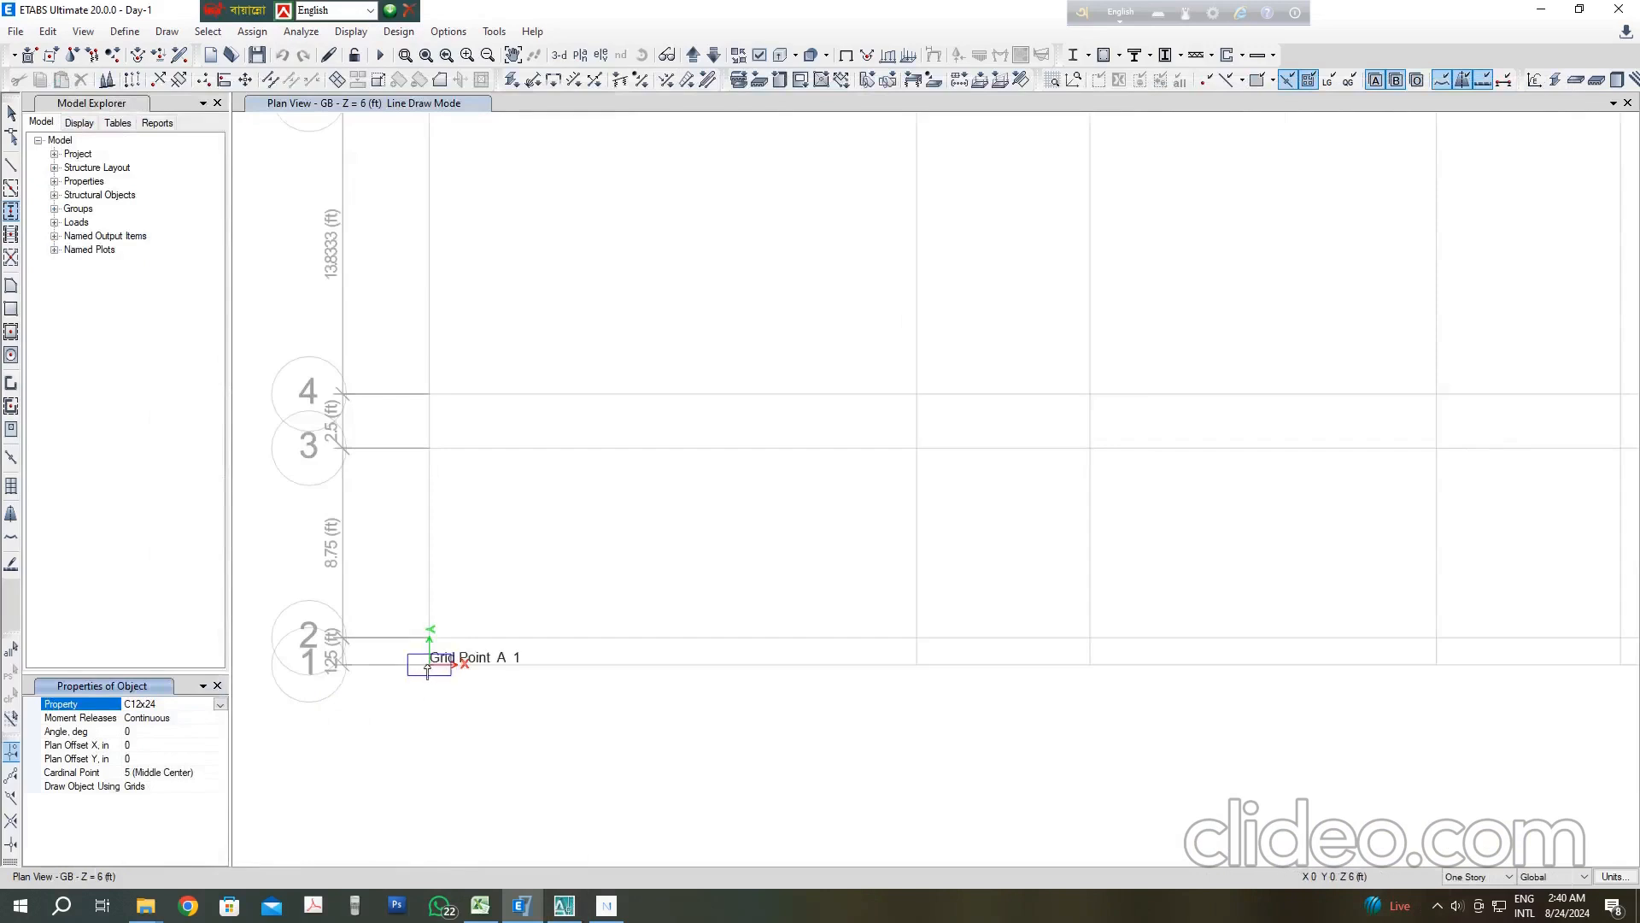
click(564, 905)
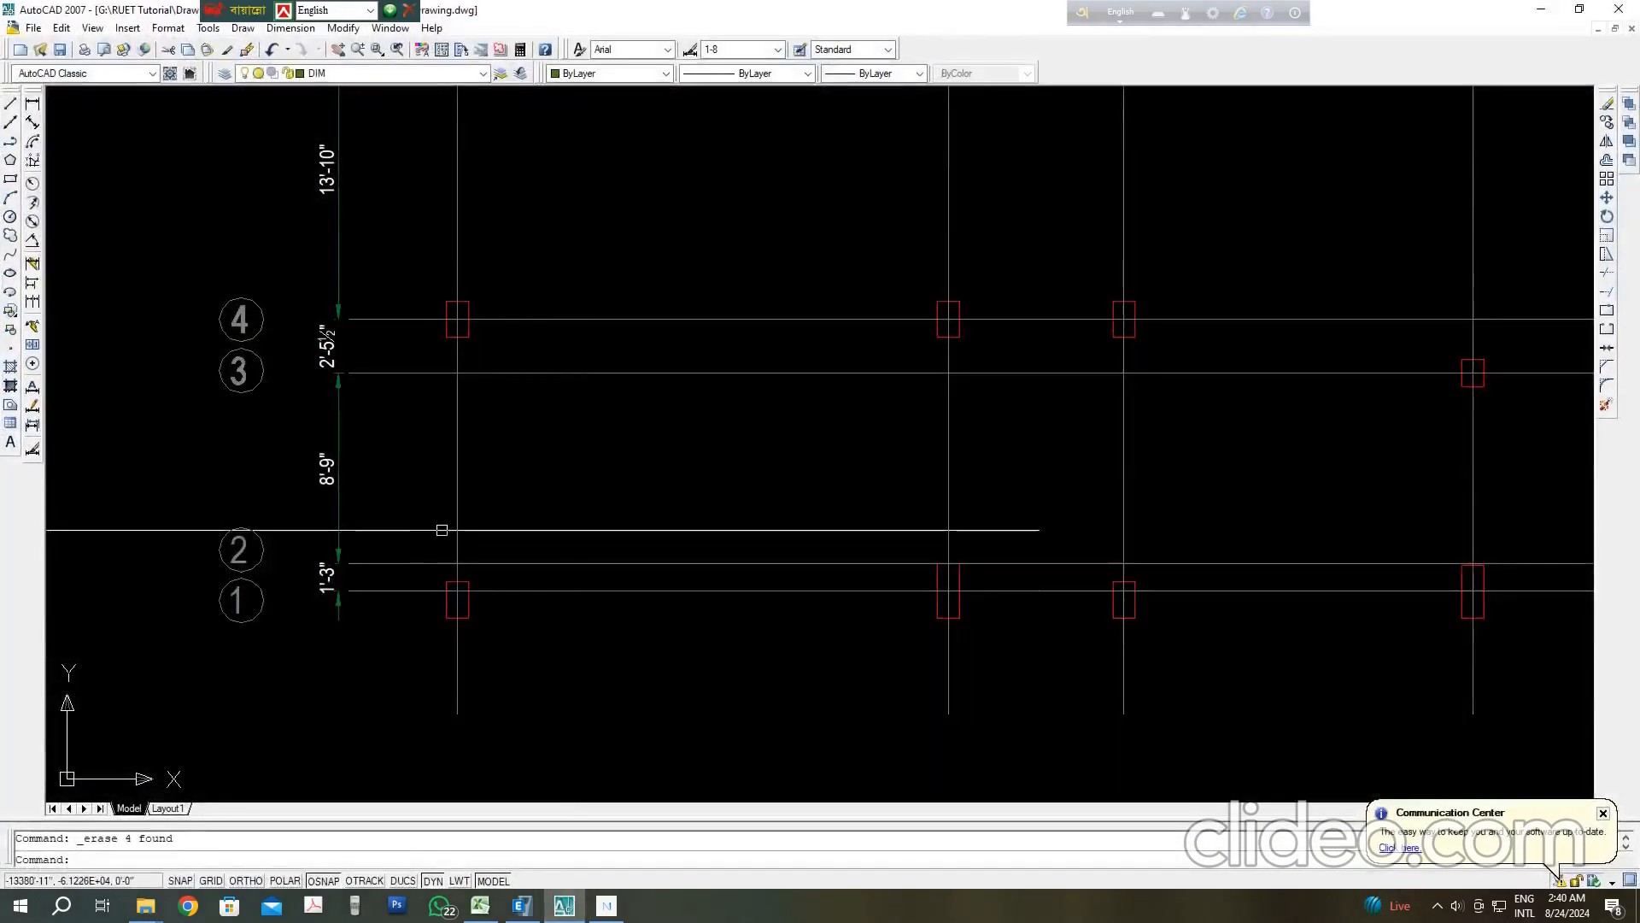
click(565, 909)
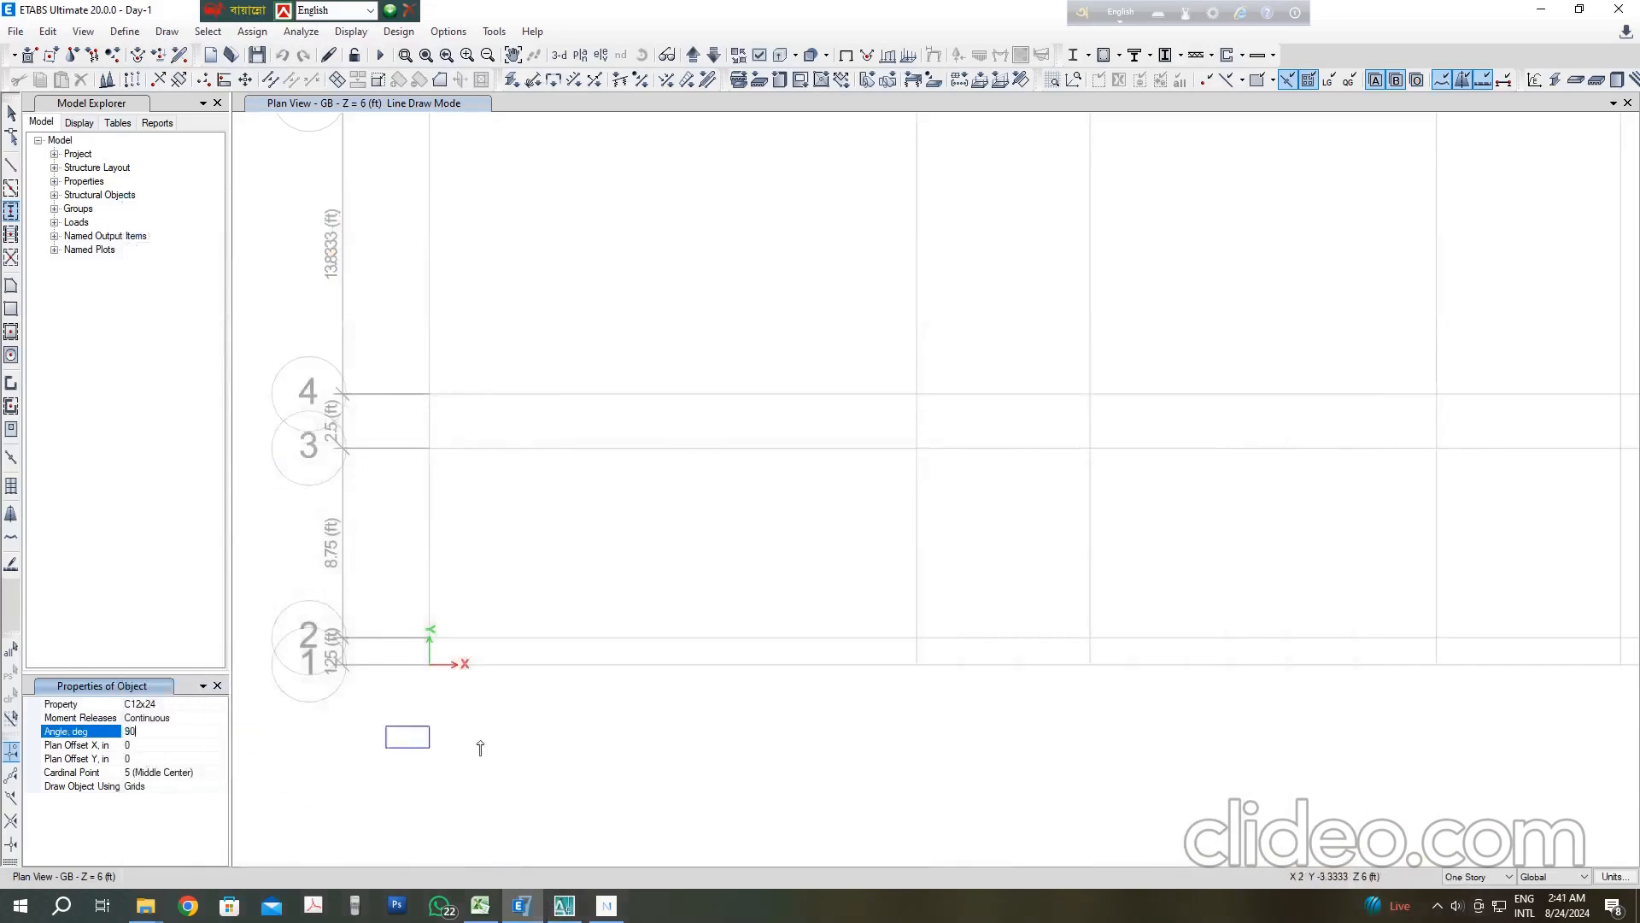
scroll(438, 683, up, 2)
click(422, 659)
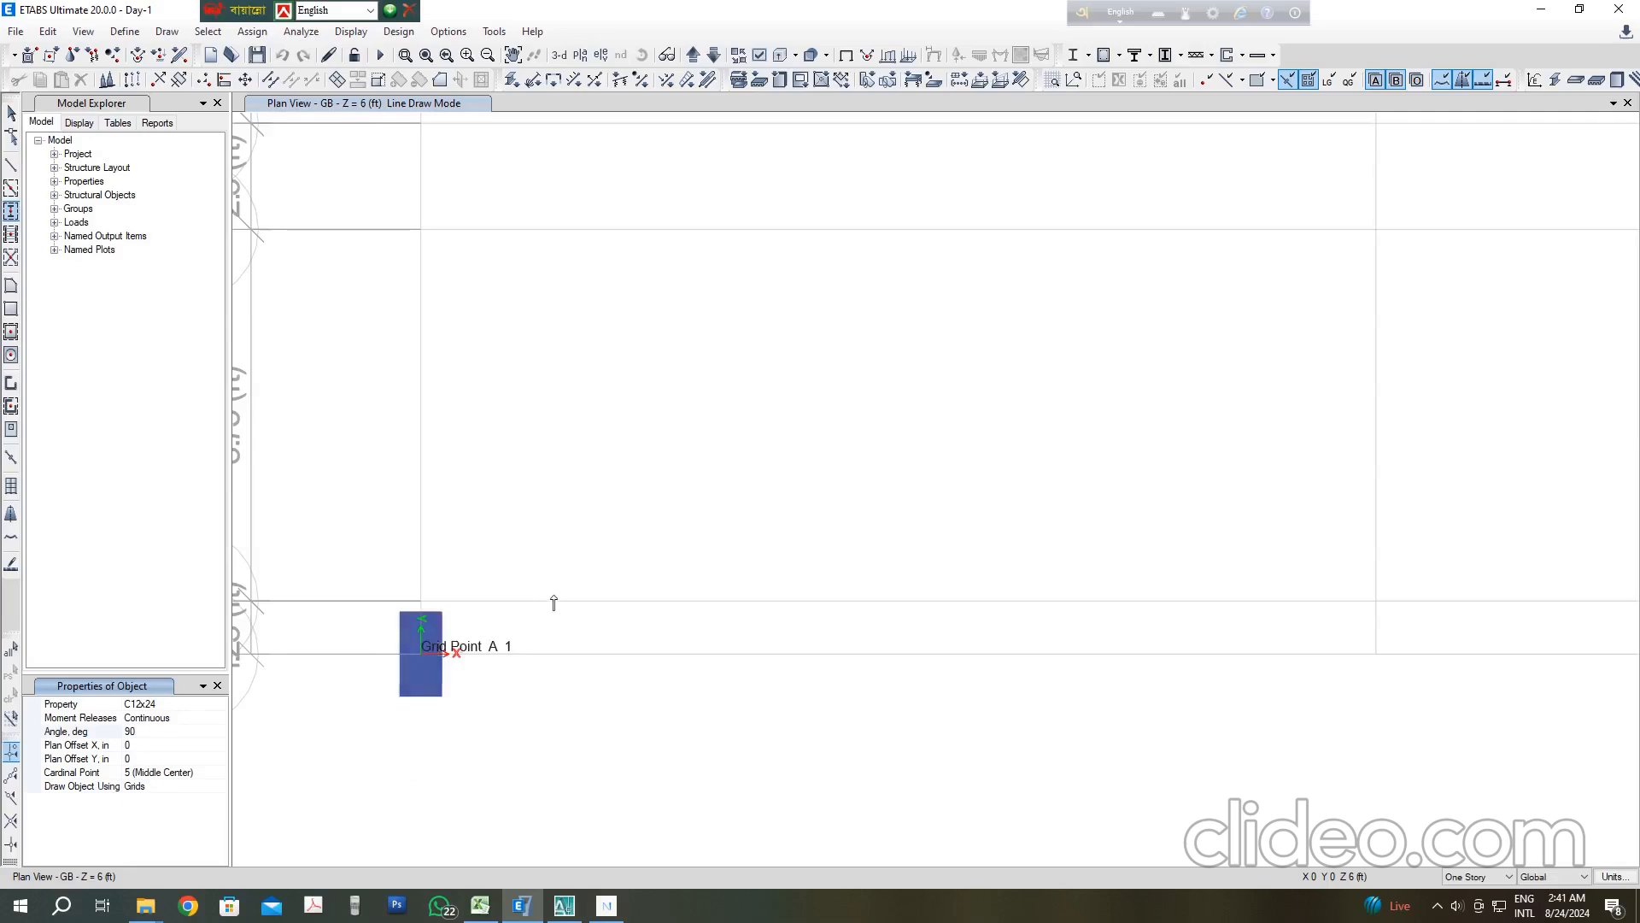
Step: Check the AutoCAD layout along grid line 1 and place C12x24 columns at grid points B-1 and C-1
scroll(392, 513, down, 3)
scroll(503, 531, up, 2)
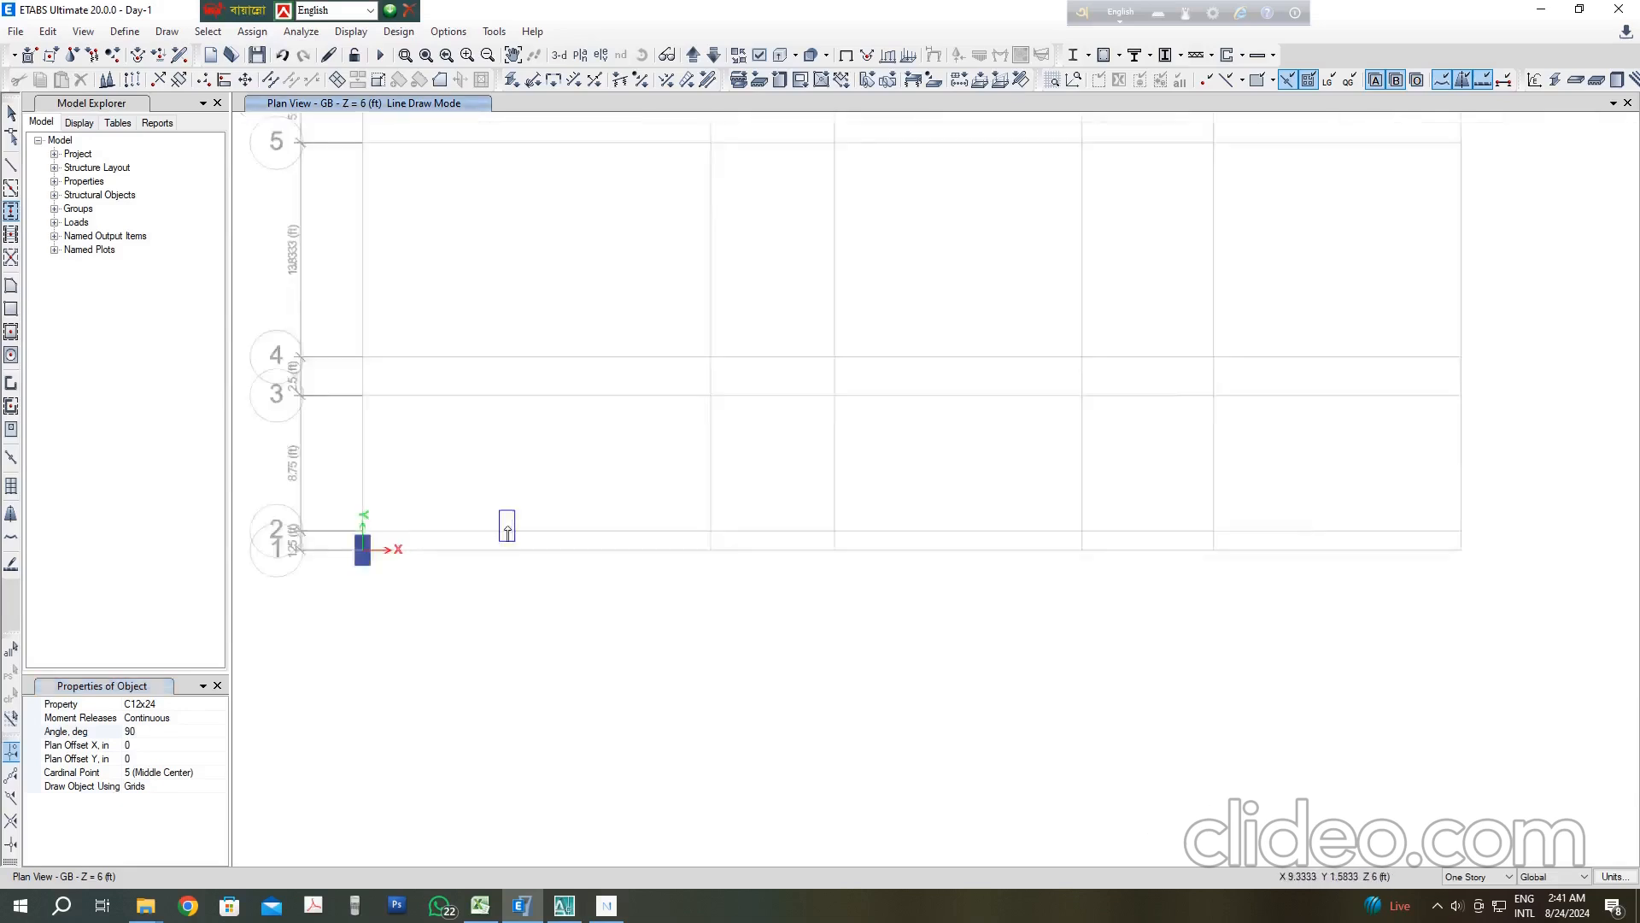
click(562, 907)
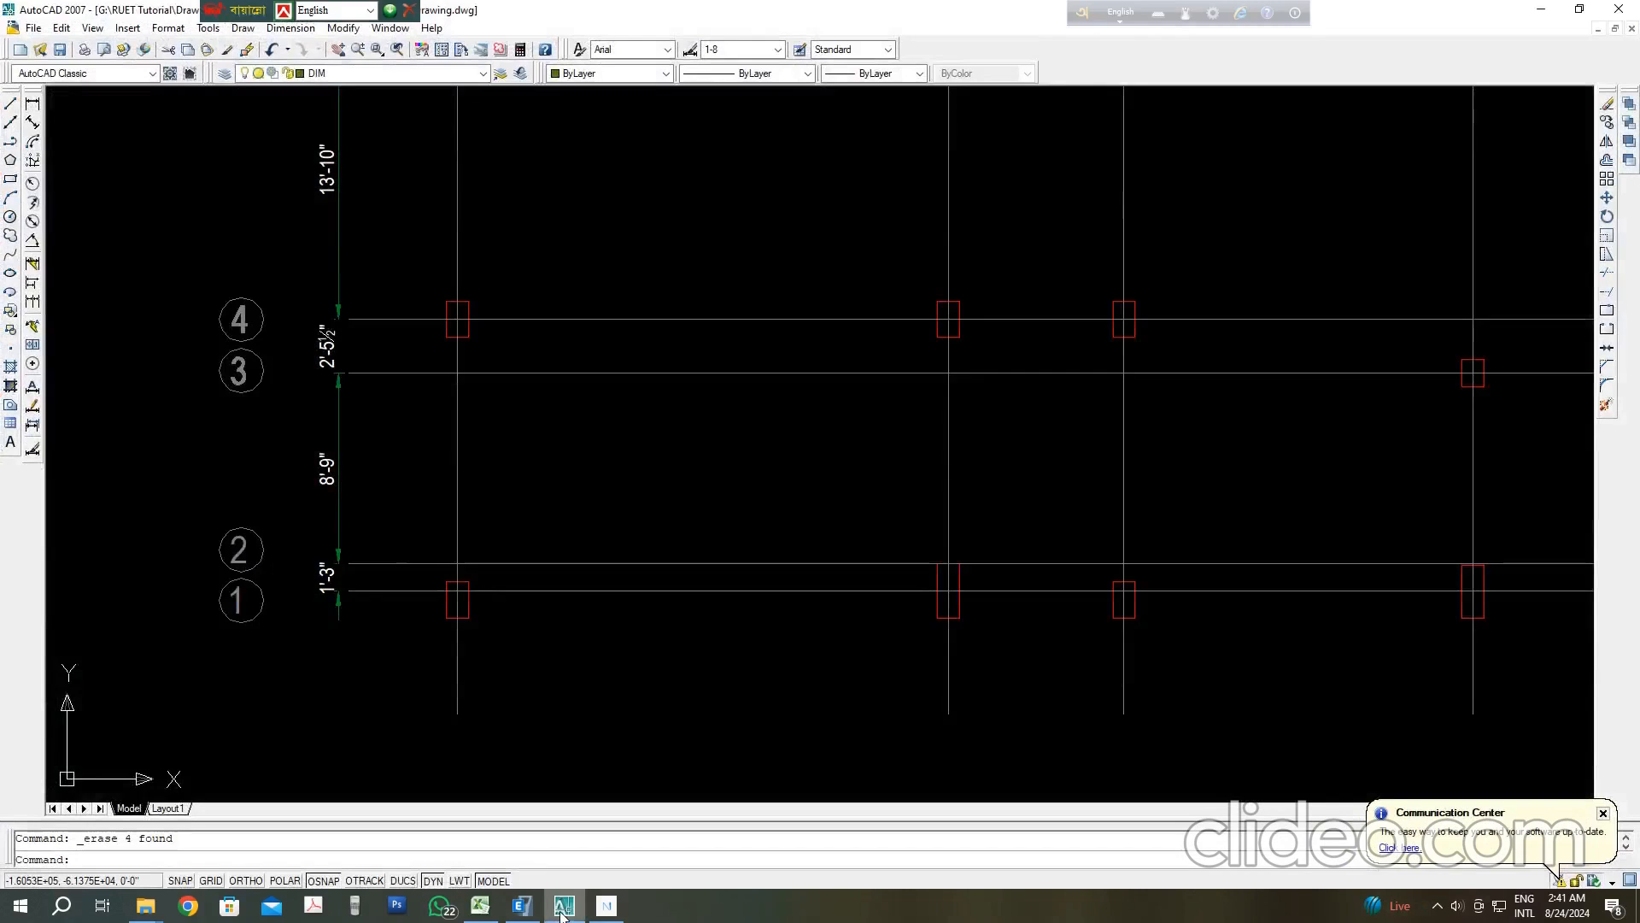
click(562, 906)
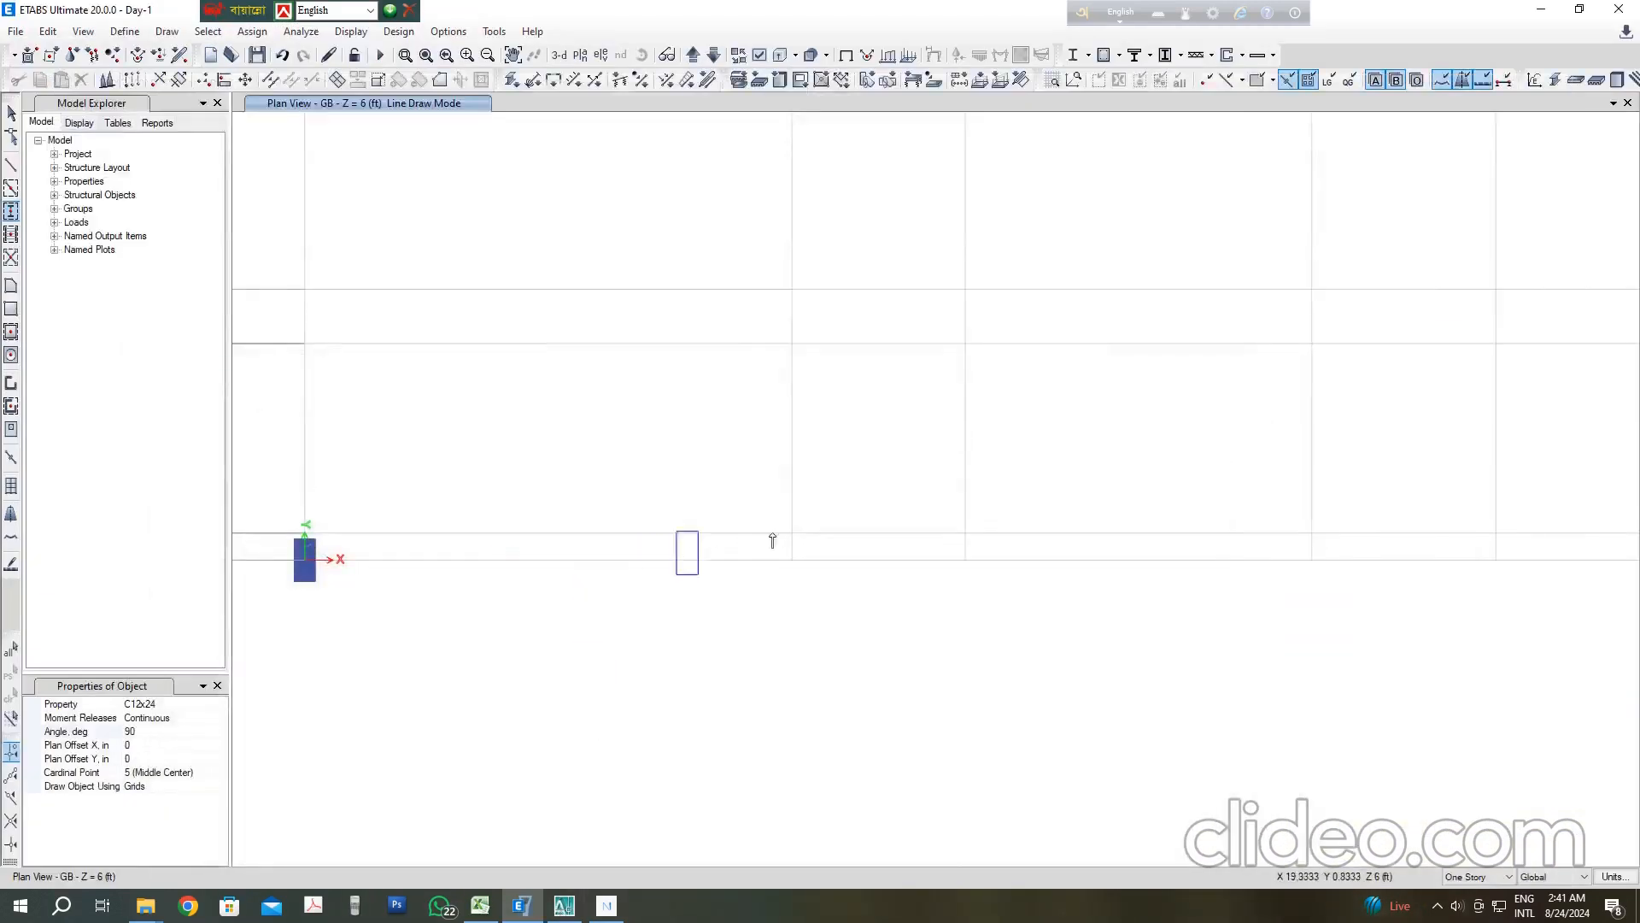
click(794, 562)
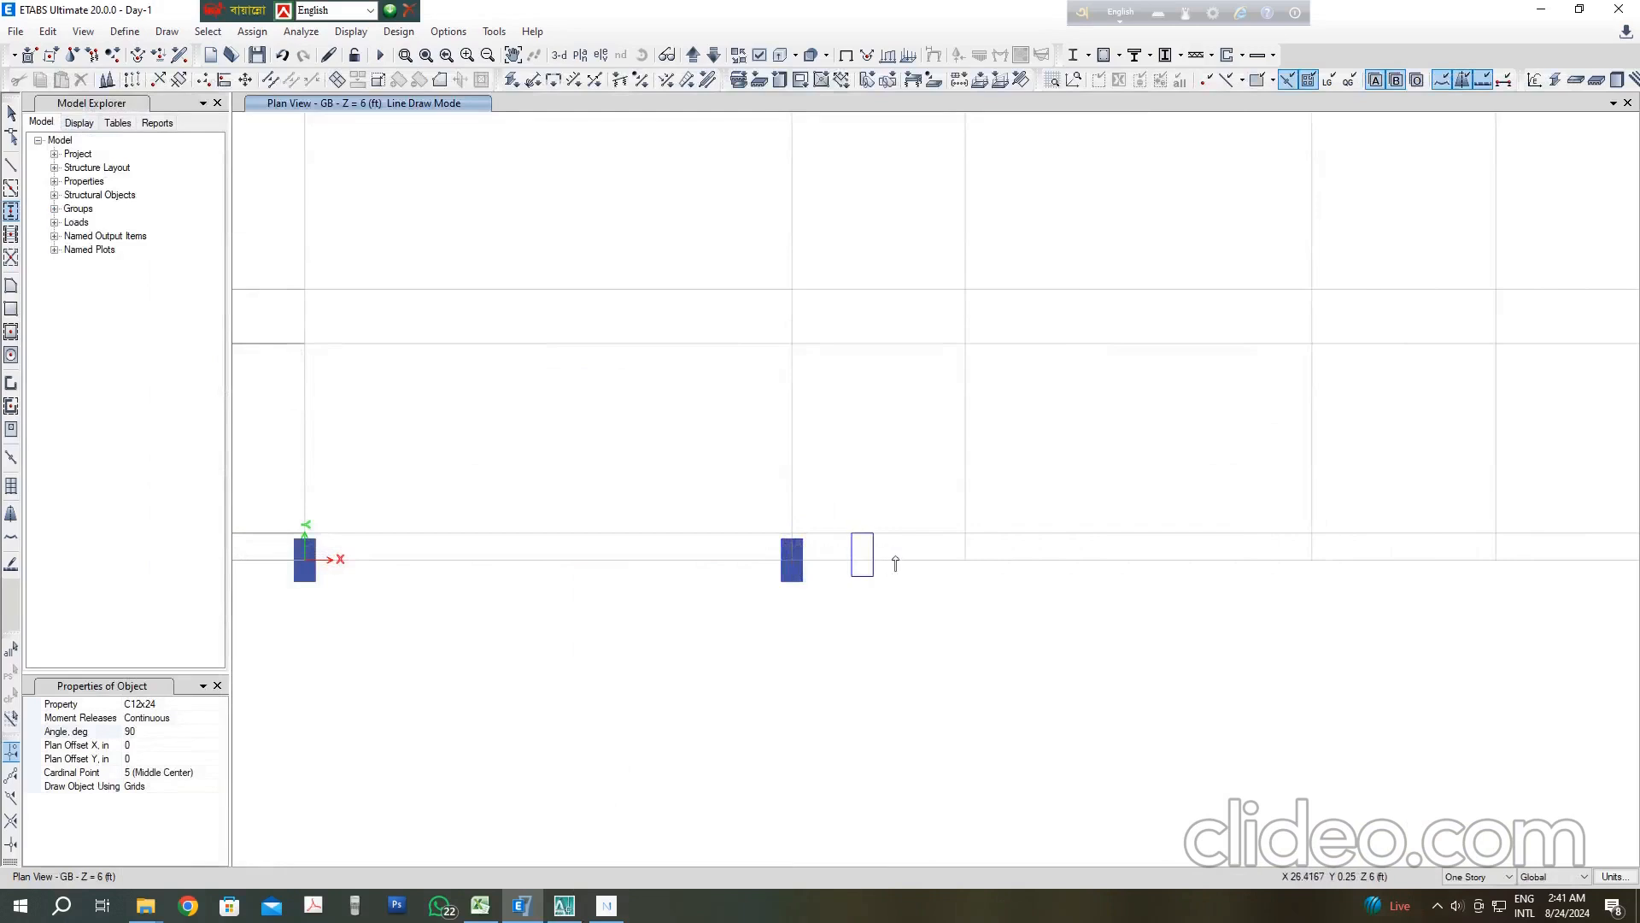
click(962, 559)
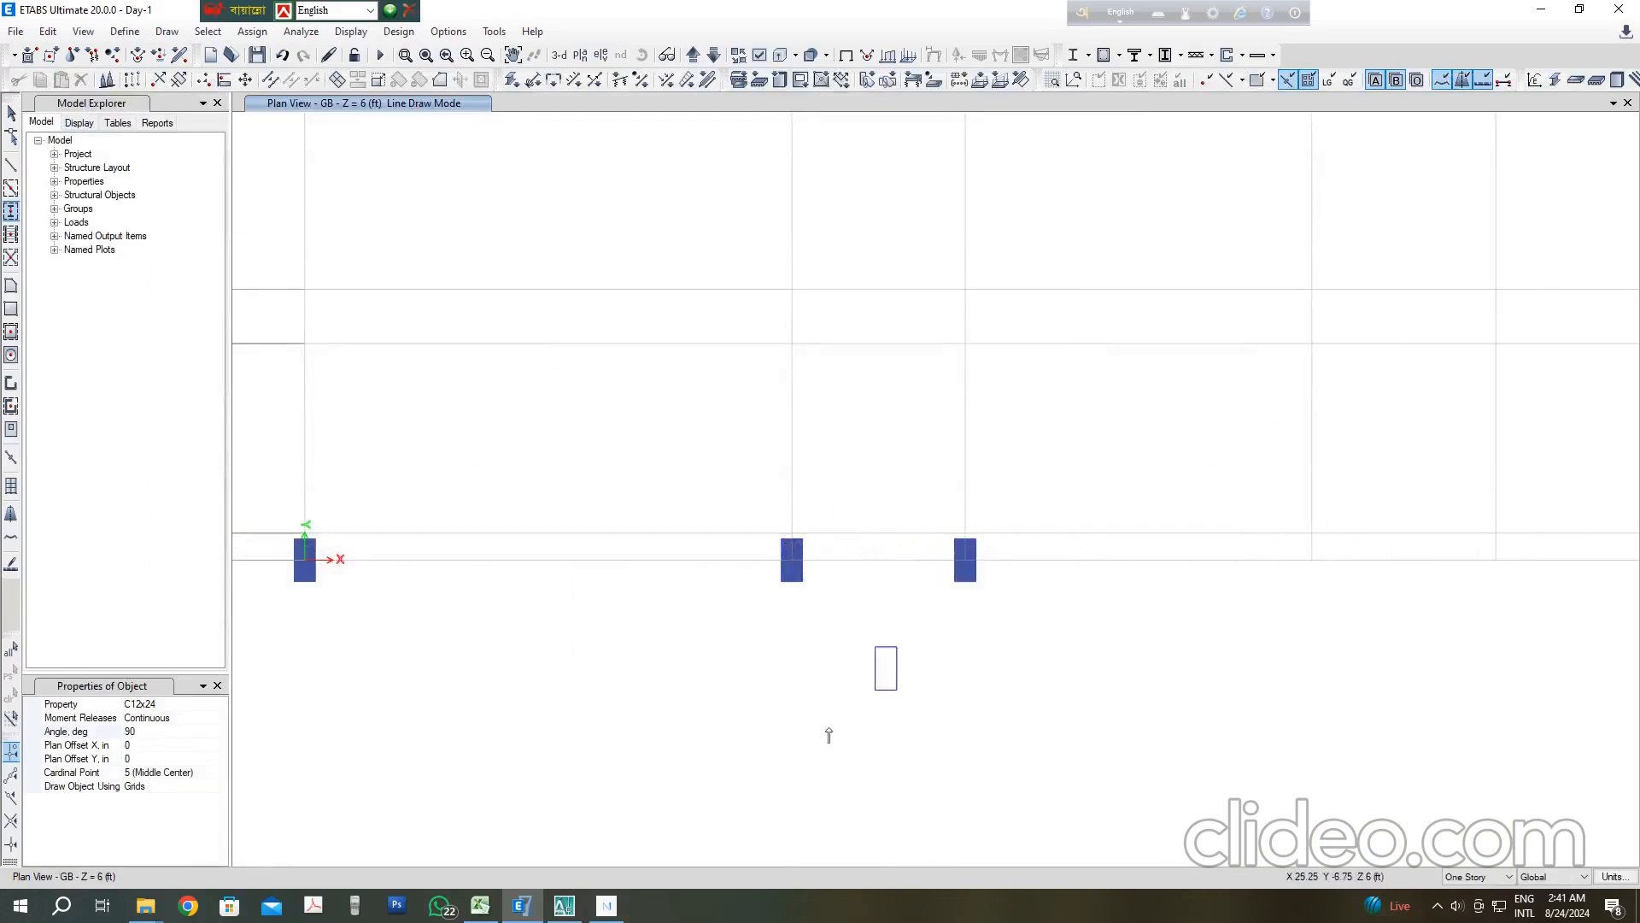
Step: Check the remaining grid line 1 columns in AutoCAD and place C12x24 columns at grid points D-1 and E-1
click(577, 911)
scroll(541, 531, down, 5)
scroll(990, 581, up, 3)
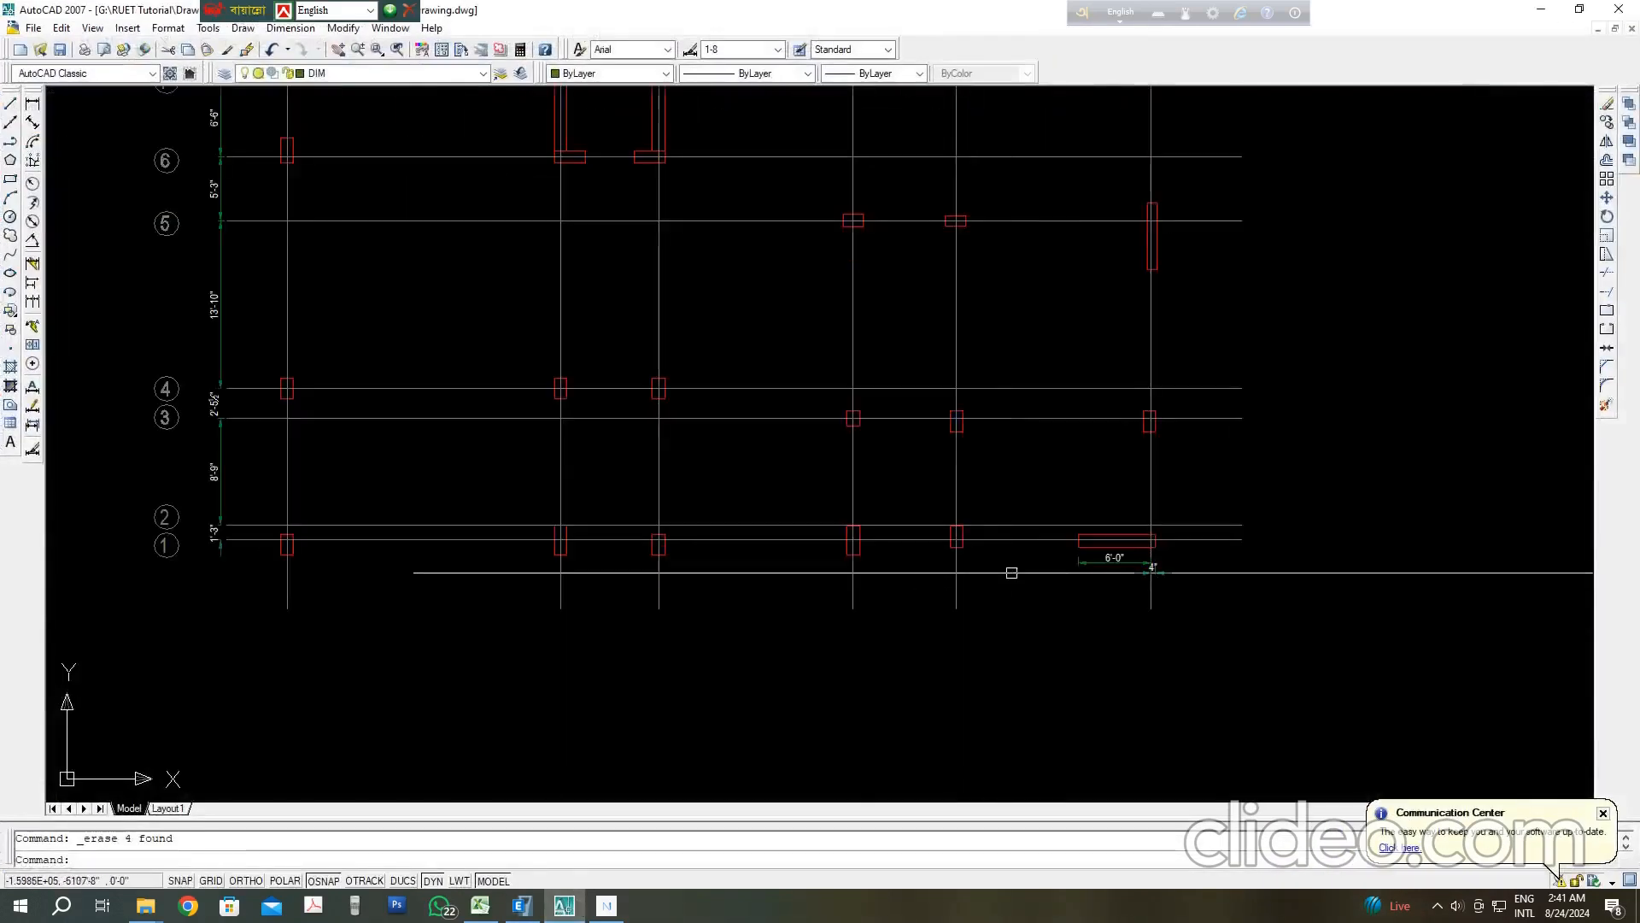
middle_drag(1017, 581, 679, 583)
click(521, 906)
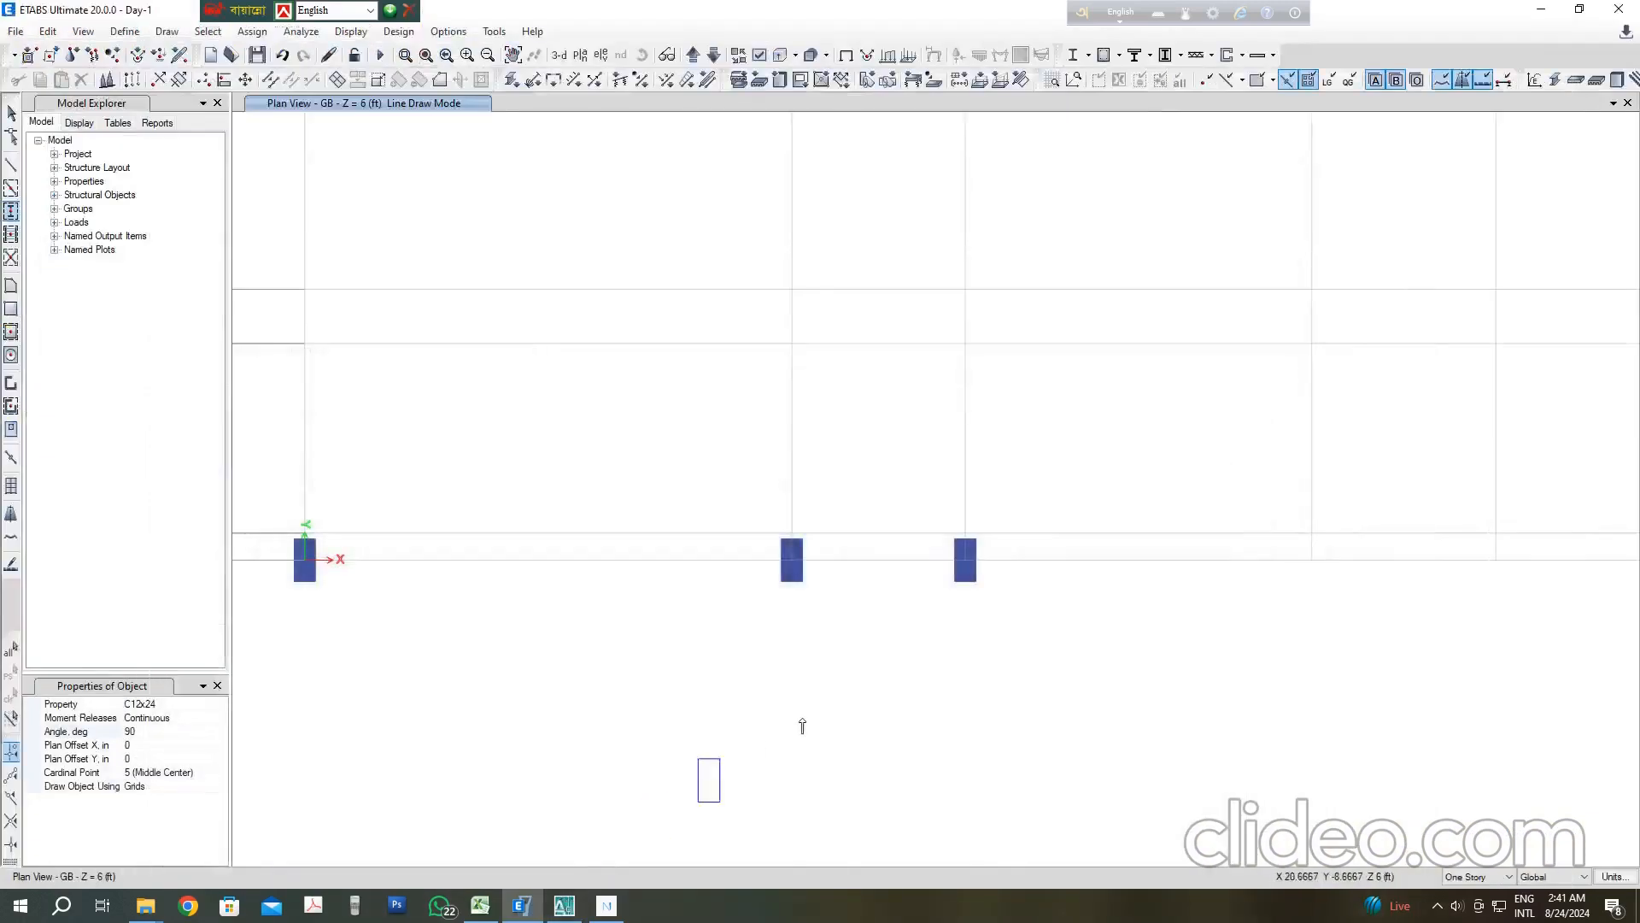
scroll(1033, 549, down, 3)
scroll(1110, 683, up, 2)
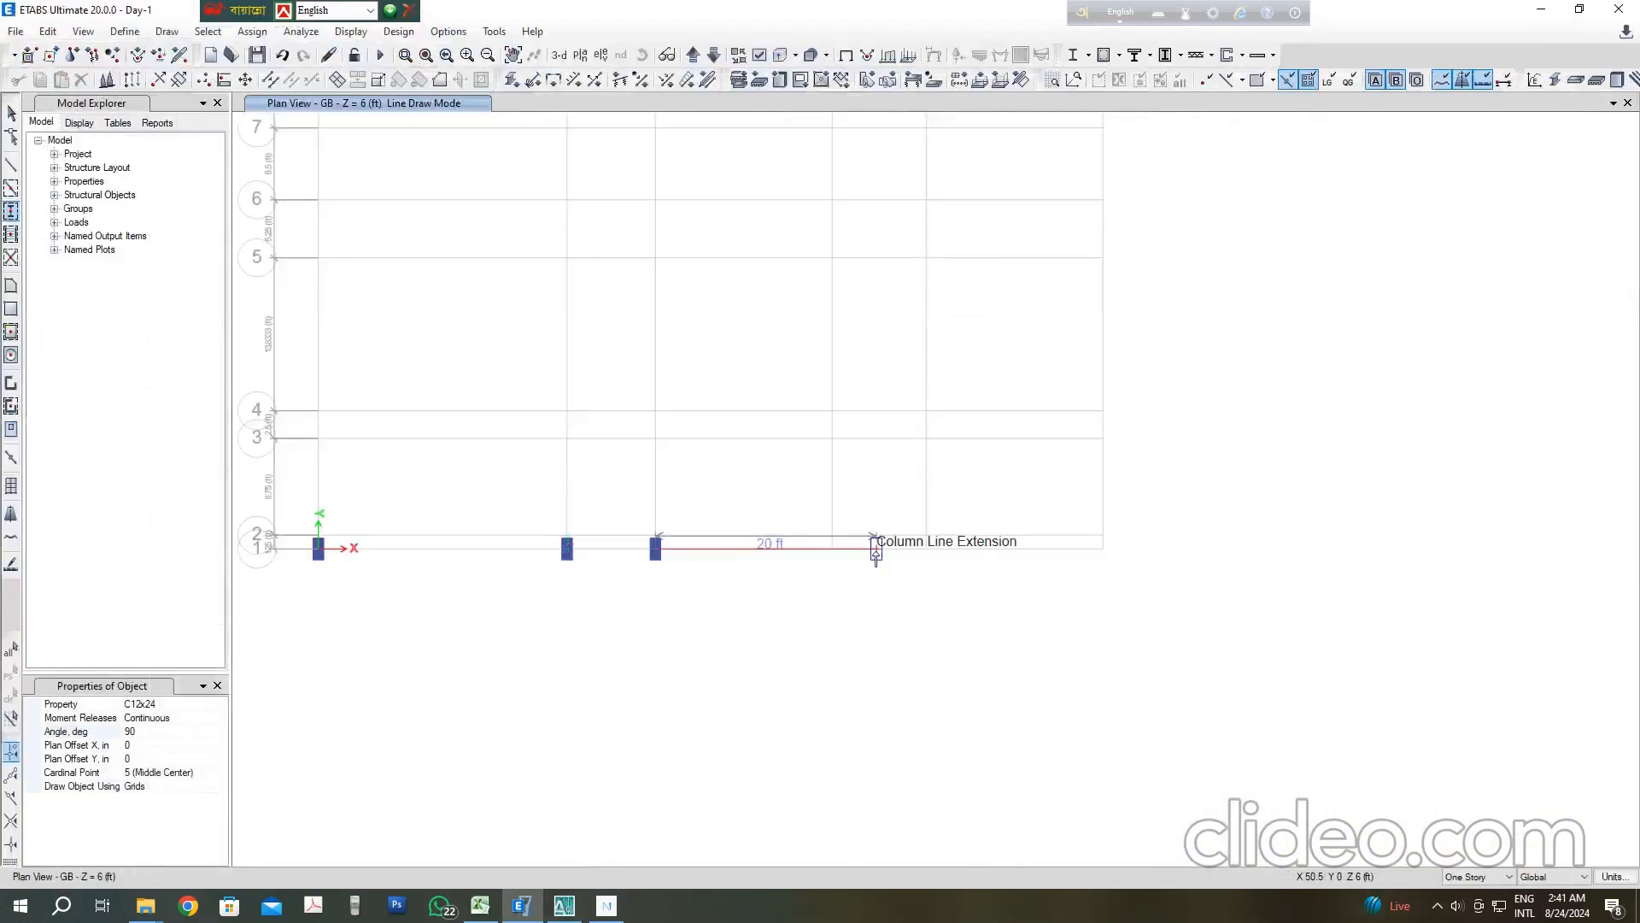
click(833, 554)
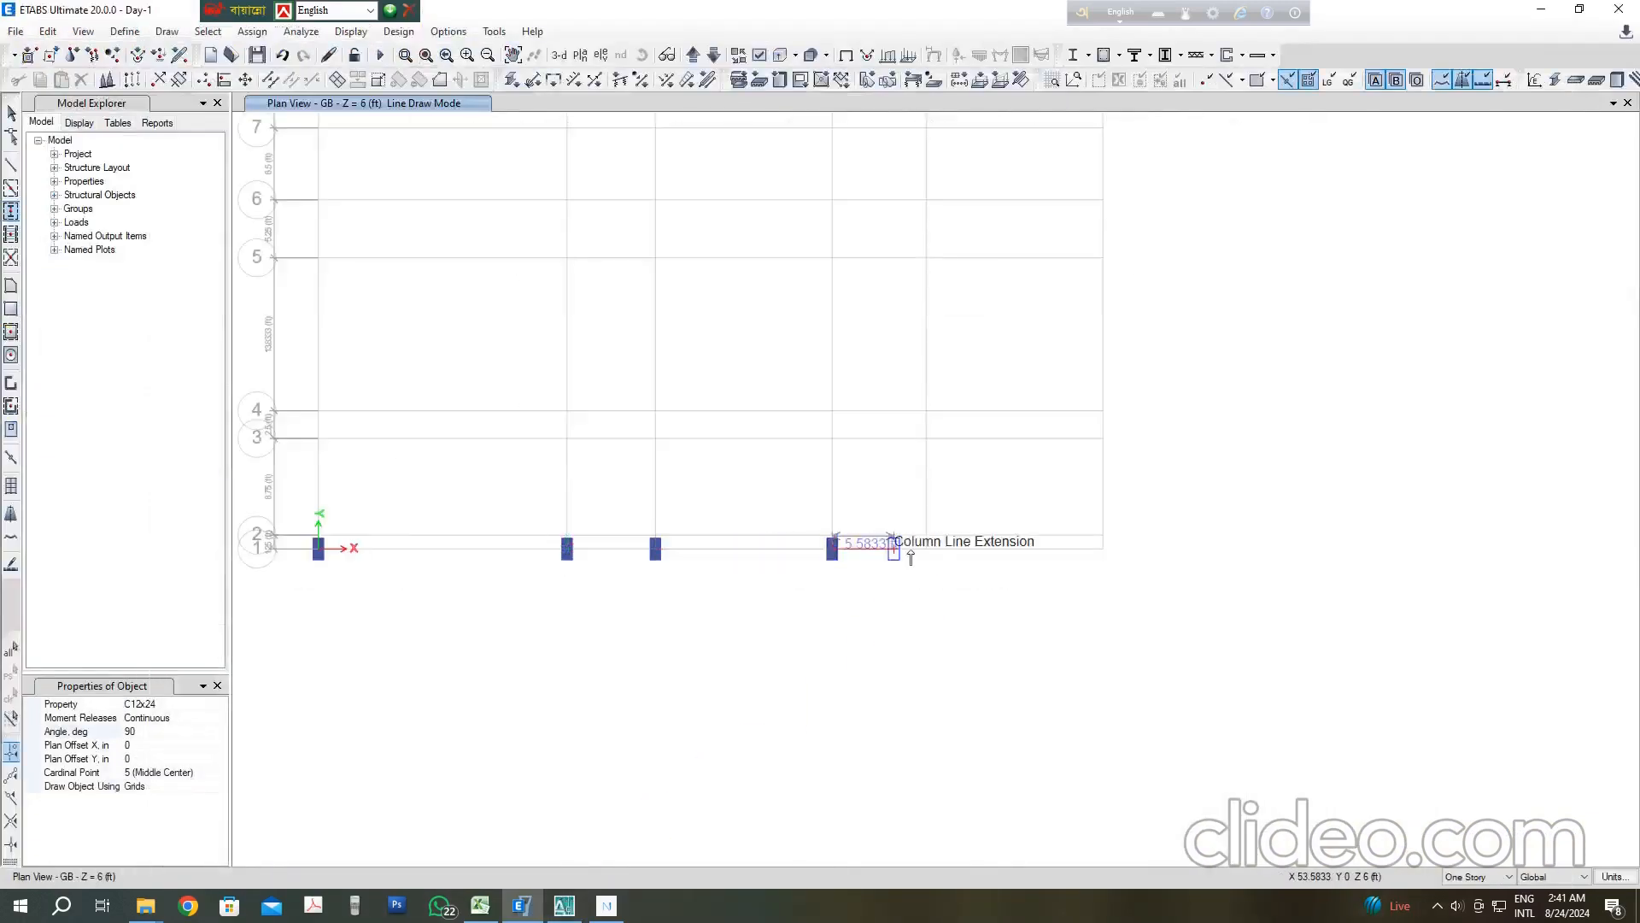
scroll(908, 549, up, 3)
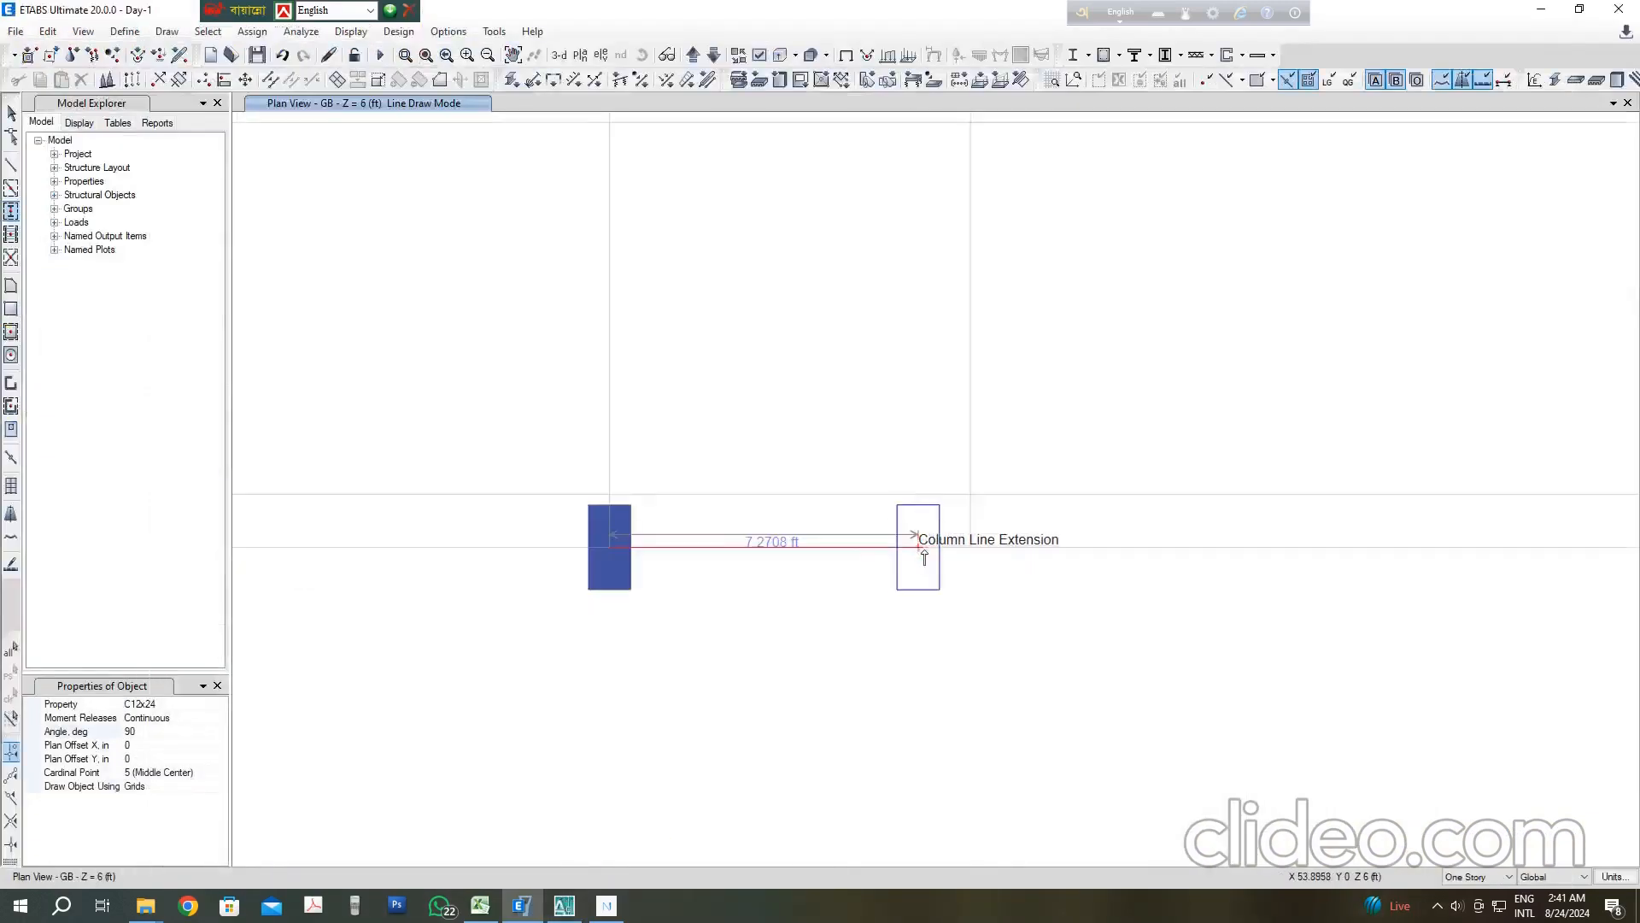
click(972, 554)
scroll(684, 515, down, 4)
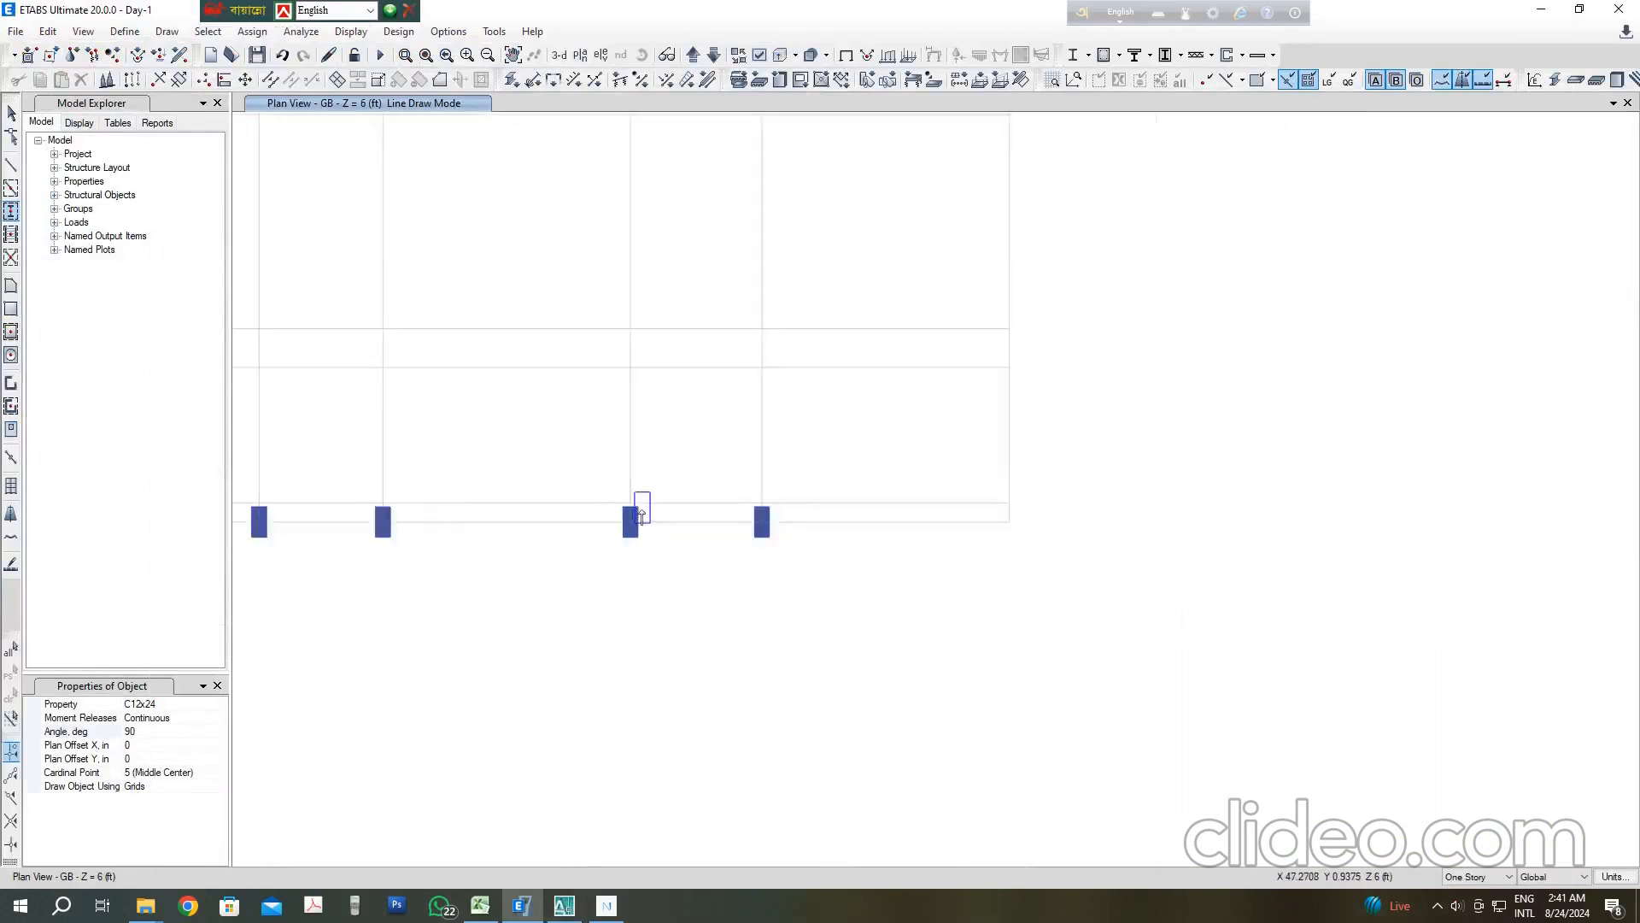
Step: Compare the ETABS plan with the AutoCAD columns on grid A and place a C12x24 column at grid point A-4
click(568, 911)
key(alt+Tab)
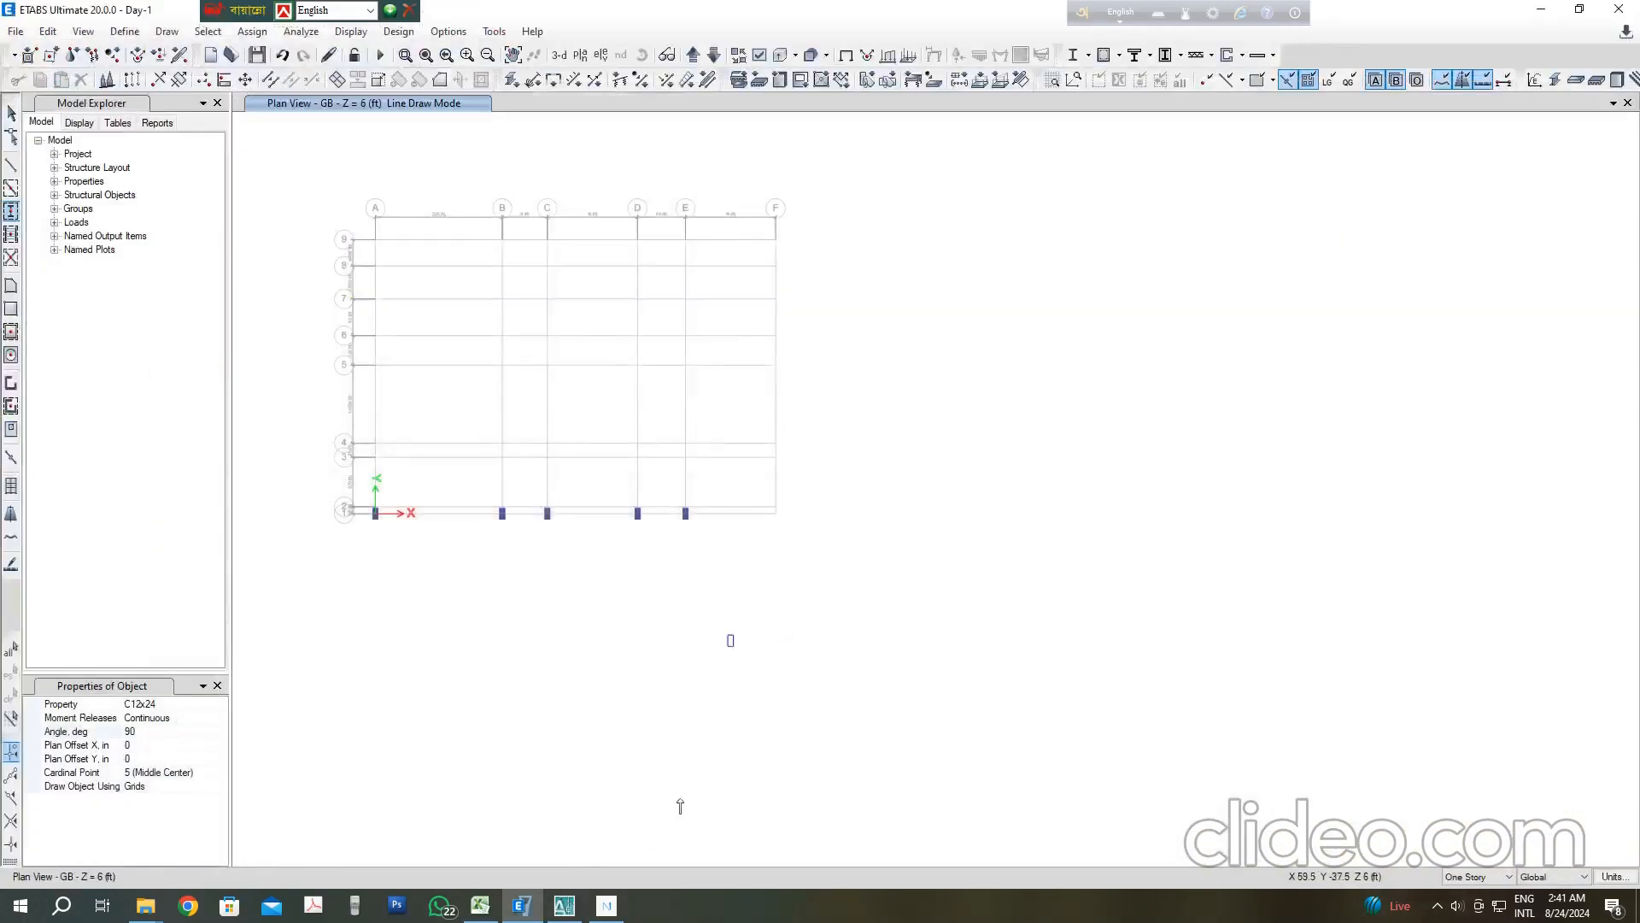
scroll(365, 412, up, 4)
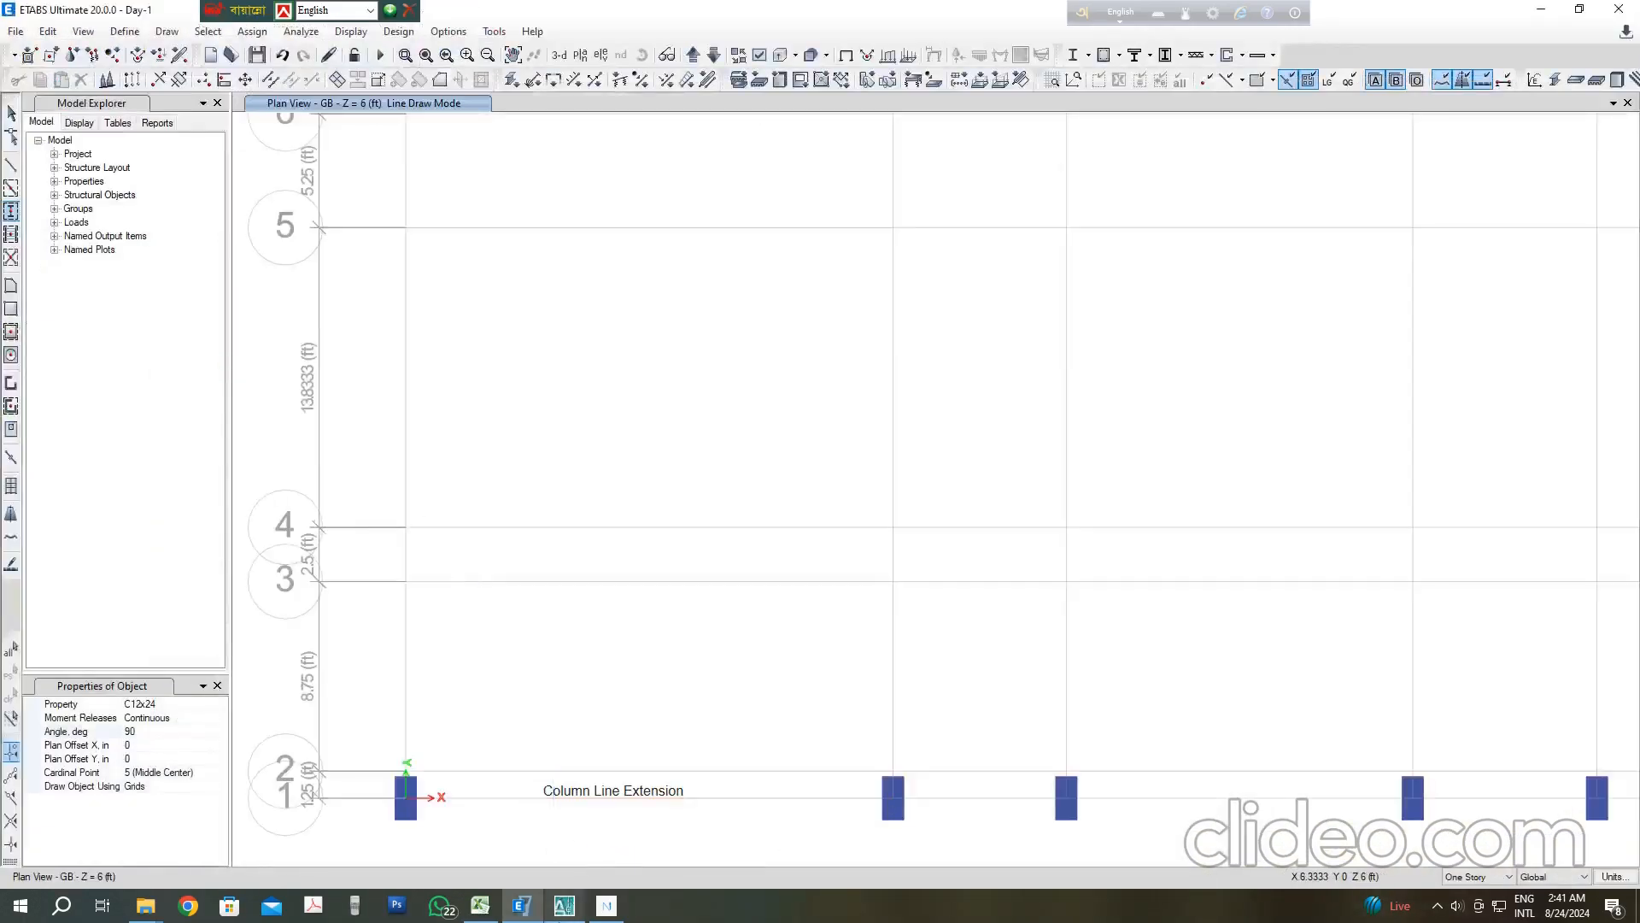
click(564, 905)
scroll(750, 561, down, 3)
scroll(496, 511, up, 4)
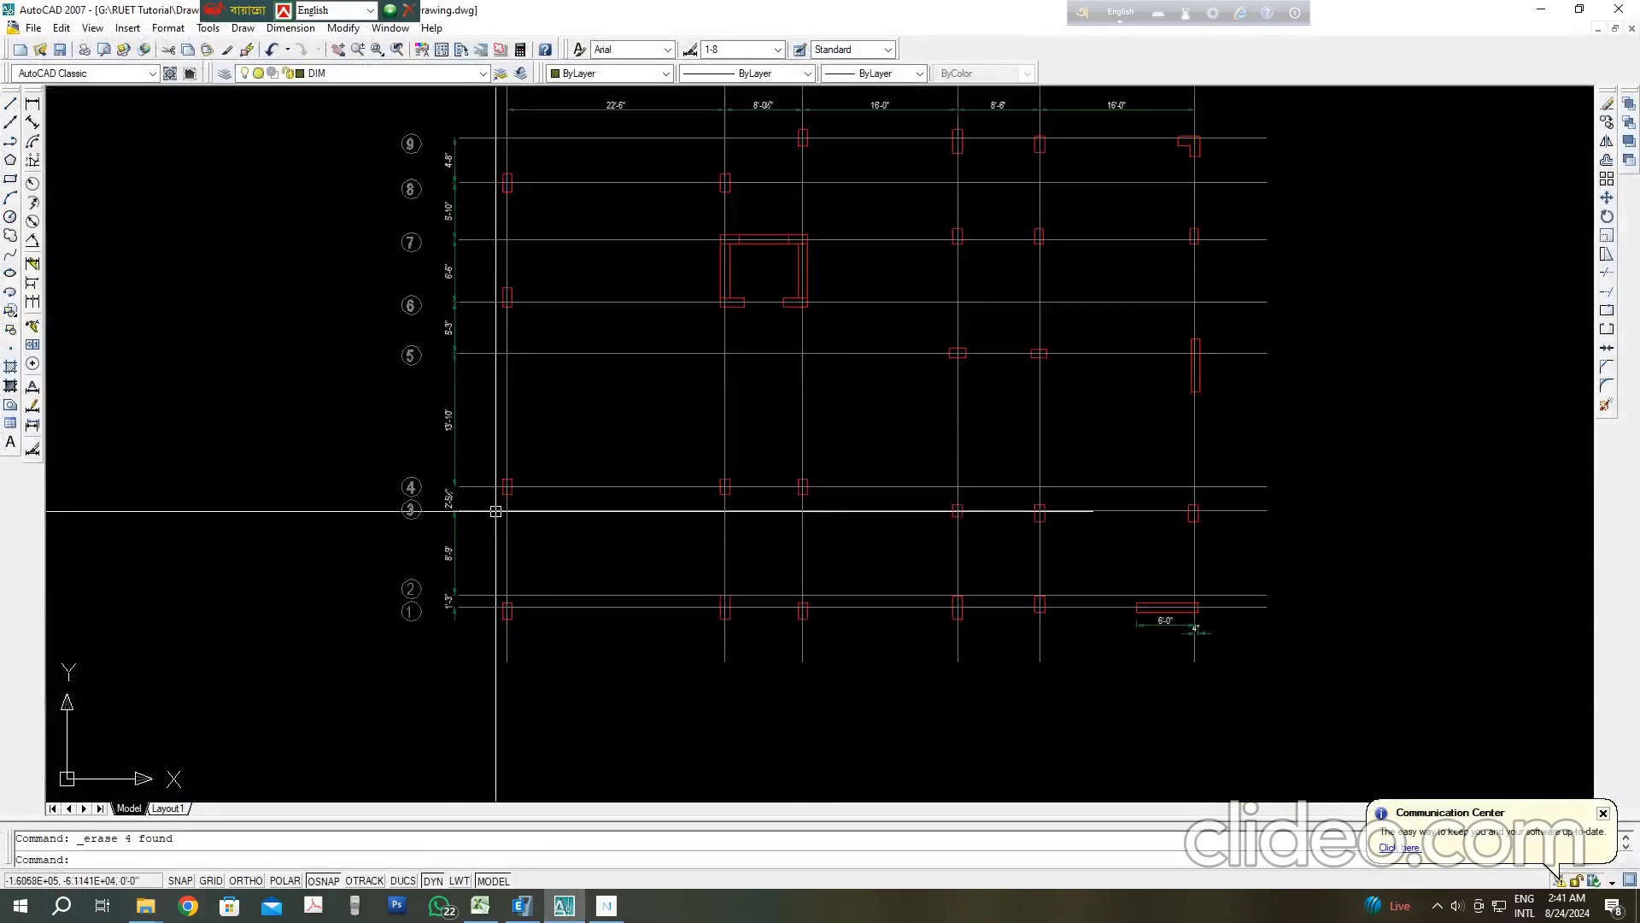
scroll(495, 511, up, 2)
middle_drag(504, 564, 535, 674)
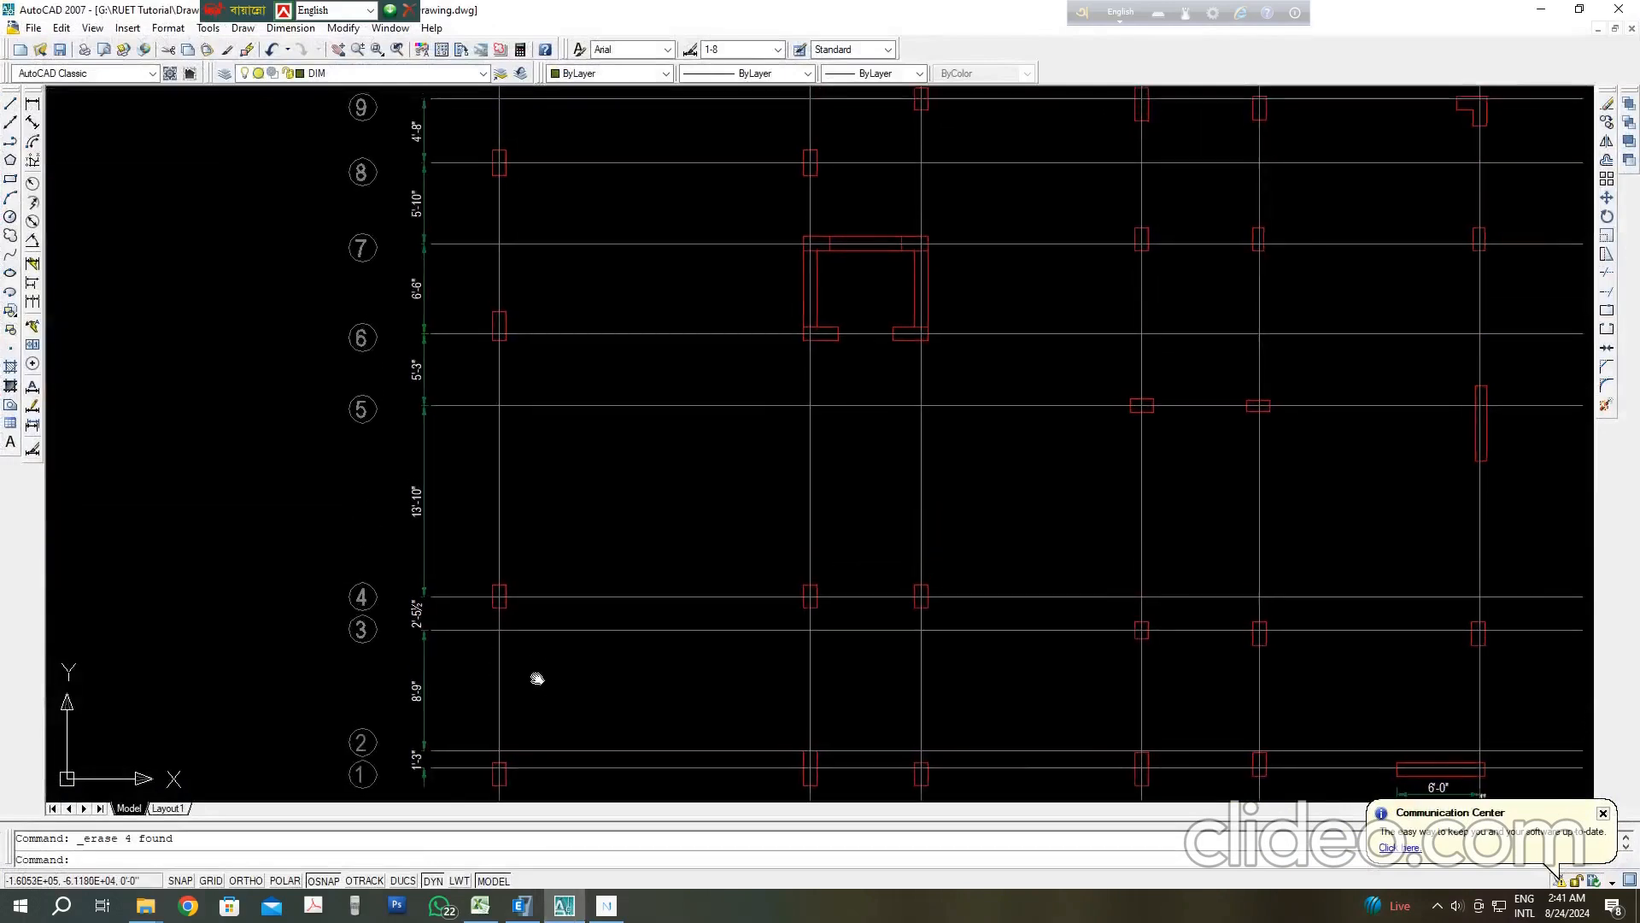
click(563, 907)
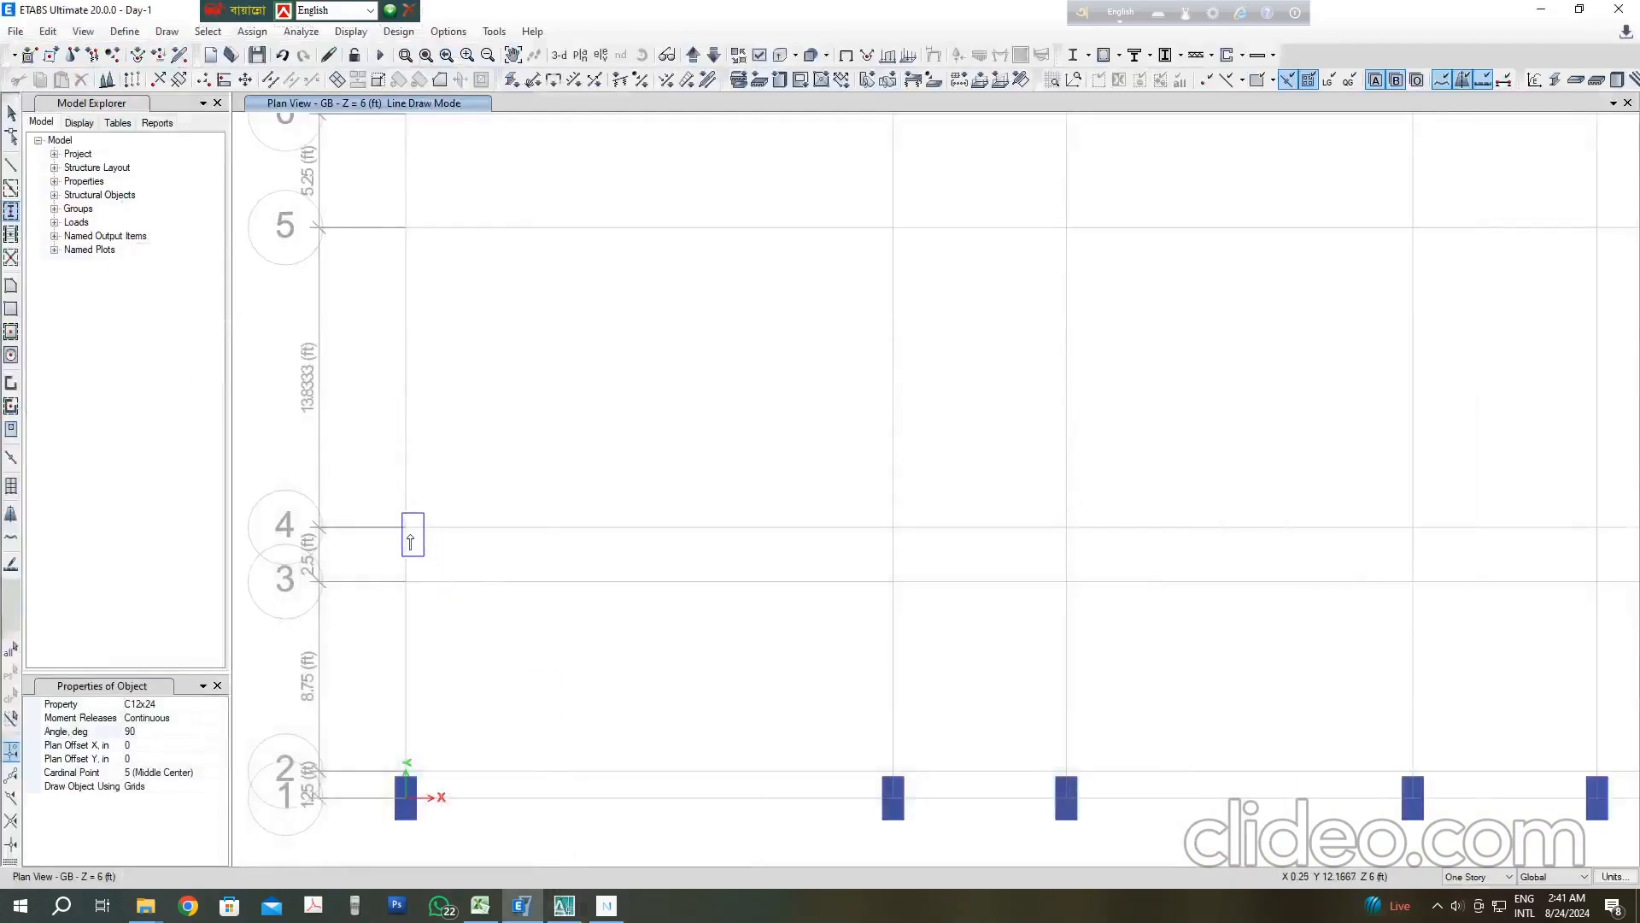
click(405, 527)
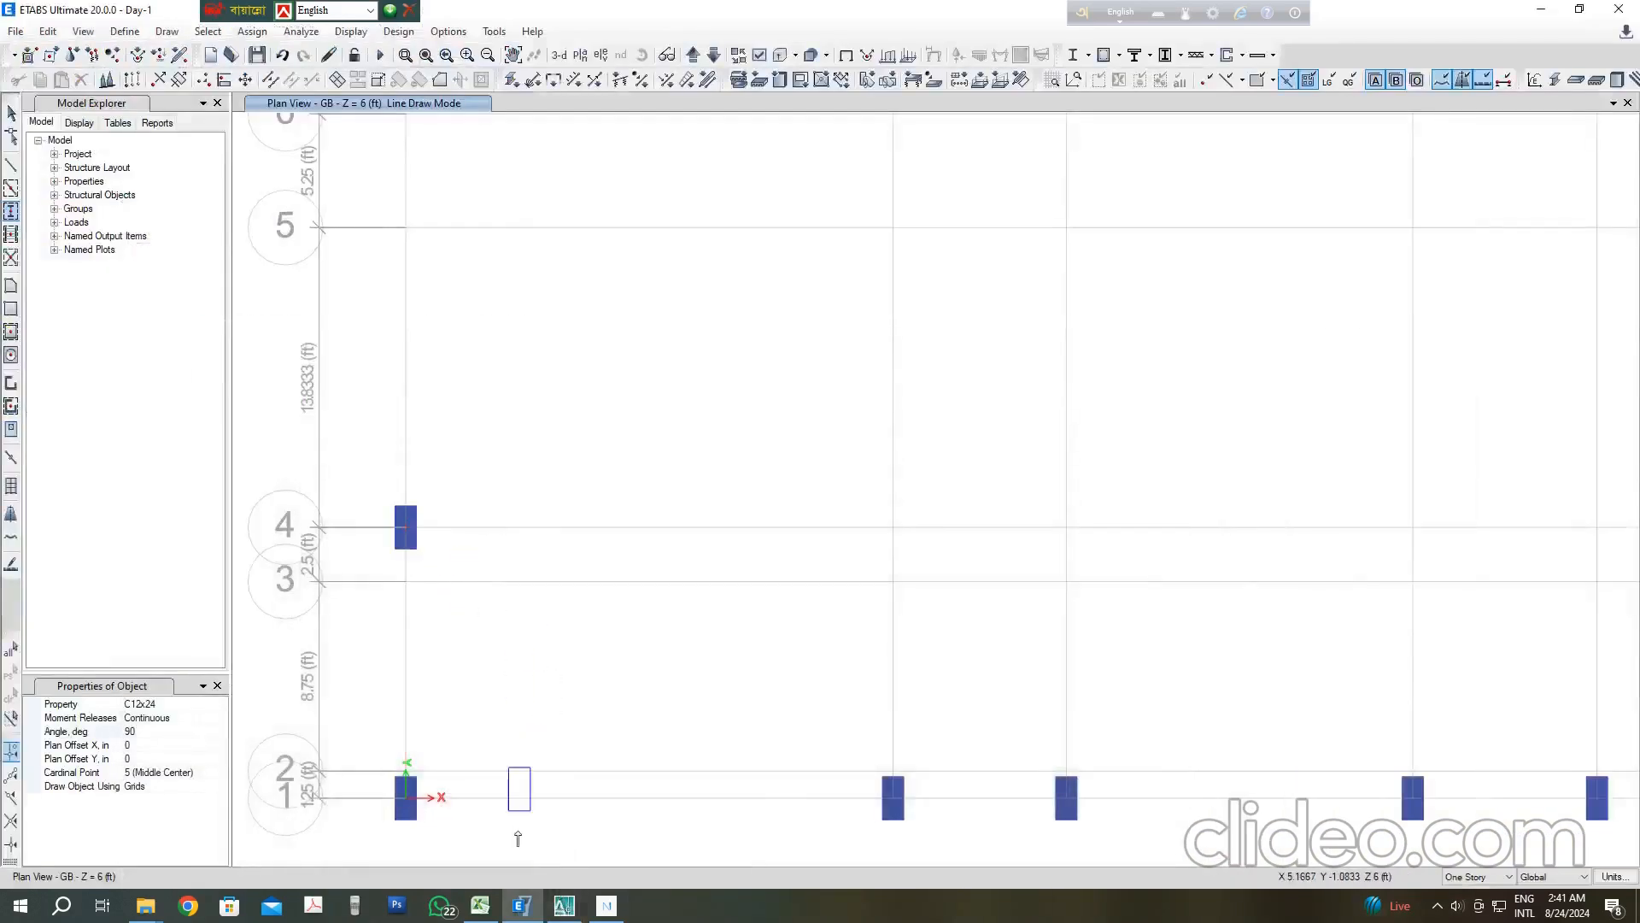
Step: Check the upper grid A columns in AutoCAD and place C12x24 columns at grid points A-6 and A-8
click(565, 908)
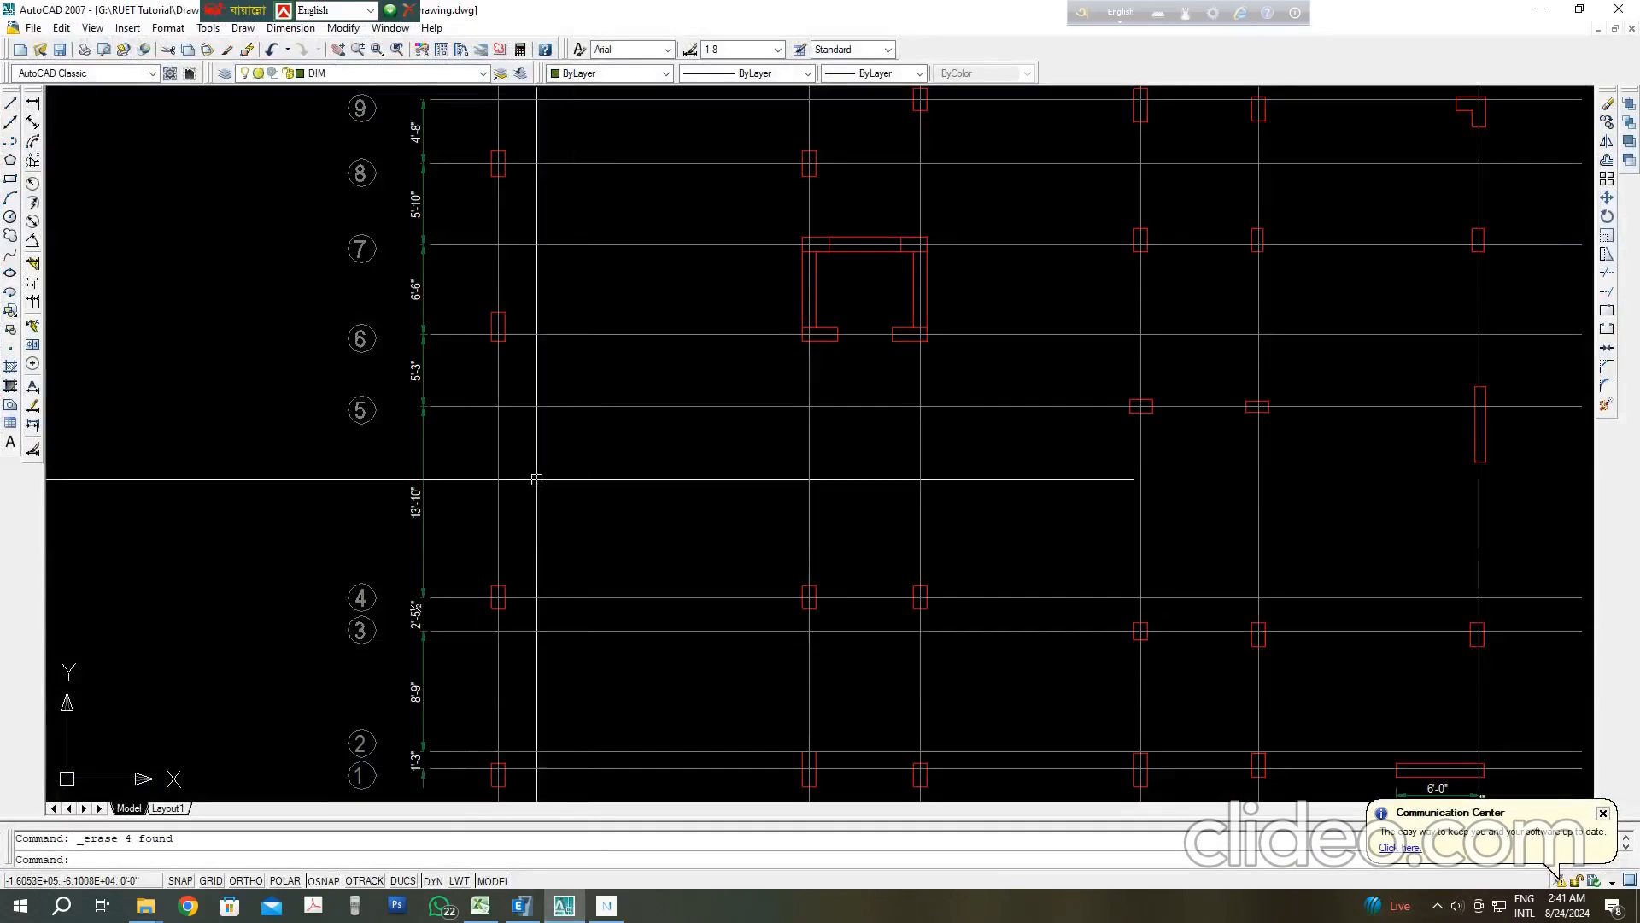
middle_drag(537, 479, 515, 581)
click(564, 908)
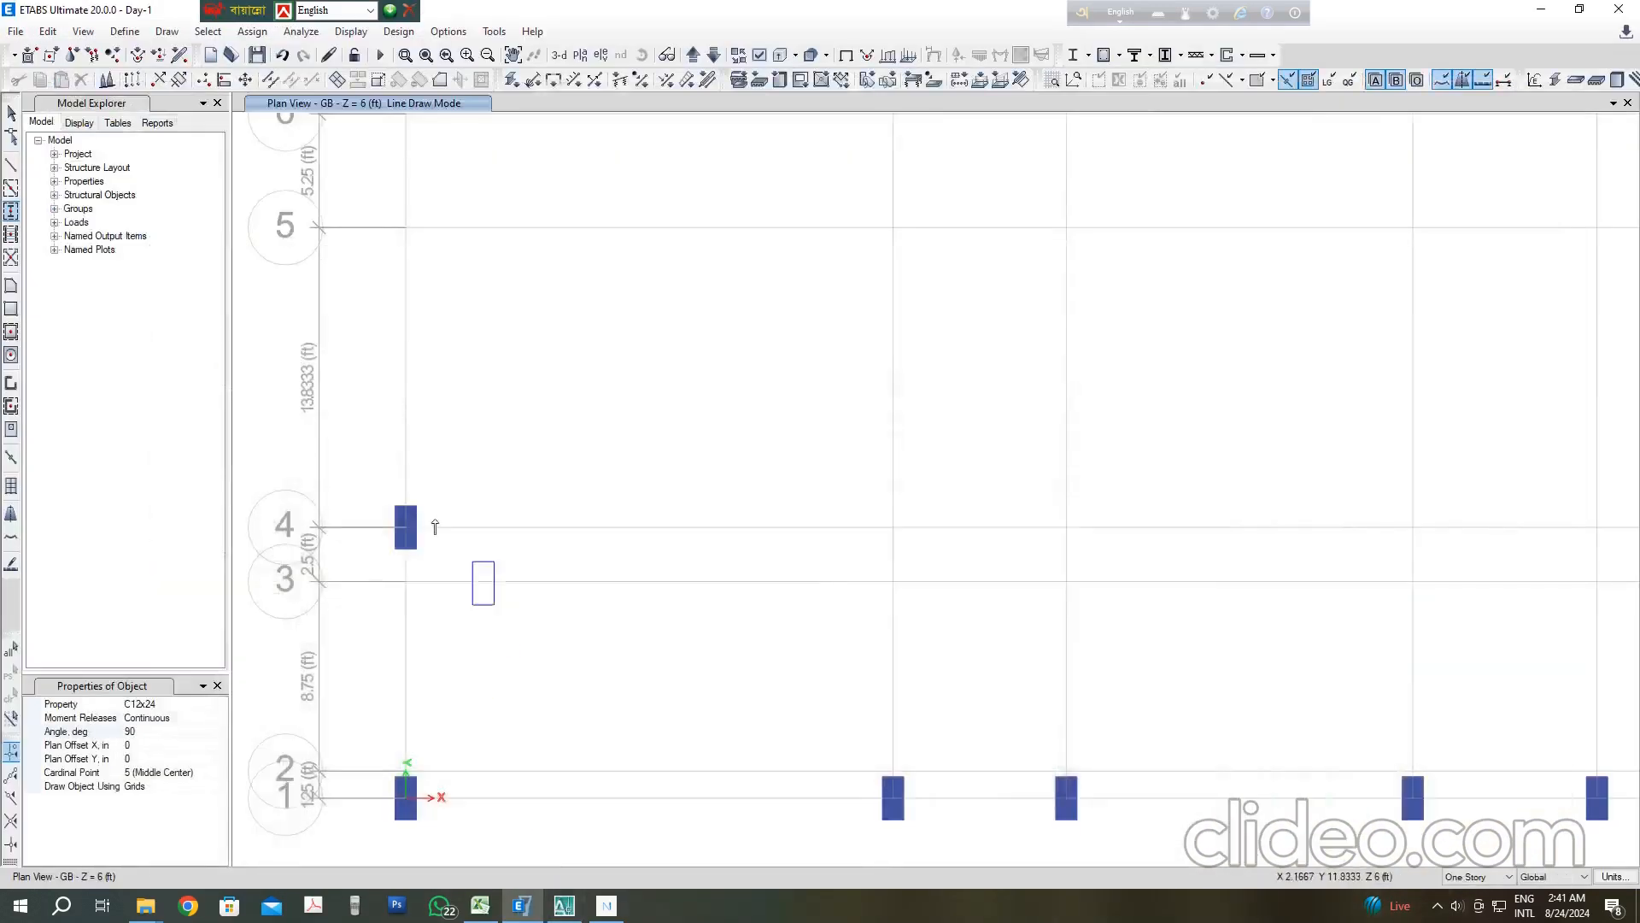
scroll(432, 213, down, 2)
scroll(508, 663, up, 5)
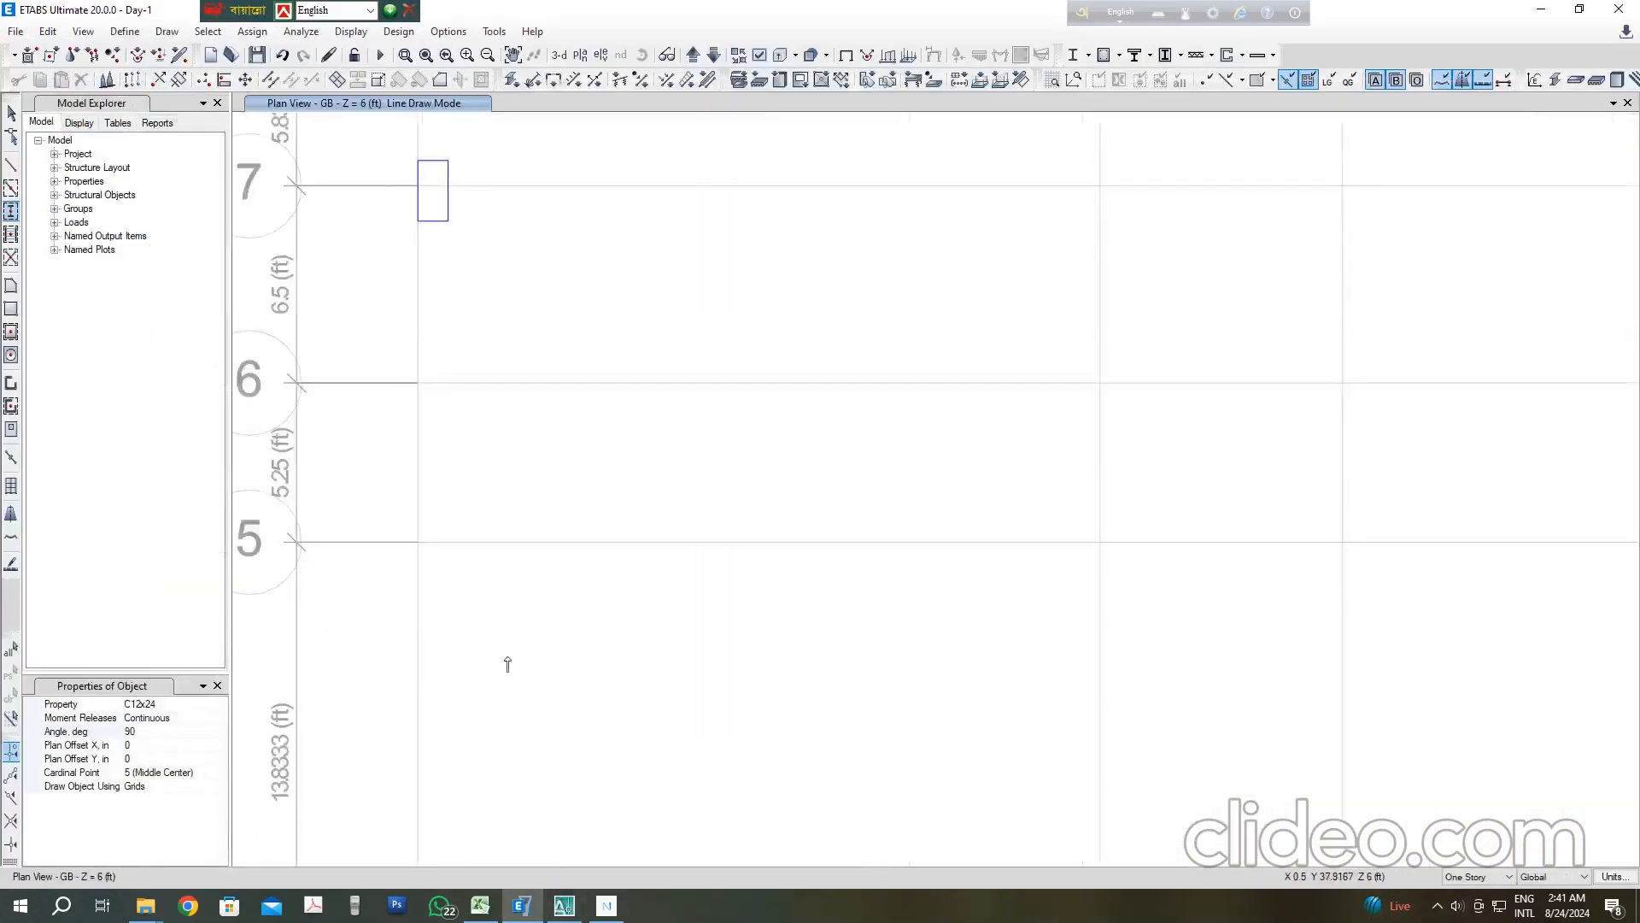
click(565, 908)
click(565, 908)
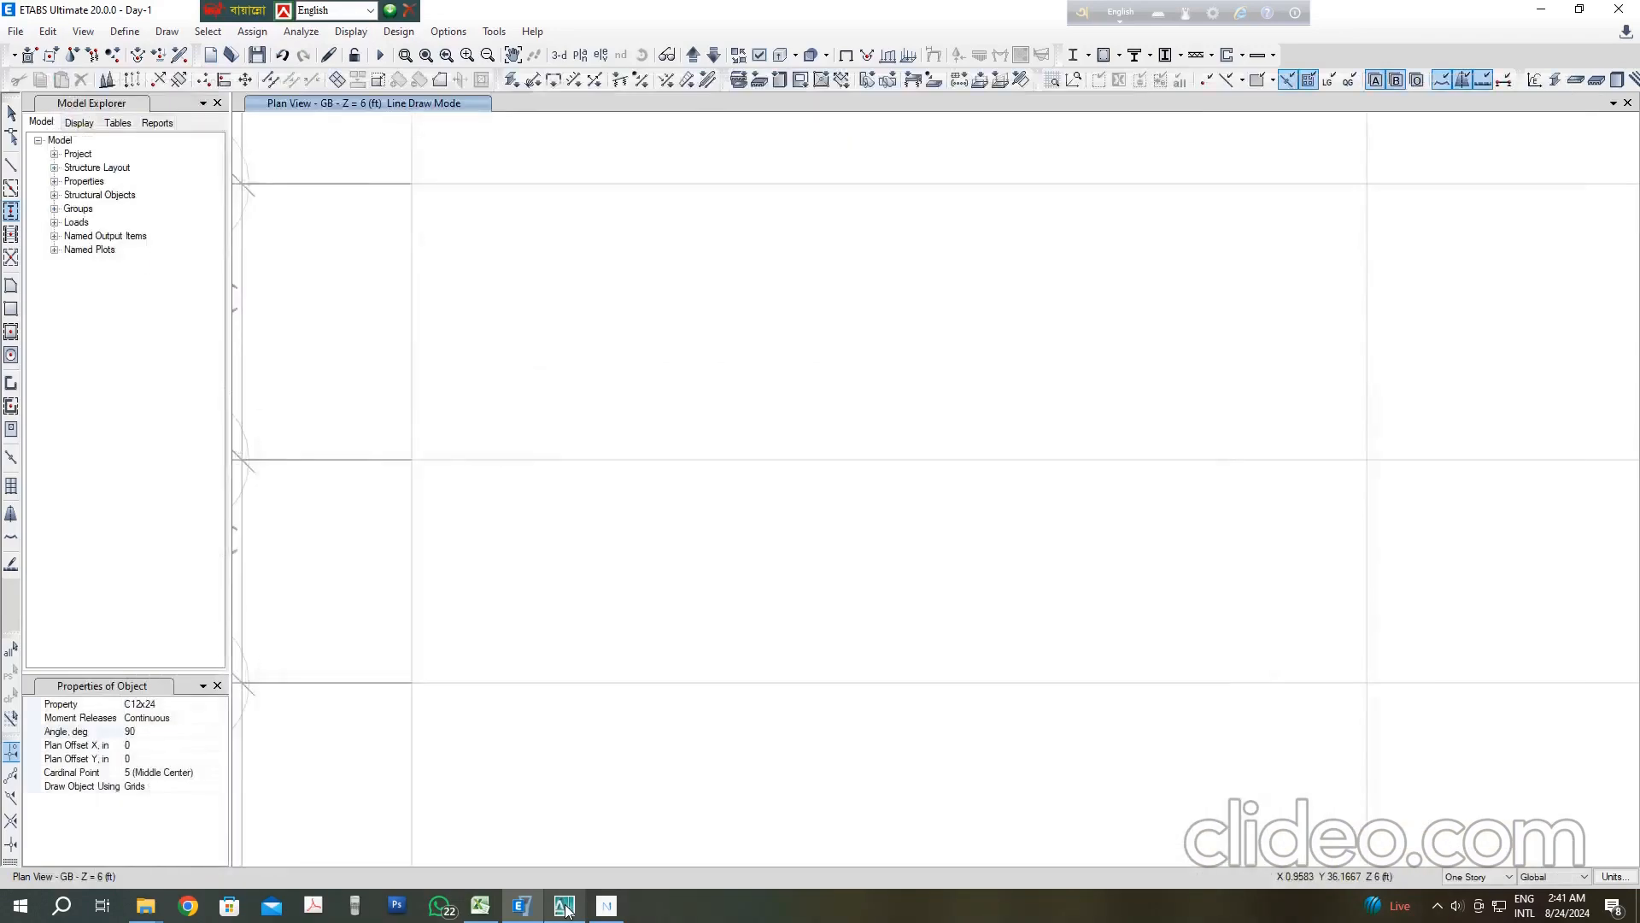
scroll(611, 573, down, 4)
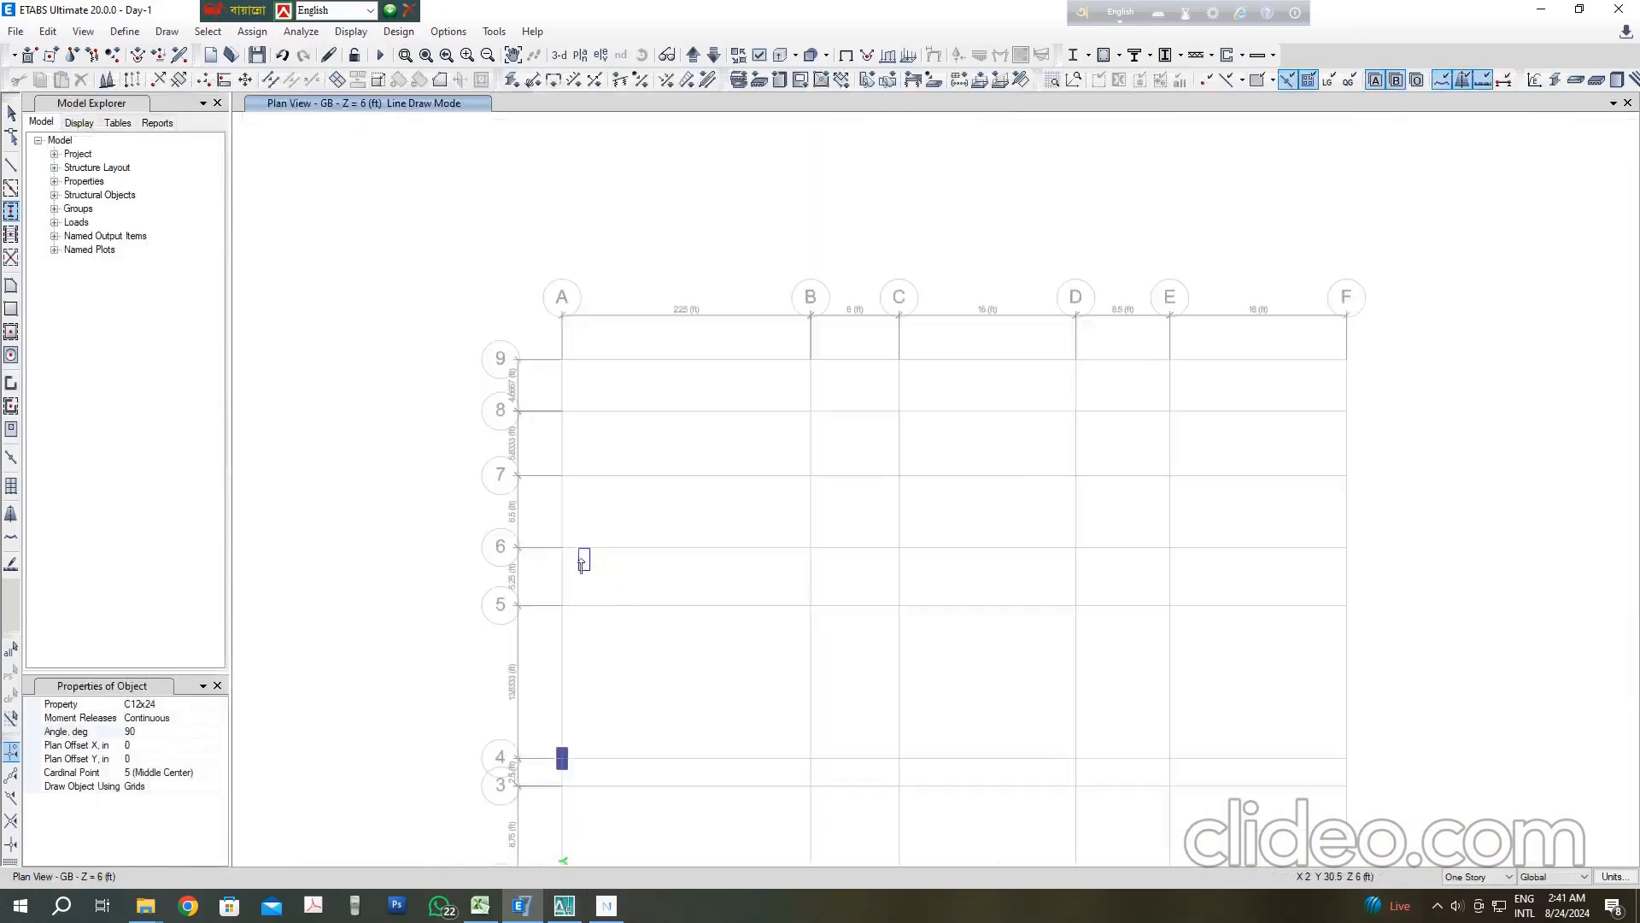
click(565, 907)
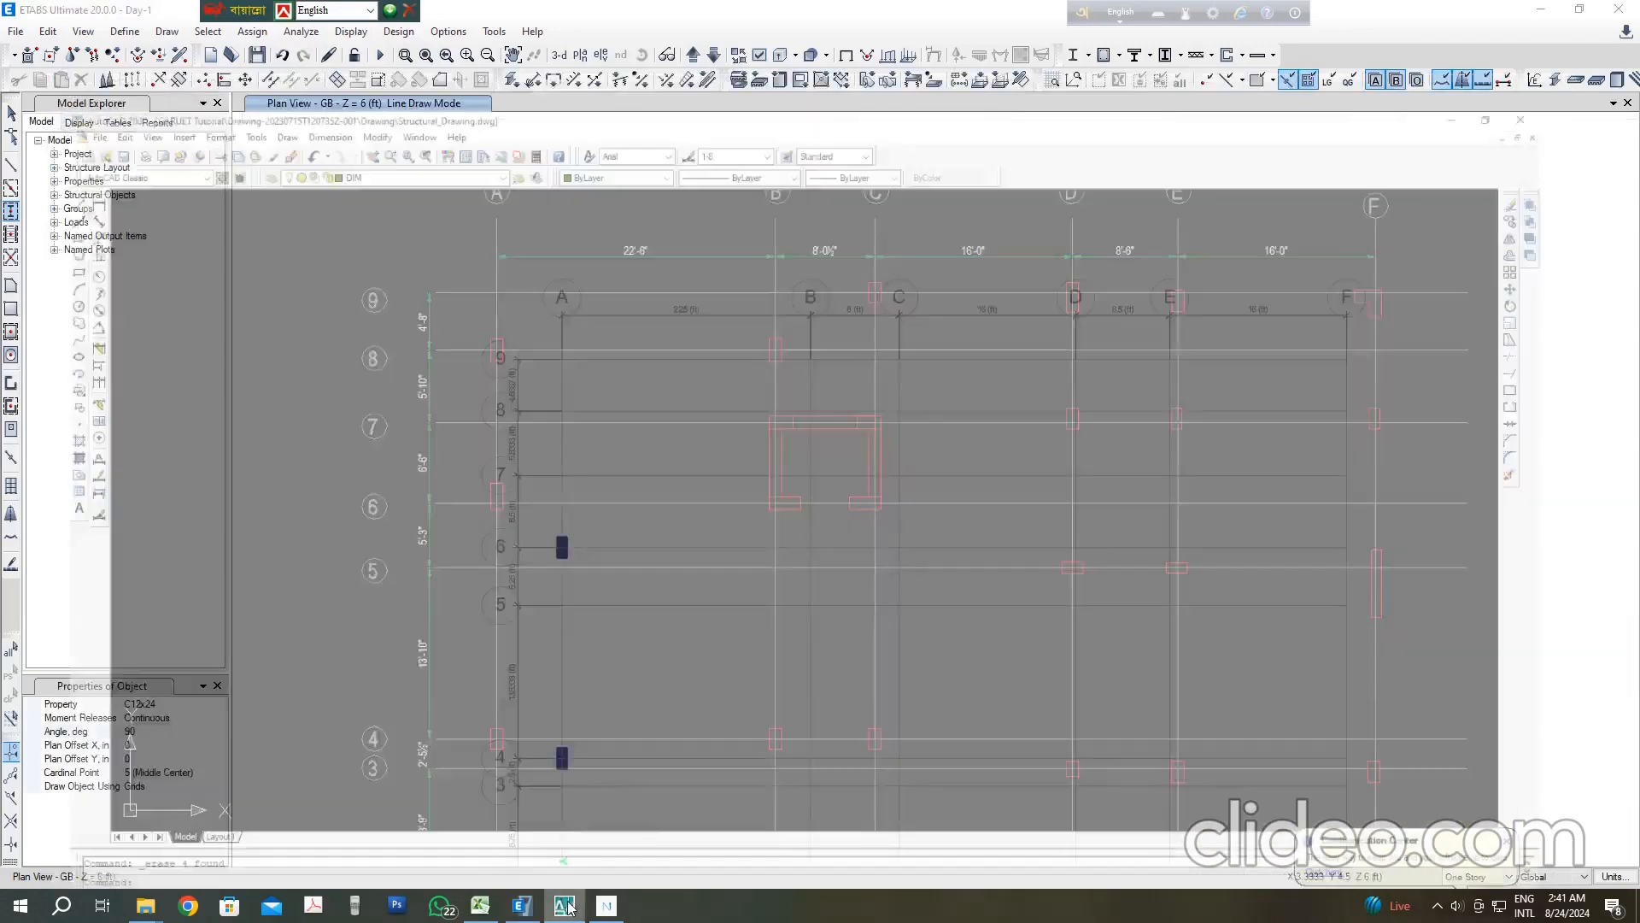
click(564, 908)
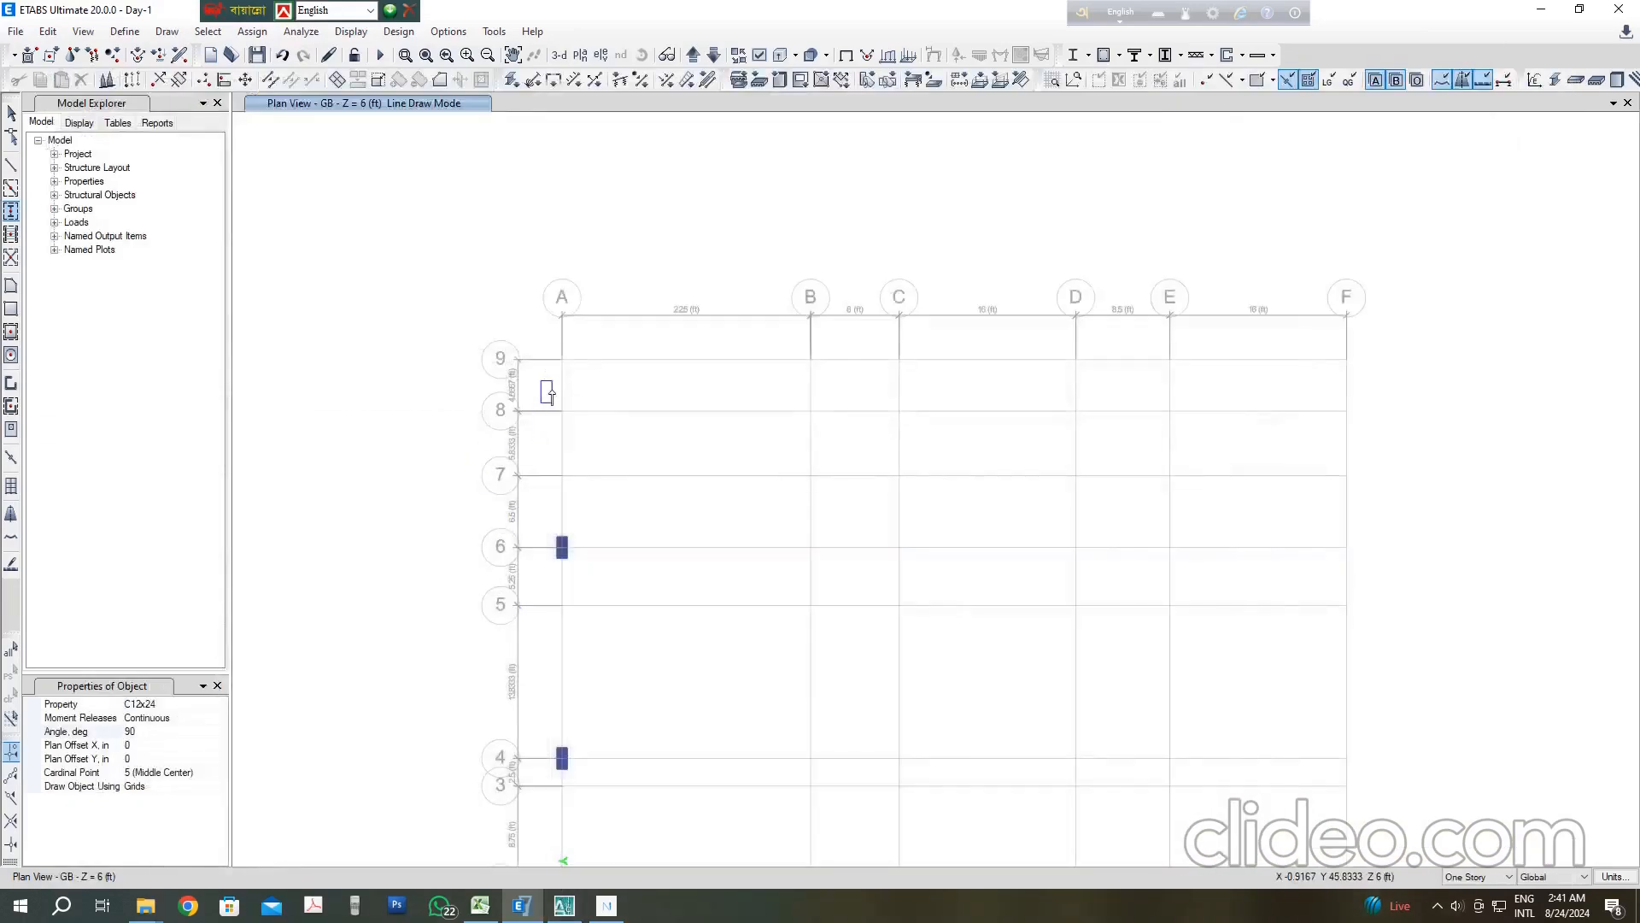
click(561, 410)
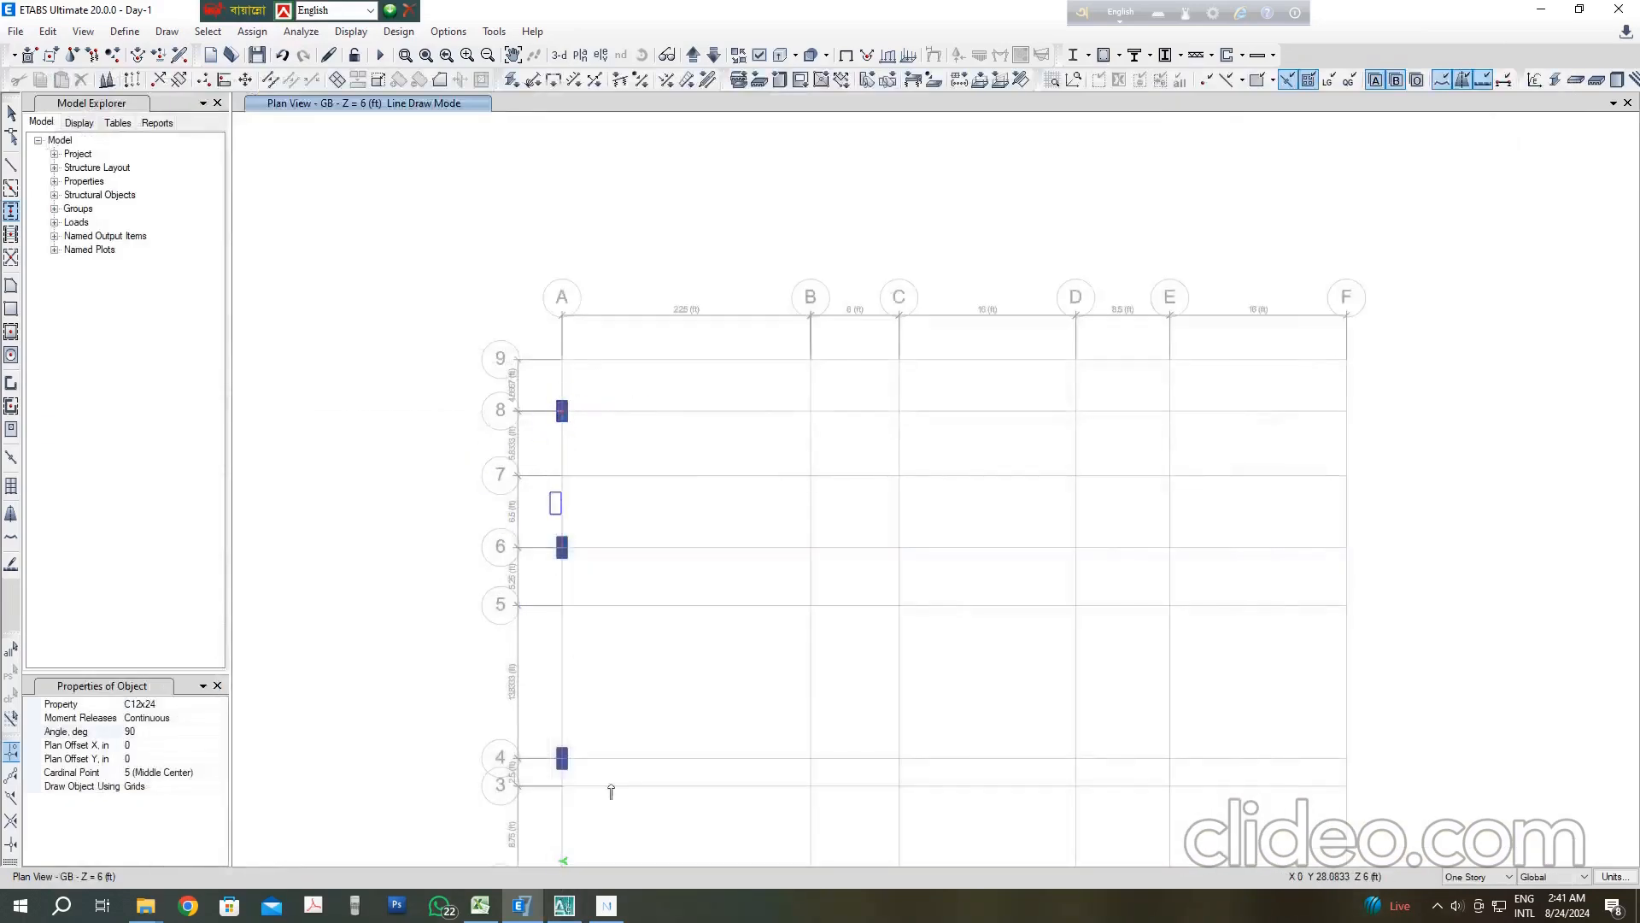
Step: Check the columns on grid B in AutoCAD and place a C12x24 column at grid point B-8
click(571, 898)
scroll(674, 402, up, 2)
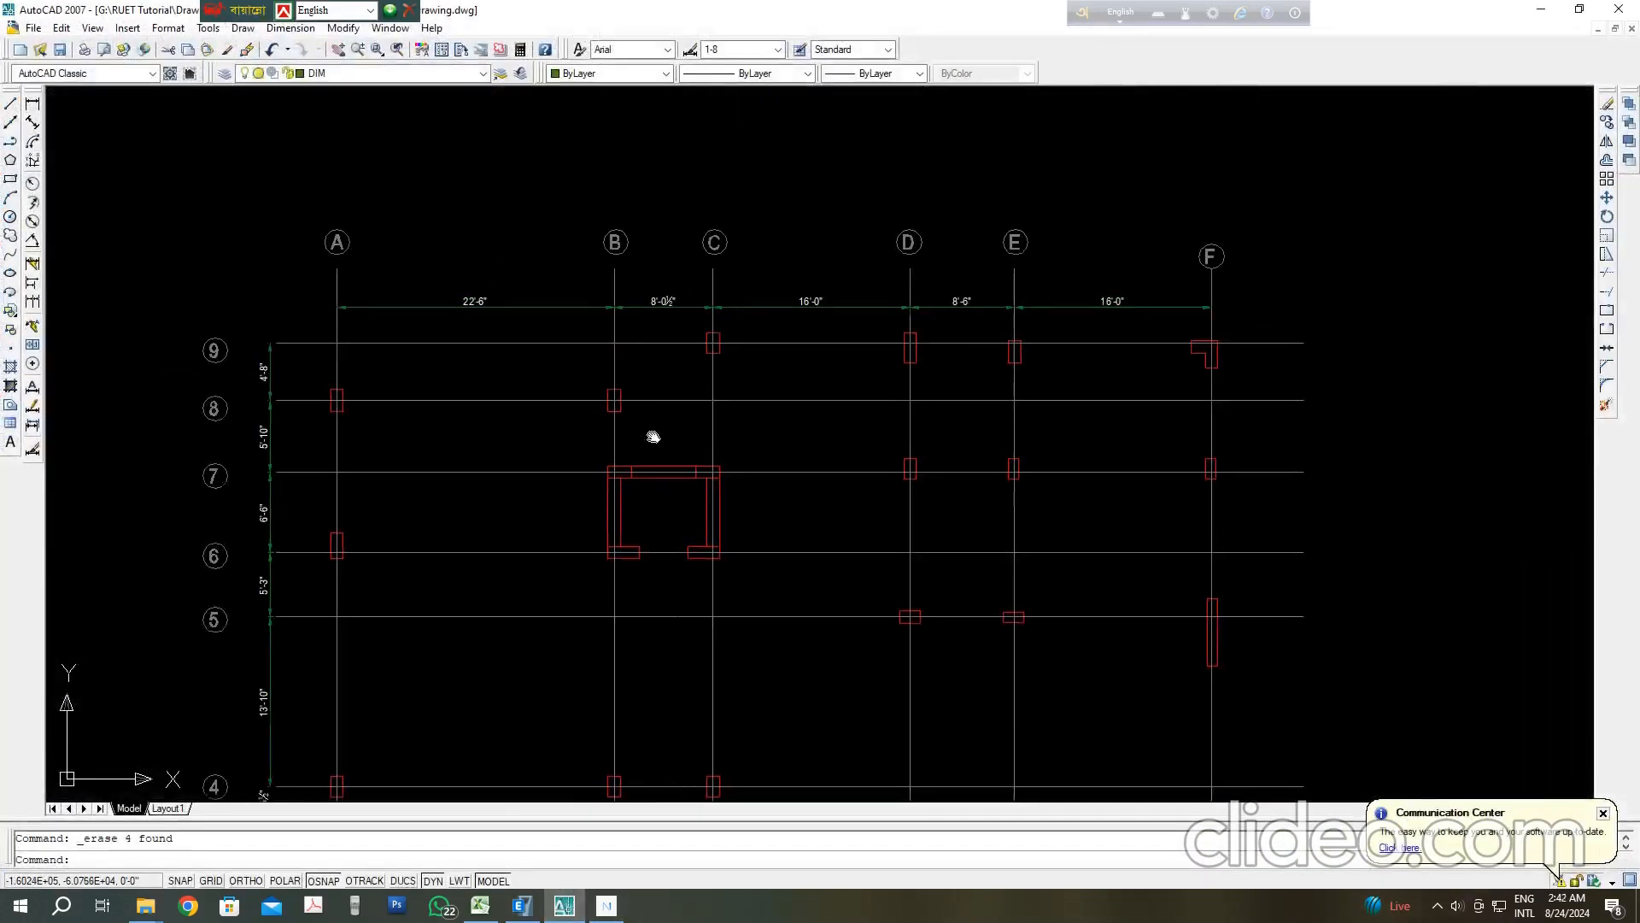
click(565, 908)
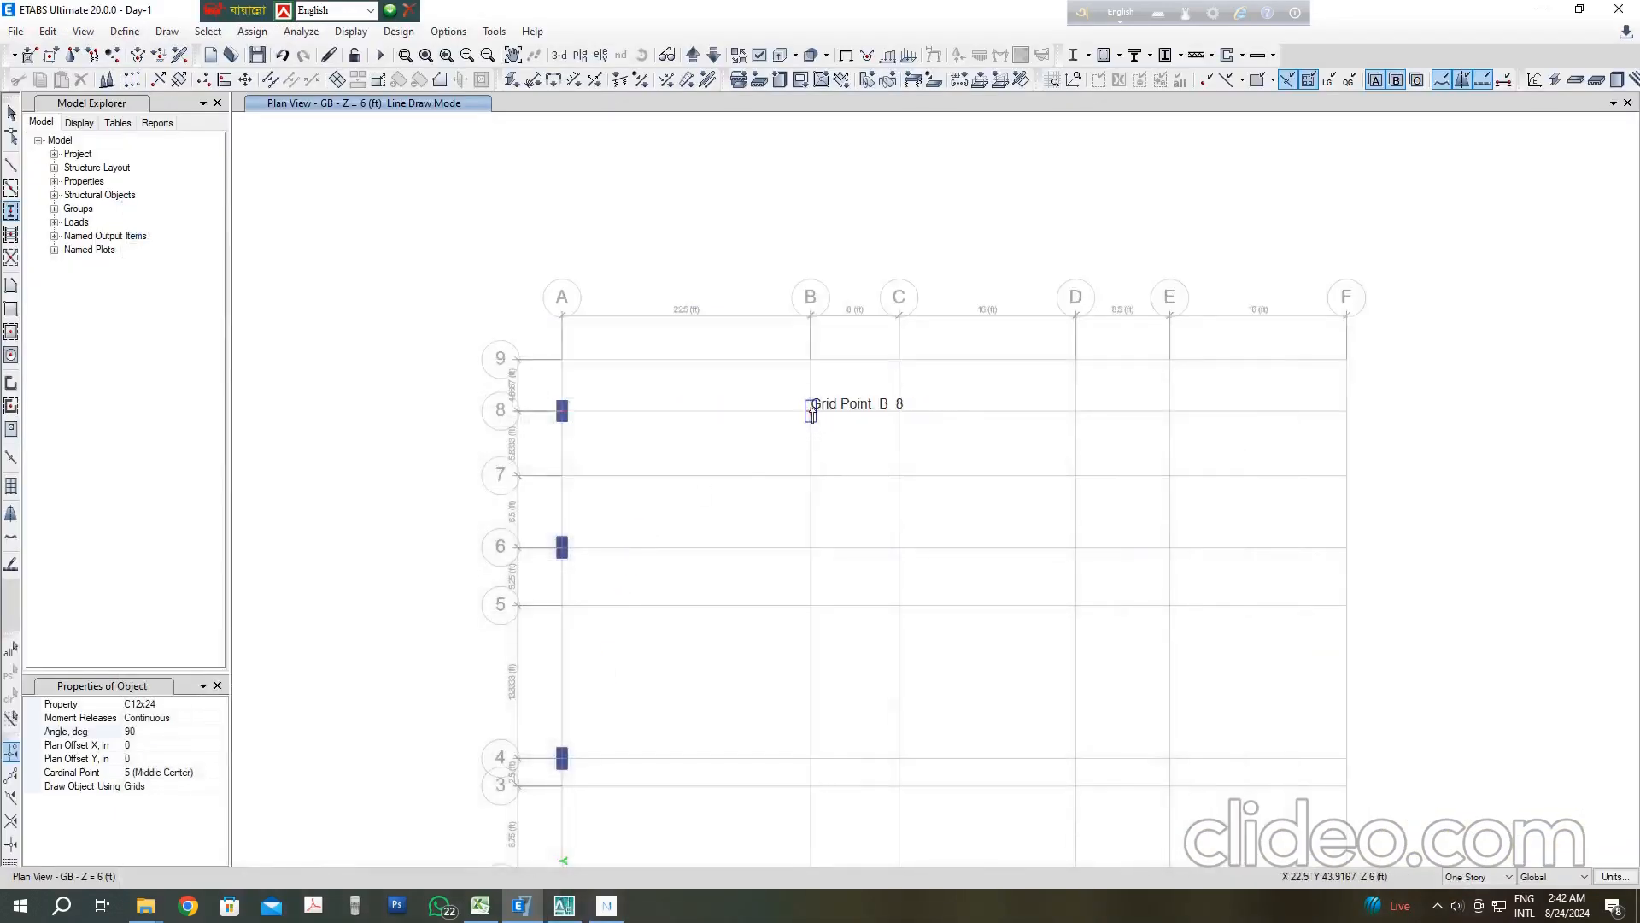
click(811, 410)
Step: Check the columns on grid C in AutoCAD and place a C12x24 column at grid point C-9 in the ETABS plan
click(564, 905)
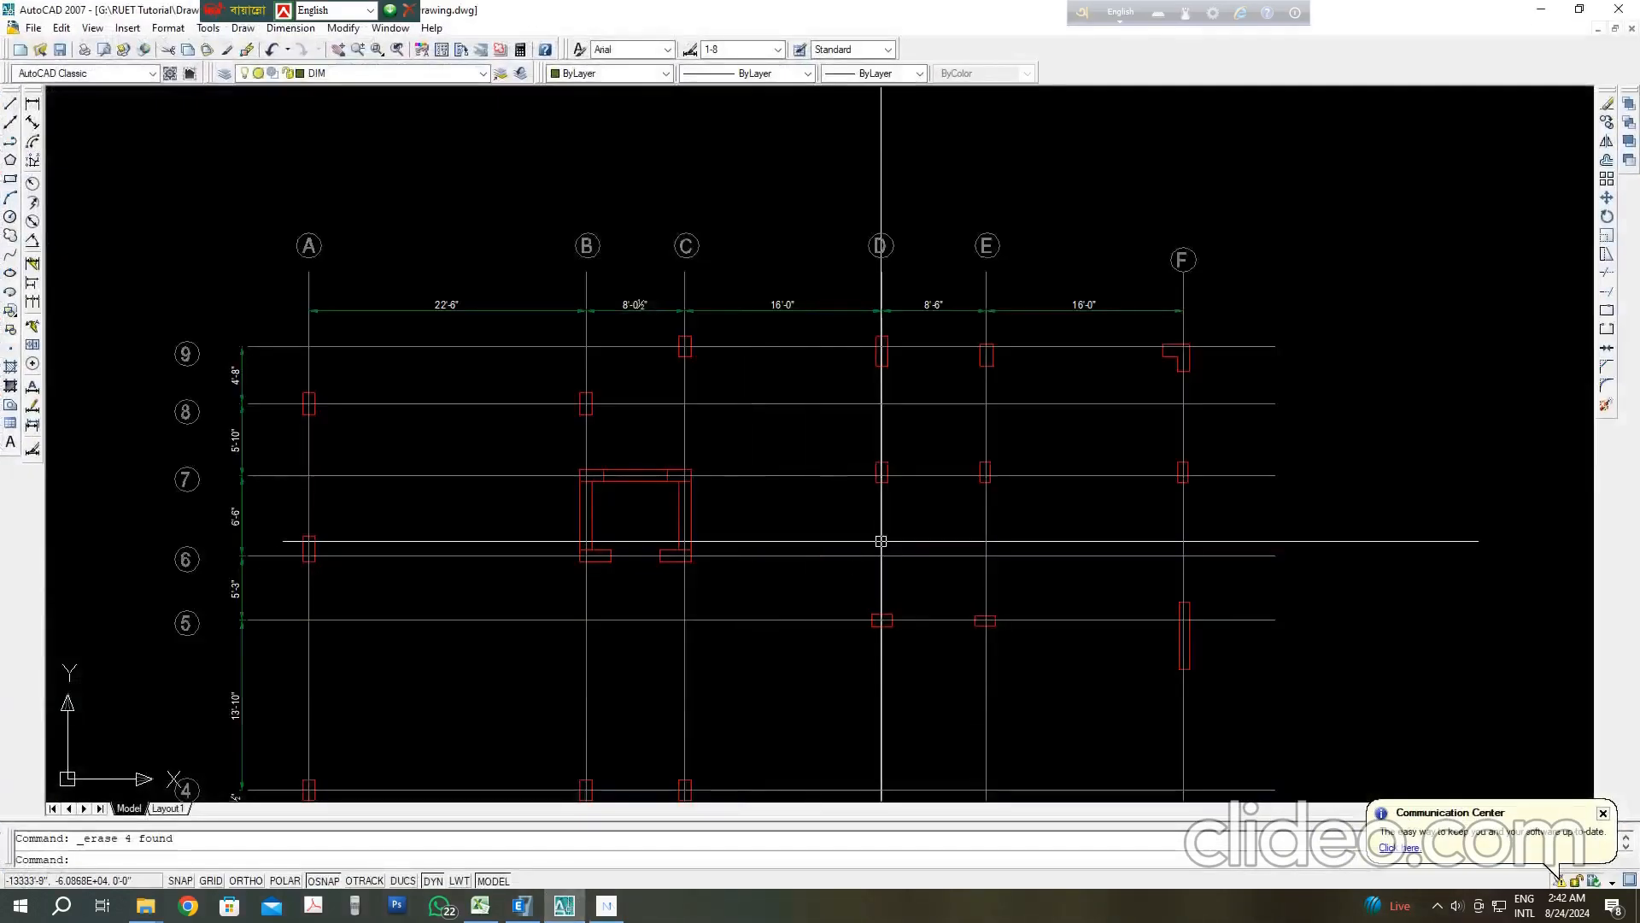
click(575, 911)
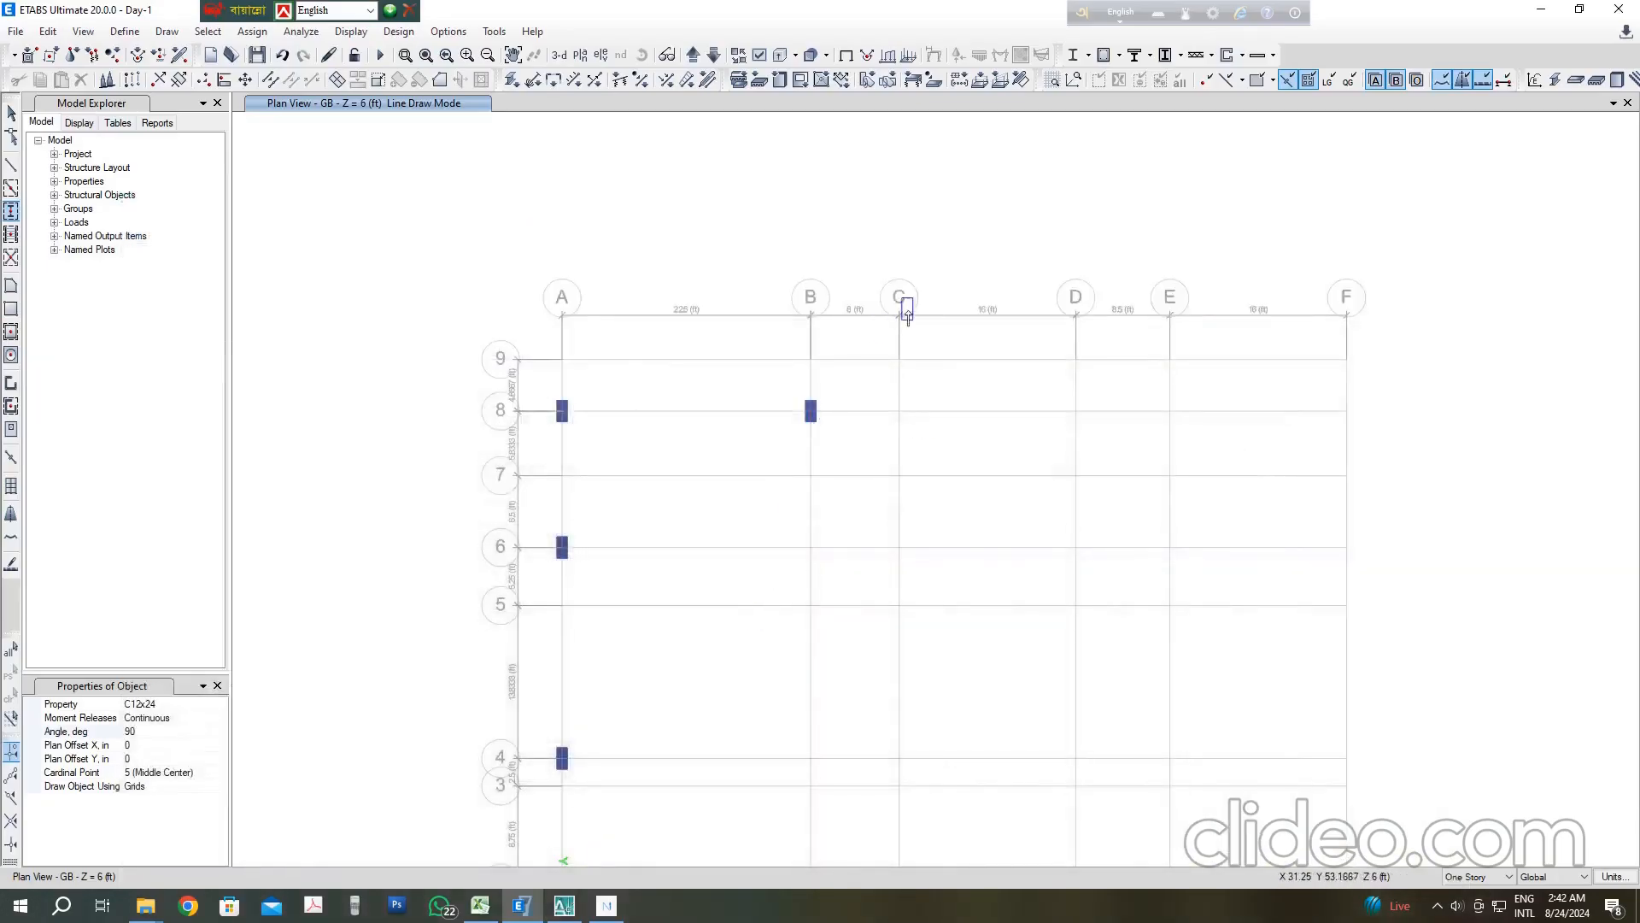
scroll(900, 308, up, 2)
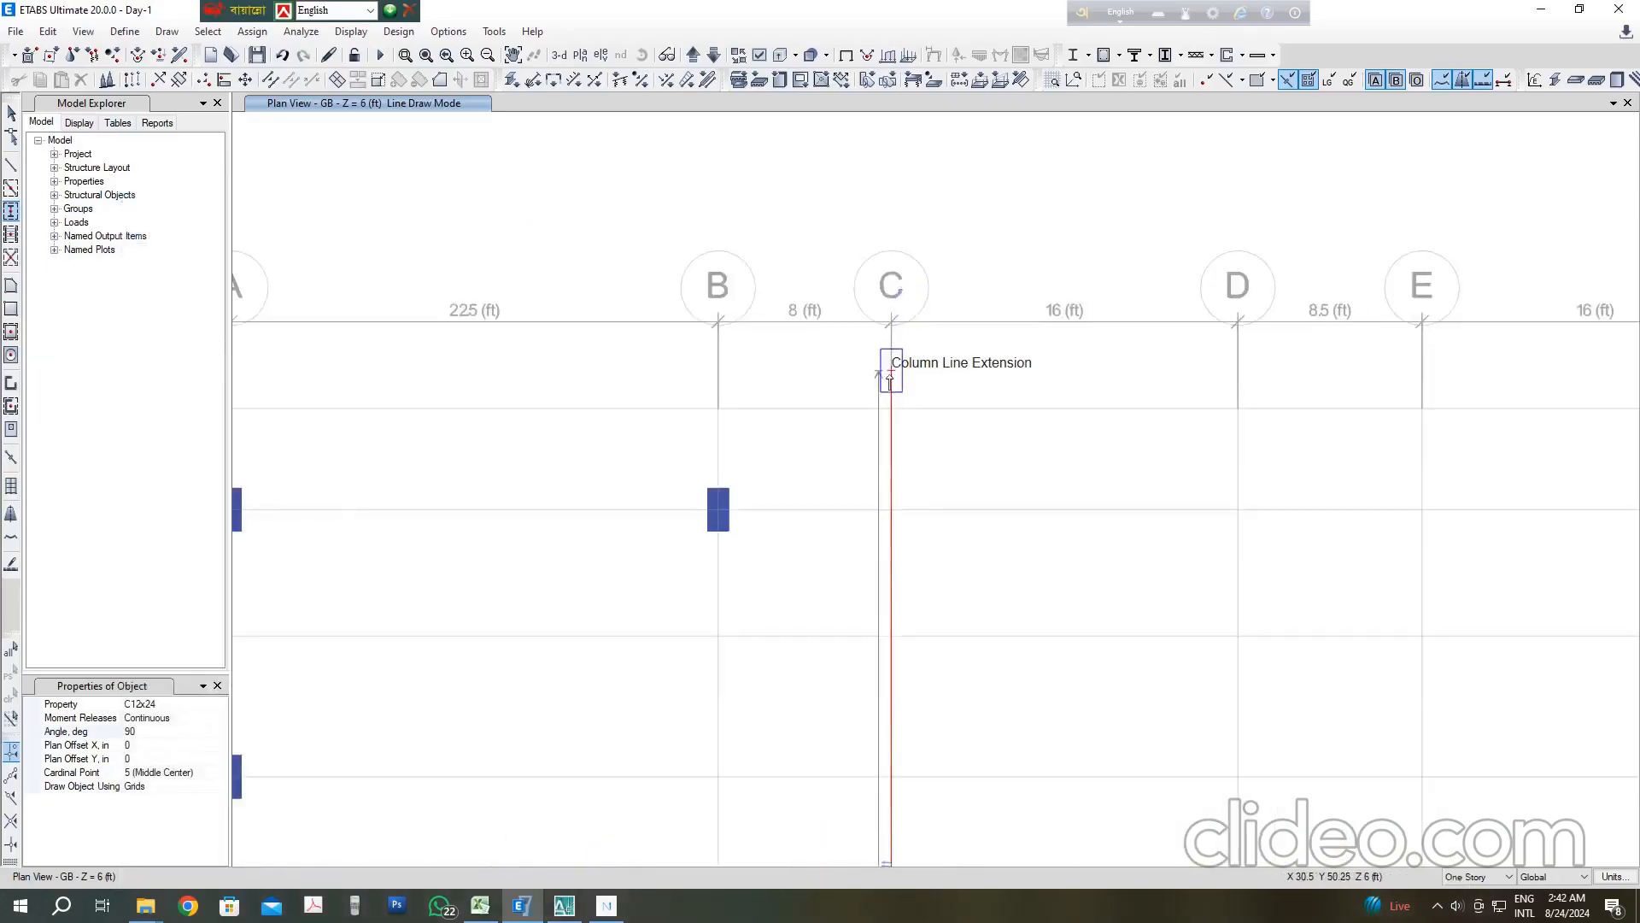
click(562, 909)
click(559, 915)
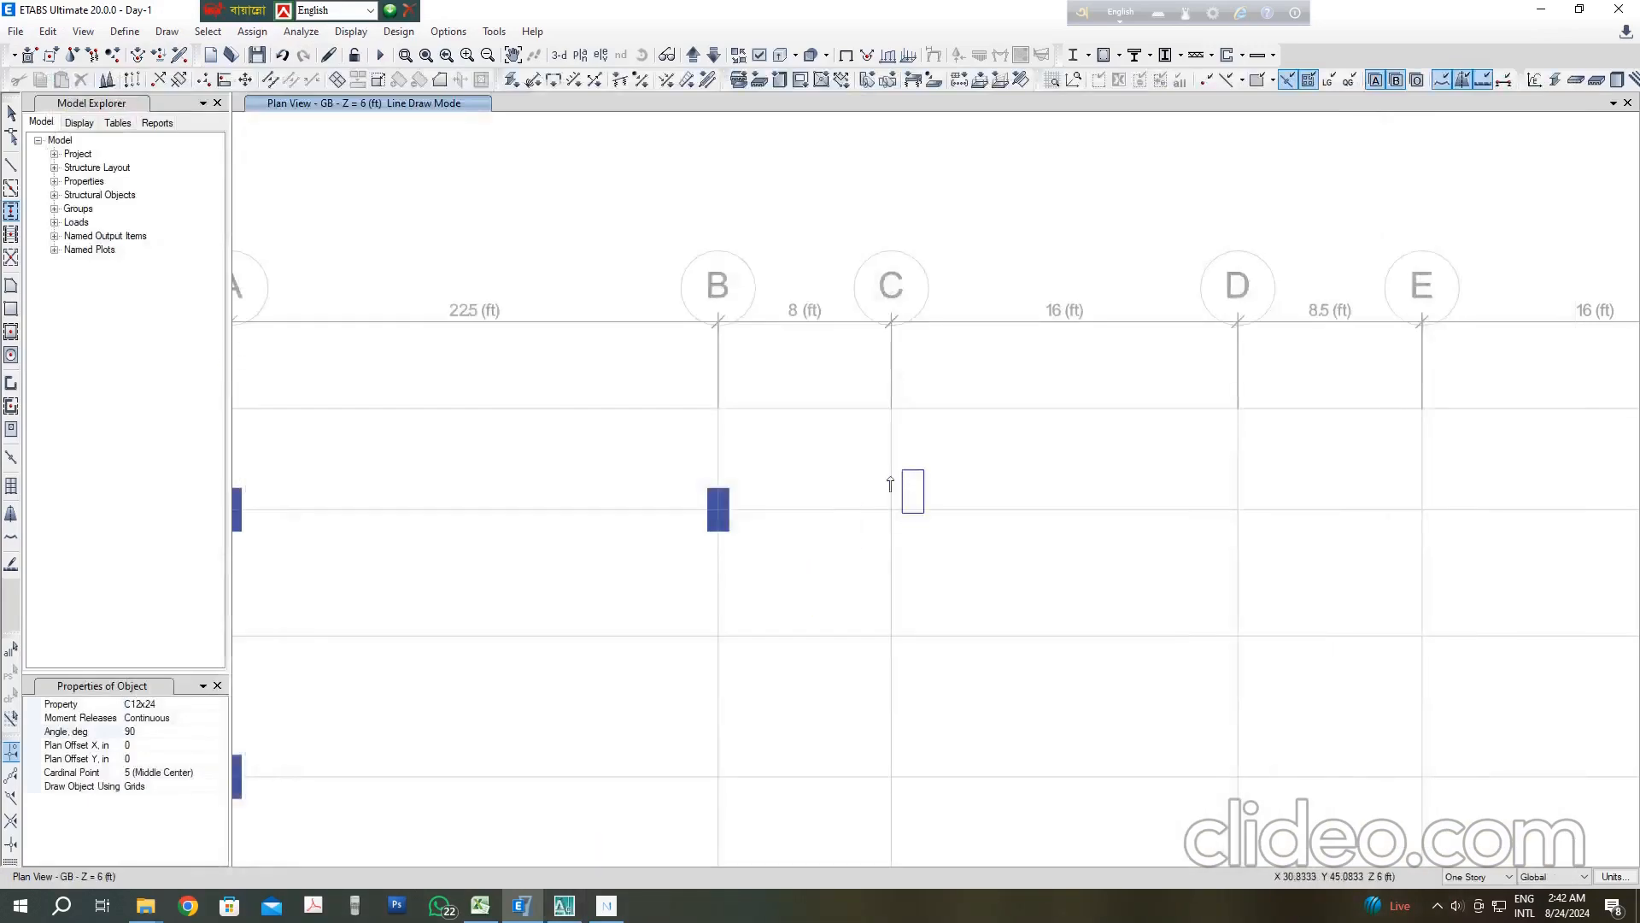
click(894, 415)
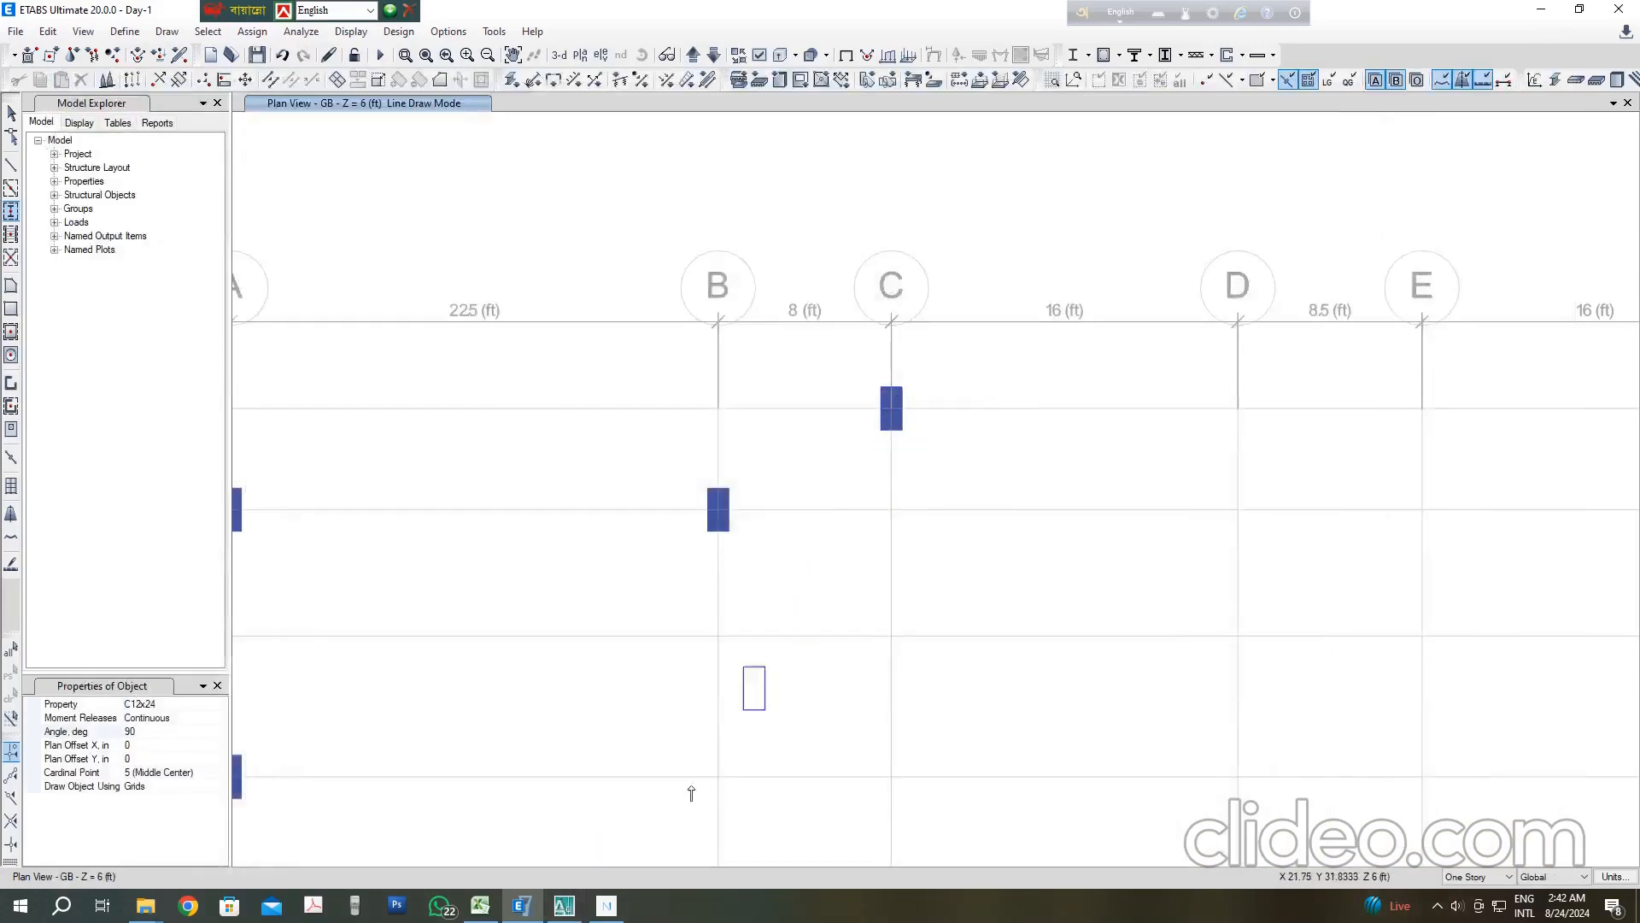
Step: Check the remaining grid line 9 columns in AutoCAD and place C12x24 columns at grid points D-9 and E-9
click(563, 907)
scroll(761, 644, up, 2)
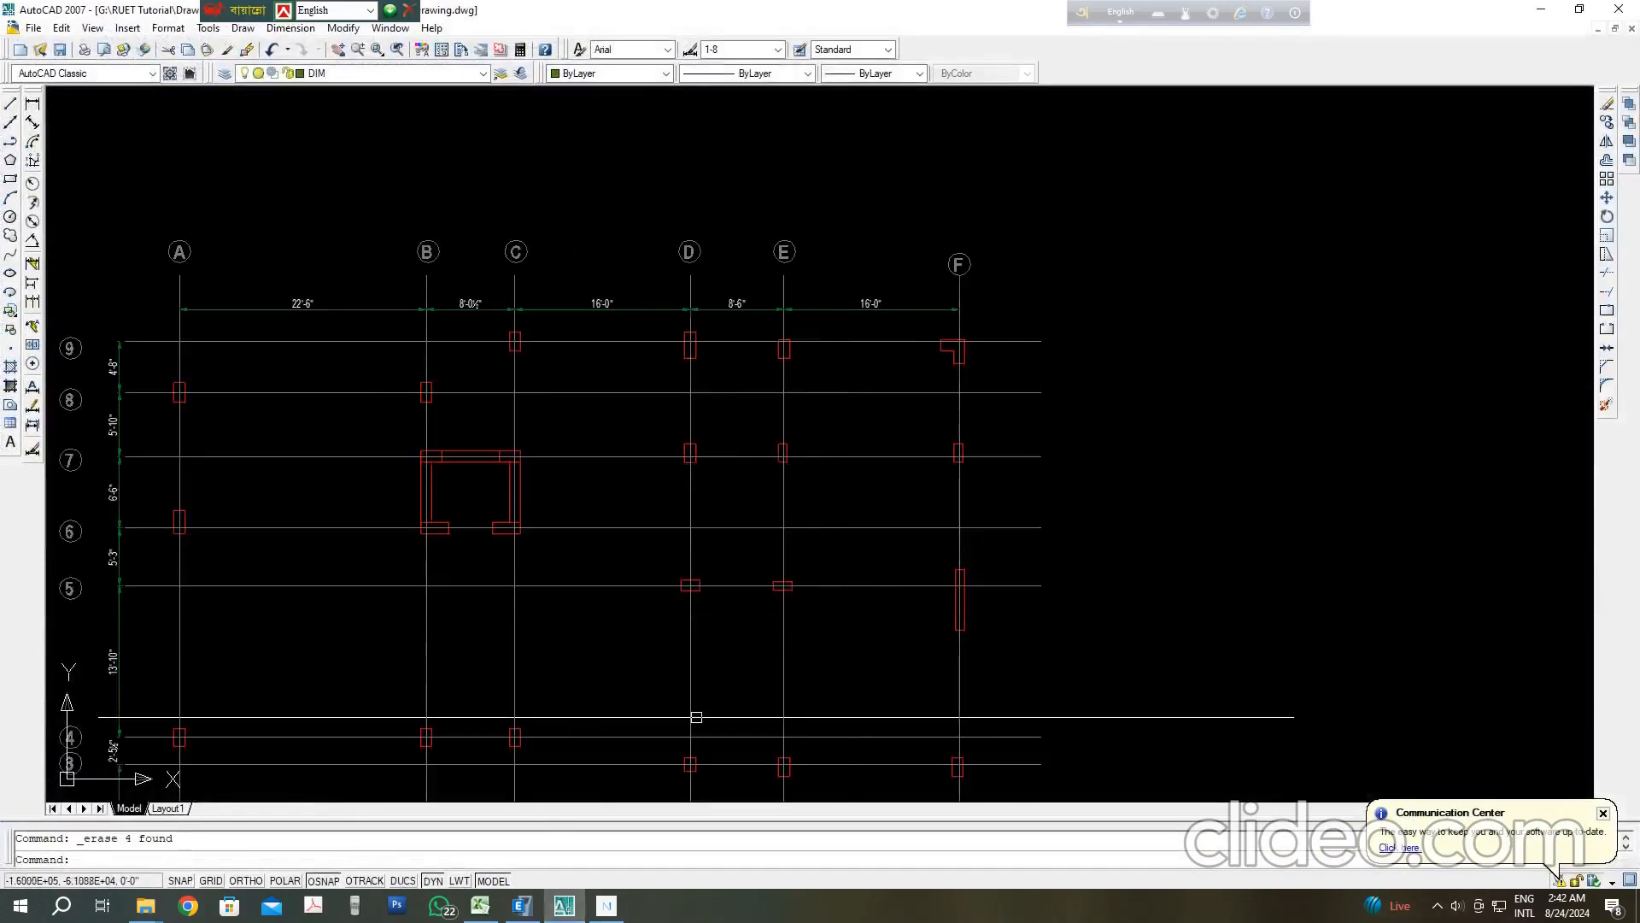
mouse_move(559, 907)
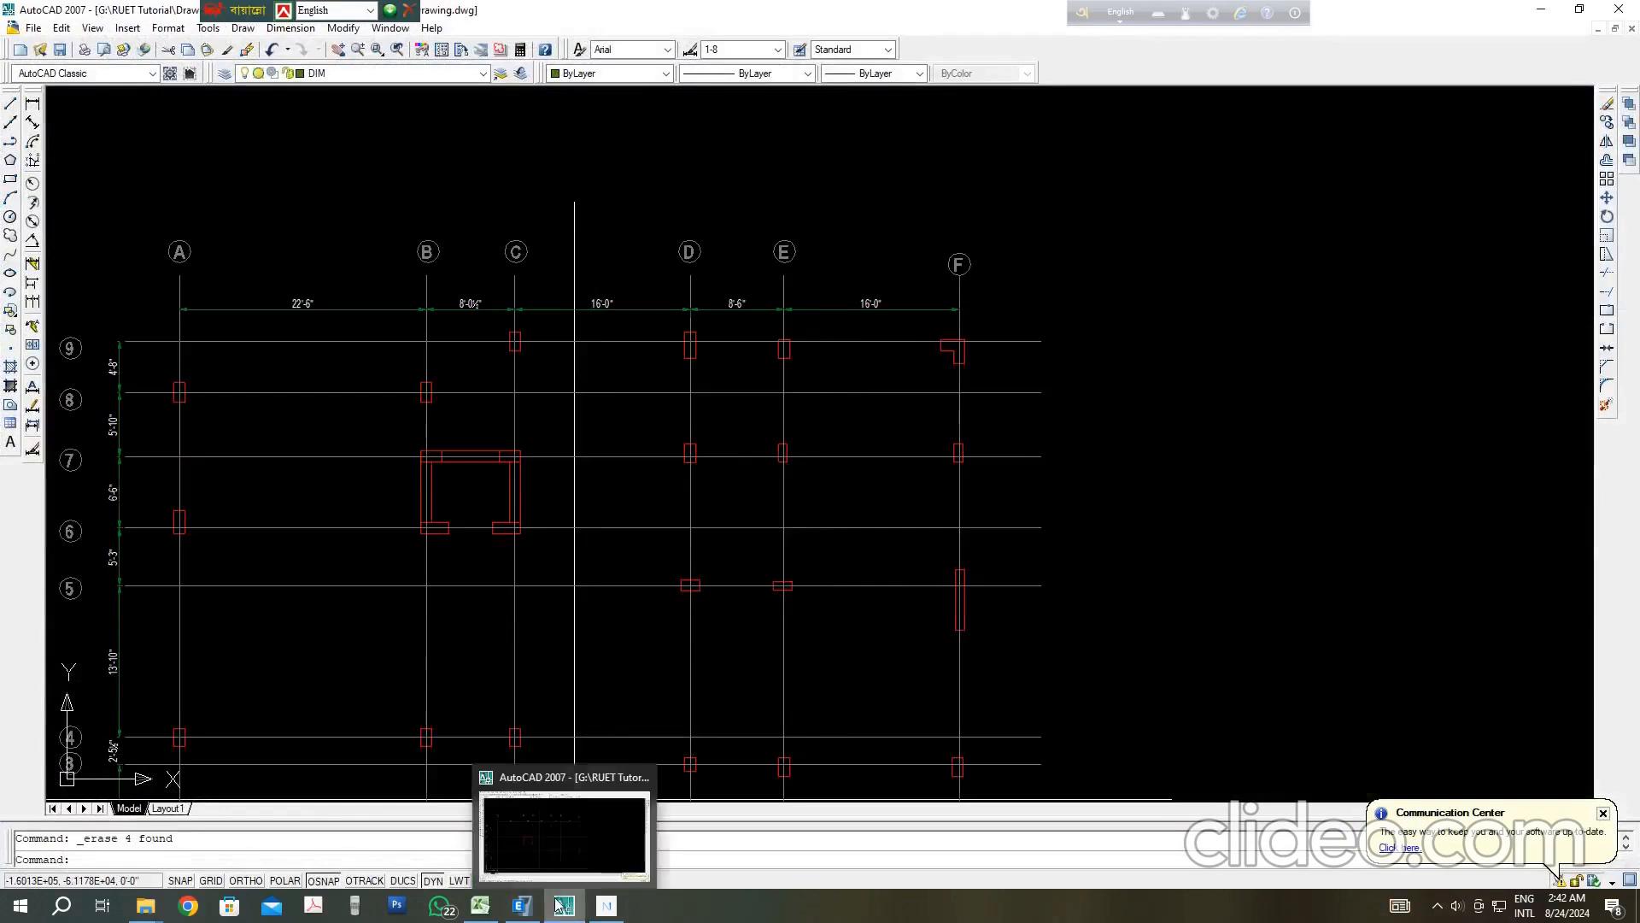
click(521, 906)
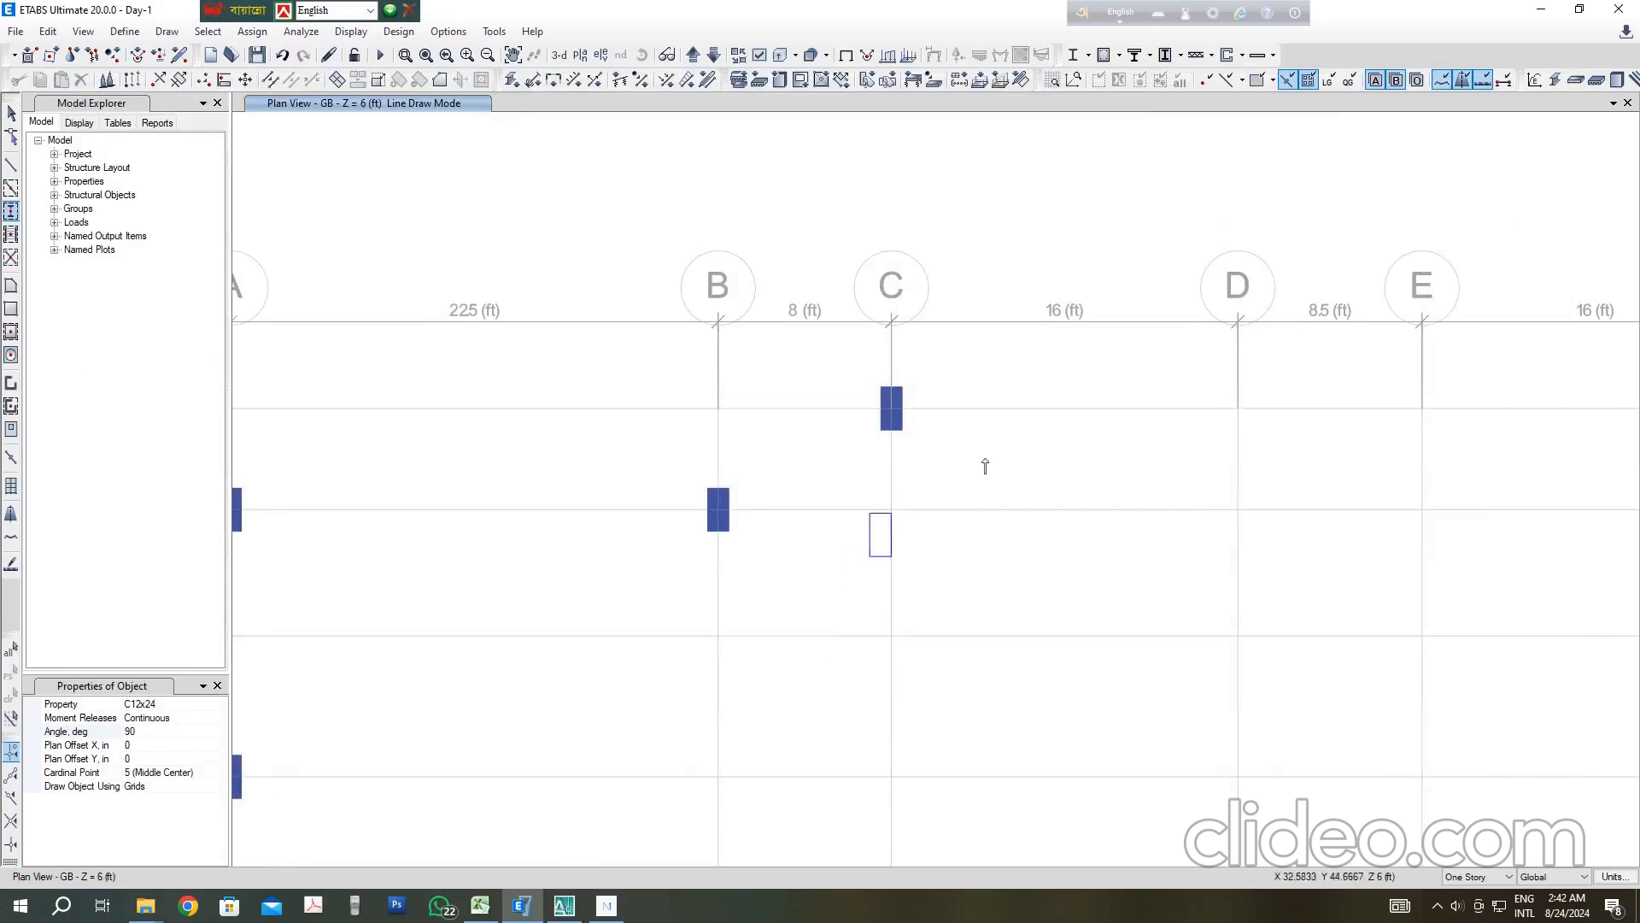
click(1238, 408)
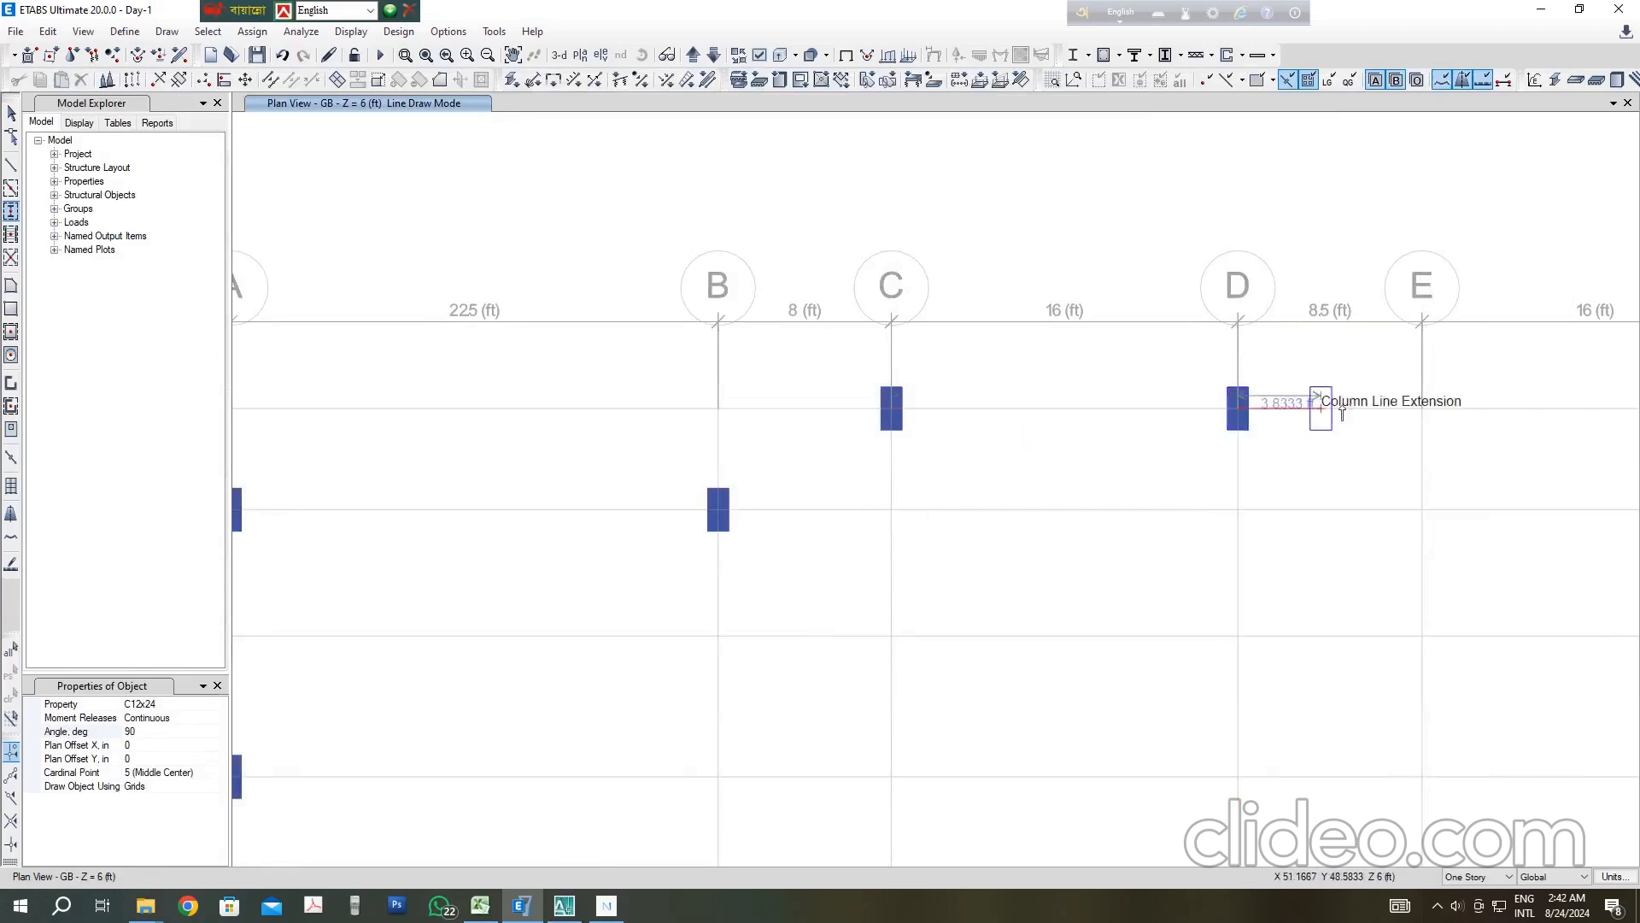
click(1422, 408)
Step: Compare the ETABS plan with the AutoCAD columns on grid line 4 and place C12x24 columns at grid points B-4 and C-4
scroll(572, 496, down, 2)
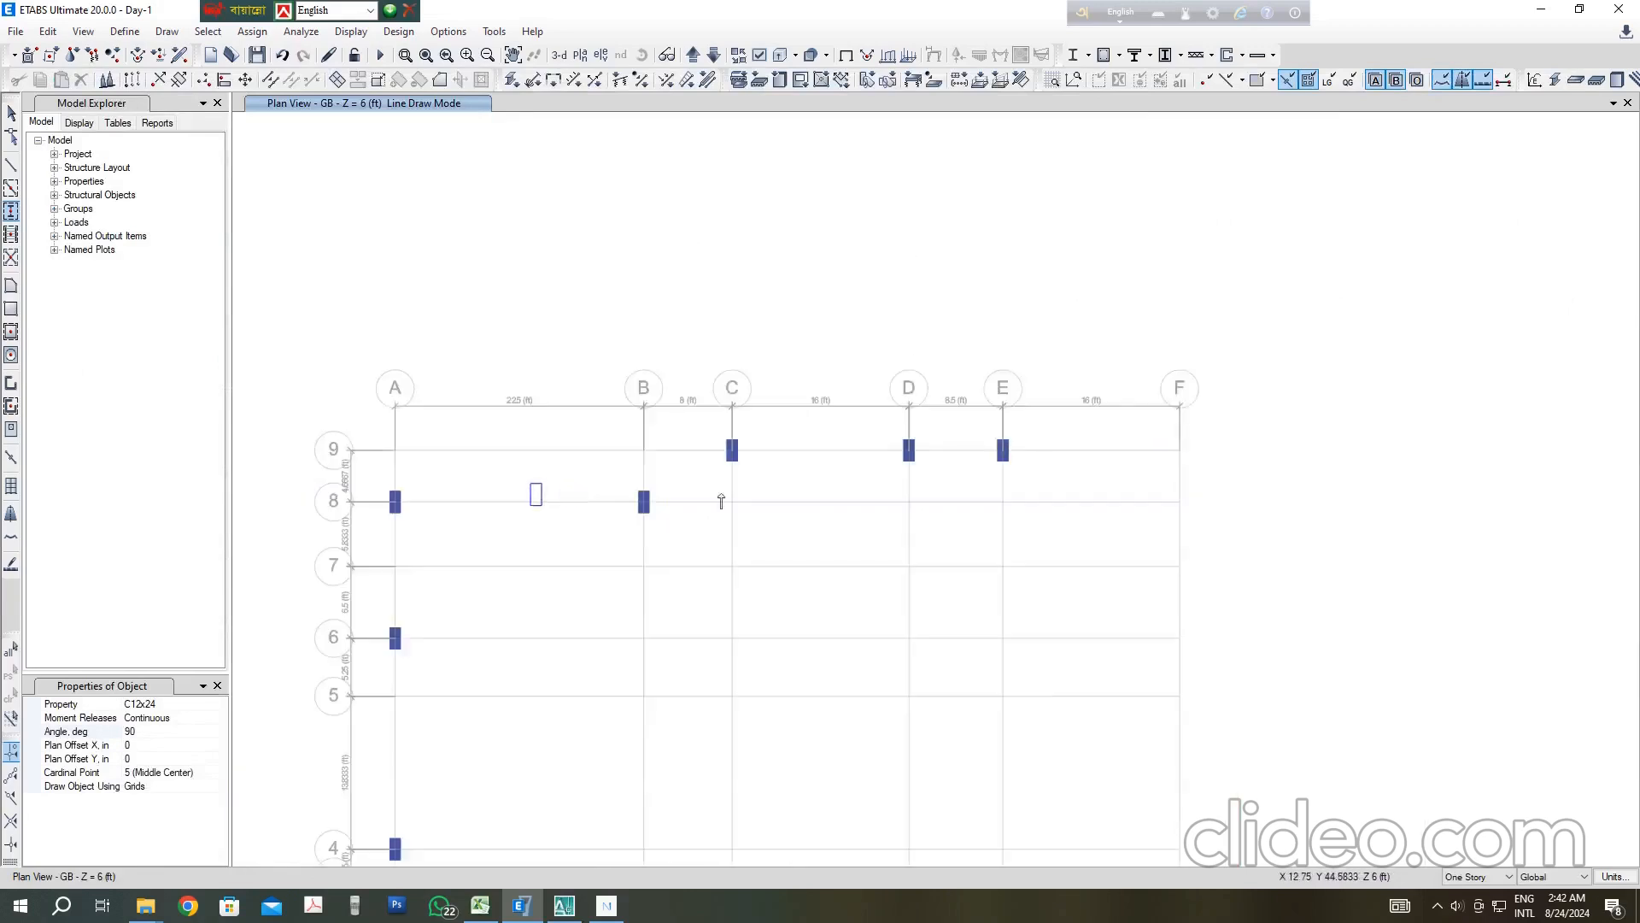
scroll(1175, 443, up, 2)
scroll(866, 564, down, 3)
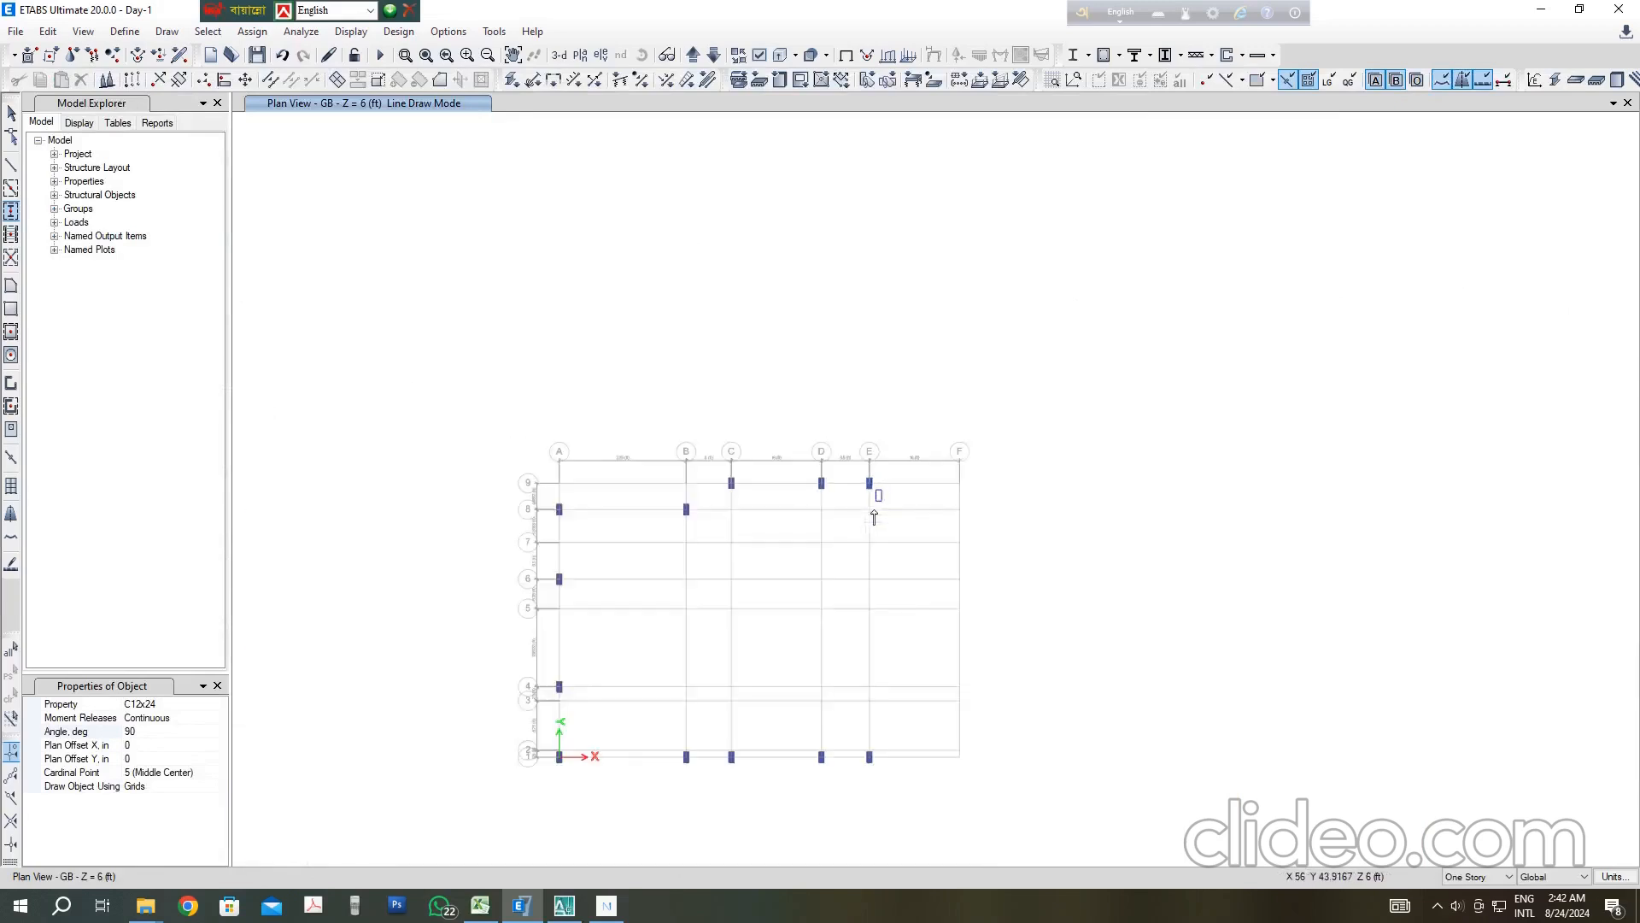
click(564, 905)
scroll(553, 542, up, 3)
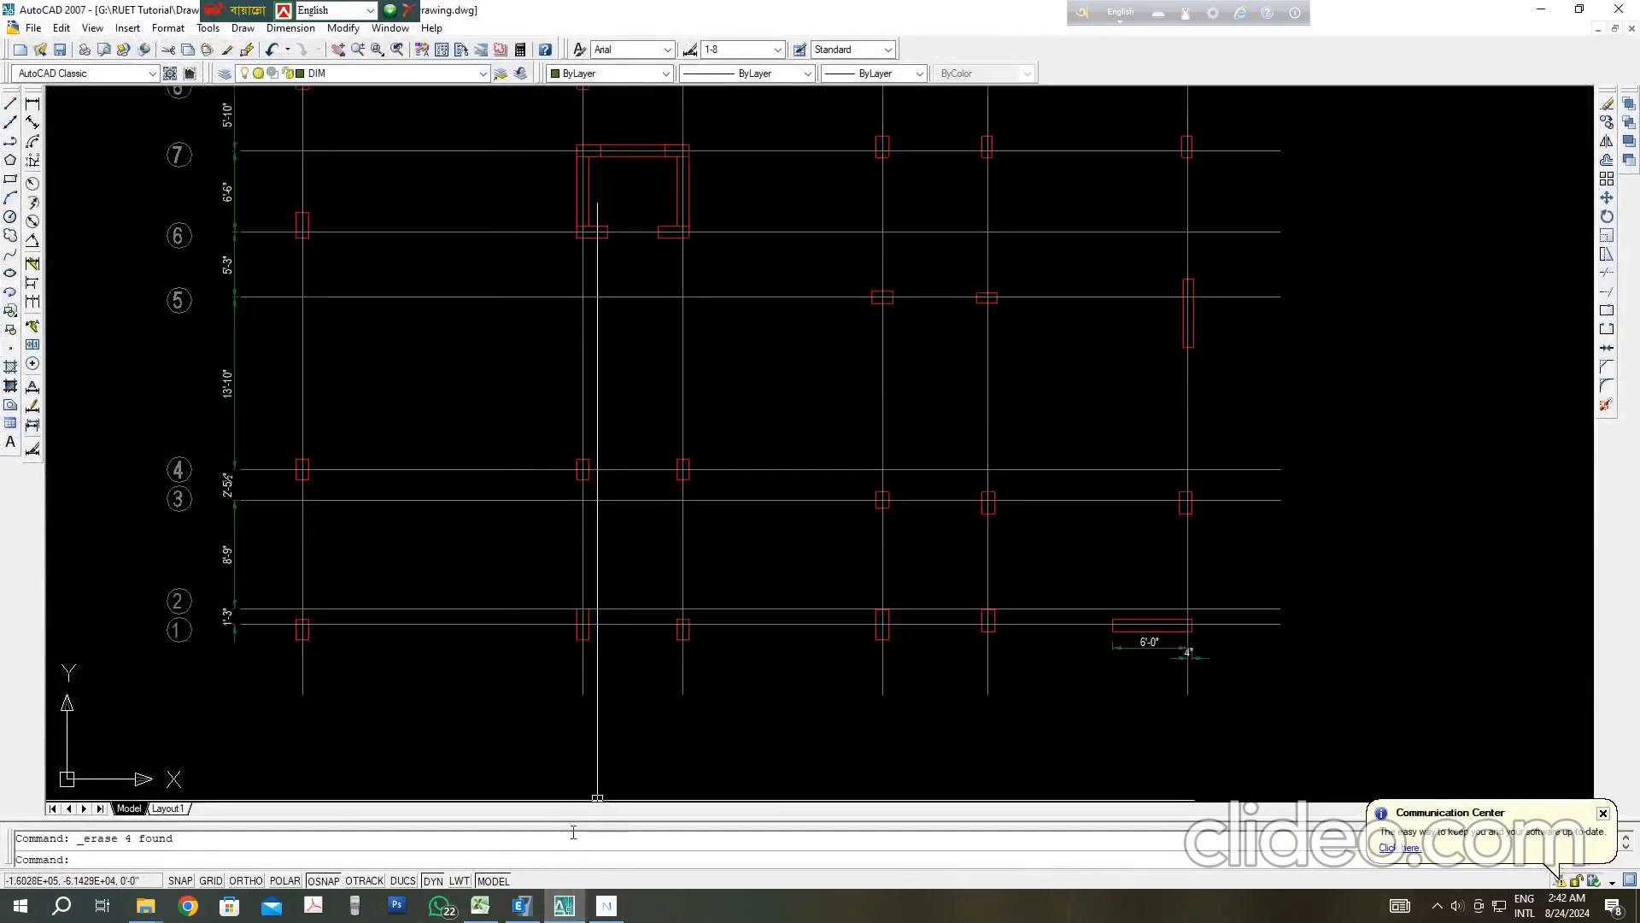
click(564, 910)
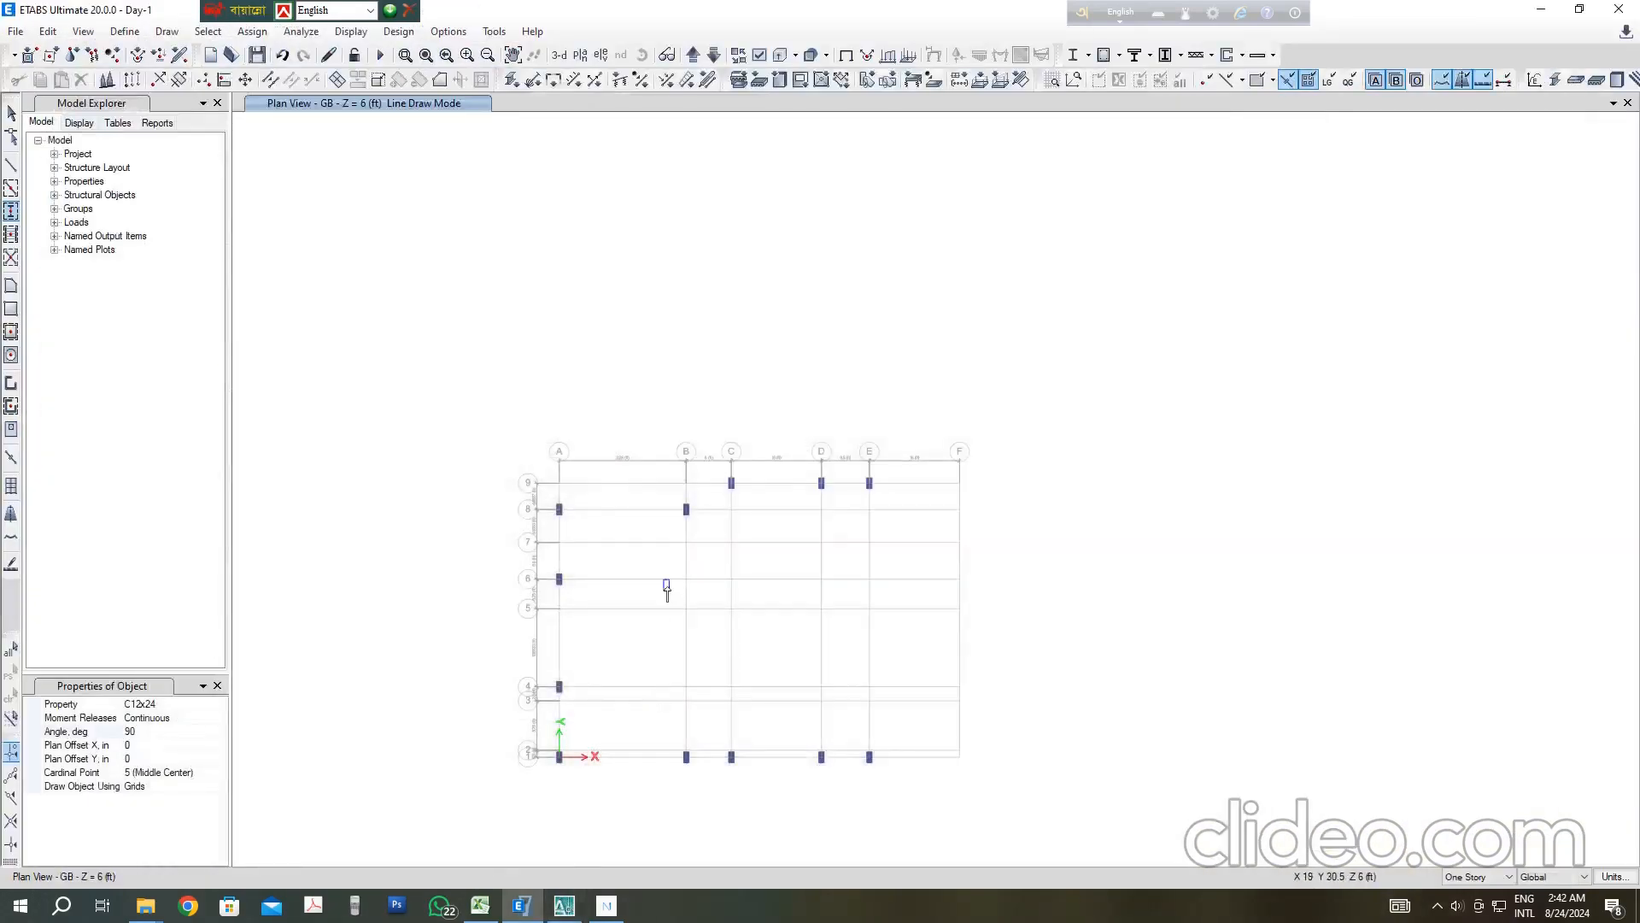
click(566, 907)
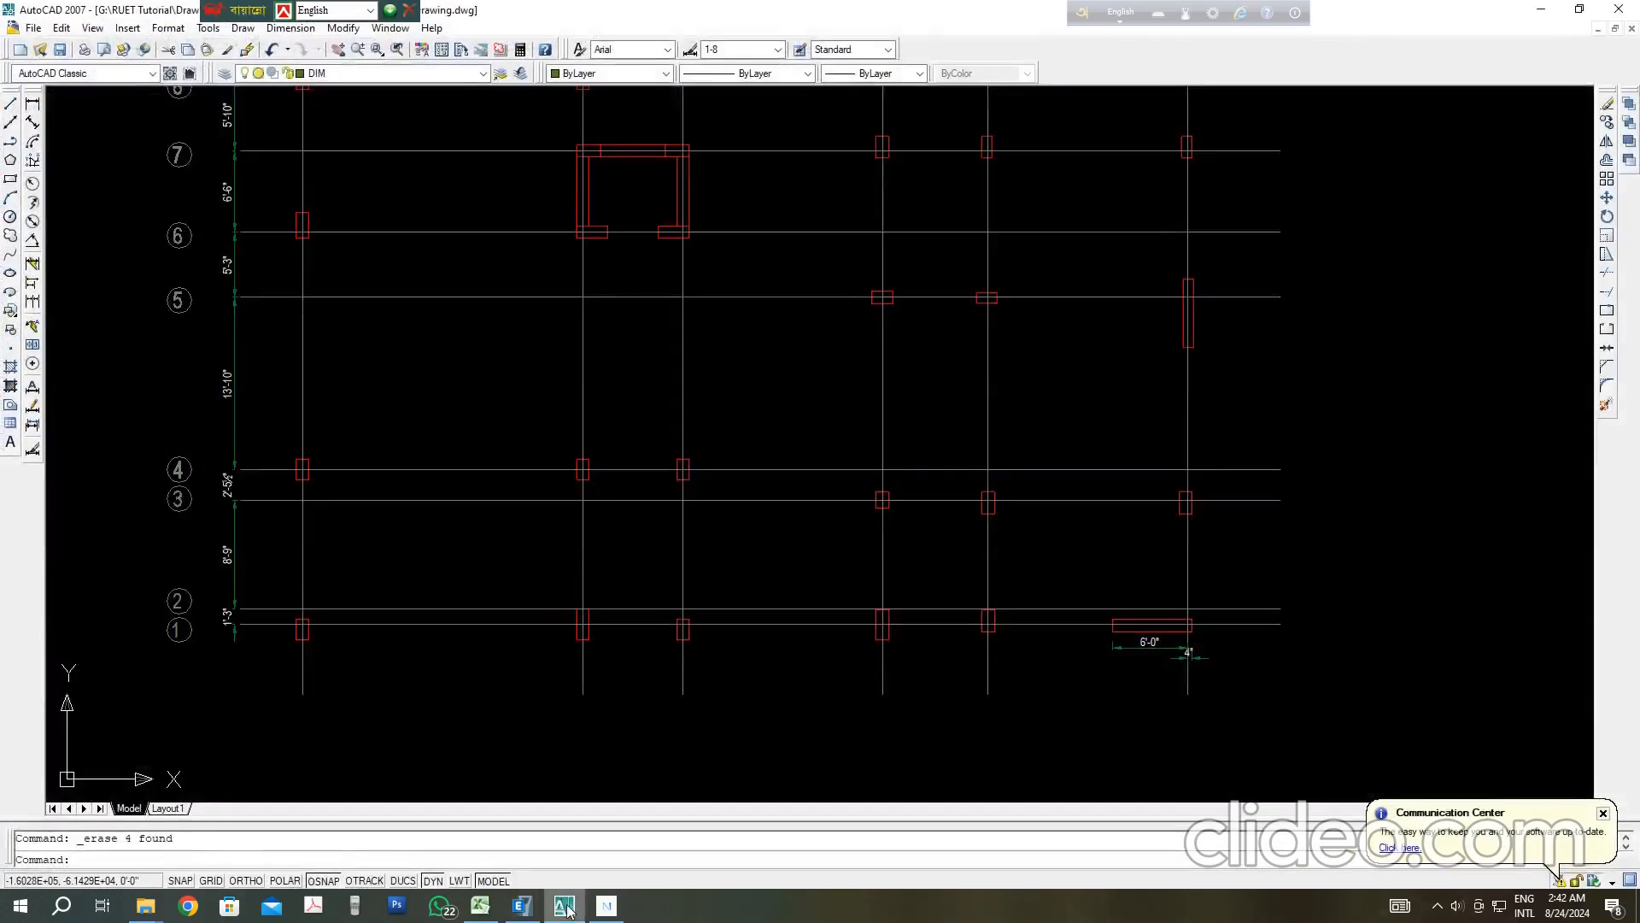
click(567, 911)
scroll(718, 709, up, 5)
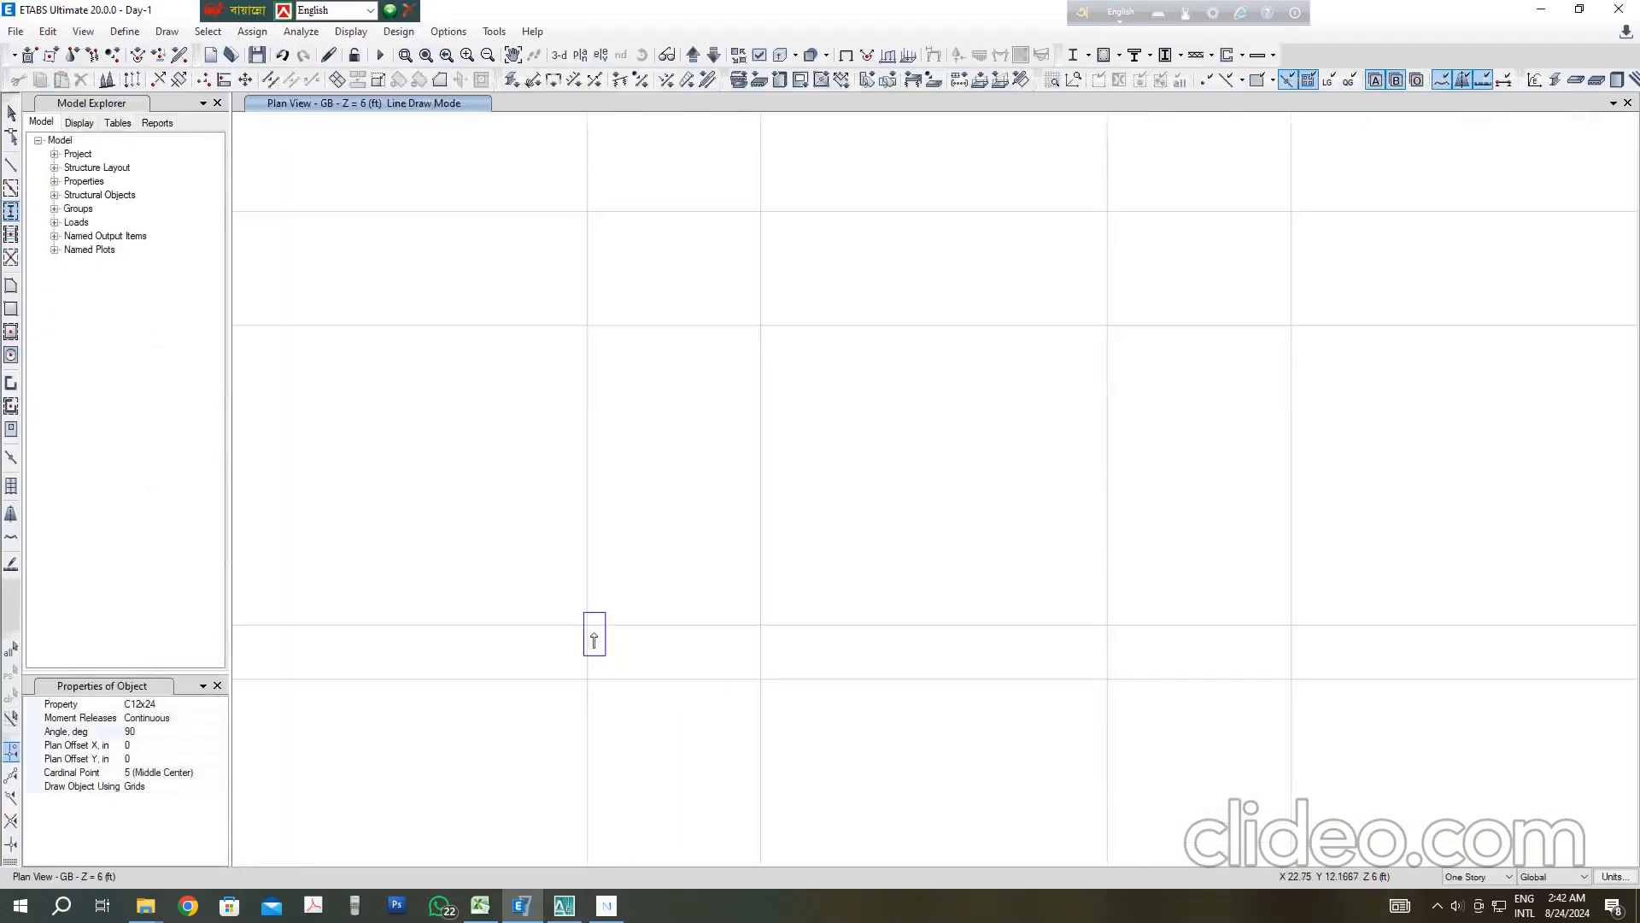
click(587, 620)
click(757, 616)
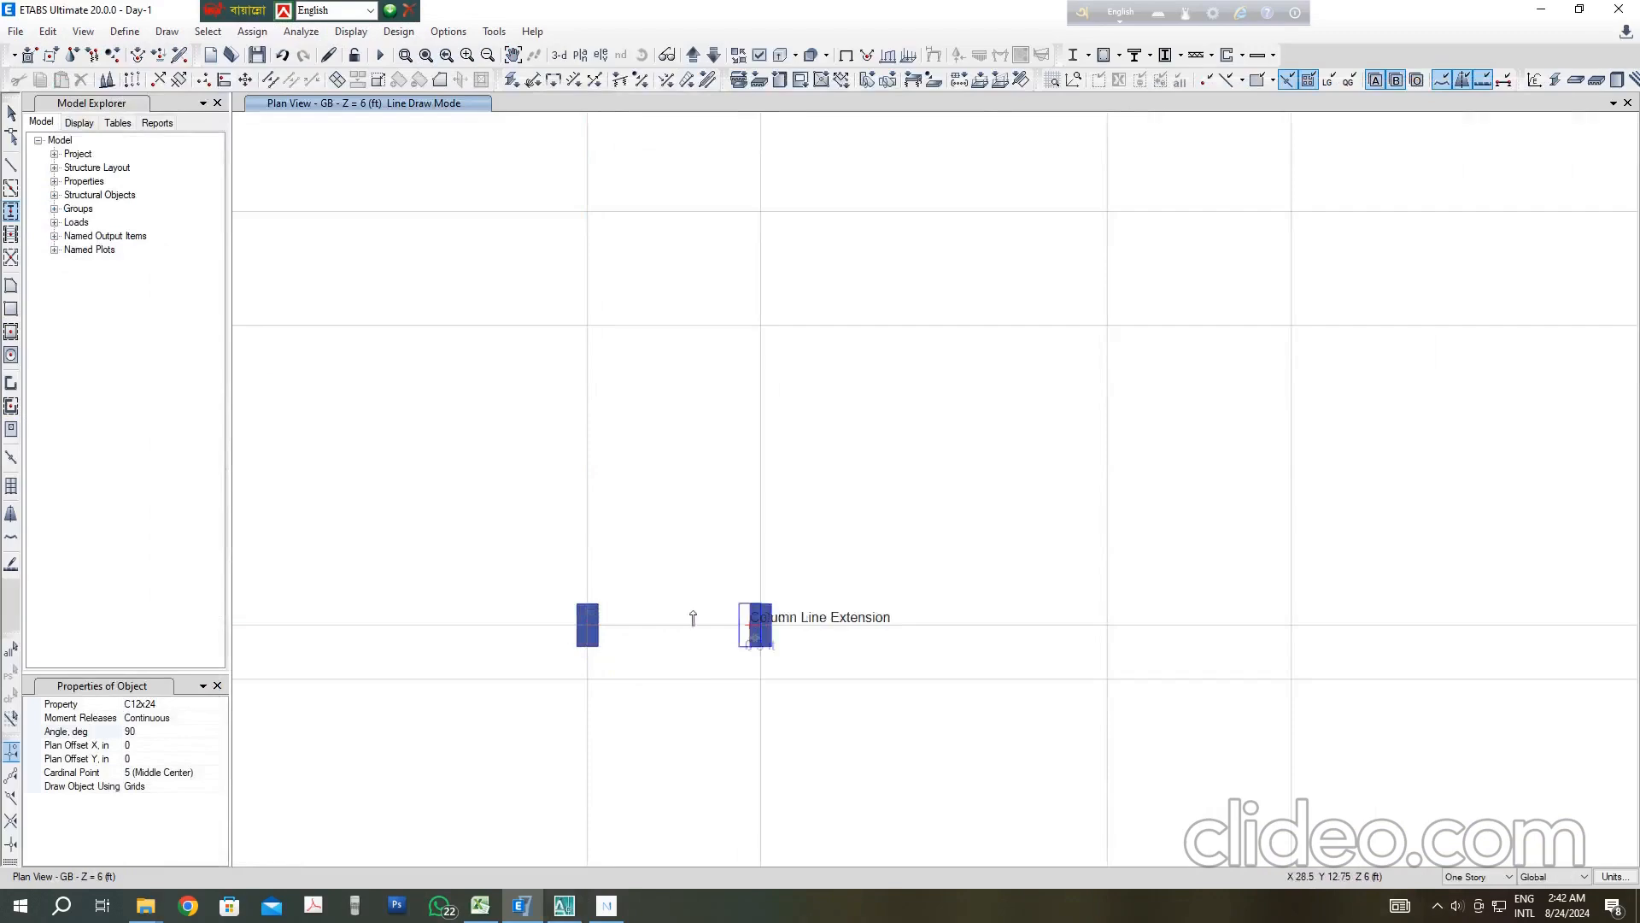
Step: Check the grid line 3 columns in AutoCAD and return to the ETABS plan at grid point D-3
scroll(693, 616, down, 3)
click(565, 907)
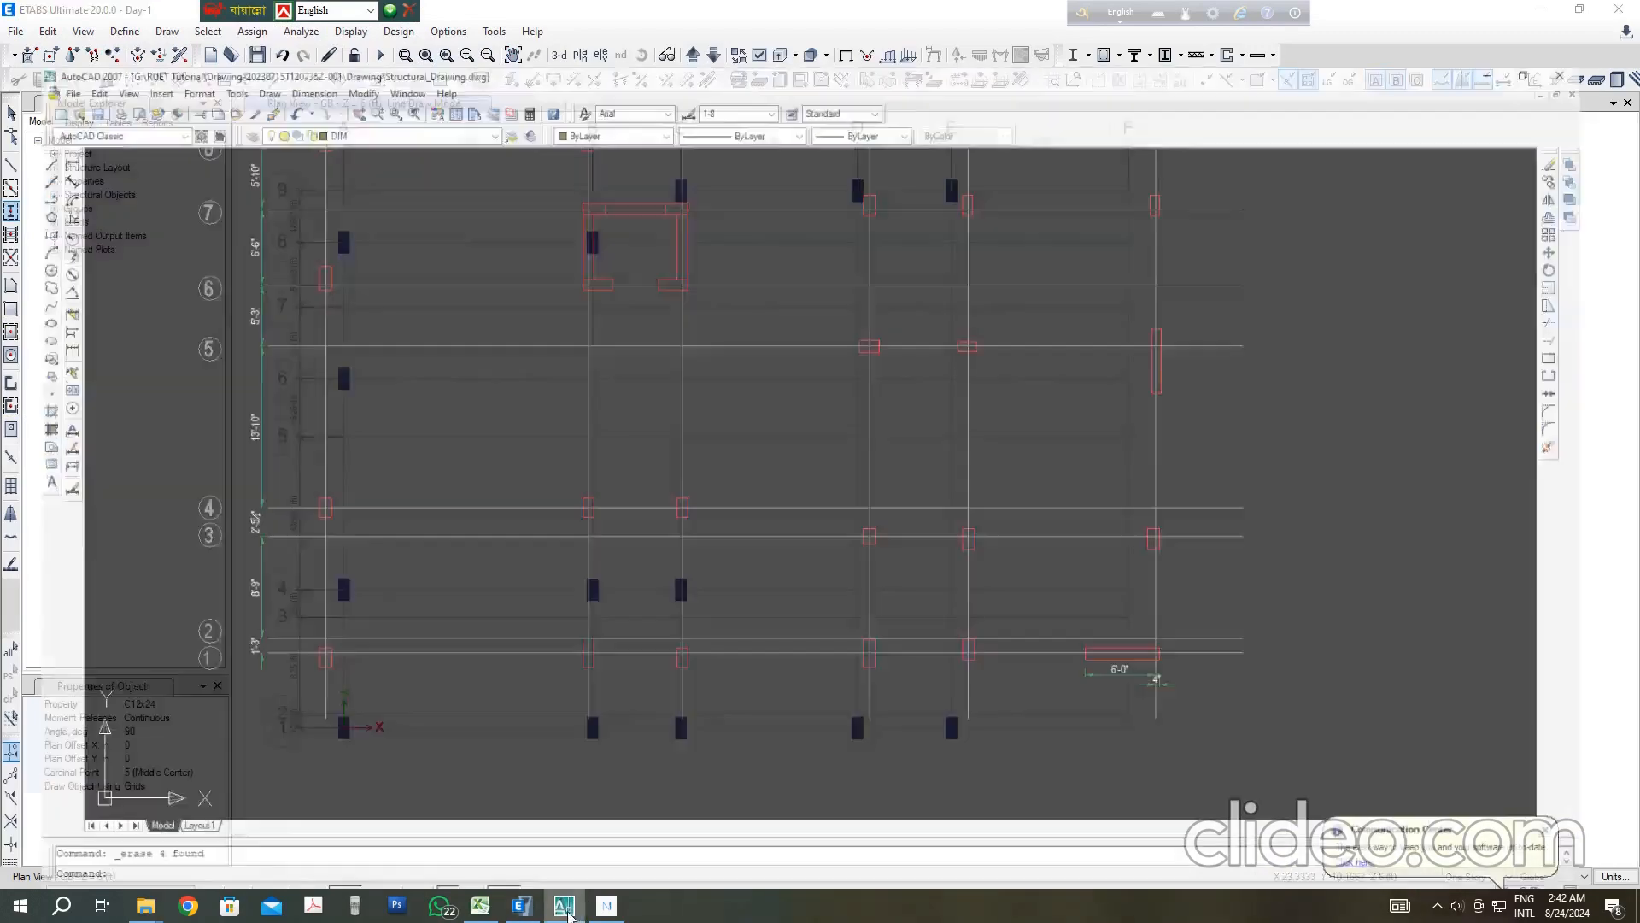
click(563, 911)
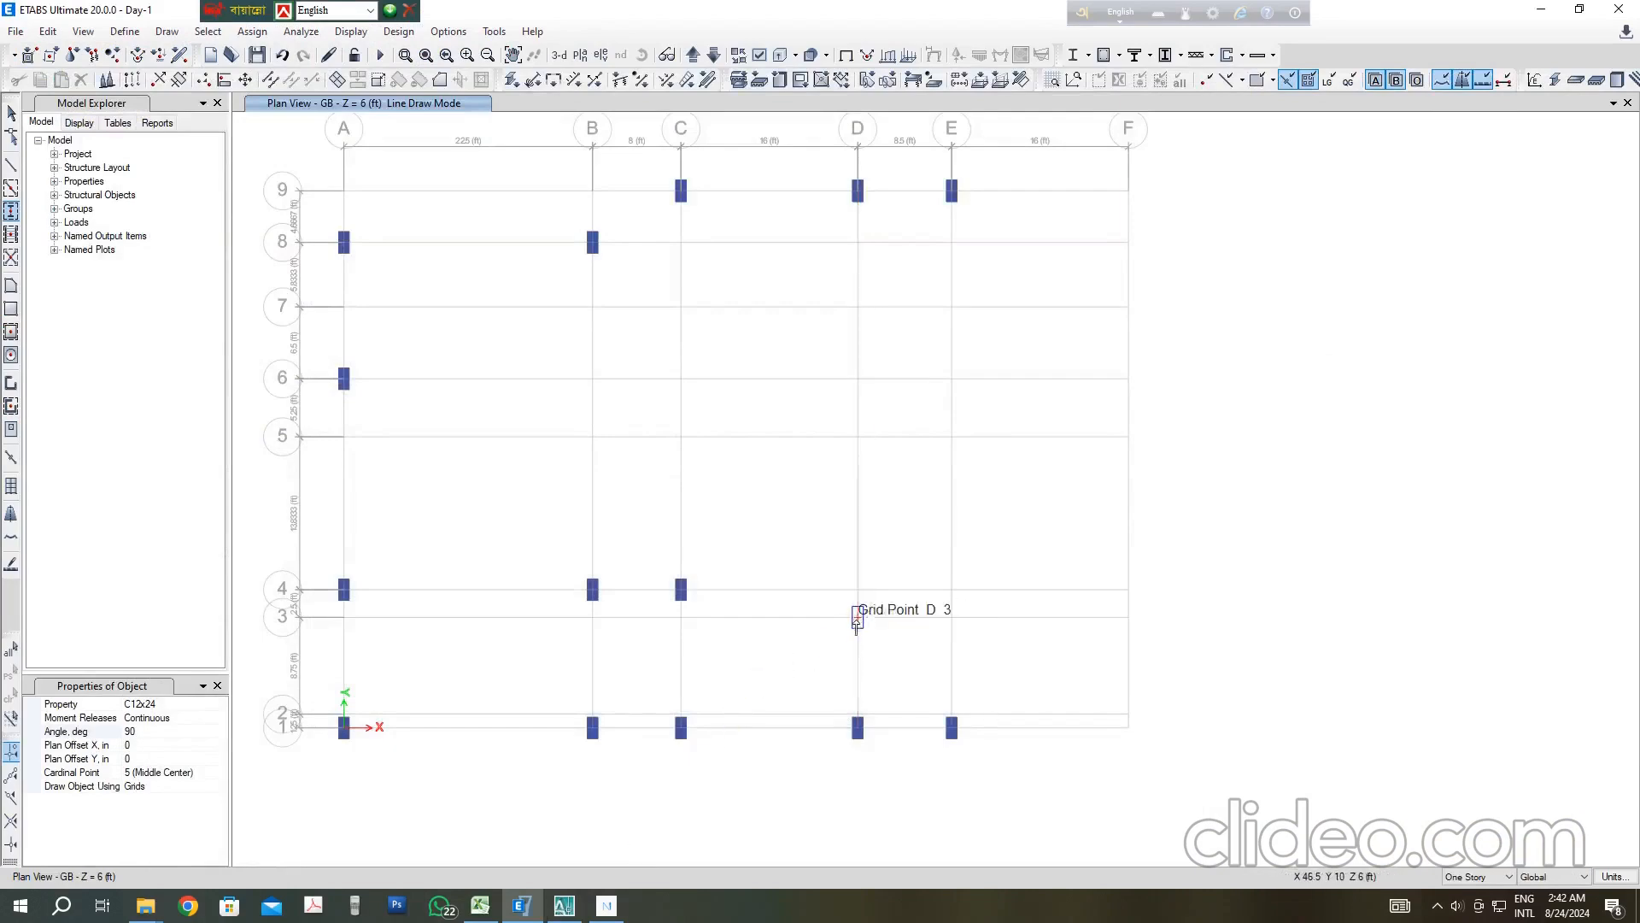
Step: Place C12x24 columns at grid points D3, E3 and F3 on the GB plan, following the AutoCAD column layout
click(858, 616)
click(951, 616)
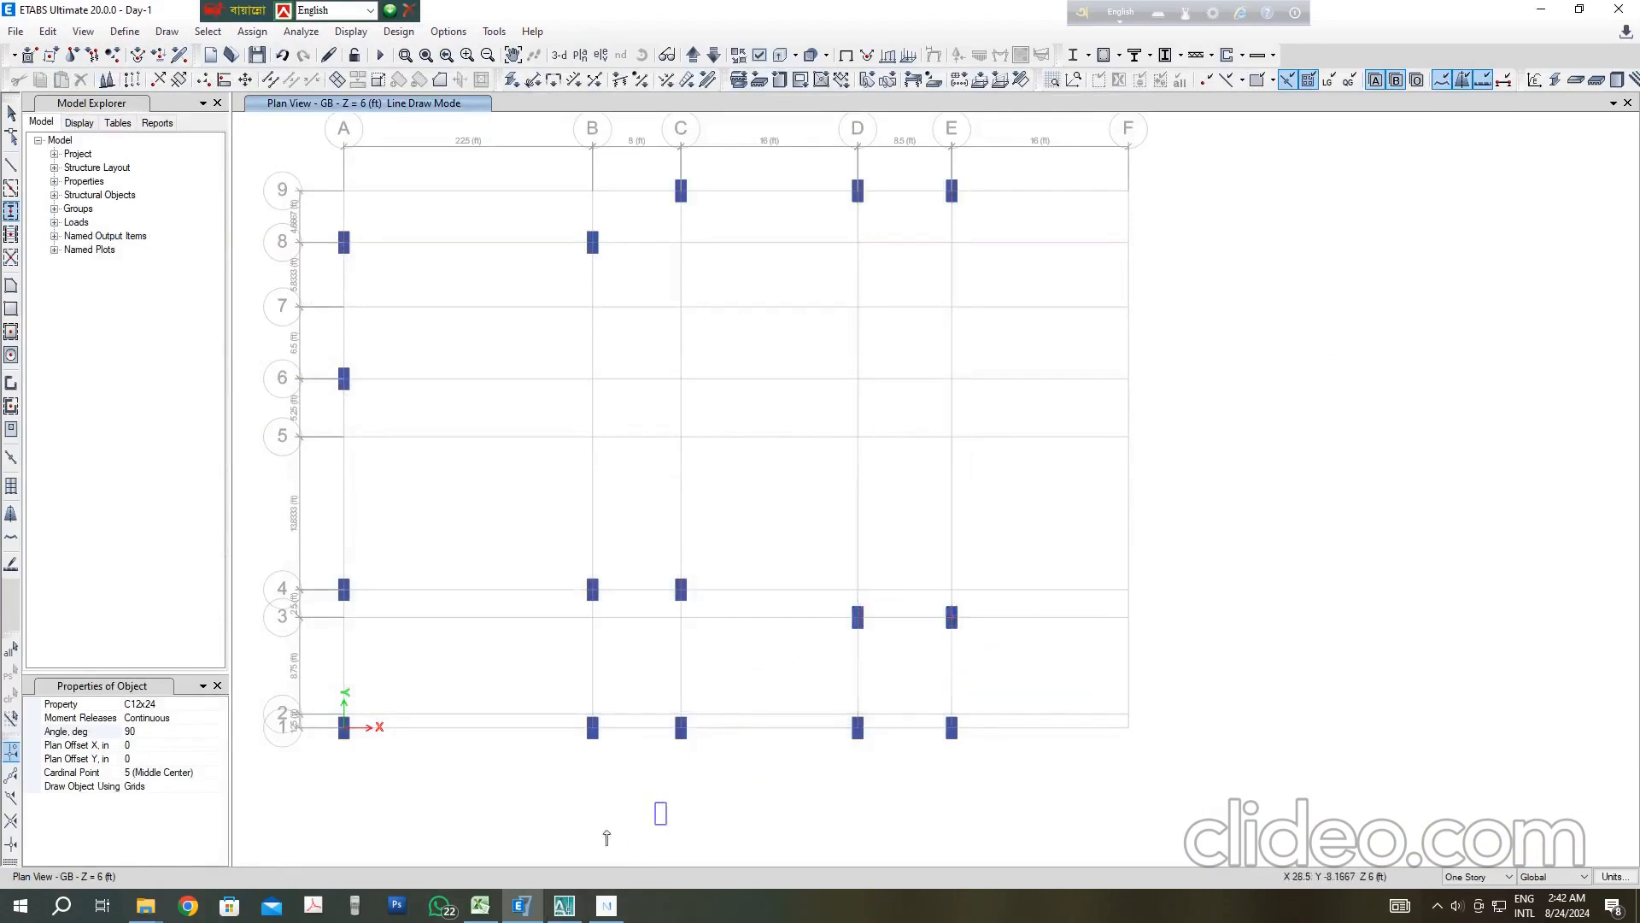
click(564, 907)
click(563, 907)
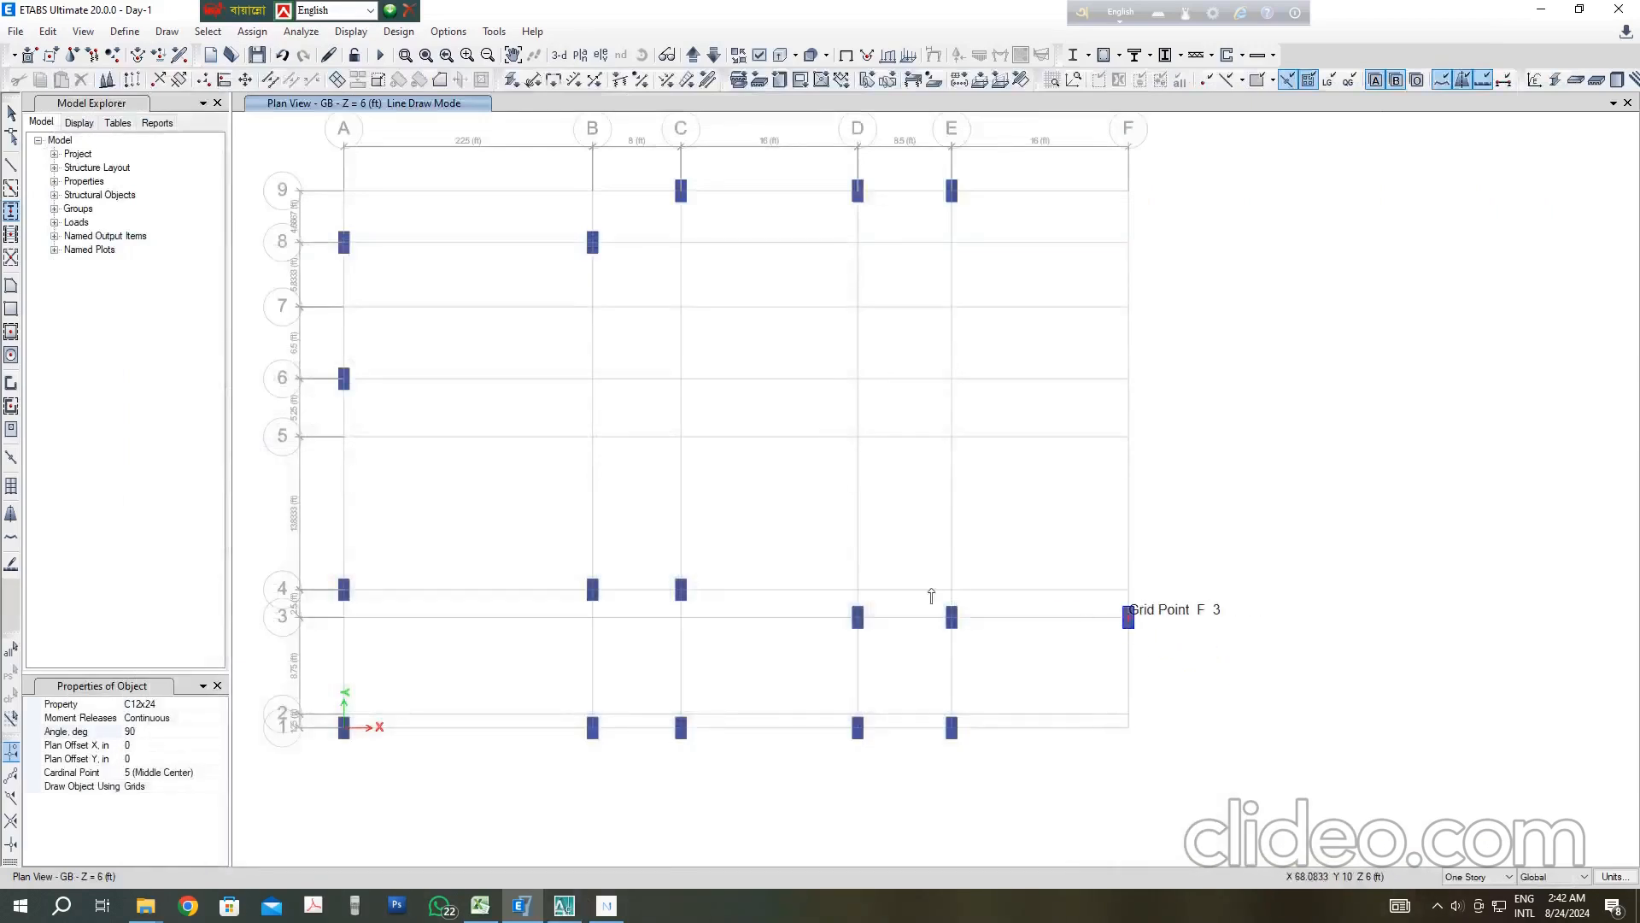
Step: Check the AutoCAD layout, set the column angle to 0 degrees and place C12x24 columns at grid points D5 and E5
click(562, 907)
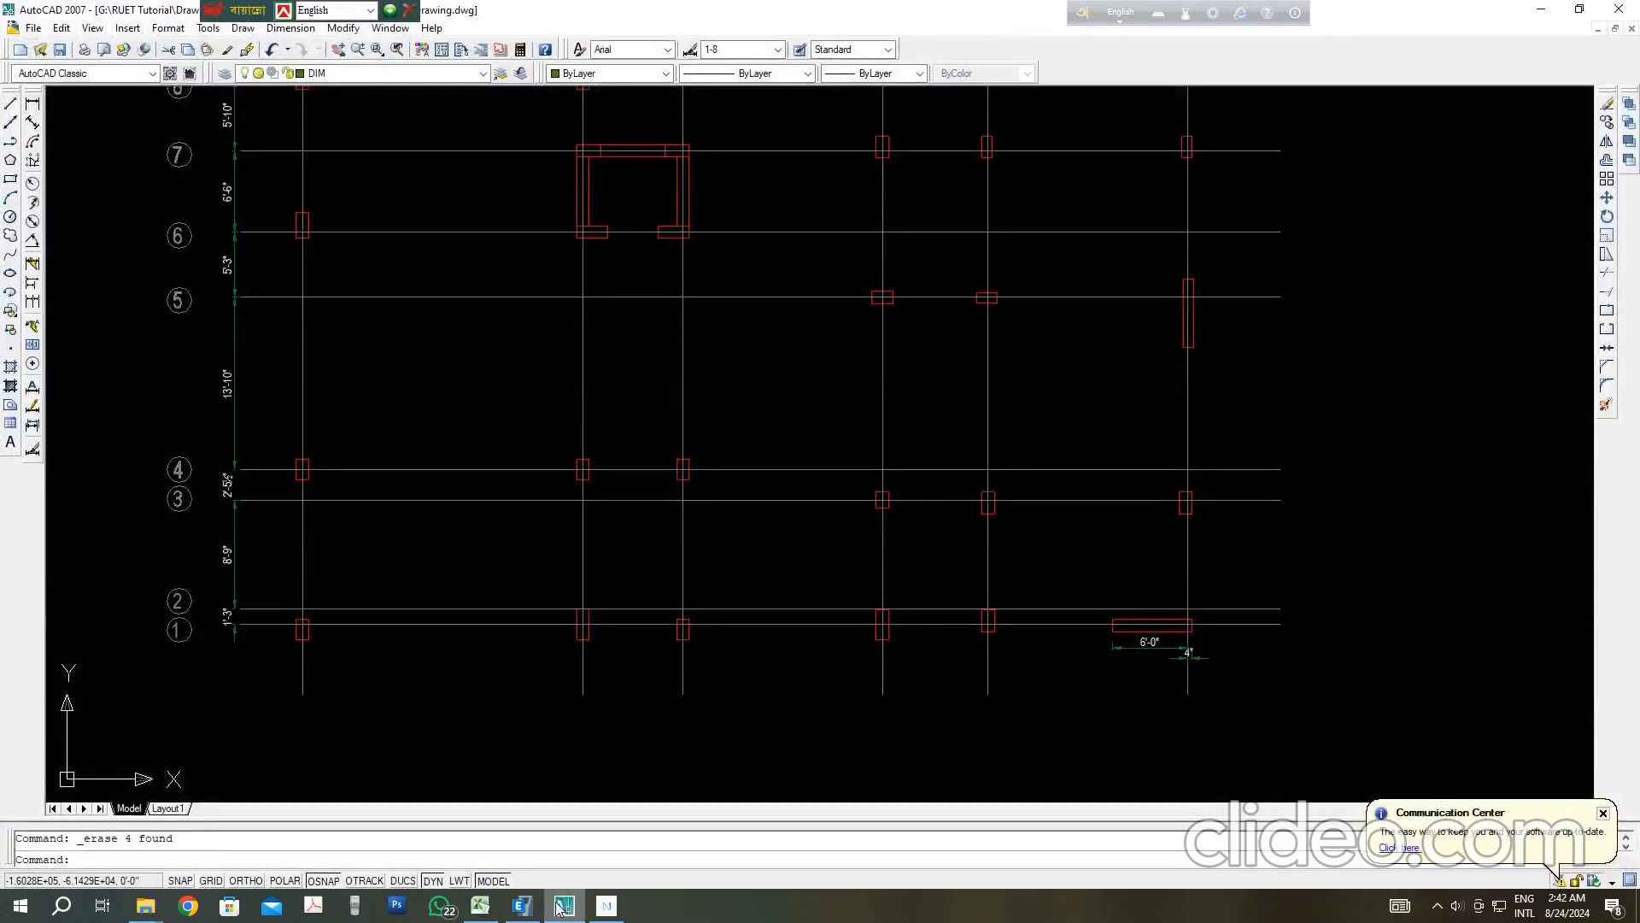
click(560, 907)
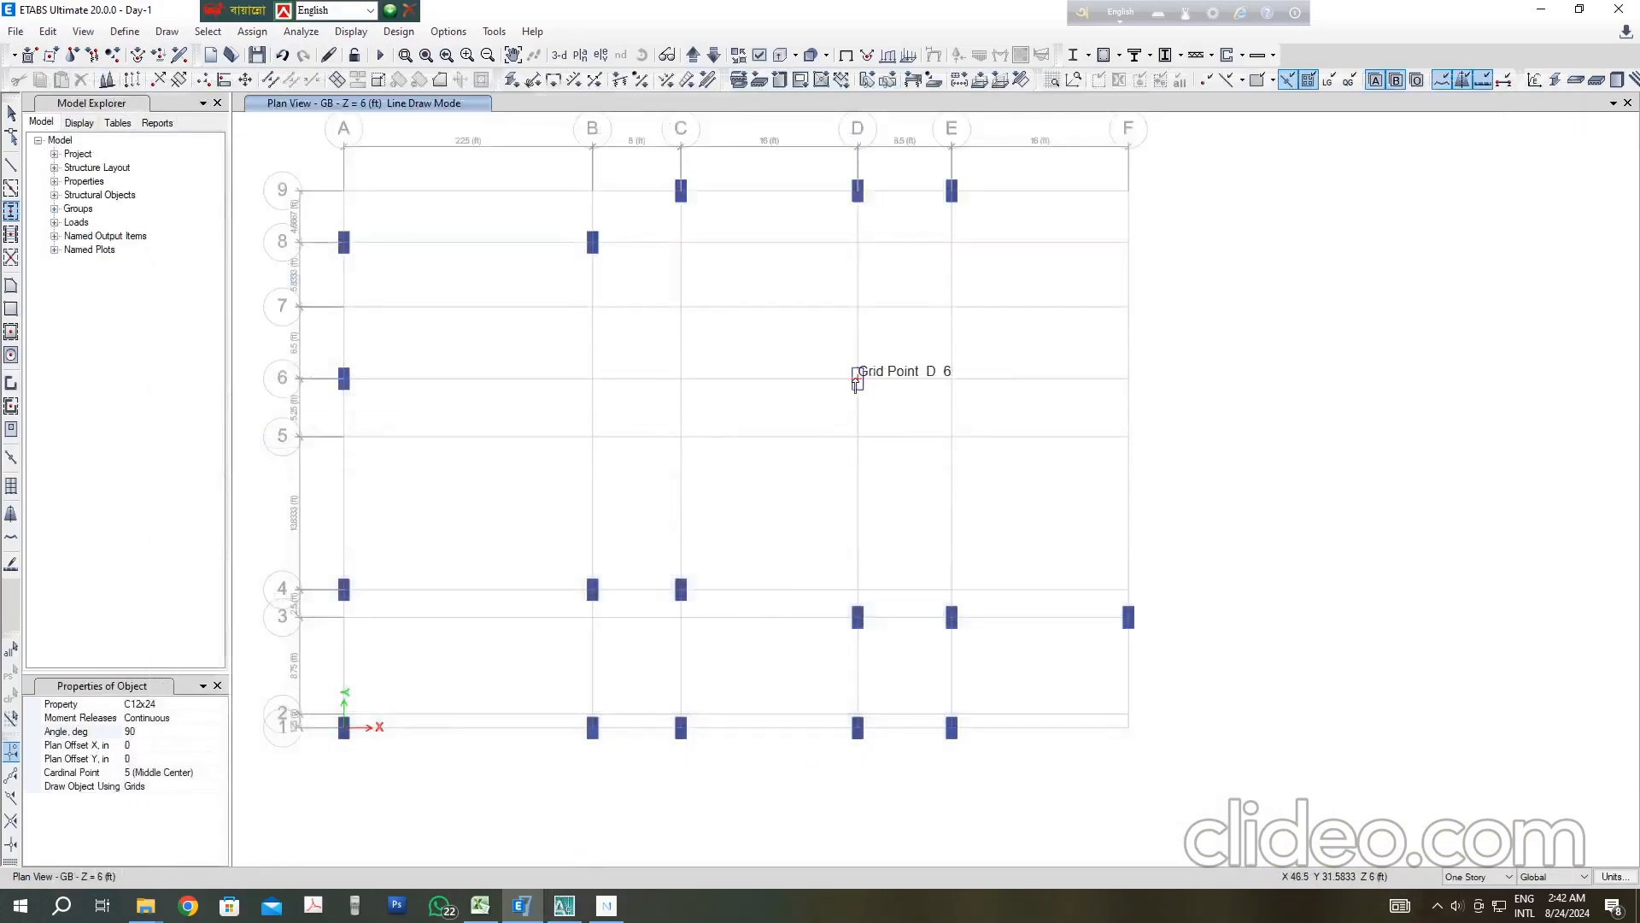
click(144, 733)
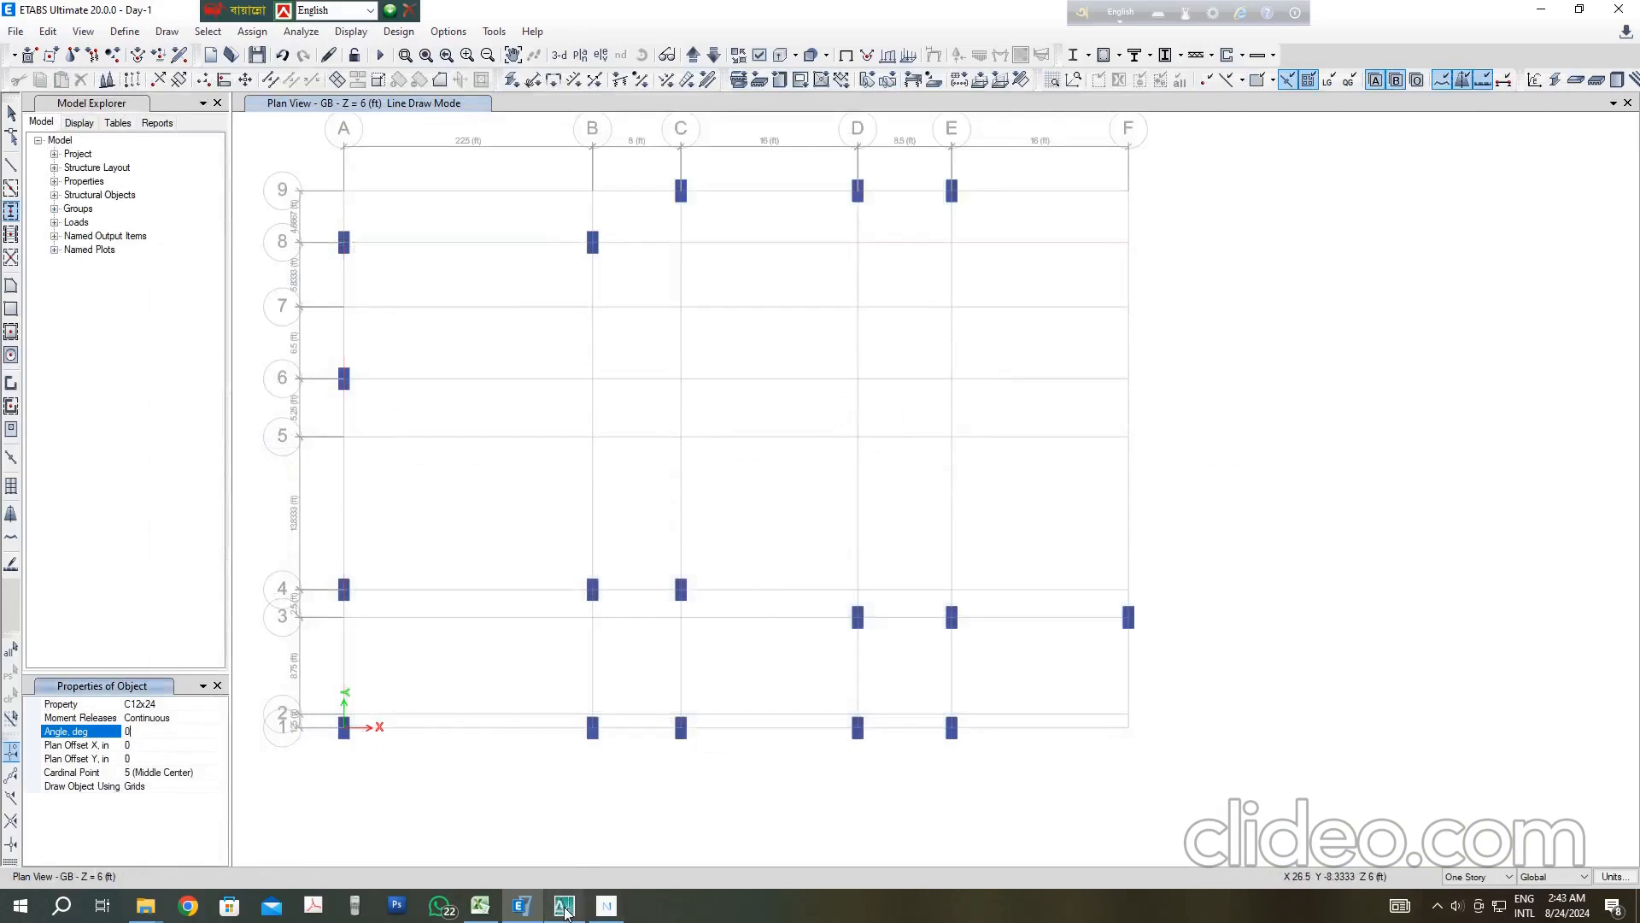
click(564, 908)
click(564, 907)
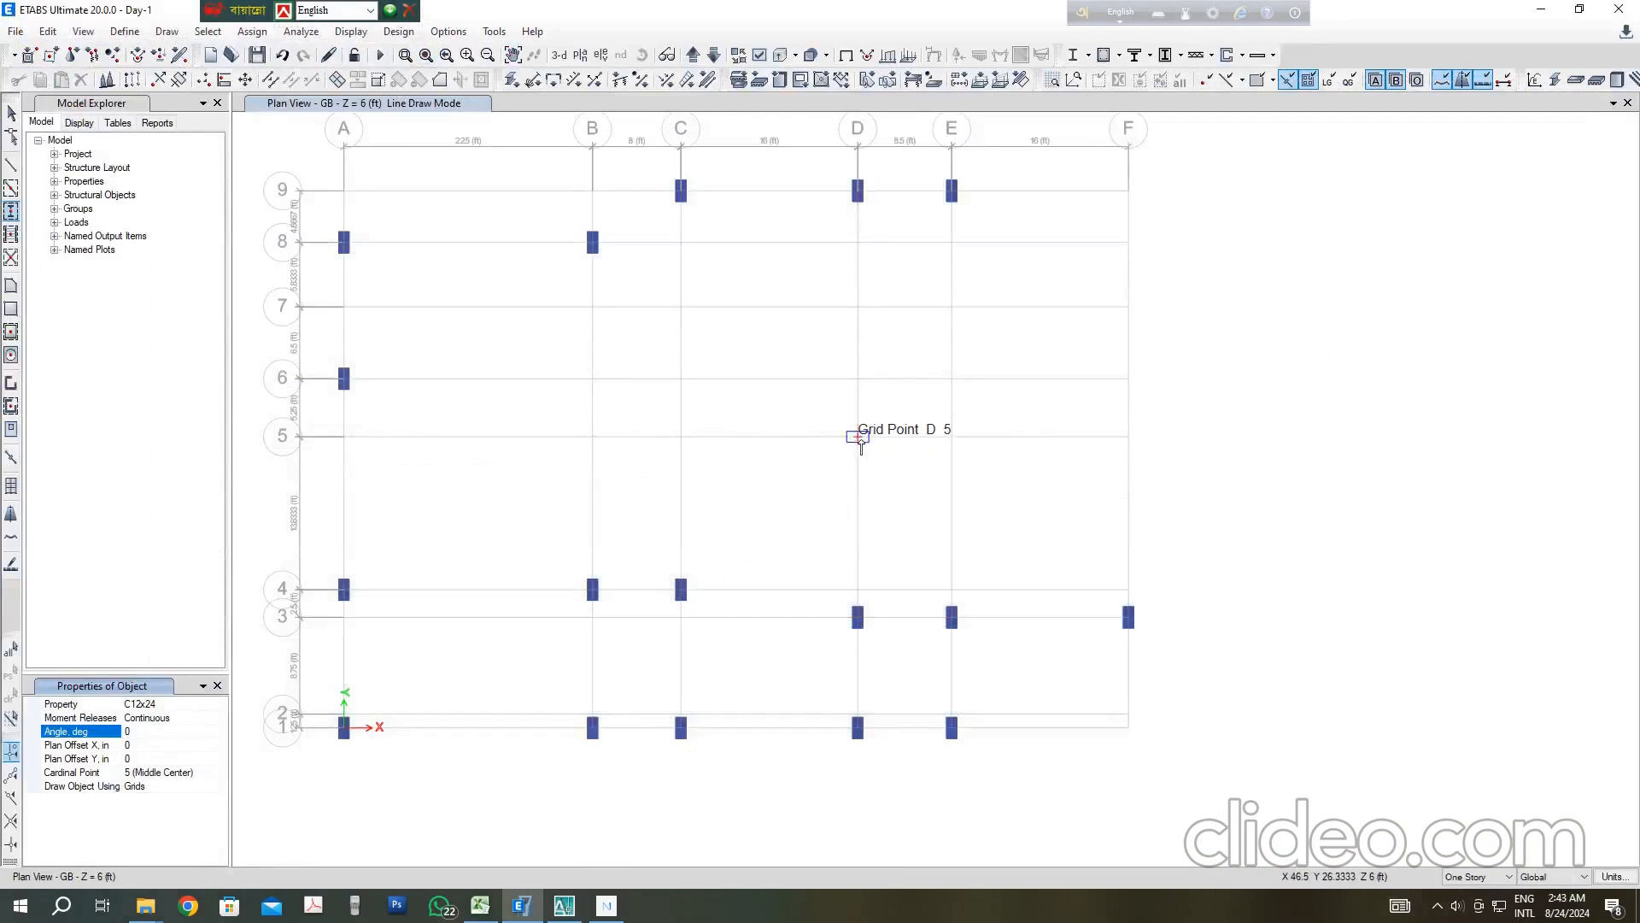
click(858, 436)
click(951, 437)
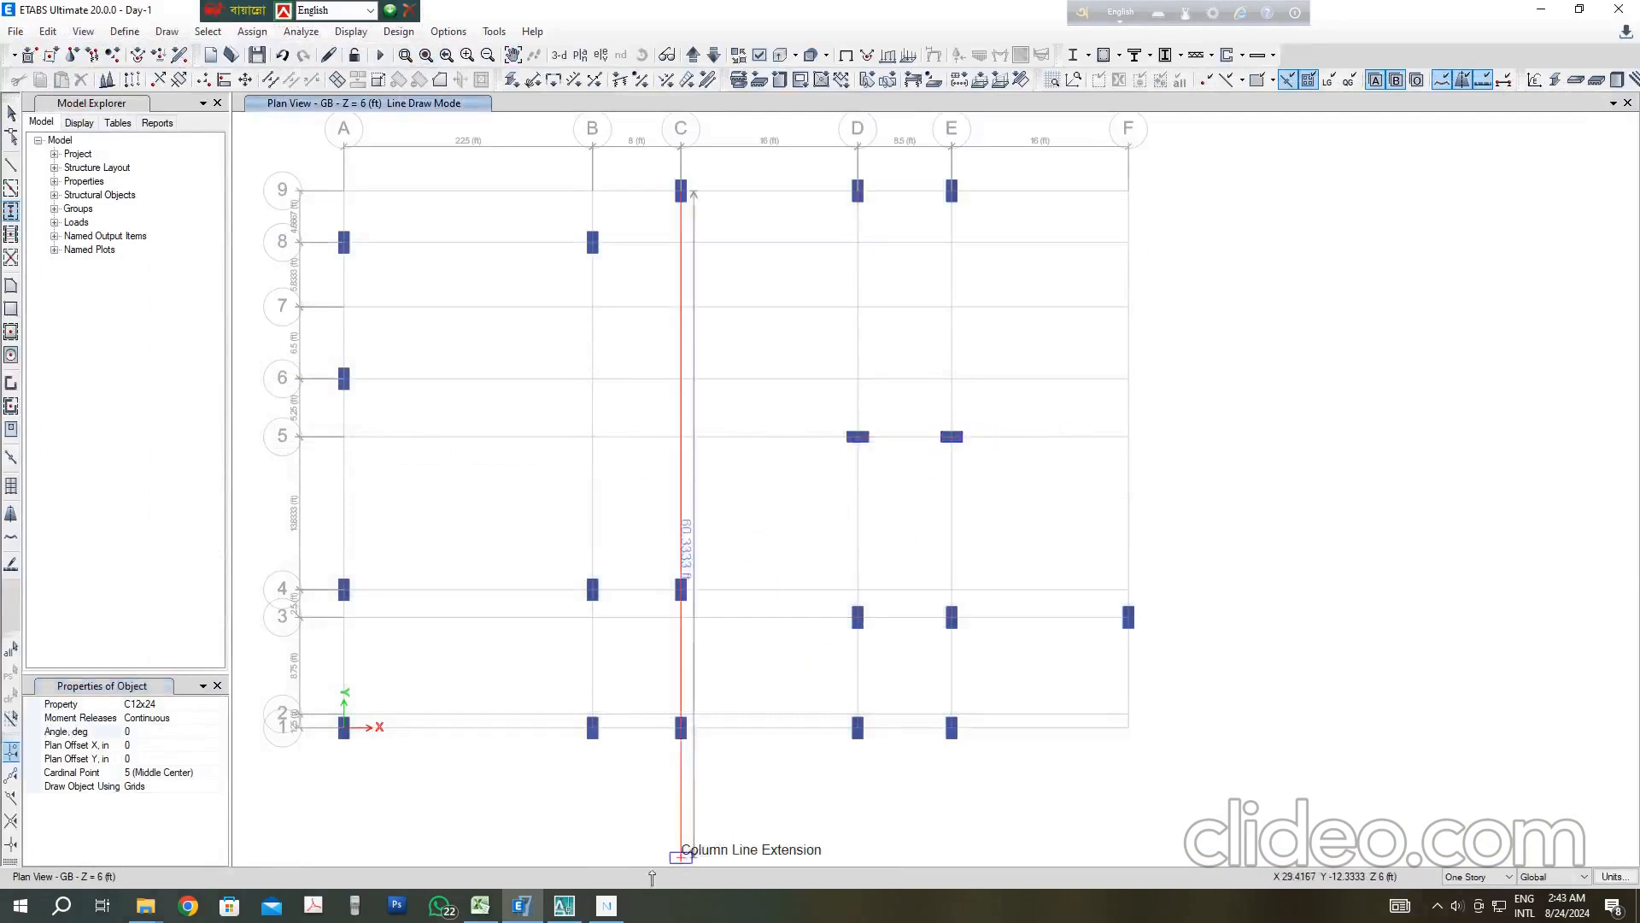
Step: Set the column angle to 90 degrees and place C12x24 columns at grid points D7, E7 and F7, following the AutoCAD layout
click(560, 906)
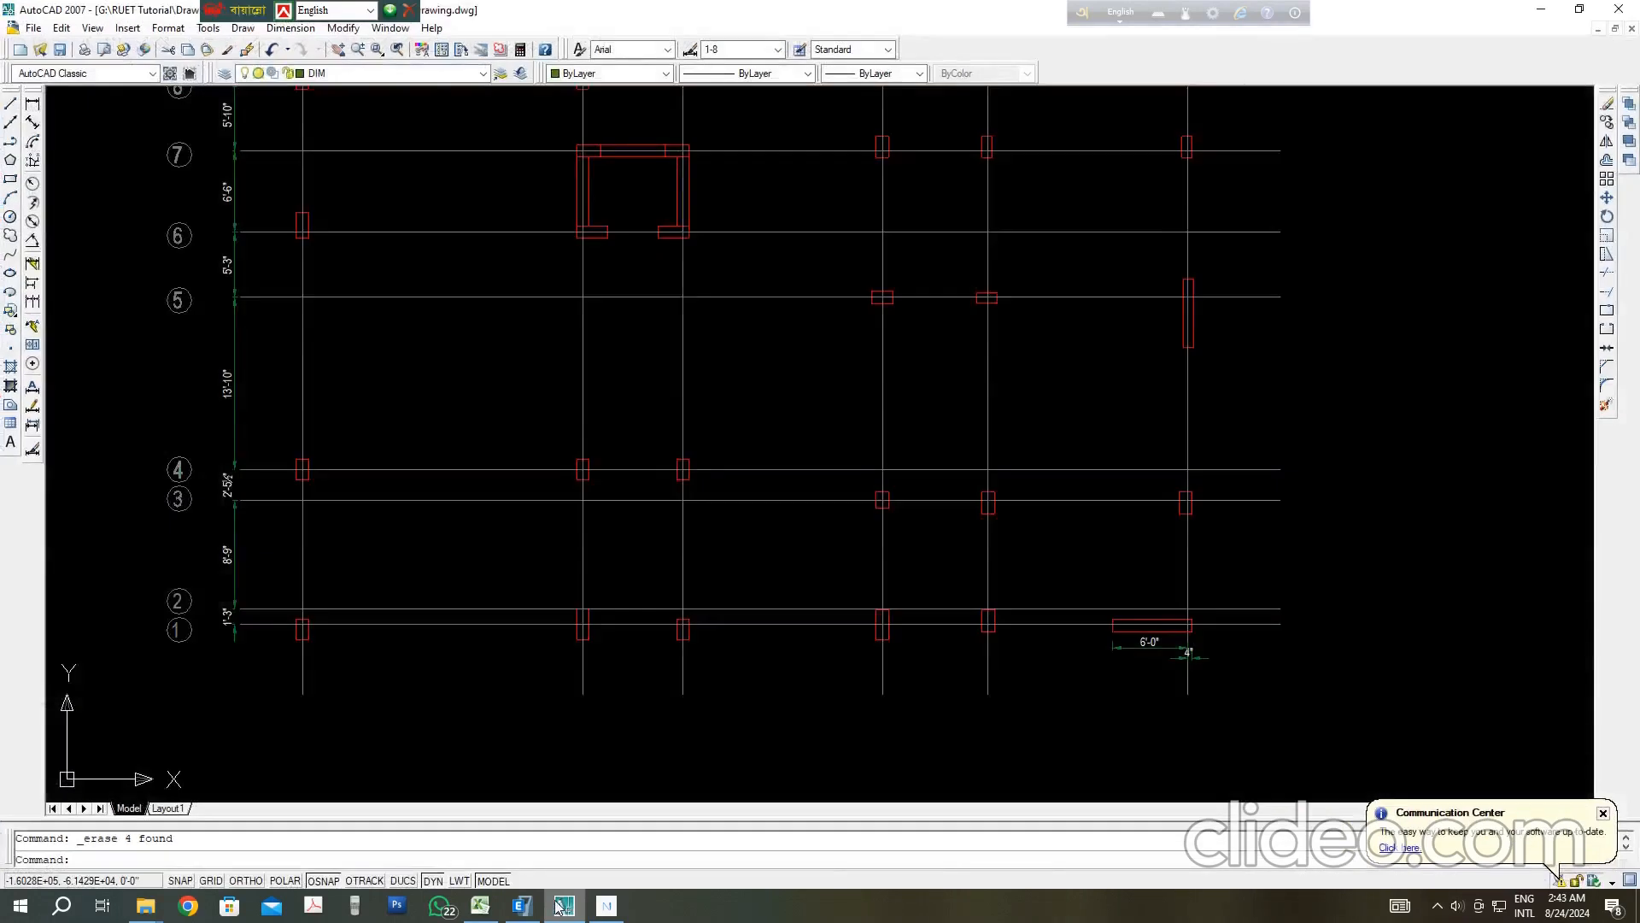
scroll(695, 775, down, 3)
scroll(751, 465, up, 2)
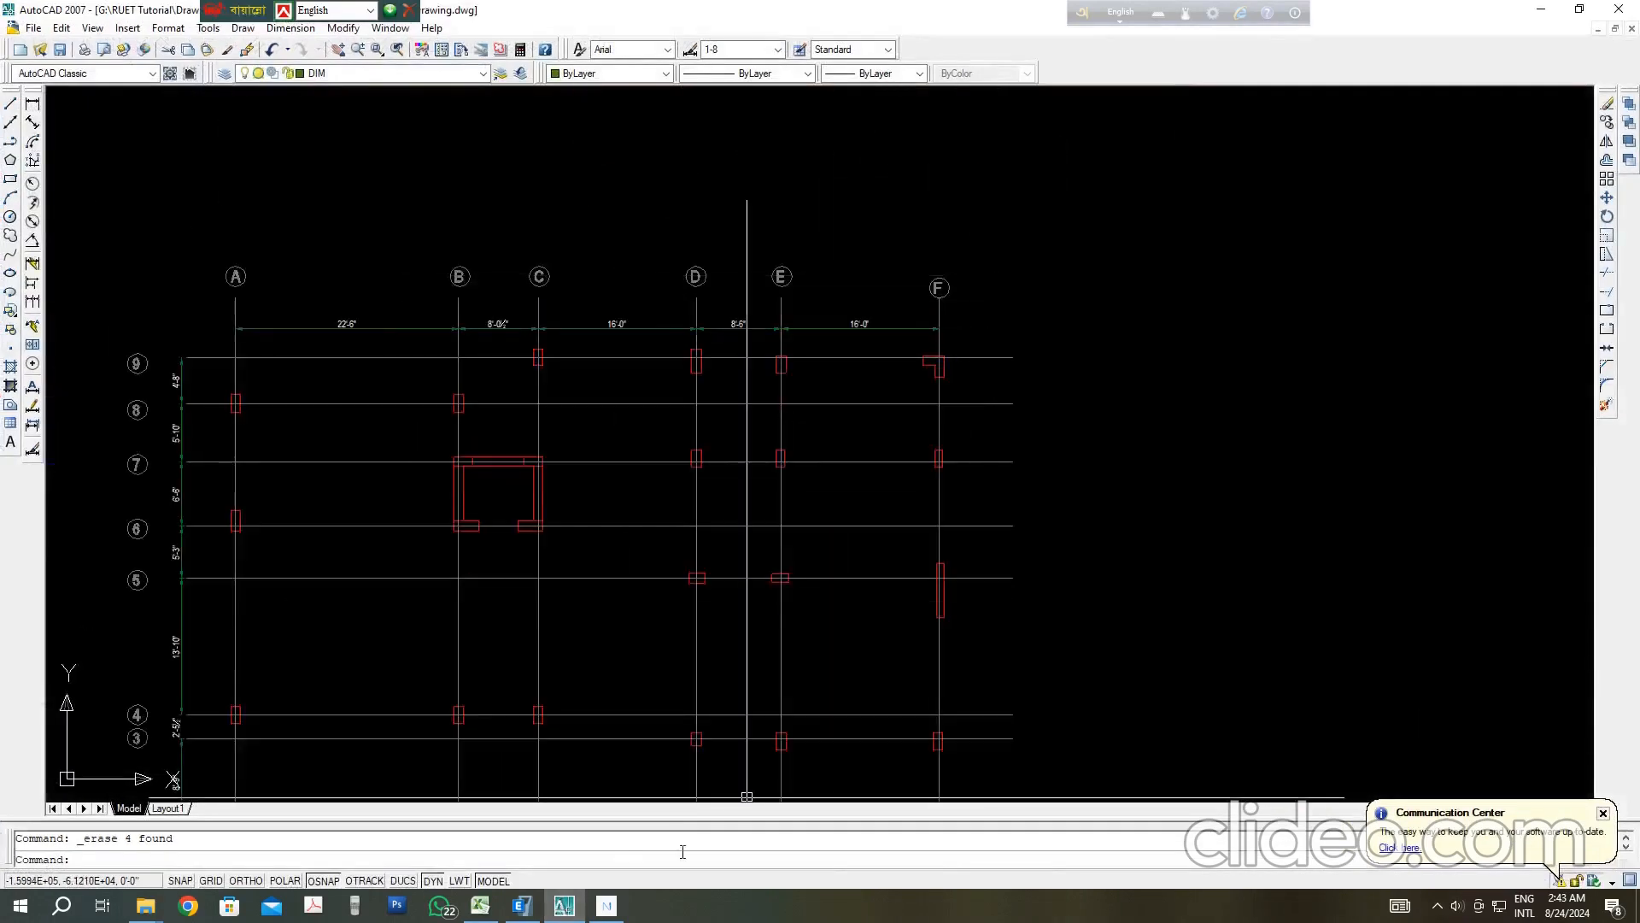
middle_drag(778, 660, 797, 498)
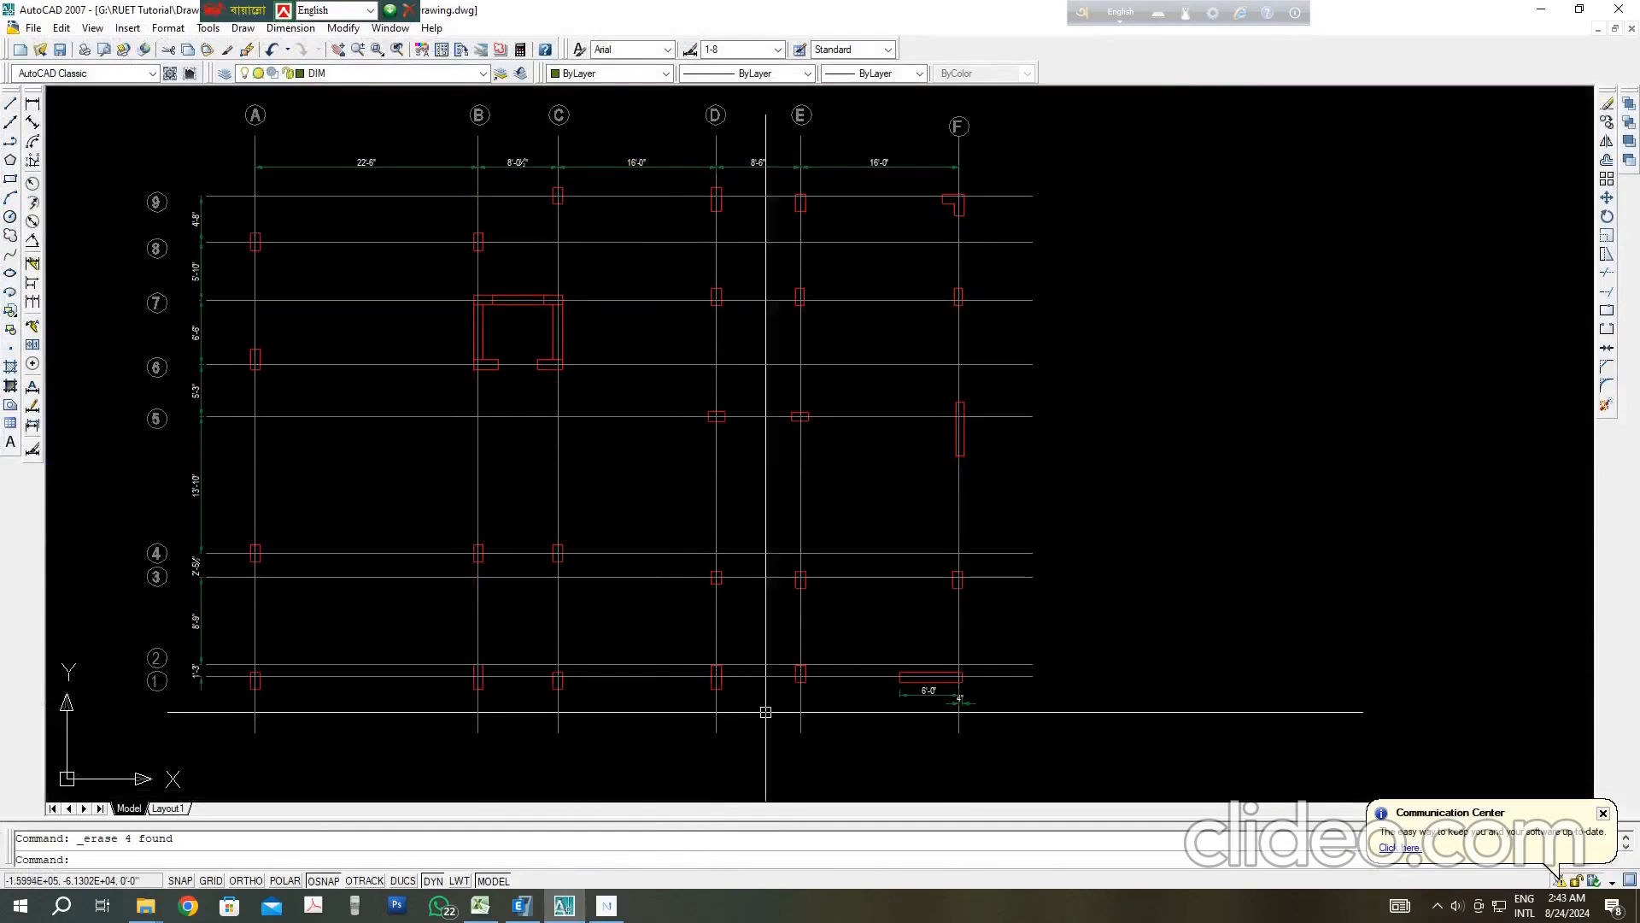
click(567, 904)
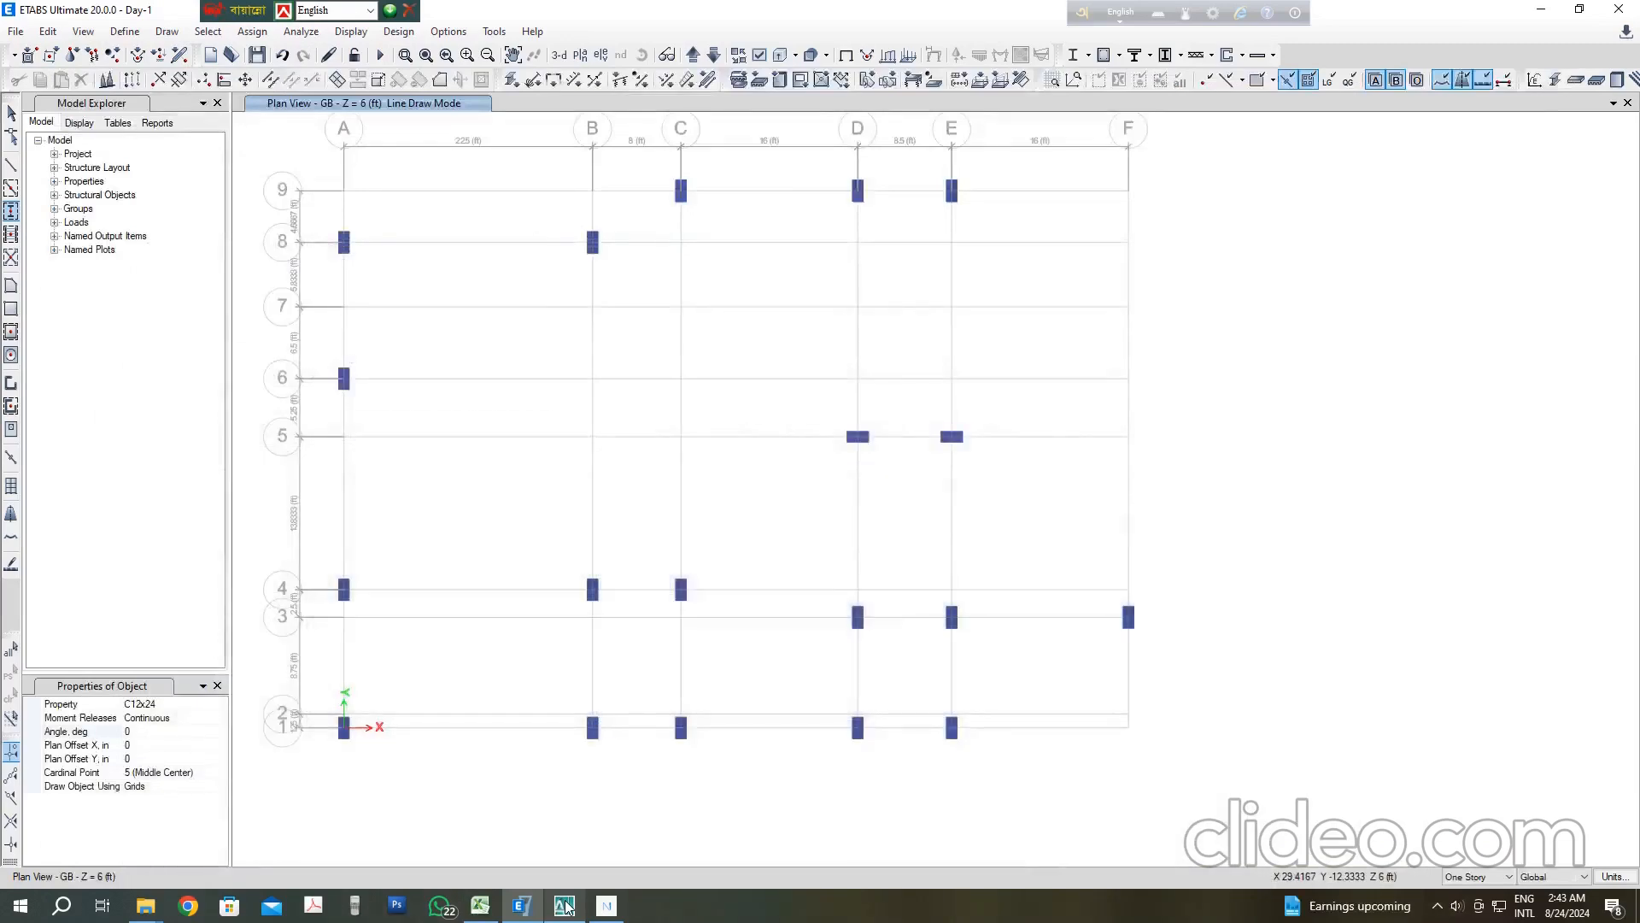
click(565, 906)
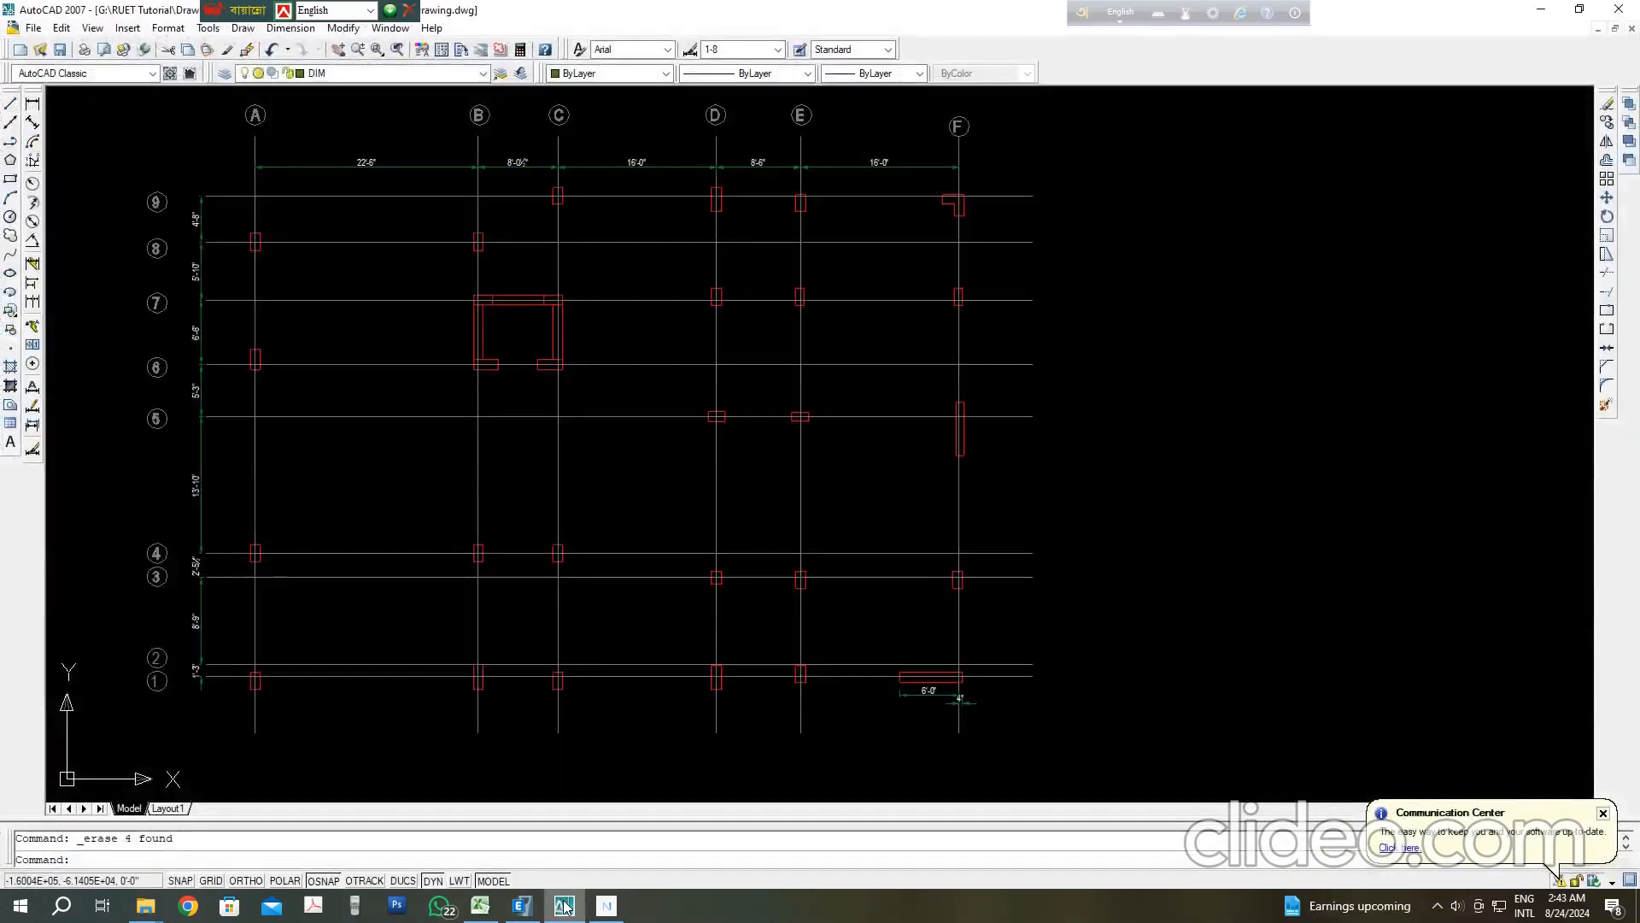
click(565, 905)
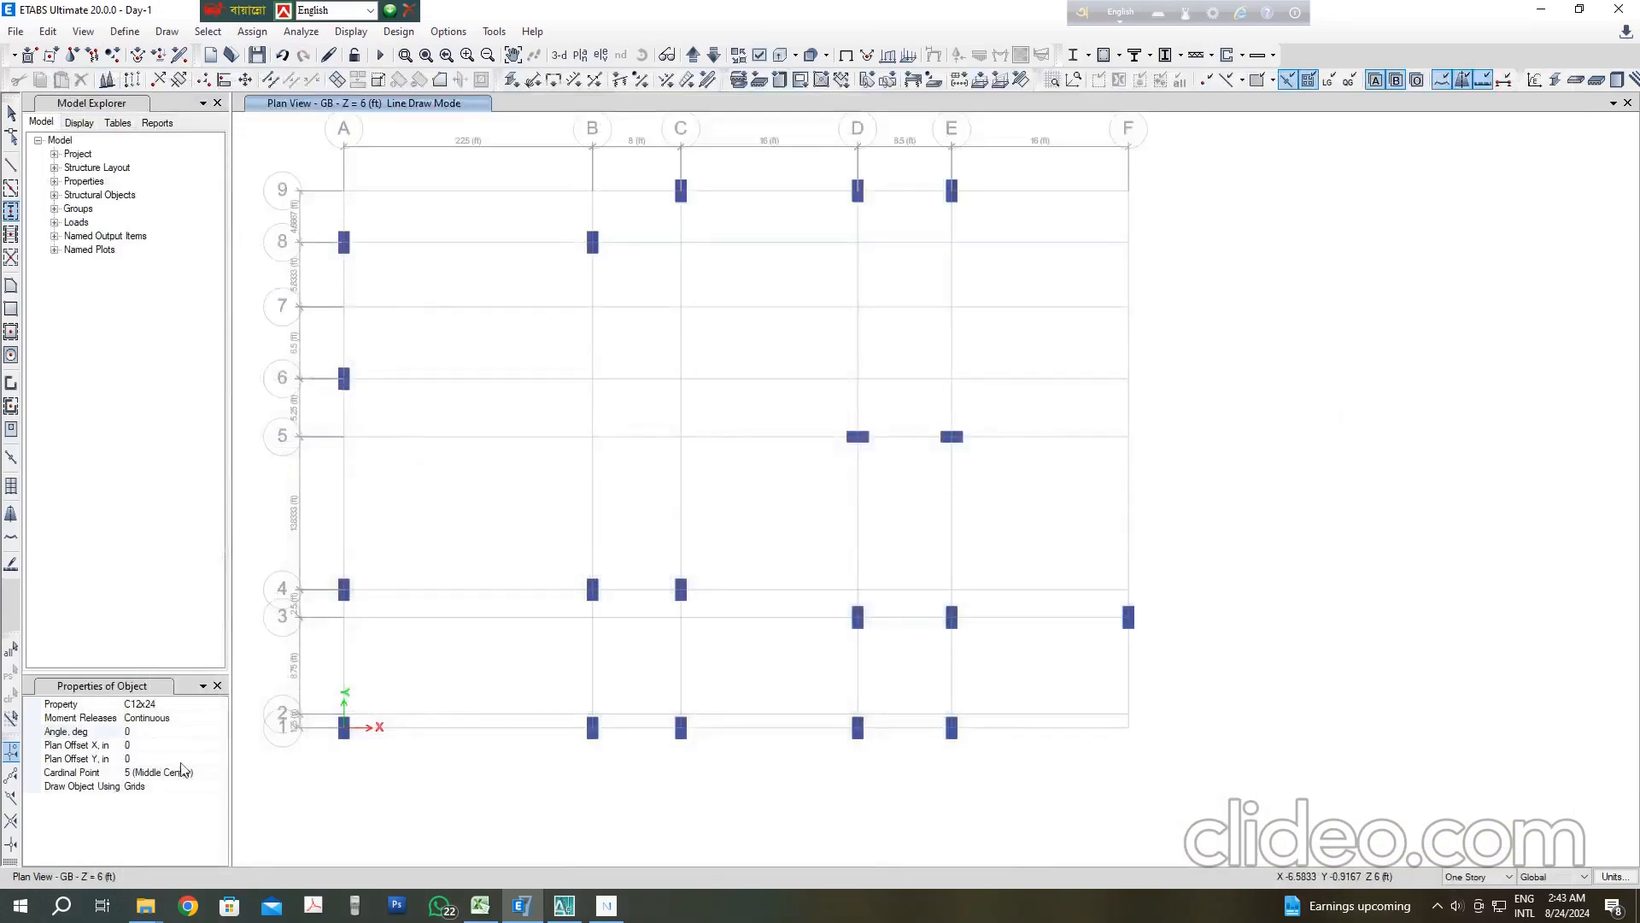
click(143, 731)
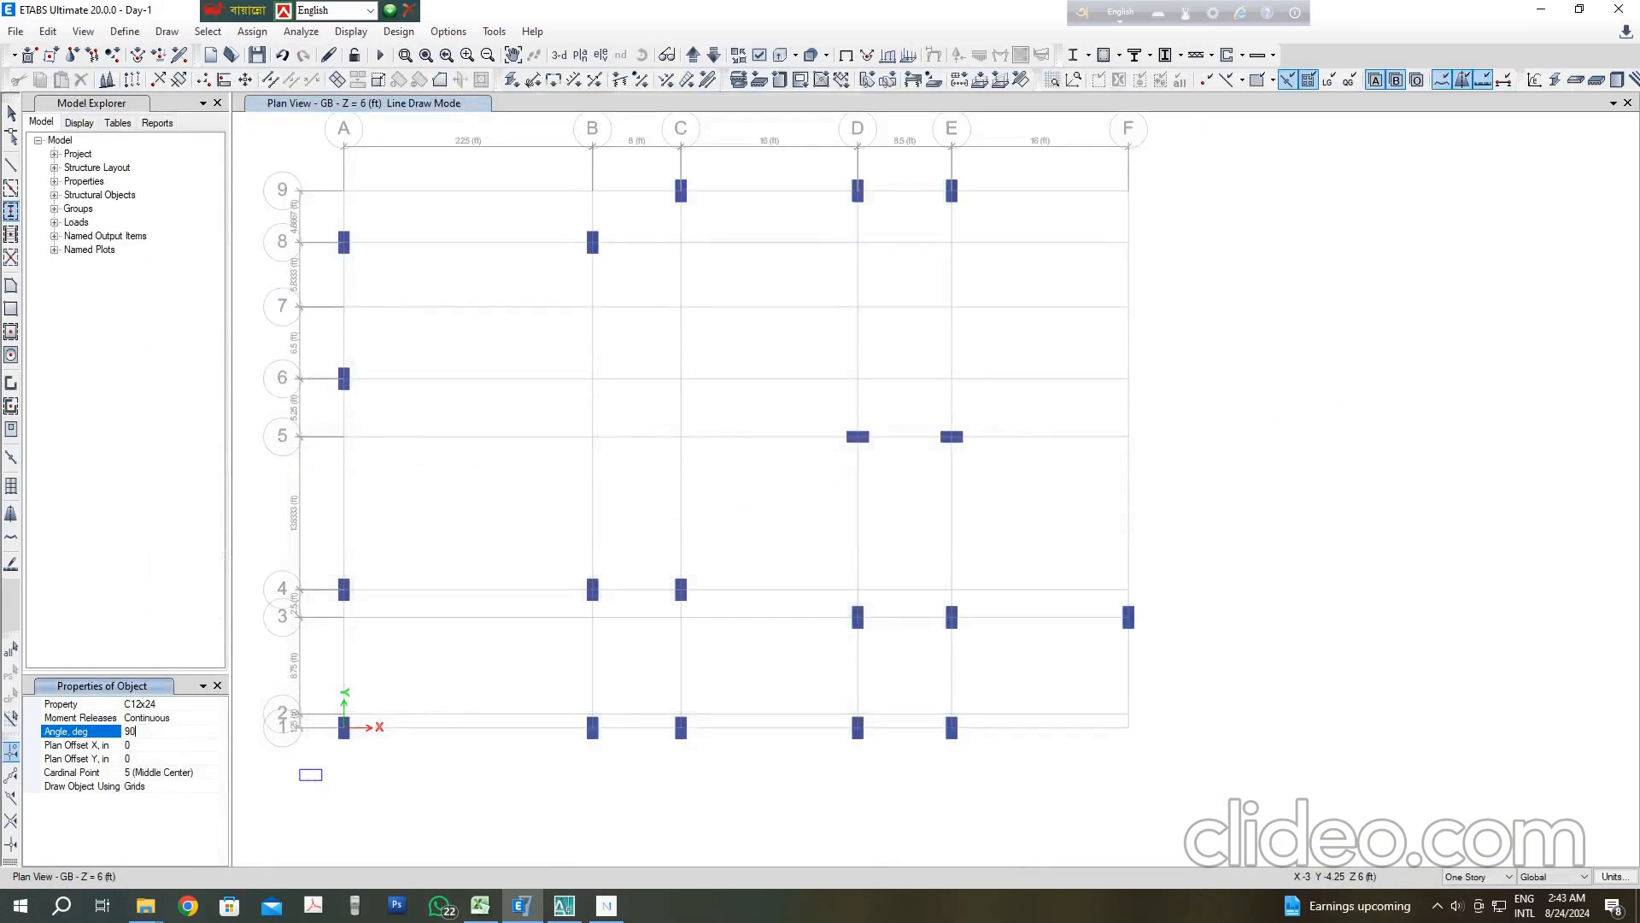
click(862, 307)
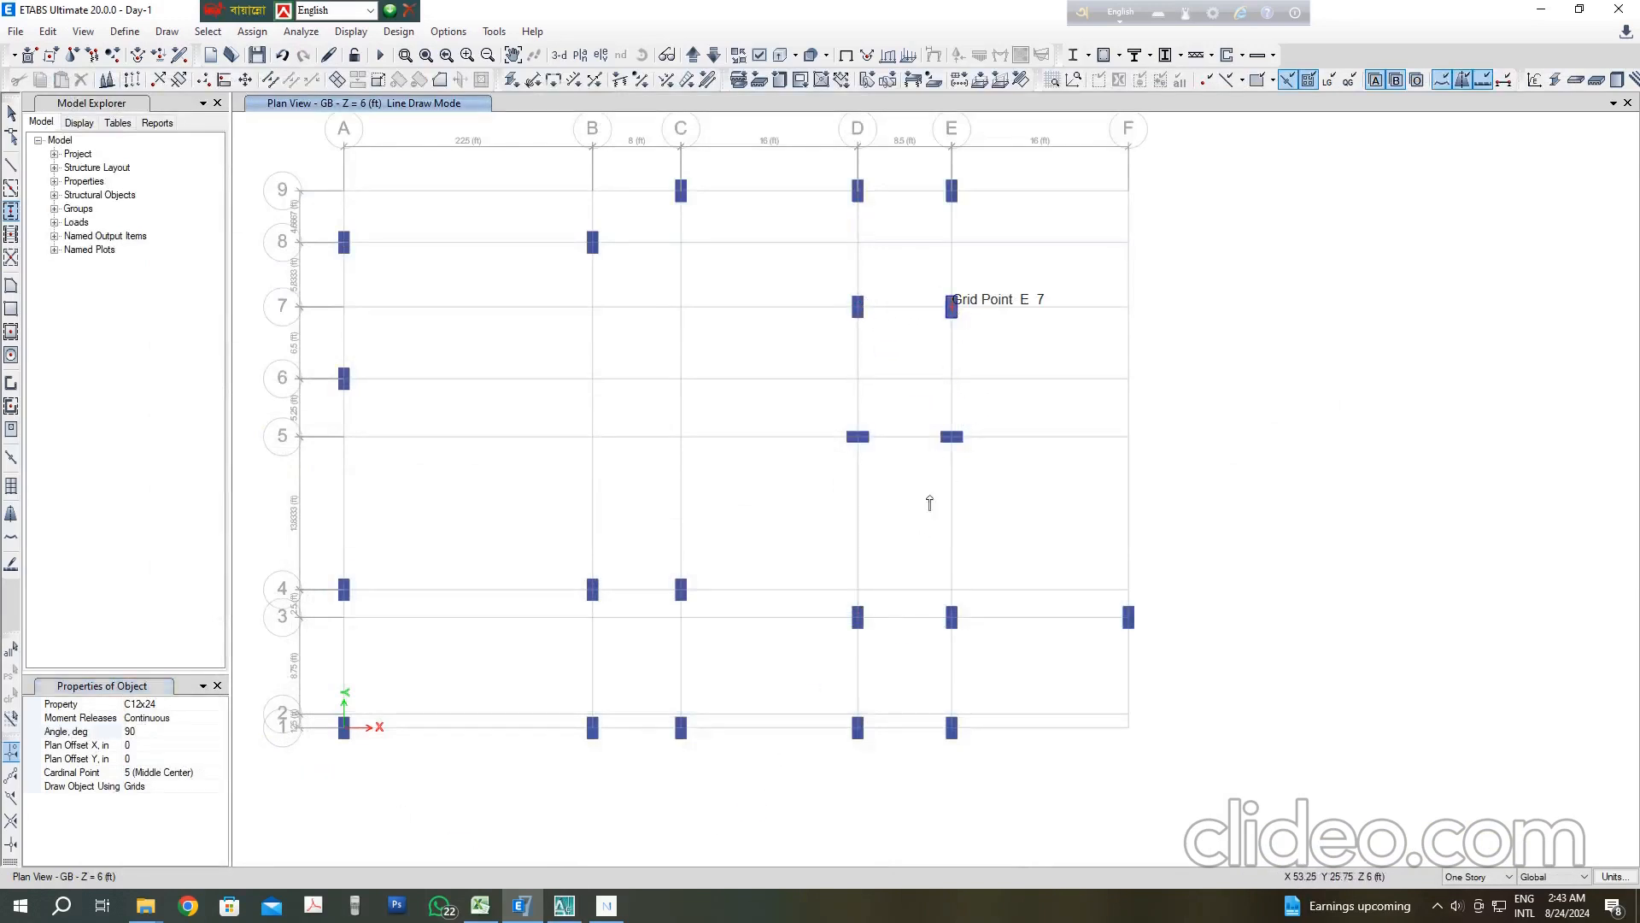
click(564, 907)
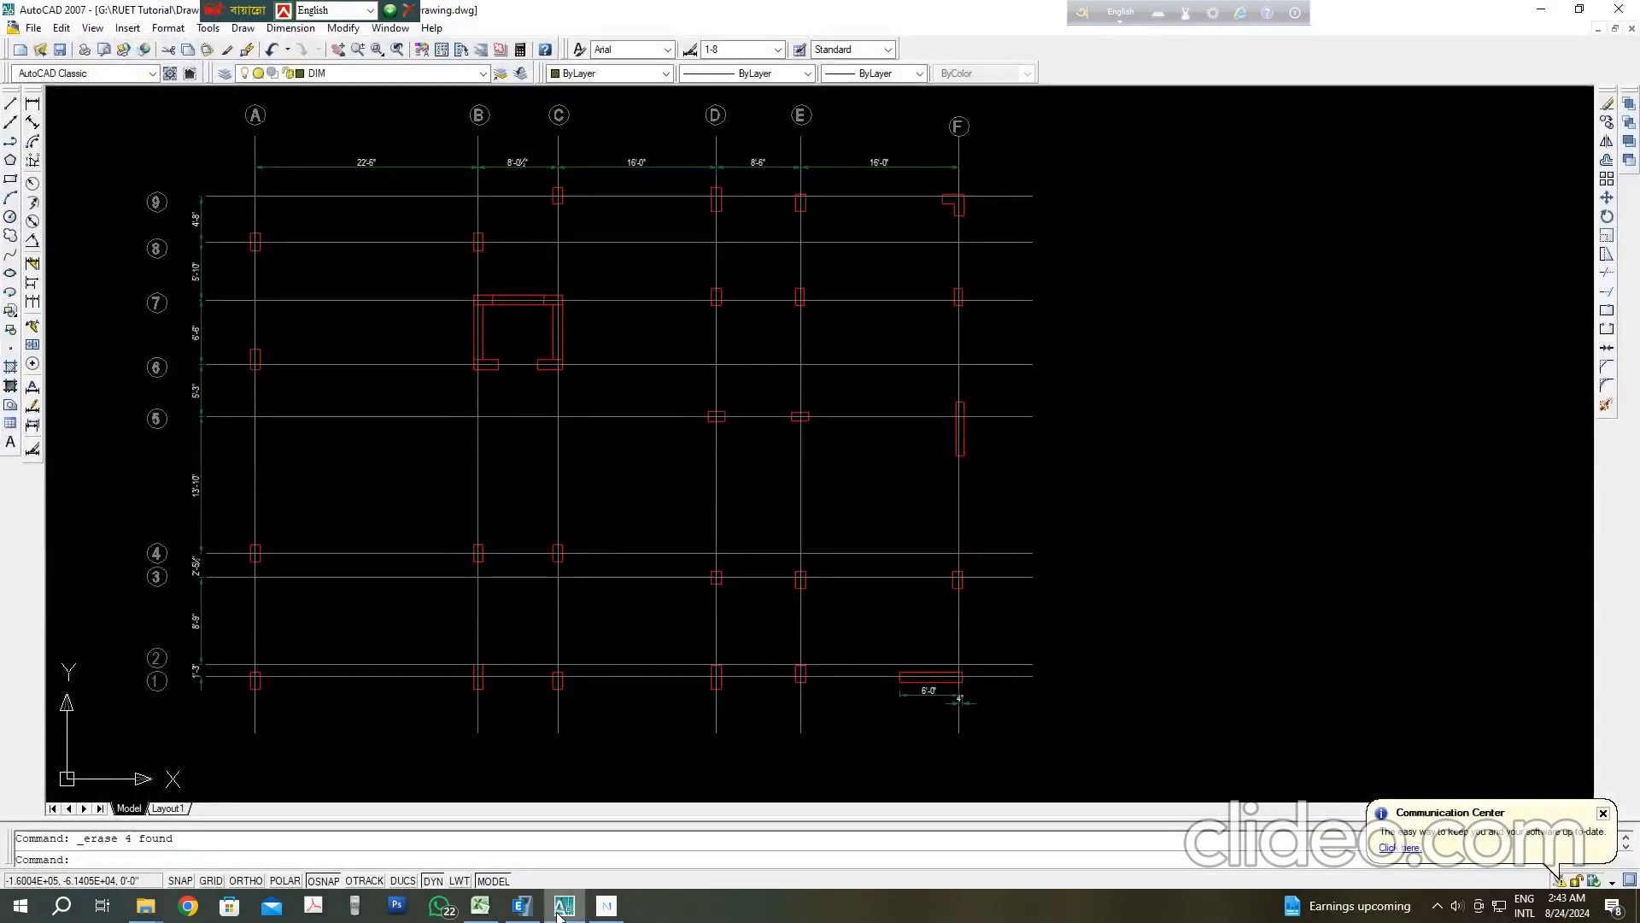
click(561, 911)
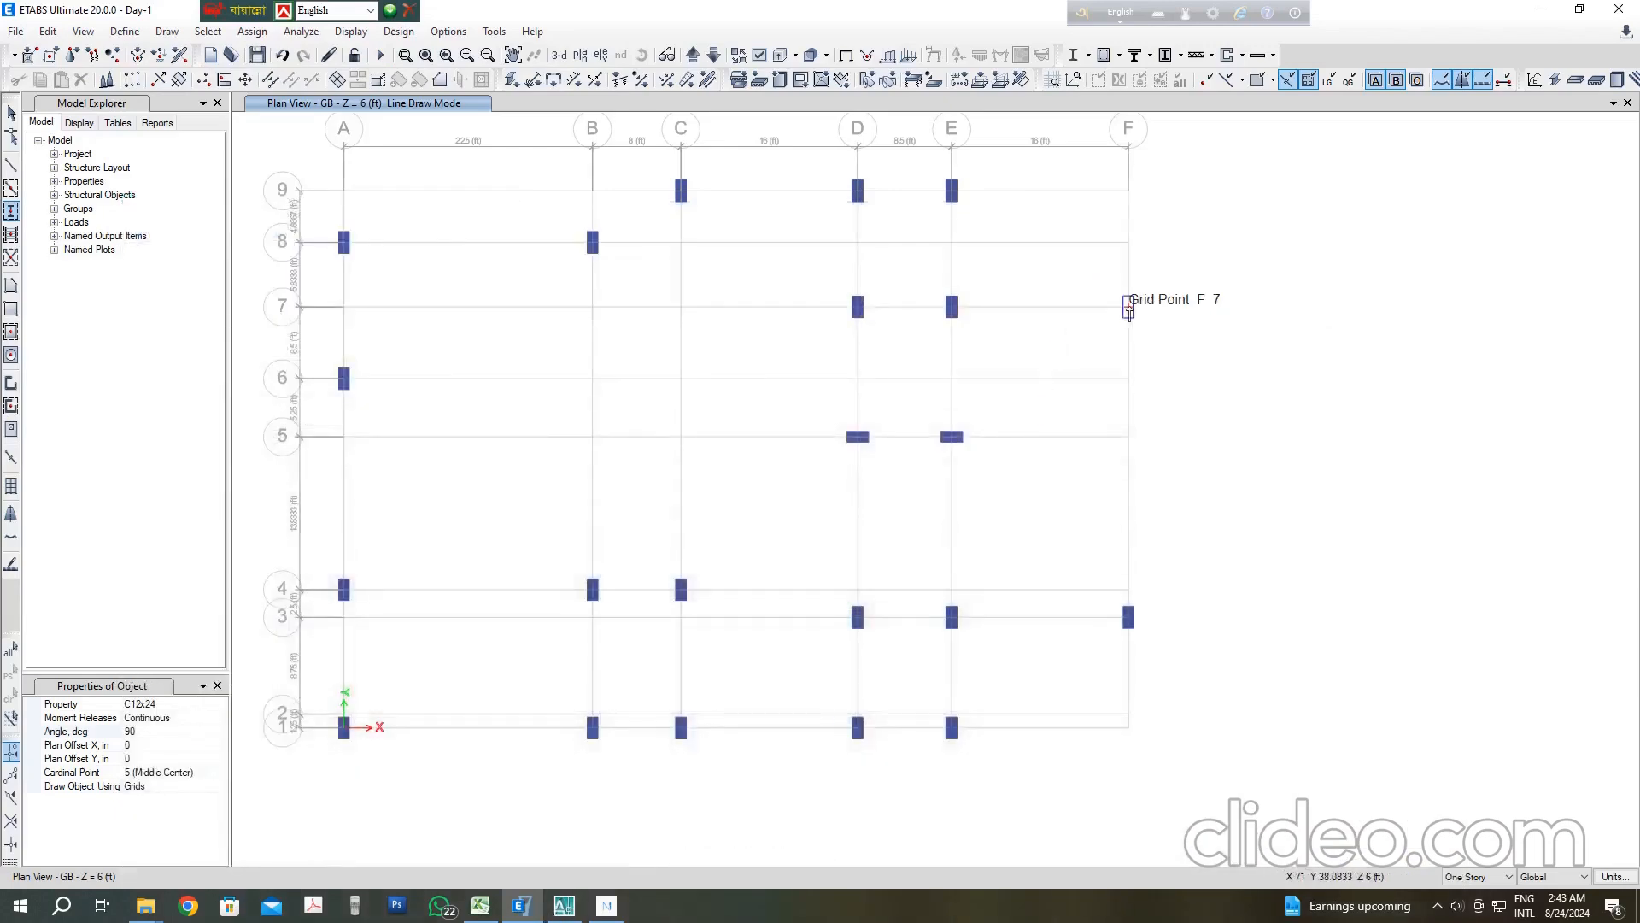
Step: Compare the placed columns in ETABS with the AutoCAD column layout and leave the column drawing mode
click(567, 906)
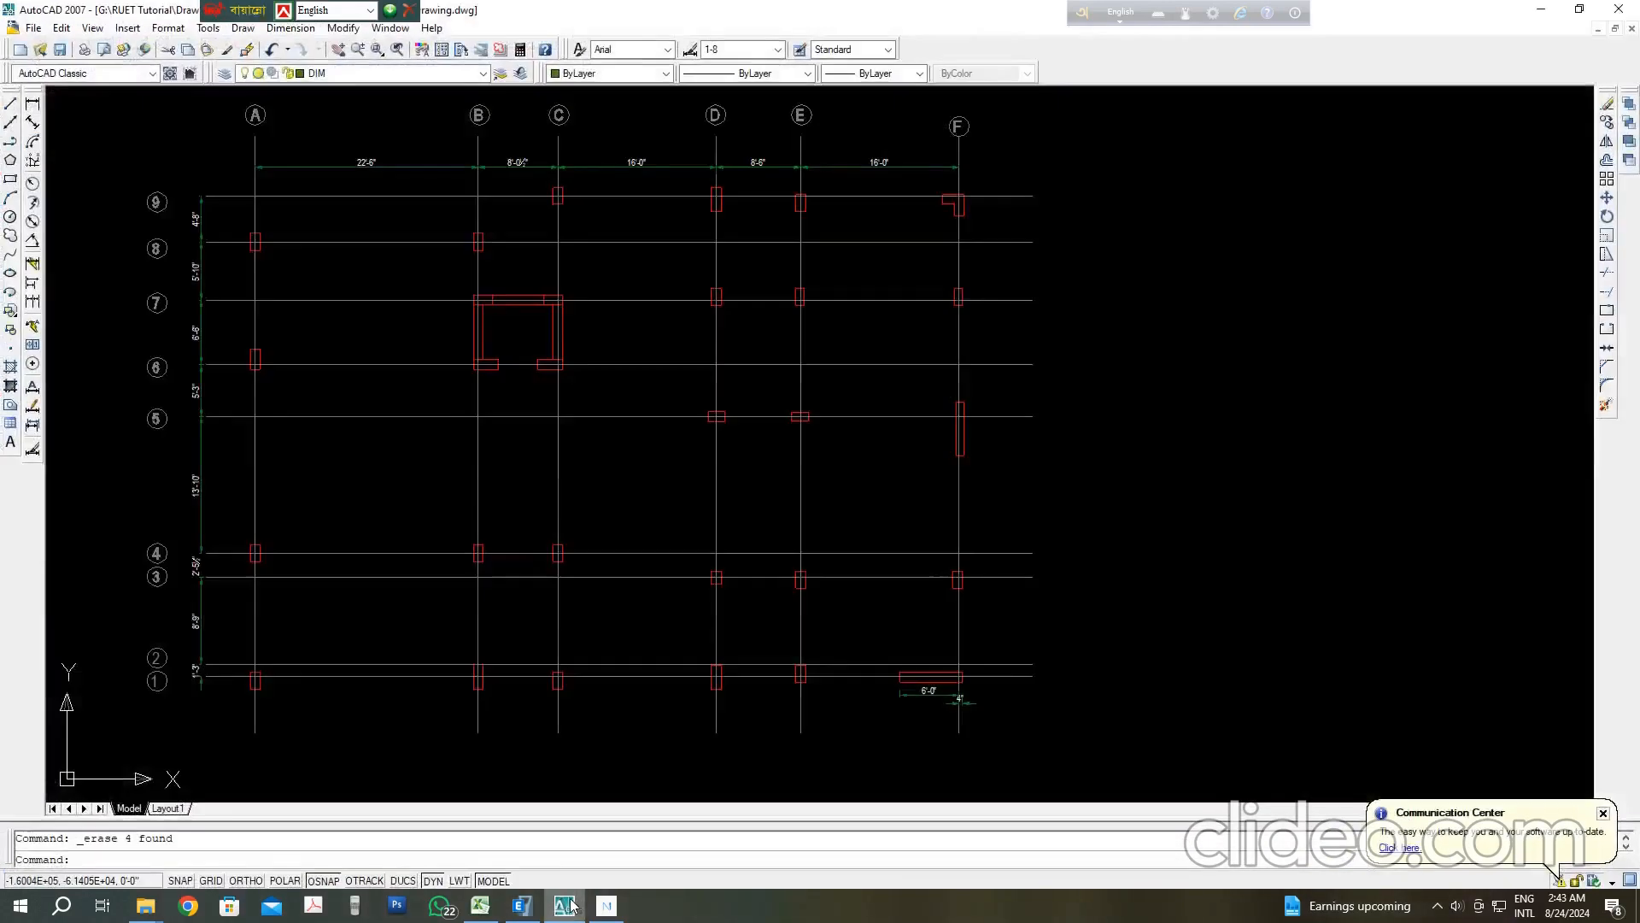
click(566, 905)
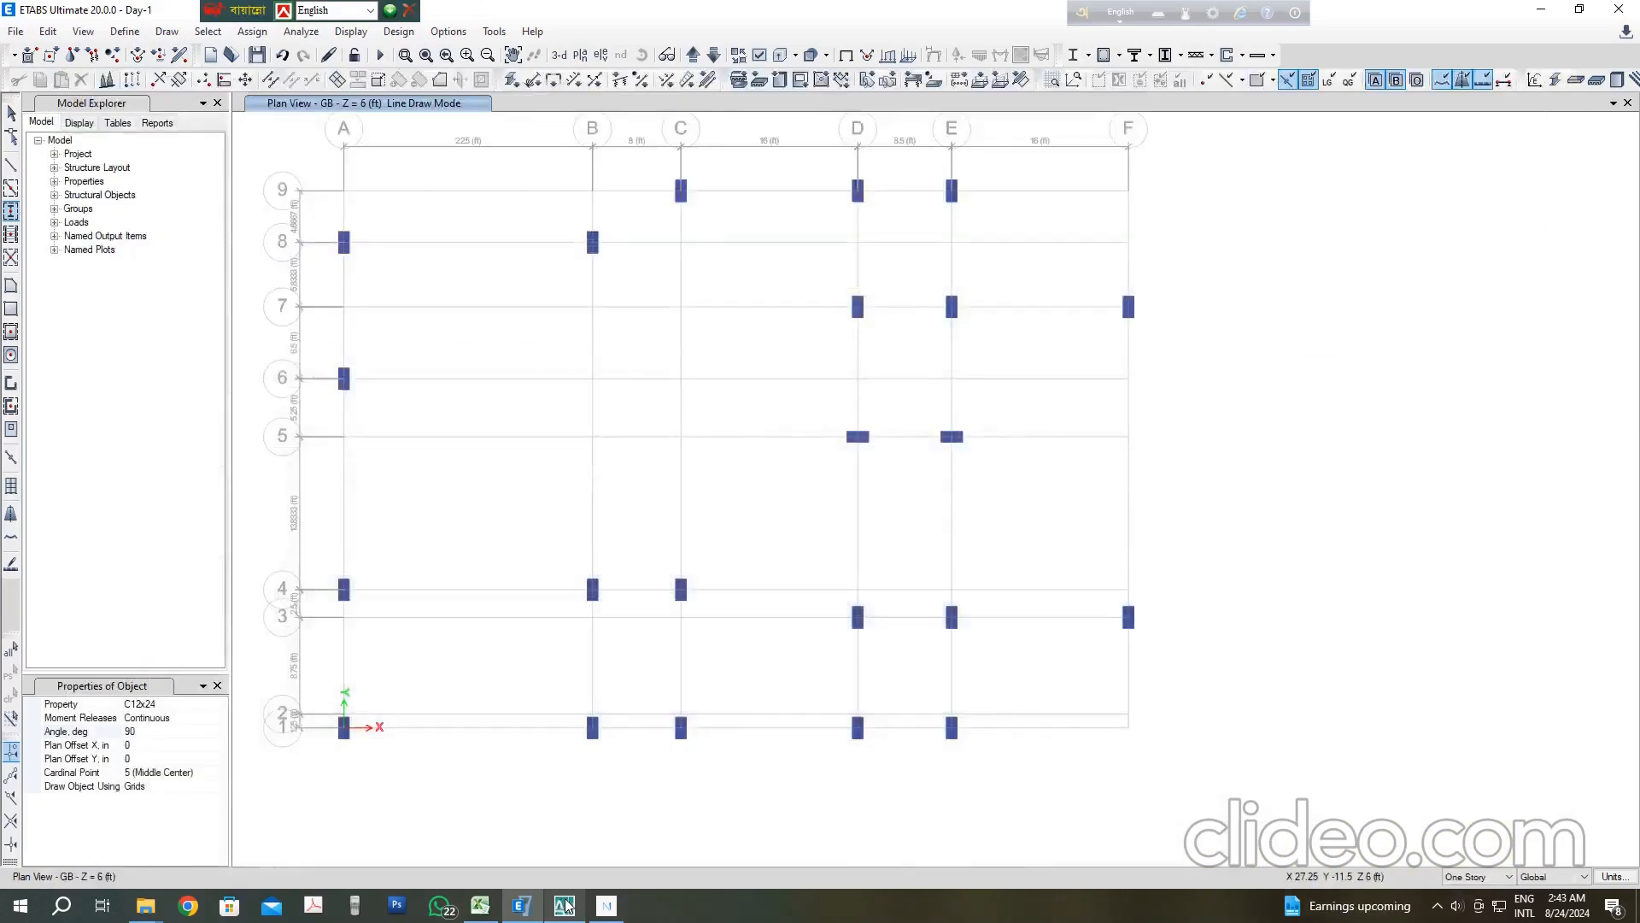
click(566, 906)
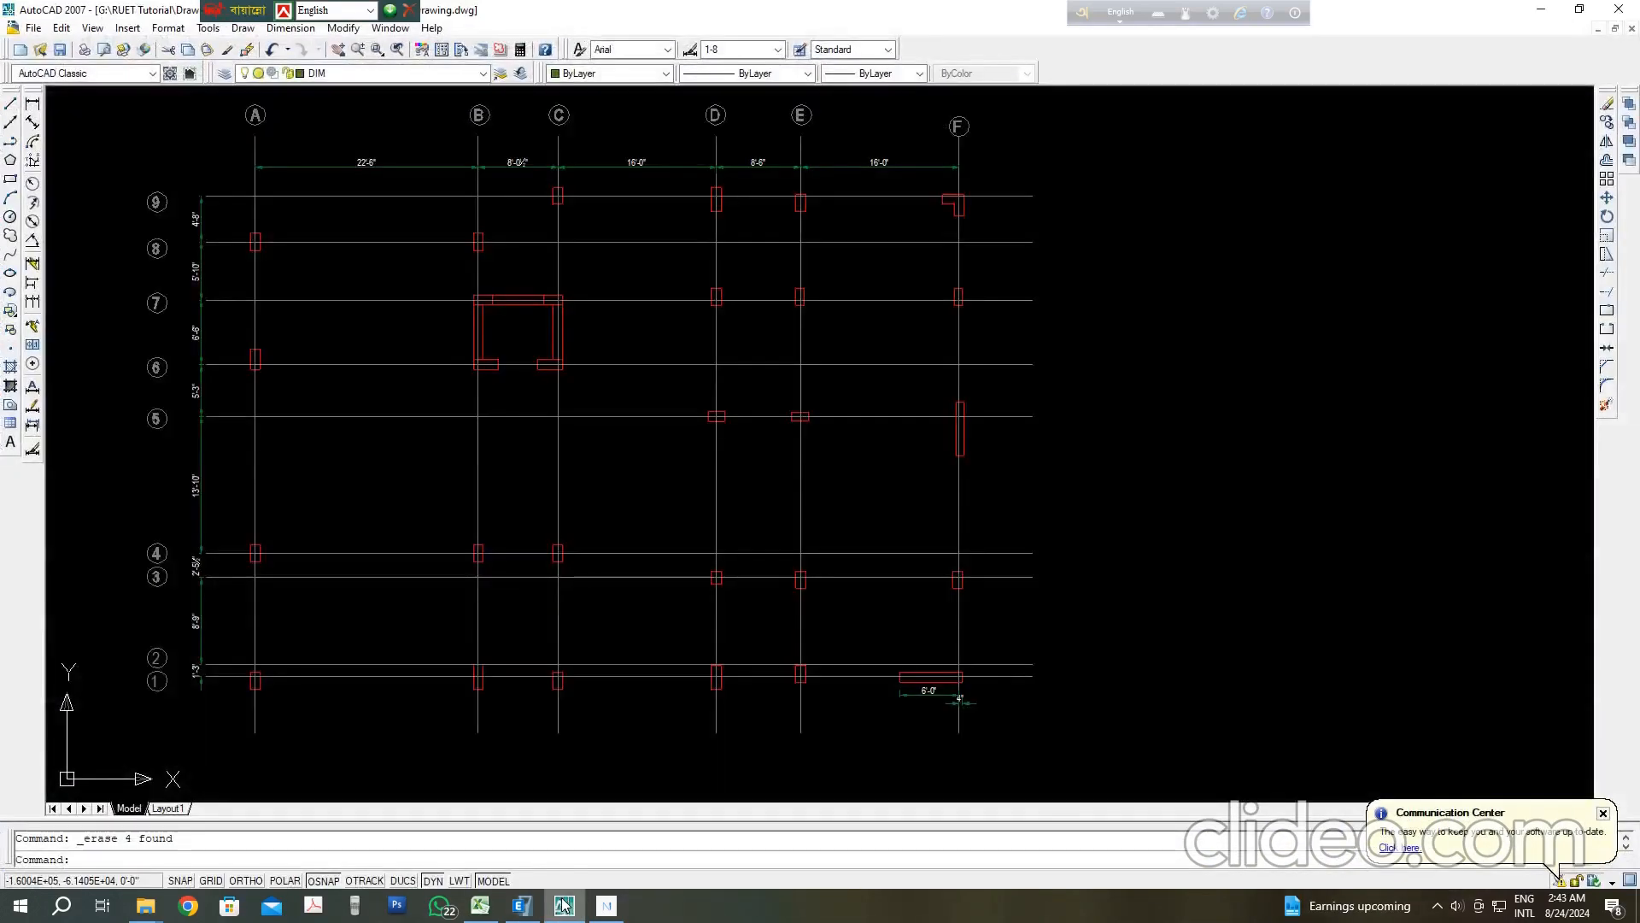
click(564, 904)
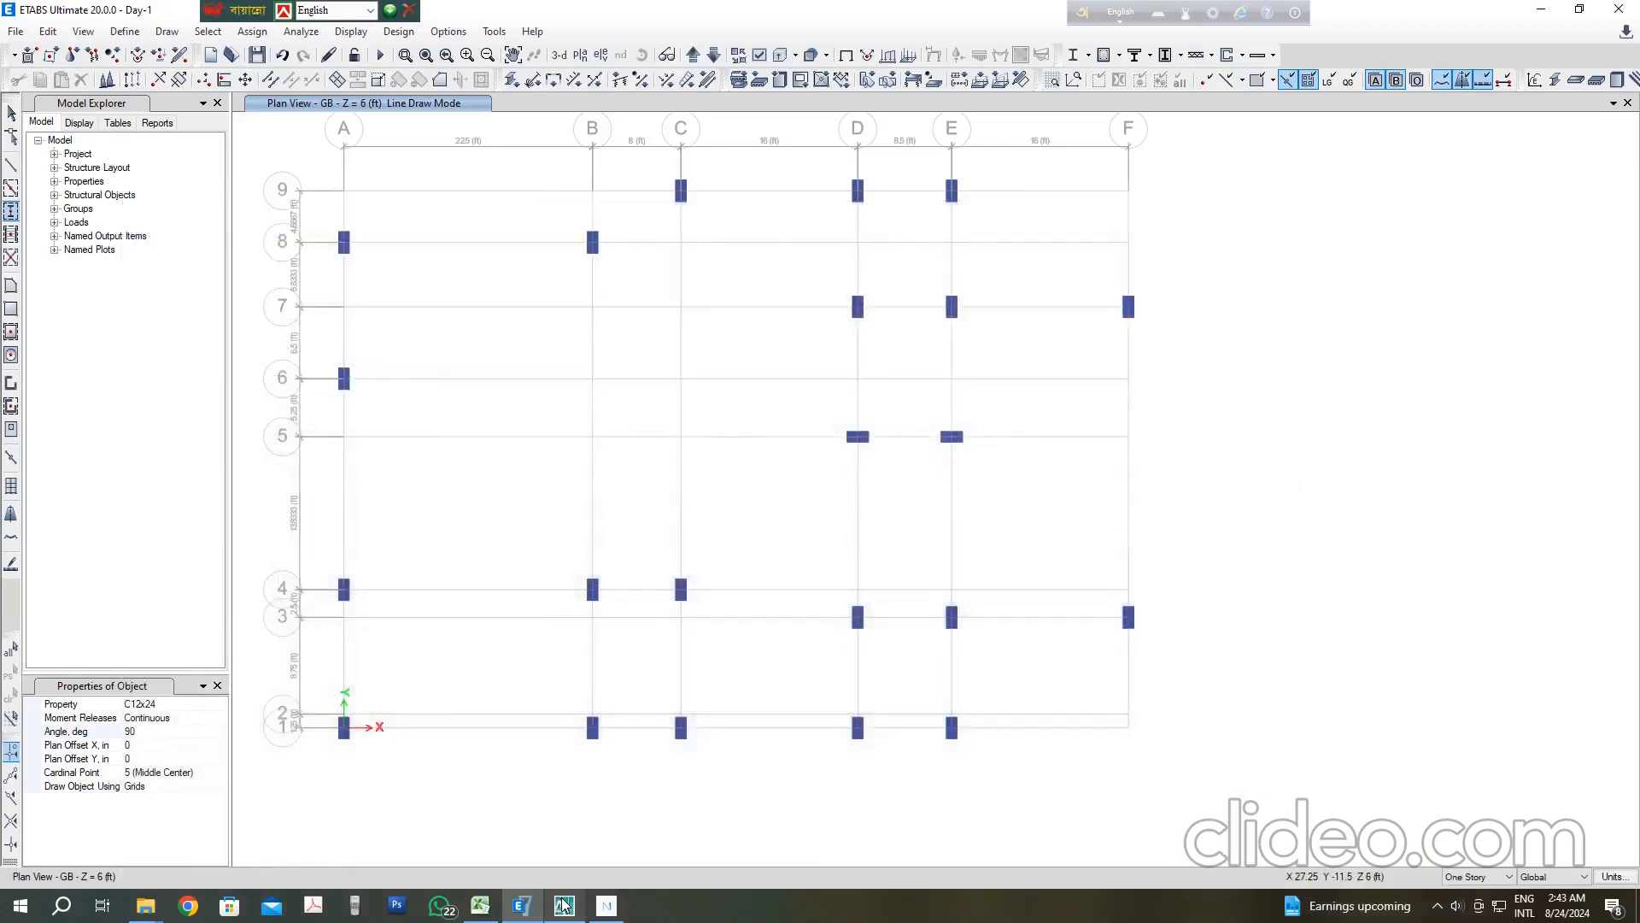
click(564, 903)
click(564, 904)
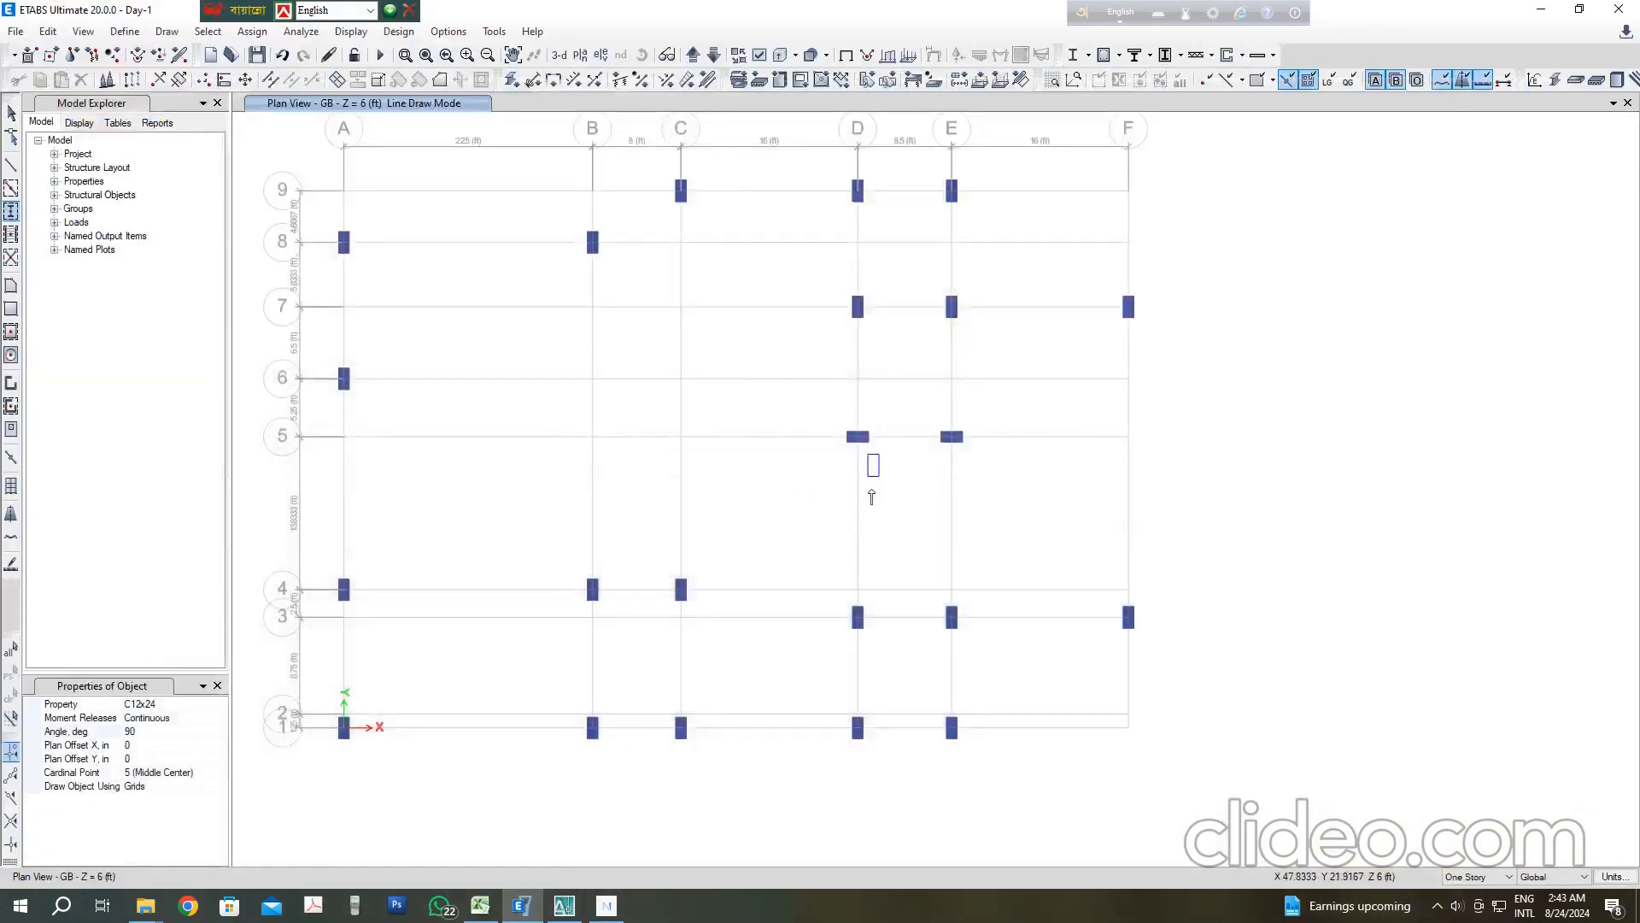
scroll(872, 497, down, 2)
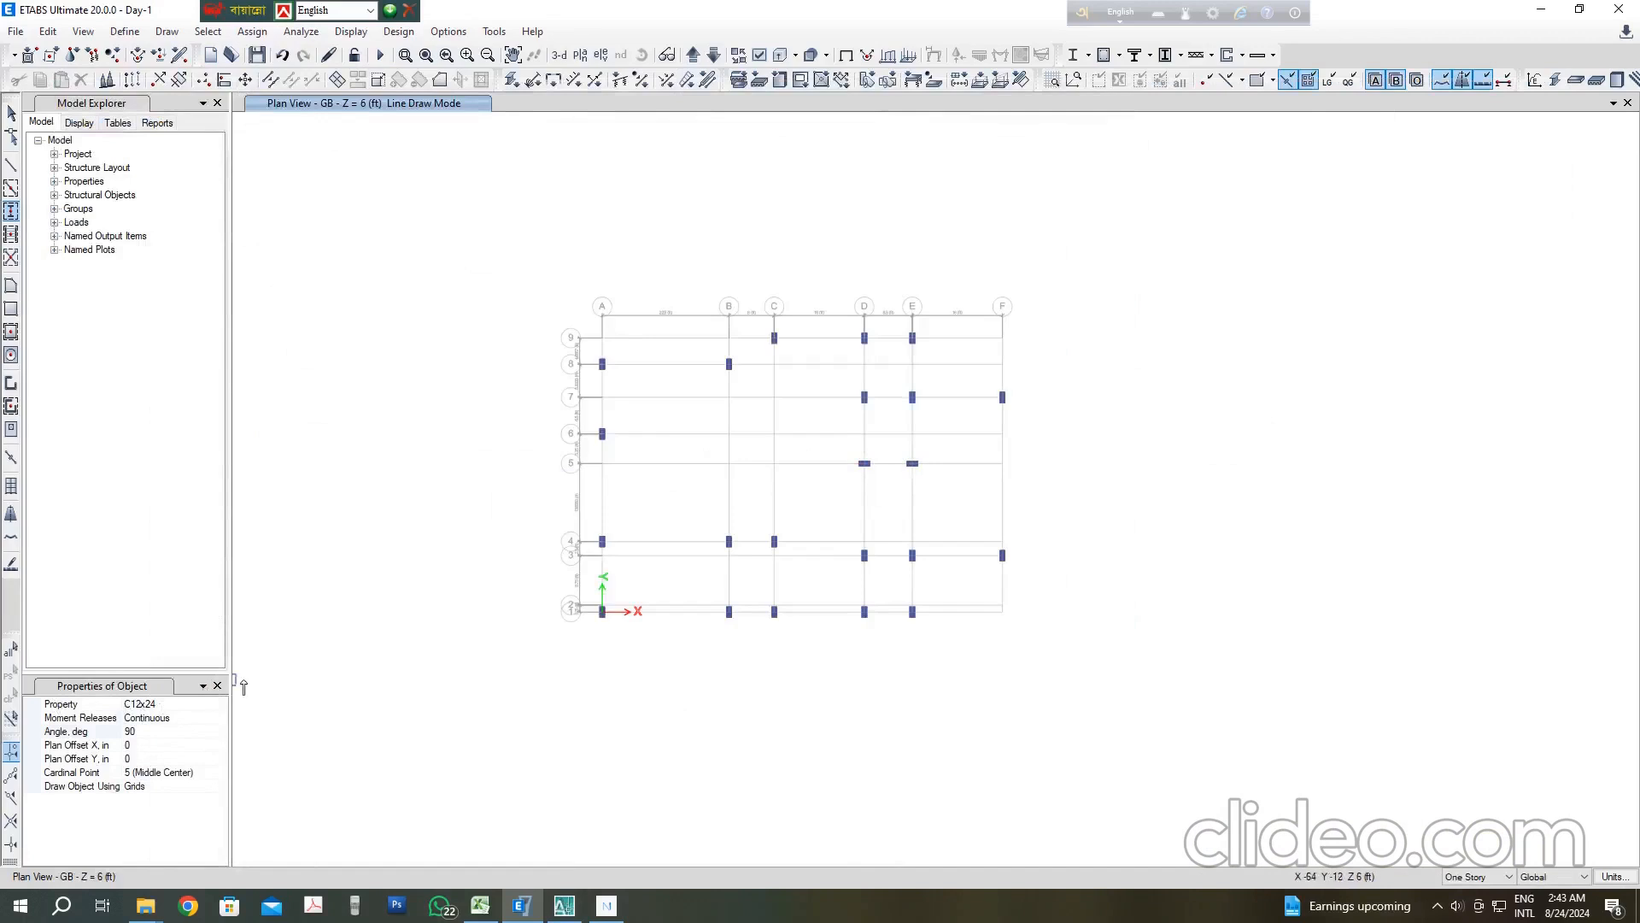
key(Escape)
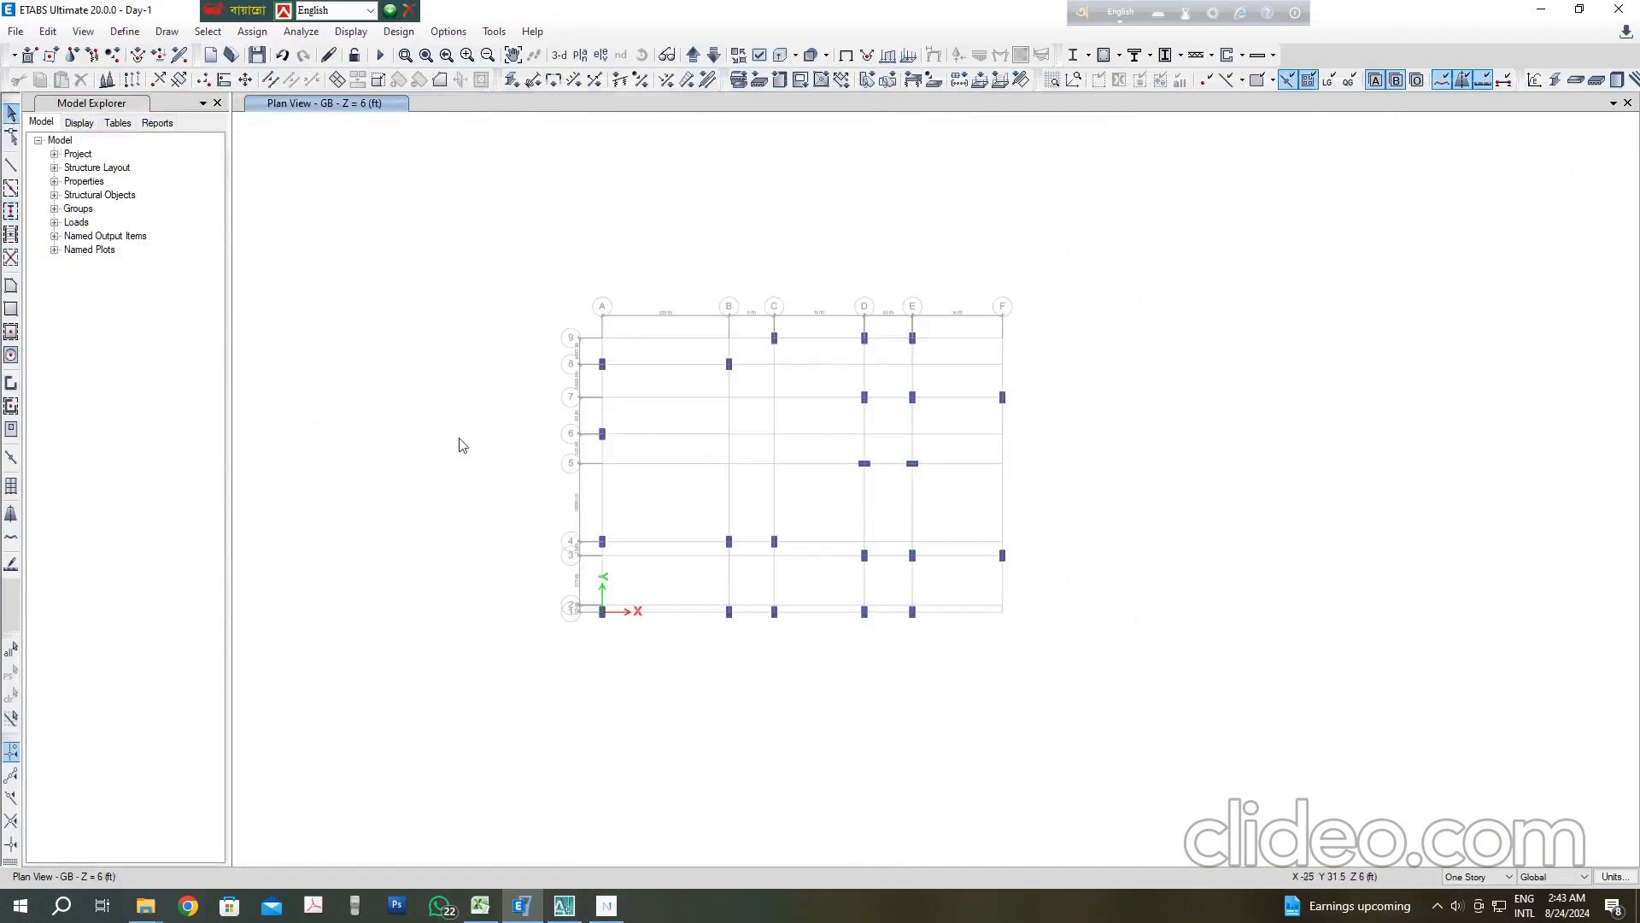
scroll(683, 487, up, 2)
scroll(794, 453, down, 2)
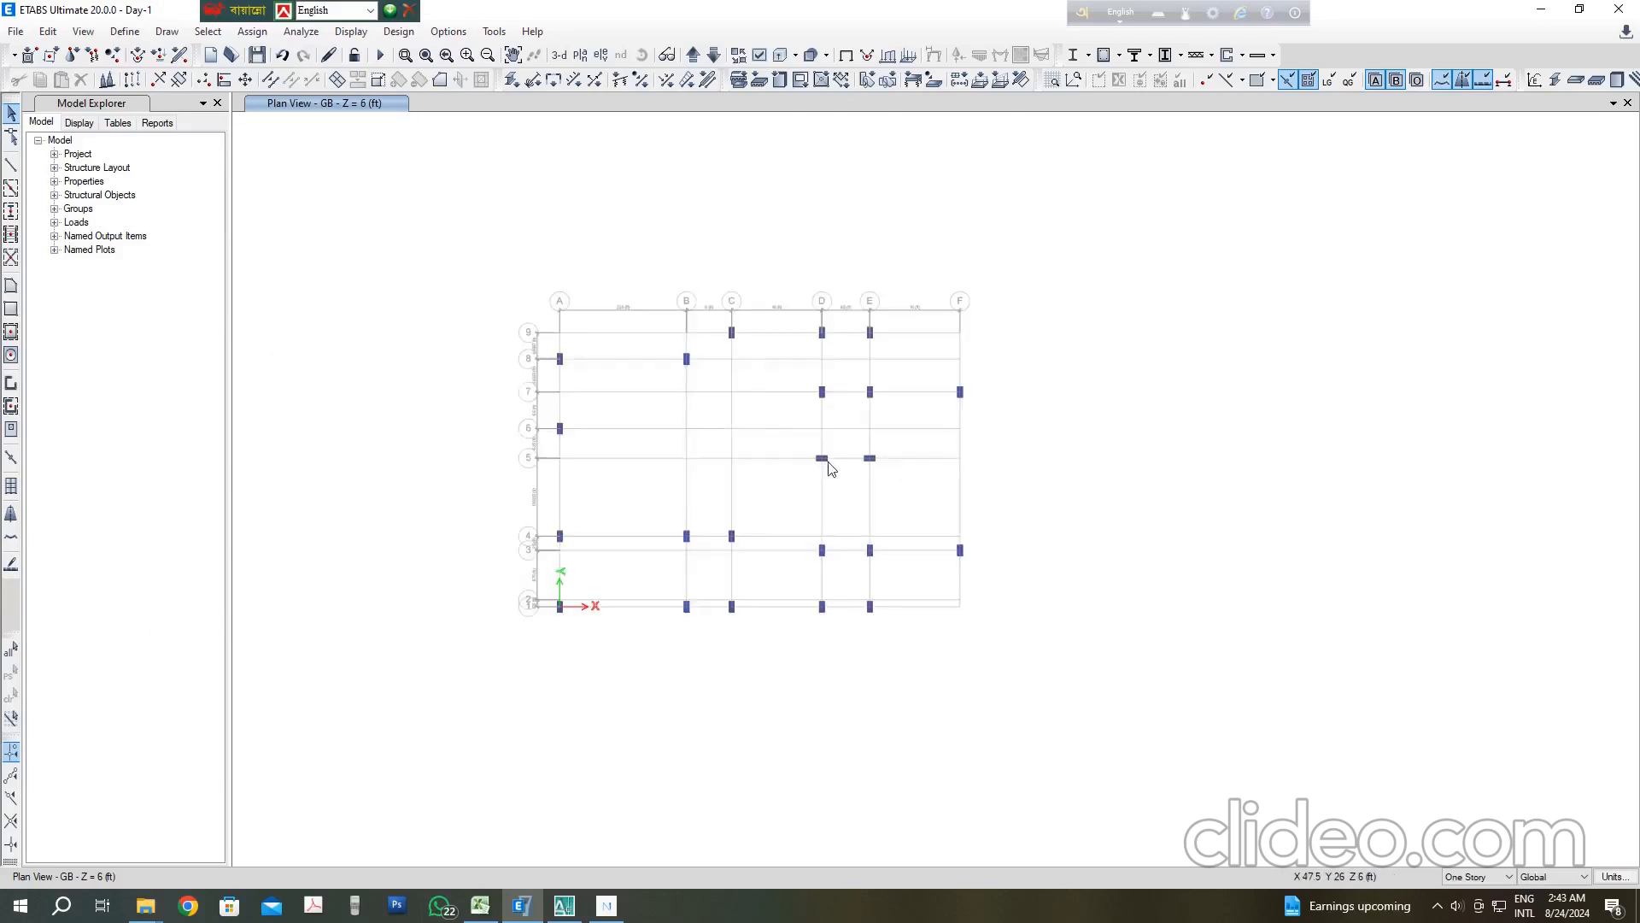
Step: Open a 3-D view beside the plan view and inspect the columns in it
click(1613, 104)
click(1508, 142)
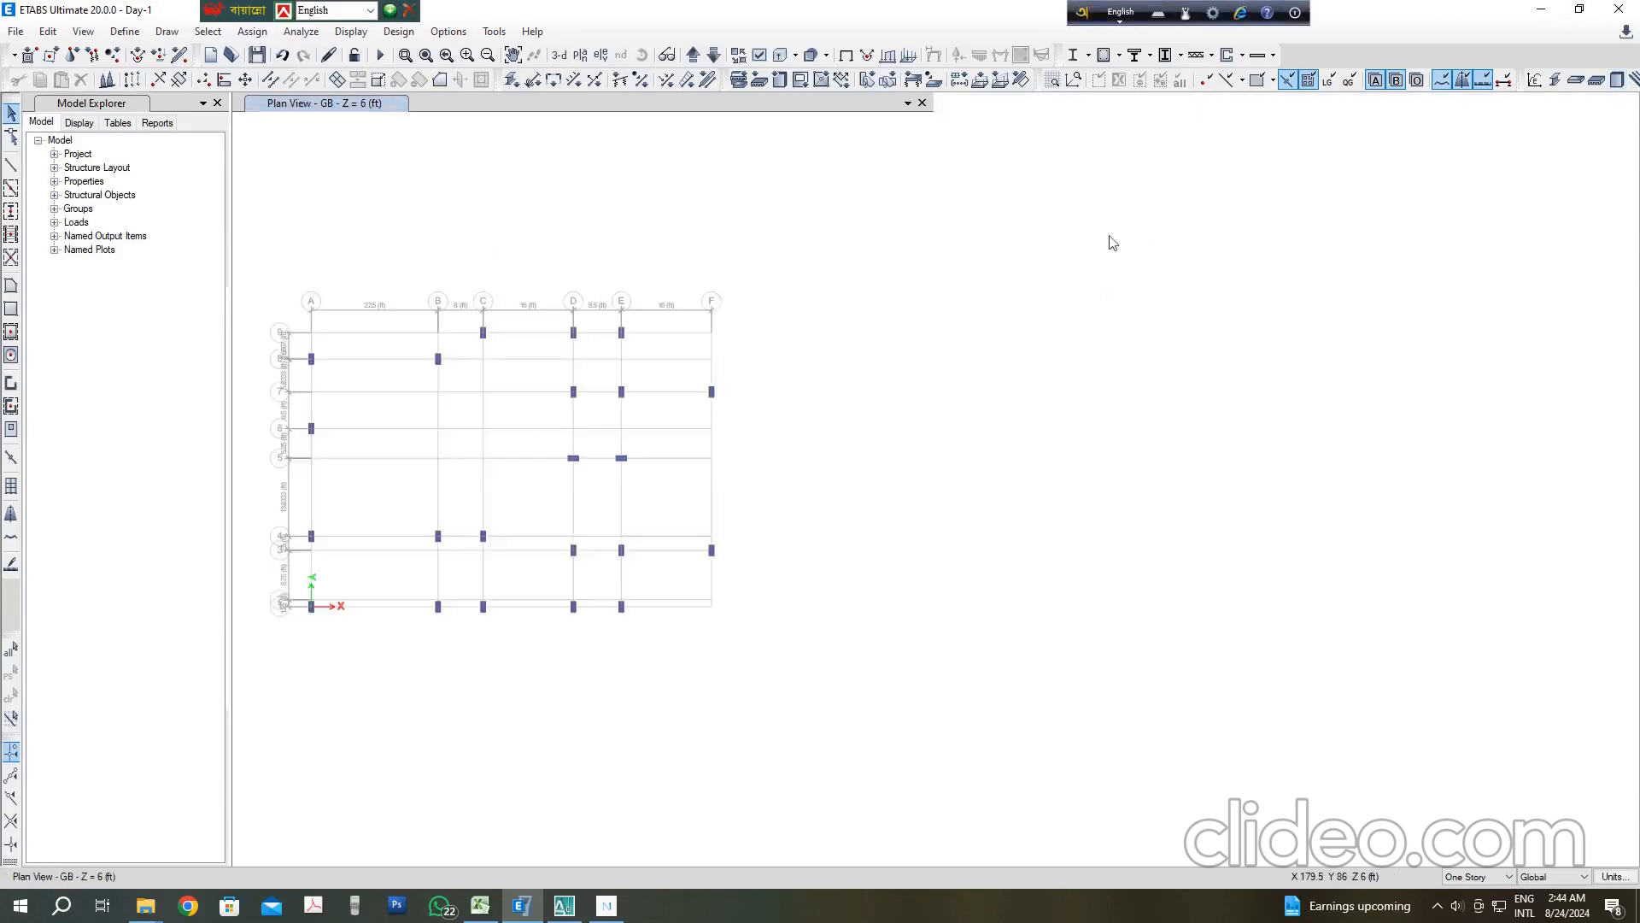
scroll(1181, 504, down, 2)
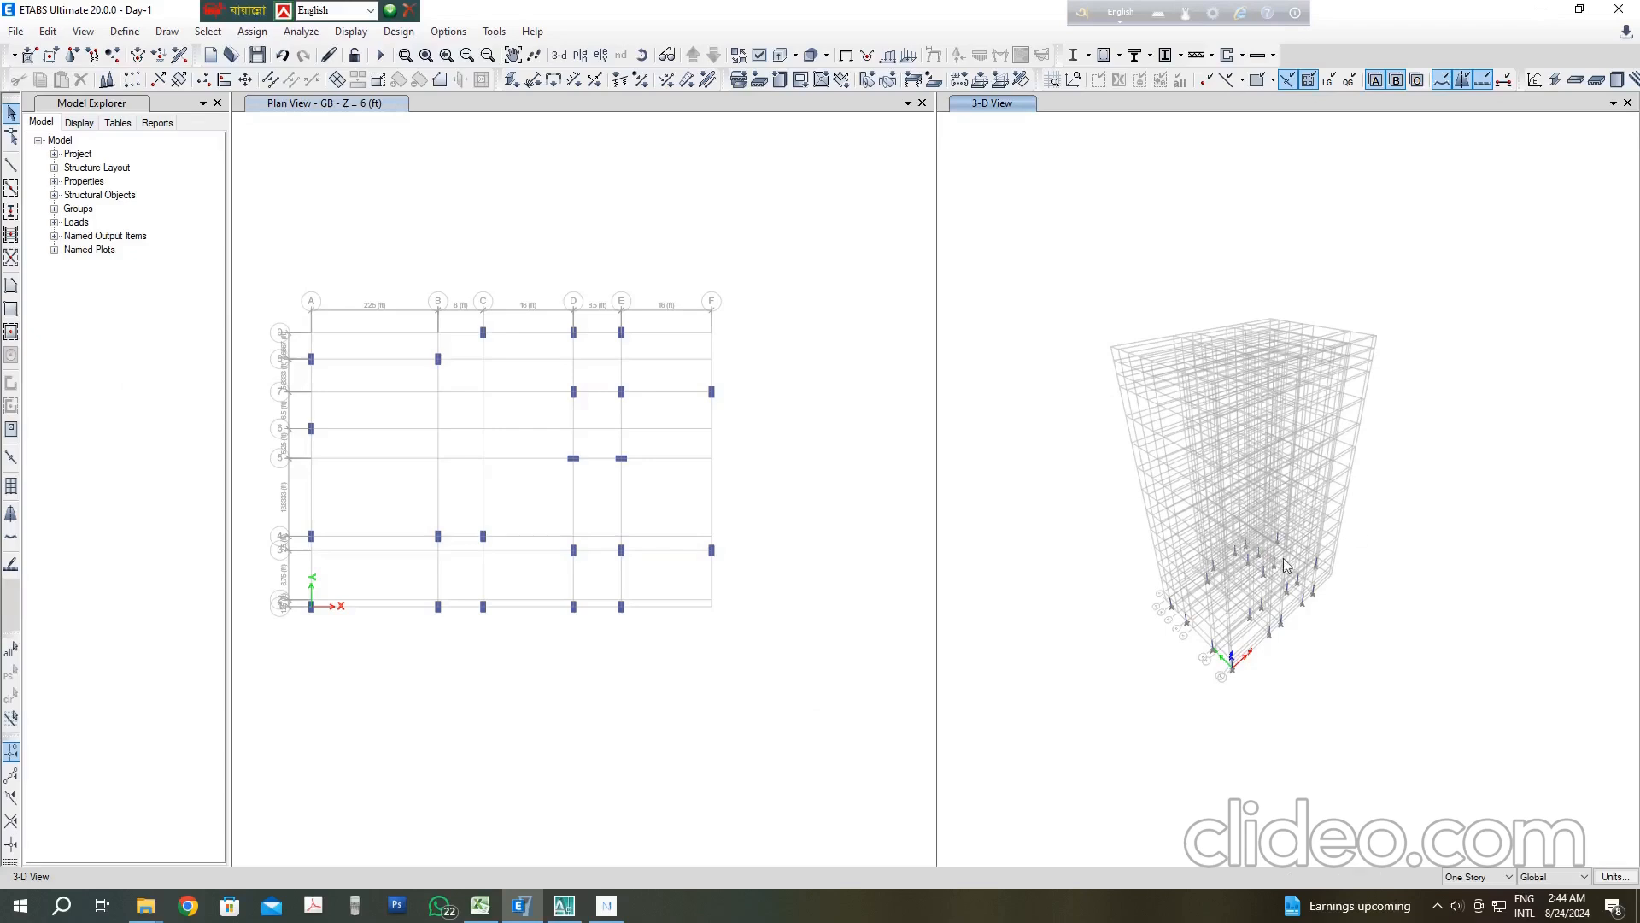
scroll(1227, 545, up, 5)
scroll(1227, 544, down, 3)
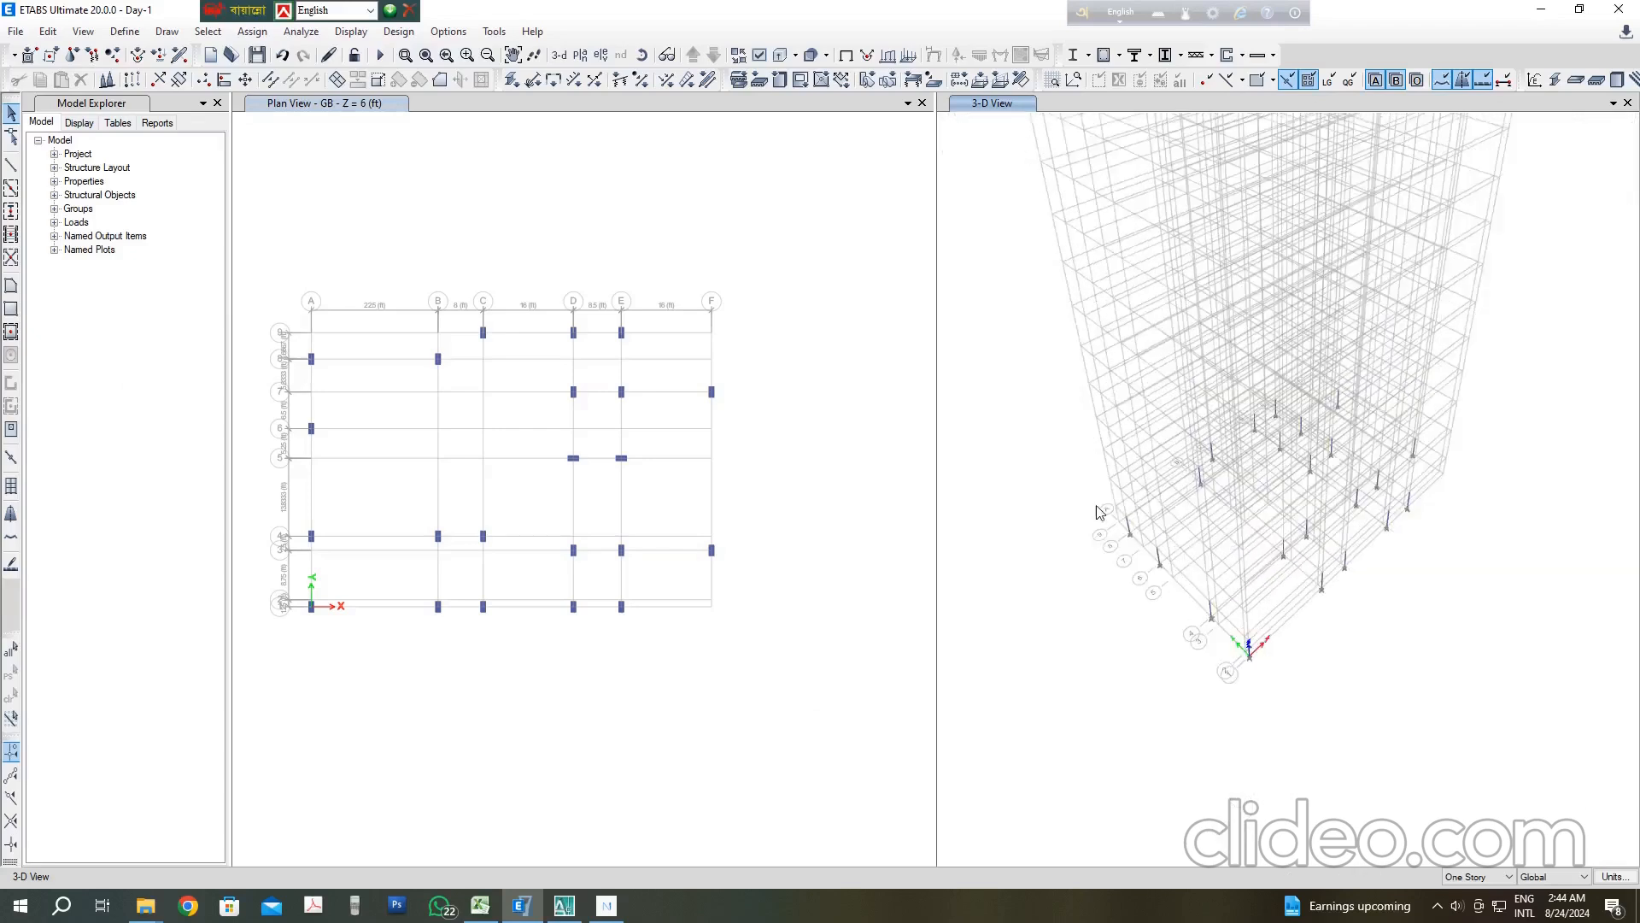
Step: Hide the grid system in the 3-D view so only the columns are displayed
middle_drag(785, 502, 799, 500)
right_click(1459, 610)
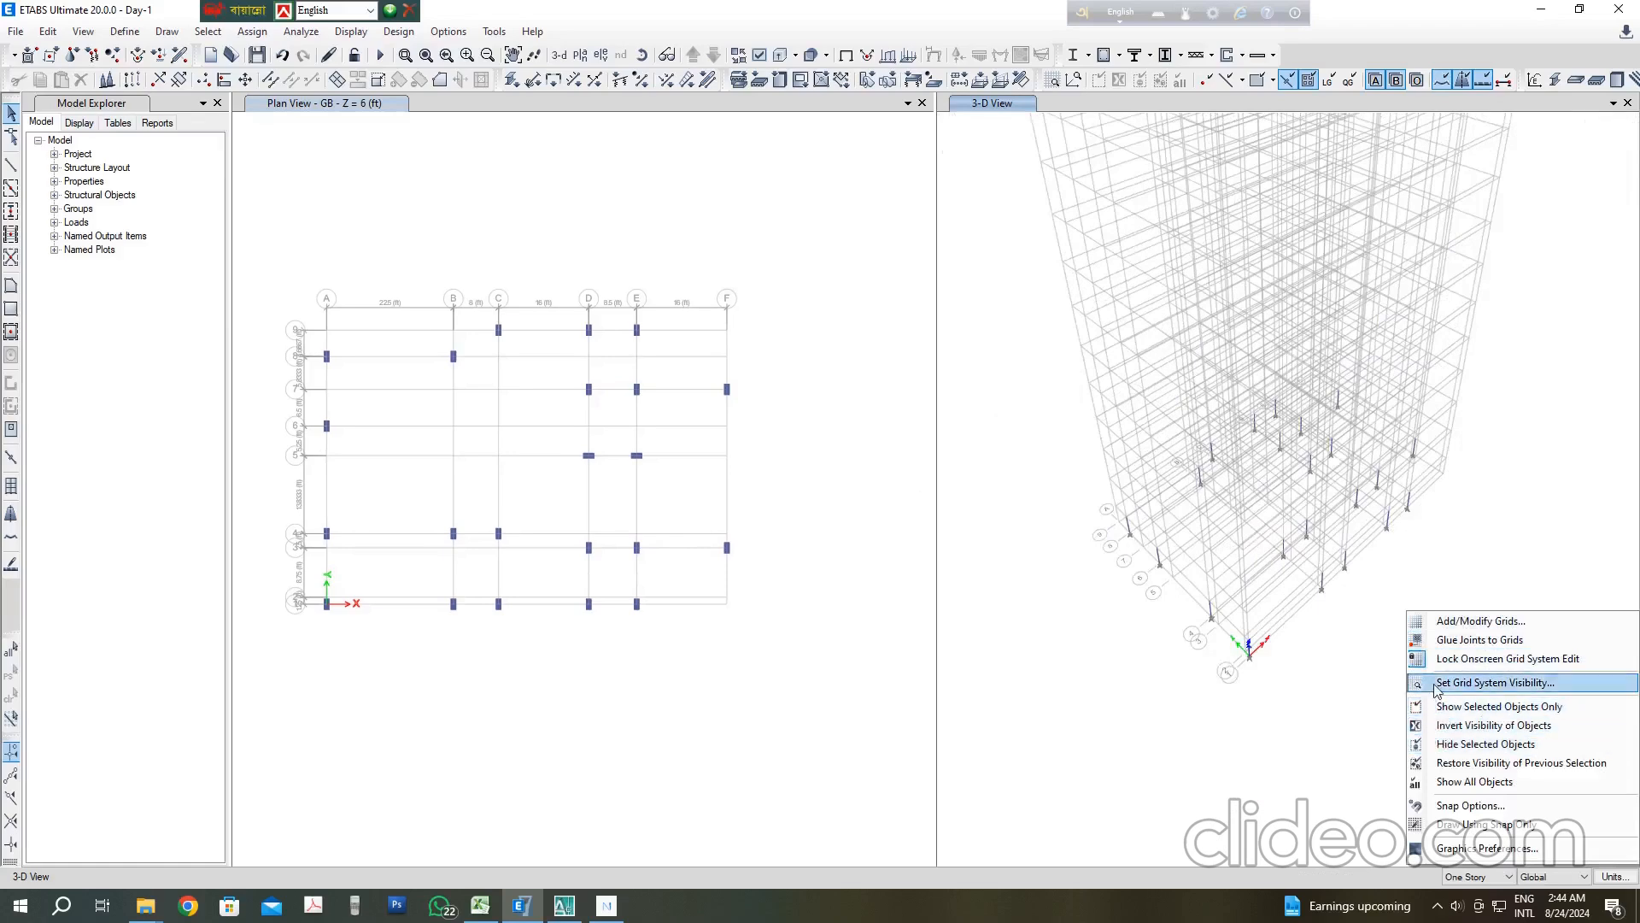
click(1469, 682)
scroll(1285, 609, up, 3)
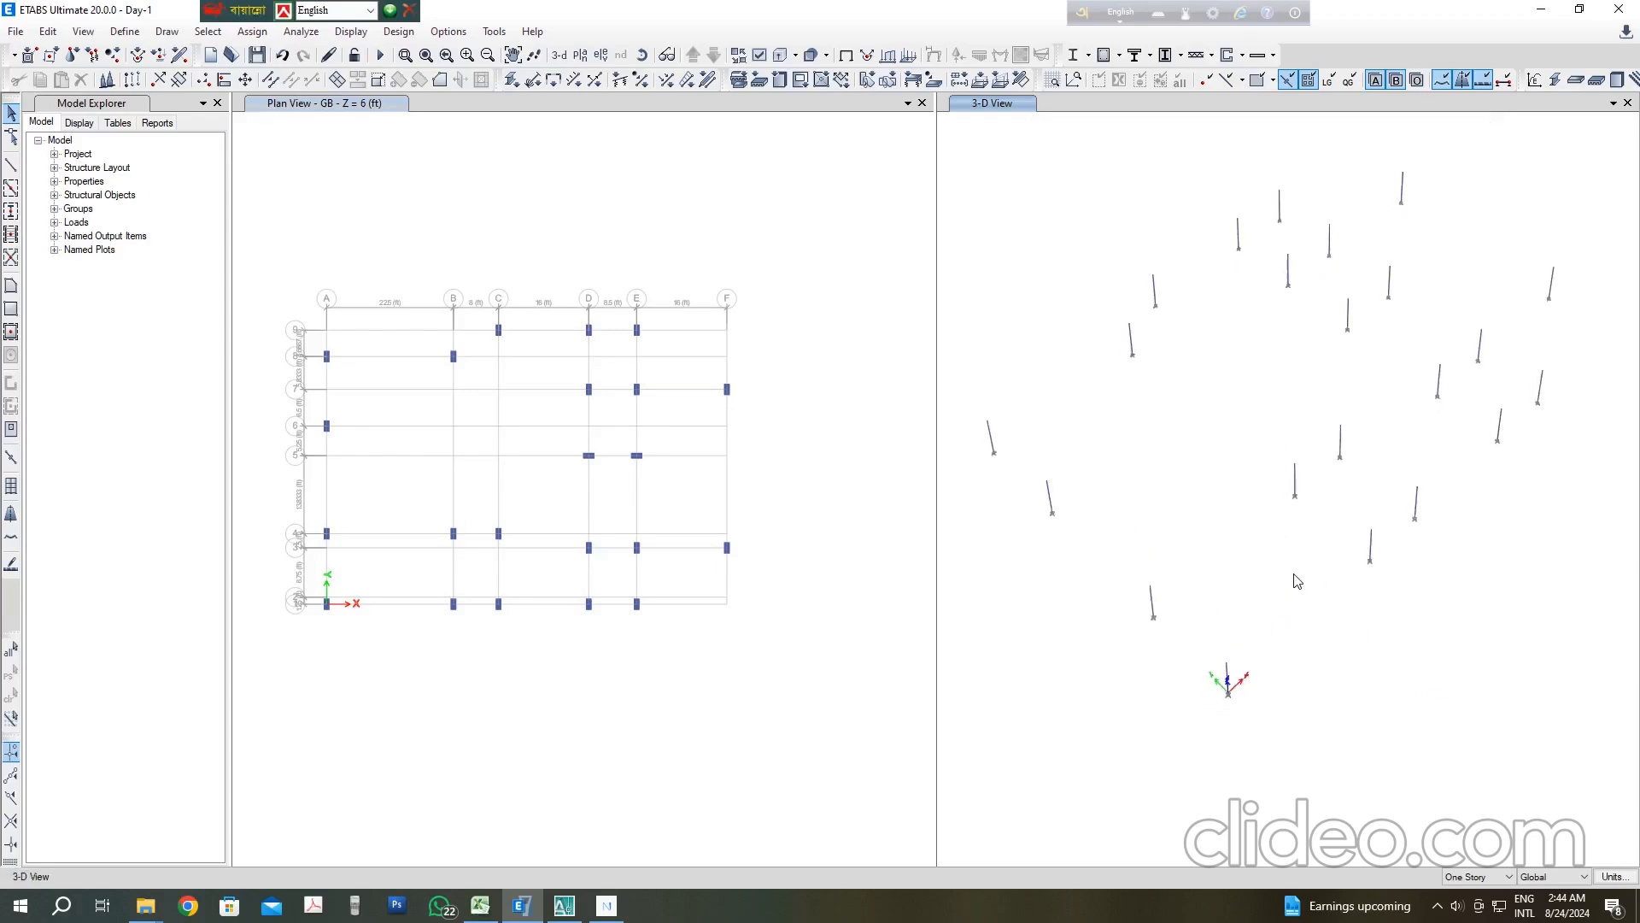
Step: Widen the plan view relative to the 3-D view and switch to the AutoCAD column layout drawing
middle_drag(718, 542, 751, 538)
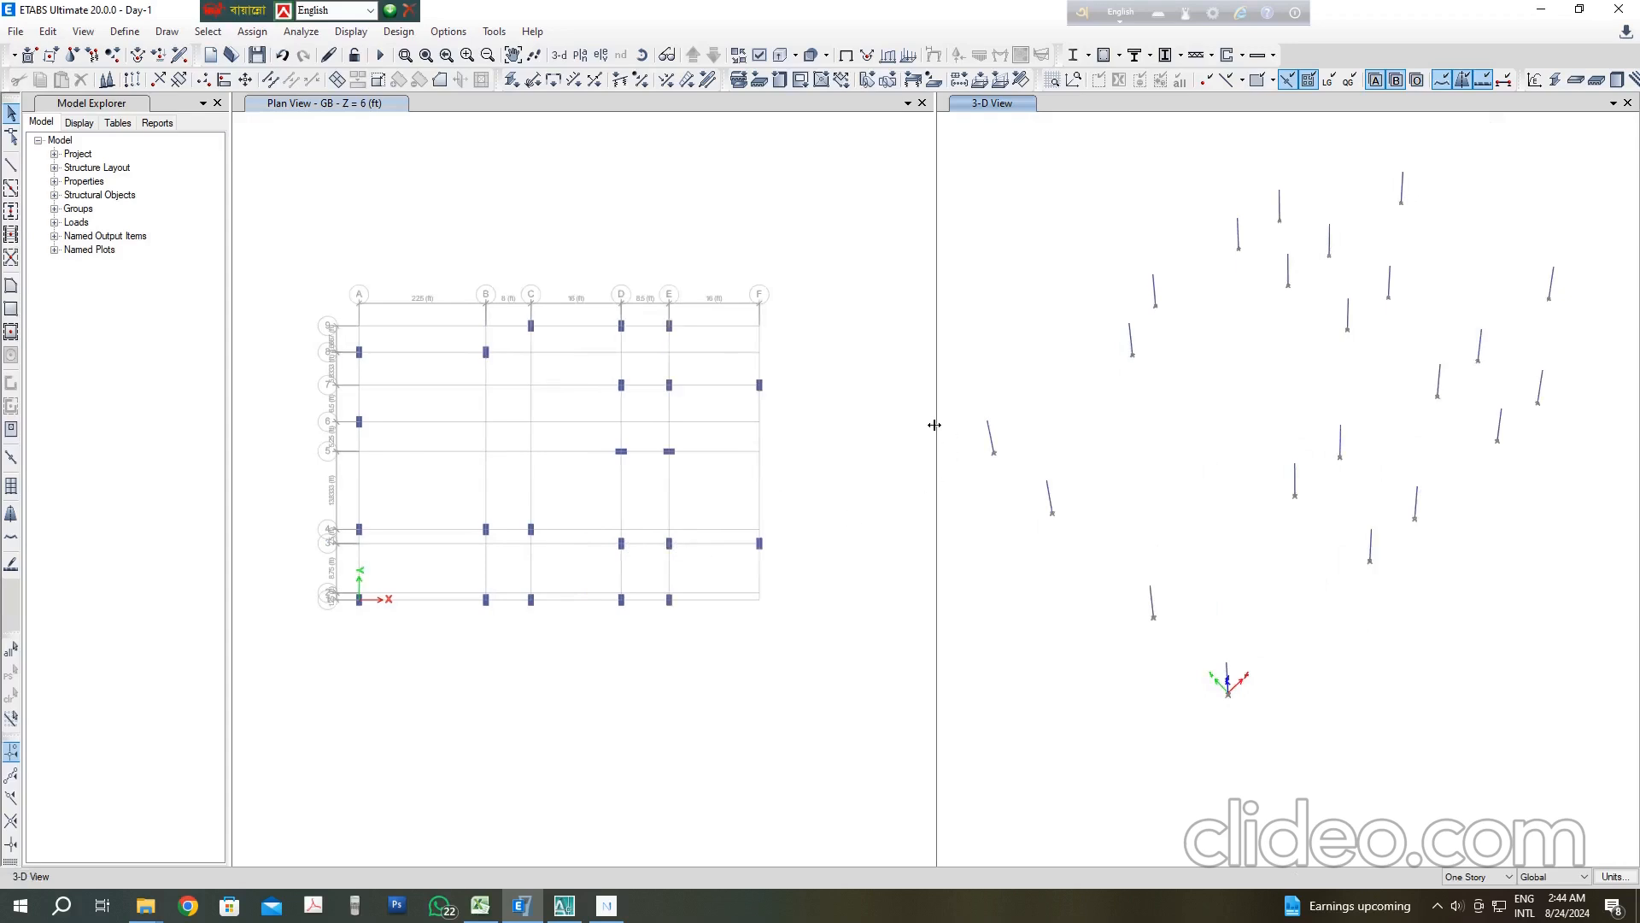
drag(951, 426, 1338, 443)
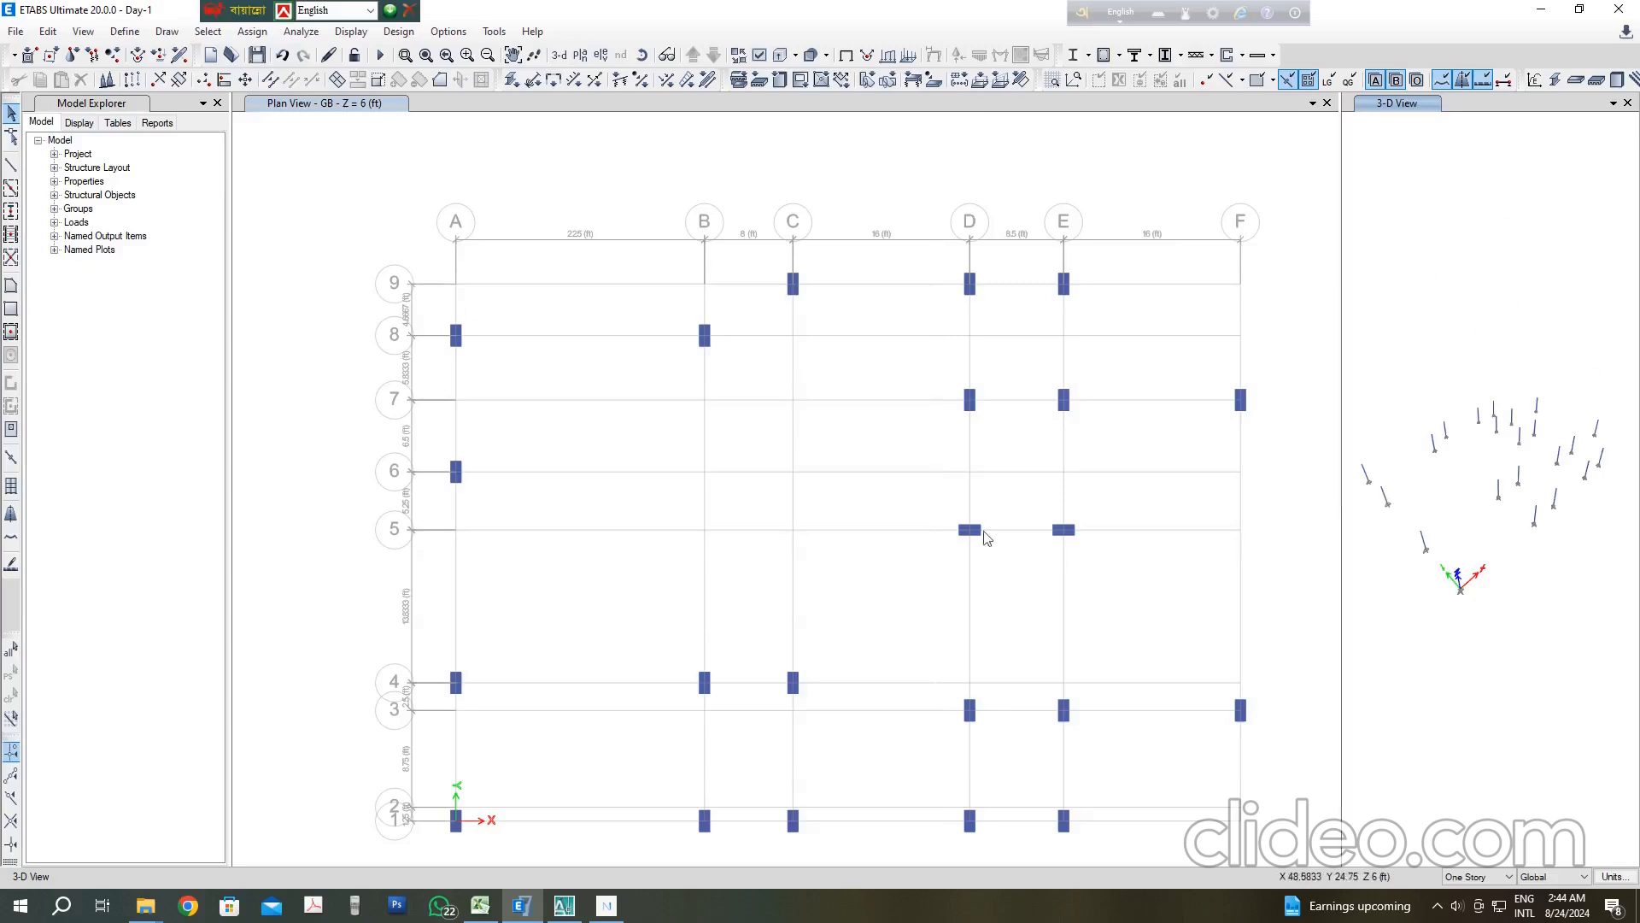
middle_drag(984, 532, 959, 482)
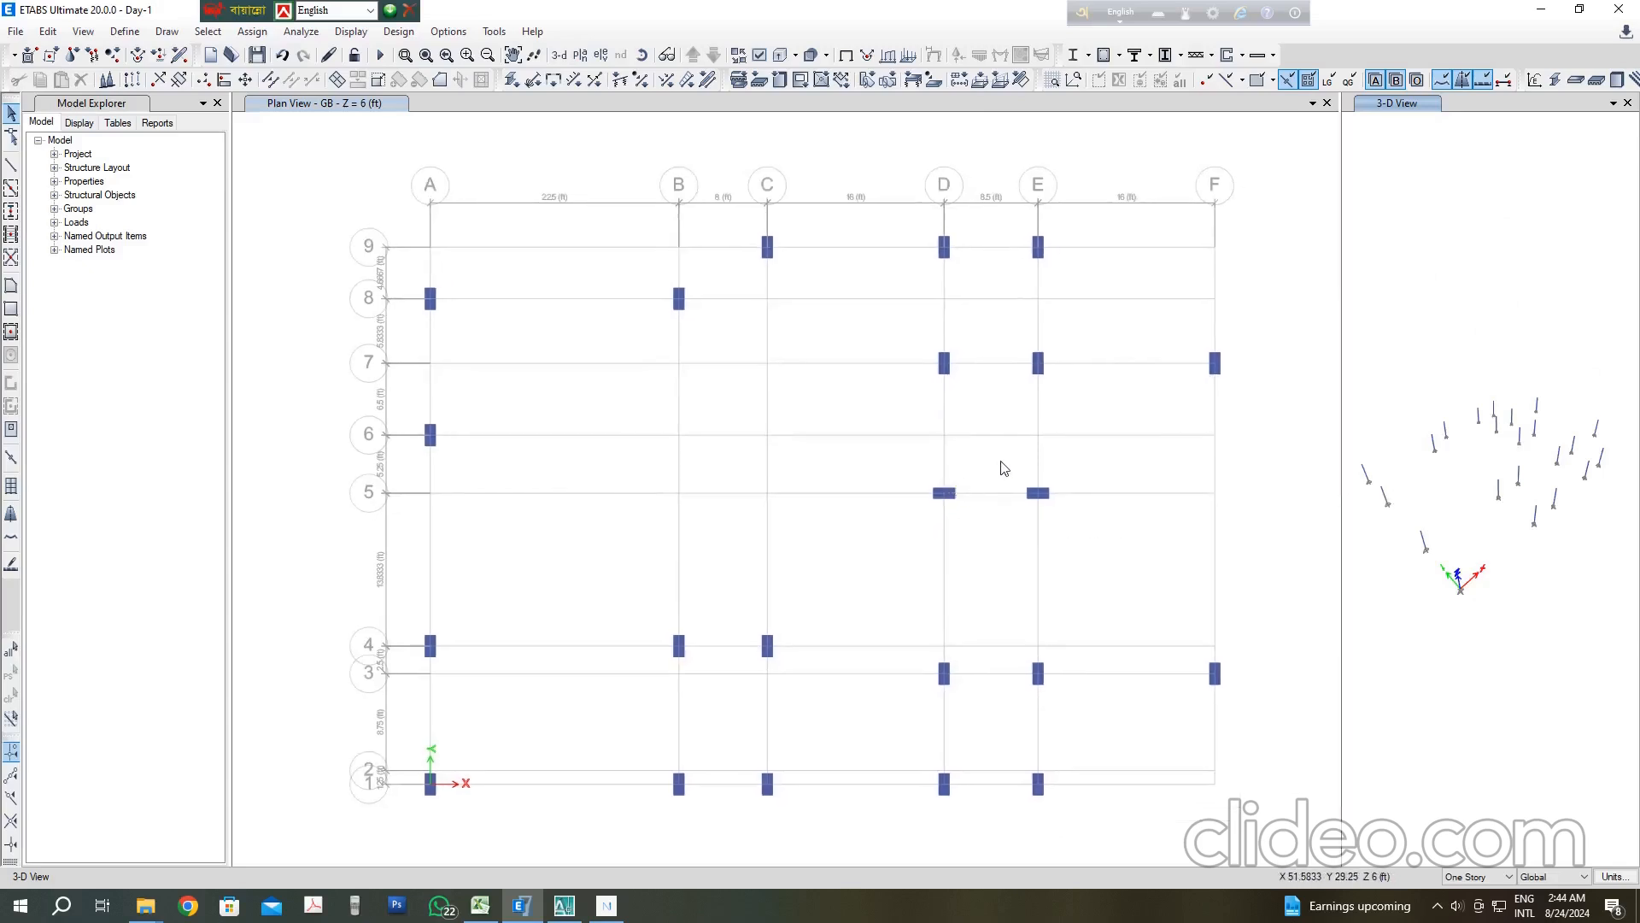
middle_drag(822, 560, 808, 531)
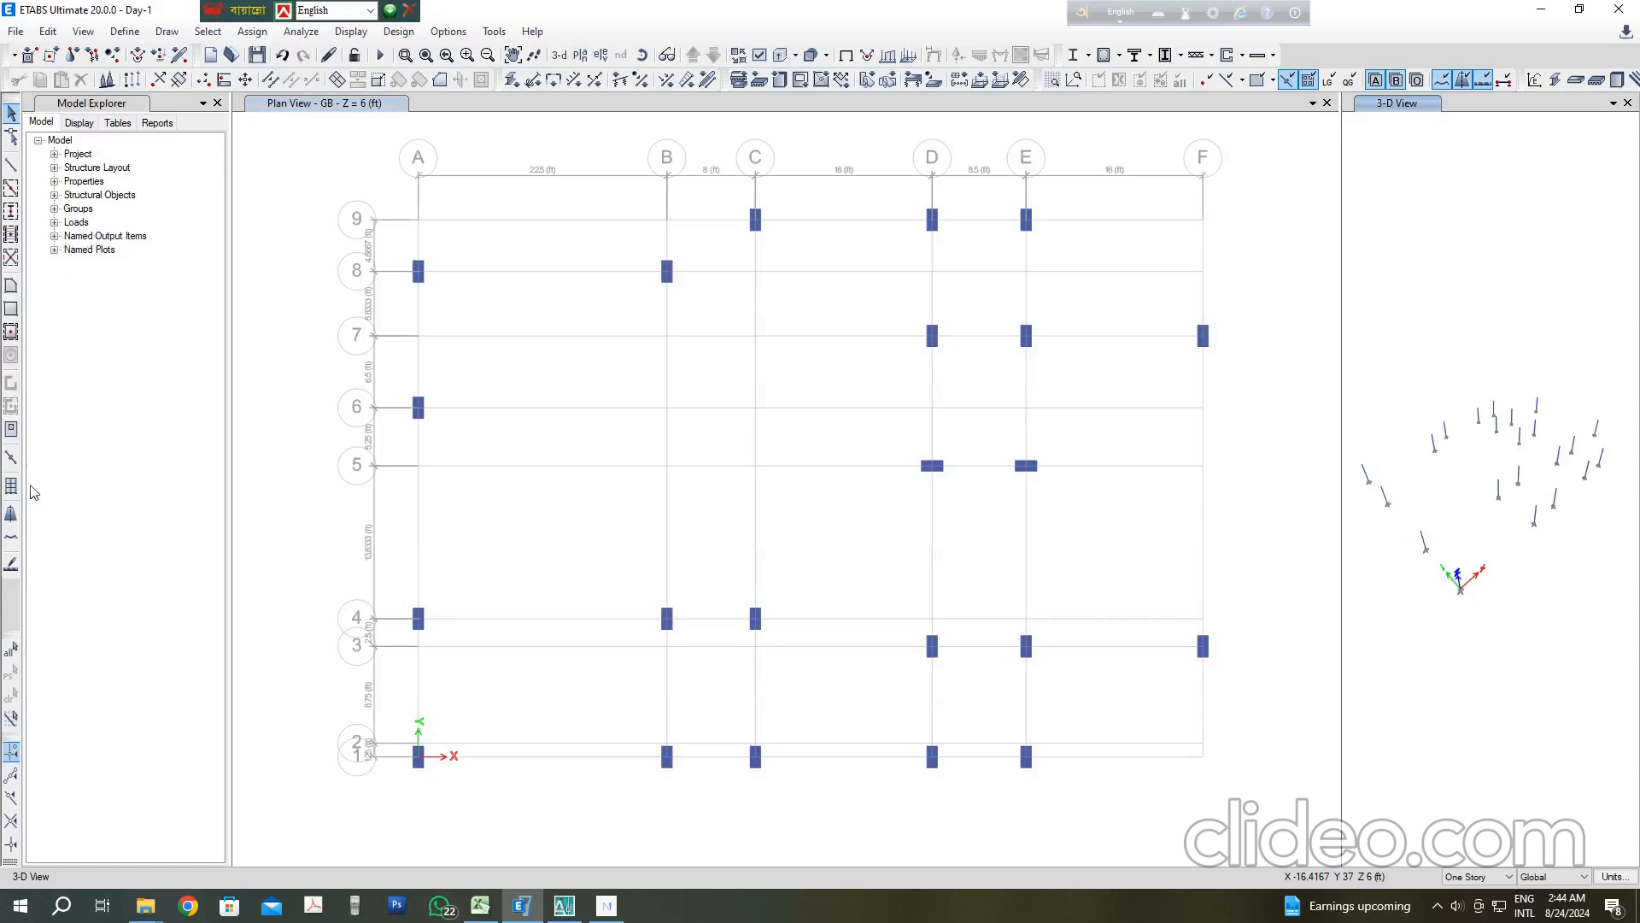
click(565, 908)
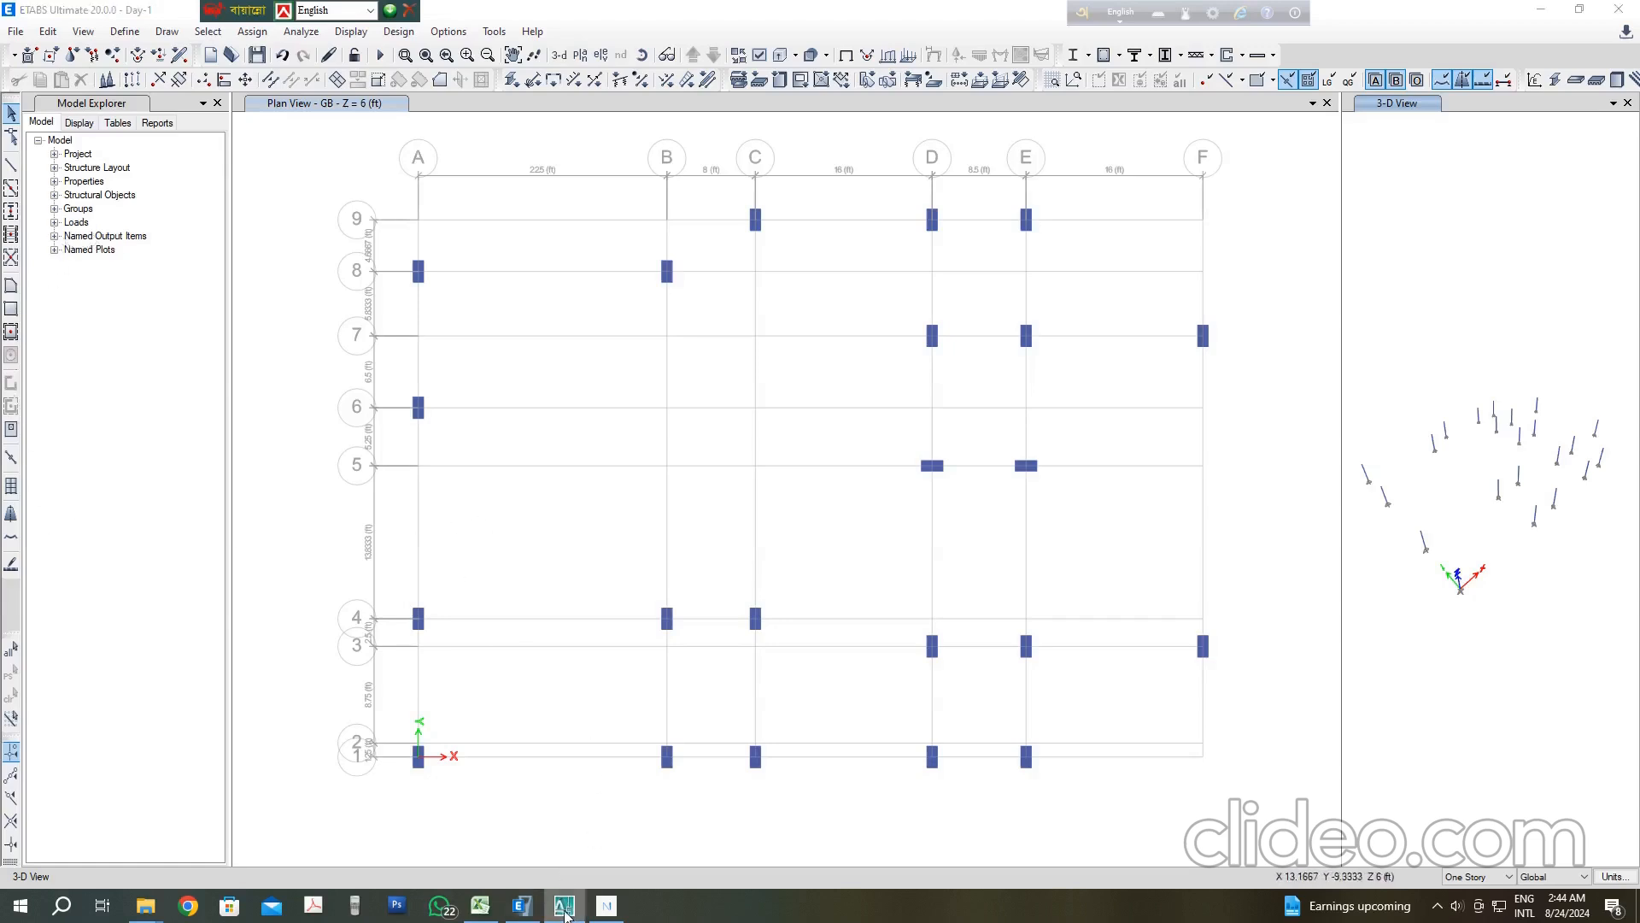
Step: Switch to ETABS and draw Wall12 pier walls in plan from grid point B7 to C7 and on to C6
click(521, 905)
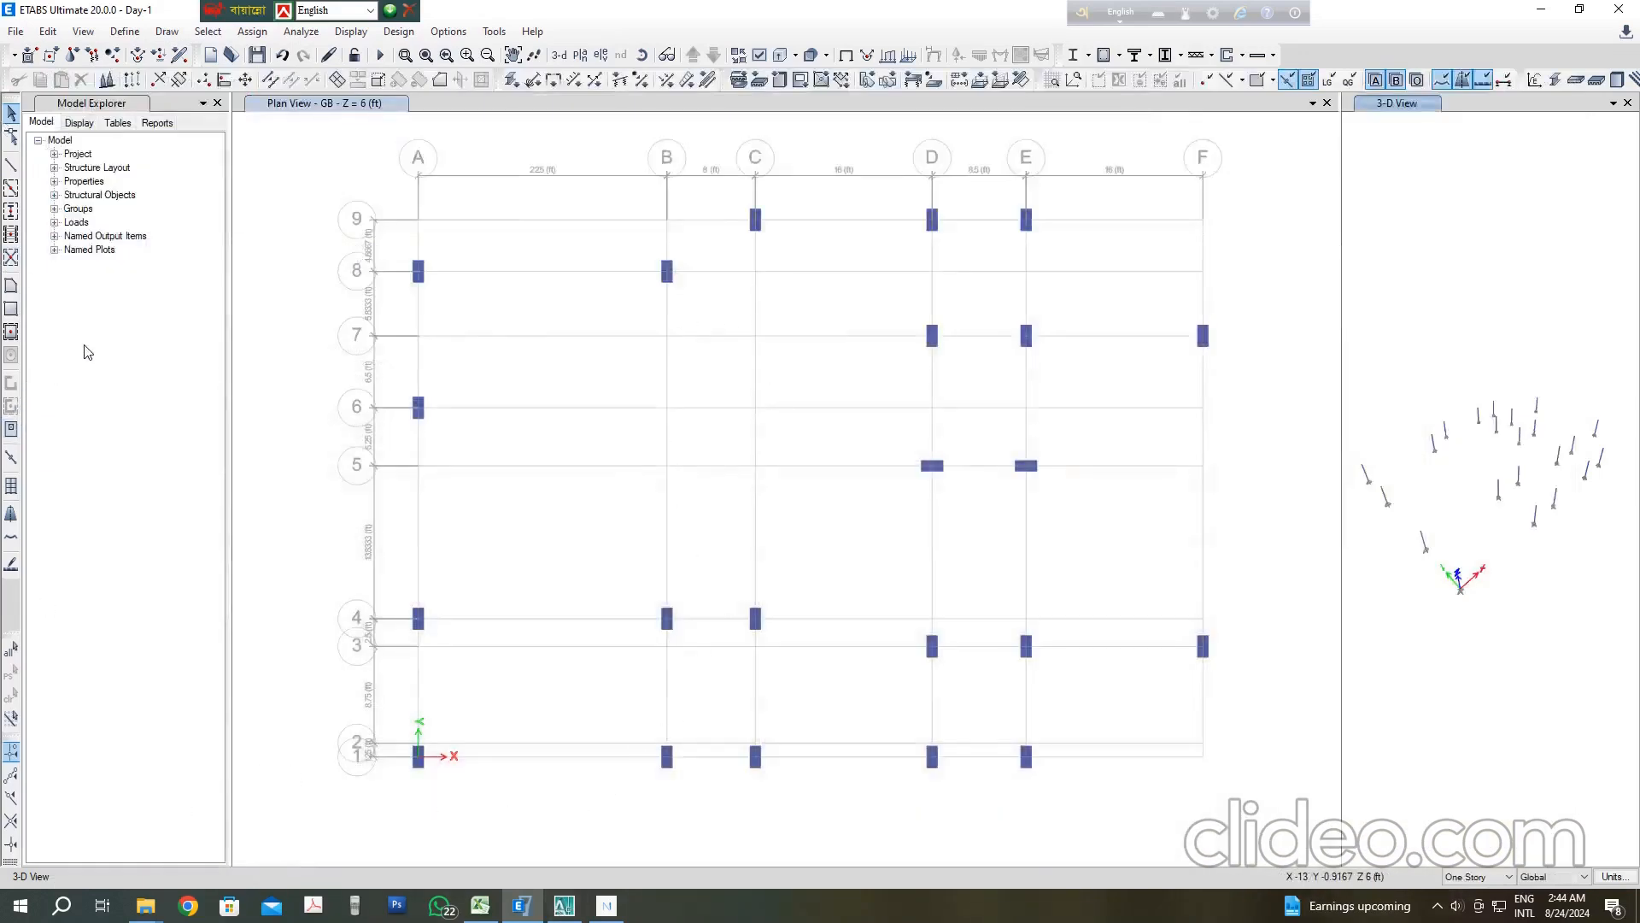
click(264, 323)
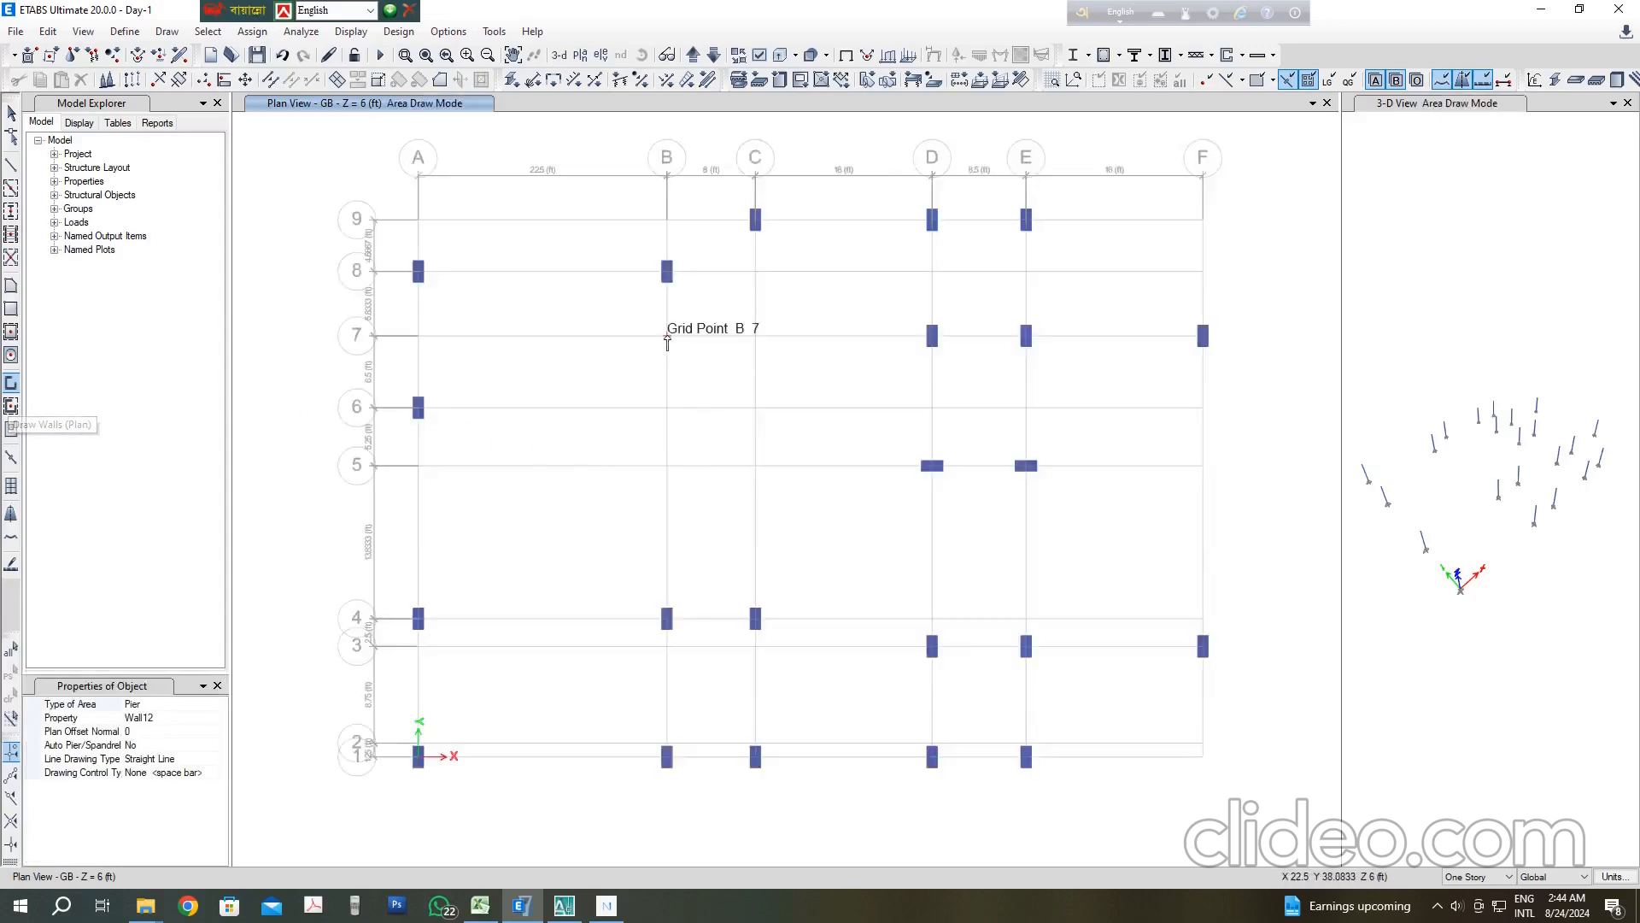
click(221, 721)
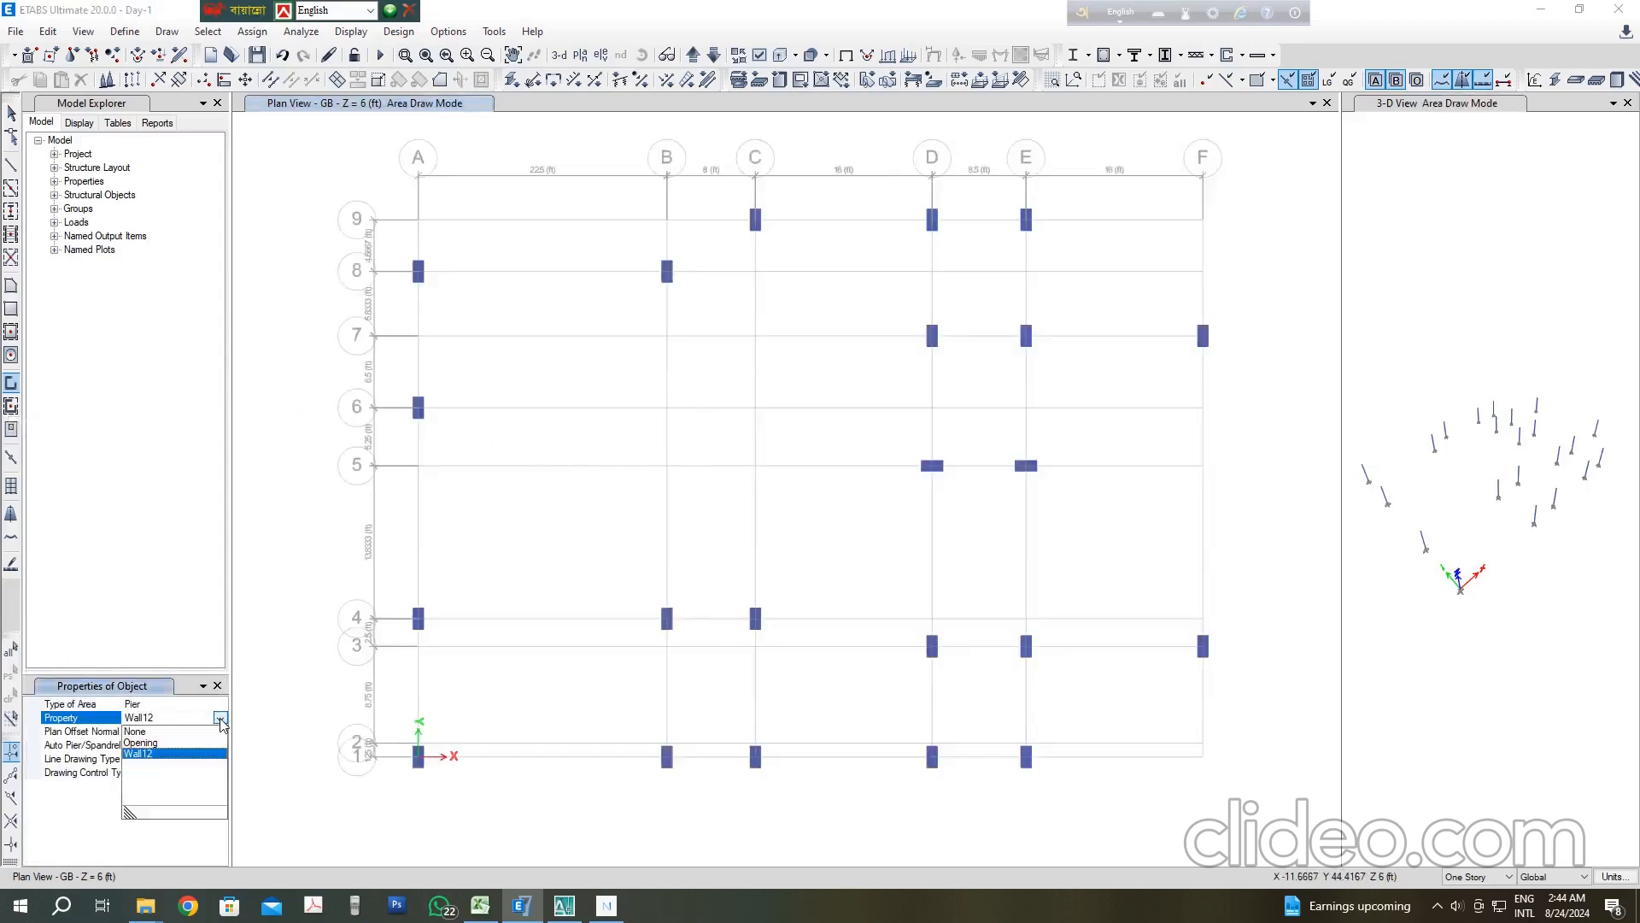
click(221, 722)
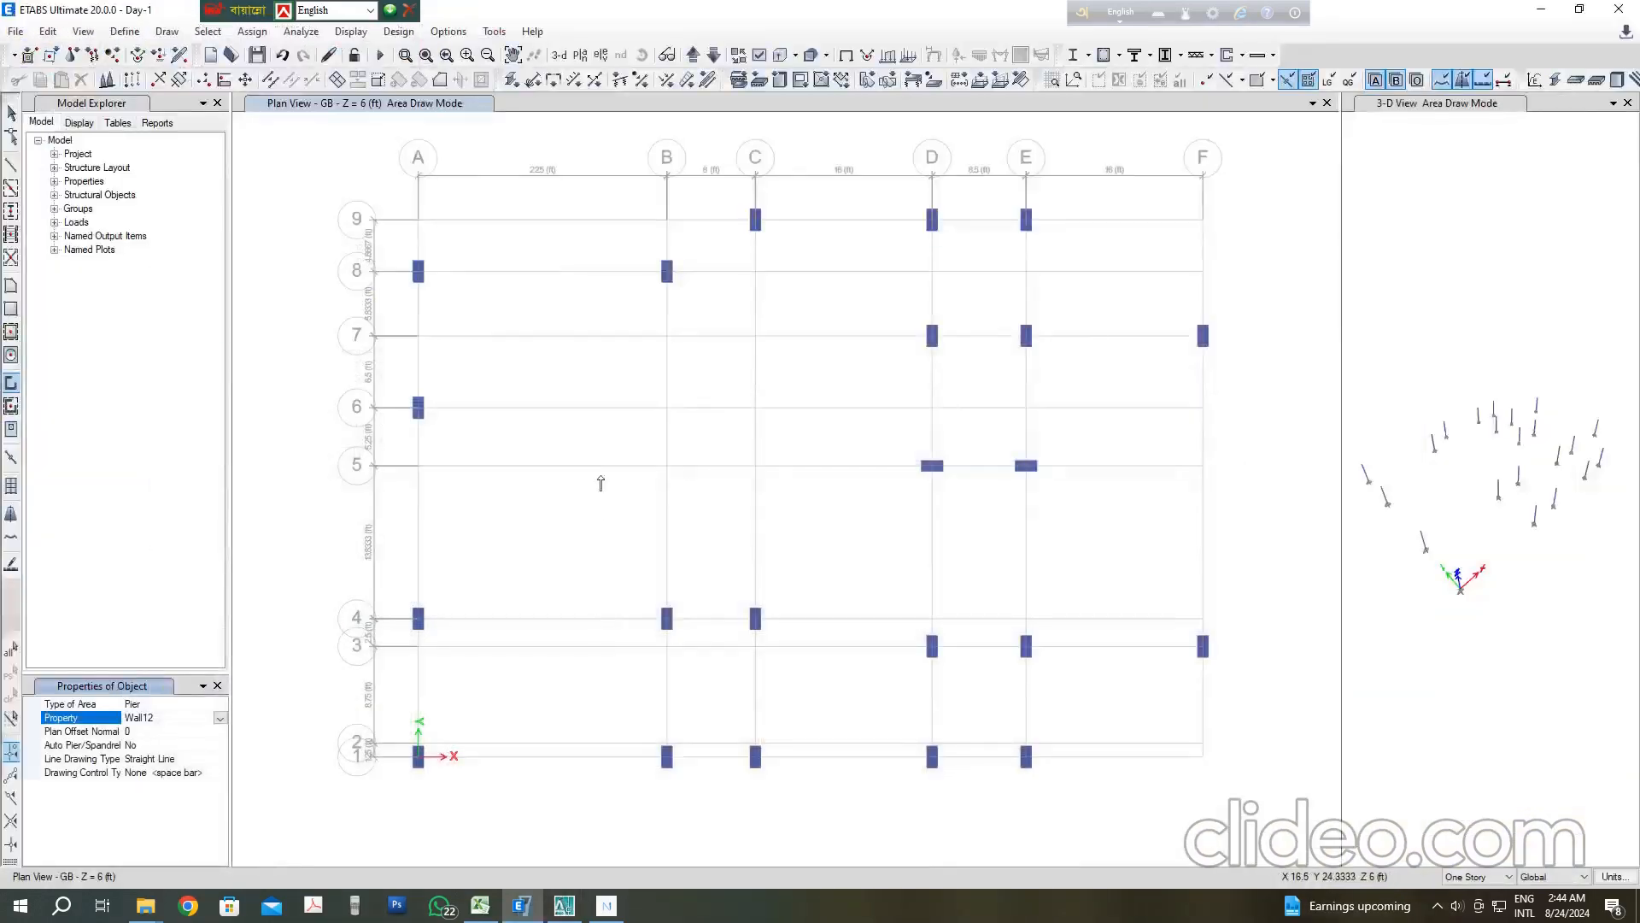
click(667, 336)
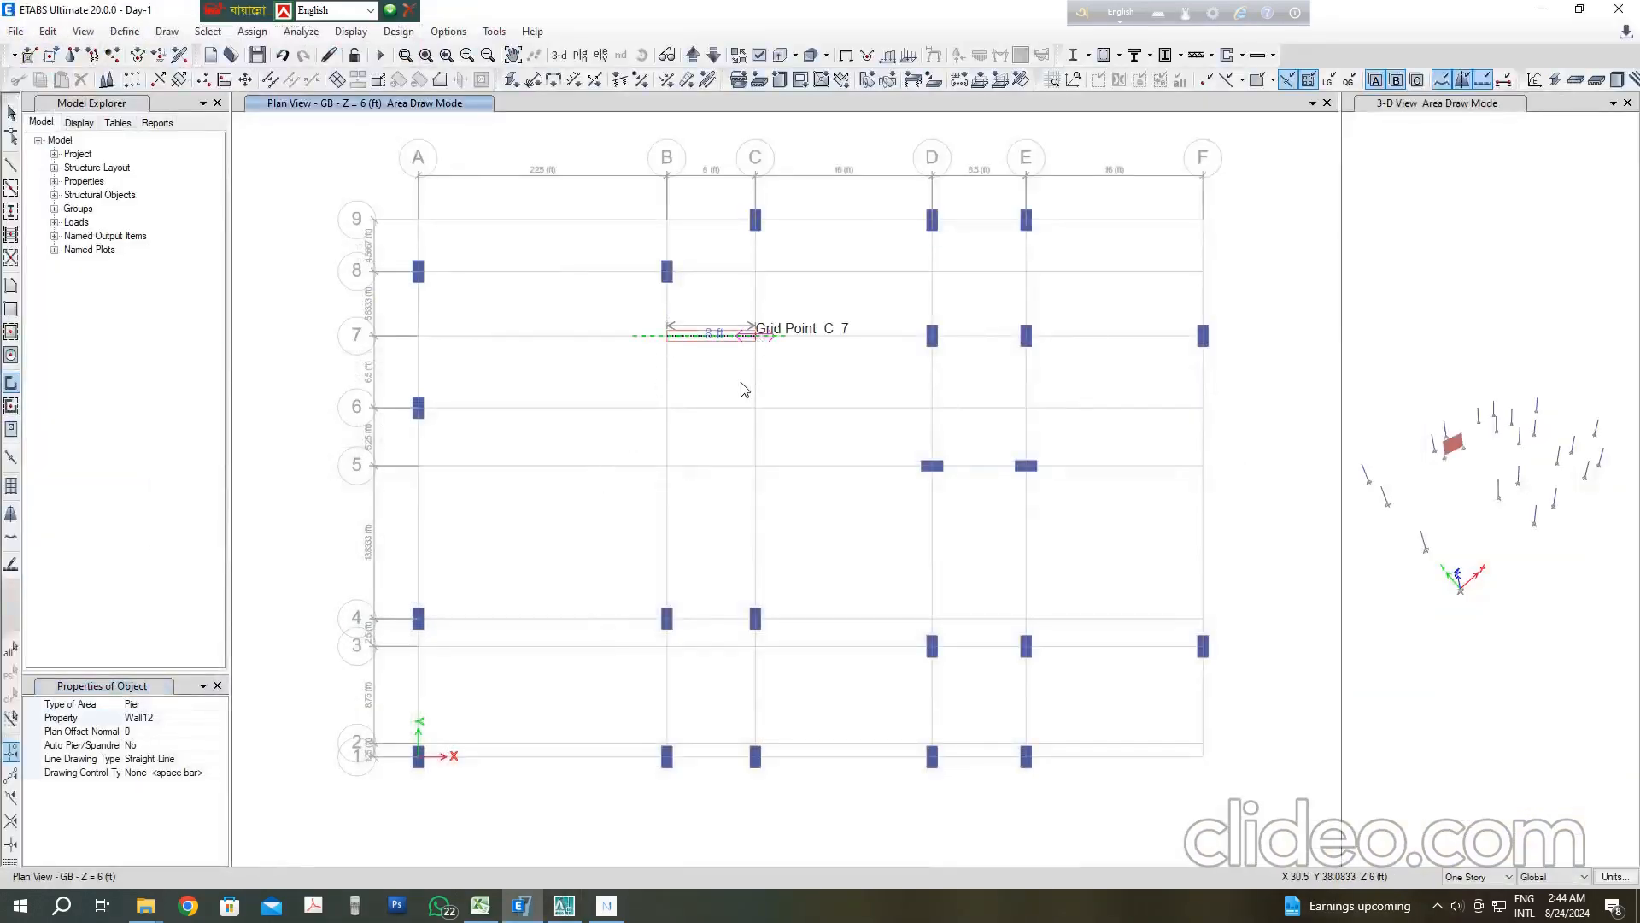
click(755, 336)
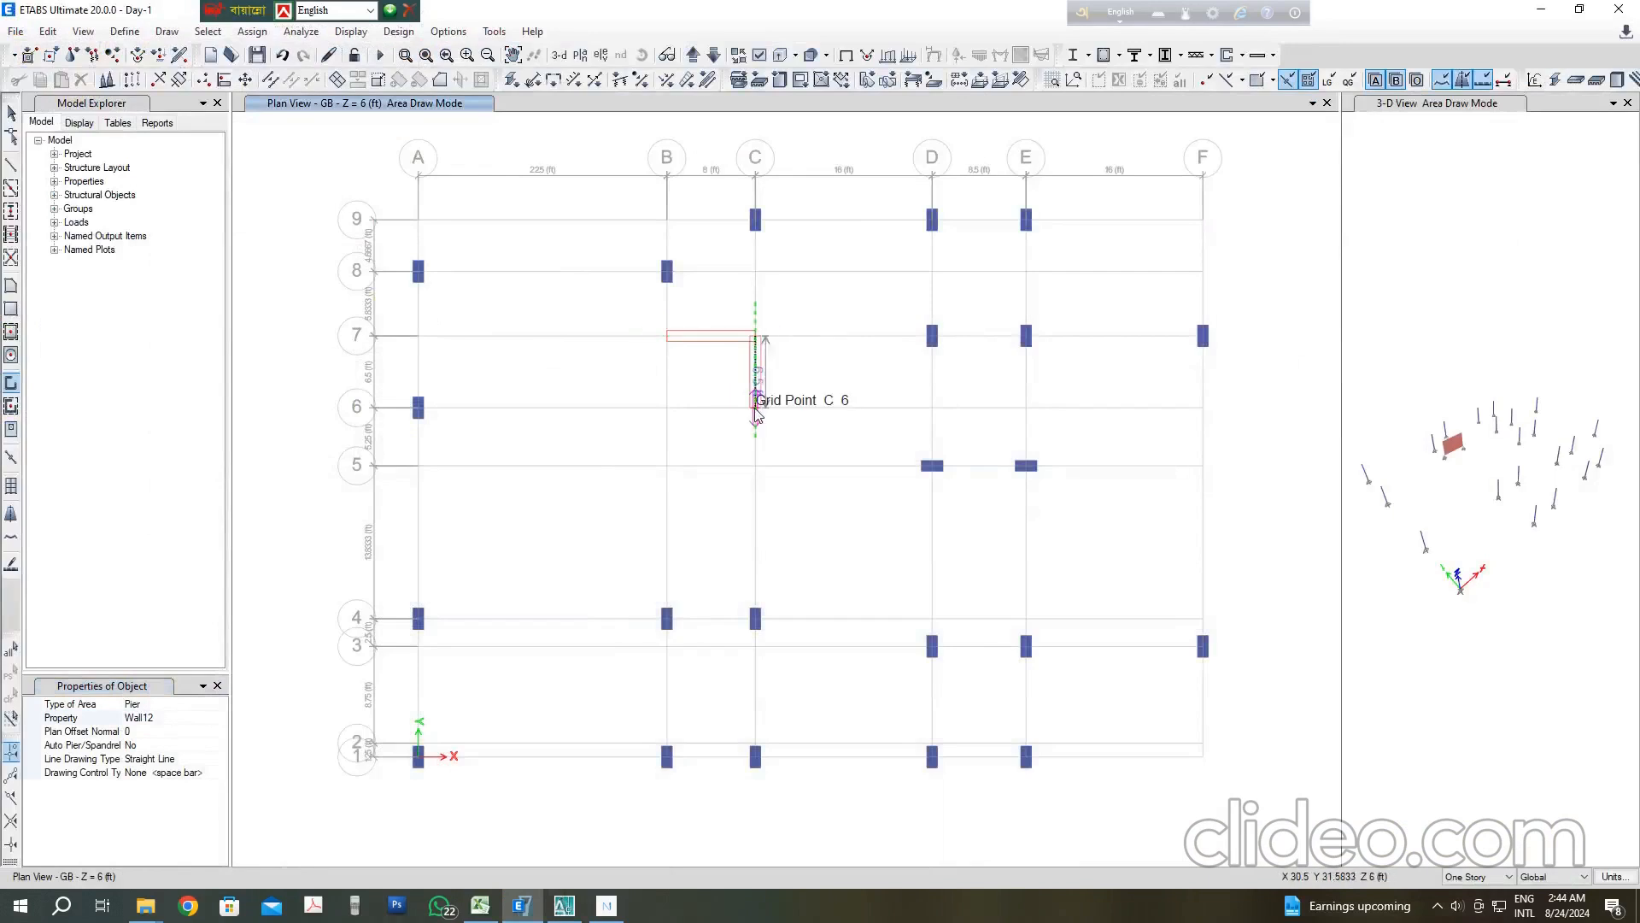
key(Return)
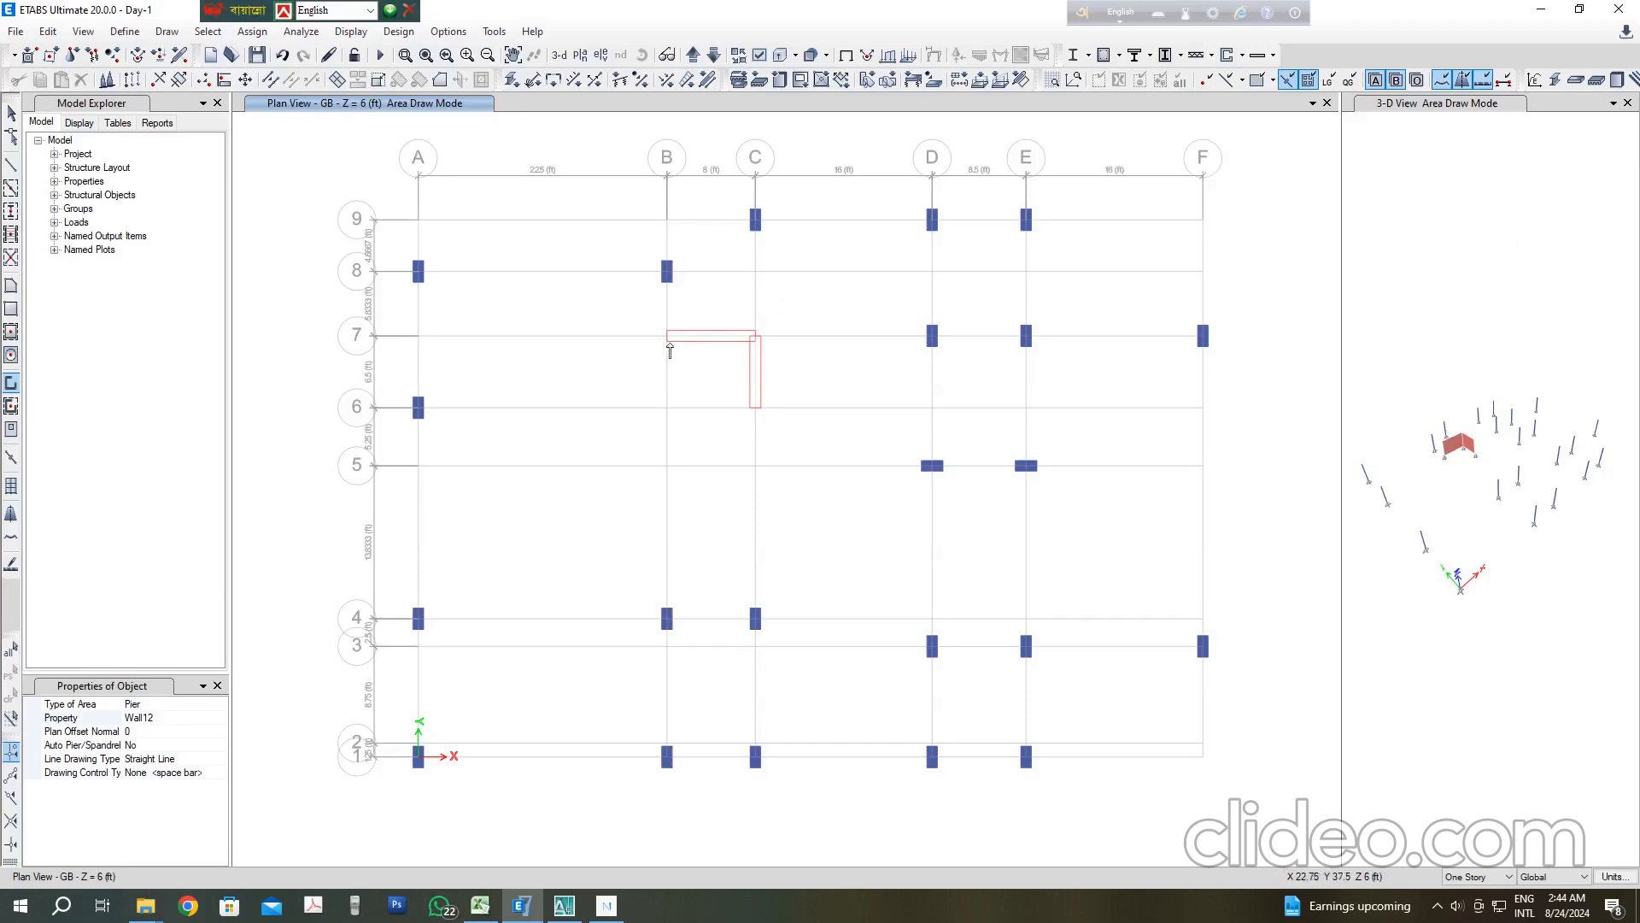
Step: Draw another Wall12 pier wall from grid point B7 to B6
click(668, 339)
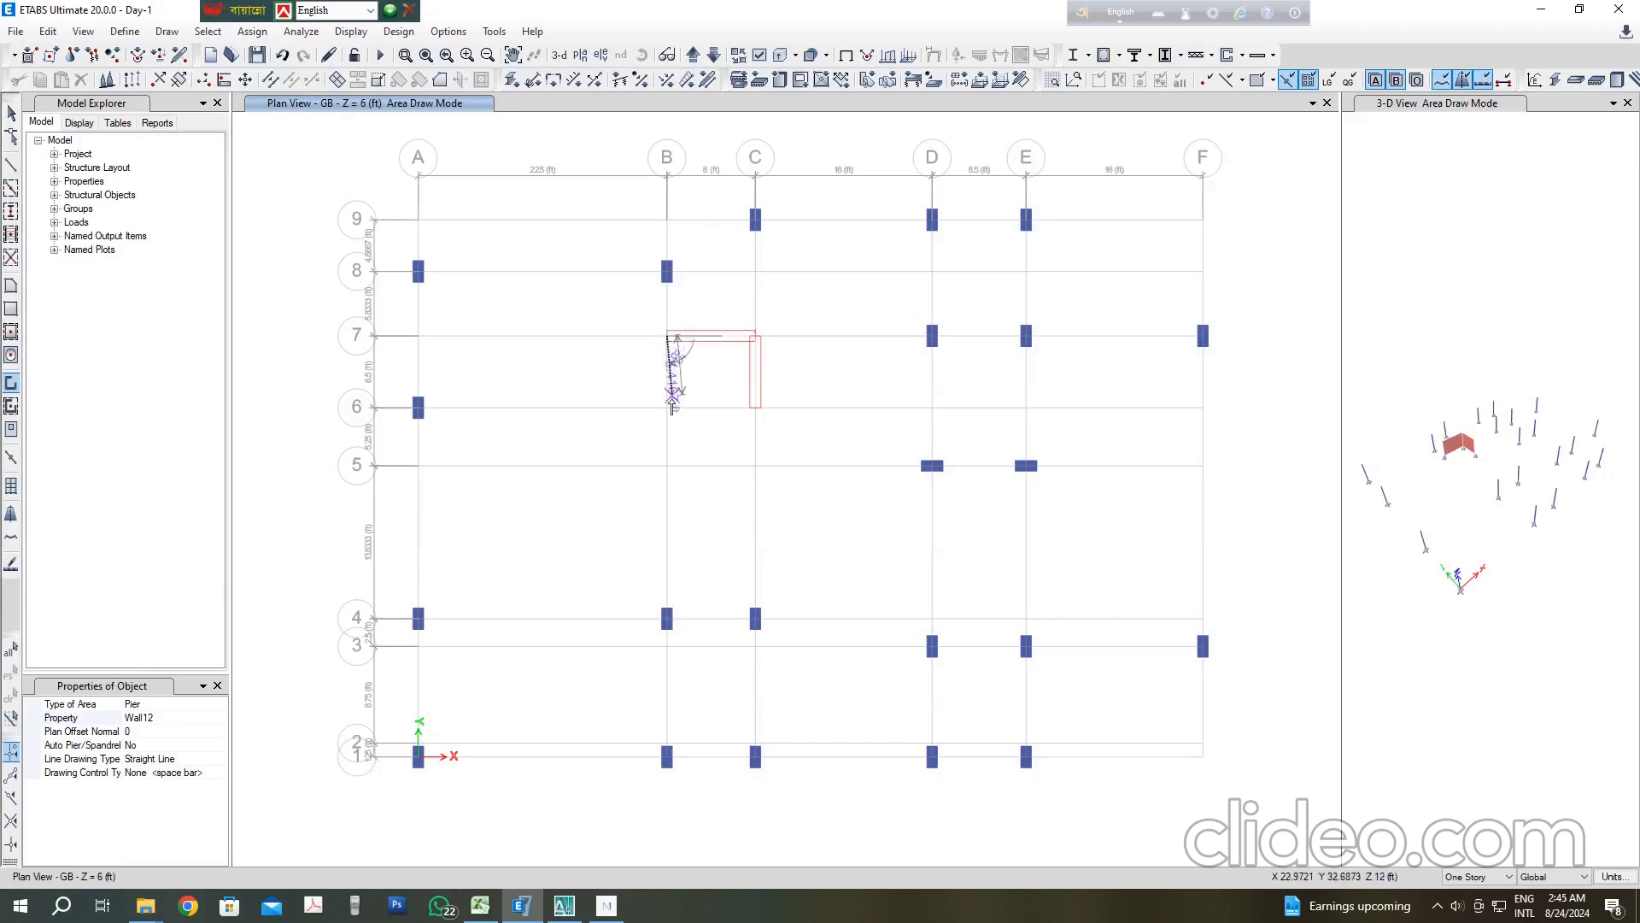
click(733, 389)
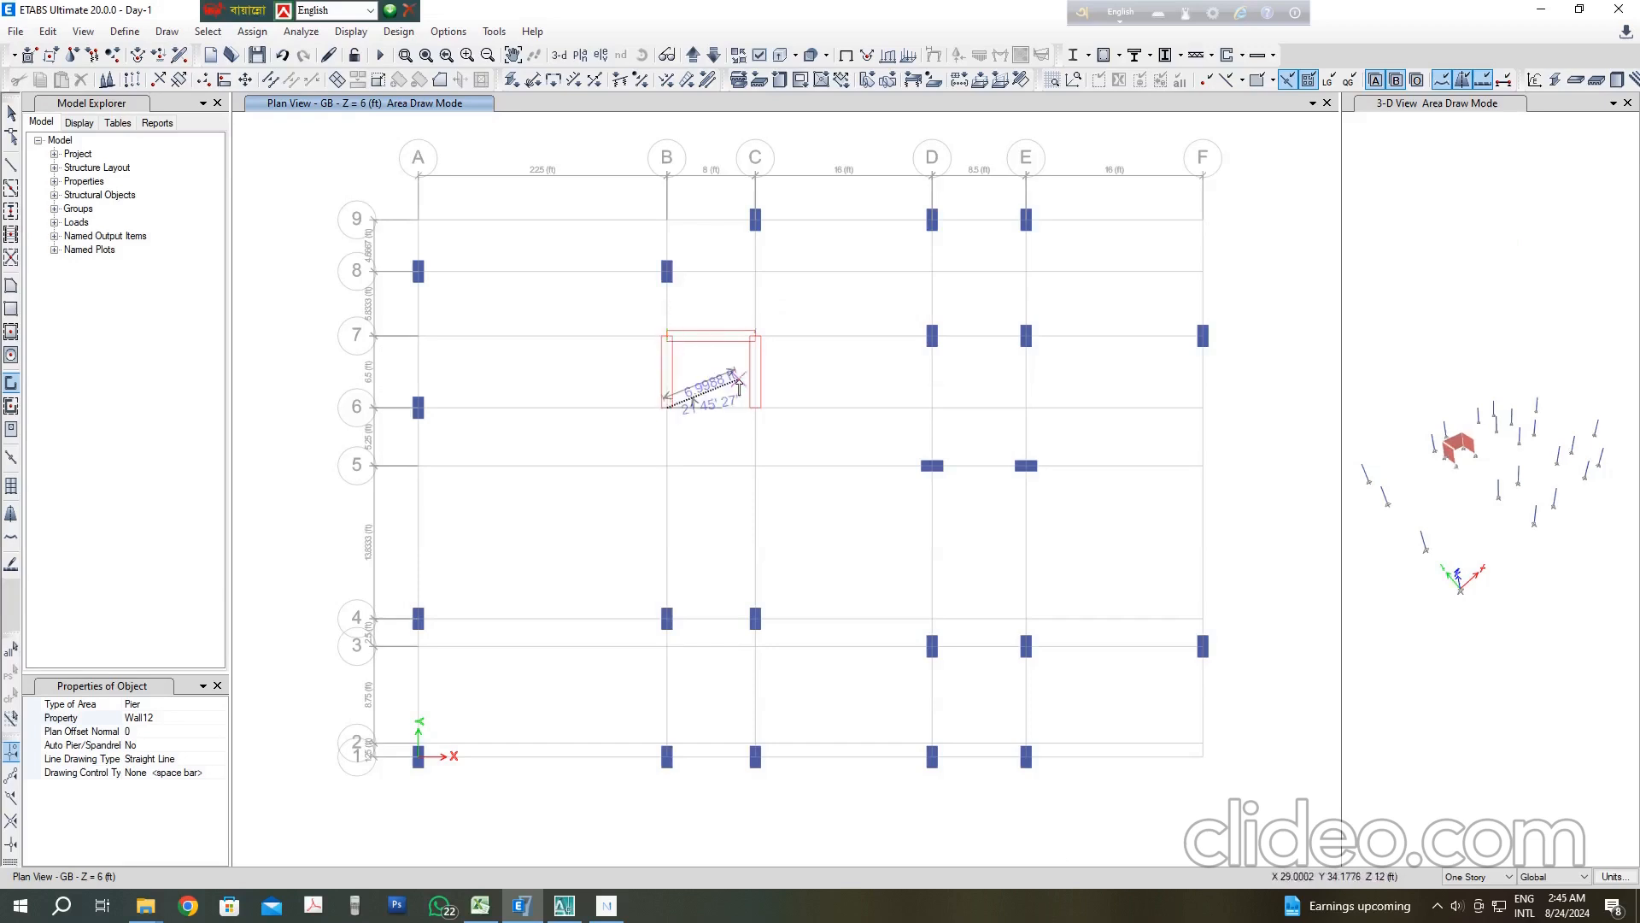
key(Return)
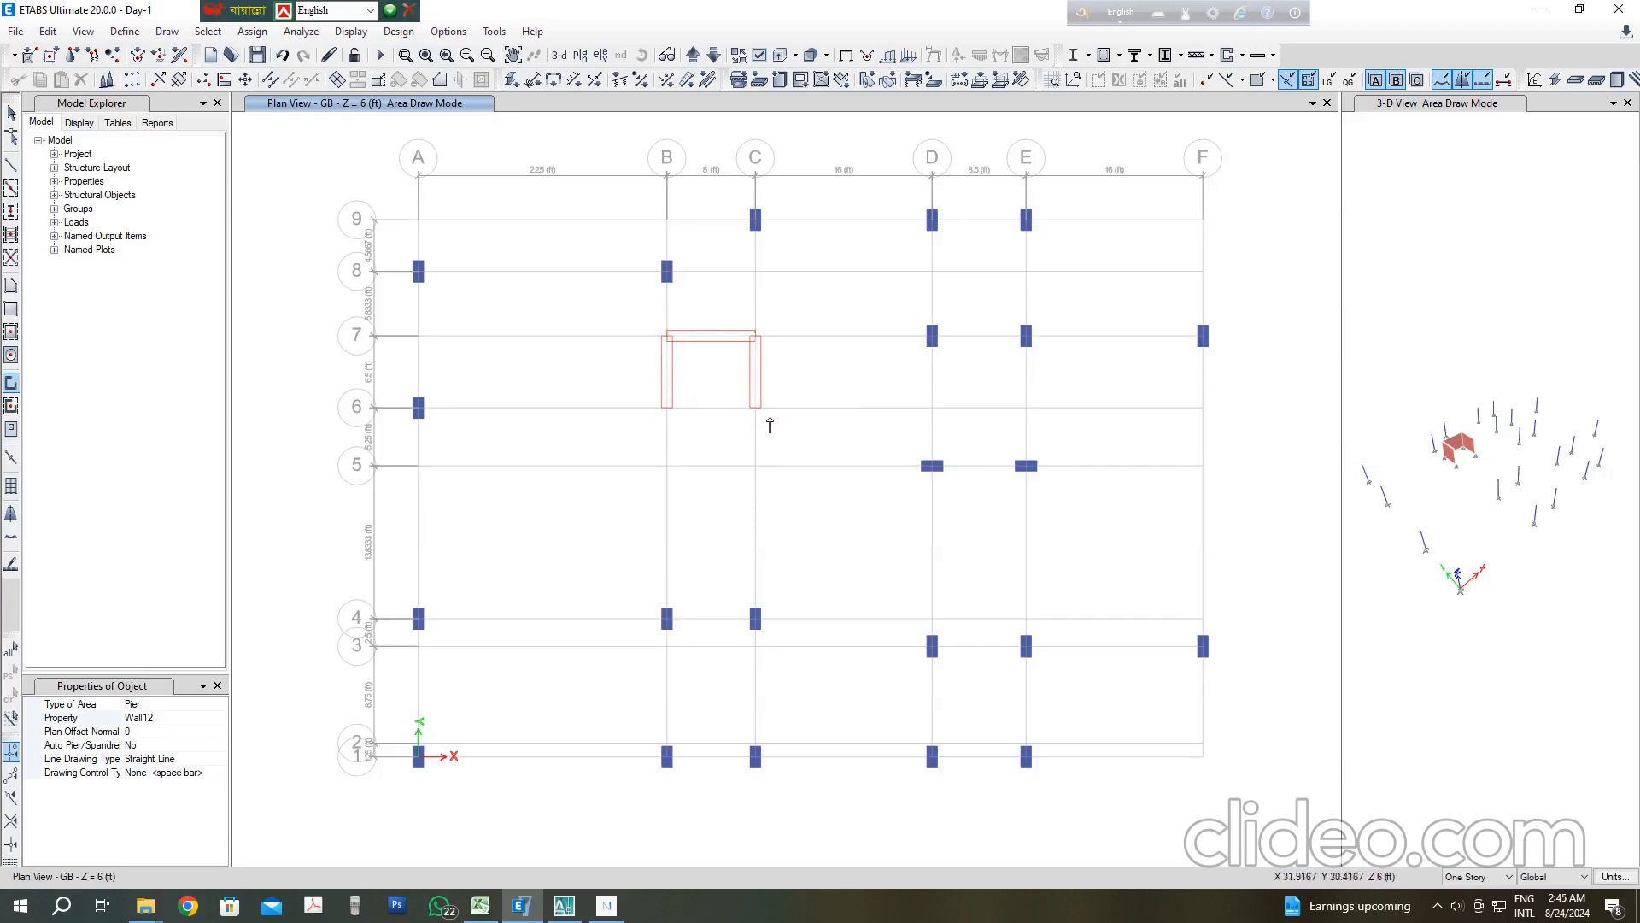
Step: Switch to the AutoCAD column layout and measure the core's short return wall from grid B to its free end on grid 6
scroll(770, 425, up, 3)
click(563, 906)
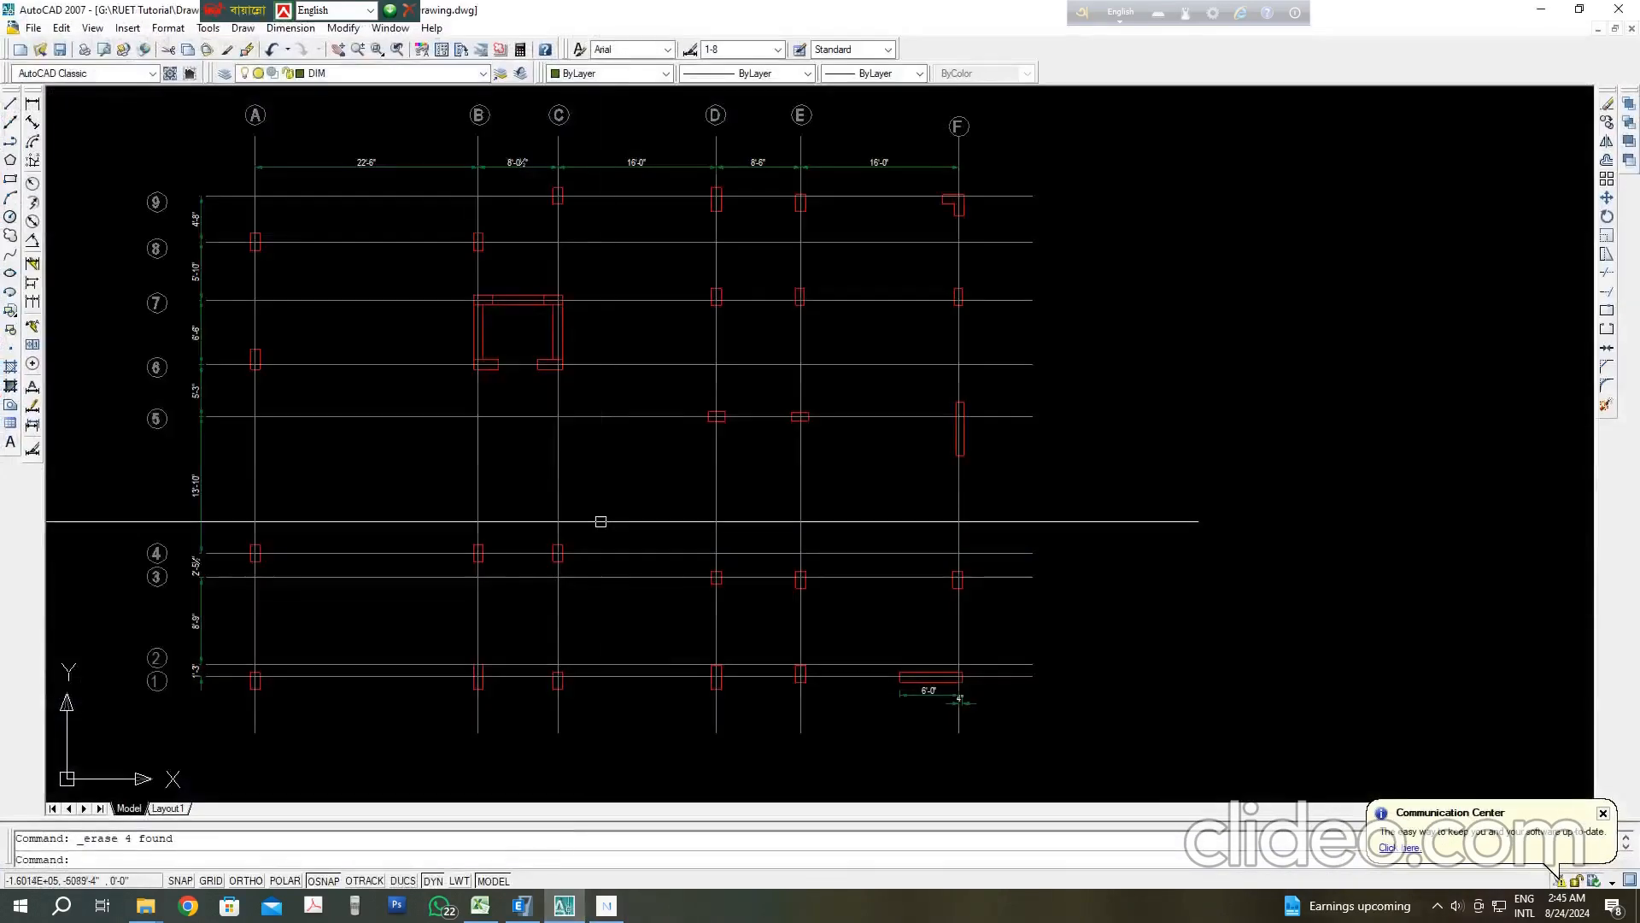
scroll(512, 336, up, 5)
scroll(531, 439, down, 4)
scroll(520, 443, up, 2)
middle_drag(520, 442, 559, 440)
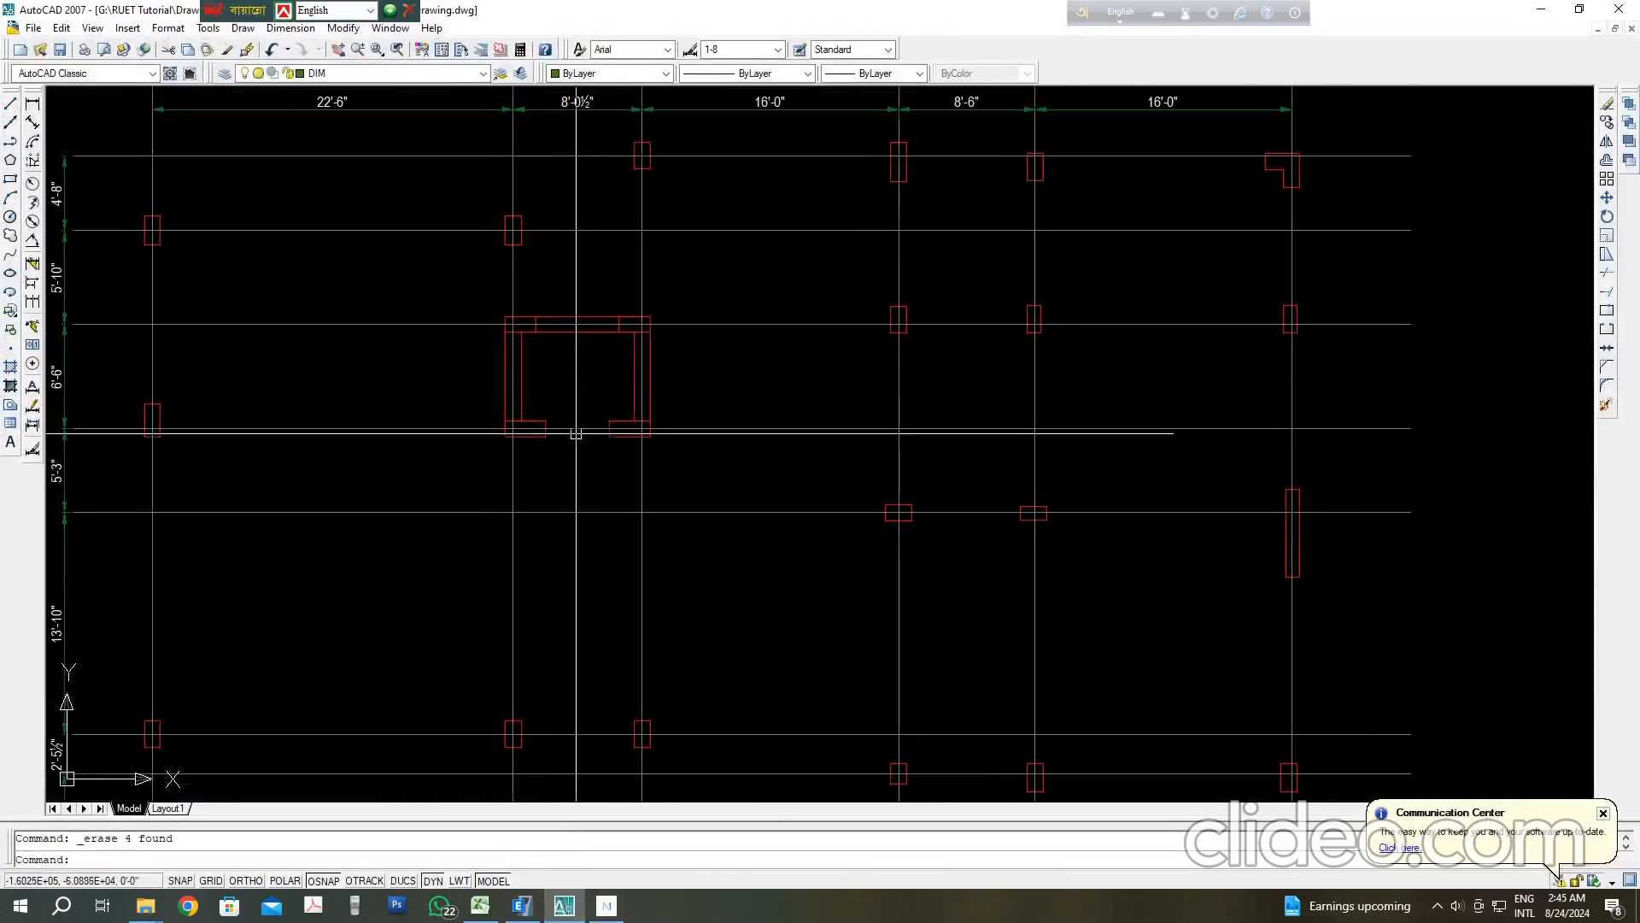
scroll(575, 436, up, 3)
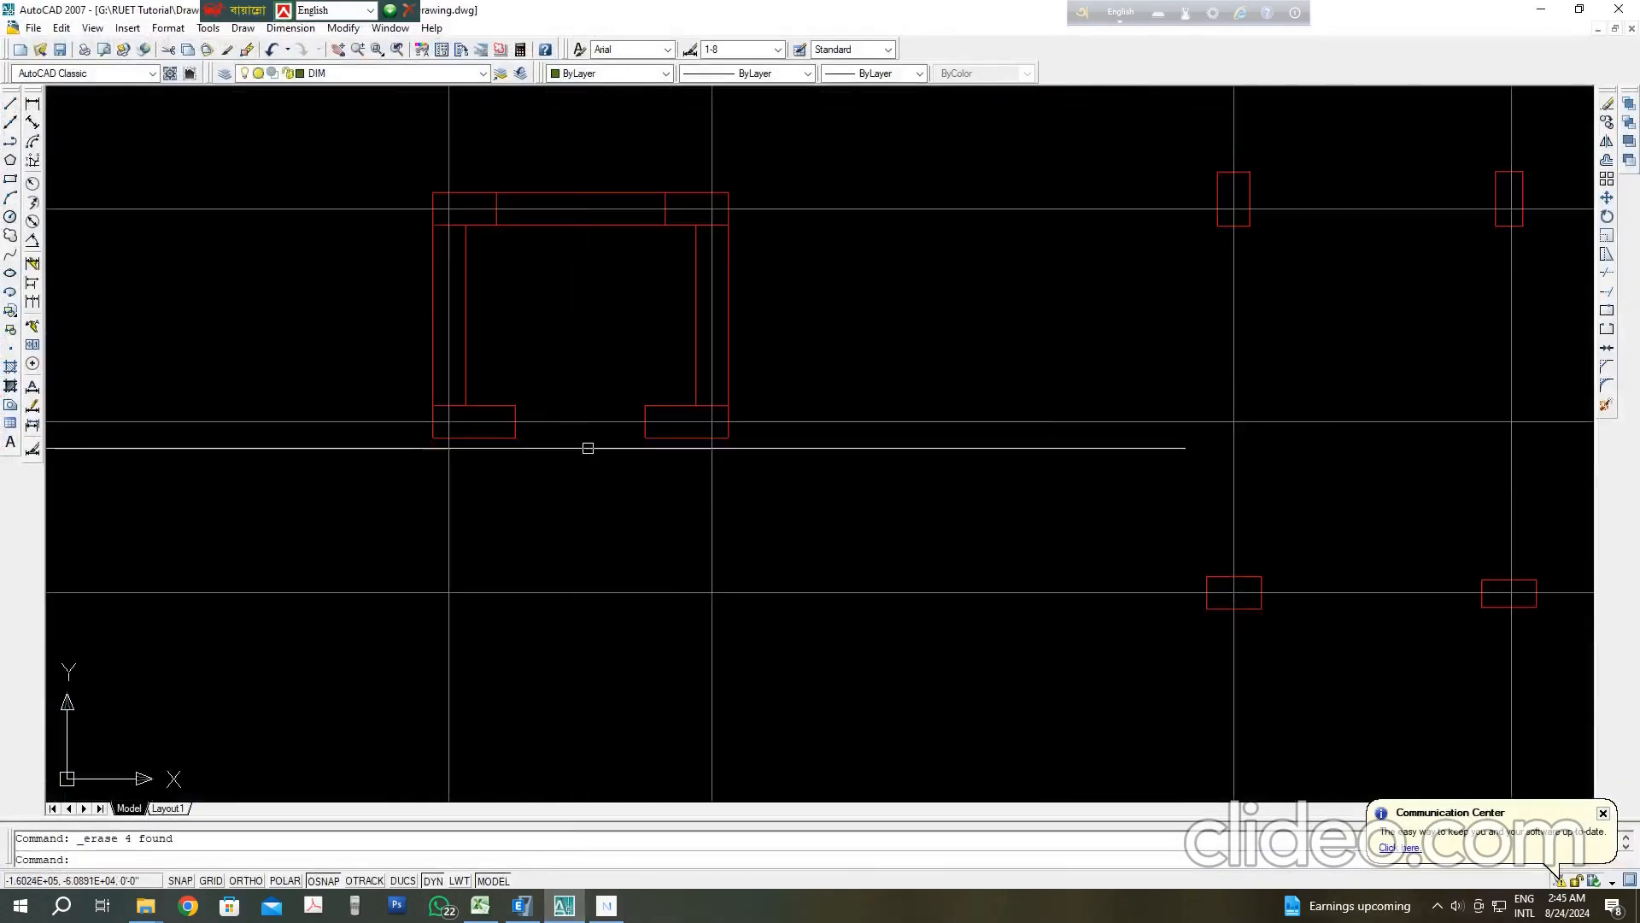
click(33, 103)
click(449, 459)
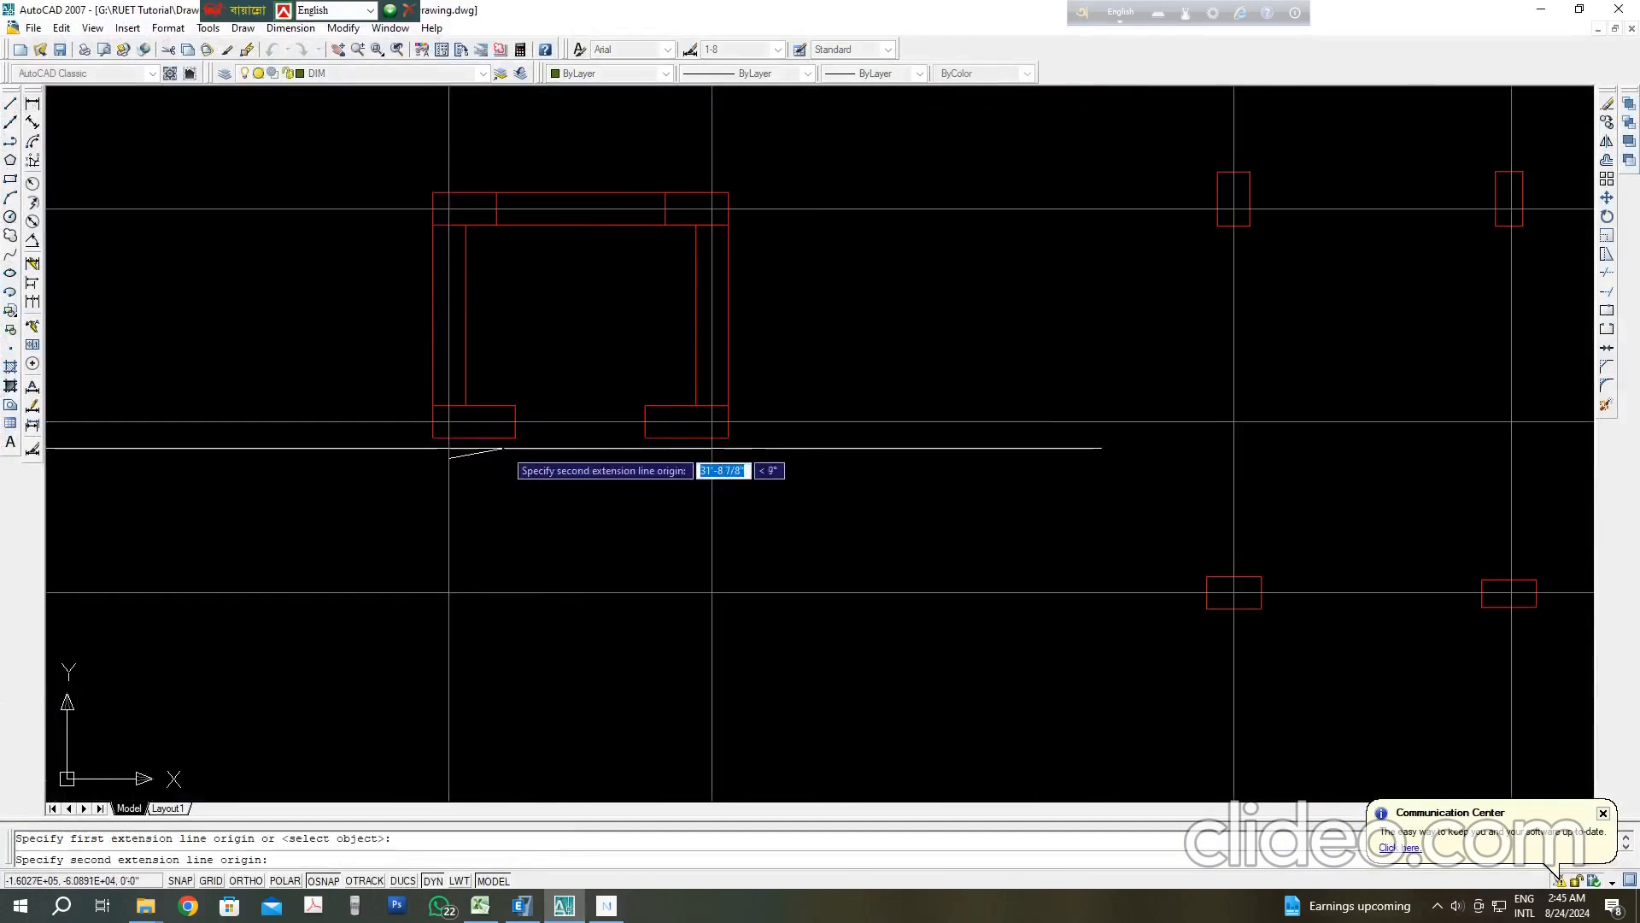
click(515, 437)
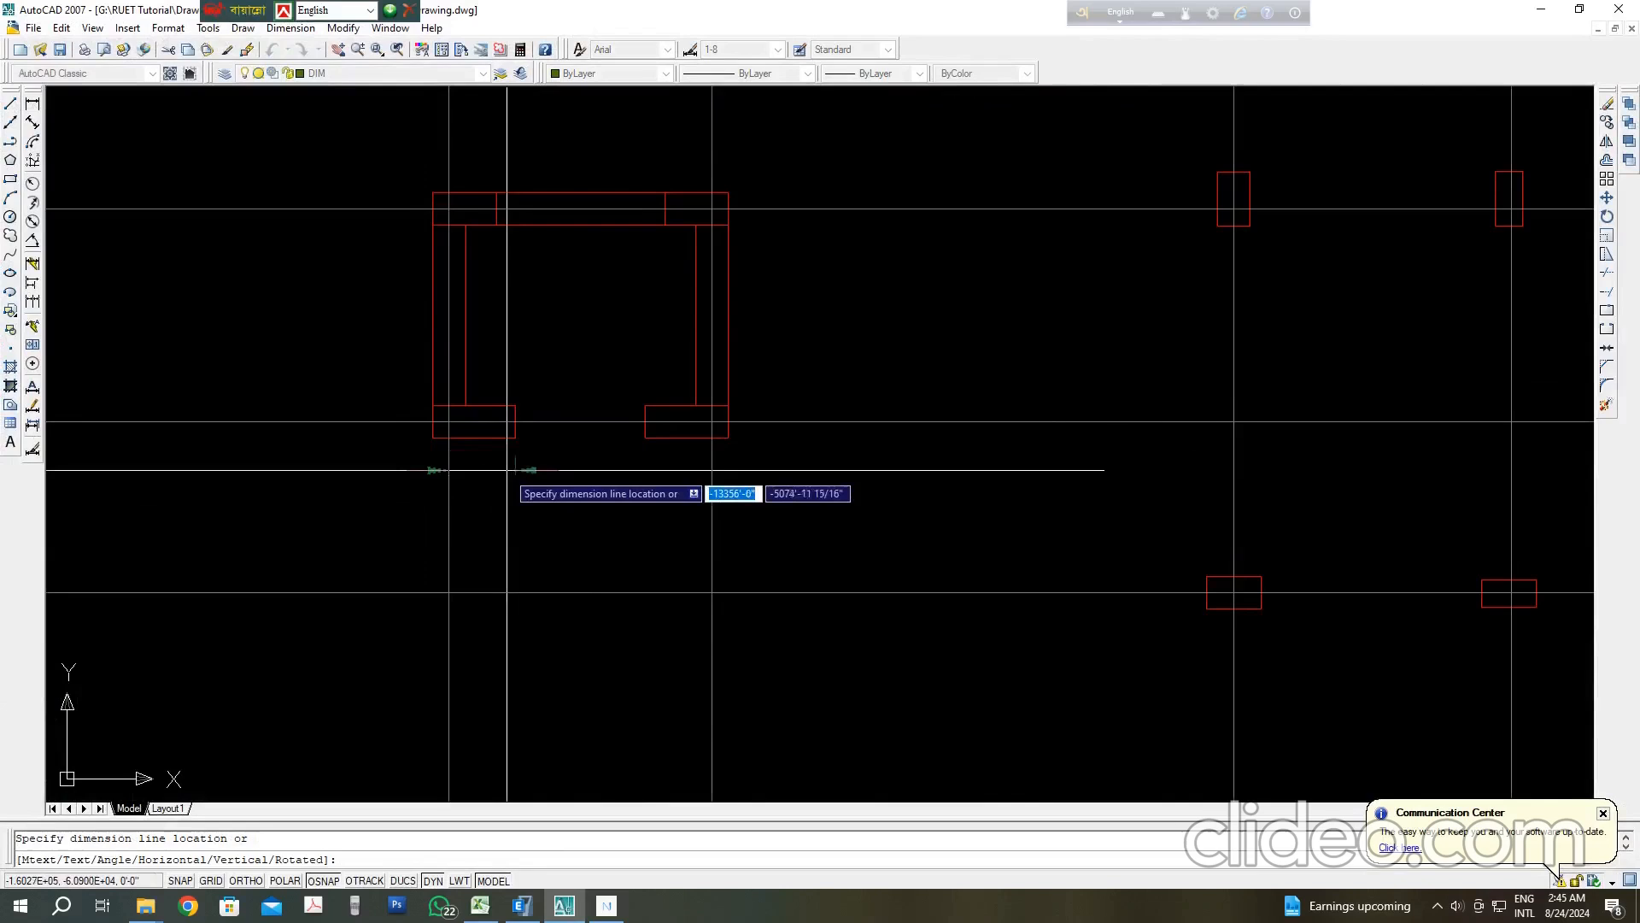
right_click(535, 465)
click(569, 478)
Step: Measure the opposite short return wall from grid C to its free end without keeping the dimension
right_click(604, 444)
click(652, 456)
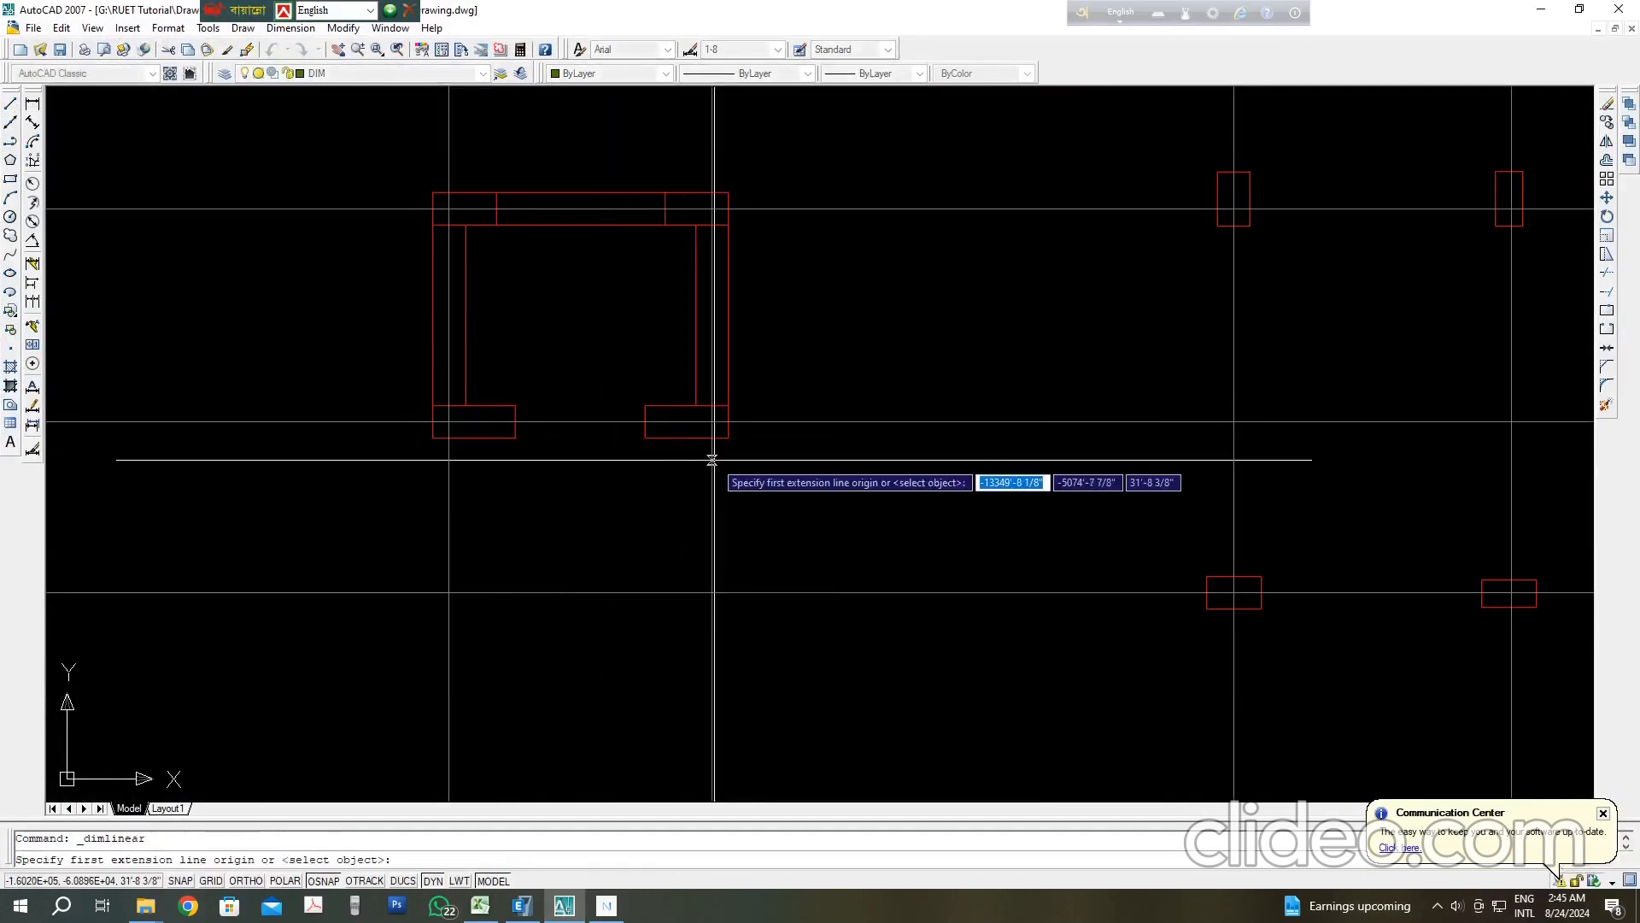
click(710, 458)
click(645, 438)
right_click(652, 465)
click(685, 472)
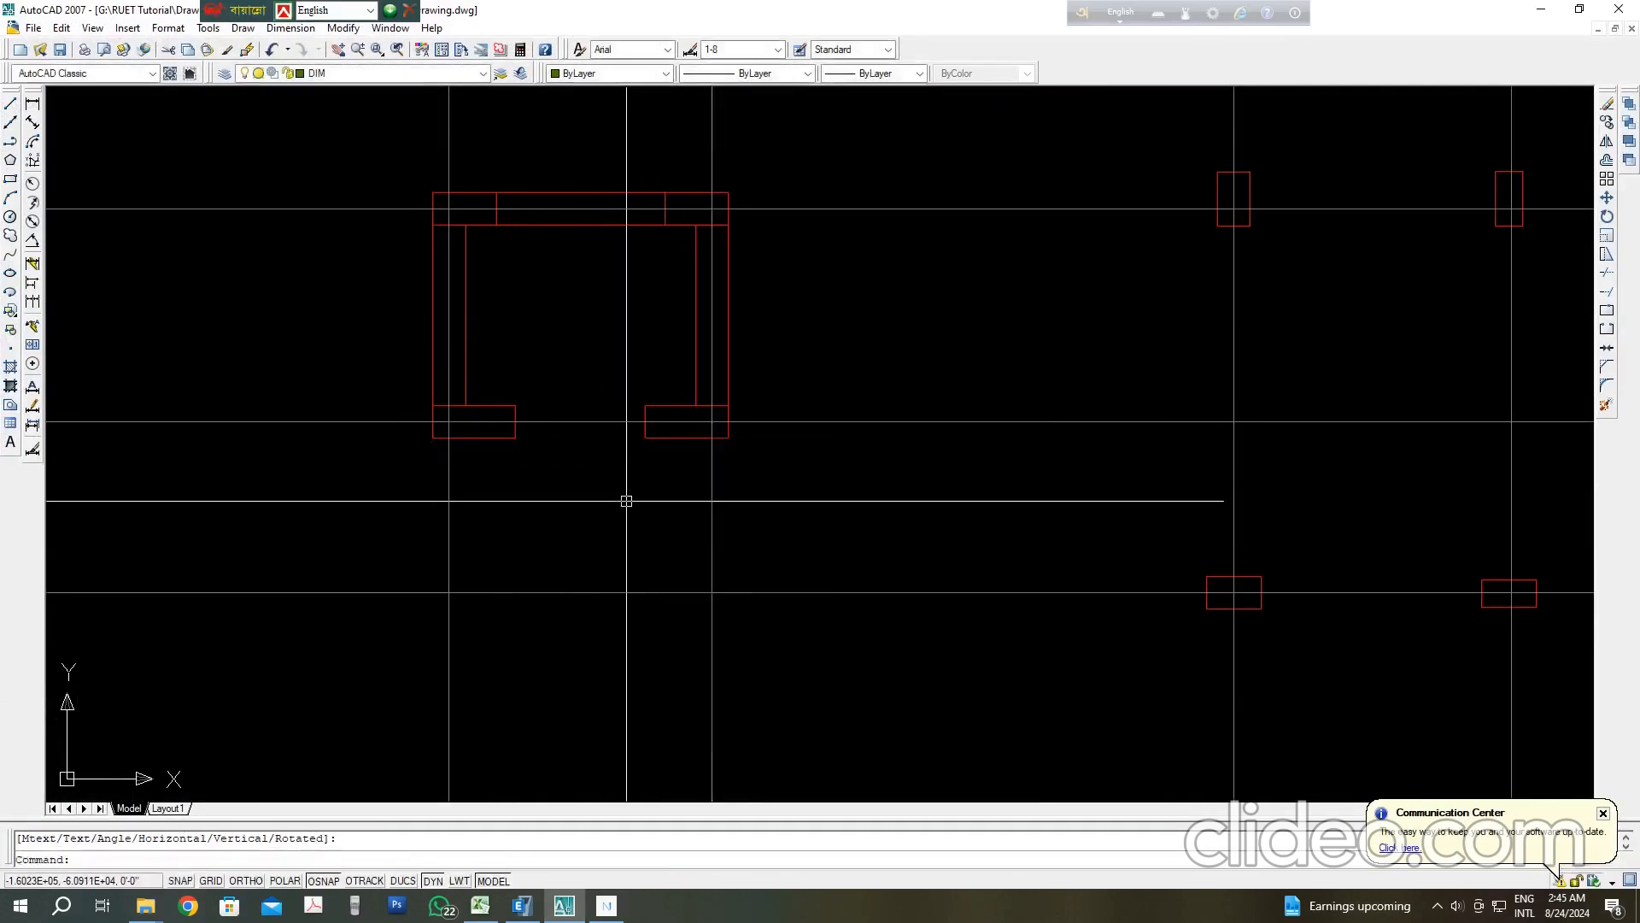
Step: Return to ETABS and draw joints on grid line 6, offset 24 in in X from B6 and -24 in in X from C6
key(alt+Tab)
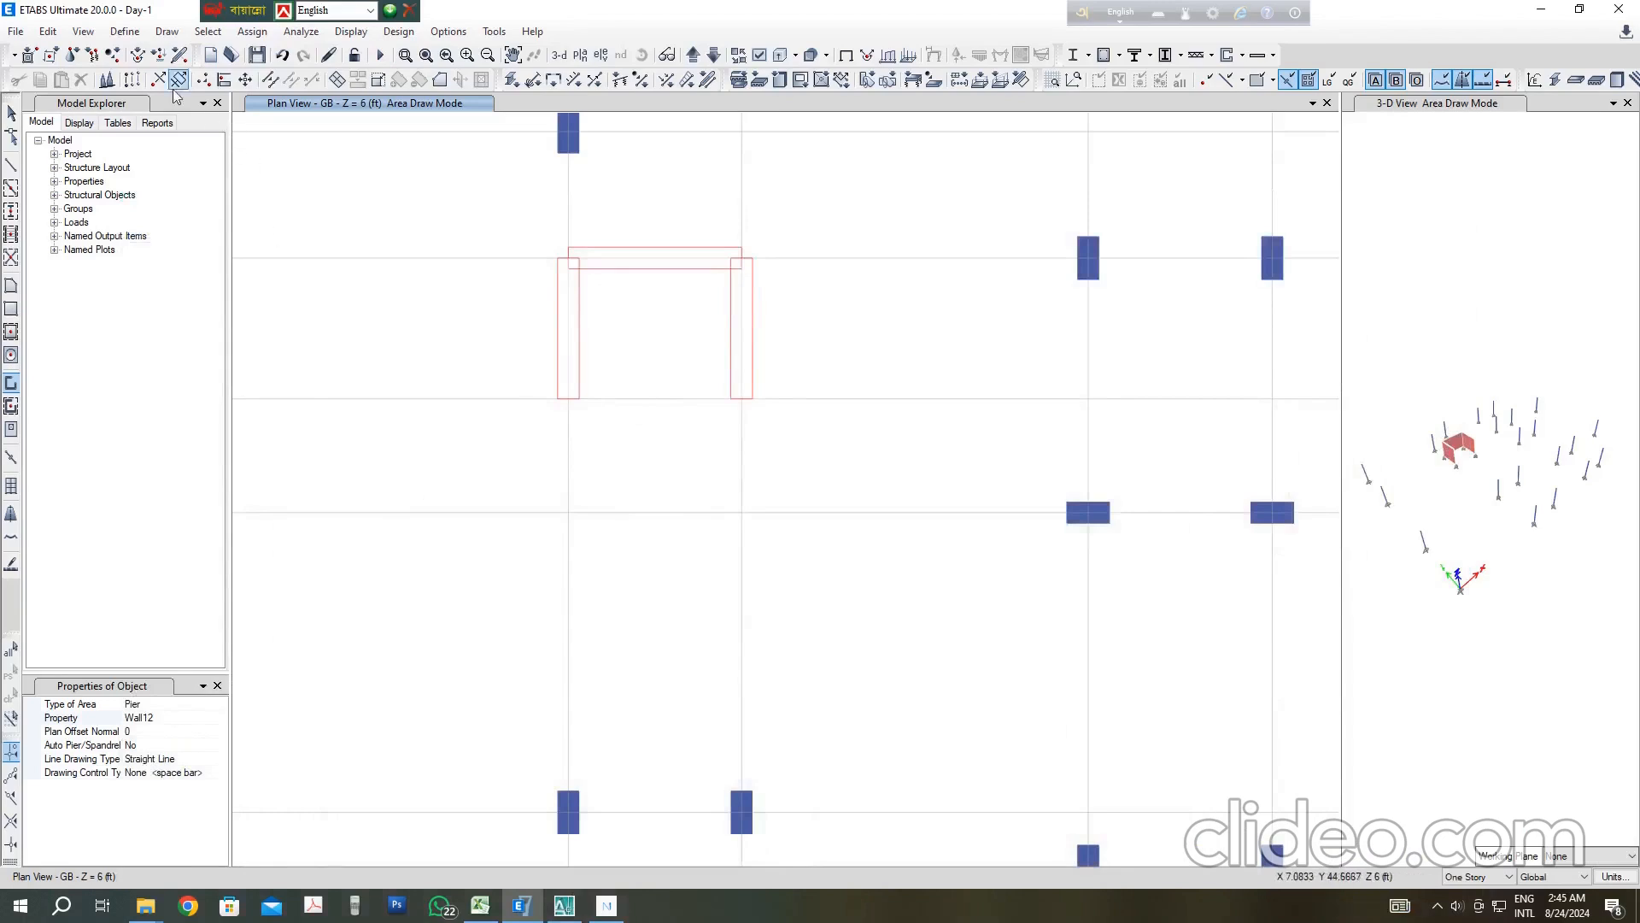
click(166, 31)
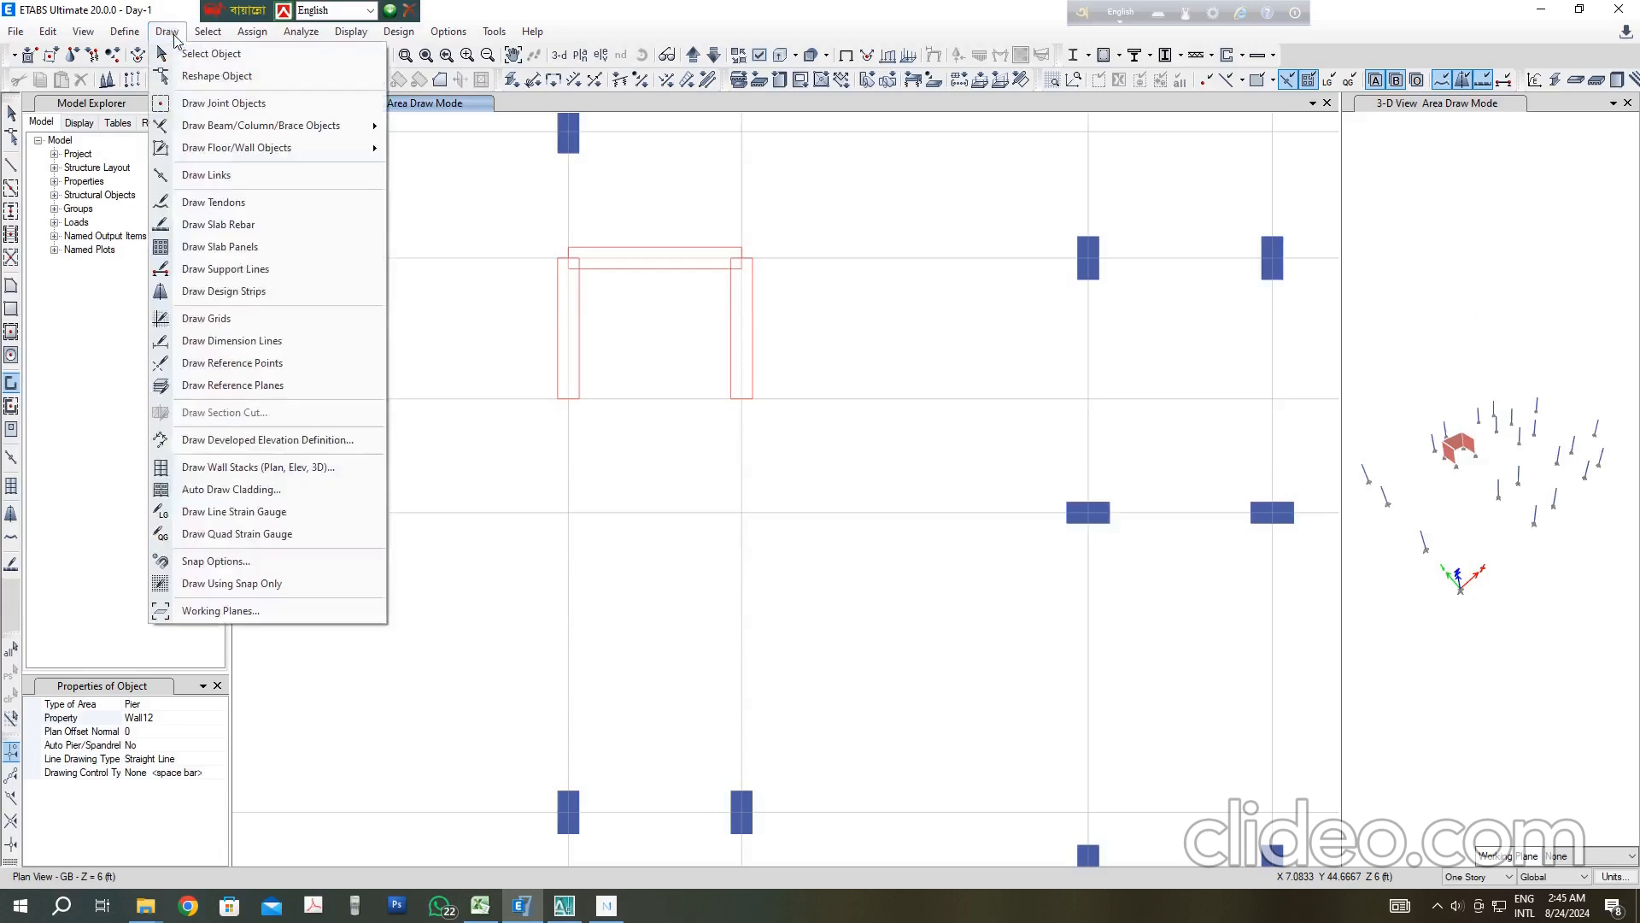
click(201, 103)
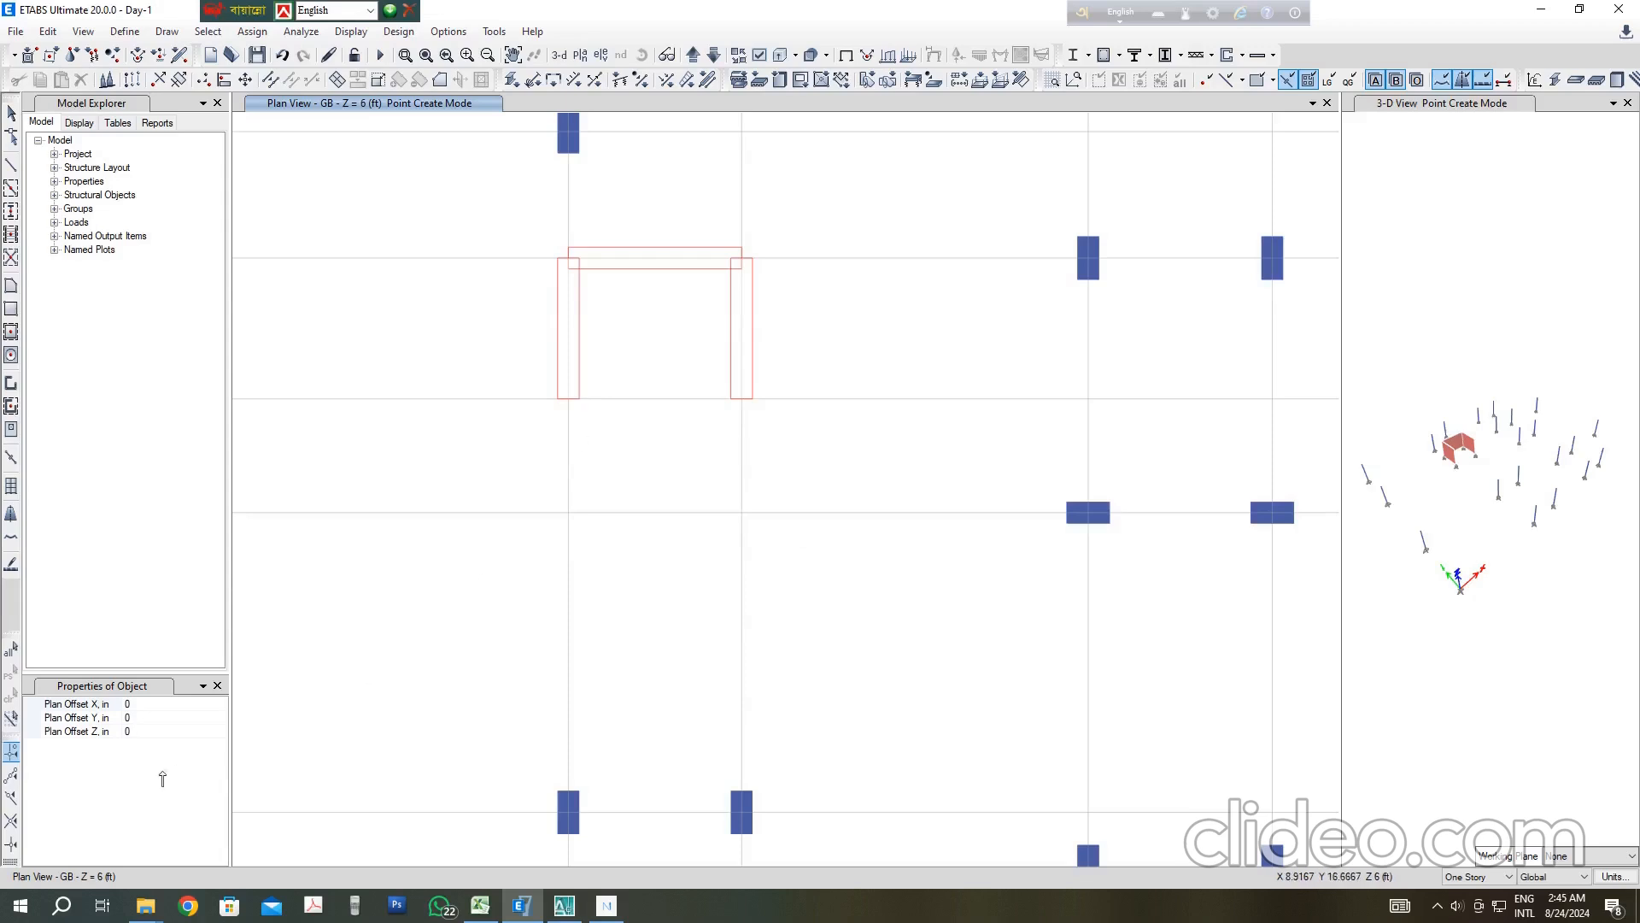
click(140, 703)
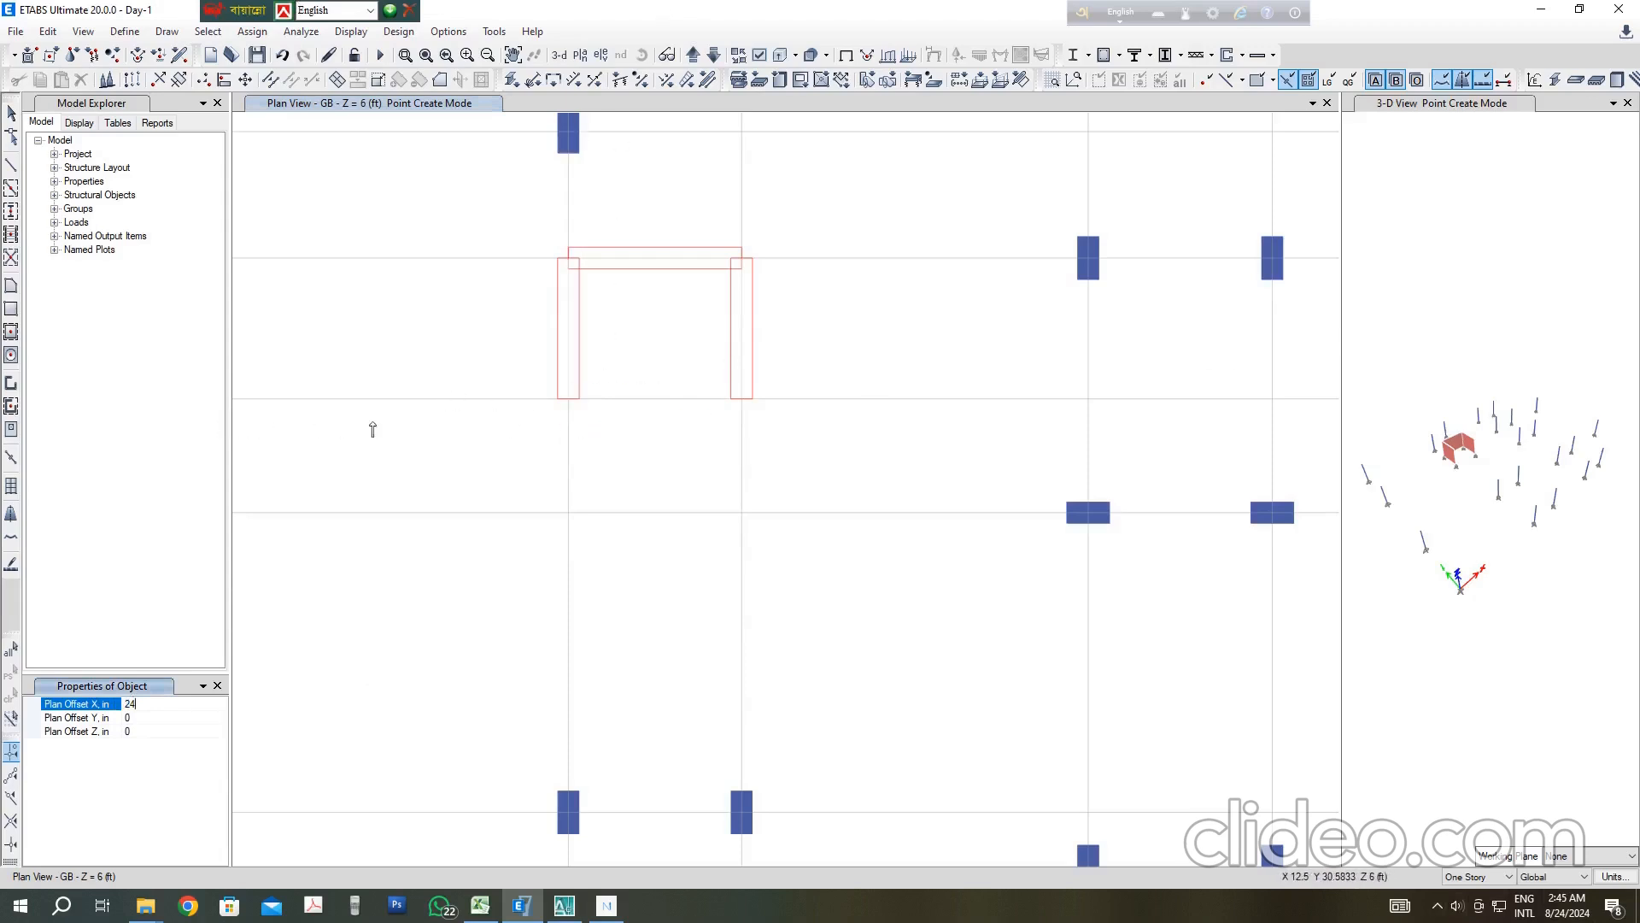
click(569, 399)
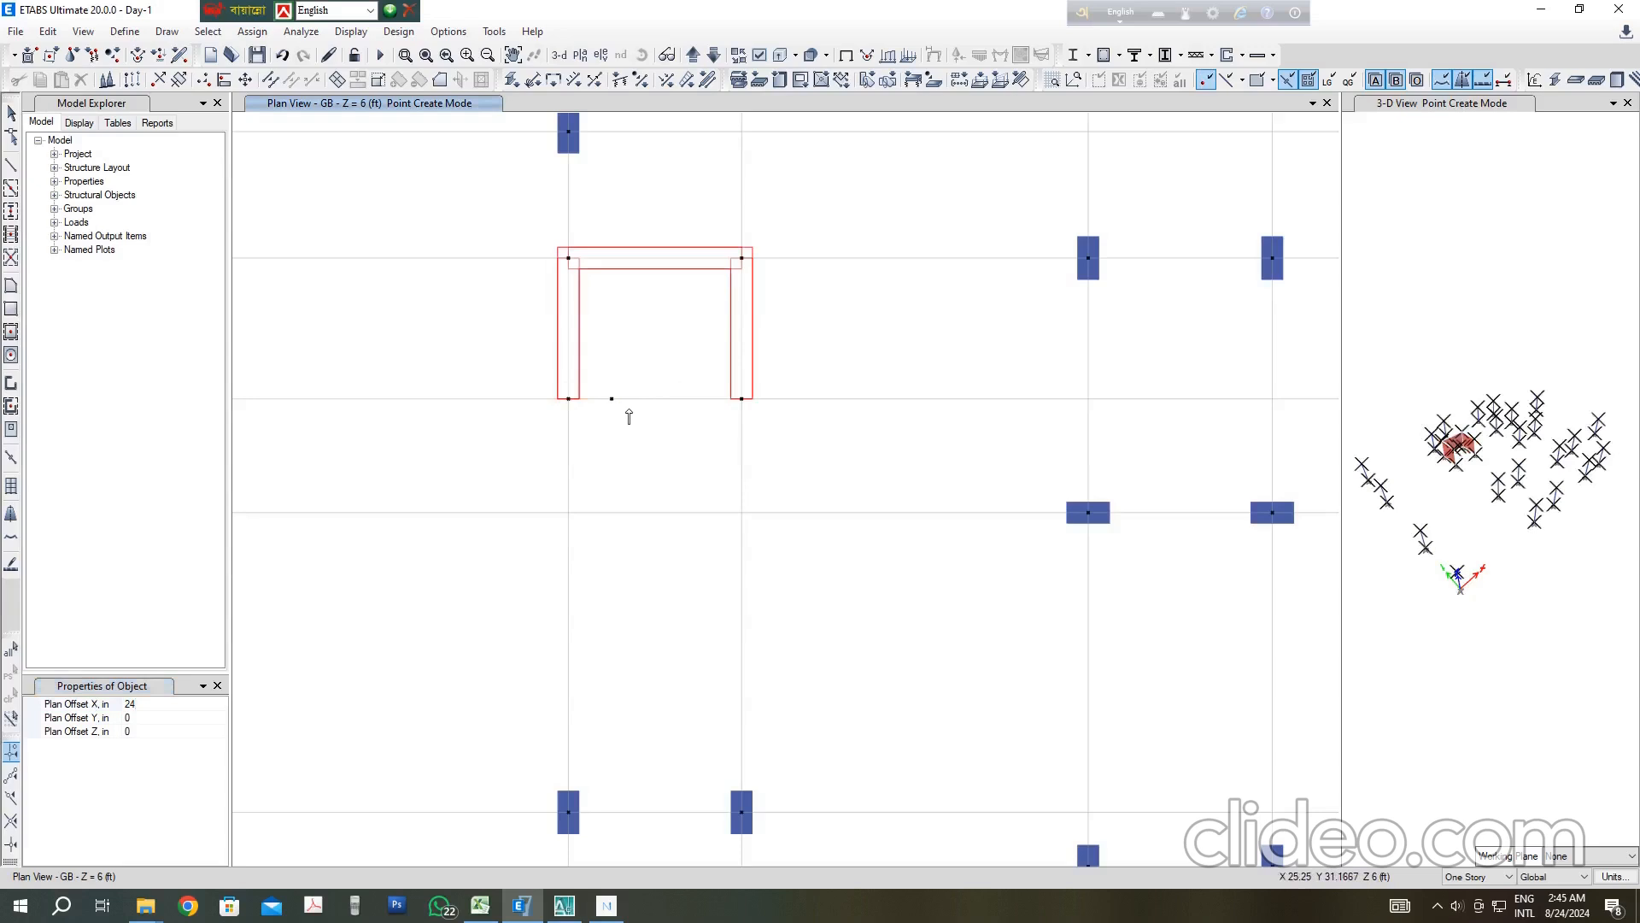
scroll(610, 399, up, 2)
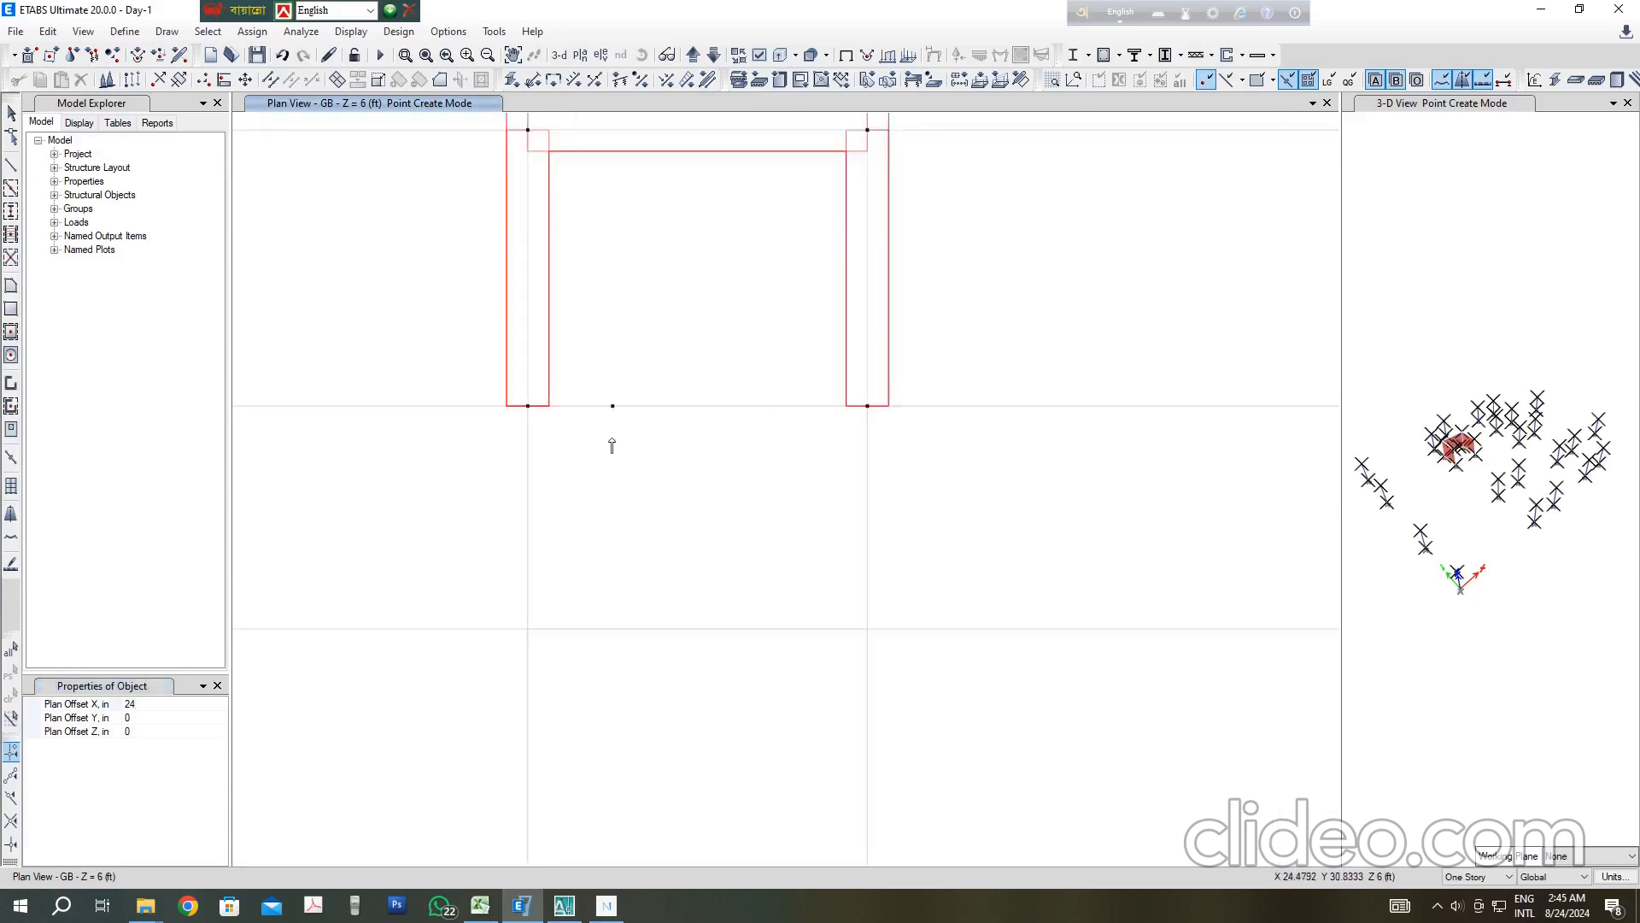
click(139, 706)
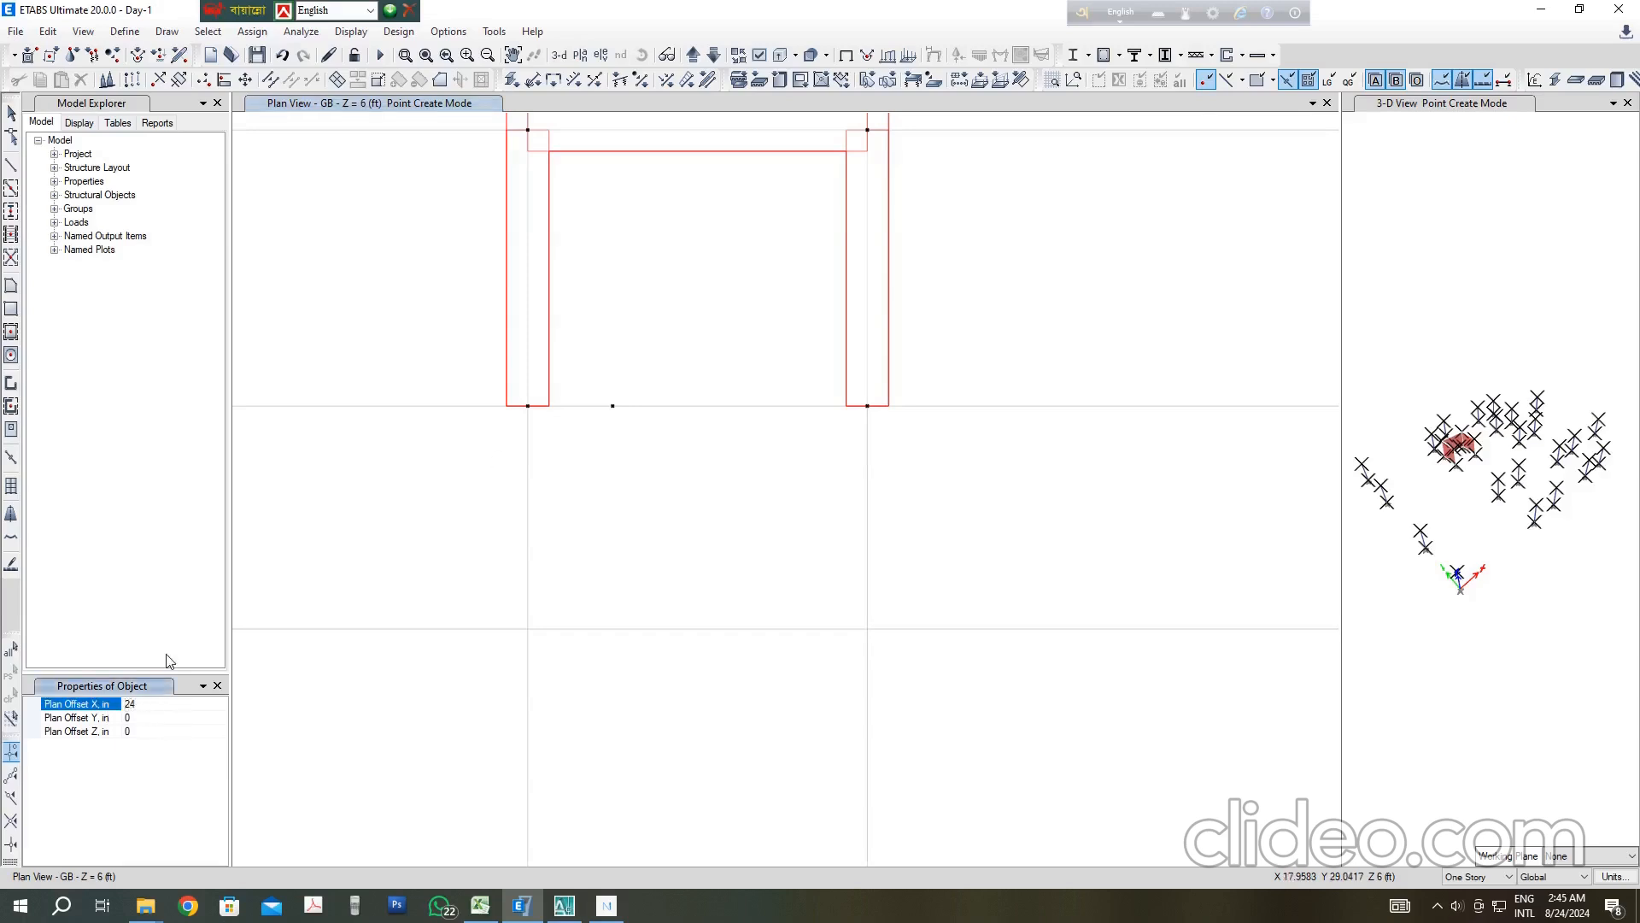
click(888, 414)
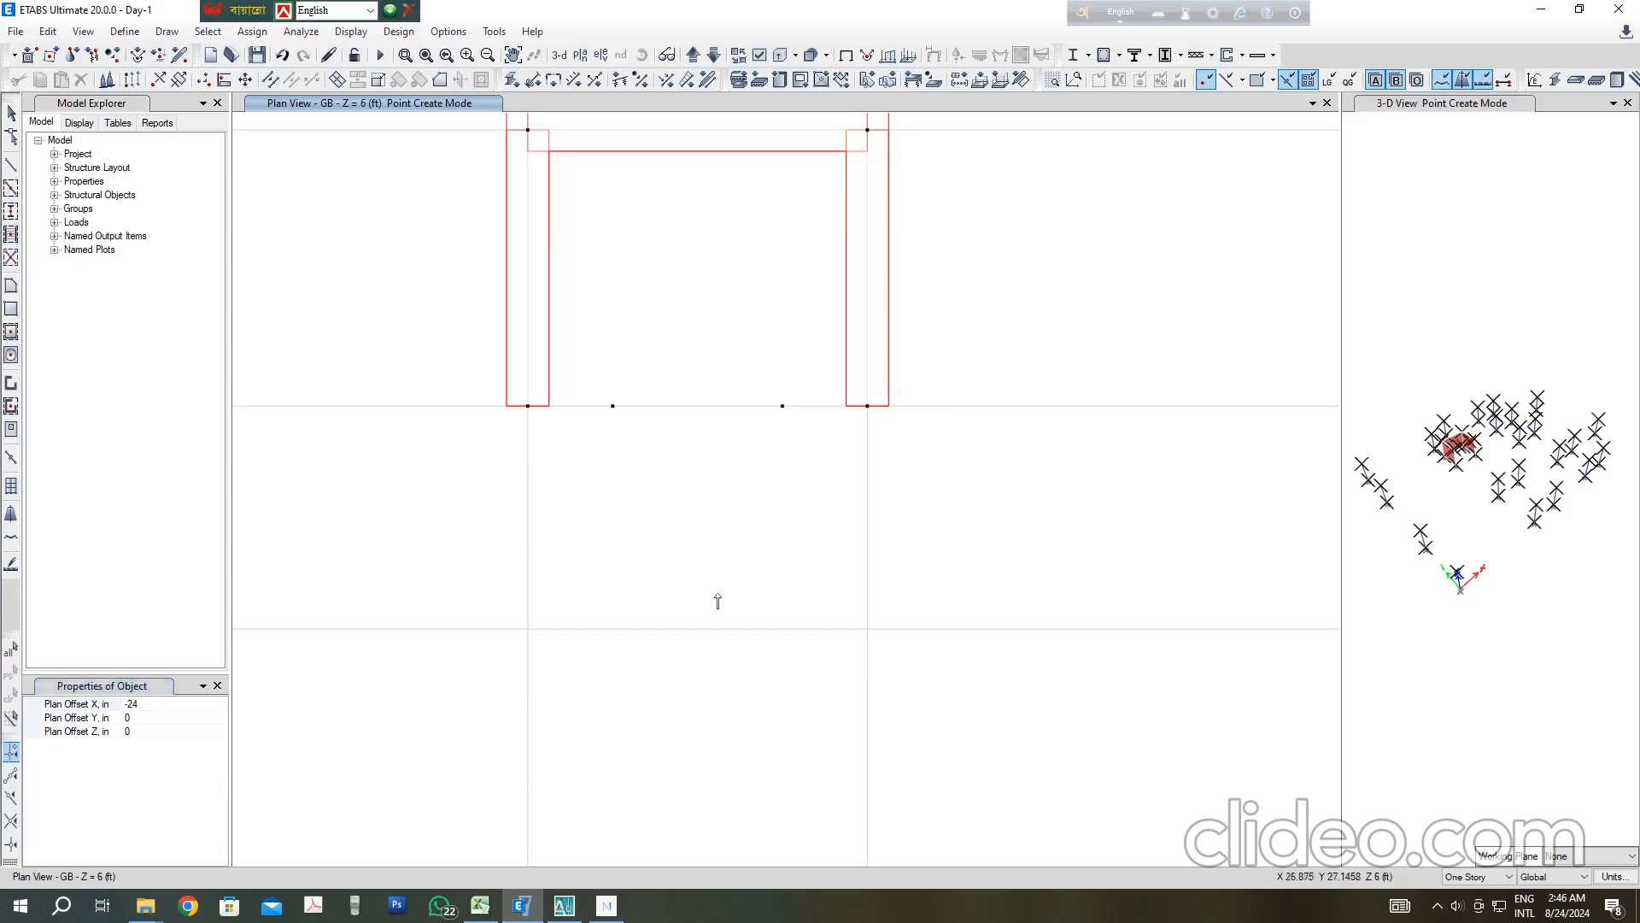
Step: Draw two 2 ft Wall12 return walls on grid line 6, from B6 and C6 to their offset joints
click(14, 385)
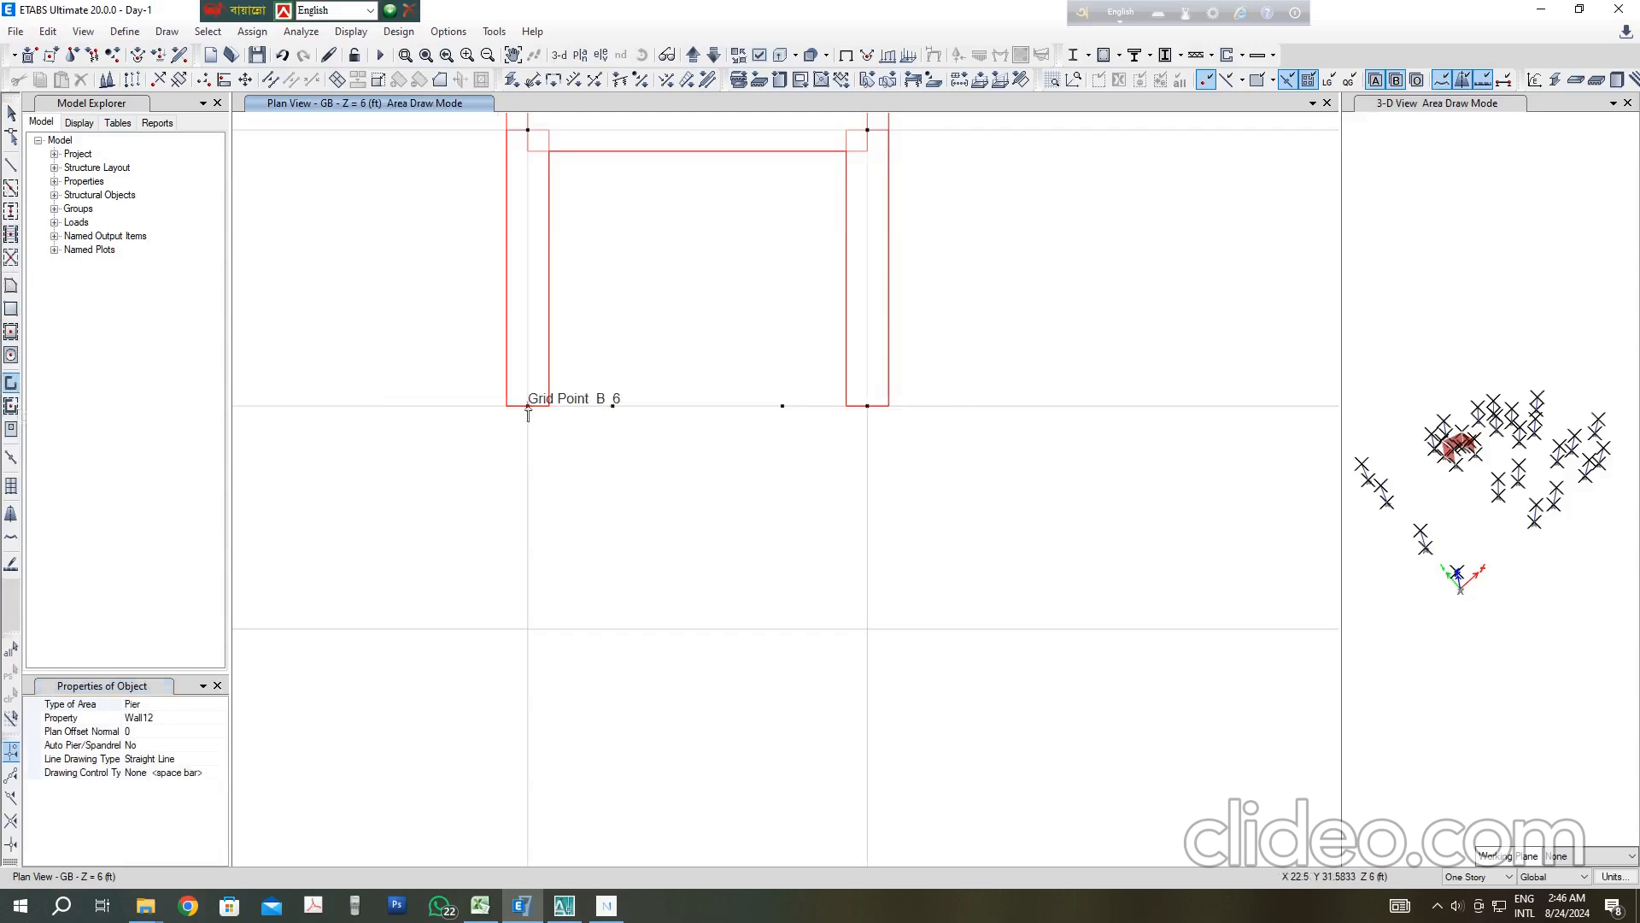
click(528, 407)
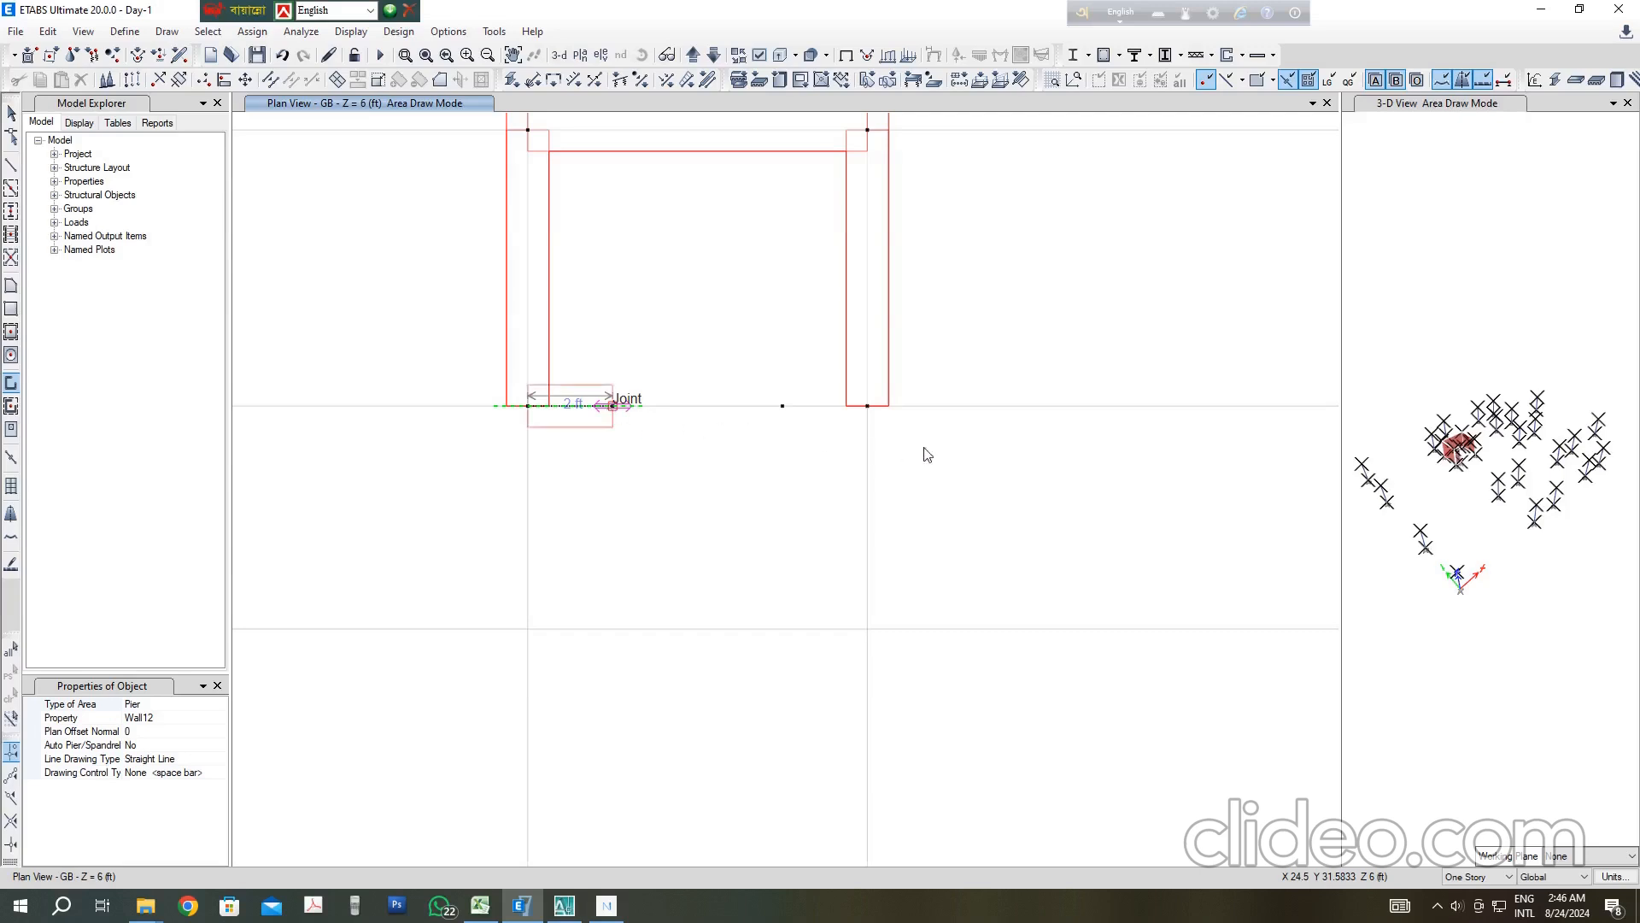
click(612, 406)
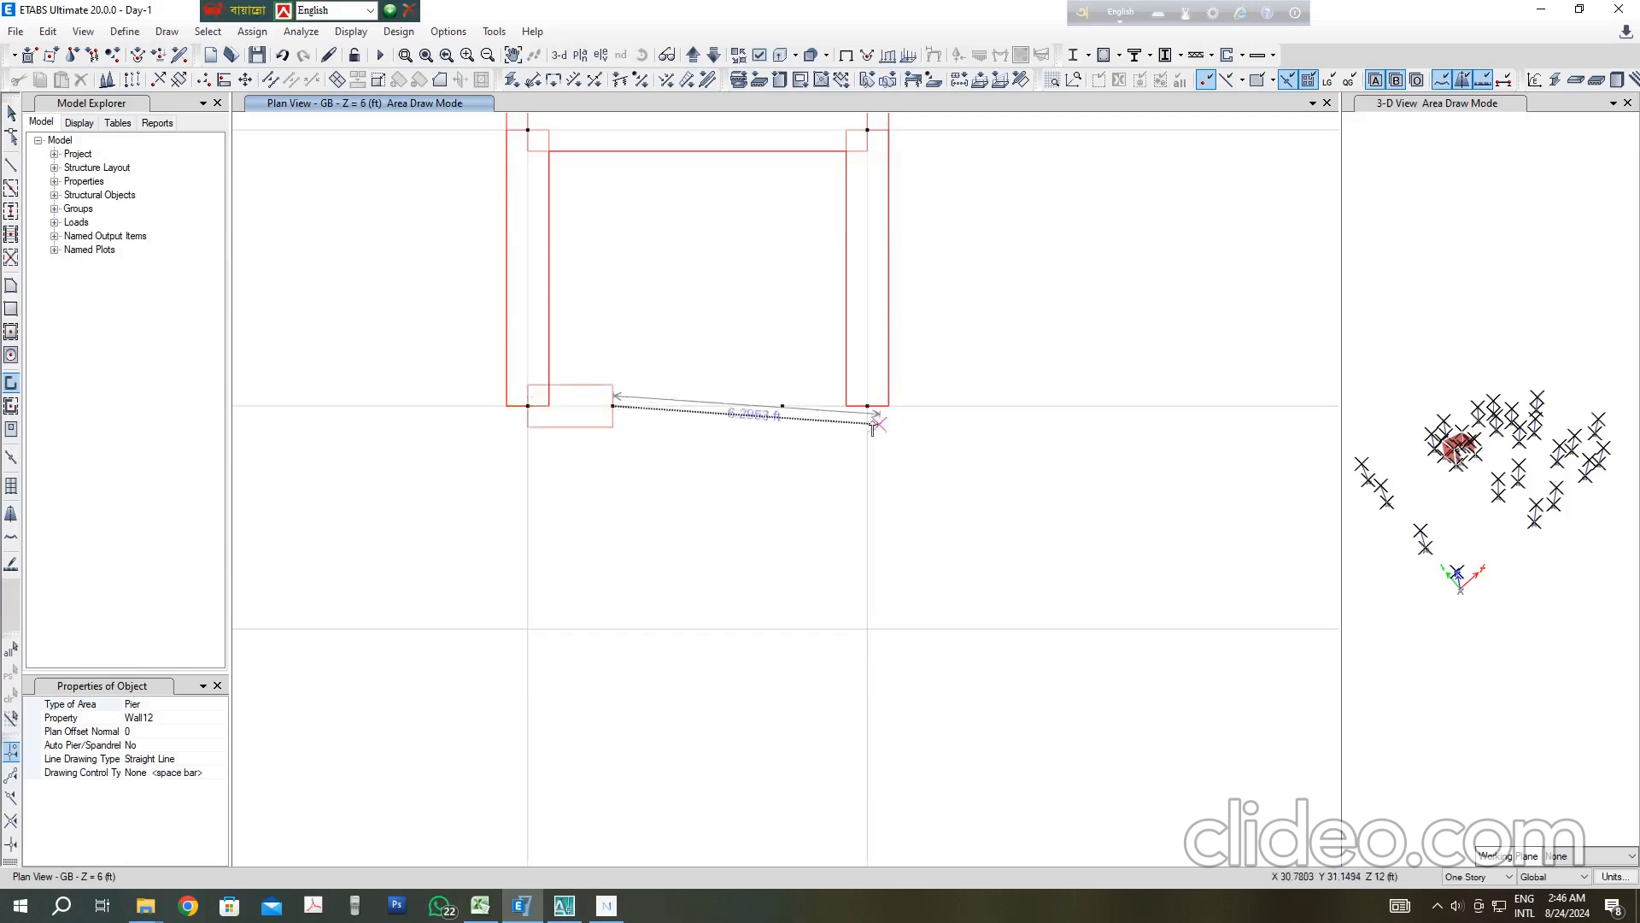
click(782, 405)
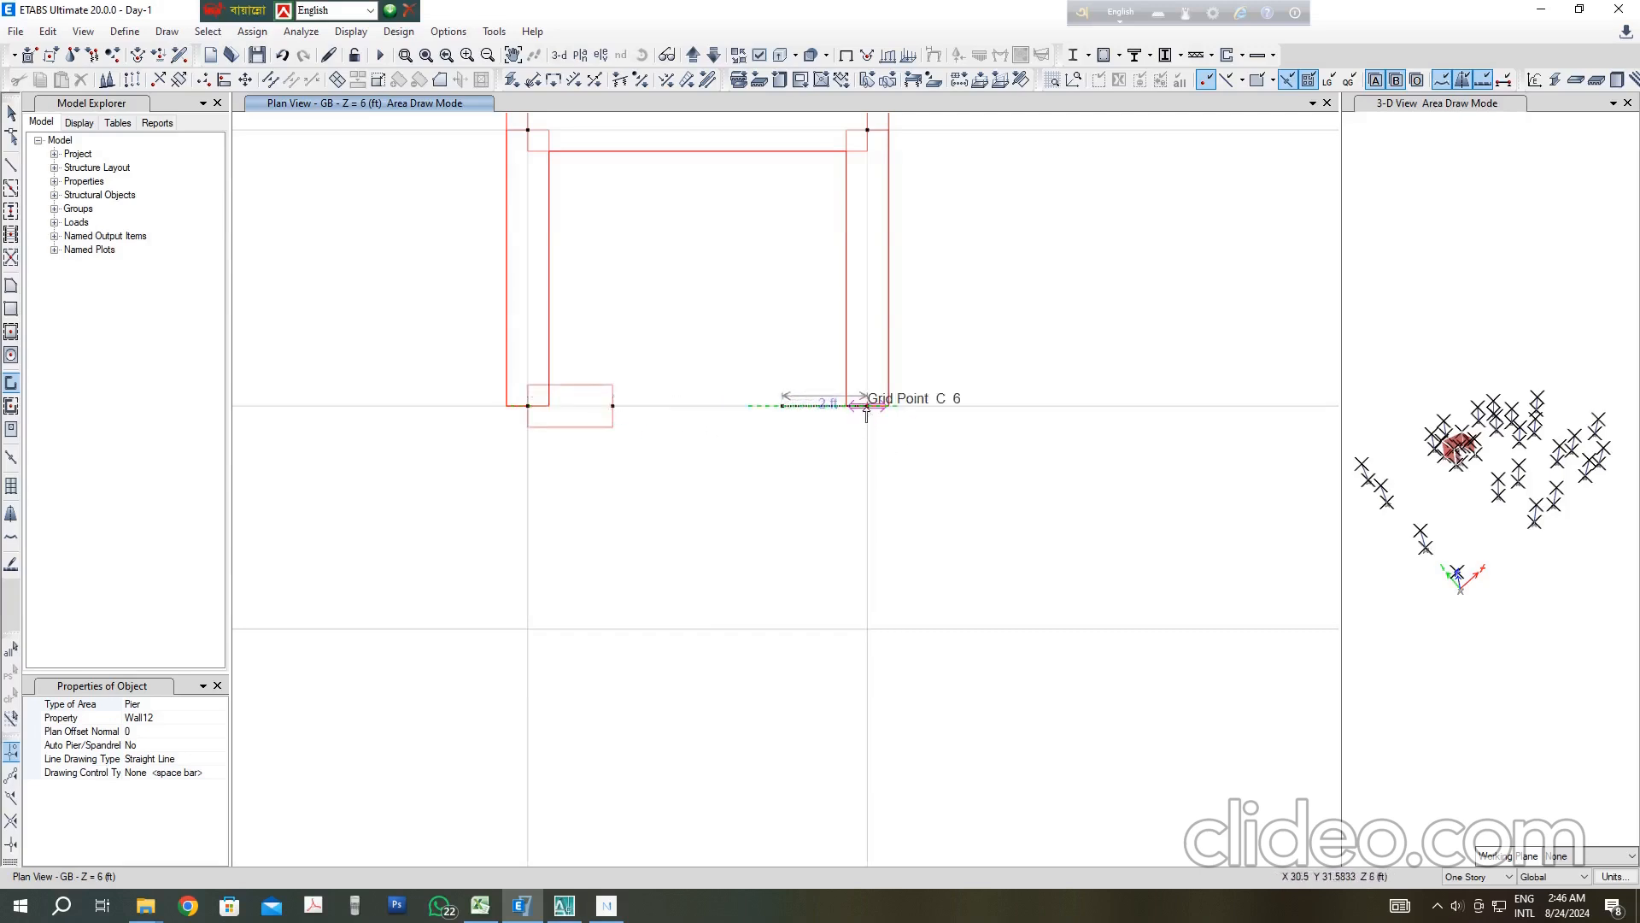
right_click(748, 406)
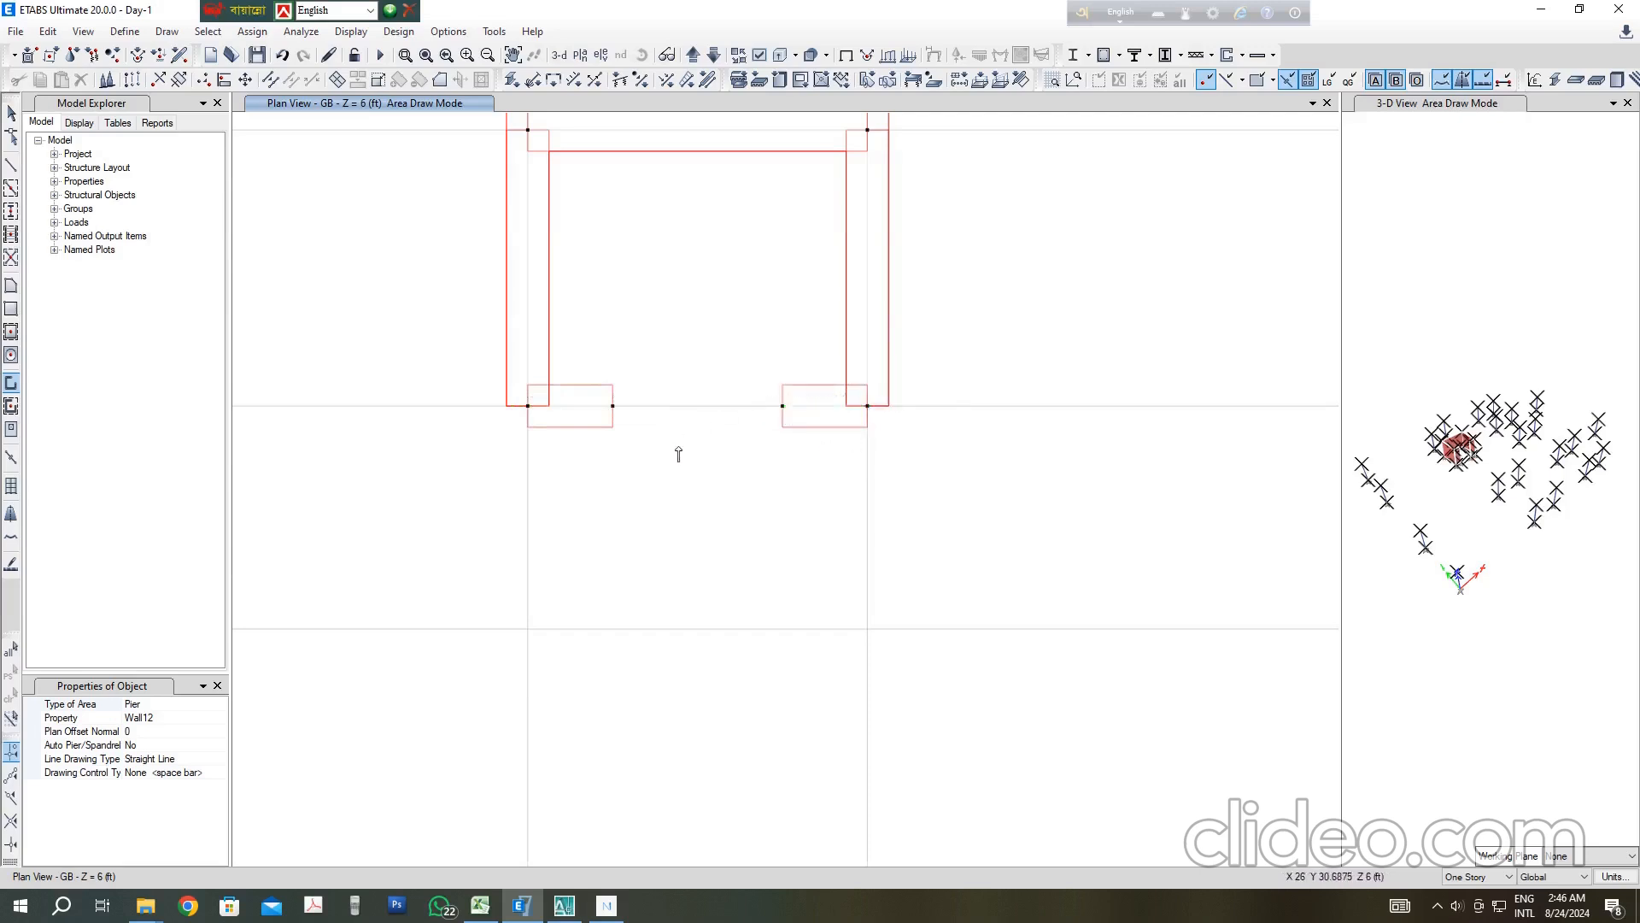
scroll(697, 485, down, 2)
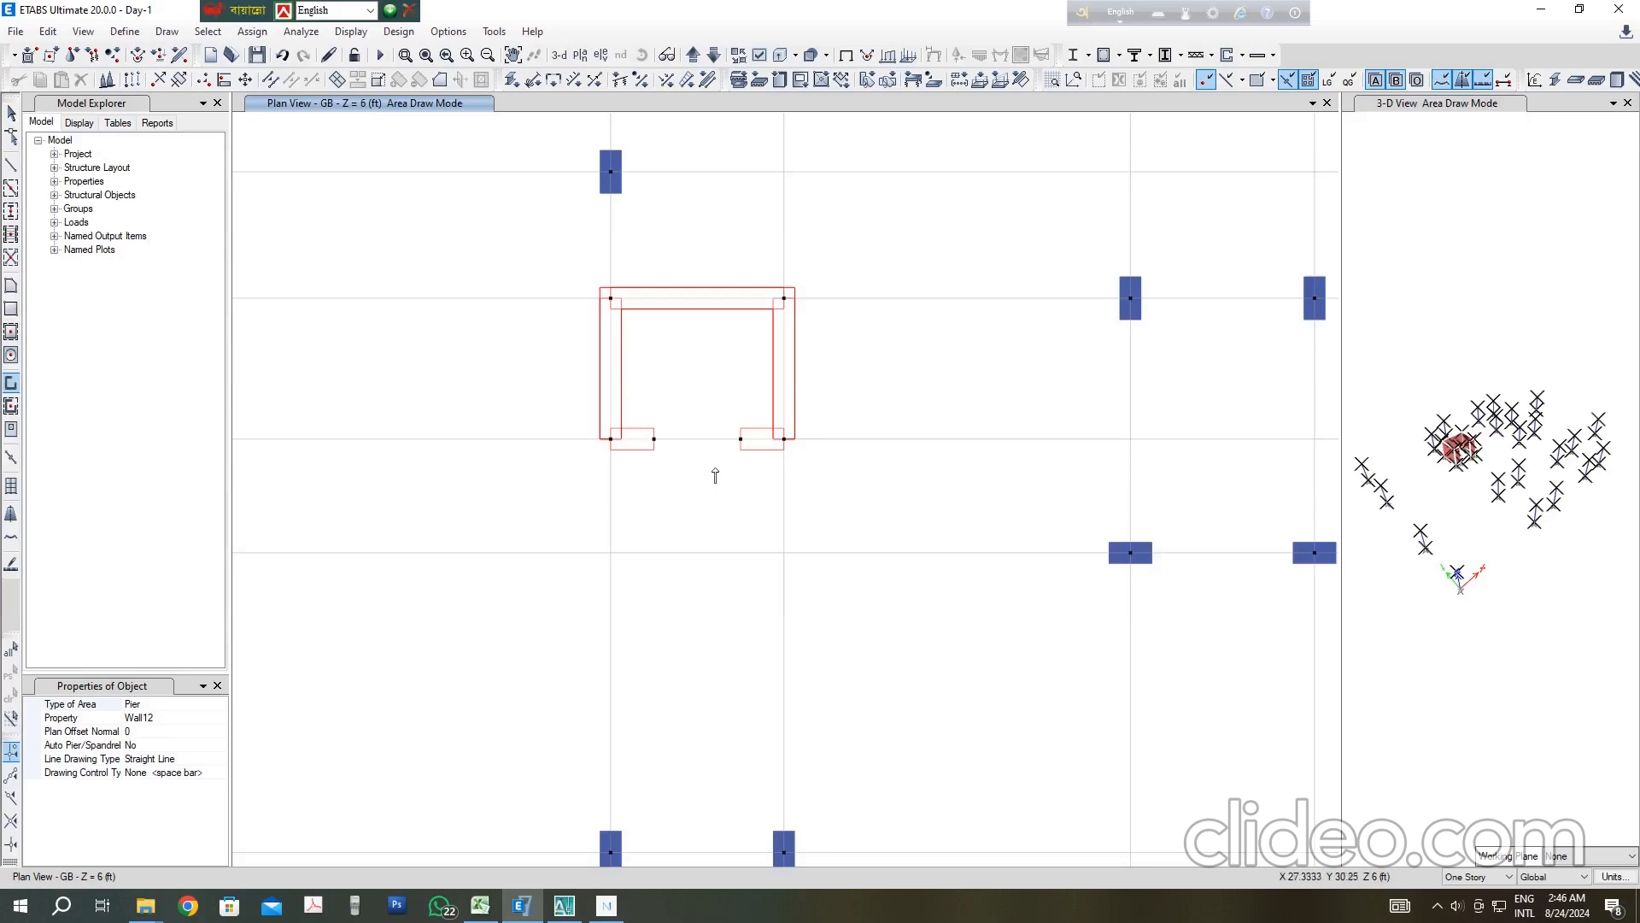
Step: Draw a 4 ft Wall12 pier wall between the two offset joints on grid line 6 to close the core
scroll(711, 468, up, 2)
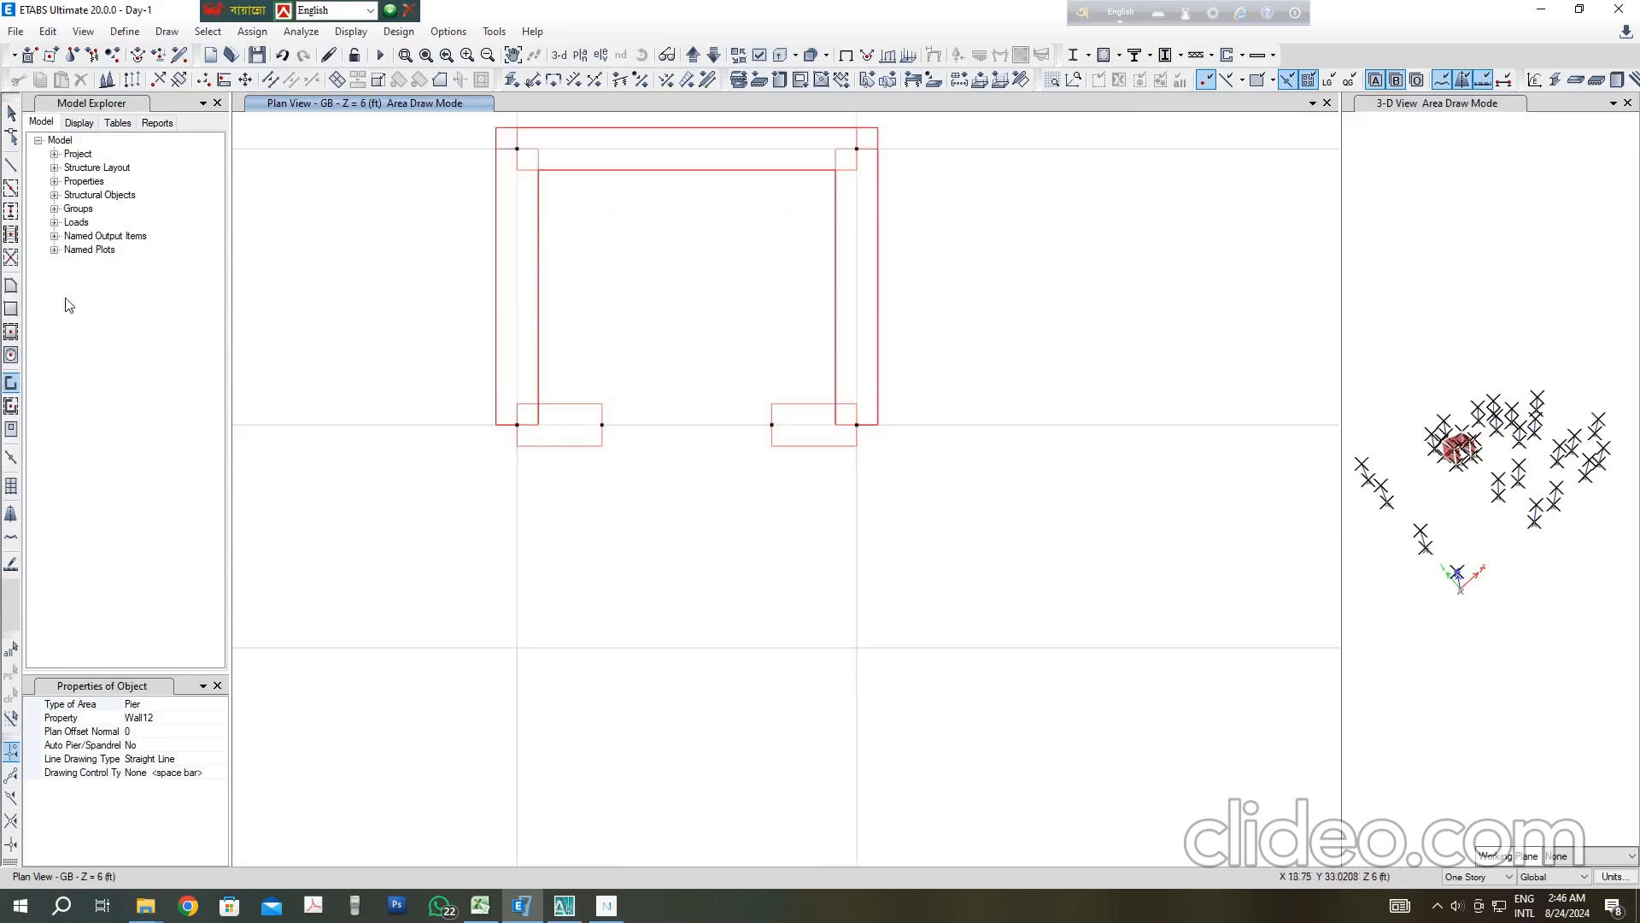
click(11, 384)
click(602, 424)
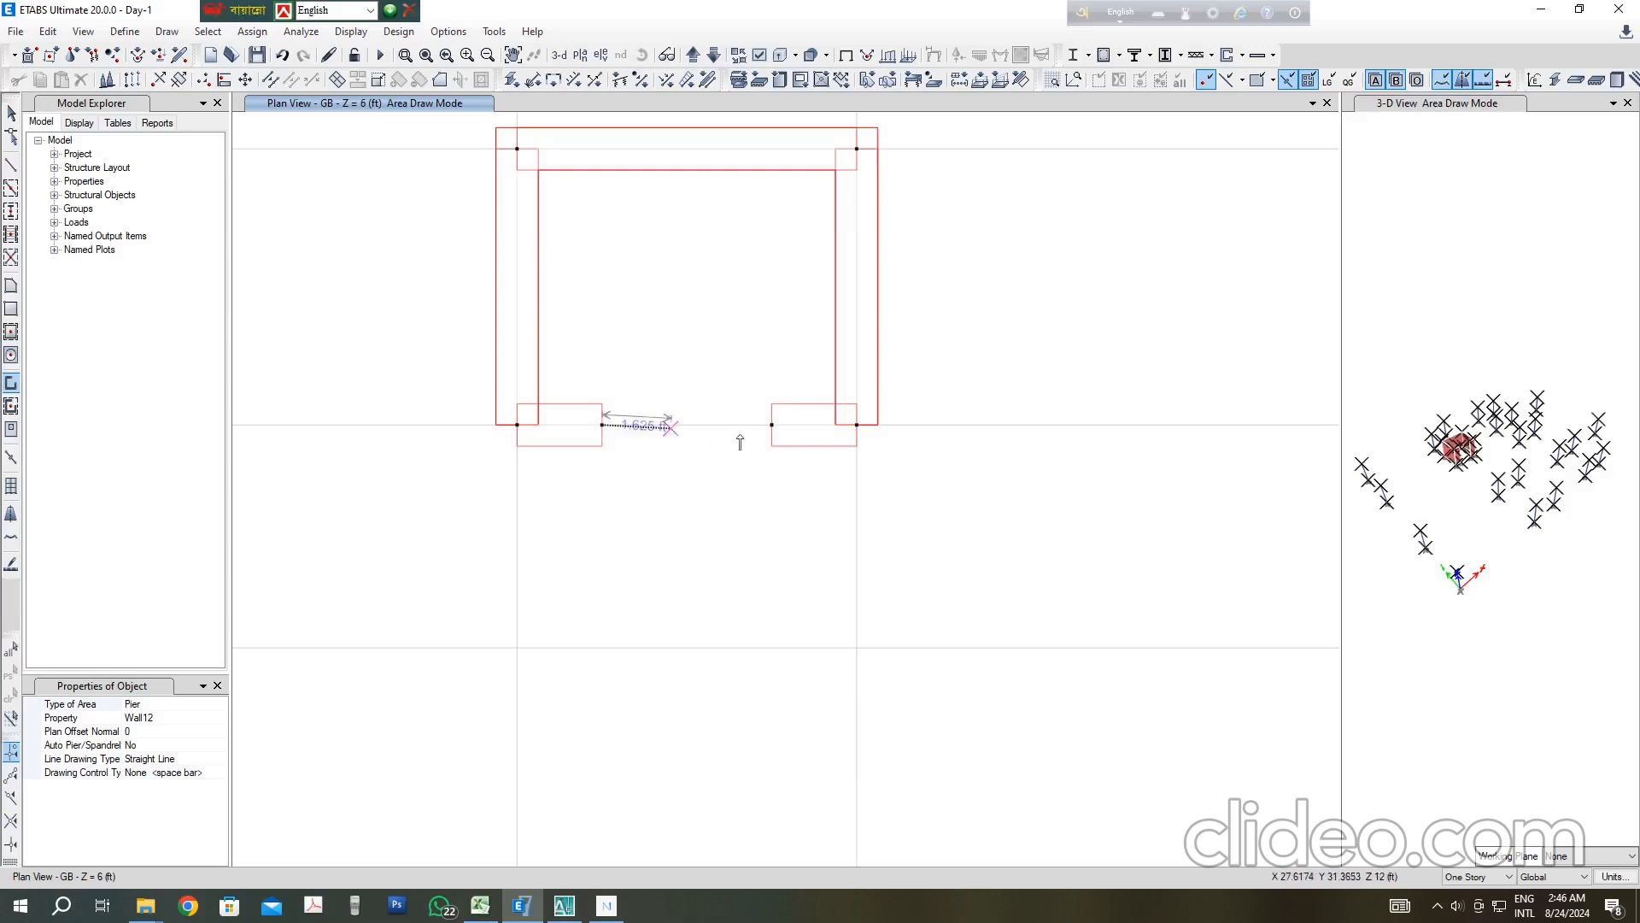
click(773, 425)
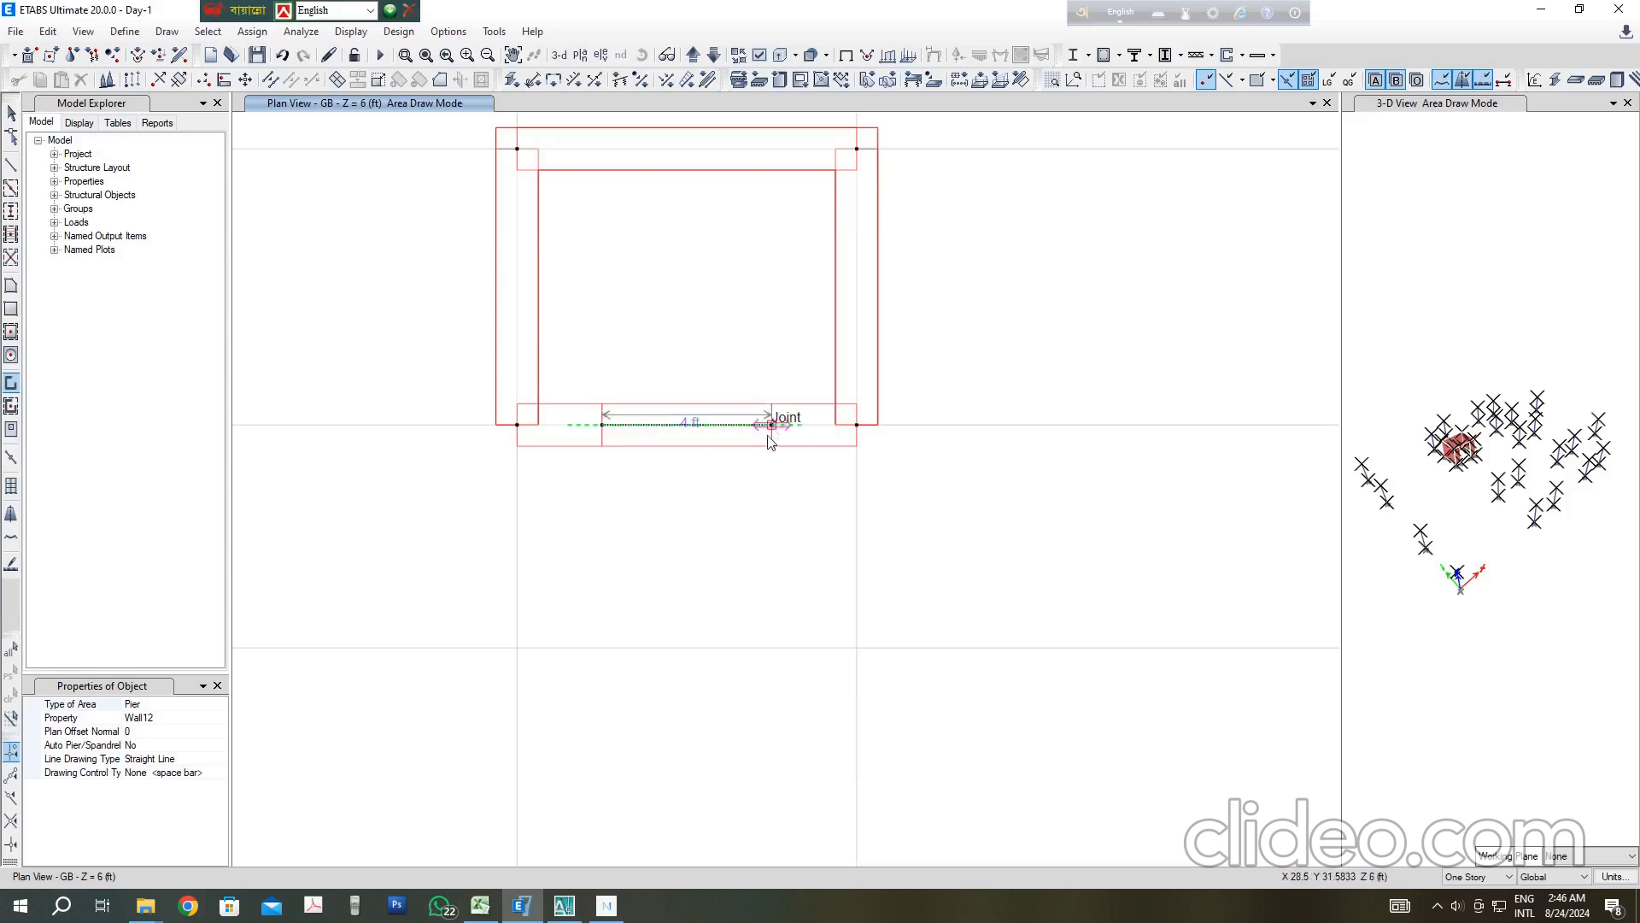
right_click(747, 432)
scroll(636, 384, down, 5)
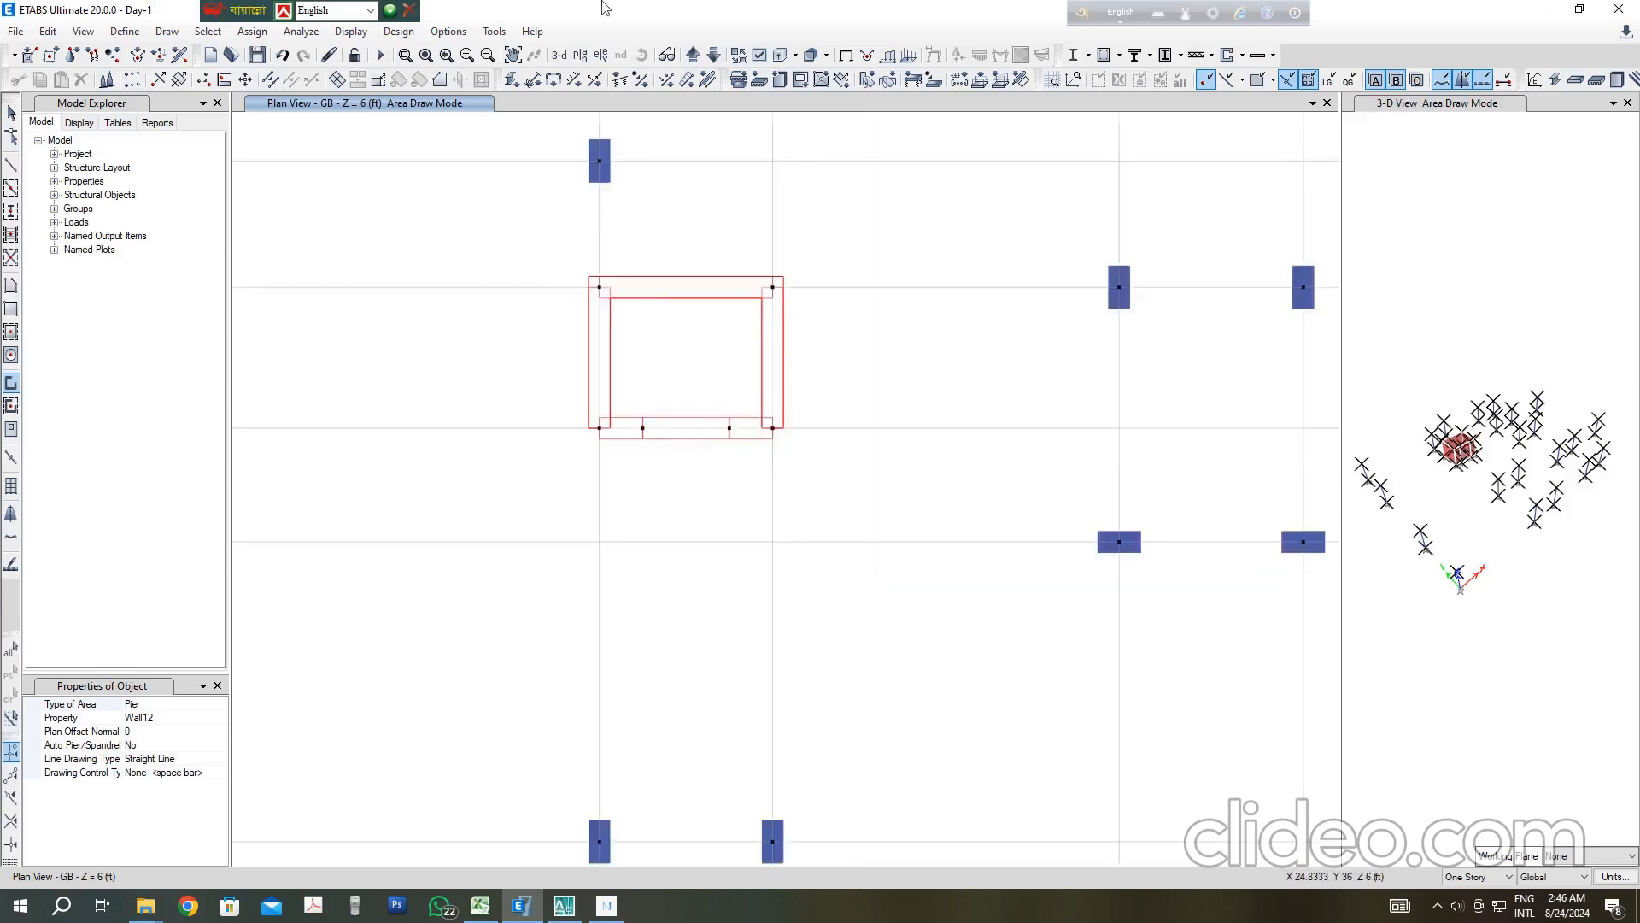
Step: Switch to AutoCAD and examine the dimensioned wall along grid 1 at its intersection with grid F
scroll(633, 383, down, 2)
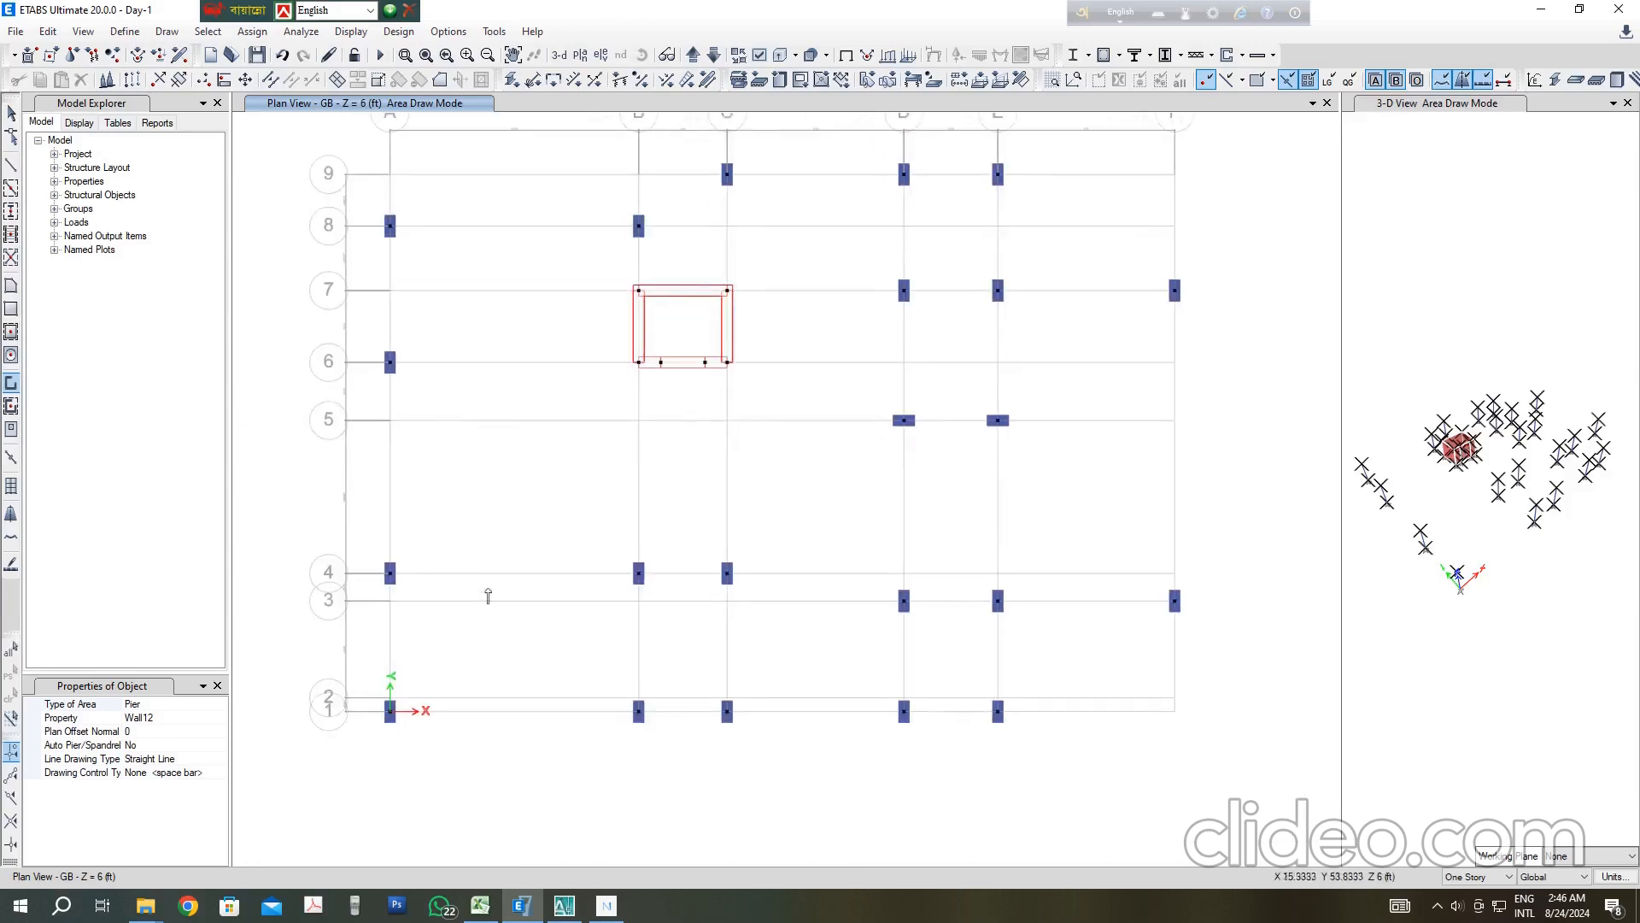
click(564, 905)
scroll(744, 378, down, 3)
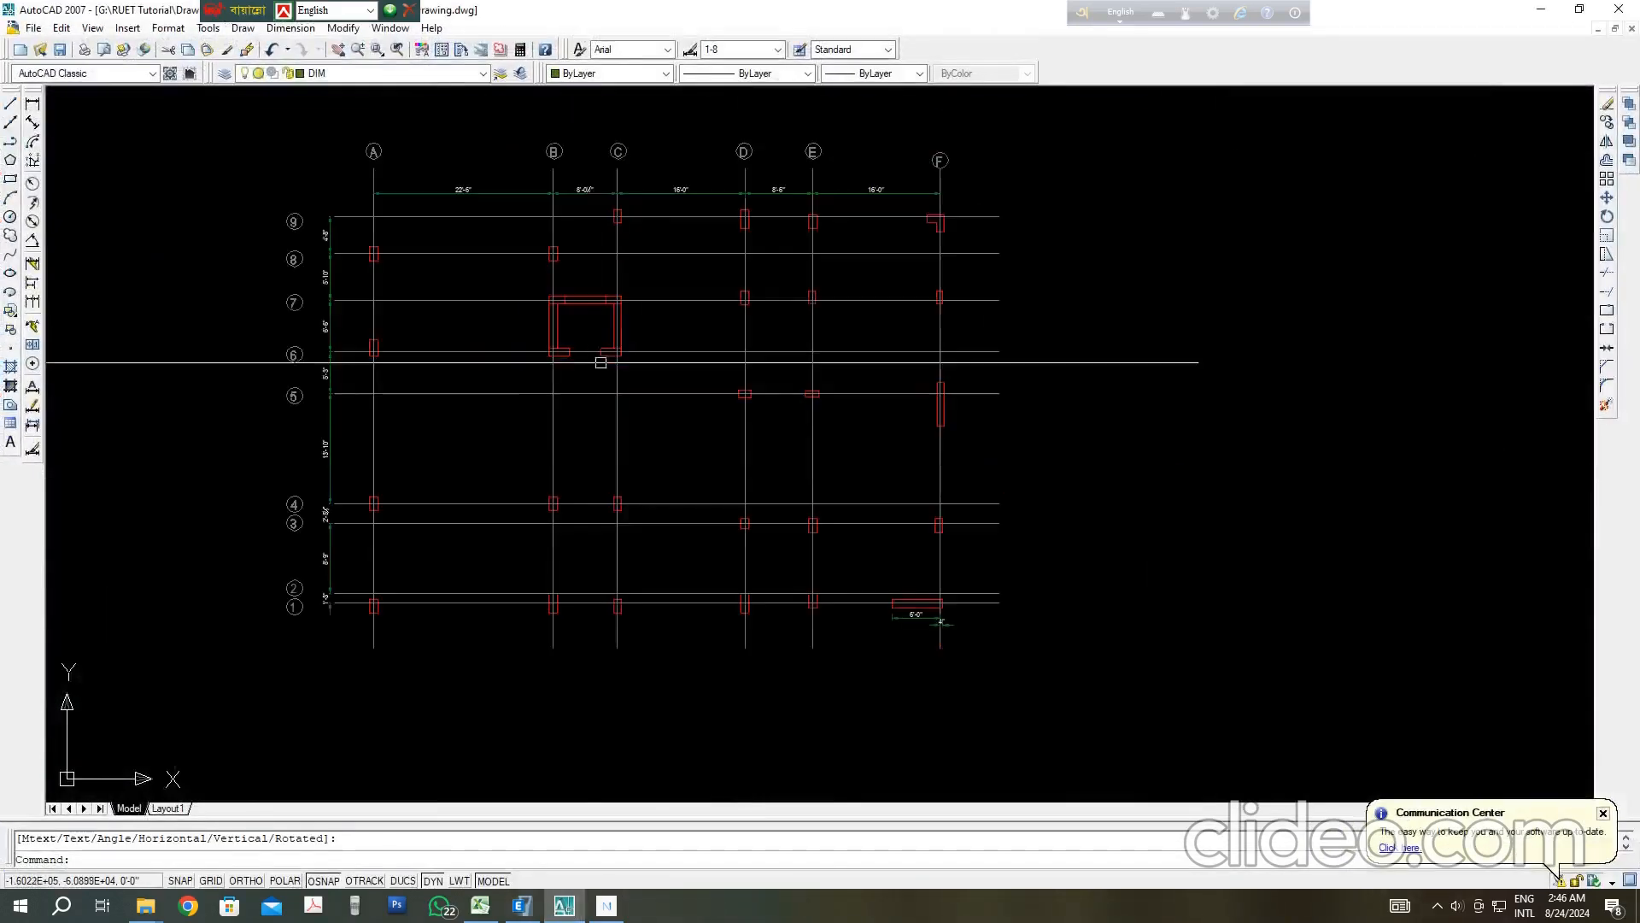
scroll(1003, 626, up, 3)
scroll(923, 628, up, 4)
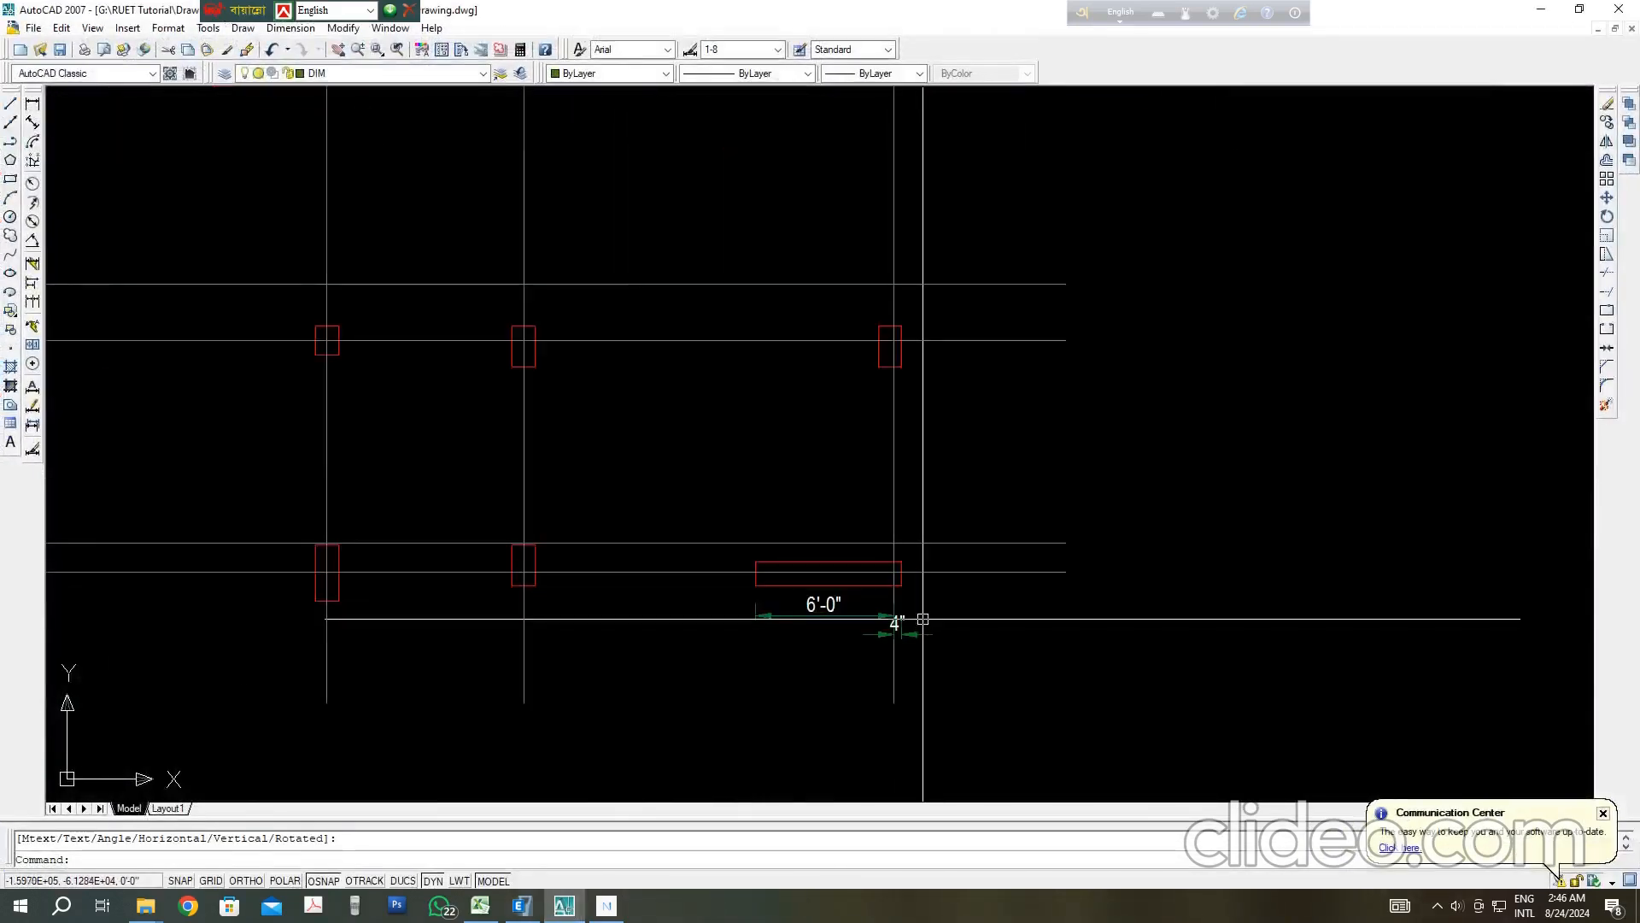
scroll(916, 602, up, 3)
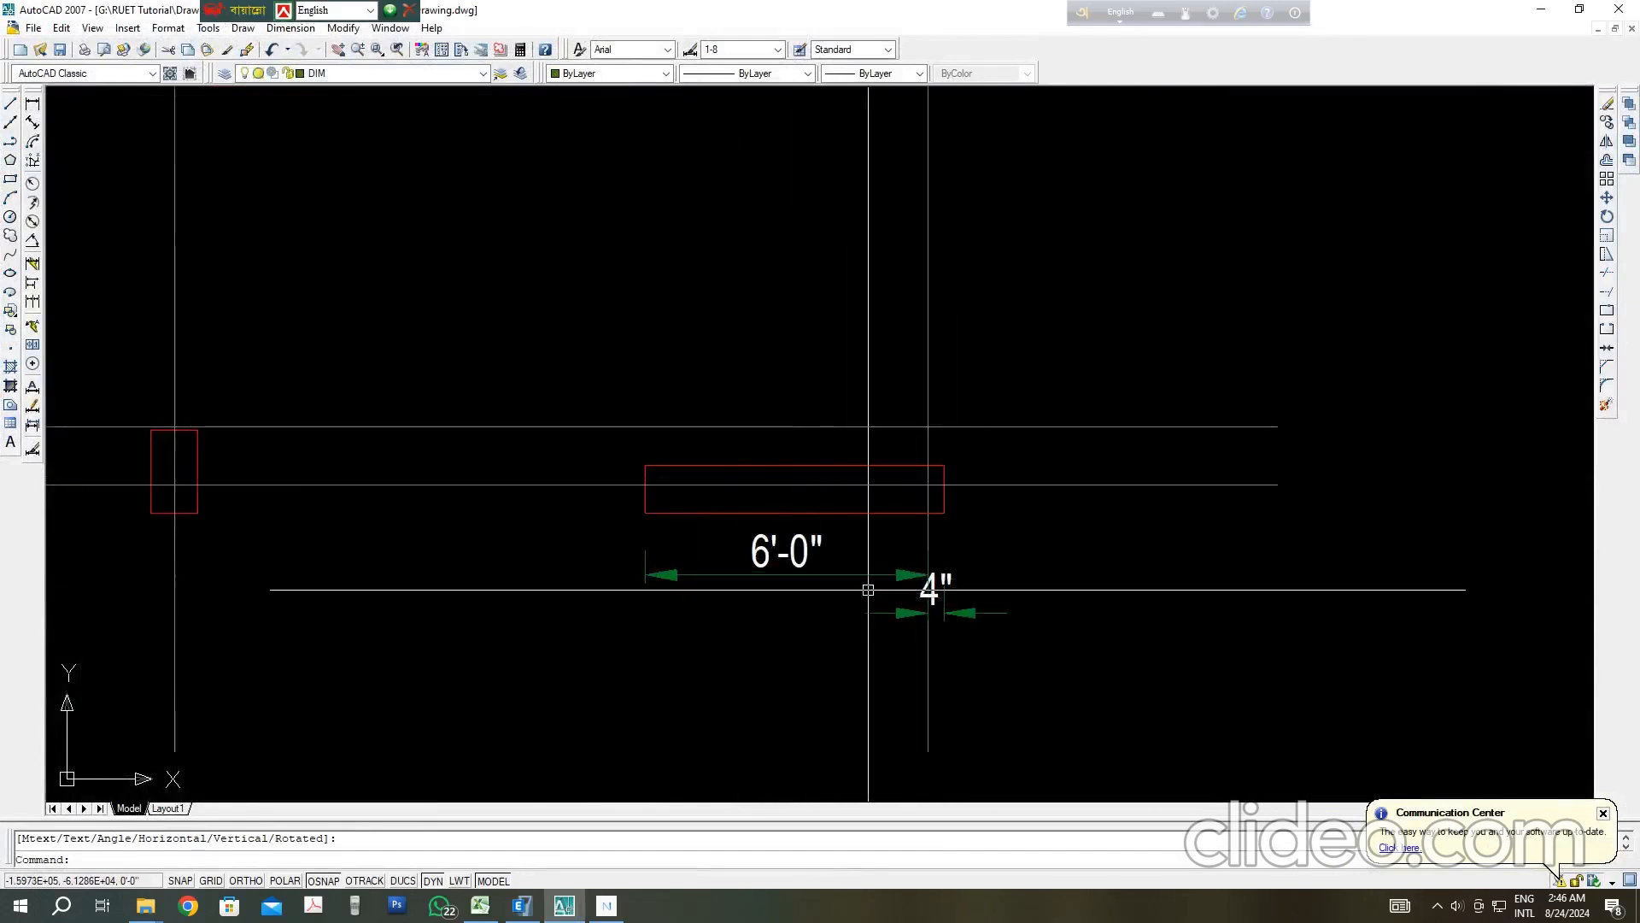
scroll(938, 628, down, 2)
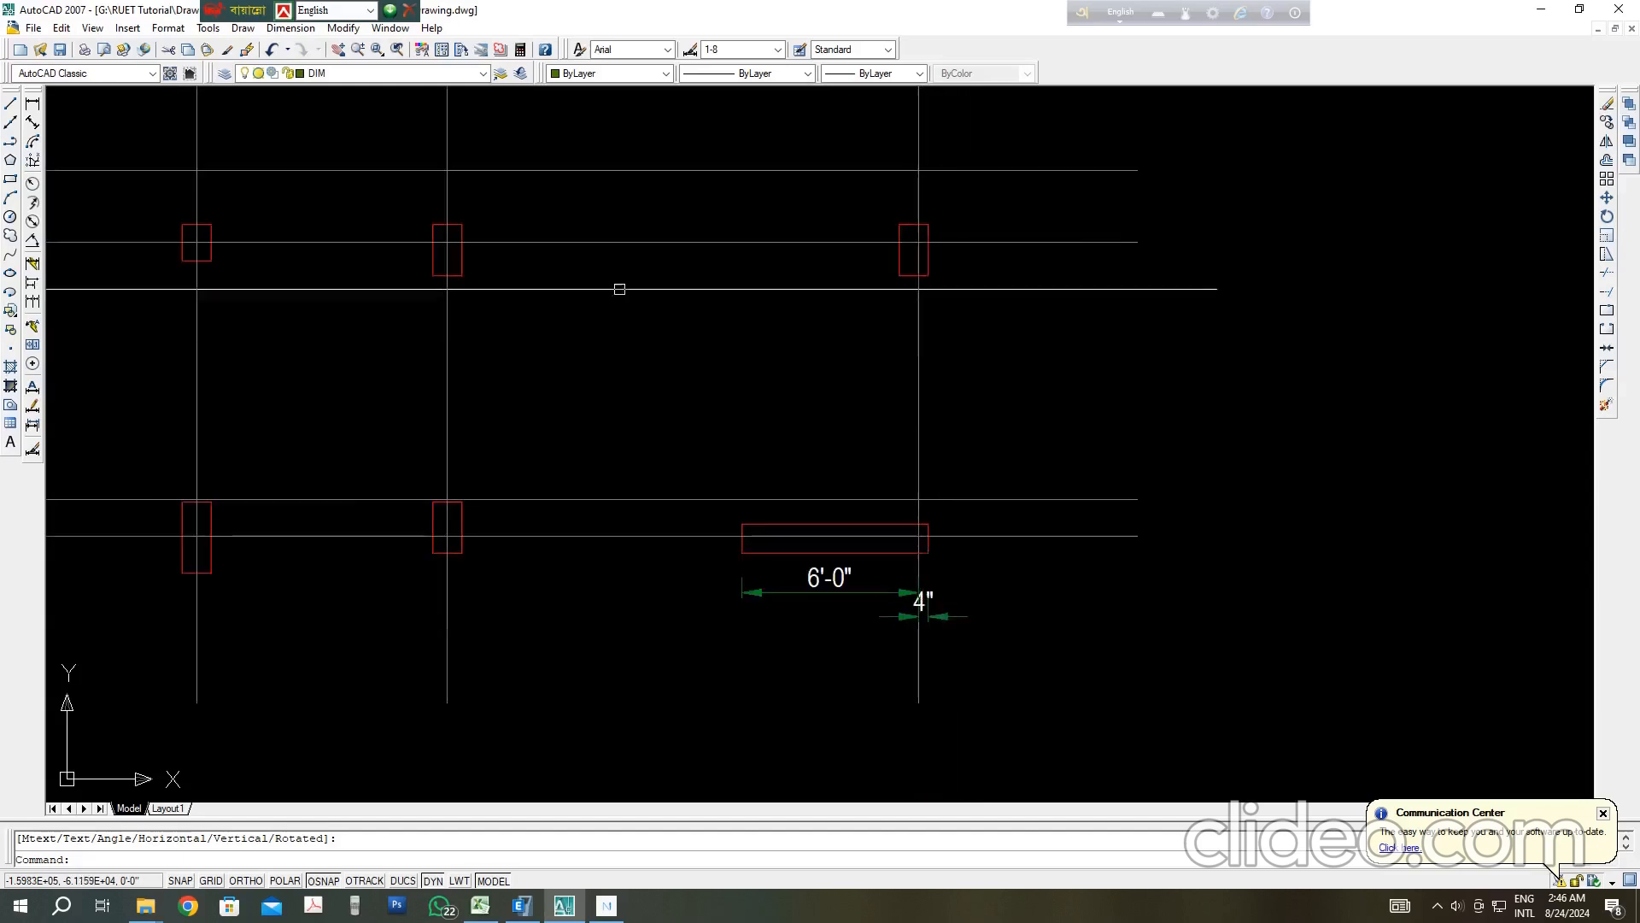
Step: Add a vertical linear dimension from grid 3 to the lower edge of the column at F3
right_click(602, 284)
click(807, 289)
scroll(823, 274, up, 3)
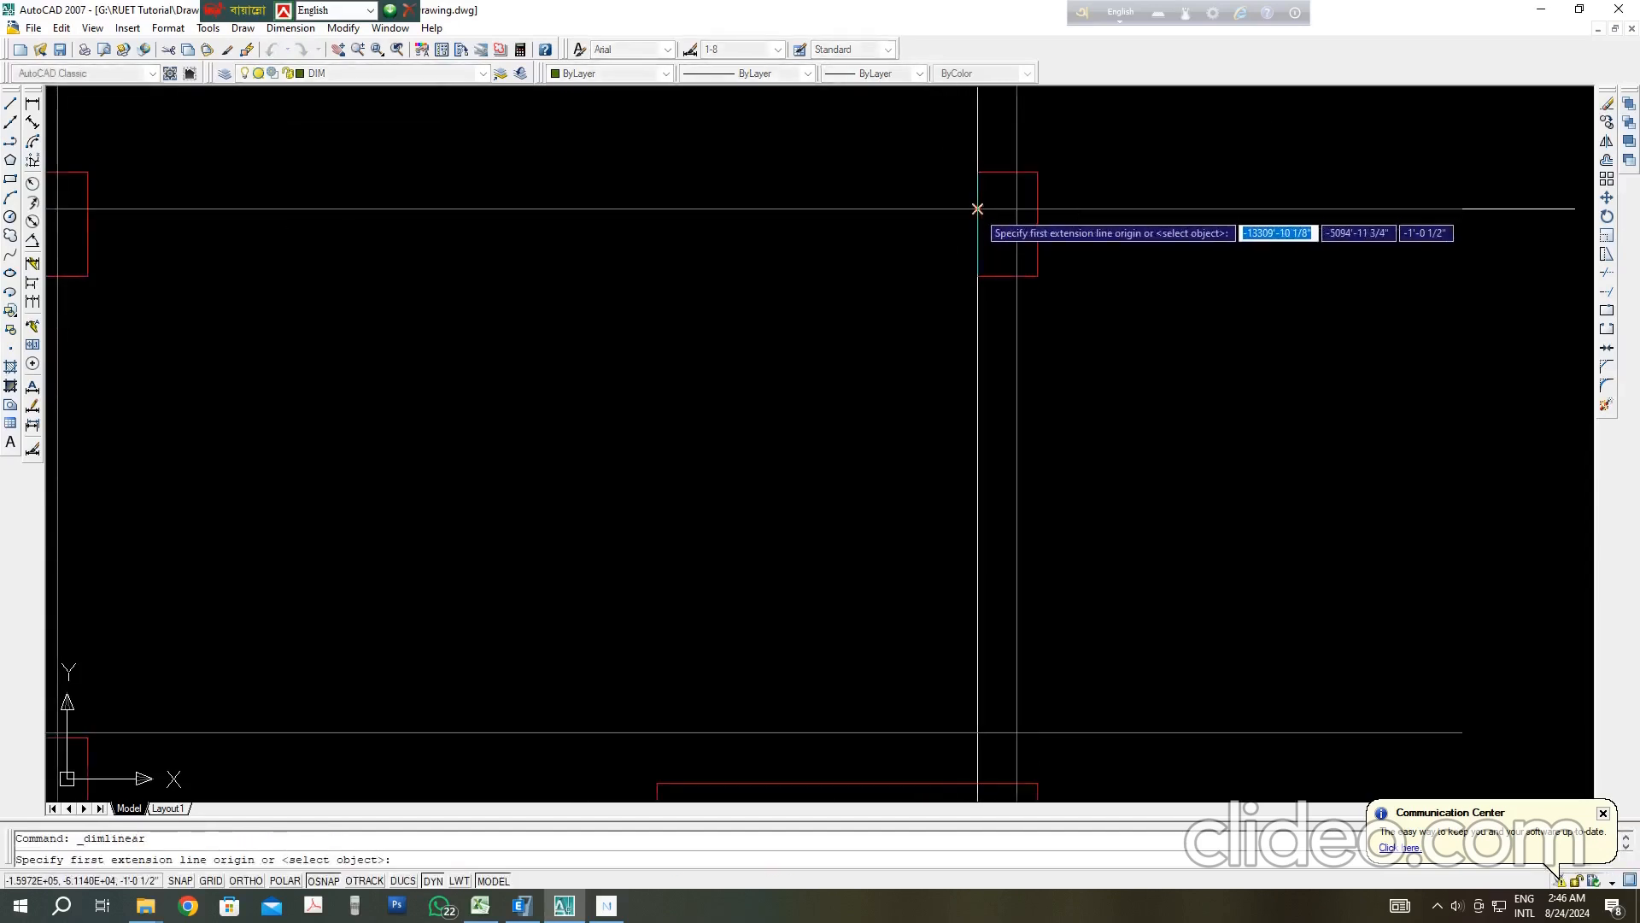
click(977, 208)
click(977, 274)
click(939, 280)
Step: Add a vertical linear dimension from grid 3 to the upper edge of the column at F3
right_click(963, 256)
click(1008, 264)
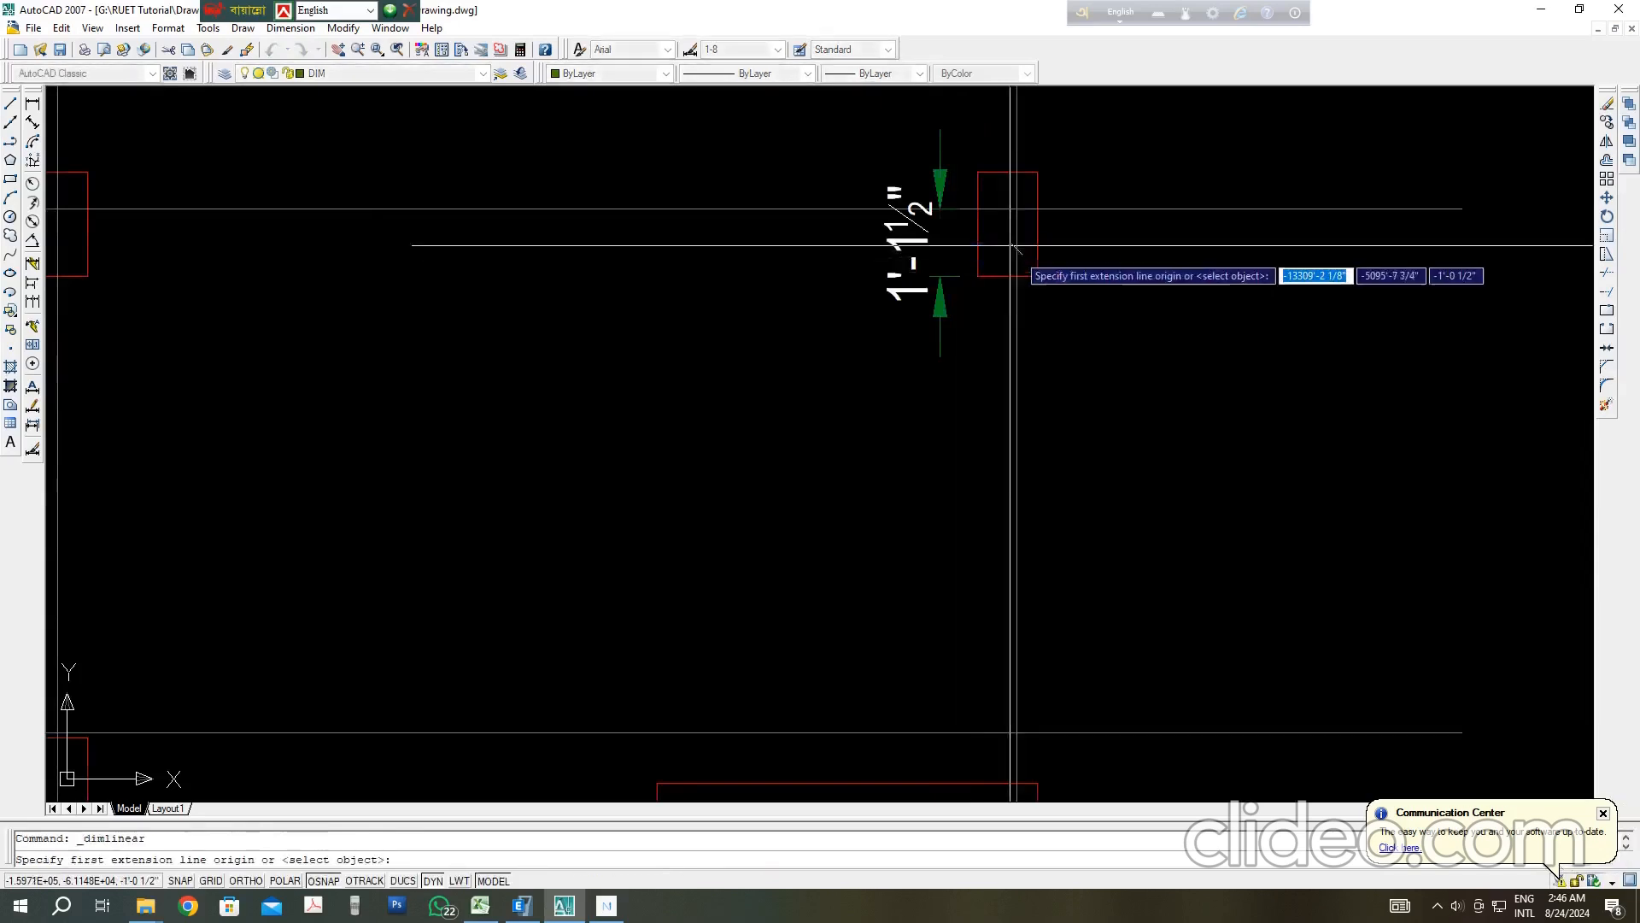
click(977, 209)
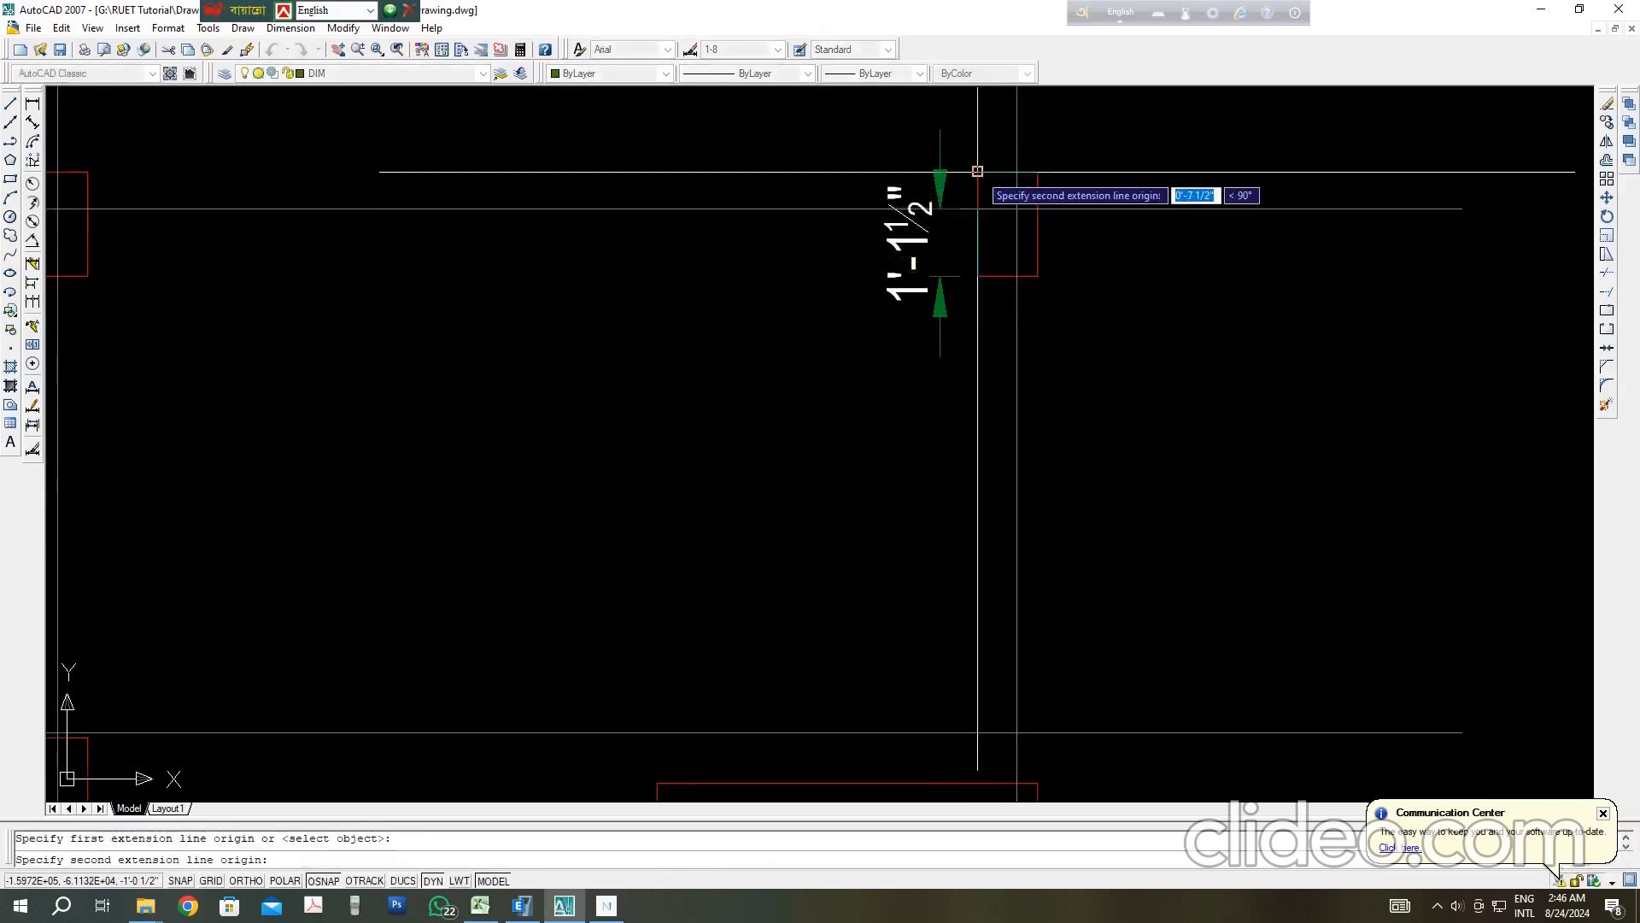
click(977, 172)
click(1089, 182)
scroll(1073, 336, down, 6)
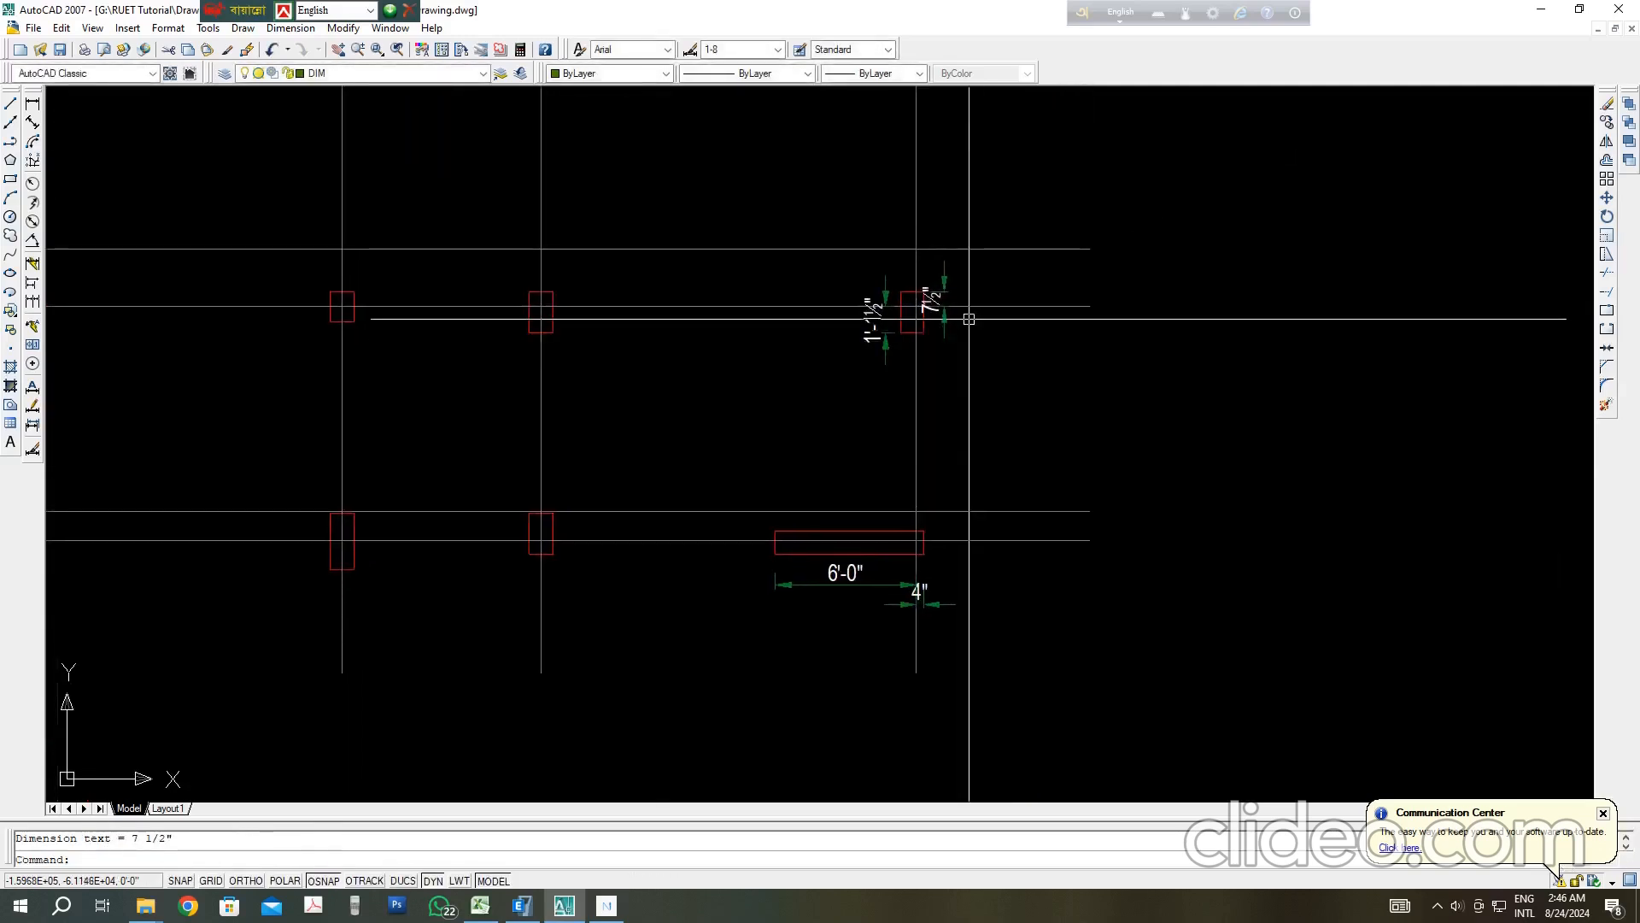
Step: Add a vertical linear dimension from grid 5 to the lower end of the wall on grid F
key(Return)
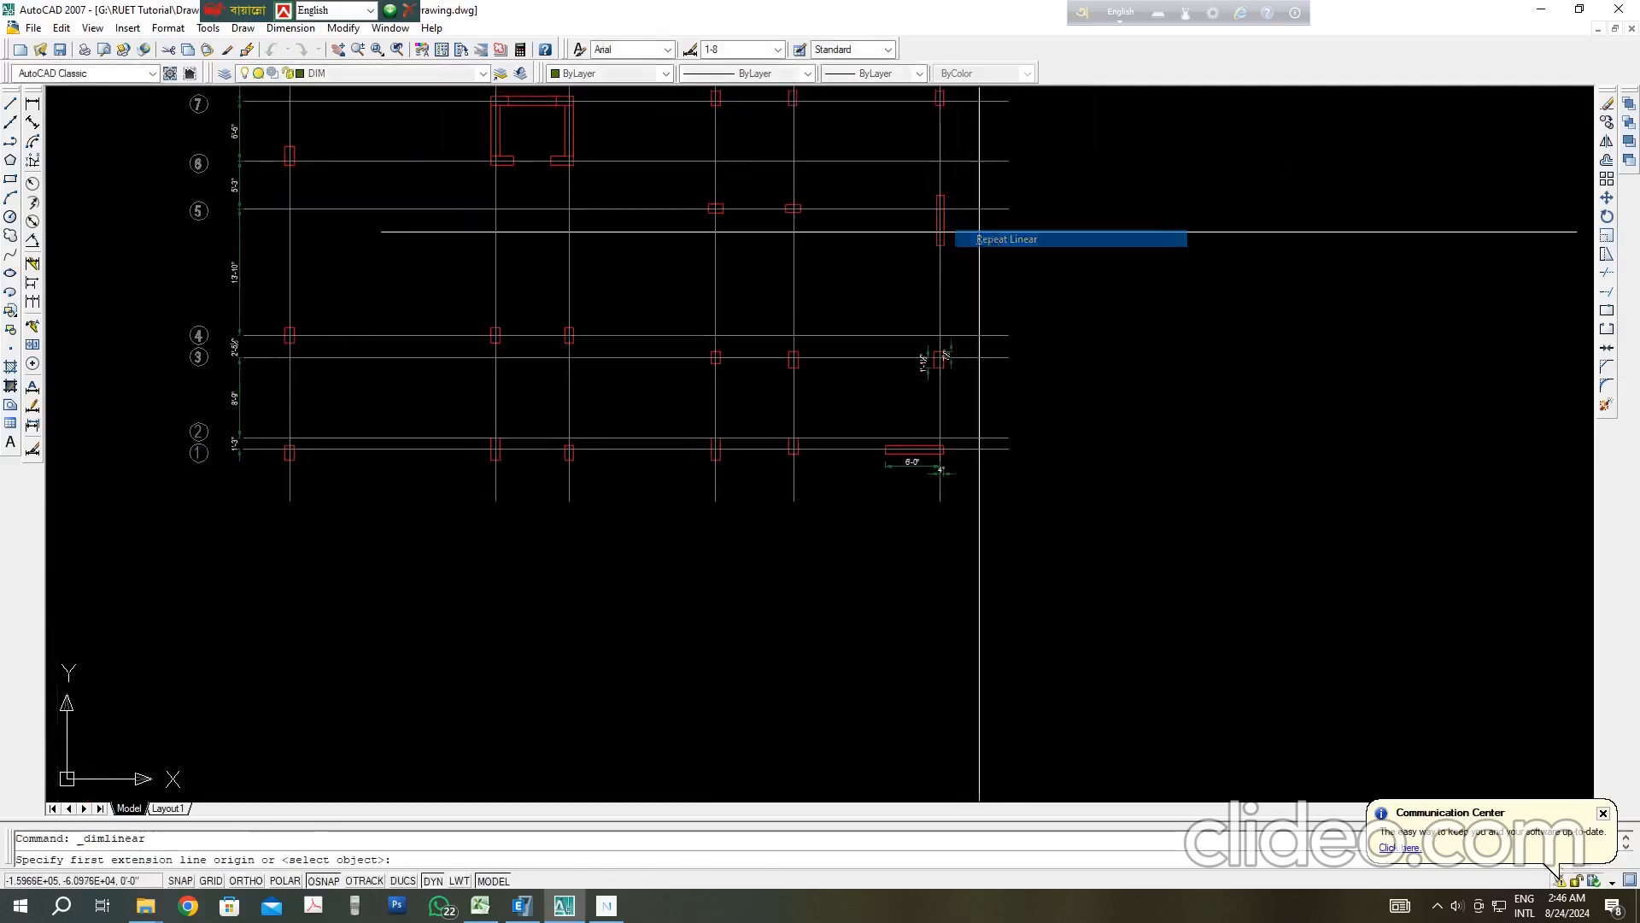
scroll(931, 223, up, 5)
click(916, 194)
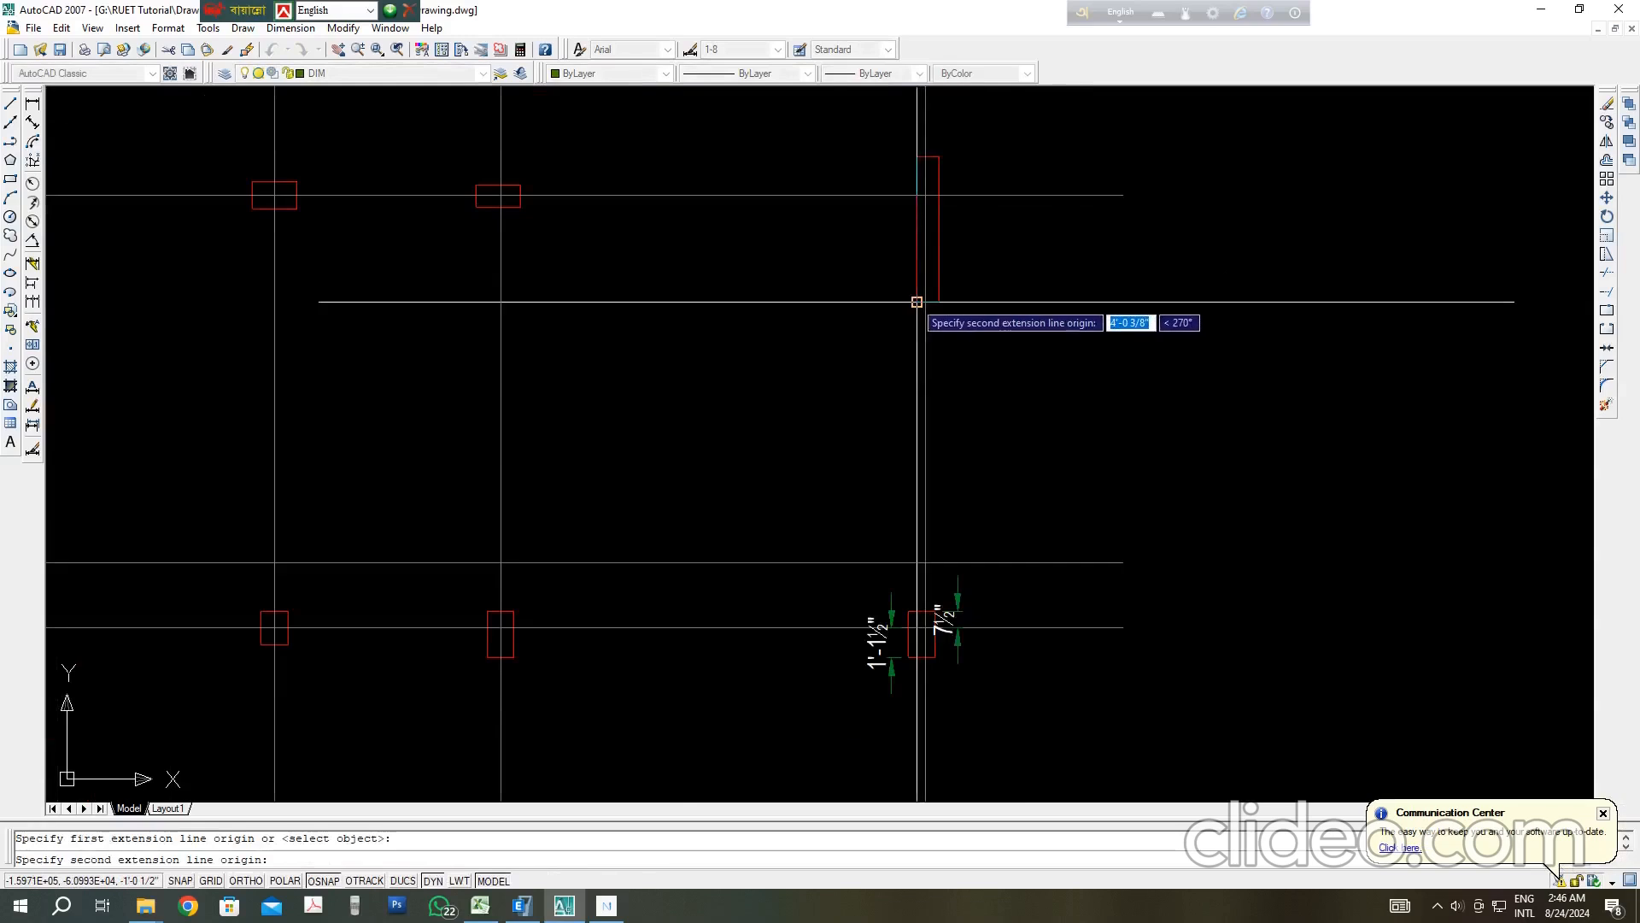
click(917, 301)
click(895, 293)
Step: Add a vertical linear dimension from grid 5 to the upper end of the wall on grid F
right_click(907, 288)
click(933, 295)
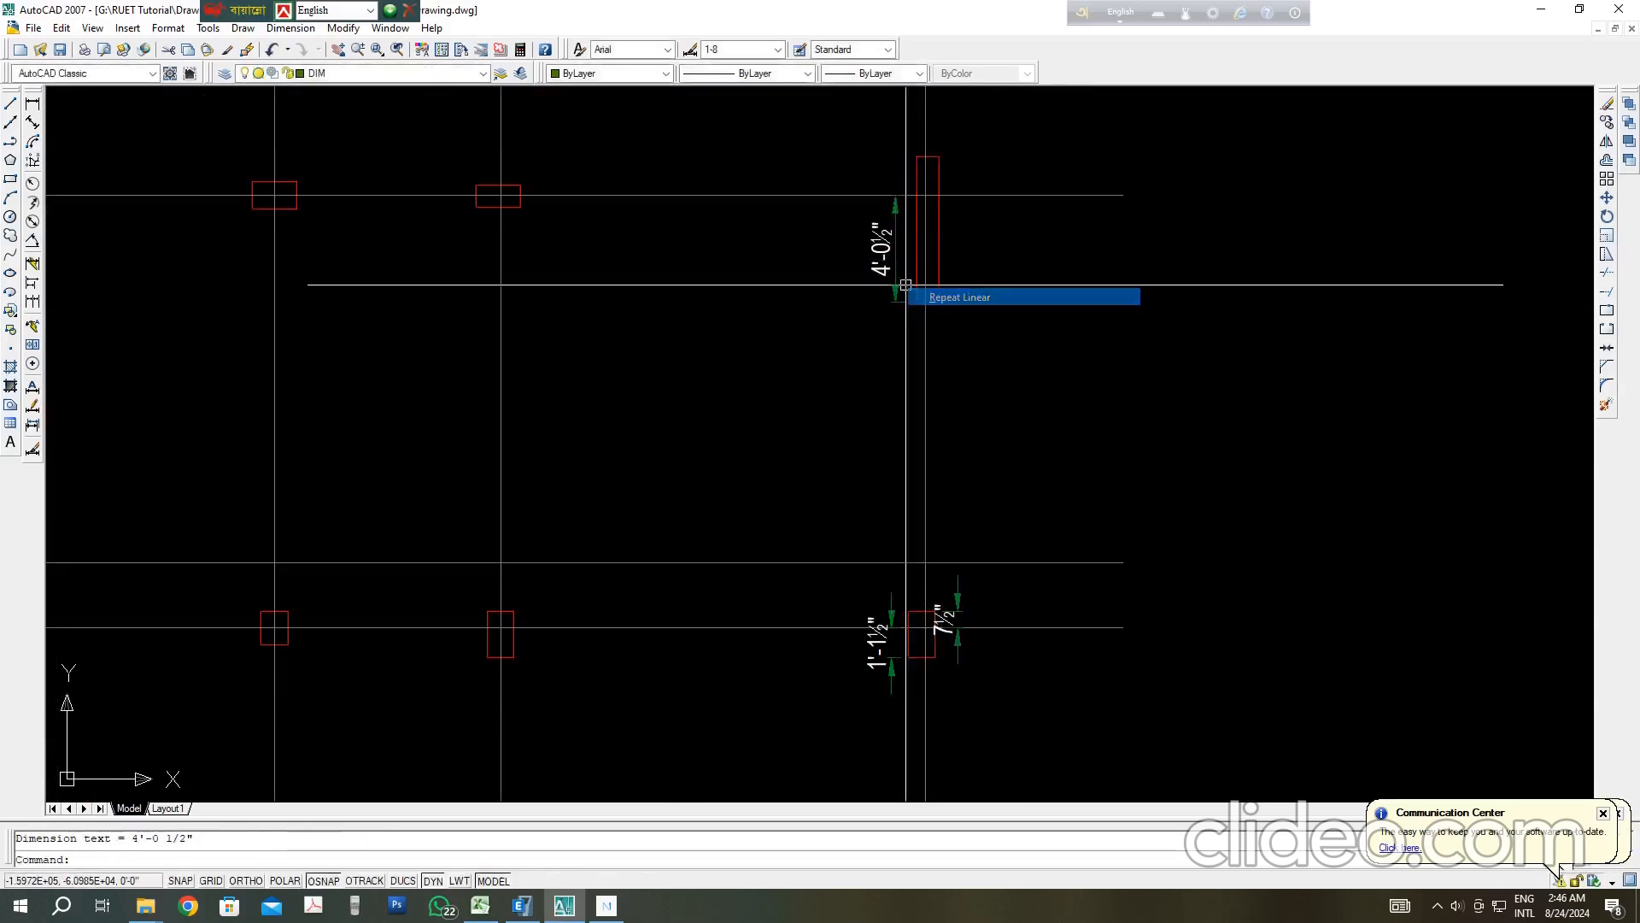
scroll(914, 286, up, 3)
click(923, 230)
click(927, 121)
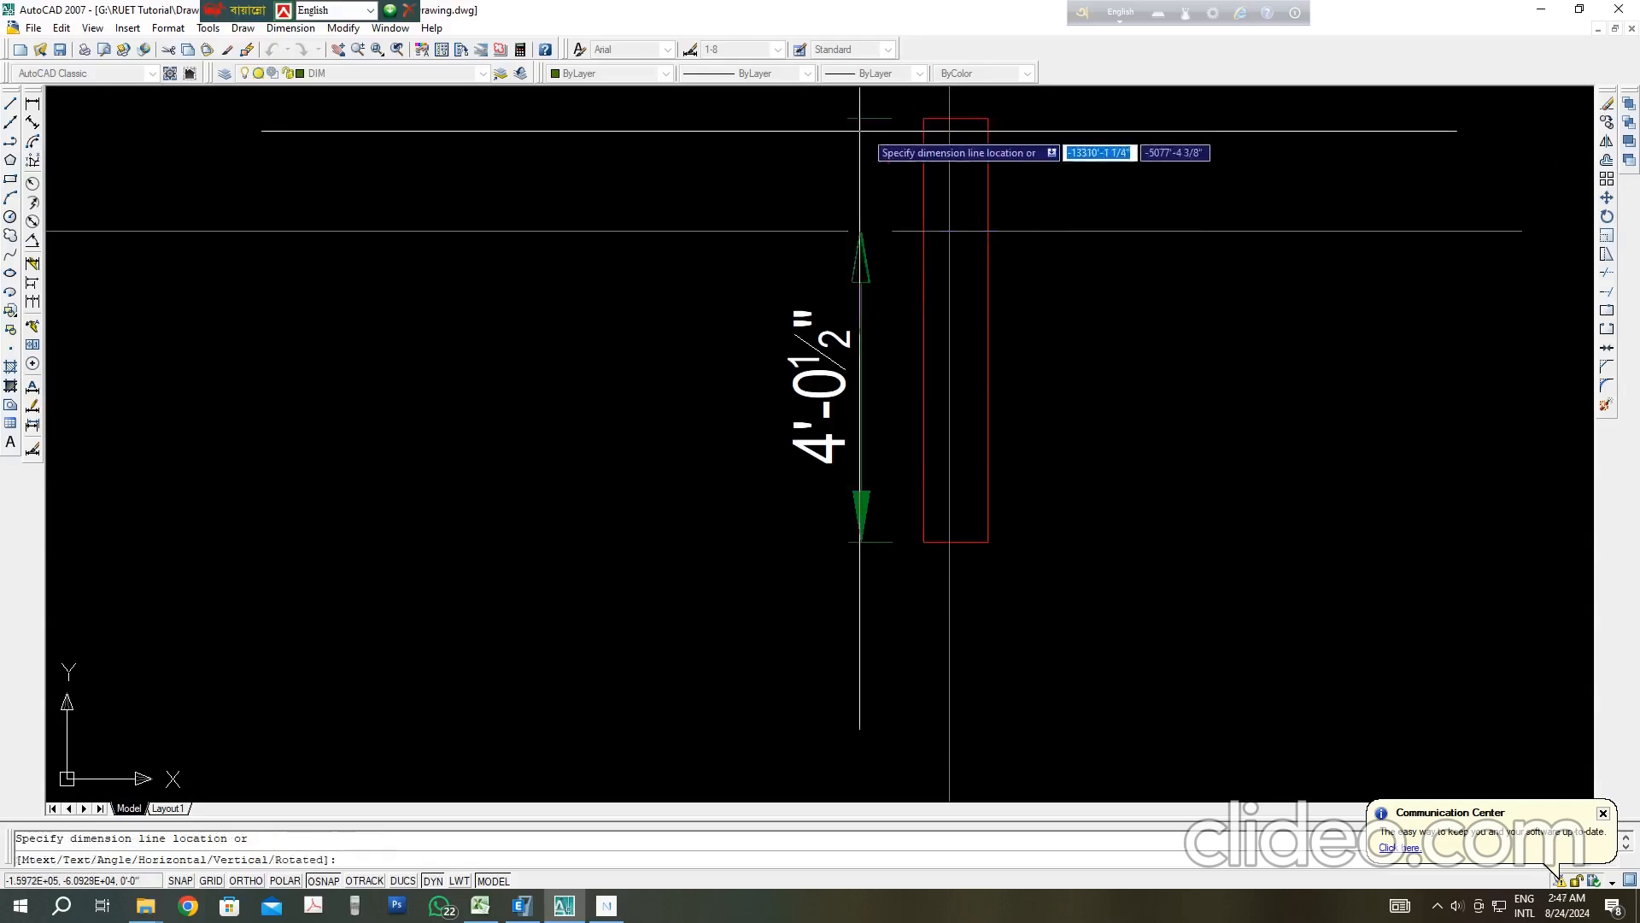
click(861, 154)
scroll(867, 290, down, 2)
scroll(895, 278, up, 1)
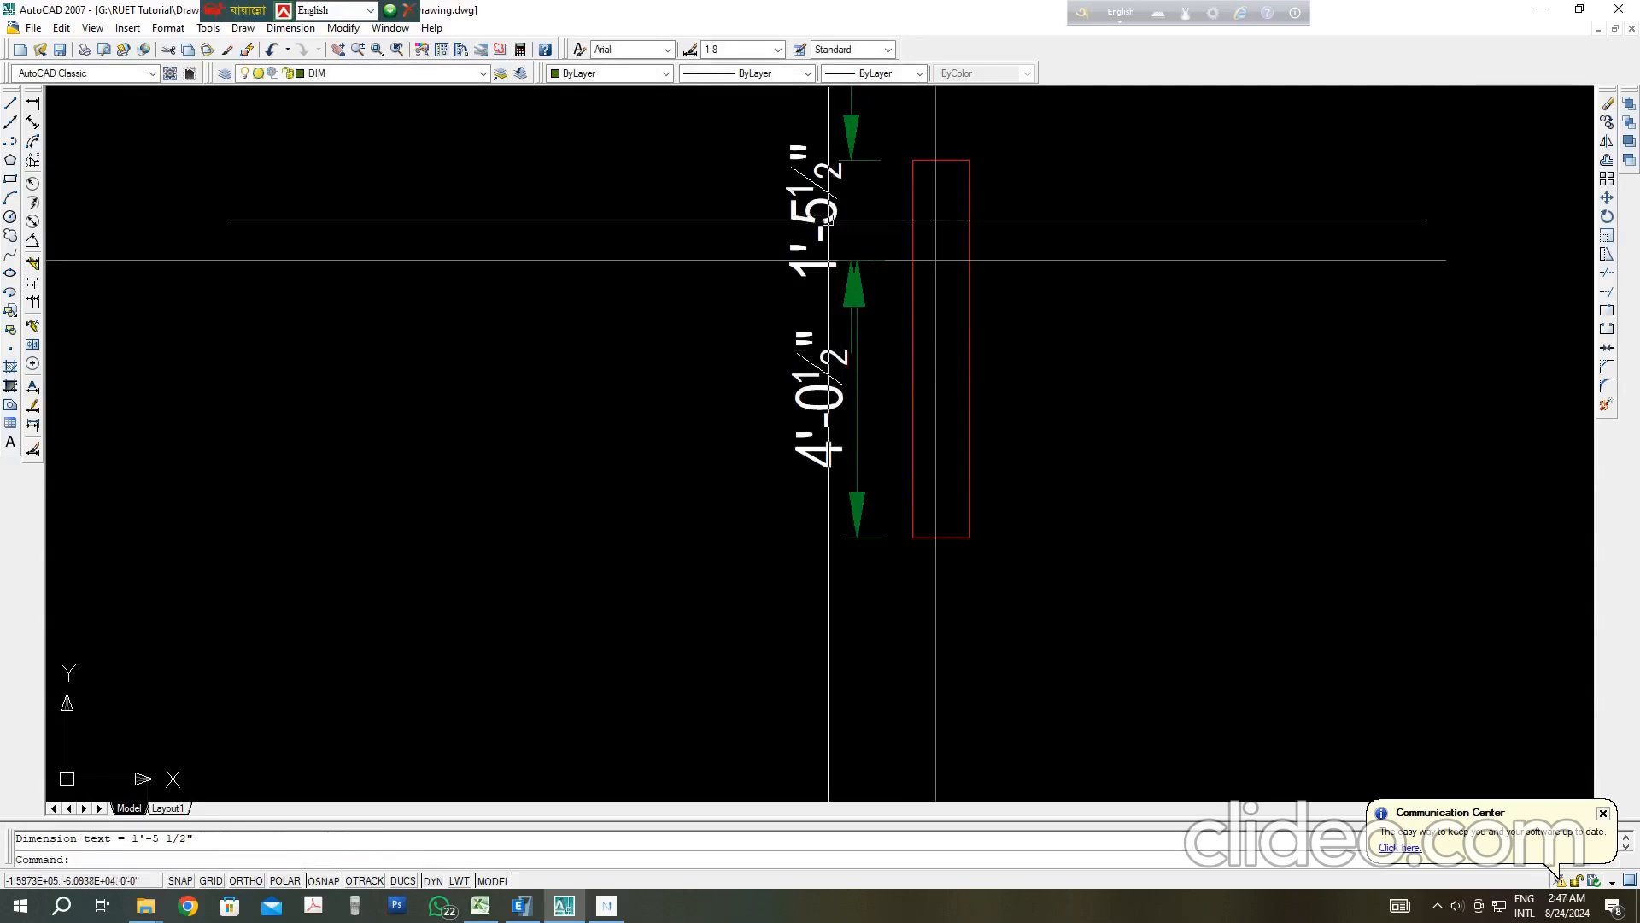
middle_drag(851, 477, 850, 454)
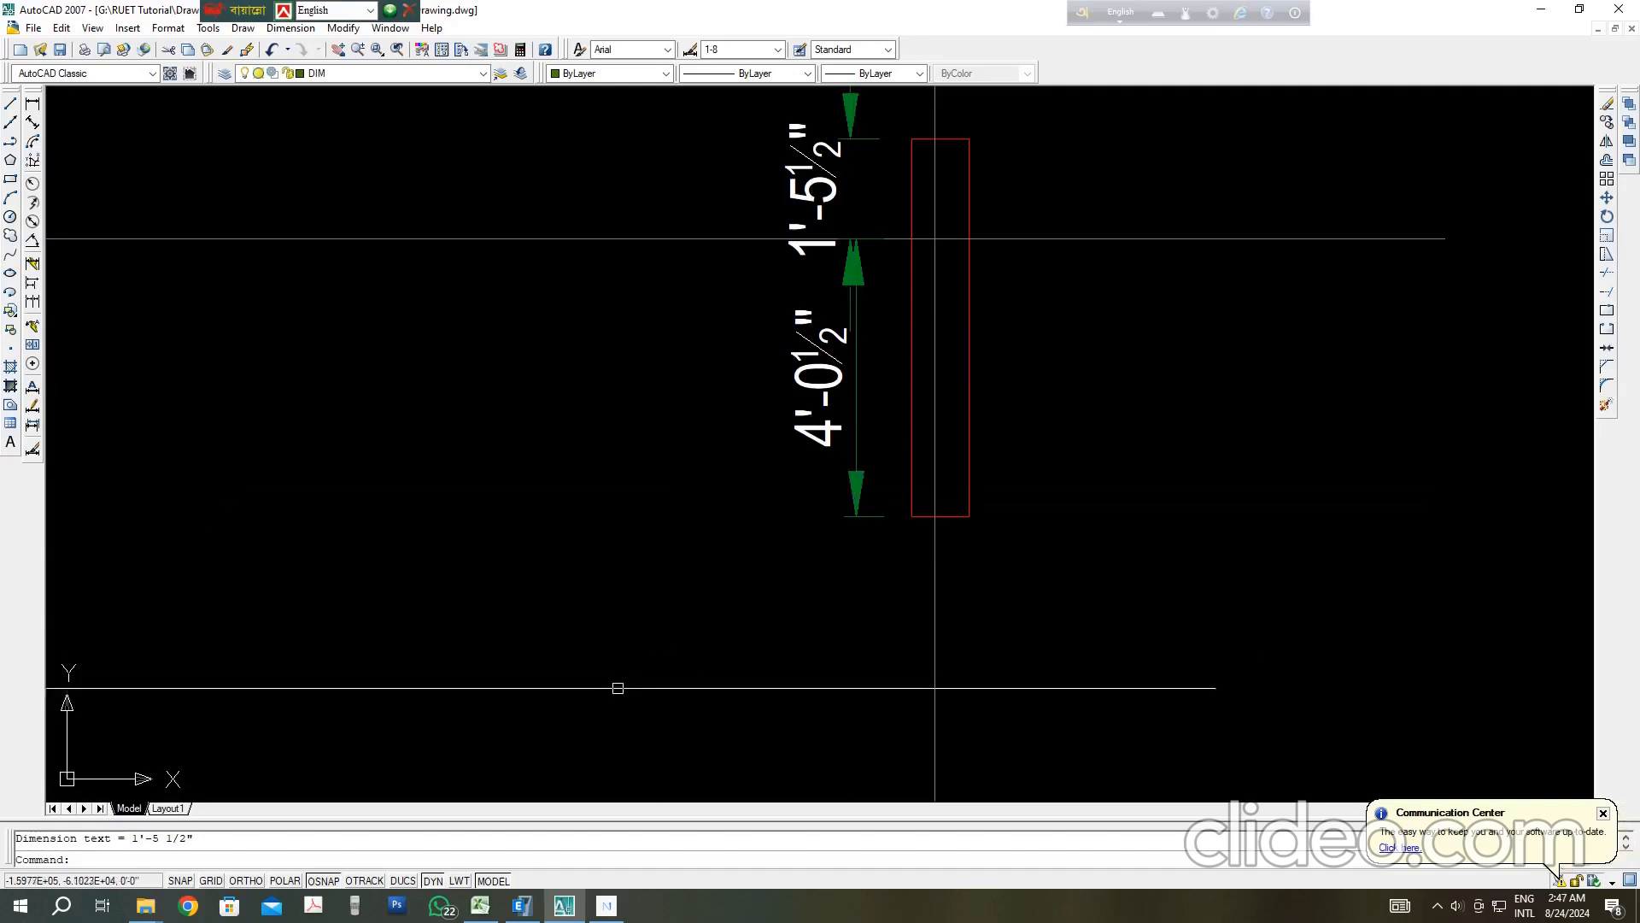
scroll(888, 547, down, 2)
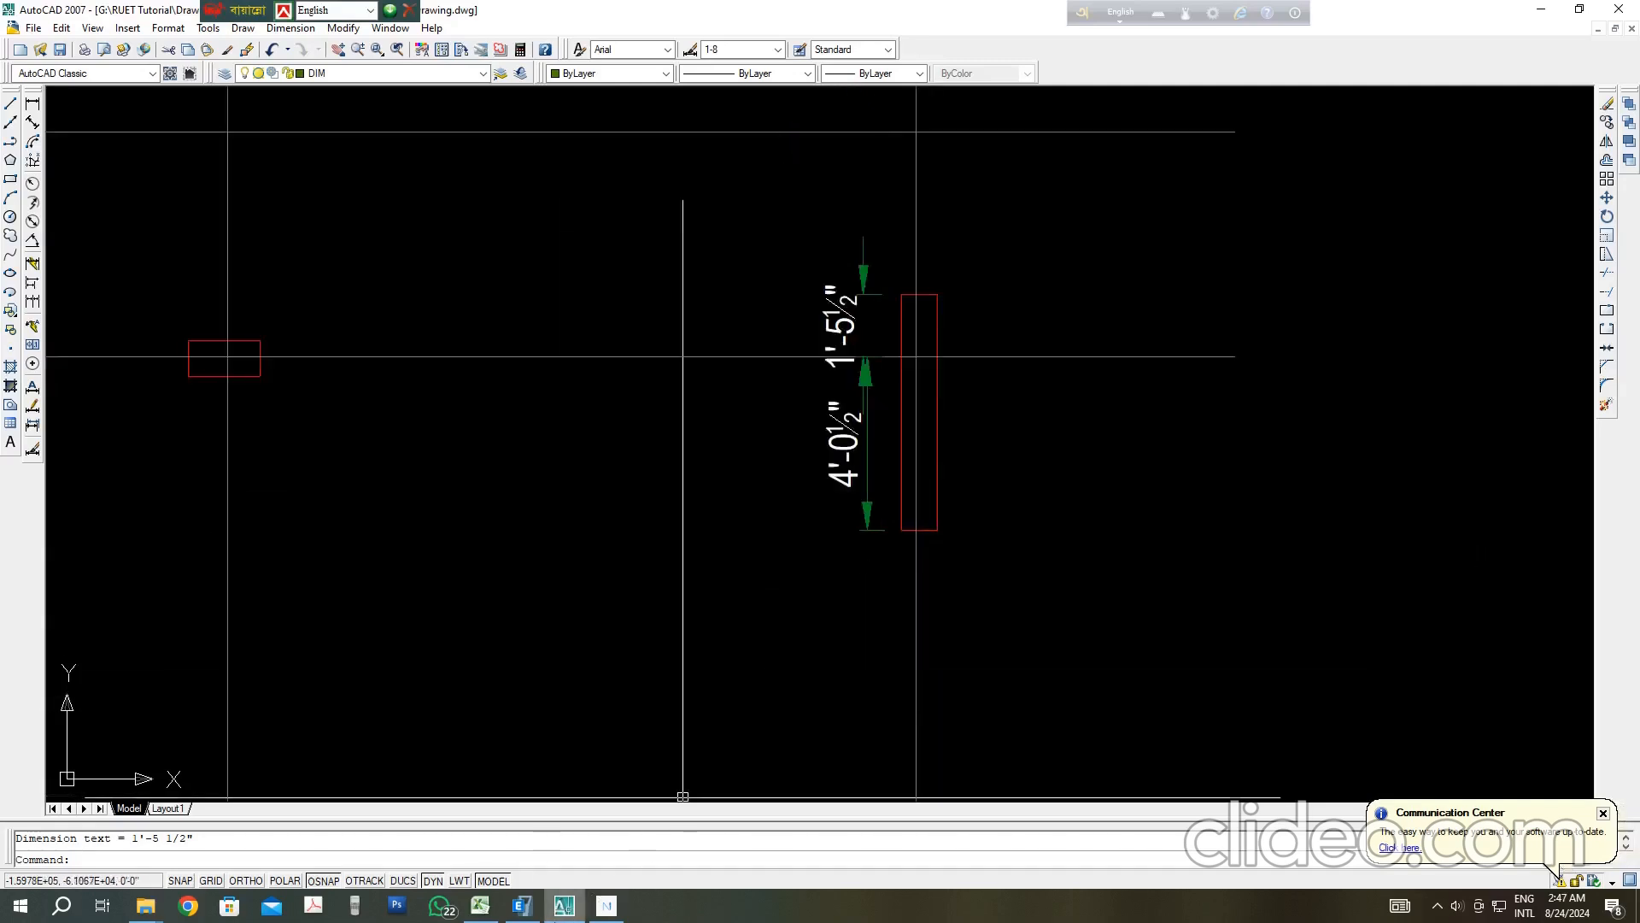
Step: Recheck the wall's location in AutoCAD, return to ETABS and draw a joint offset 18 in in Y from grid point F5
click(521, 905)
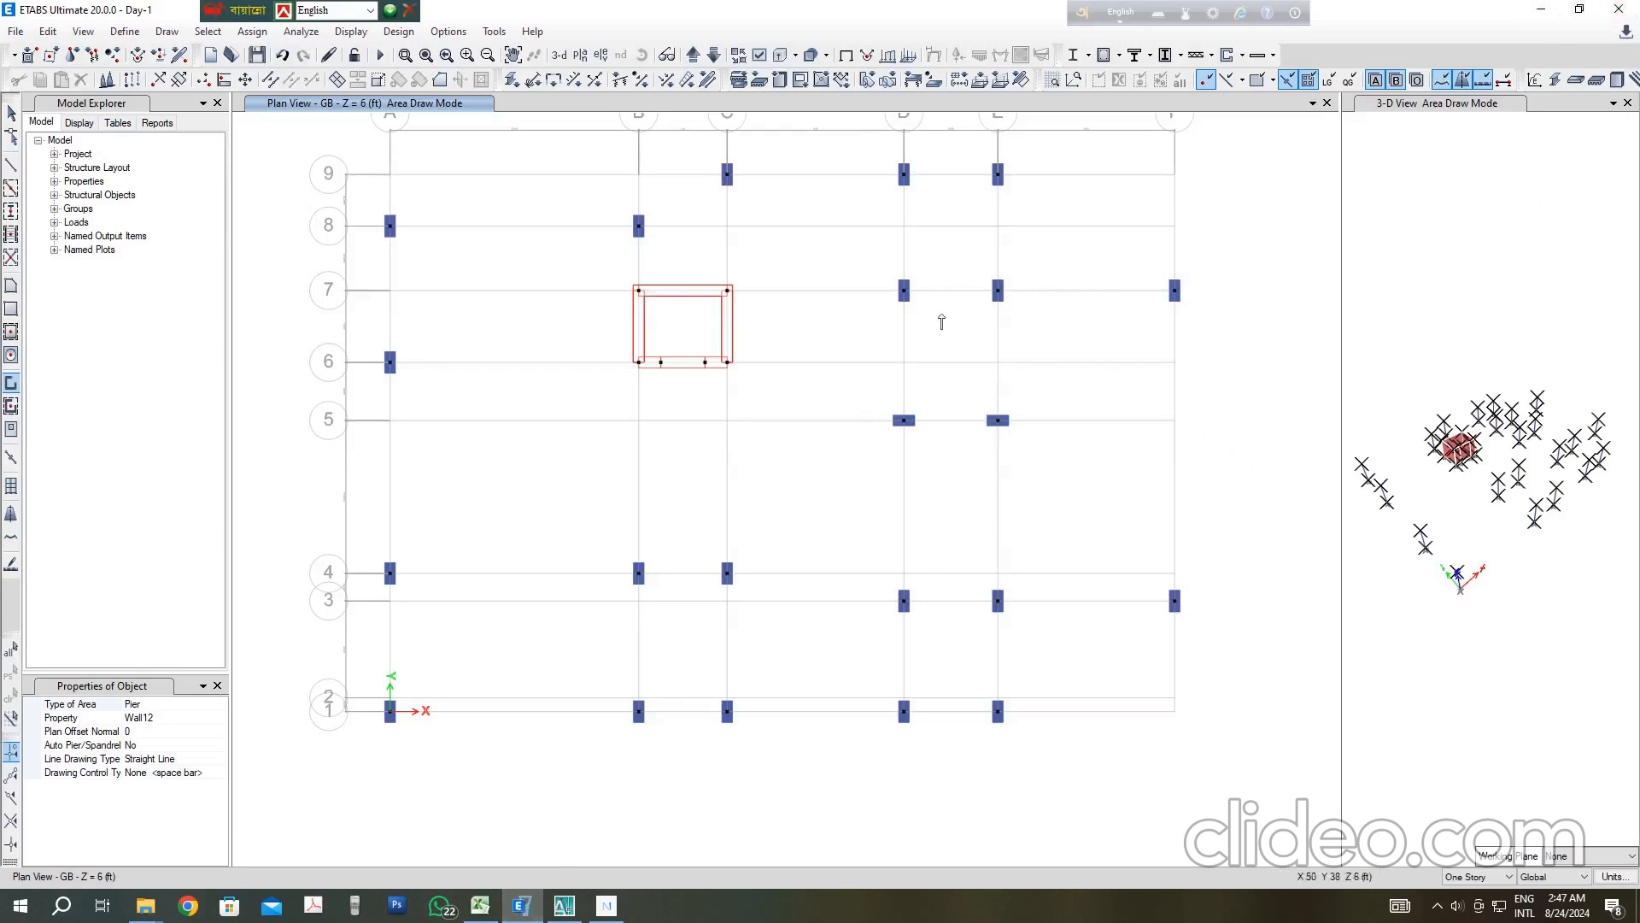
click(564, 905)
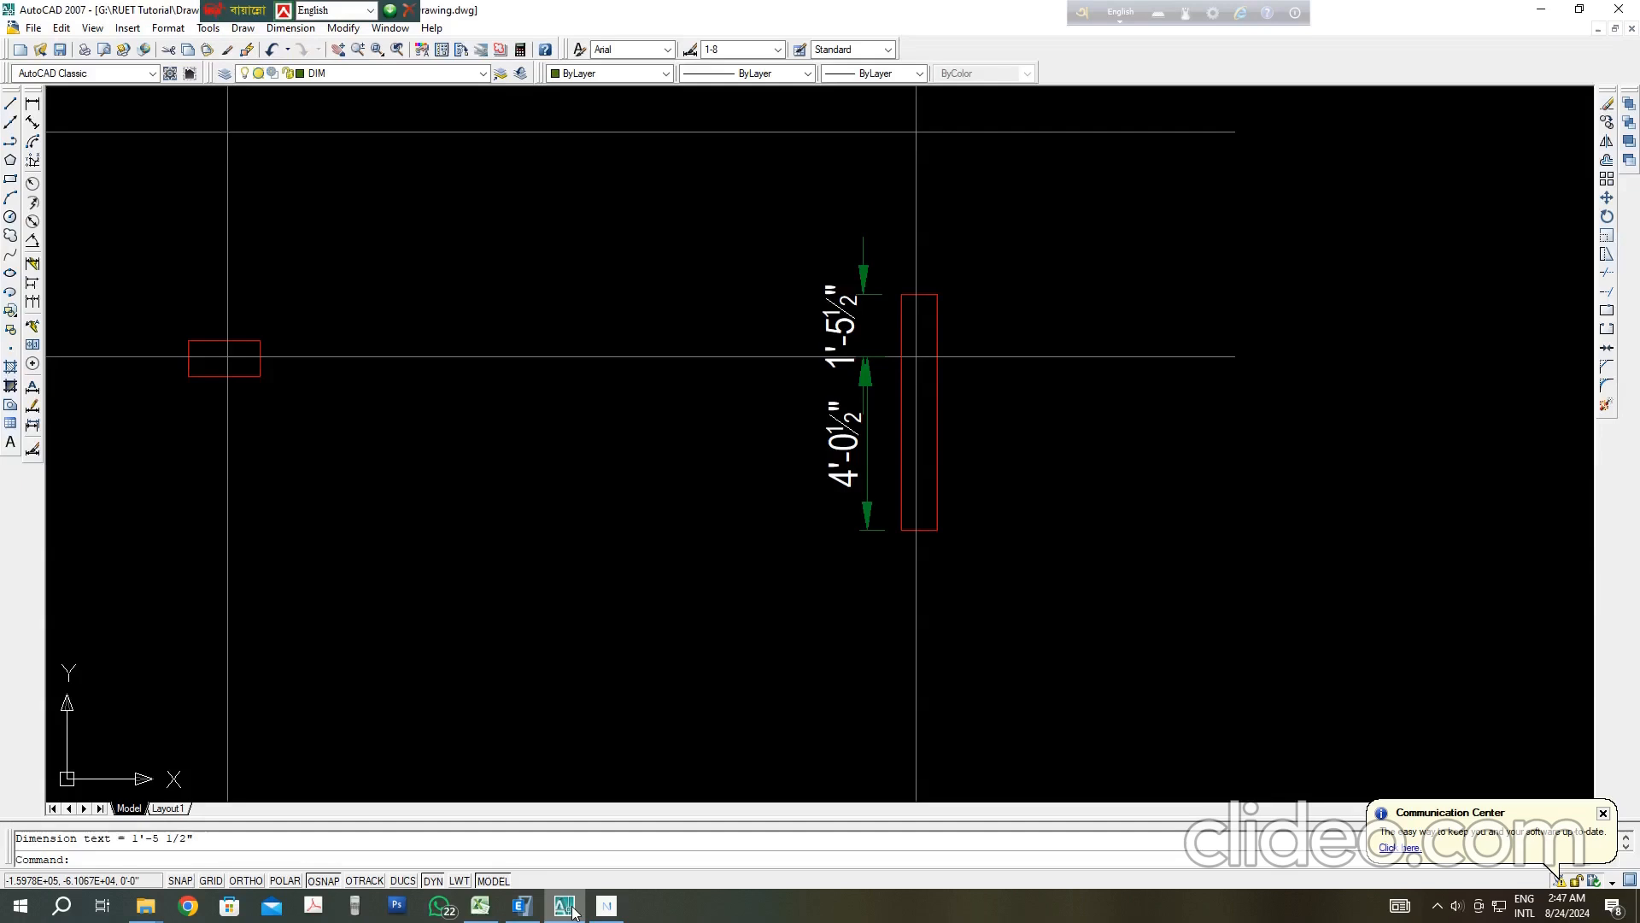
scroll(716, 706, down, 4)
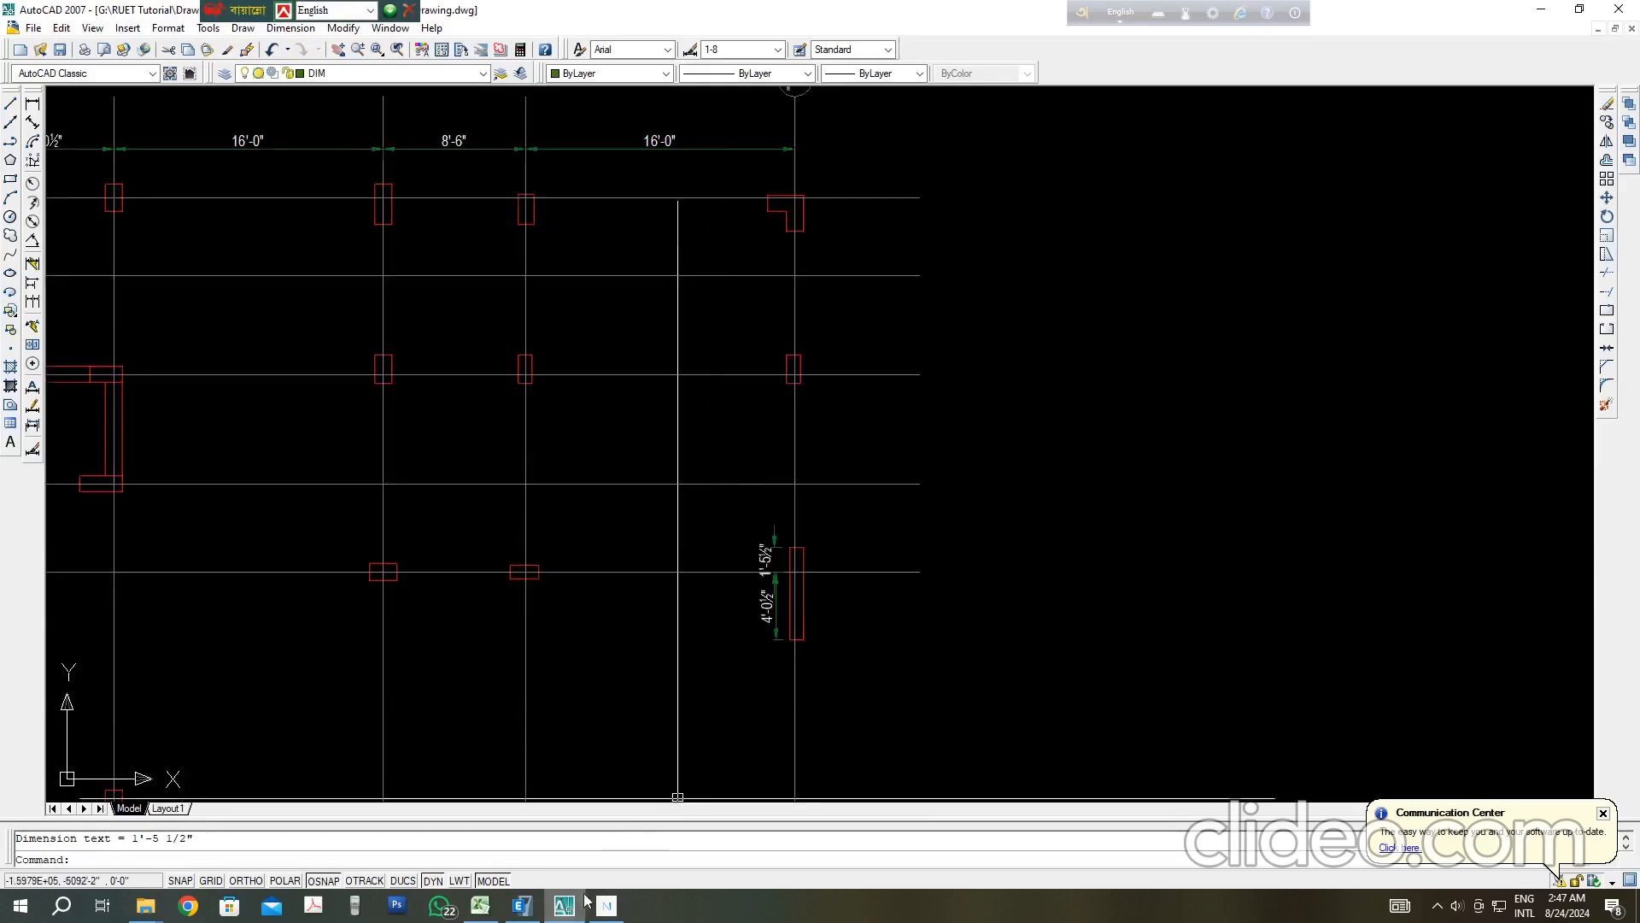
click(522, 905)
scroll(1158, 435, up, 2)
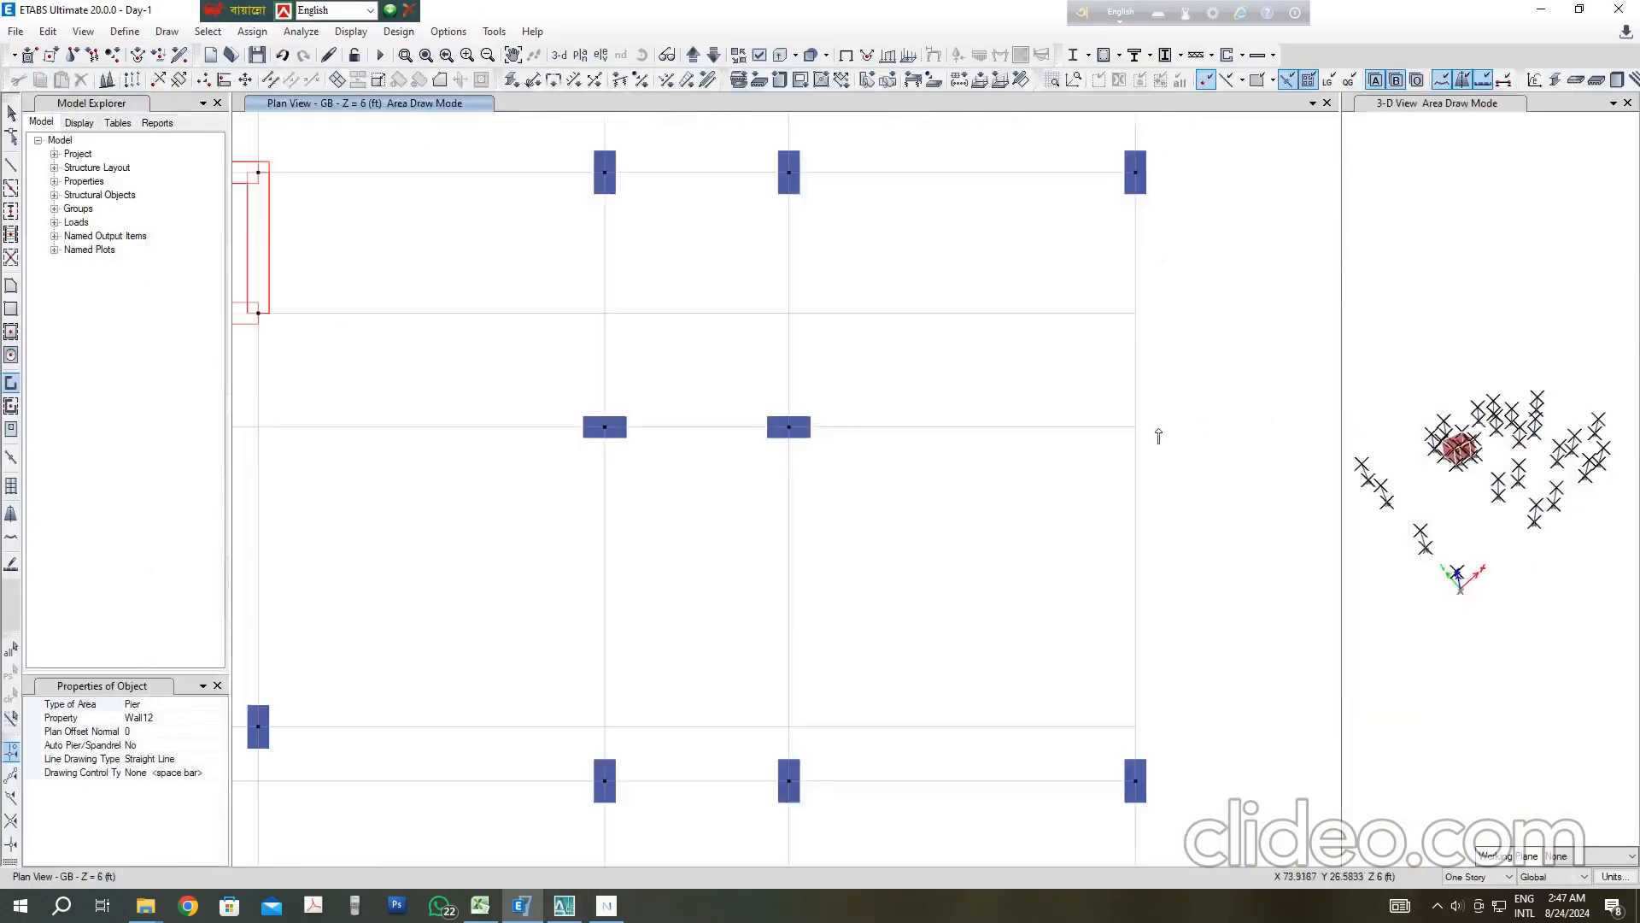
click(167, 31)
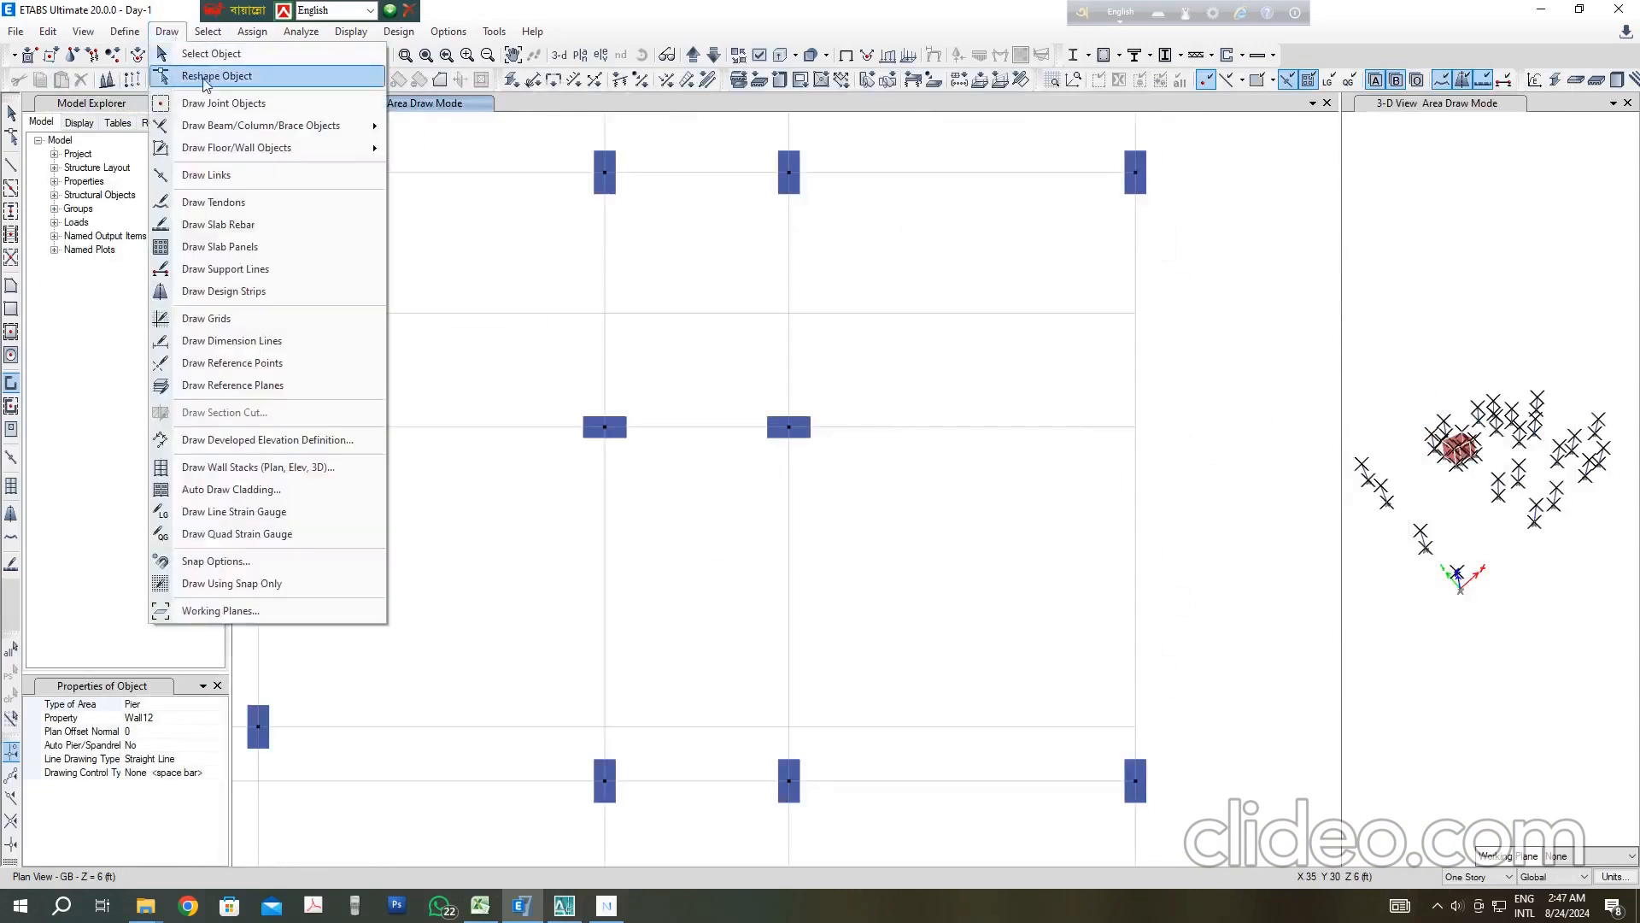
click(205, 102)
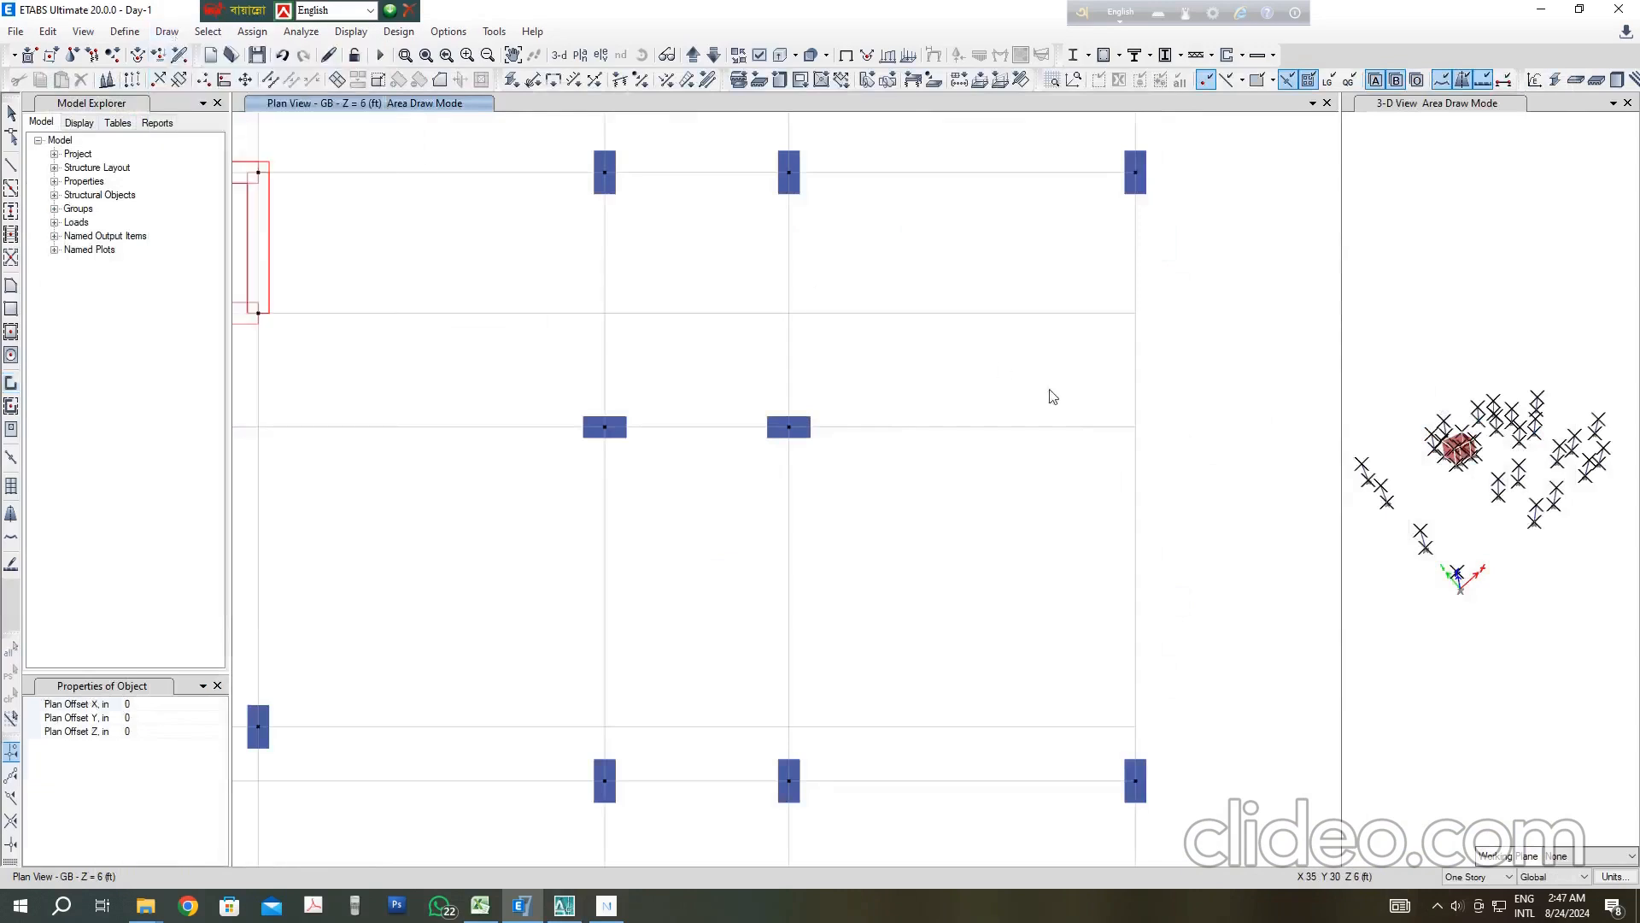
click(128, 718)
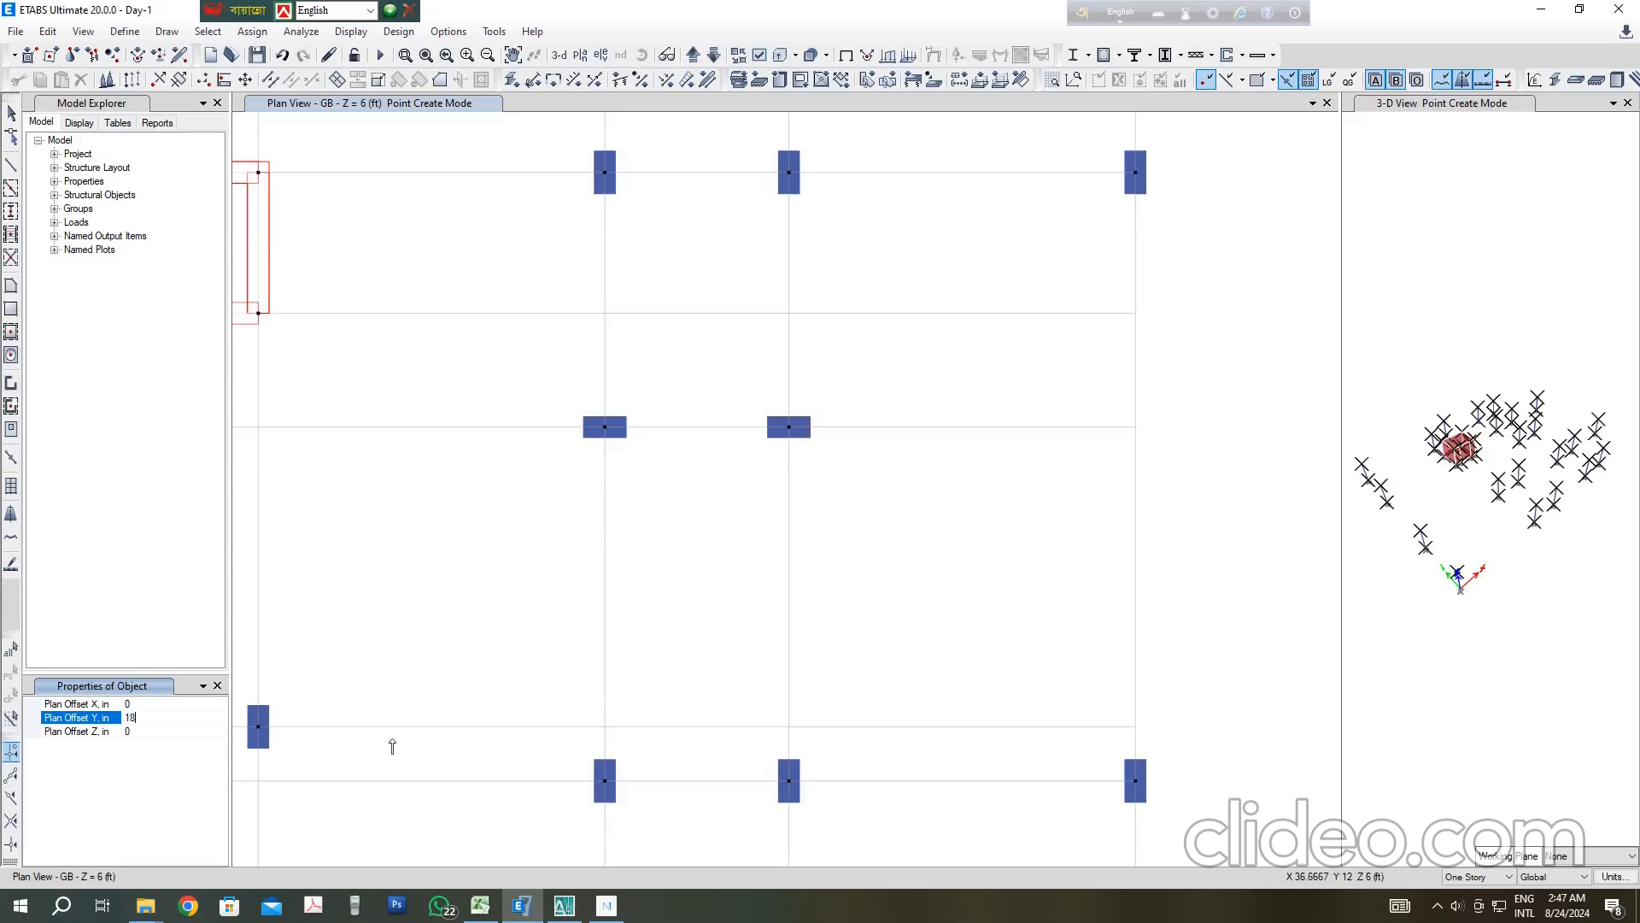
click(1136, 428)
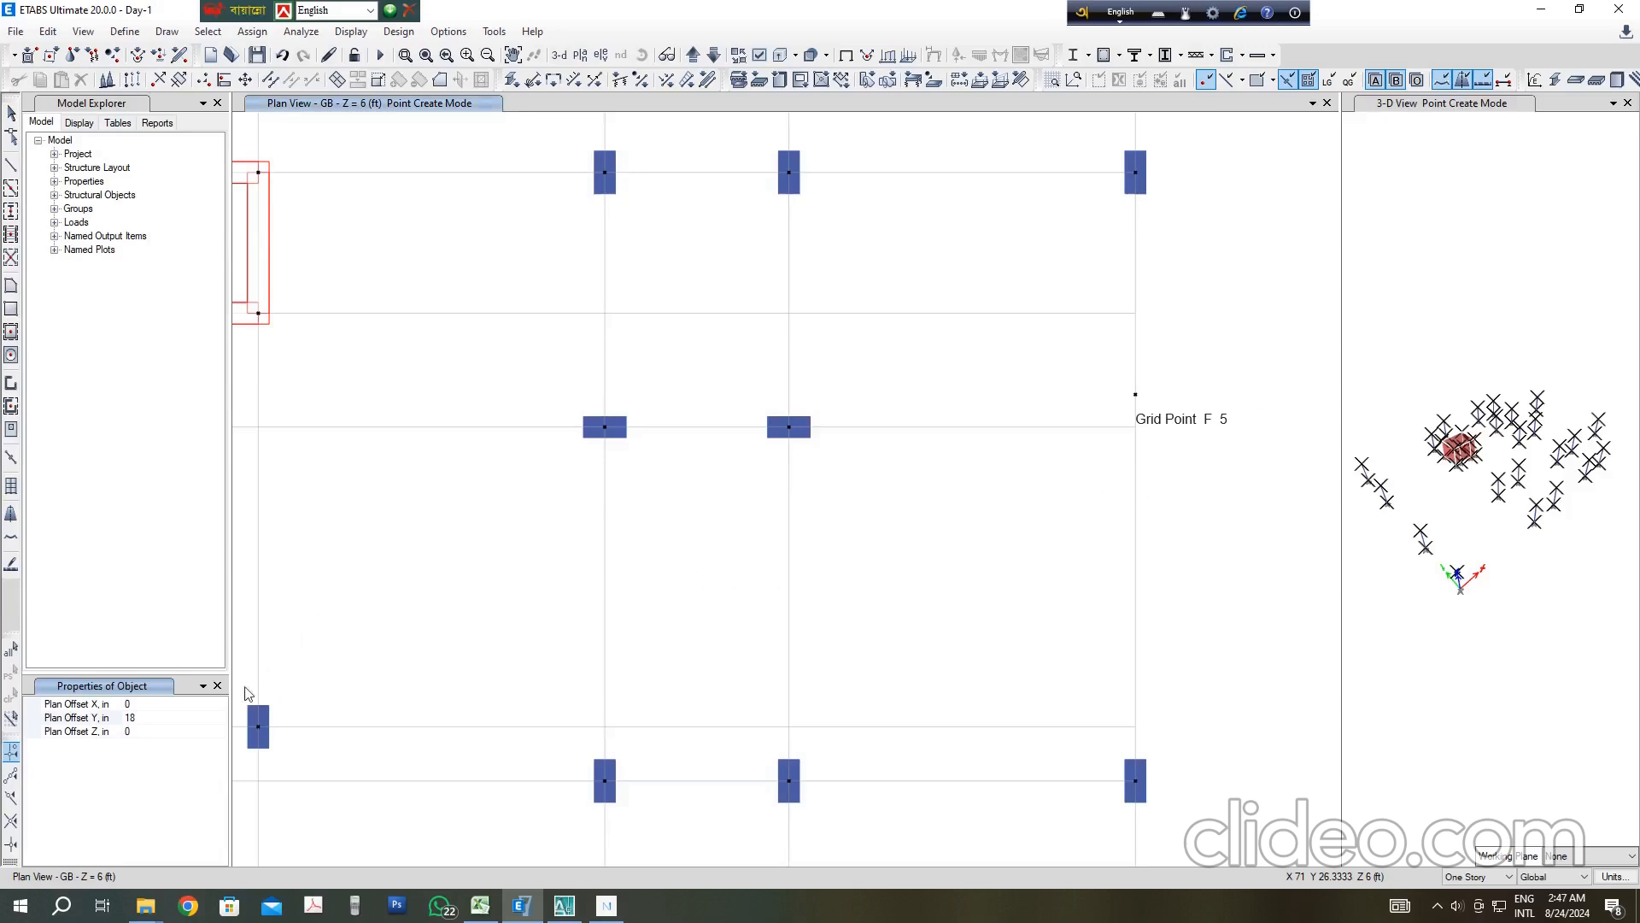
Step: Draw a second joint on grid F, offset -48 in in Y from grid point F5
click(146, 720)
key(BackSpace)
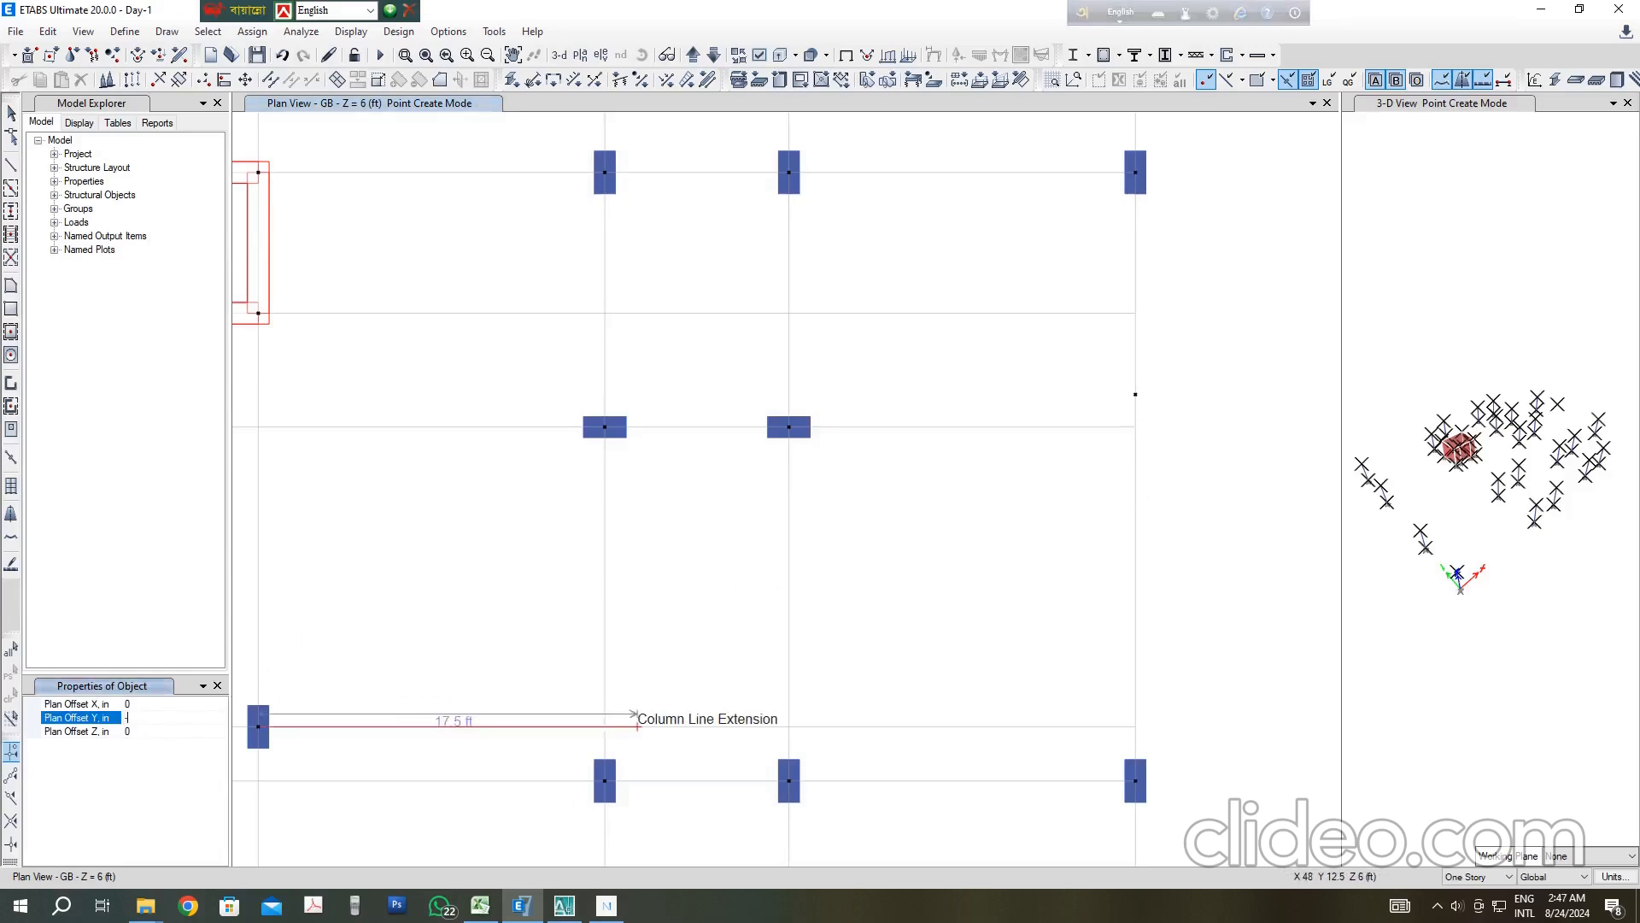
click(1135, 436)
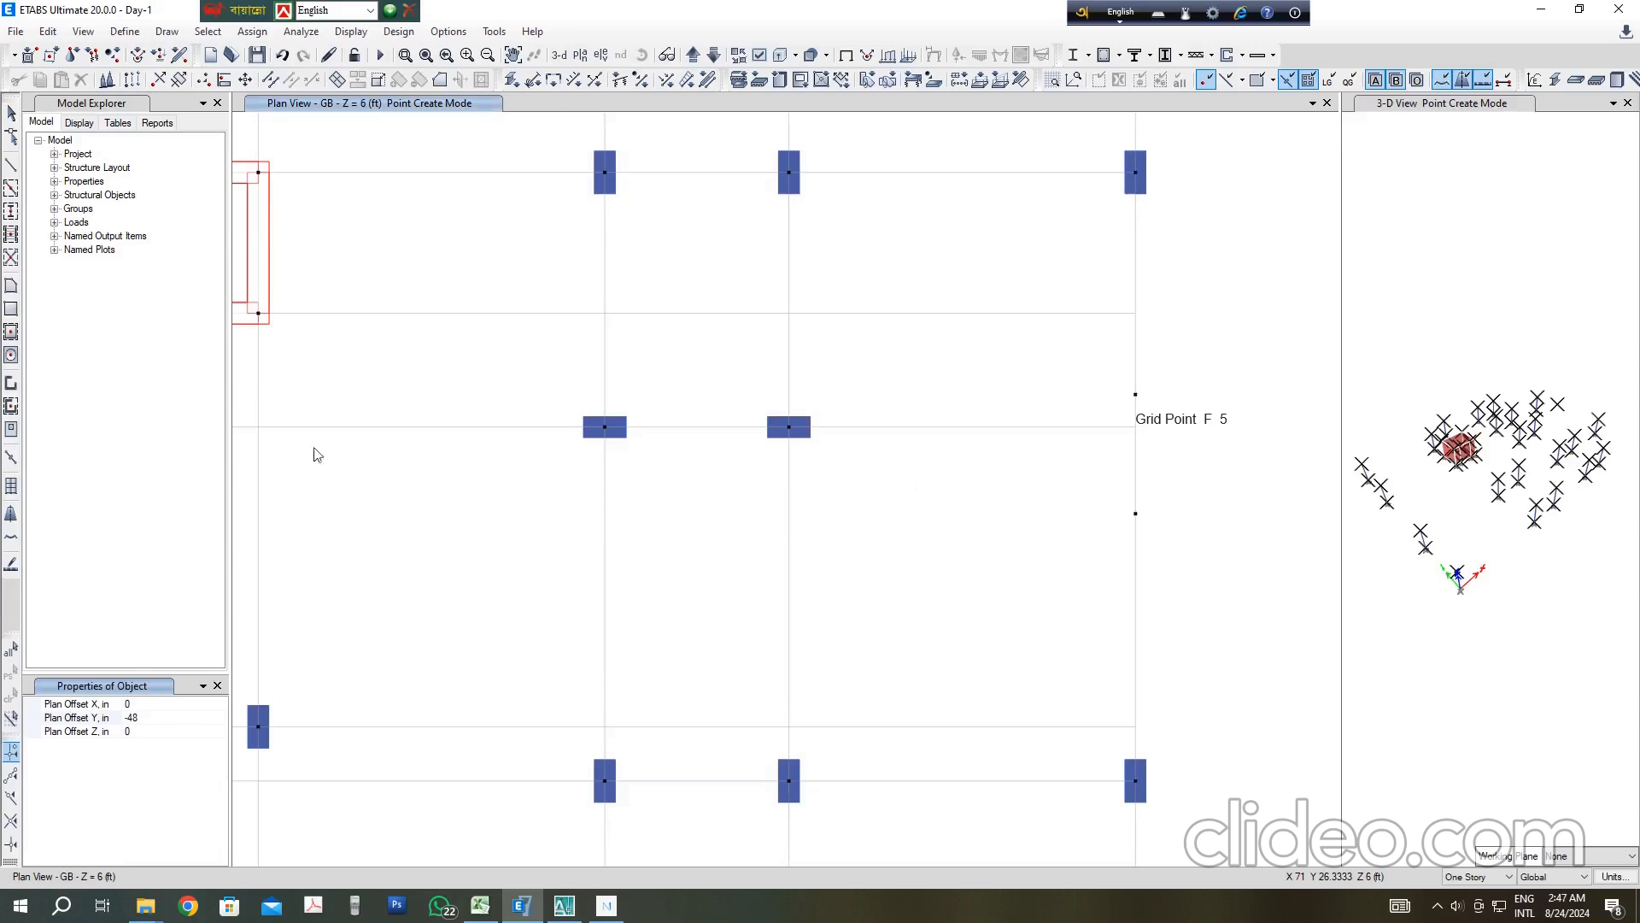
Step: Check the end offsets of the wall at F1 in the AutoCAD drawing and return to ETABS
scroll(880, 529, down, 2)
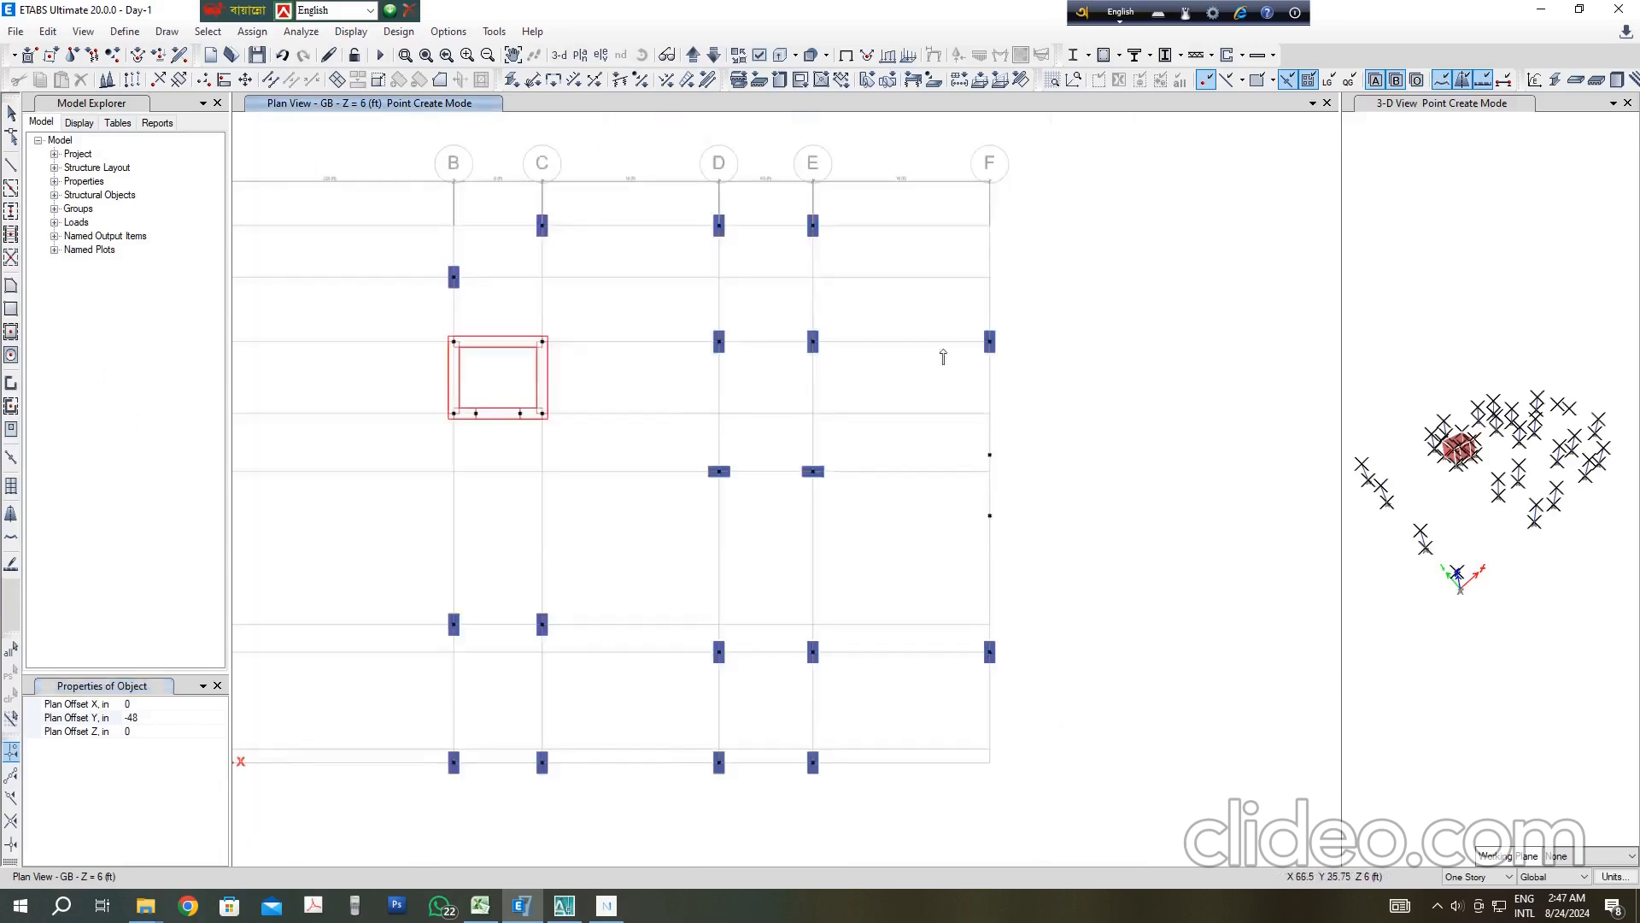
click(564, 906)
scroll(914, 593, down, 3)
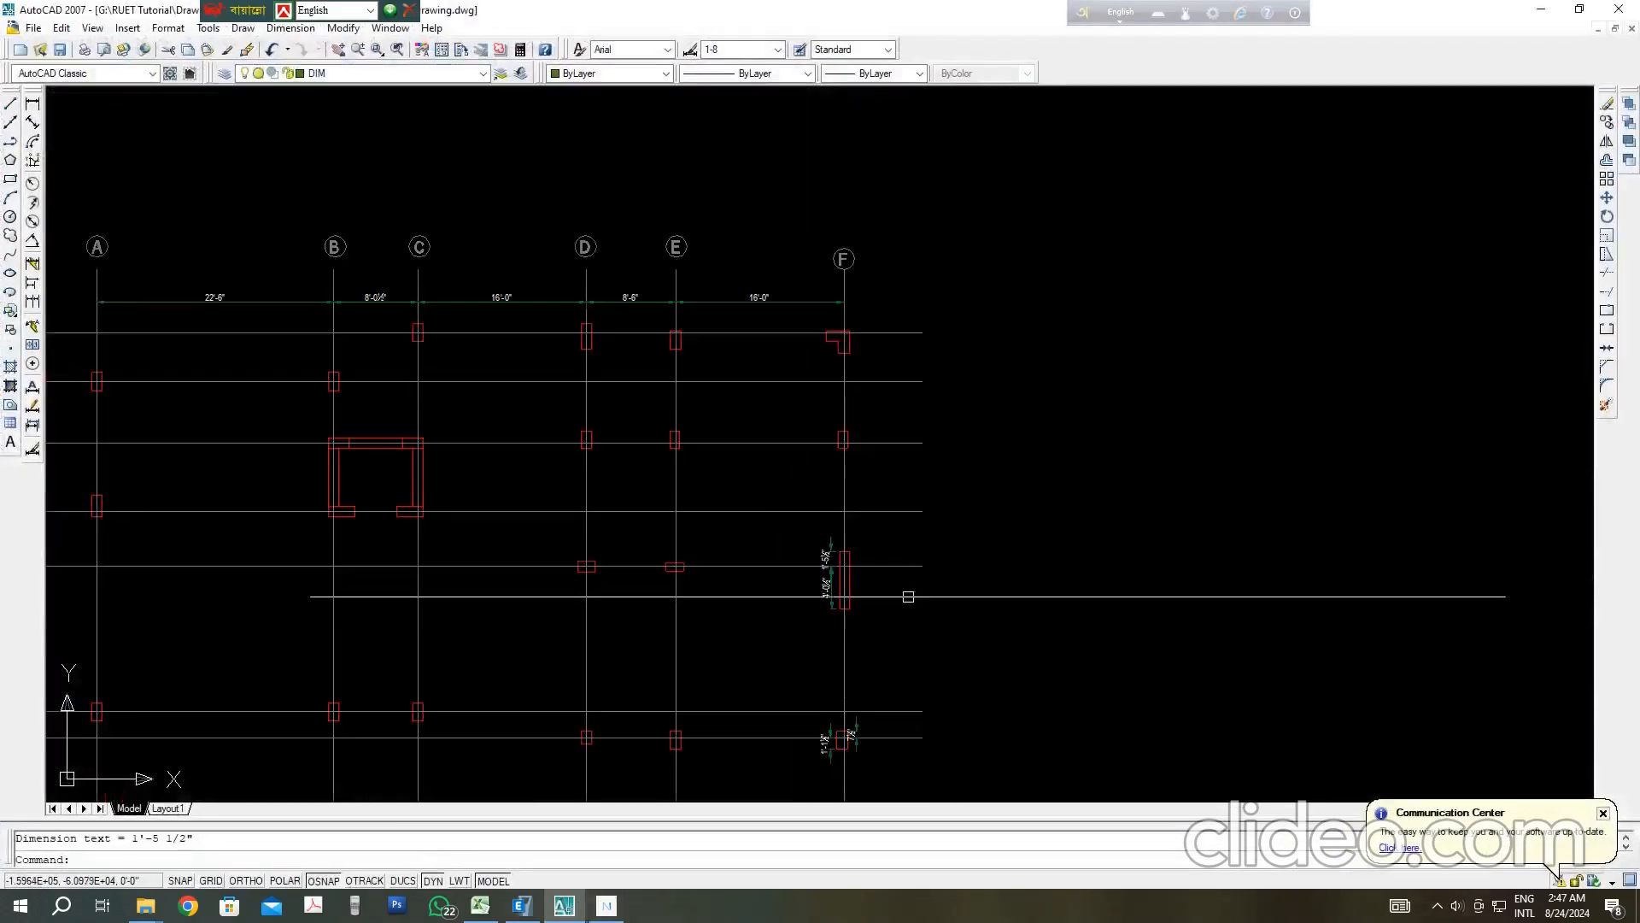
middle_drag(896, 691, 890, 429)
scroll(833, 589, up, 5)
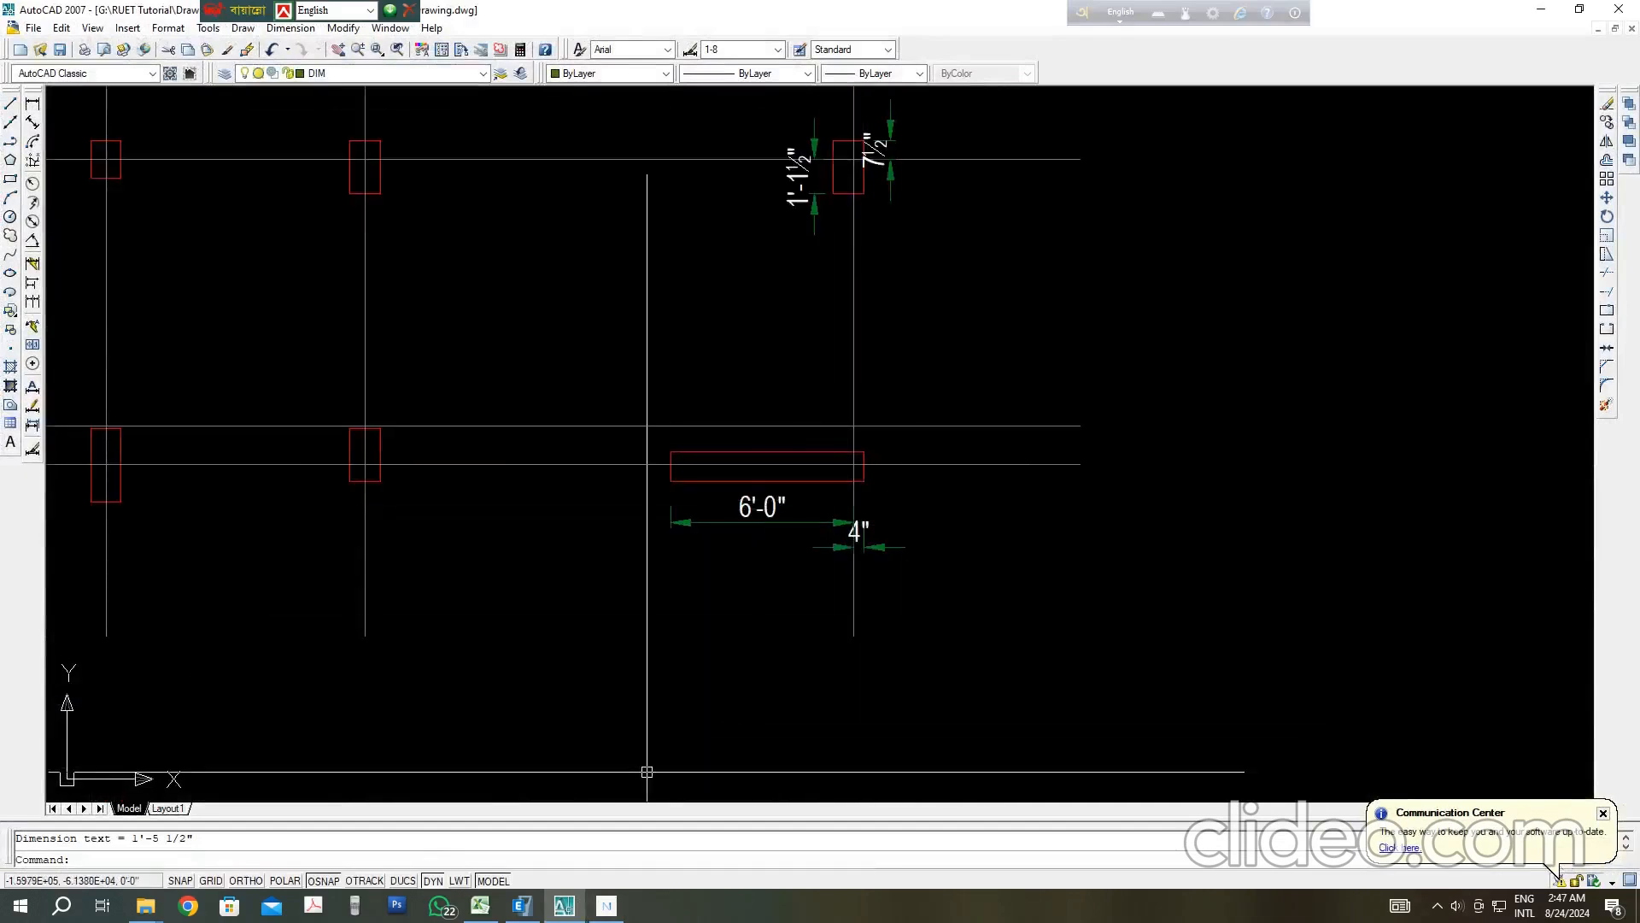
click(568, 911)
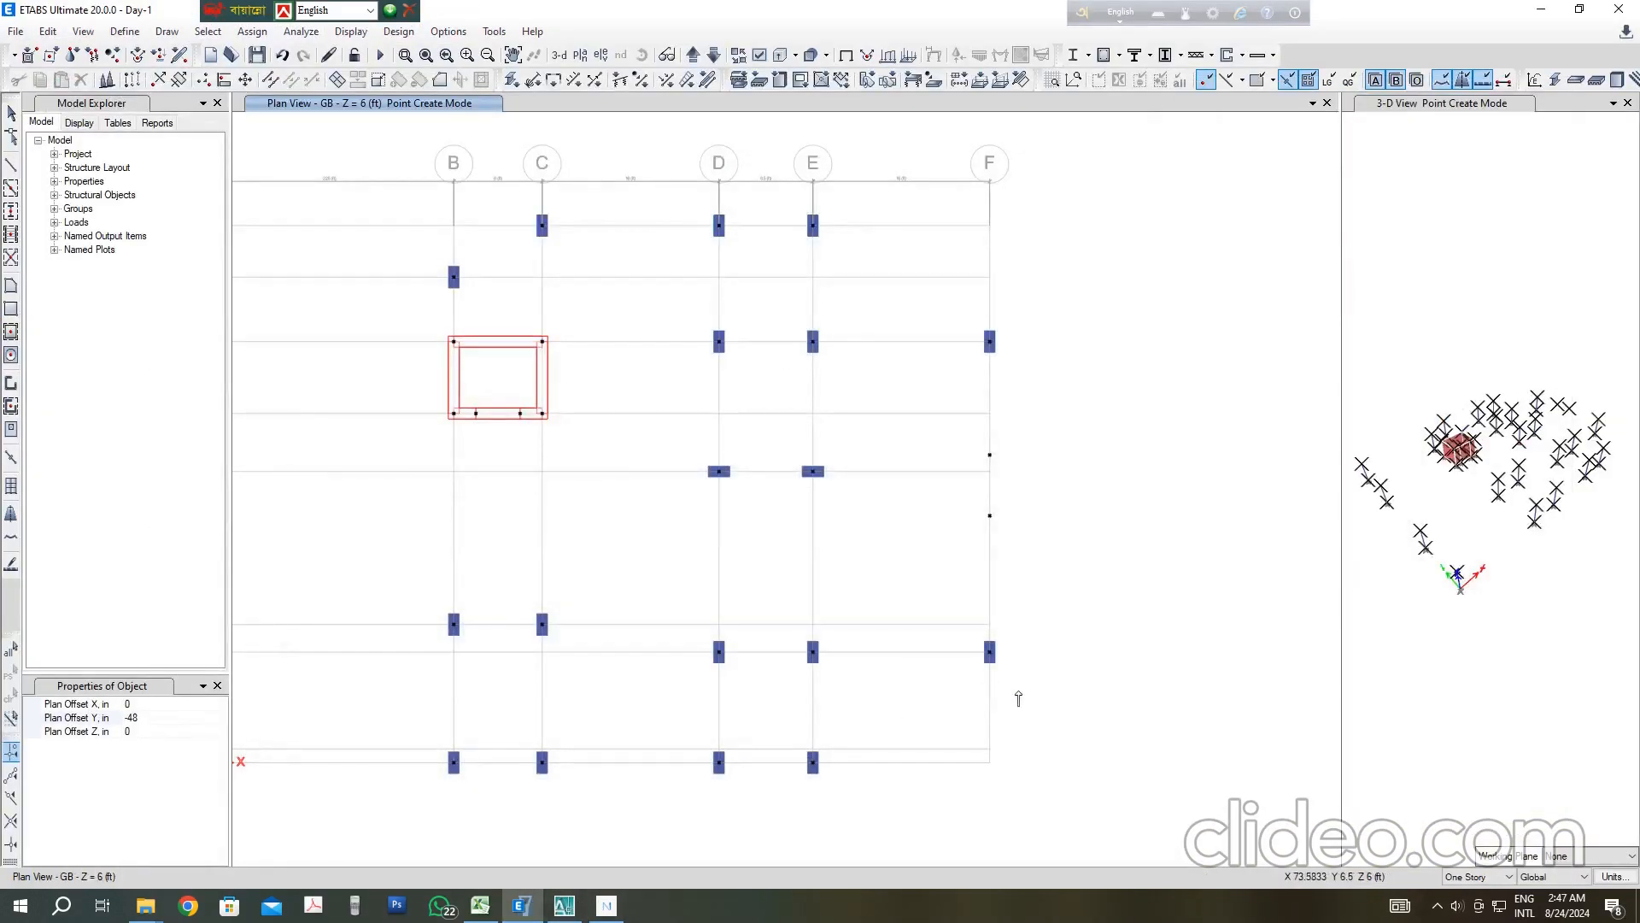
click(567, 910)
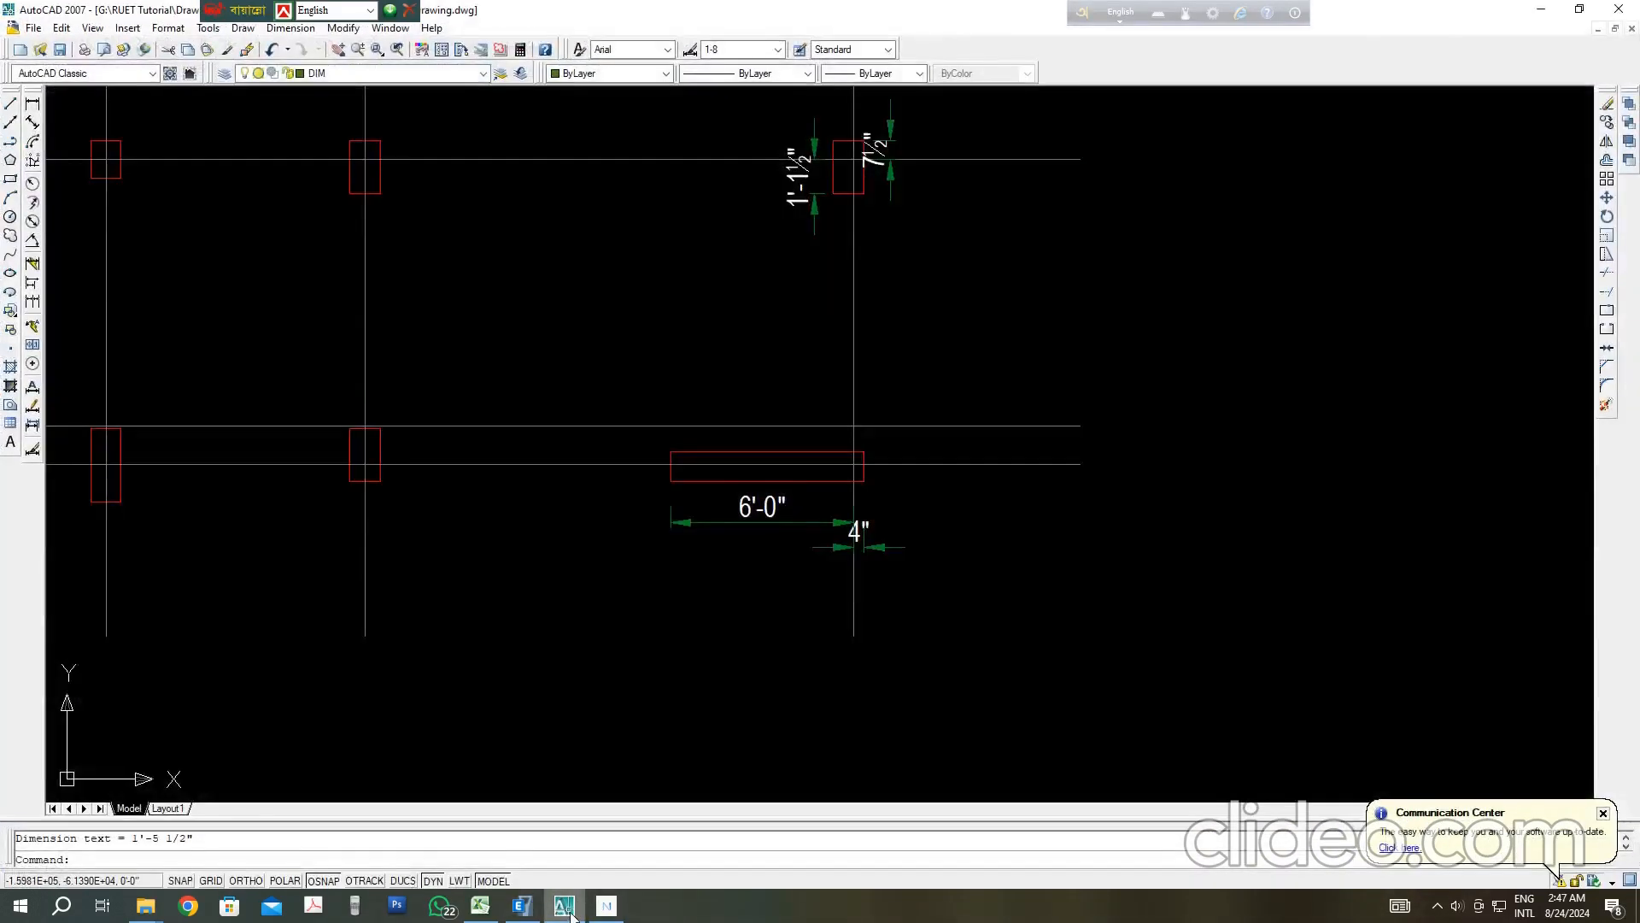
click(567, 910)
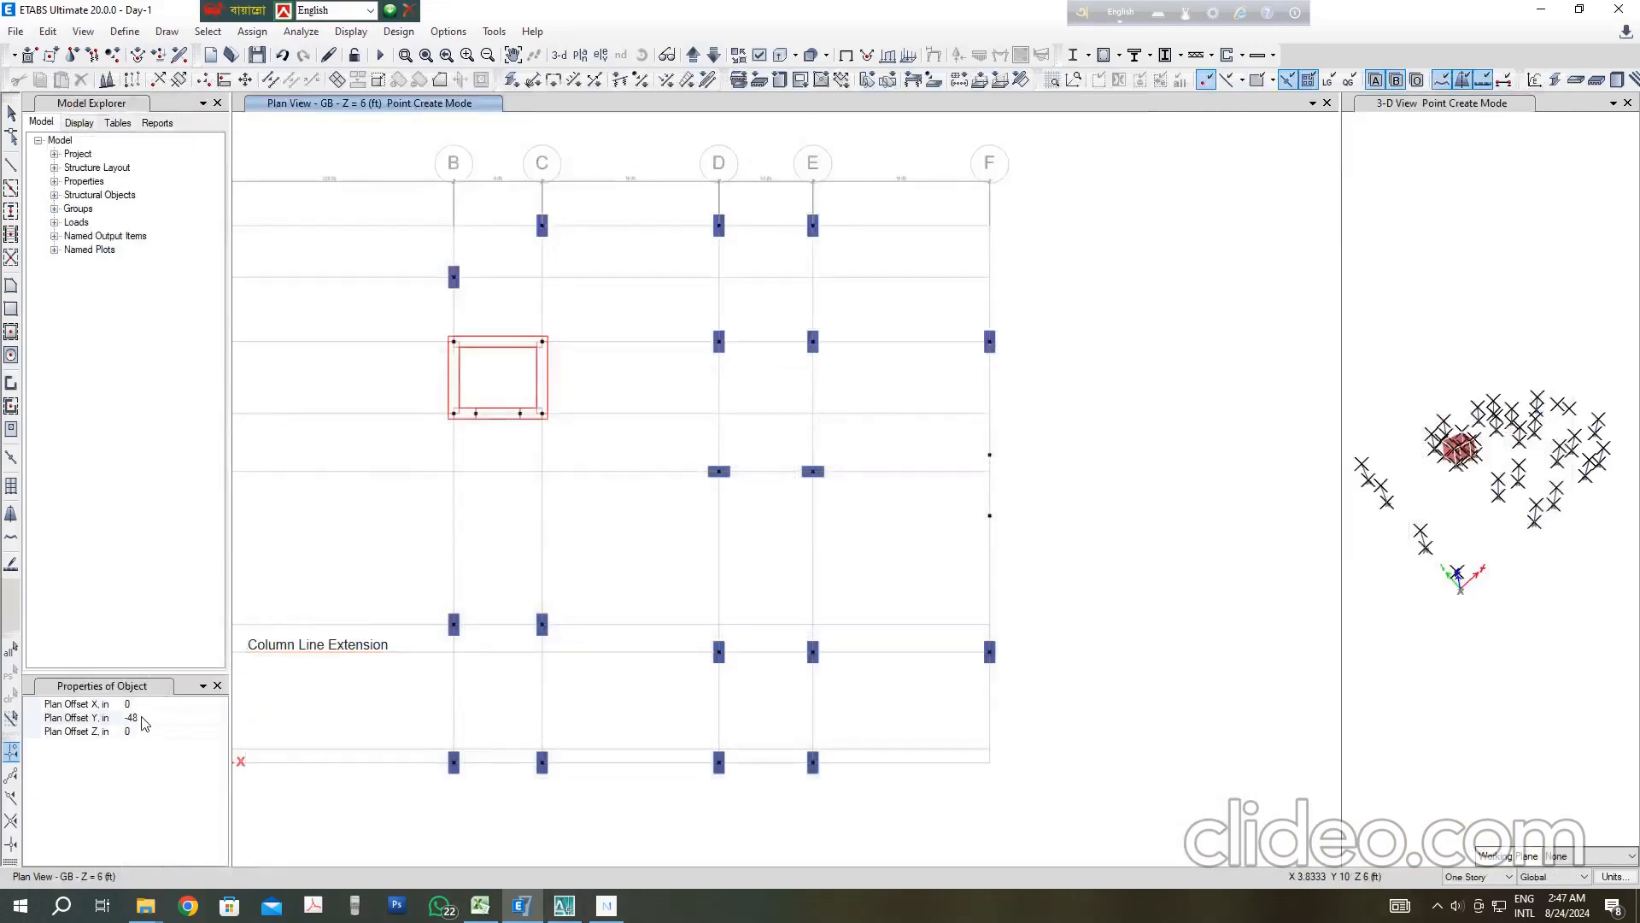
Step: Draw a joint offset 4 in in X and 0 in Y from grid point F1
click(142, 719)
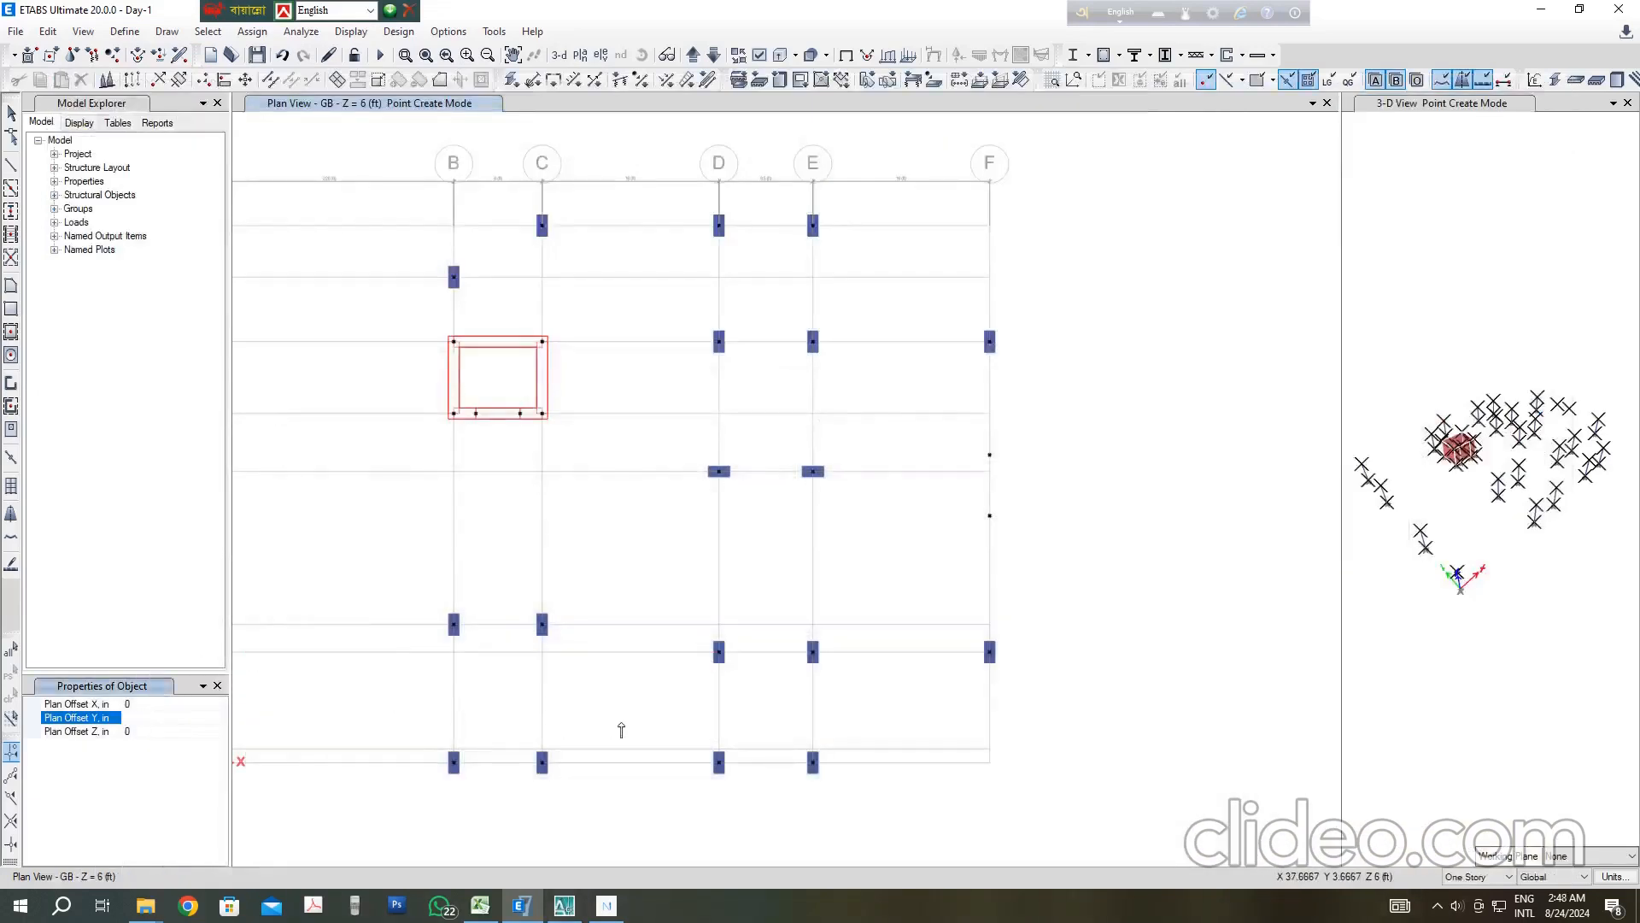
click(144, 704)
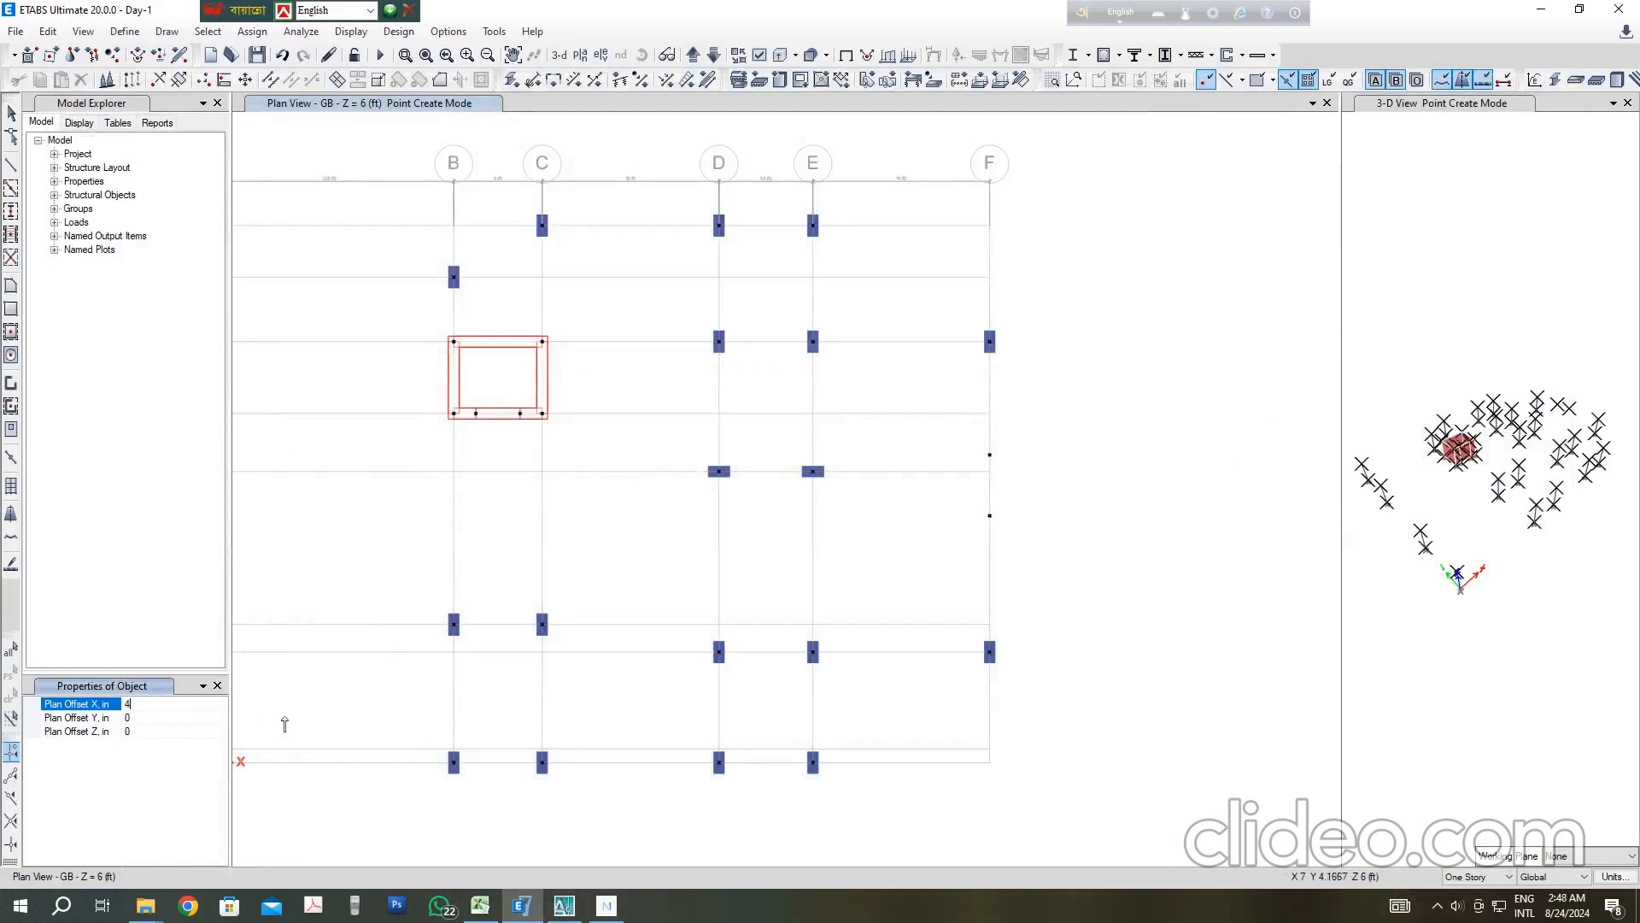
text(4)
click(1029, 776)
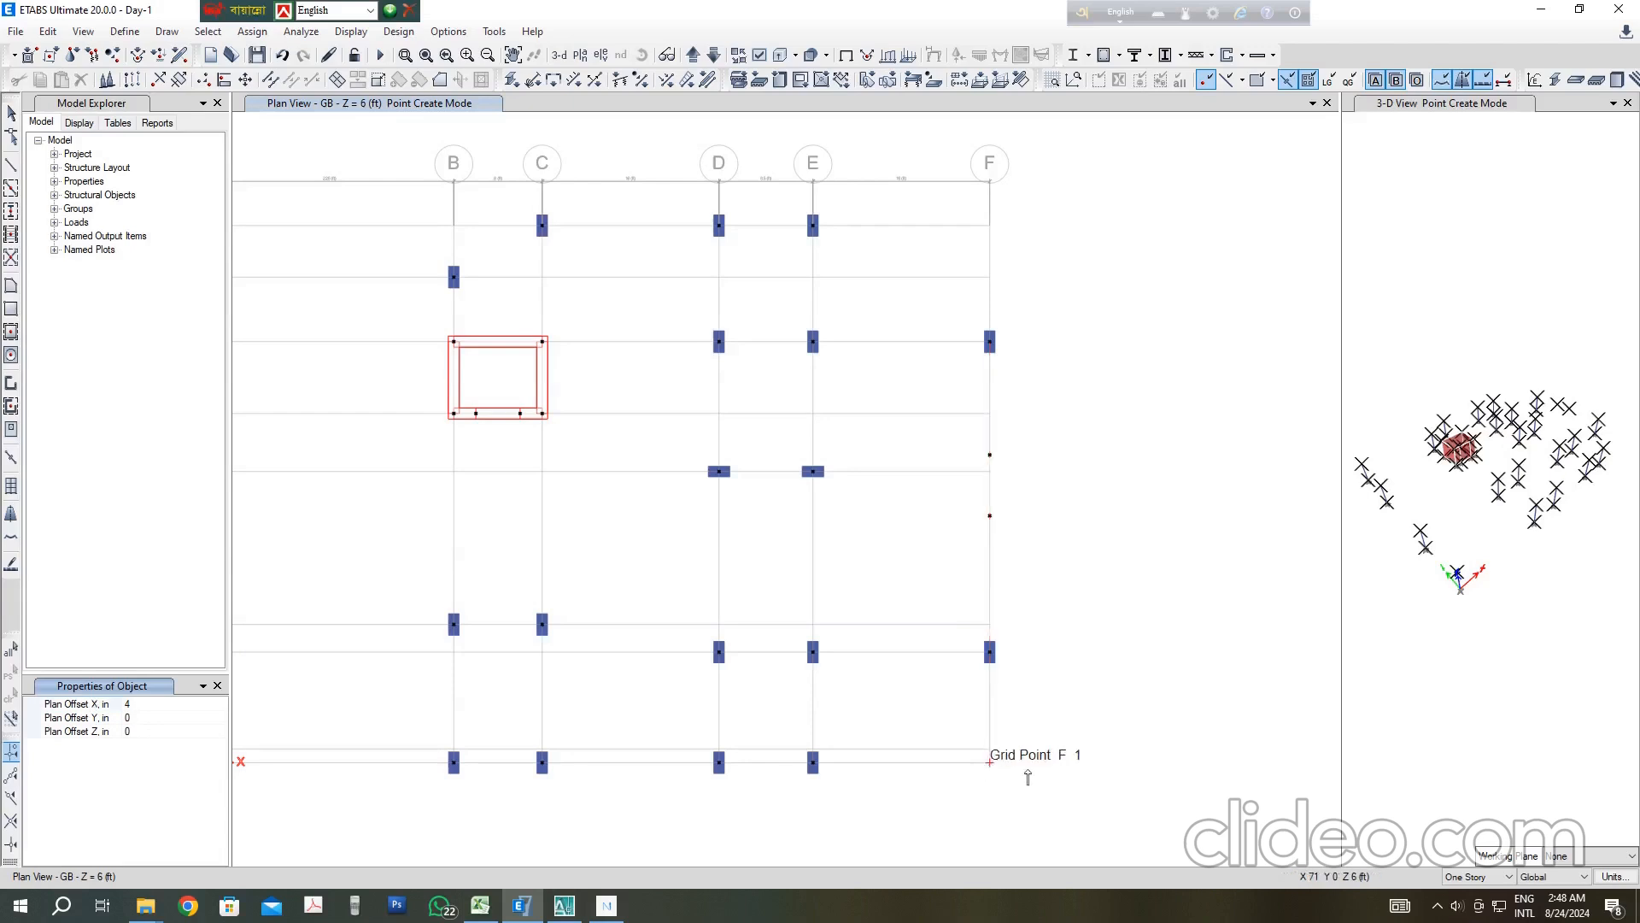
Step: Draw a second joint on grid 1, offset -72 in in X from grid point F1
scroll(1006, 779, up, 2)
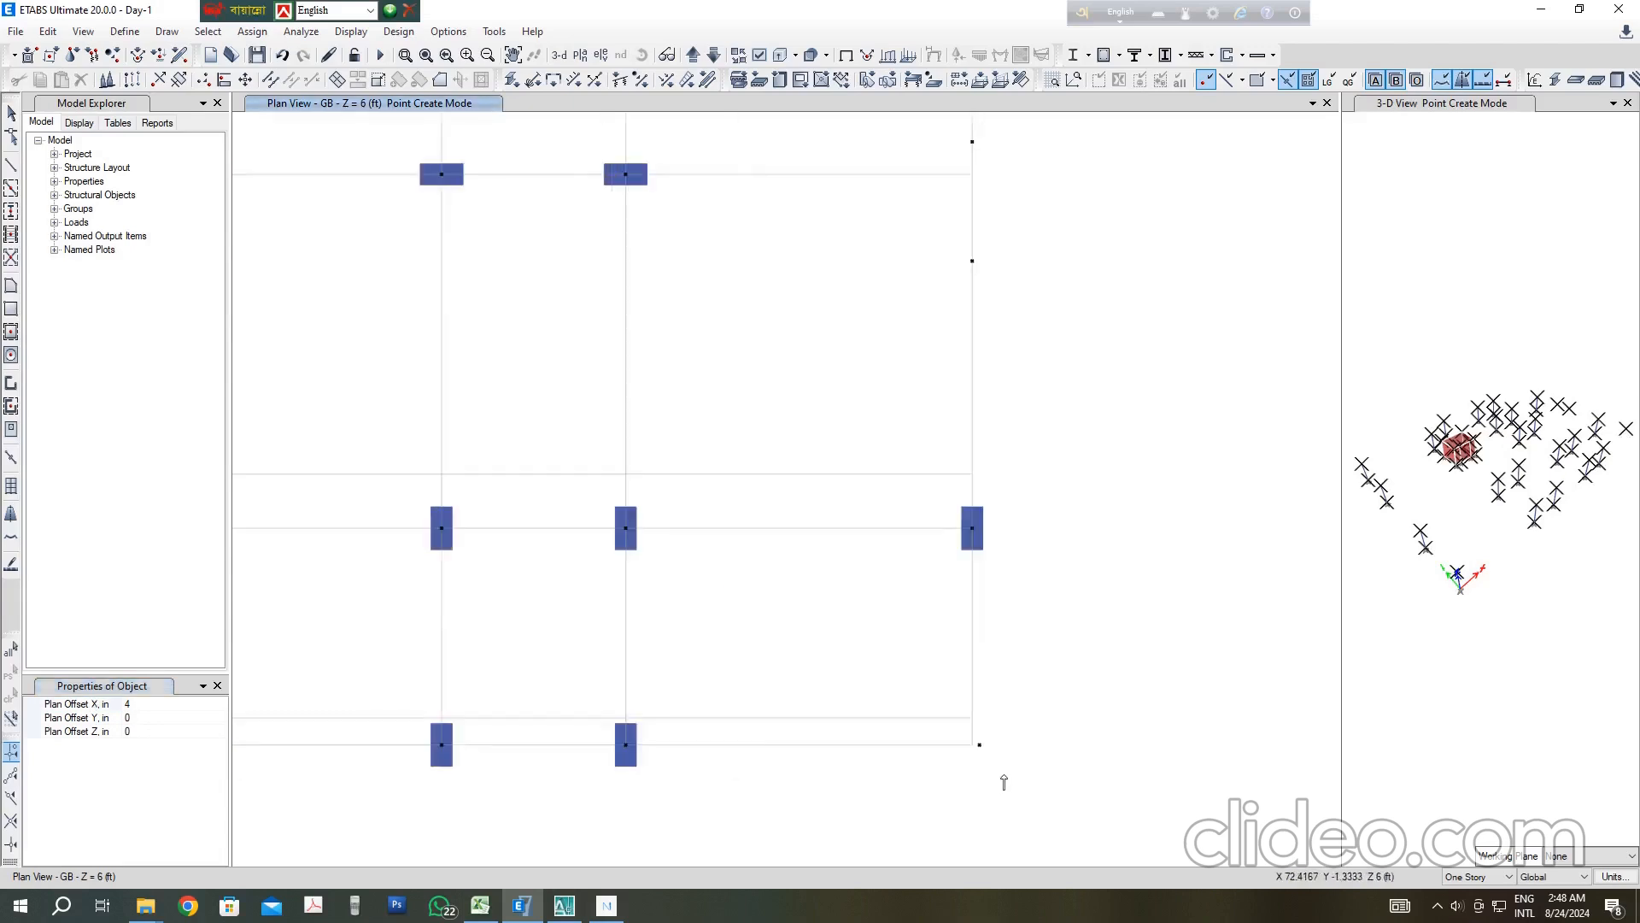
click(144, 703)
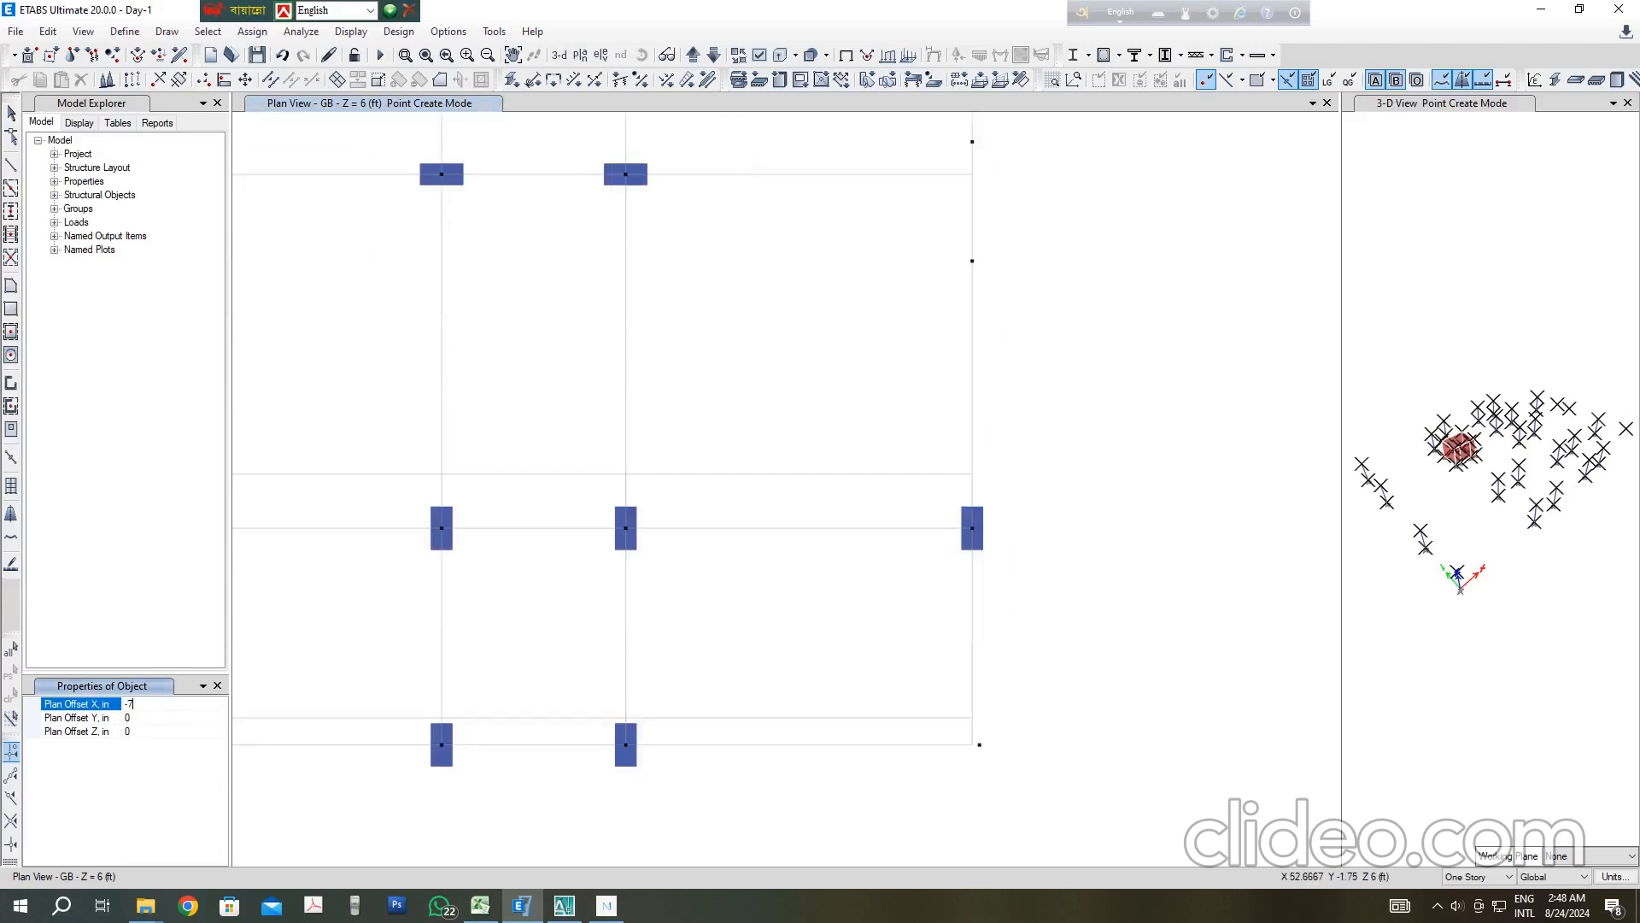
scroll(983, 751, up, 4)
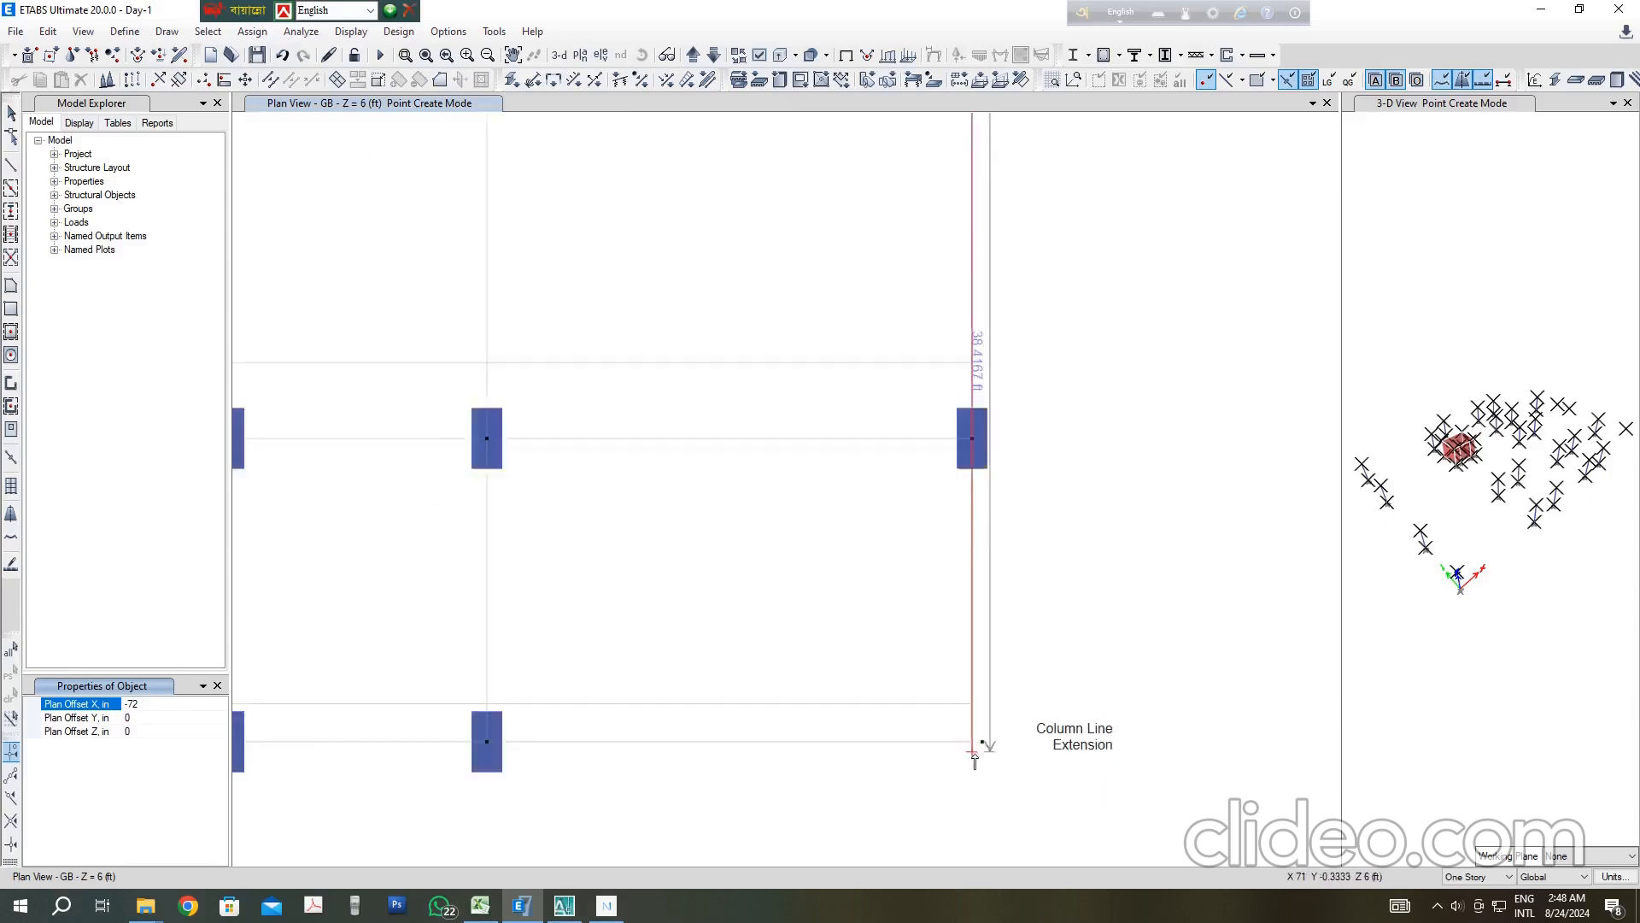
click(970, 725)
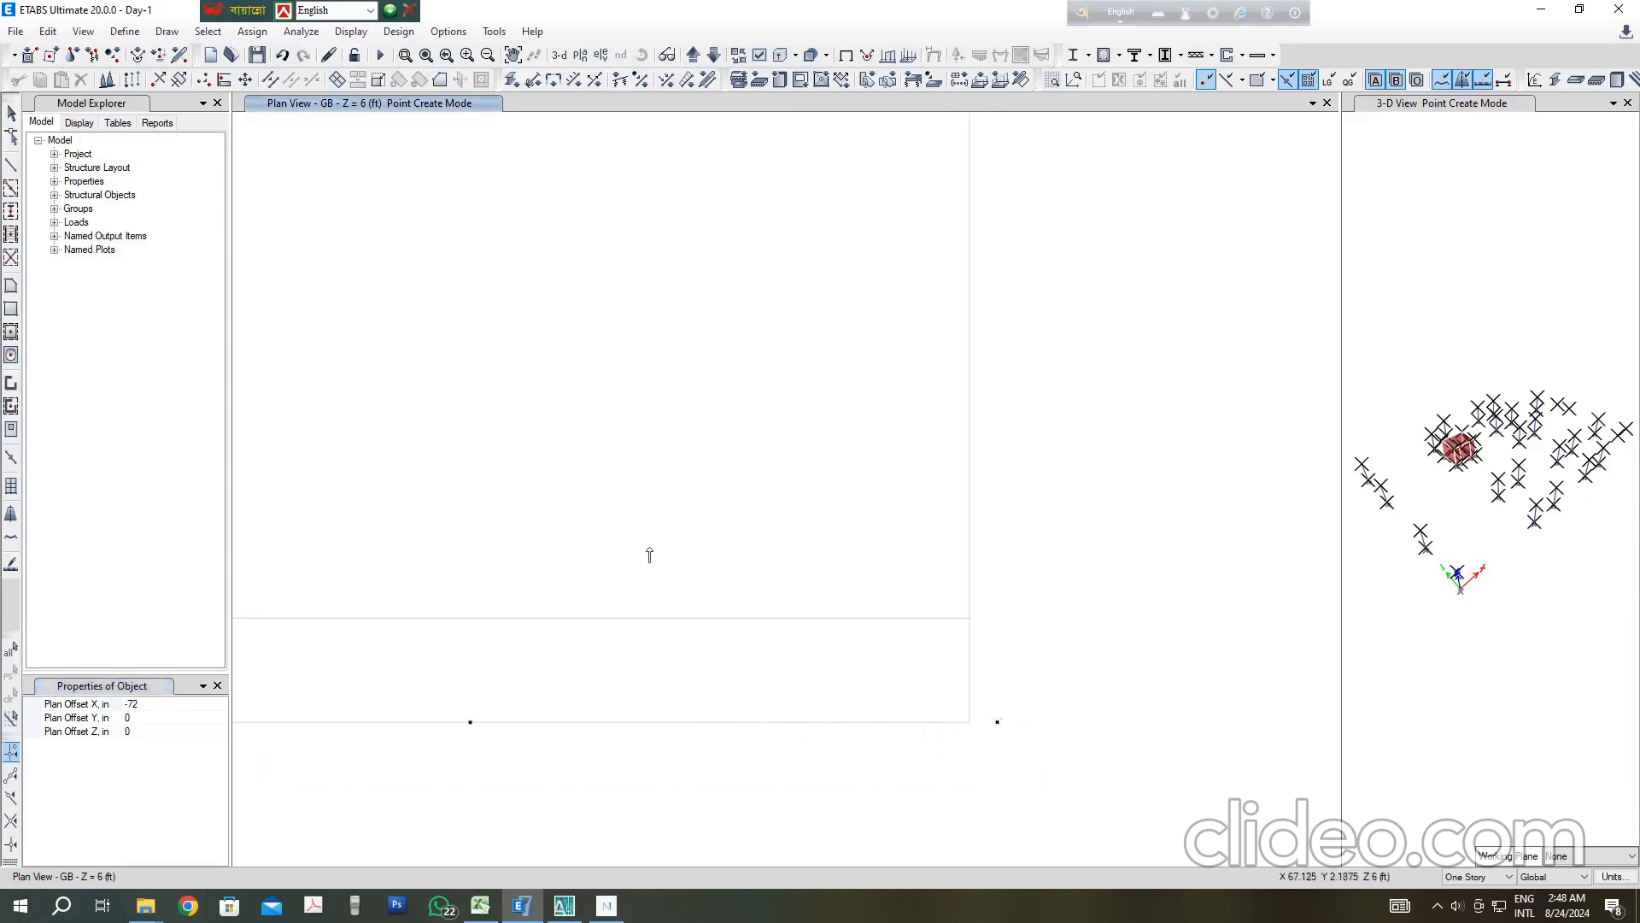
scroll(684, 751, down, 4)
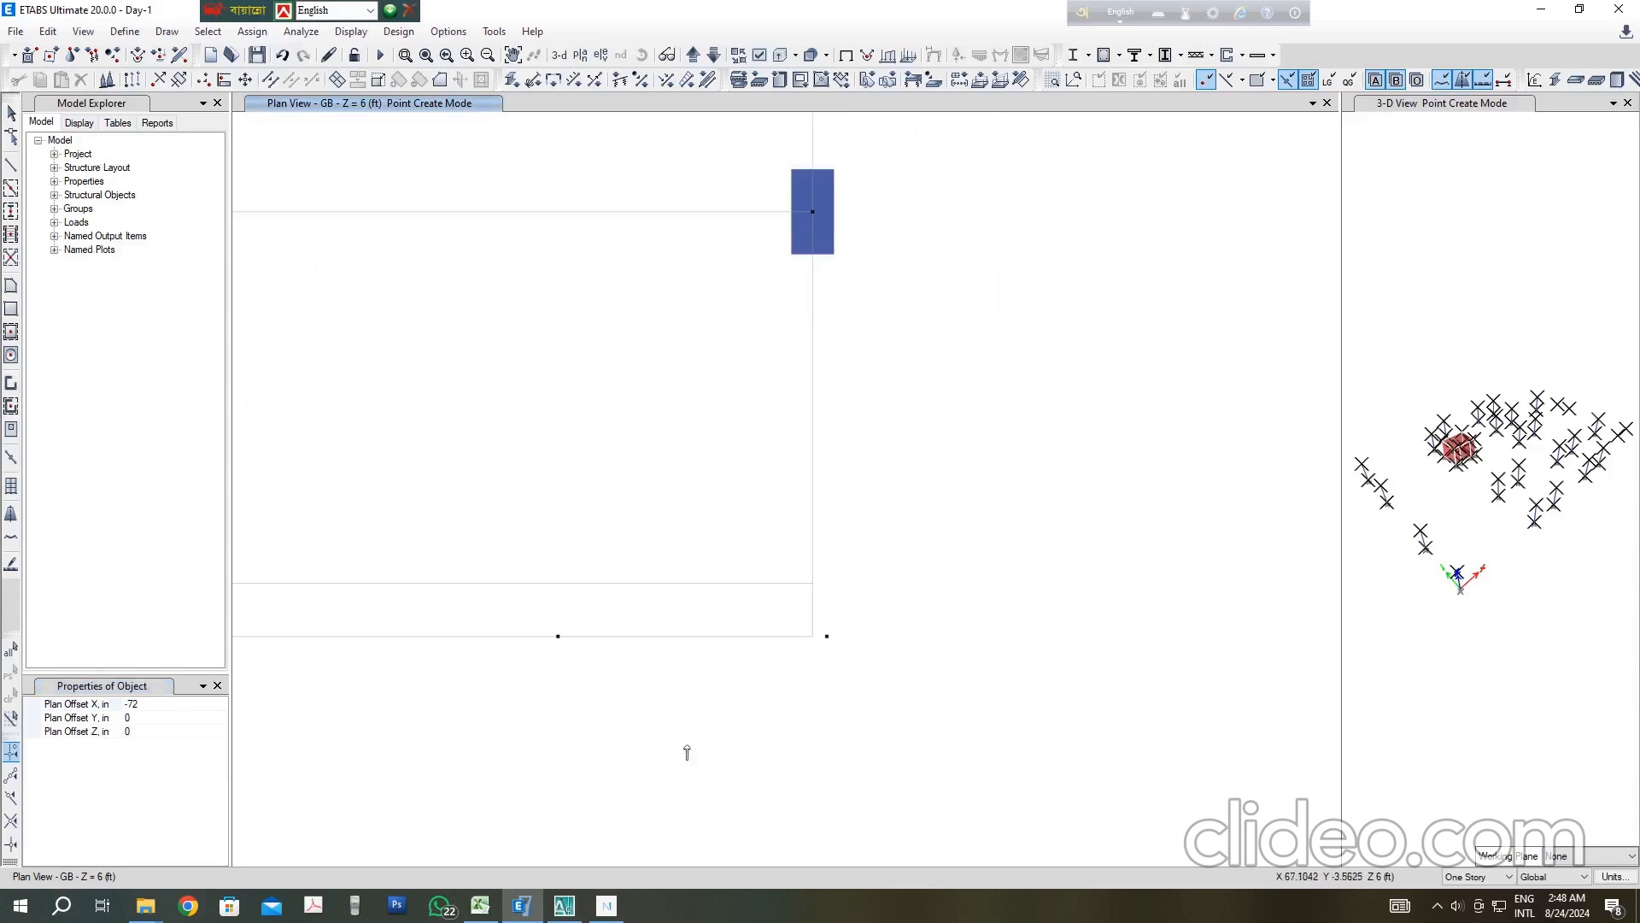
Step: Switch to AutoCAD and add a horizontal linear dimension from the L-shaped wall's outer end at F9 to grid F
click(564, 905)
scroll(759, 447, down, 3)
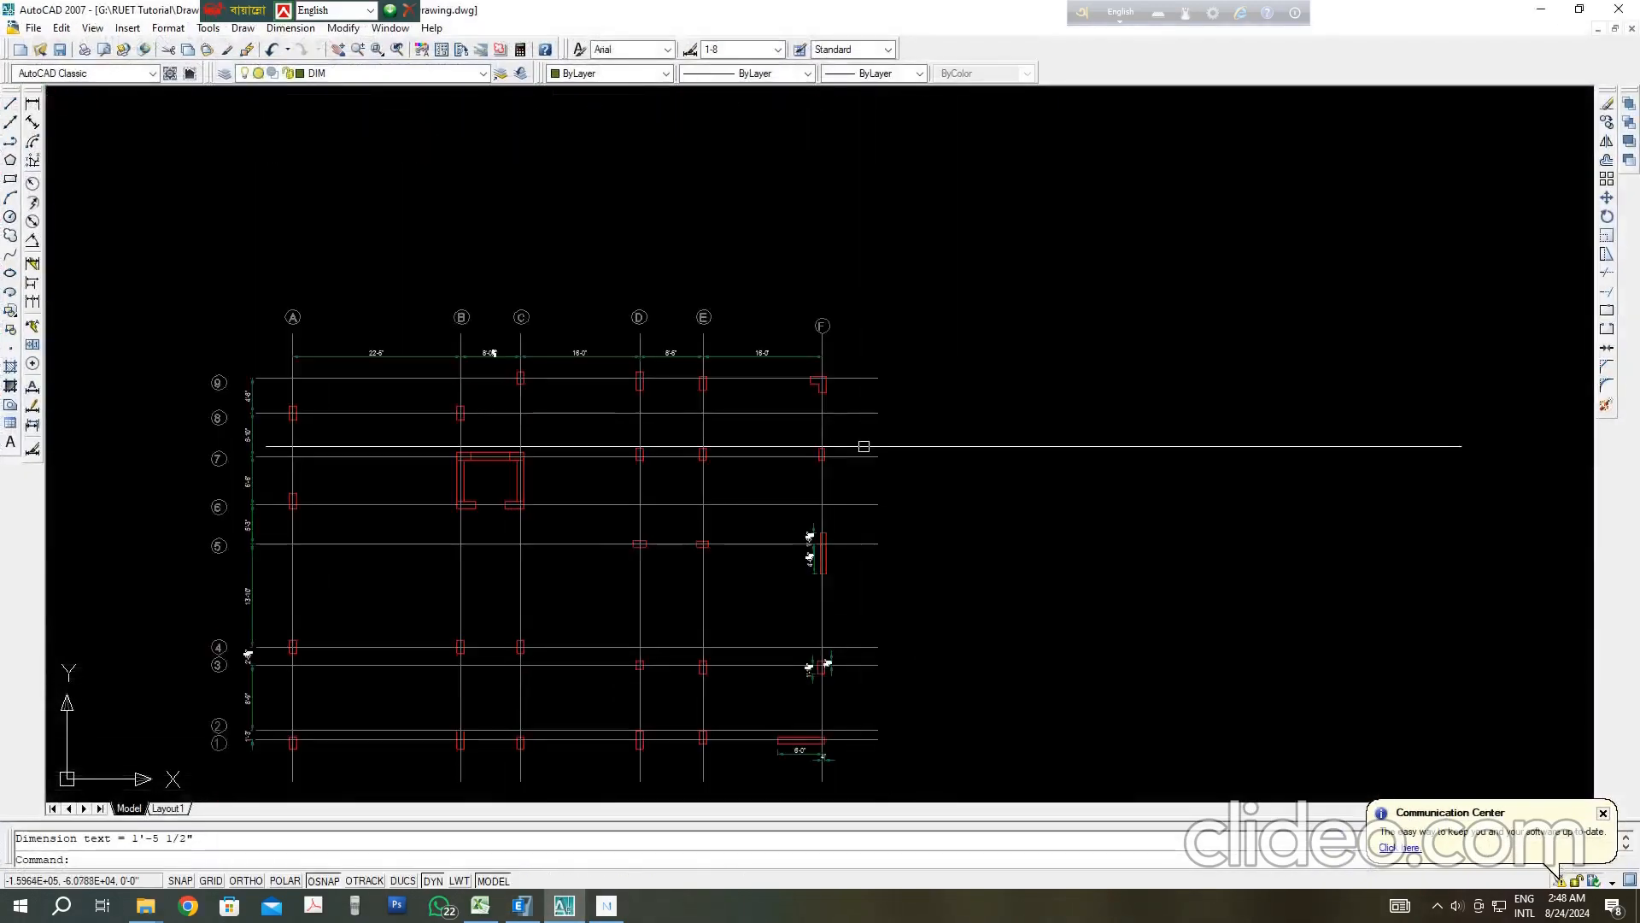
scroll(740, 509, up, 5)
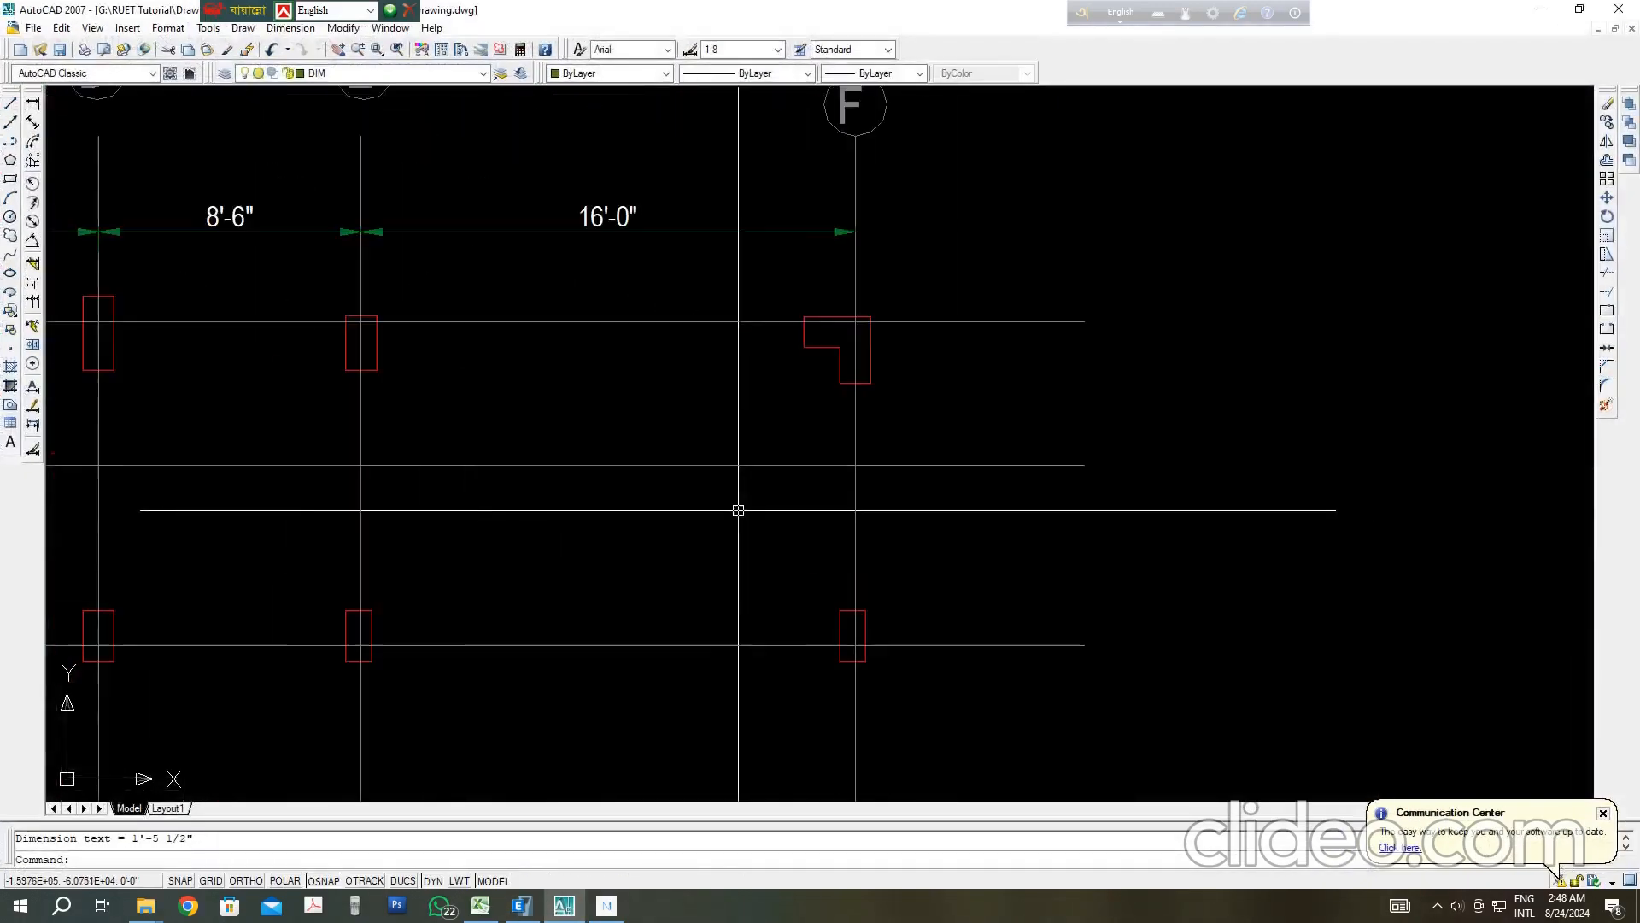
click(32, 103)
scroll(846, 336, up, 3)
click(761, 329)
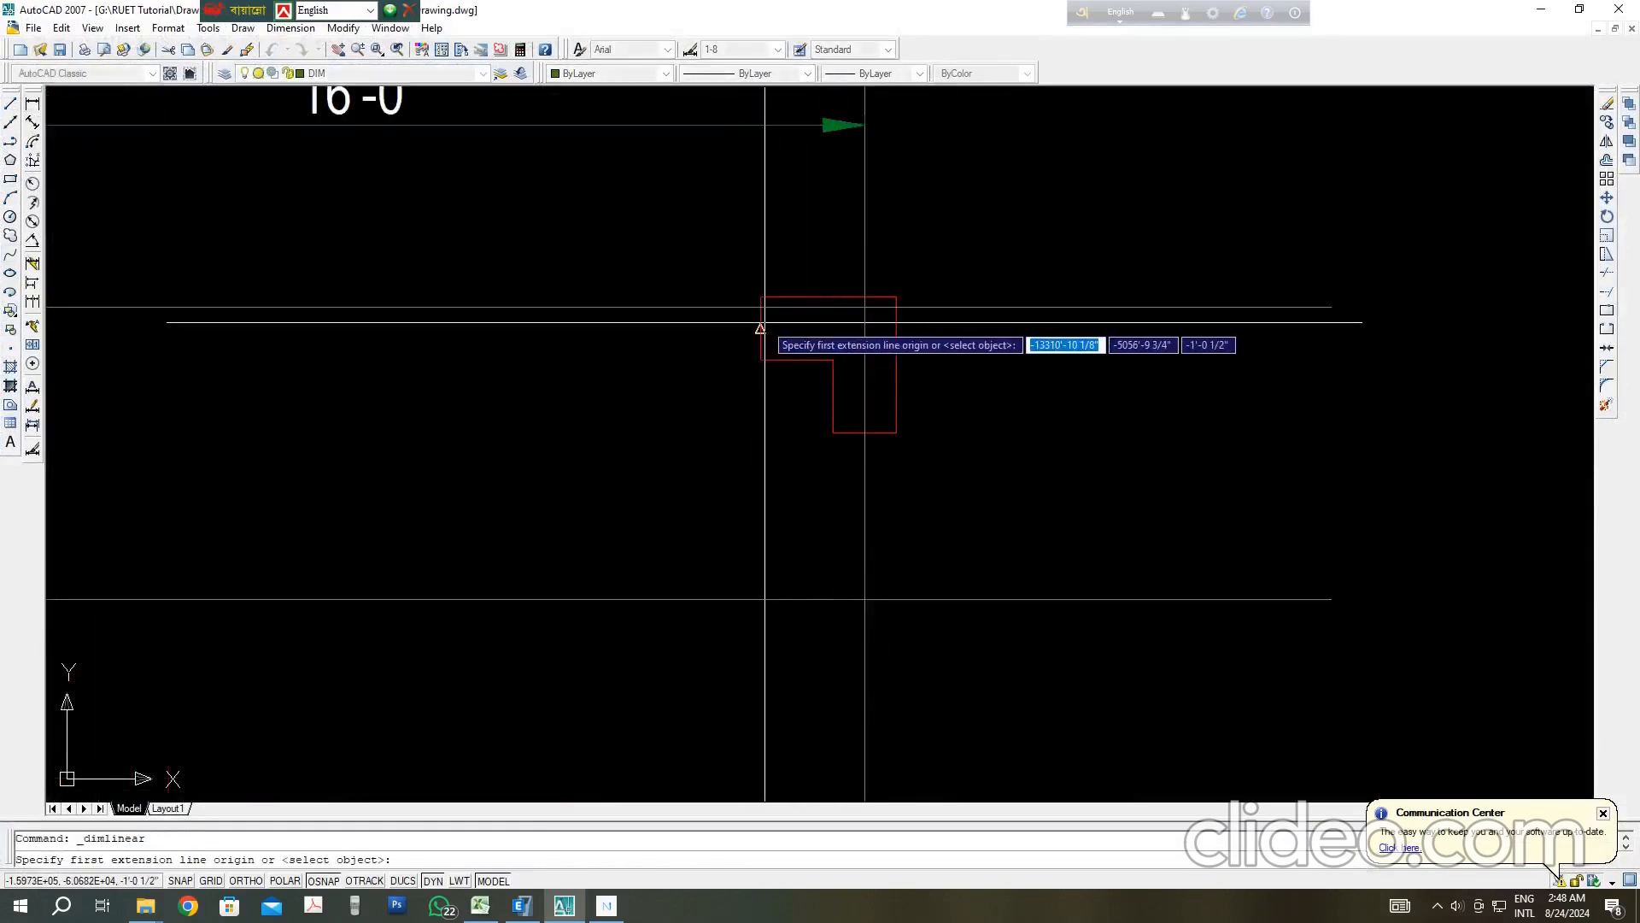
click(864, 340)
click(799, 233)
Step: Add a vertical linear dimension from grid 9 to the lower end of the L-shaped wall at F9
right_click(896, 243)
click(927, 250)
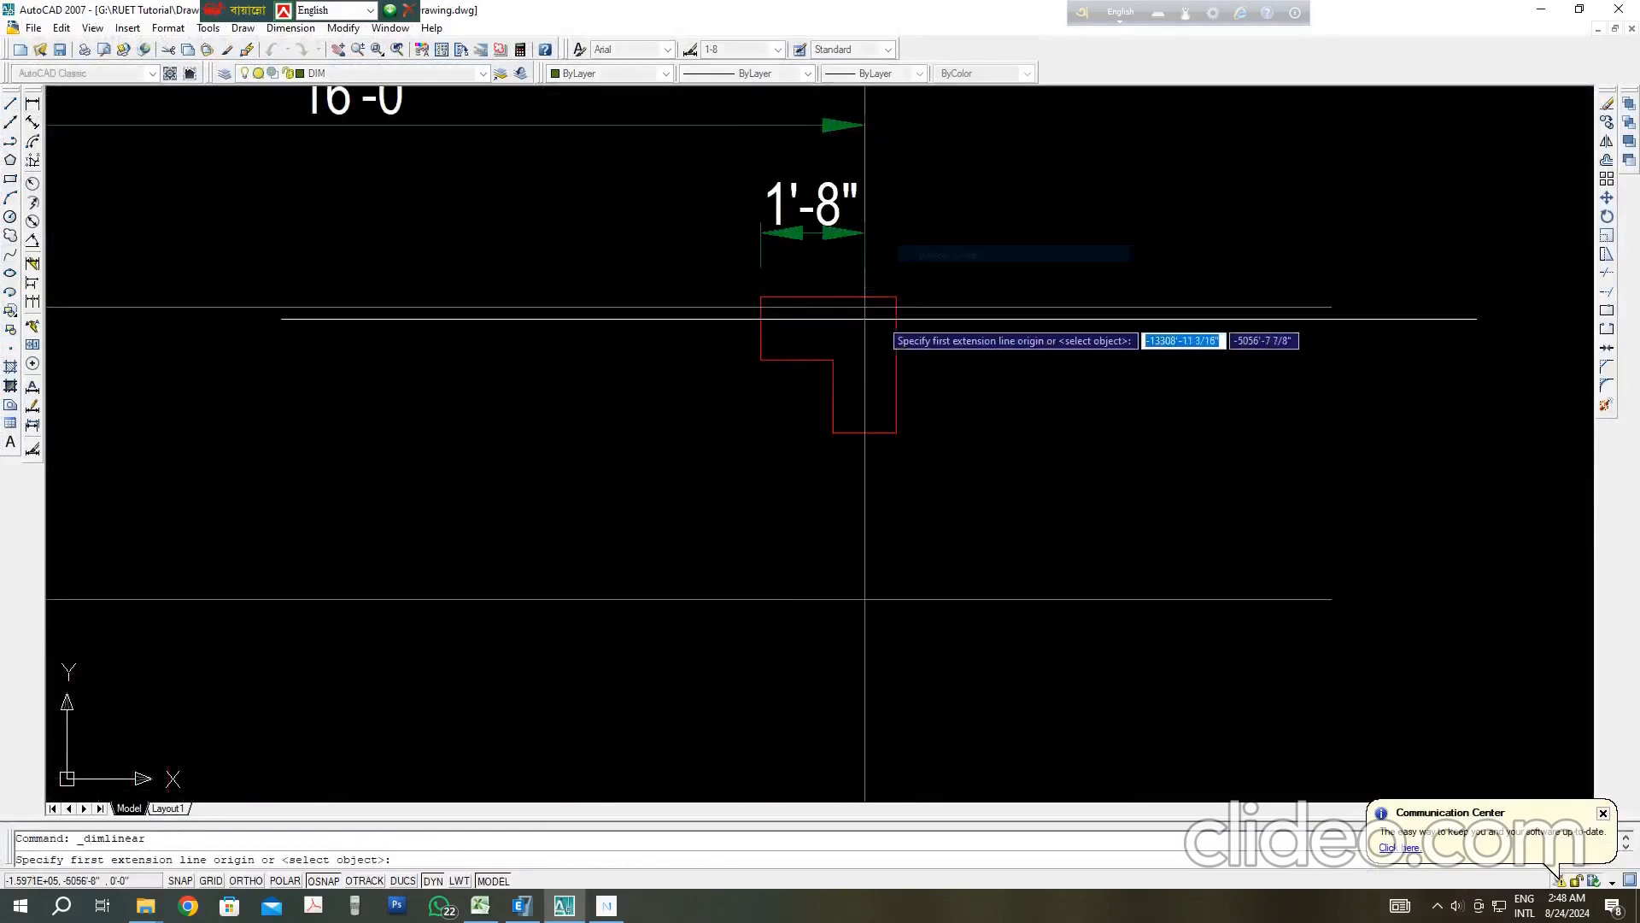
click(880, 306)
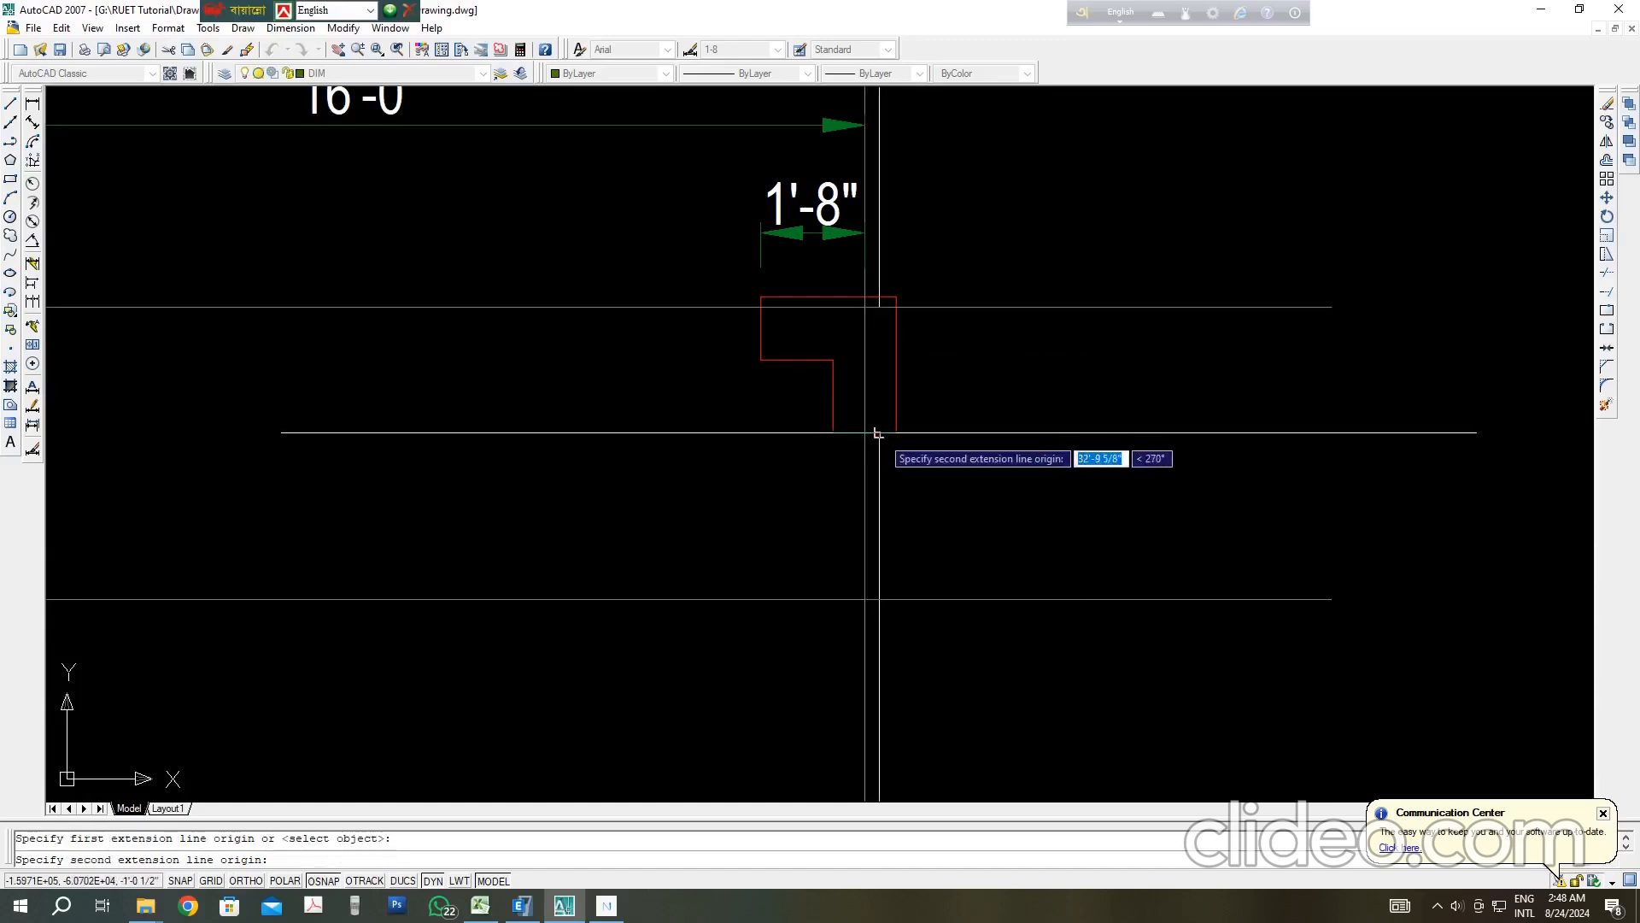
click(878, 433)
click(950, 474)
mouse_move(952, 475)
middle_down()
mouse_move(882, 447)
mouse_move(901, 487)
middle_up()
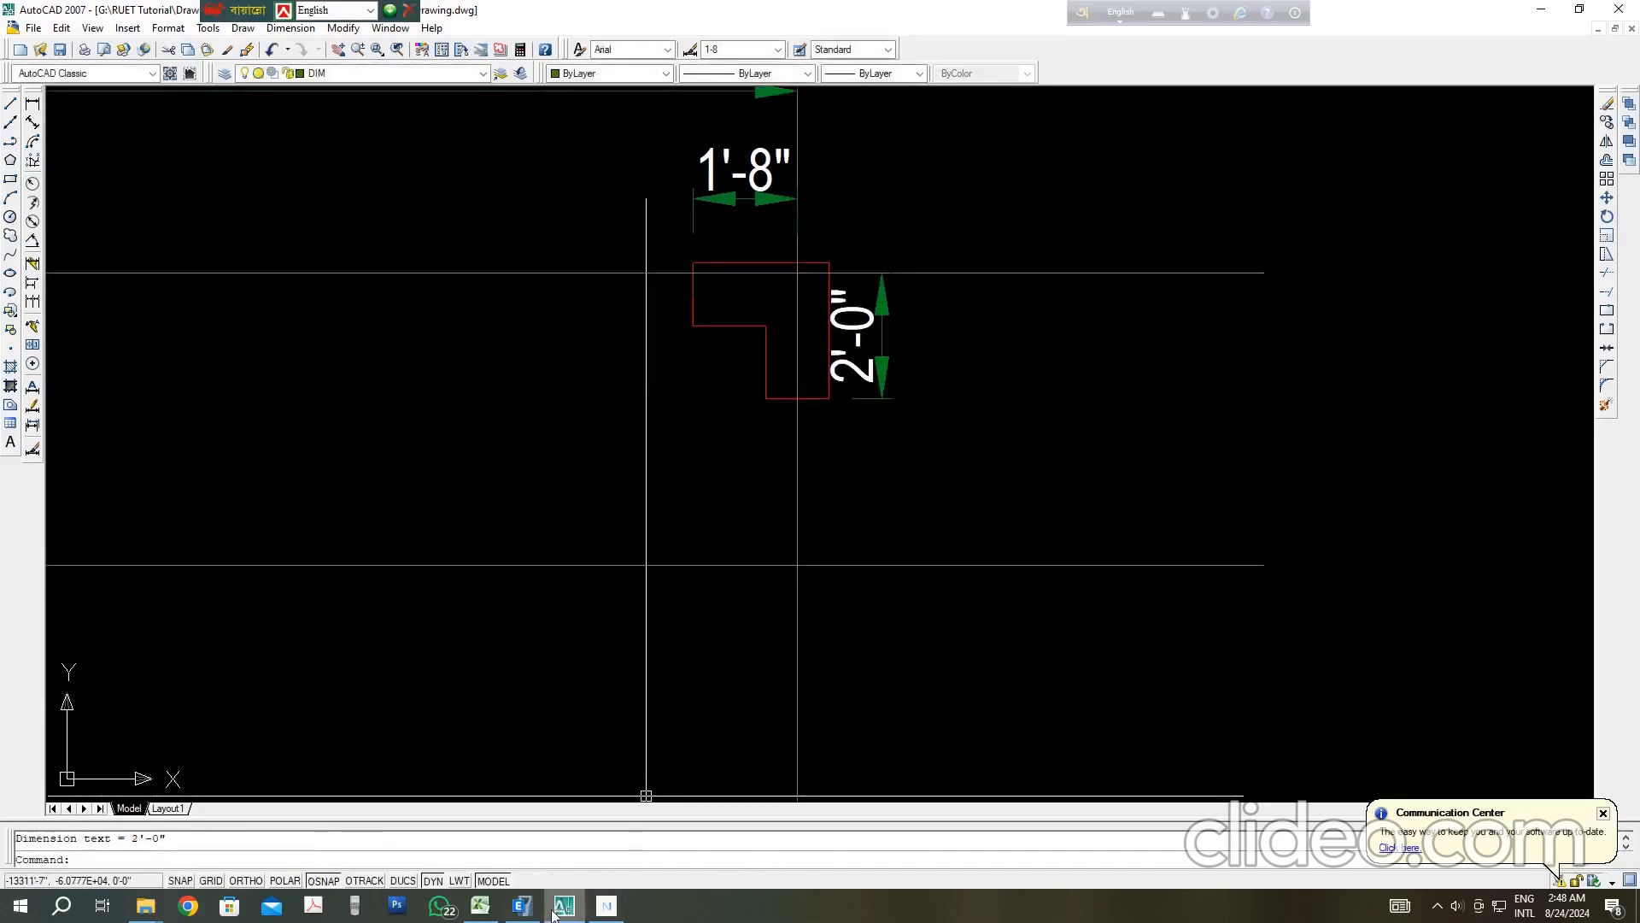
Step: Compare the area around grid point F9 in the ETABS plan with the L-shaped wall in AutoCAD and return to ETABS
click(522, 906)
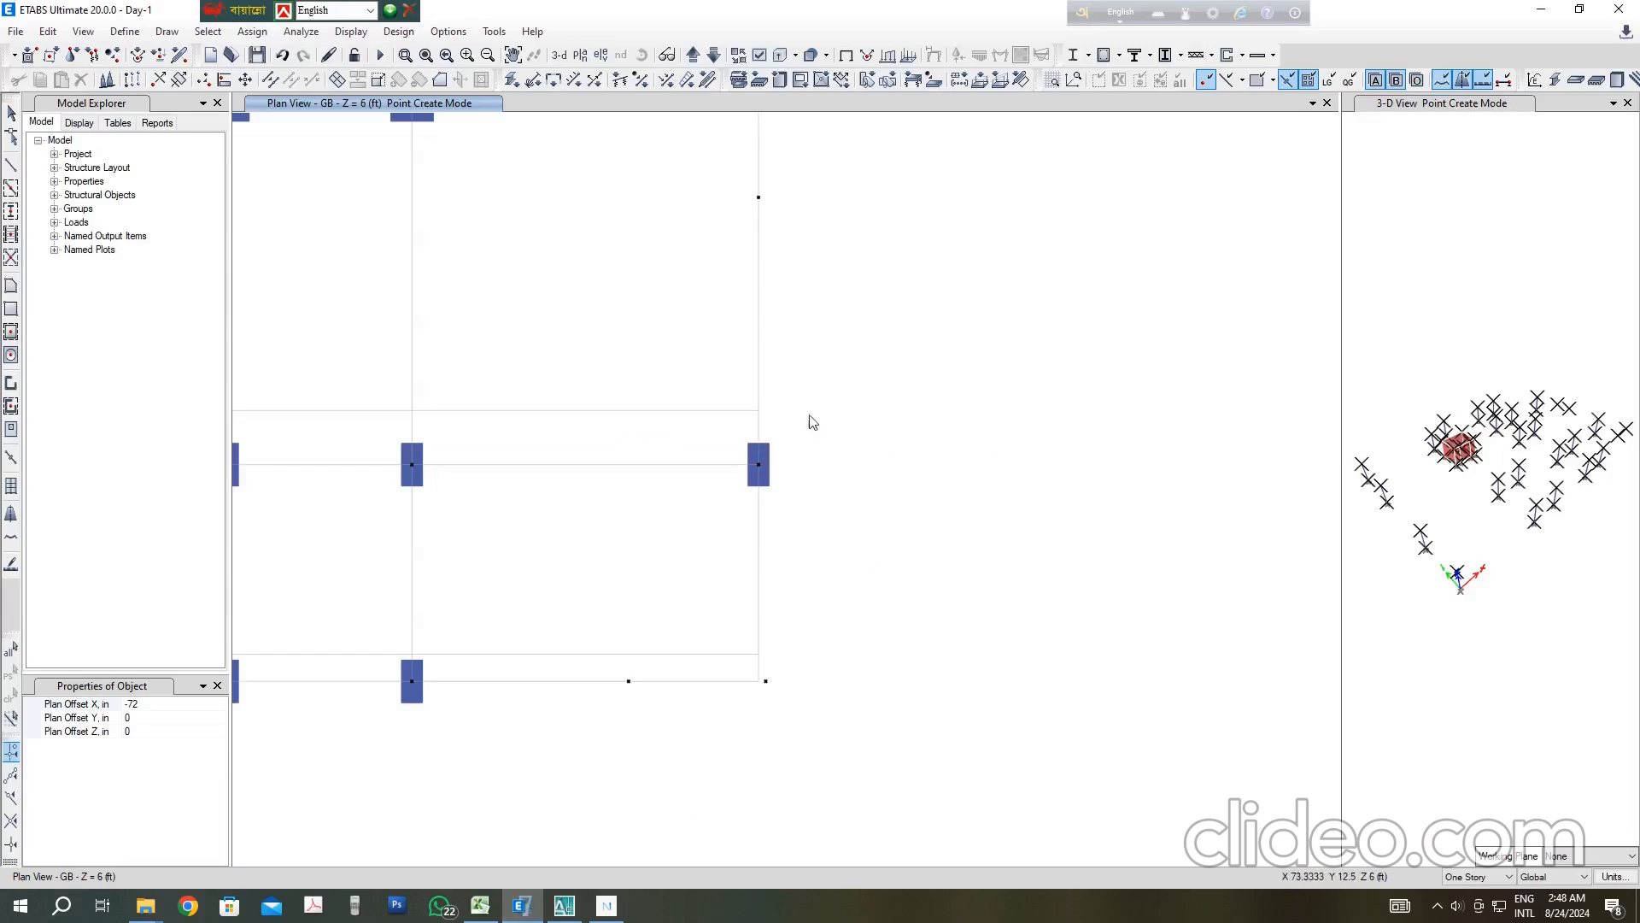
scroll(802, 352, down, 5)
scroll(824, 341, up, 10)
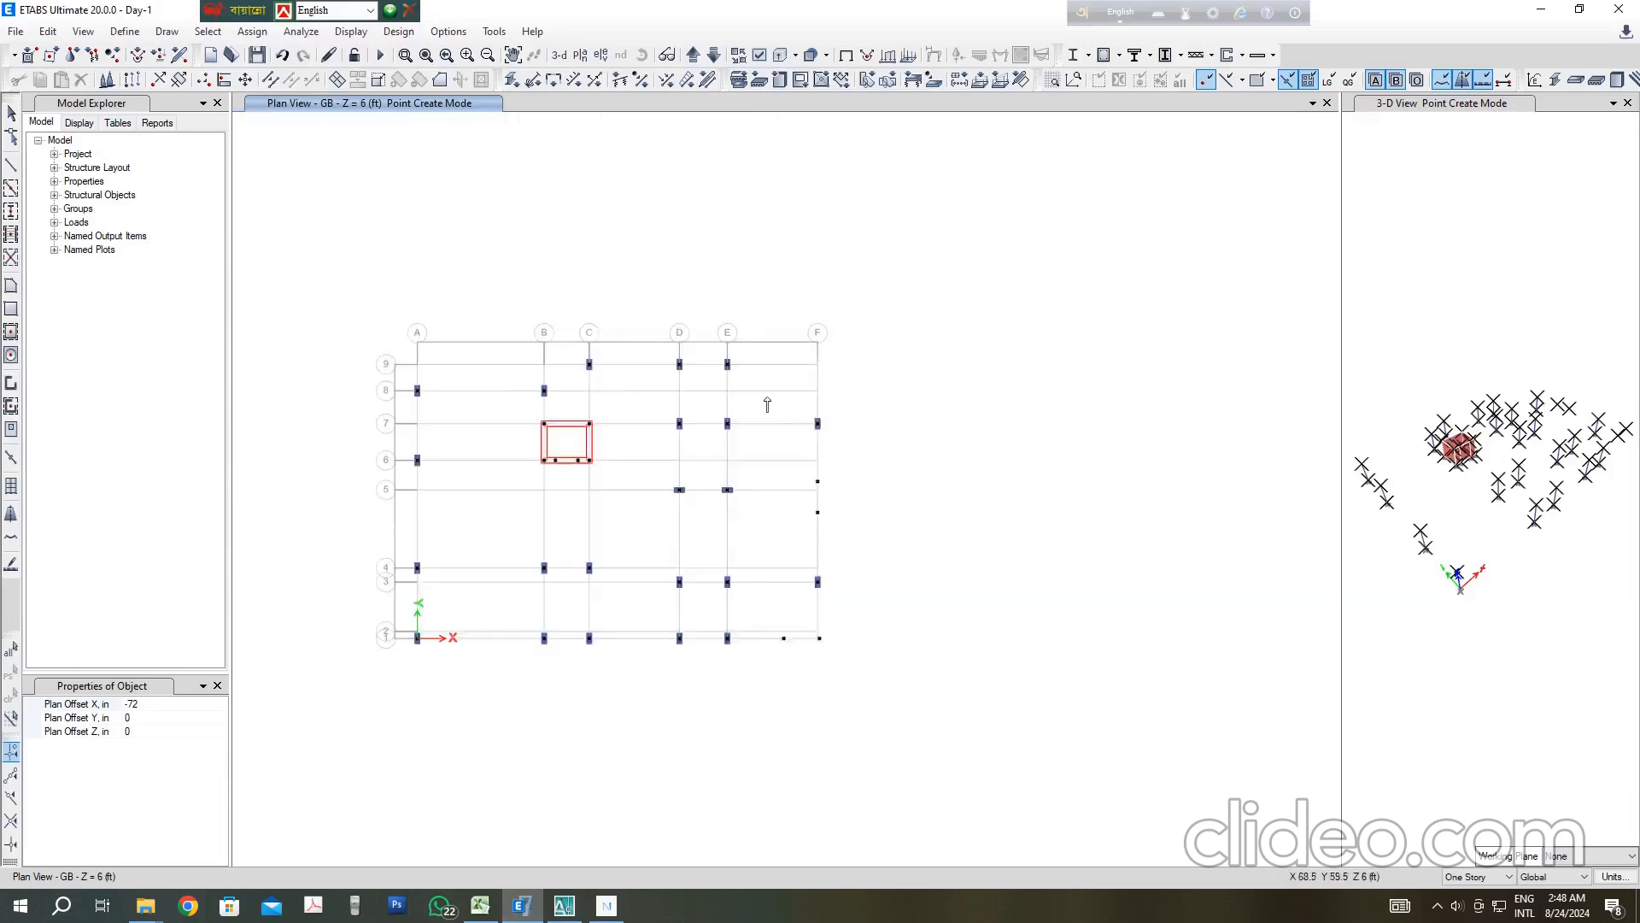
scroll(821, 399, up, 5)
scroll(757, 319, down, 4)
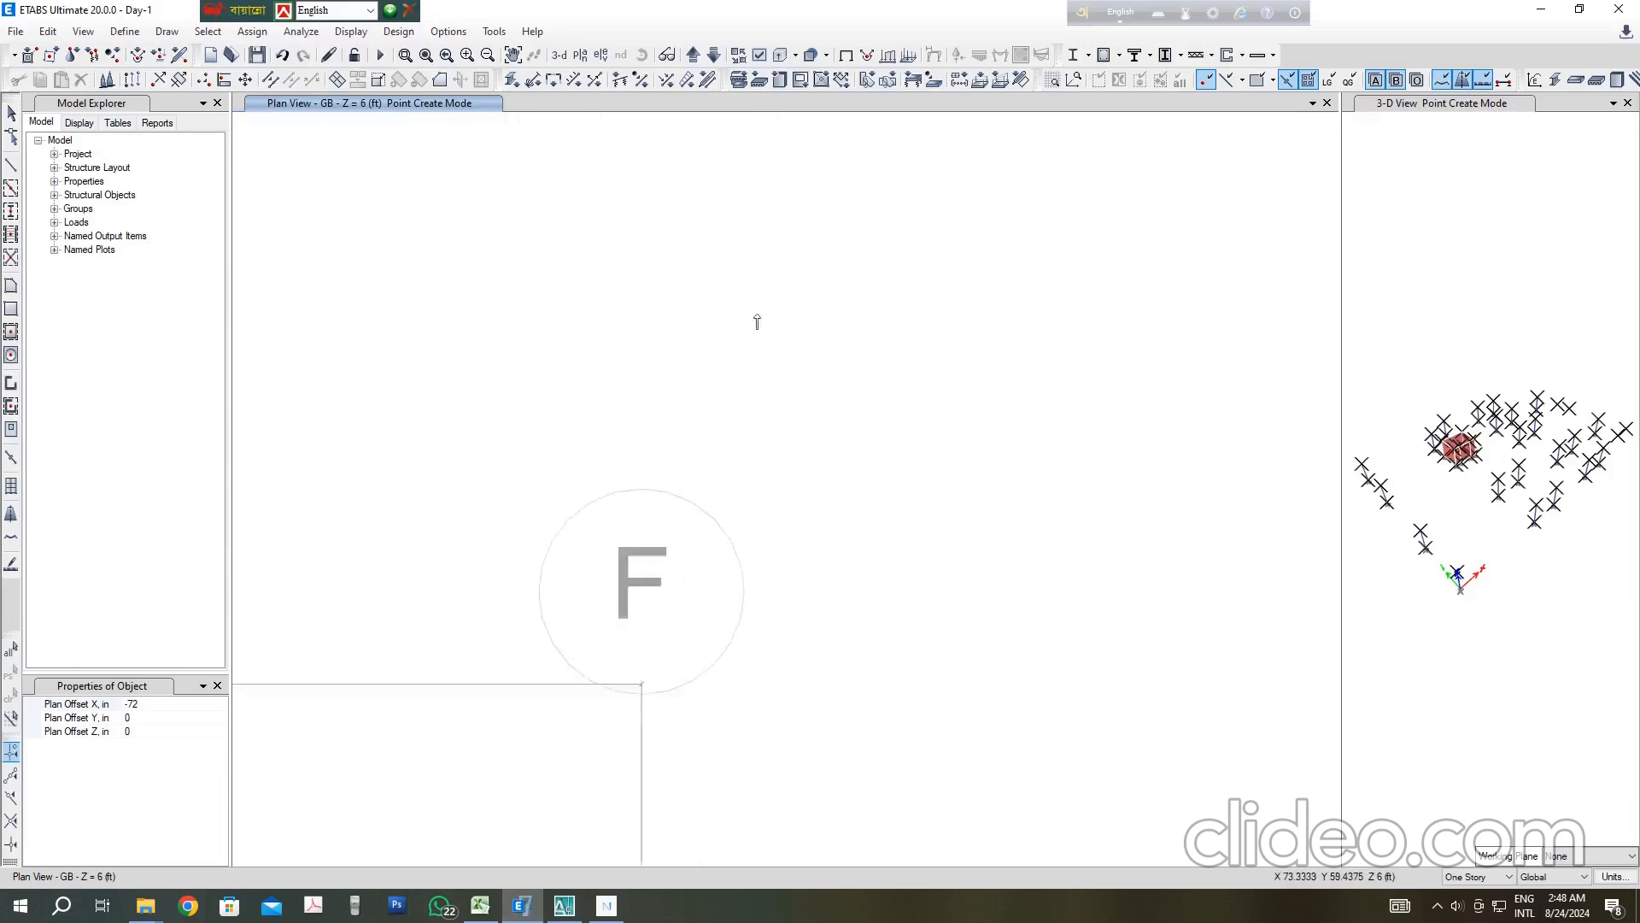
scroll(757, 538, down, 3)
scroll(773, 546, down, 3)
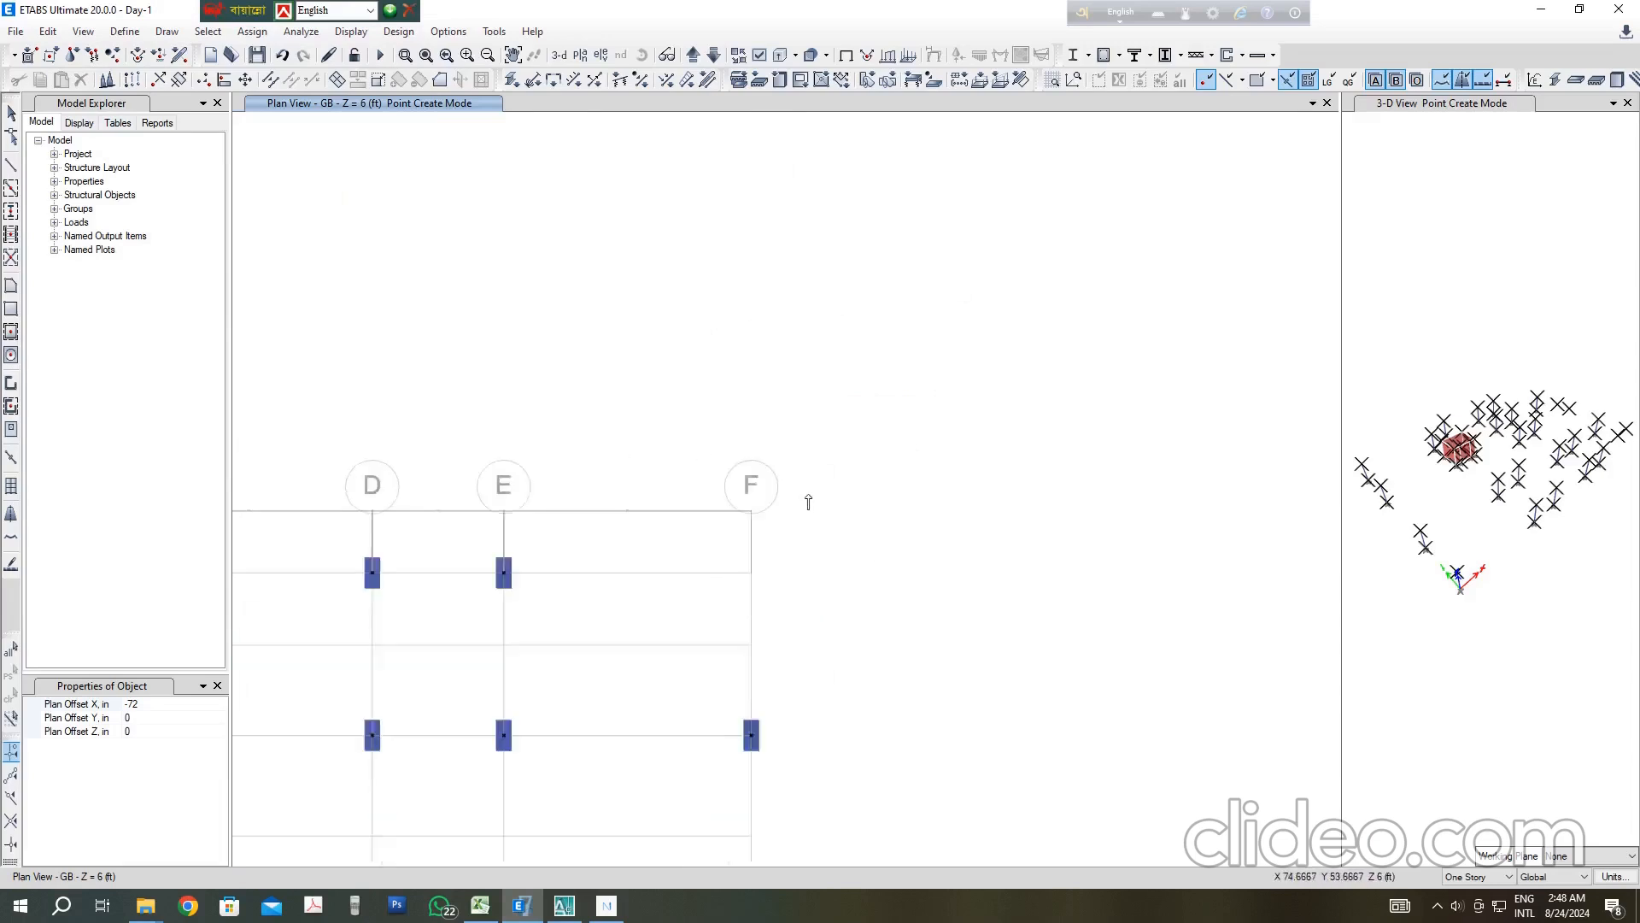
scroll(802, 551, down, 4)
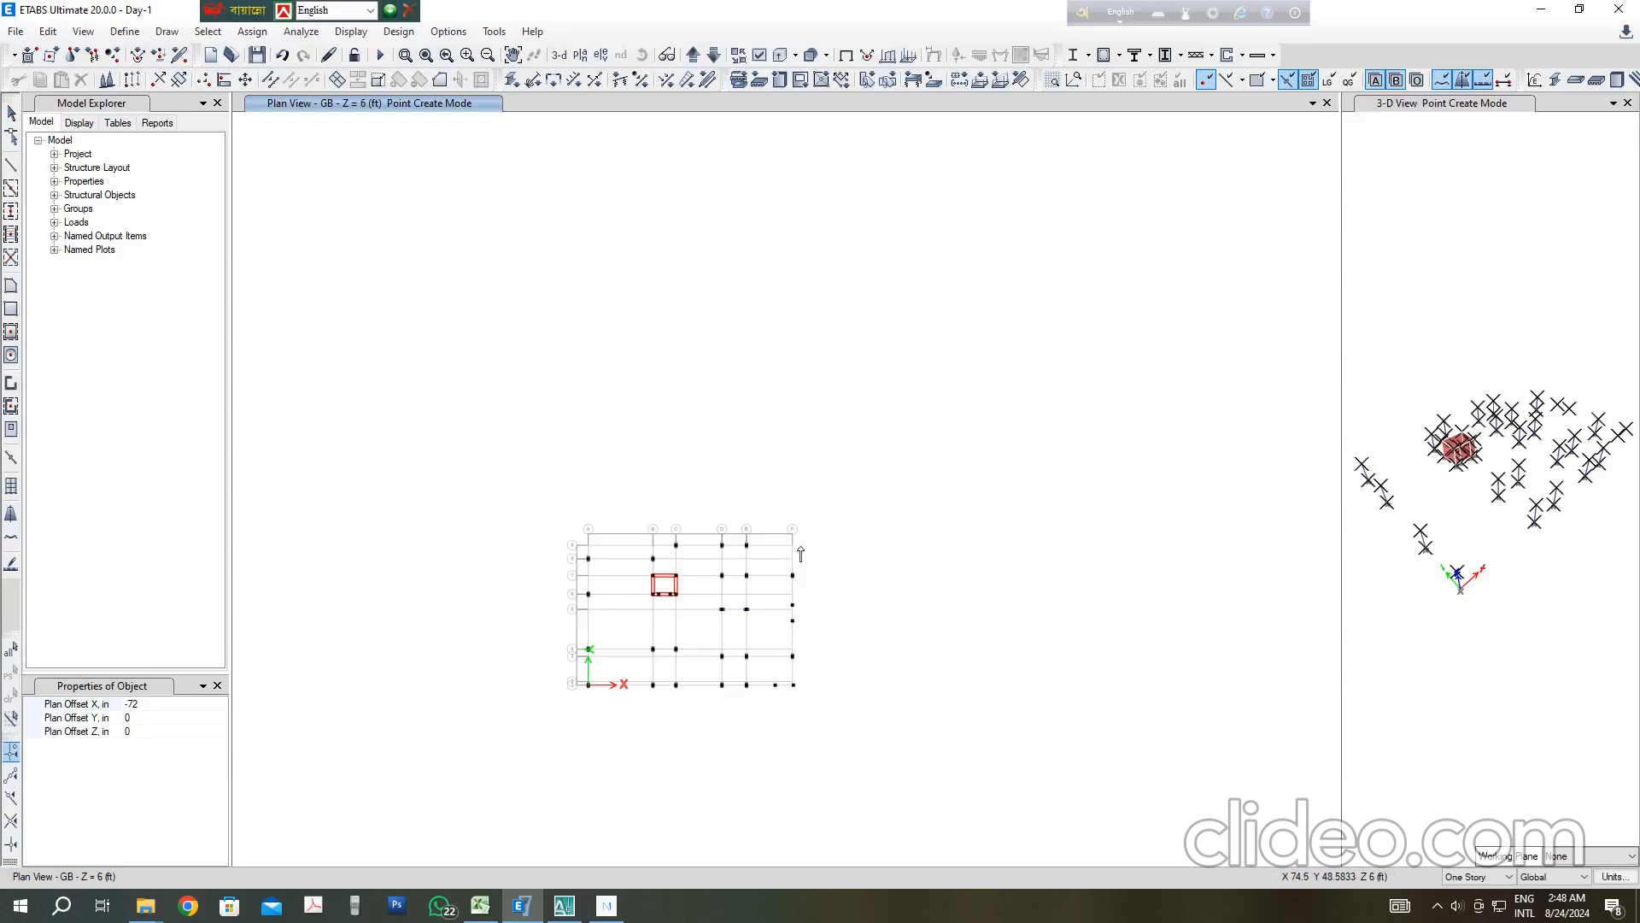
scroll(629, 677, up, 2)
click(564, 905)
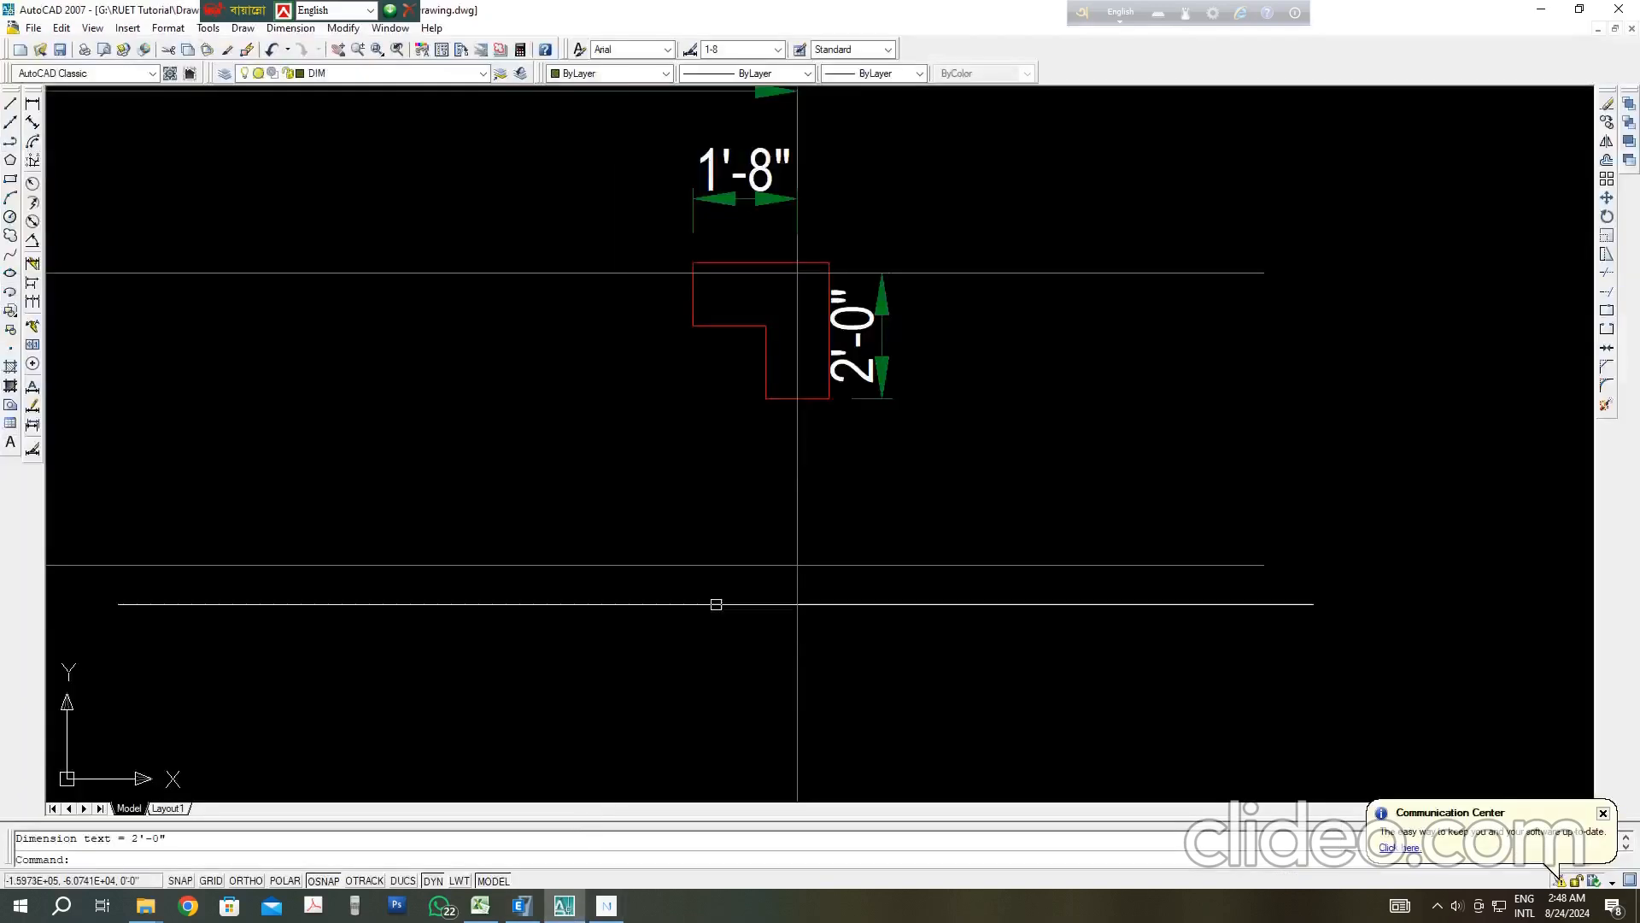
scroll(798, 538, down, 3)
scroll(799, 538, up, 3)
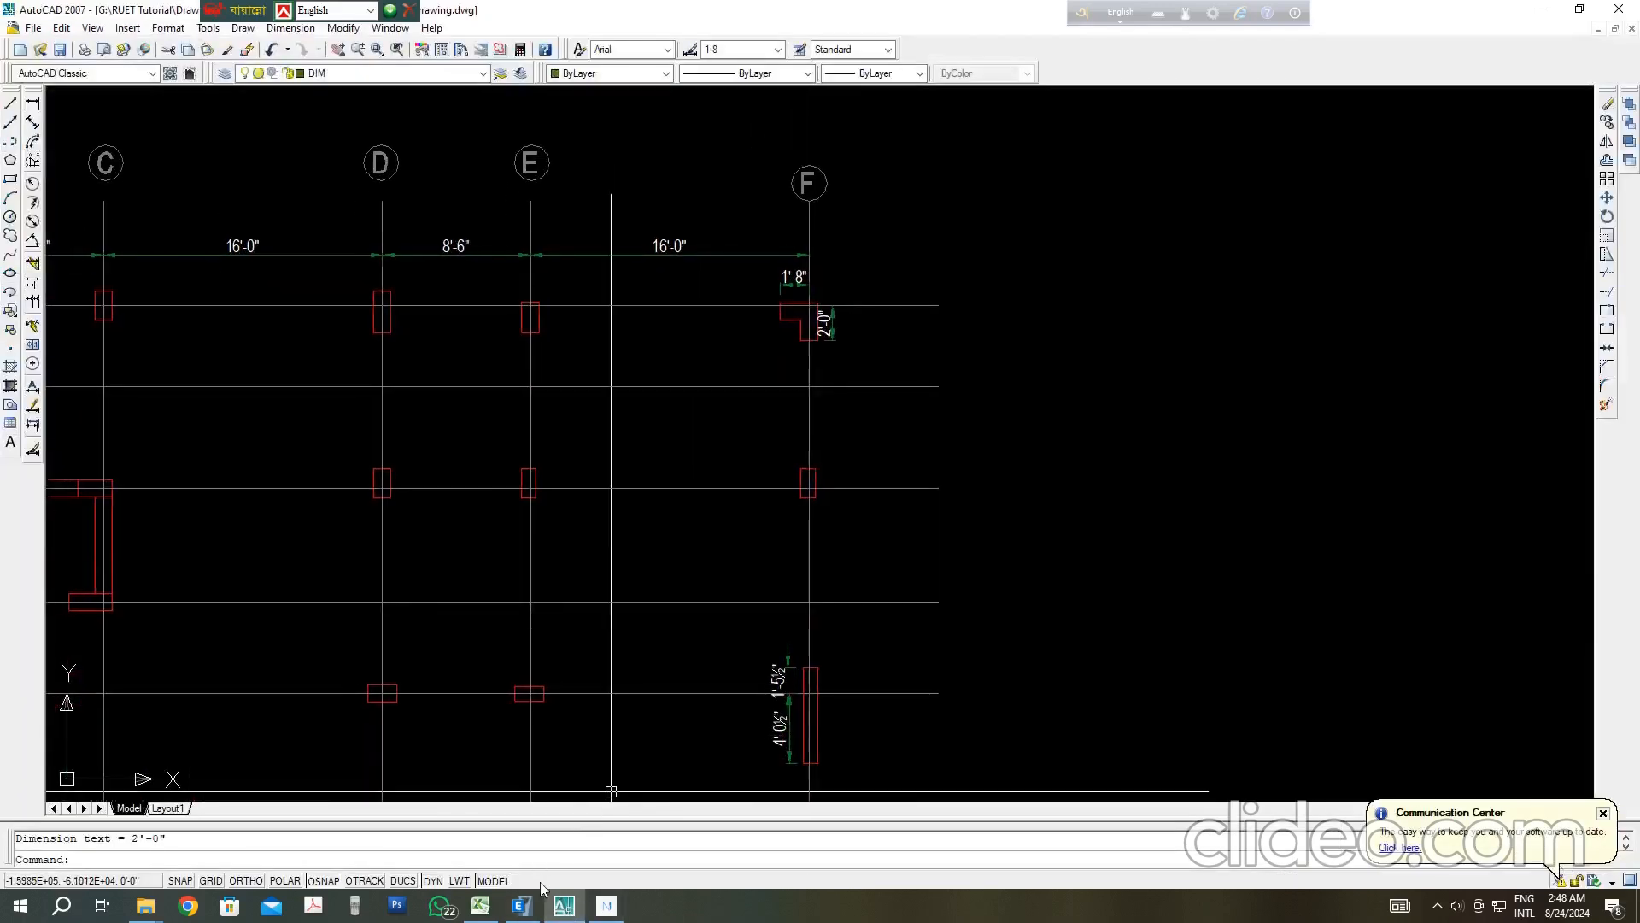
click(522, 906)
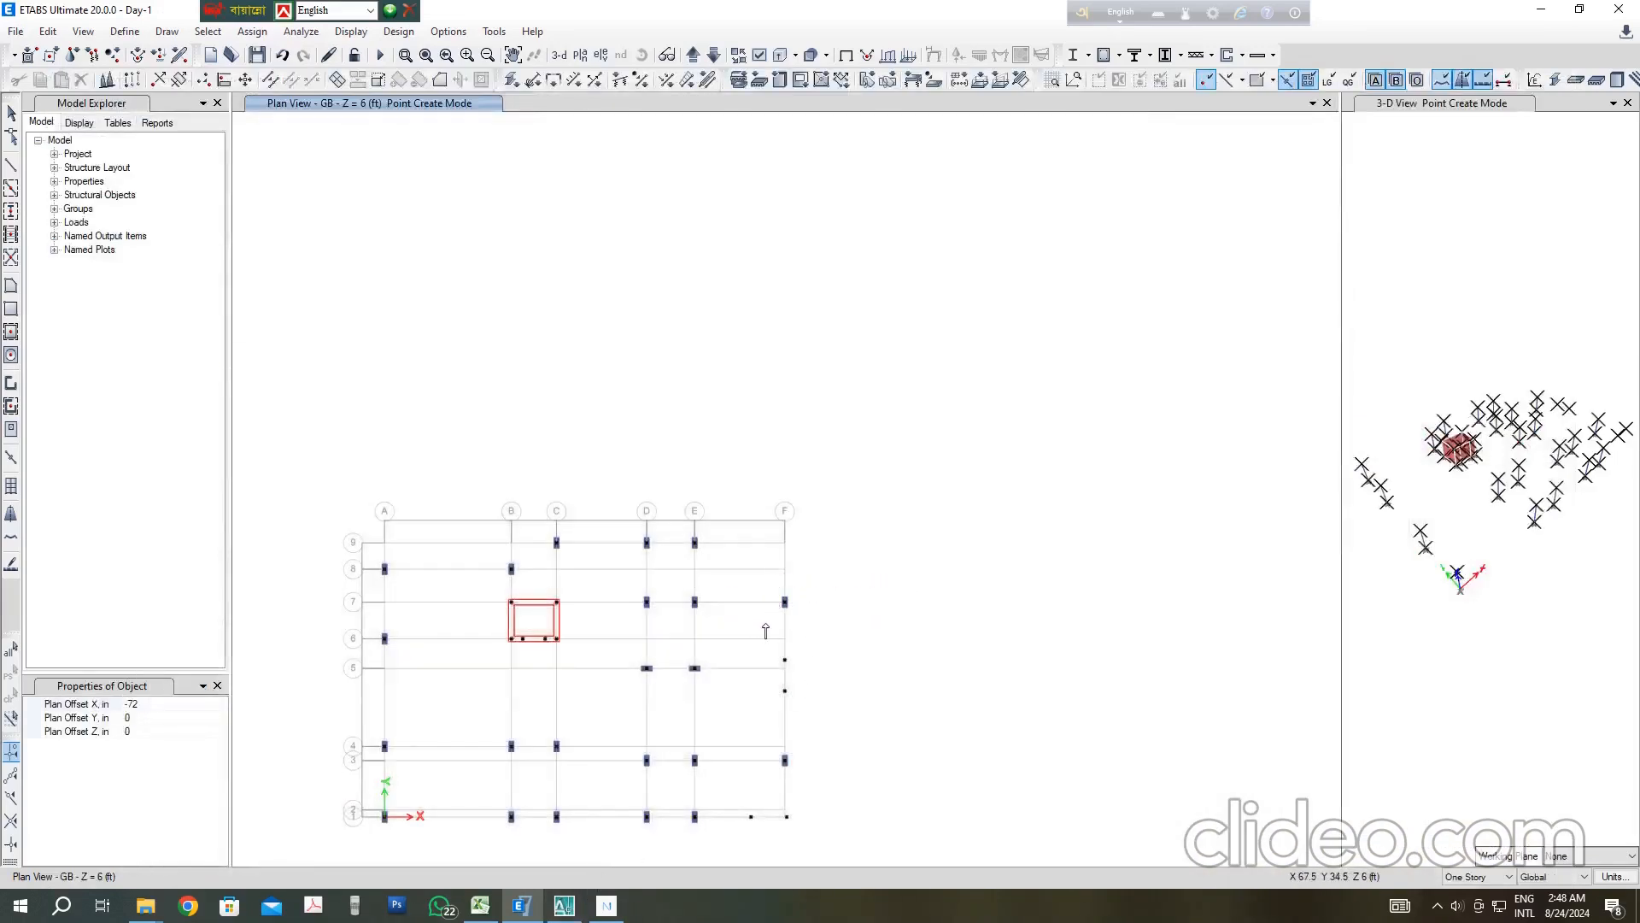
Step: Draw a joint on grid 9, offset -20 in in X from grid point F9
scroll(779, 600, up, 2)
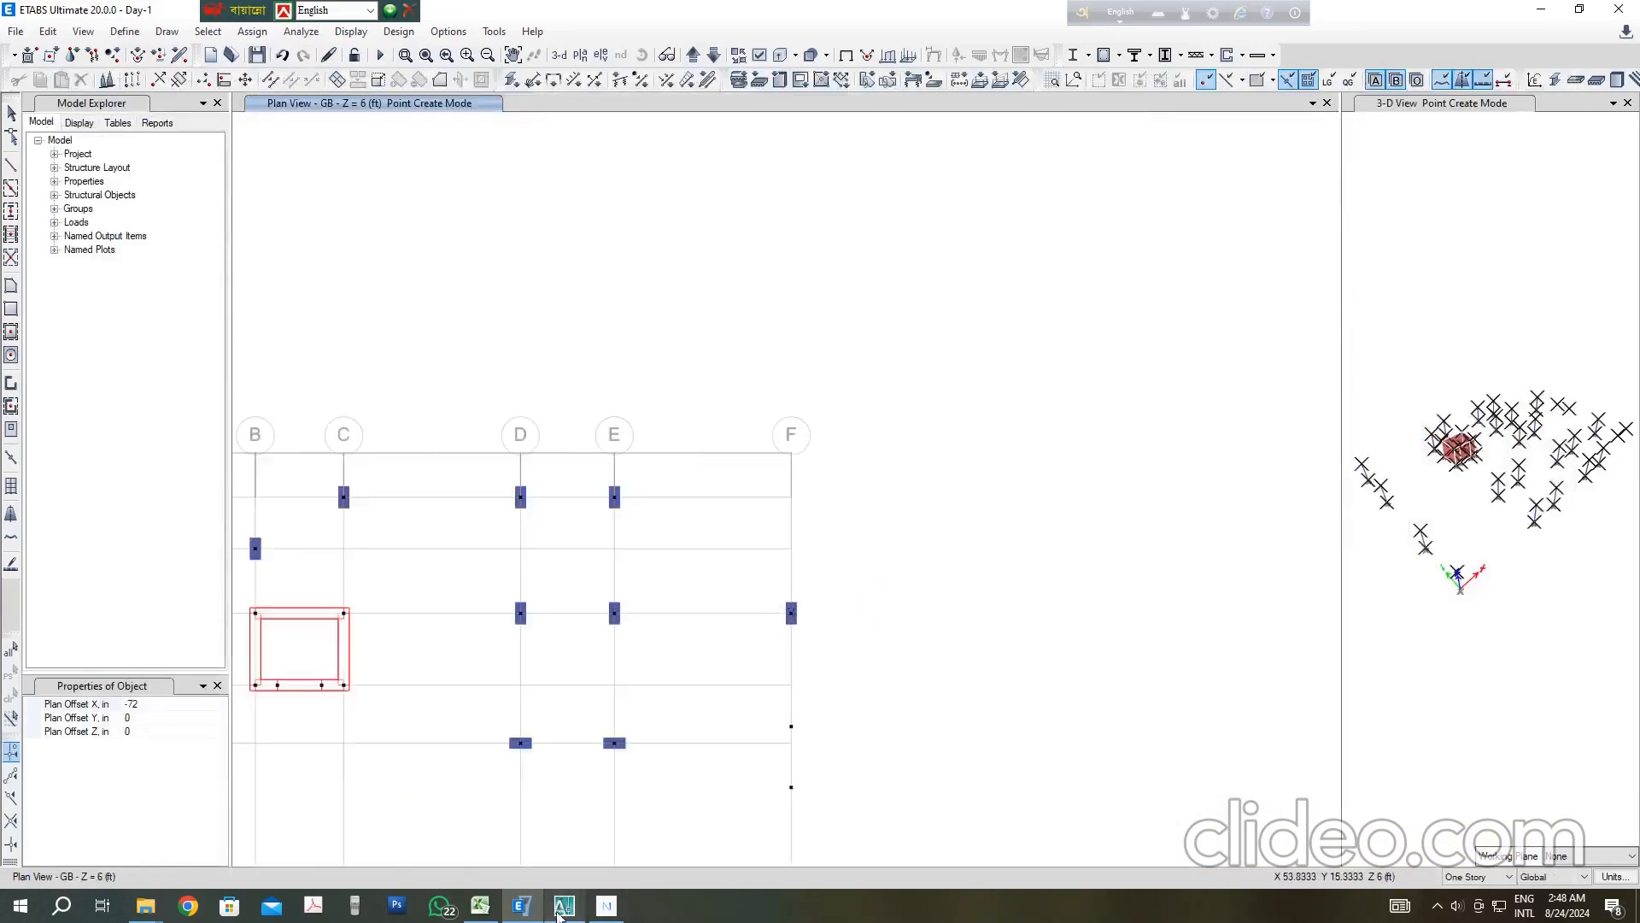
click(561, 907)
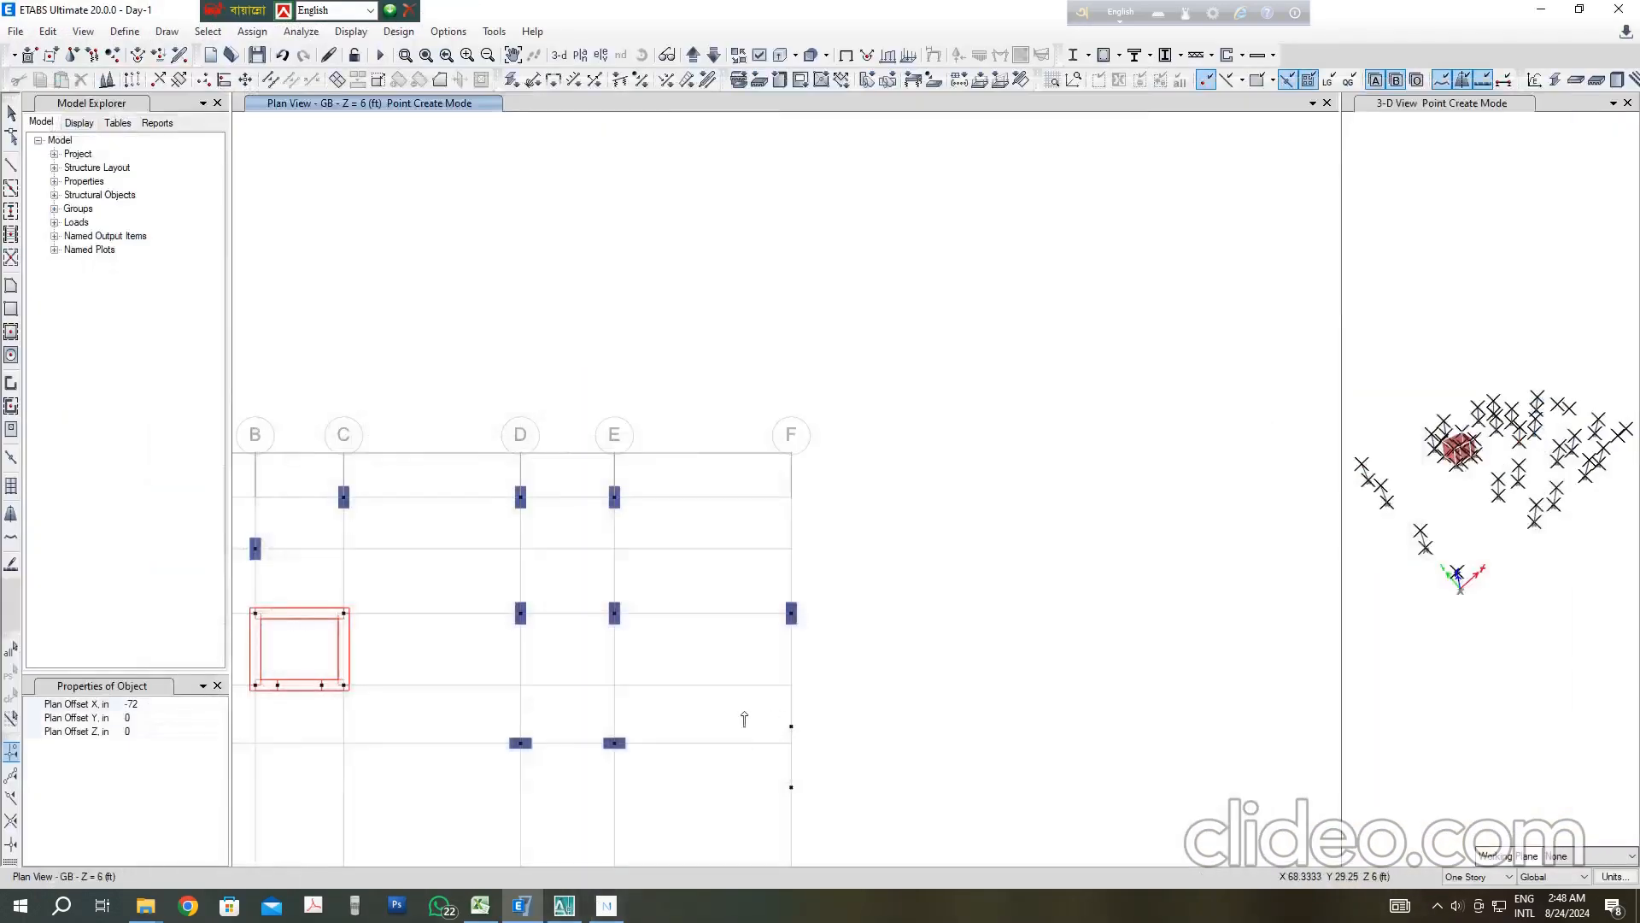
click(160, 707)
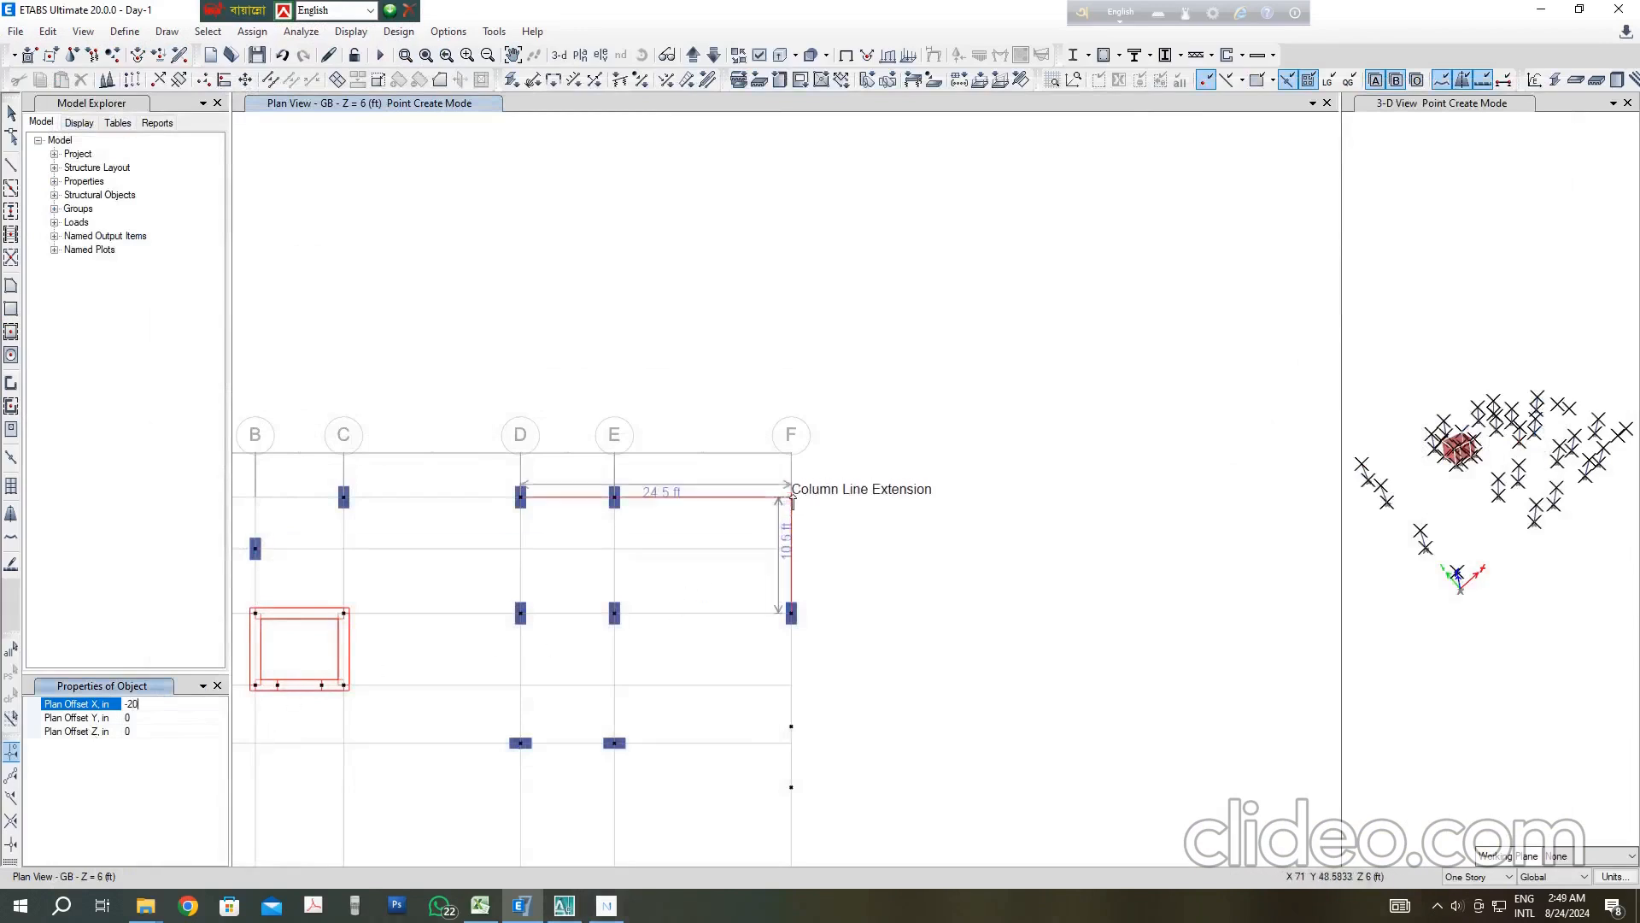
click(791, 499)
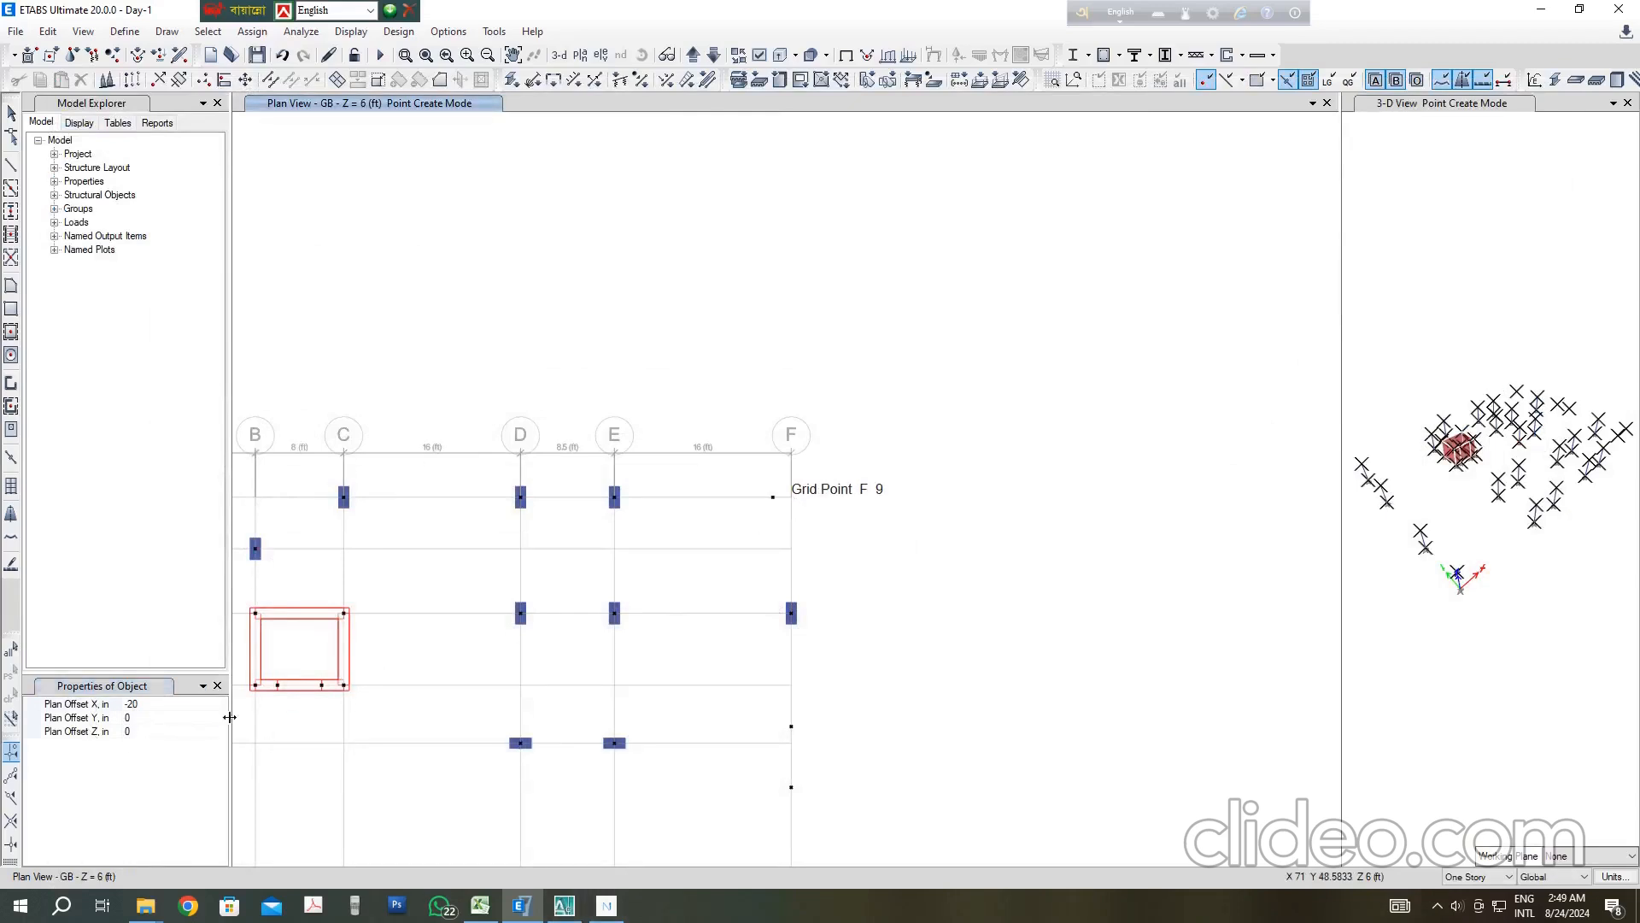
Step: Recheck the L-shaped wall in AutoCAD and draw a joint offset 0 in X and -24 in in Y from grid point F9
click(165, 706)
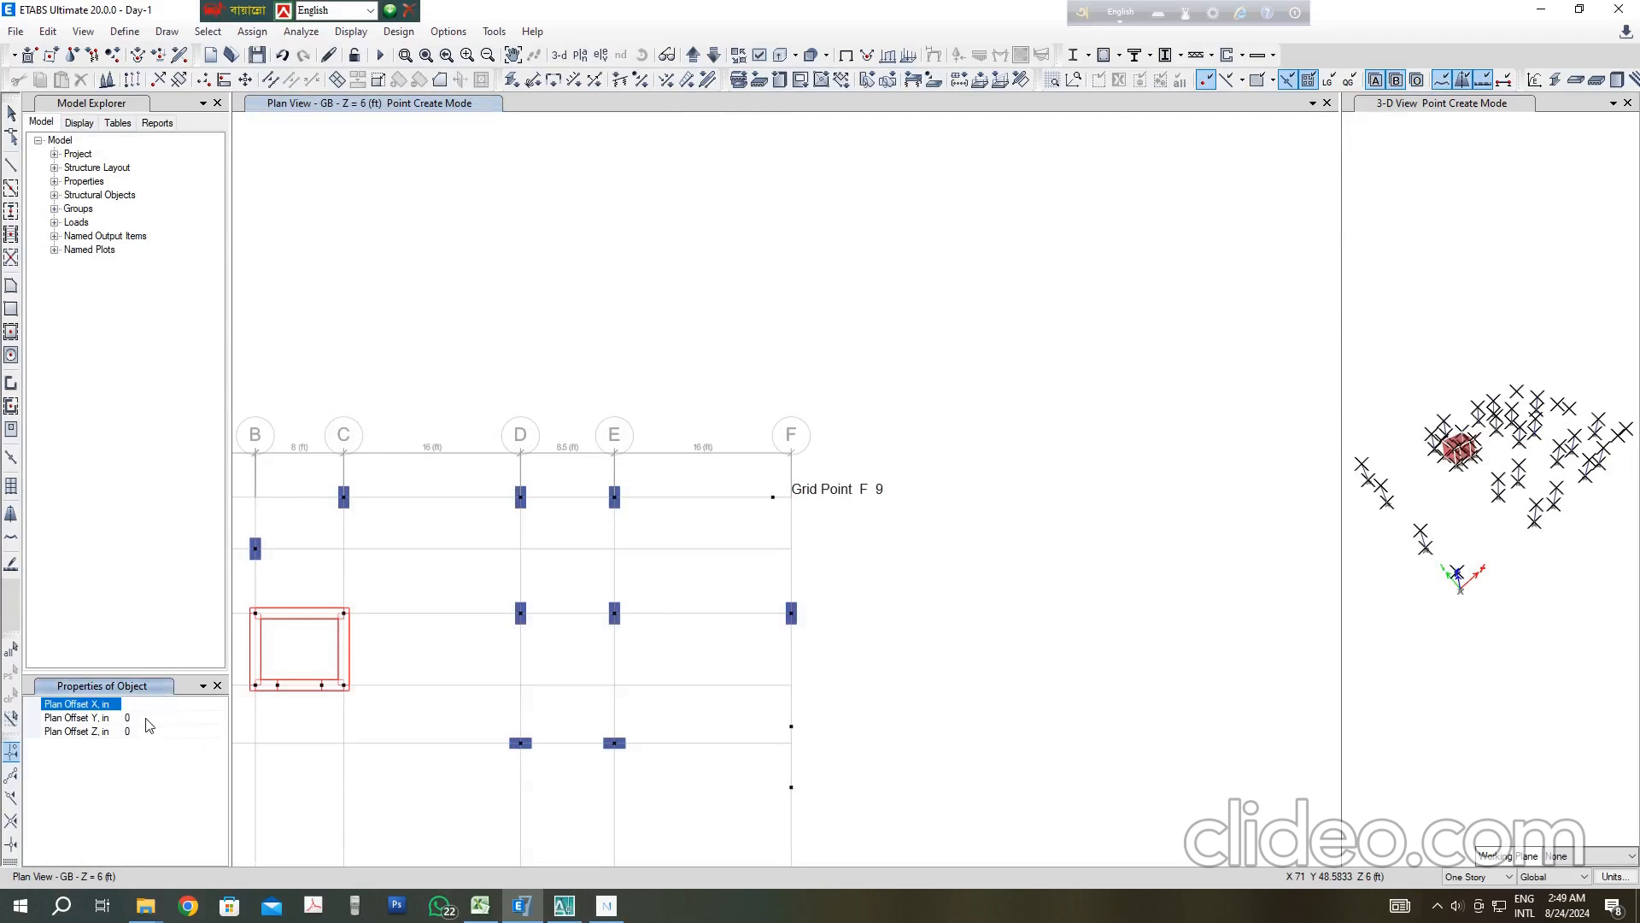
click(562, 909)
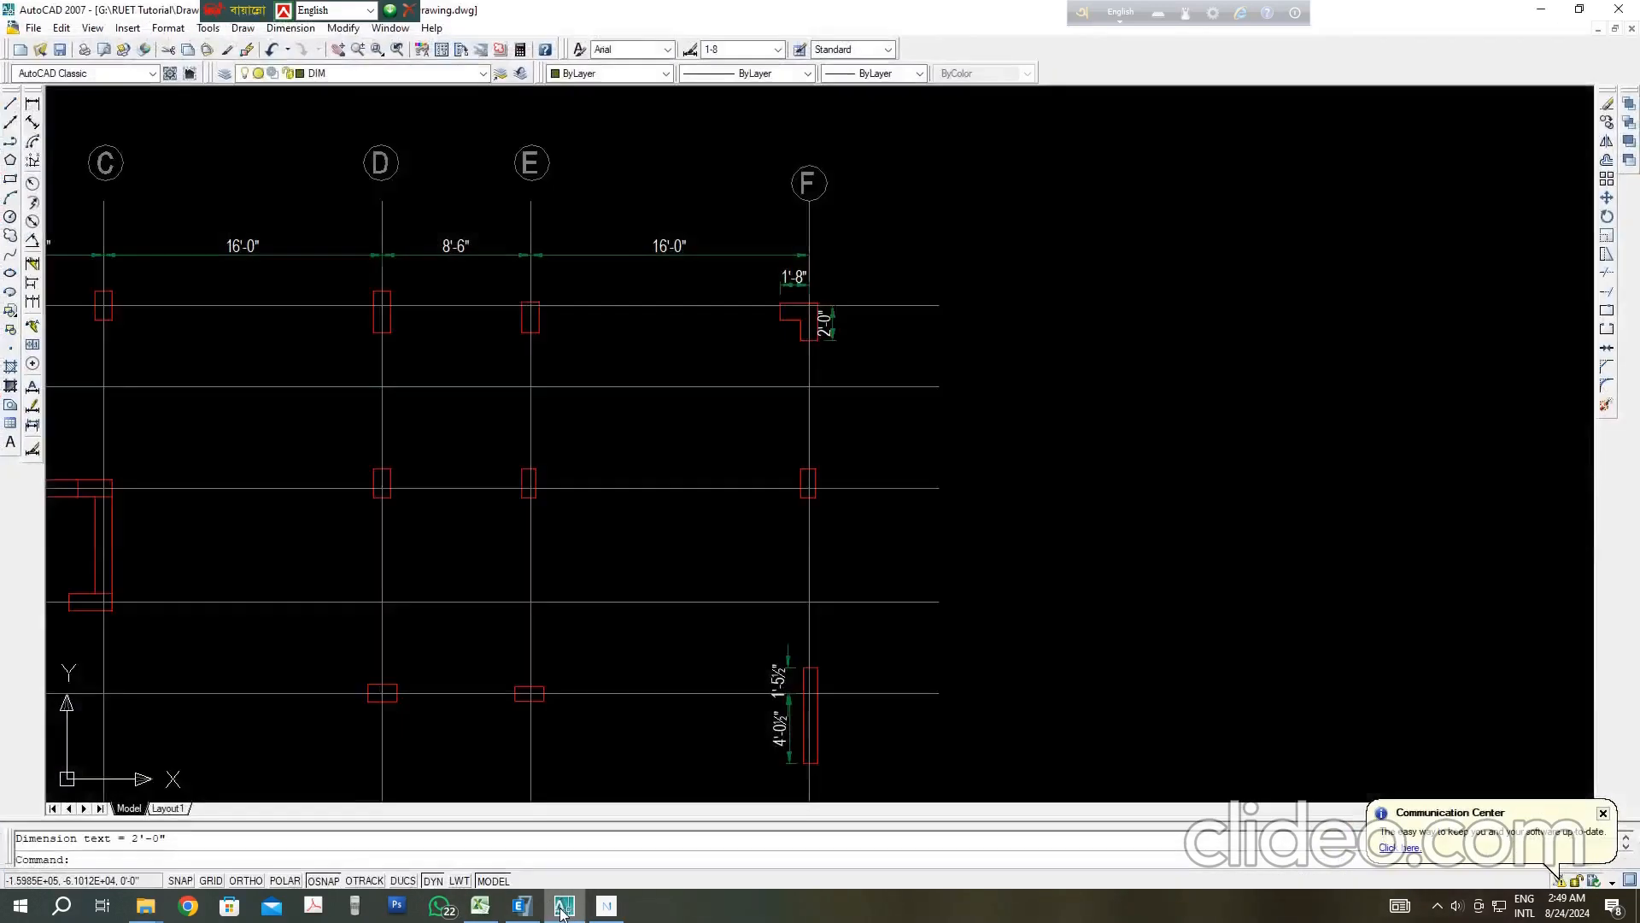
click(561, 913)
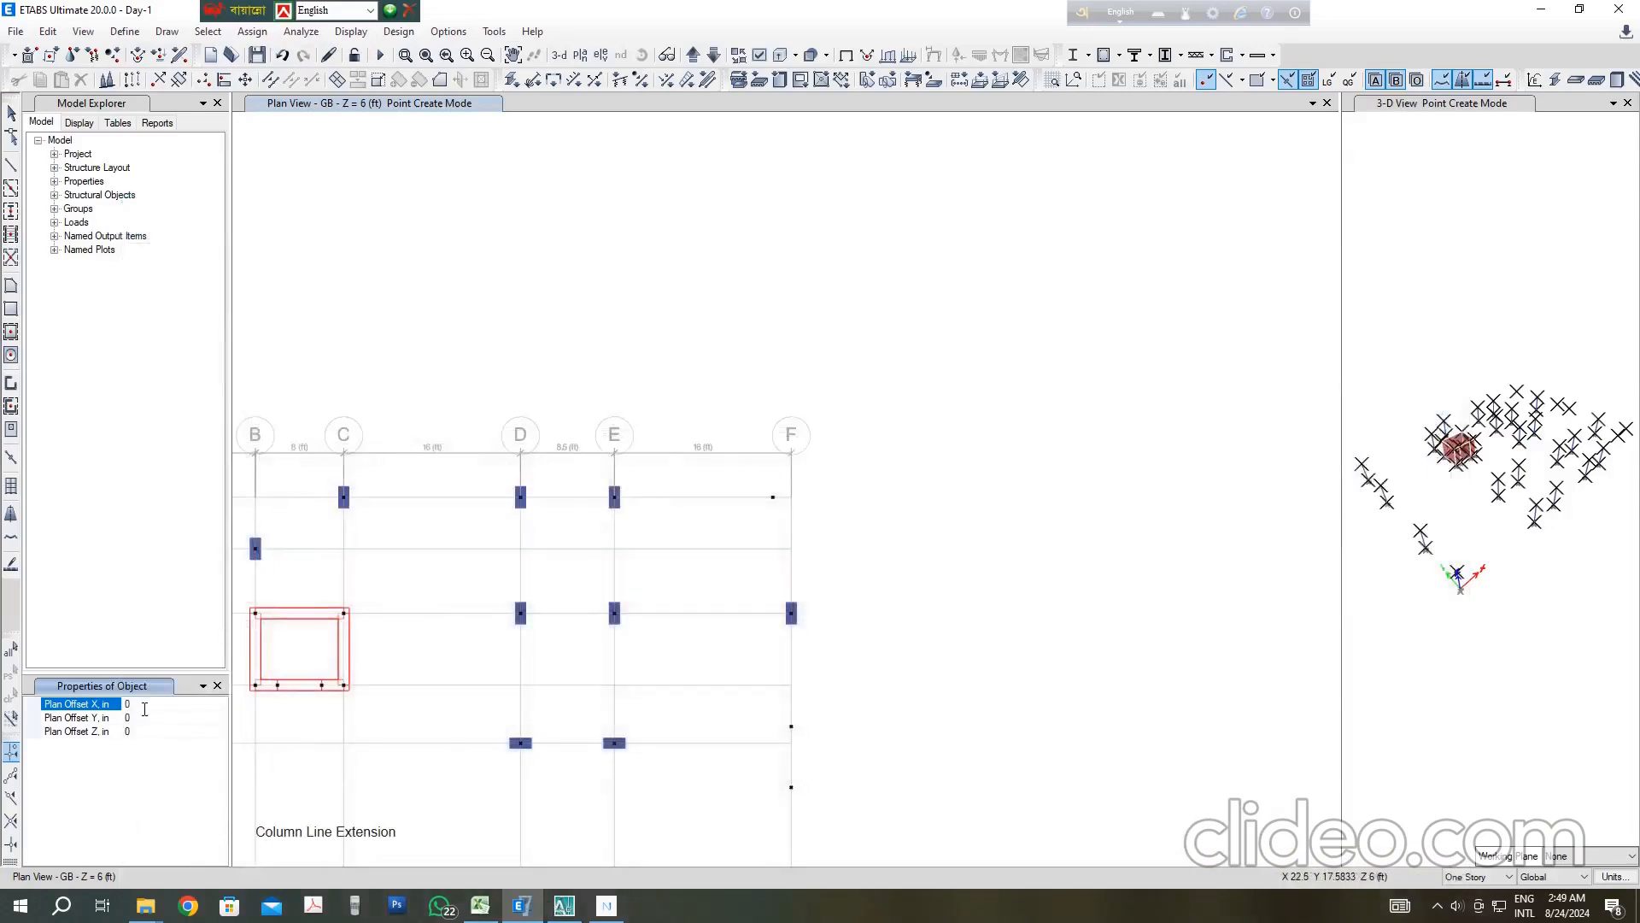
click(142, 718)
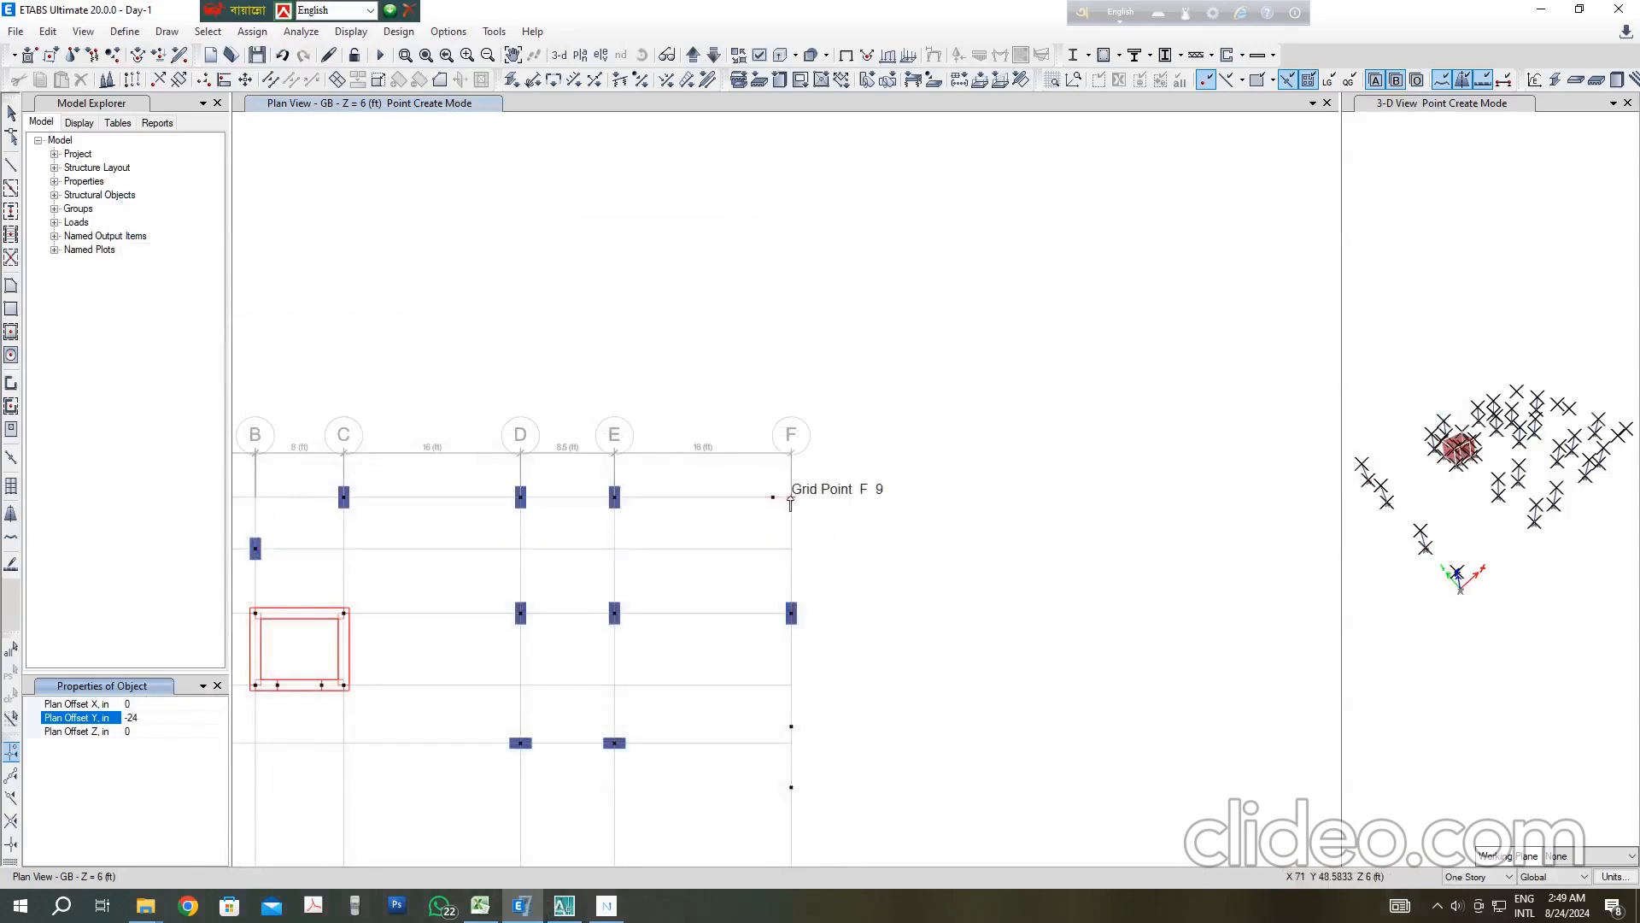
click(790, 504)
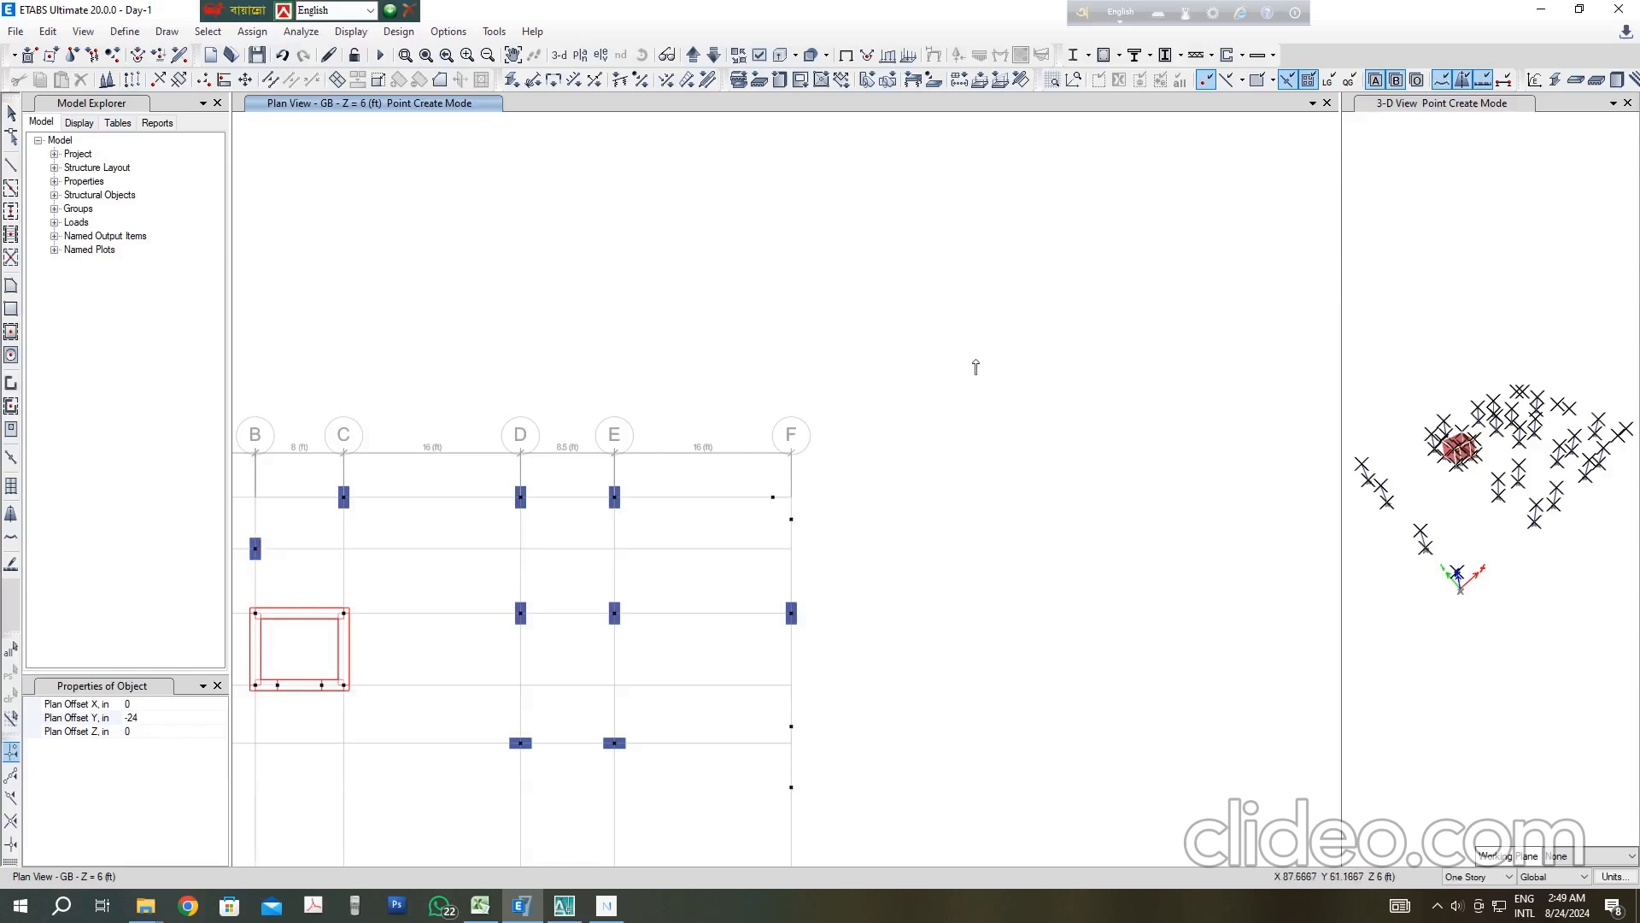
Step: Draw a Wall12 pier wall along grid F between the two offset joints above and below grid 5
scroll(973, 364, down, 2)
scroll(910, 585, up, 2)
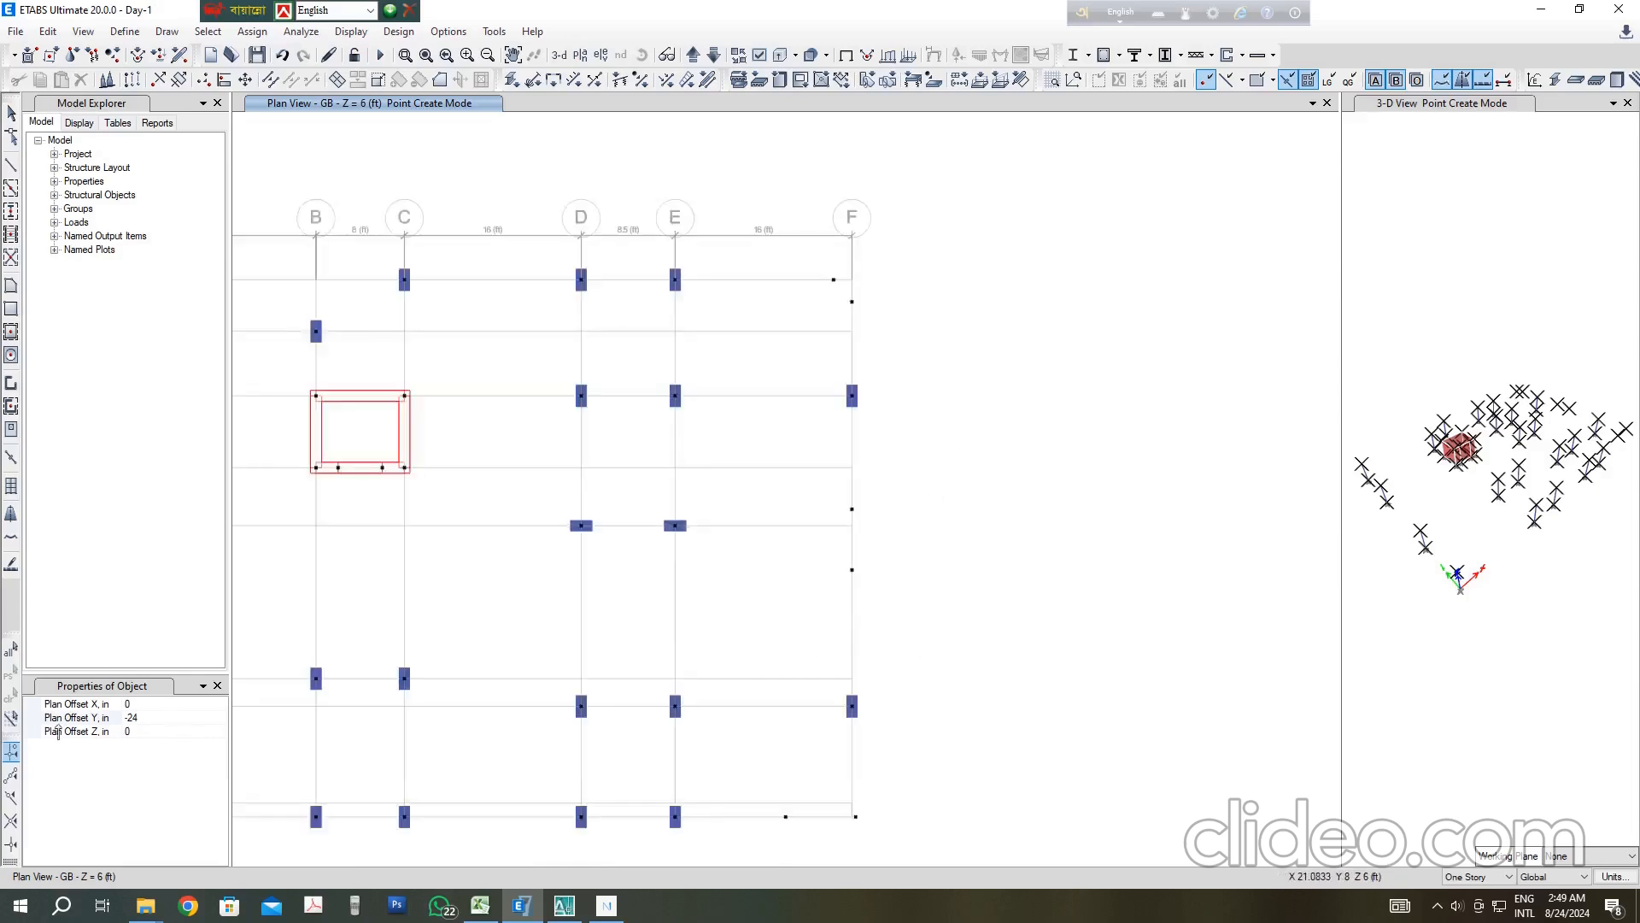
click(11, 383)
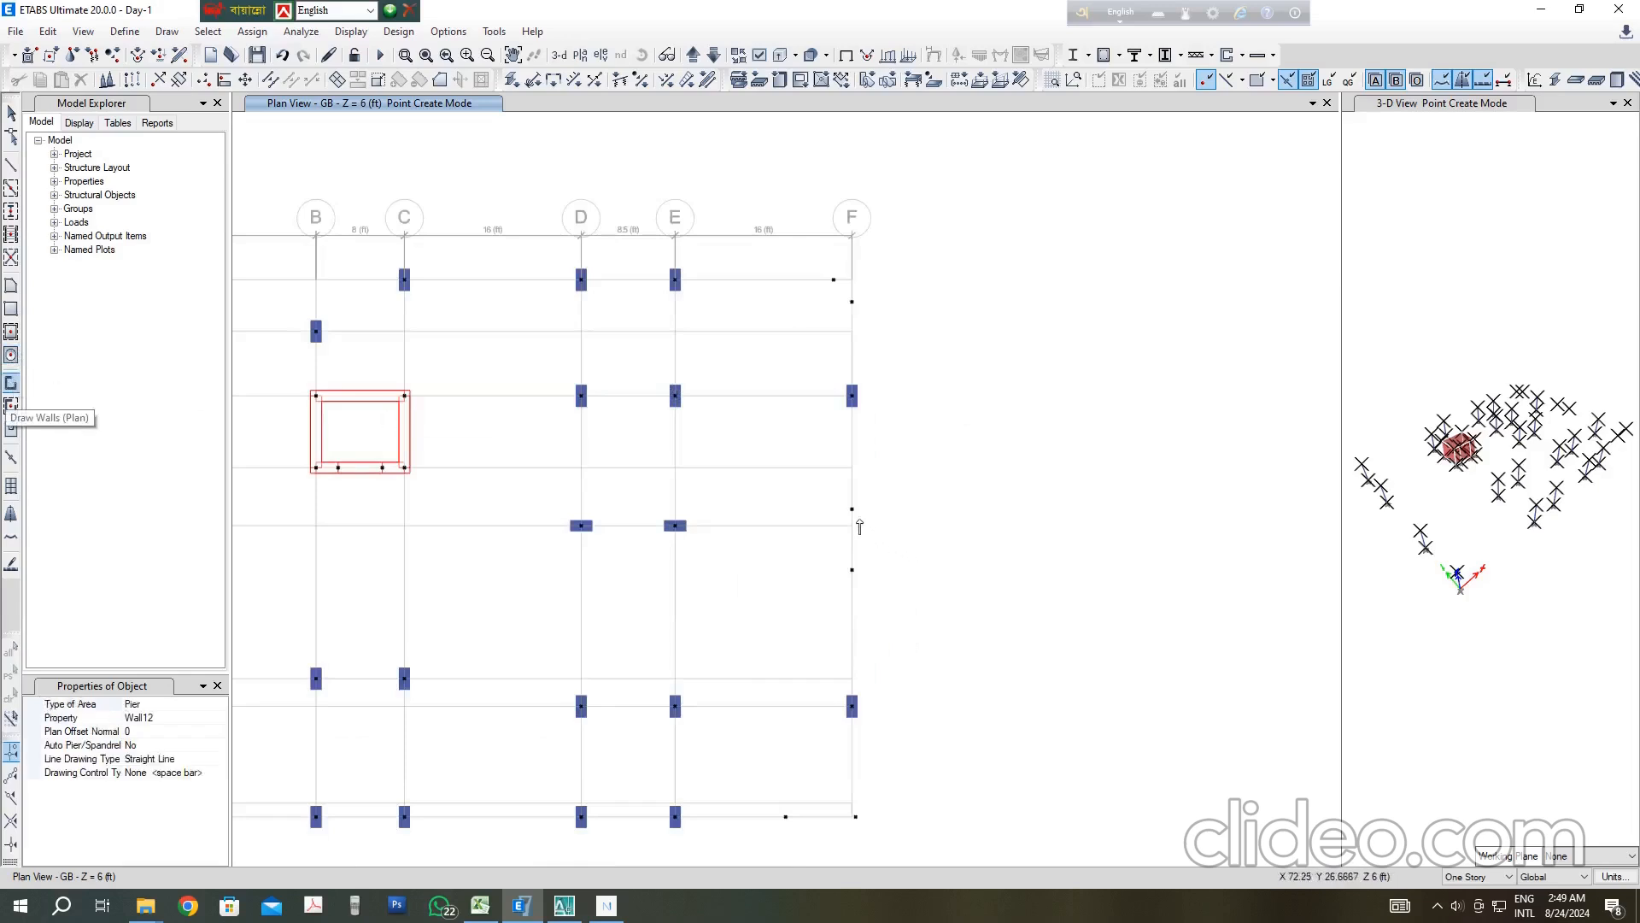
click(852, 509)
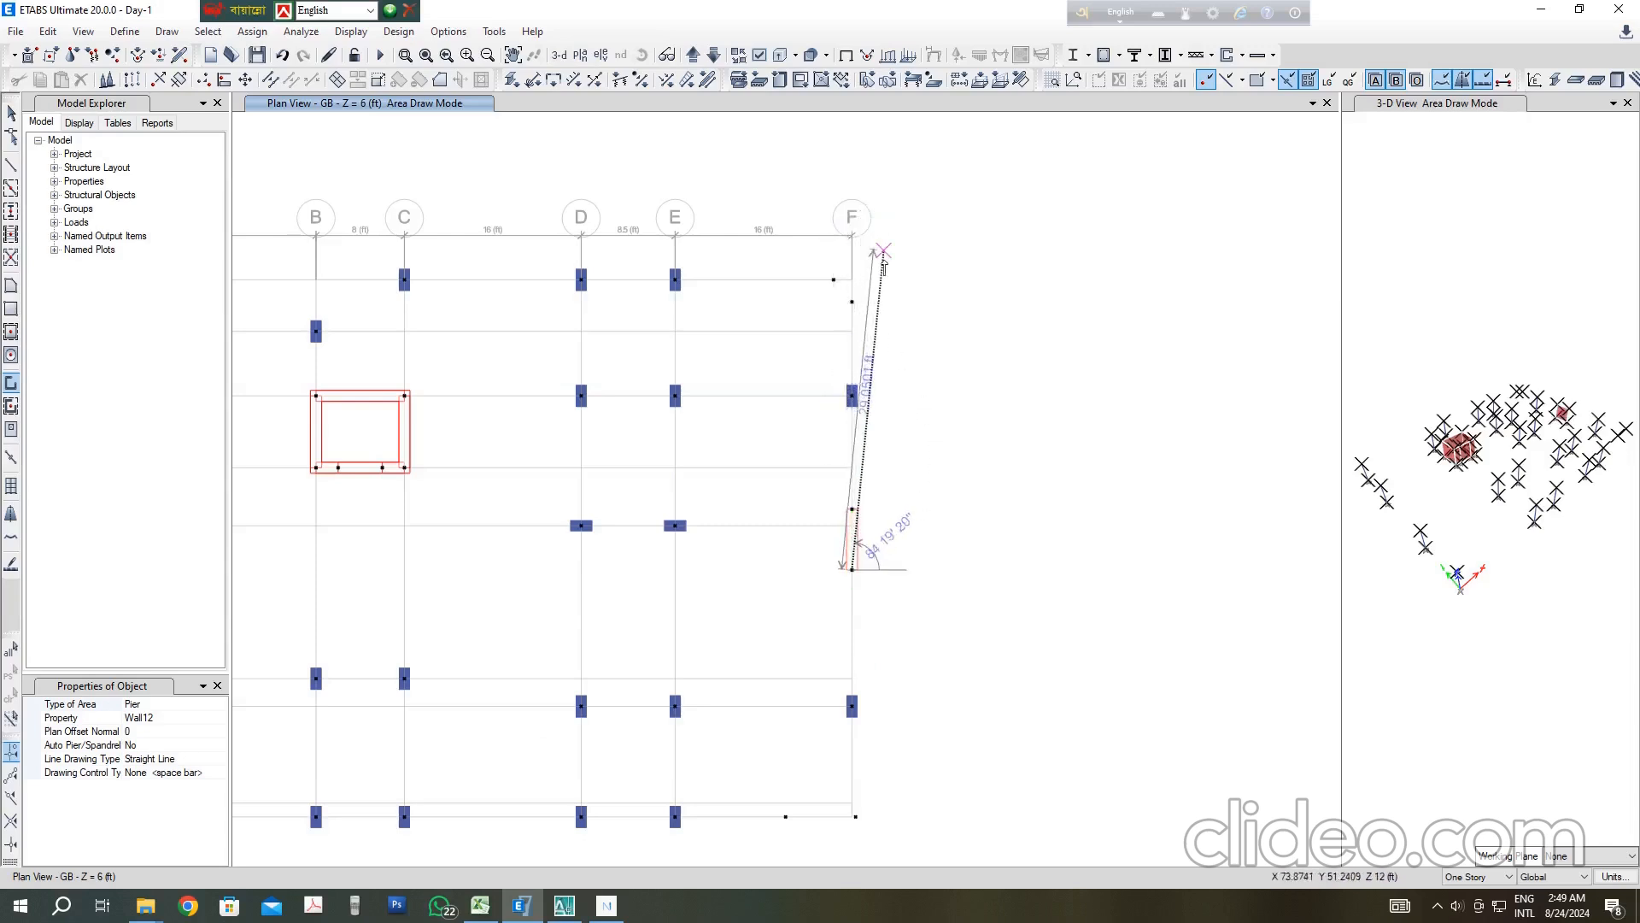
scroll(857, 265, up, 3)
scroll(845, 309, up, 2)
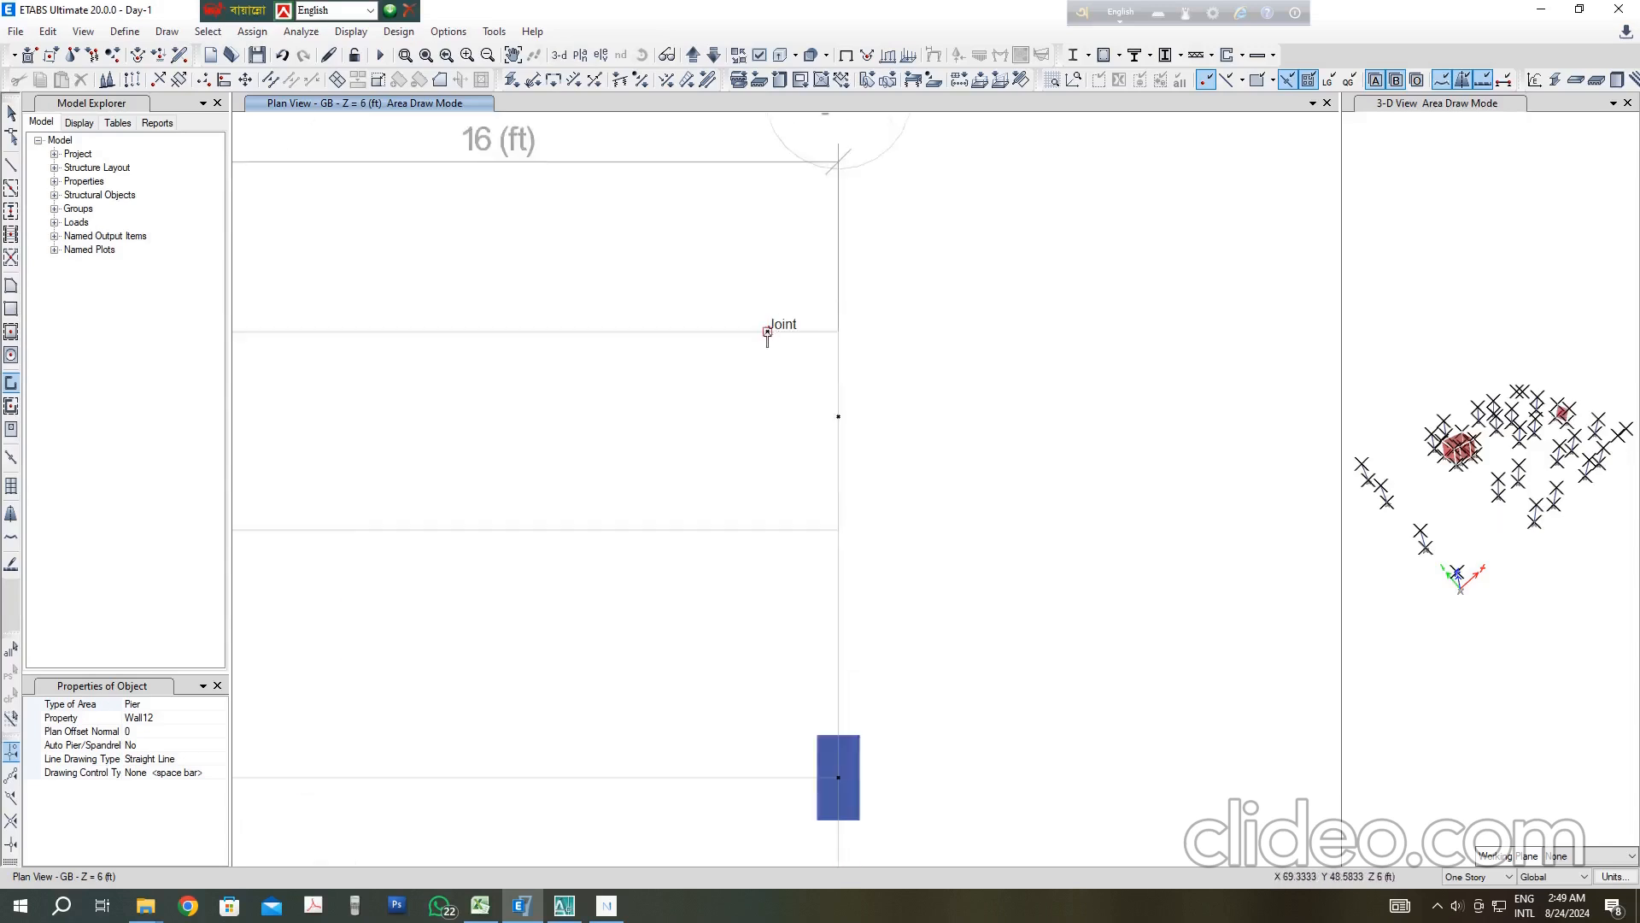
Step: Draw the L-shaped Wall12 pier wall from each of the two offset joints to grid point F9
click(767, 332)
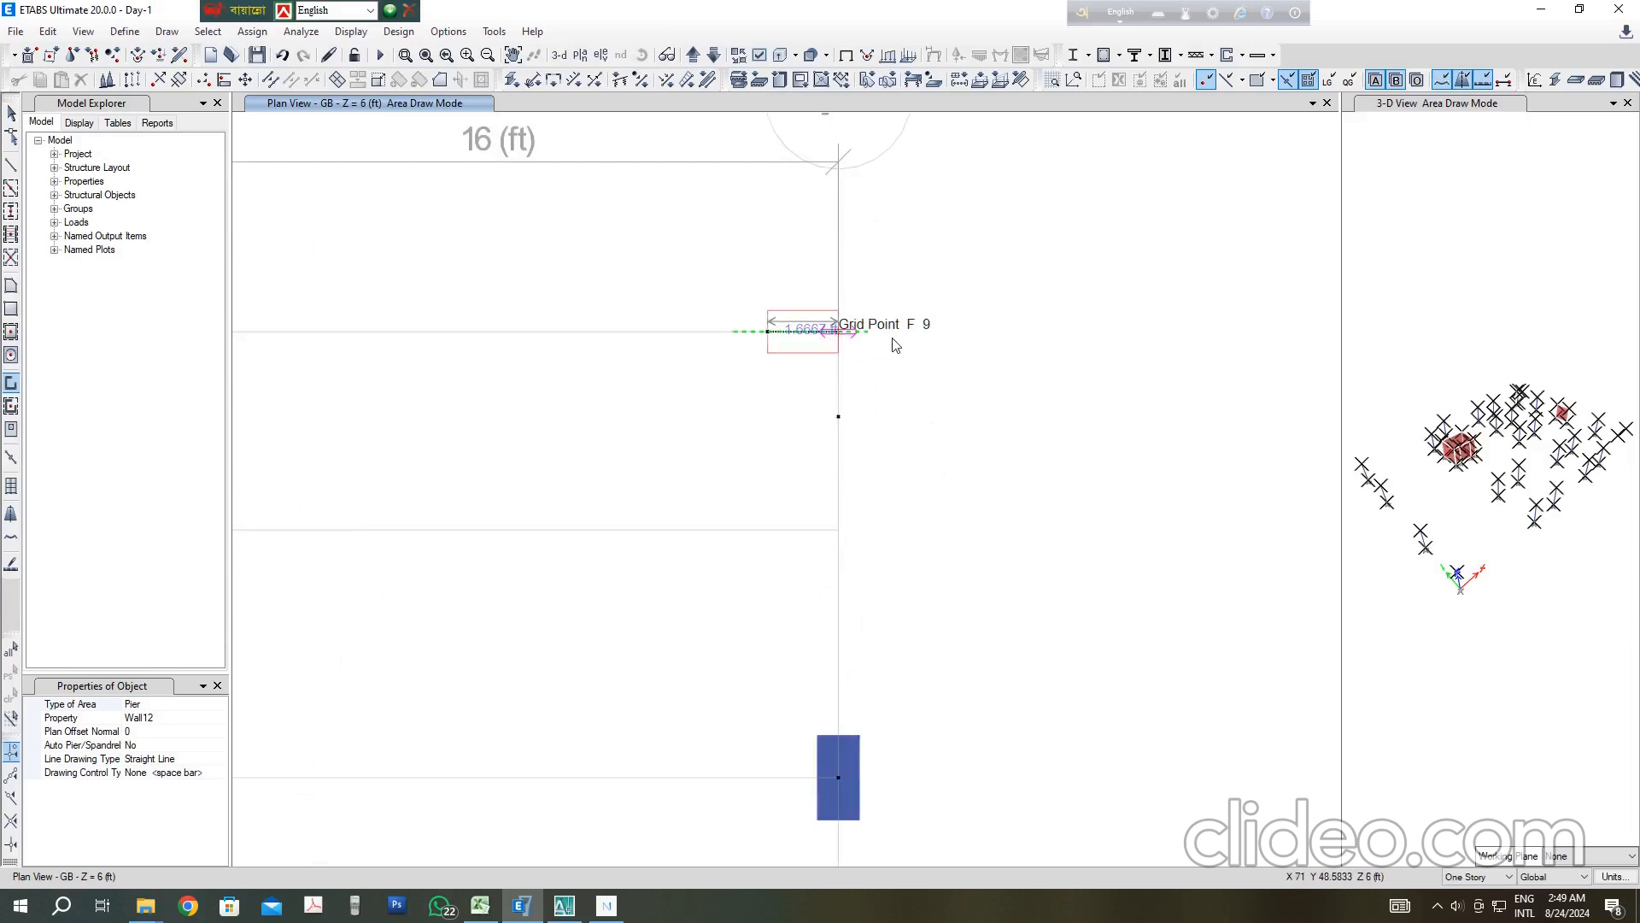
right_click(864, 334)
click(837, 333)
click(838, 416)
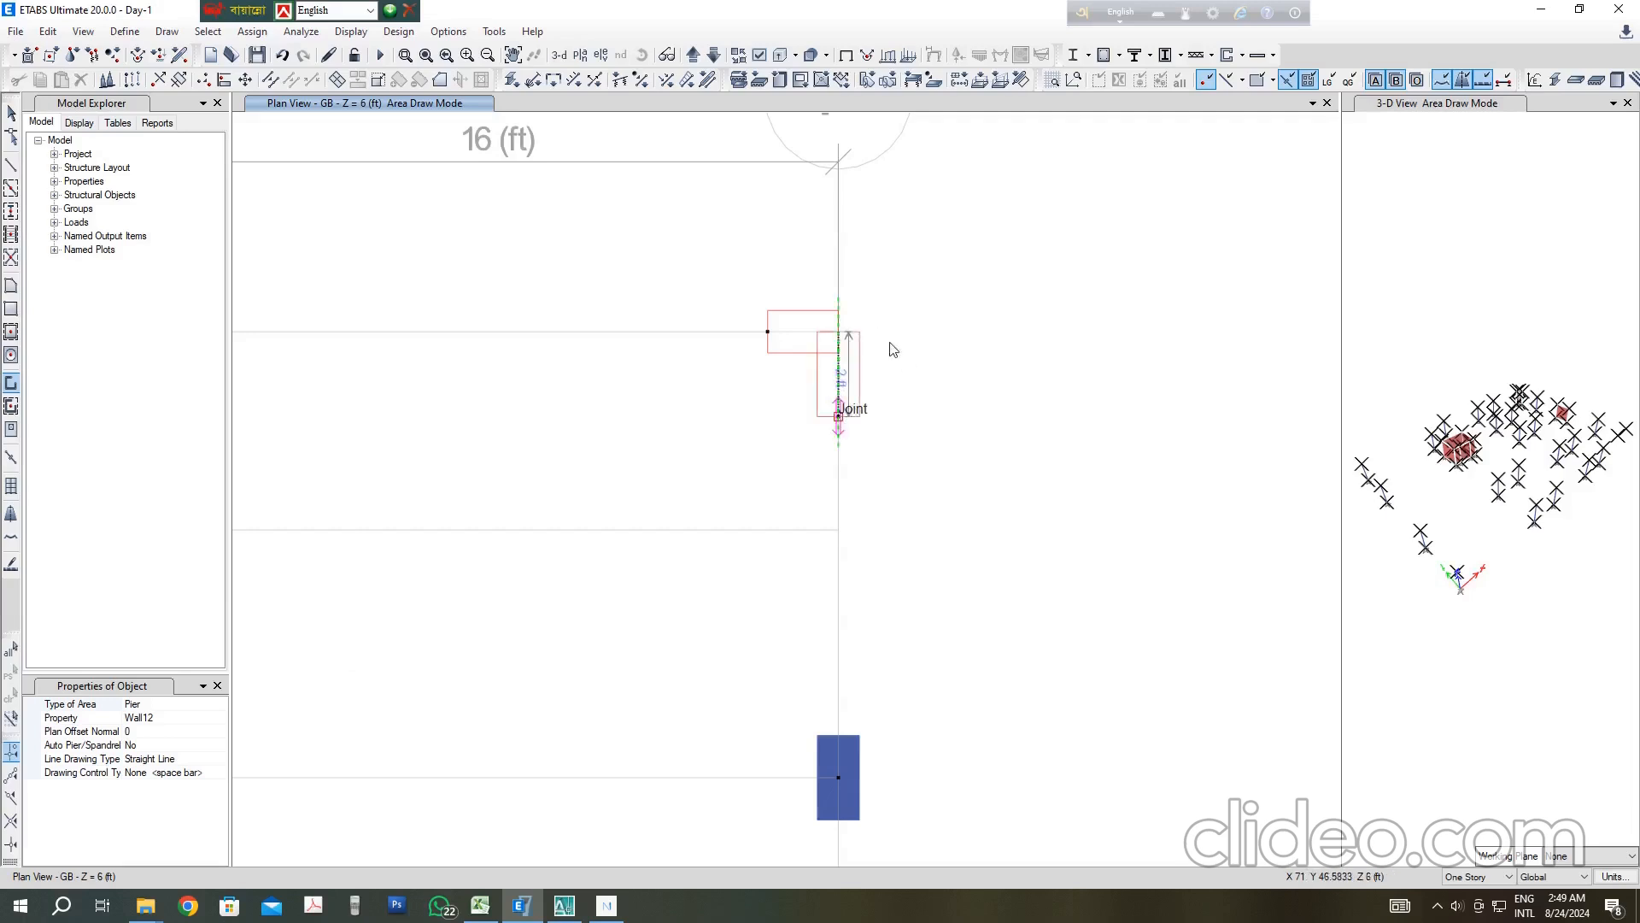
Step: Draw a Wall12 pier wall along grid 1 between the two joints on either side of grid F
scroll(893, 349, down, 6)
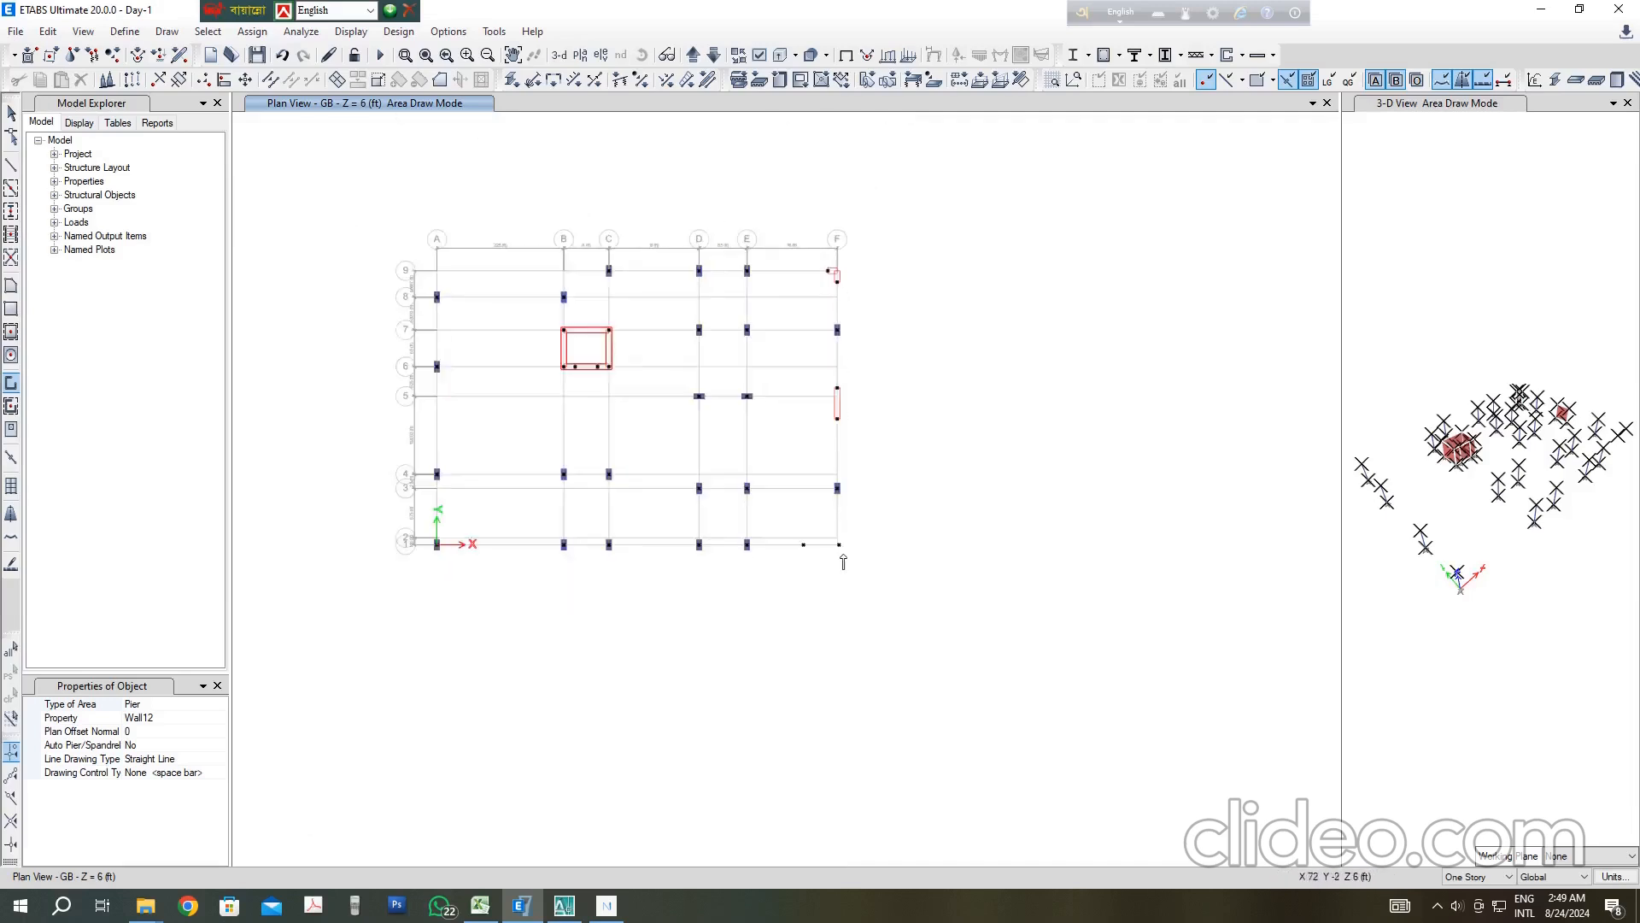
scroll(843, 562, up, 5)
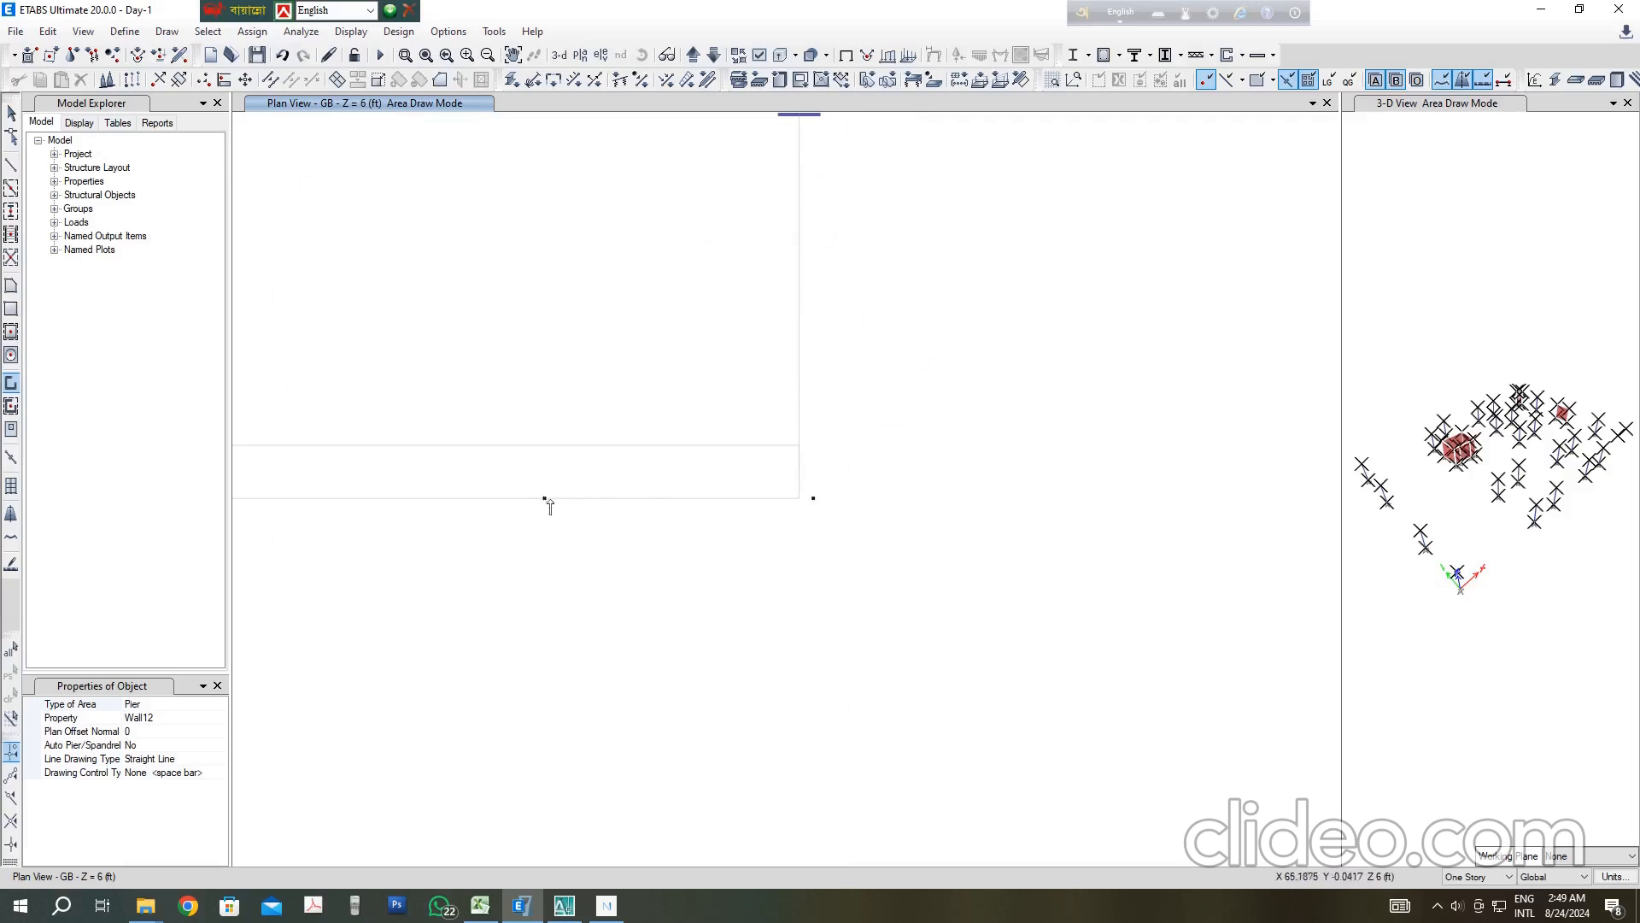
click(545, 498)
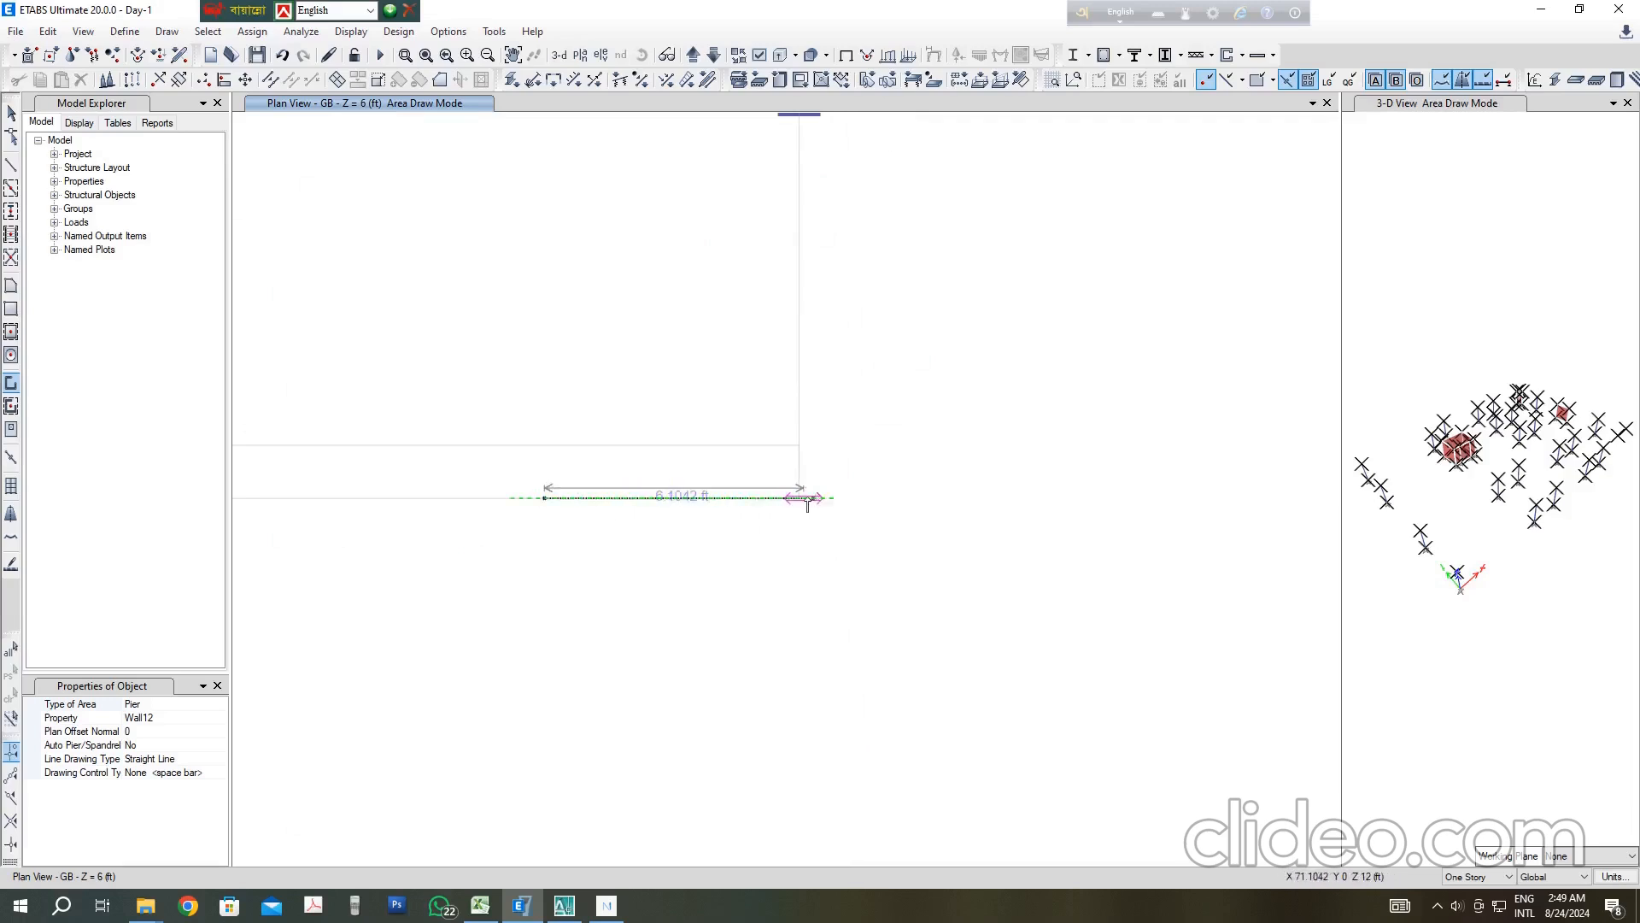
click(813, 498)
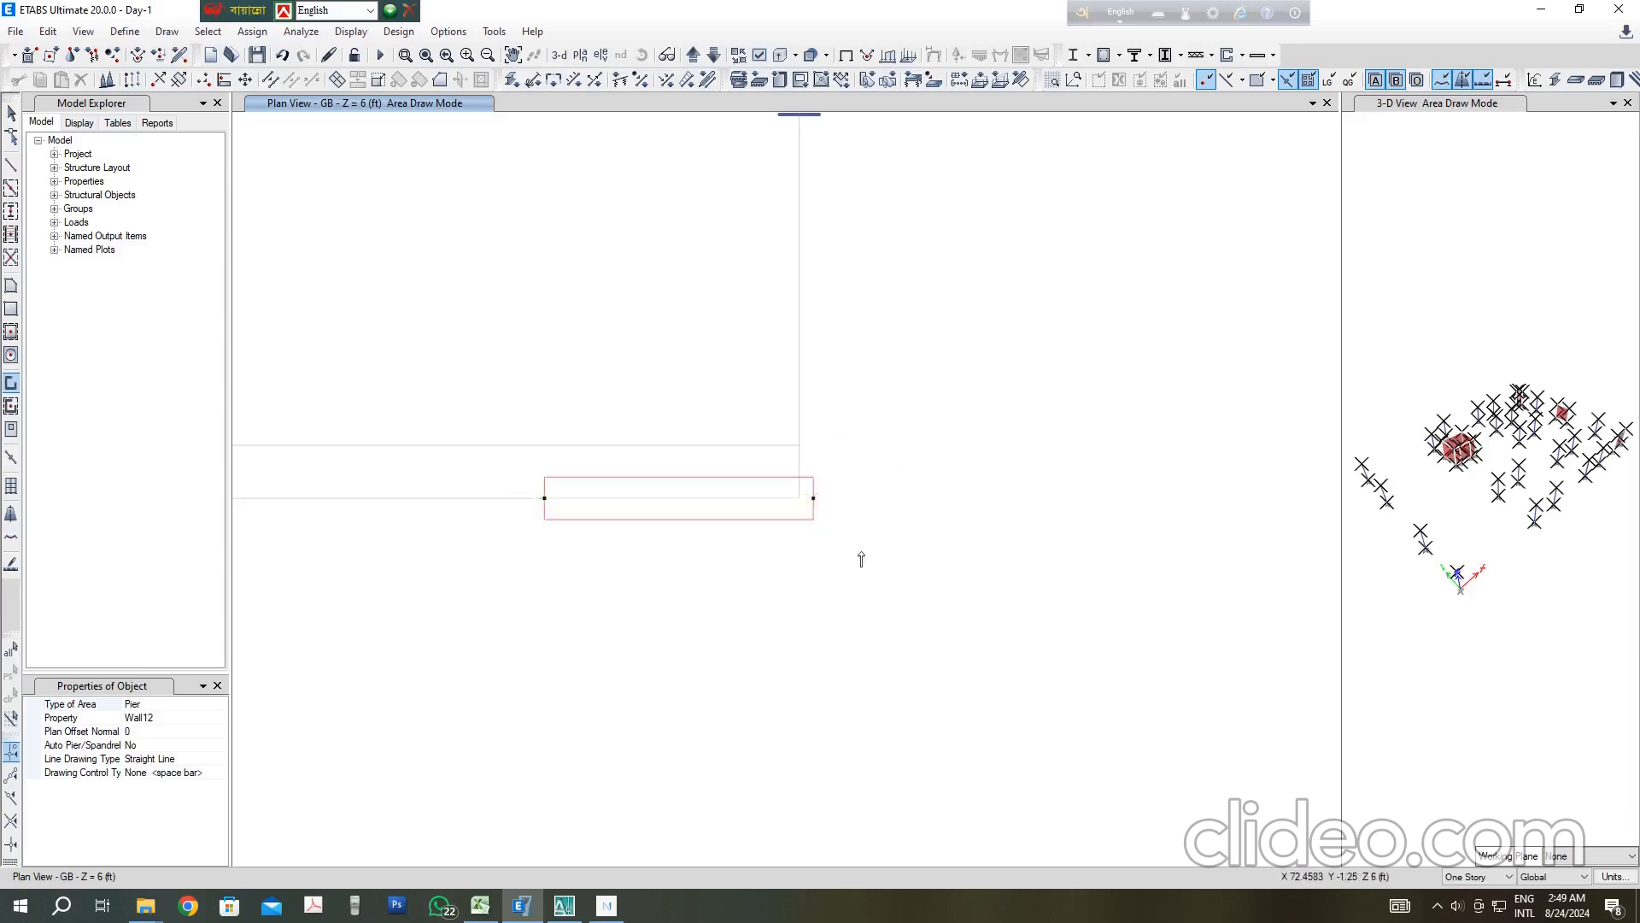
scroll(861, 559, down, 5)
scroll(857, 385, up, 2)
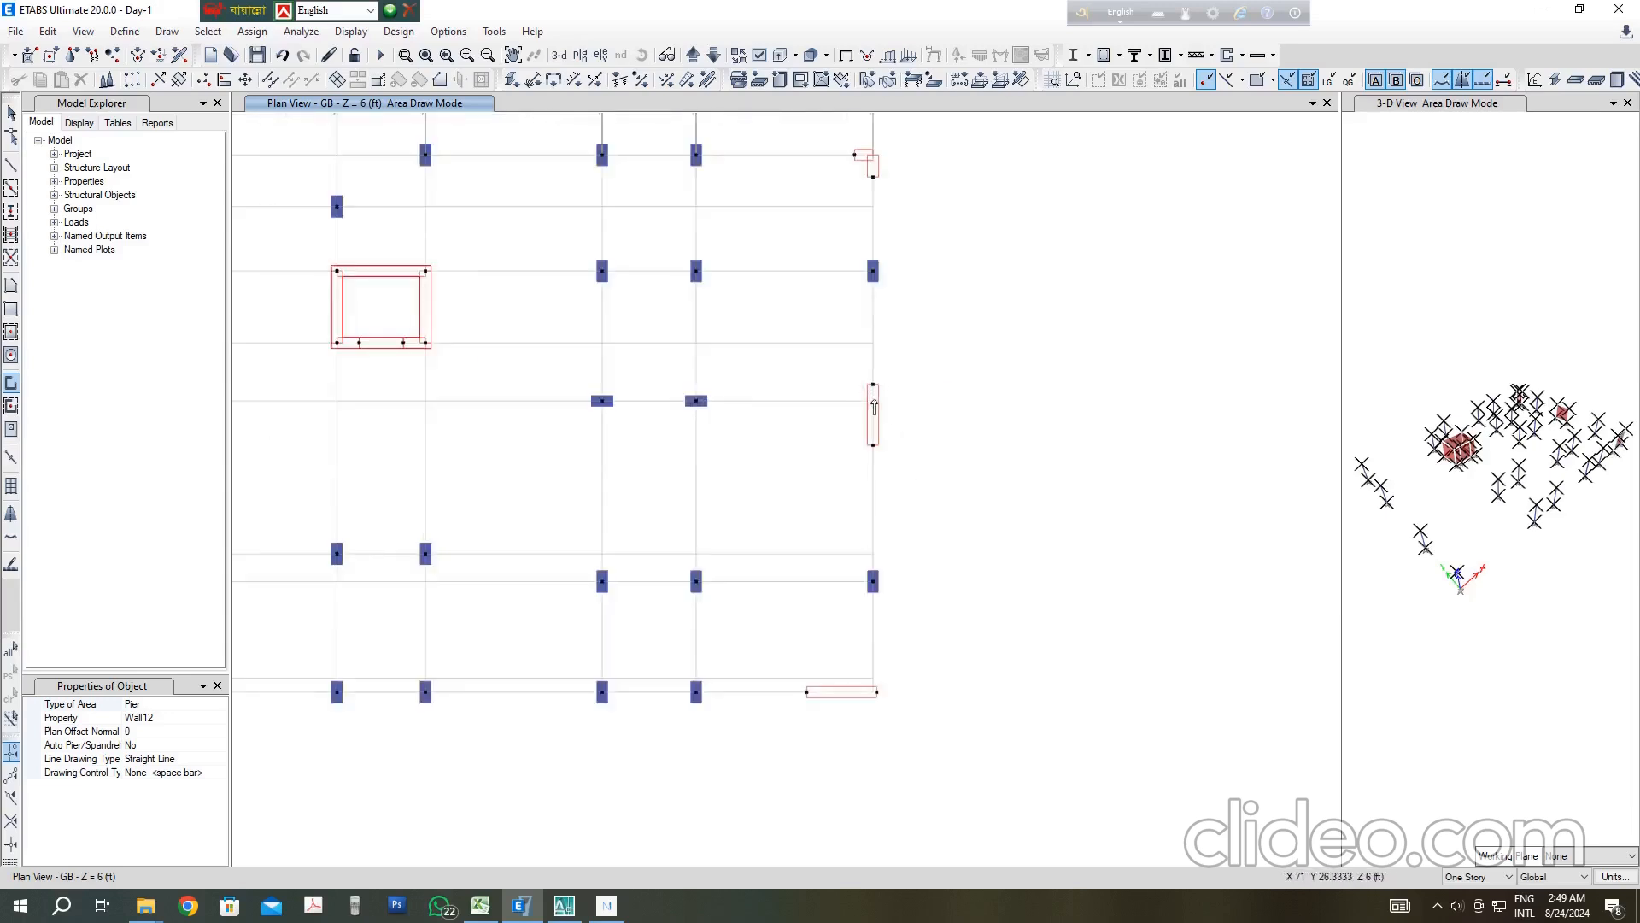
scroll(897, 412, down, 2)
scroll(893, 426, up, 2)
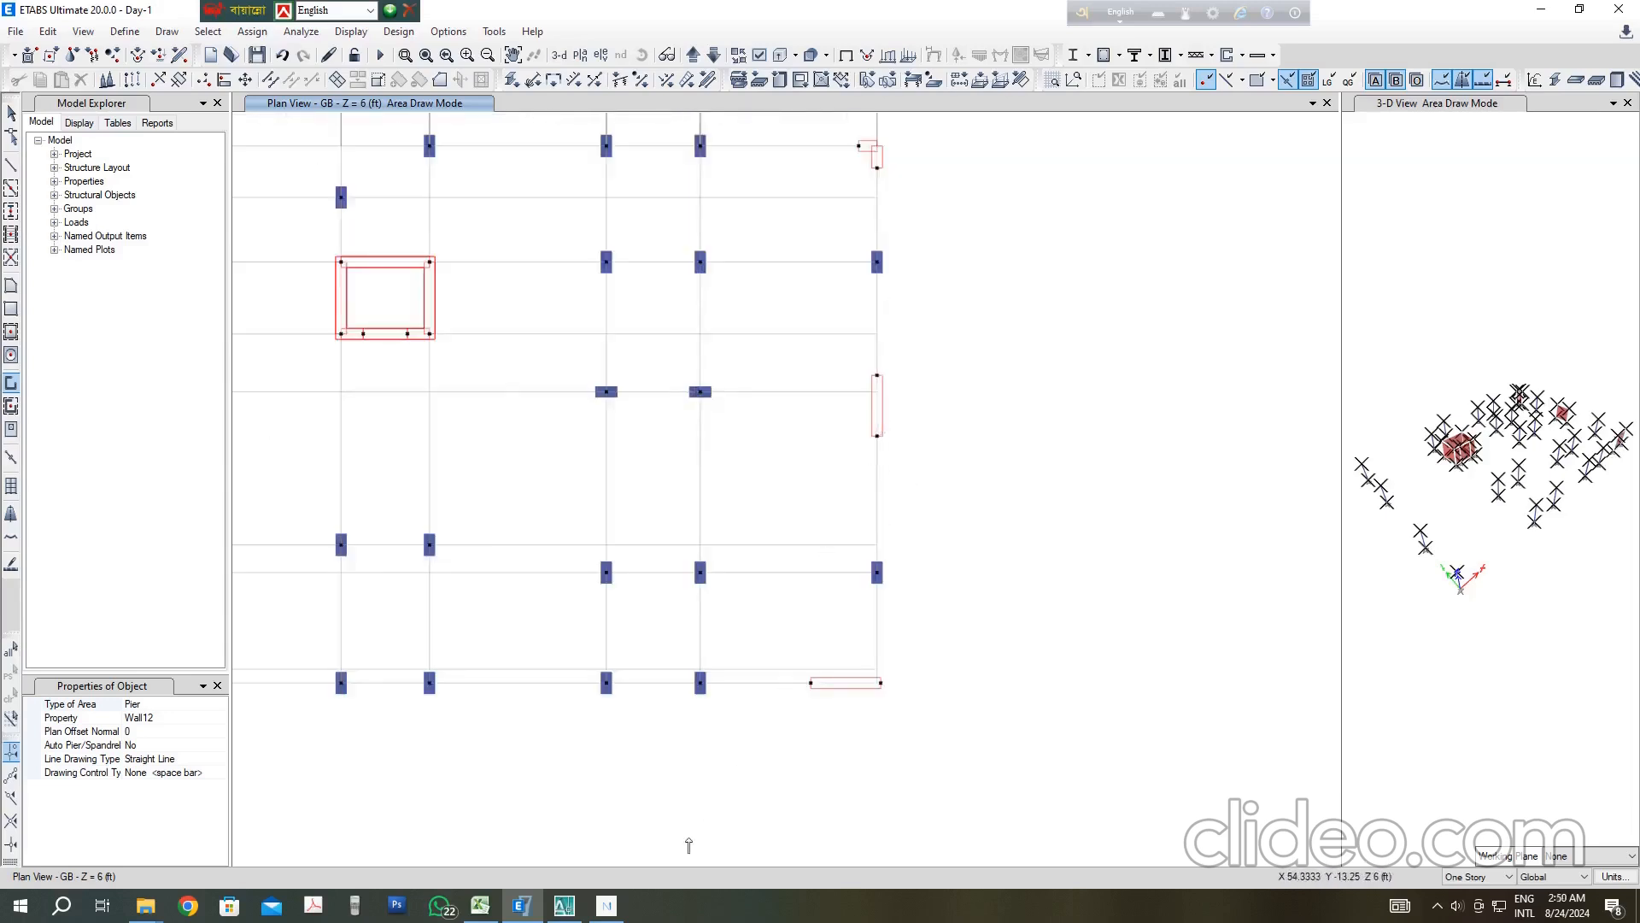
Step: Compare the ETABS plan's columns and walls with the AutoCAD column layout and return to ETABS
click(564, 906)
scroll(780, 598, up, 2)
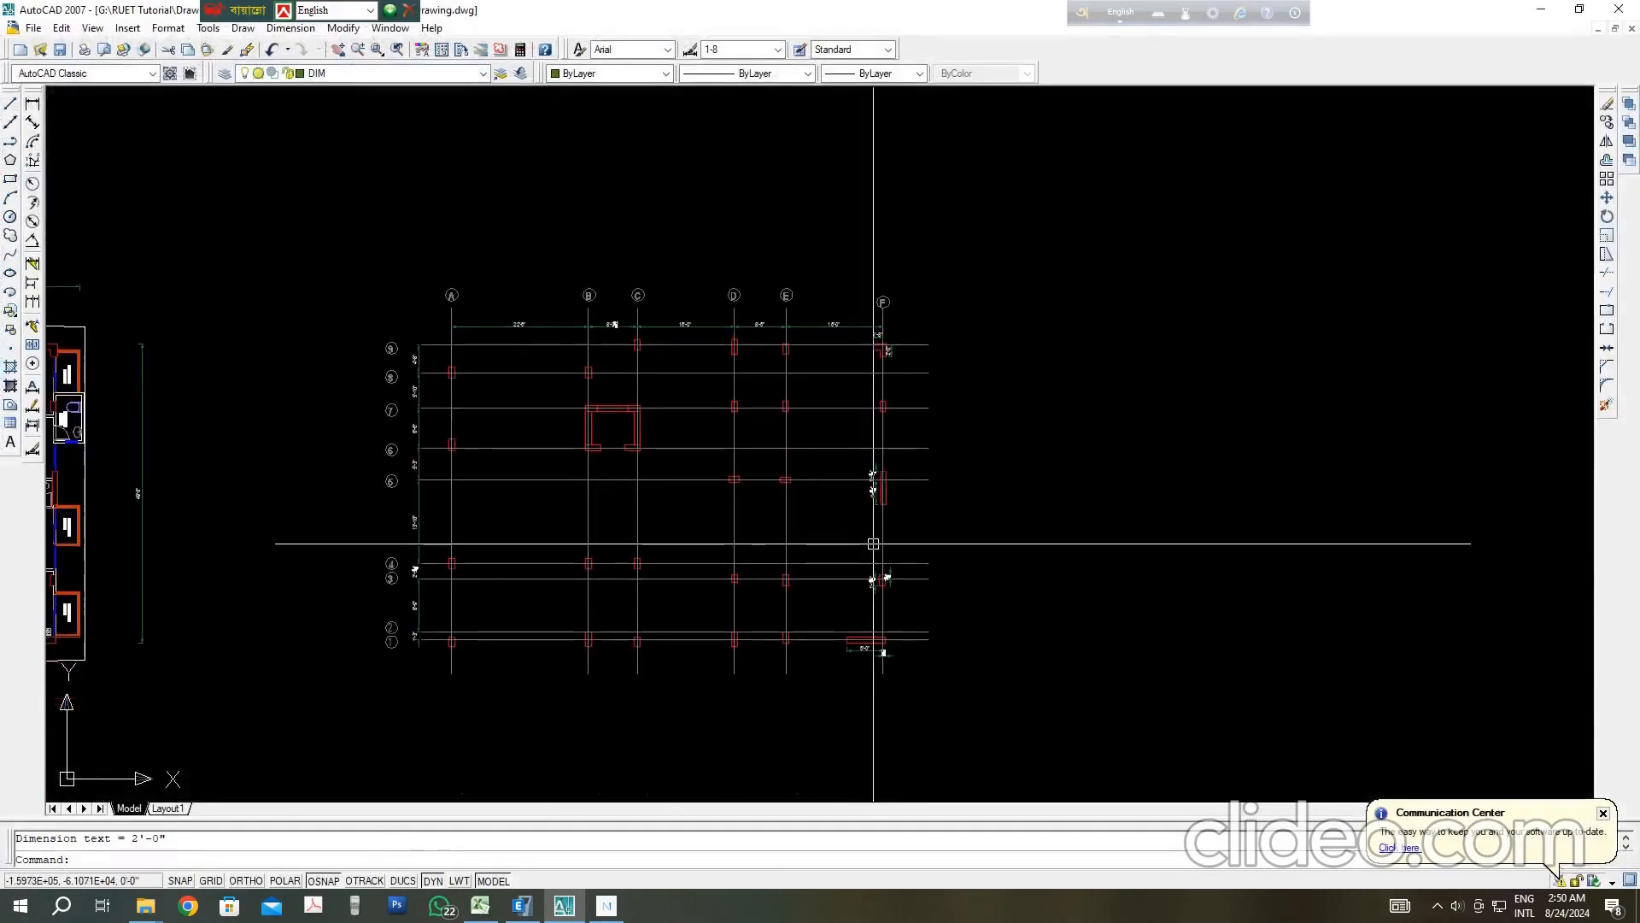
middle_drag(847, 618, 825, 562)
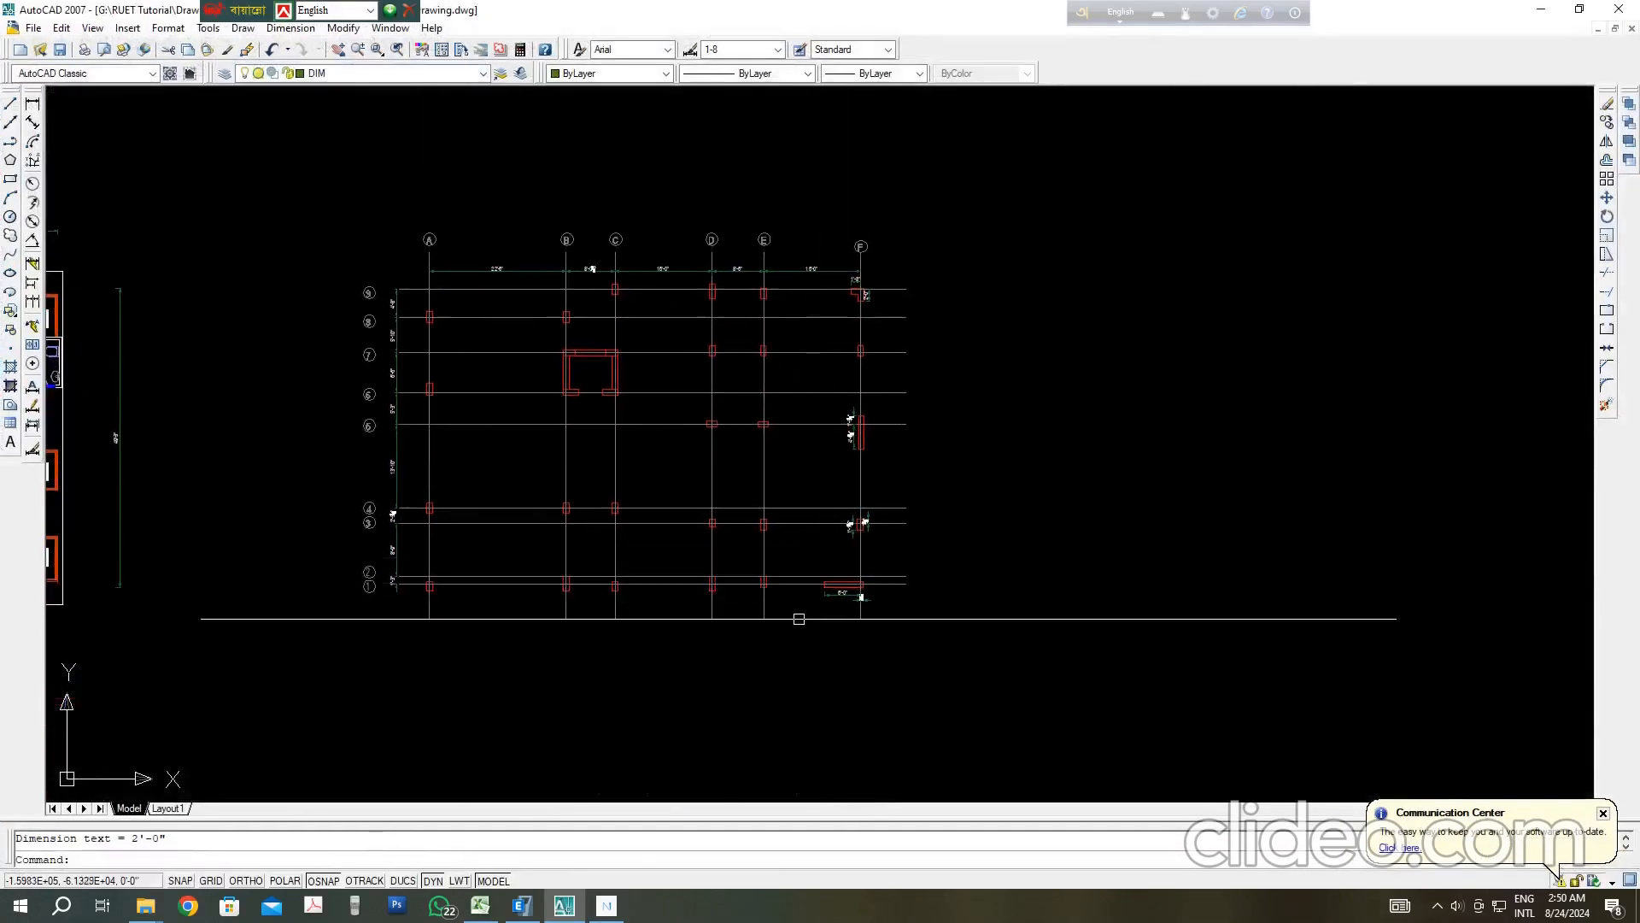
click(566, 908)
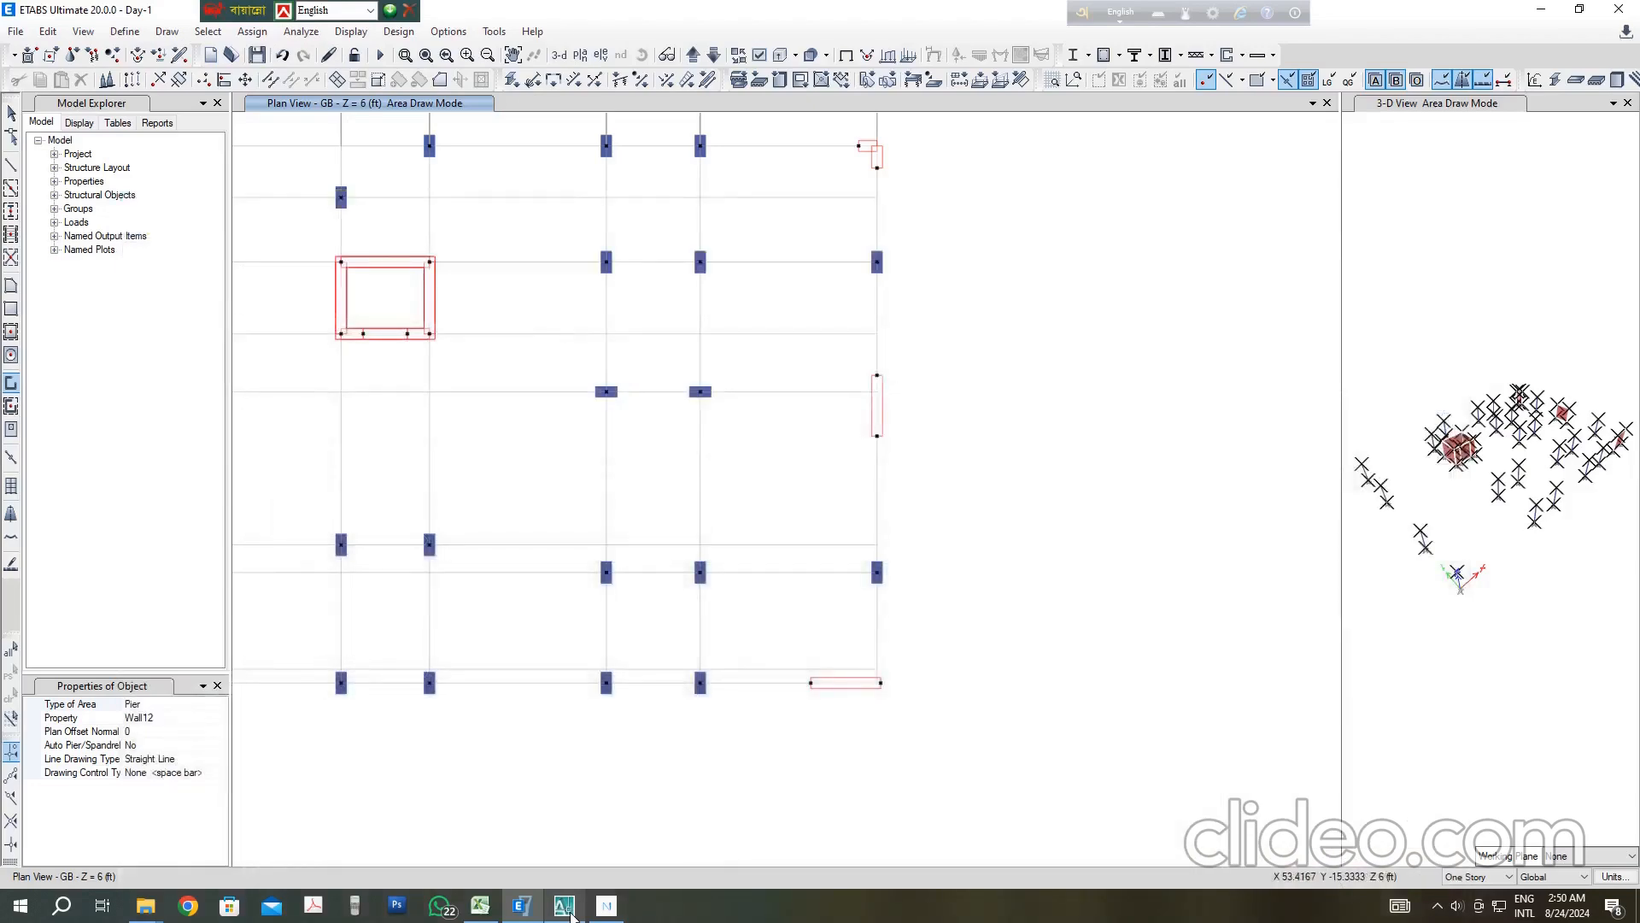
click(566, 907)
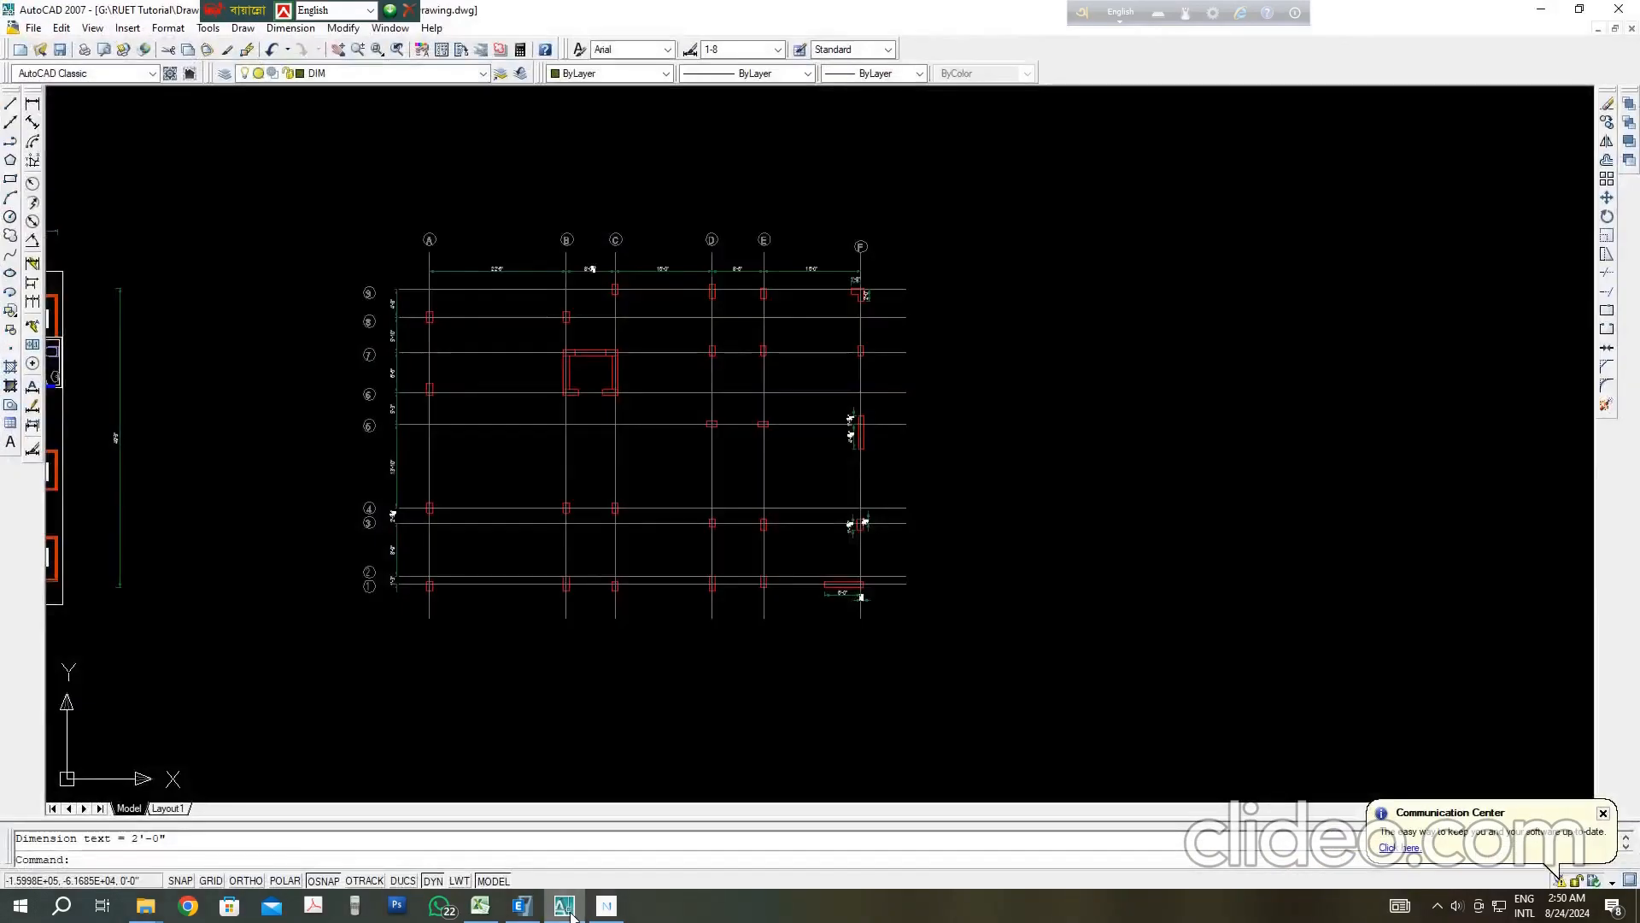
click(566, 908)
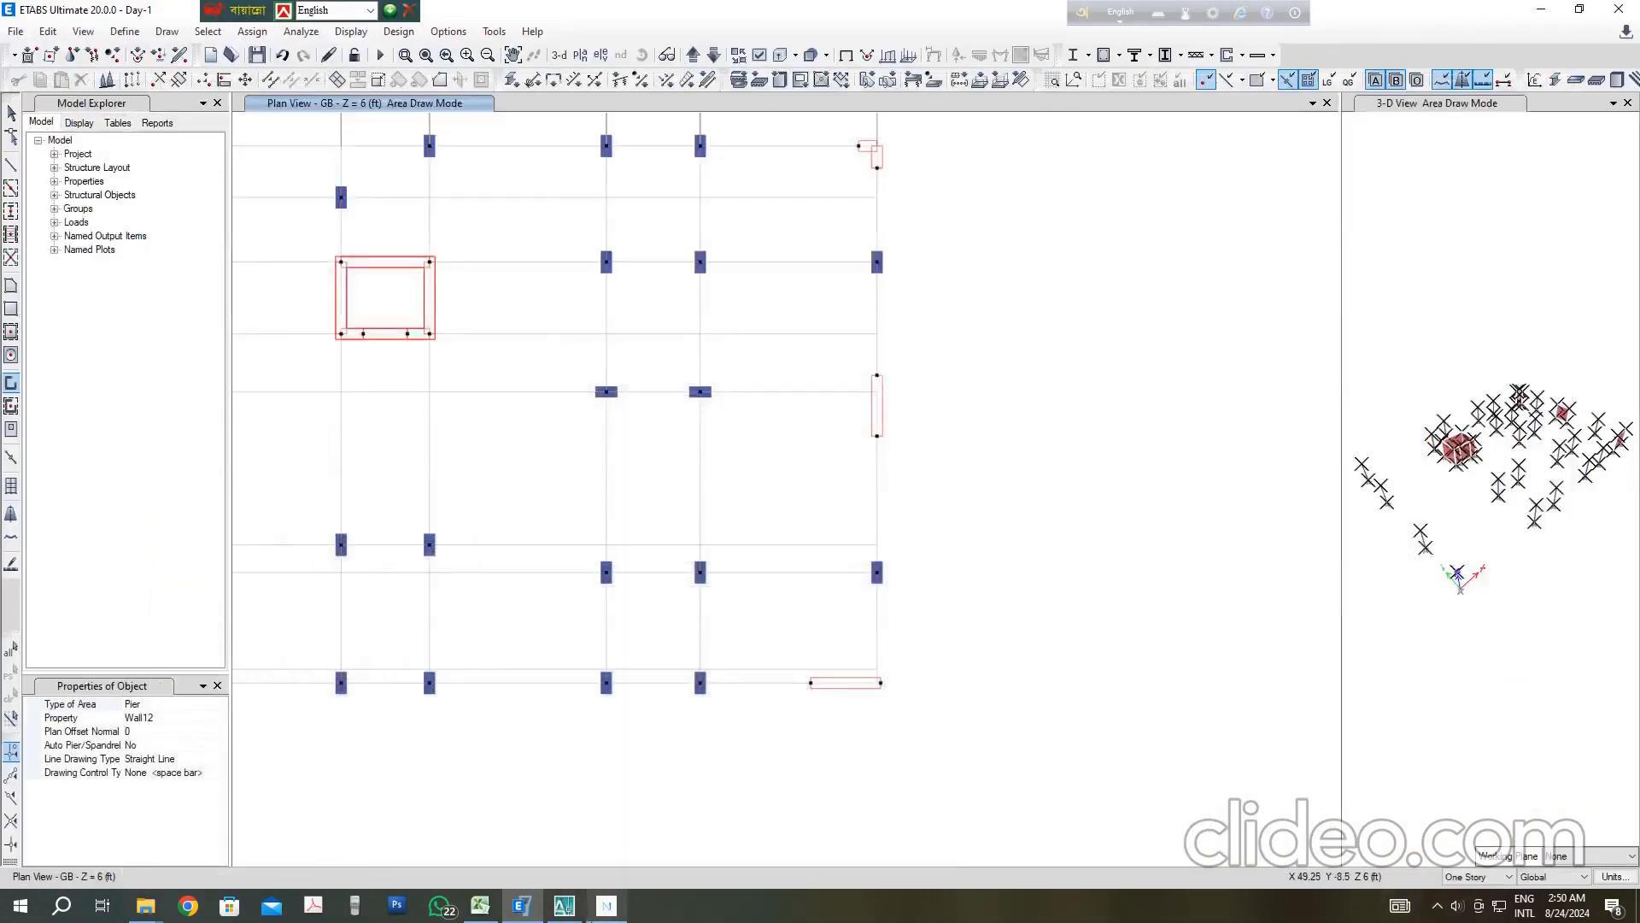
click(566, 907)
click(566, 907)
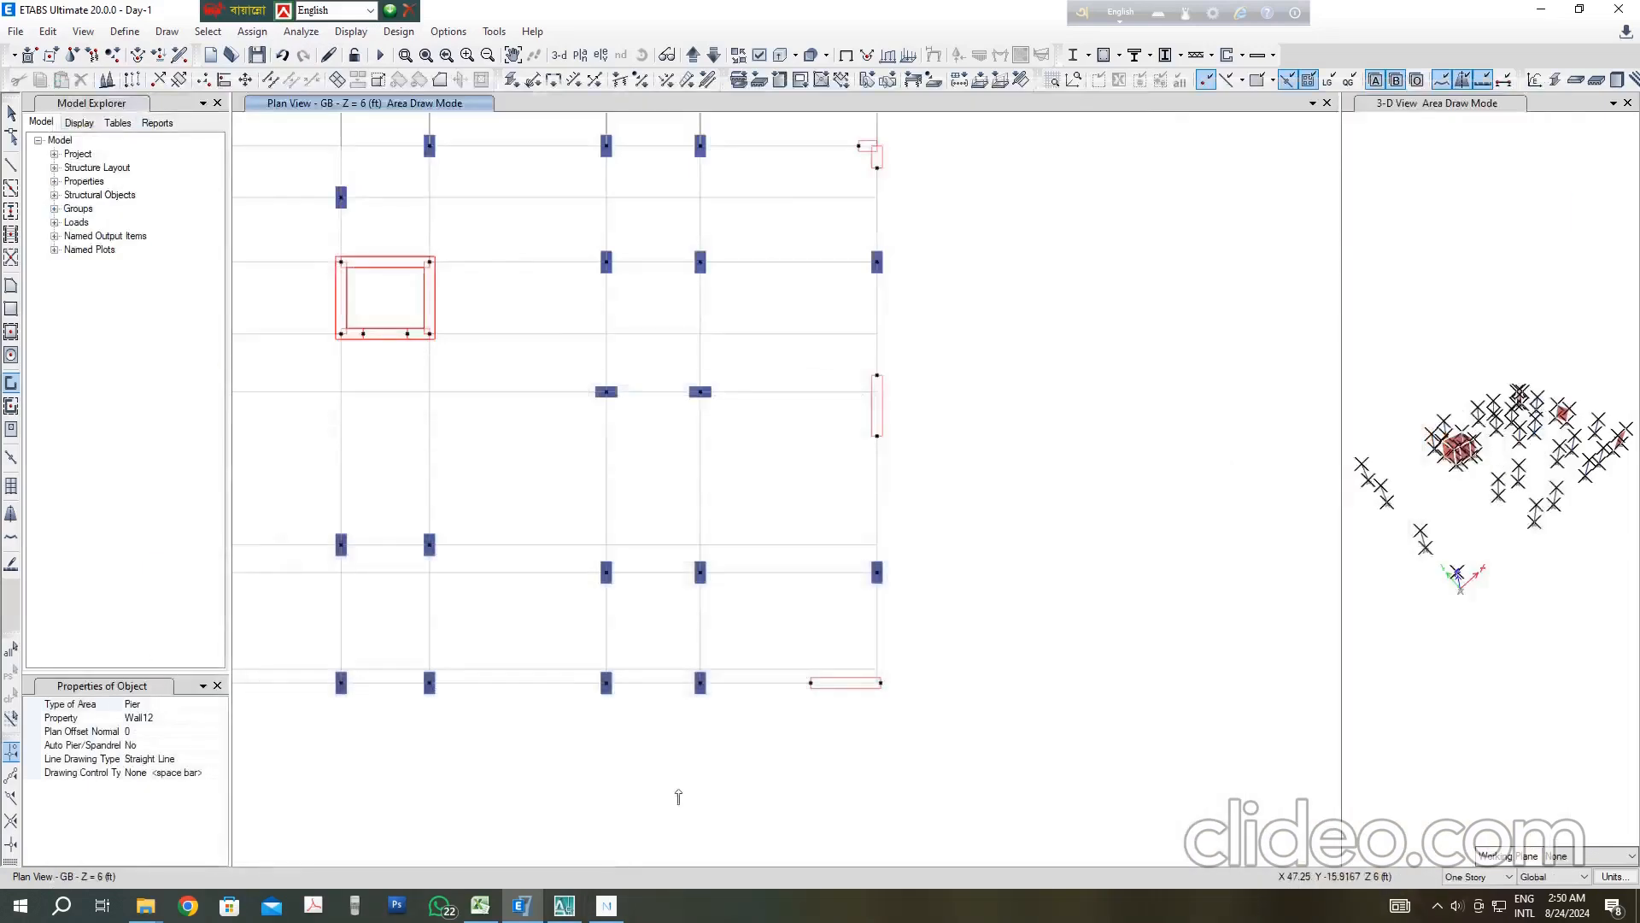
Step: Draw a GB12x24 frame beam along grid 8 from grid point A8 to B8
scroll(856, 593, up, 2)
scroll(900, 264, down, 5)
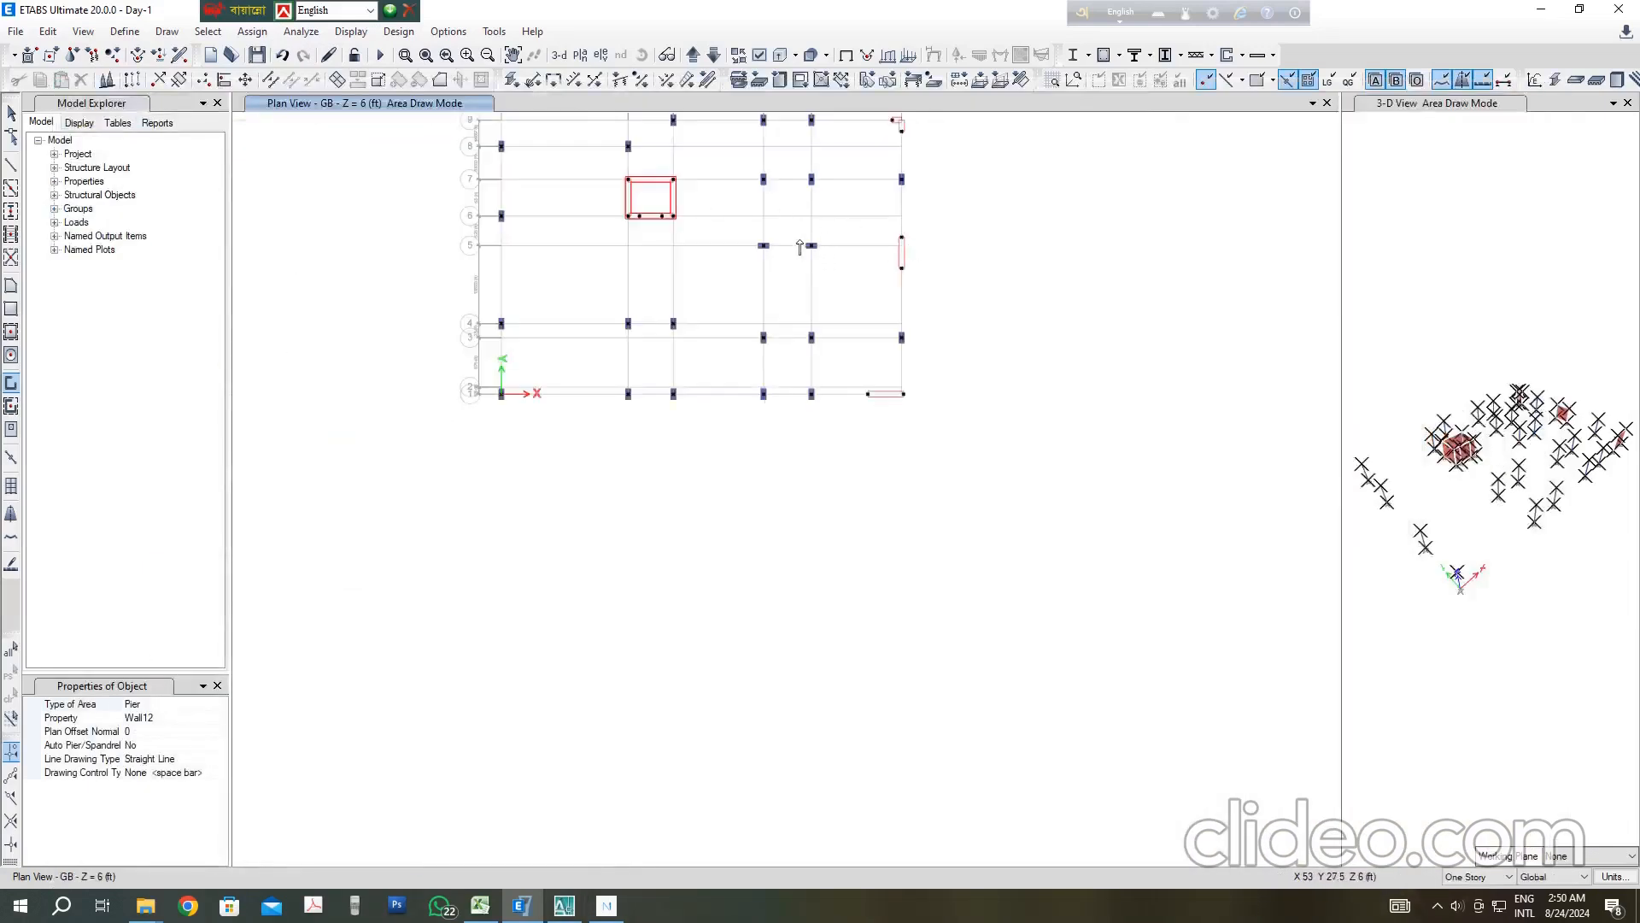
scroll(805, 249, down, 2)
scroll(784, 218, up, 5)
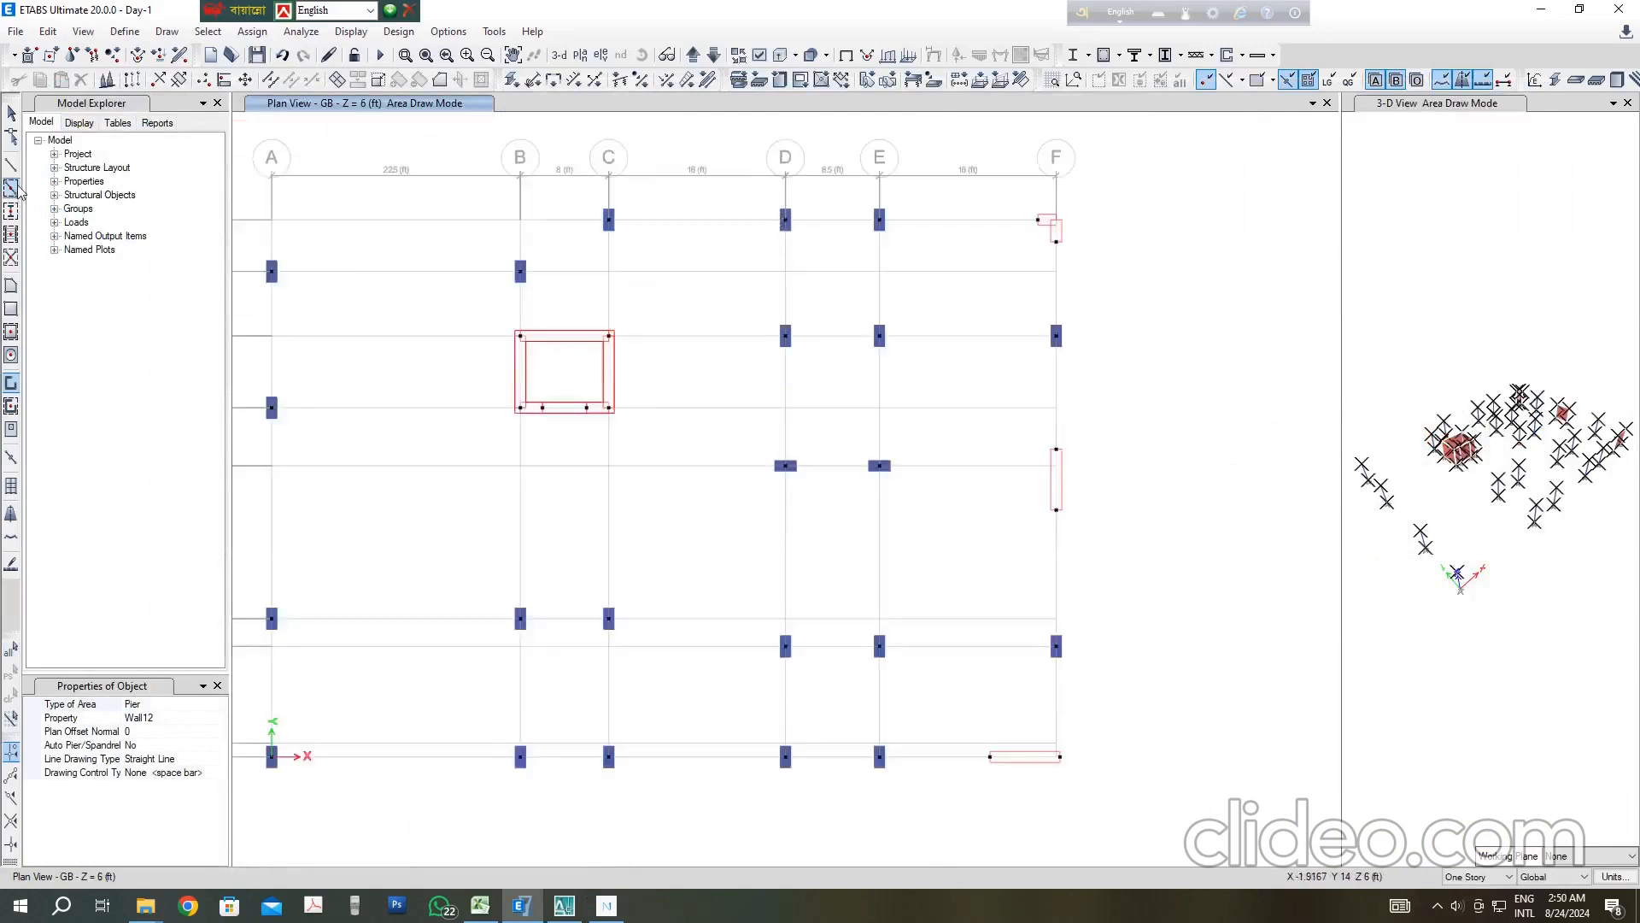
scroll(628, 373, down, 3)
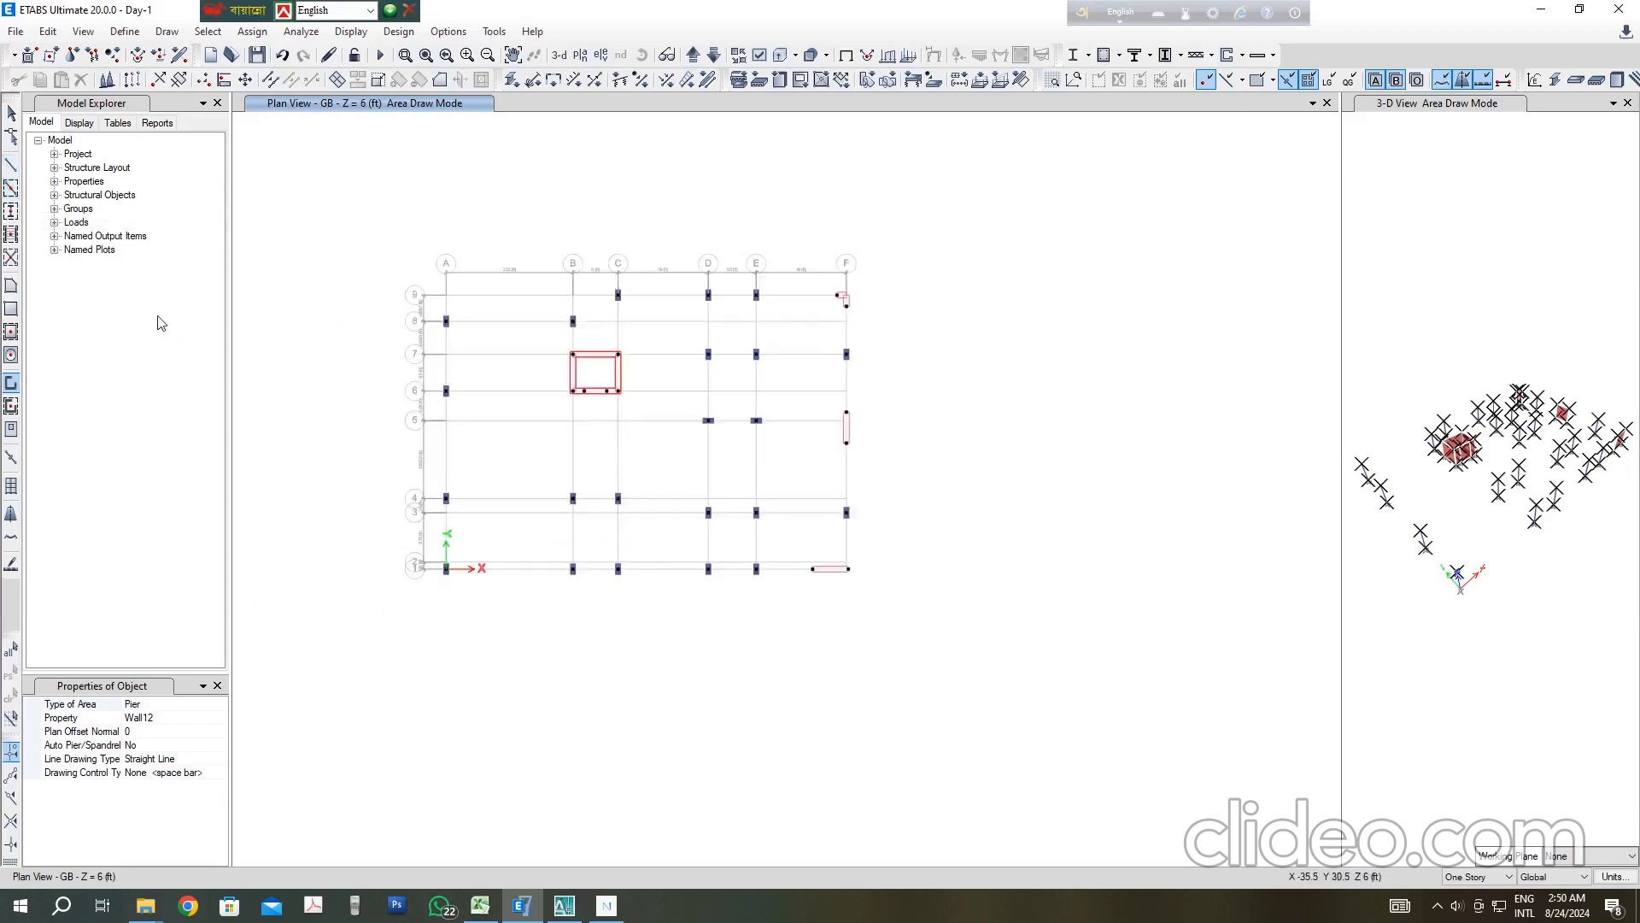
scroll(427, 320, up, 3)
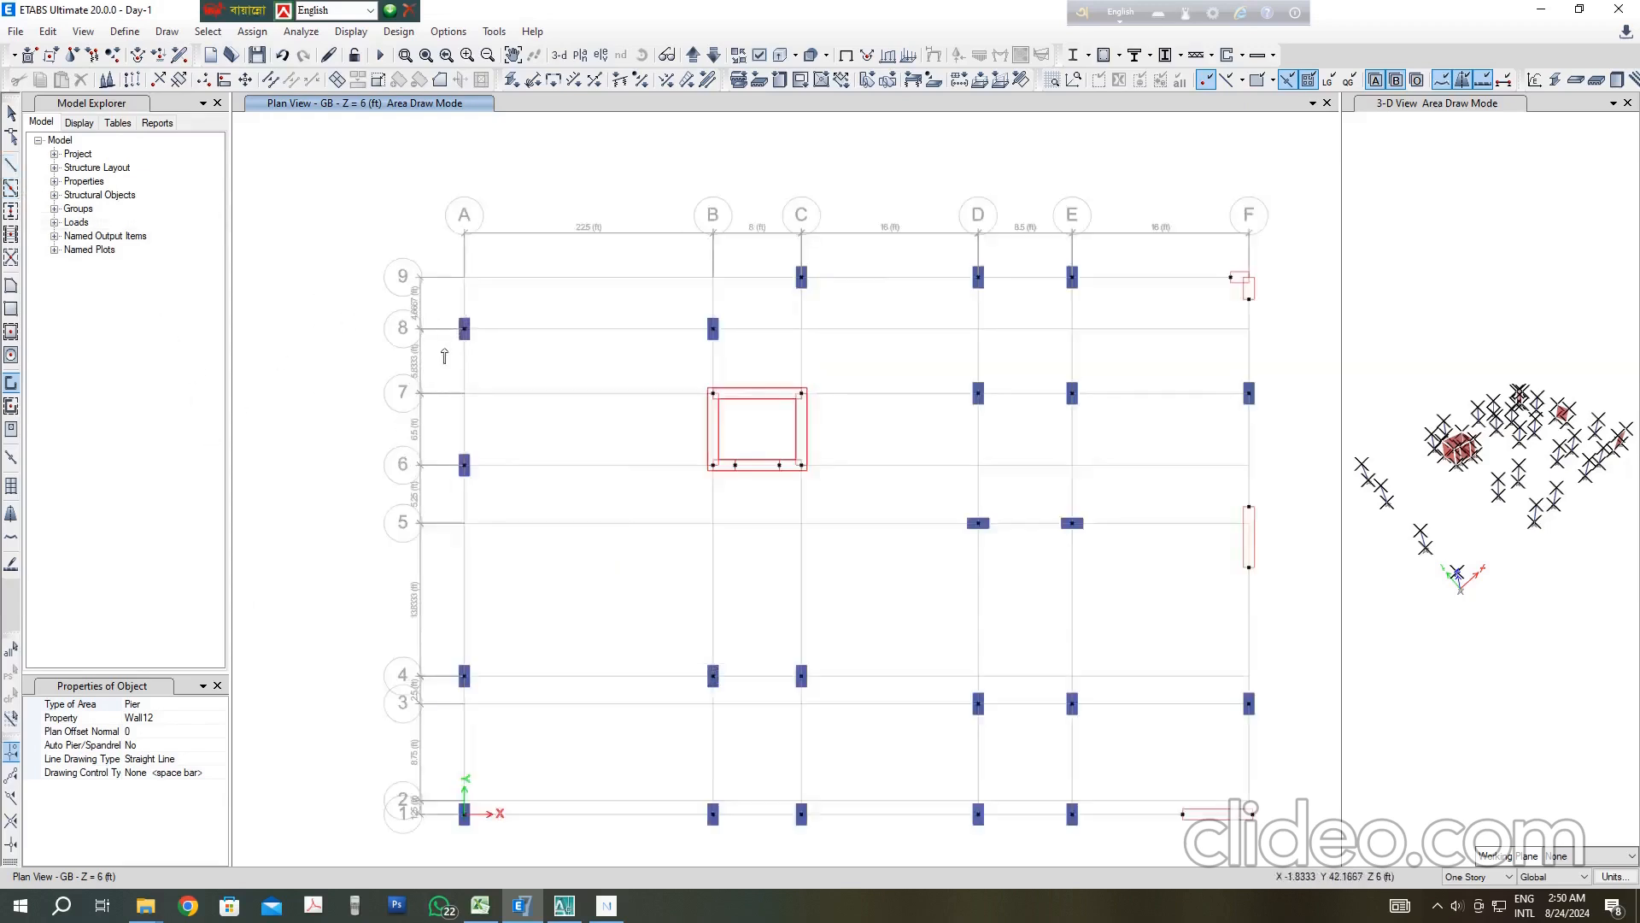
click(11, 168)
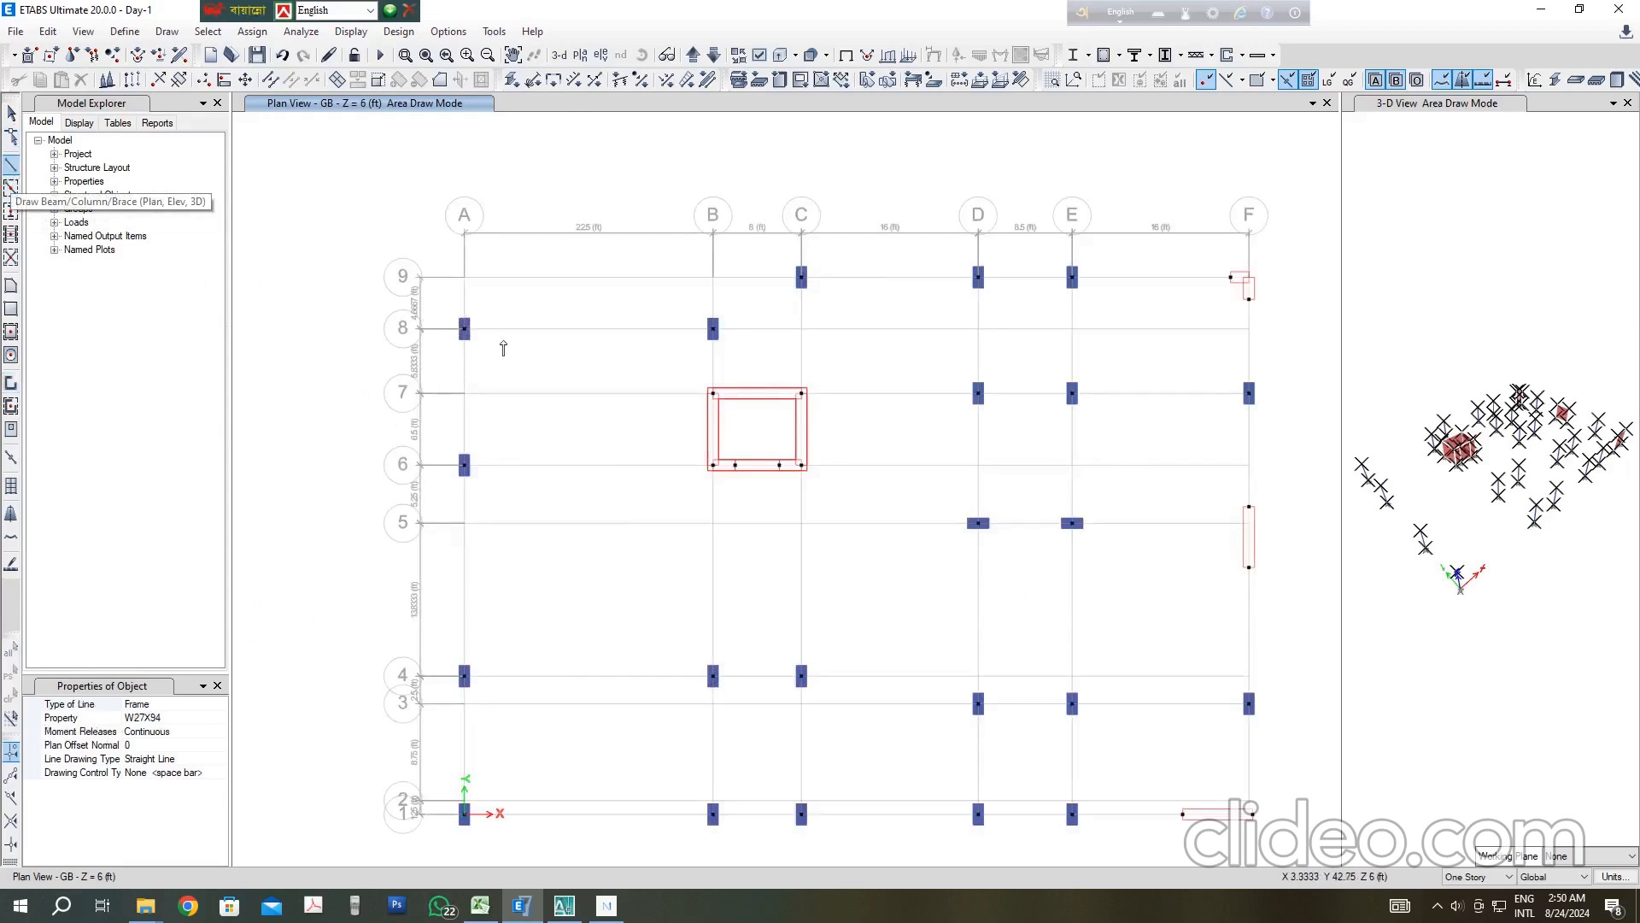
click(218, 719)
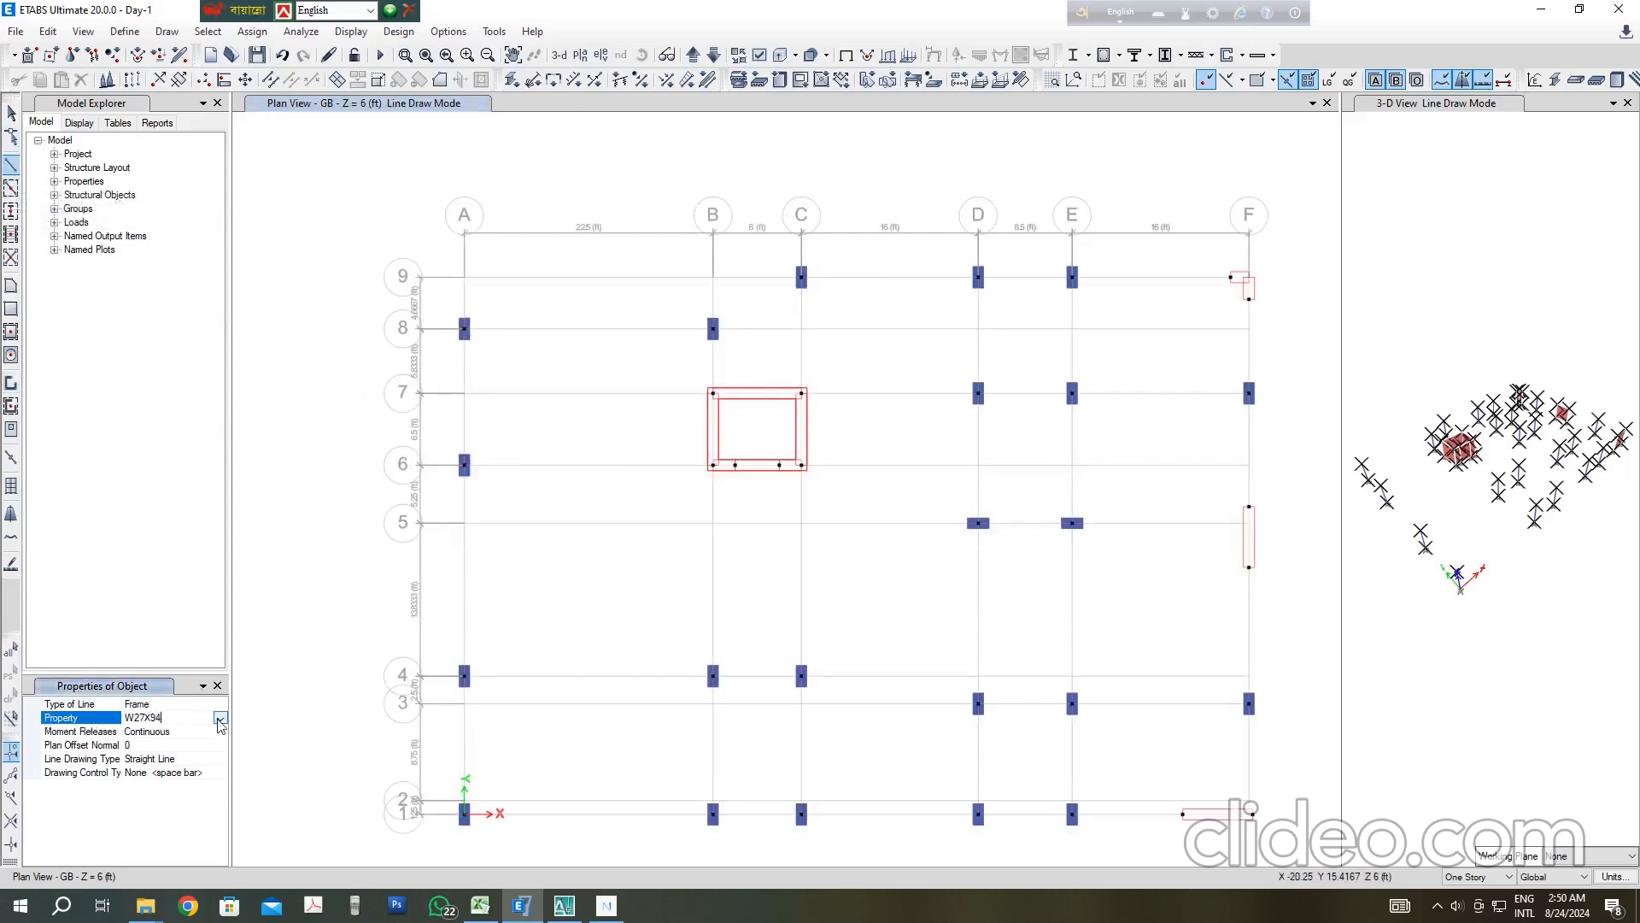
click(221, 720)
click(162, 760)
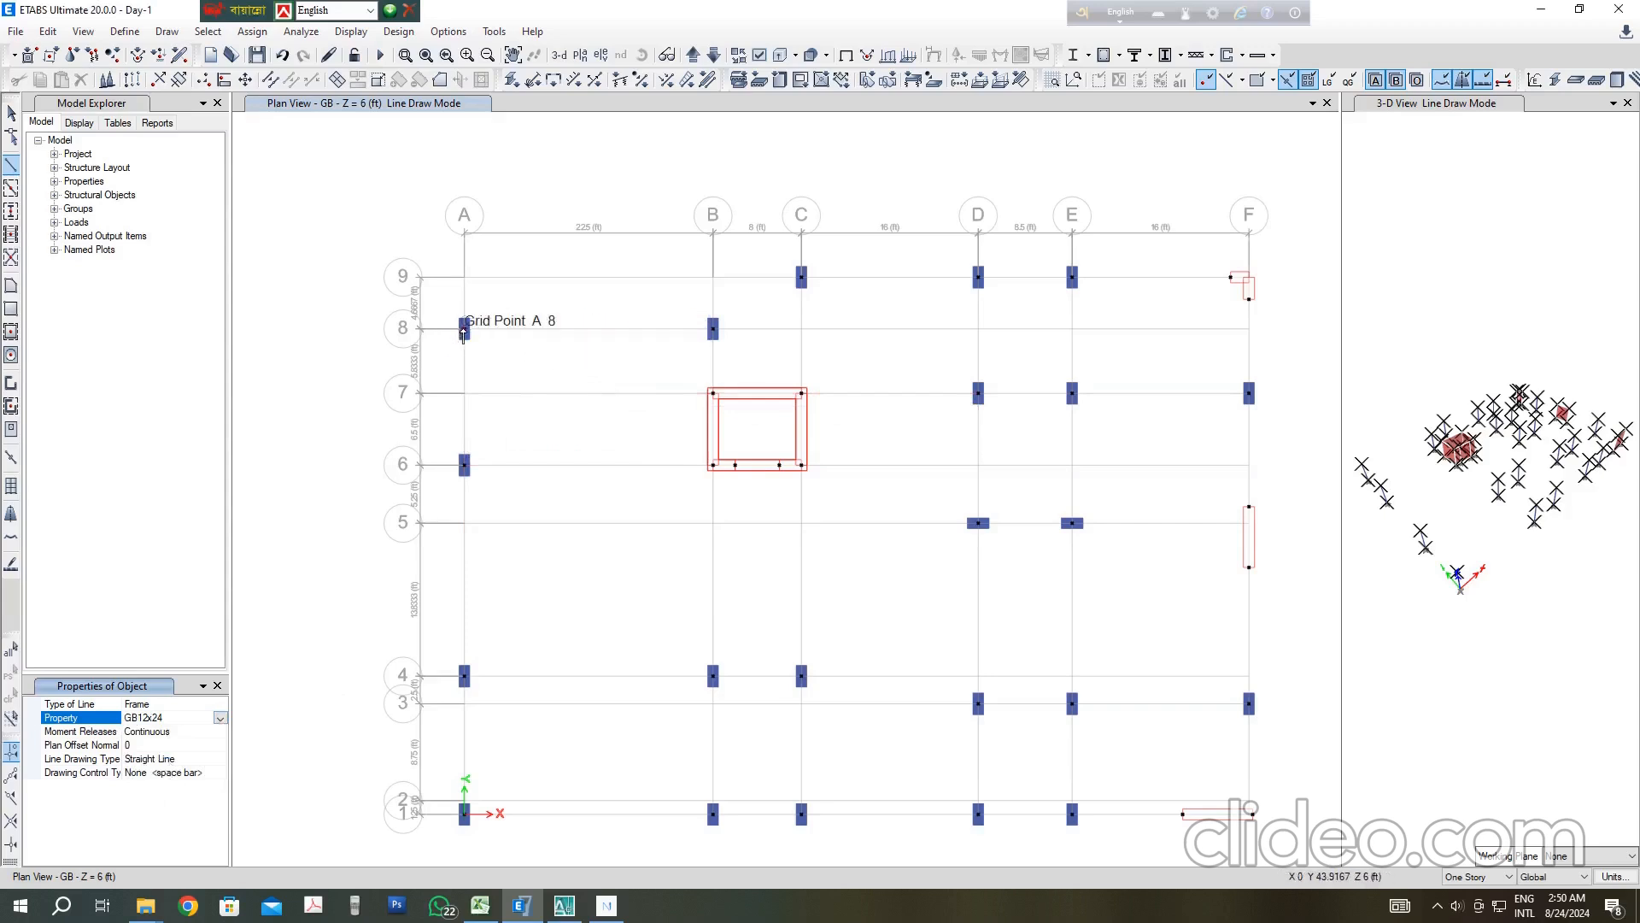
click(464, 332)
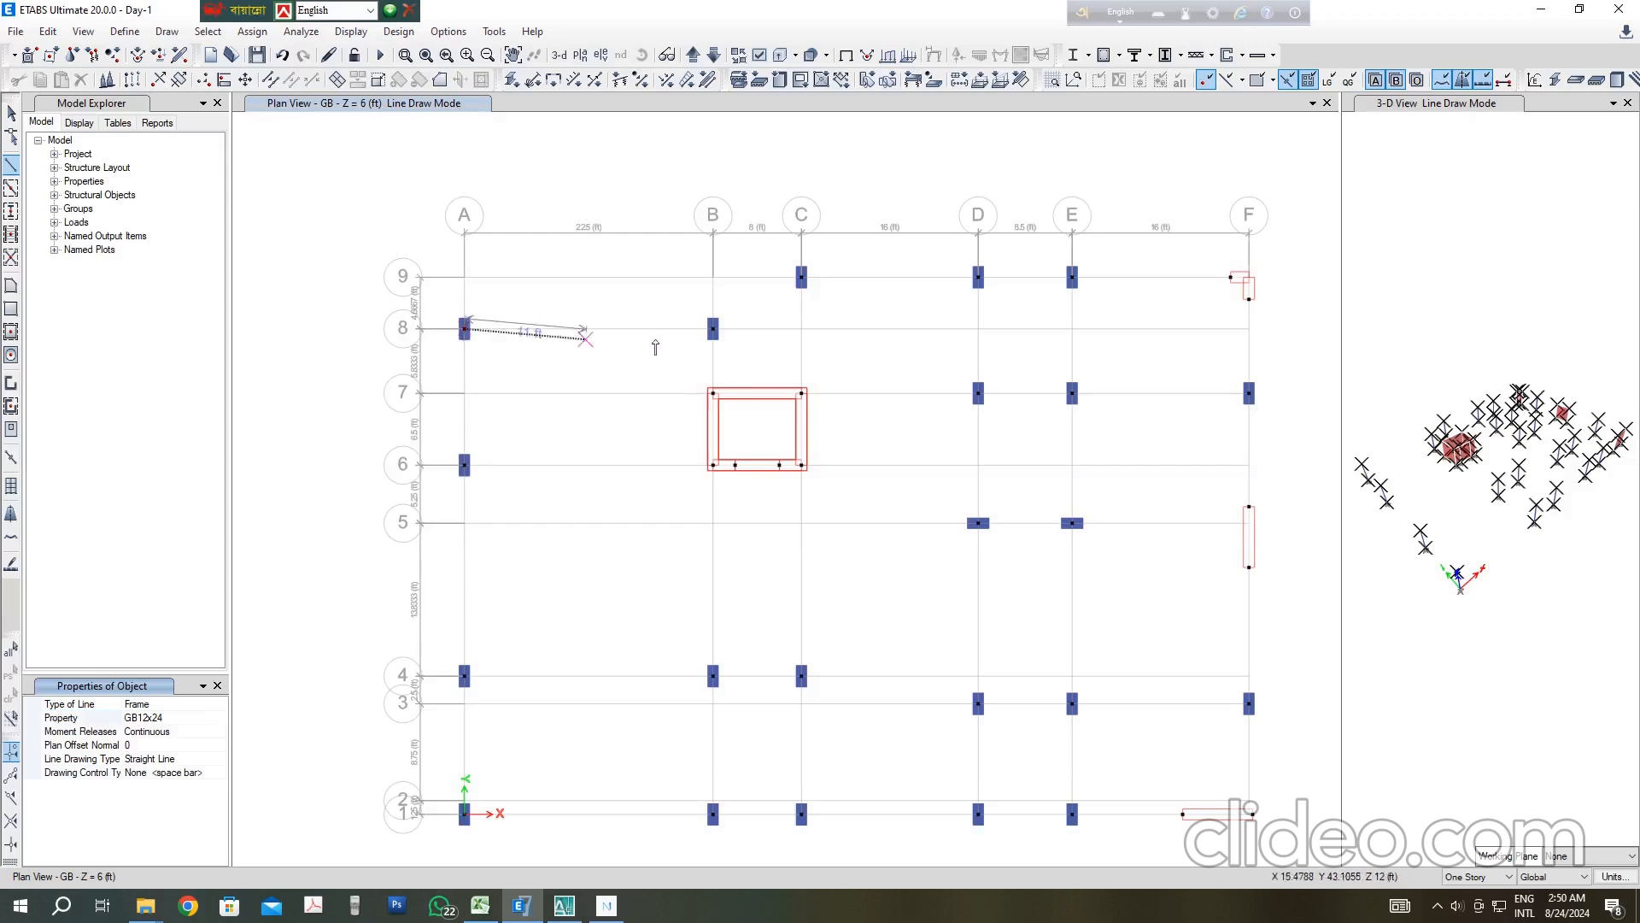
scroll(660, 337, up, 3)
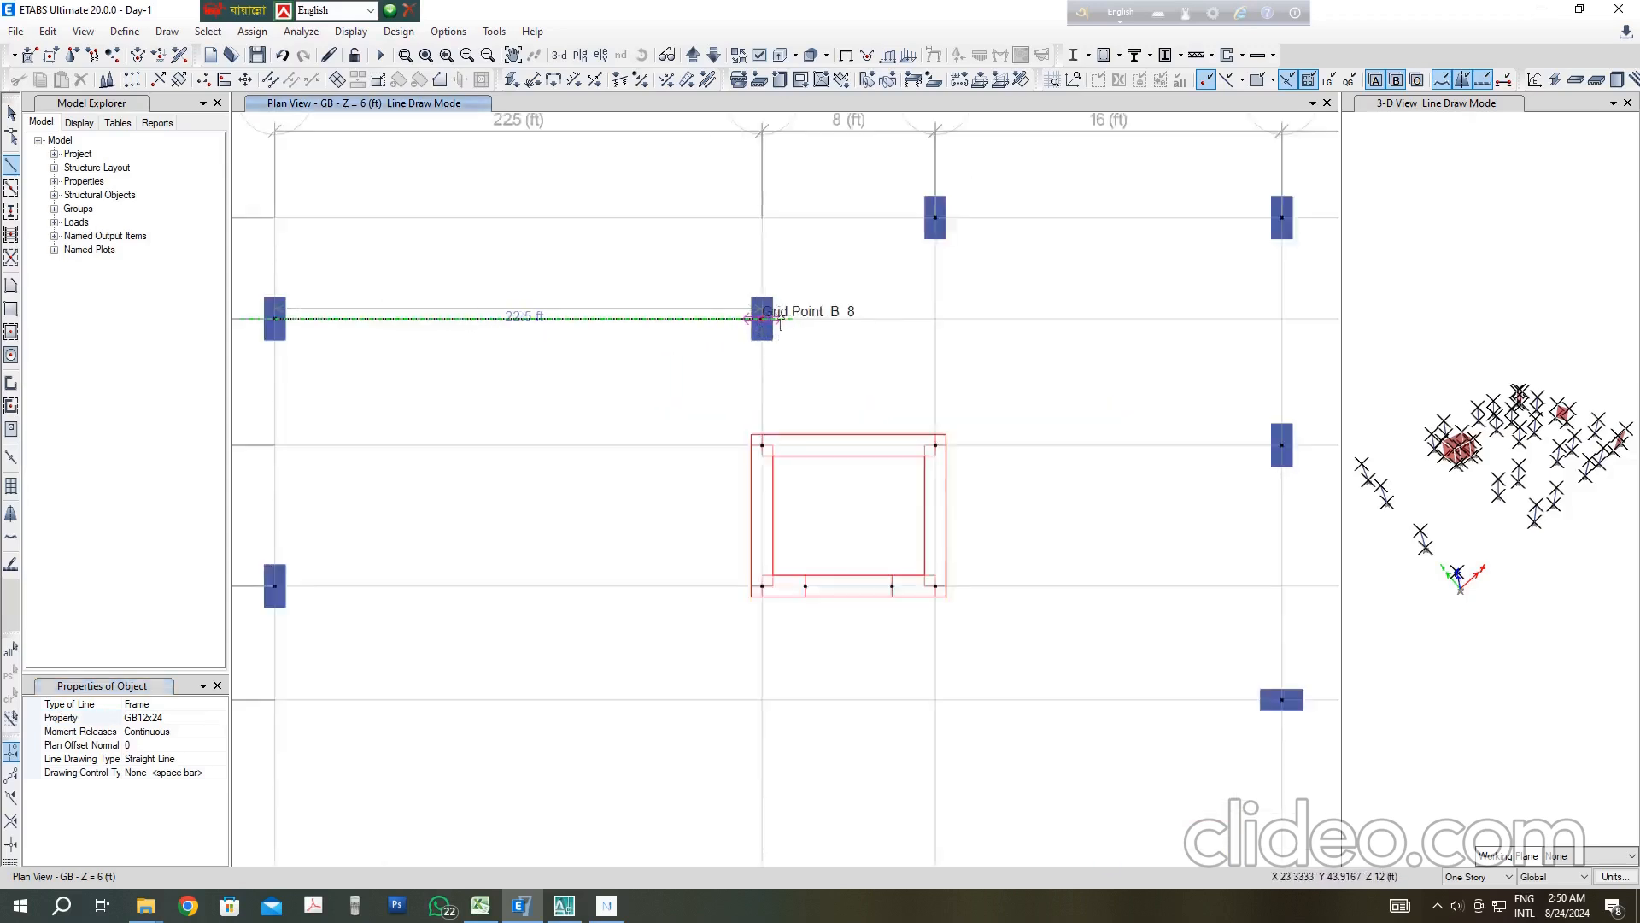
scroll(761, 323, up, 2)
click(744, 323)
scroll(743, 323, down, 2)
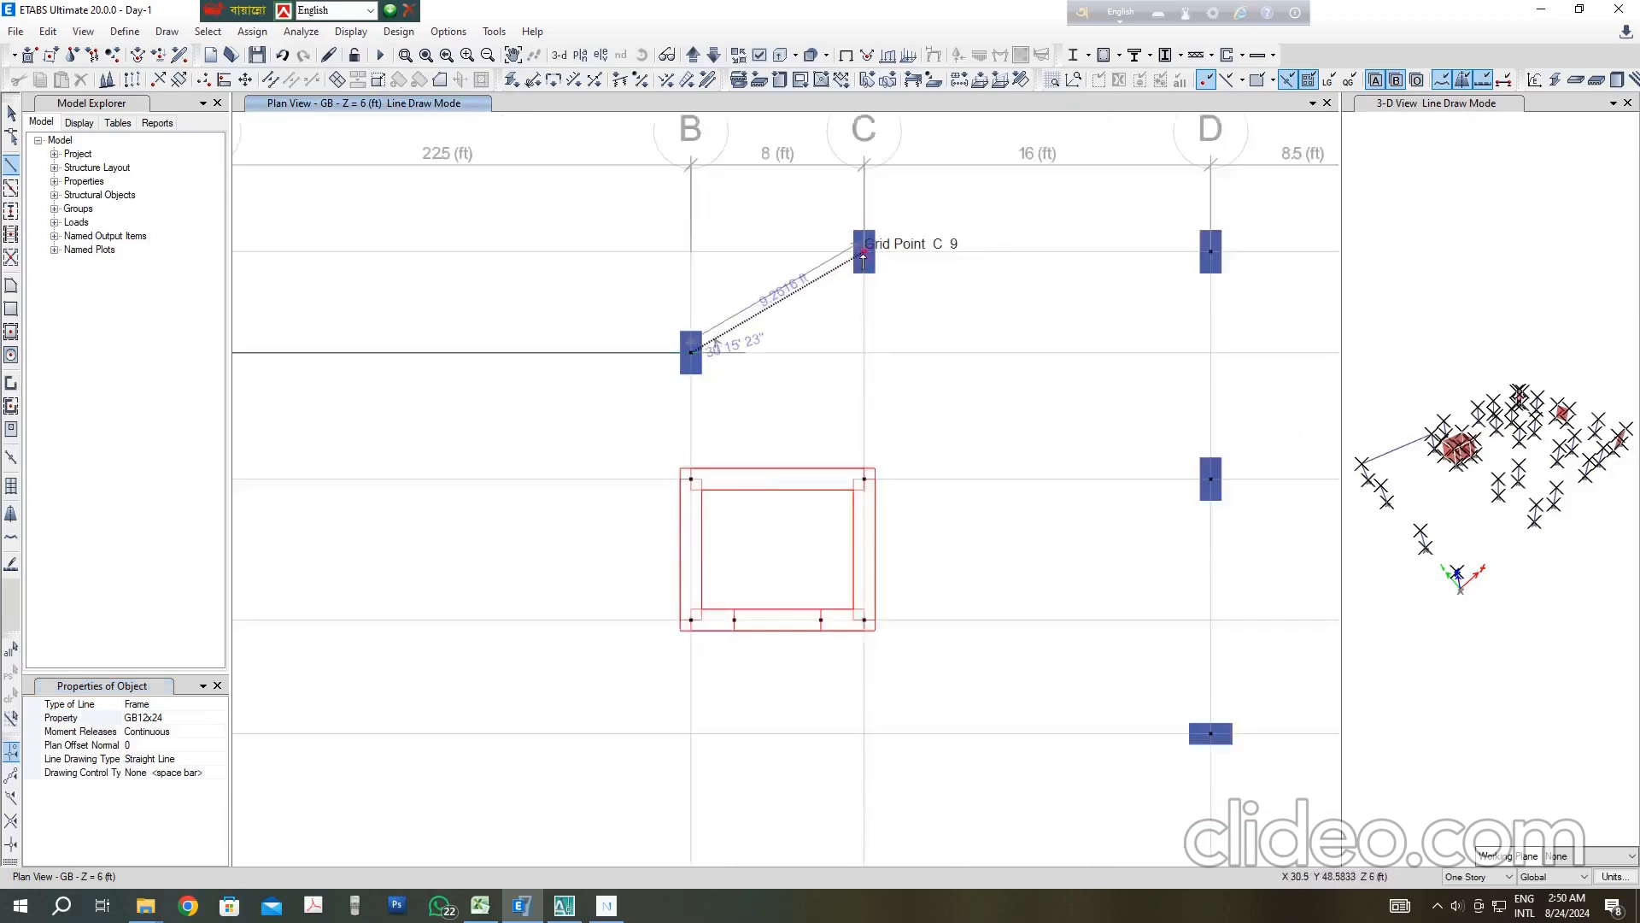
key(Escape)
scroll(684, 366, down, 4)
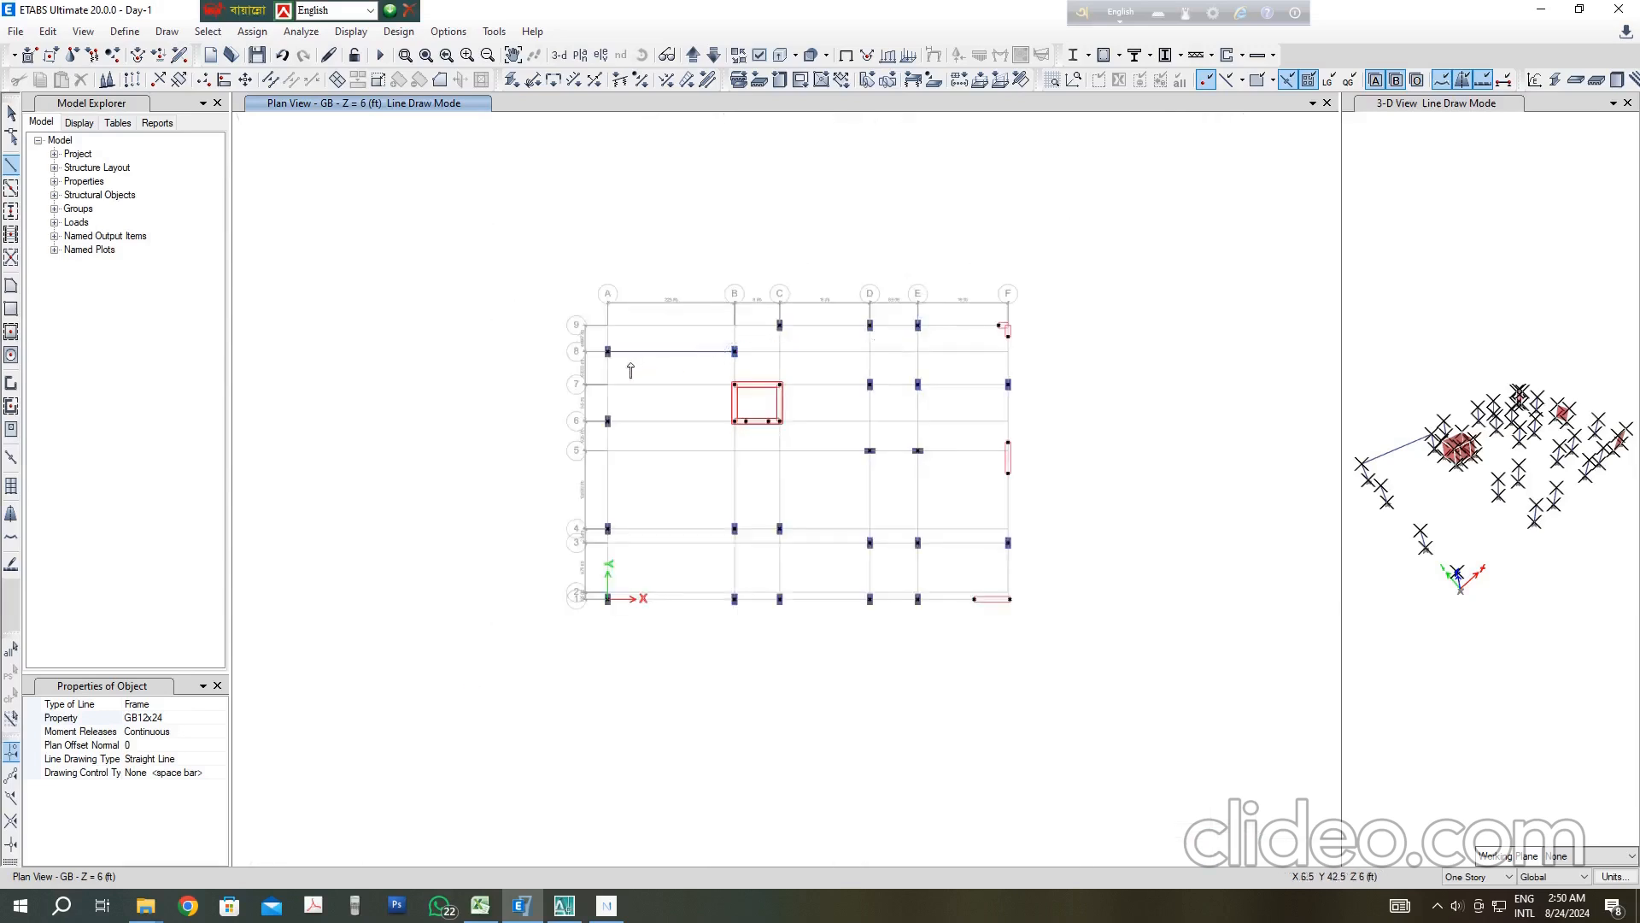
Step: Change the display color of the GB12x24 frame section to cyan
click(1556, 81)
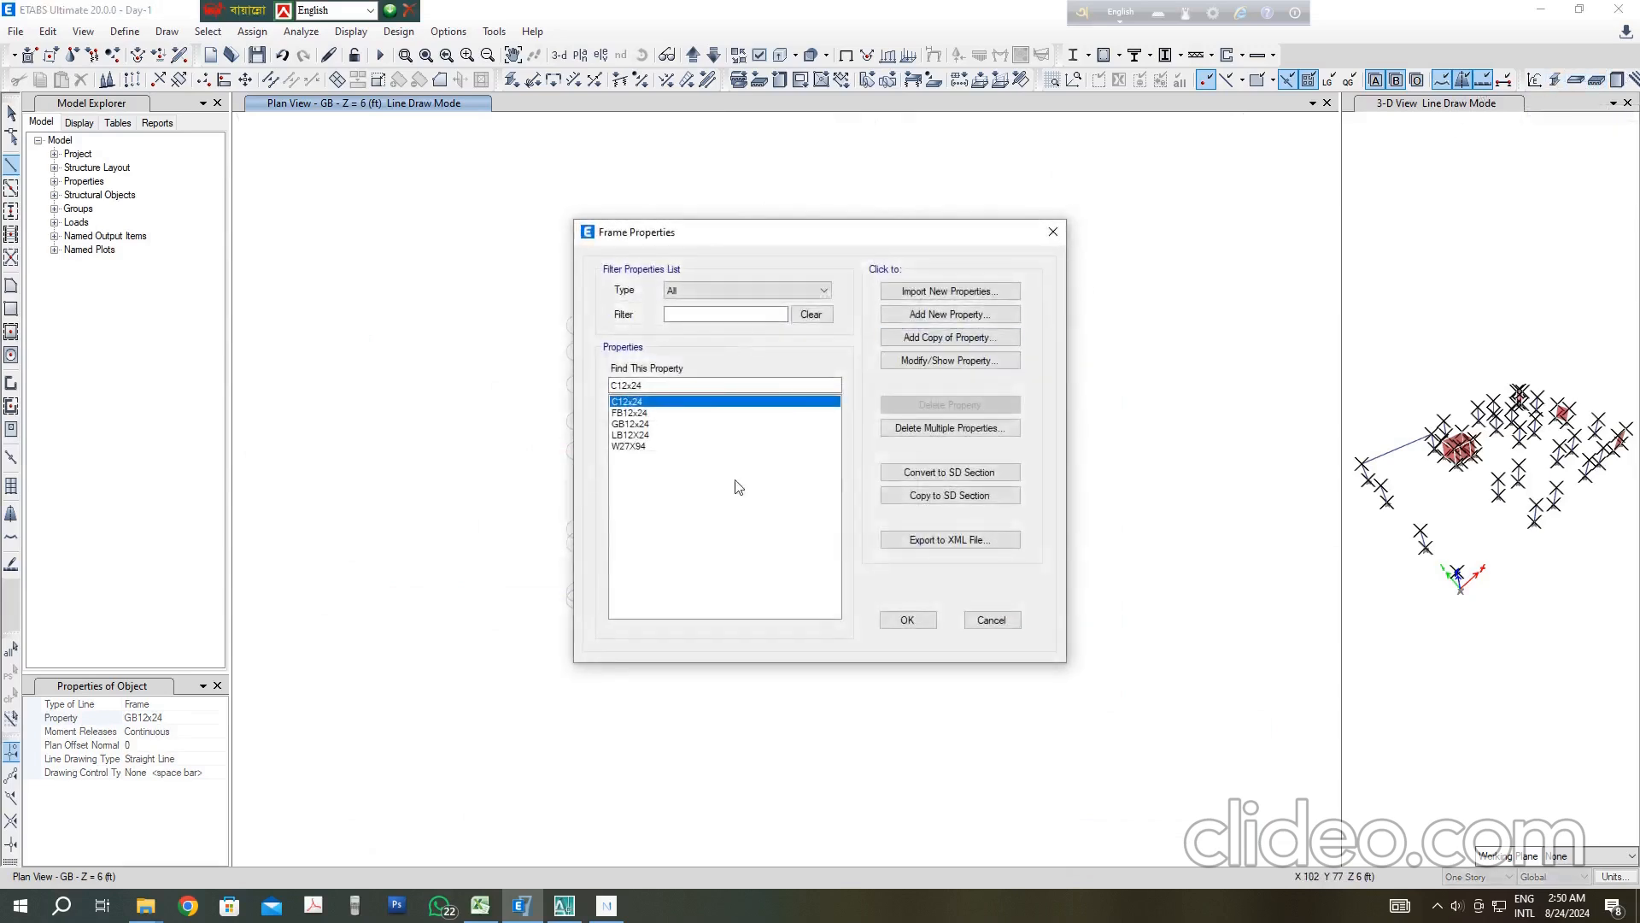
click(644, 425)
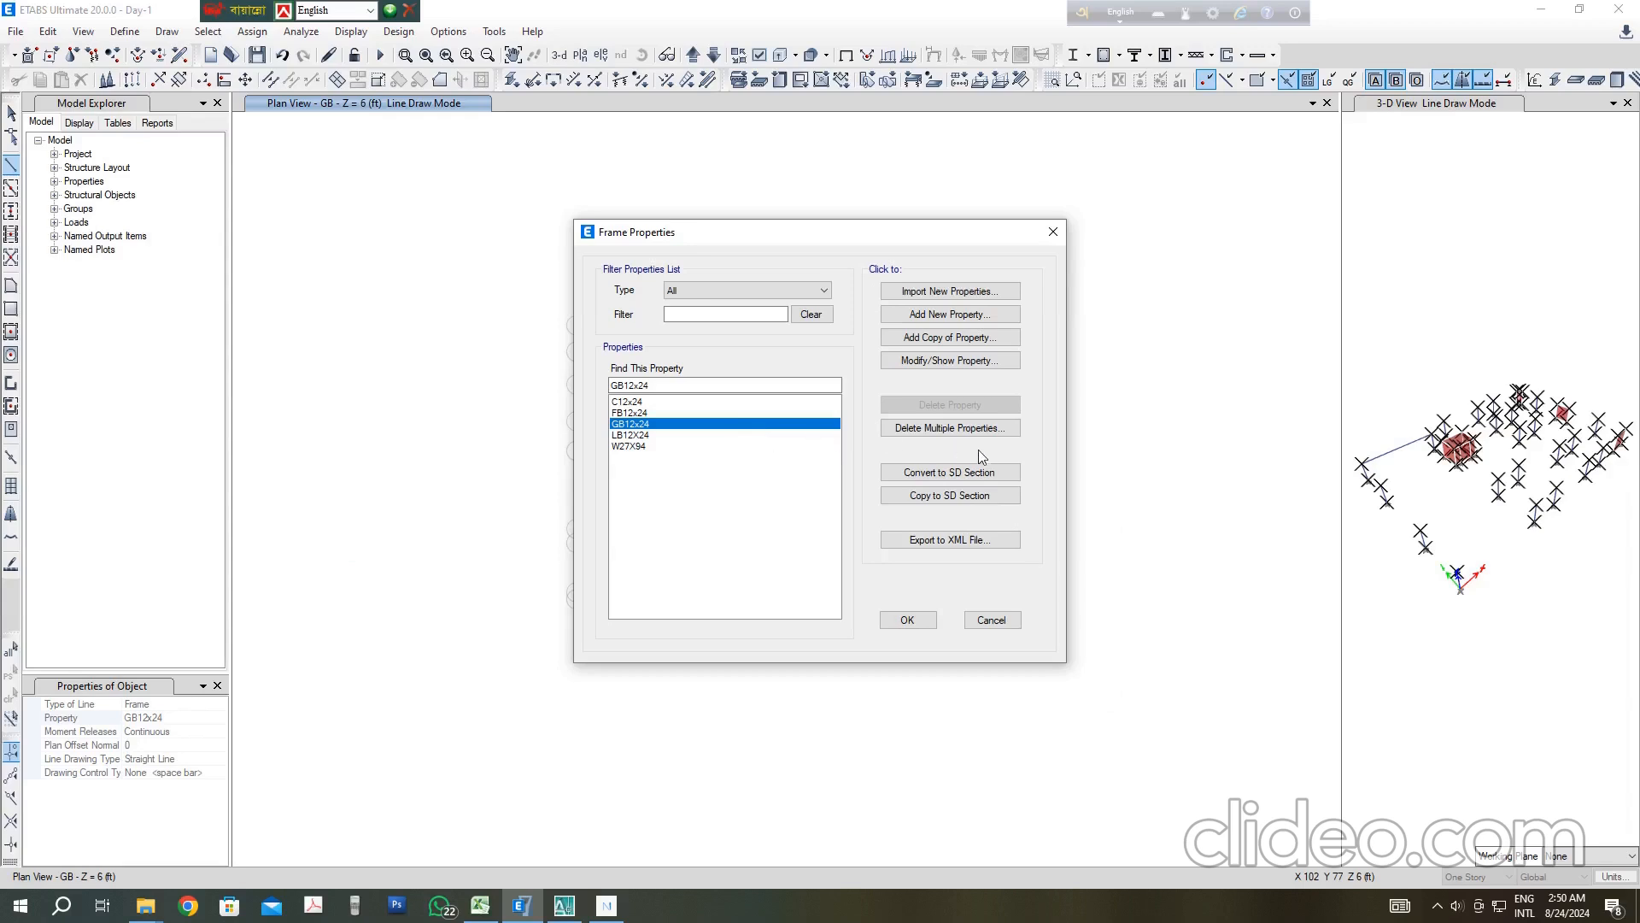
click(946, 361)
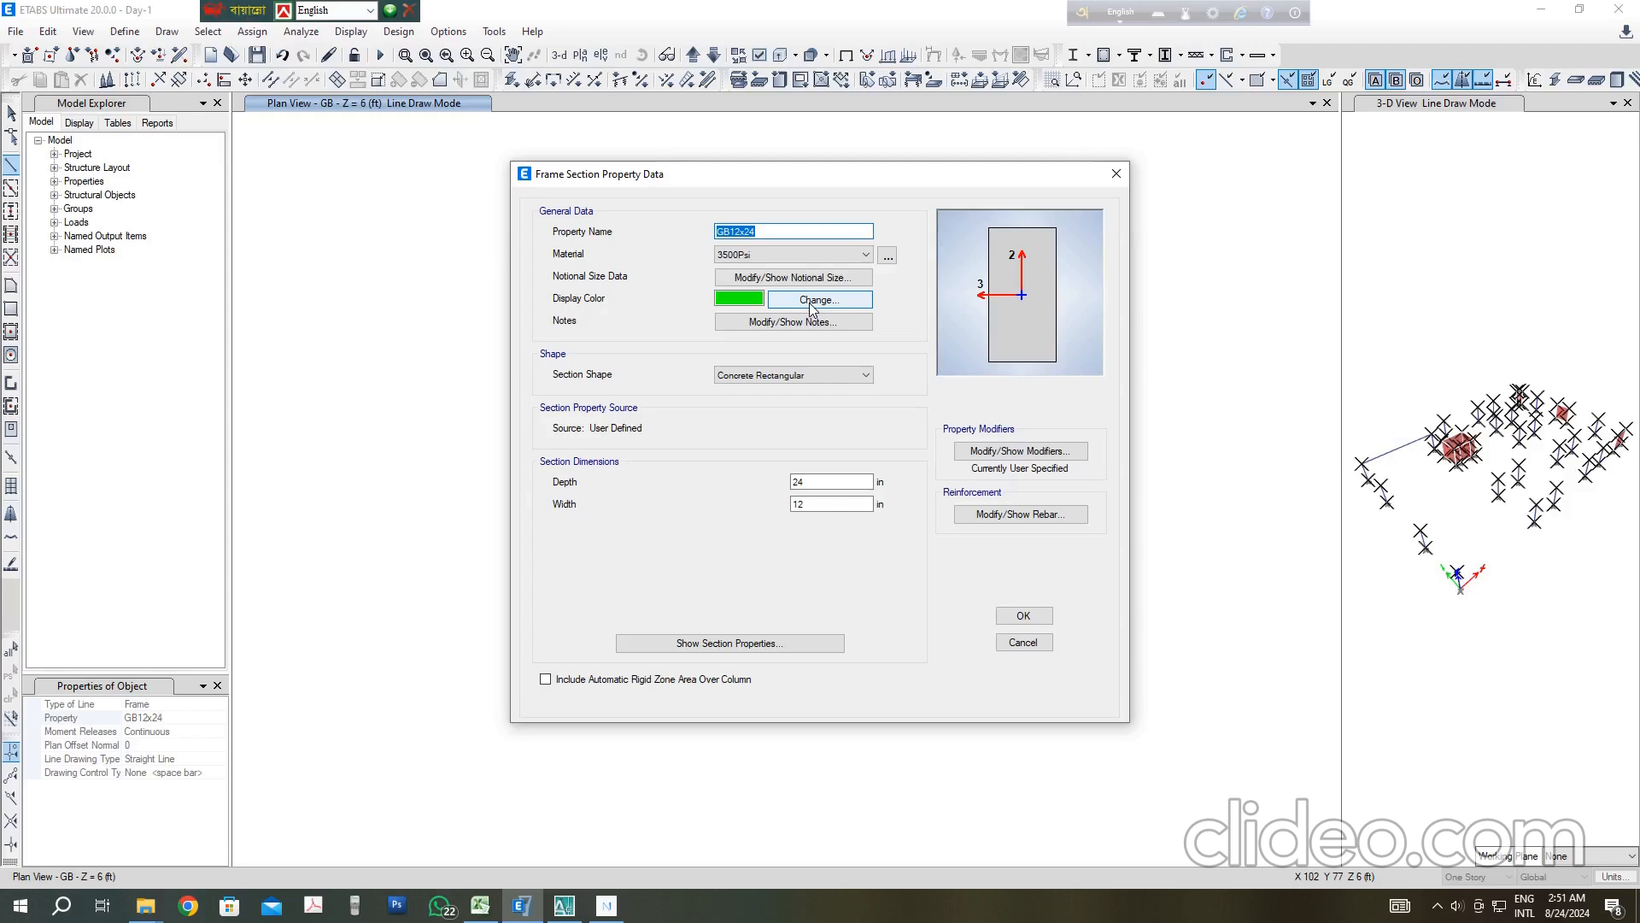
click(808, 303)
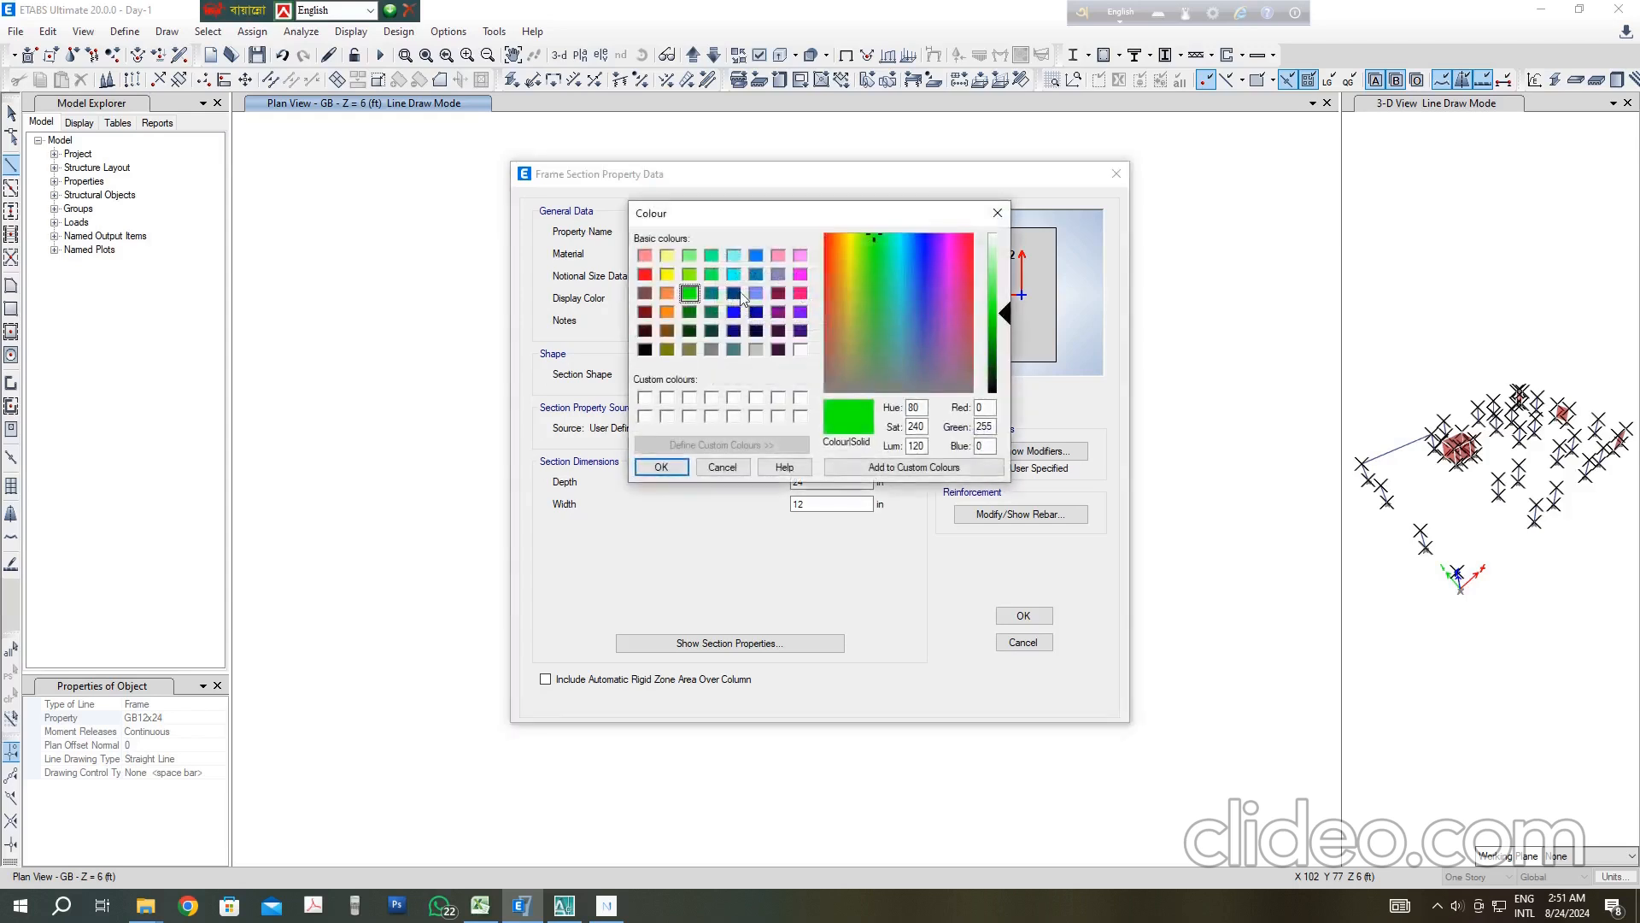
click(732, 274)
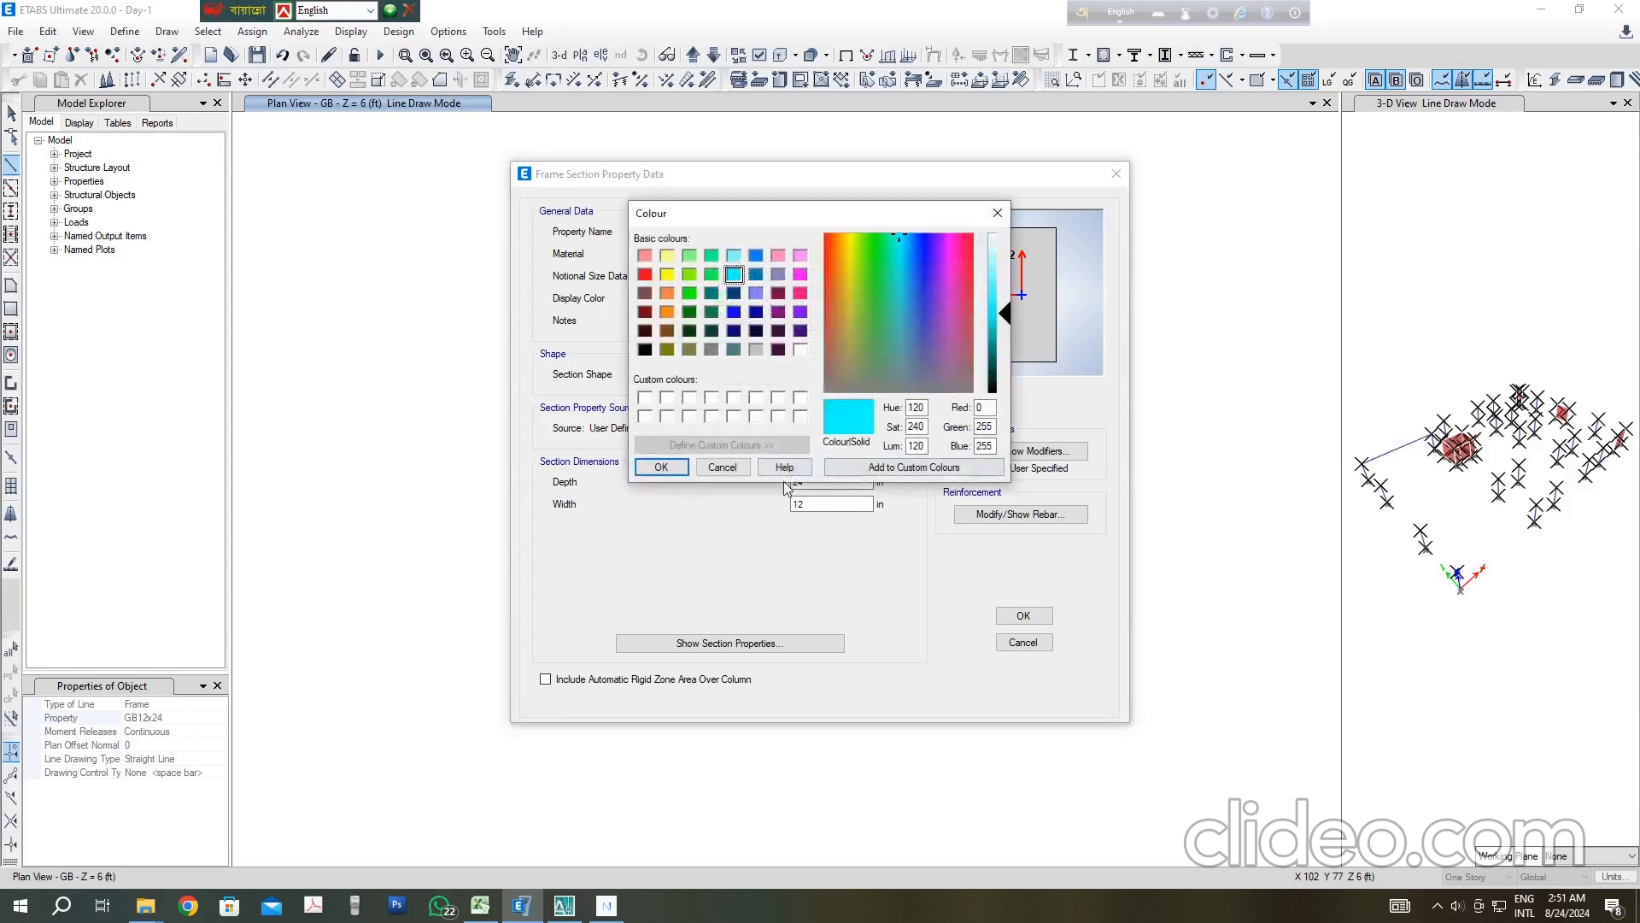
click(683, 468)
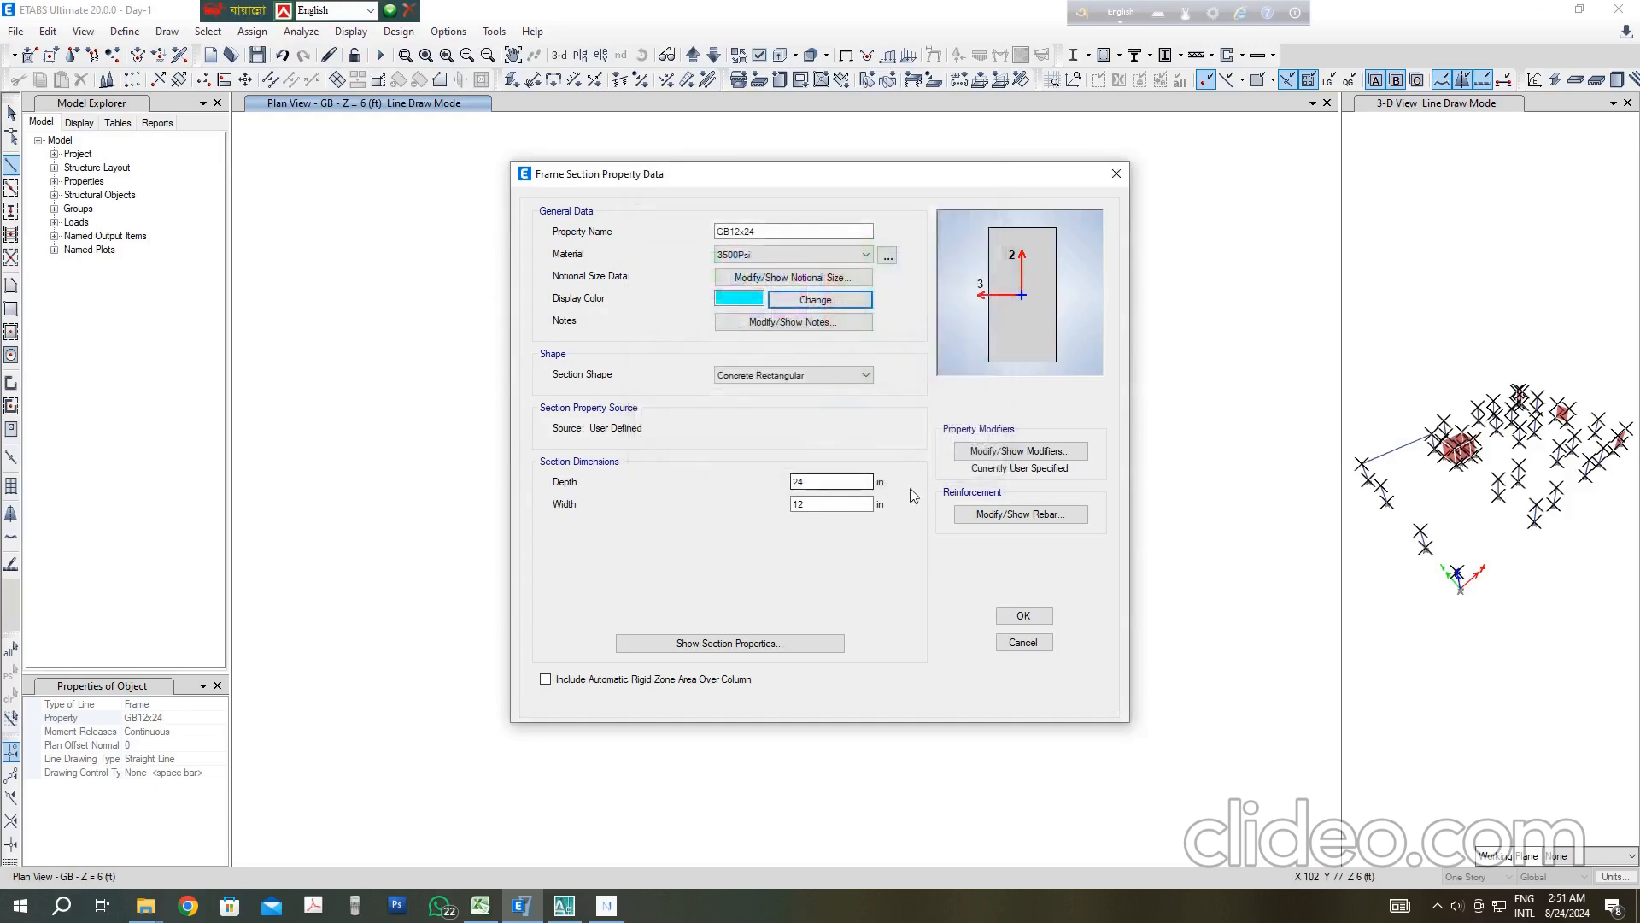
click(1022, 617)
click(907, 619)
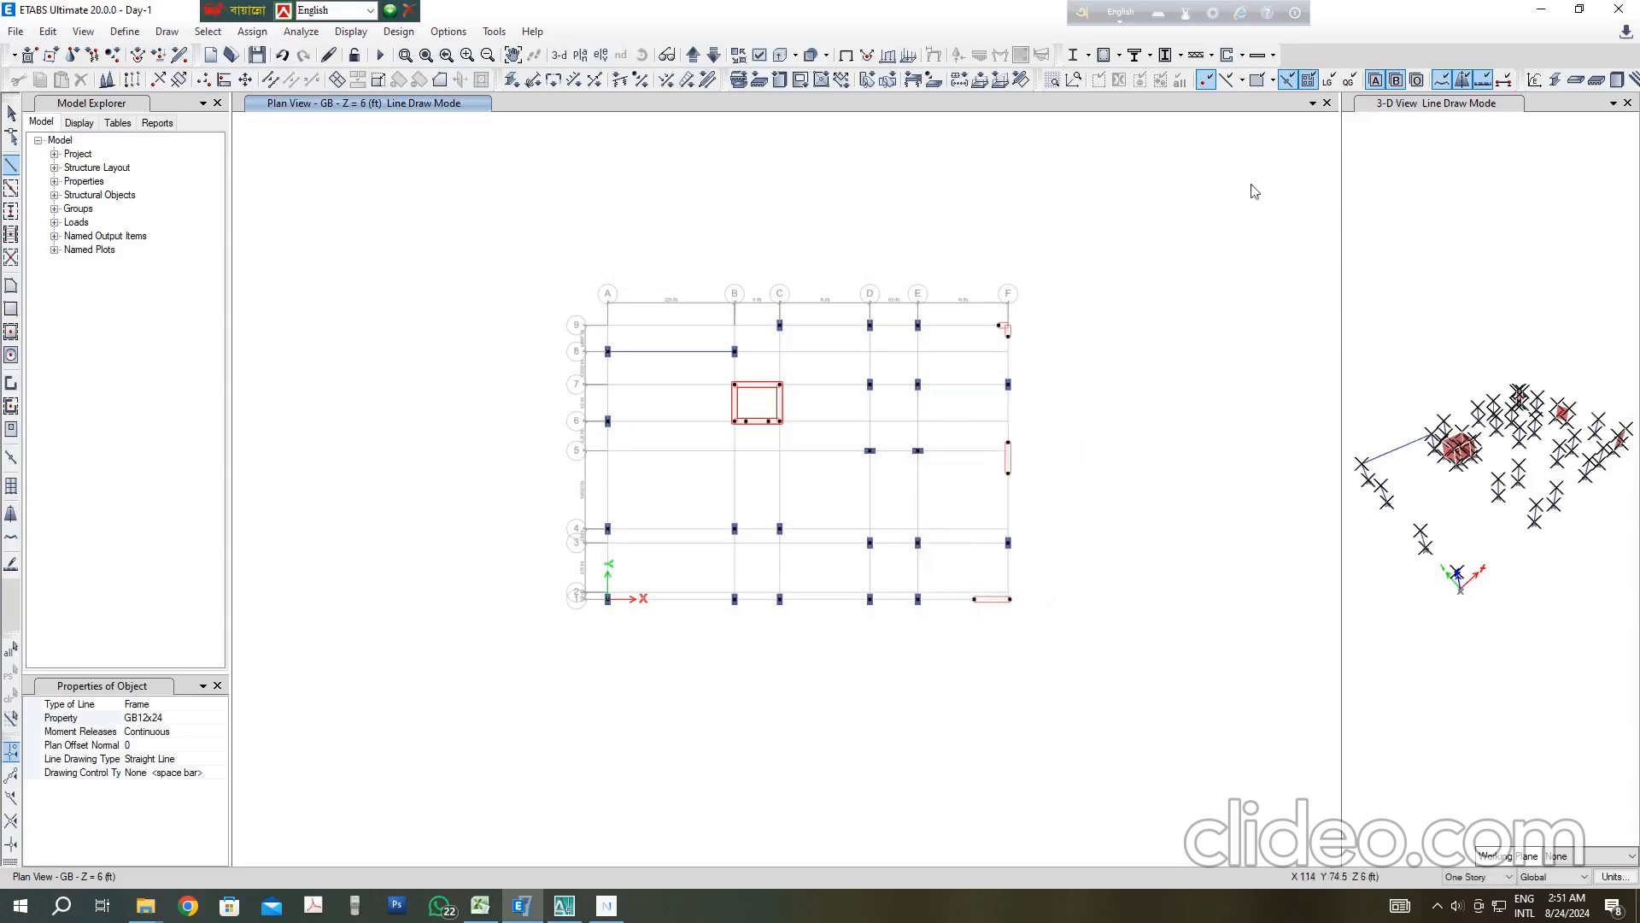
Step: Turn on frame section name labels in the GB plan view
click(759, 56)
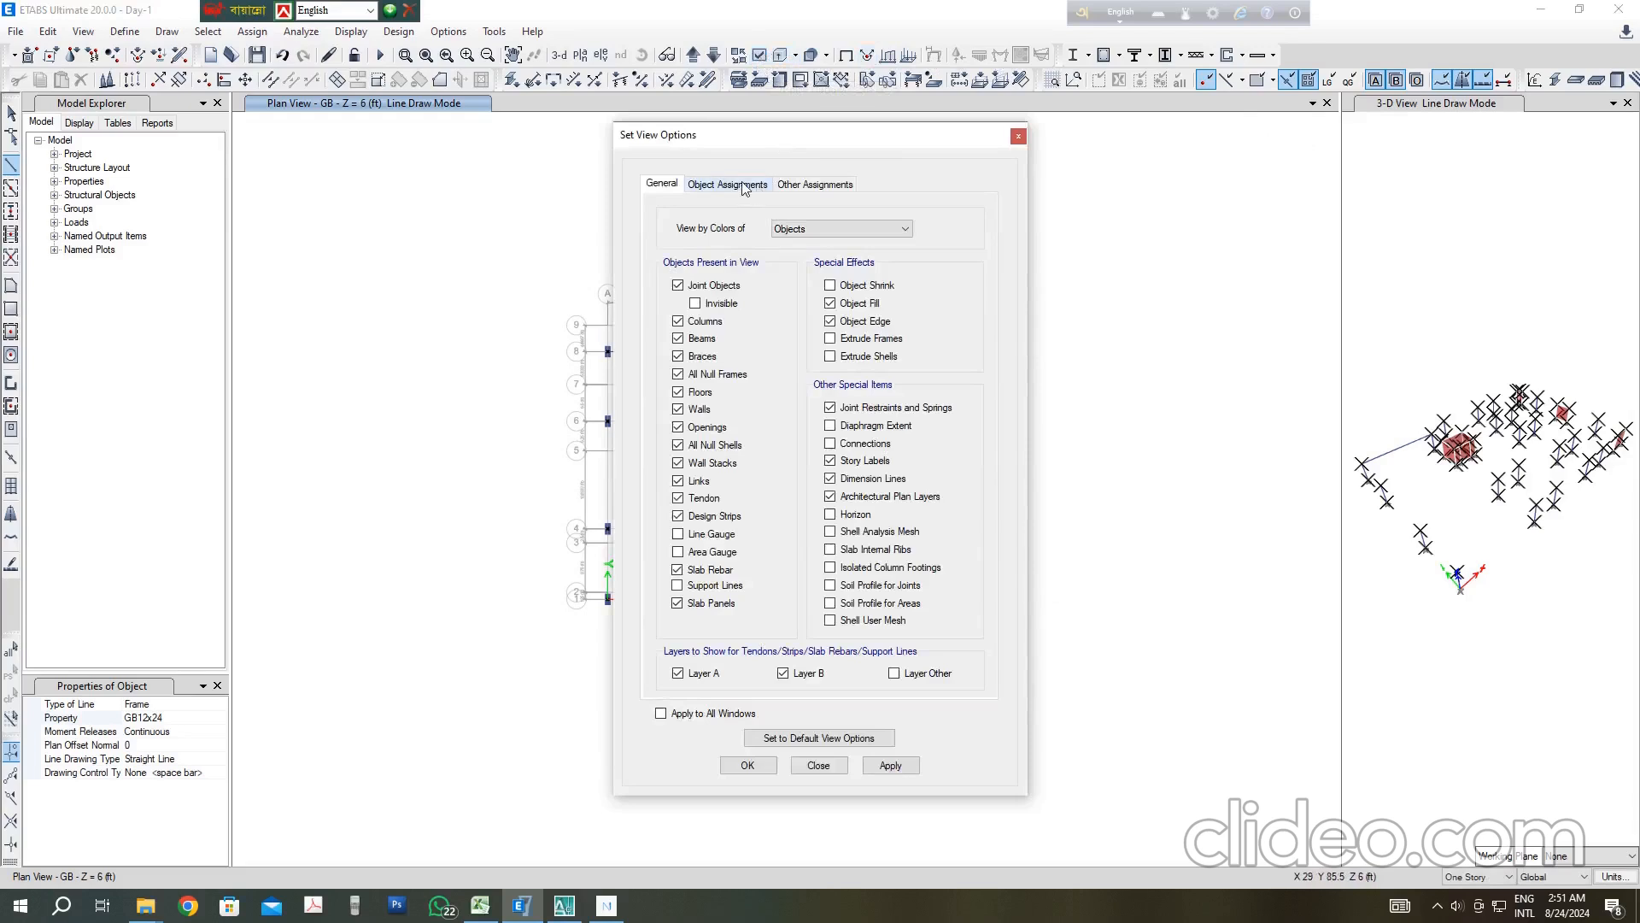
click(743, 186)
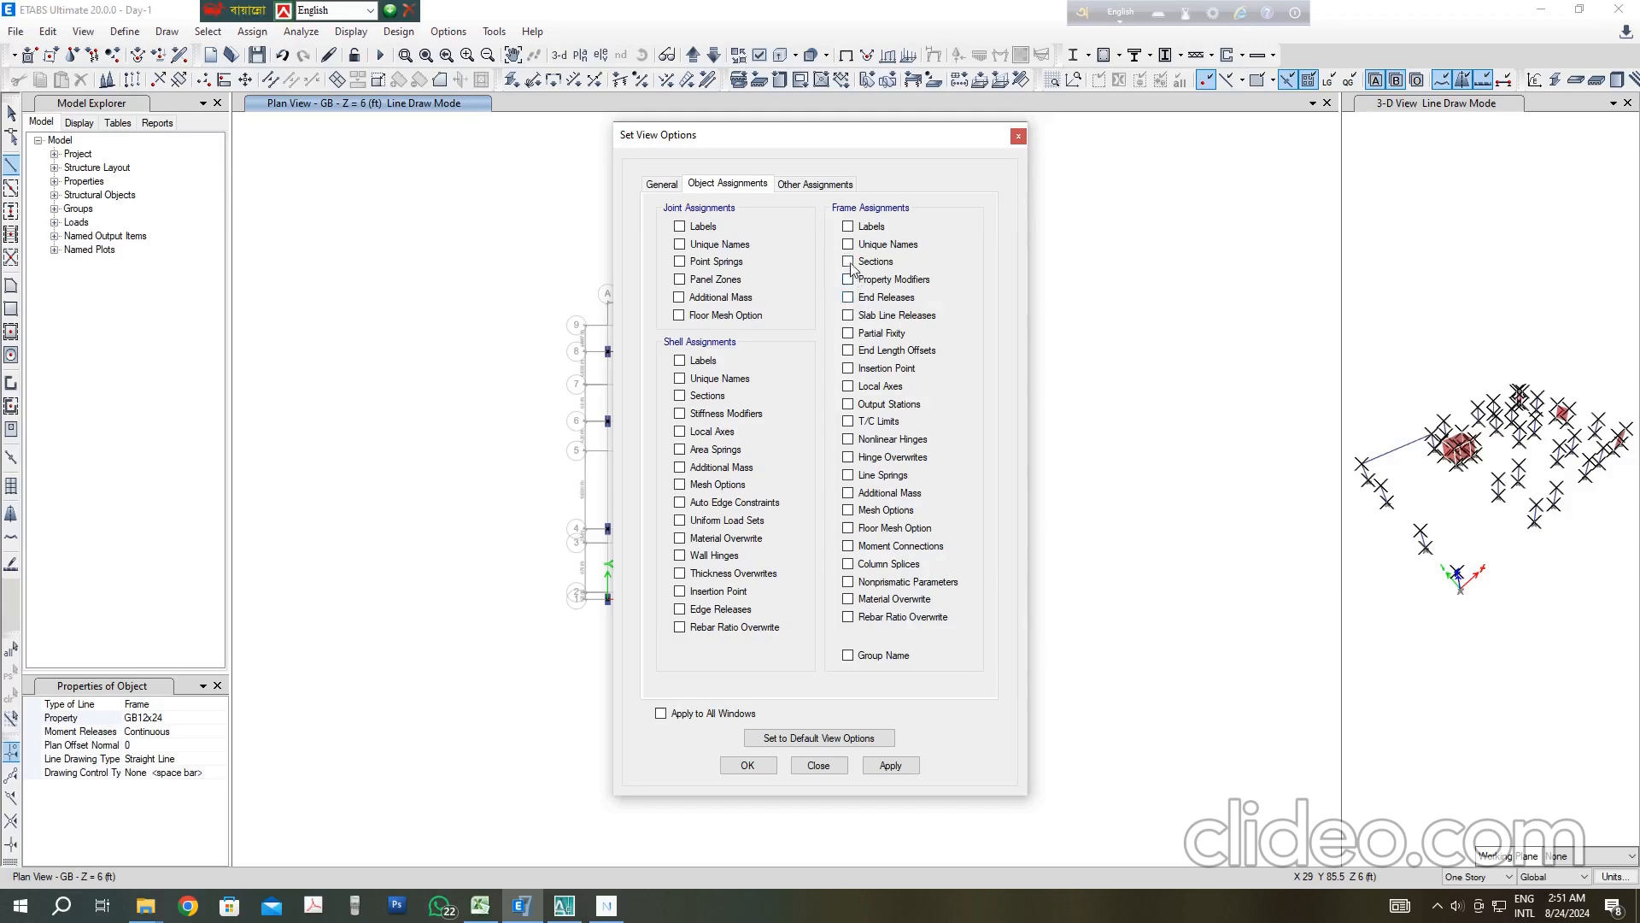
click(764, 766)
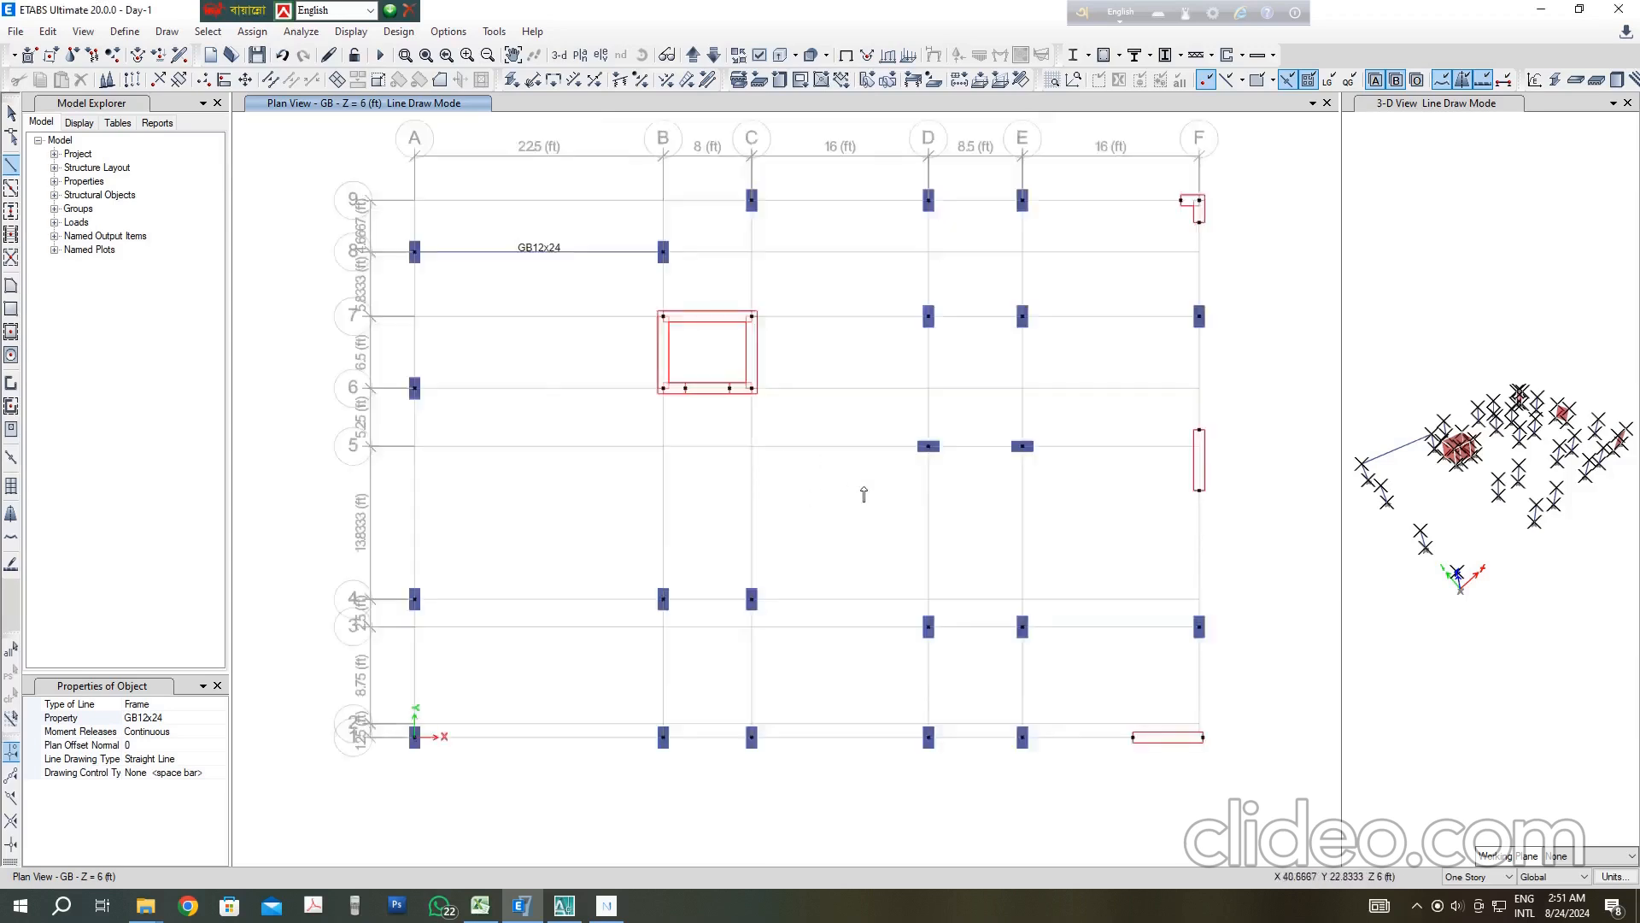
Step: Draw GB12x24 beams diagonally from grid point B8 to C9 and along grid 9 from C9 to D9
scroll(864, 494, down, 1)
scroll(825, 462, up, 1)
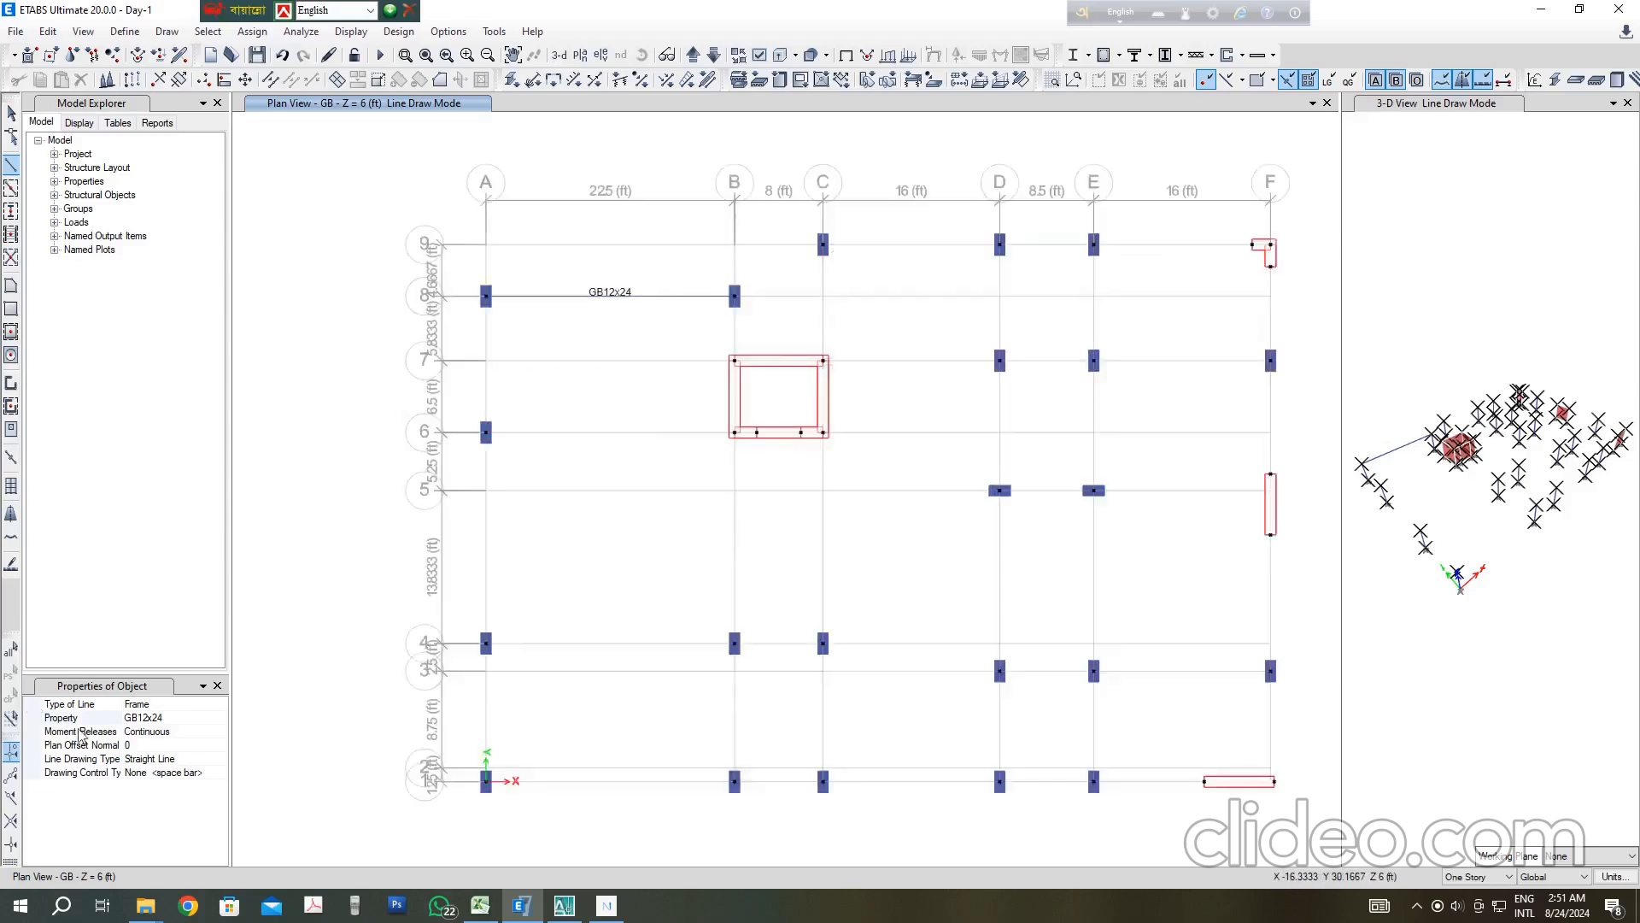
scroll(772, 293, up, 2)
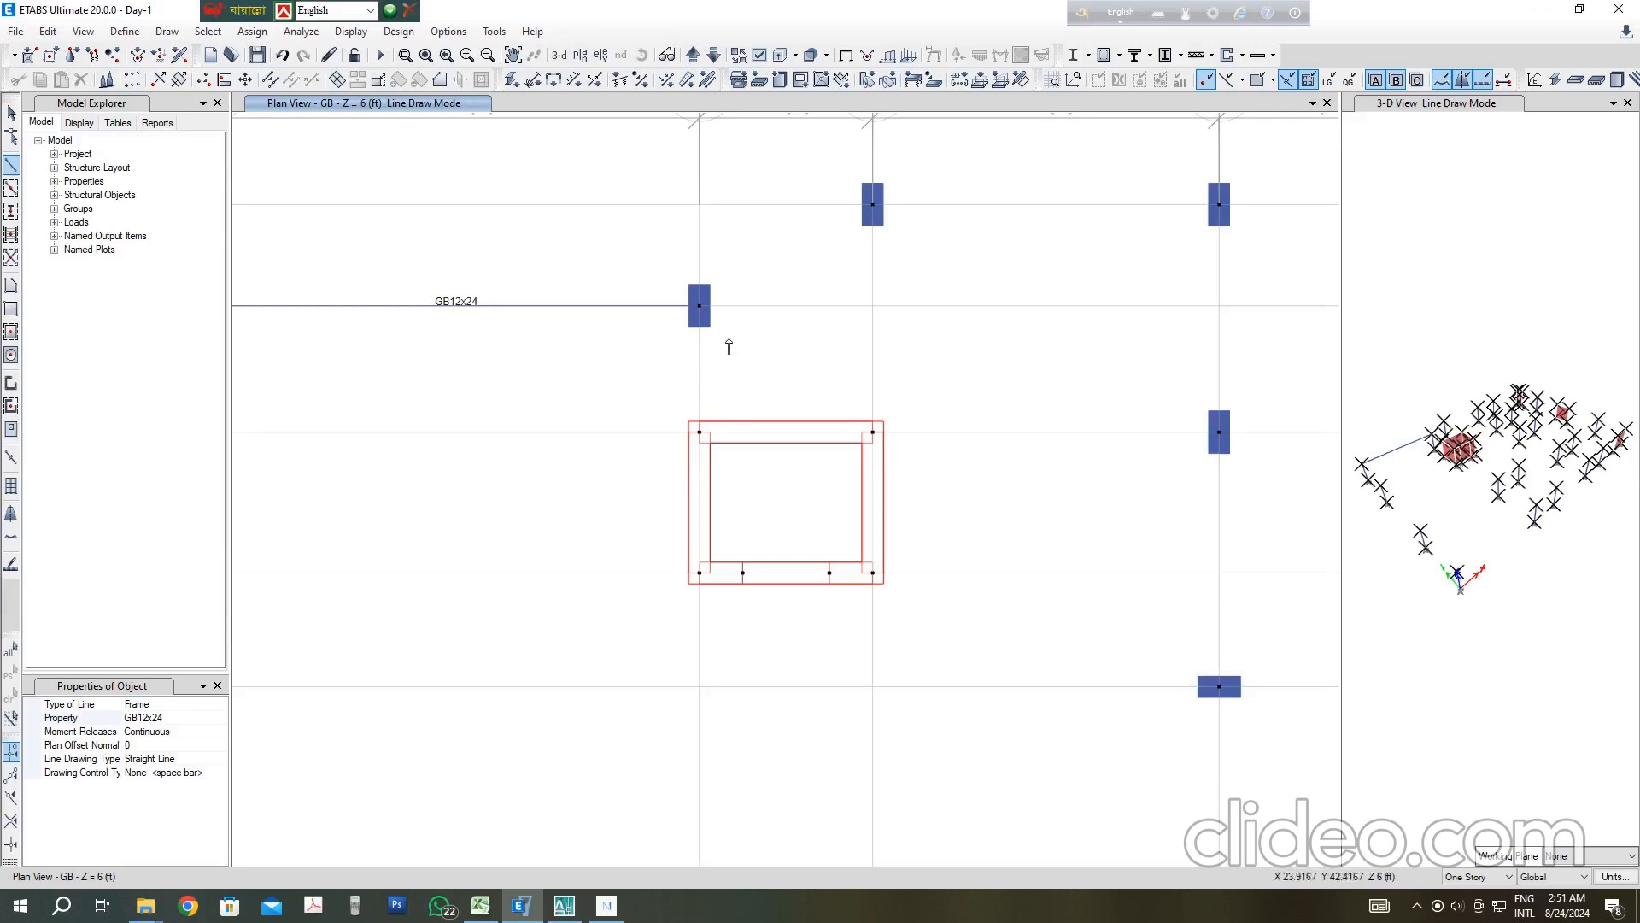
click(872, 203)
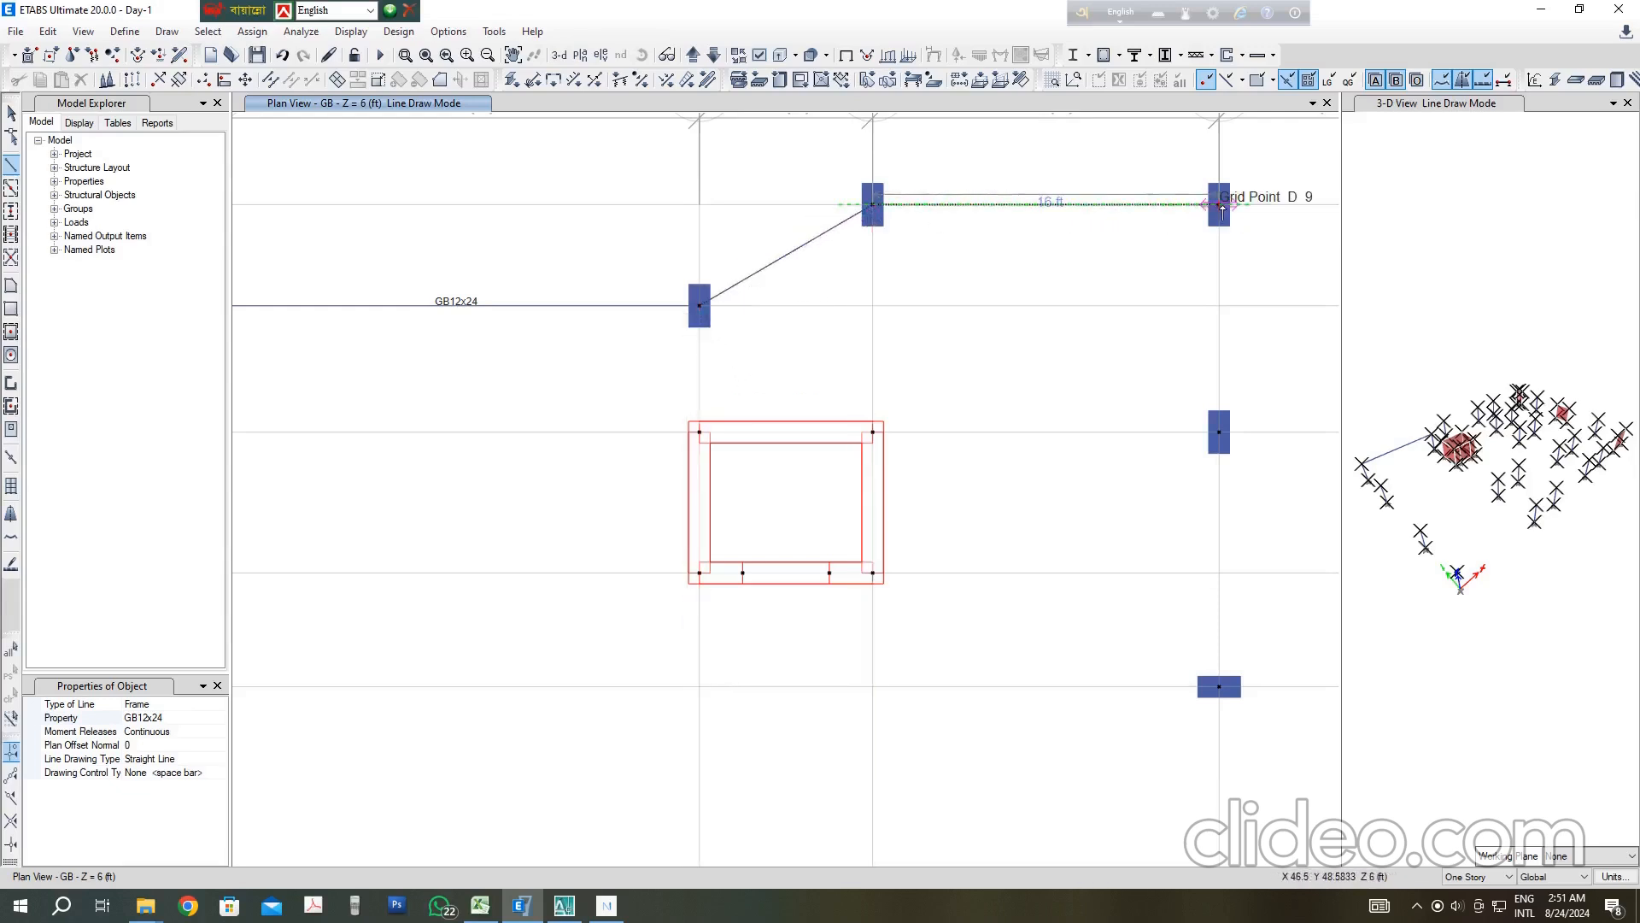
click(1219, 205)
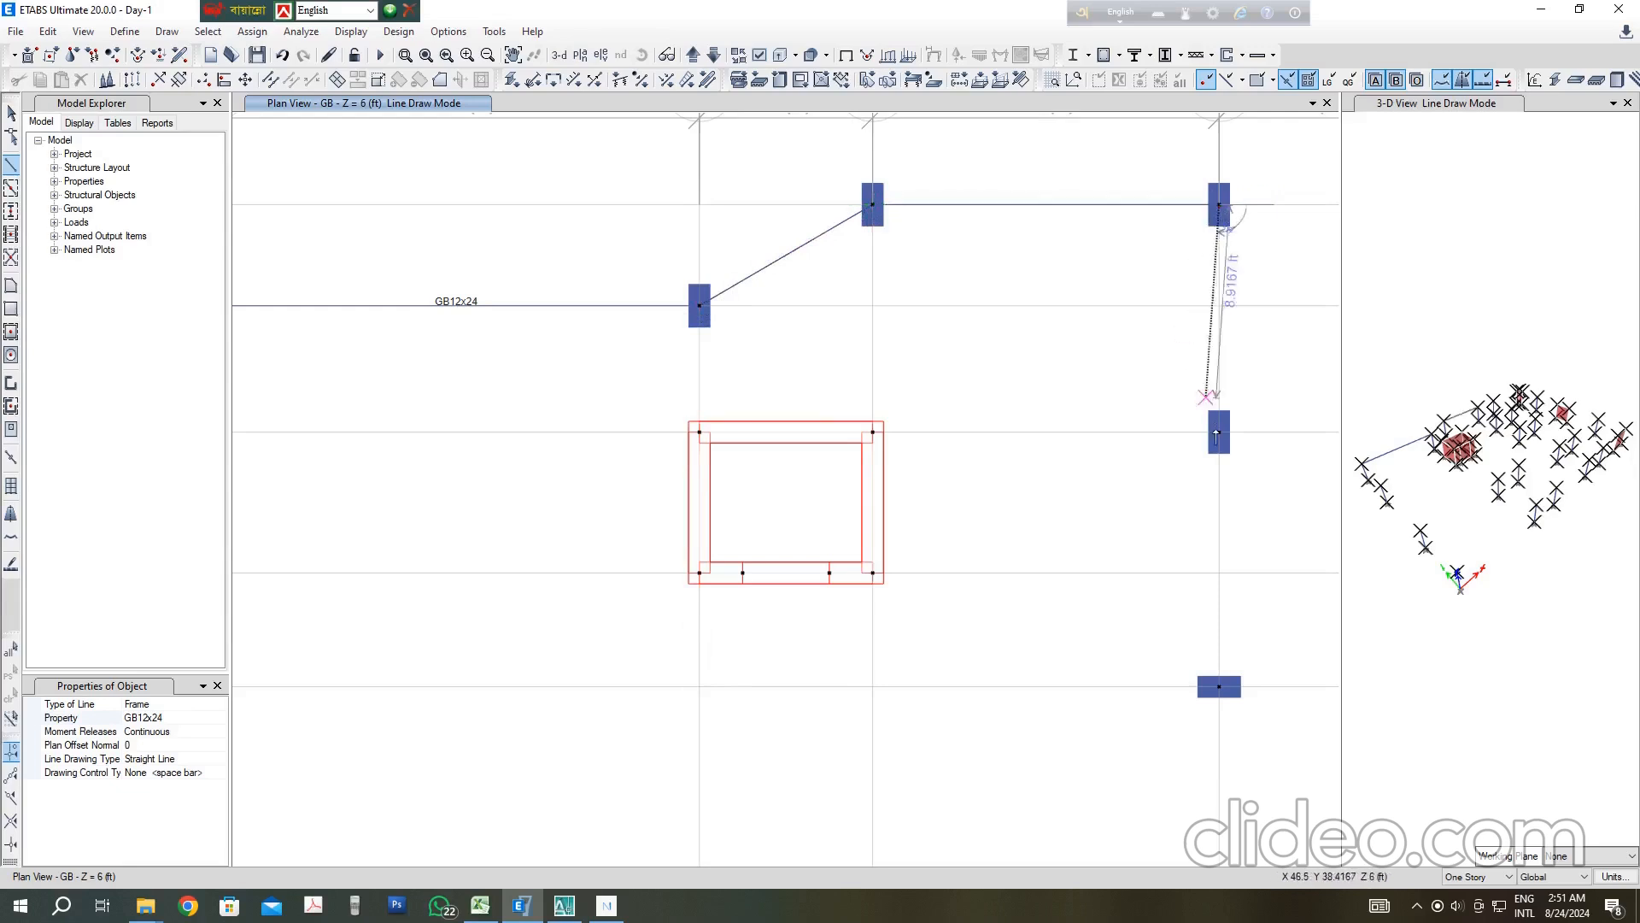
Step: Draw GB12x24 beams along grid D from D9 to D1, connecting the columns at D7, D5 and D3
click(1220, 436)
scroll(1005, 293, down, 3)
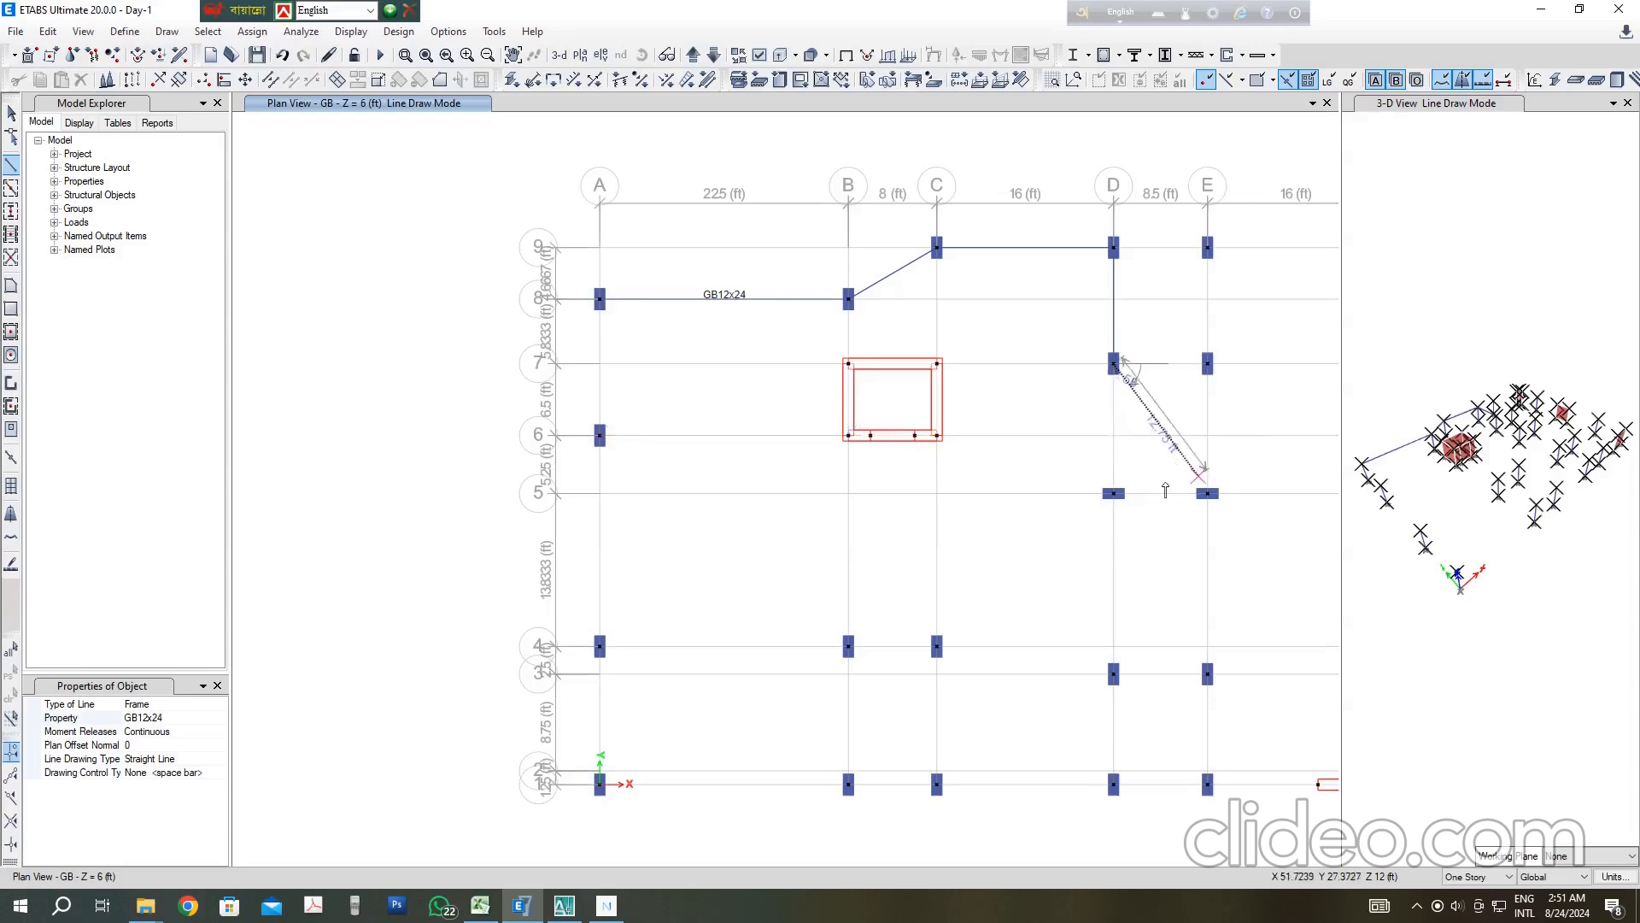
scroll(1143, 498, up, 3)
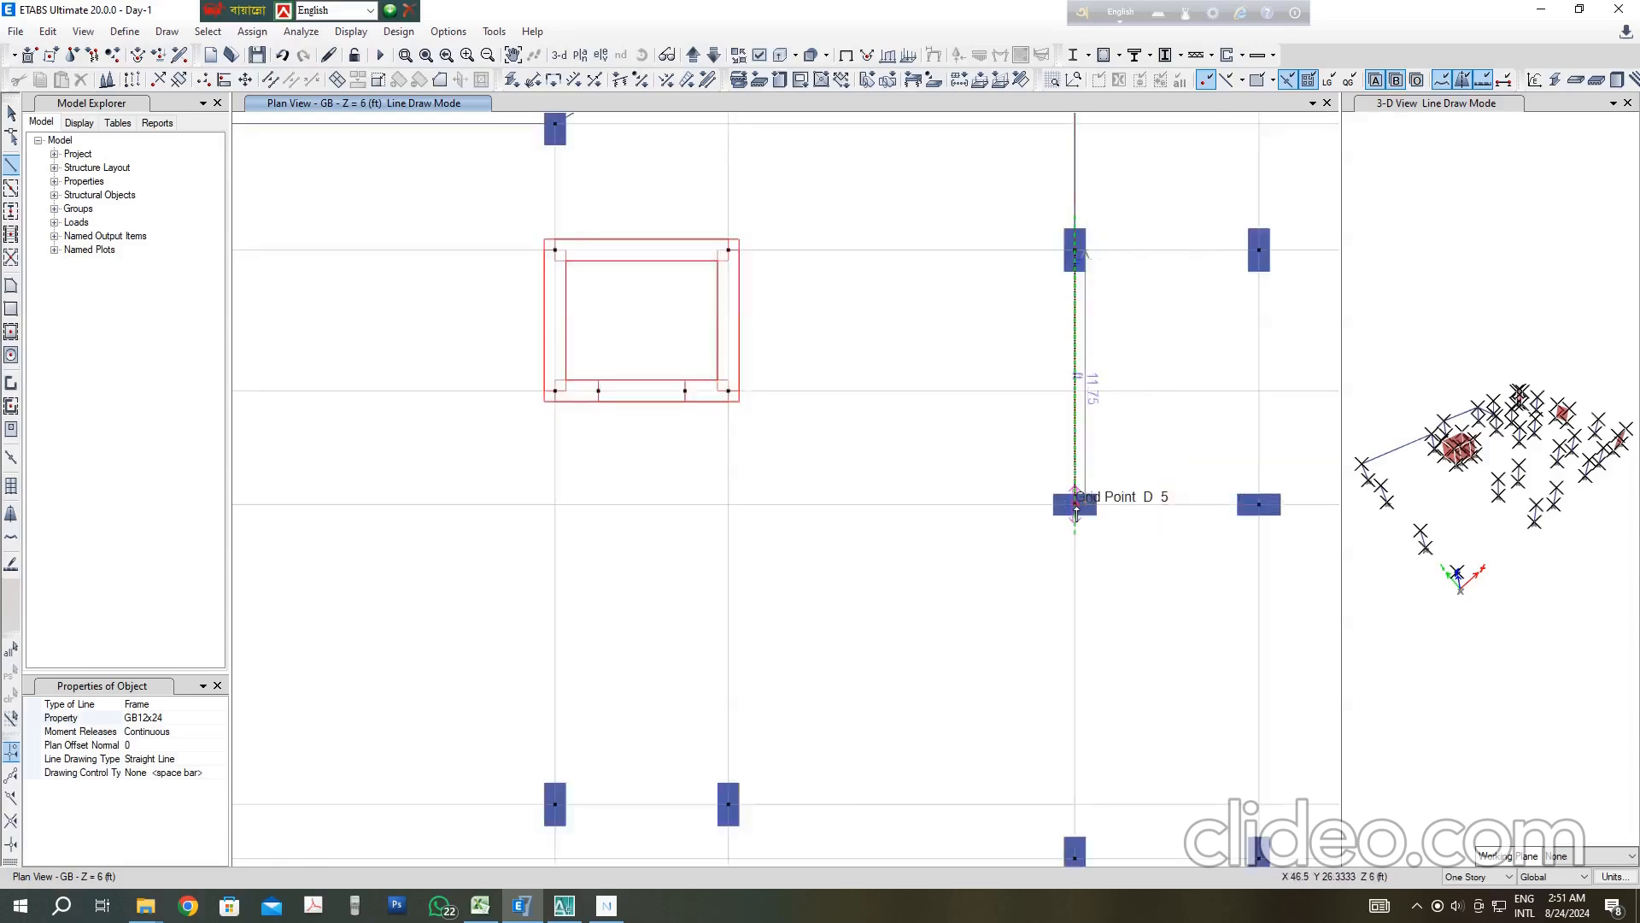
click(1075, 504)
scroll(1062, 465, down, 3)
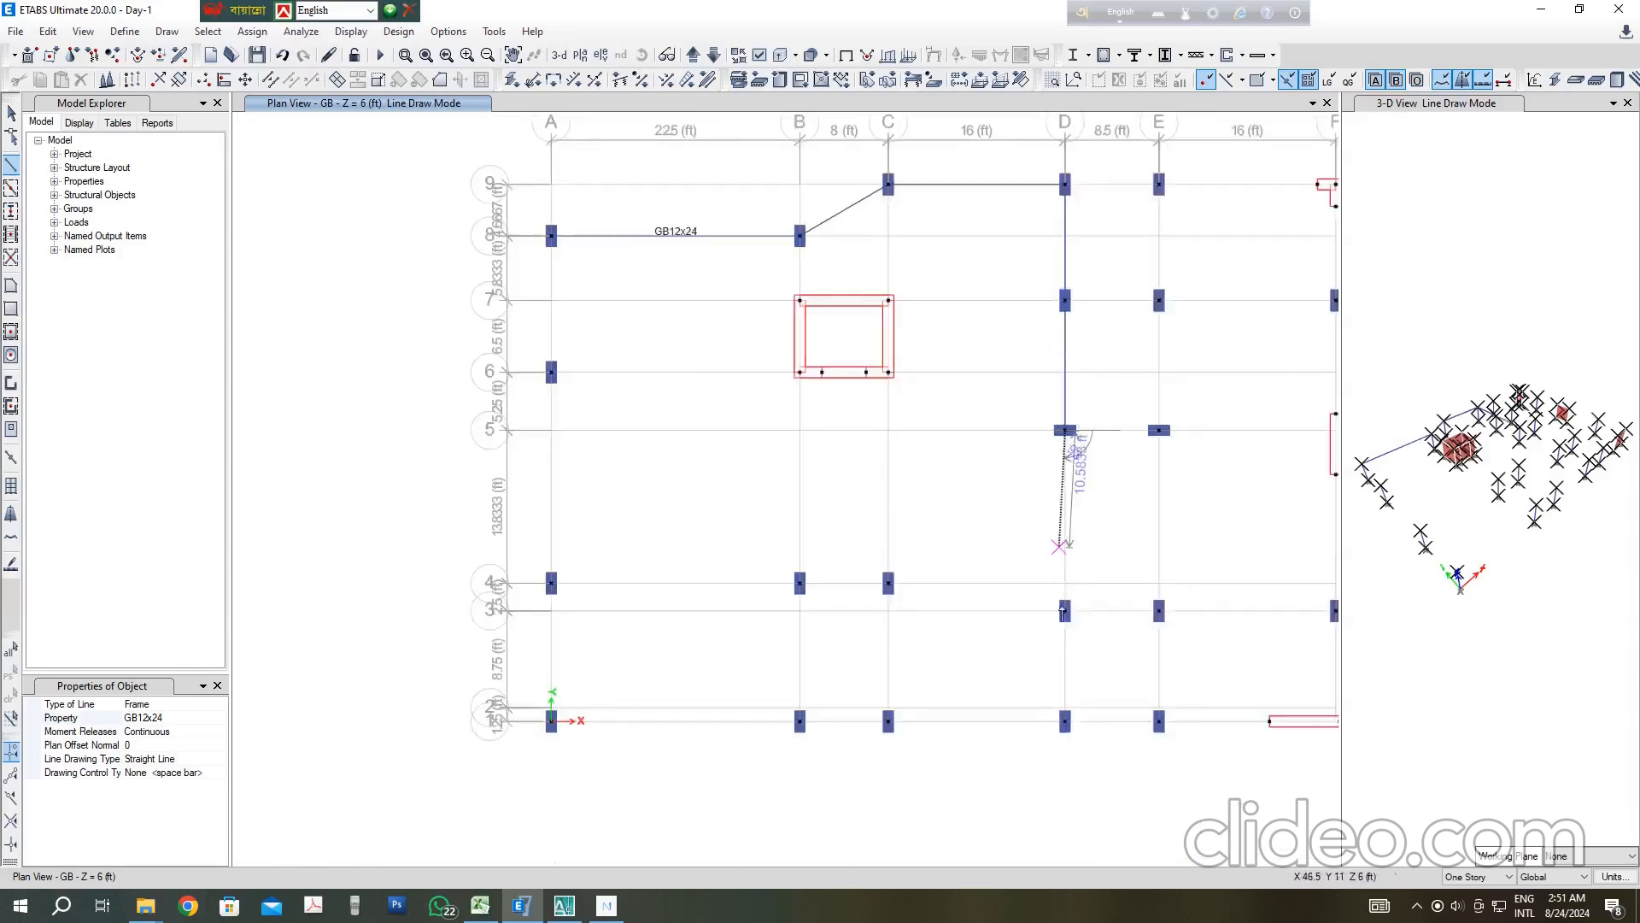
scroll(1068, 602, up, 3)
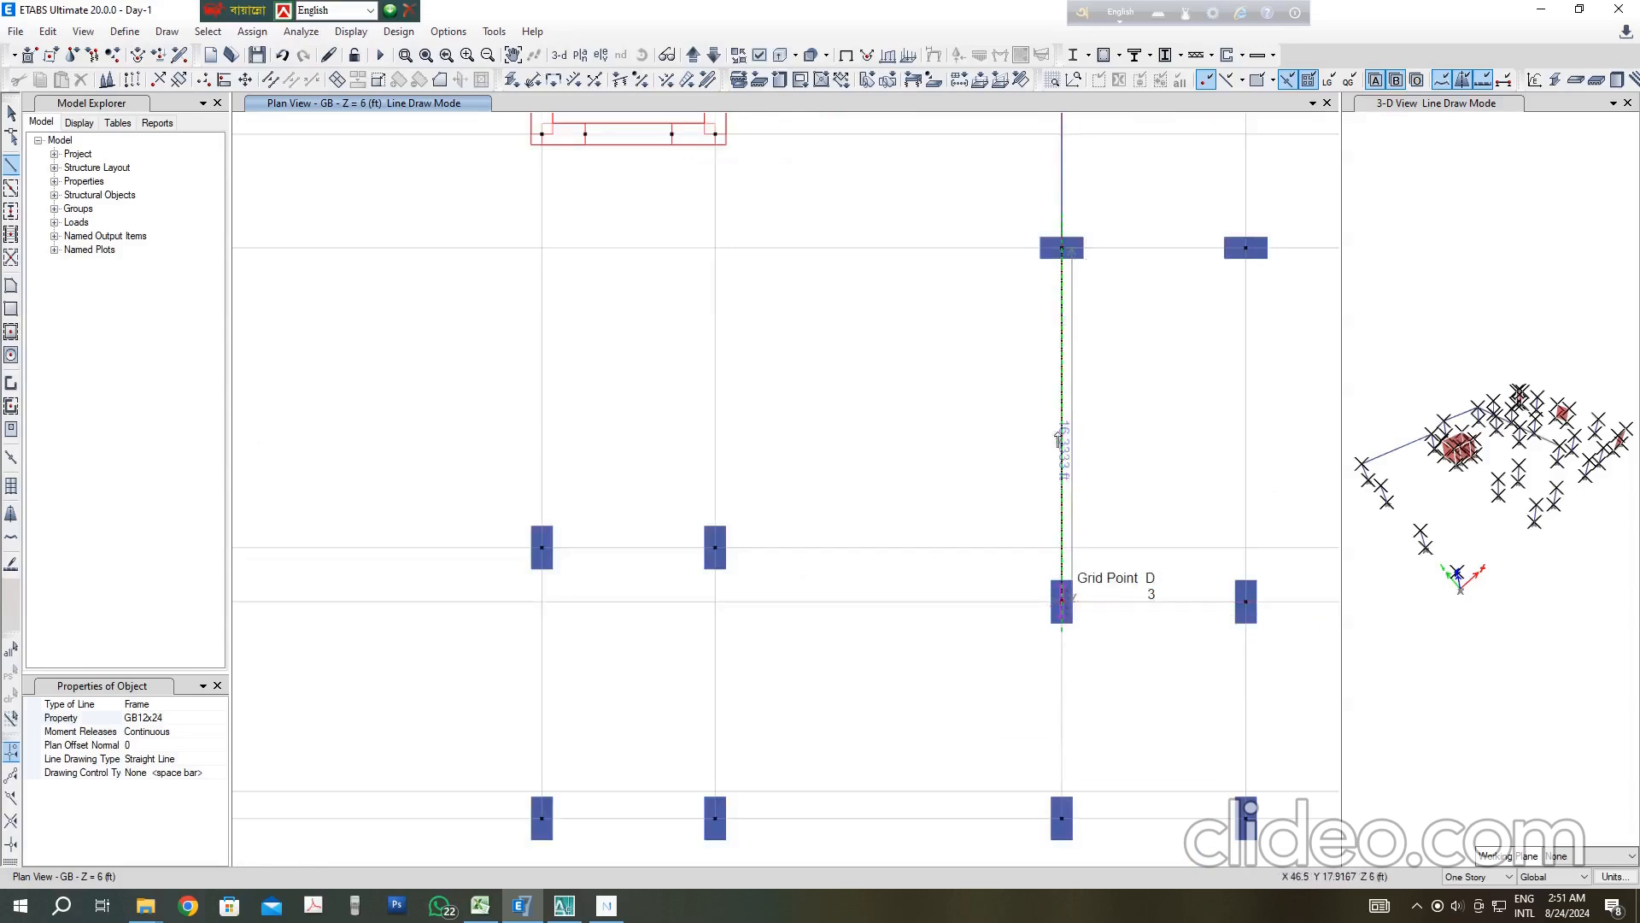
click(1062, 600)
scroll(1061, 600, down, 3)
scroll(1059, 620, up, 4)
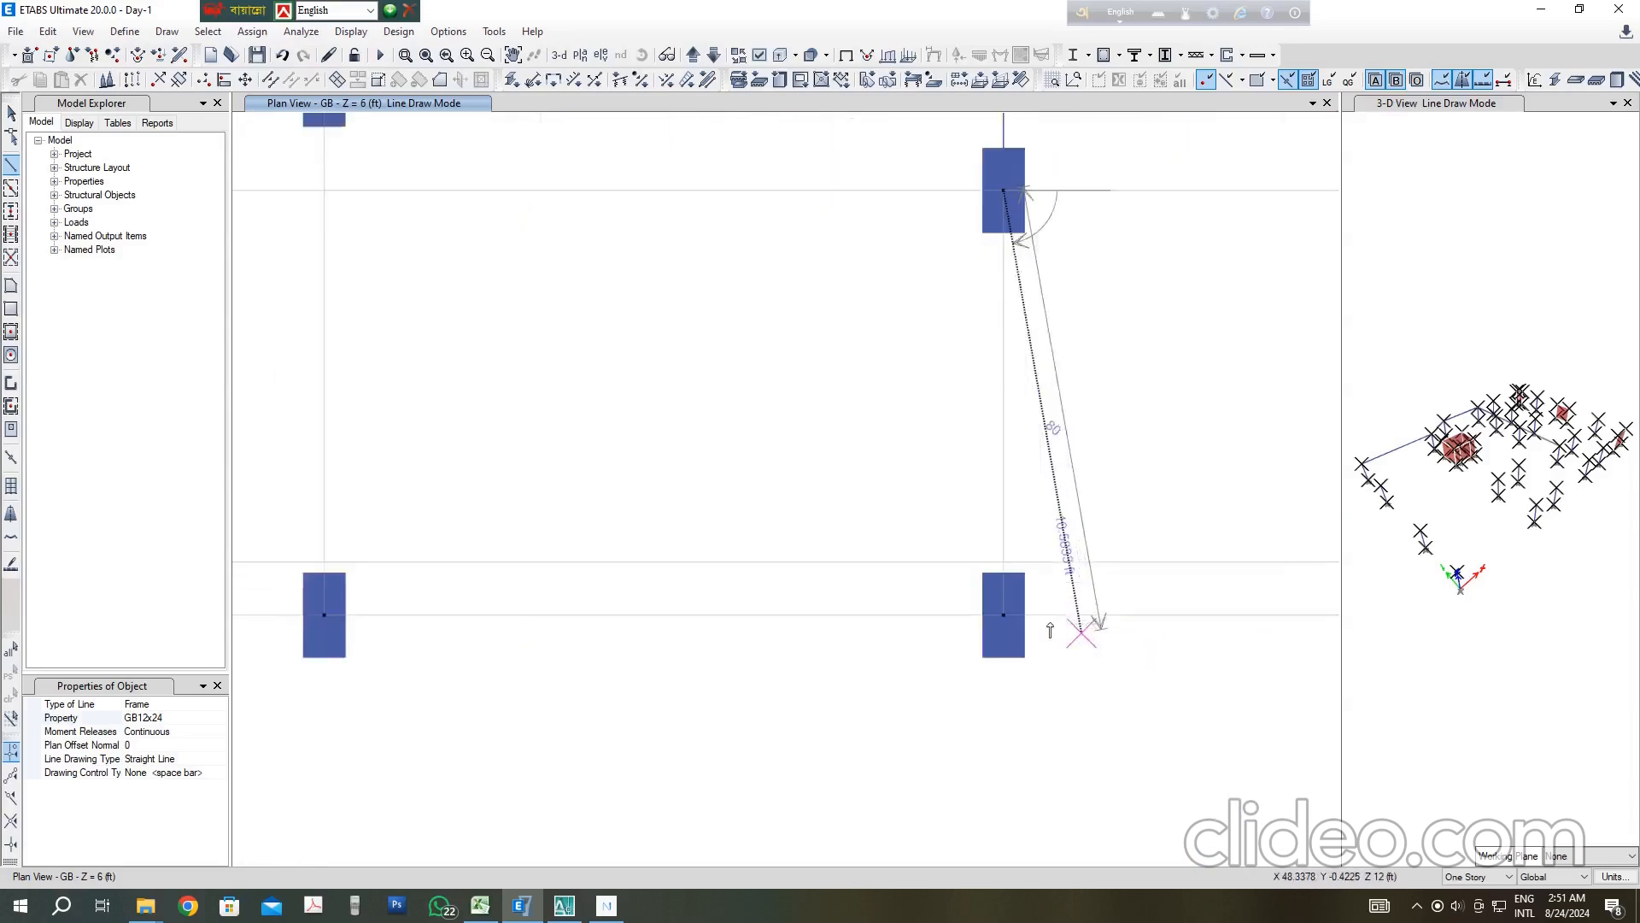
click(1004, 613)
scroll(1004, 613, down, 8)
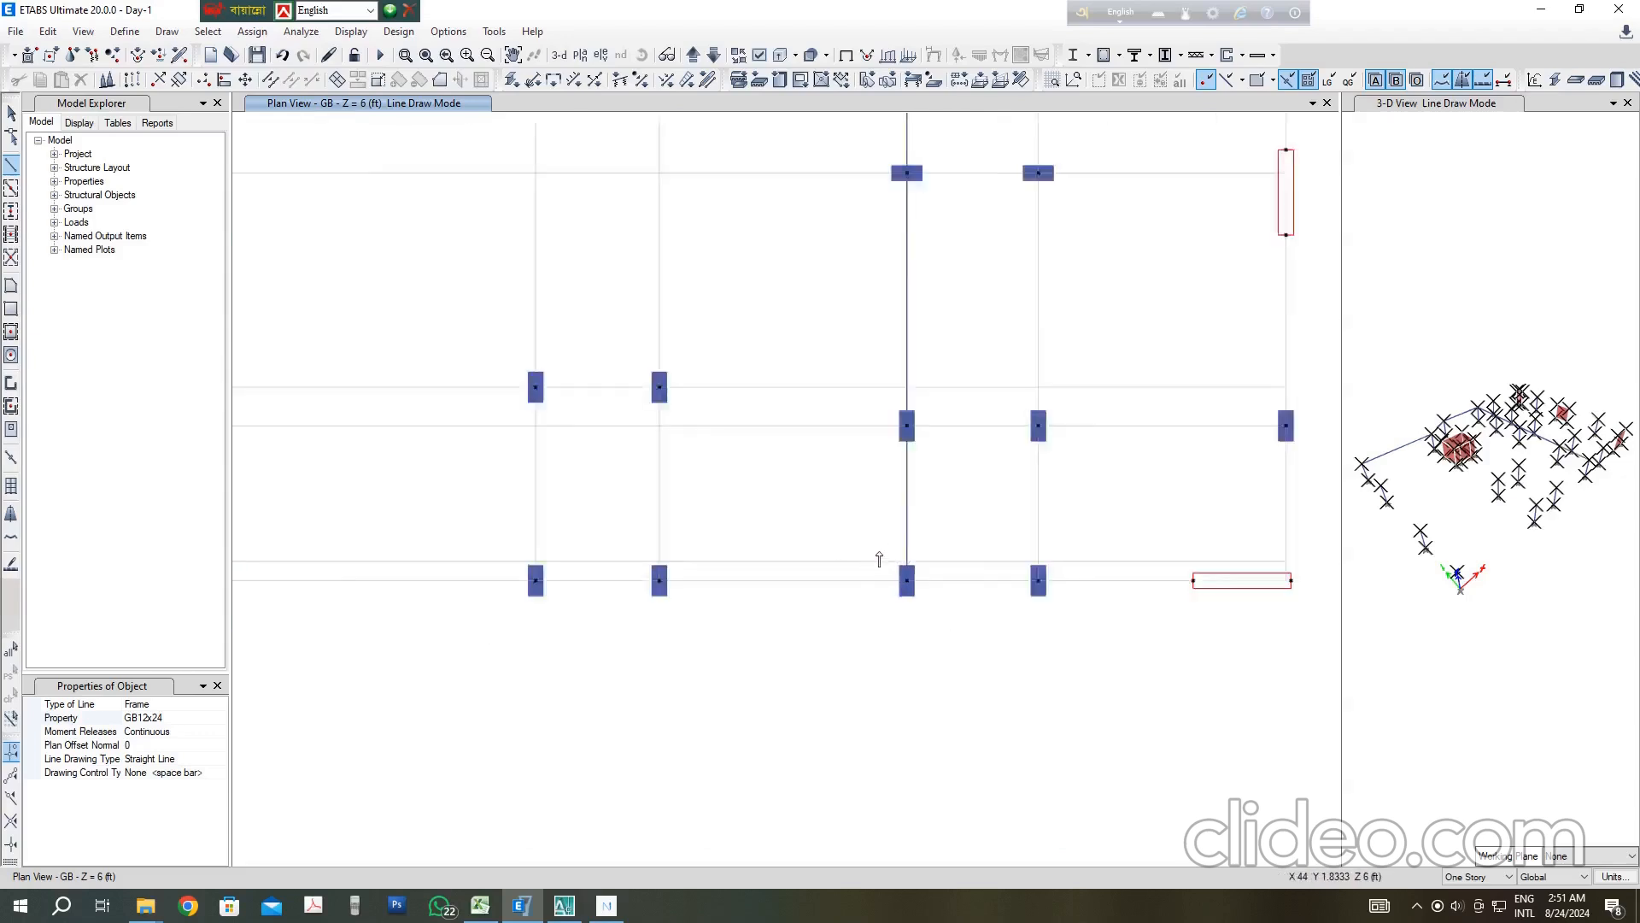
Step: Draw GB12x24 beams along grid 9 from D9 through E9 to the near end joint of the corner wall at F9
scroll(1018, 273, up, 5)
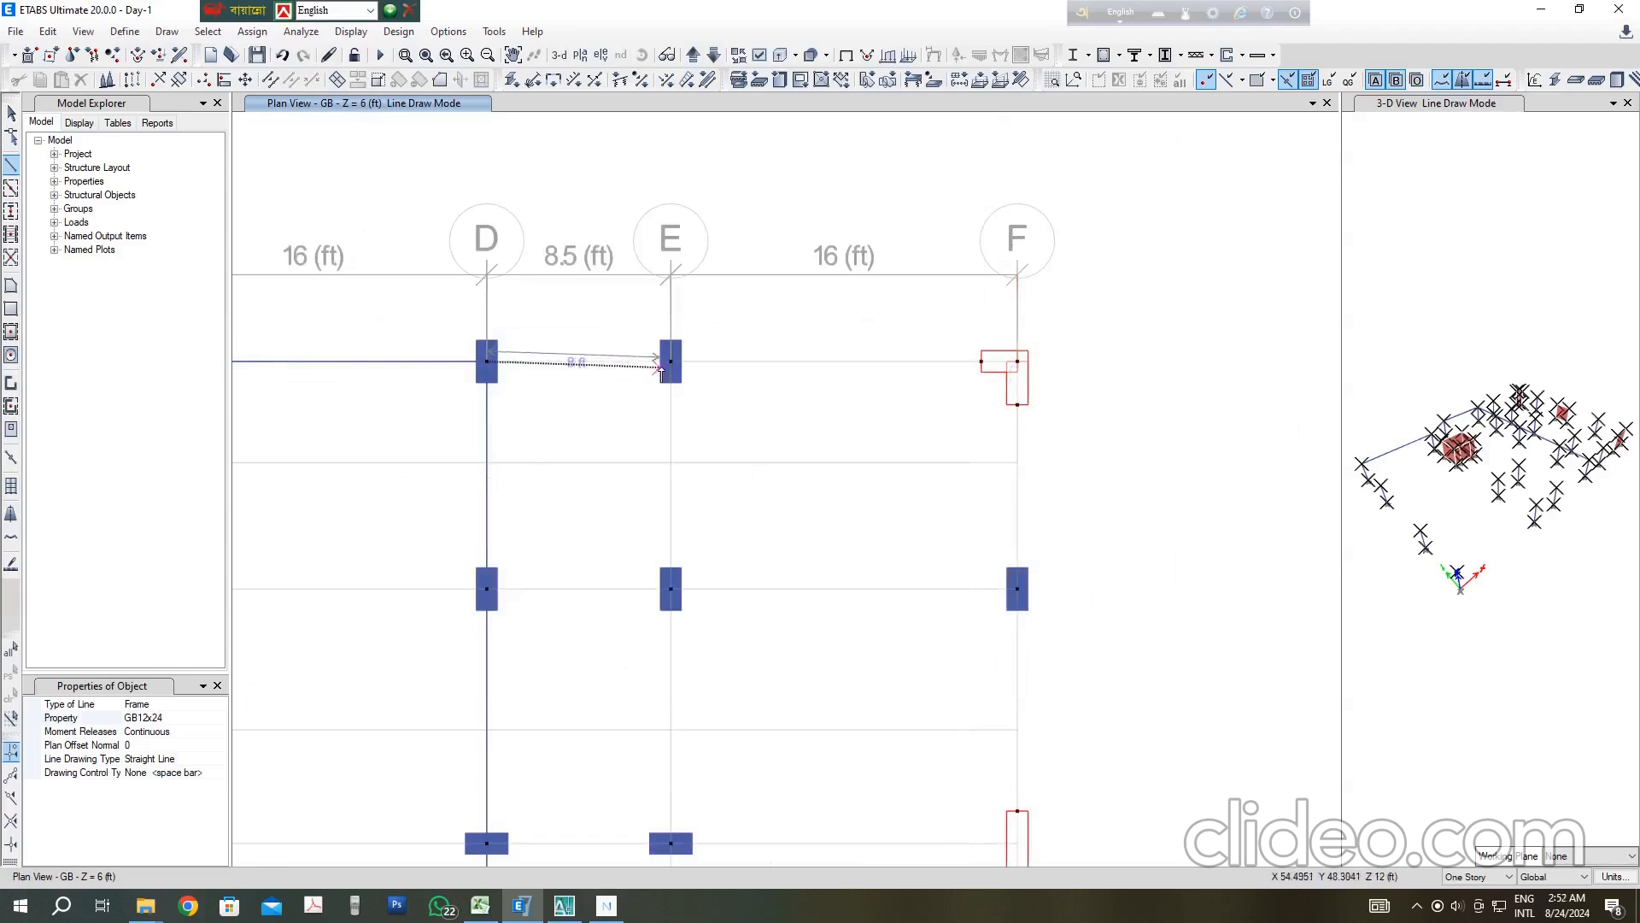
click(708, 369)
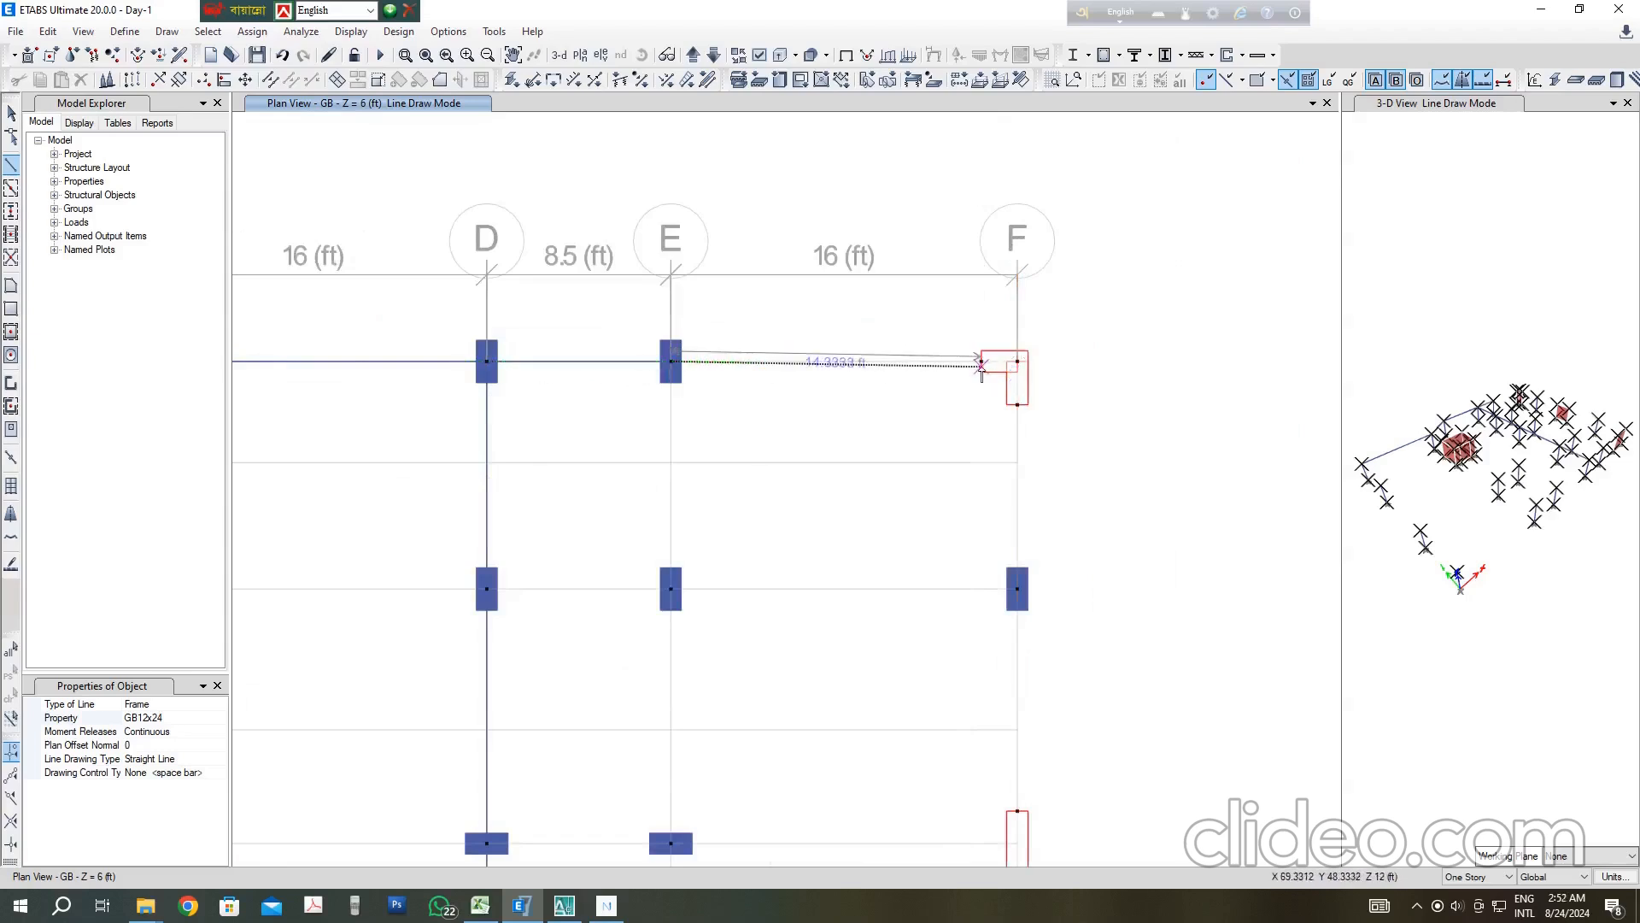
double_click(1035, 369)
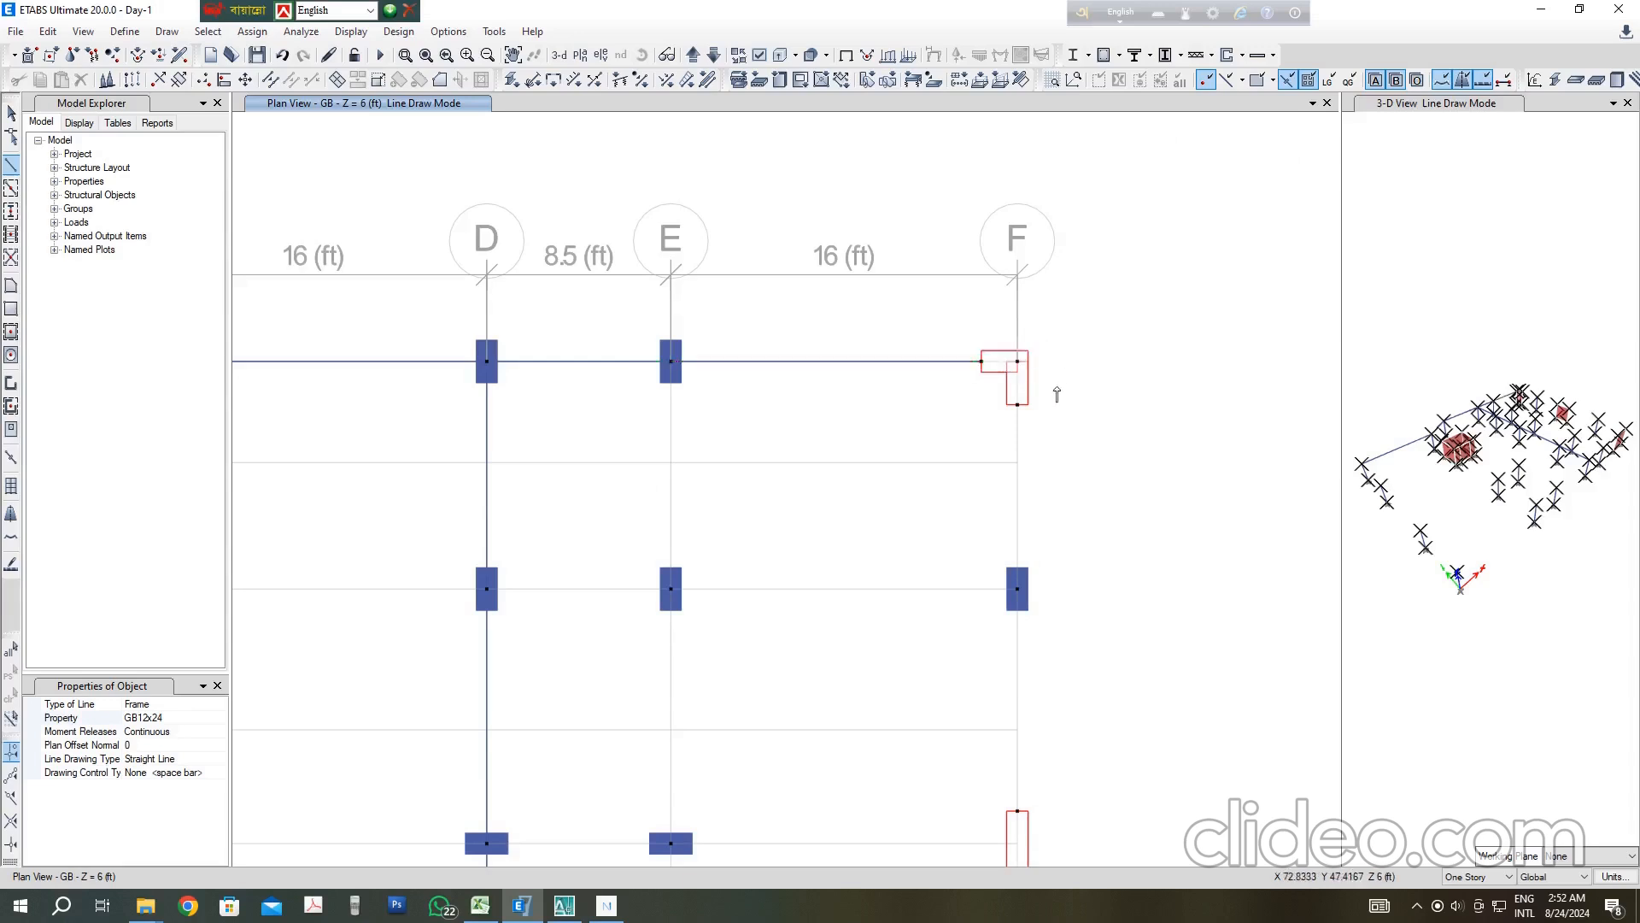
Step: Draw GB12x24 beams along grid F from the F9 corner wall's lower joint through F7 to the upper joint of the wall at F5
click(1018, 406)
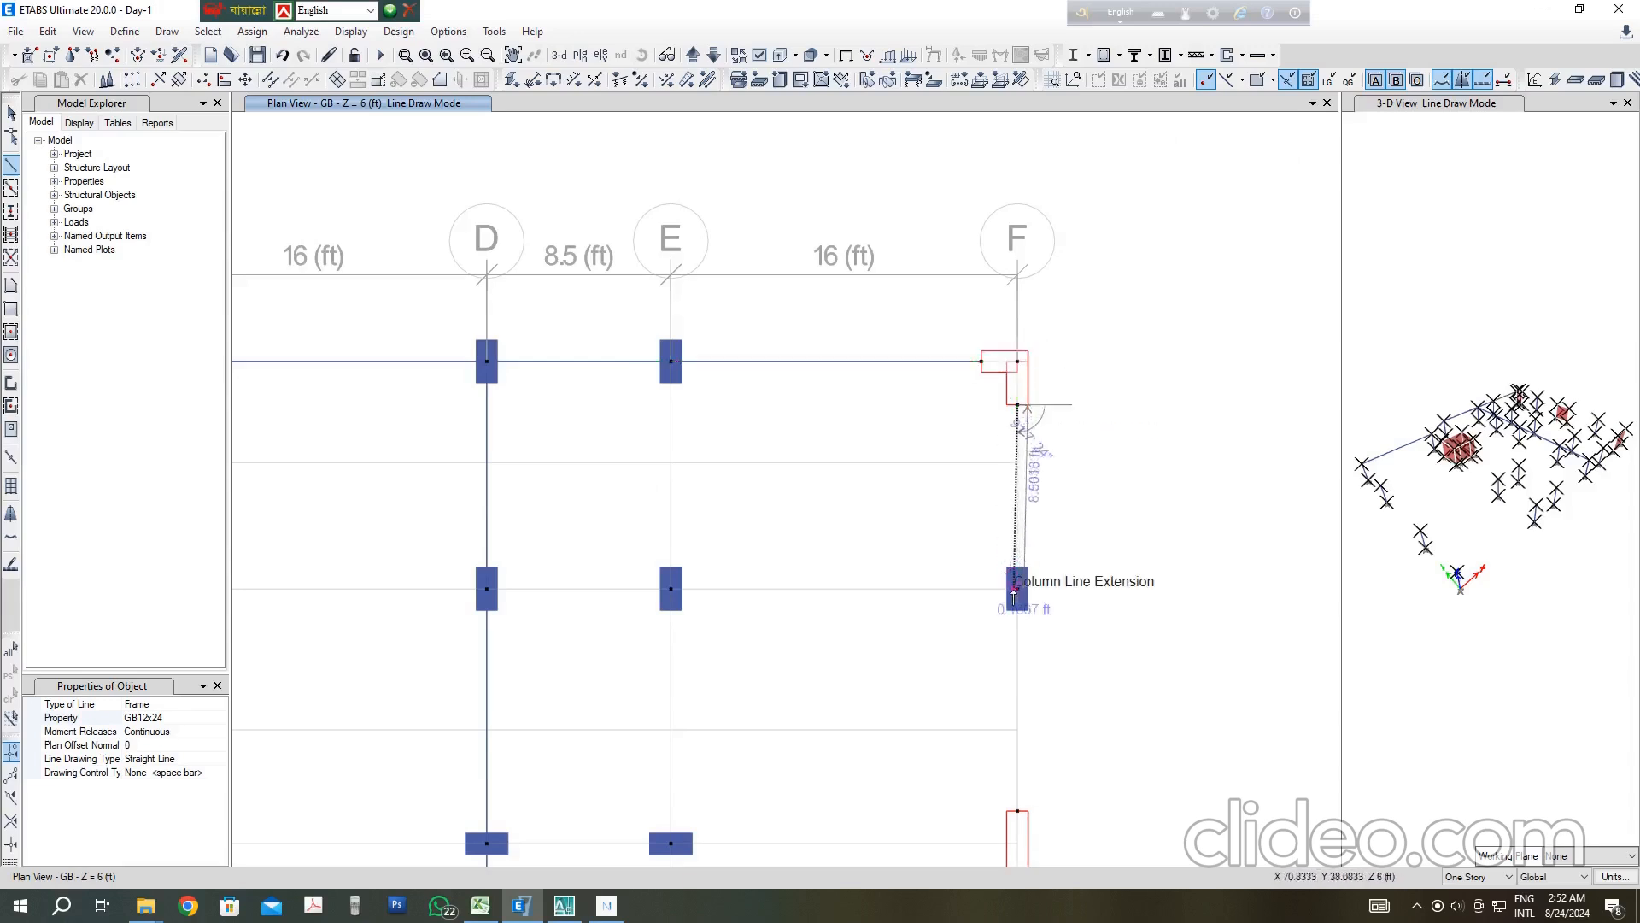
click(1017, 589)
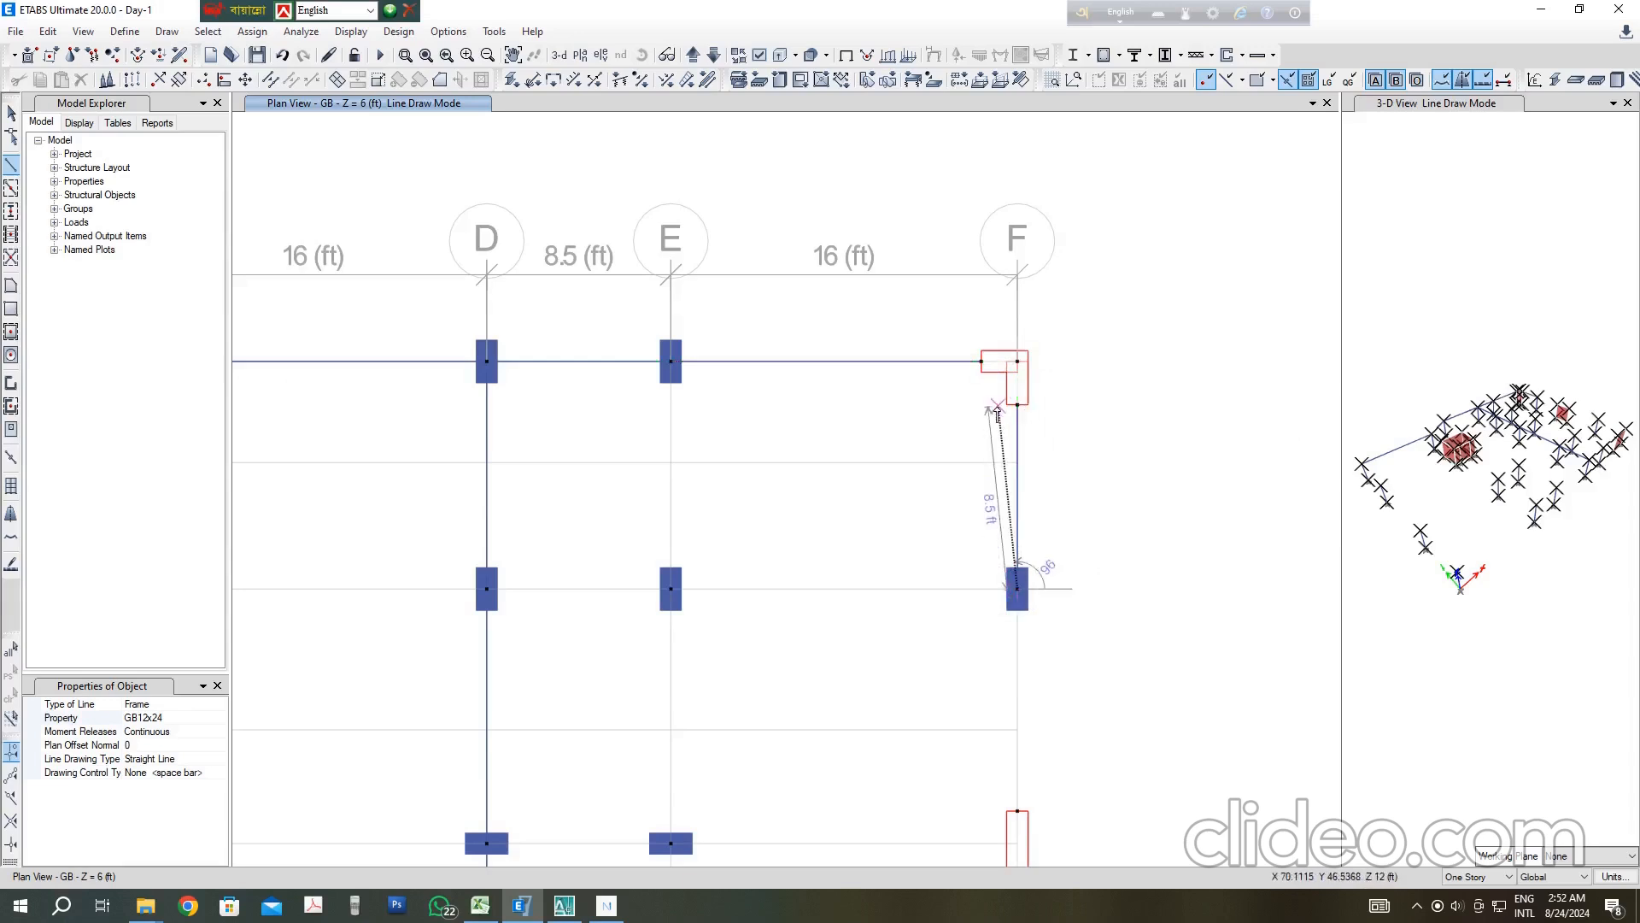
scroll(934, 415, down, 2)
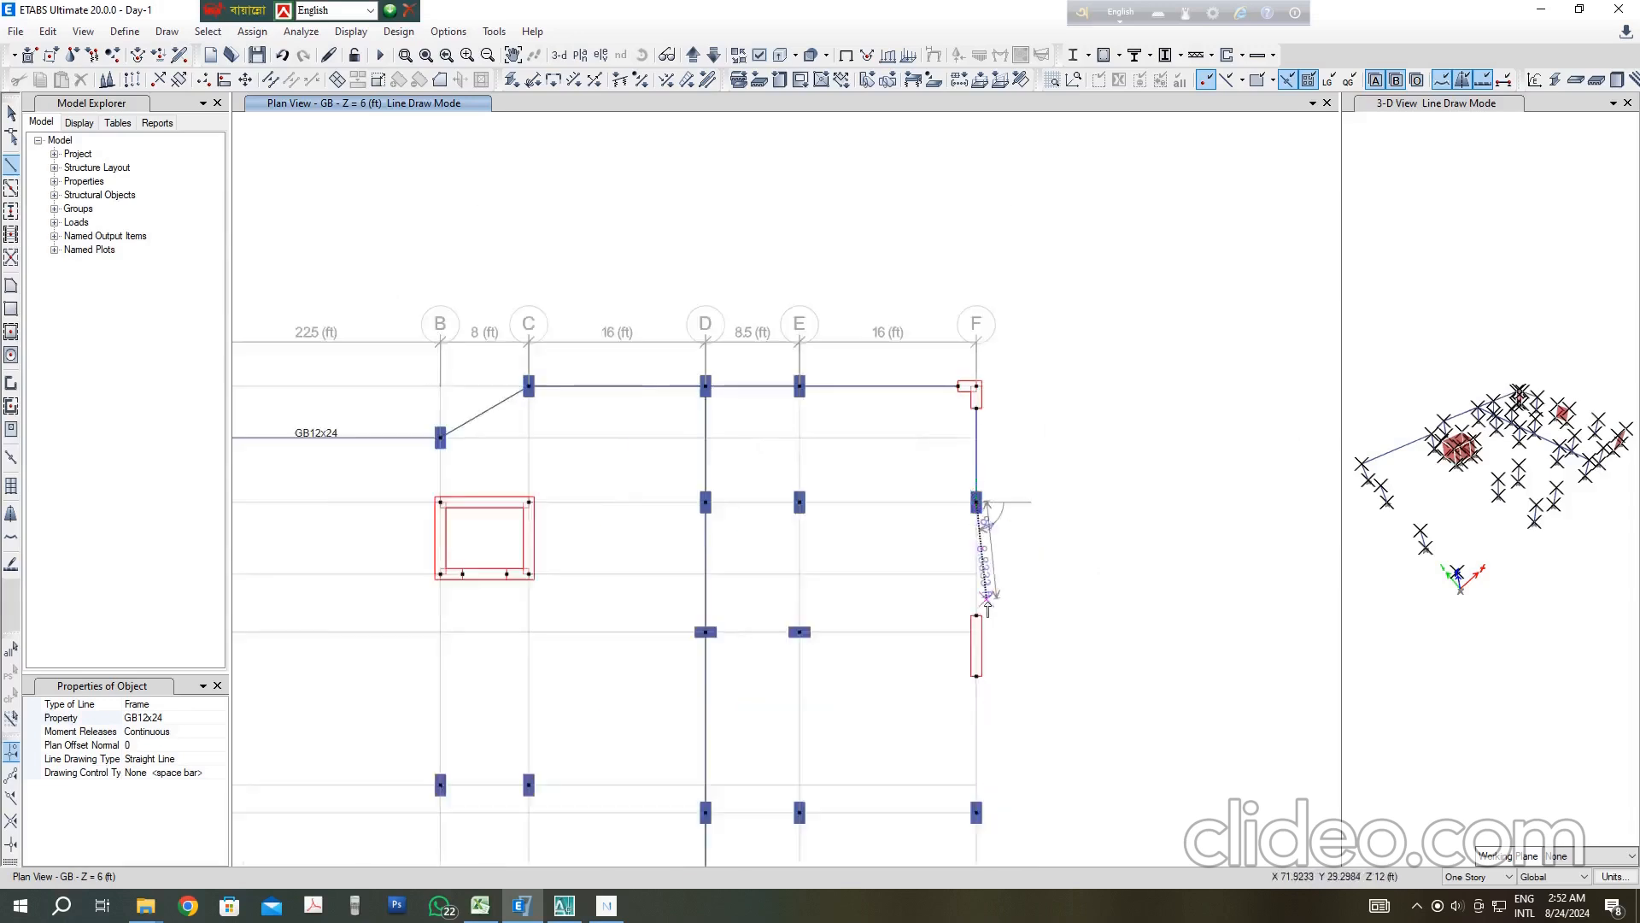
scroll(974, 623, up, 4)
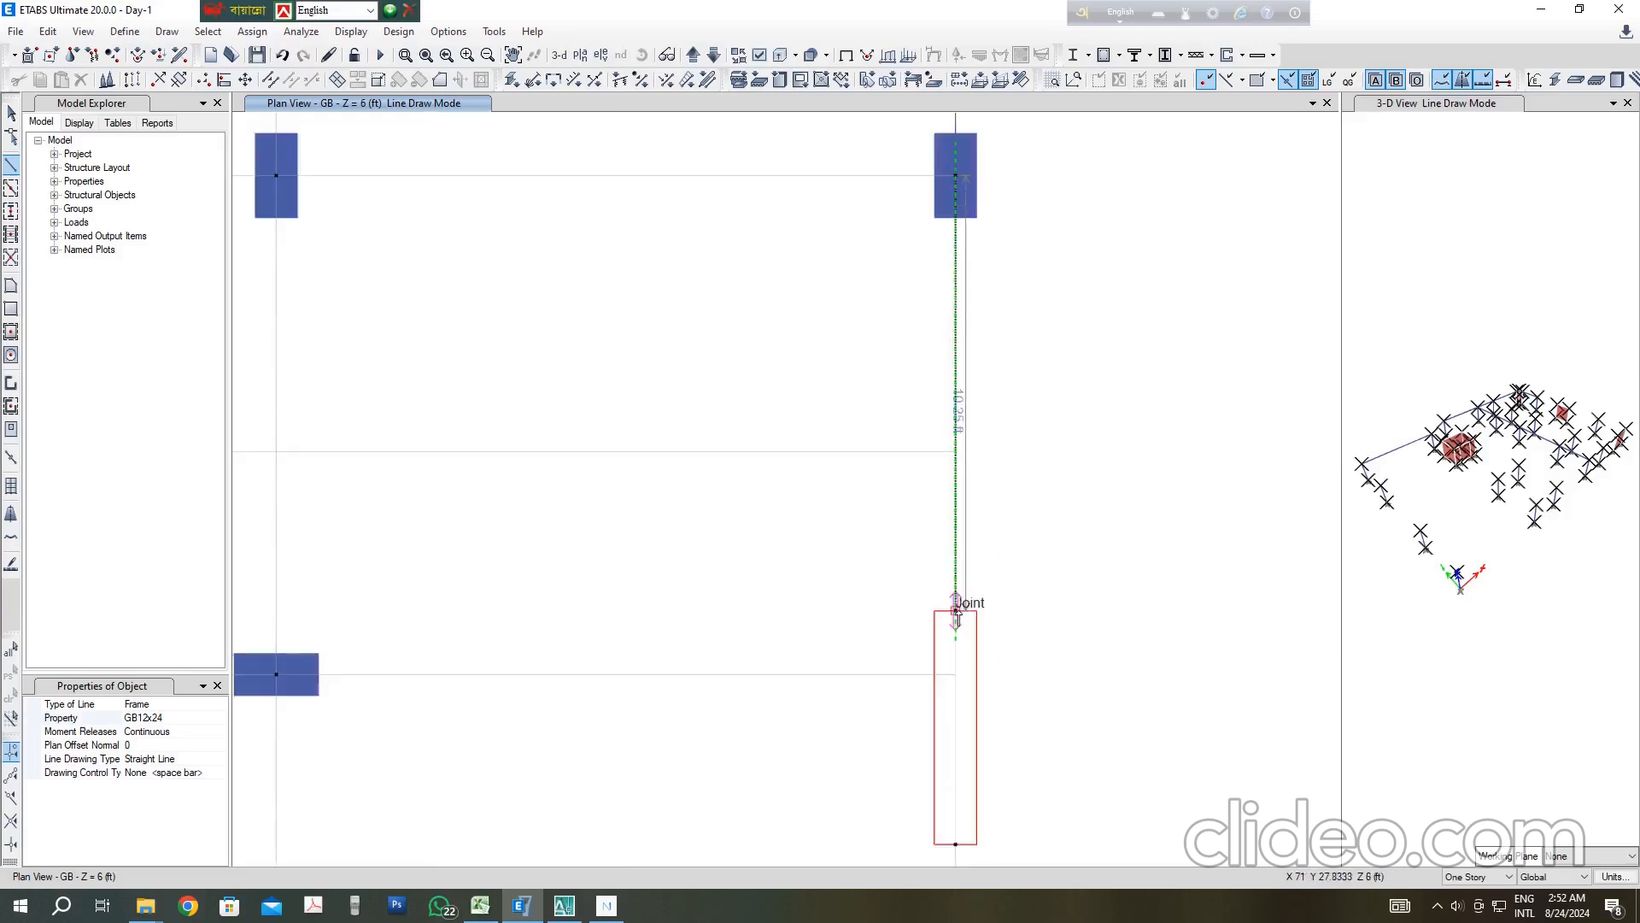
click(955, 609)
scroll(908, 355, down, 2)
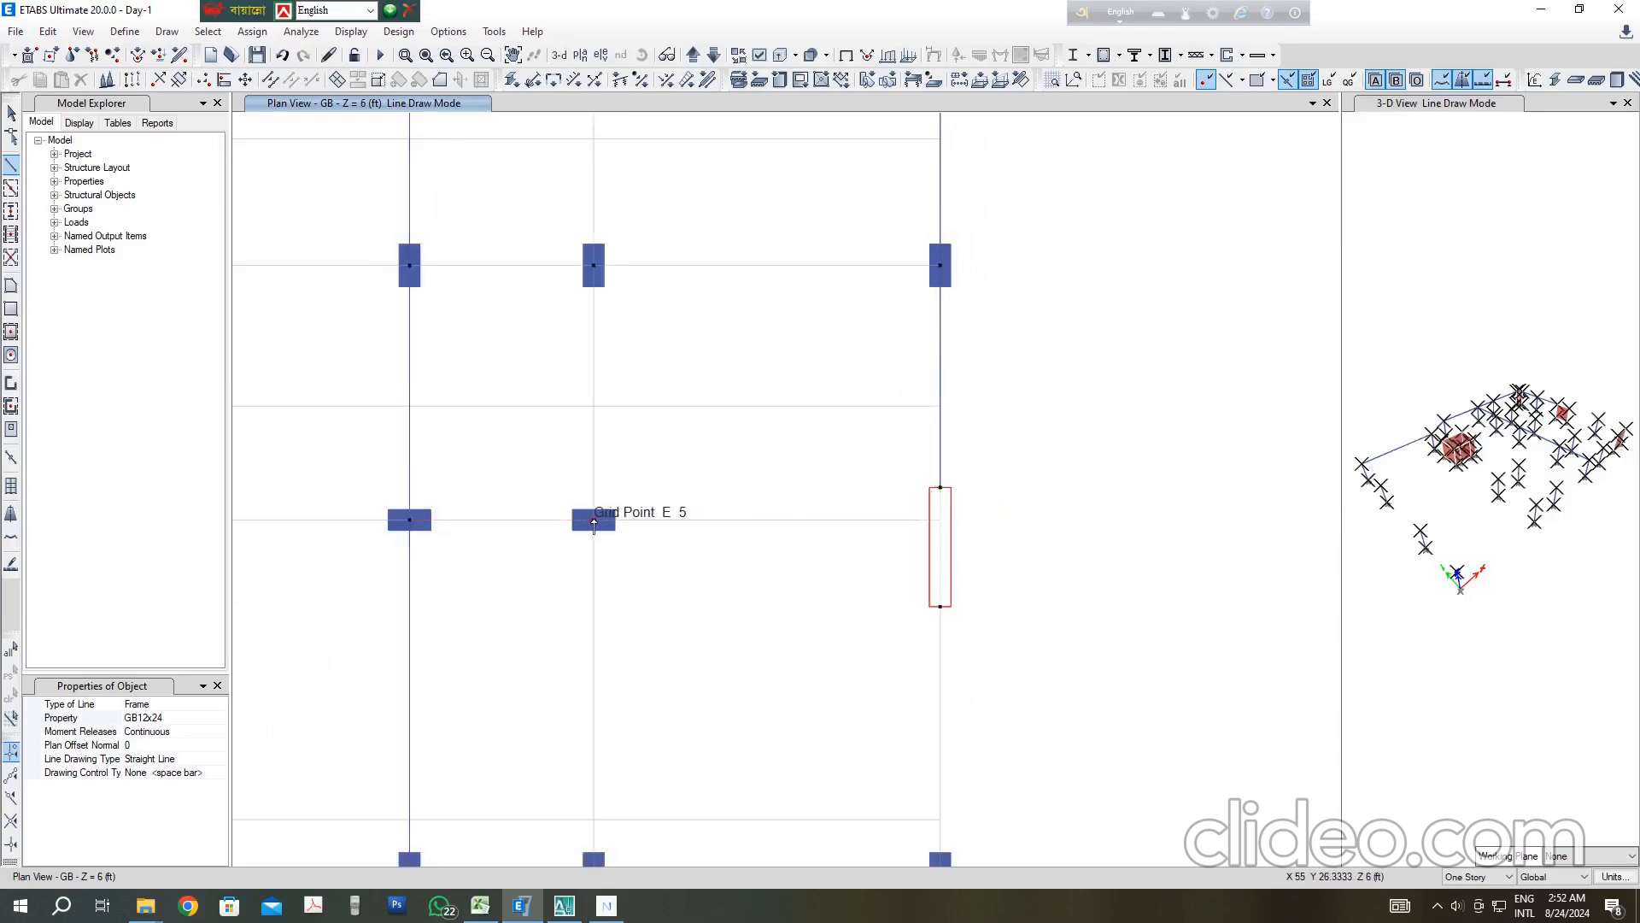
Step: Draw a GB12x24 beam along grid 5 from the column at E5 to grid point F5 inside the wall
click(595, 521)
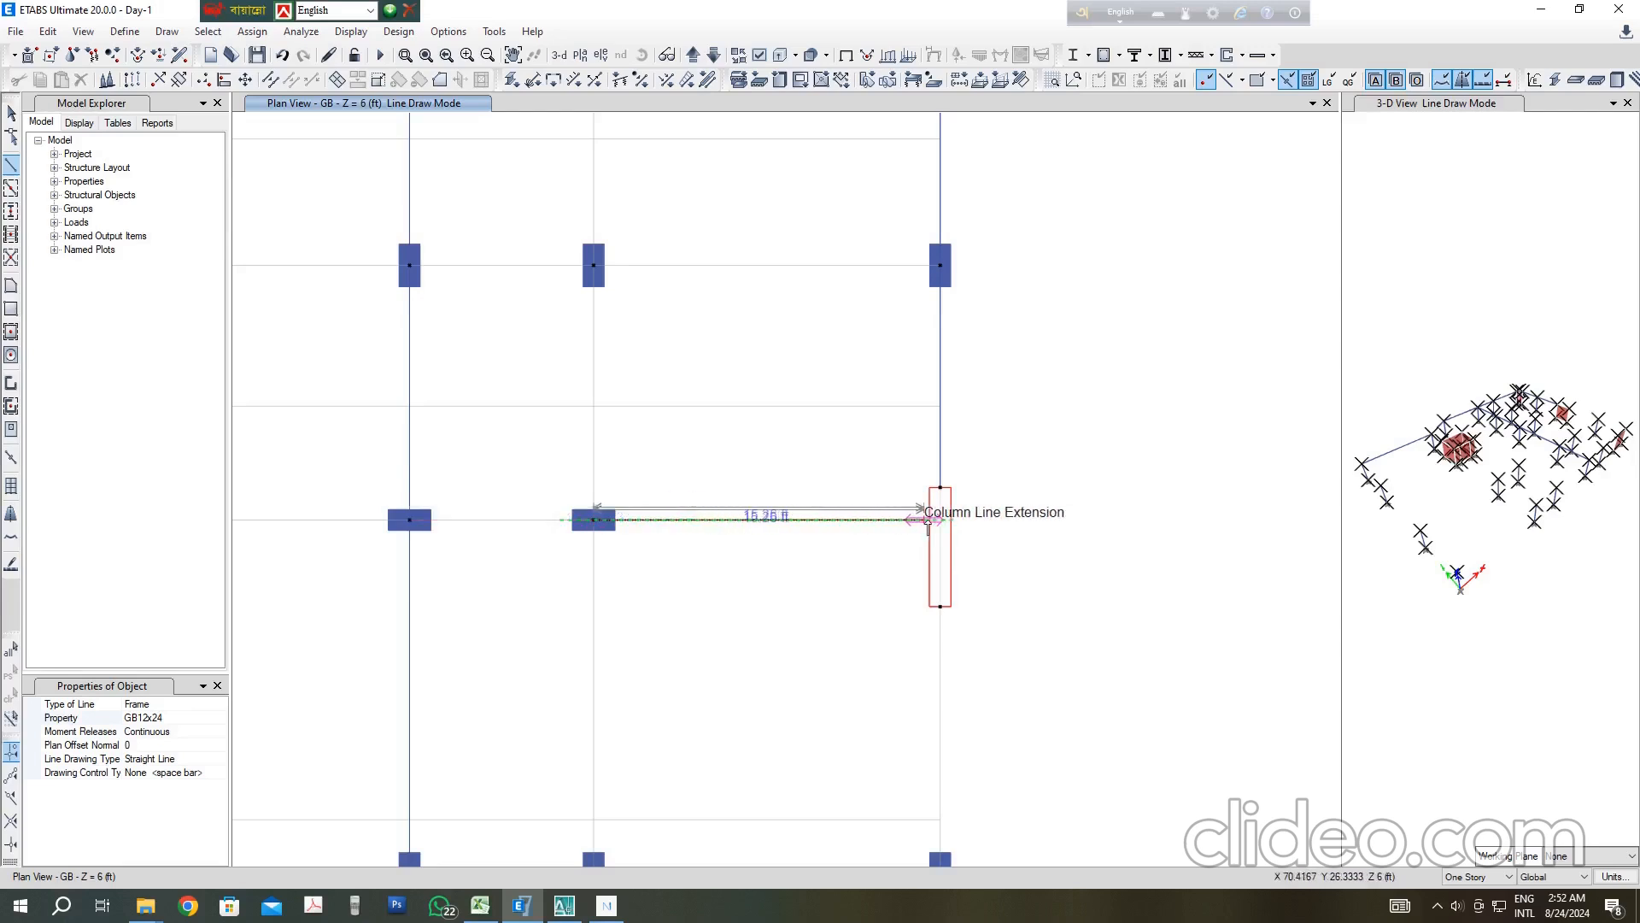
scroll(928, 527, up, 2)
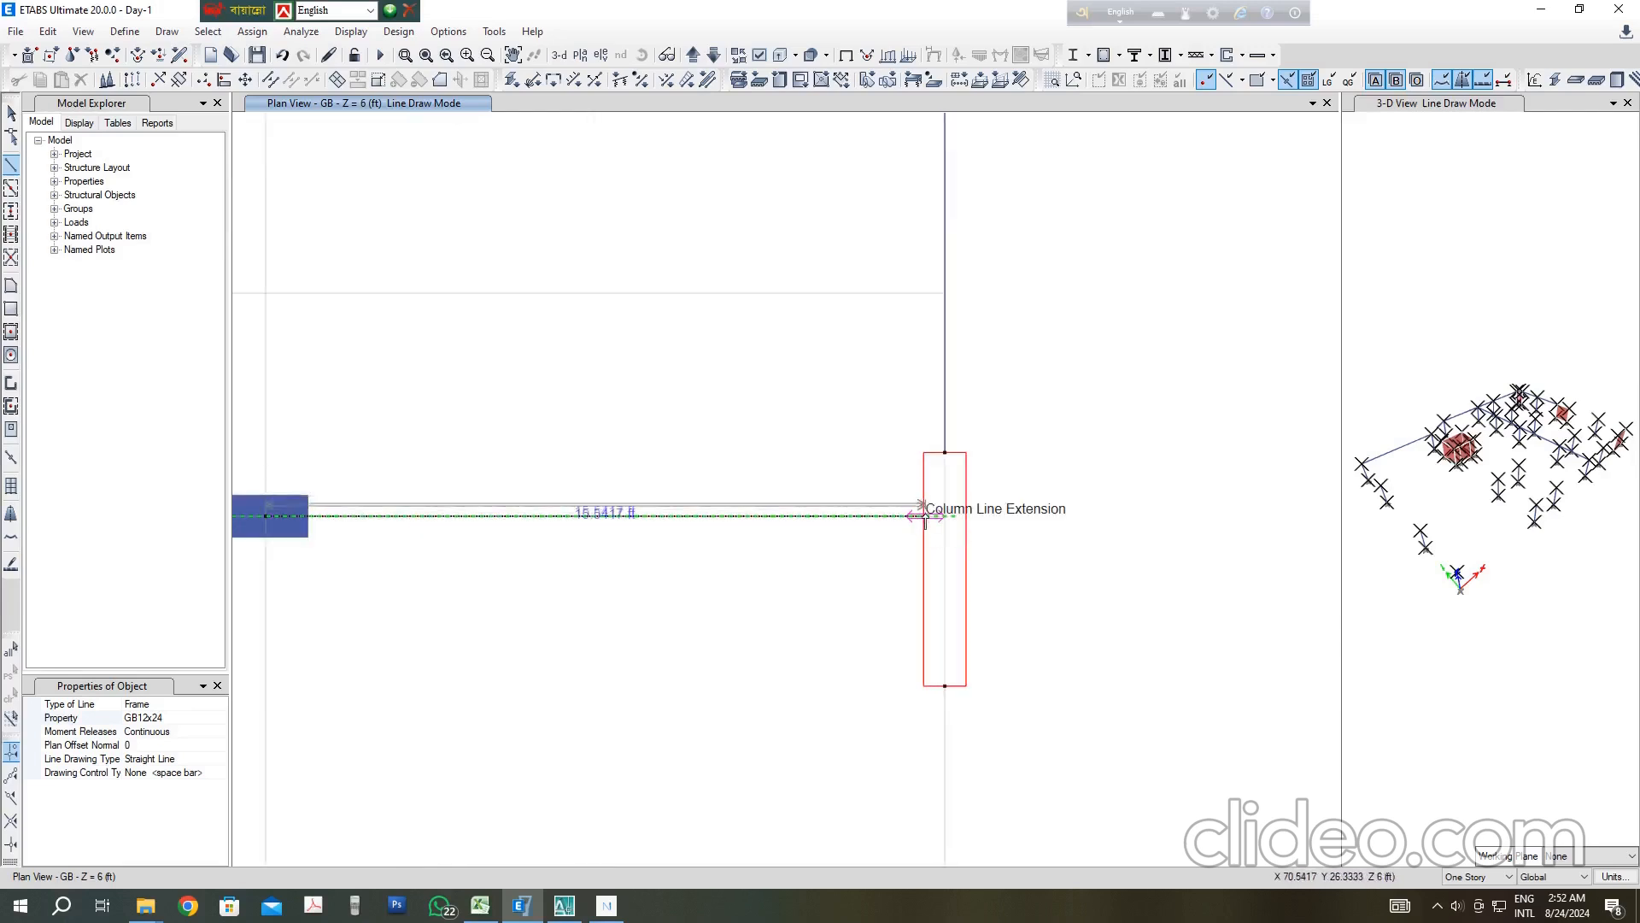
scroll(946, 527, up, 2)
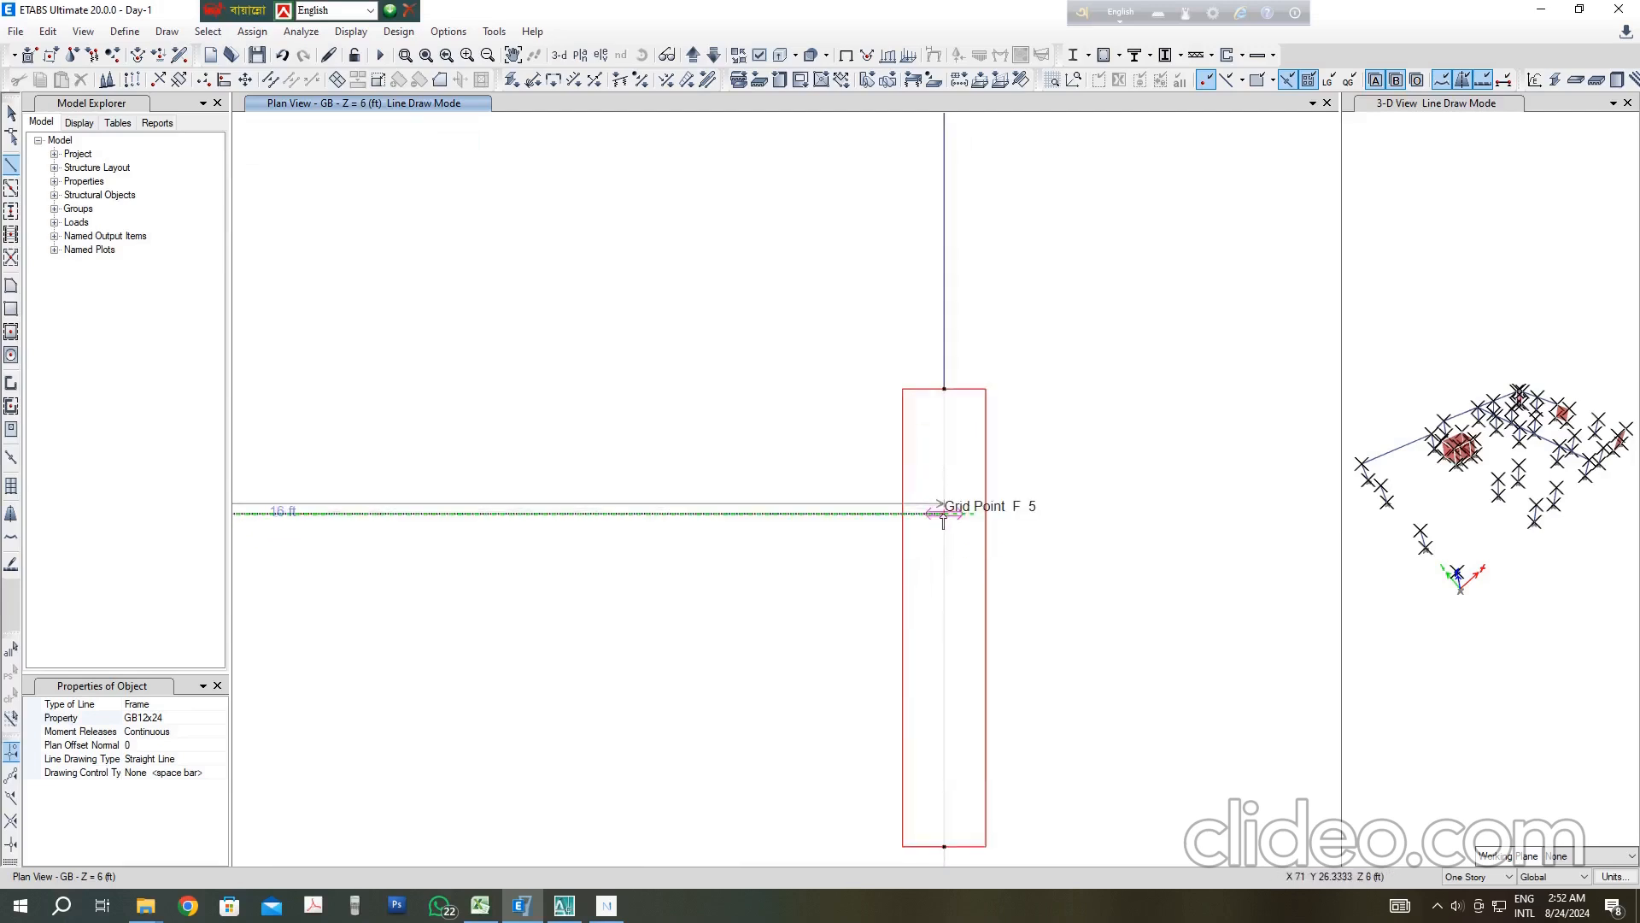
click(944, 514)
scroll(806, 351, down, 2)
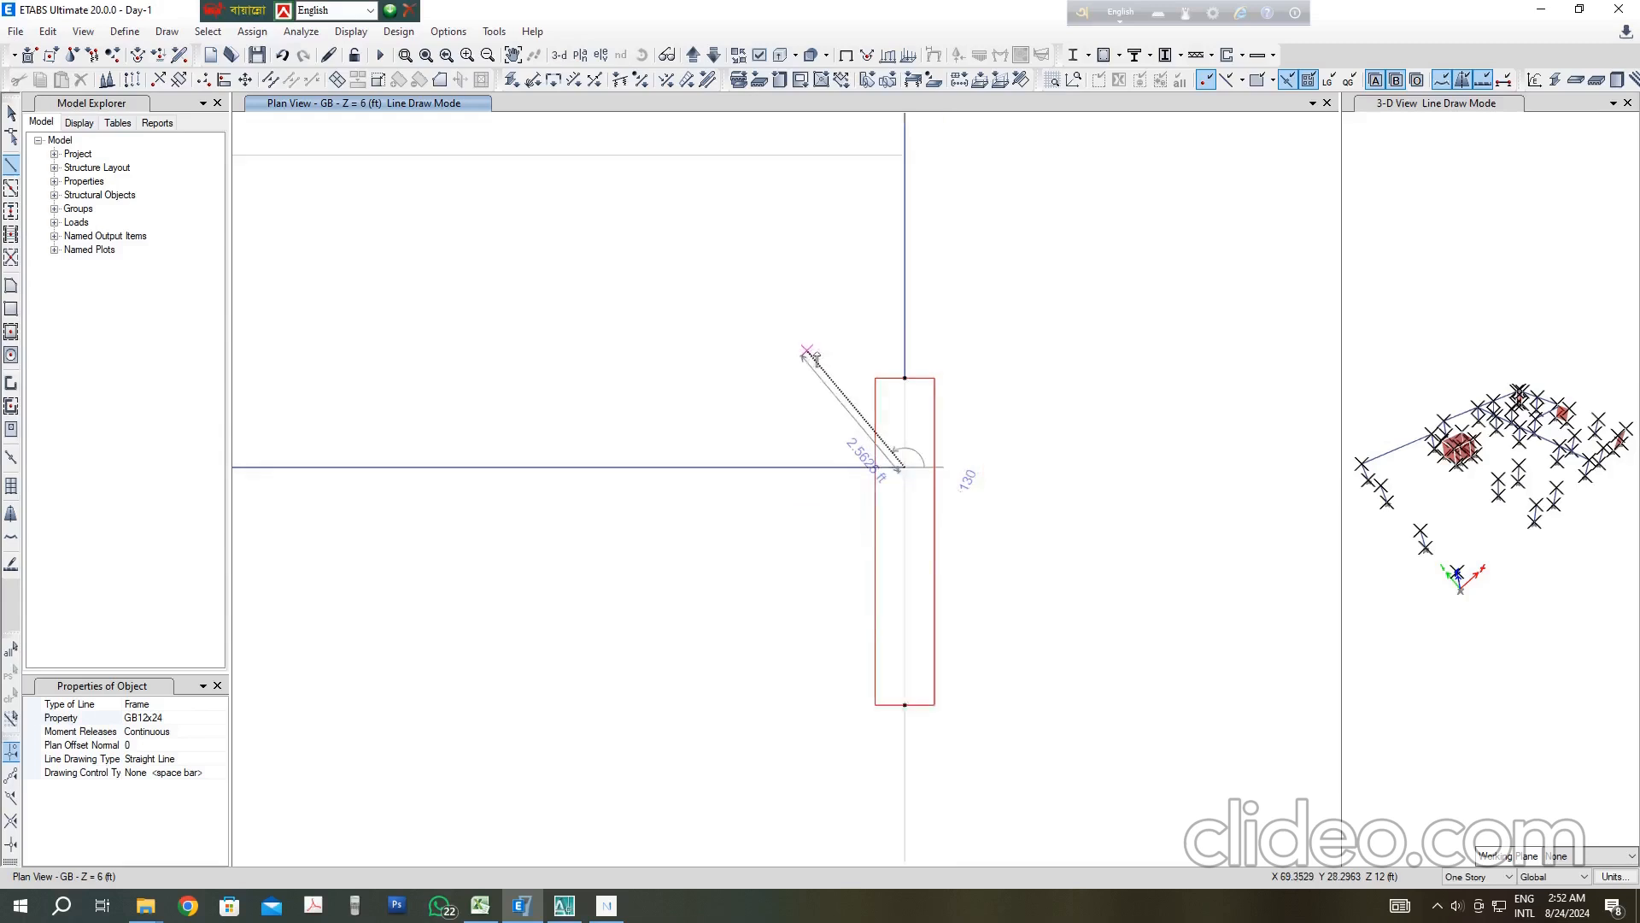
right_click(920, 341)
scroll(921, 338, down, 4)
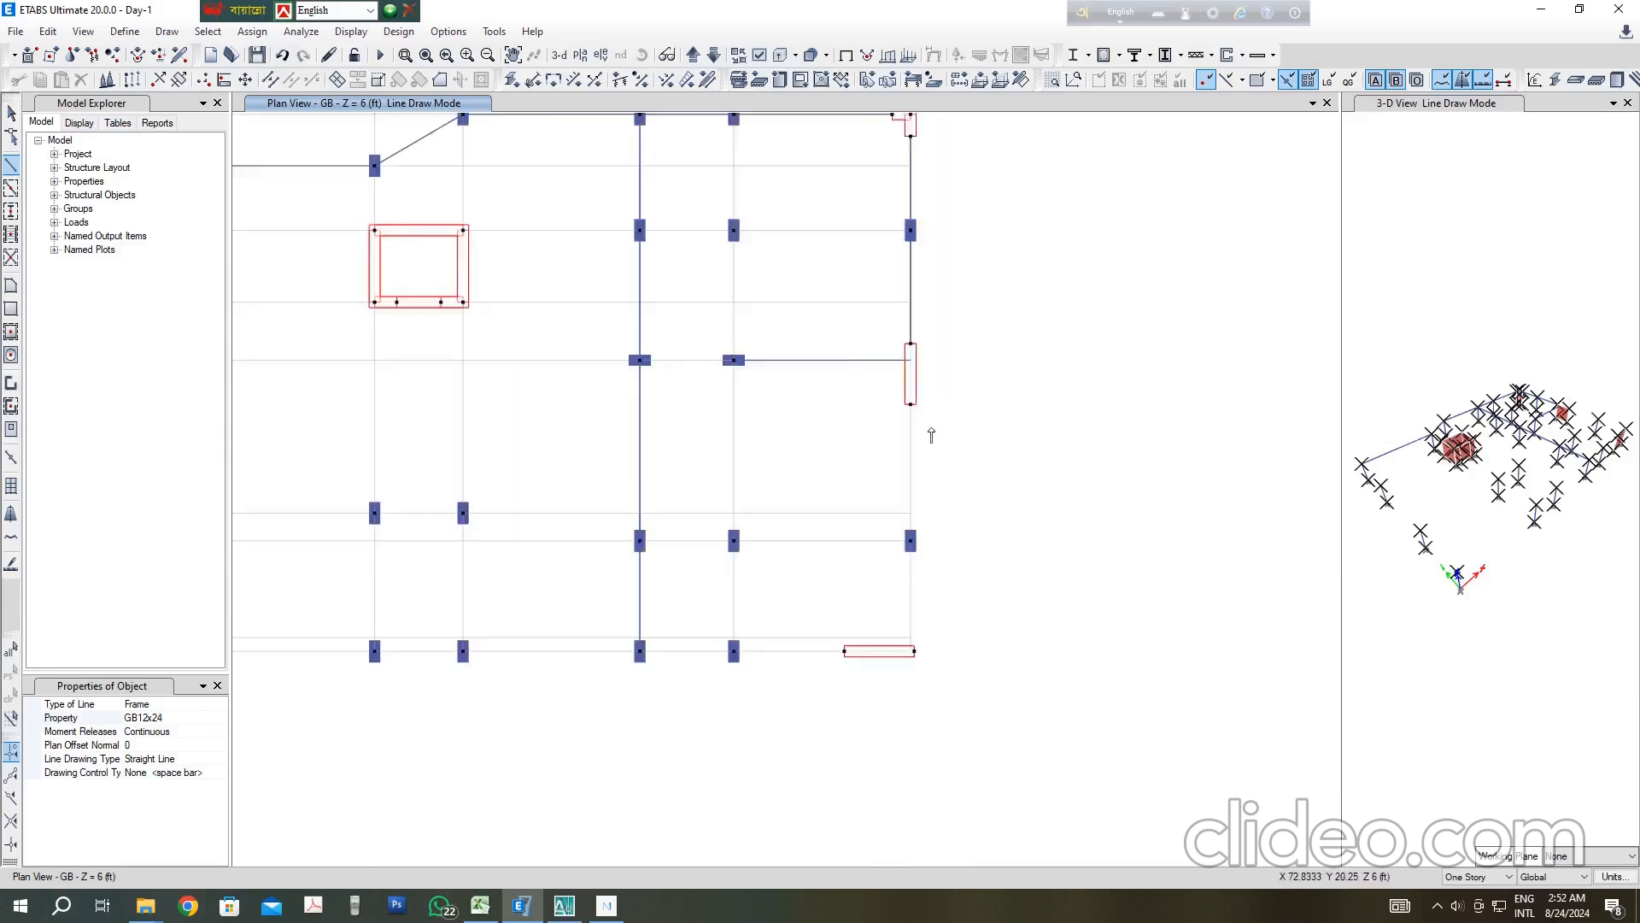
Step: Draw GB12x24 beams along grid F from the F5 wall's lower joint through F3 to the grid 1 wall at F1
scroll(931, 436, up, 2)
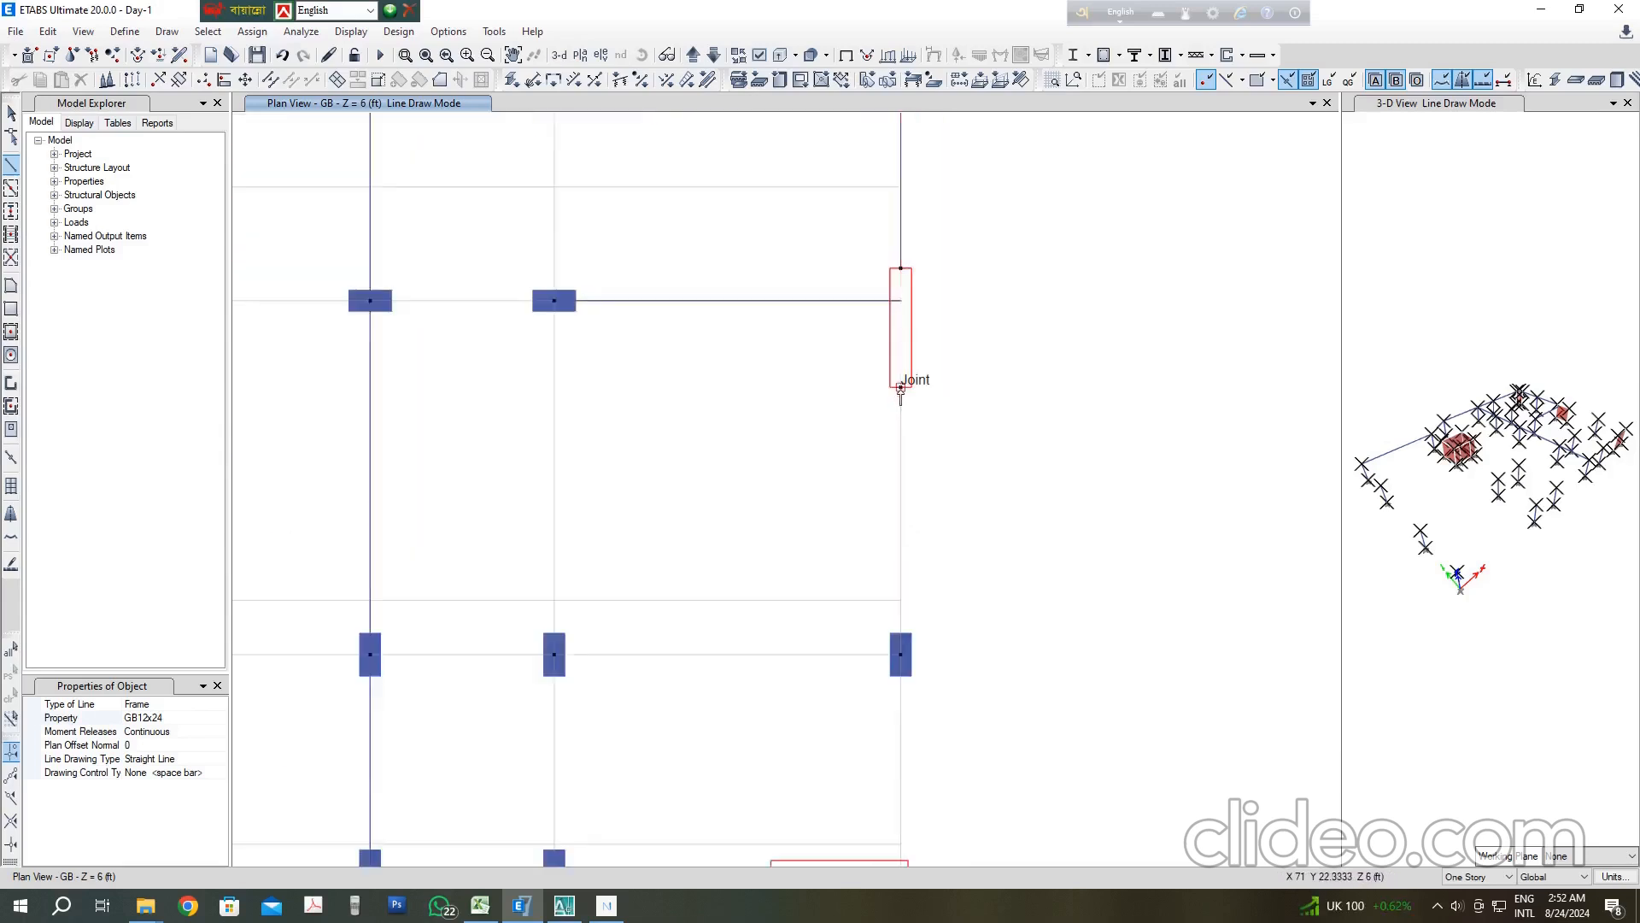
click(900, 388)
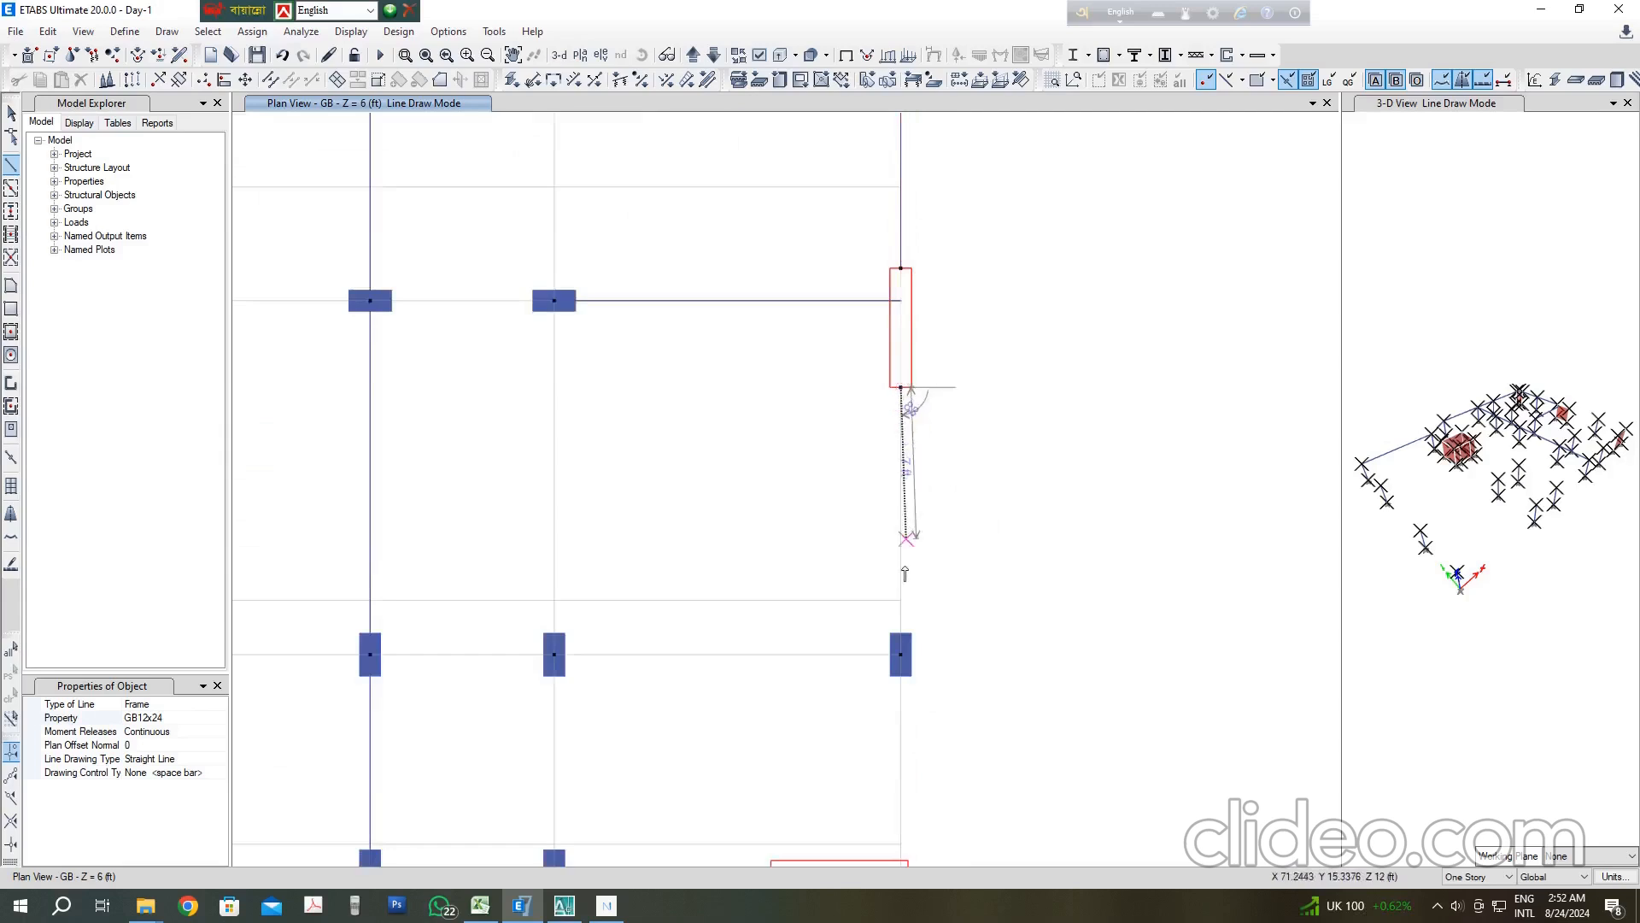
click(901, 653)
scroll(901, 655, down, 3)
scroll(910, 512, up, 4)
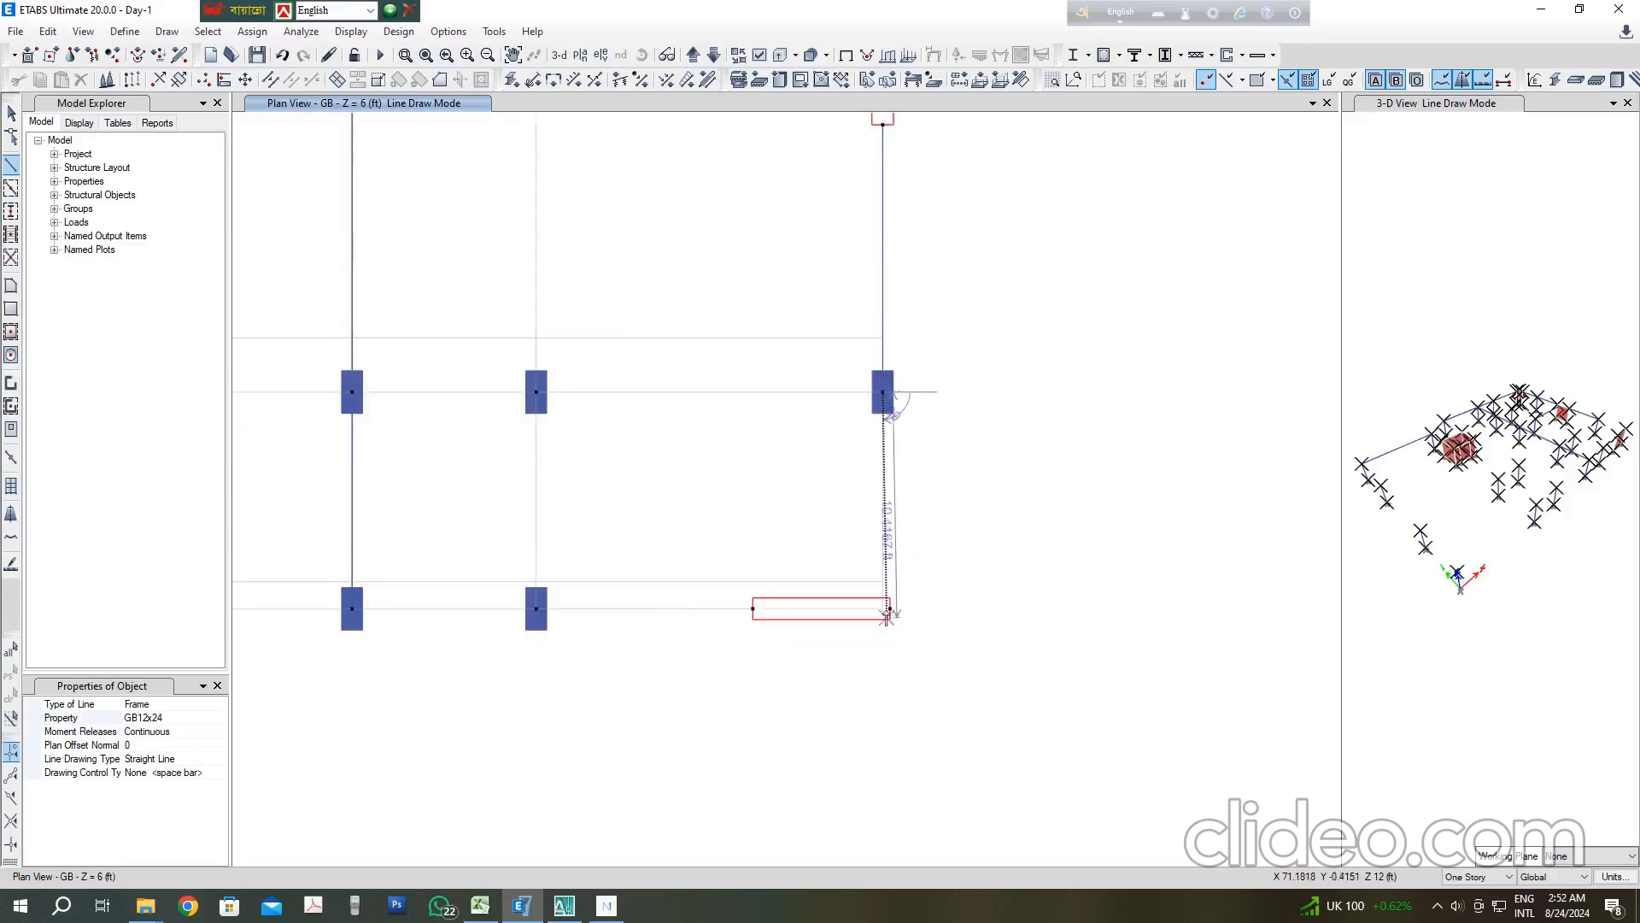
scroll(896, 603, up, 1)
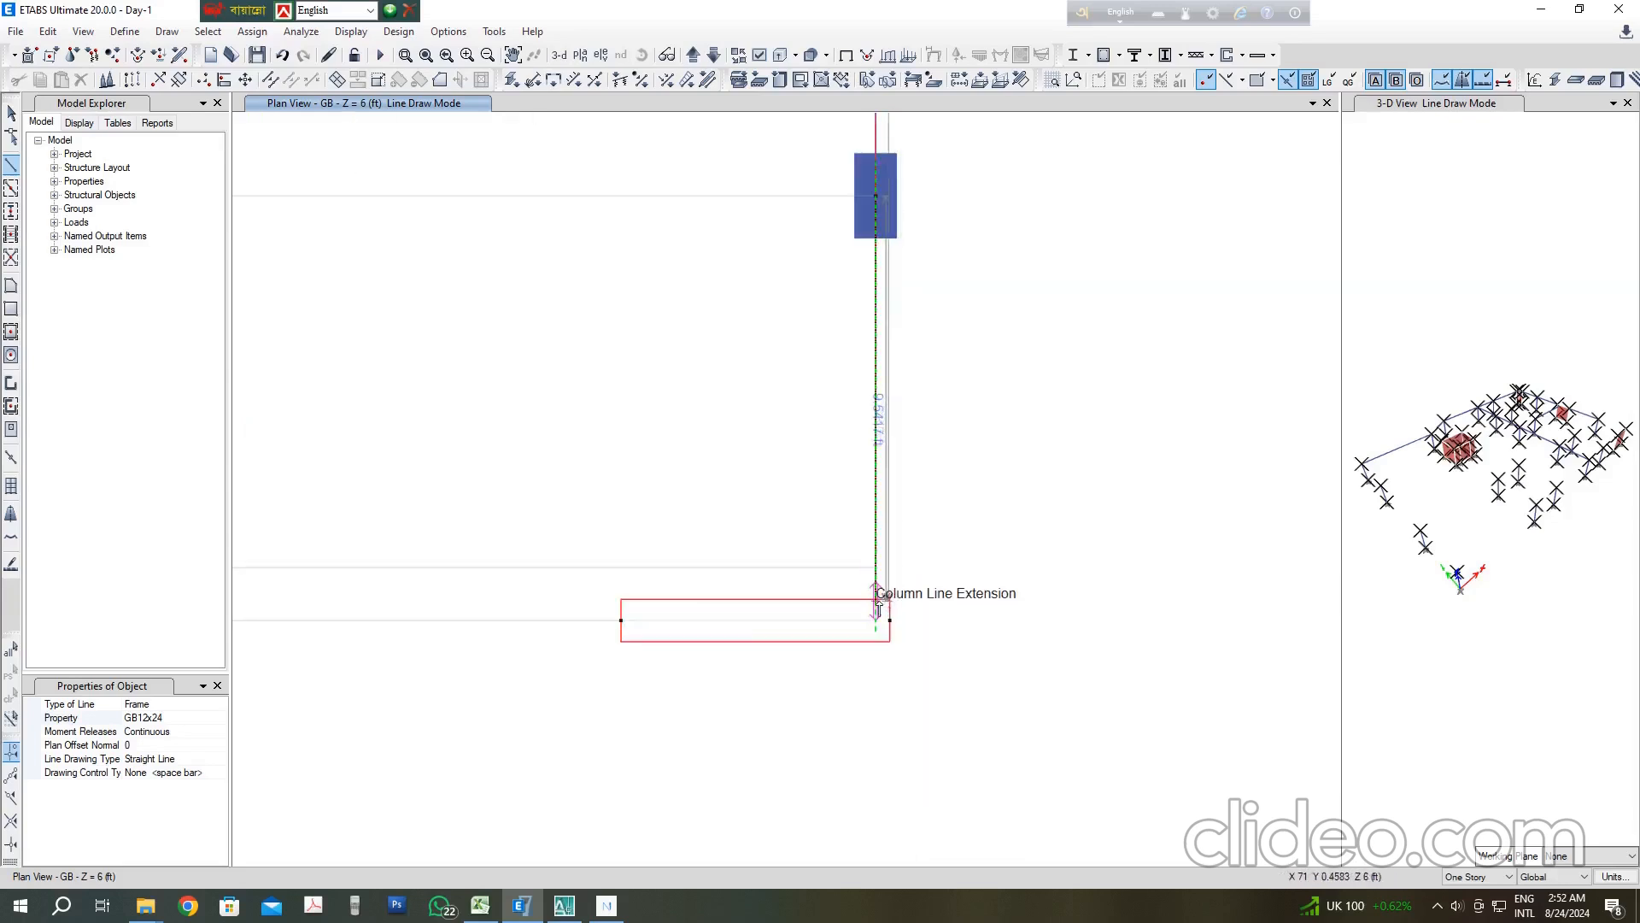
scroll(876, 608, up, 2)
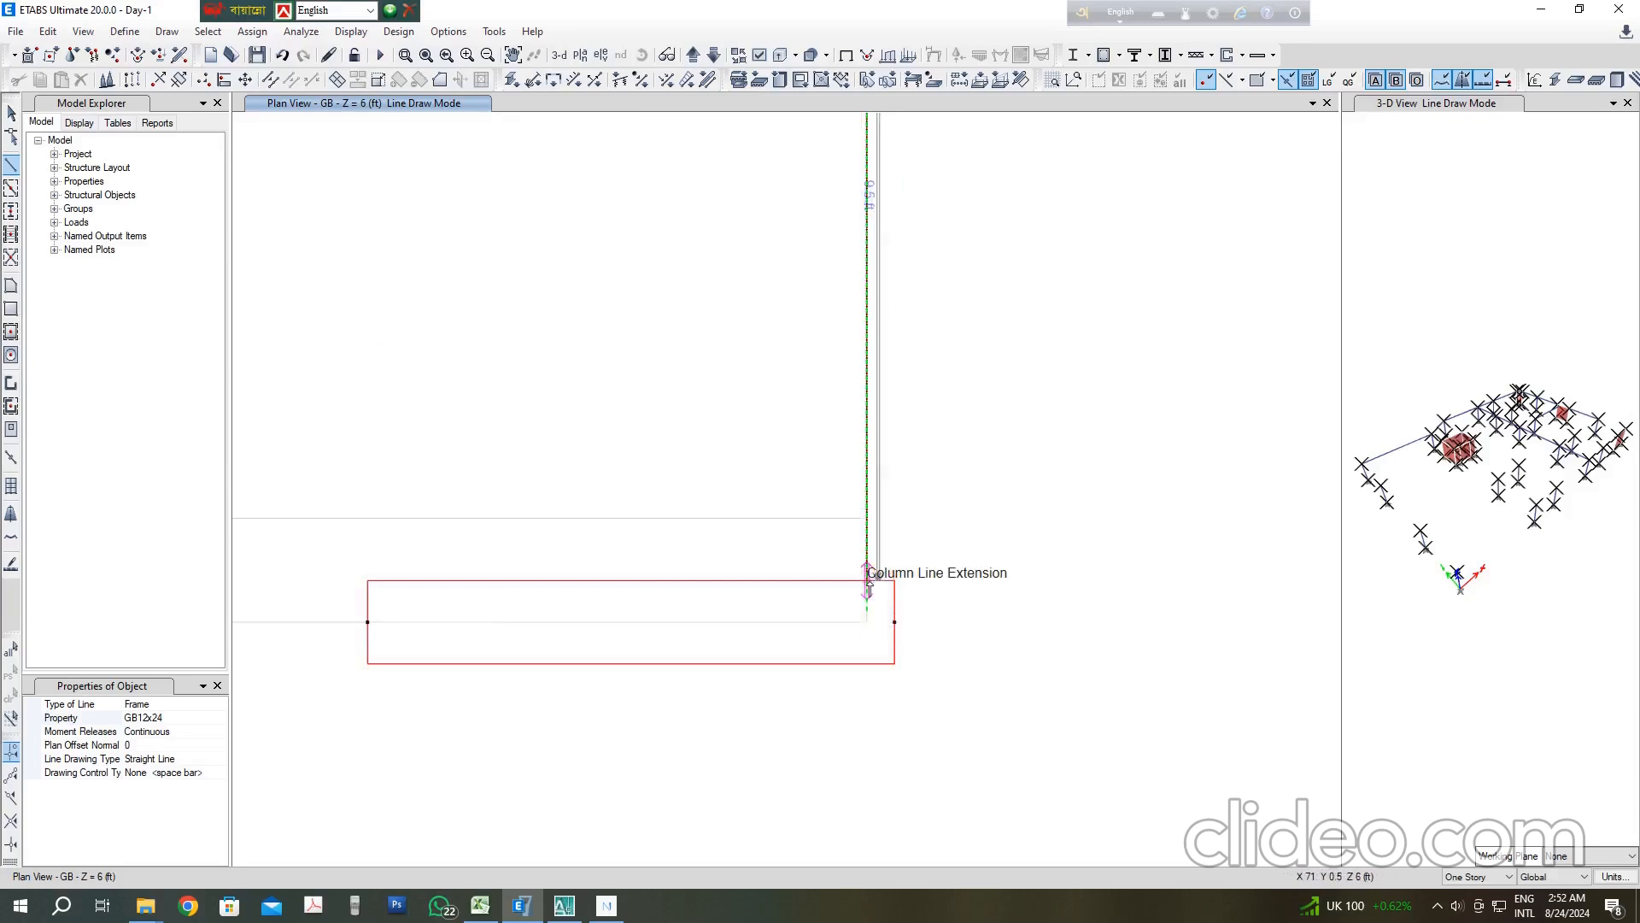
click(869, 623)
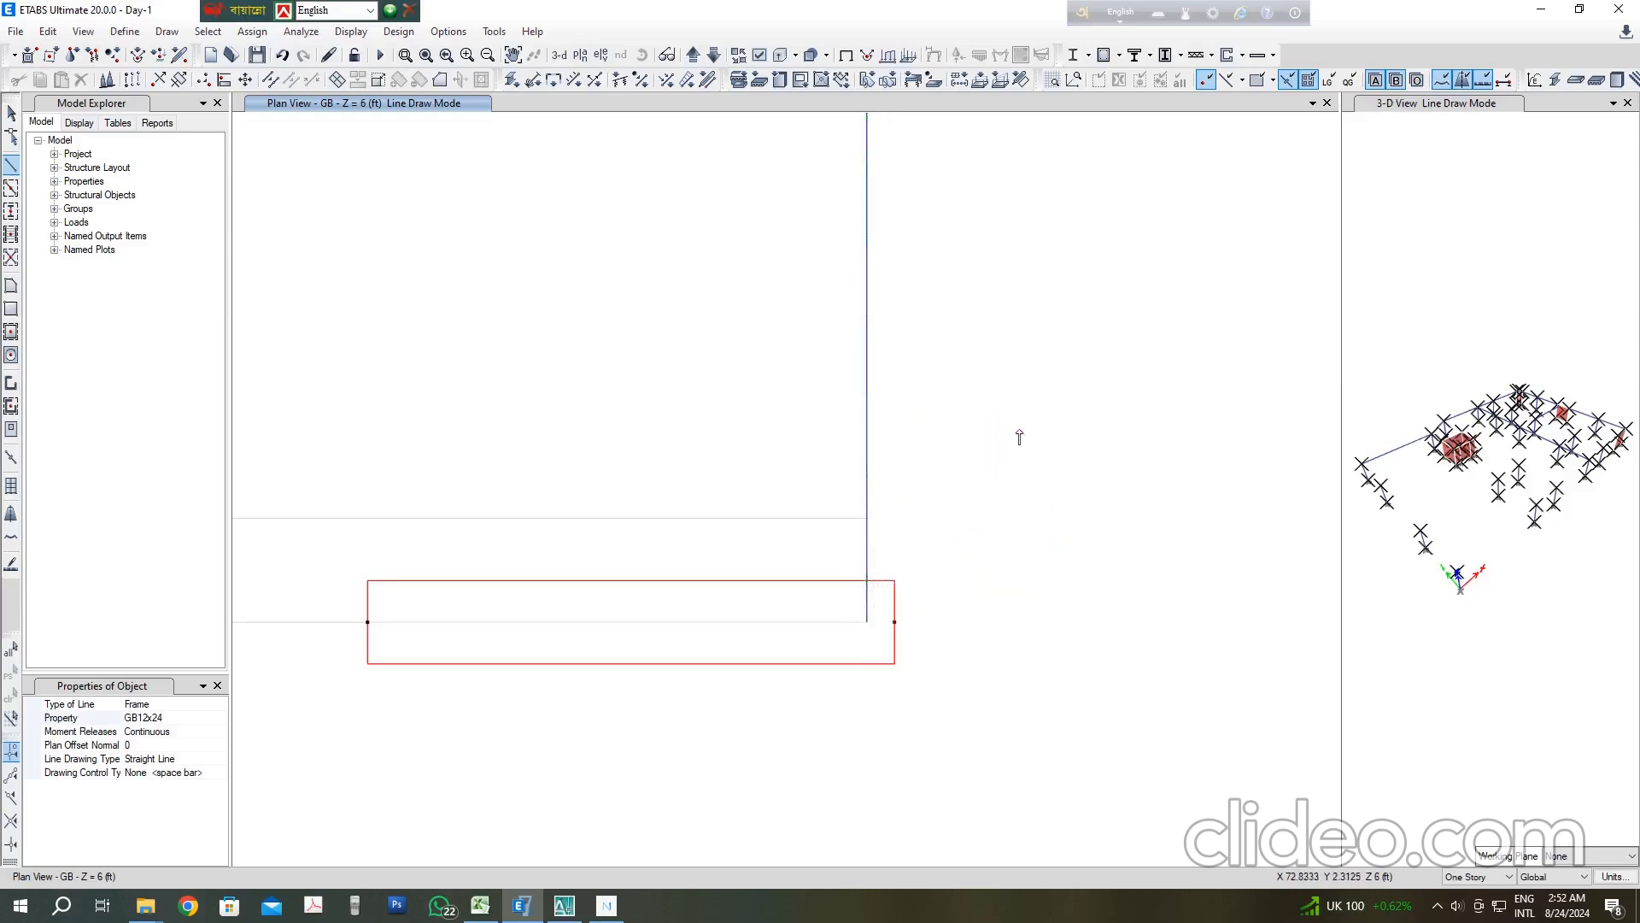
scroll(1020, 439, down, 3)
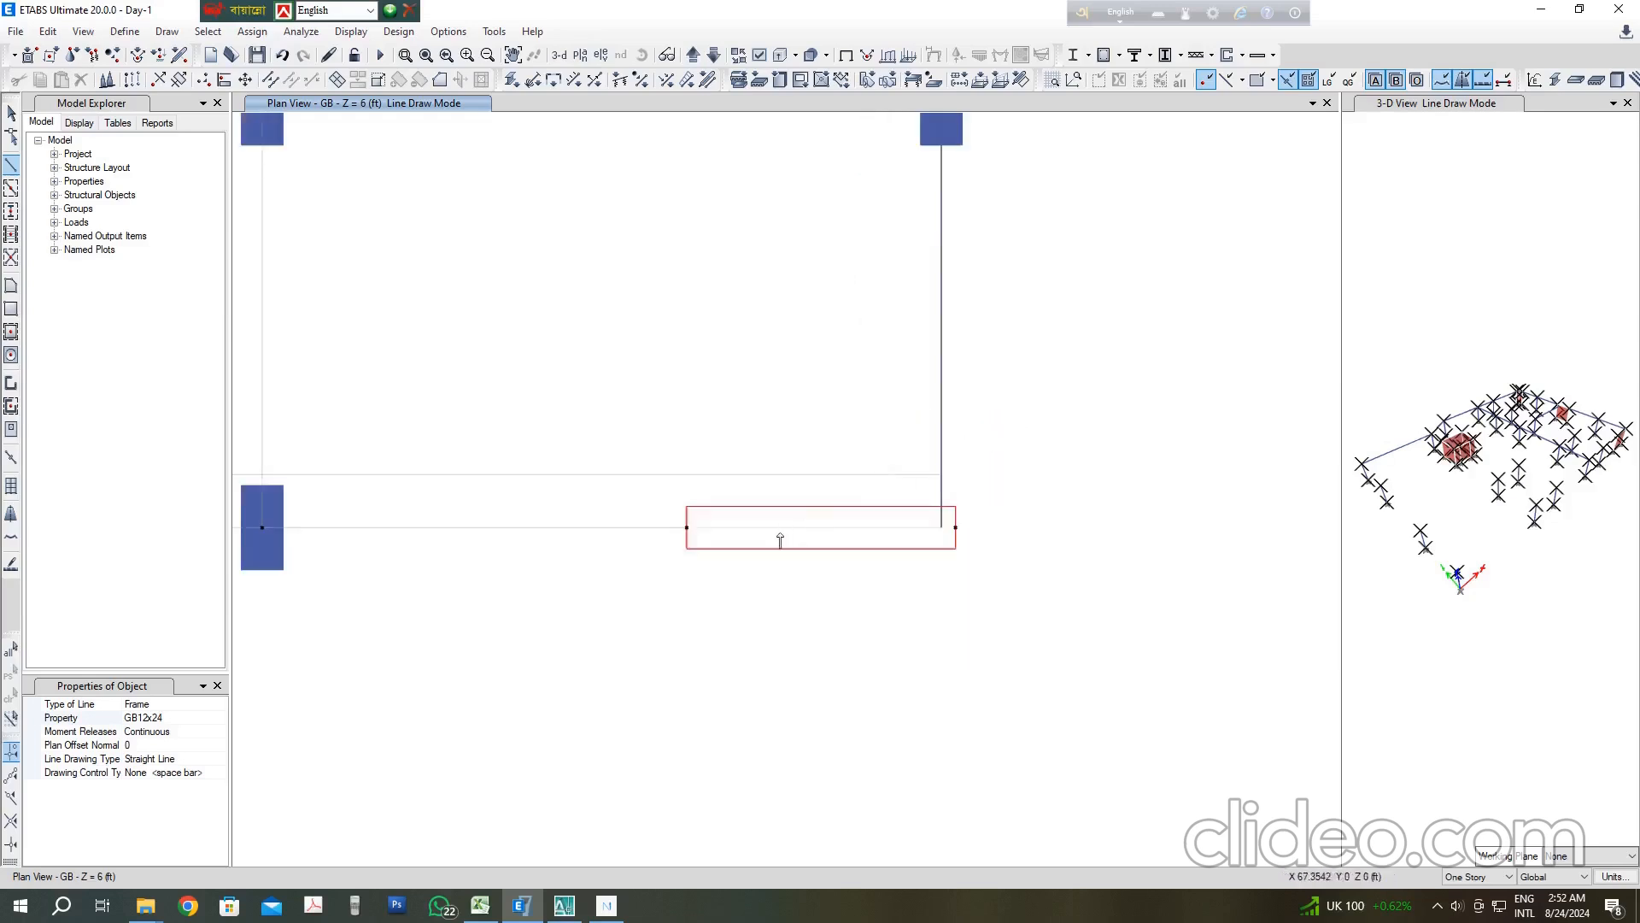
Step: Draw a GB12x24 beam along grid 1 from the wall's inner end joint to the column at E1
click(687, 527)
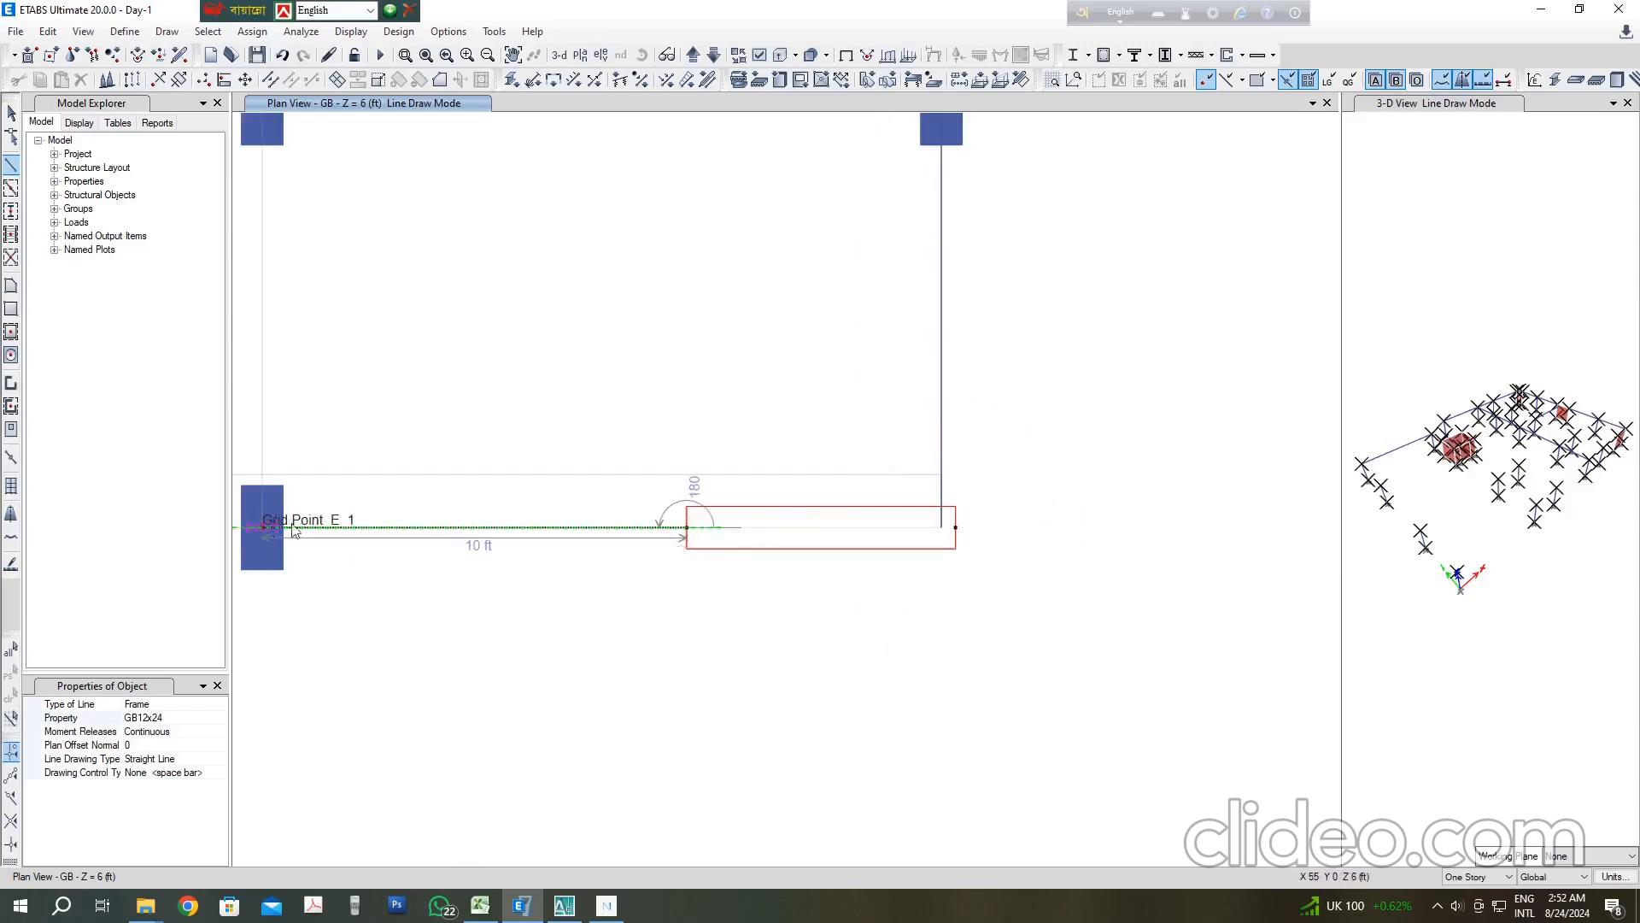
click(294, 530)
scroll(663, 453, down, 3)
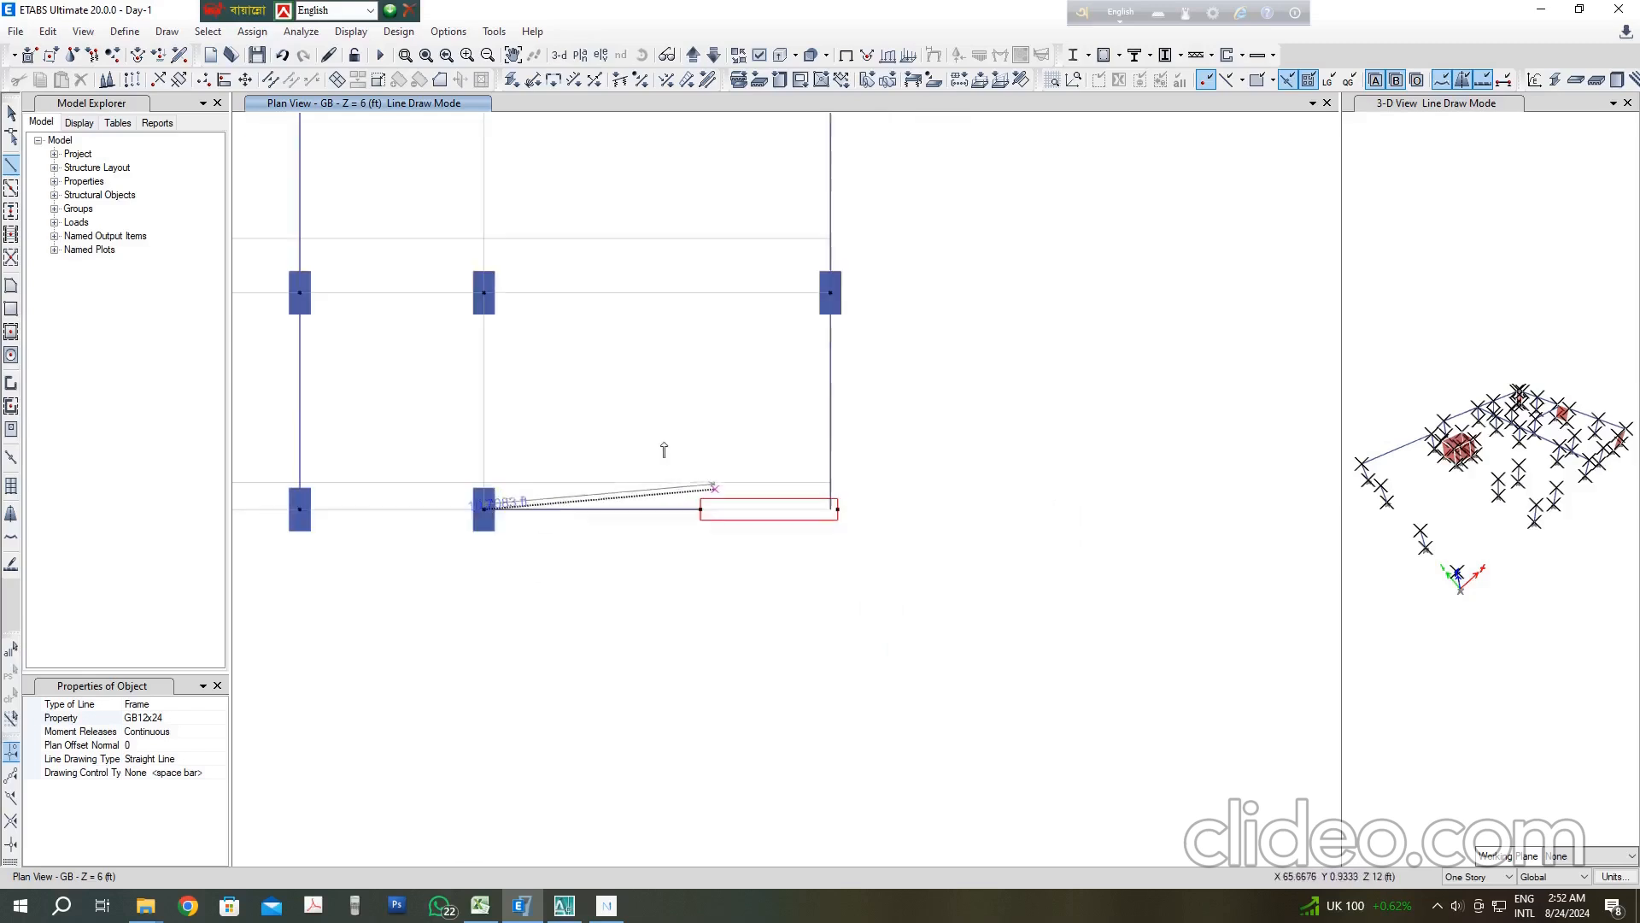
Step: Draw GB12x24 beams from the column at E3 to E1, continuing along grid 1 through D1 and C1 to B1
click(484, 293)
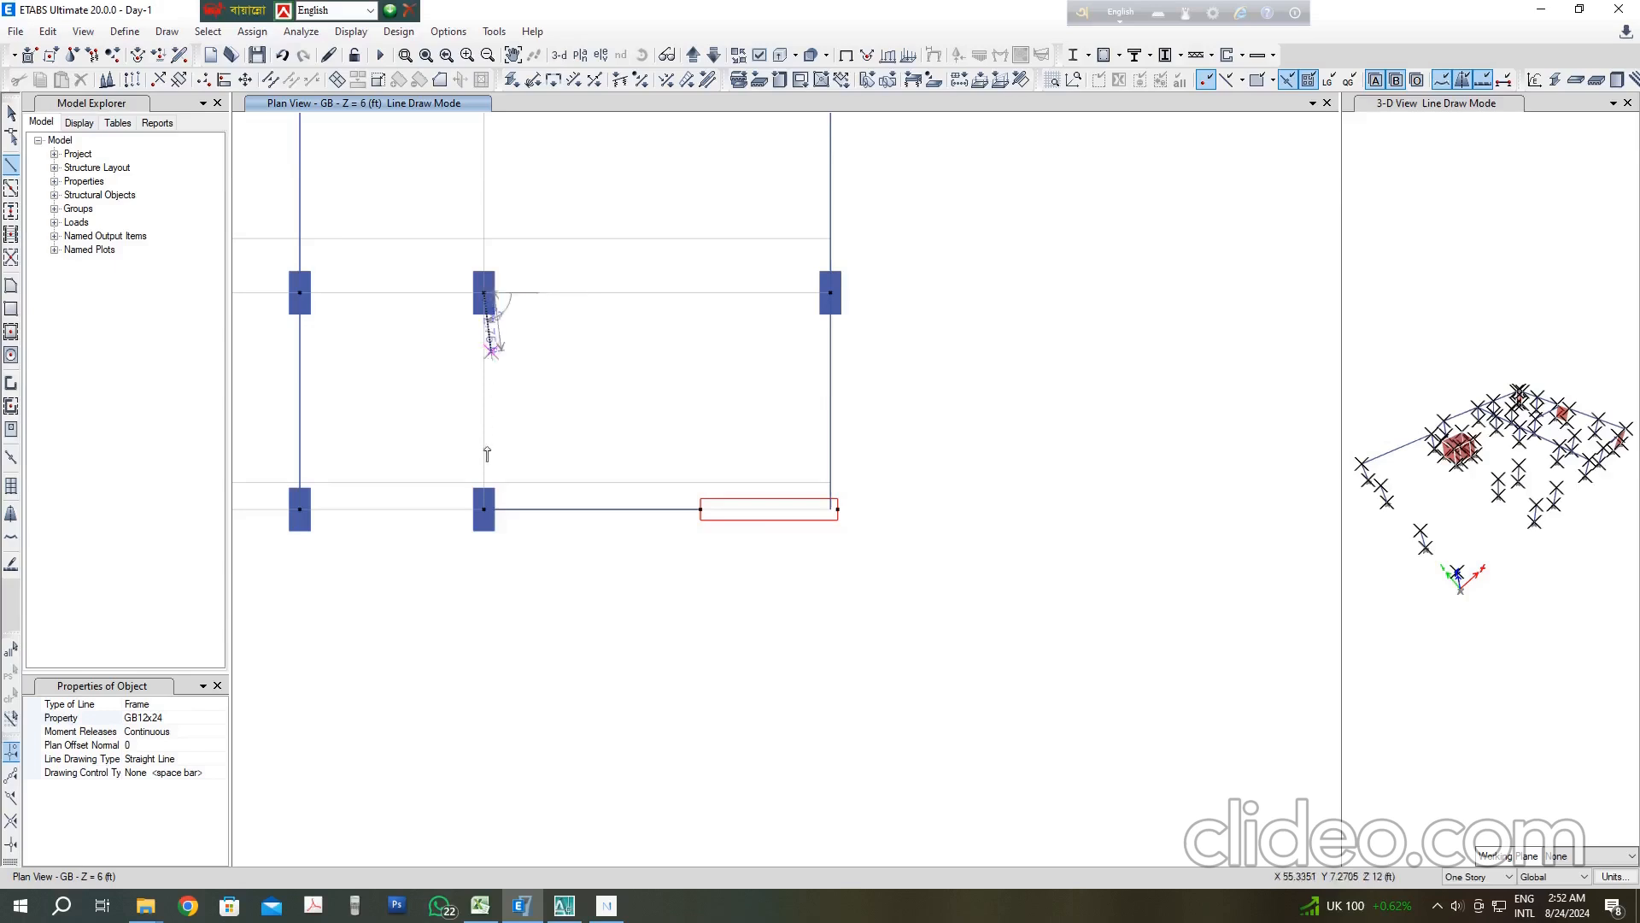
click(483, 509)
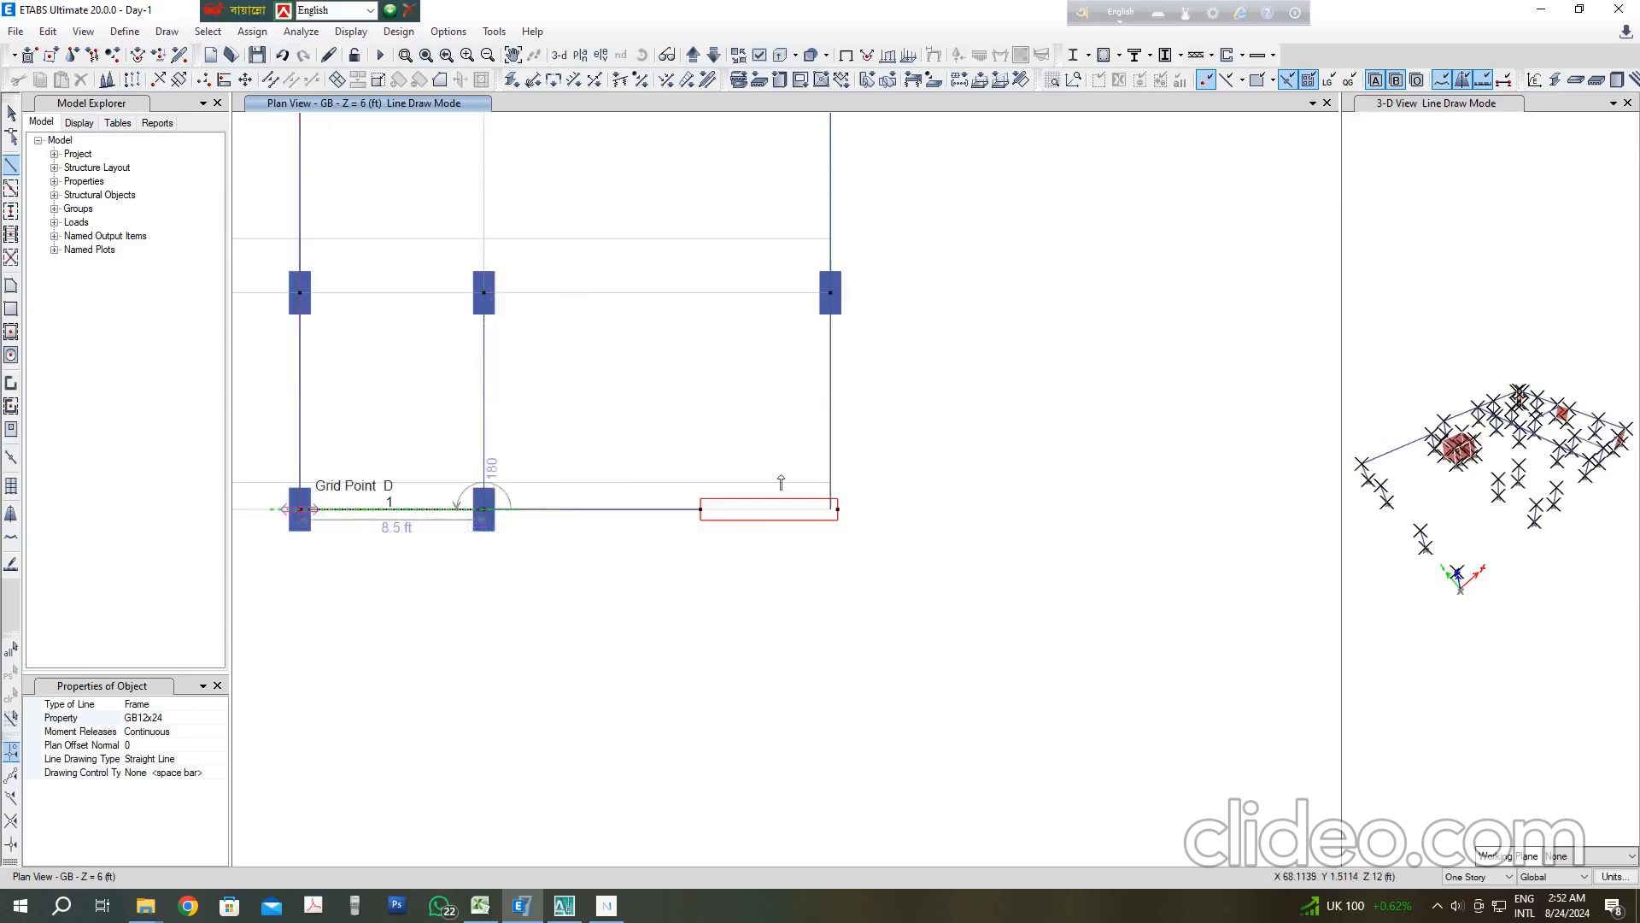
scroll(781, 483, down, 3)
click(300, 509)
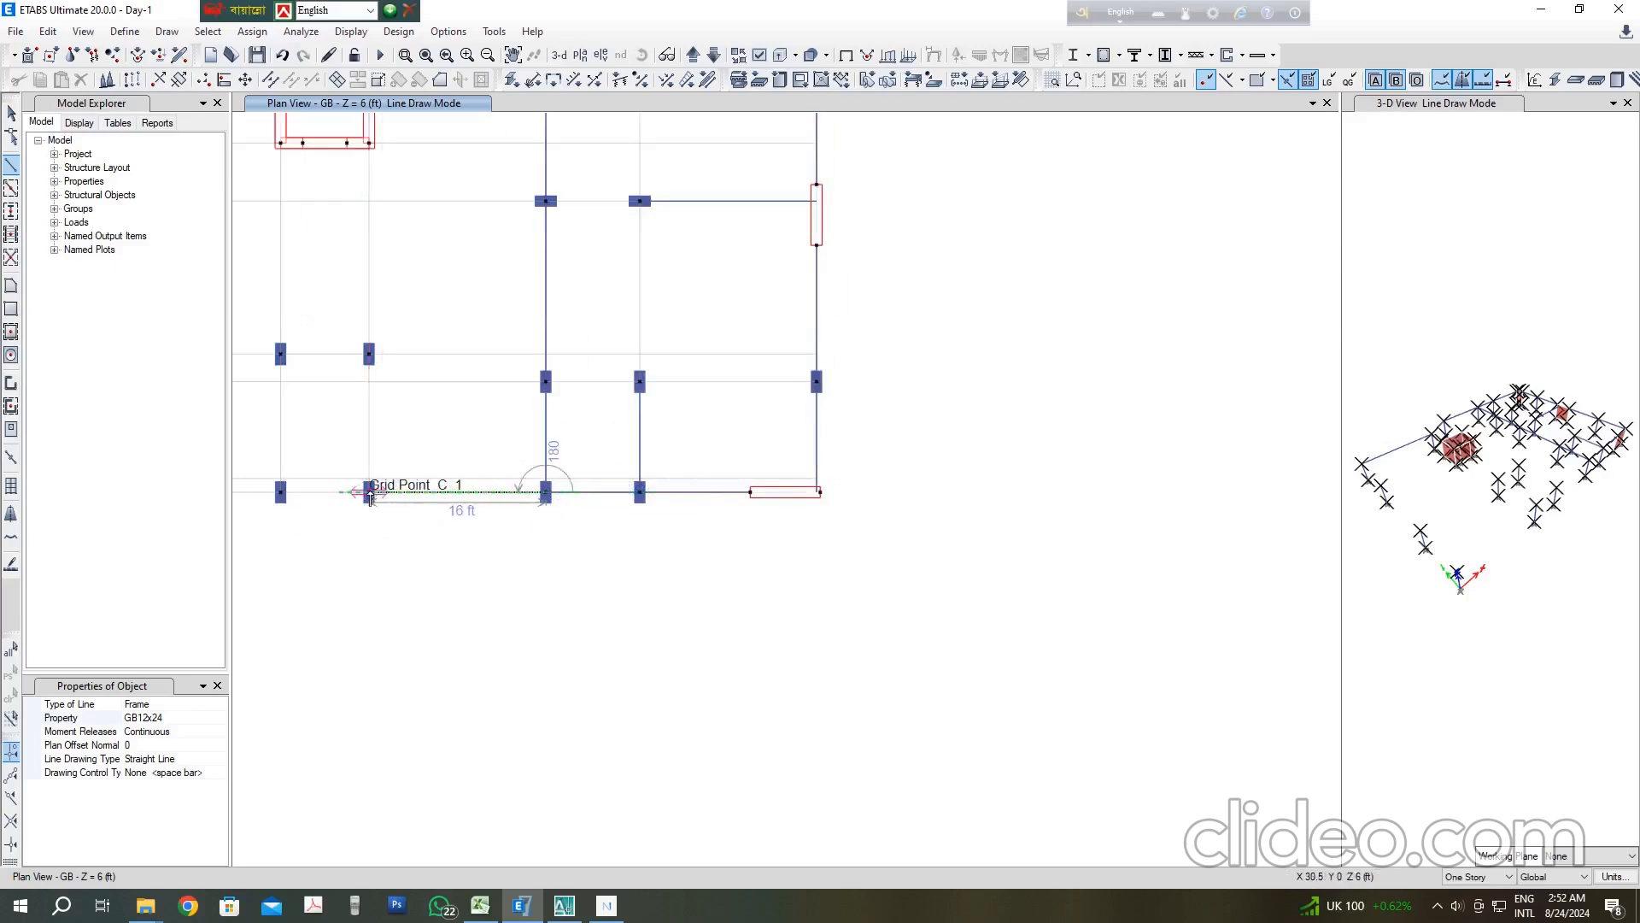
click(369, 493)
scroll(264, 494, up, 5)
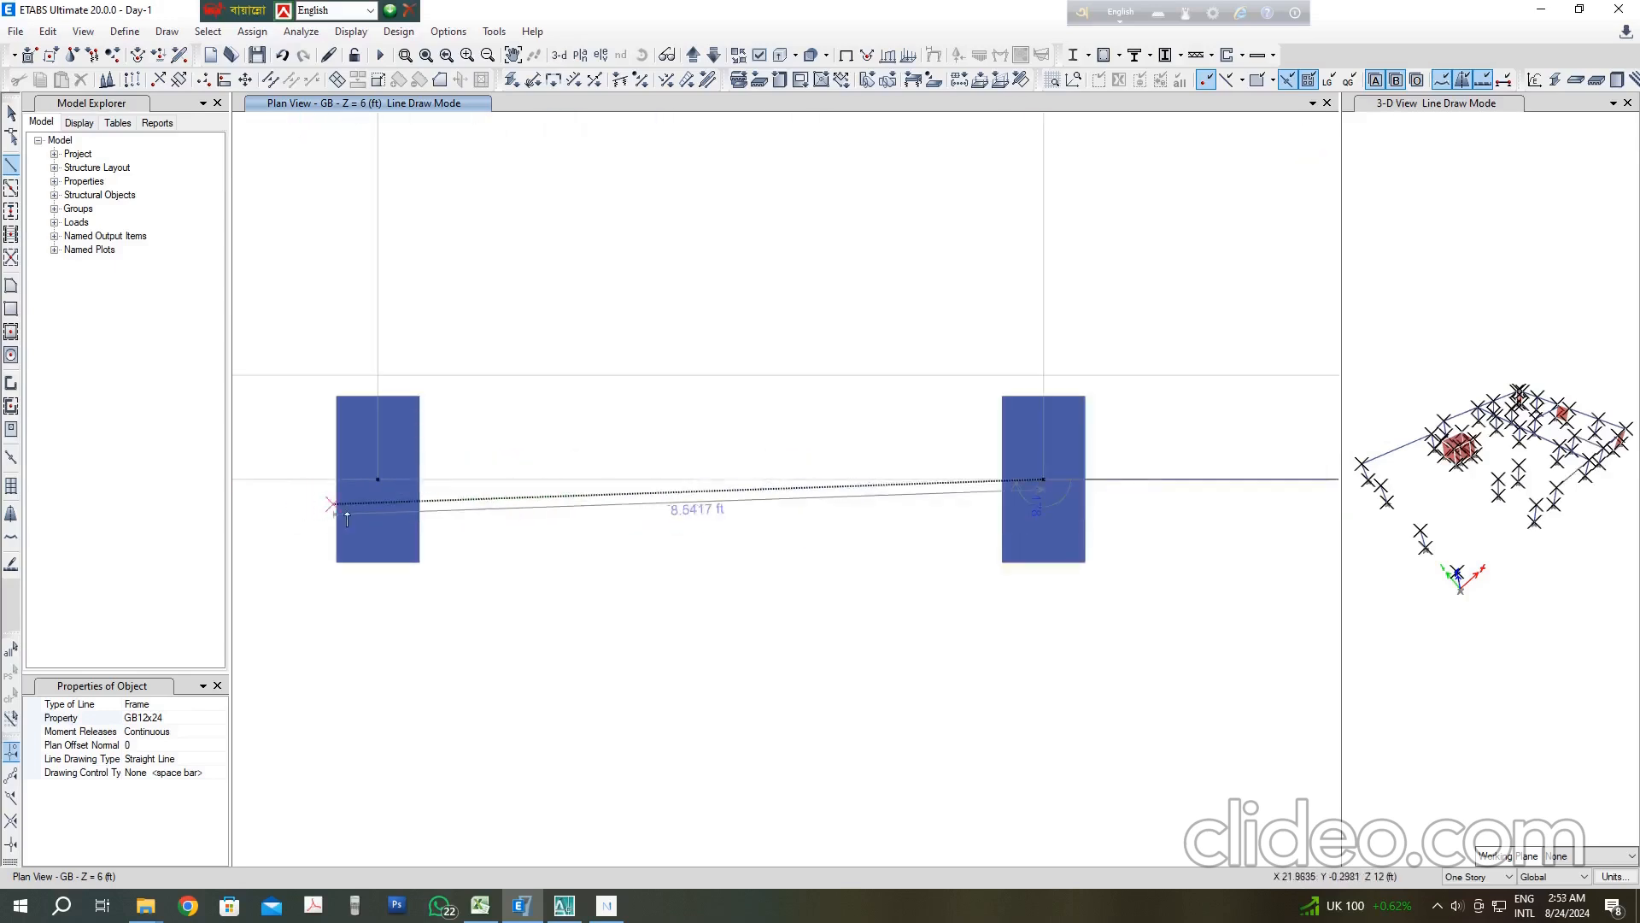
click(412, 502)
Step: Continue the GB12x24 beams from B1 along grid B to the column at B4 and across to C4
scroll(432, 513, down, 4)
scroll(444, 295, up, 4)
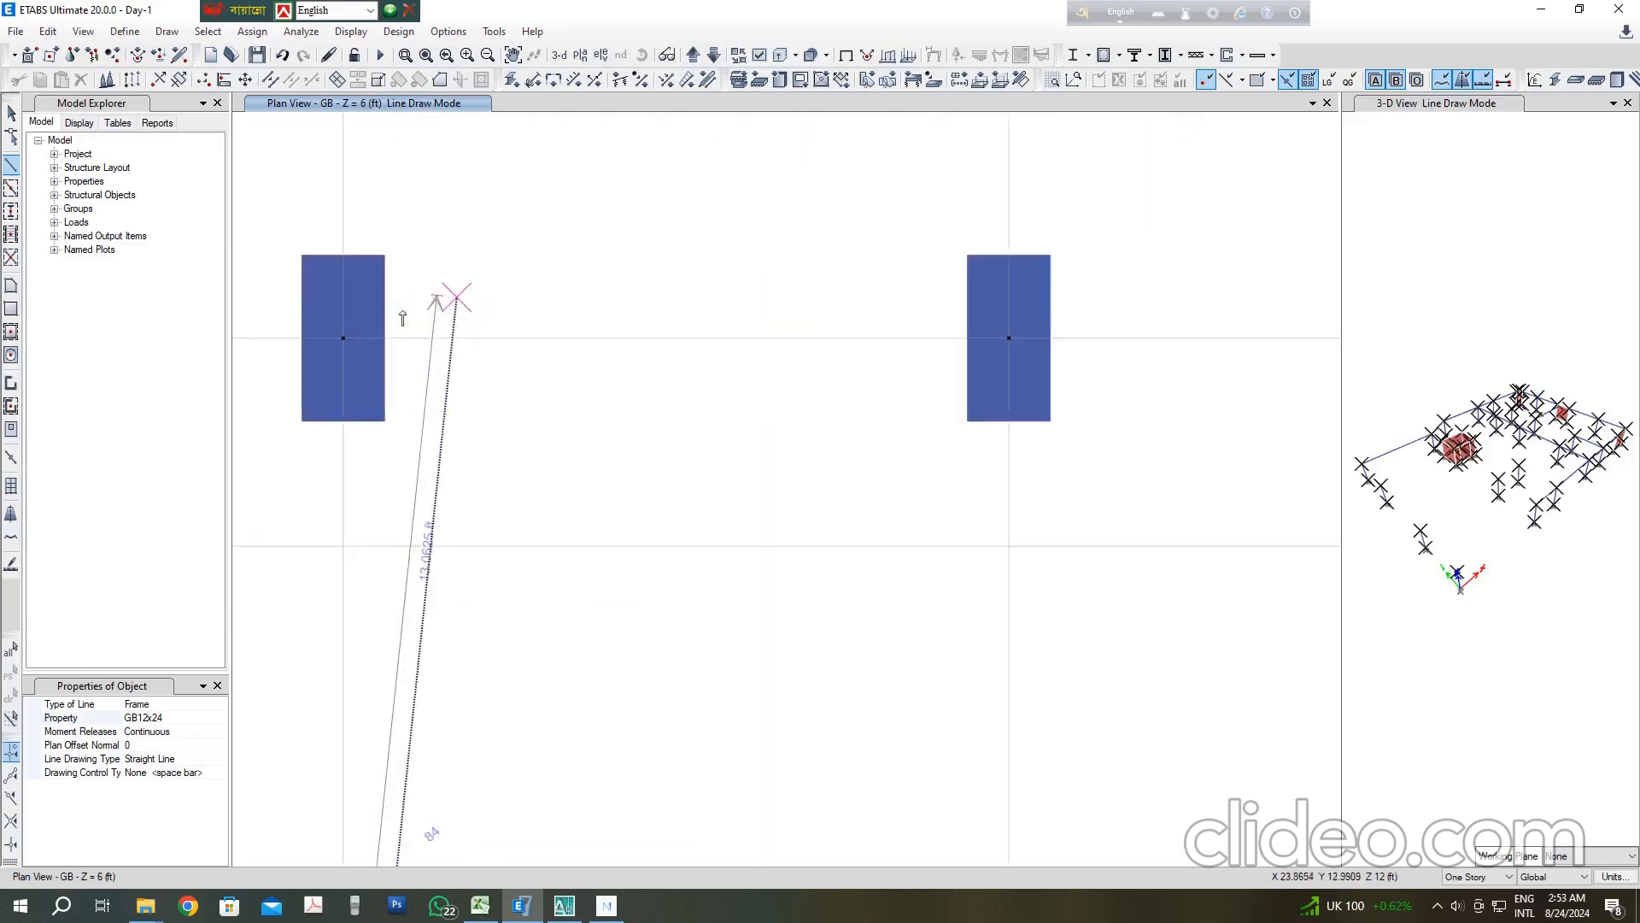
scroll(367, 337, up, 2)
scroll(333, 376, down, 2)
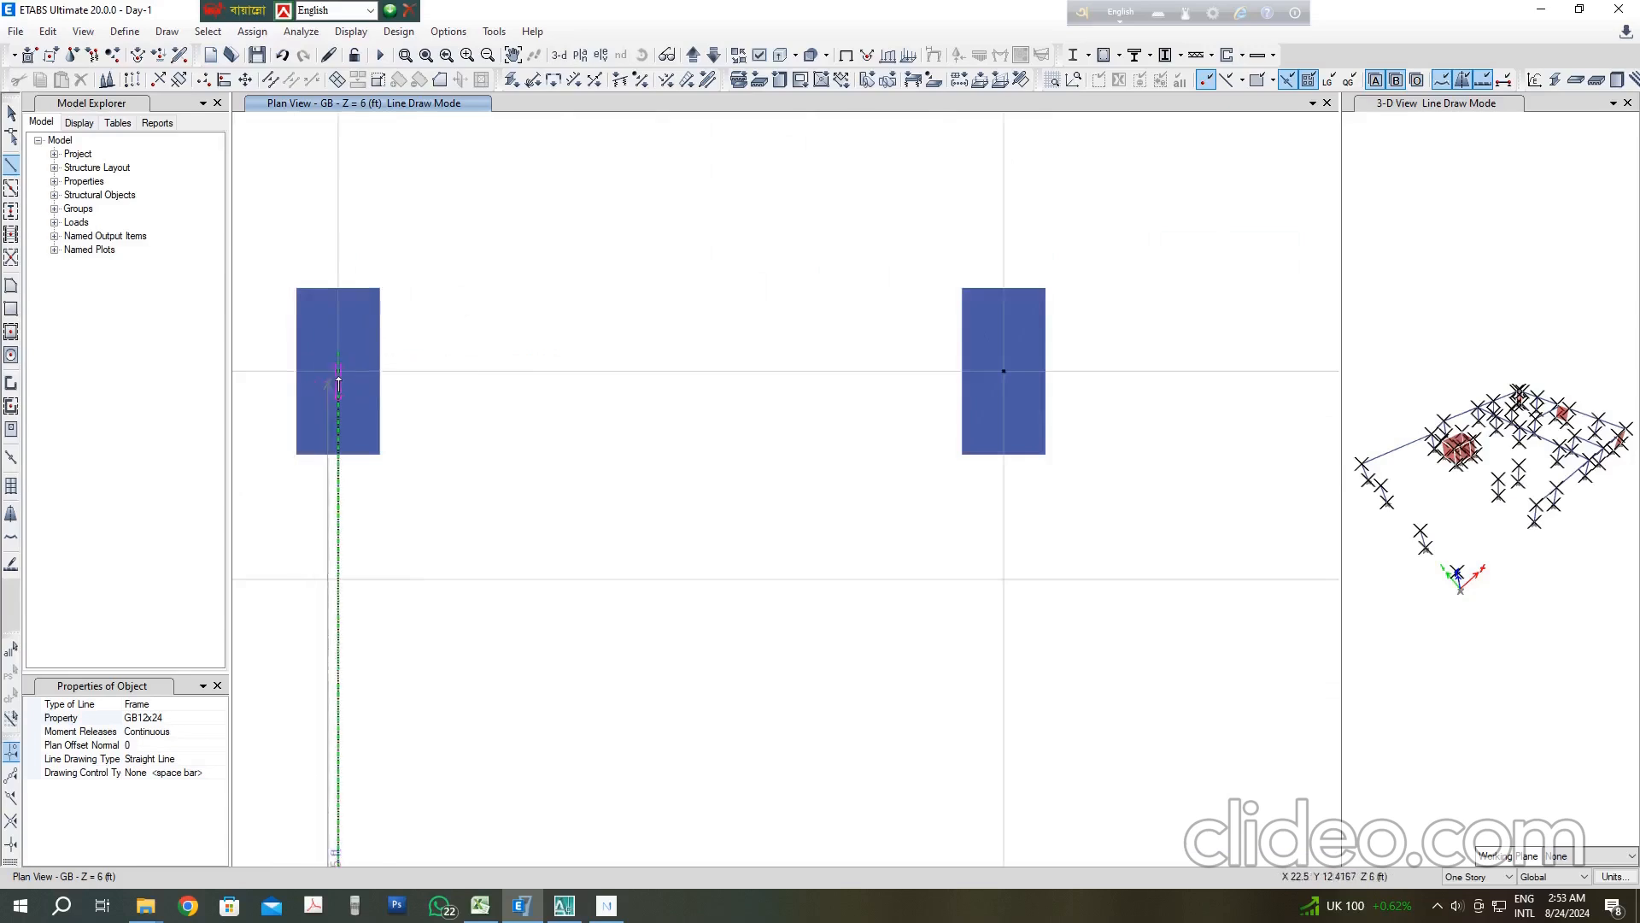
click(435, 373)
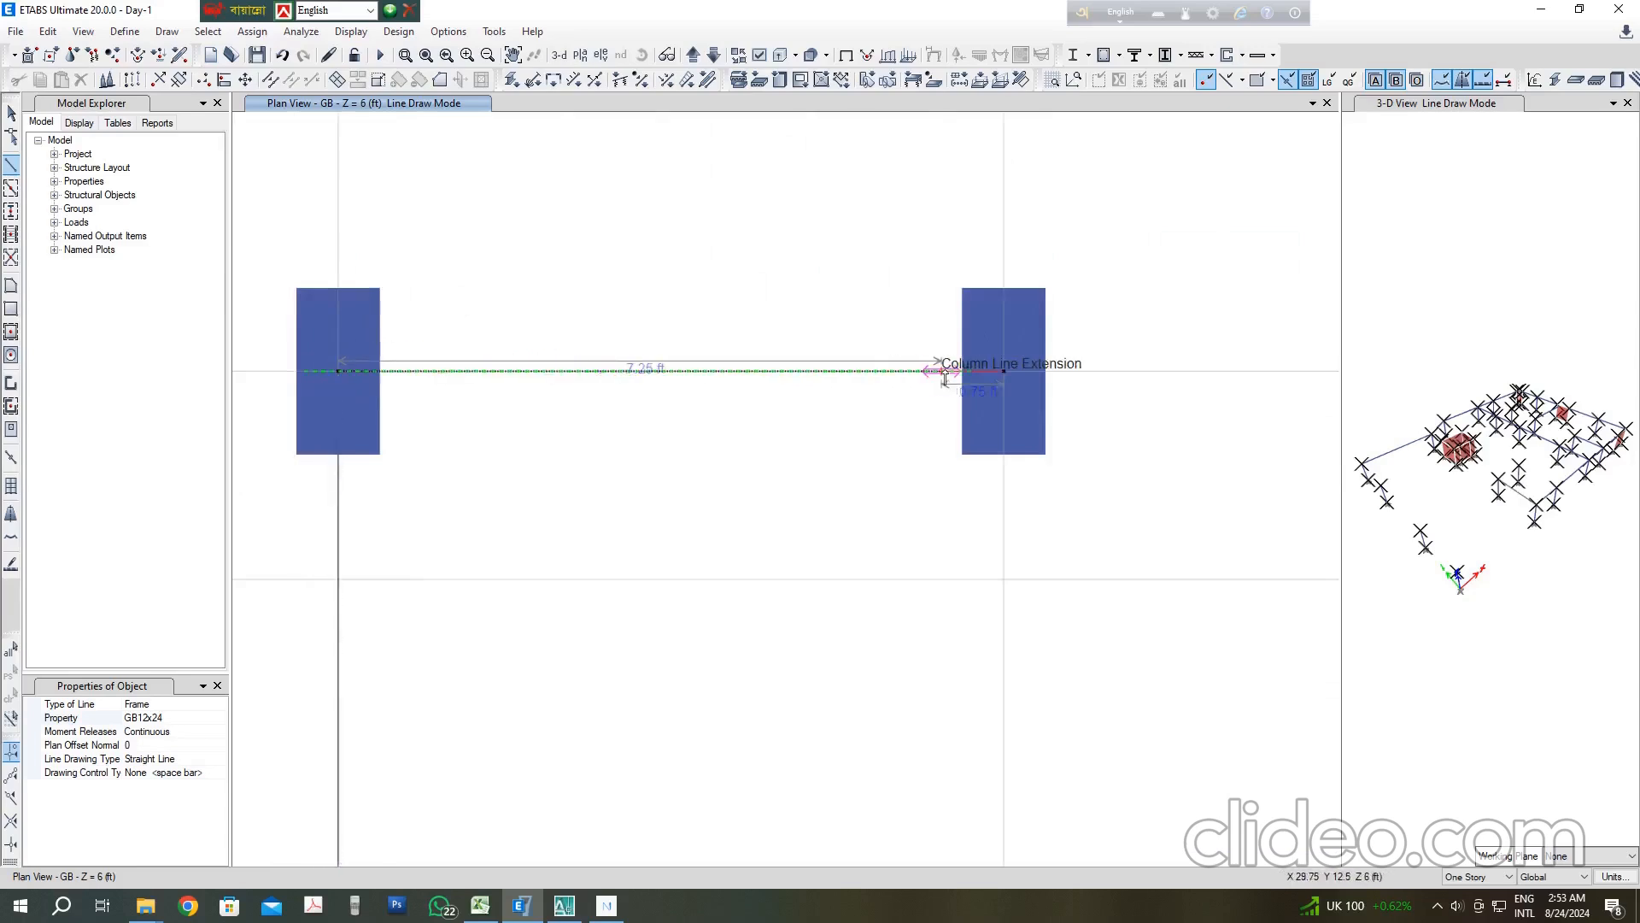
click(1004, 371)
Step: Continue the GB12x24 beams diagonally from C4 to D3 and along grid 3 through E3 to F3
scroll(789, 413, down, 4)
scroll(788, 413, down, 2)
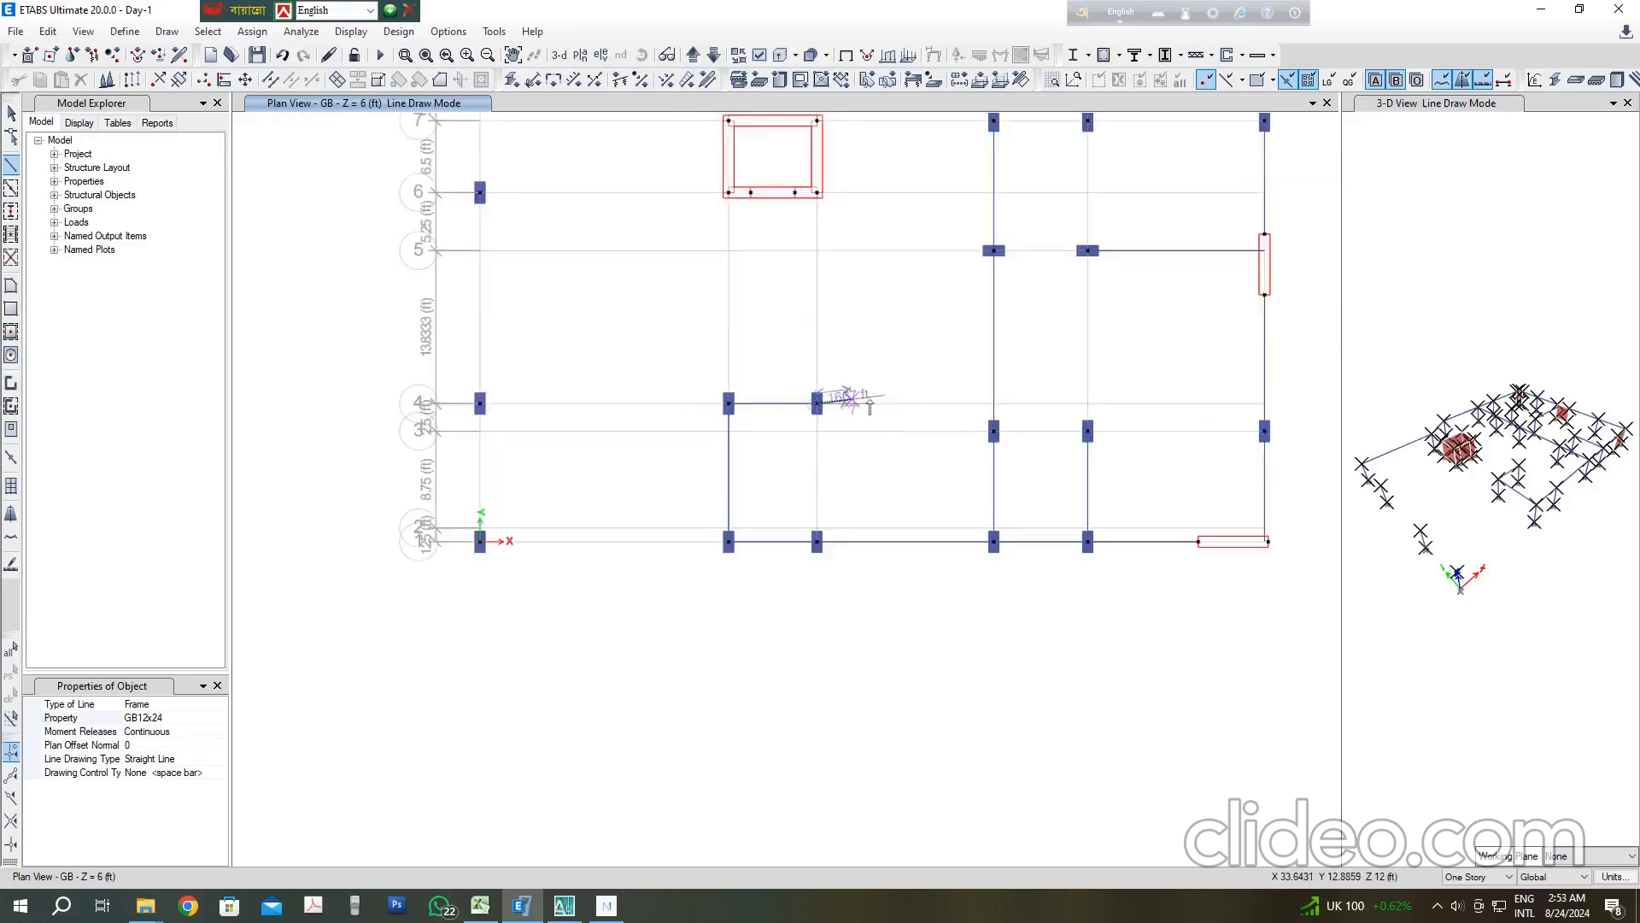
scroll(854, 397, up, 2)
click(1130, 464)
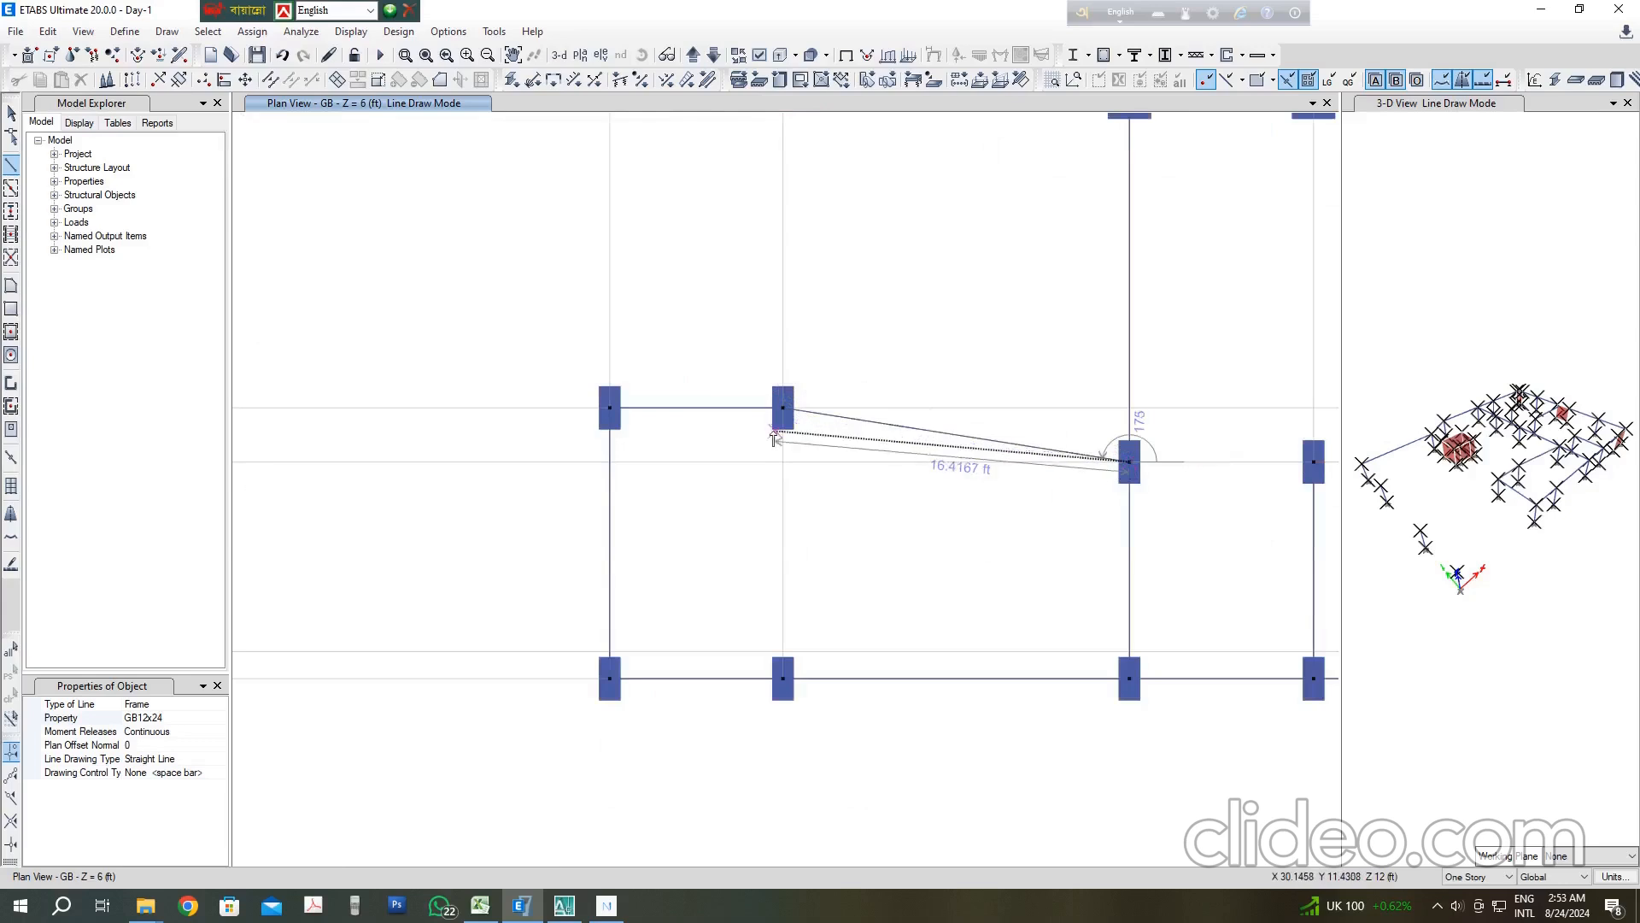
scroll(1130, 462, down, 2)
scroll(1037, 461, up, 4)
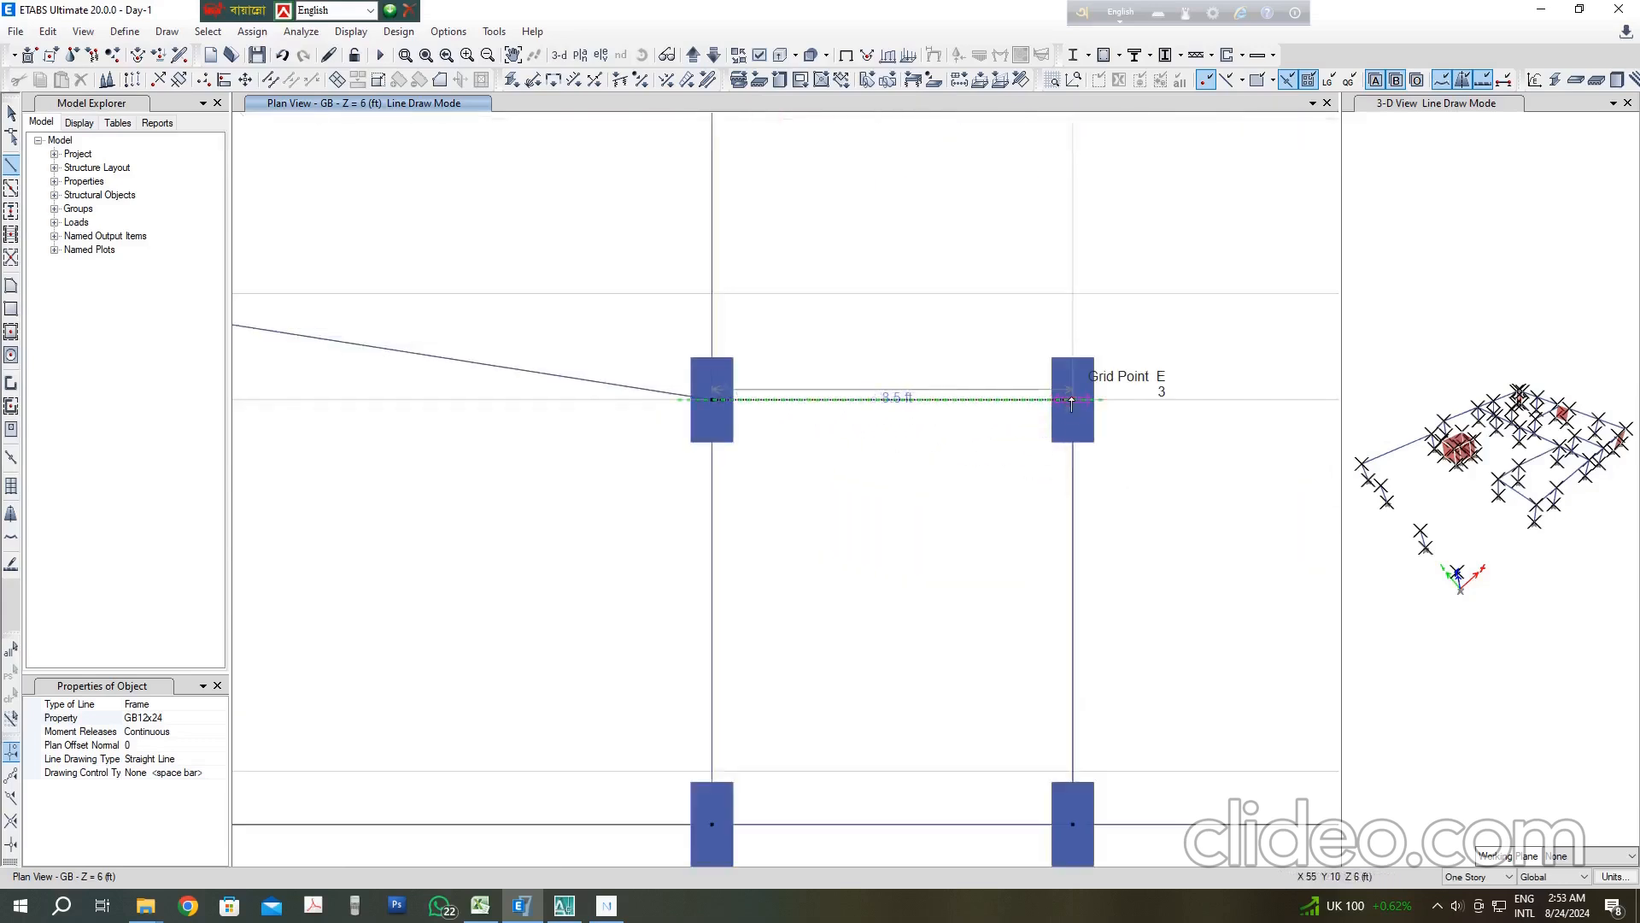
scroll(773, 448, down, 2)
click(1072, 399)
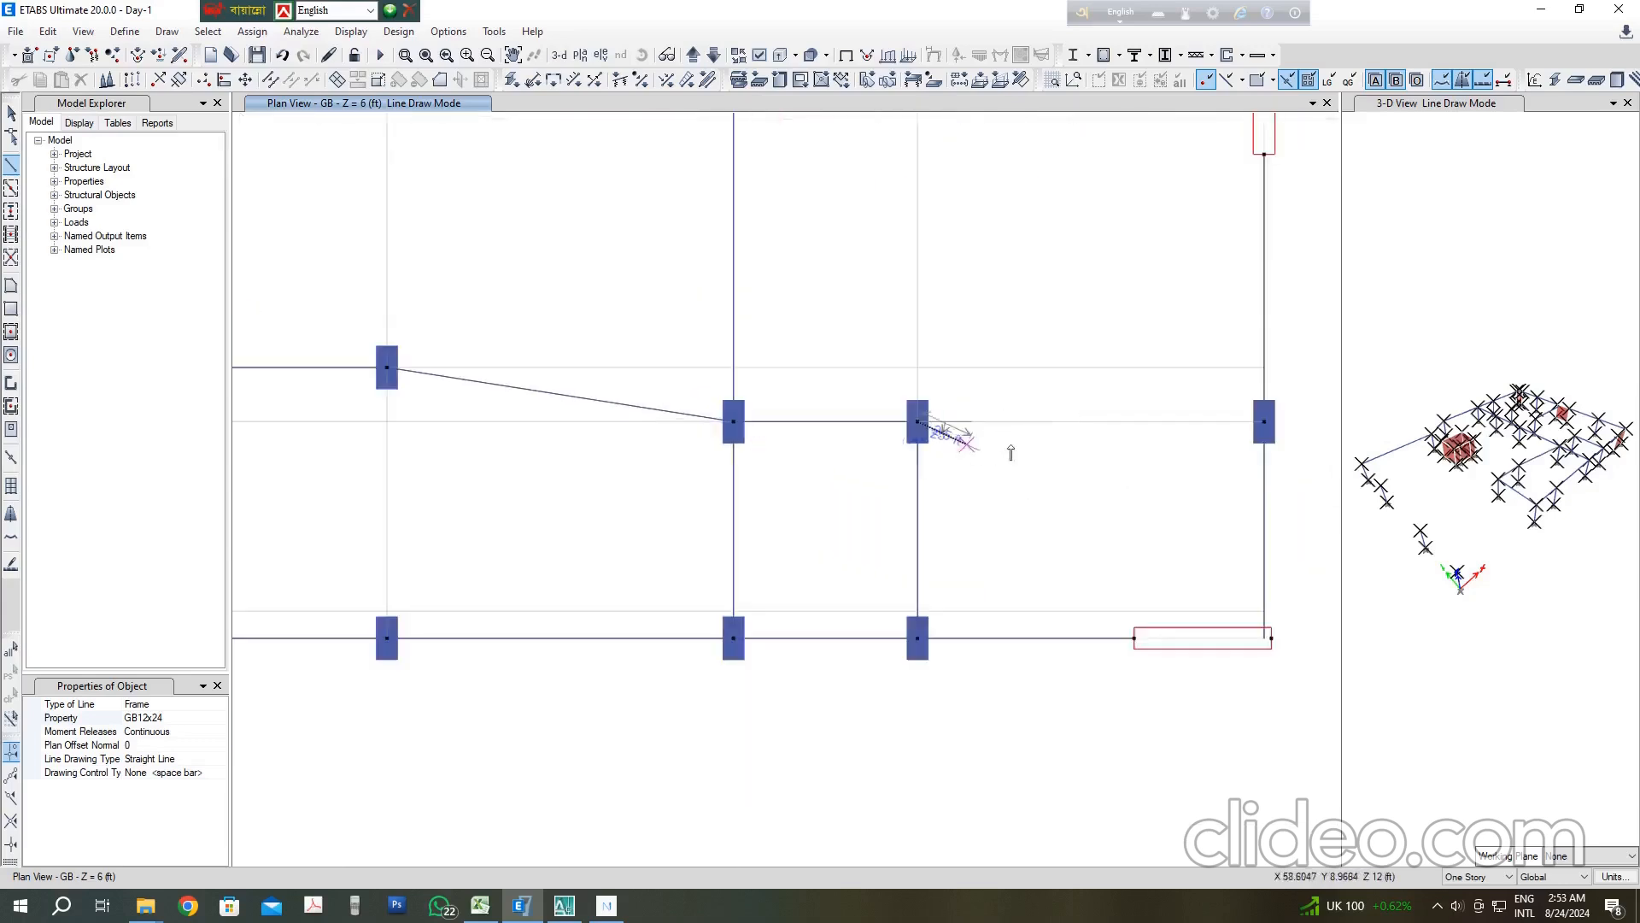
click(1261, 423)
Step: Draw a GB12x24 beam along grid E from the column at E5 to the column at E3
scroll(881, 465, down, 2)
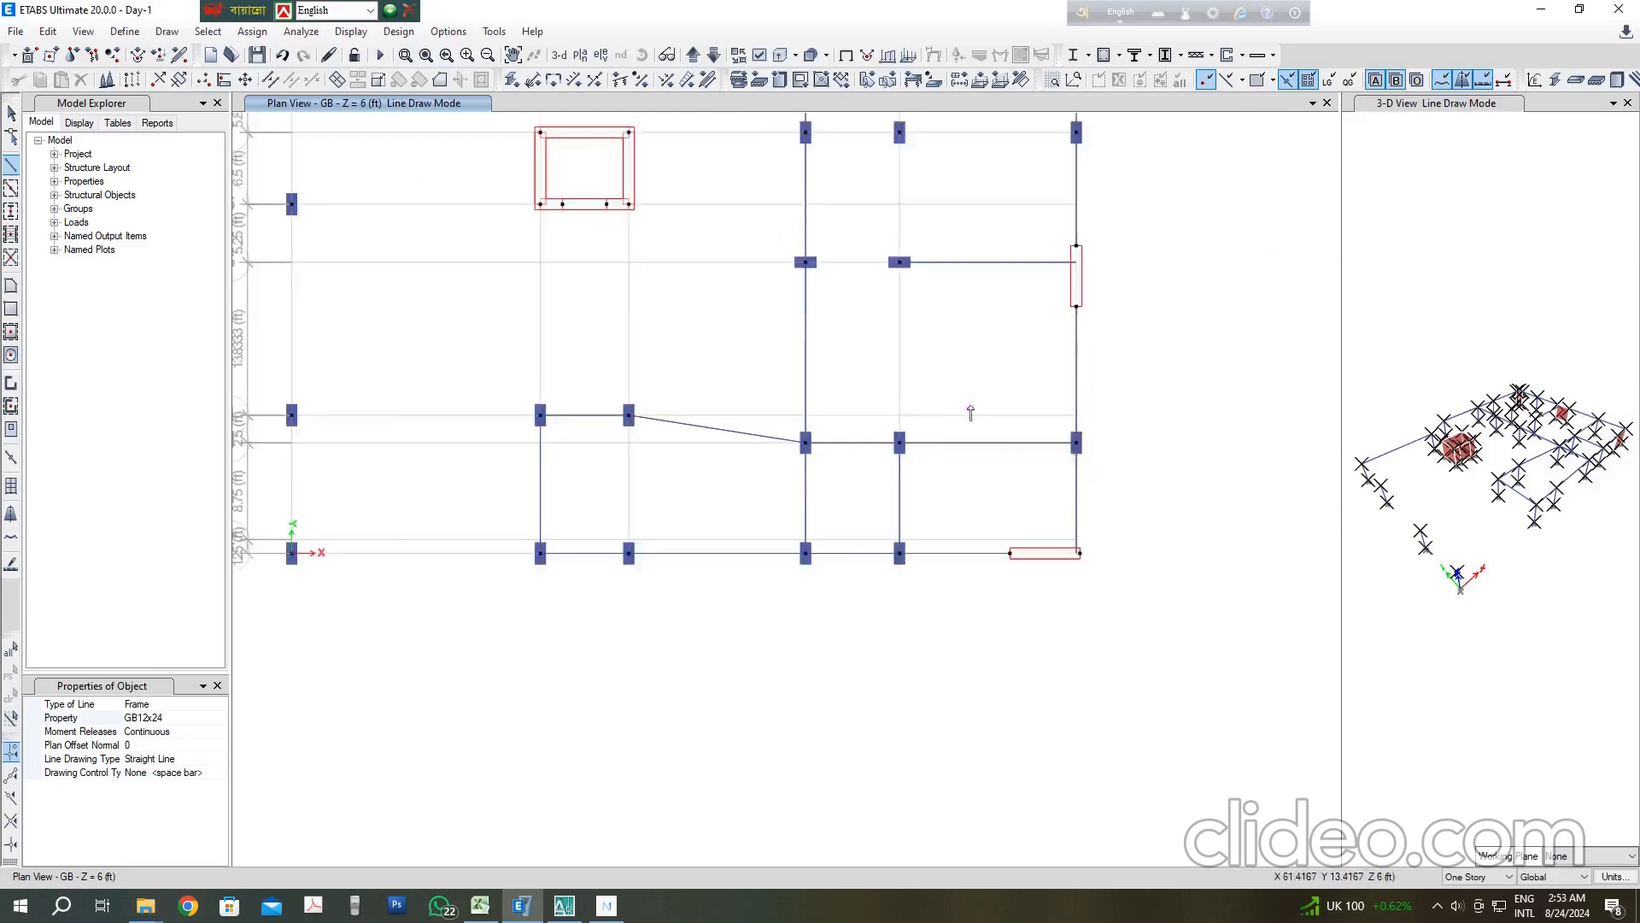
click(899, 262)
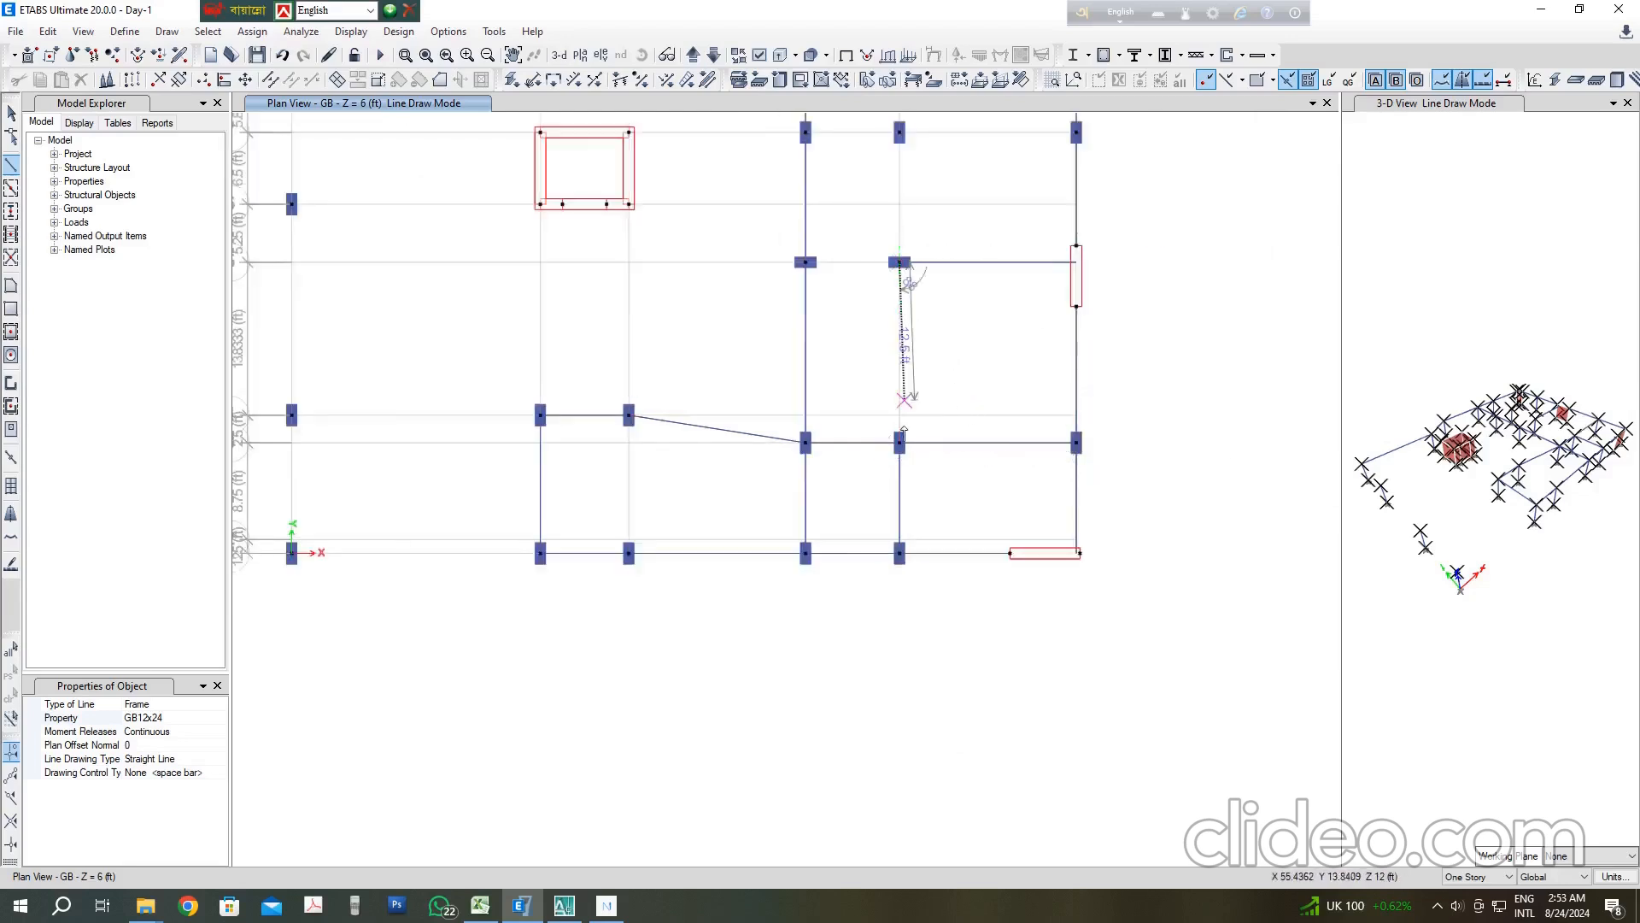
scroll(899, 443, up, 2)
click(894, 472)
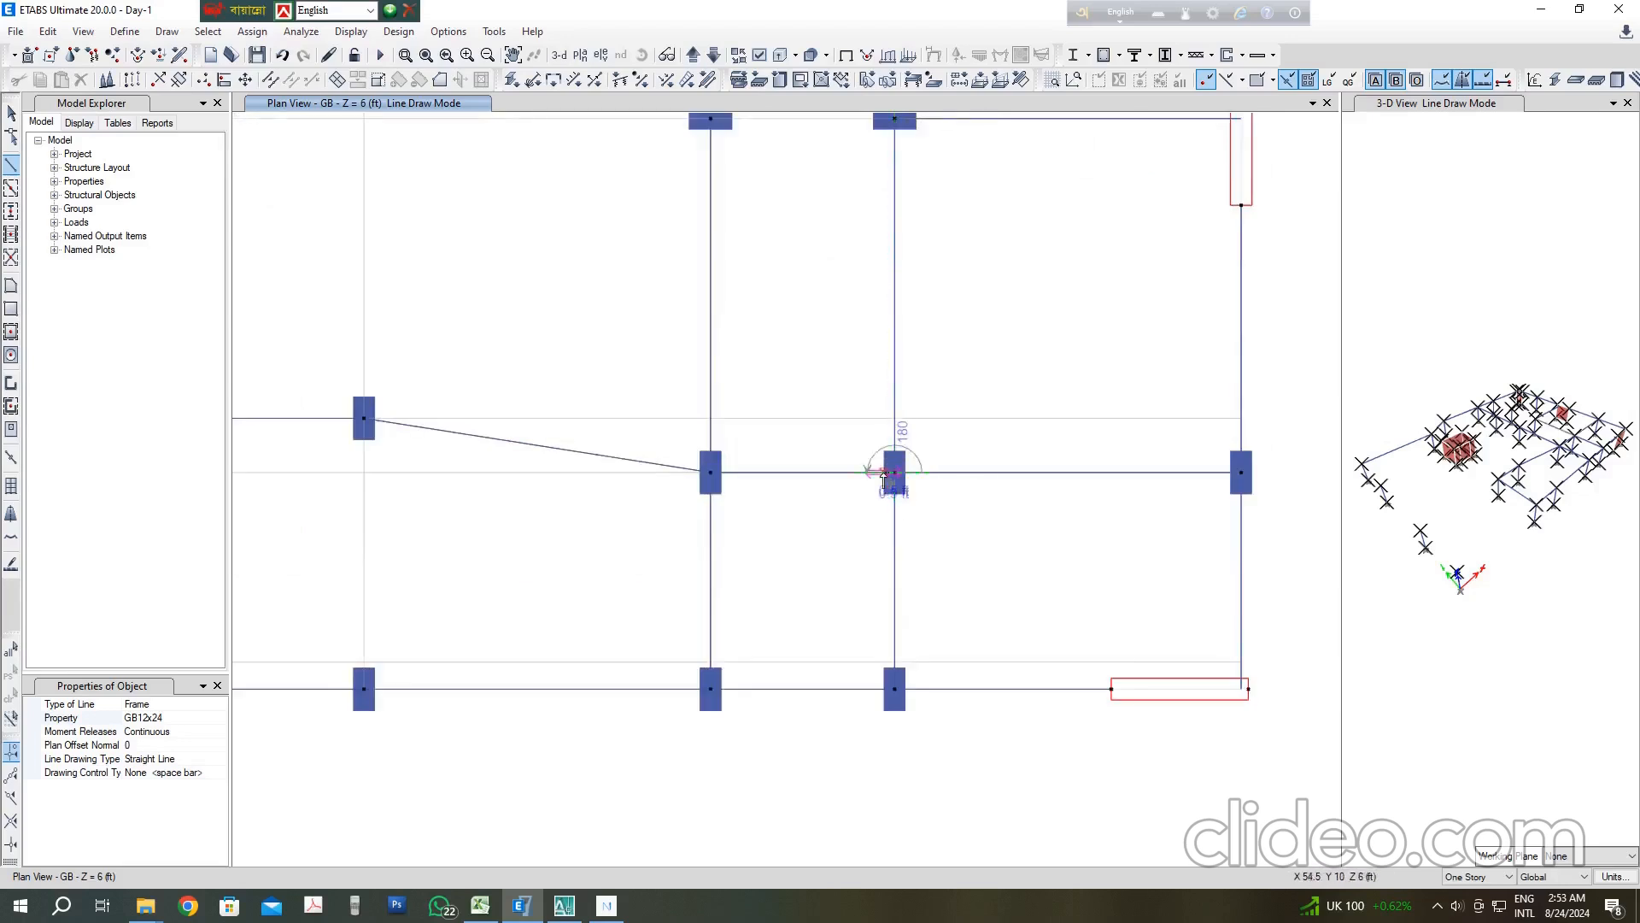
scroll(889, 472, down, 3)
right_click(926, 330)
Step: Draw GB12x24 beams along grid E from the column at E9 through E7 to E5
scroll(926, 329, down, 6)
scroll(948, 238, up, 5)
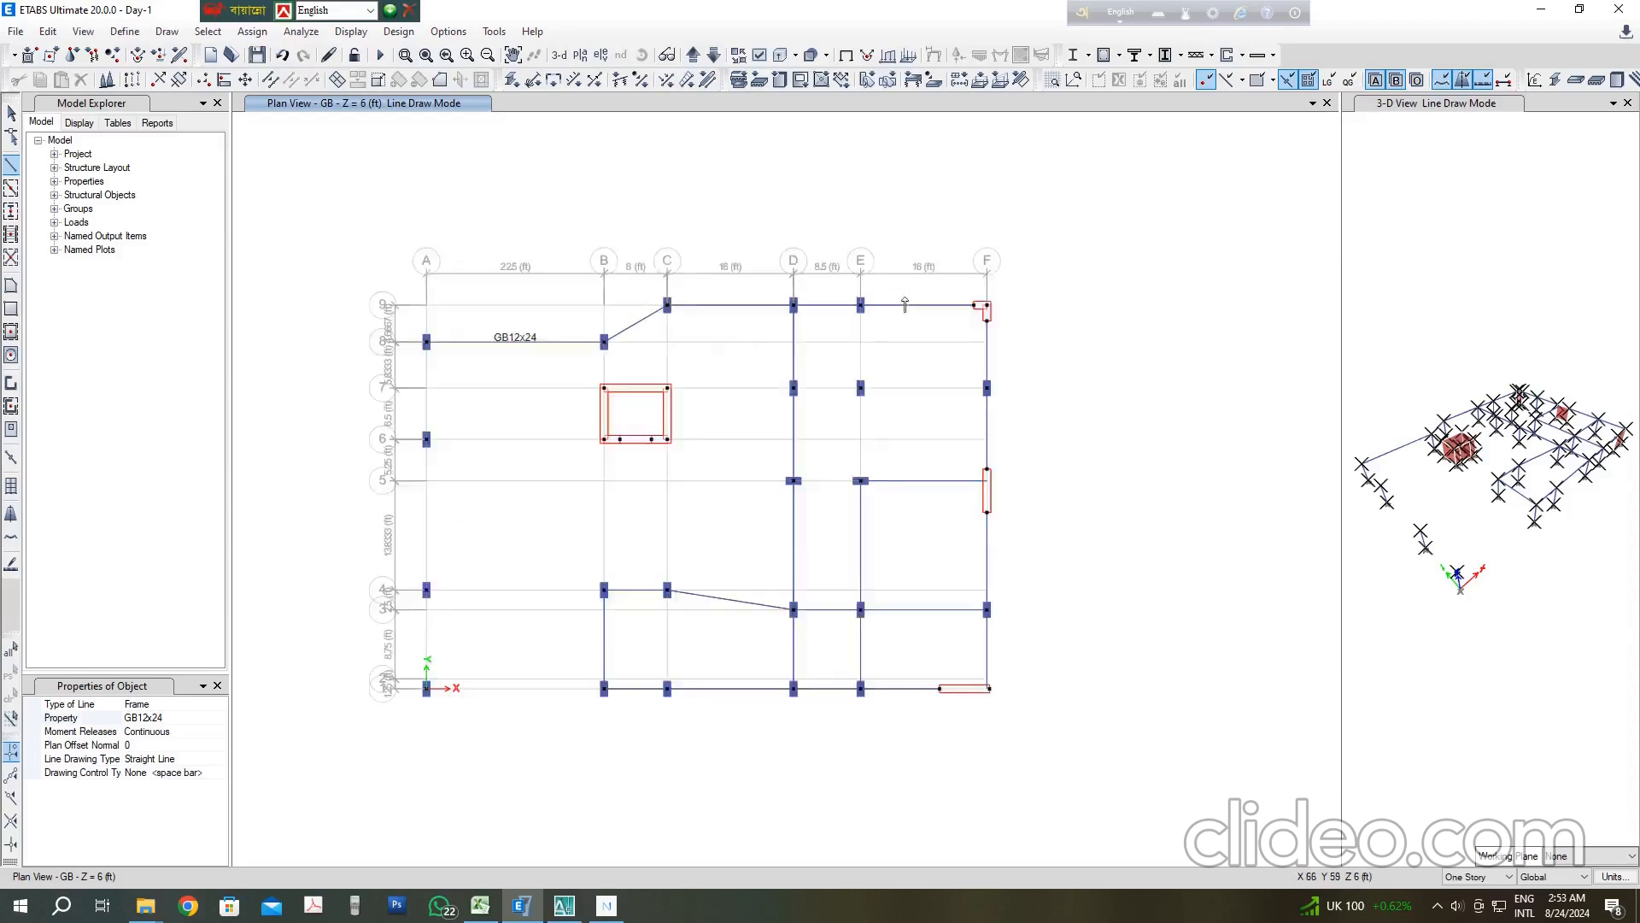
click(825, 340)
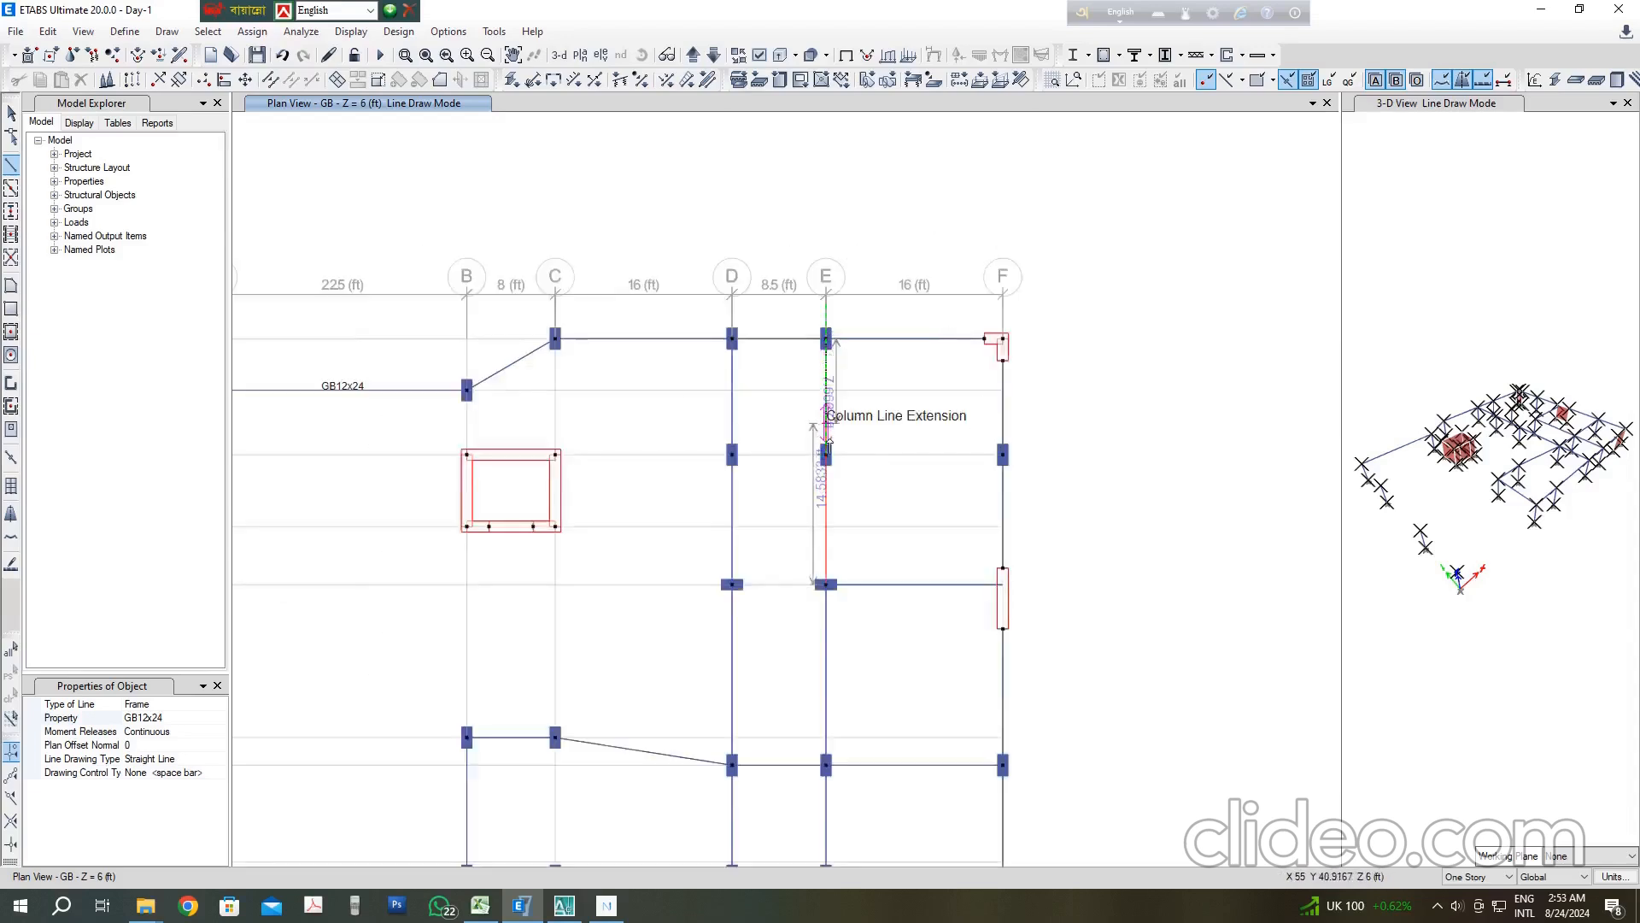
click(825, 455)
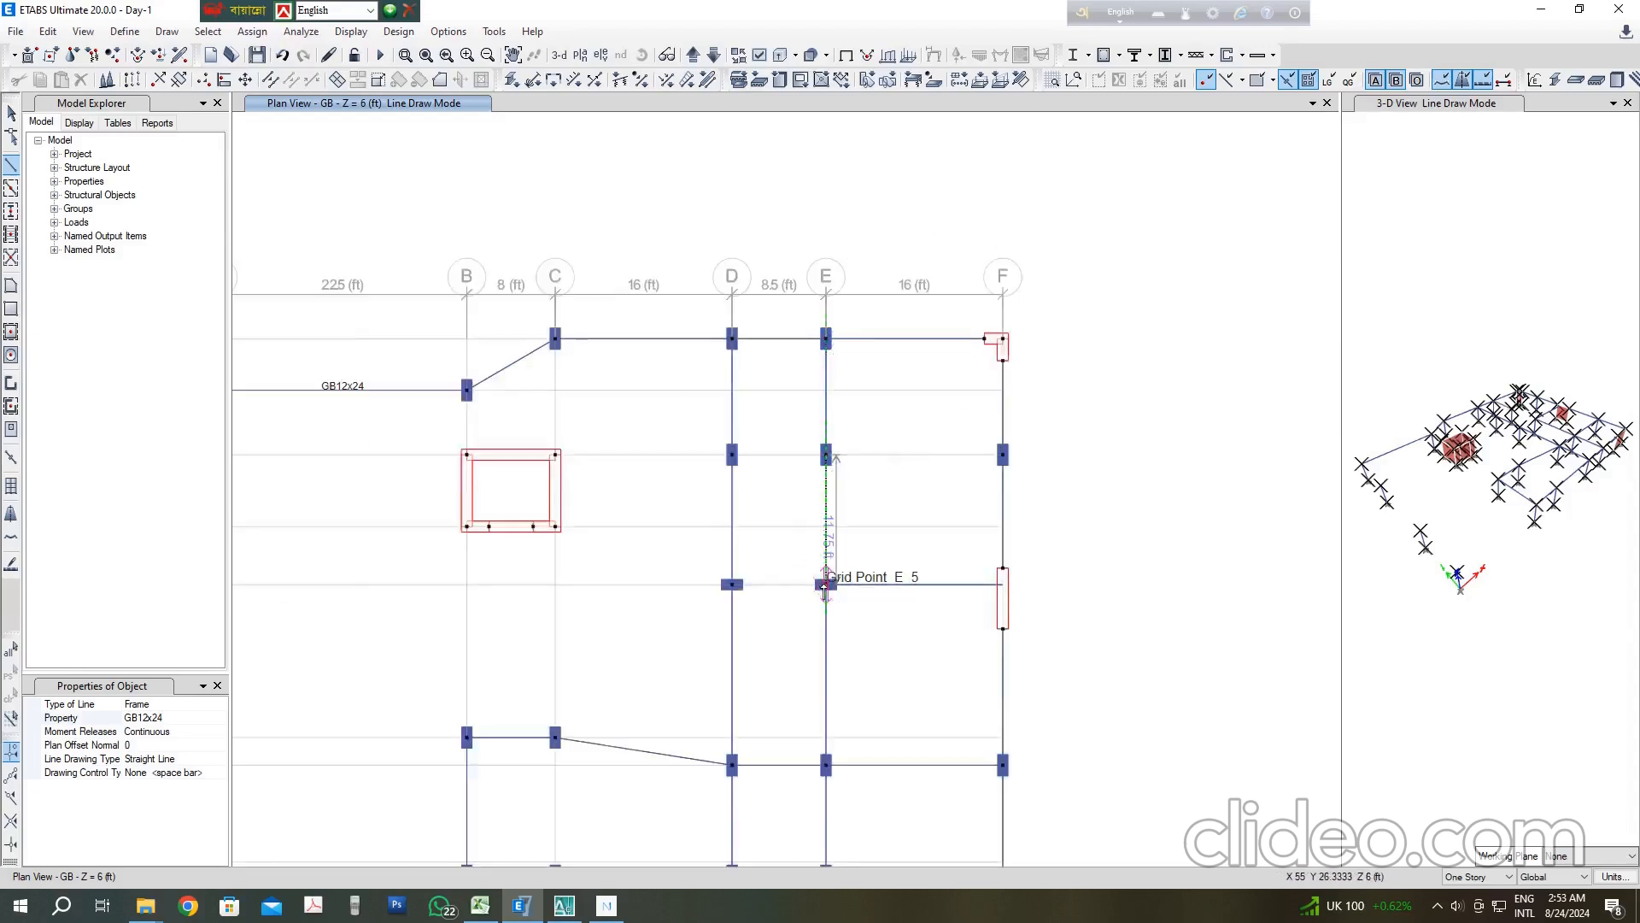
double_click(825, 586)
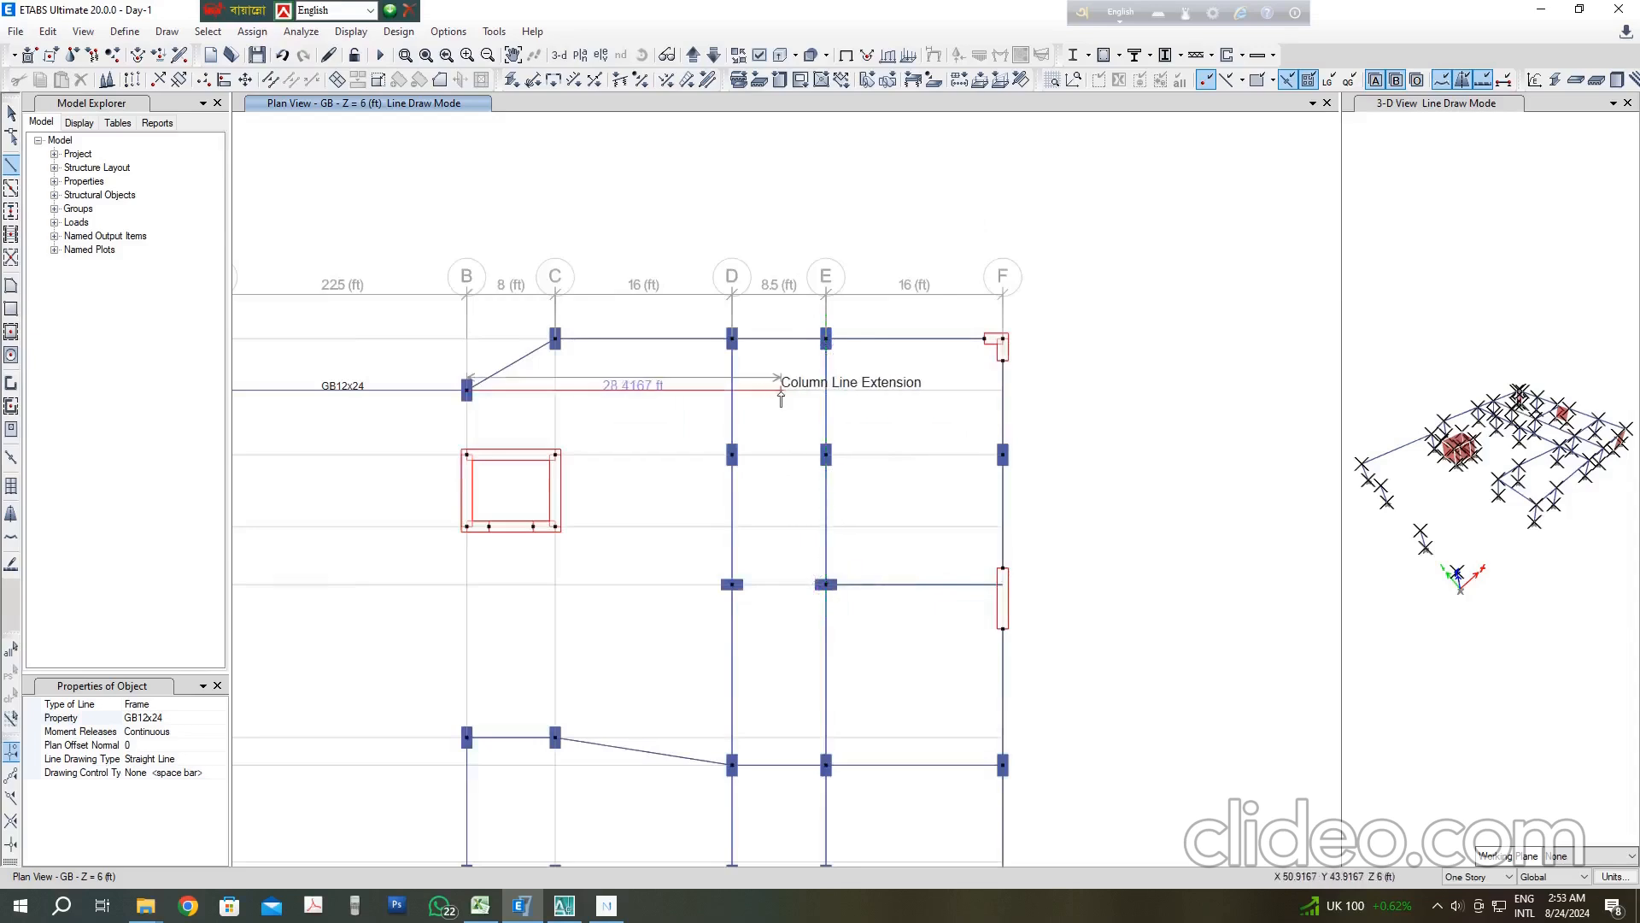
Step: Draw GB12x24 beams along grid A from the column at A8 through A6 and A4 to A1
scroll(787, 381, down, 3)
scroll(501, 398, up, 4)
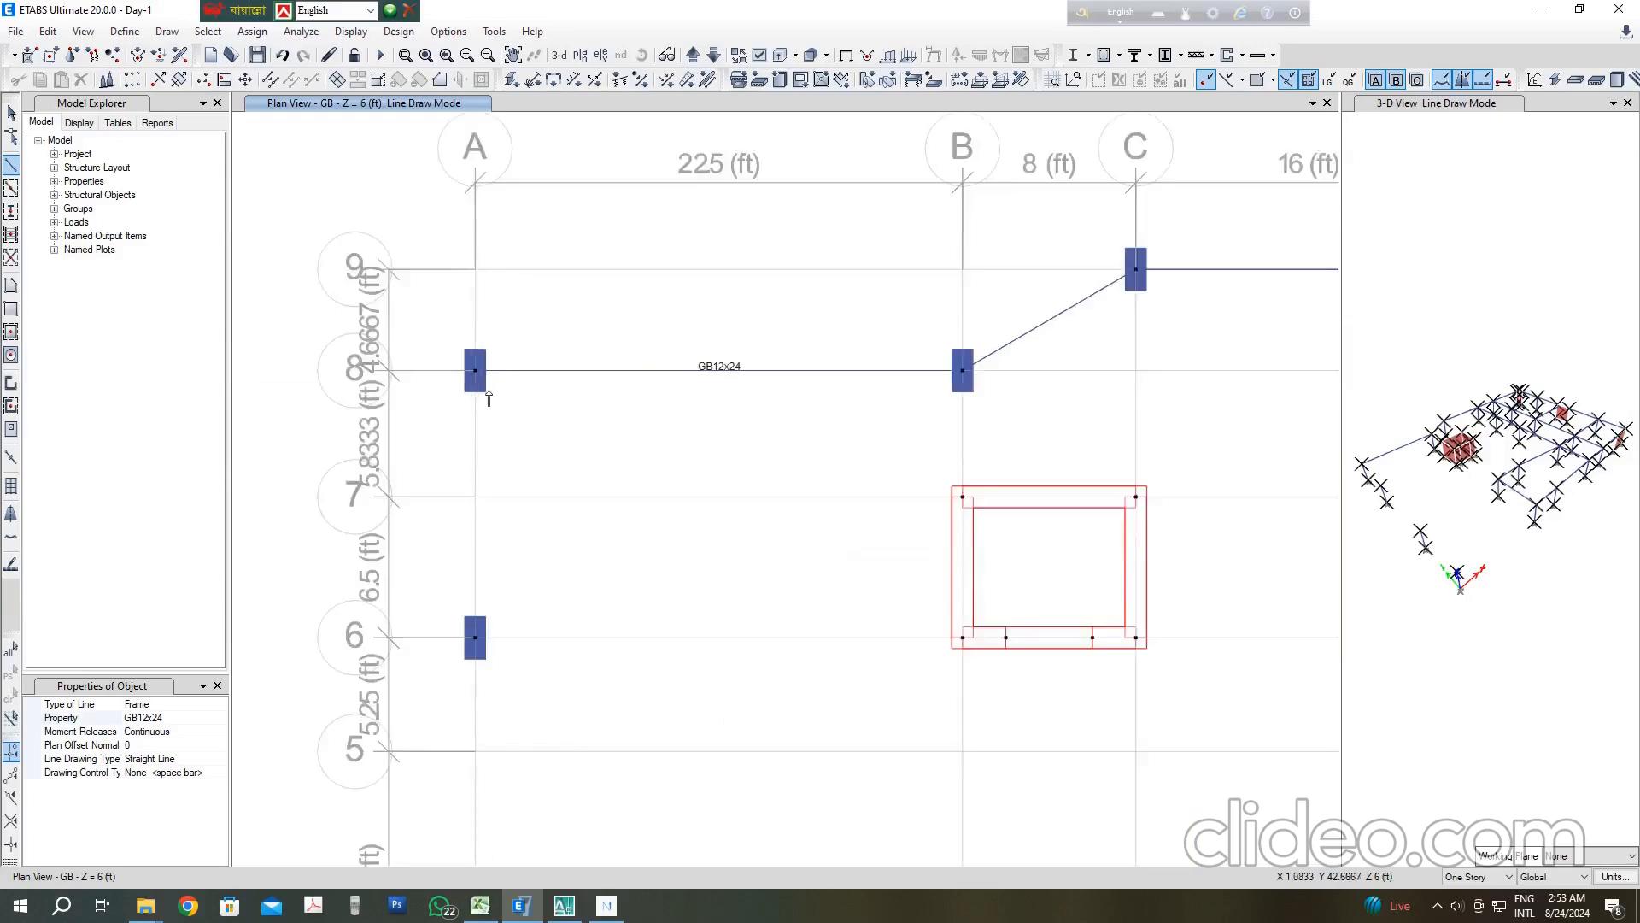
click(475, 369)
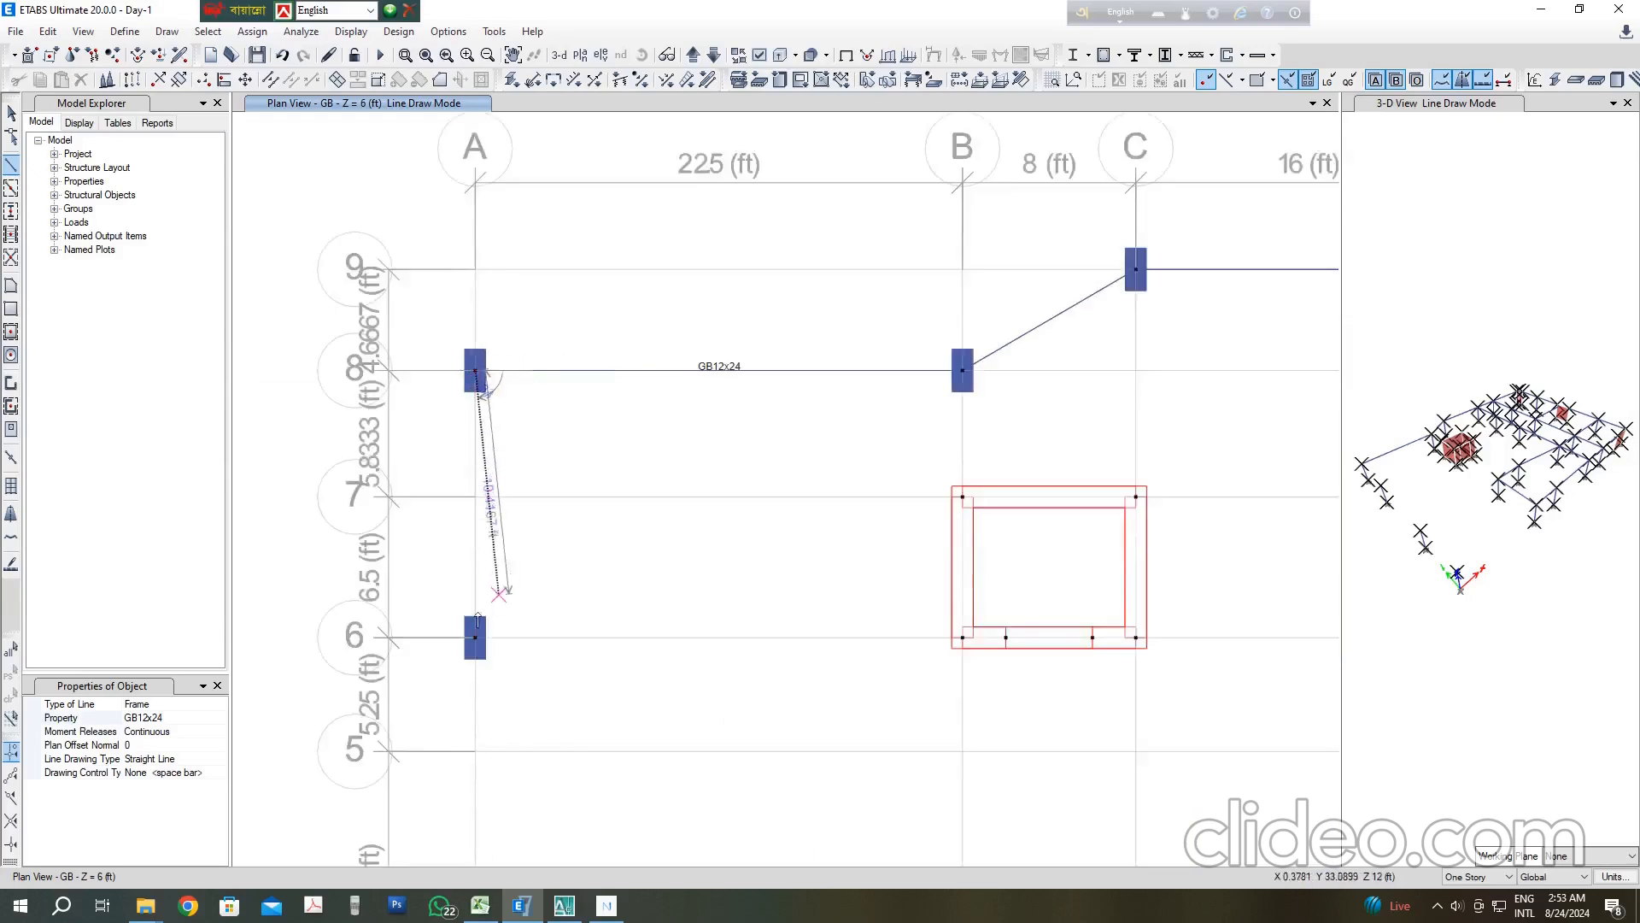
click(475, 637)
scroll(534, 395, down, 3)
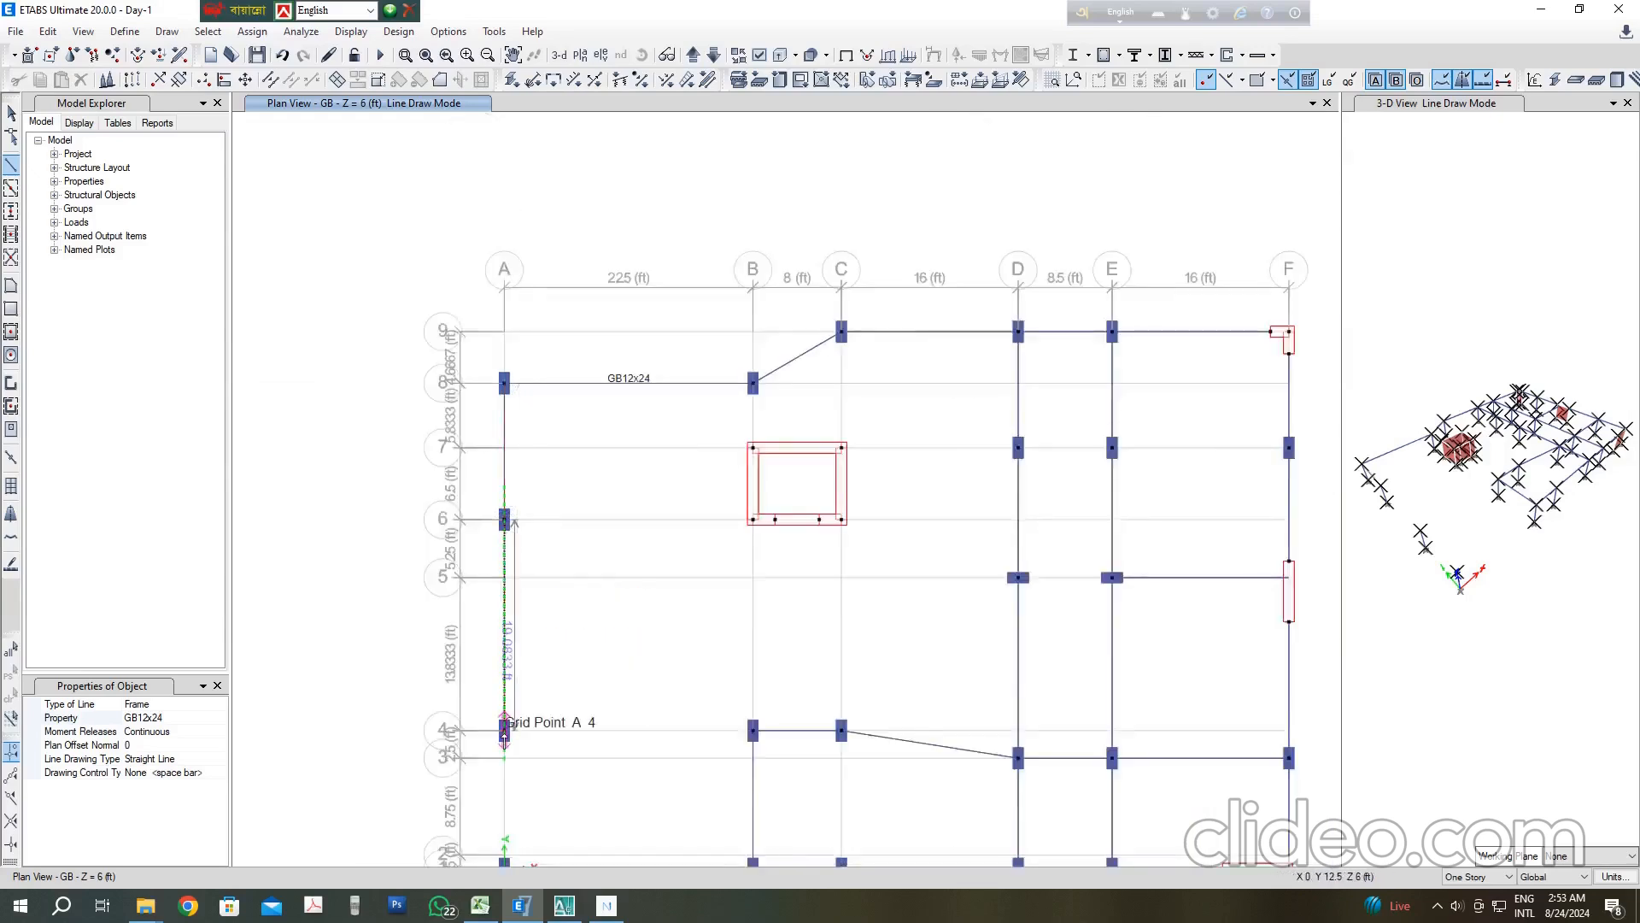
click(504, 731)
scroll(504, 730, down, 3)
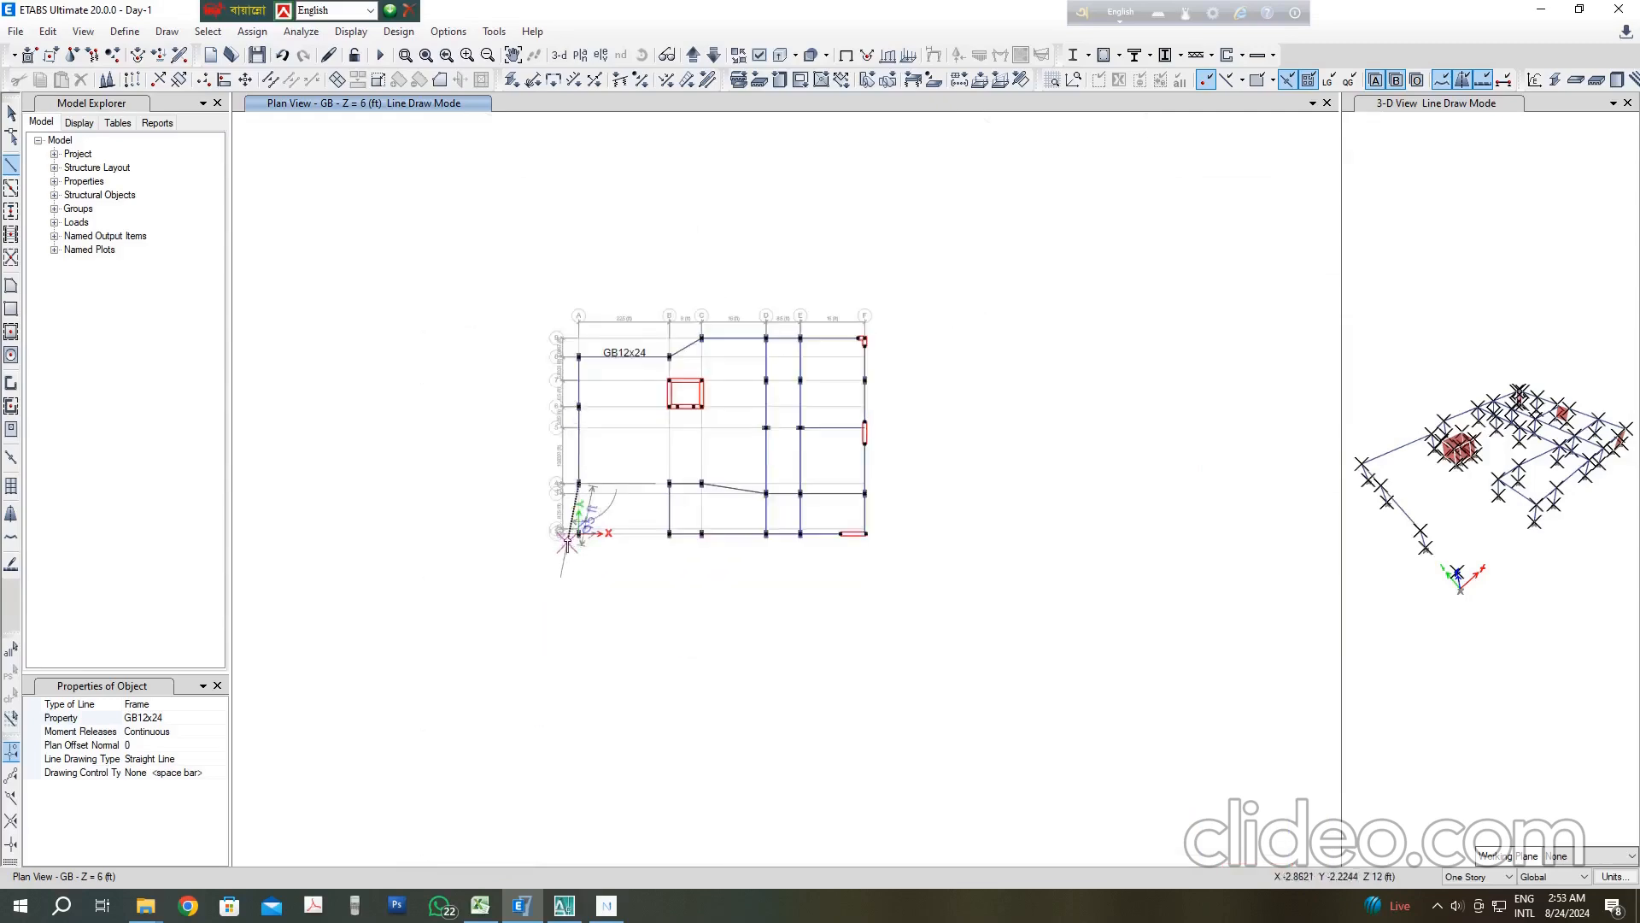
scroll(613, 483, up, 5)
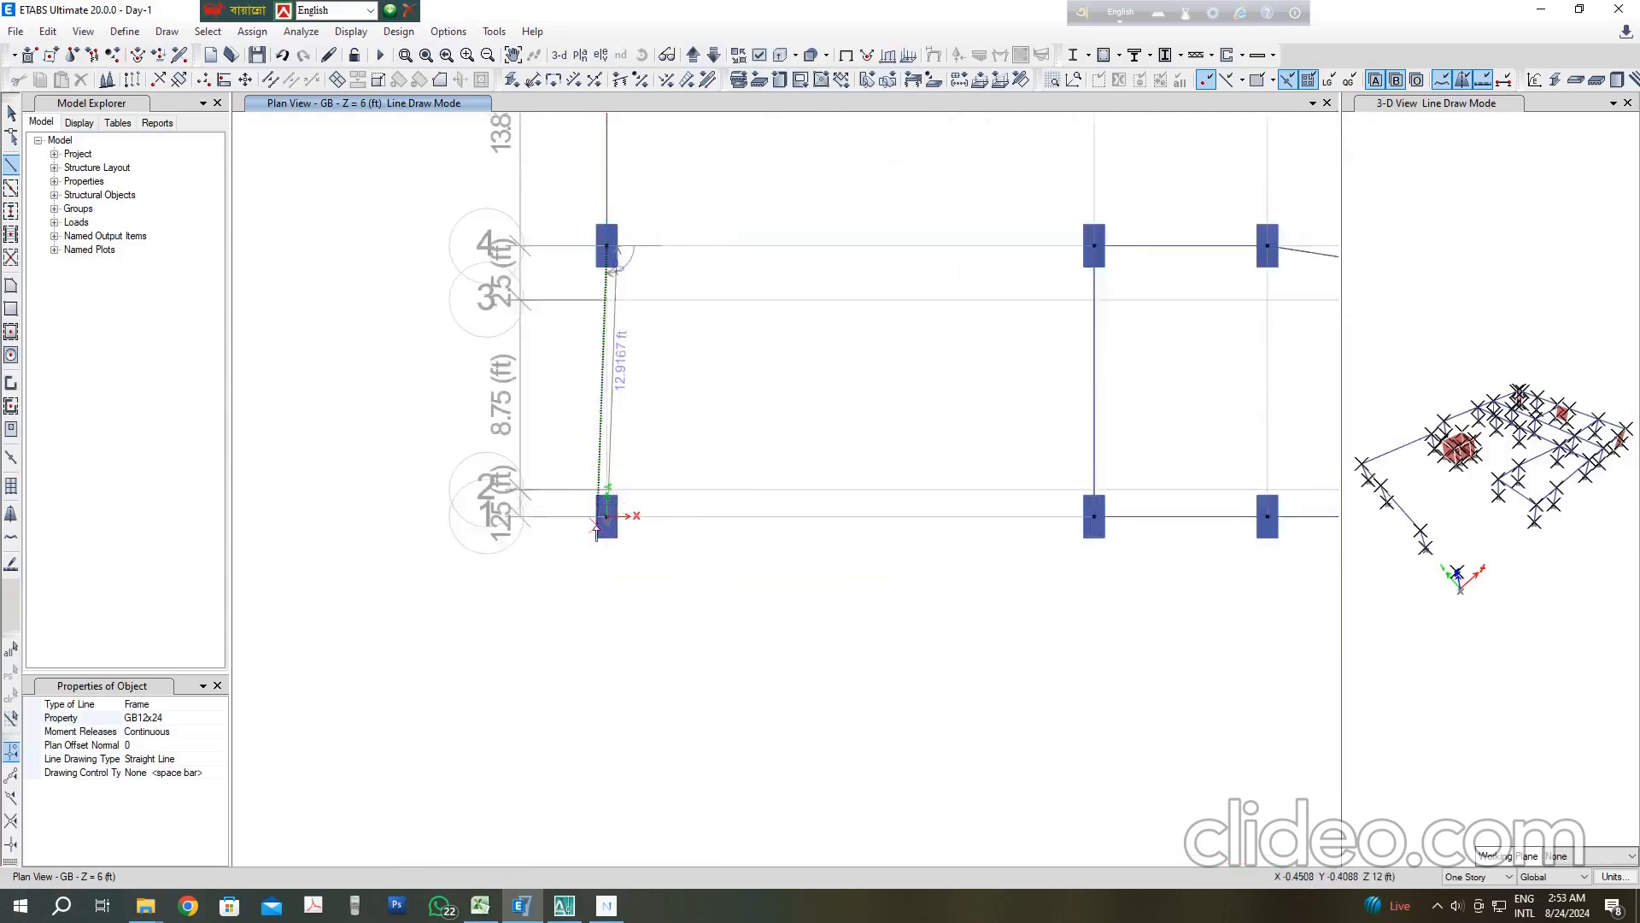
click(623, 507)
Step: Continue with a GB12x24 beam along grid 1 from A1 to the column at B1
scroll(622, 507, down, 3)
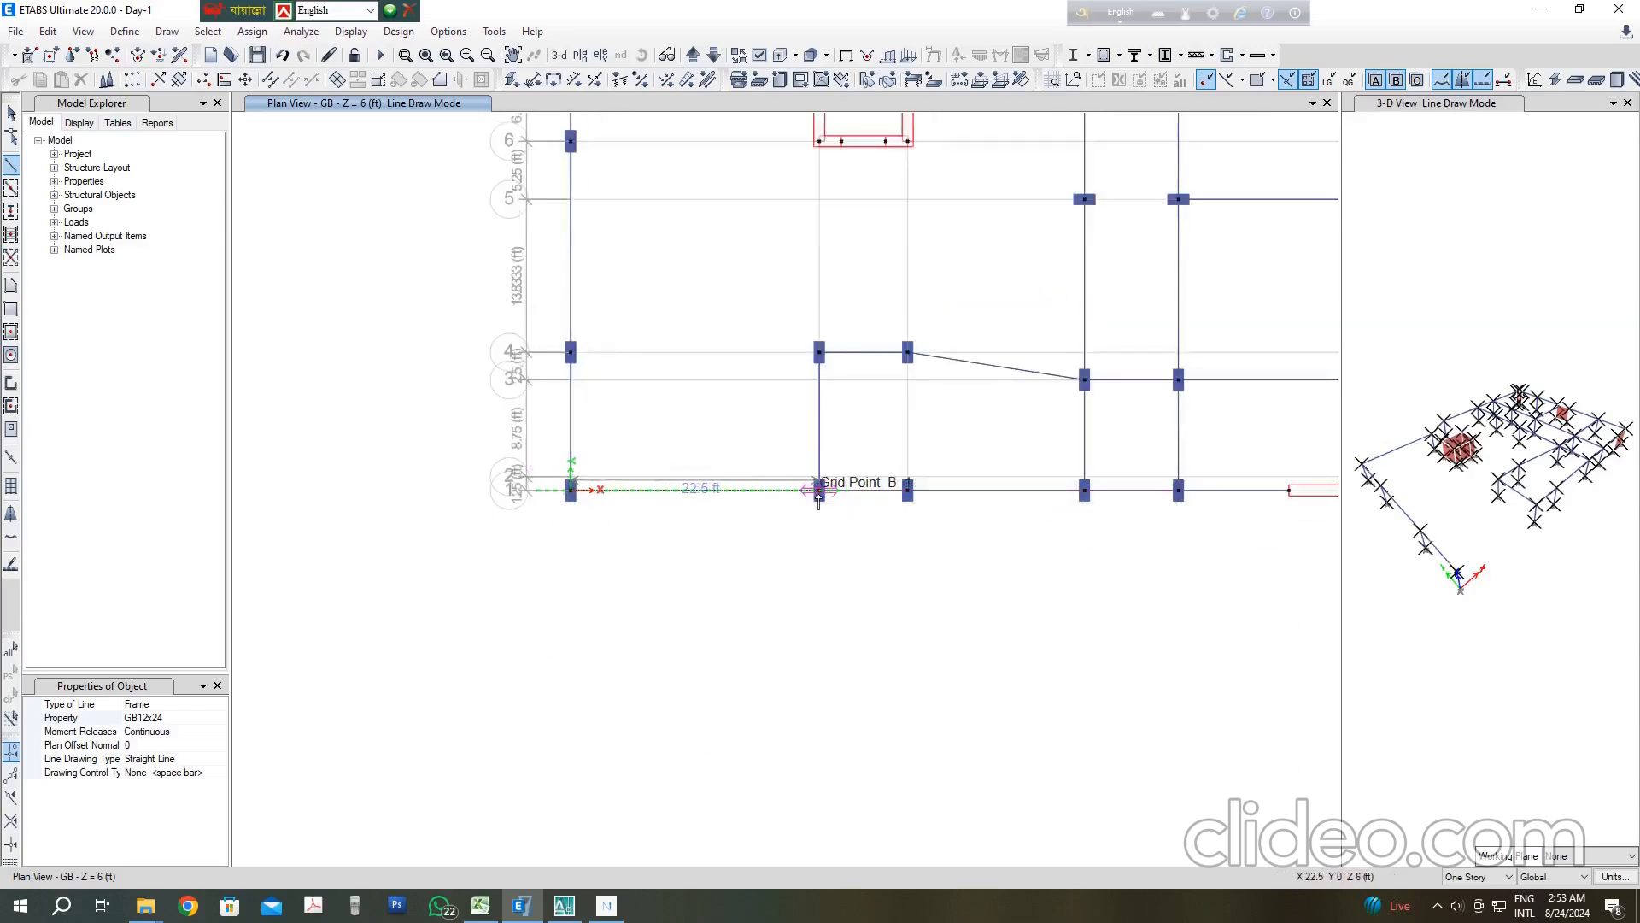
click(819, 489)
key(Escape)
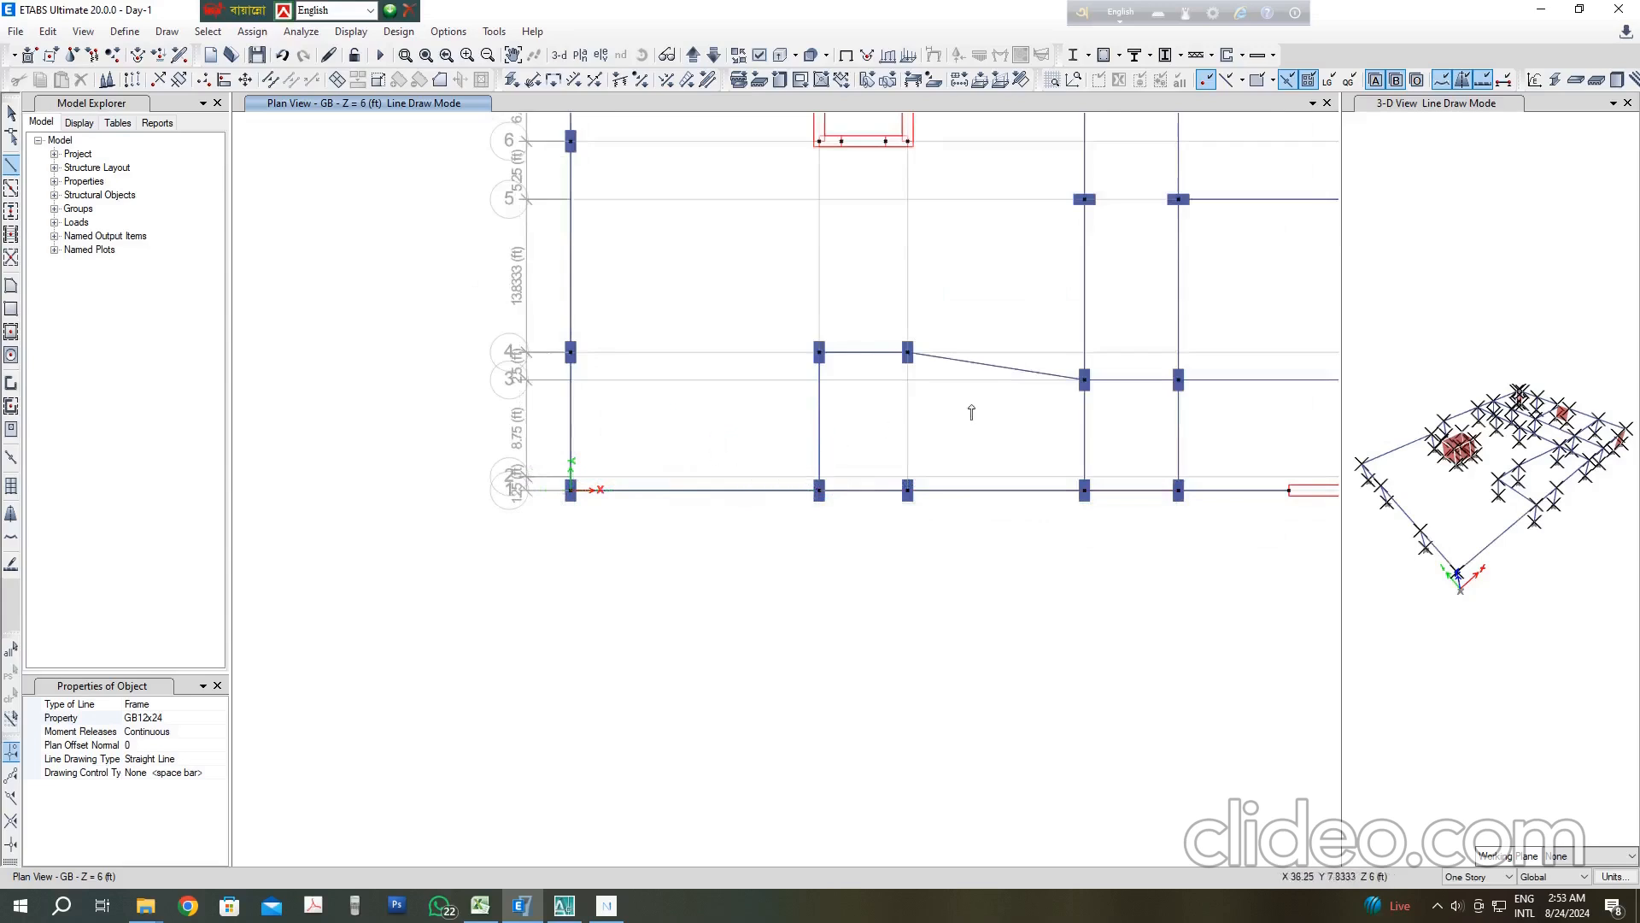
Step: Draw a GB12x24 beam along grid C from the column at C4 to the column at C1
click(907, 352)
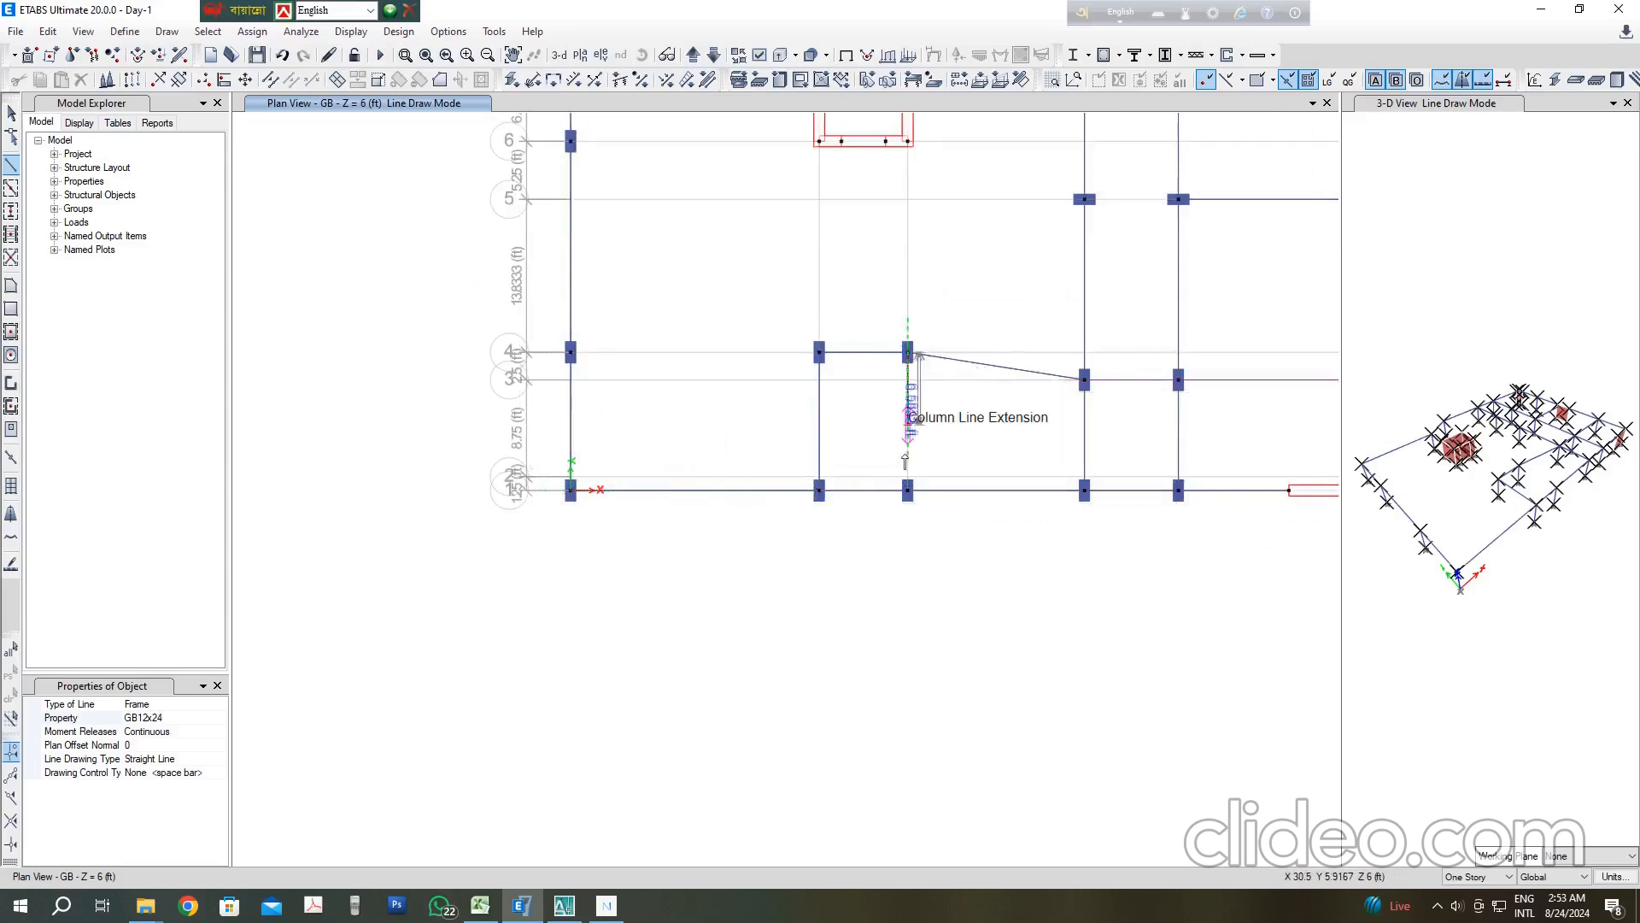
scroll(904, 454, up, 3)
scroll(911, 507, up, 2)
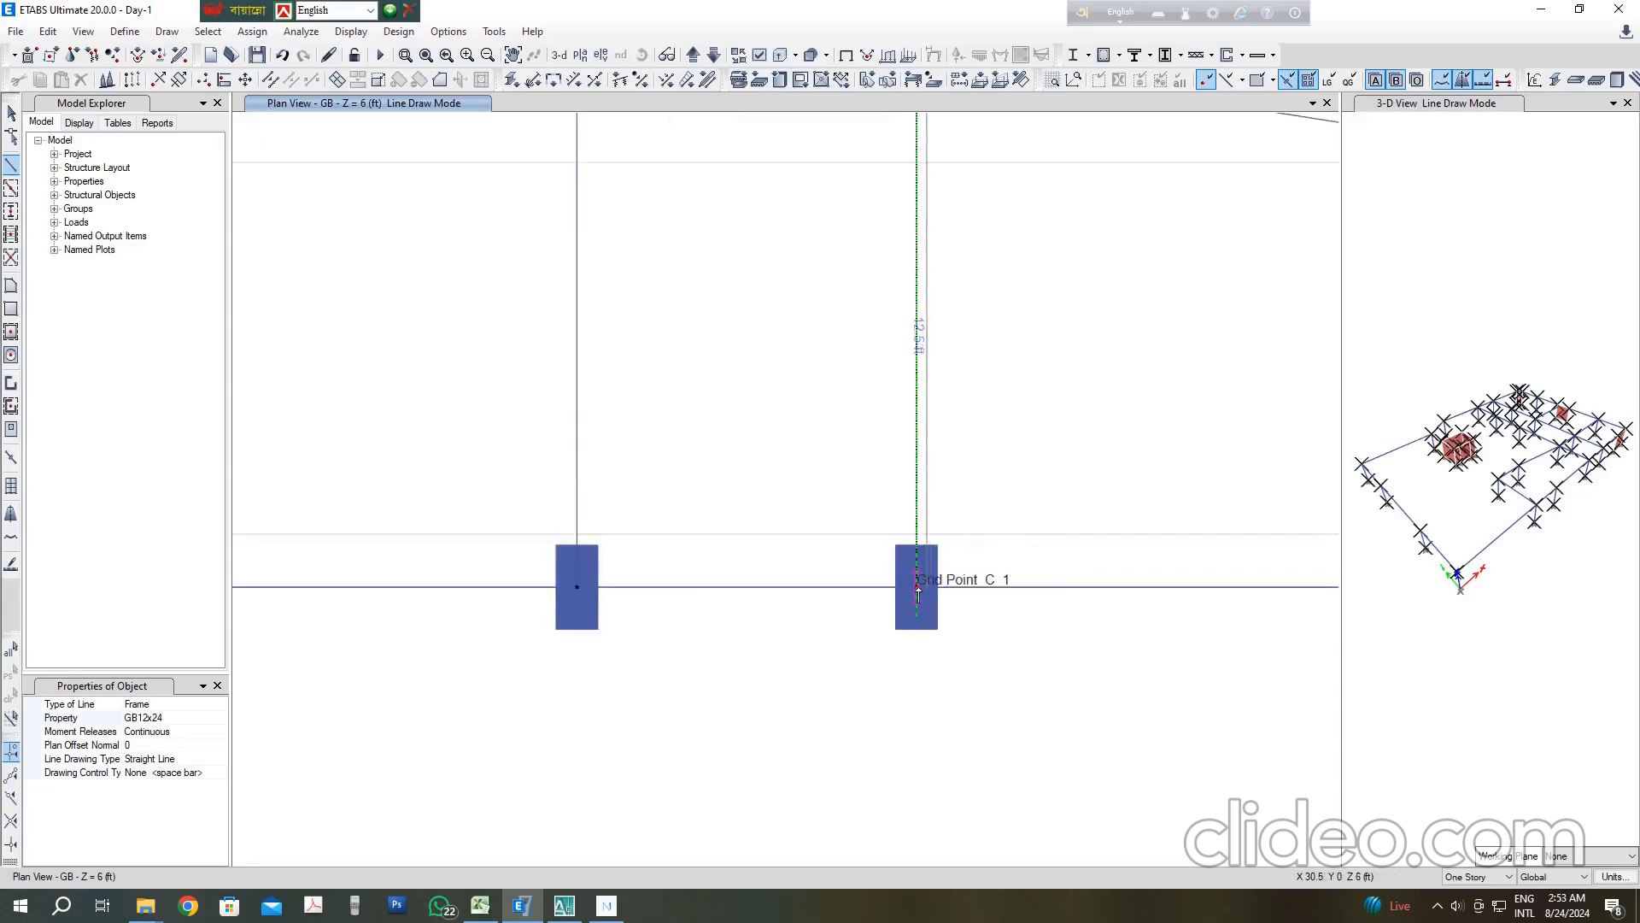
click(931, 589)
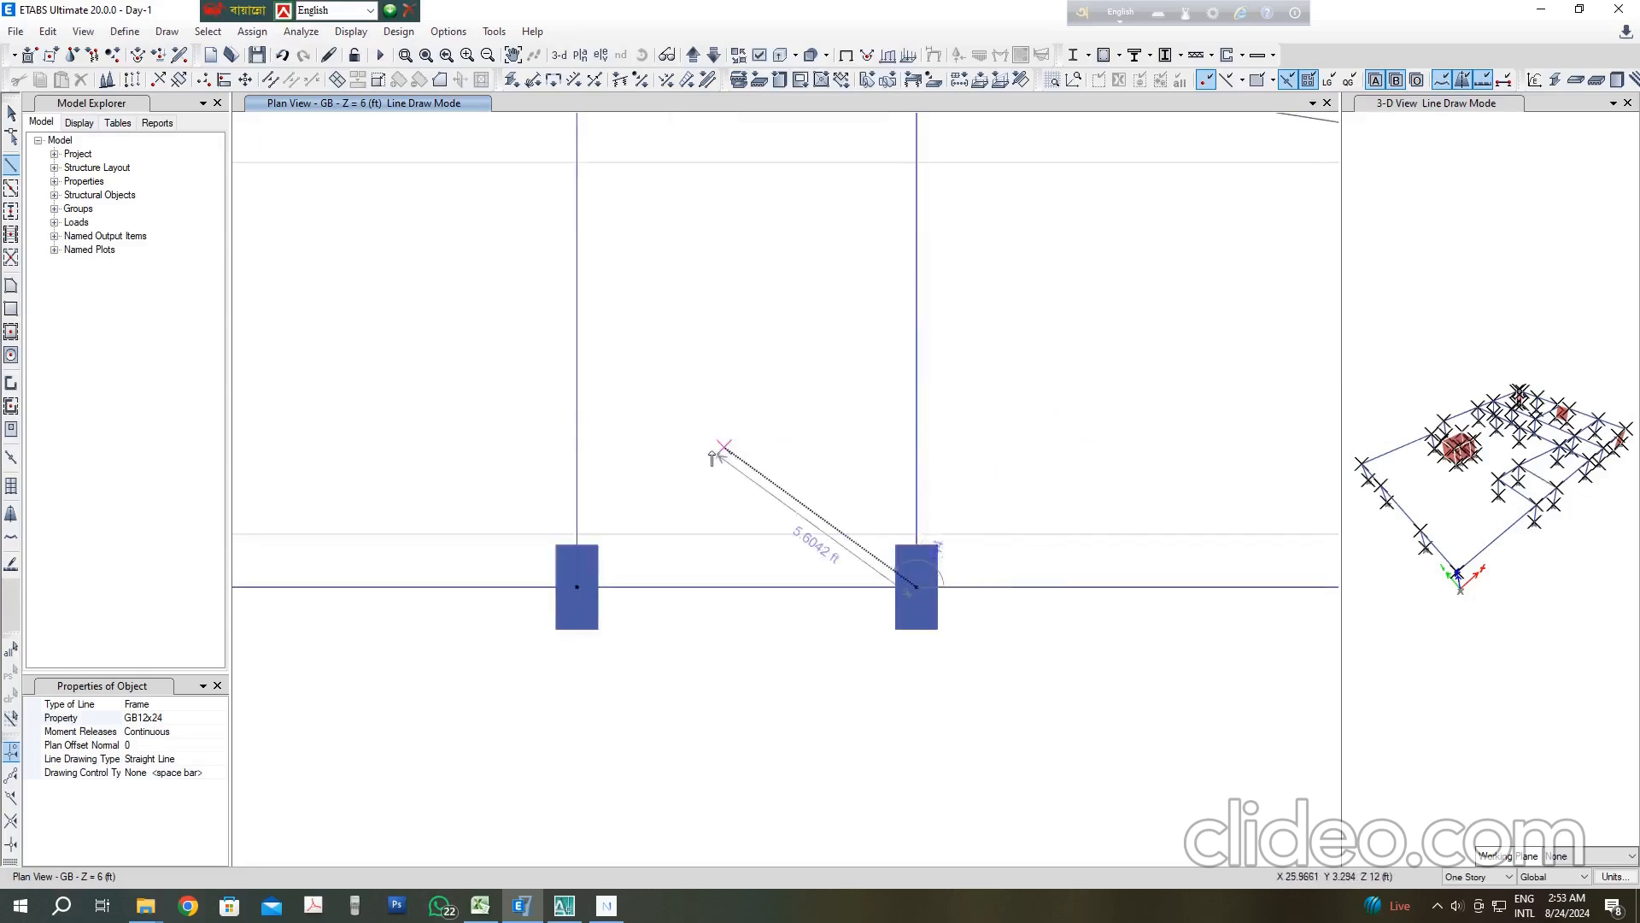
scroll(722, 448, down, 2)
key(Escape)
Step: Draw GB12x24 beams from the core walls' corner joints at B6 and C6 to the columns at B4 and C4
scroll(782, 453, down, 3)
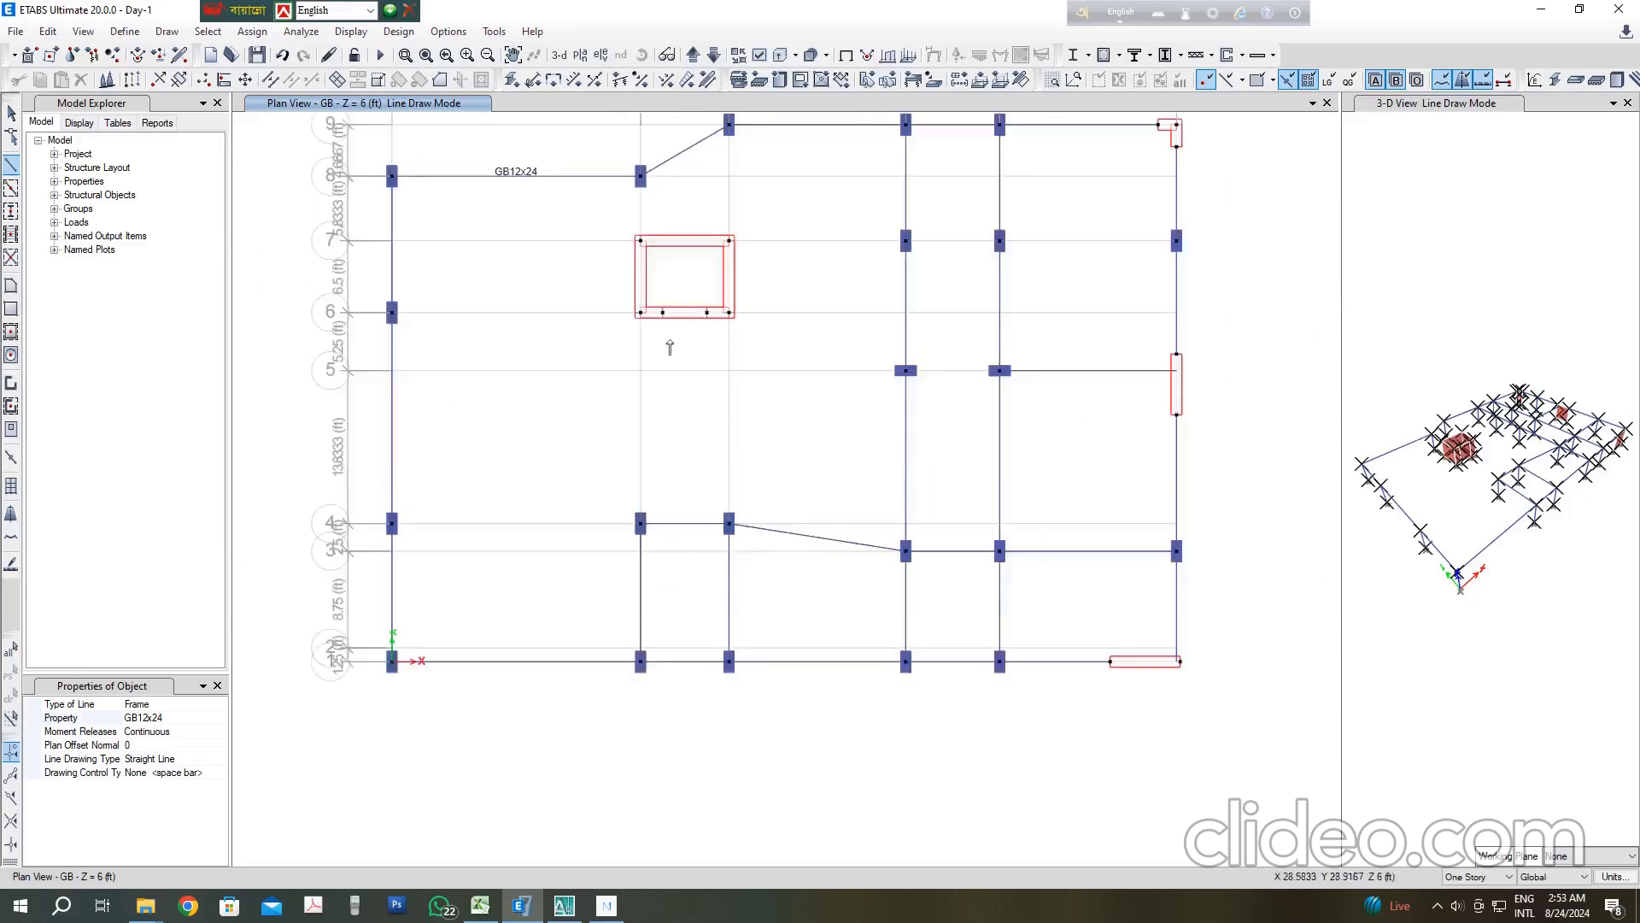
scroll(633, 330, up, 3)
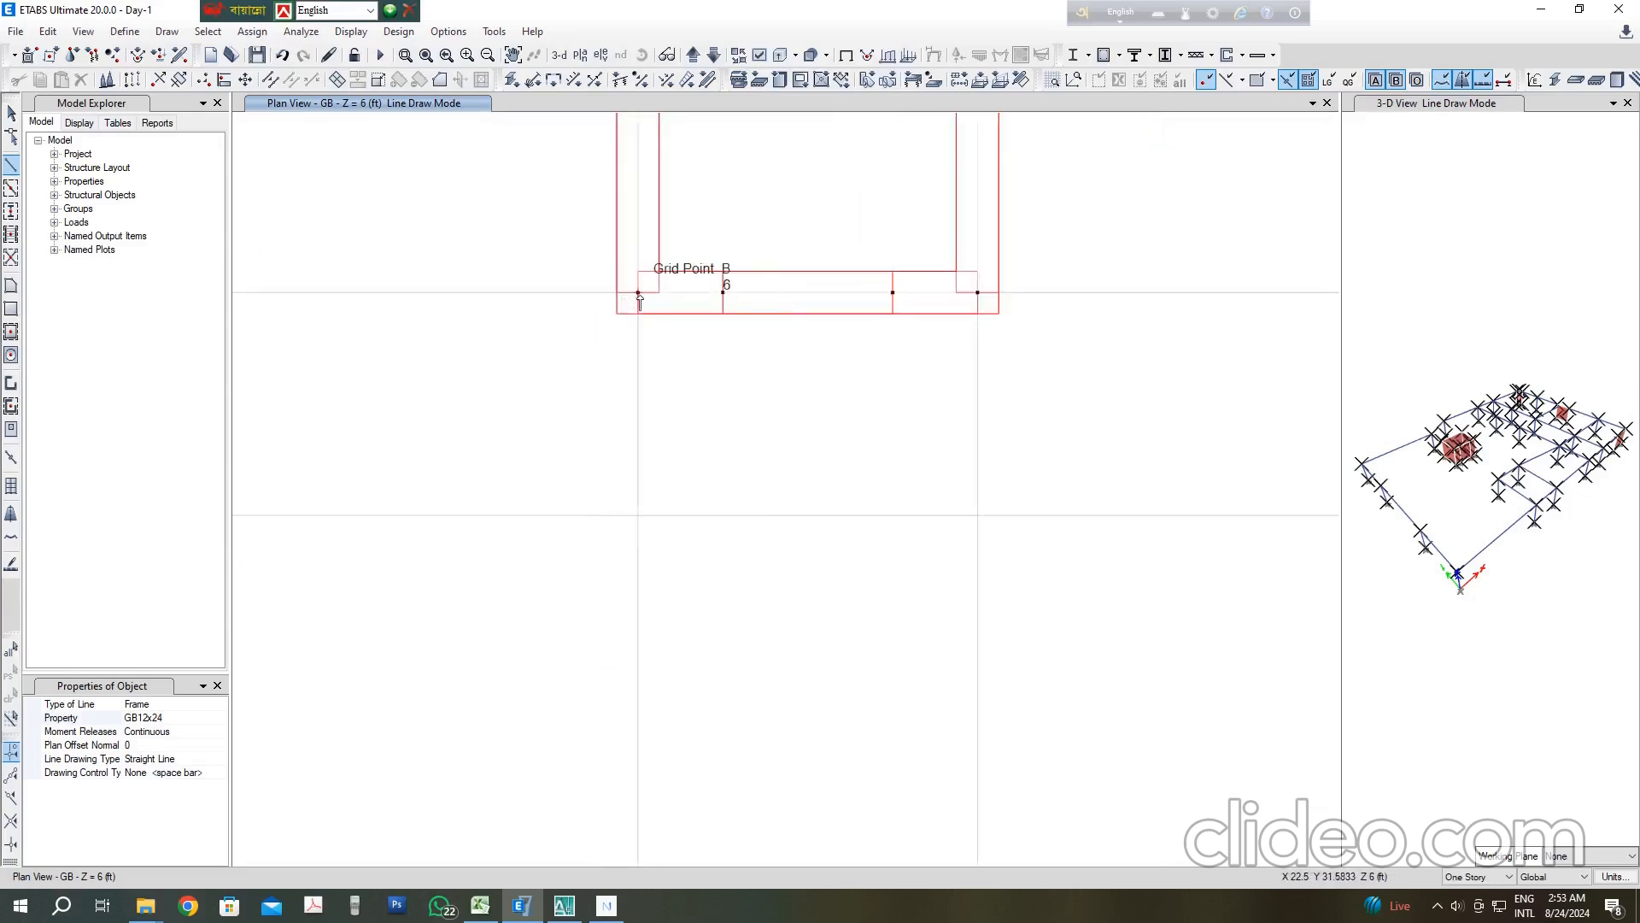
click(638, 293)
scroll(638, 295, down, 2)
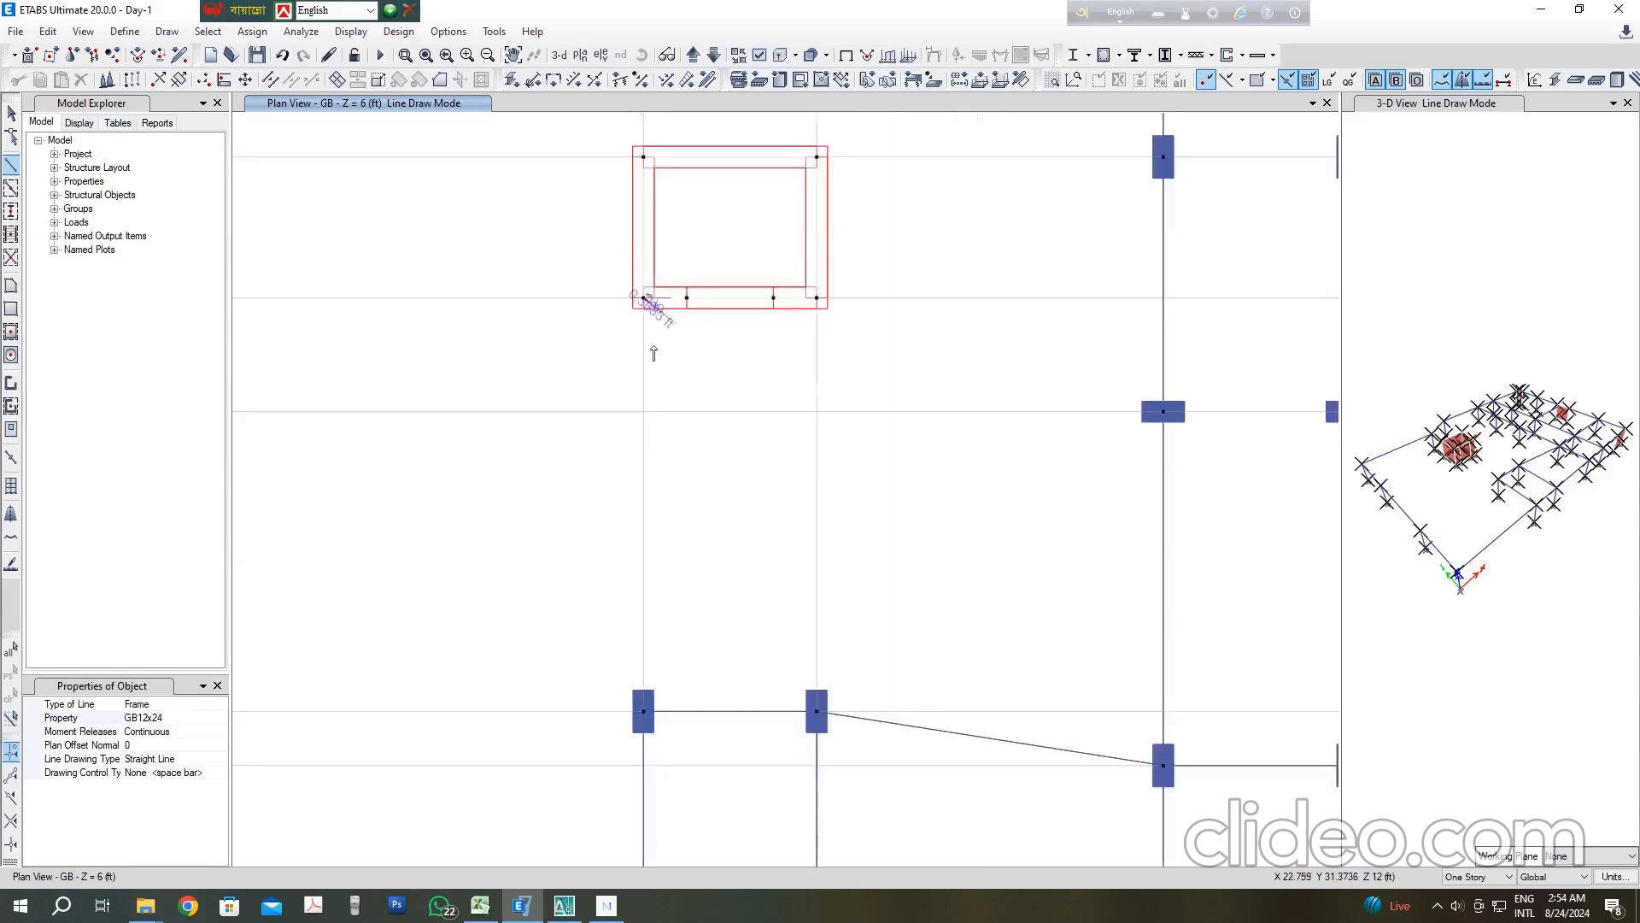
click(643, 710)
key(Escape)
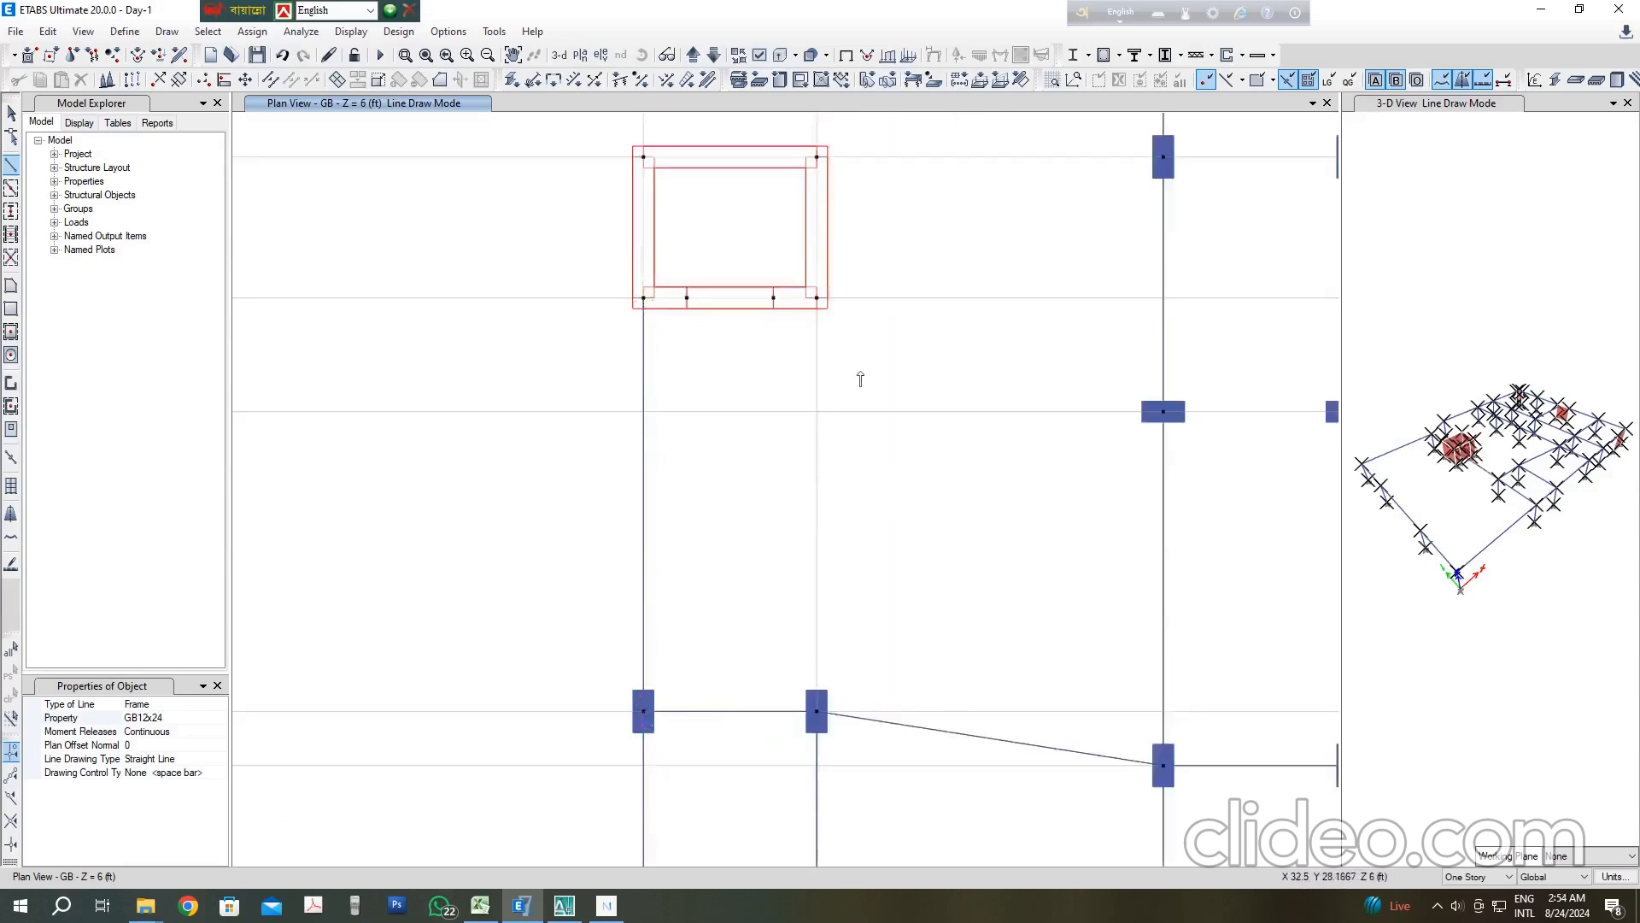
click(817, 298)
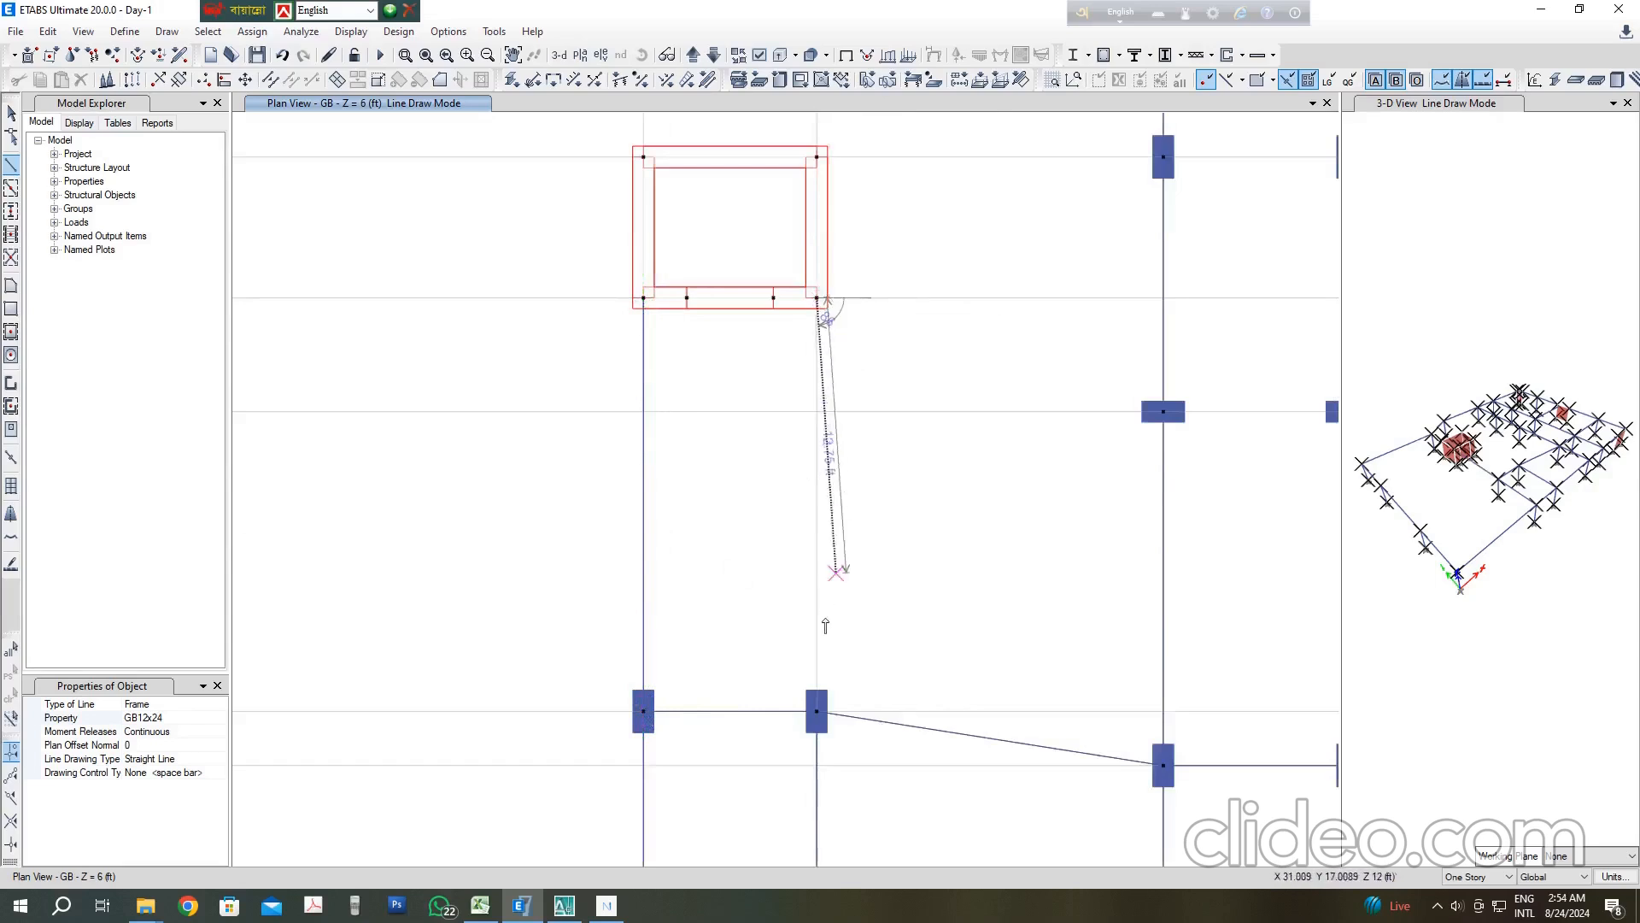
click(817, 711)
key(Escape)
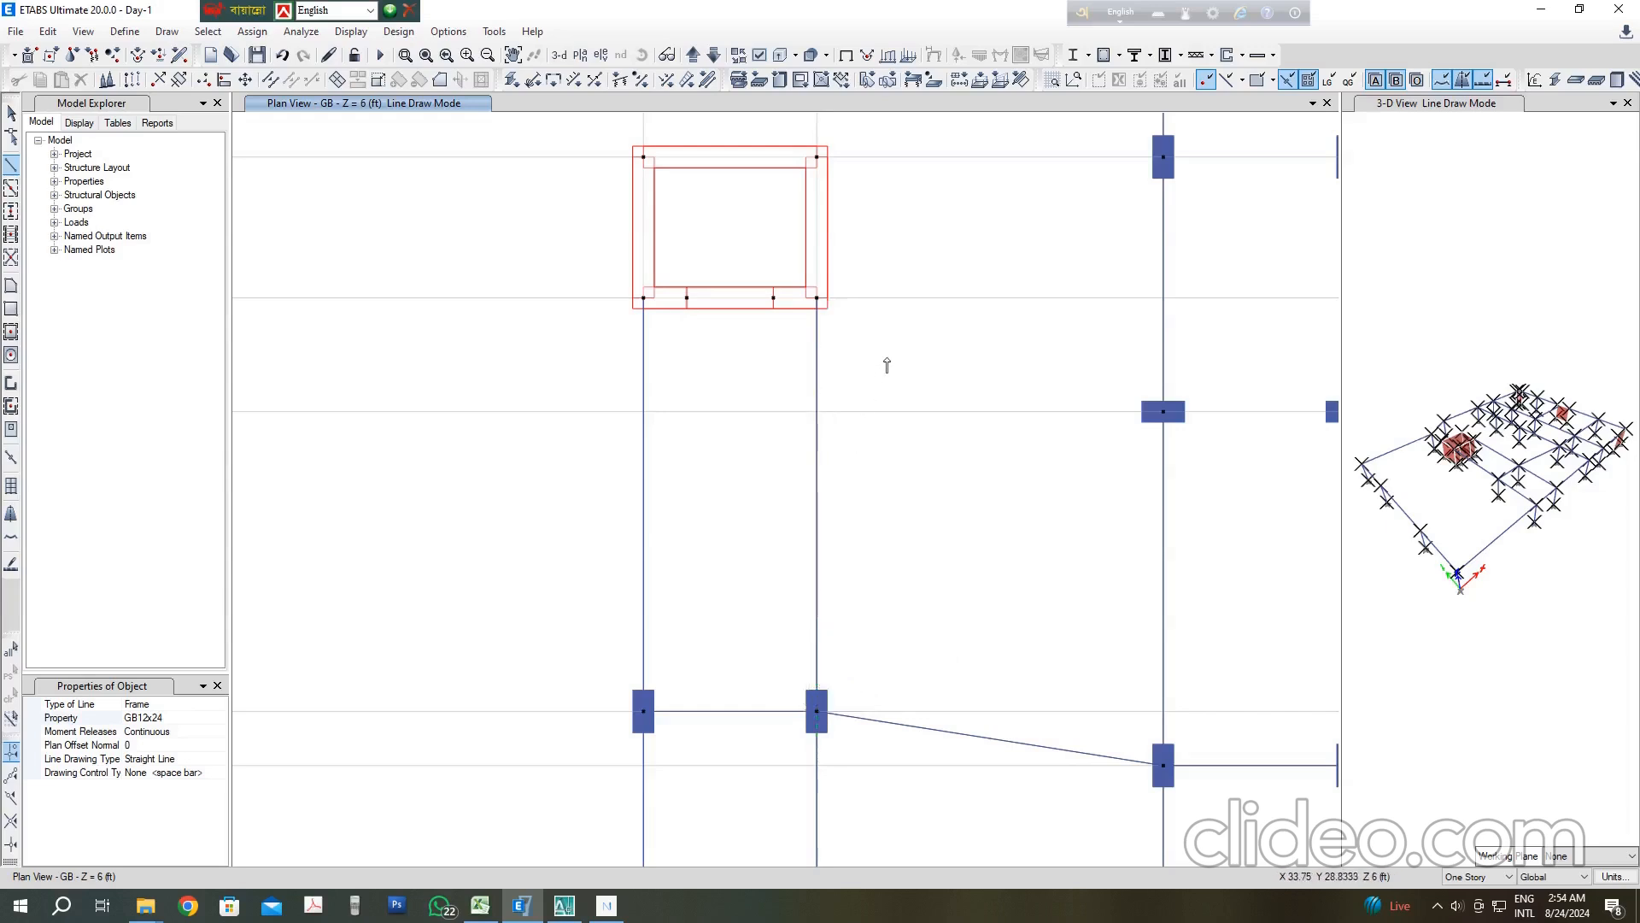
Step: Draw a GB12x24 beam from the core walls' corner joint at C6 to the column at D5
click(817, 298)
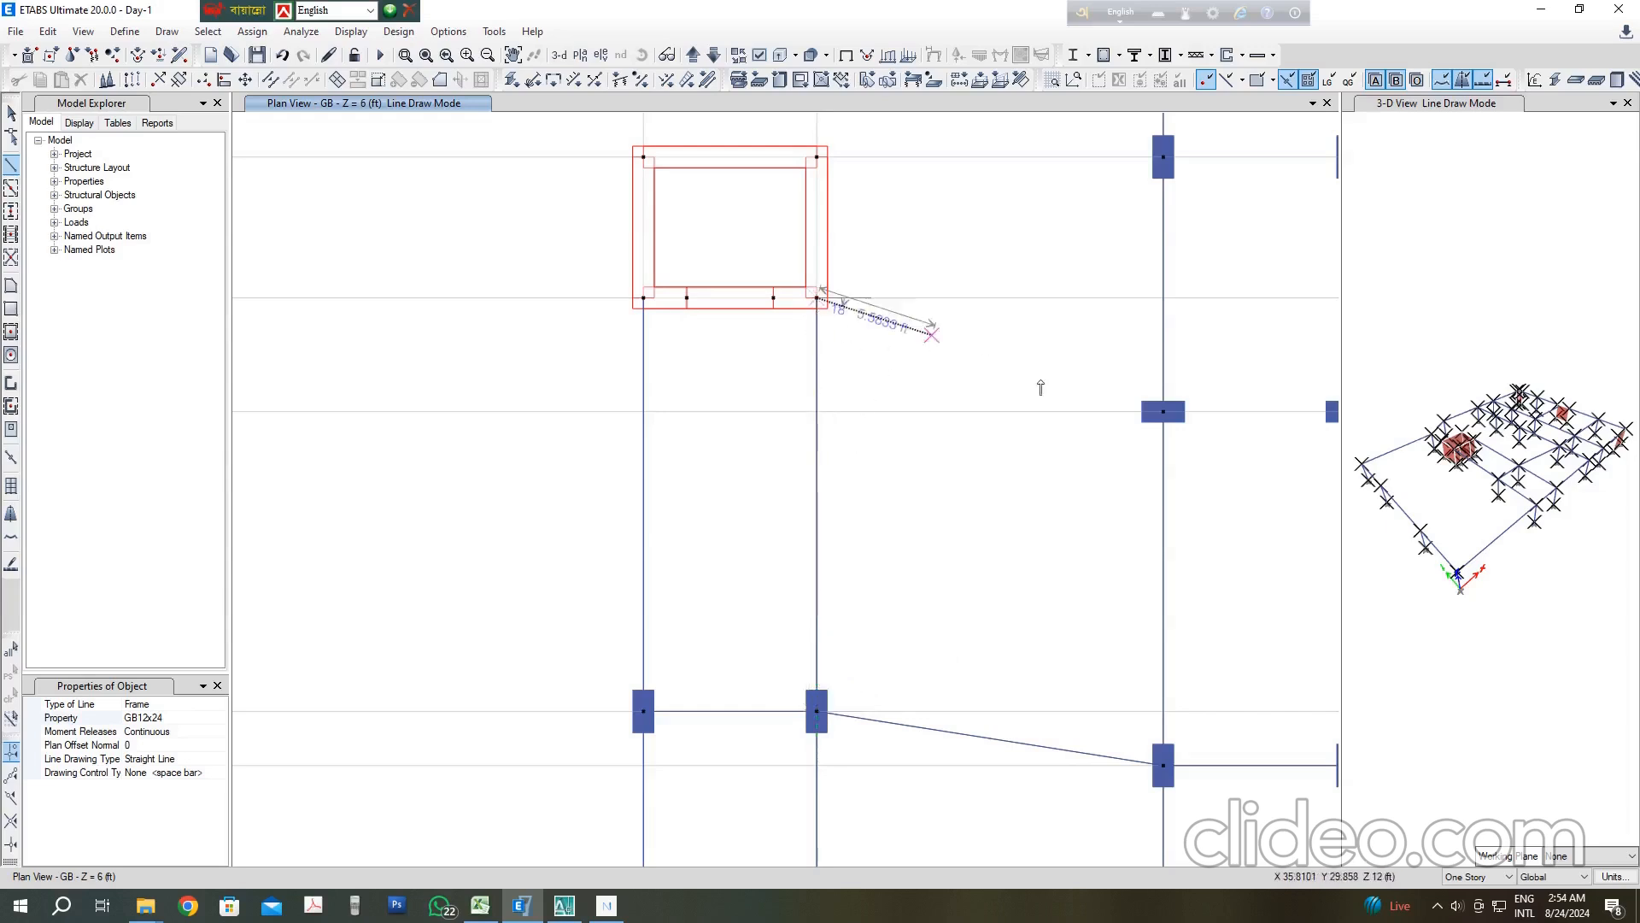
click(1159, 417)
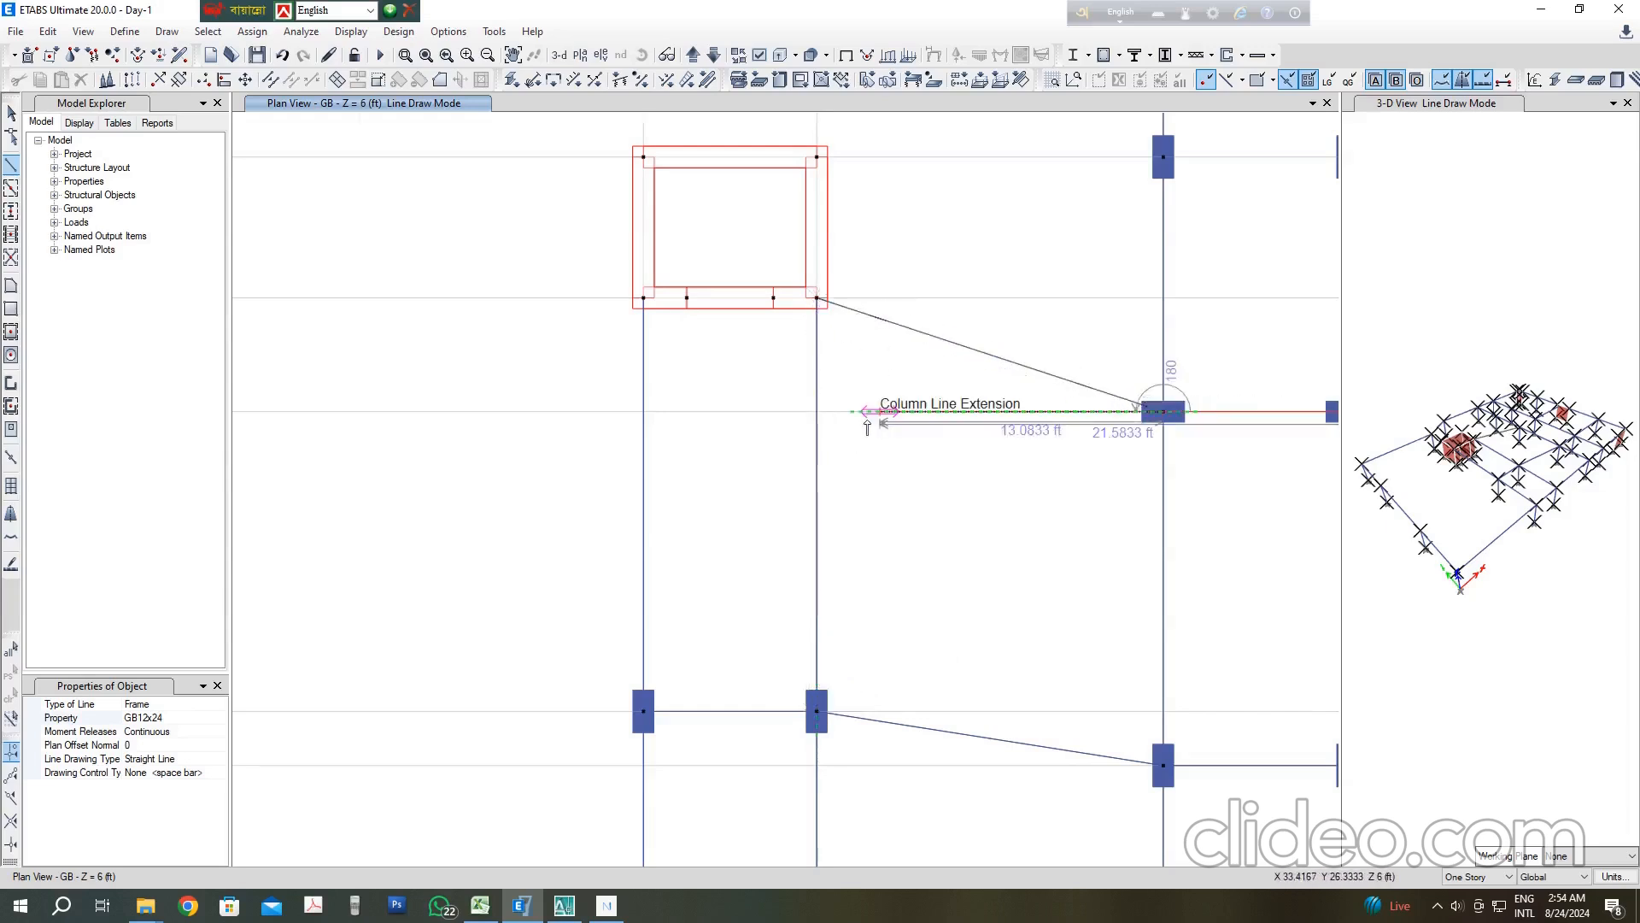
scroll(1016, 410, down, 3)
key(Escape)
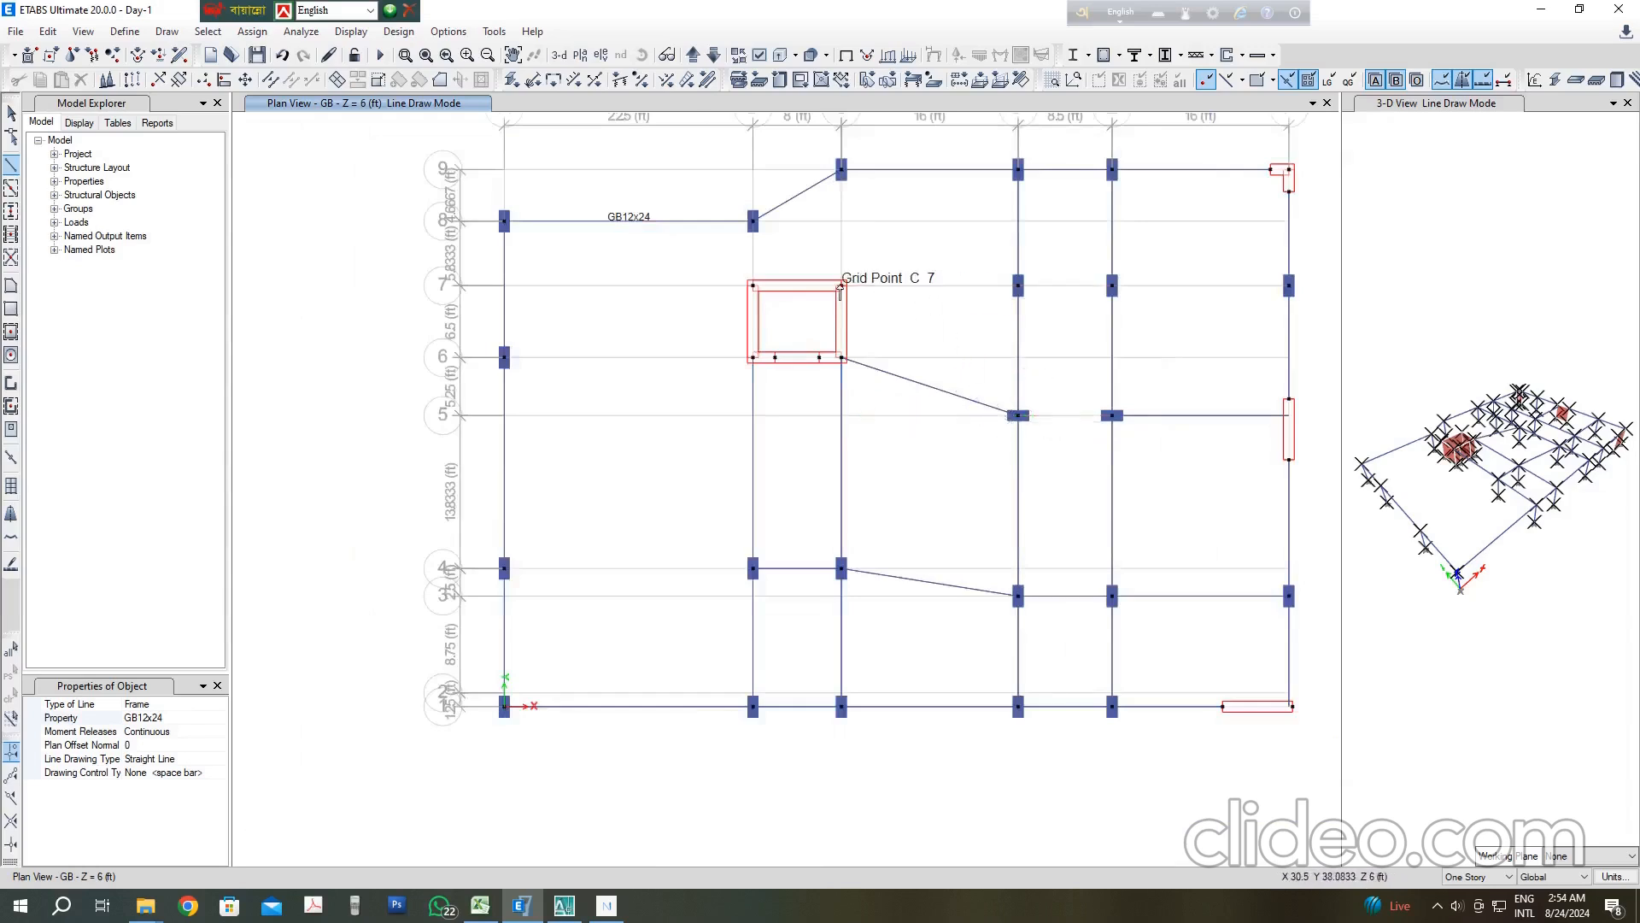
Step: Draw GB12x24 beams along grid 7 from the core wall corner at C7 through D7 and E7 to the column at F7
click(842, 287)
scroll(1017, 306, up, 4)
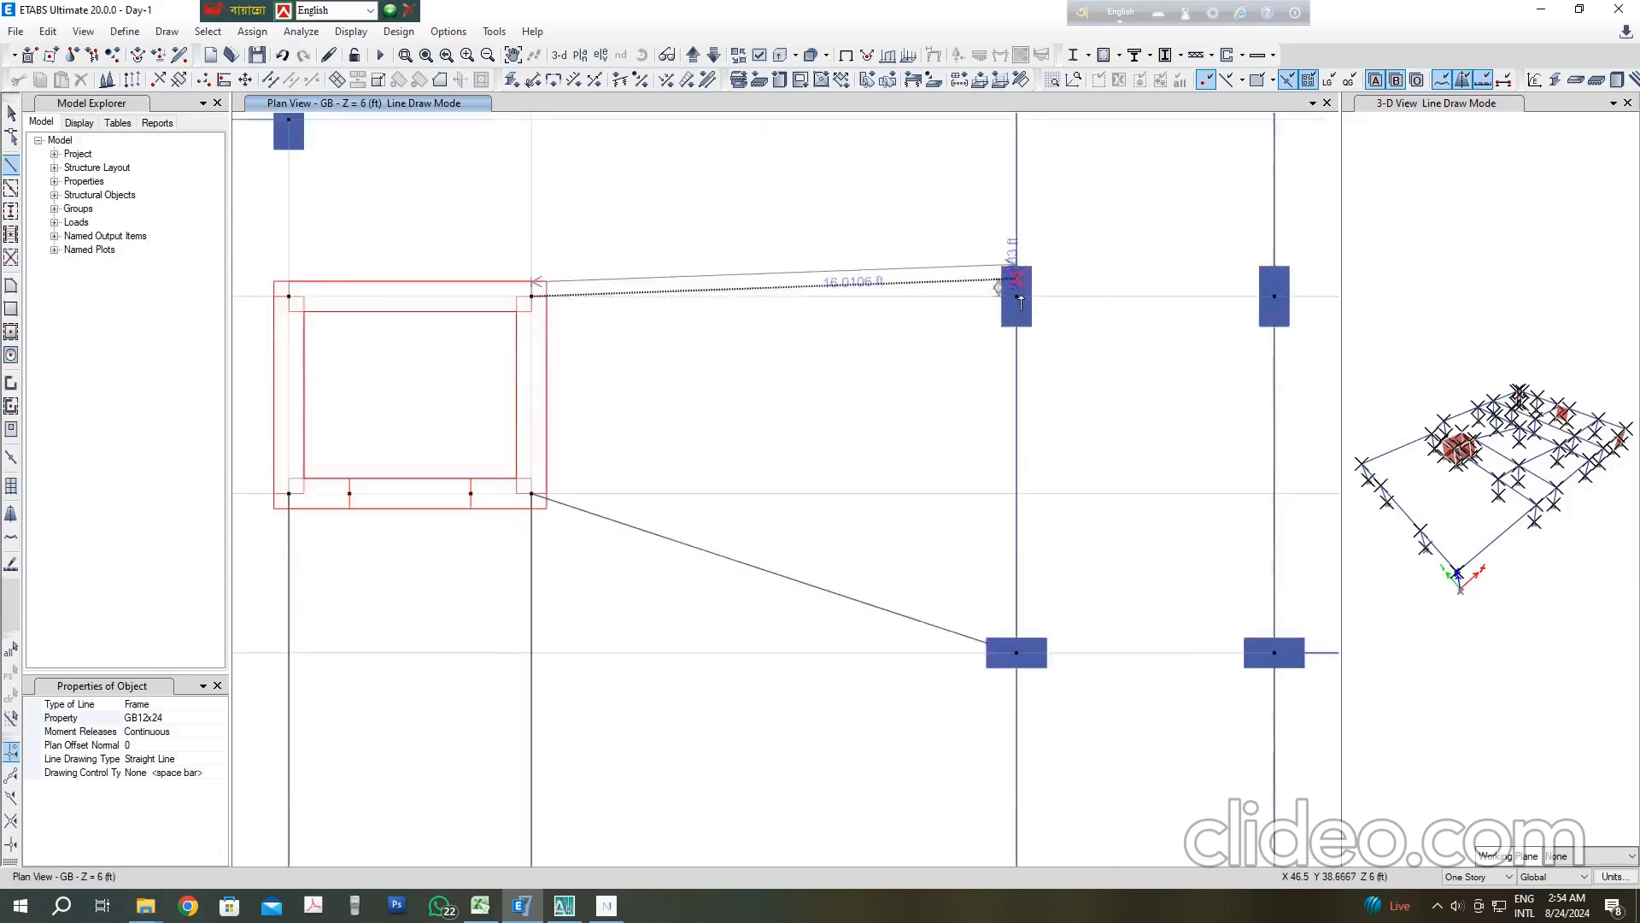
click(779, 360)
scroll(768, 363, down, 3)
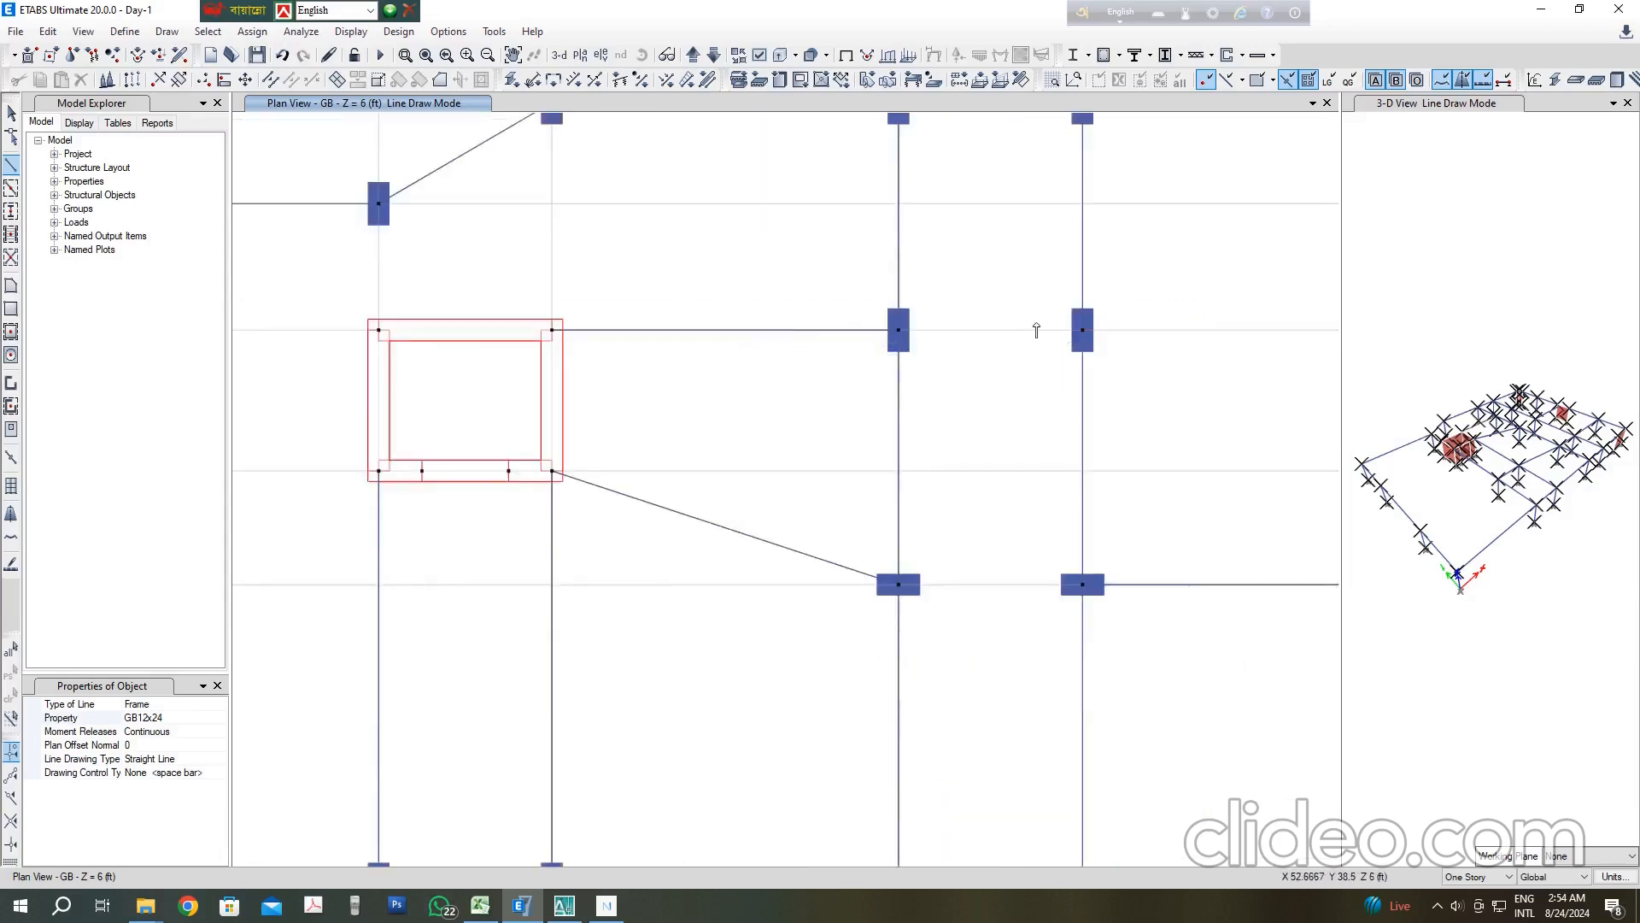
click(969, 342)
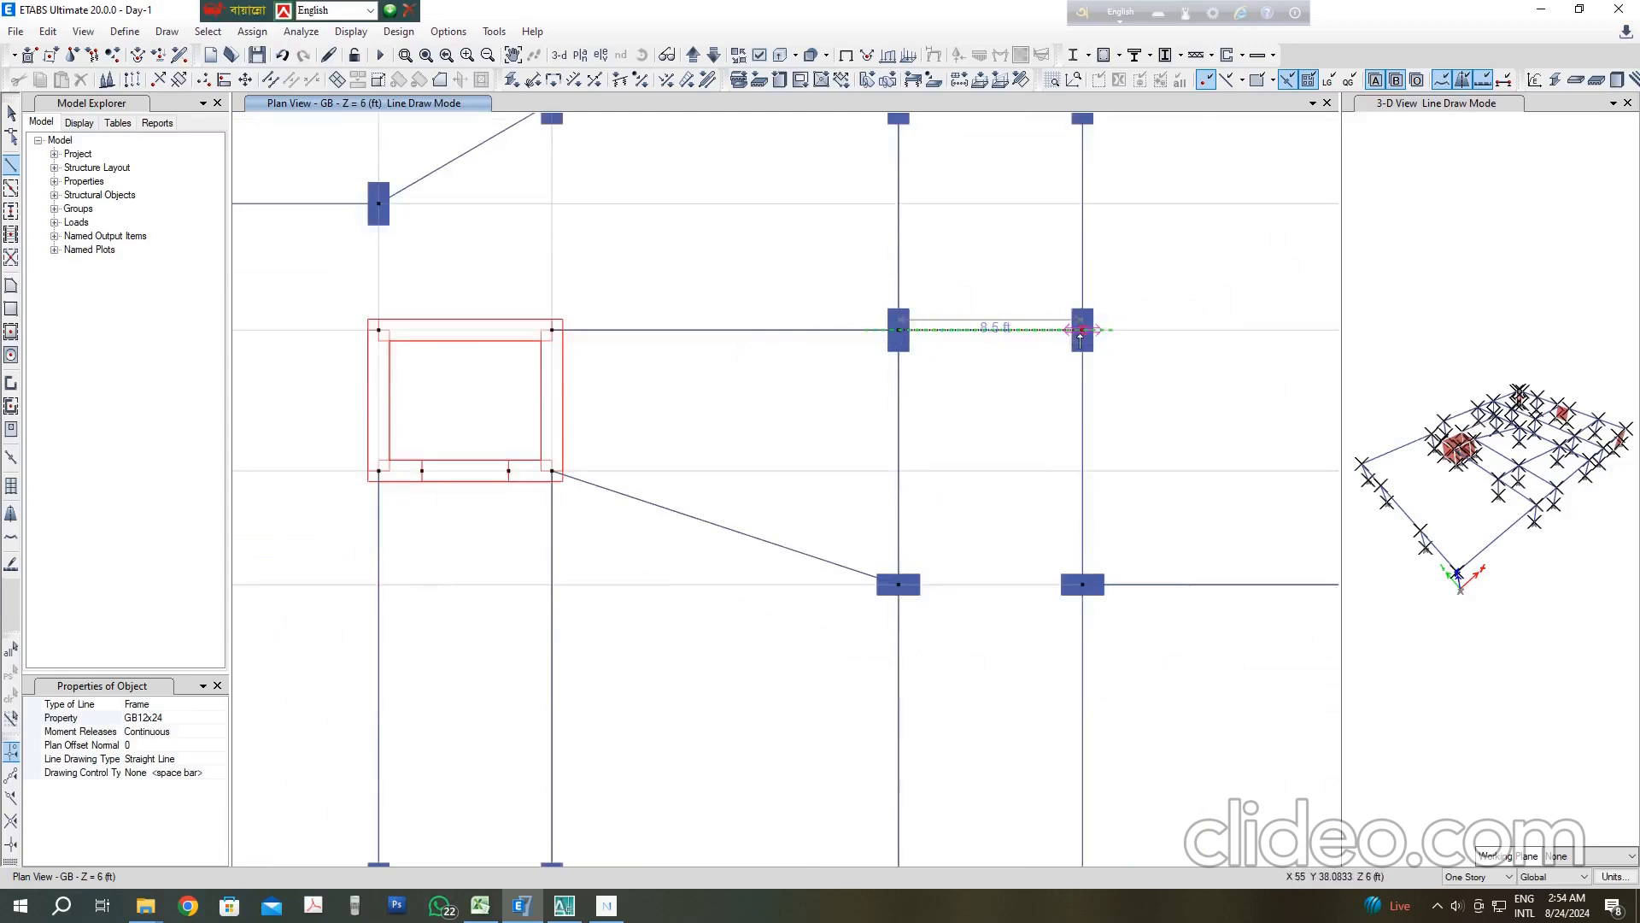
click(1081, 331)
scroll(1056, 348, down, 2)
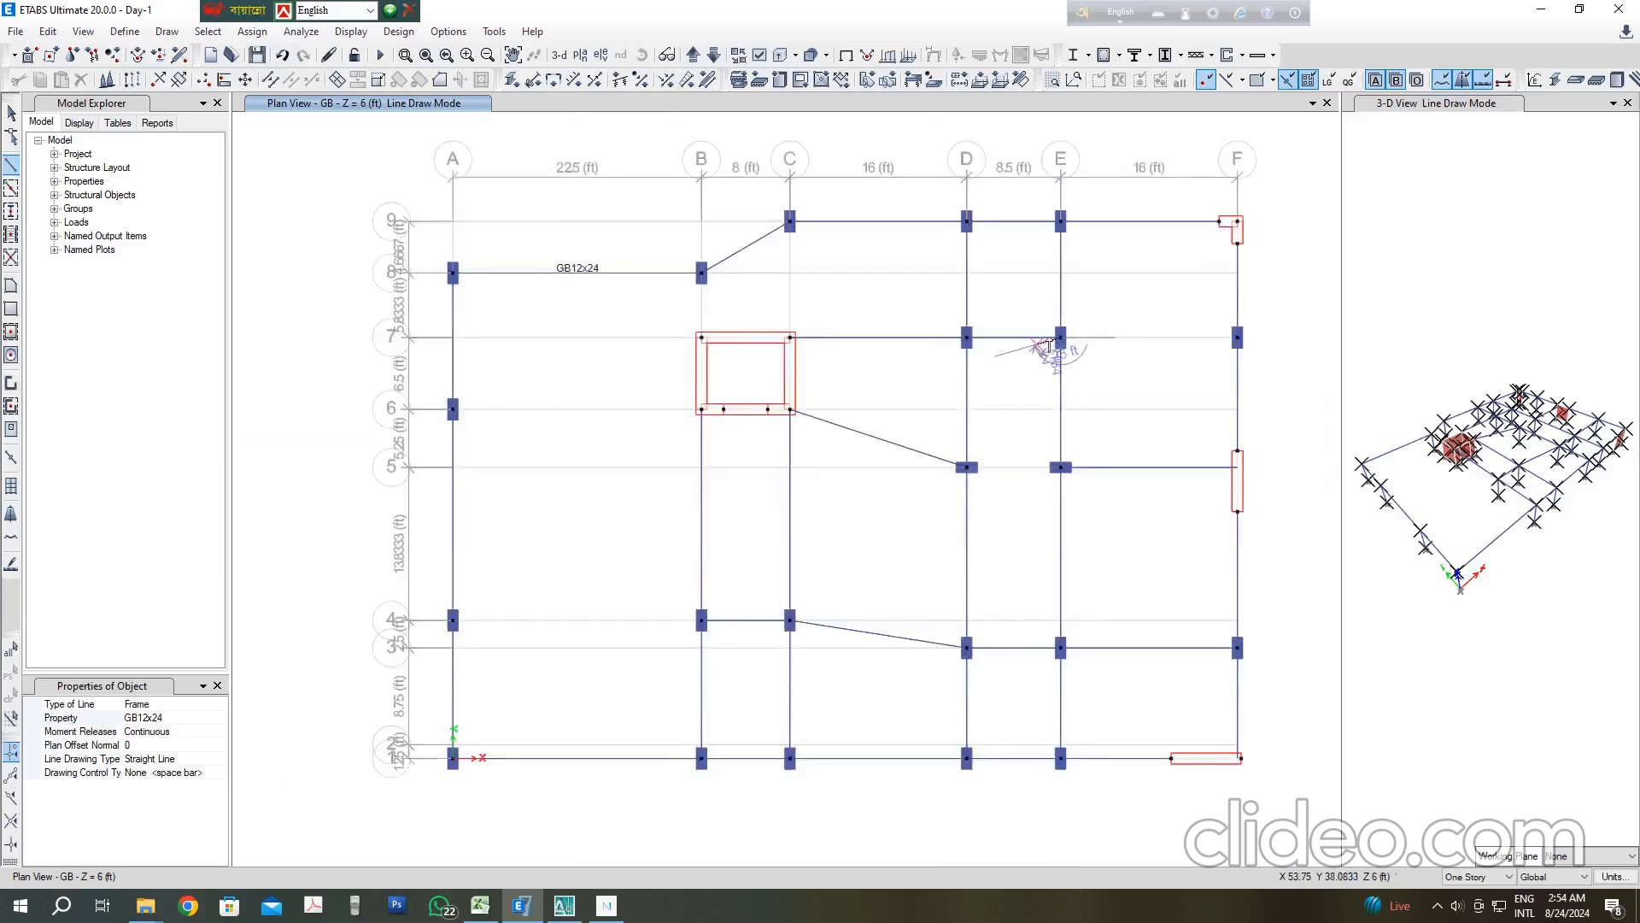
click(1238, 338)
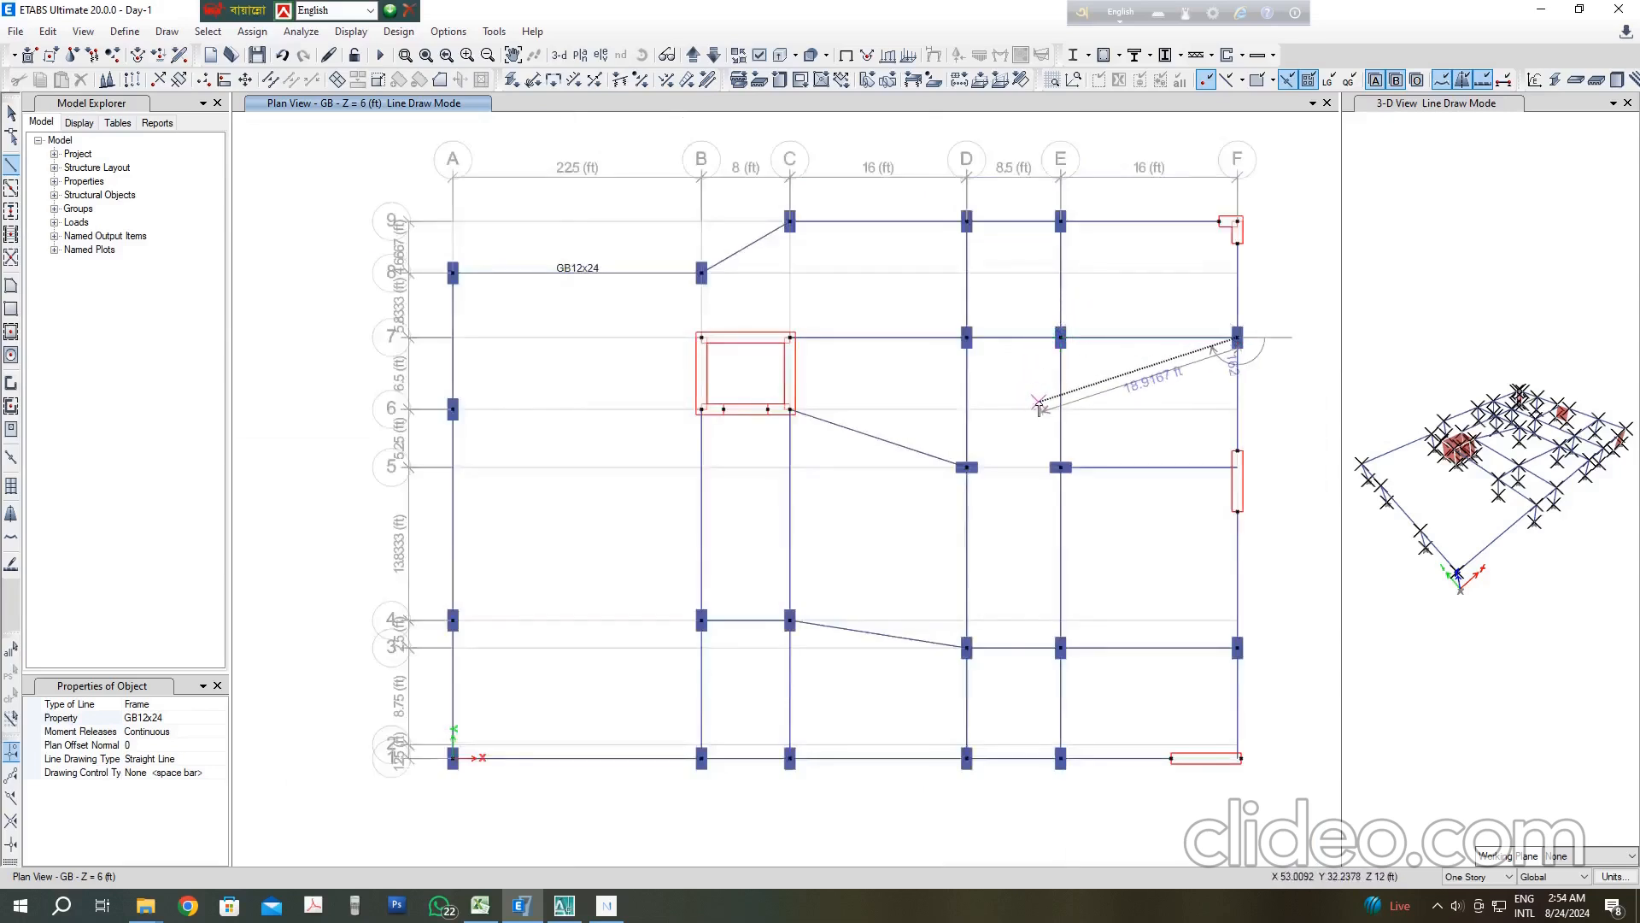
key(Escape)
Step: Draw a GB12x24 beam along grid 5 between the columns at D5 and E5
click(1016, 476)
scroll(1021, 471, up, 2)
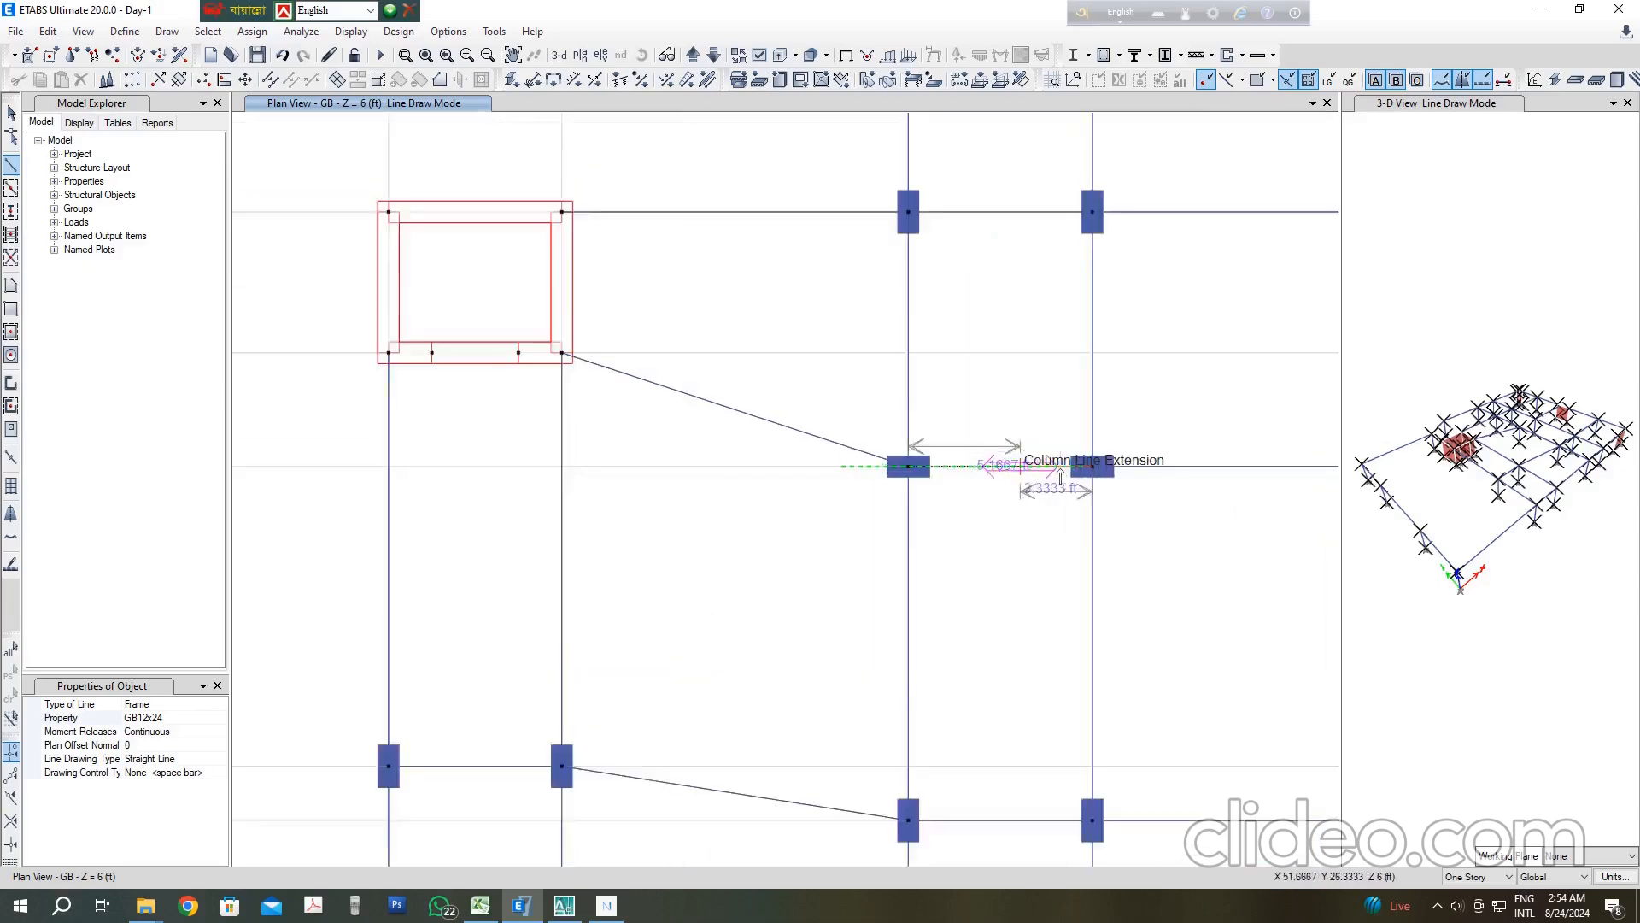
scroll(1091, 469, up, 2)
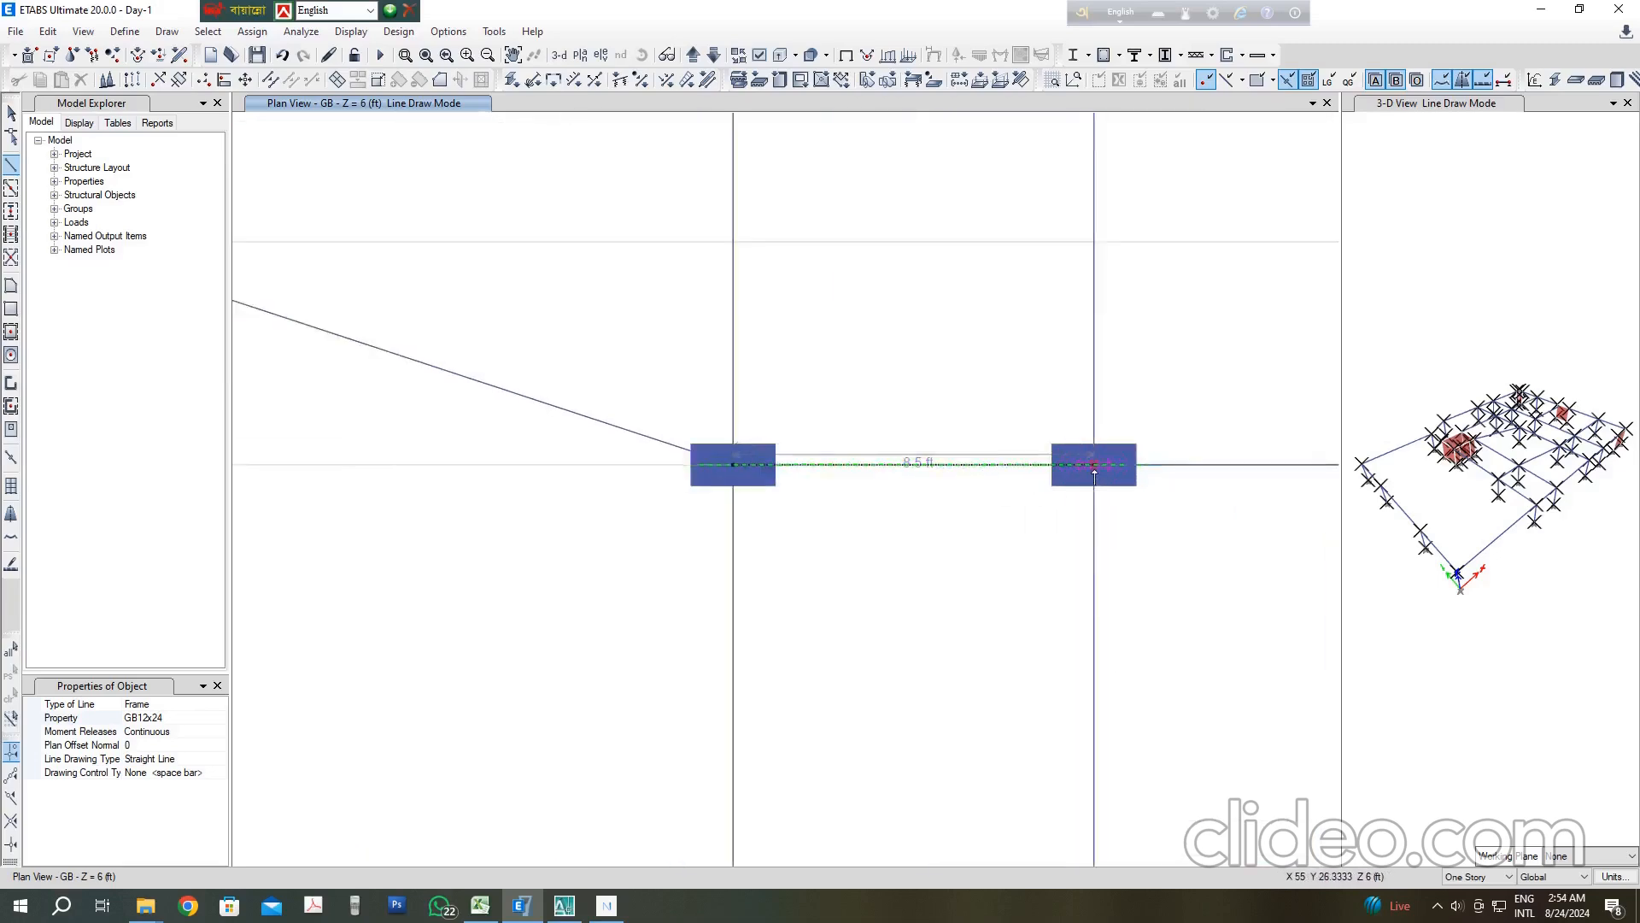
click(1010, 459)
scroll(1010, 458, down, 4)
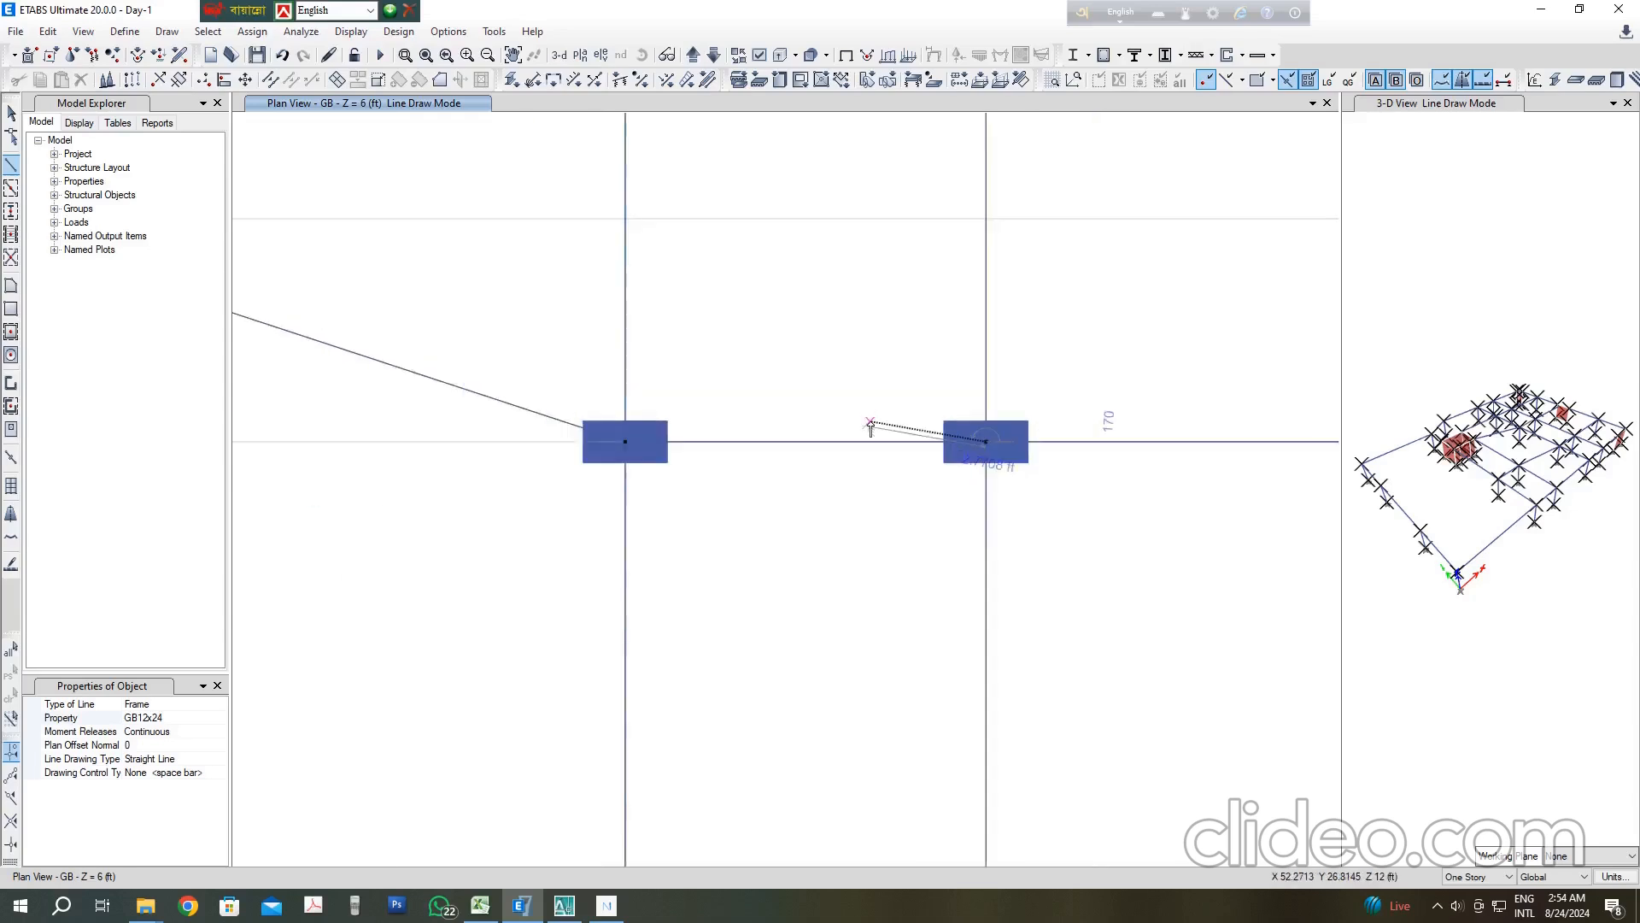
key(Escape)
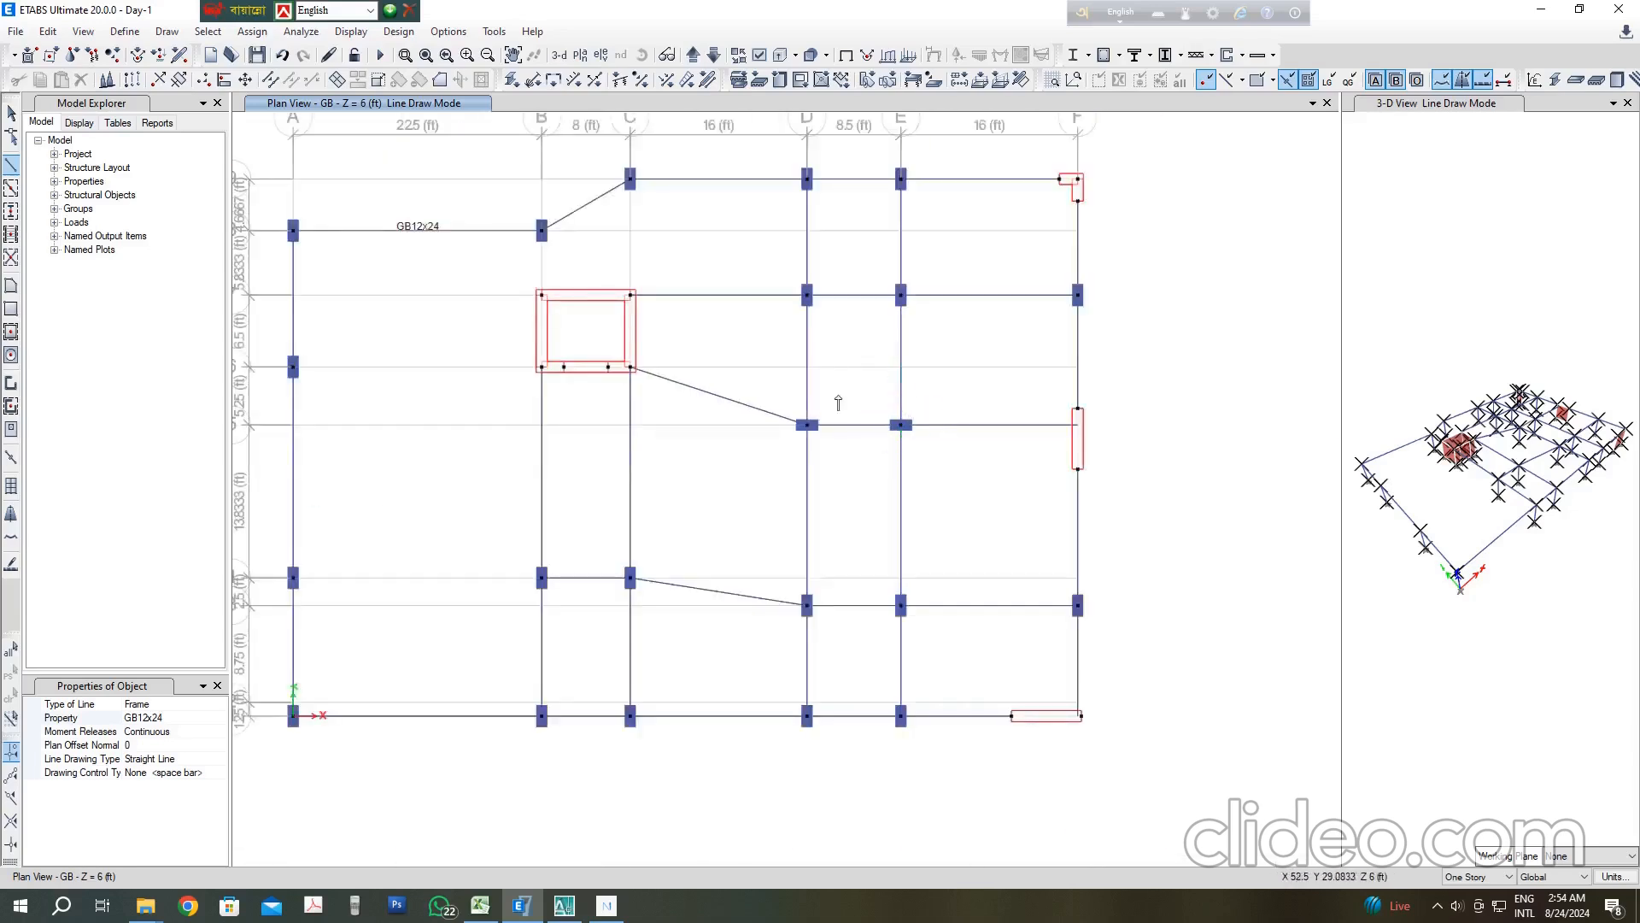
Step: Draw a GB12x24 beam along grid 6 from the column at A6 to the core wall corner at B6
scroll(542, 363, up, 2)
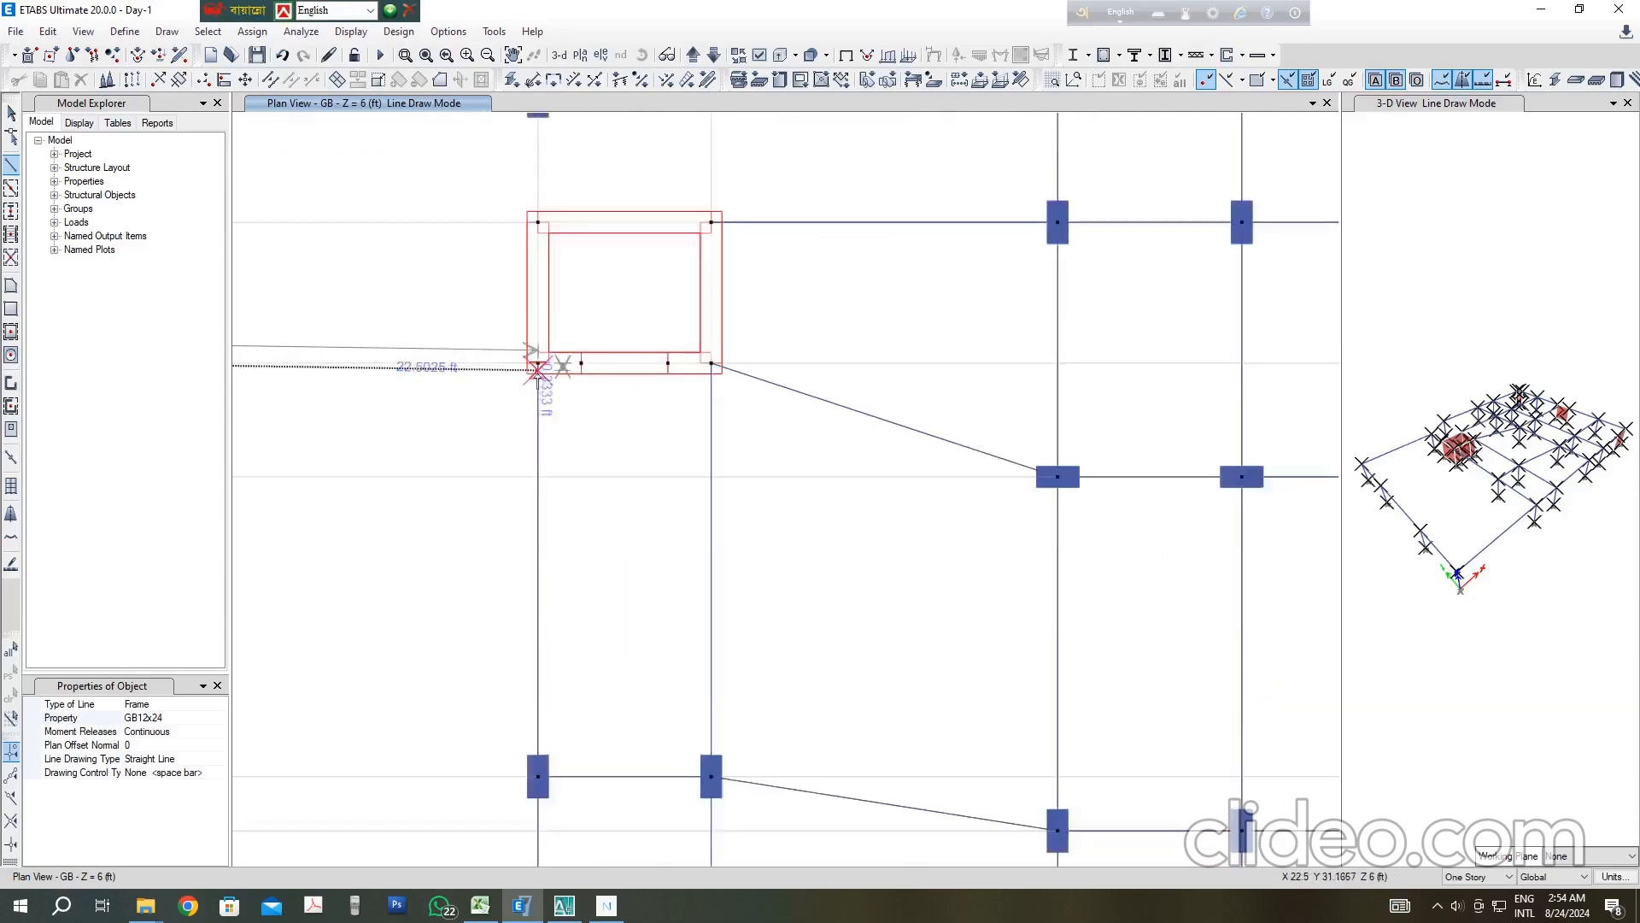
click(555, 371)
scroll(600, 369, down, 4)
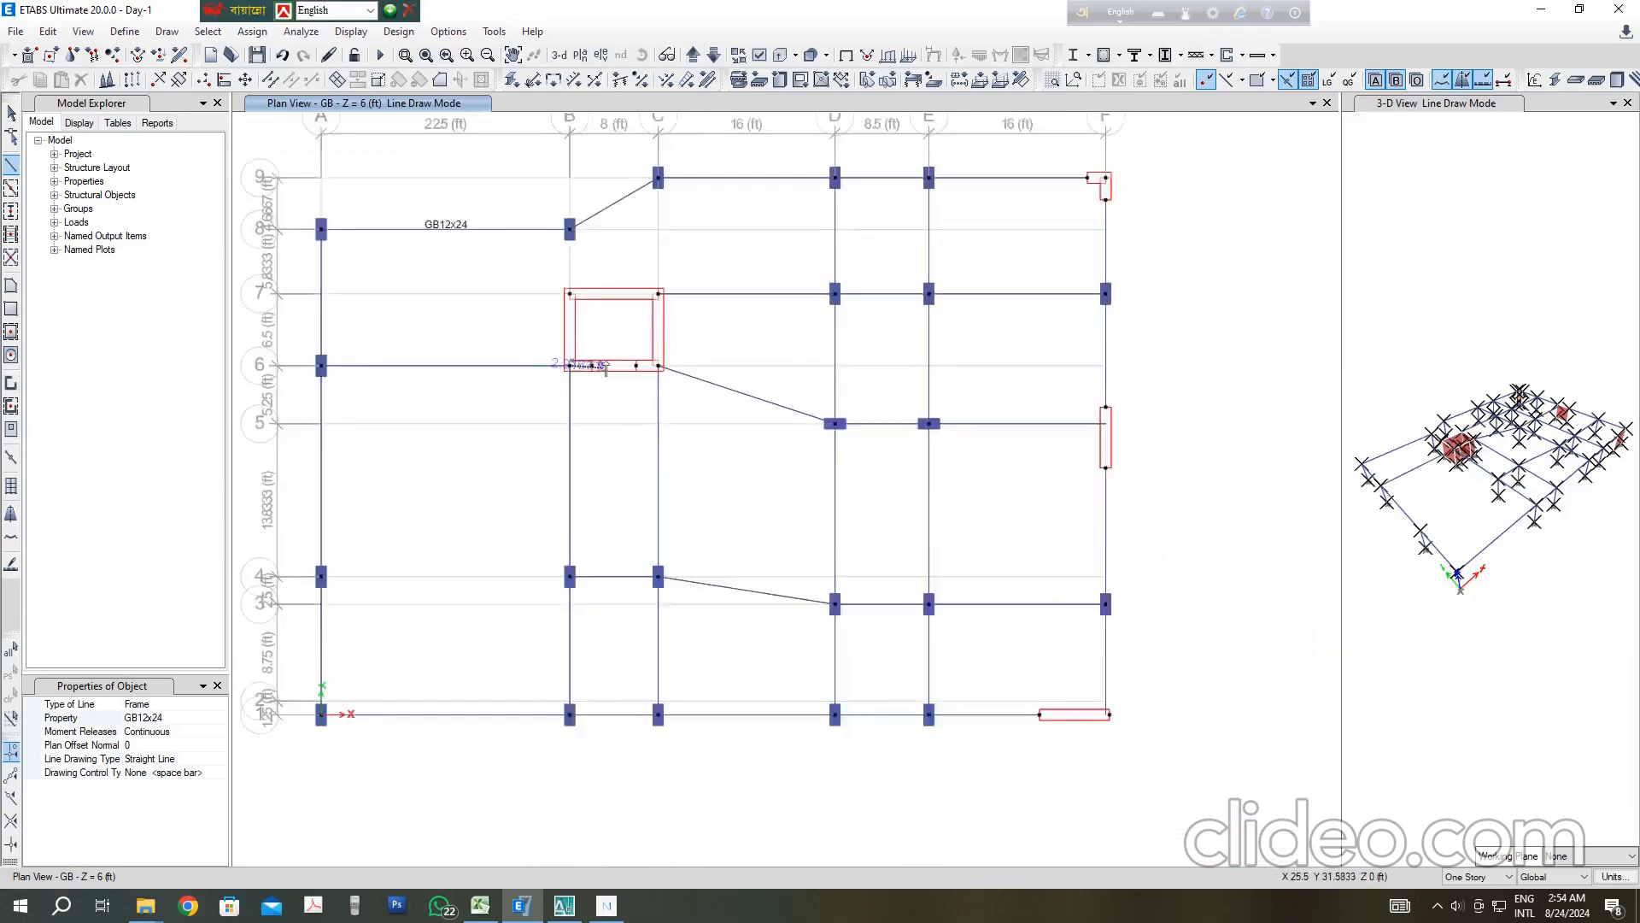
key(Escape)
Step: Draw a GB12x24 beam along grid B from the column at B8 to the core wall corner at B7
scroll(455, 316, up, 4)
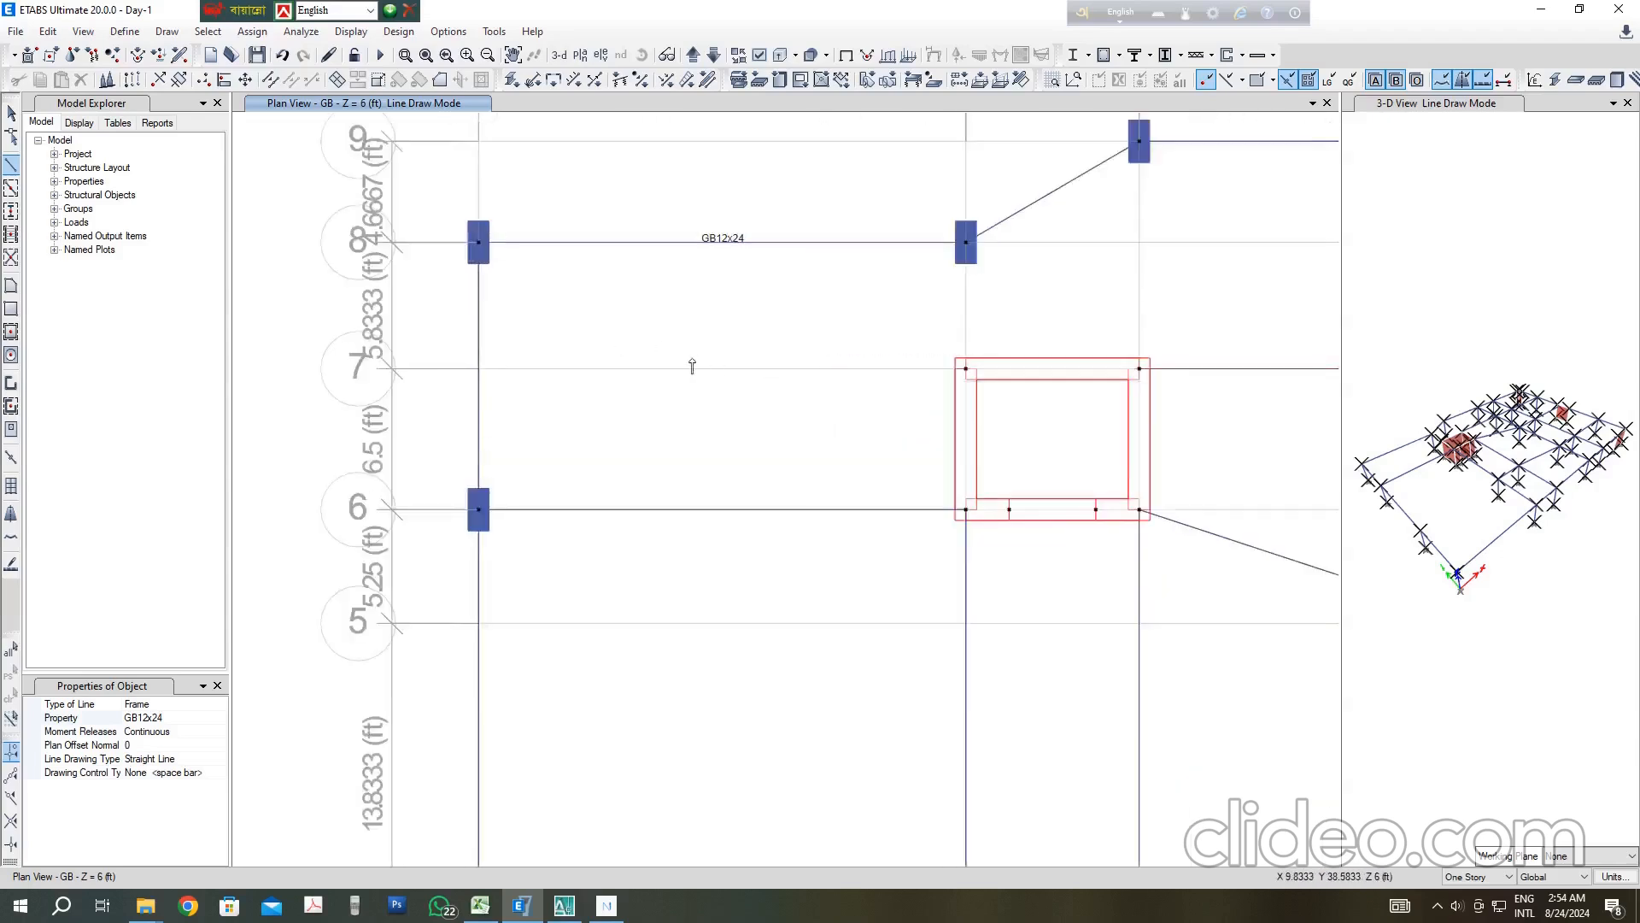
scroll(727, 363, down, 2)
scroll(781, 332, up, 4)
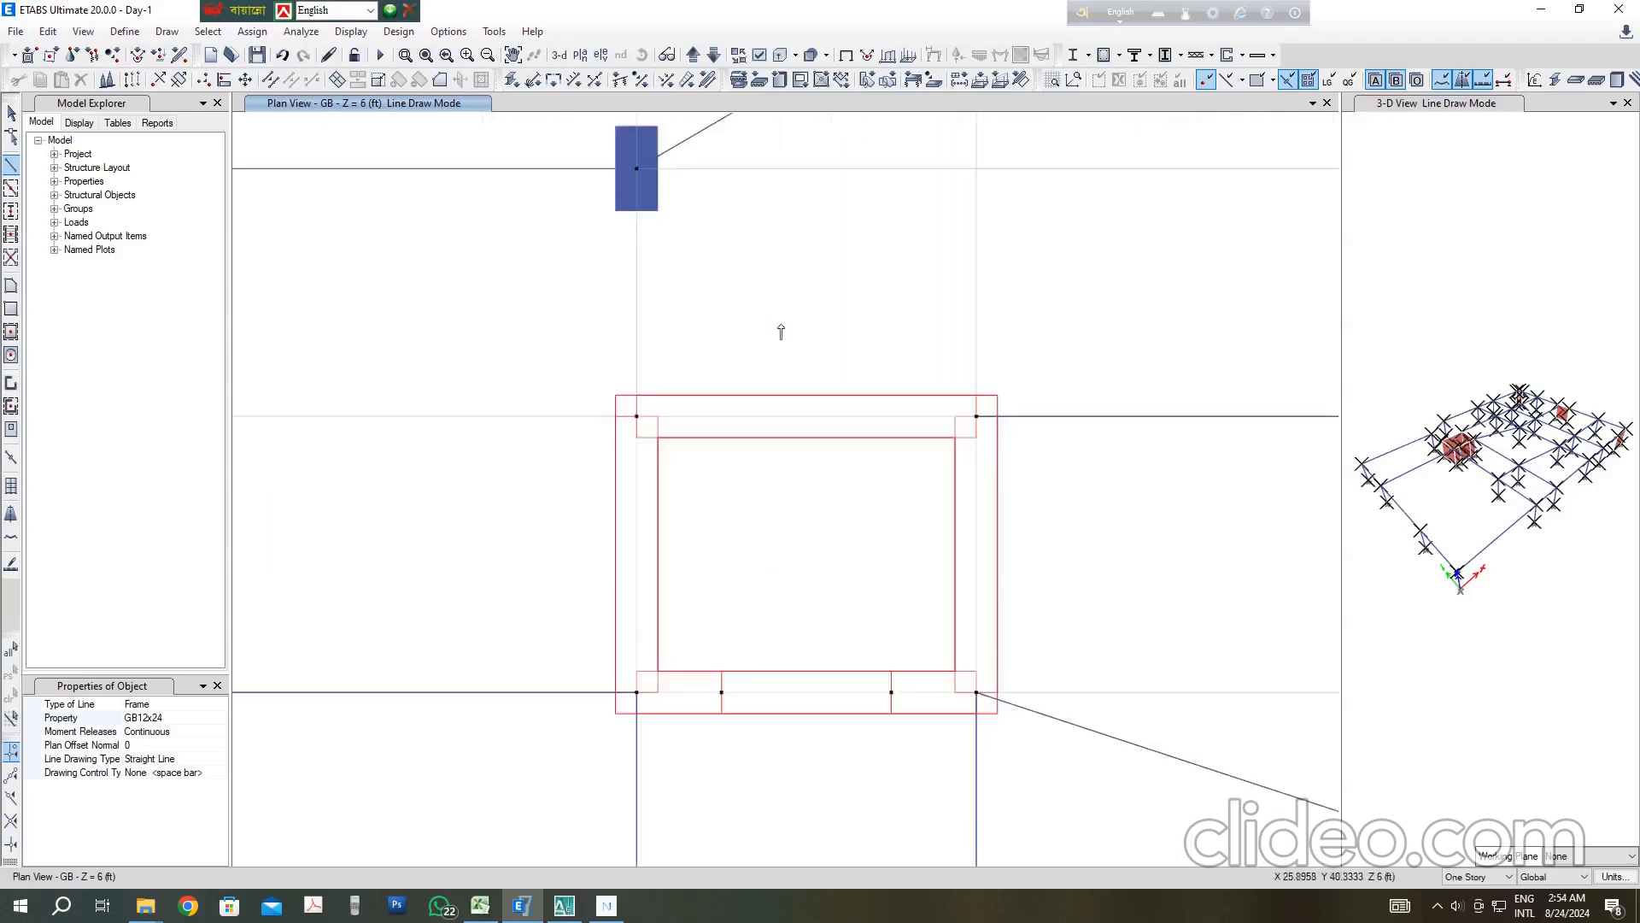
click(636, 169)
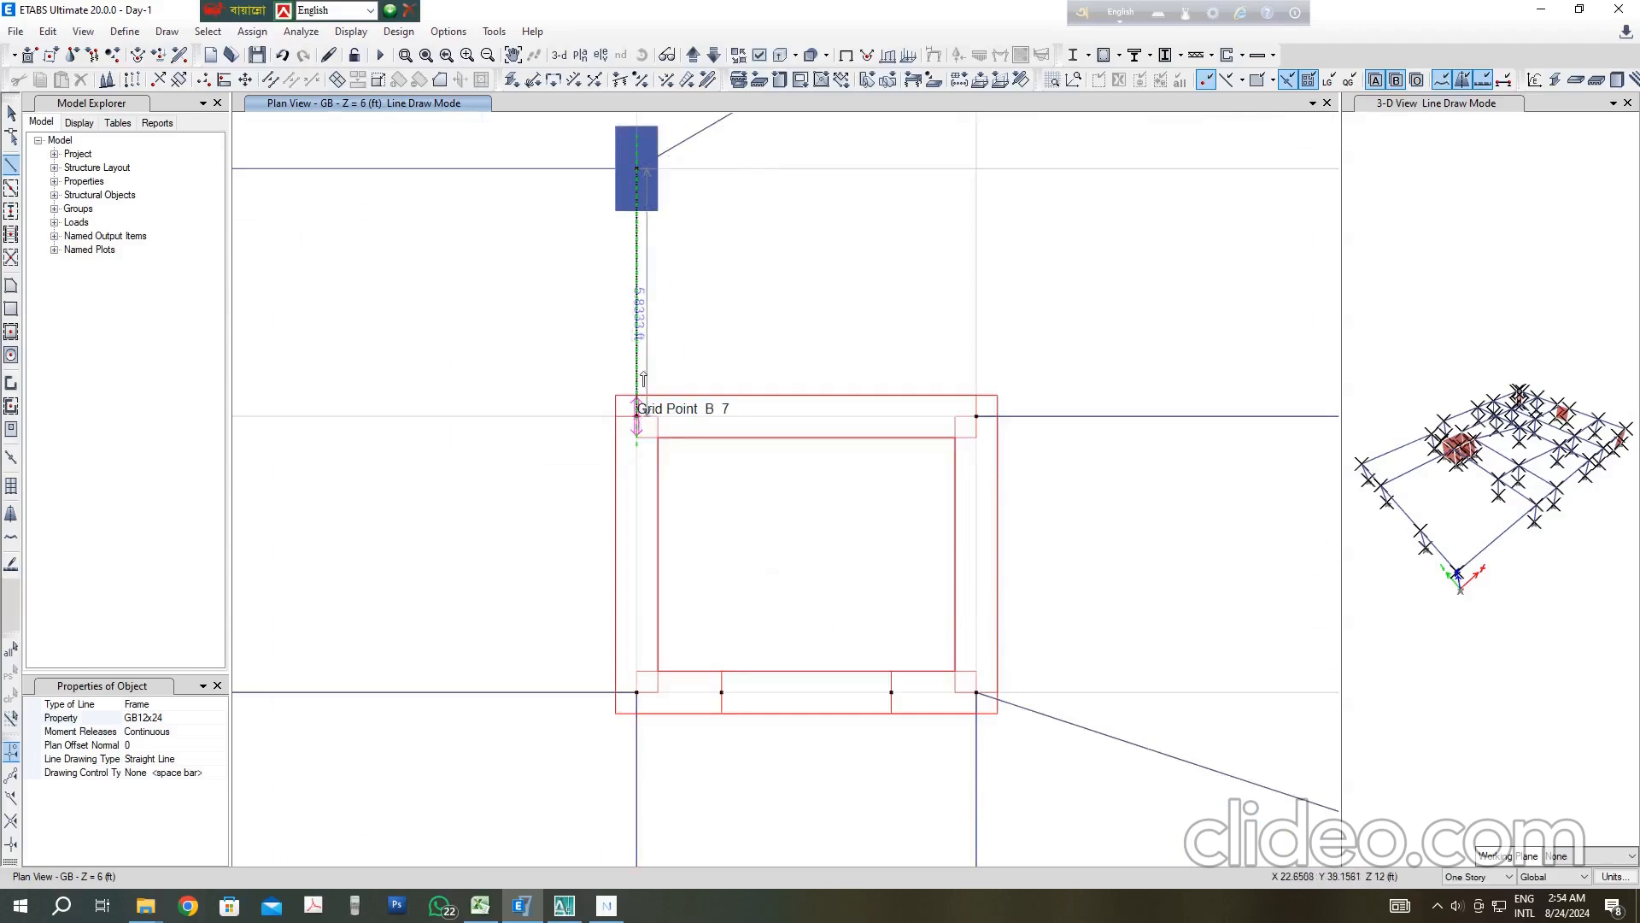
click(638, 416)
scroll(637, 416, down, 2)
key(Escape)
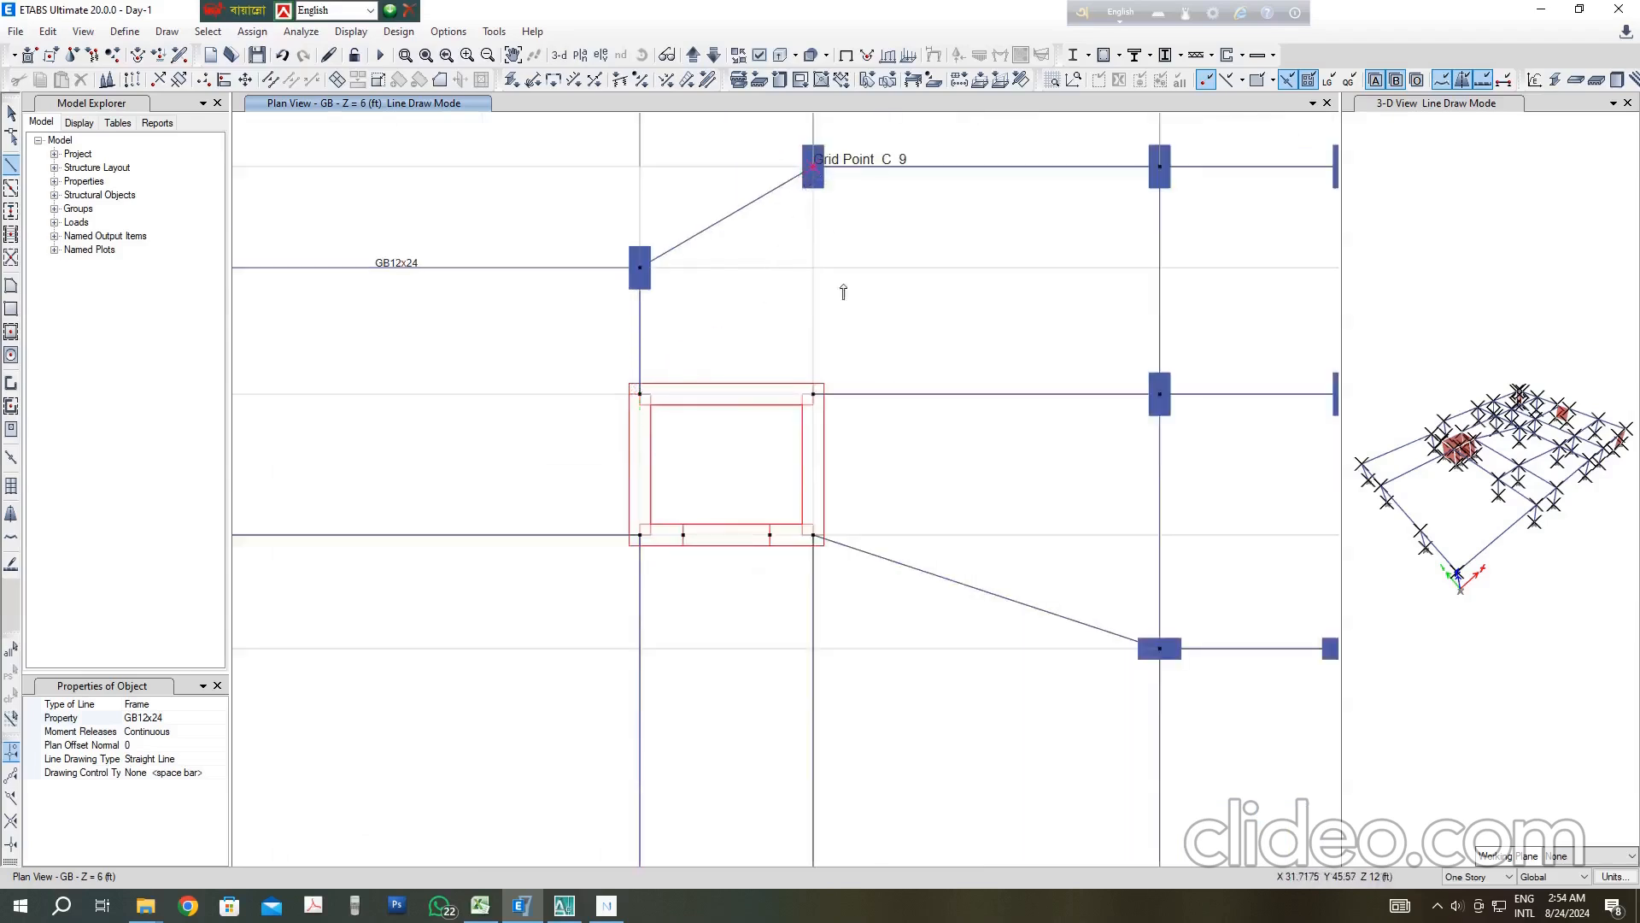
Step: Draw a GB12x24 beam along grid C from the column at C9 to the core wall corner at C7
click(814, 166)
click(811, 401)
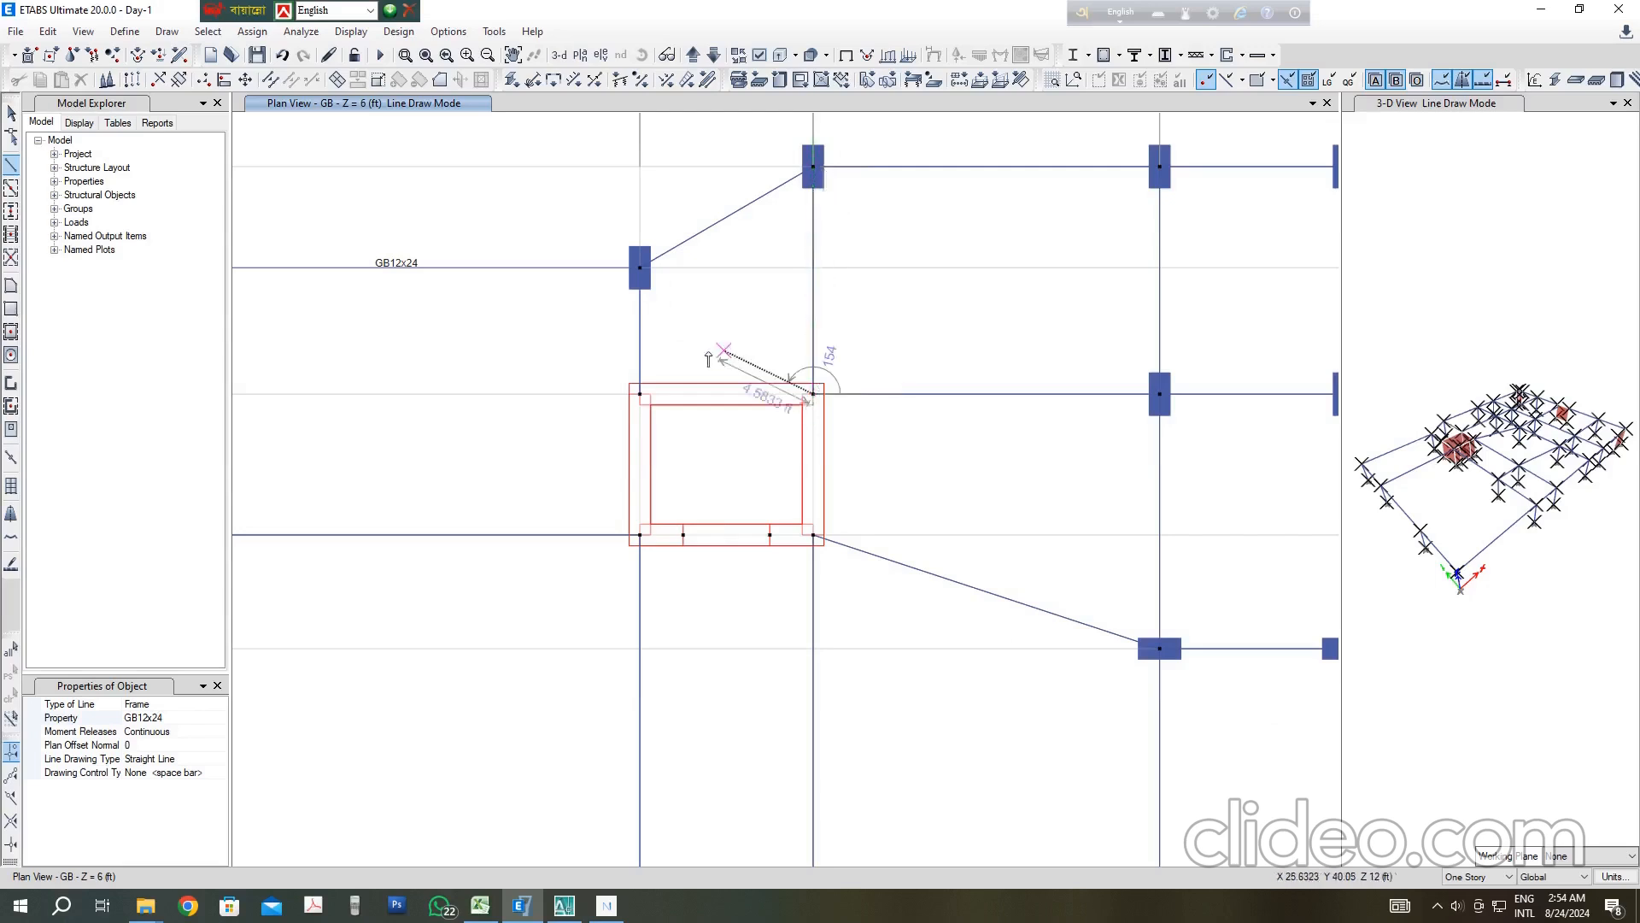
scroll(769, 351, down, 2)
middle_drag(835, 446, 779, 408)
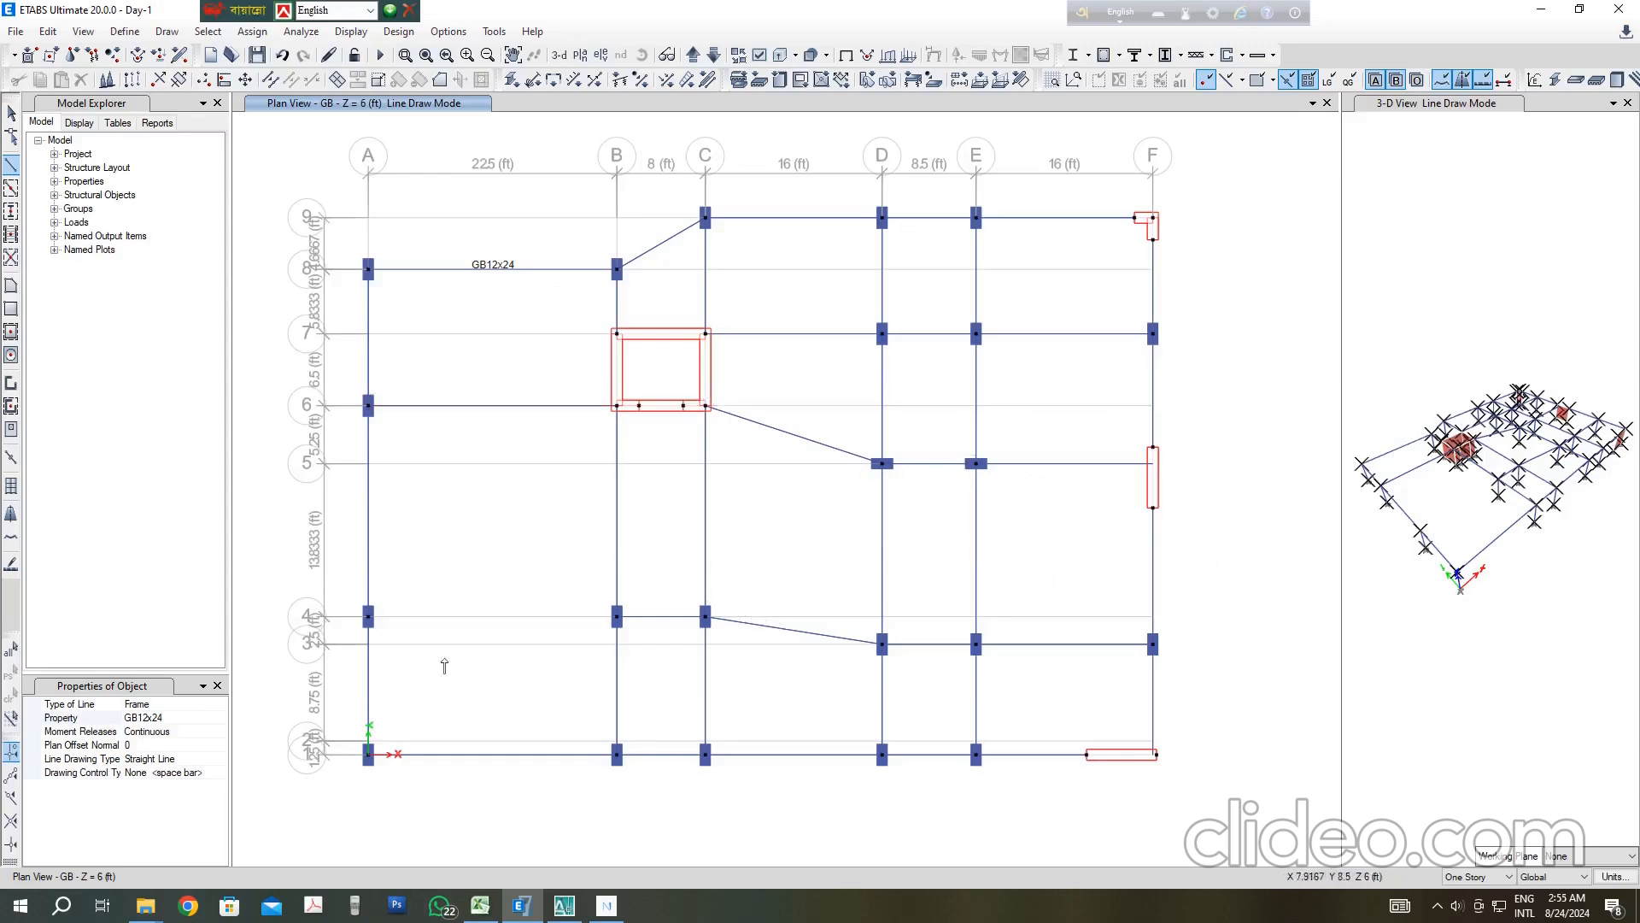
Step: Draw a GB12x24 beam along grid 4 from the column at A4 to the column at B4
scroll(403, 665, up, 2)
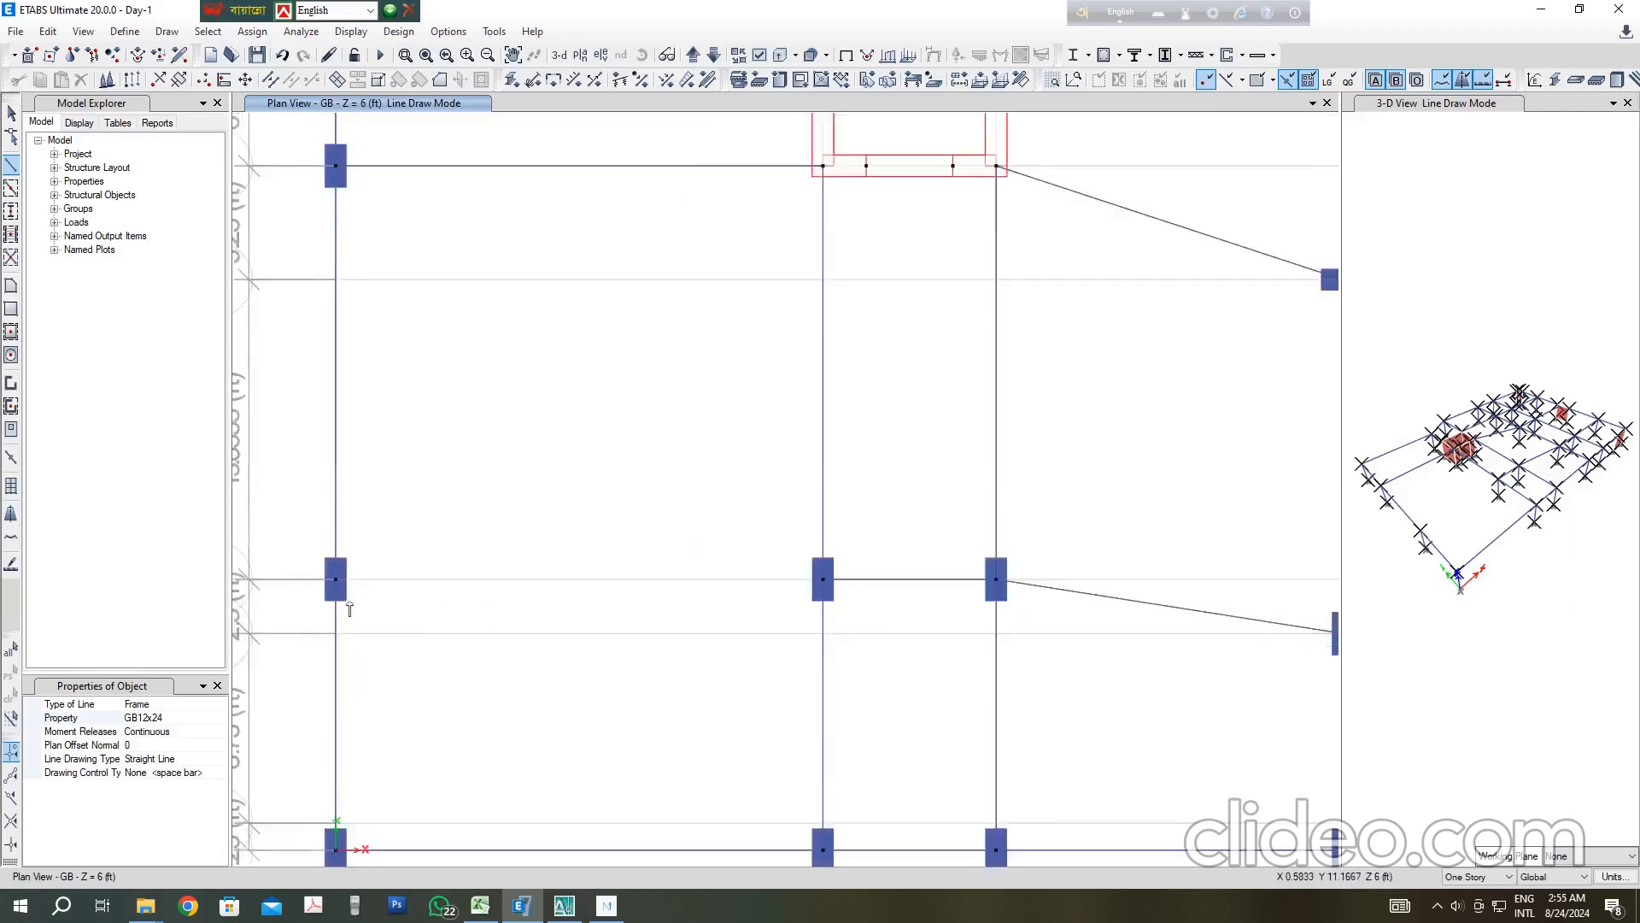
click(336, 579)
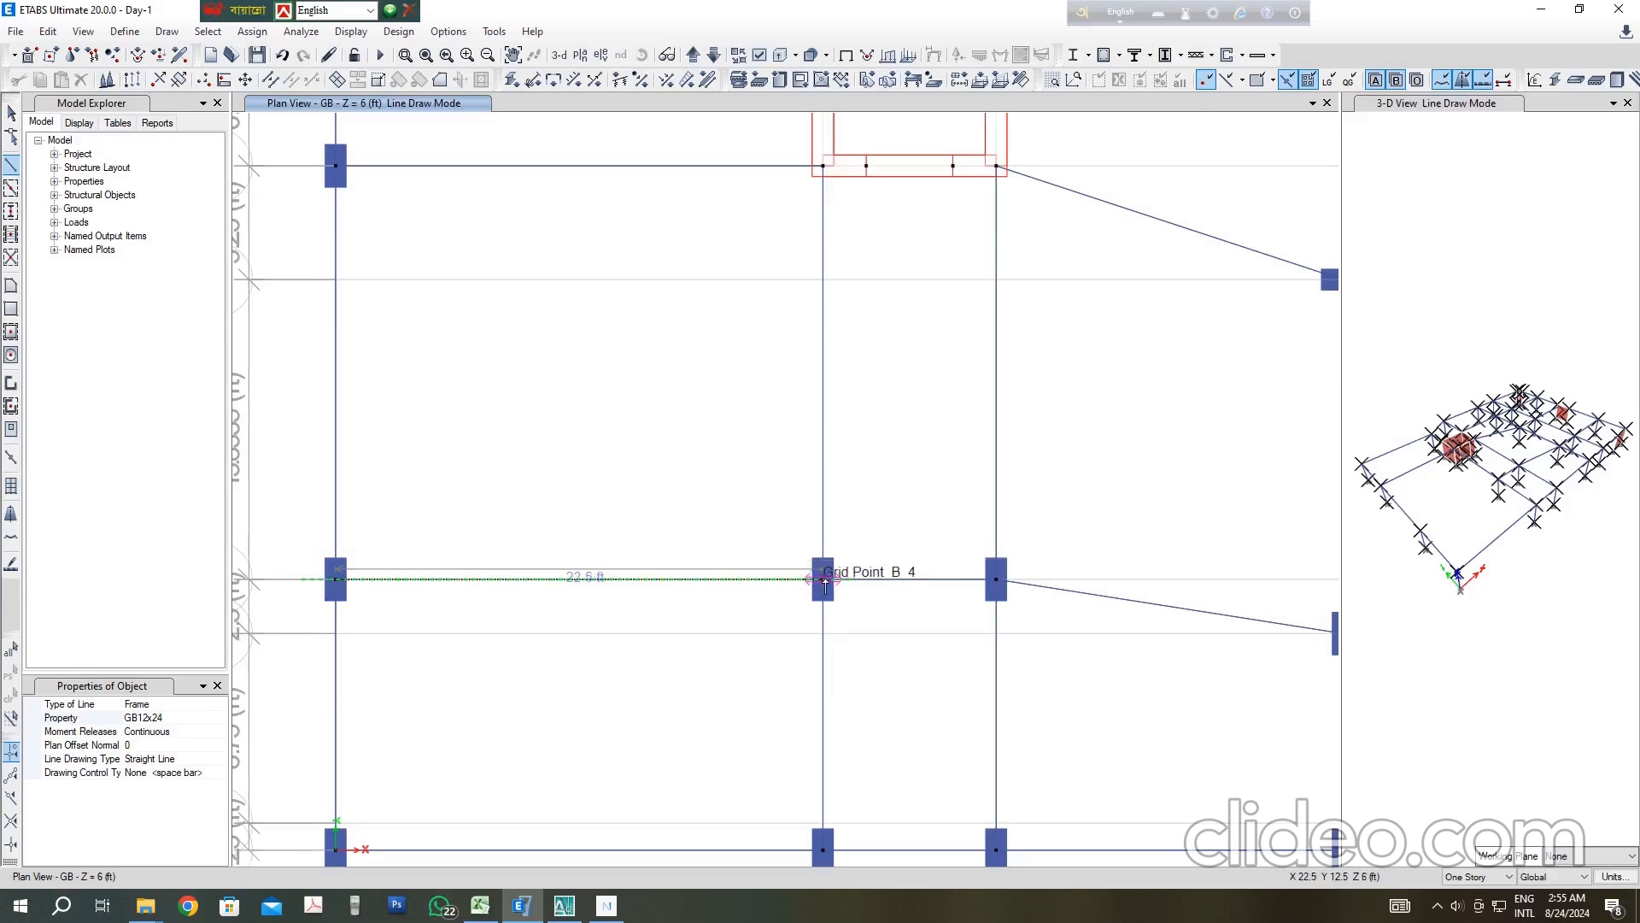
click(823, 579)
key(Escape)
scroll(670, 450, down, 4)
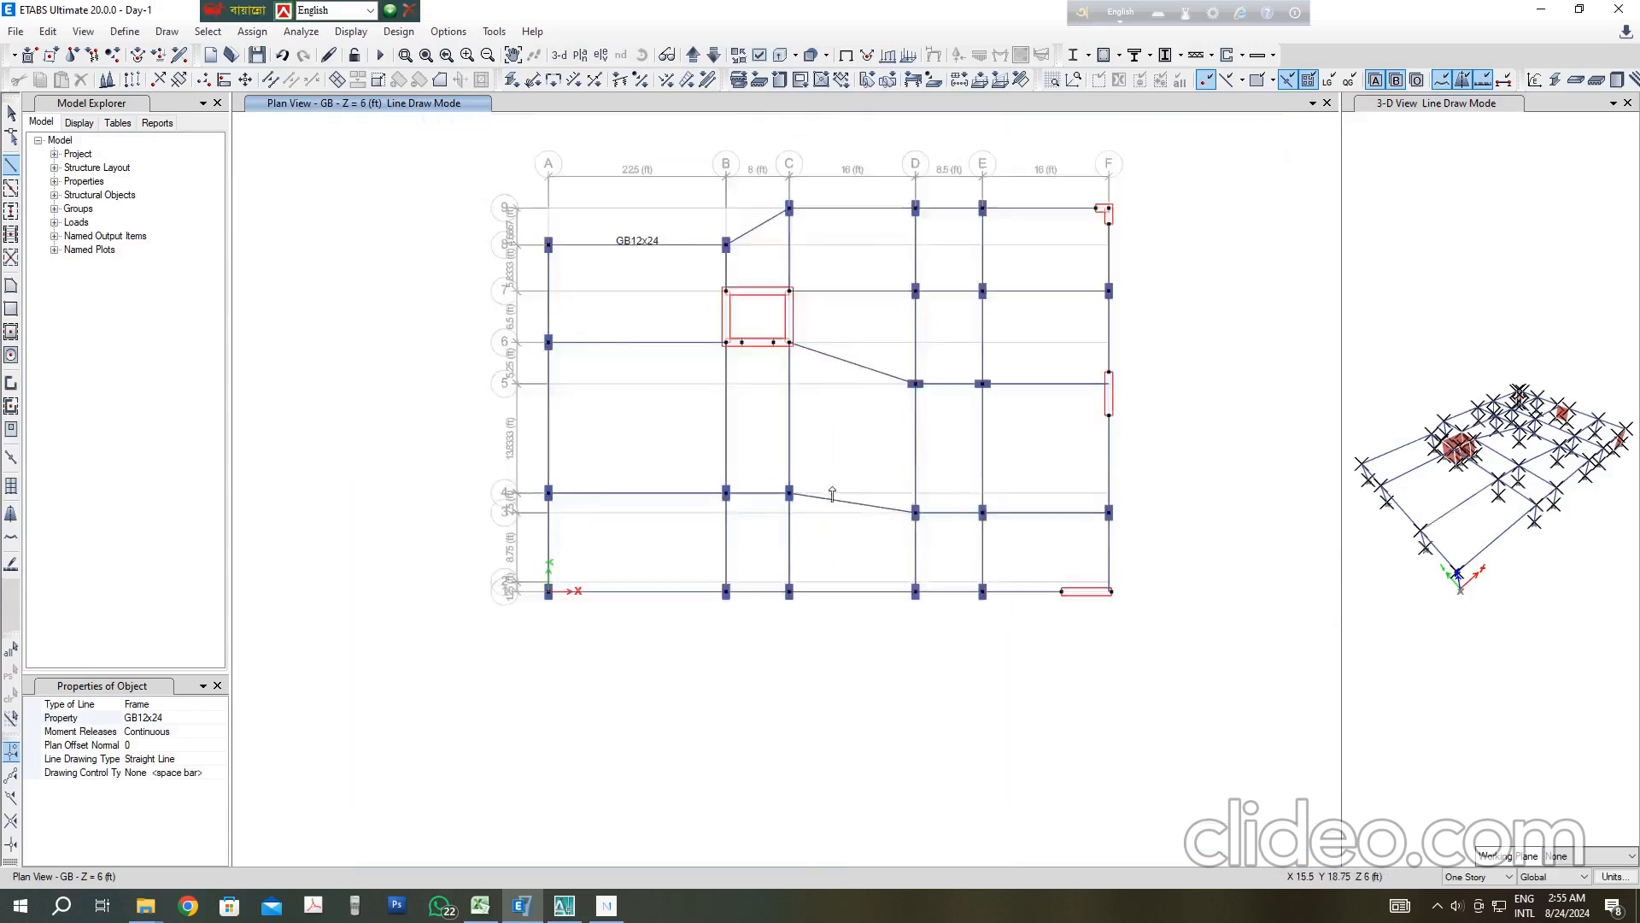
Step: Close the separate 3-D view and examine the complete grade beam layout on the GB plan
scroll(914, 551, up, 2)
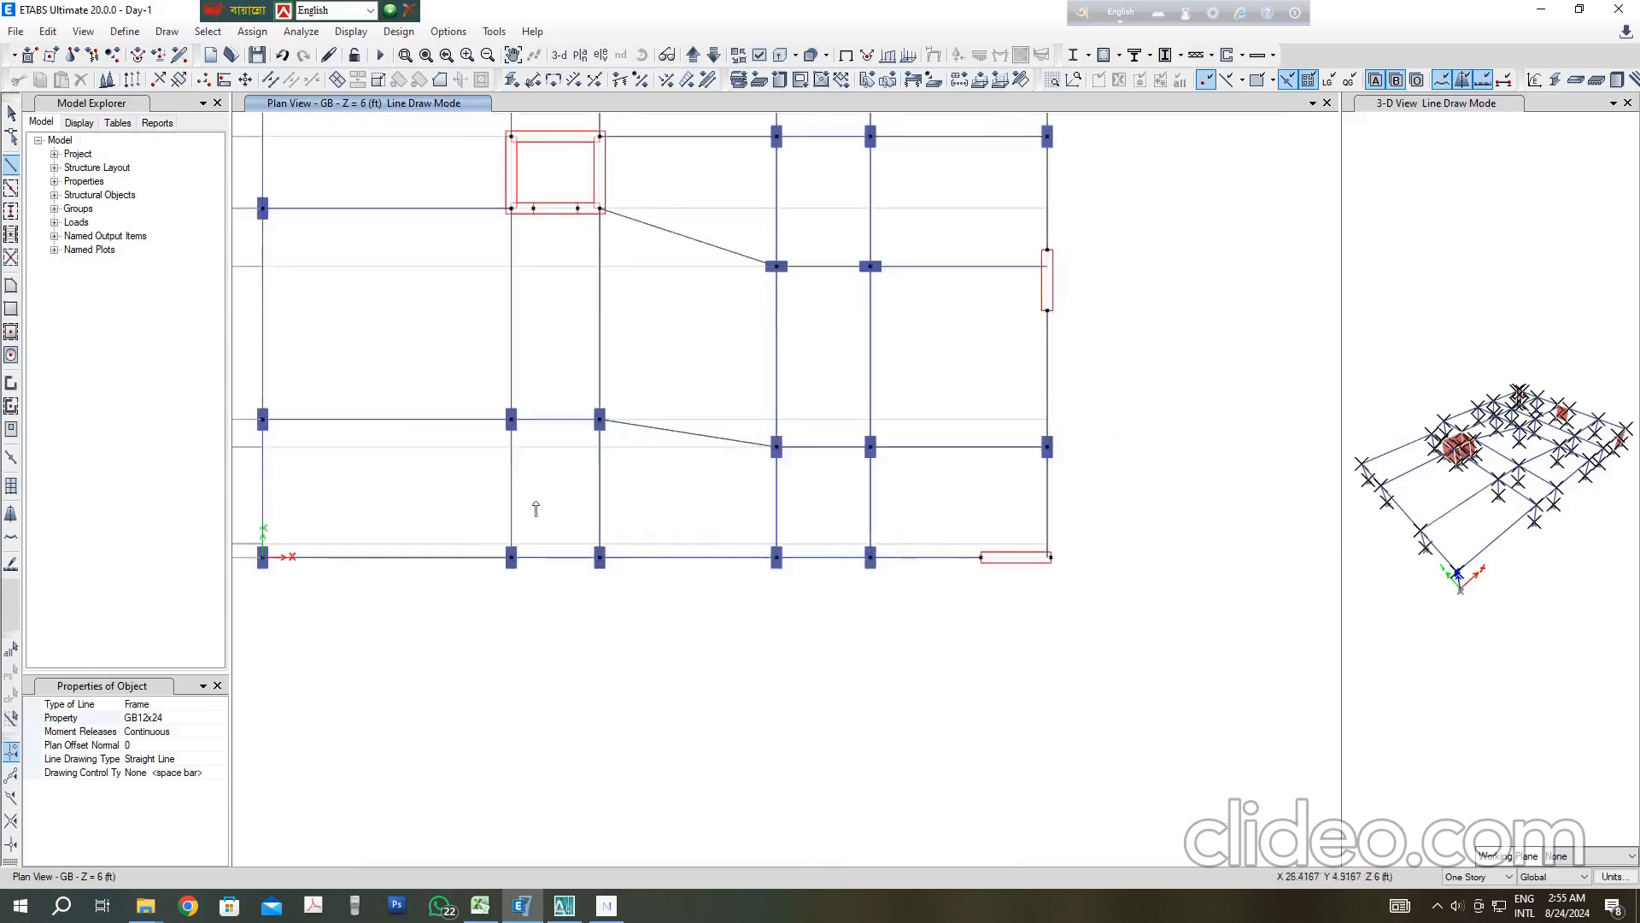
scroll(789, 510, down, 1)
scroll(789, 510, down, 1)
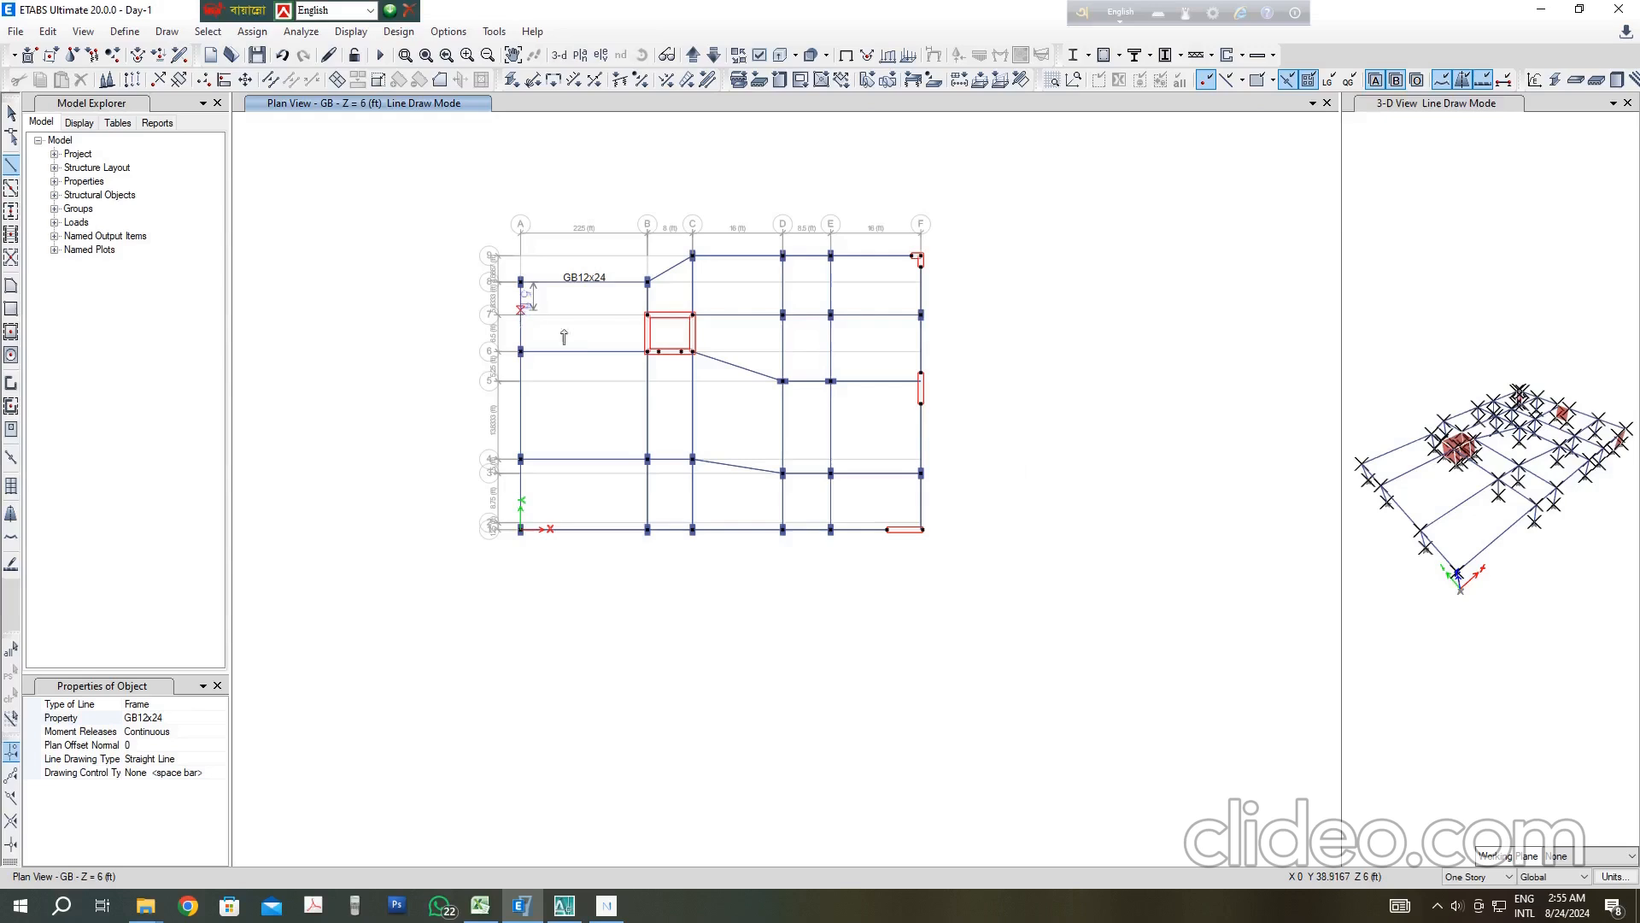
scroll(581, 353, down, 3)
scroll(735, 350, up, 5)
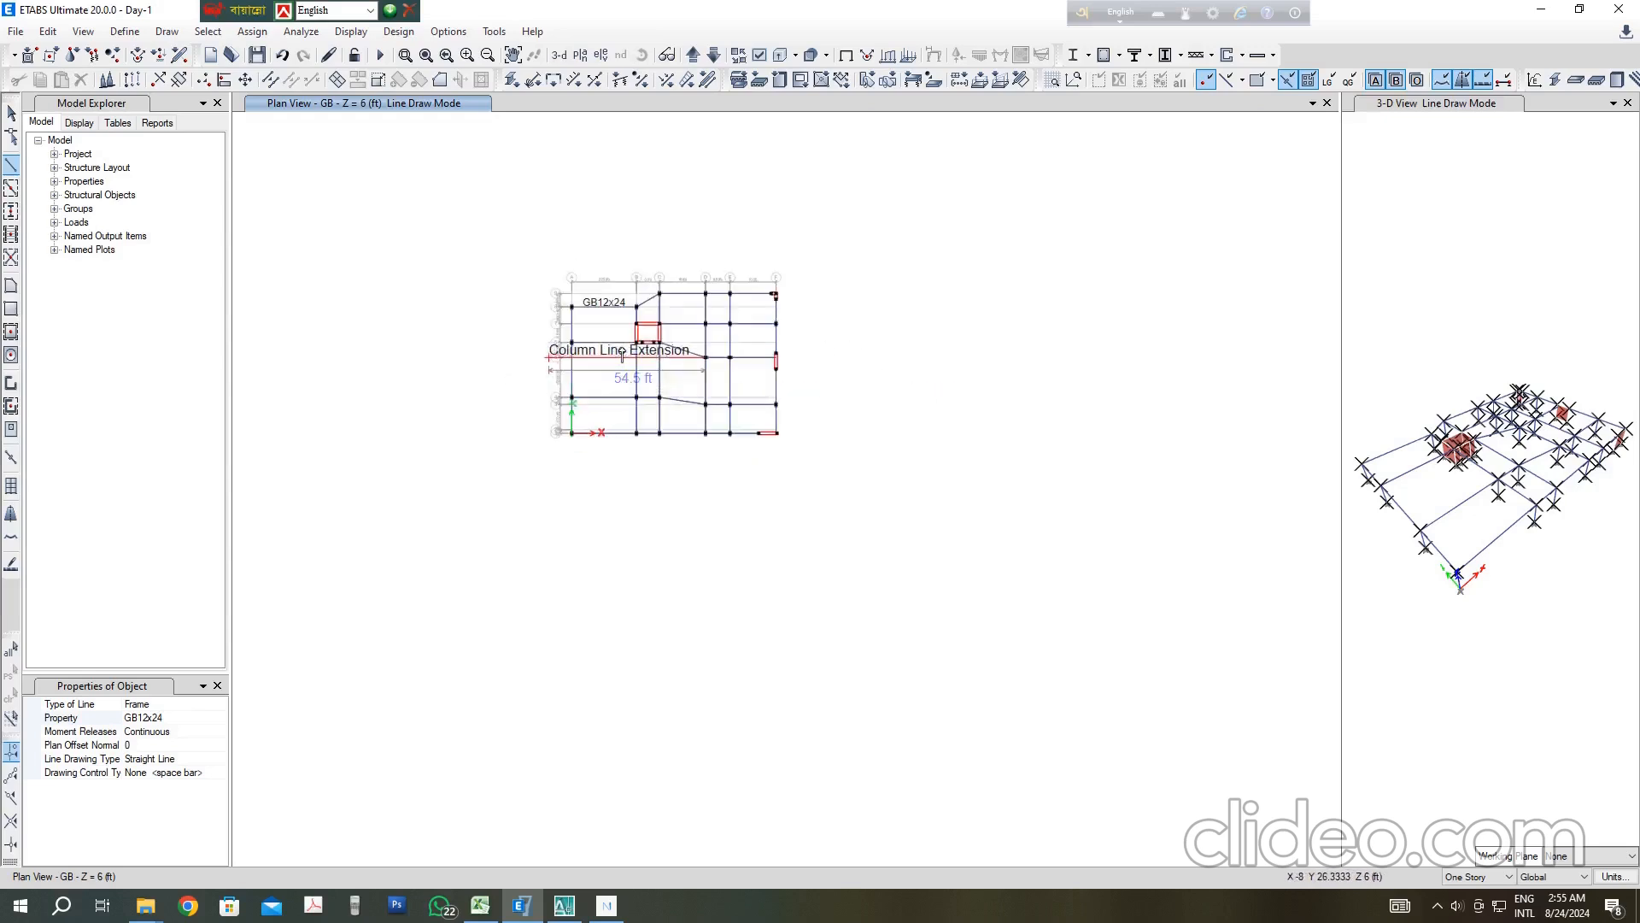
middle_drag(717, 357, 607, 428)
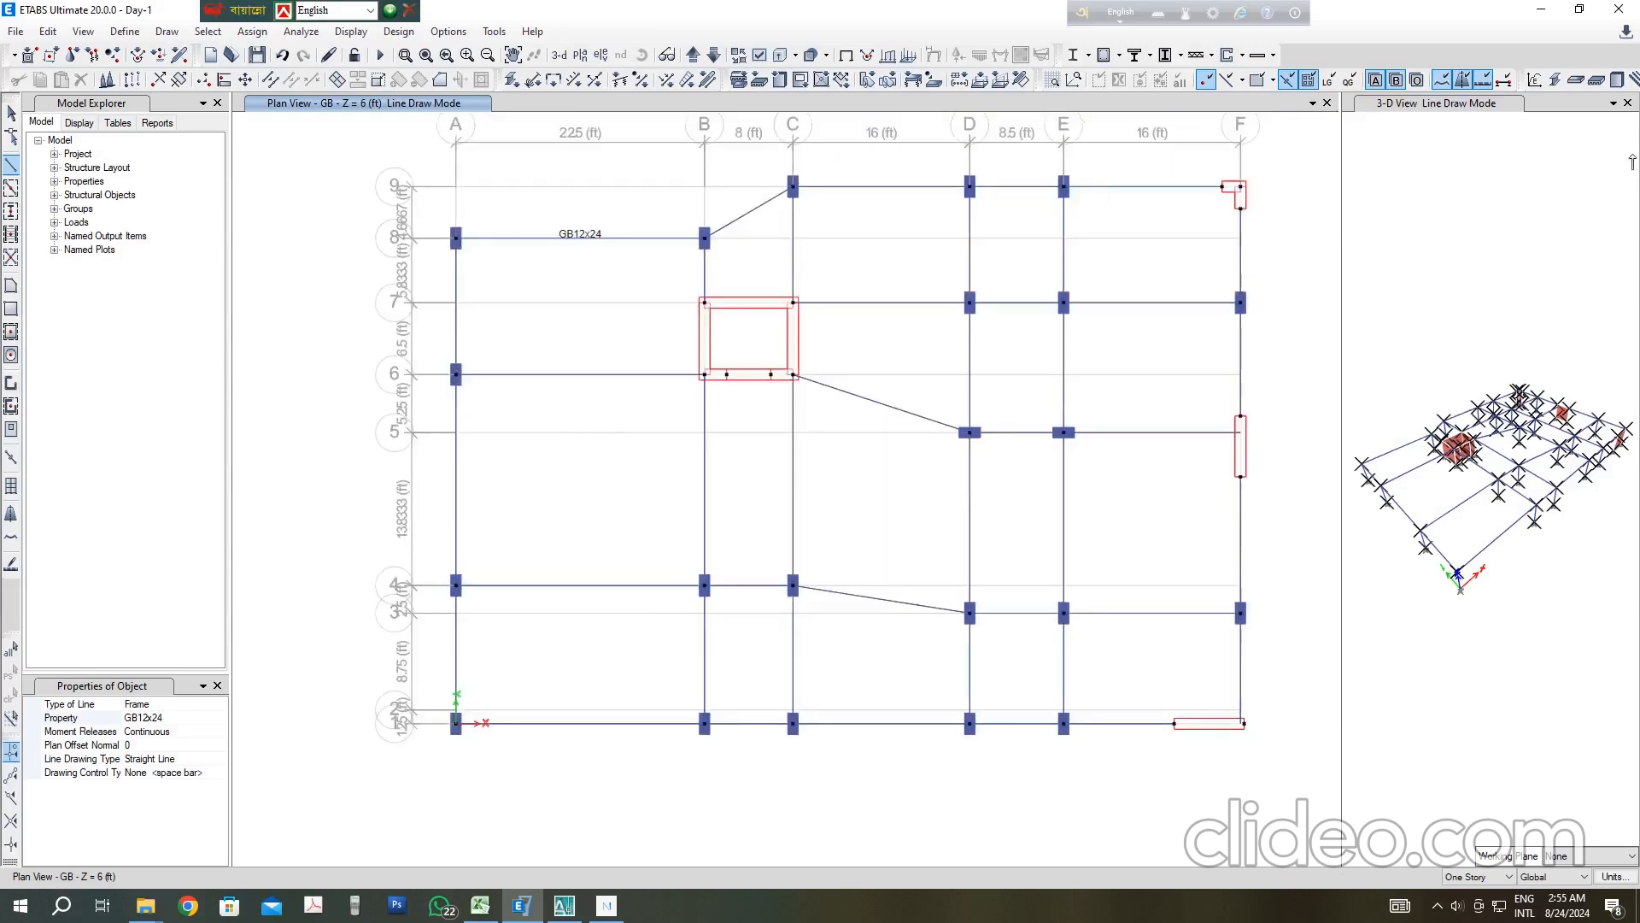
click(1627, 104)
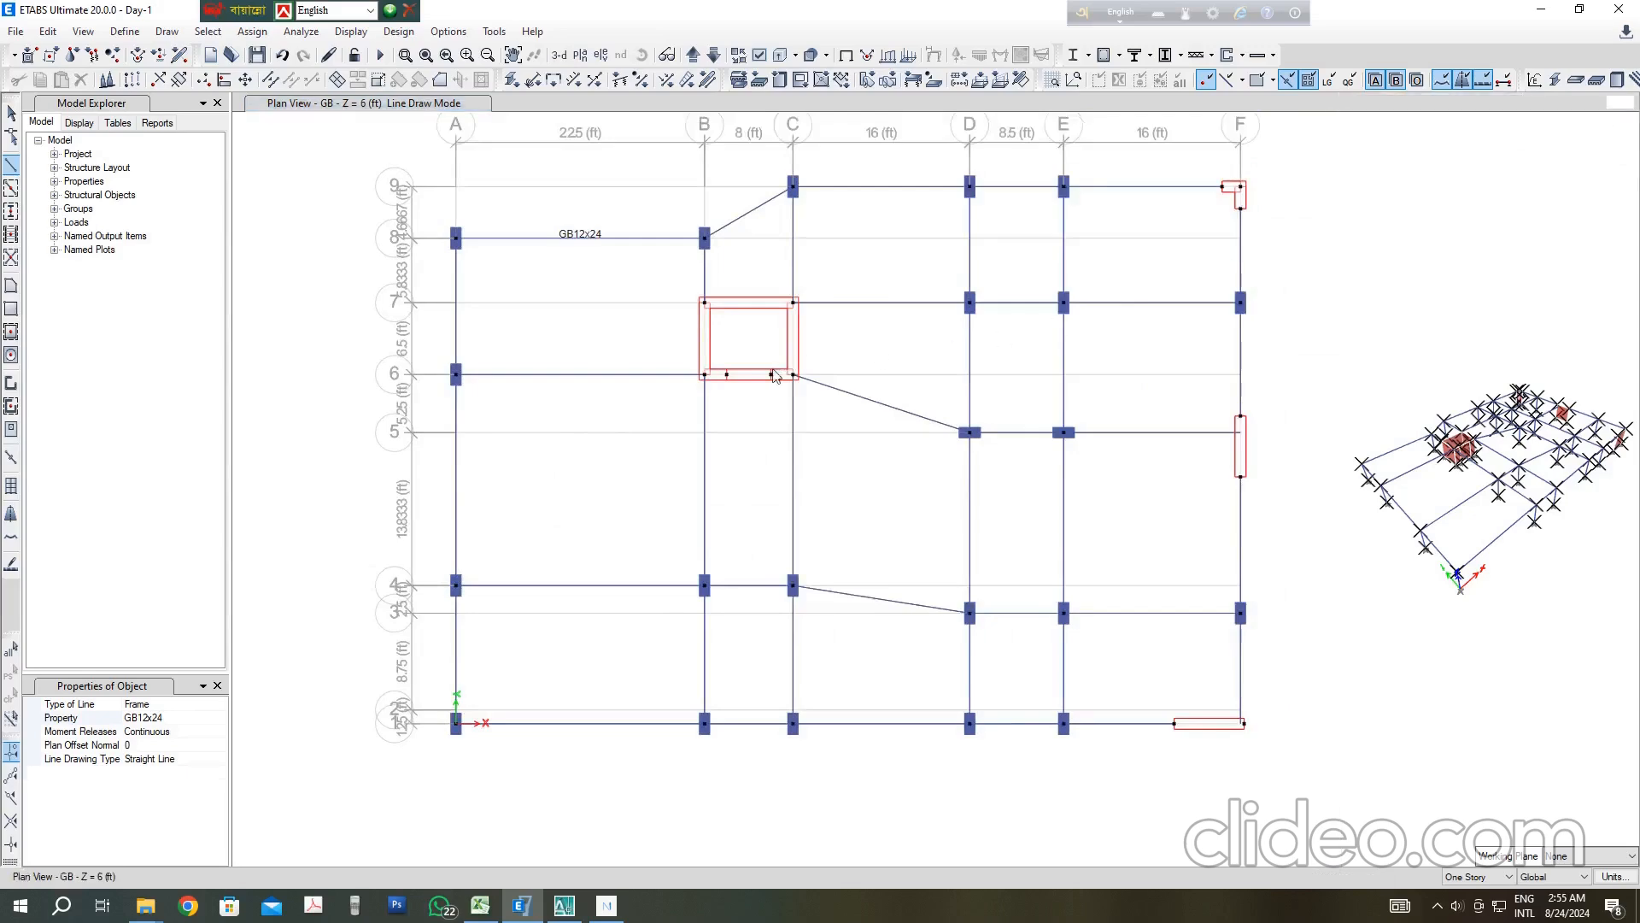
scroll(875, 396, down, 2)
scroll(874, 396, up, 3)
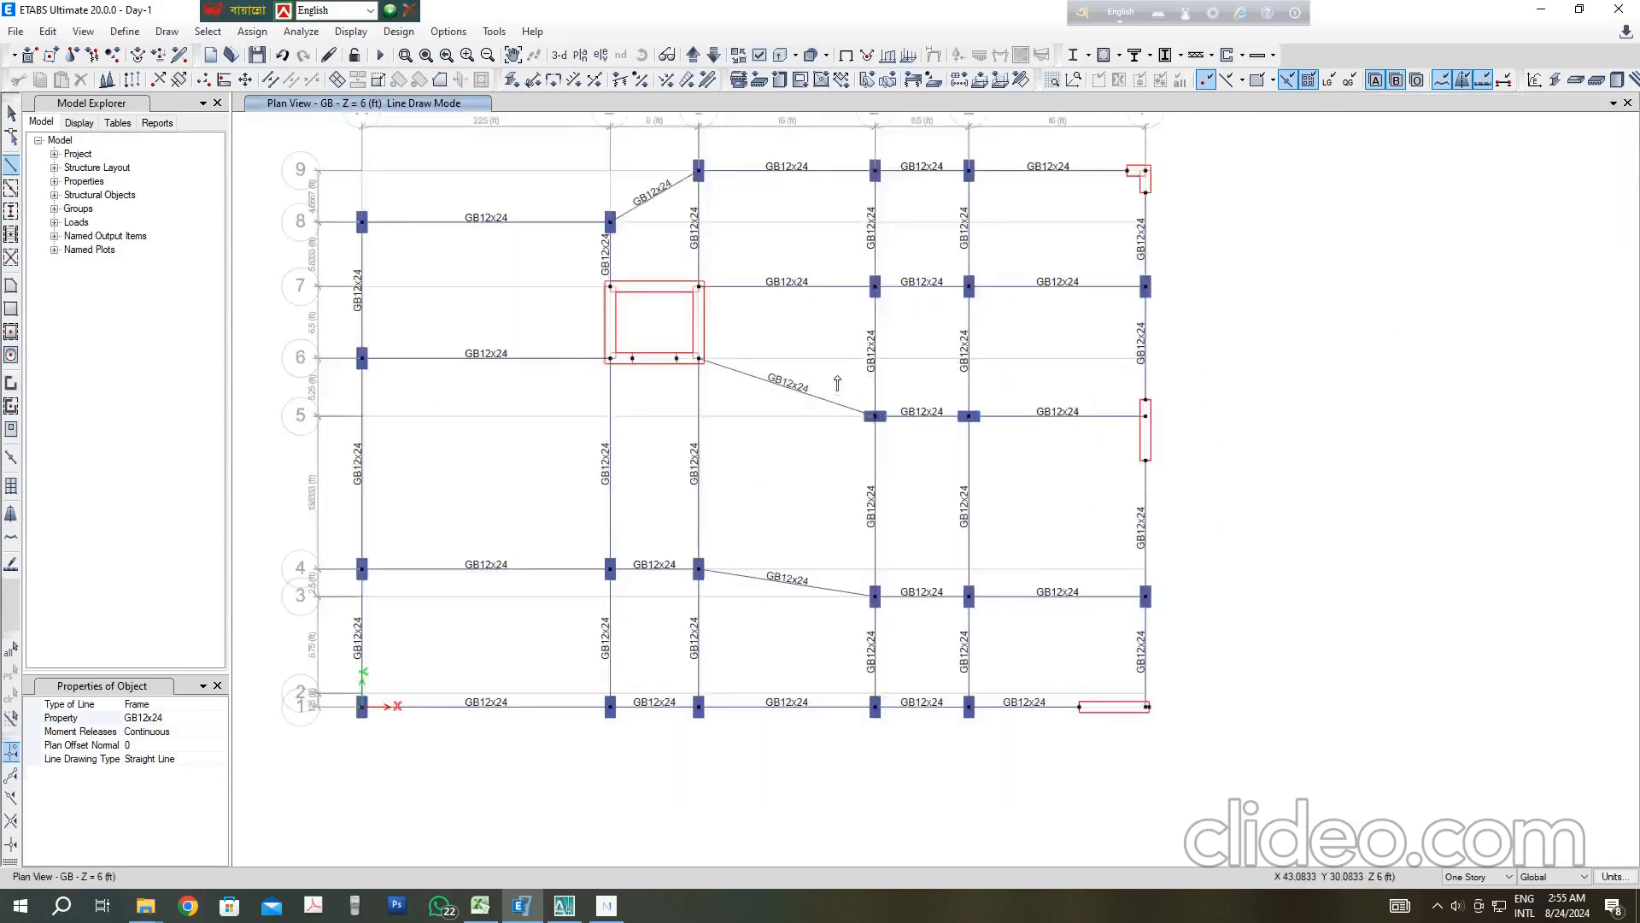
middle_drag(871, 410, 904, 401)
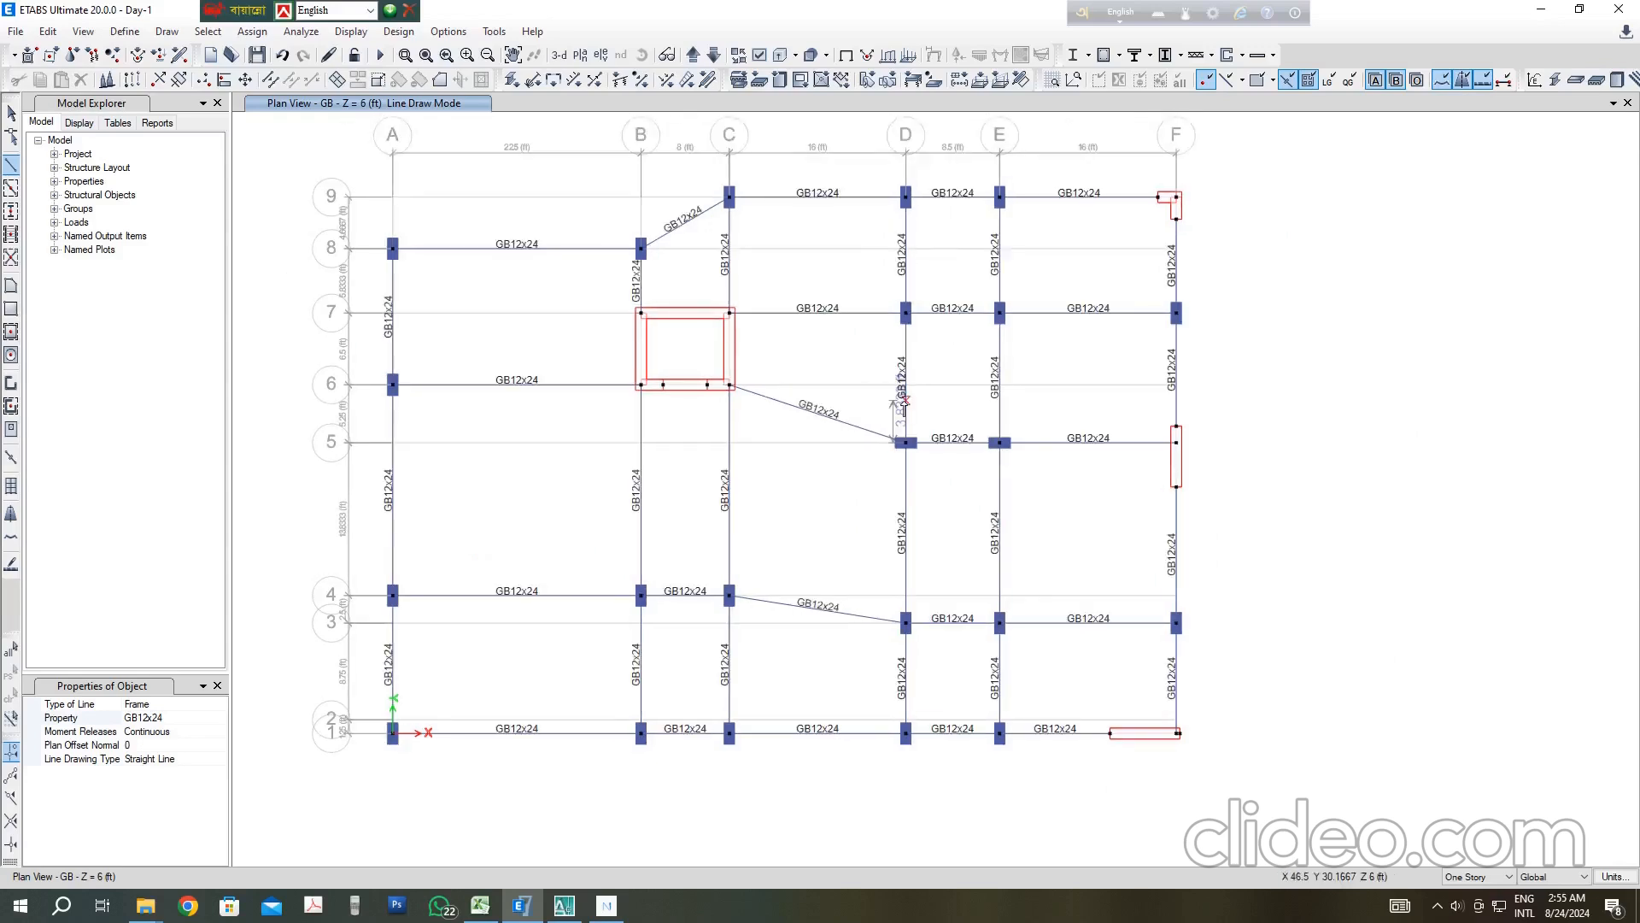
Step: Show the model in 3-D, leave line drawing mode and hide the building's grid lines through the grid system visibility settings
click(559, 56)
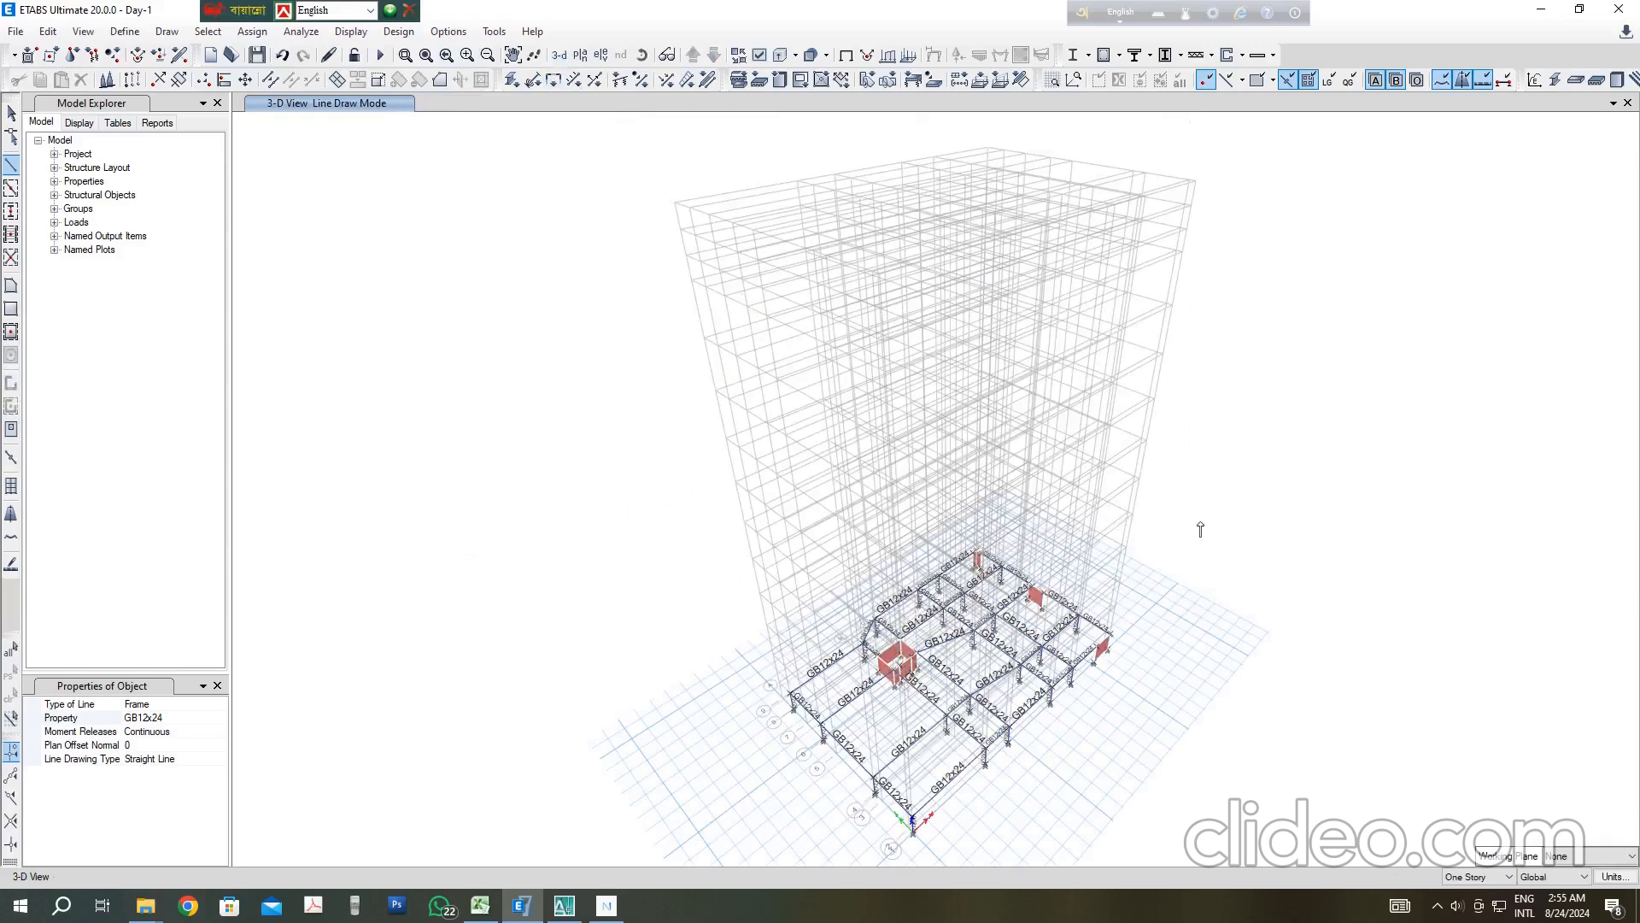
middle_drag(1137, 696, 1065, 625)
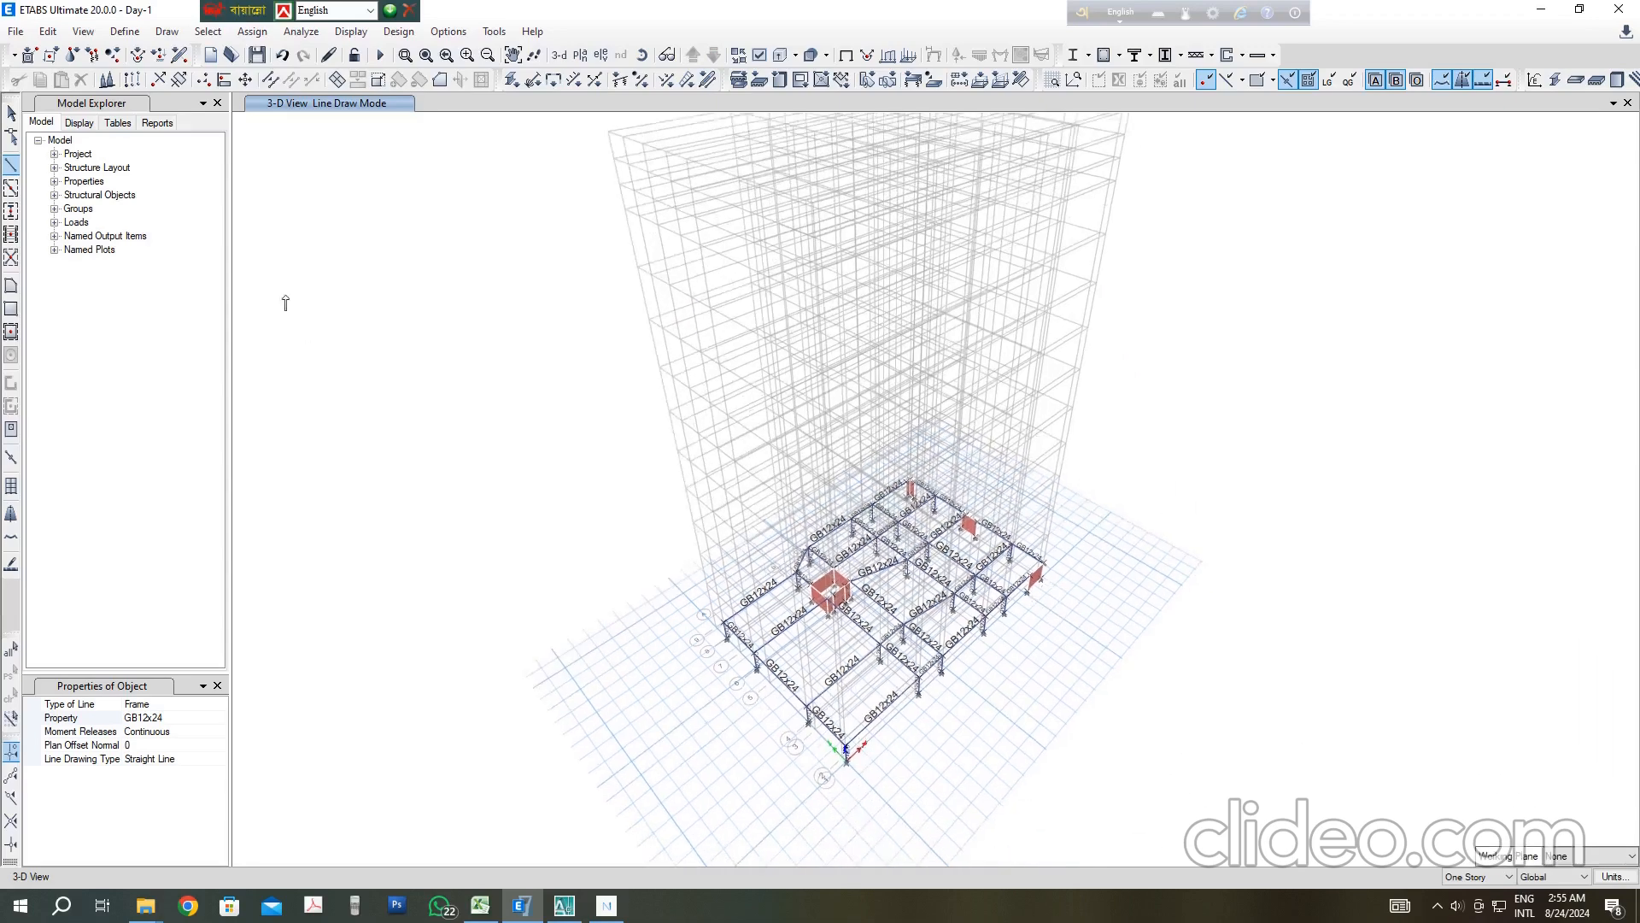
click(11, 112)
right_click(1259, 455)
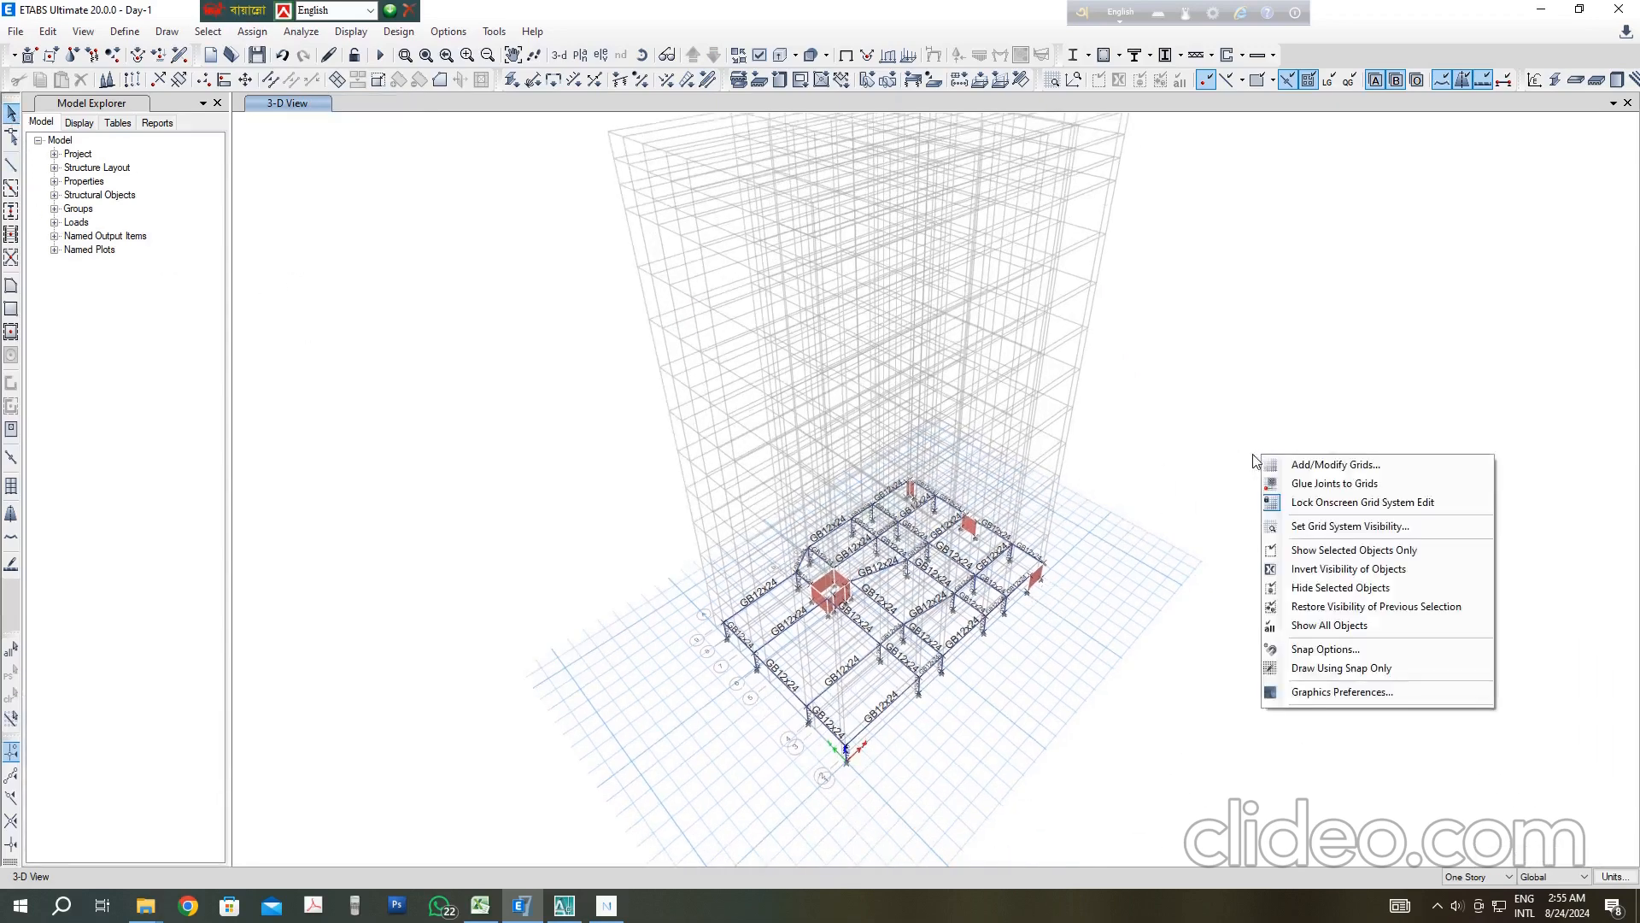
click(1311, 526)
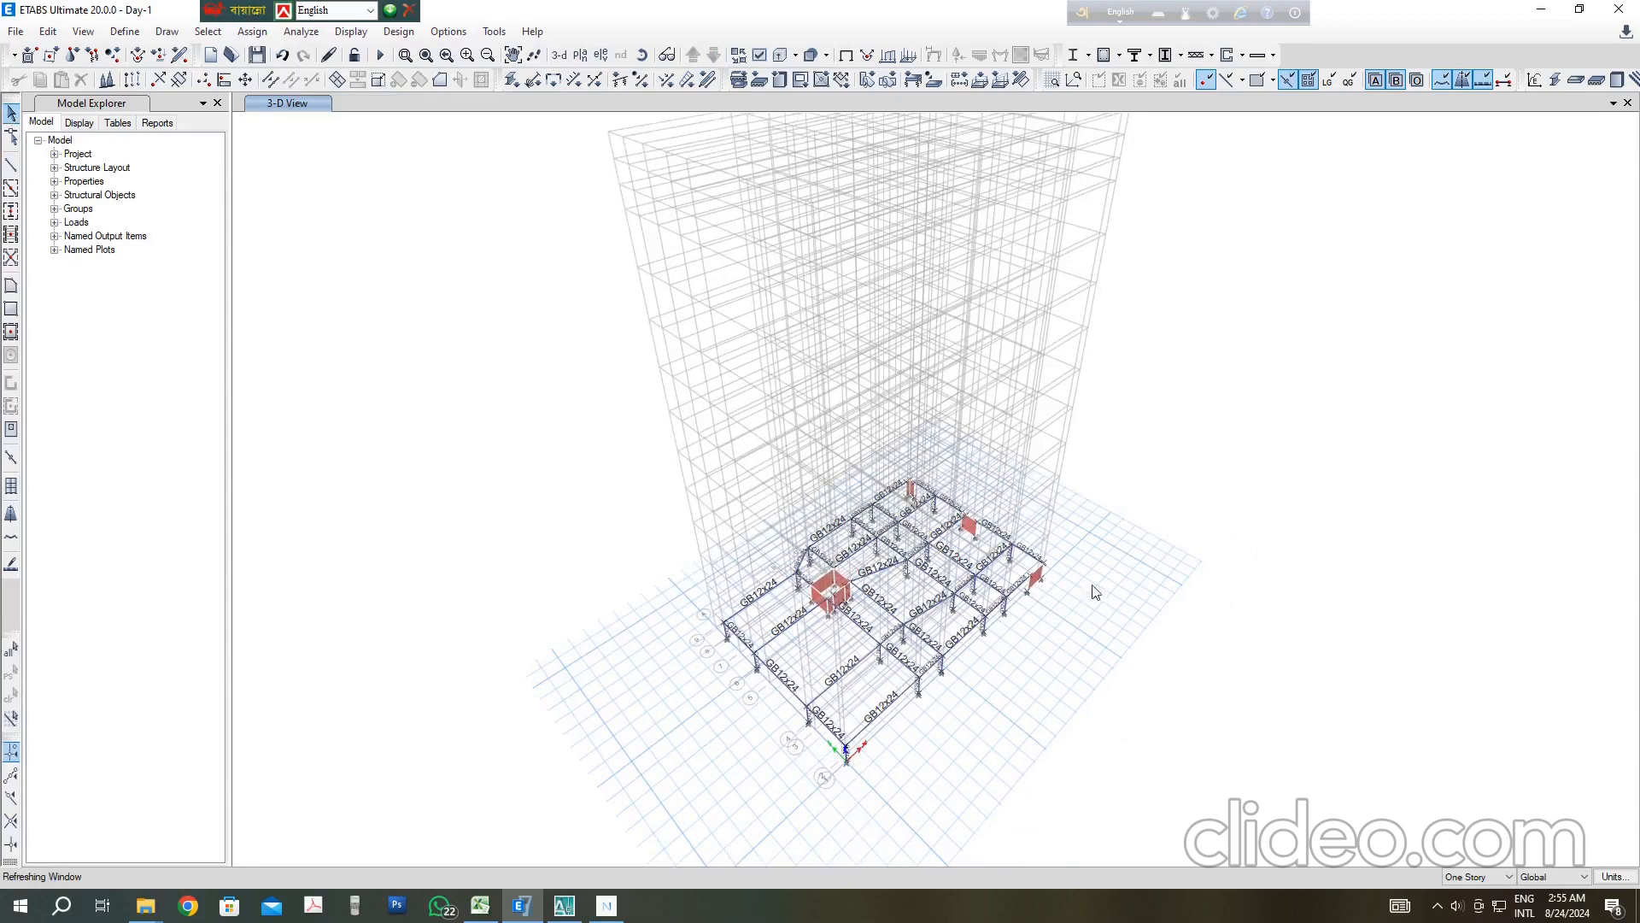
scroll(915, 652, up, 5)
scroll(910, 615, down, 5)
scroll(889, 513, up, 5)
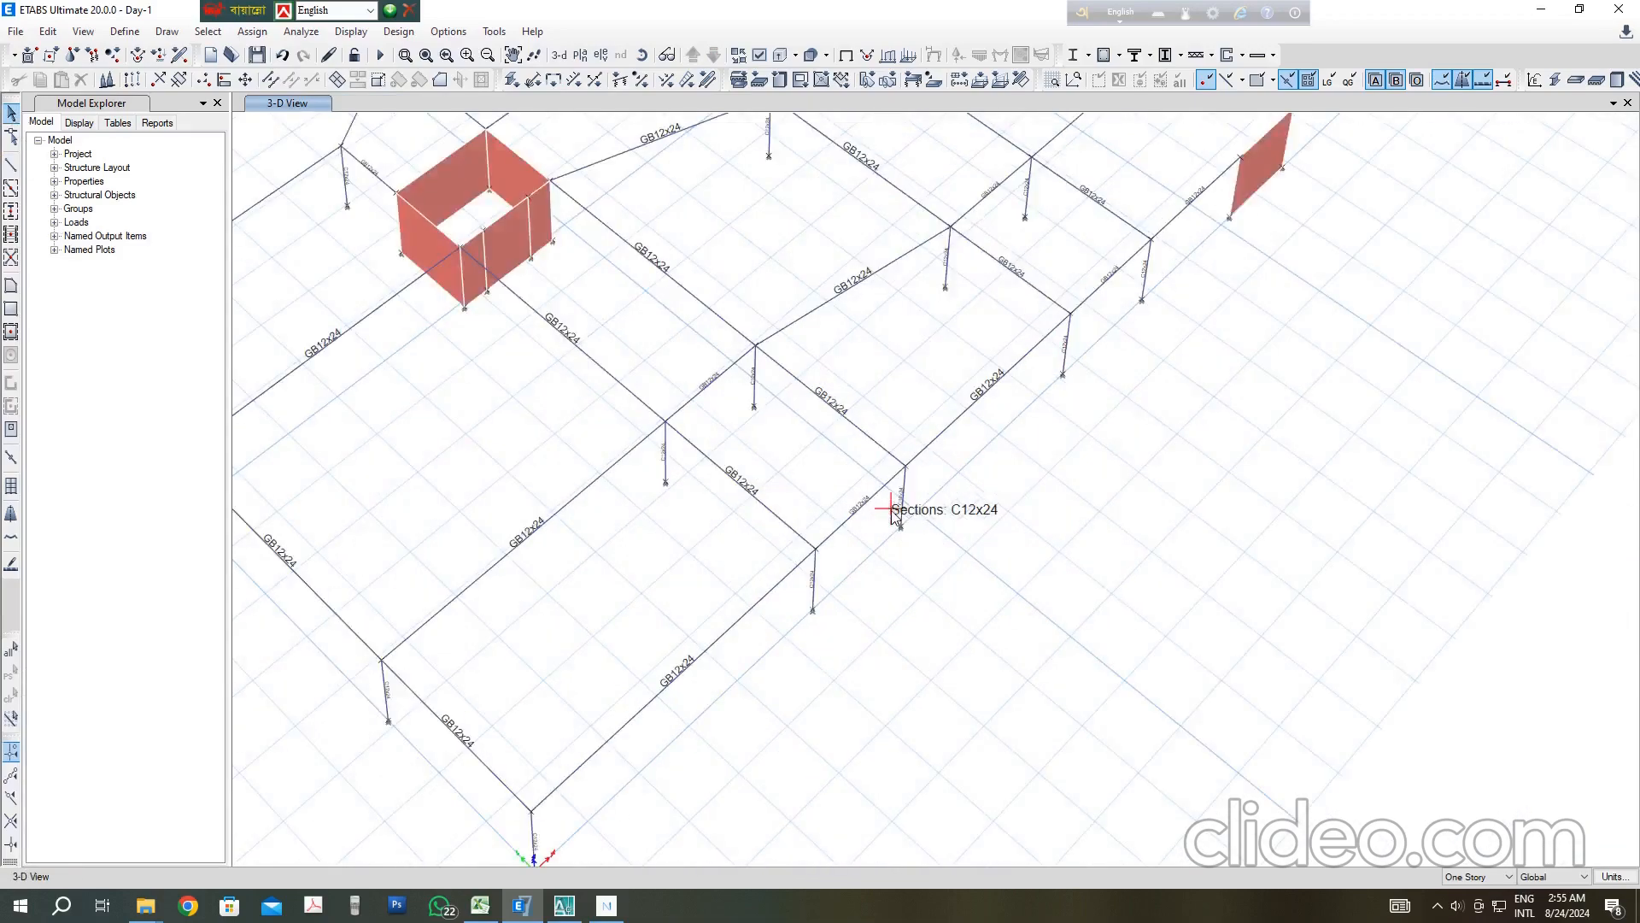
Step: Turn on Extrude Frames for the 3-D view so the columns and grade beams display as solid sections
scroll(918, 517, down, 2)
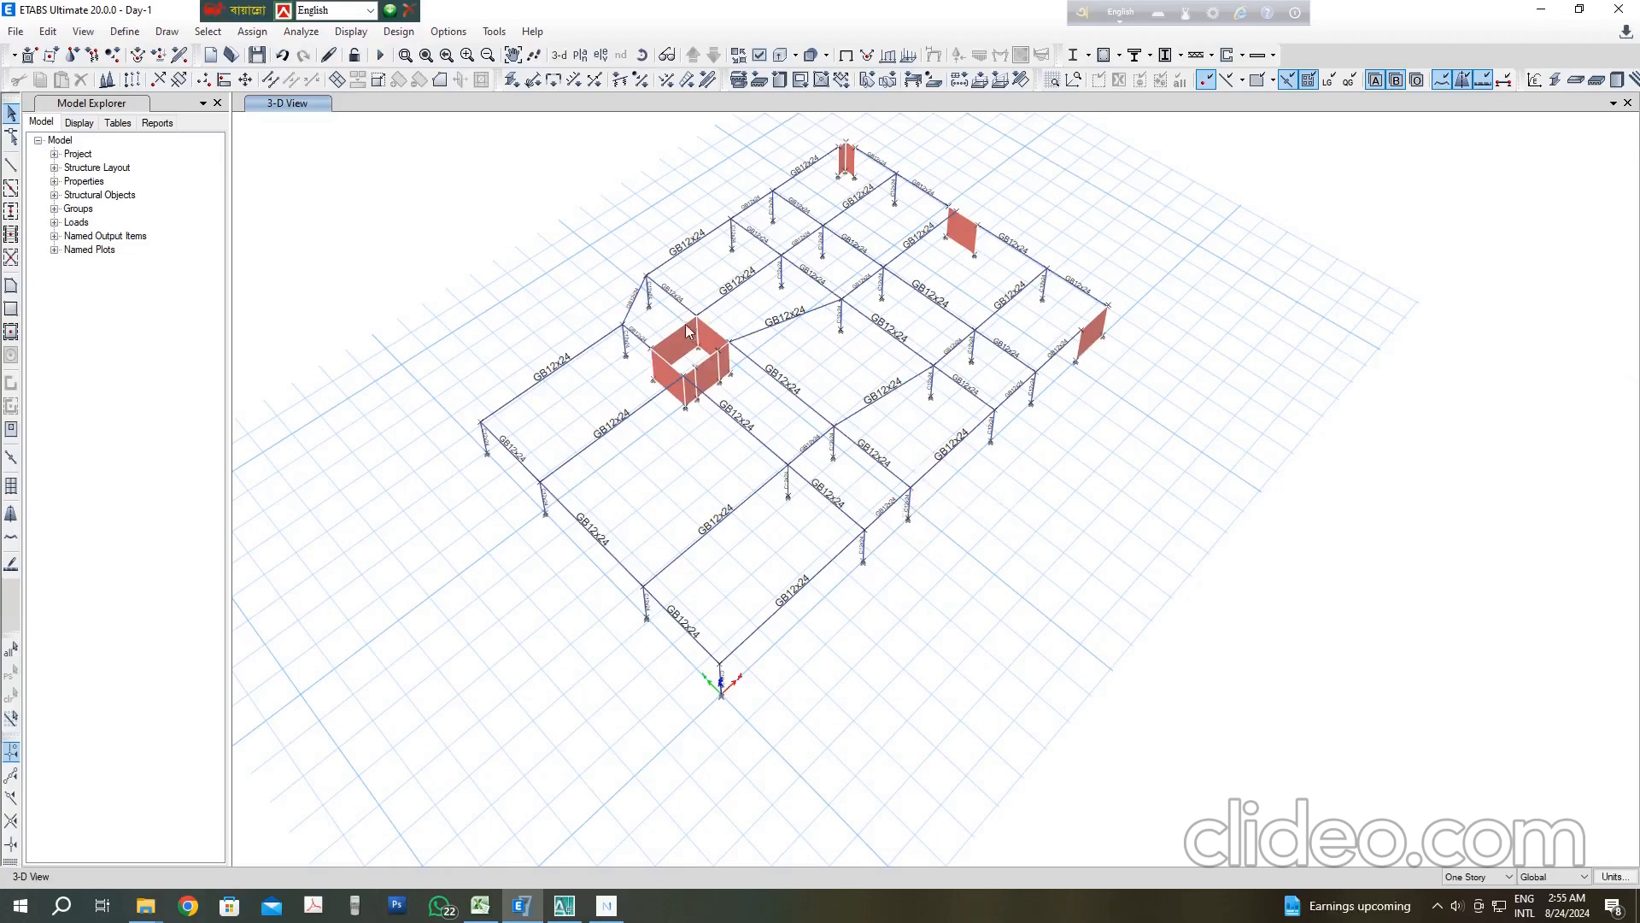
scroll(685, 324, up, 4)
scroll(703, 340, down, 2)
scroll(935, 408, down, 4)
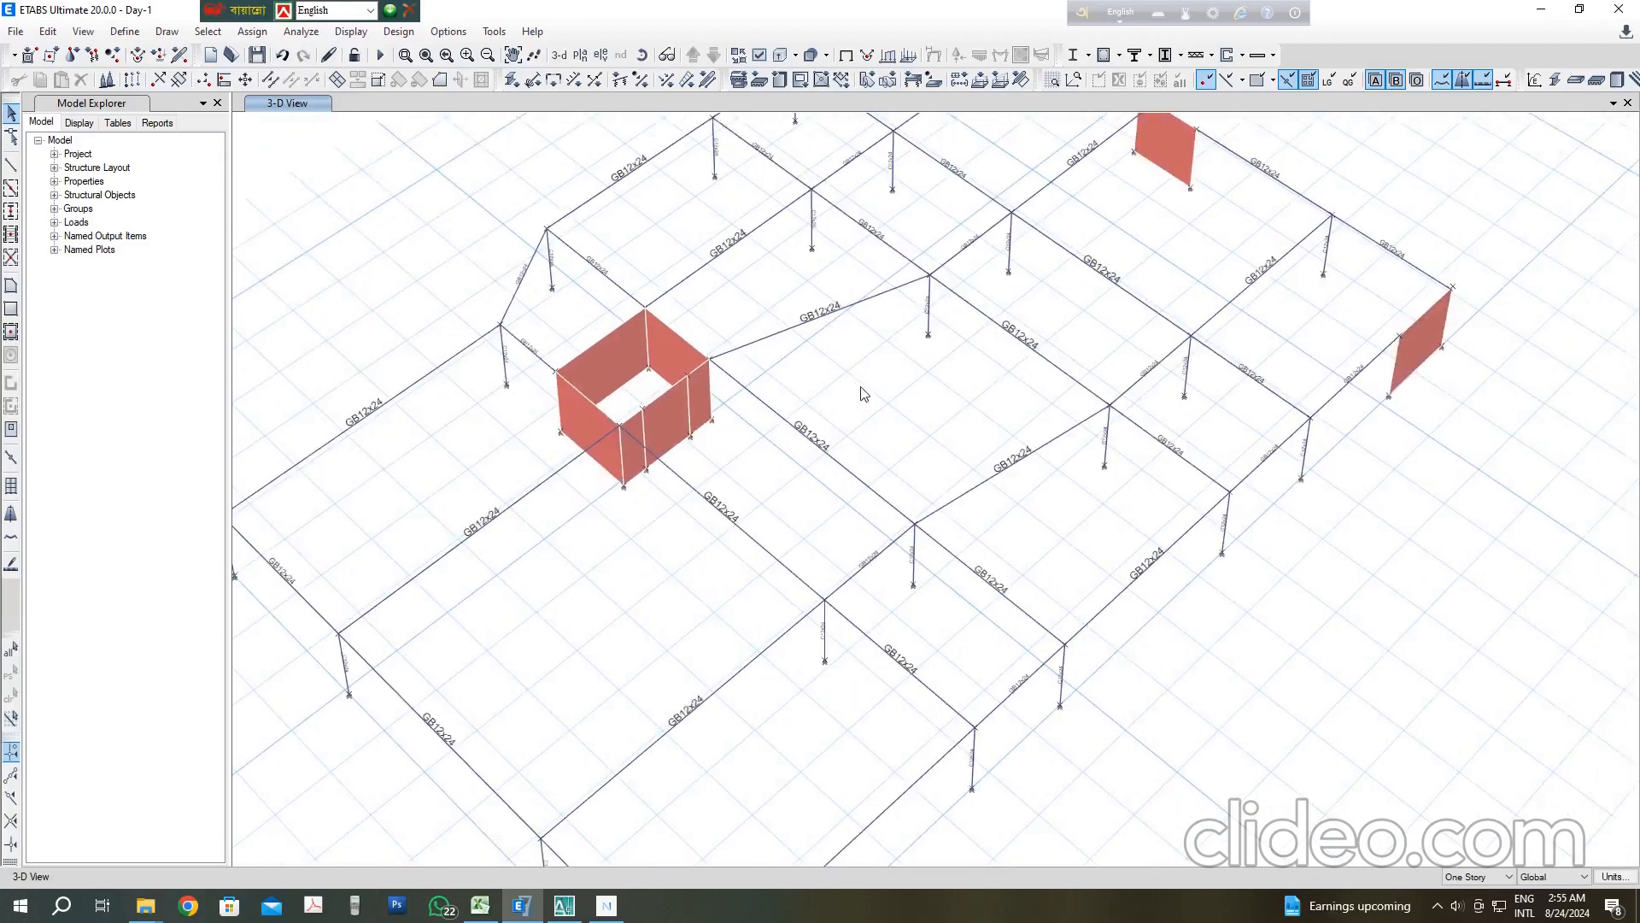
scroll(1008, 331, up, 3)
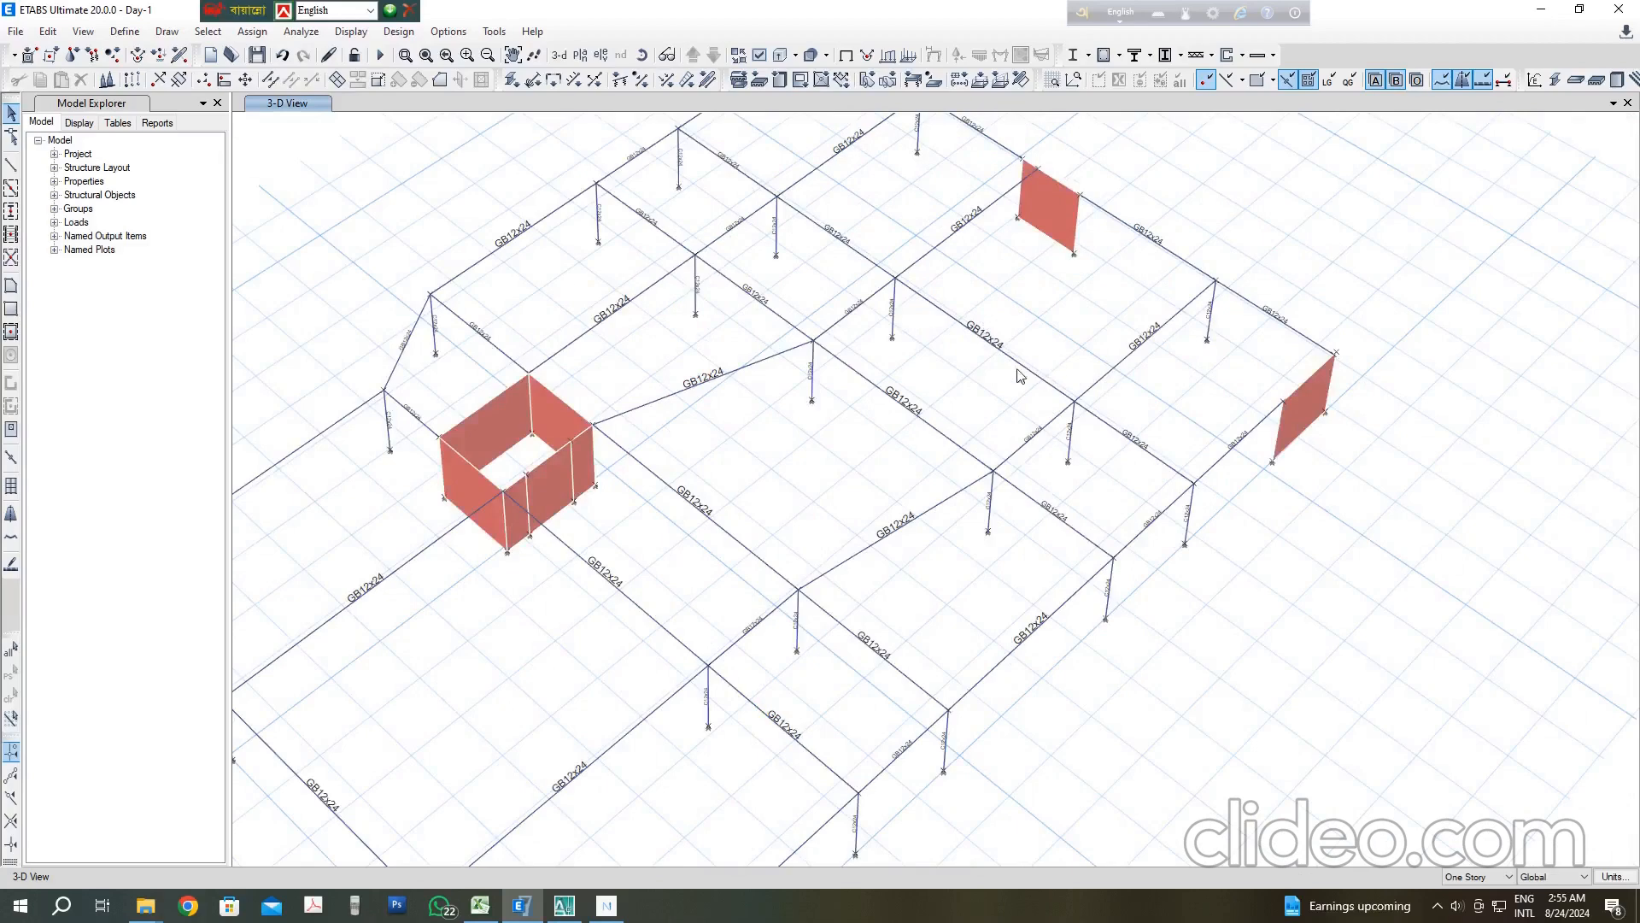
scroll(914, 439, down, 3)
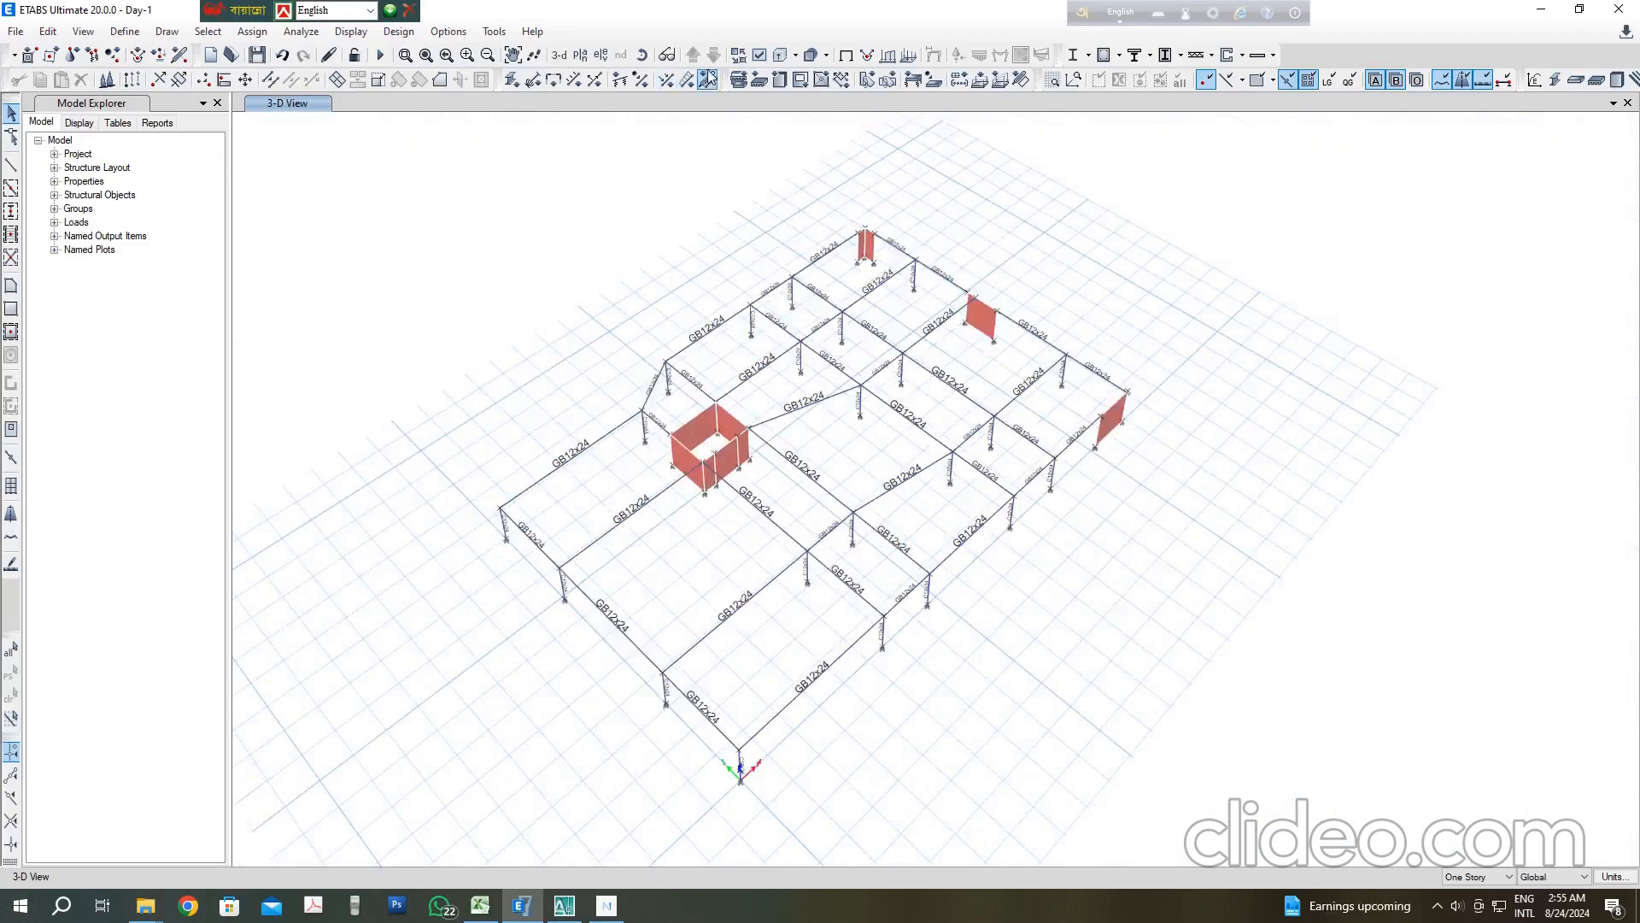
click(759, 55)
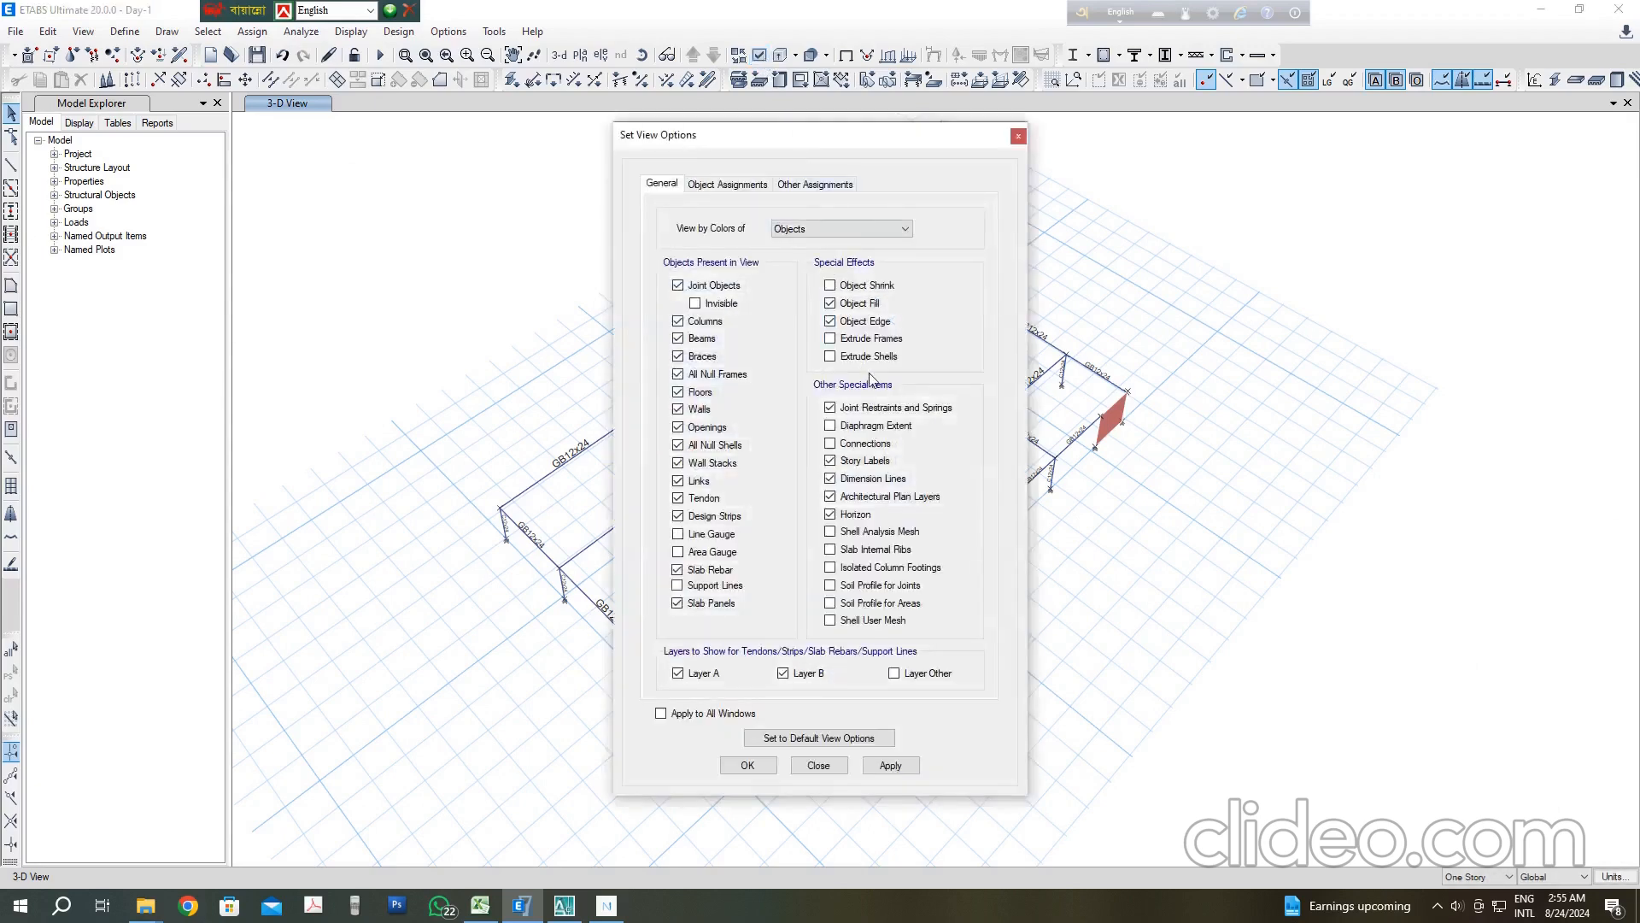
click(890, 764)
key(Escape)
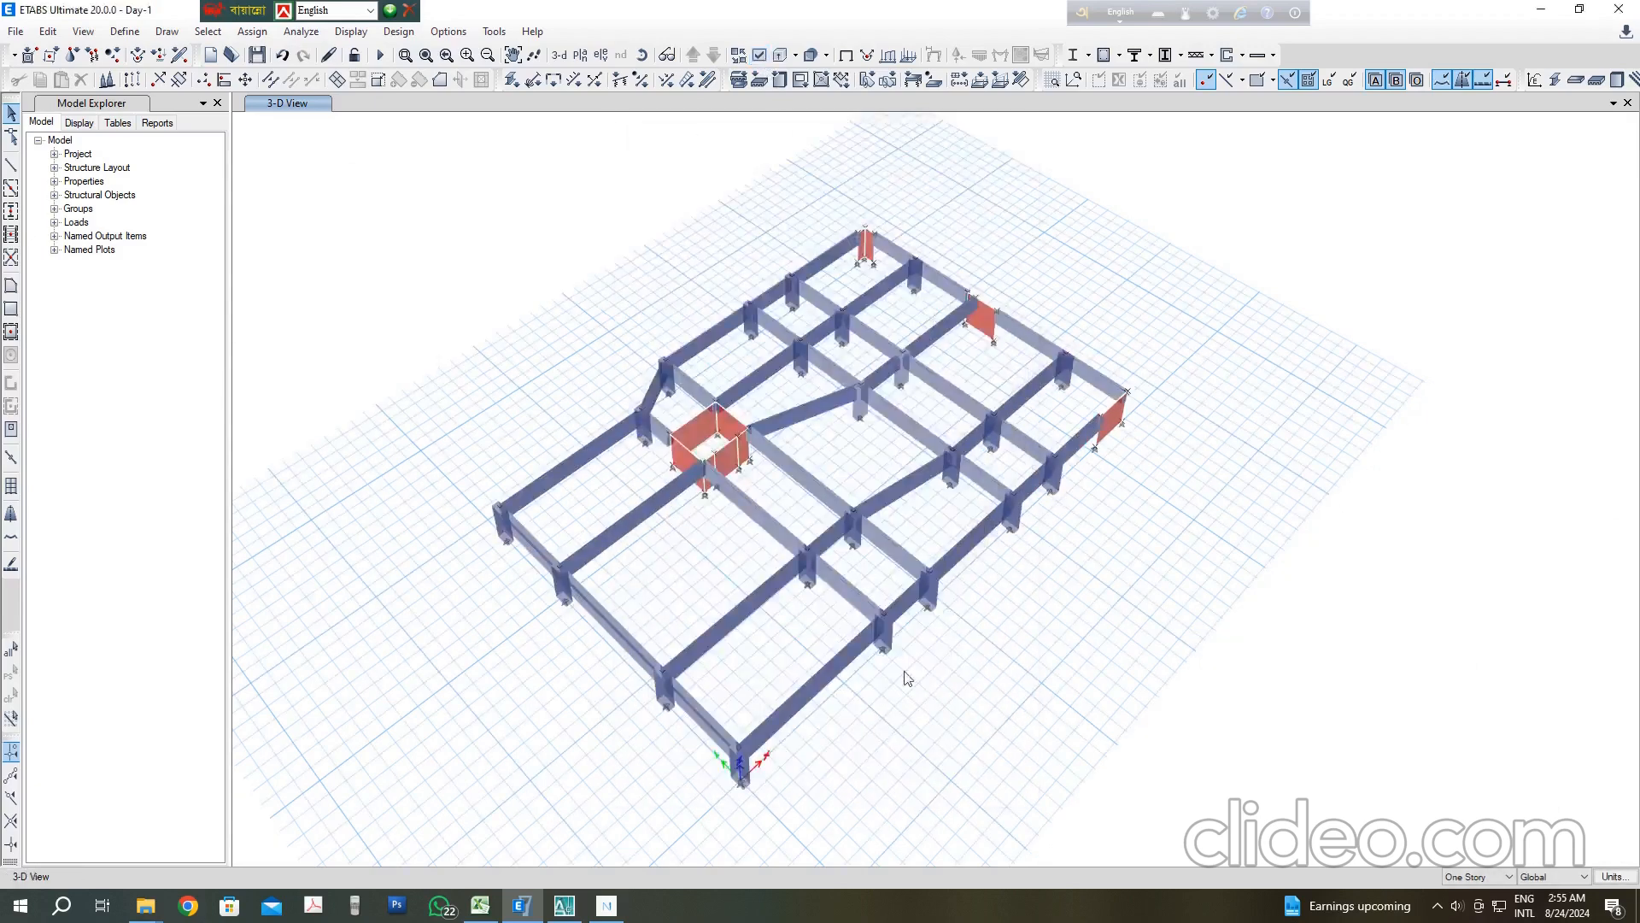
Step: Examine the extruded columns and grade beams around the core walls and the outer walls in 3-D
scroll(818, 476, up, 5)
scroll(760, 437, down, 5)
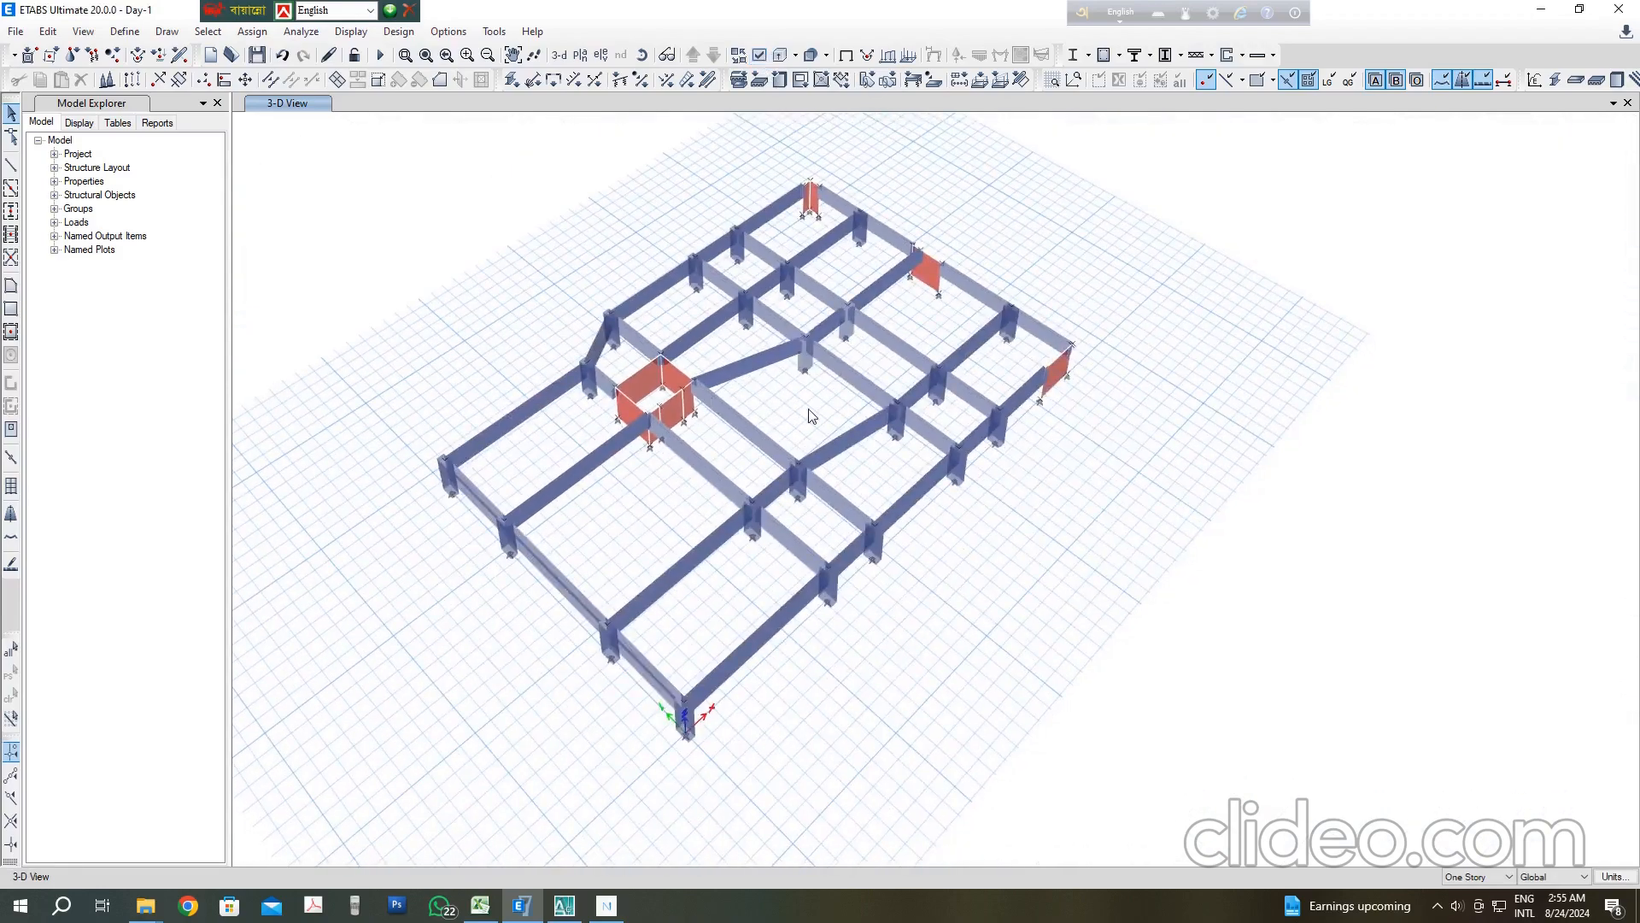
scroll(919, 393, up, 4)
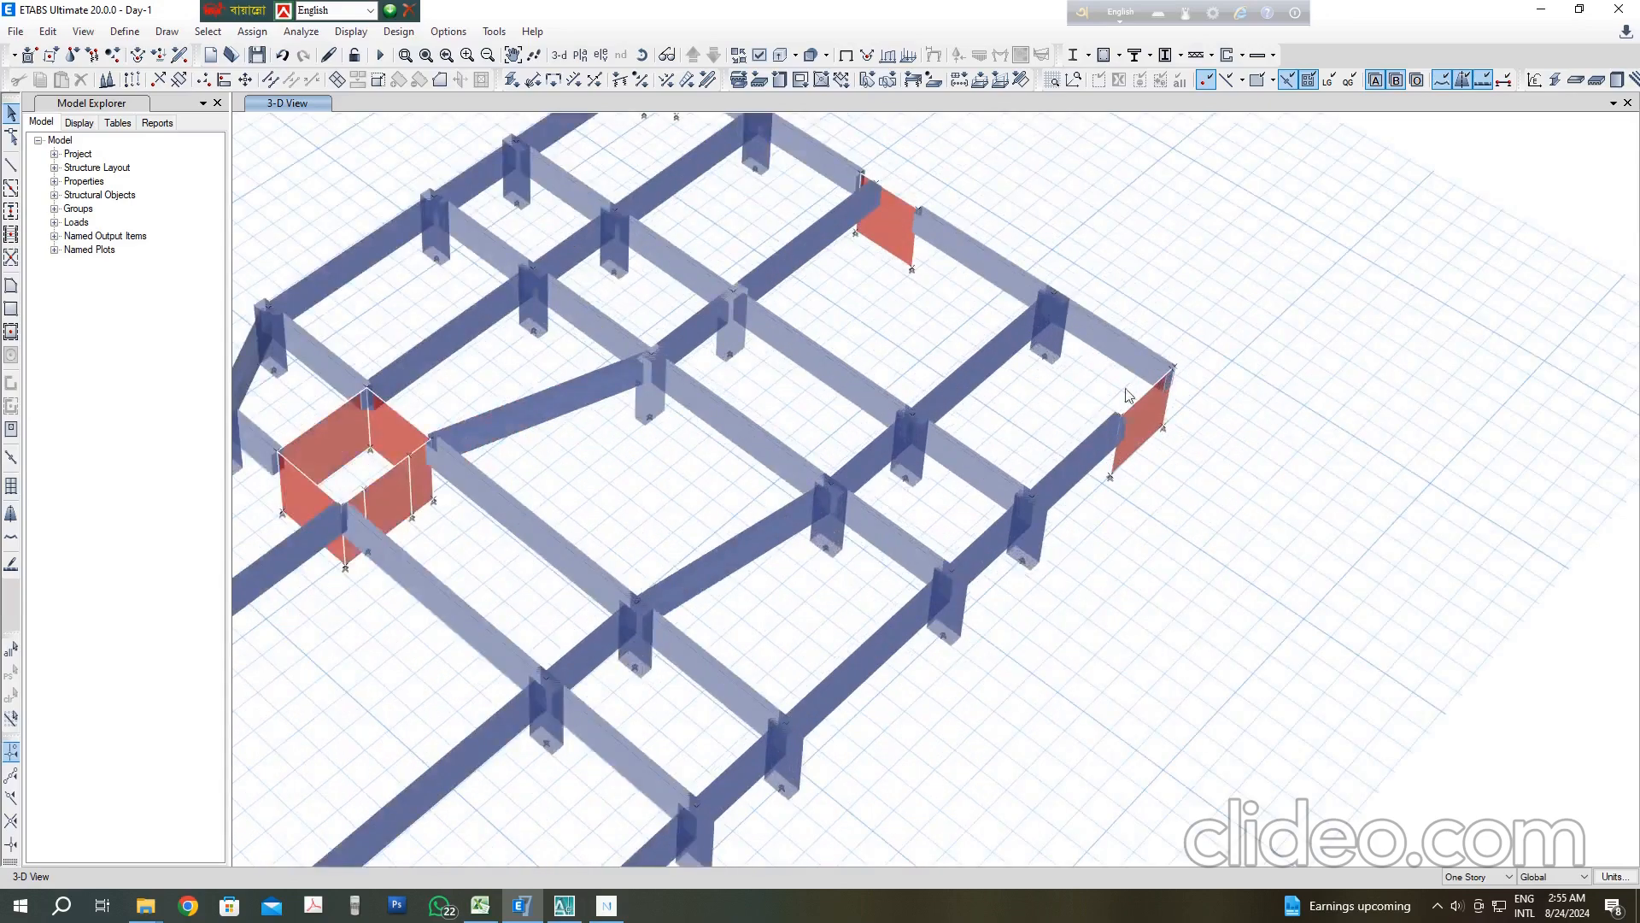
scroll(1140, 393, down, 4)
scroll(847, 460, up, 3)
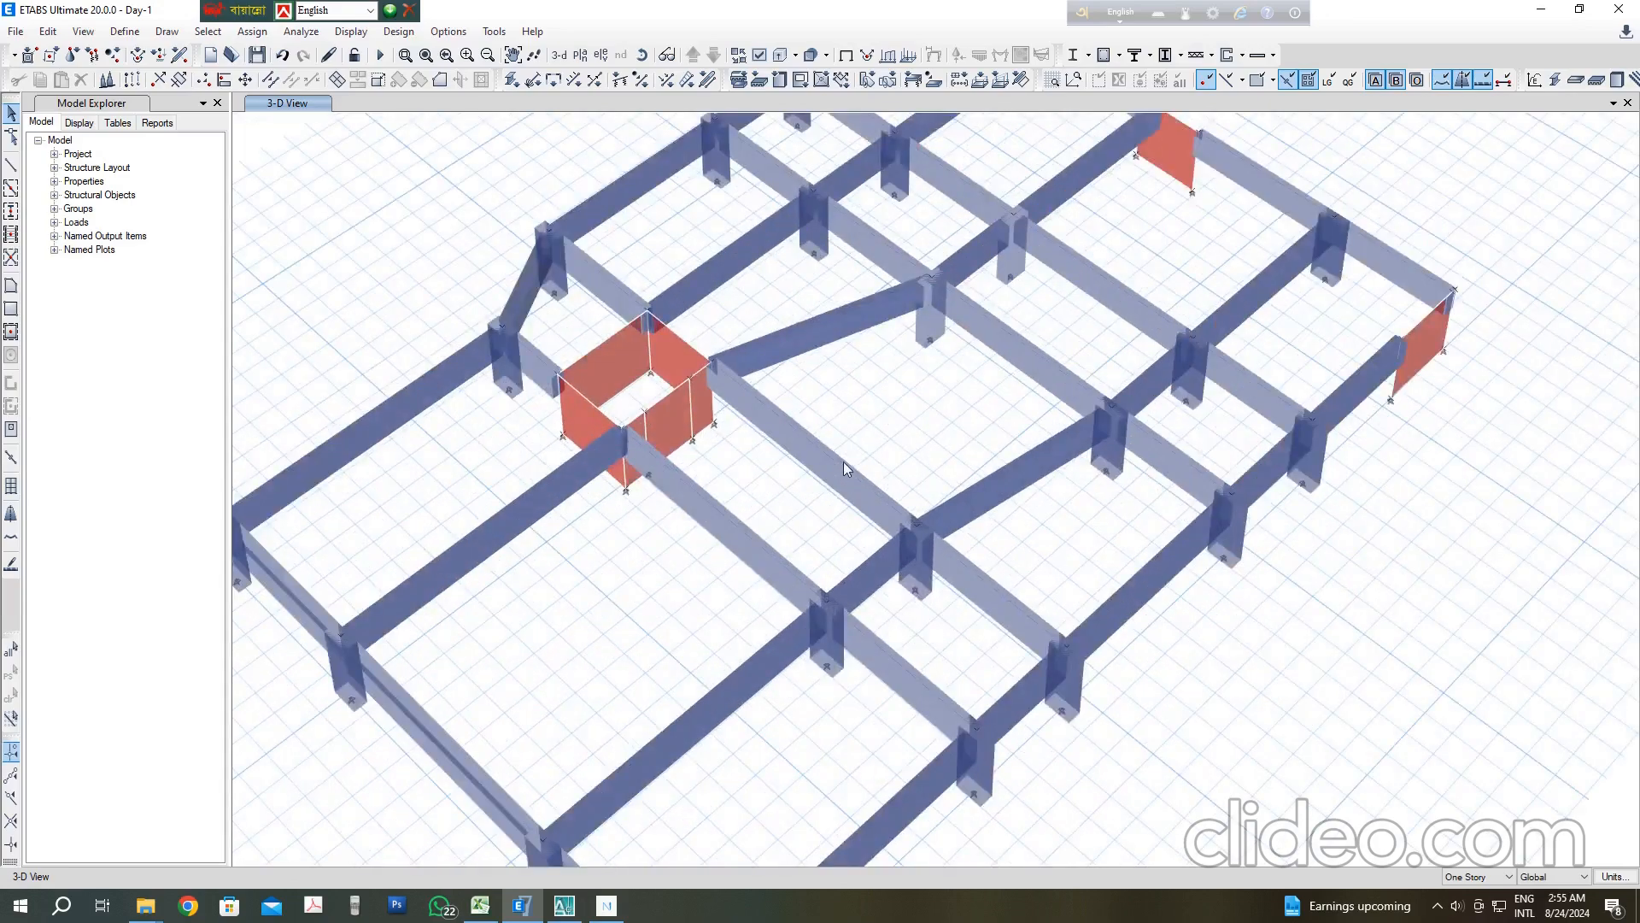
scroll(843, 462, down, 3)
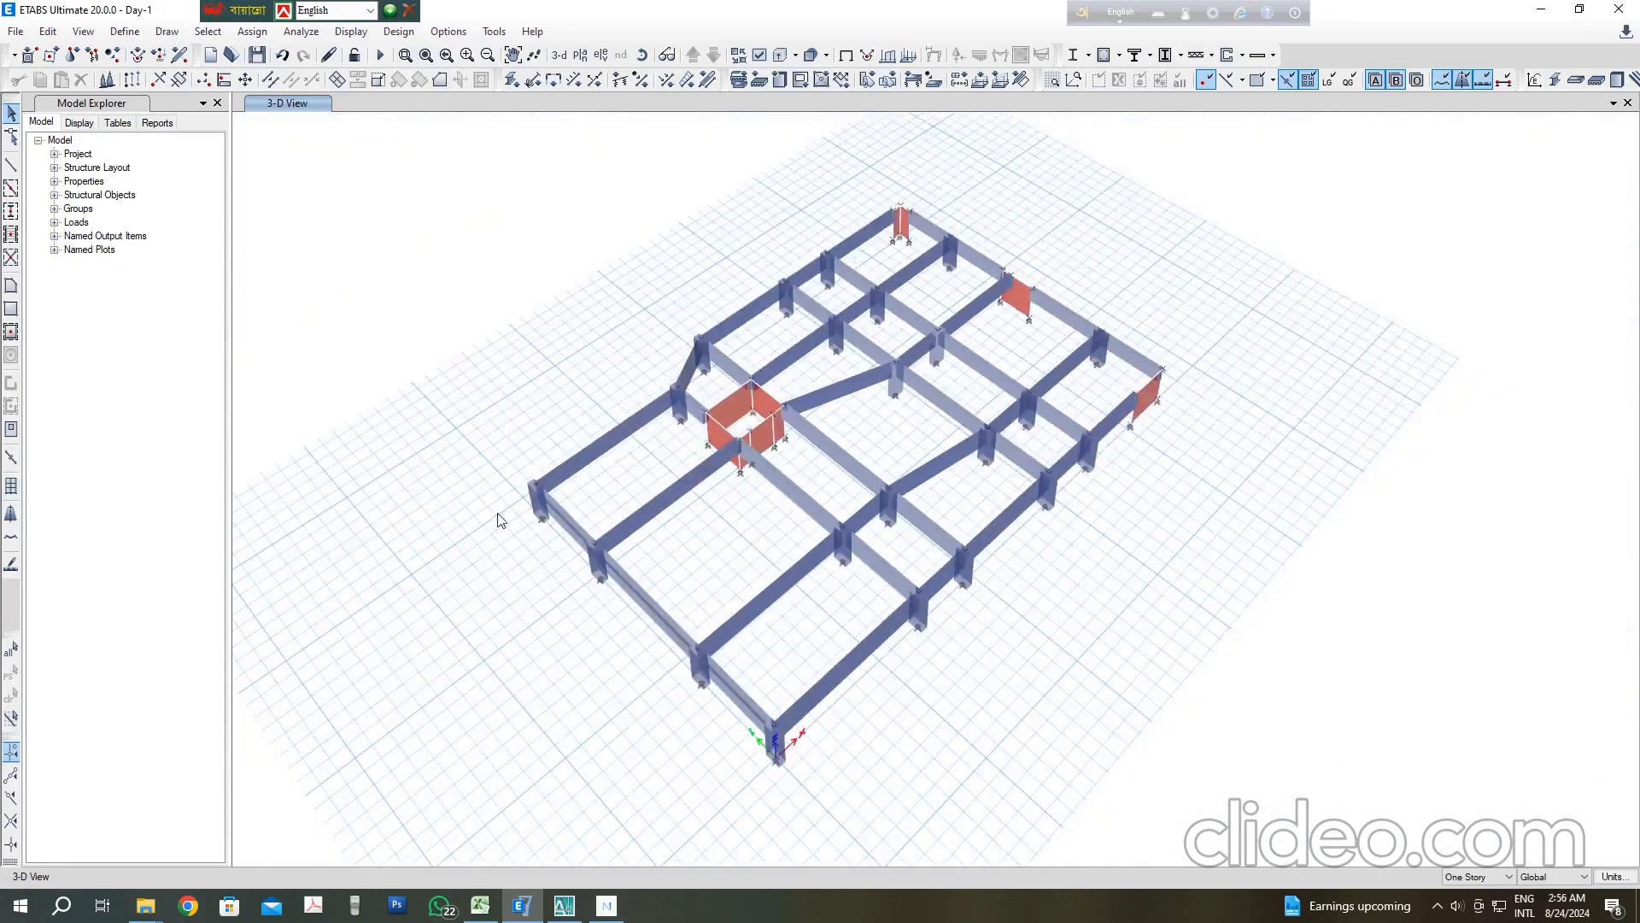
middle_drag(652, 501, 623, 485)
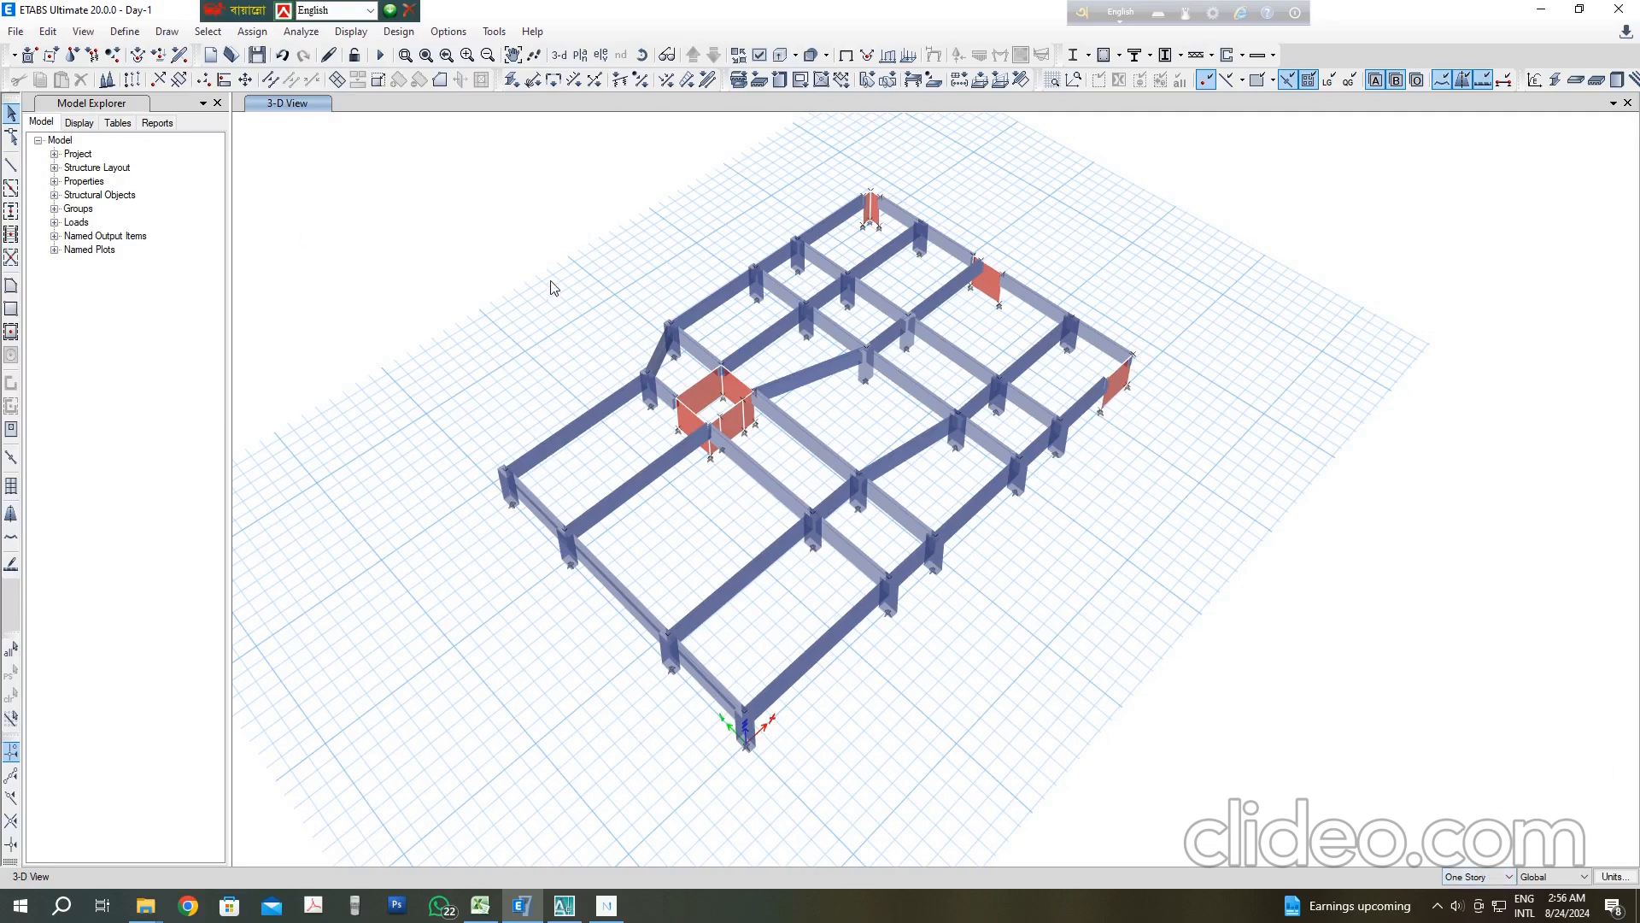
Step: Save the model as Day-1.EDB in the Etbs folder of Etabs Online Training on drive G, replacing the existing file
click(259, 56)
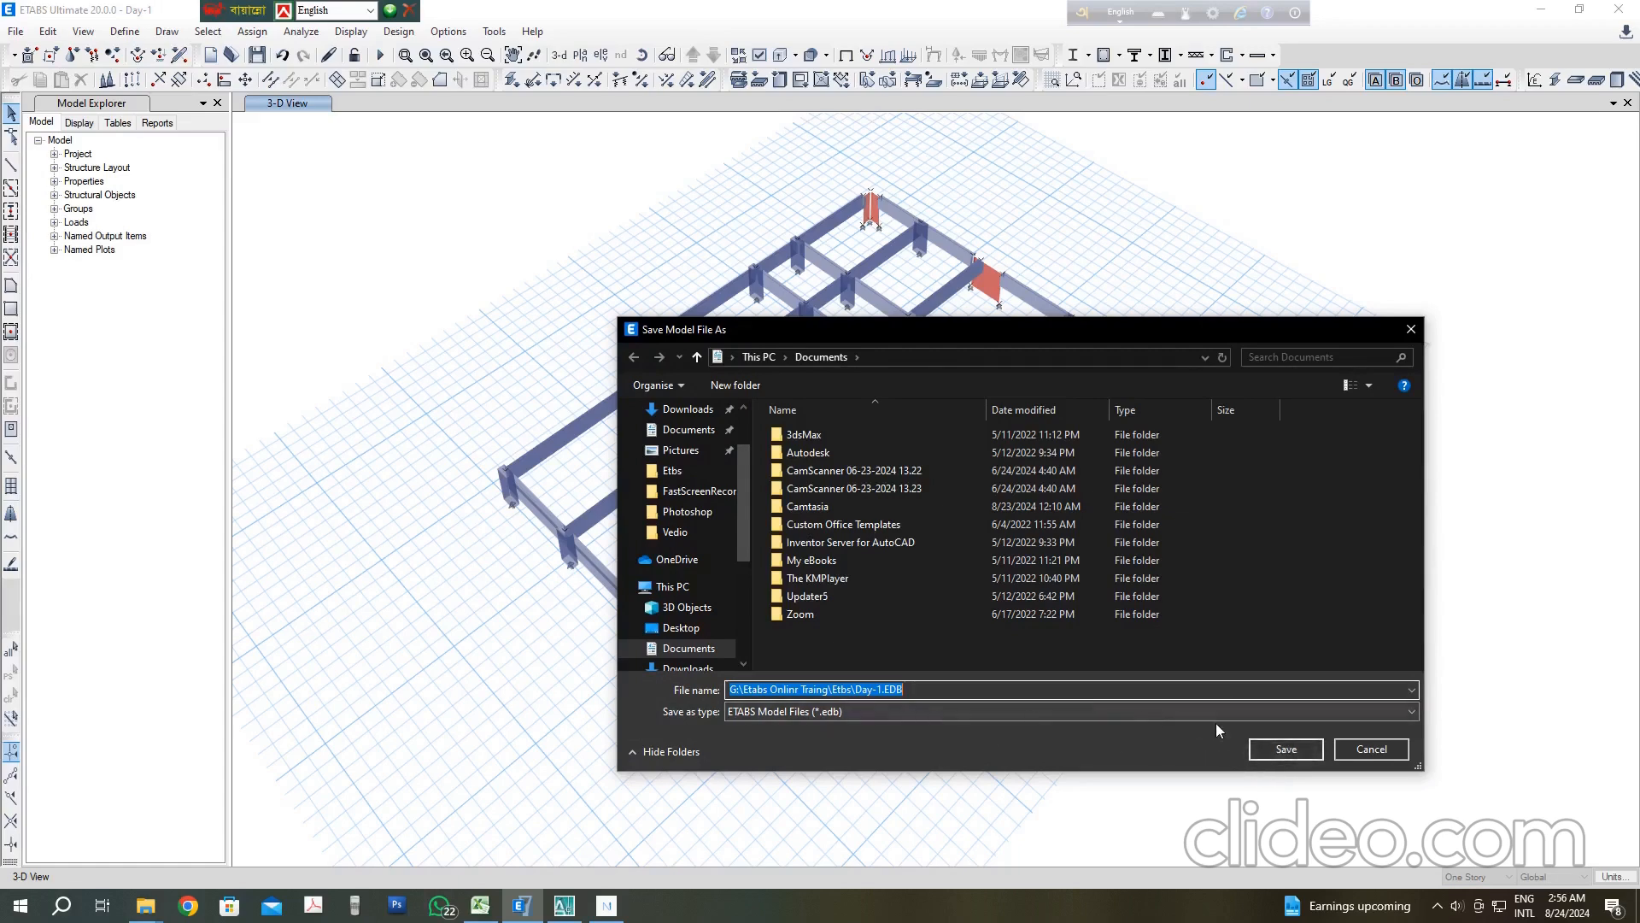
click(1274, 748)
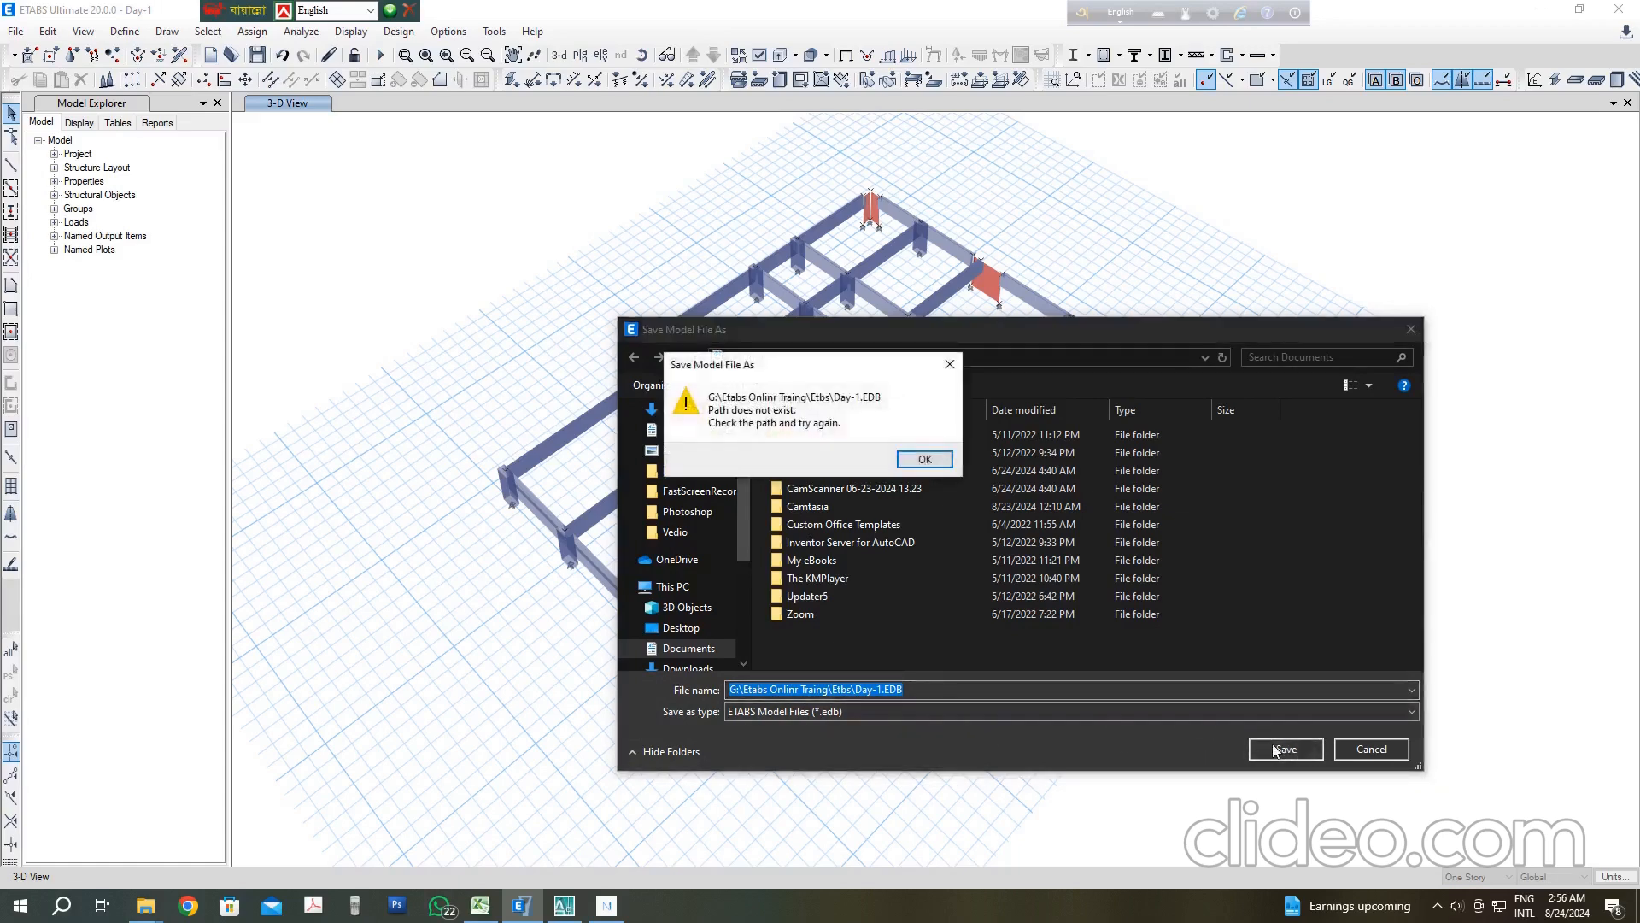
click(923, 459)
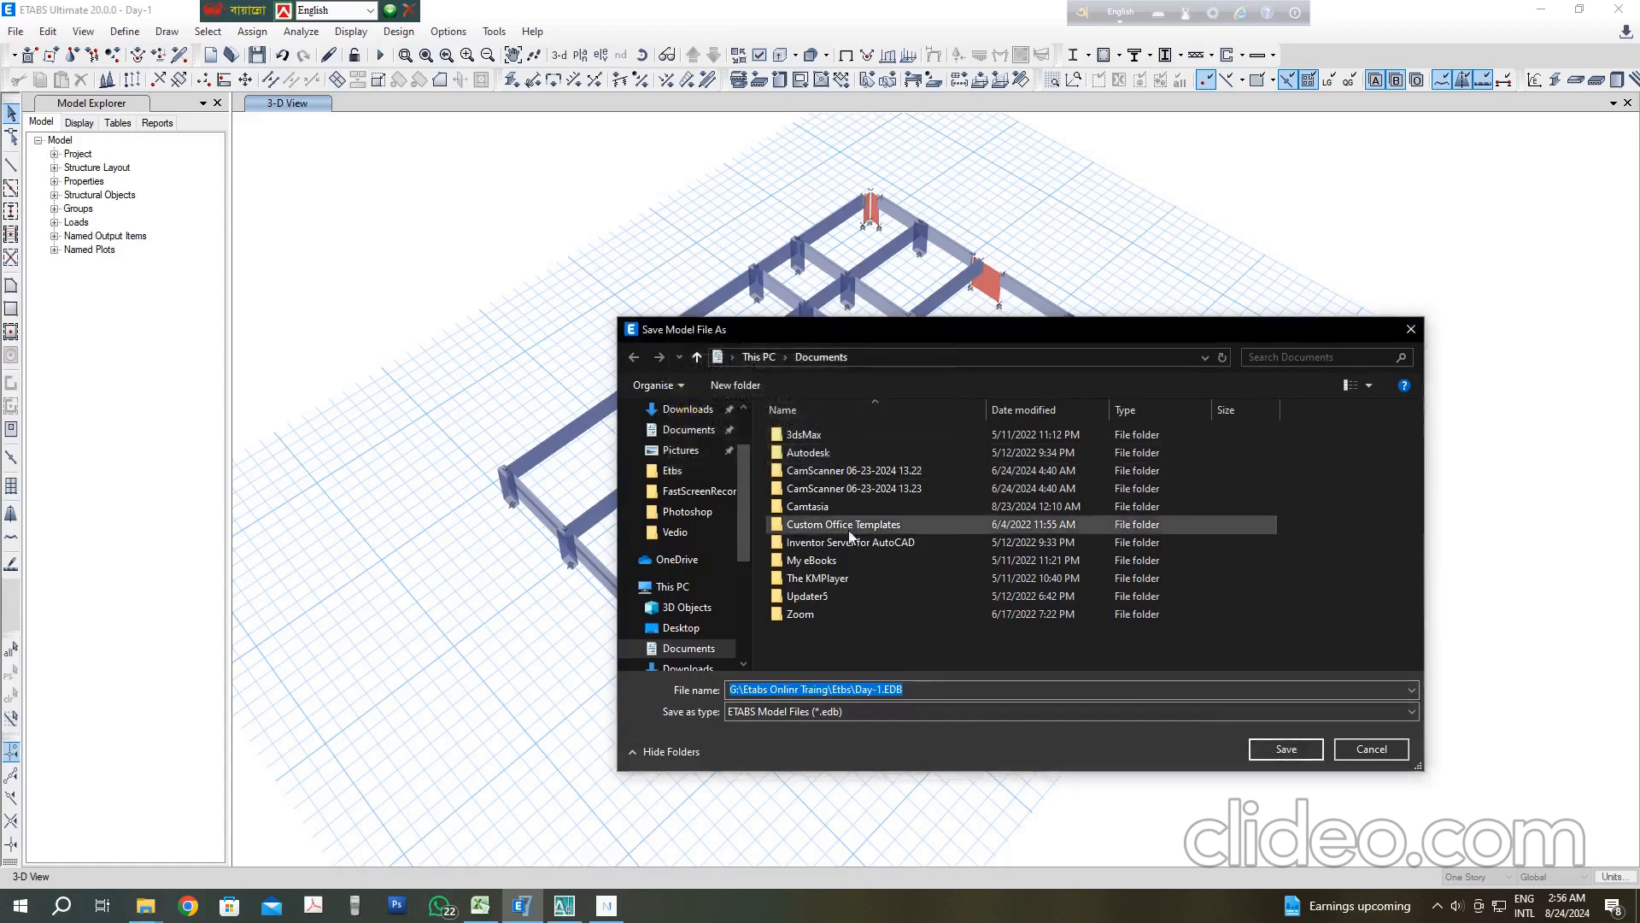
scroll(731, 601, down, 3)
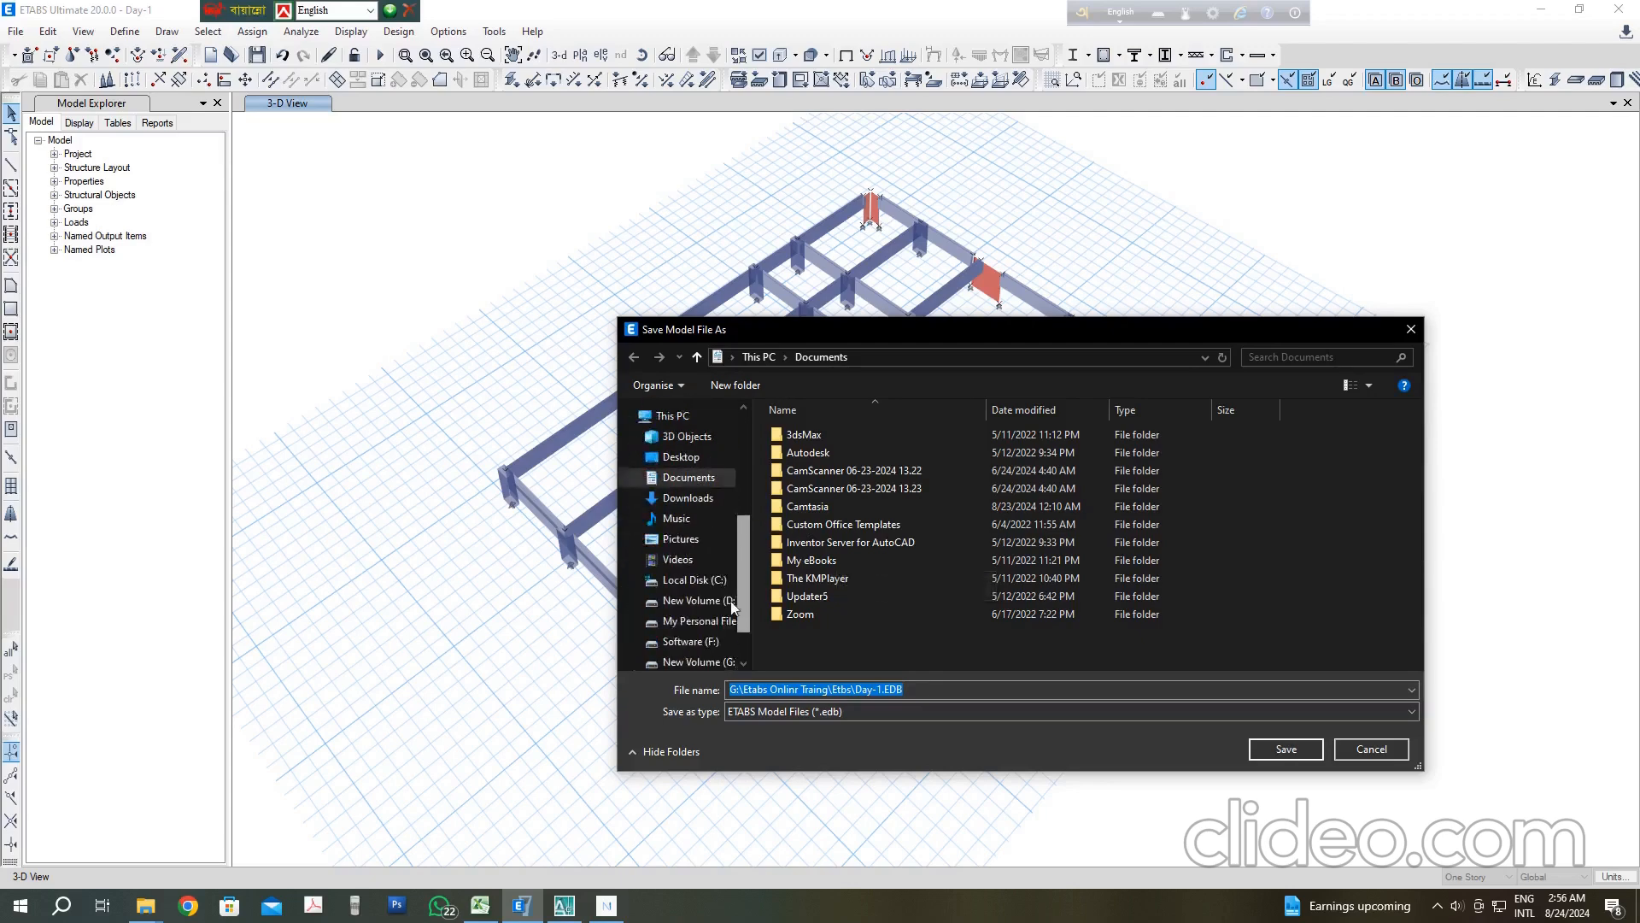
click(690, 614)
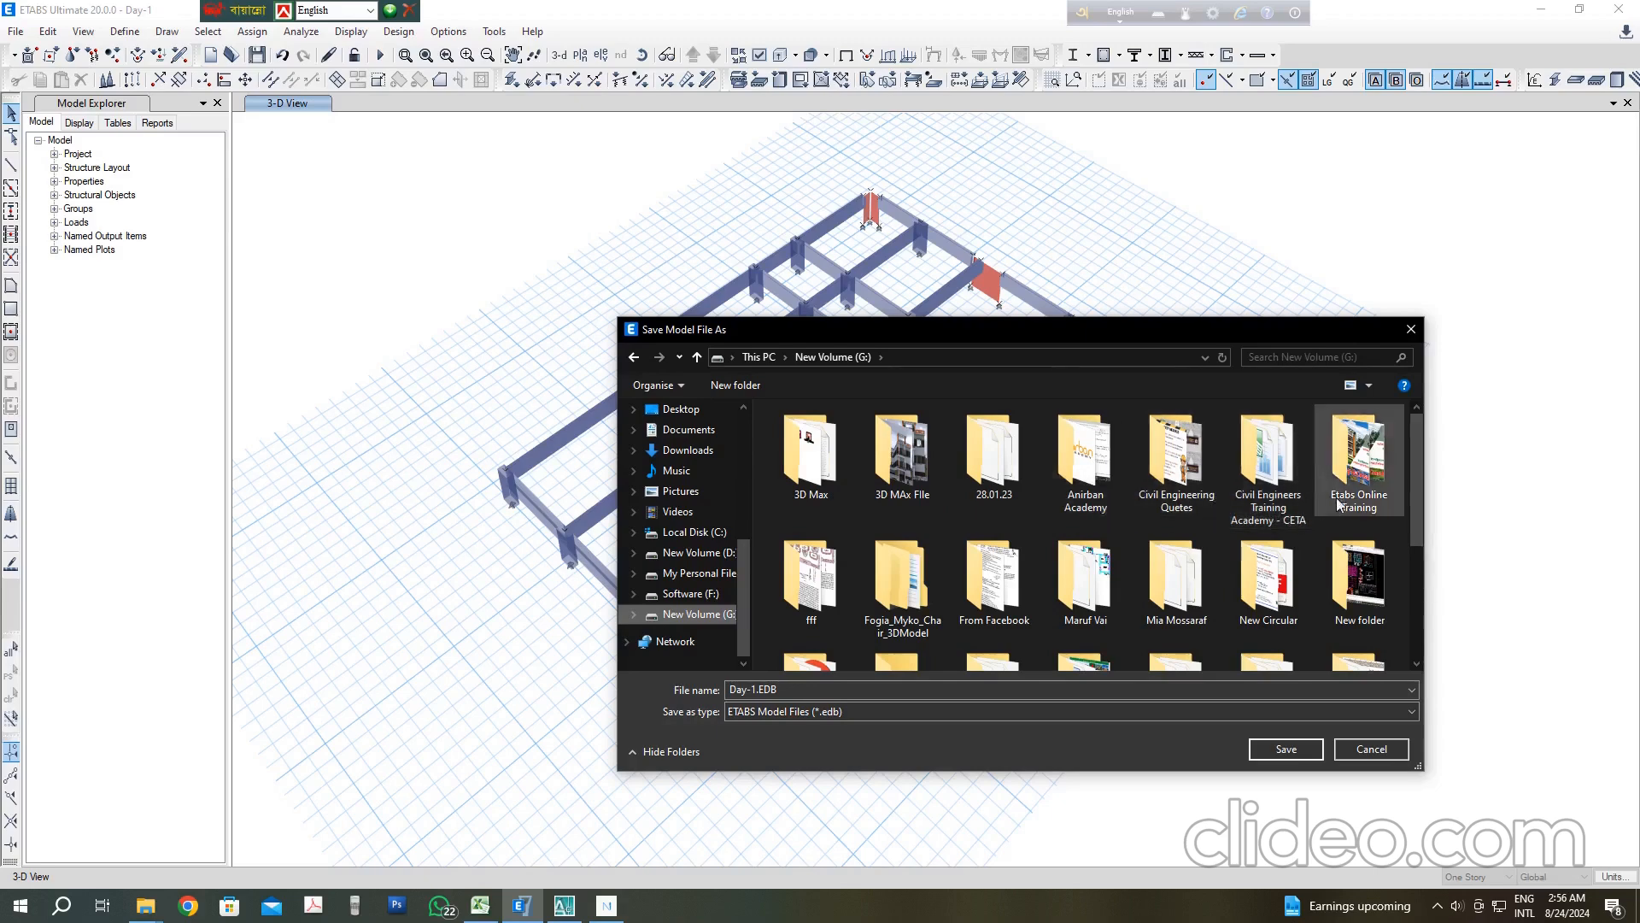
double_click(1359, 461)
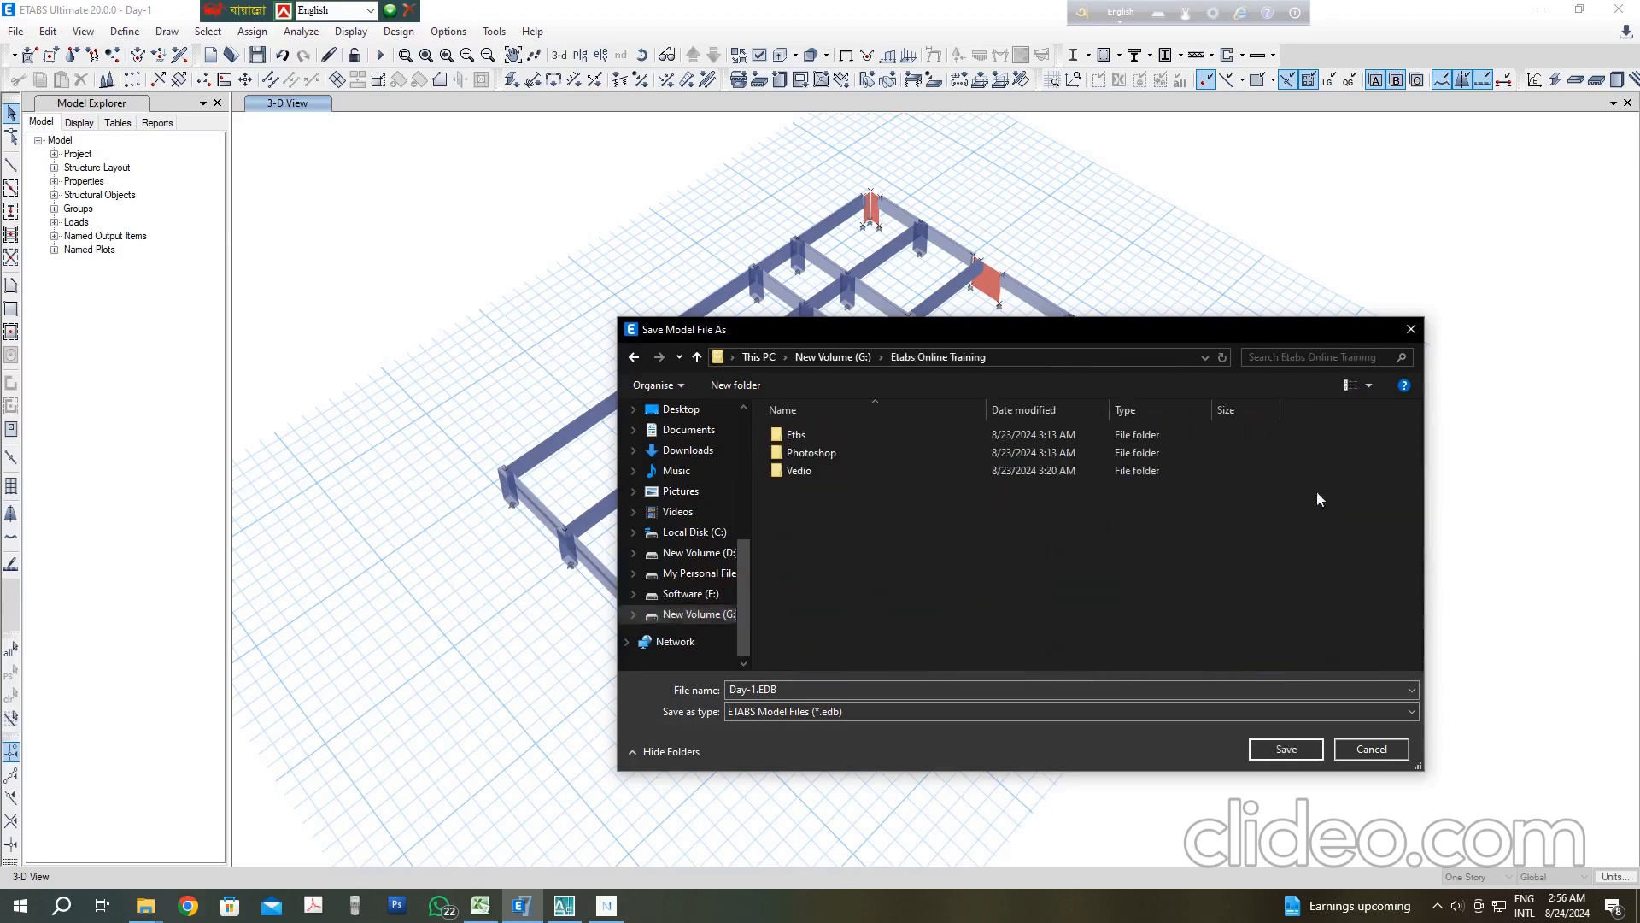
double_click(807, 436)
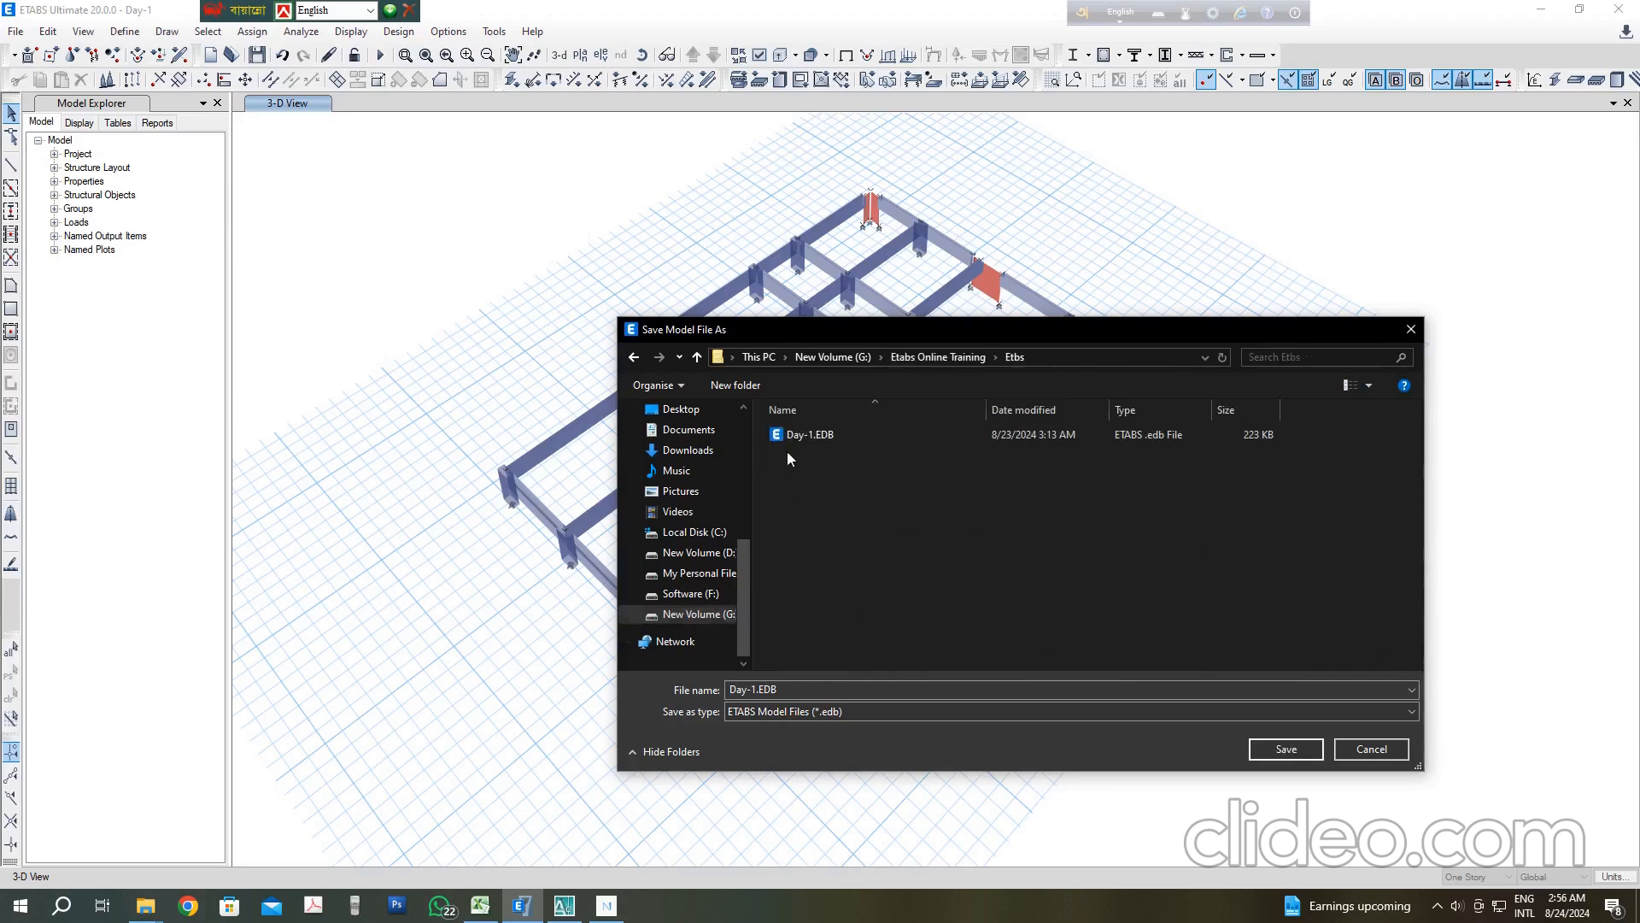
double_click(803, 436)
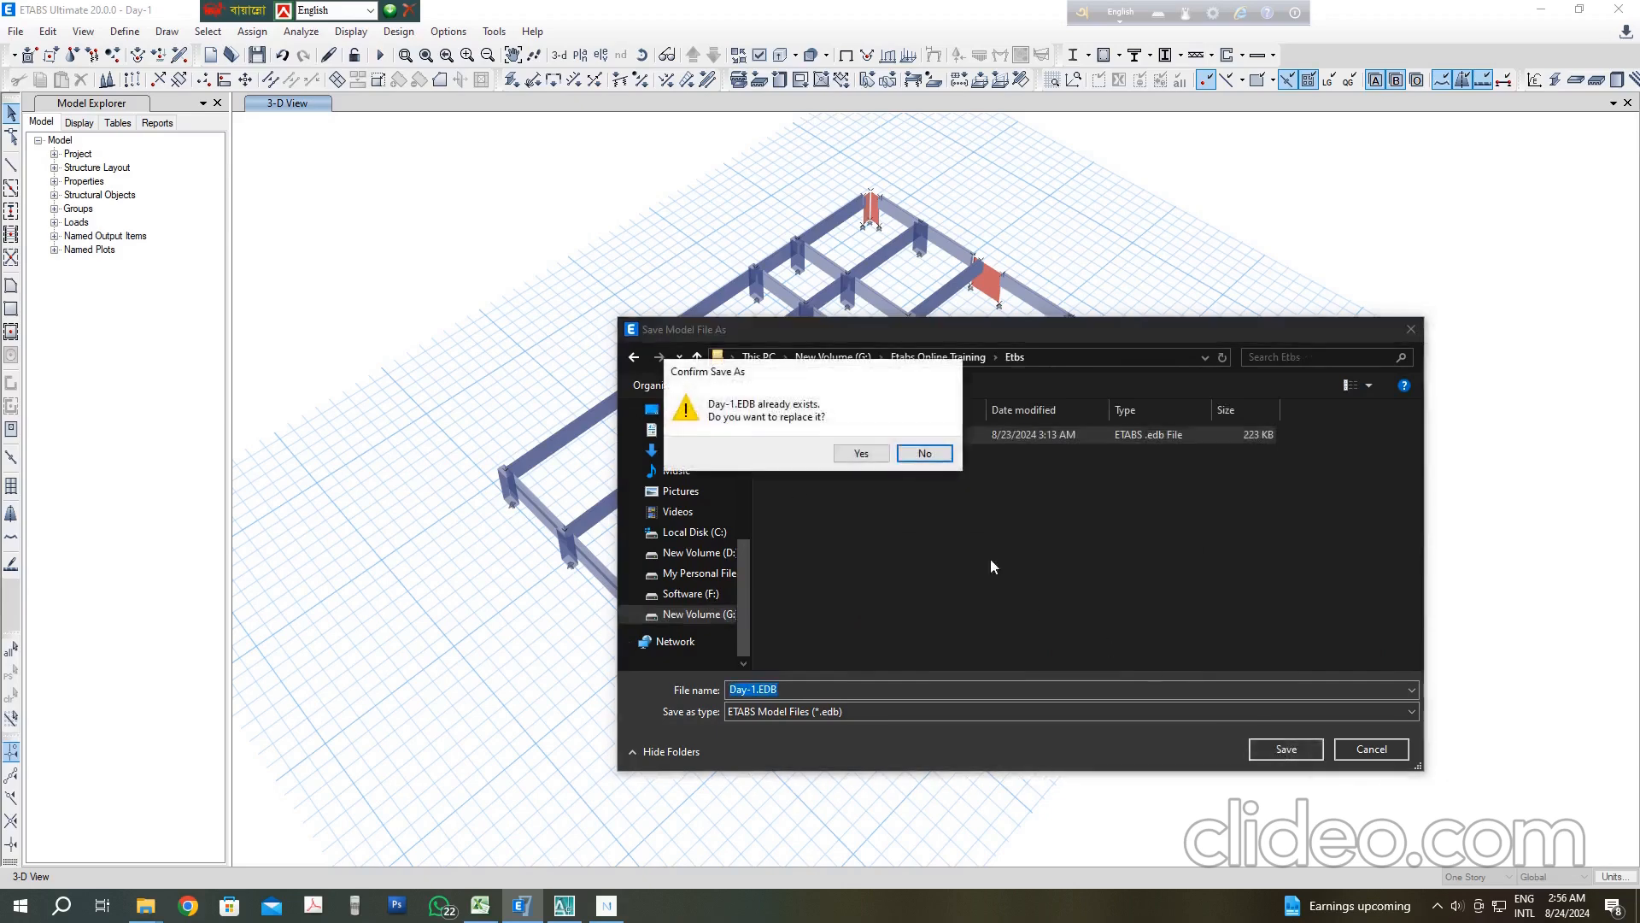
click(876, 456)
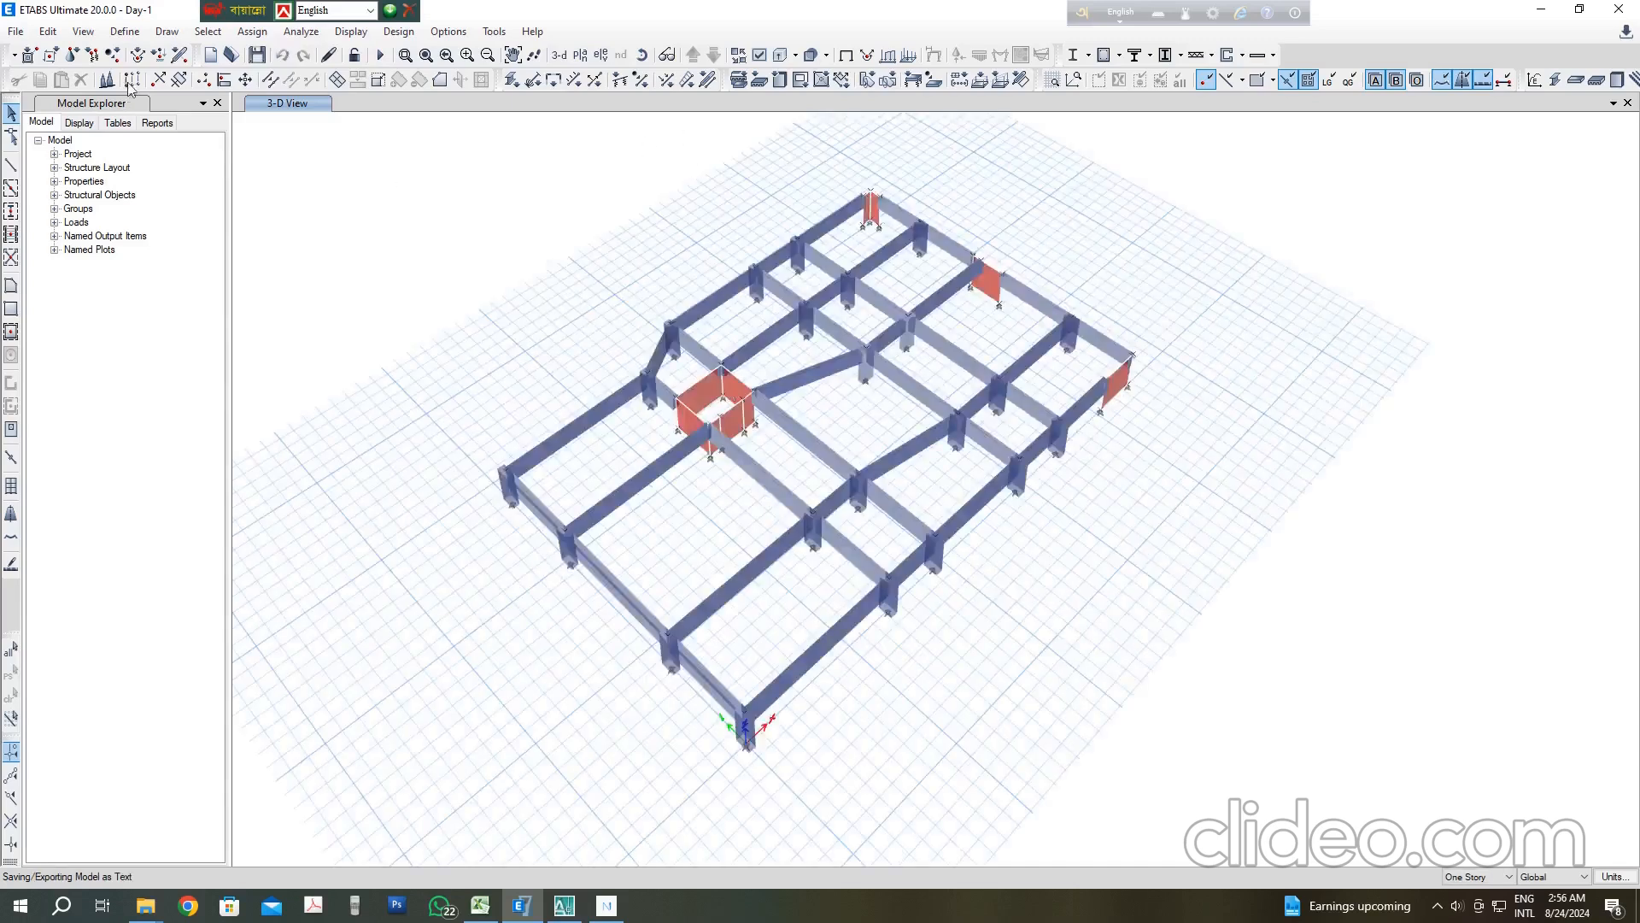